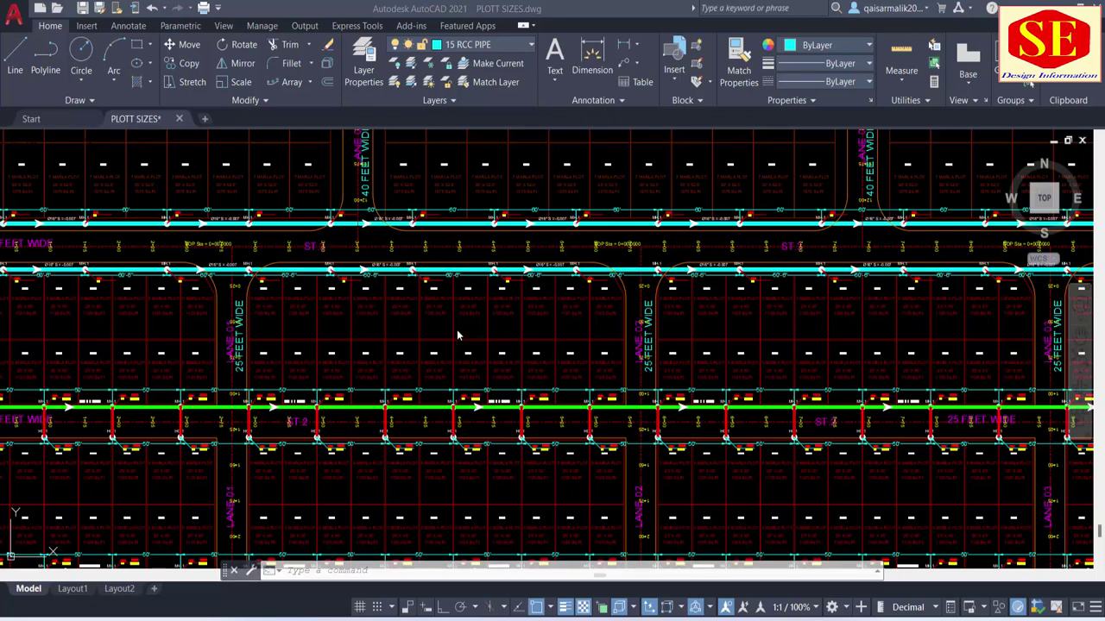
Zoom and pan around the sewer layout plan to review it.
{"action": "scroll", "coordinate": [457, 335], "scroll_direction": "down", "scroll_amount": 5}
{"action": "scroll", "coordinate": [542, 257], "scroll_direction": "up", "scroll_amount": 3}
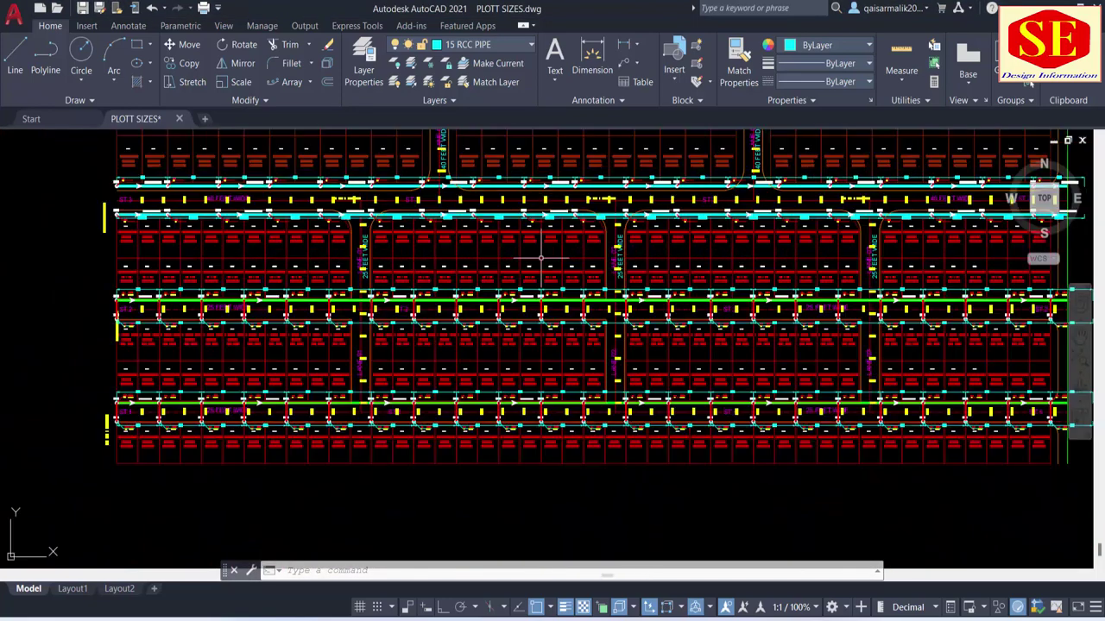
{"action": "middle_click_drag", "start_coordinate": [427, 226], "coordinate": [425, 249]}
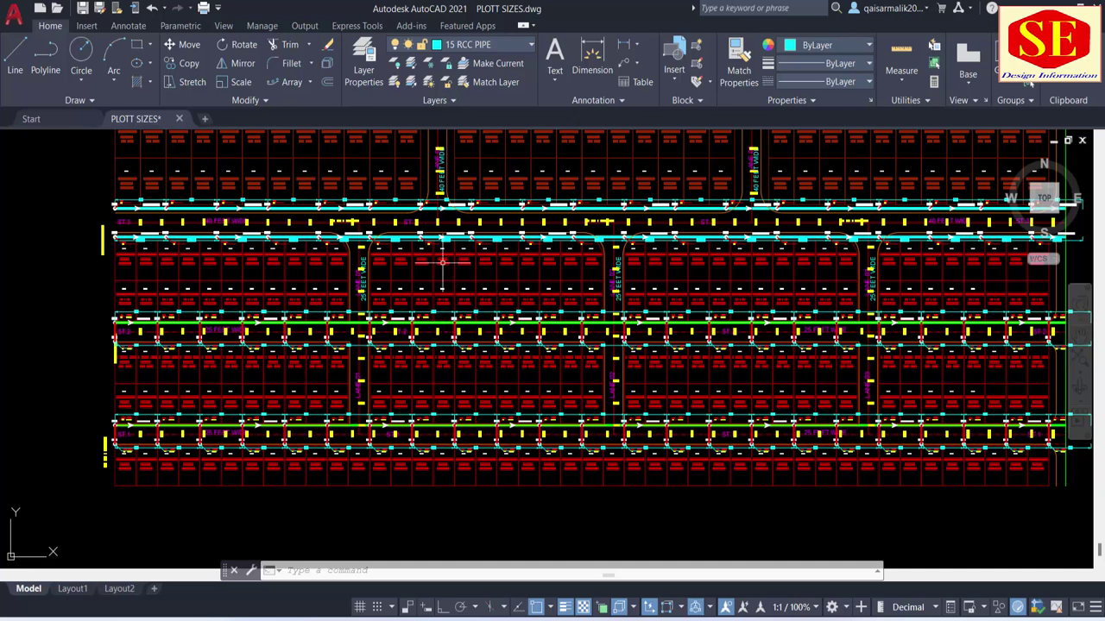
{"action": "scroll", "coordinate": [161, 294], "scroll_direction": "up", "scroll_amount": 2}
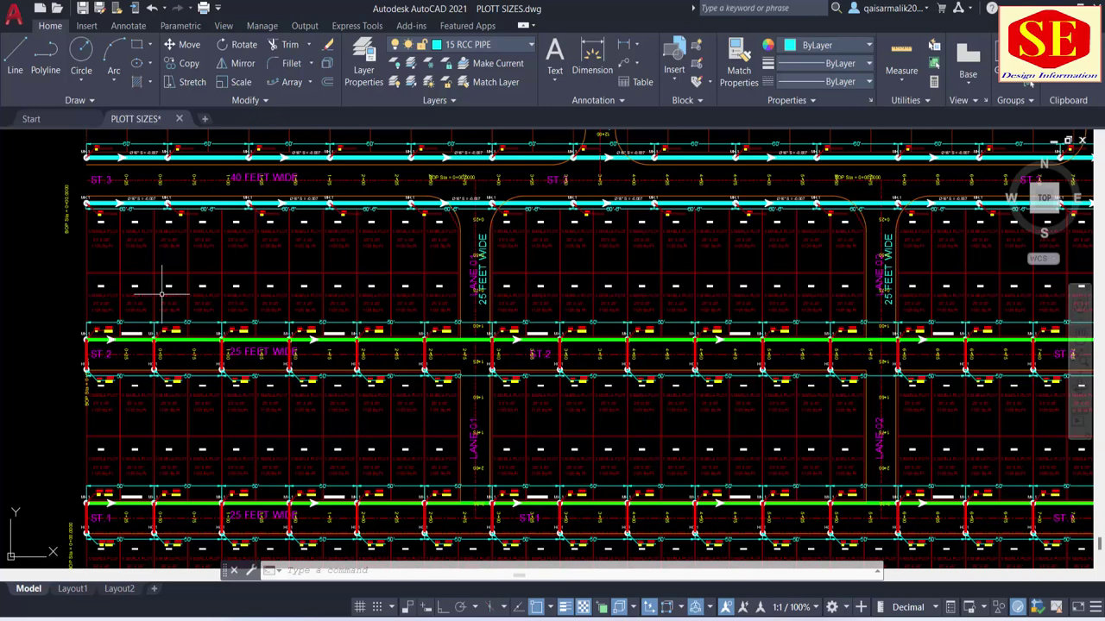
{"action": "scroll", "coordinate": [161, 294], "scroll_direction": "up", "scroll_amount": 3}
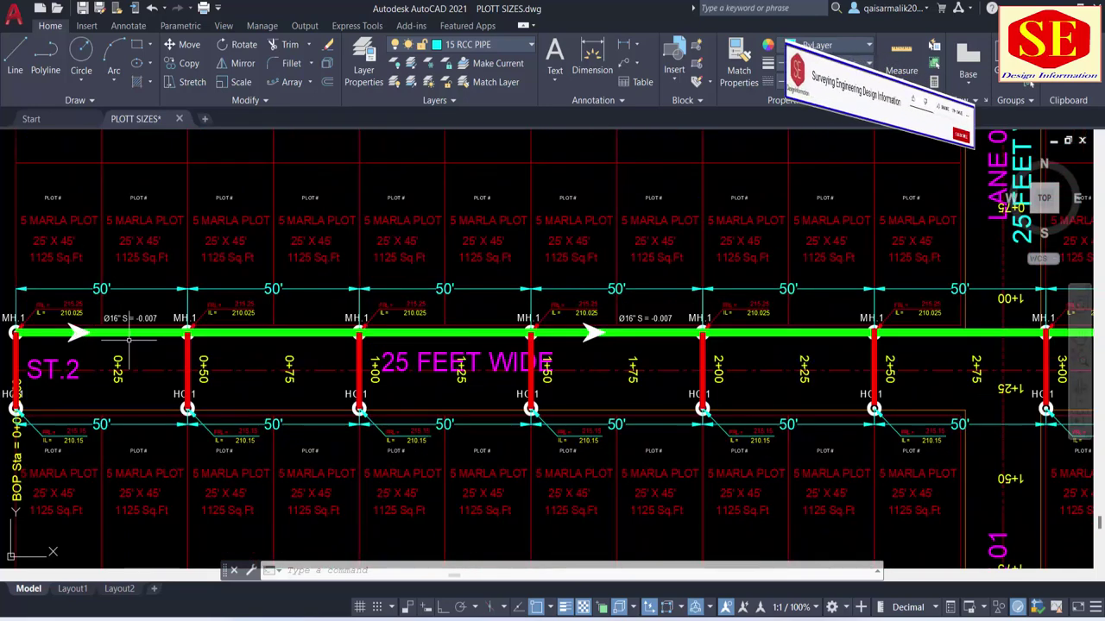
{"action": "scroll", "coordinate": [303, 337], "scroll_direction": "up", "scroll_amount": 2}
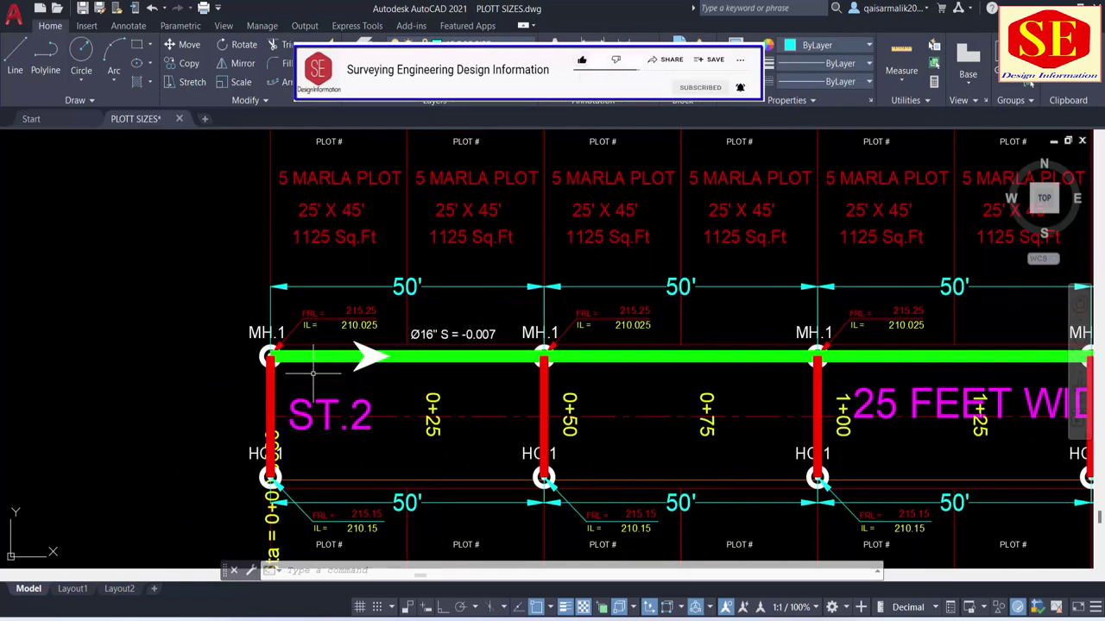
{"action": "scroll", "coordinate": [215, 429], "scroll_direction": "down", "scroll_amount": 3}
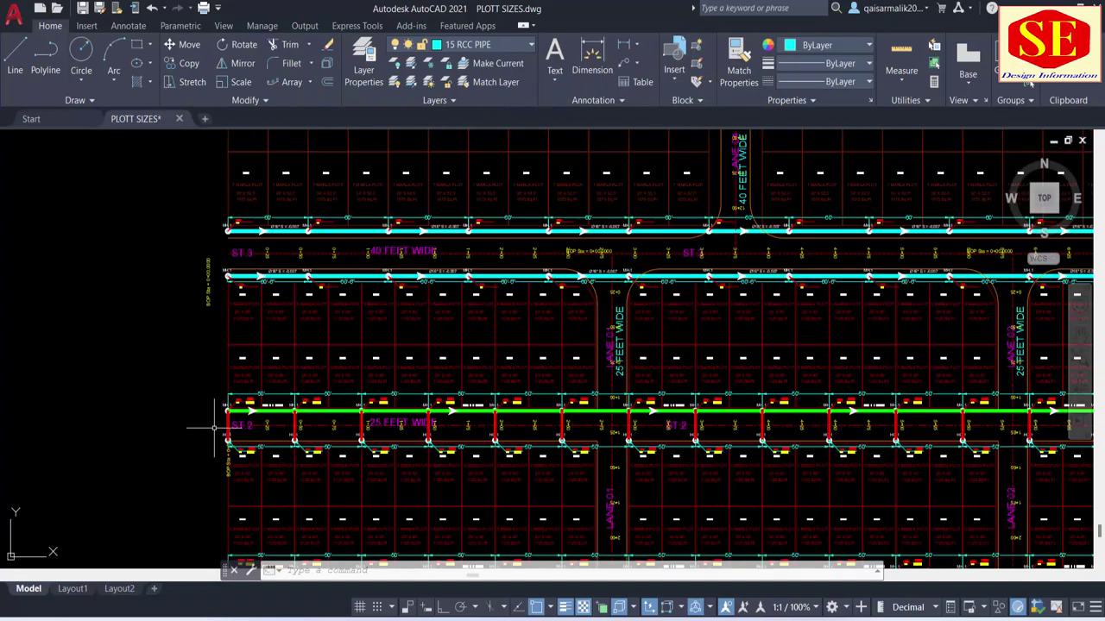
{"action": "scroll", "coordinate": [284, 417], "scroll_direction": "up", "scroll_amount": 1}
{"action": "scroll", "coordinate": [377, 367], "scroll_direction": "down", "scroll_amount": 3}
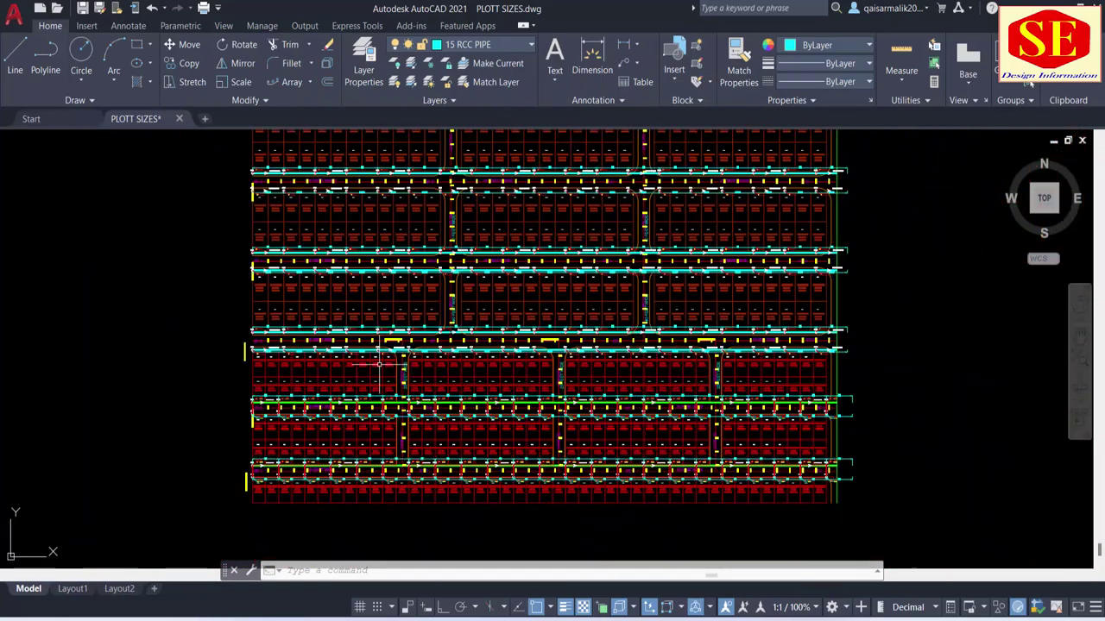
Bring the existing LEGENDS box into view, then switch to the Excel SEWER workbook.
{"action": "middle_click_drag", "start_coordinate": [528, 339], "coordinate": [240, 557]}
{"action": "middle_click_drag", "start_coordinate": [782, 276], "coordinate": [733, 388]}
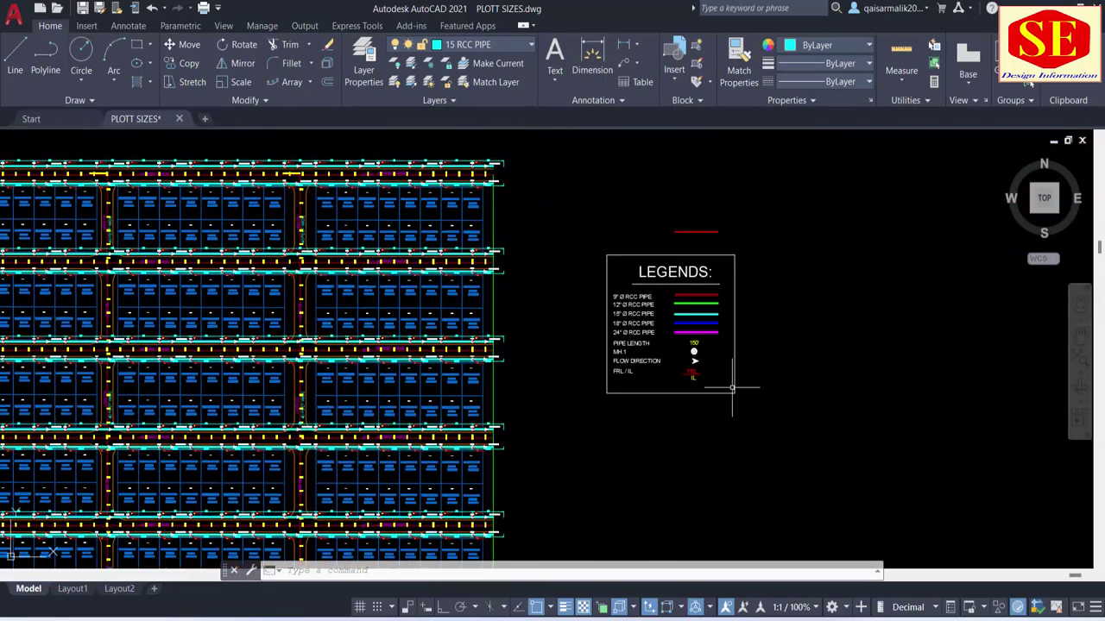
{"action": "scroll", "coordinate": [733, 387], "scroll_direction": "up", "scroll_amount": 2}
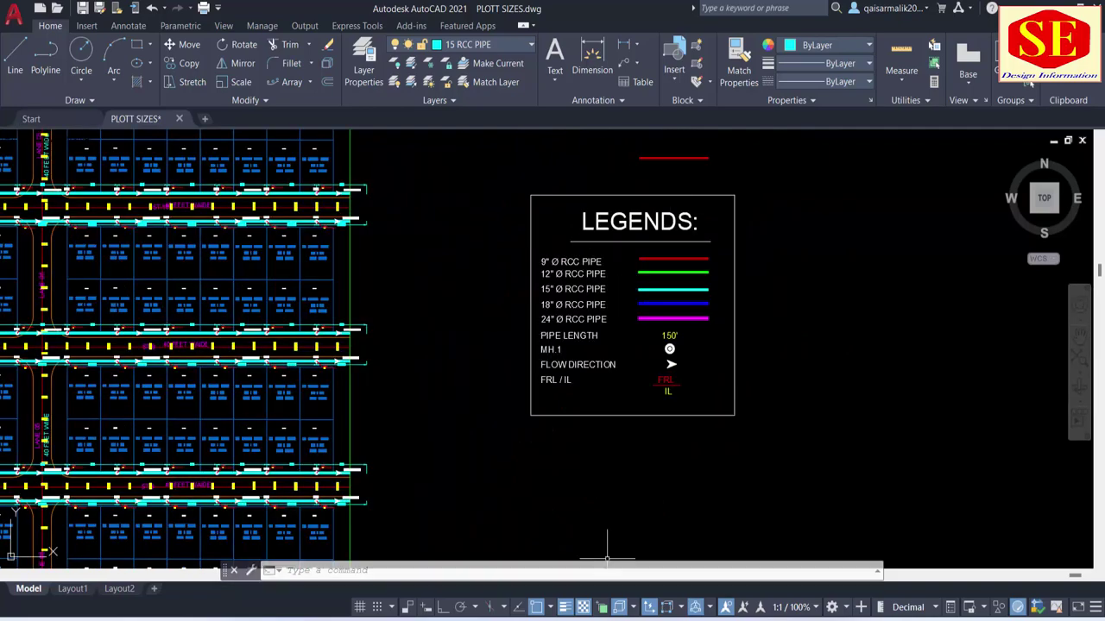
{"action": "key", "text": "alt+Tab"}
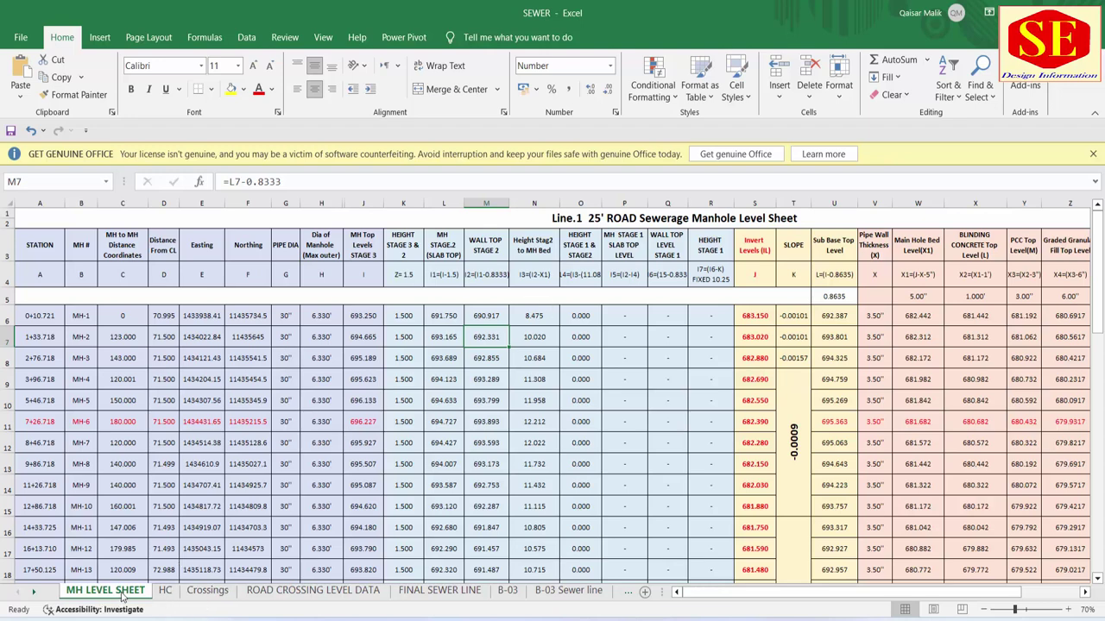
View the HC, Crossings, ROAD CROSSING LEVEL DATA and FINAL SEWER LINE sheets in turn.
{"action": "left_click", "coordinate": [165, 591]}
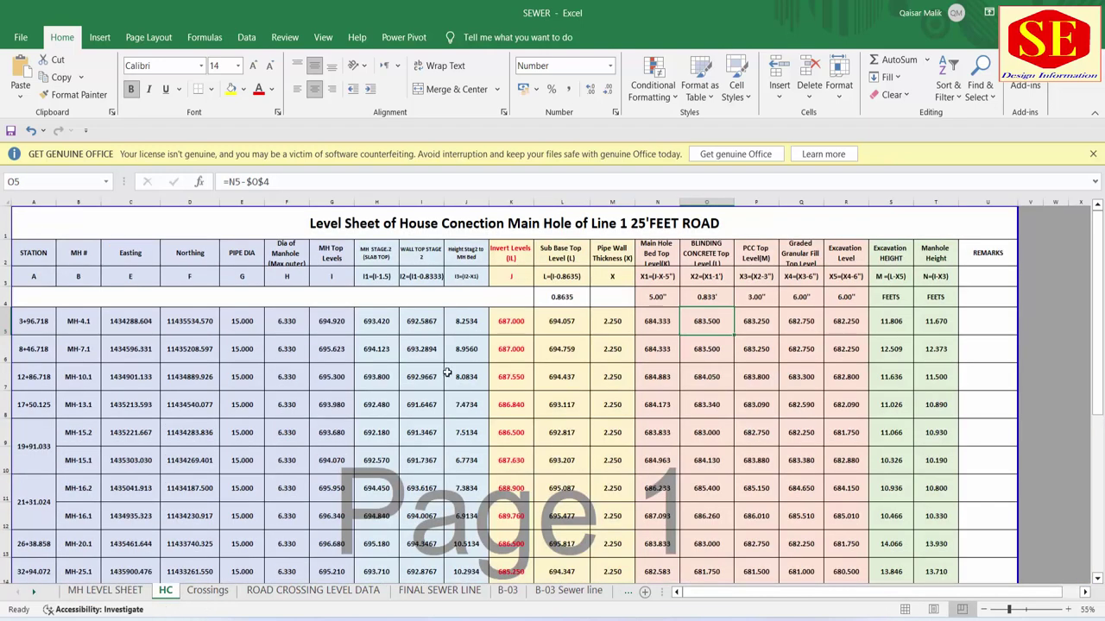
{"action": "left_click", "coordinate": [211, 591]}
{"action": "left_click", "coordinate": [301, 592]}
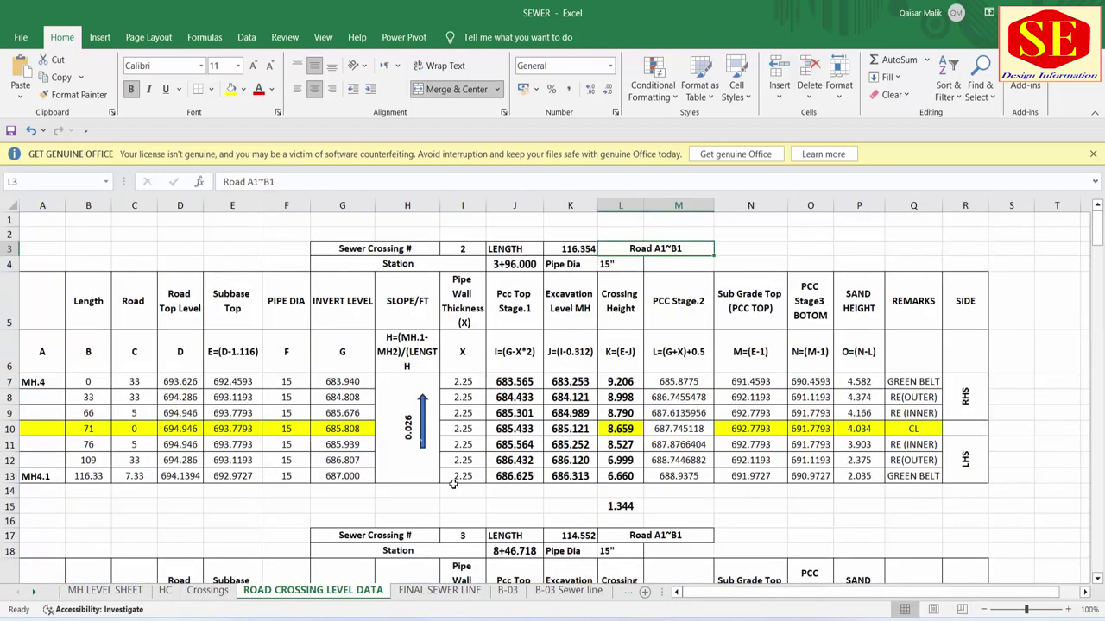
{"action": "left_click", "coordinate": [443, 592]}
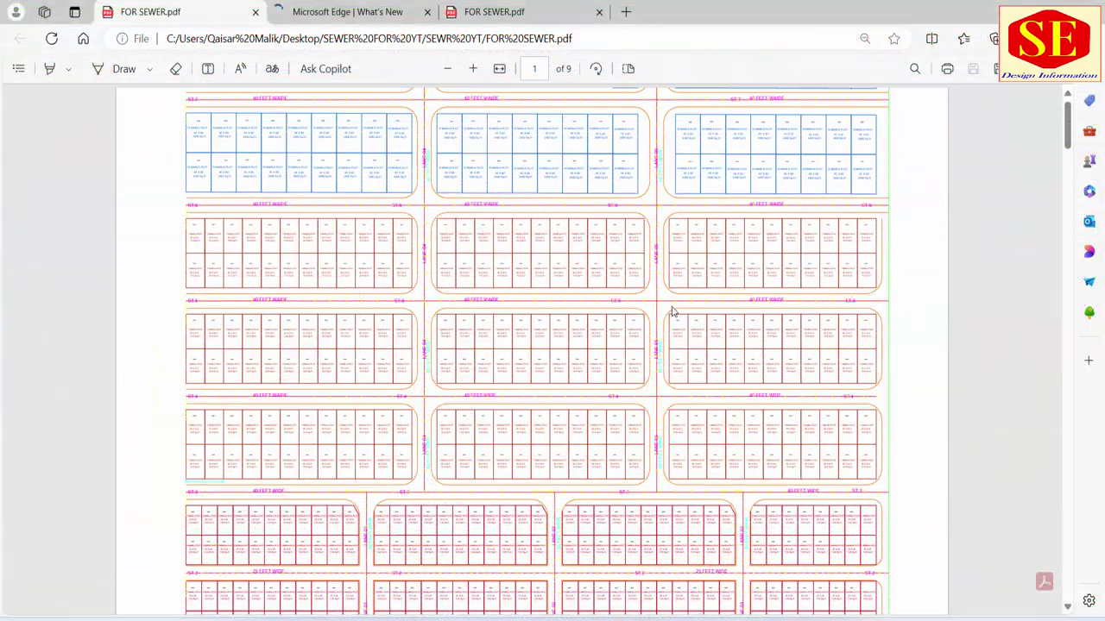
Scroll through pages 1 to 9 of FOR SEWER.pdf: plan, cross-sections, details and road profiles.
{"action": "scroll", "coordinate": [673, 307], "scroll_direction": "down", "scroll_amount": 5}
{"action": "scroll", "coordinate": [671, 308], "scroll_direction": "down", "scroll_amount": 3}
{"action": "scroll", "coordinate": [682, 309], "scroll_direction": "down", "scroll_amount": 2}
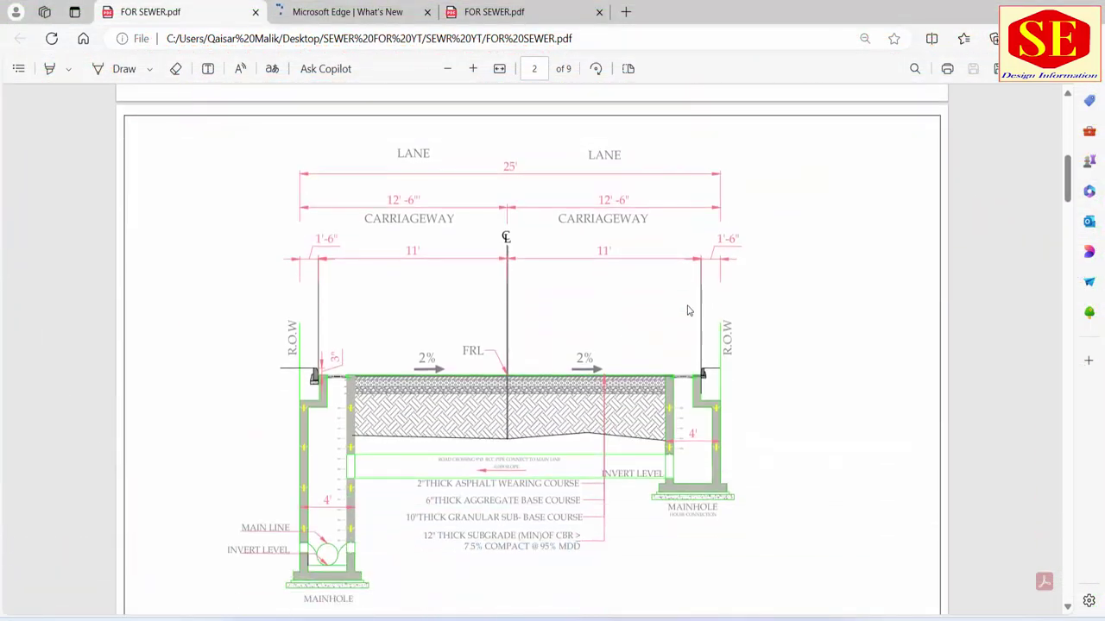
{"action": "scroll", "coordinate": [546, 328], "scroll_direction": "down", "scroll_amount": 5}
{"action": "scroll", "coordinate": [547, 328], "scroll_direction": "down", "scroll_amount": 4}
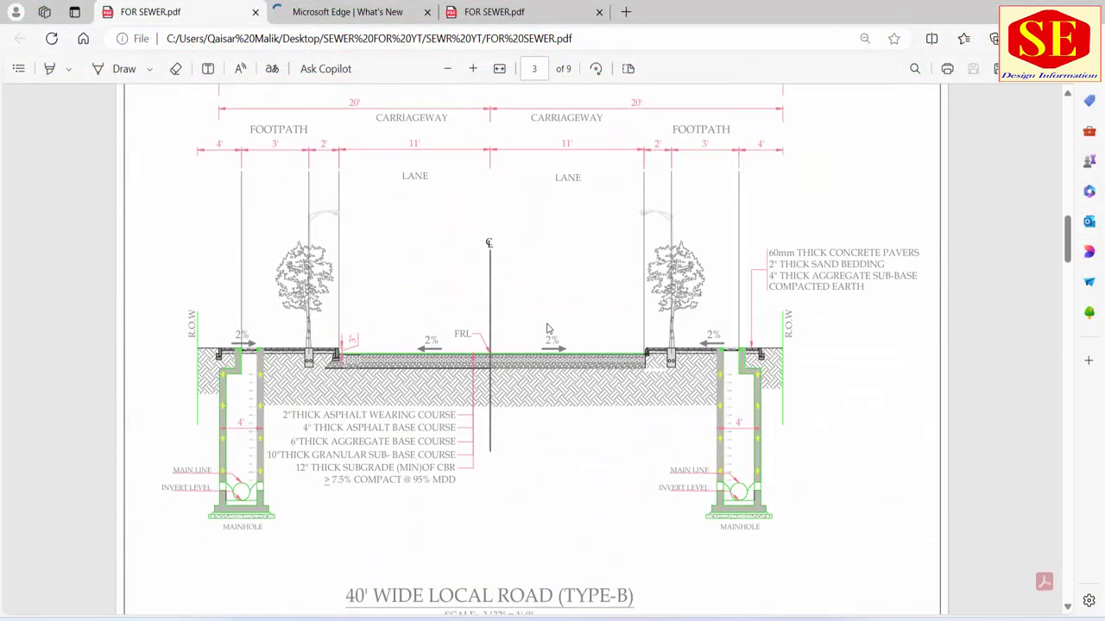
{"action": "scroll", "coordinate": [548, 328], "scroll_direction": "down", "scroll_amount": 4}
{"action": "scroll", "coordinate": [548, 328], "scroll_direction": "down", "scroll_amount": 1}
{"action": "scroll", "coordinate": [548, 328], "scroll_direction": "down", "scroll_amount": 2}
{"action": "scroll", "coordinate": [548, 328], "scroll_direction": "down", "scroll_amount": 2}
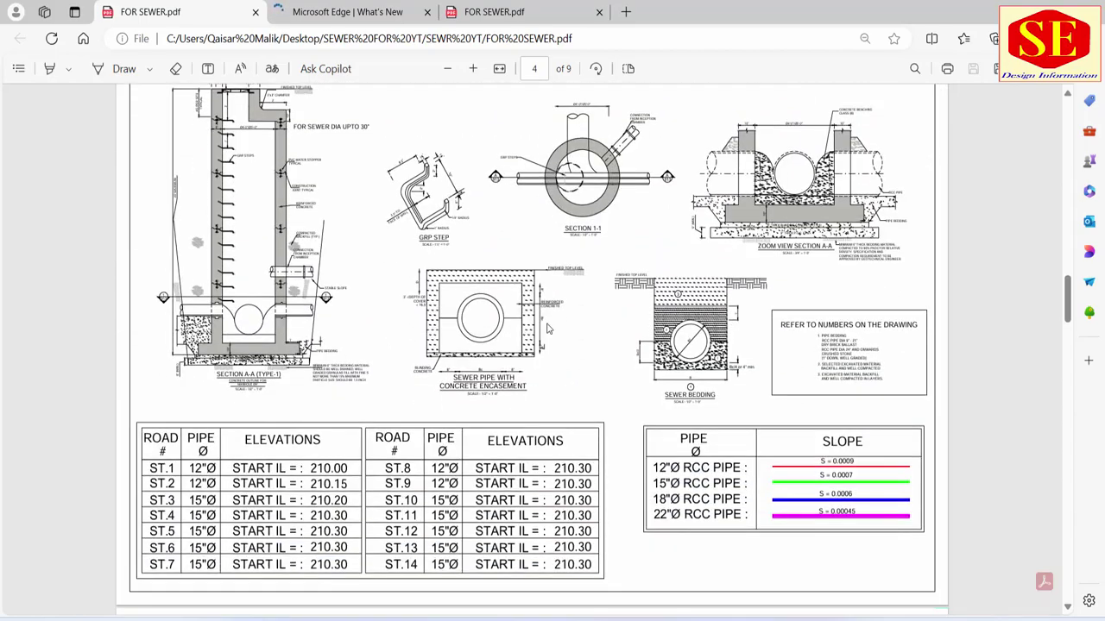
{"action": "scroll", "coordinate": [547, 328], "scroll_direction": "down", "scroll_amount": 3}
{"action": "scroll", "coordinate": [547, 329], "scroll_direction": "down", "scroll_amount": 3}
{"action": "scroll", "coordinate": [547, 328], "scroll_direction": "down", "scroll_amount": 3}
{"action": "scroll", "coordinate": [547, 328], "scroll_direction": "down", "scroll_amount": 2}
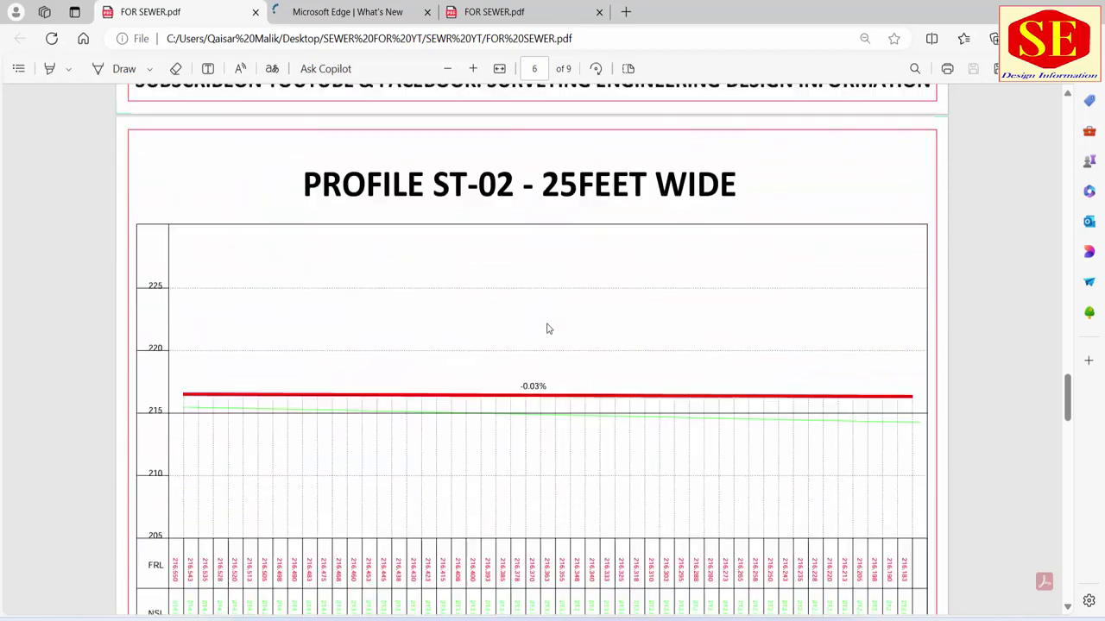
{"action": "scroll", "coordinate": [546, 328], "scroll_direction": "down", "scroll_amount": 3}
{"action": "scroll", "coordinate": [546, 328], "scroll_direction": "down", "scroll_amount": 3}
{"action": "scroll", "coordinate": [546, 328], "scroll_direction": "down", "scroll_amount": 3}
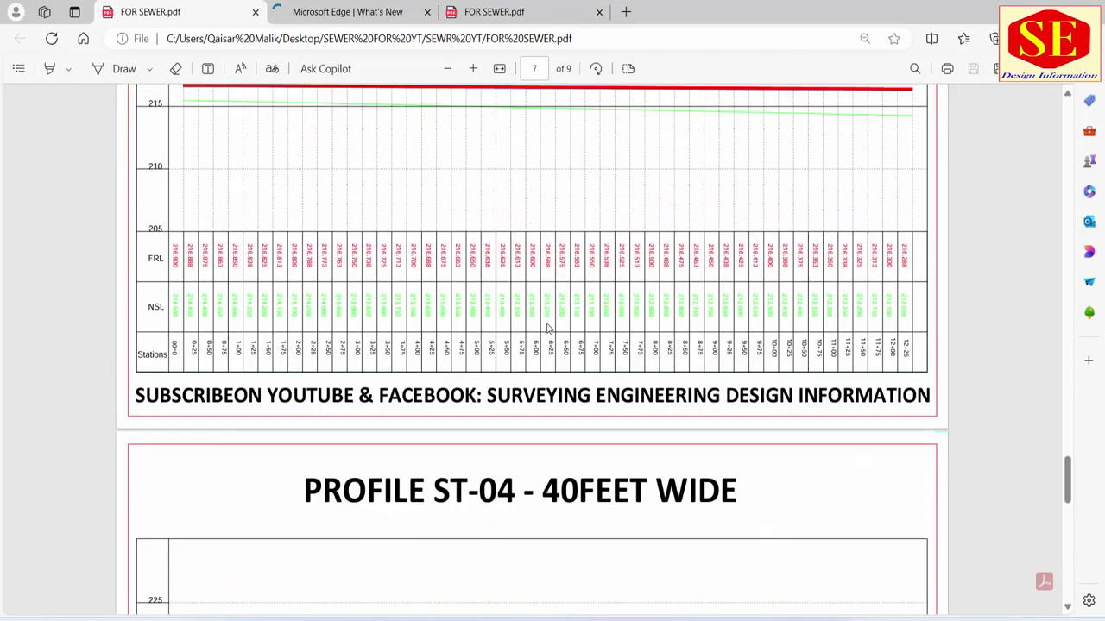
{"action": "scroll", "coordinate": [547, 328], "scroll_direction": "down", "scroll_amount": 1}
{"action": "scroll", "coordinate": [546, 328], "scroll_direction": "down", "scroll_amount": 2}
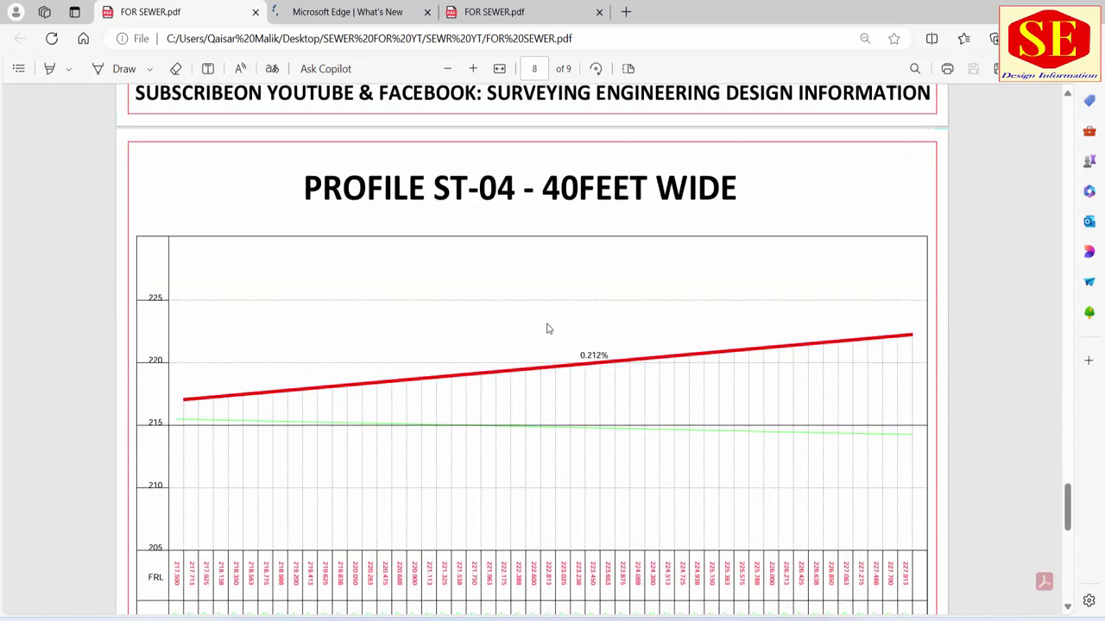
{"action": "scroll", "coordinate": [546, 328], "scroll_direction": "down", "scroll_amount": 4}
{"action": "scroll", "coordinate": [547, 328], "scroll_direction": "down", "scroll_amount": 4}
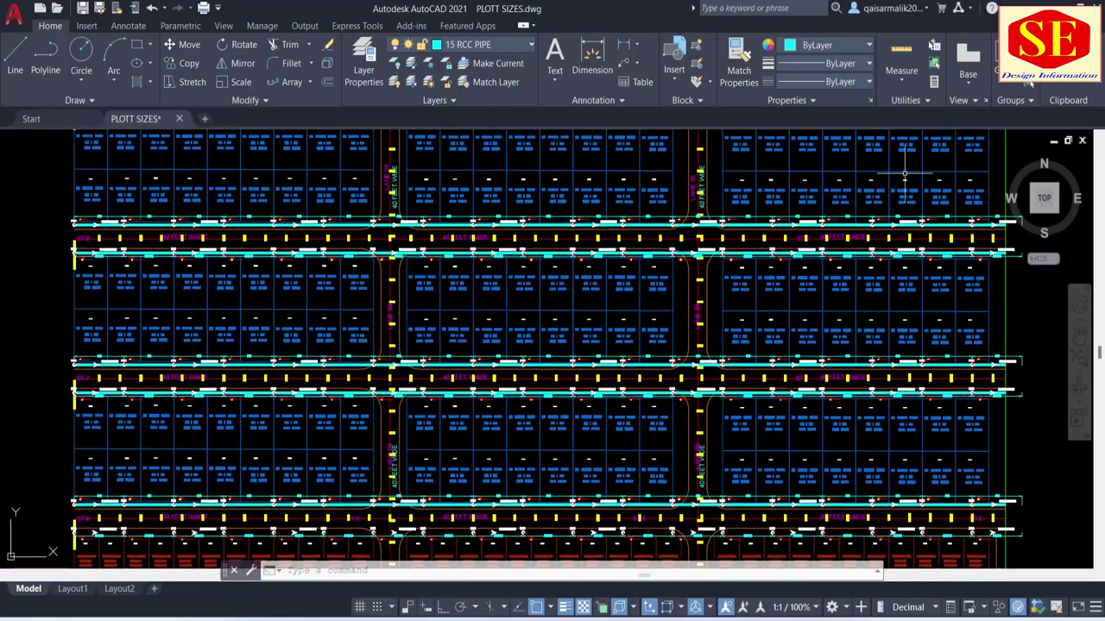
Zoom in and out over the plot rows and sewer lines of the plan.
{"action": "scroll", "coordinate": [530, 456], "scroll_direction": "up", "scroll_amount": 3}
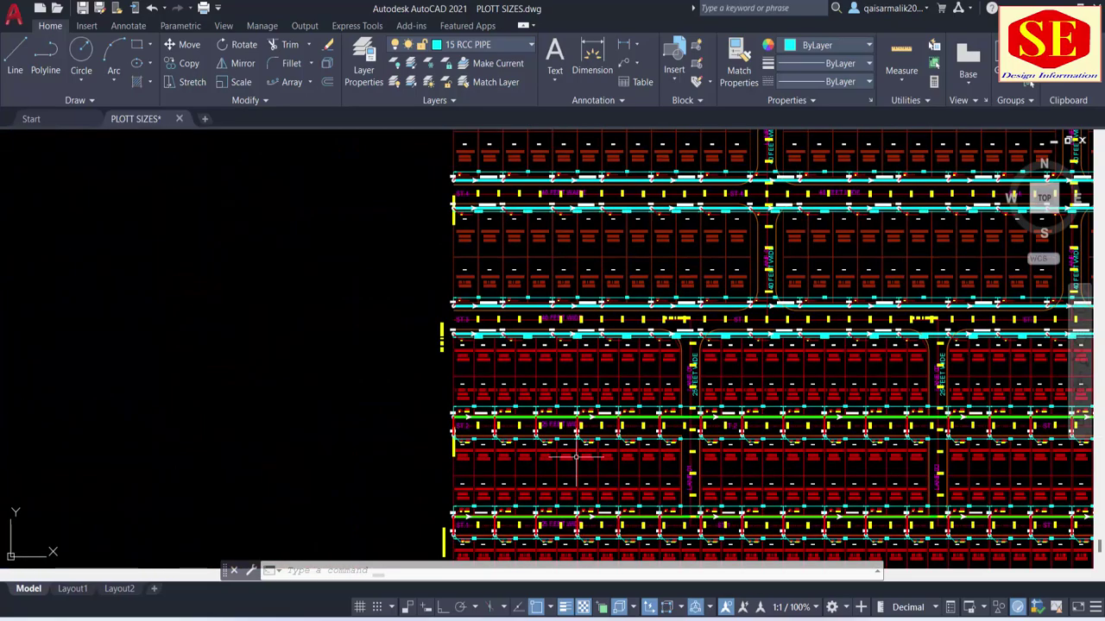
{"action": "scroll", "coordinate": [541, 427], "scroll_direction": "up", "scroll_amount": 2}
{"action": "scroll", "coordinate": [437, 366], "scroll_direction": "up", "scroll_amount": 2}
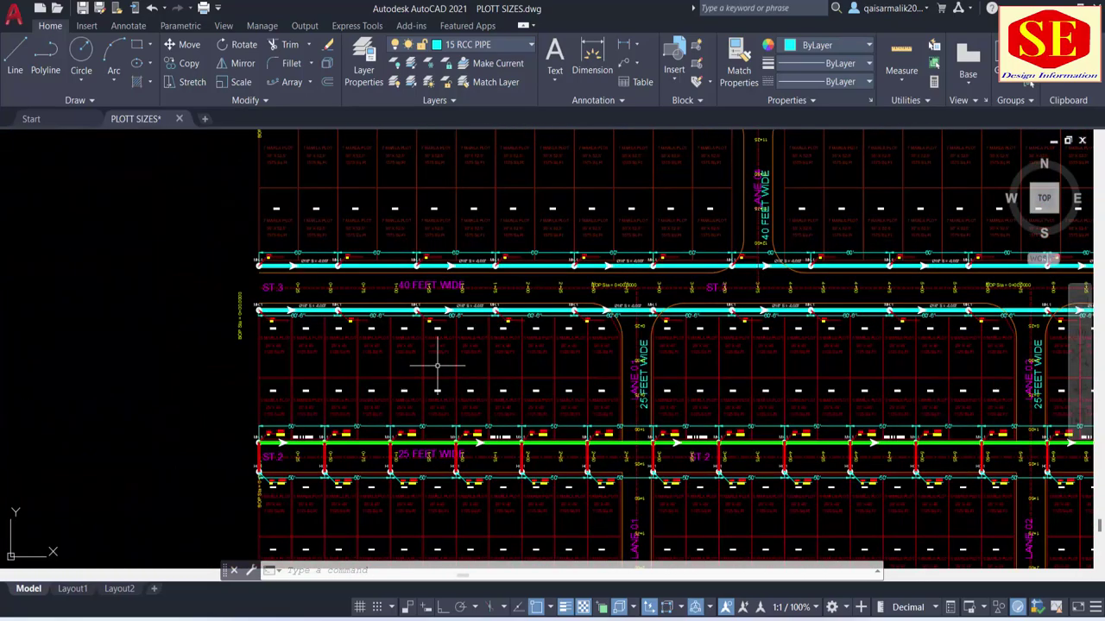
{"action": "scroll", "coordinate": [438, 366], "scroll_direction": "down", "scroll_amount": 2}
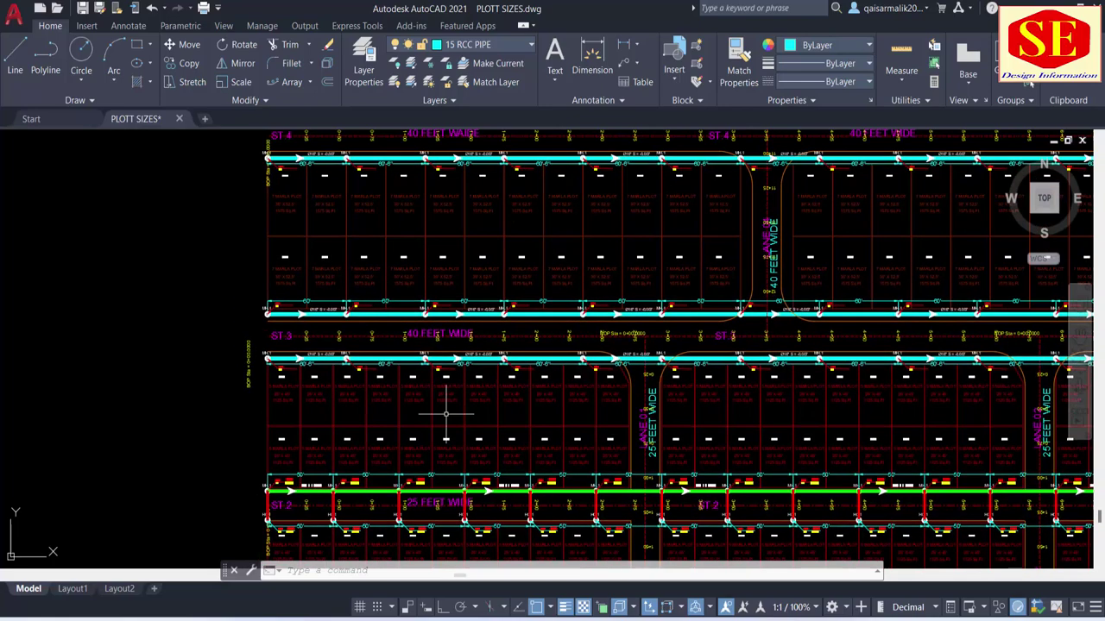
{"action": "scroll", "coordinate": [457, 401], "scroll_direction": "down", "scroll_amount": 2}
{"action": "scroll", "coordinate": [507, 412], "scroll_direction": "up", "scroll_amount": 3}
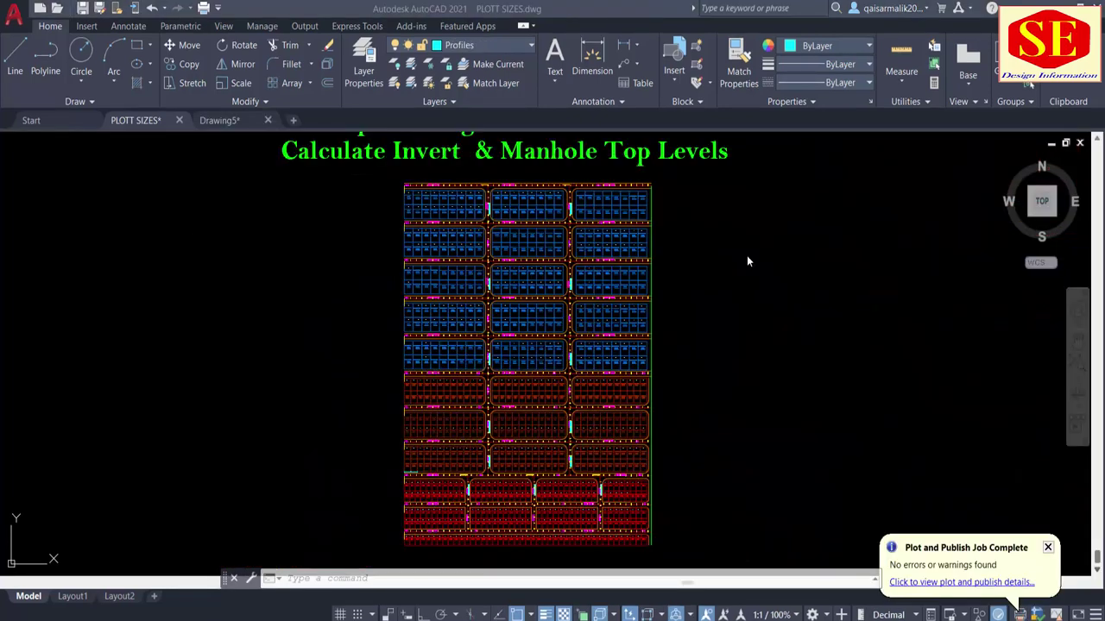
Zoom and pan across the plan to look over the other plot blocks.
{"action": "scroll", "coordinate": [487, 552], "scroll_direction": "up", "scroll_amount": 5}
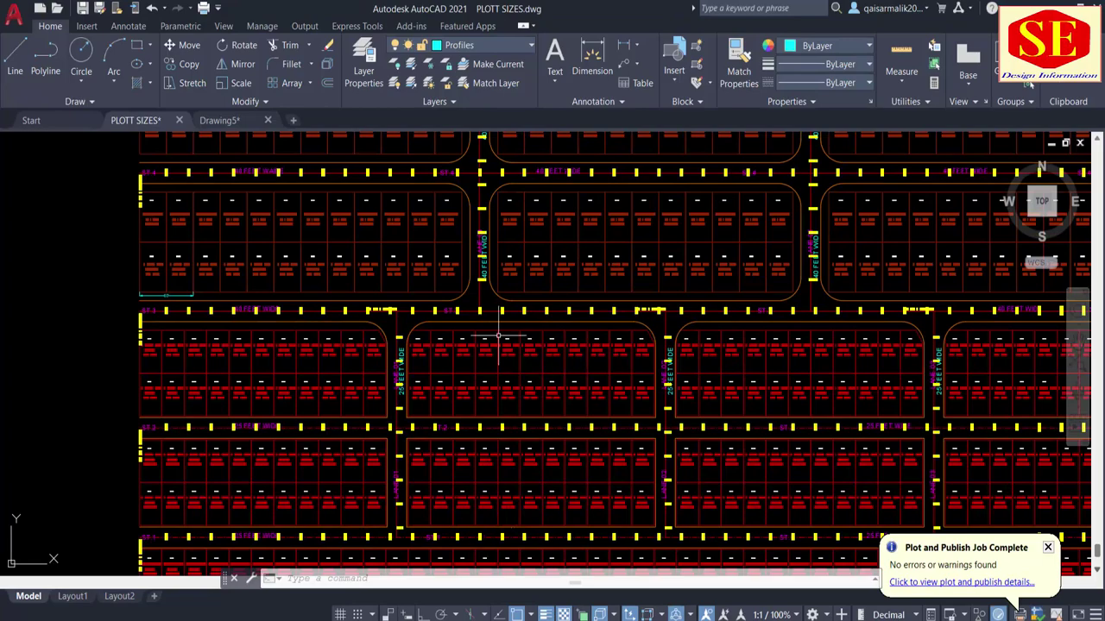
{"action": "scroll", "coordinate": [492, 326], "scroll_direction": "down", "scroll_amount": 3}
{"action": "scroll", "coordinate": [619, 227], "scroll_direction": "down", "scroll_amount": 2}
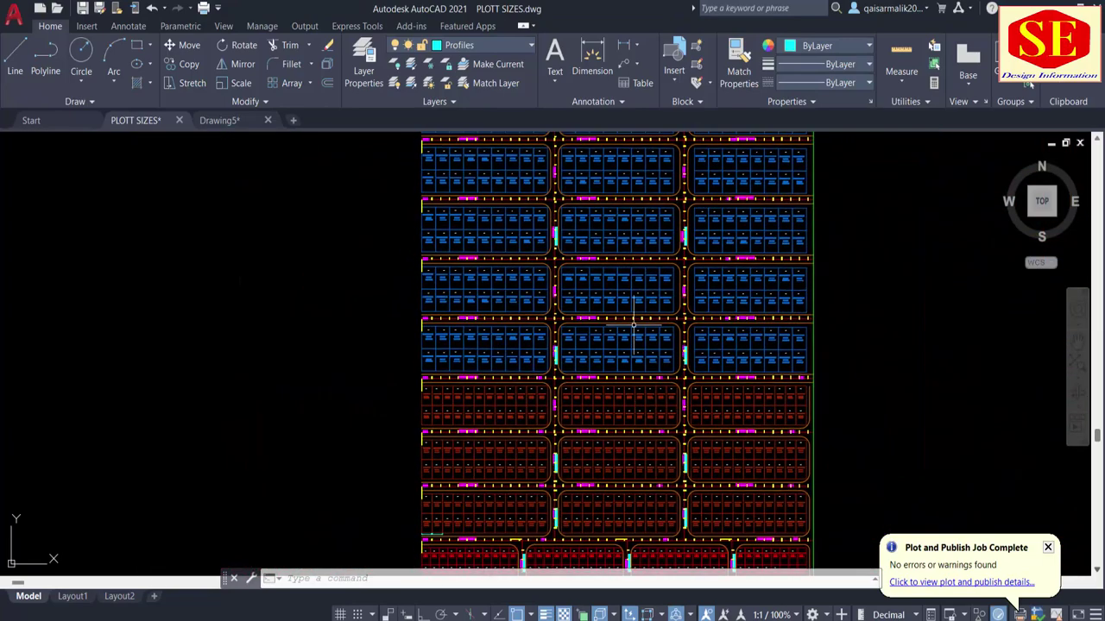
{"action": "scroll", "coordinate": [652, 257], "scroll_direction": "up", "scroll_amount": 3}
{"action": "scroll", "coordinate": [604, 254], "scroll_direction": "up", "scroll_amount": 3}
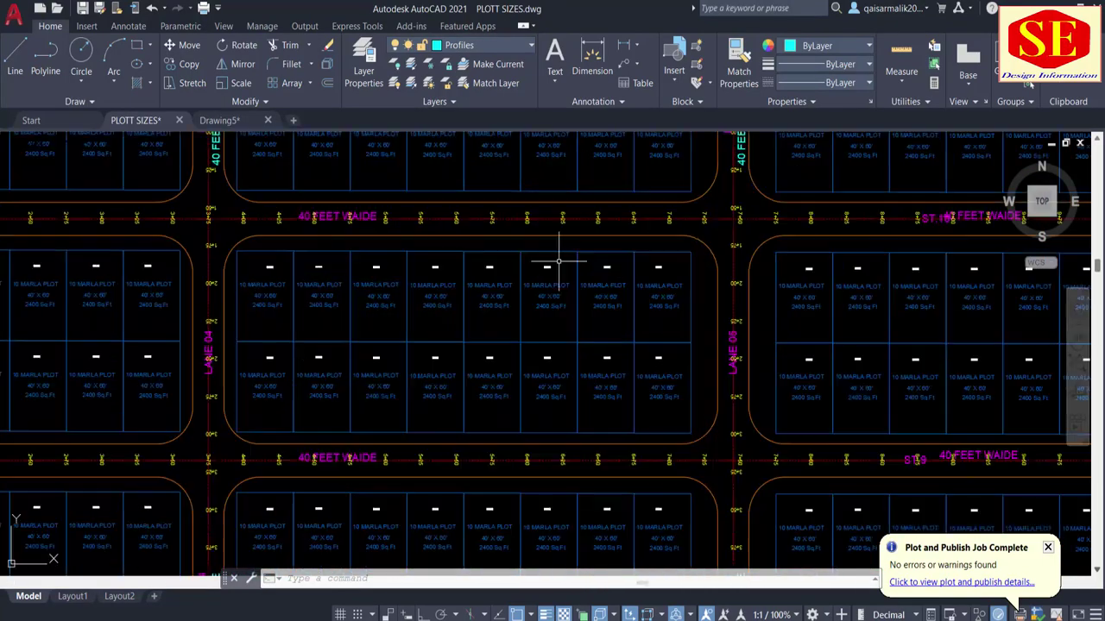
{"action": "scroll", "coordinate": [517, 276], "scroll_direction": "up", "scroll_amount": 2}
{"action": "scroll", "coordinate": [318, 306], "scroll_direction": "down", "scroll_amount": 2}
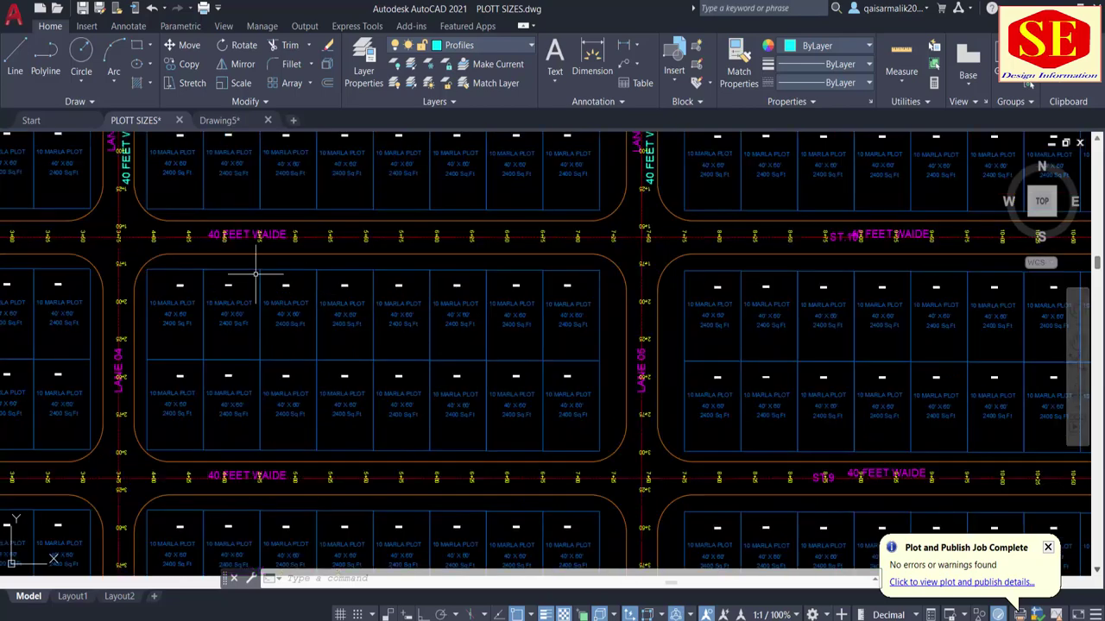
{"action": "scroll", "coordinate": [509, 332], "scroll_direction": "down", "scroll_amount": 3}
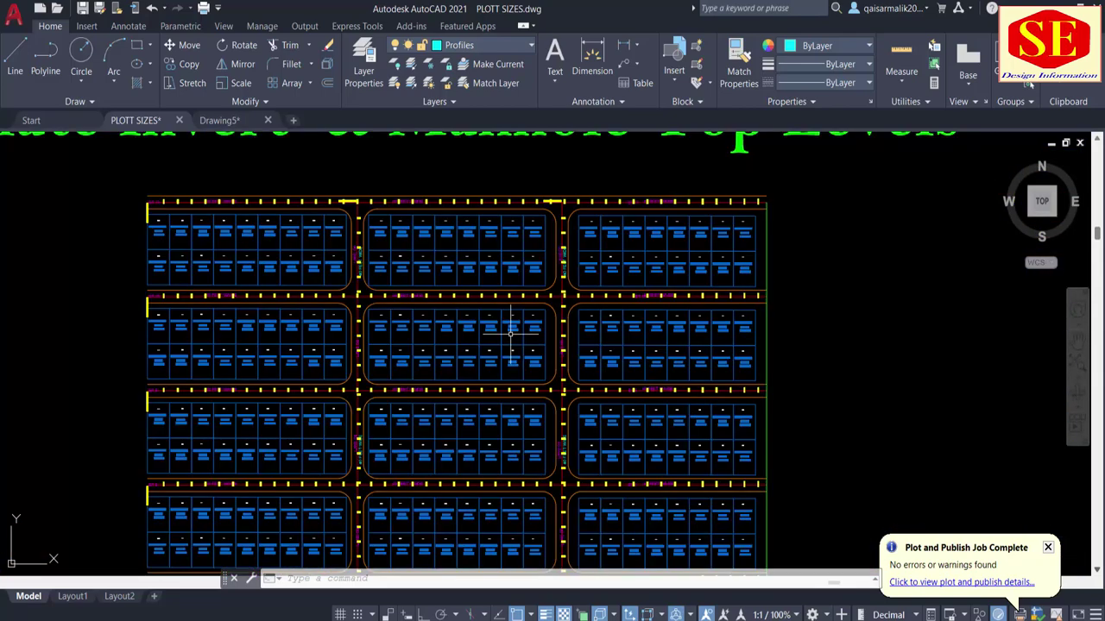
{"action": "middle_click_drag", "start_coordinate": [511, 332], "coordinate": [389, 249]}
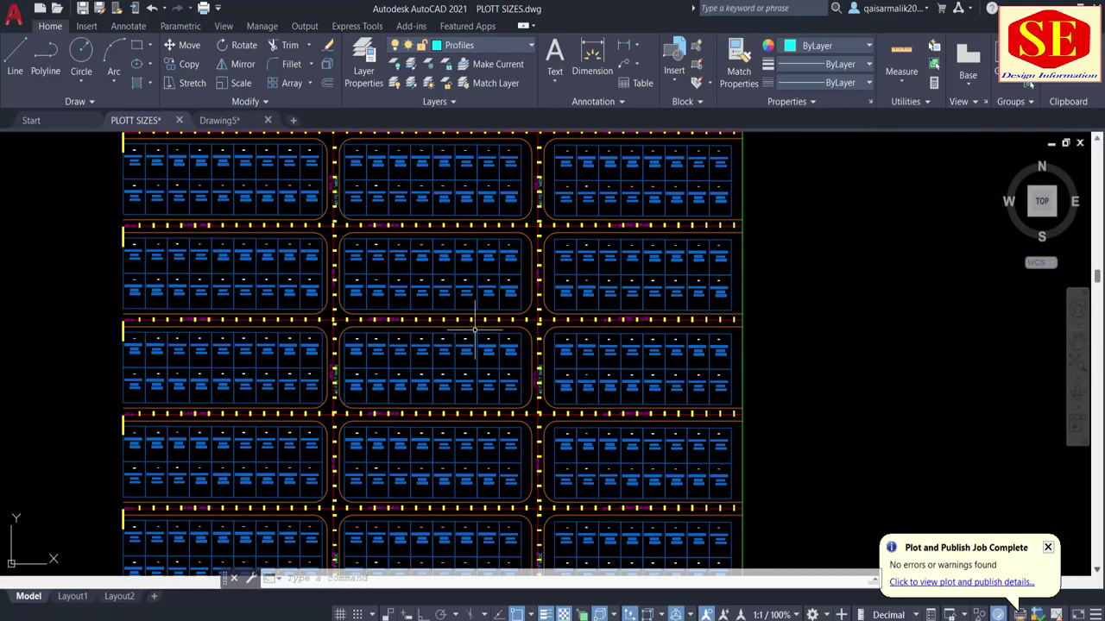
{"action": "scroll", "coordinate": [458, 258], "scroll_direction": "down", "scroll_amount": 2}
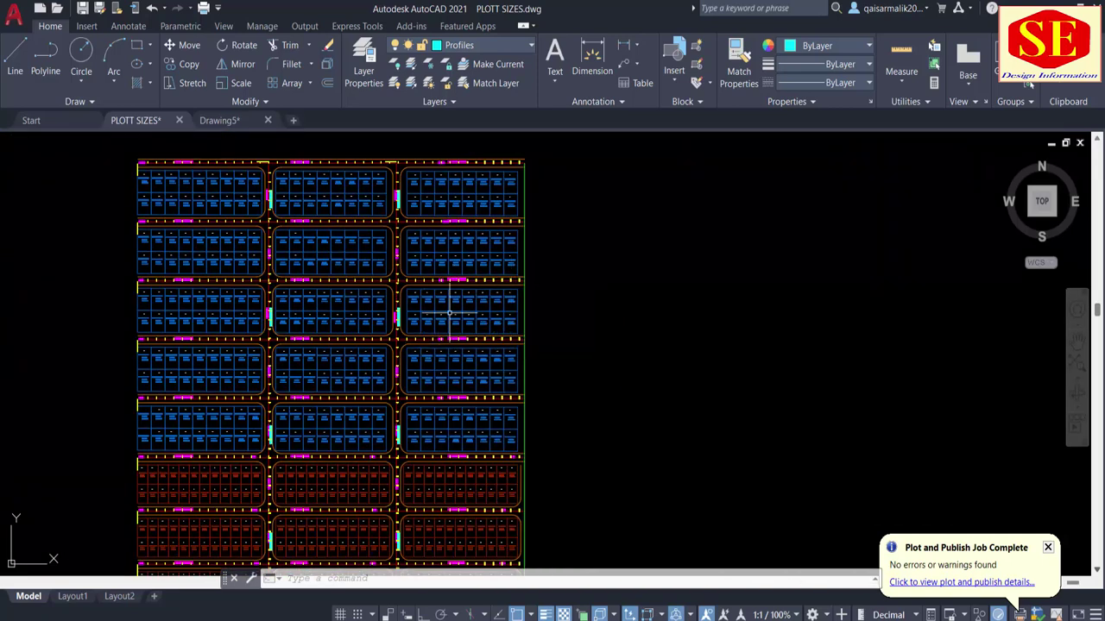
{"action": "mouse_move", "coordinate": [617, 614]}
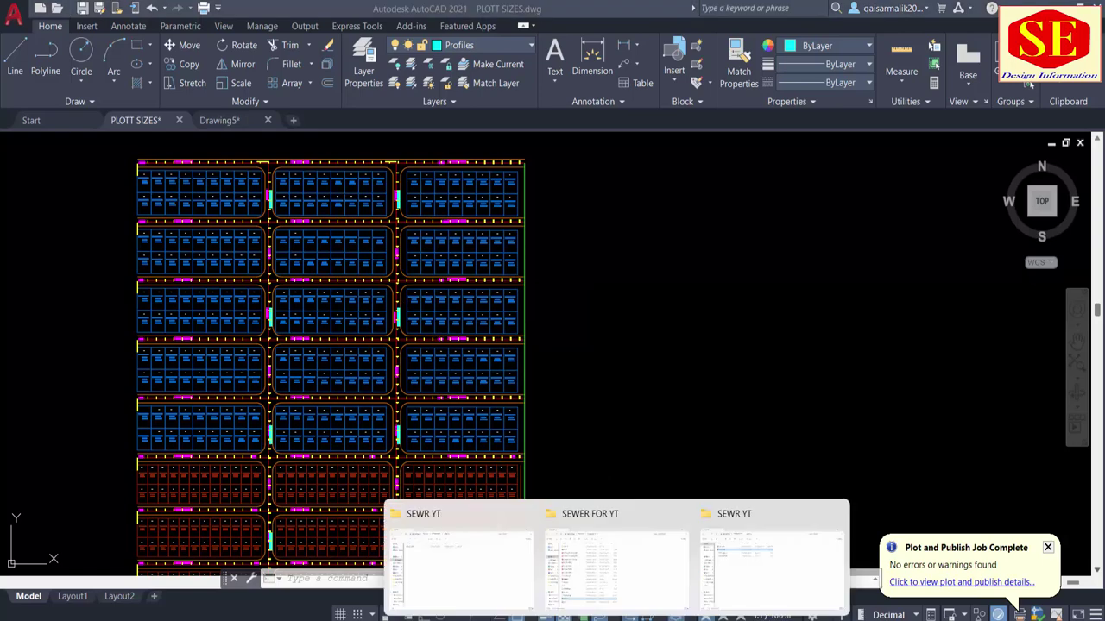
Open FOR SEWER.pdf from the SEWR YT folder in Edge.
{"action": "left_click", "coordinate": [728, 594]}
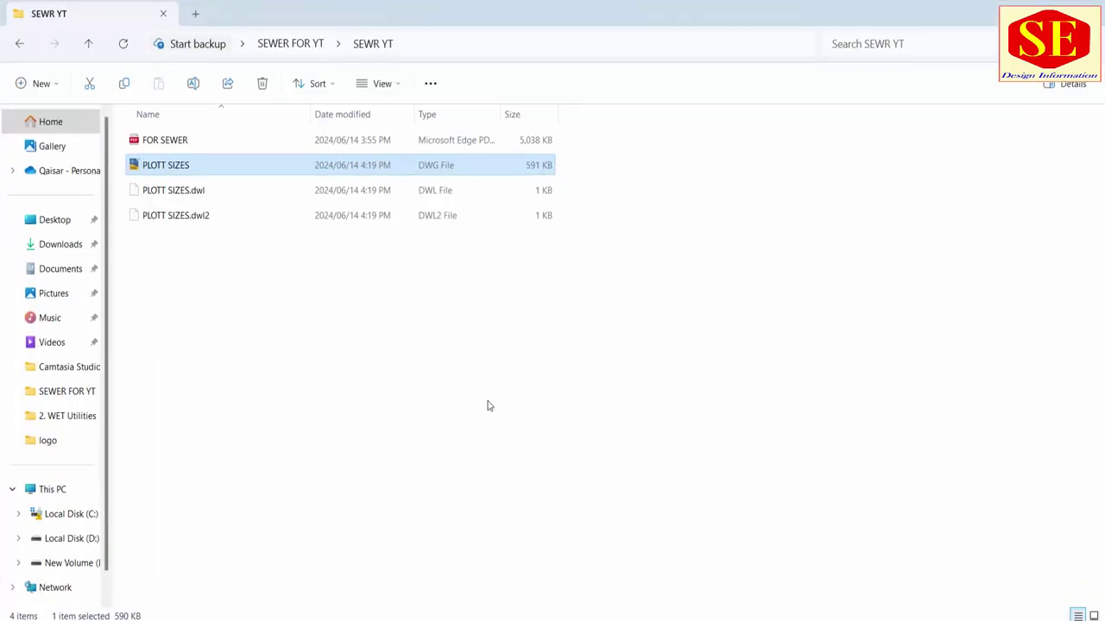
{"action": "left_click", "coordinate": [191, 147]}
{"action": "double_click", "coordinate": [192, 147]}
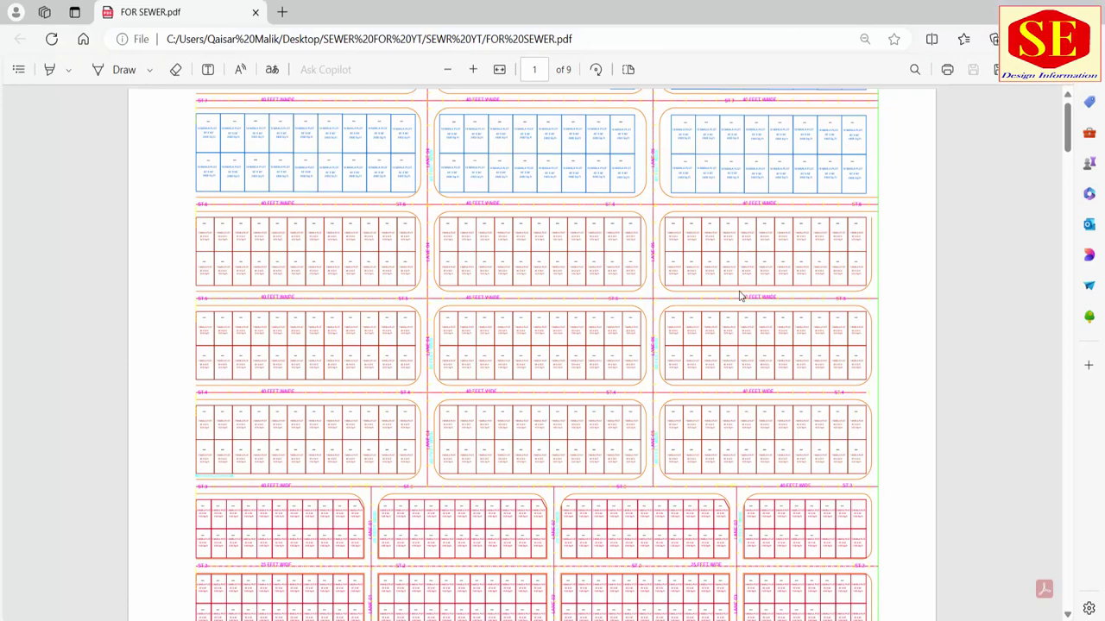
Scroll through FOR SEWER.pdf from page 1 down to the last page 9.
{"action": "scroll", "coordinate": [739, 296], "scroll_direction": "down", "scroll_amount": 5}
{"action": "scroll", "coordinate": [739, 296], "scroll_direction": "down", "scroll_amount": 3}
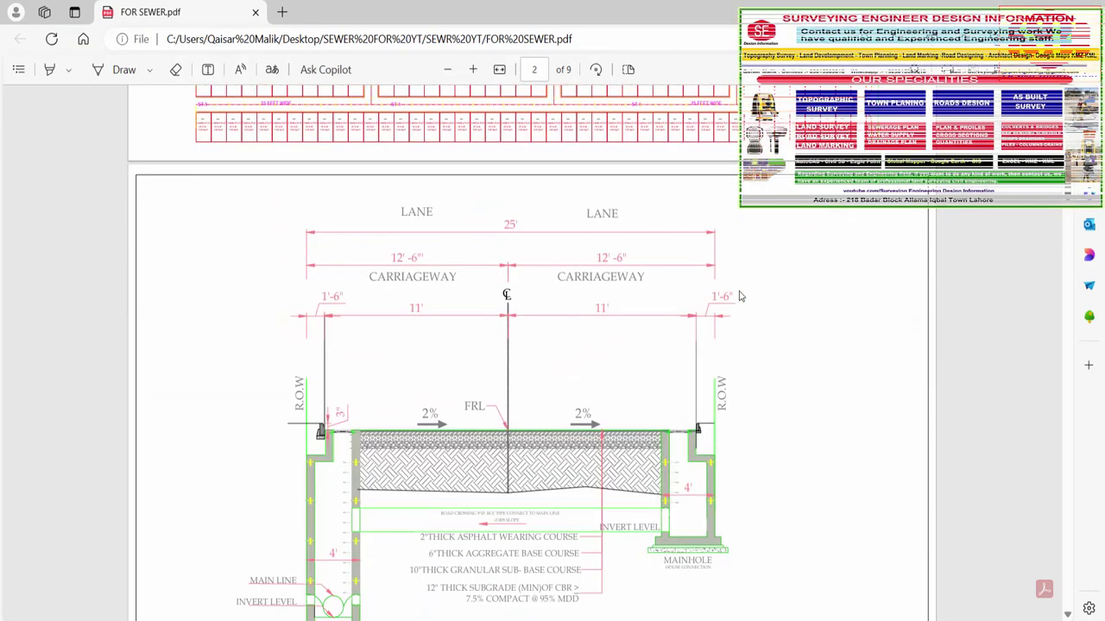
{"action": "scroll", "coordinate": [589, 227], "scroll_direction": "down", "scroll_amount": 2}
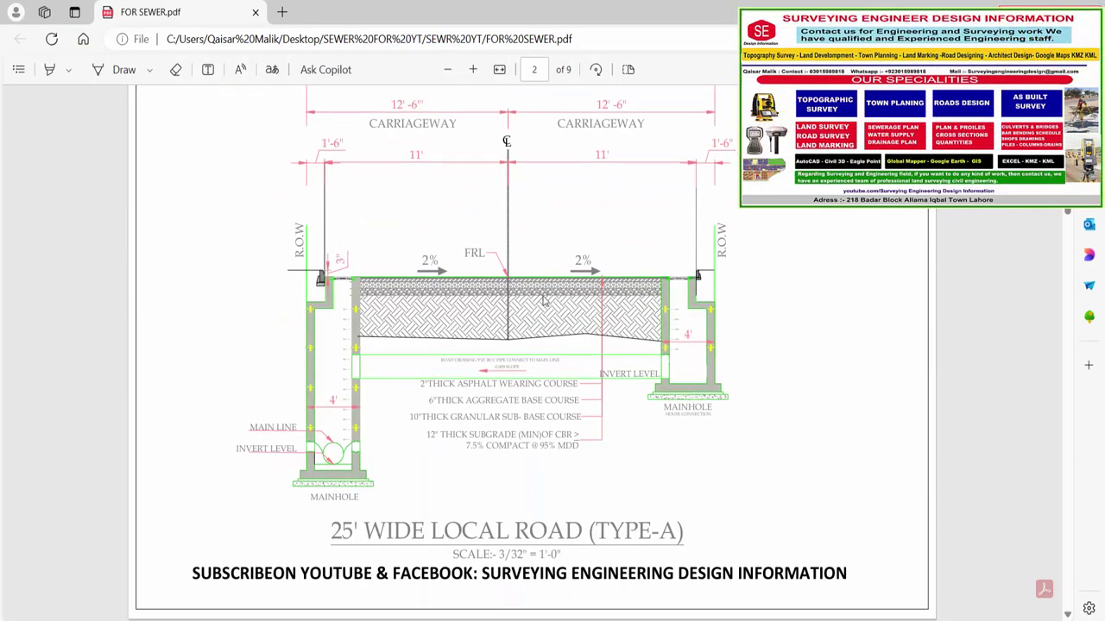
{"action": "scroll", "coordinate": [430, 285], "scroll_direction": "down", "scroll_amount": 2}
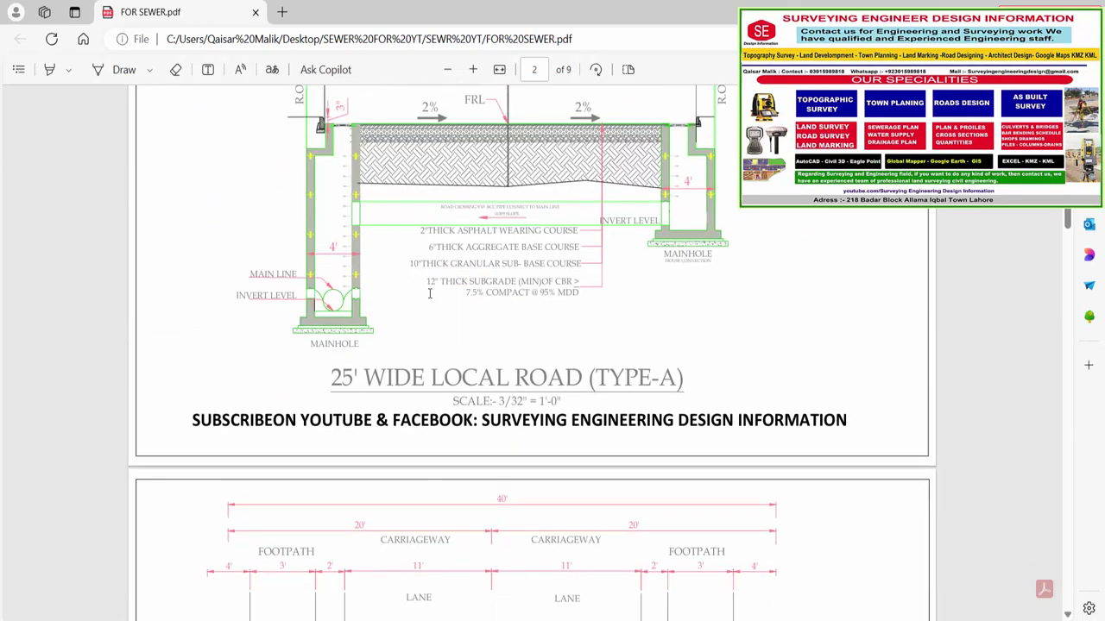
{"action": "scroll", "coordinate": [532, 393], "scroll_direction": "down", "scroll_amount": 2}
{"action": "scroll", "coordinate": [531, 393], "scroll_direction": "down", "scroll_amount": 5}
{"action": "scroll", "coordinate": [531, 394], "scroll_direction": "down", "scroll_amount": 2}
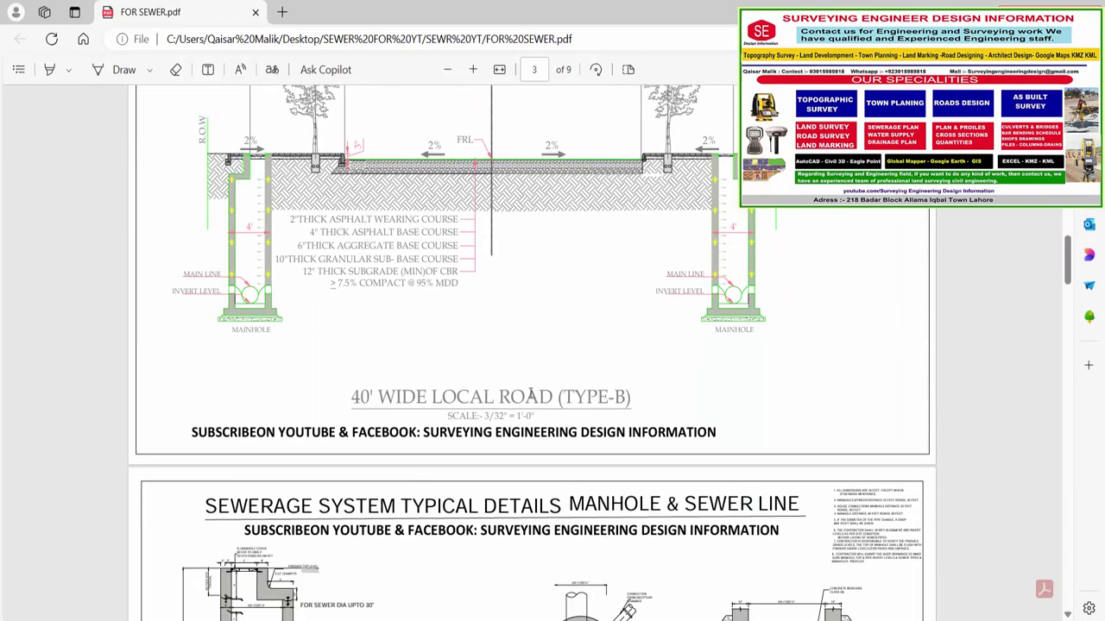
{"action": "scroll", "coordinate": [524, 402], "scroll_direction": "down", "scroll_amount": 4}
{"action": "scroll", "coordinate": [553, 346], "scroll_direction": "down", "scroll_amount": 1}
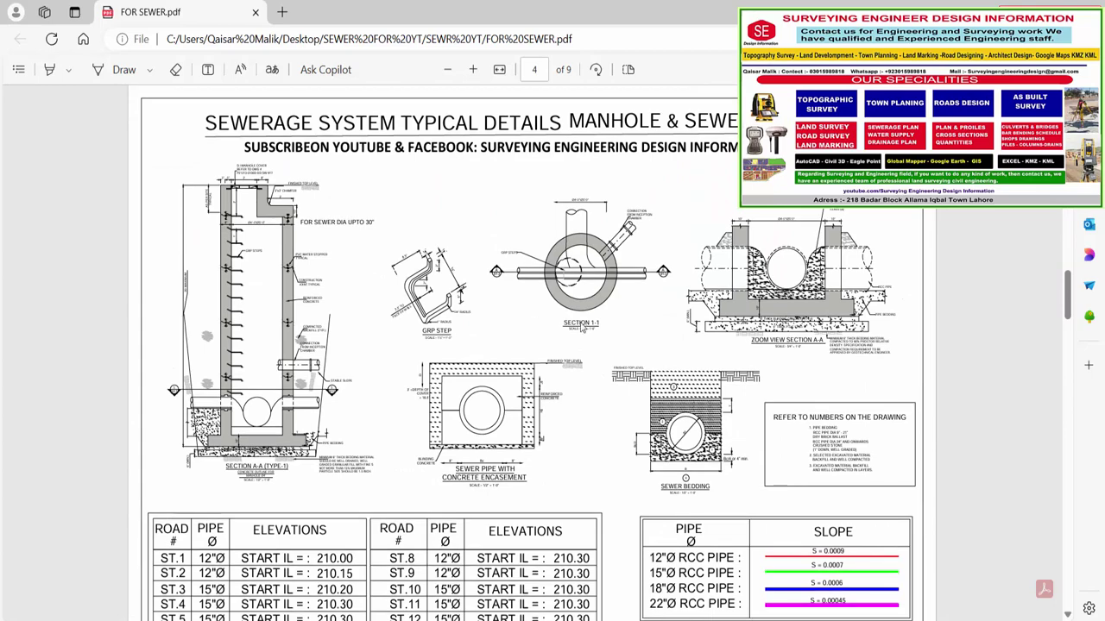
{"action": "scroll", "coordinate": [570, 302], "scroll_direction": "down", "scroll_amount": 3}
{"action": "scroll", "coordinate": [457, 345], "scroll_direction": "down", "scroll_amount": 1}
{"action": "scroll", "coordinate": [507, 327], "scroll_direction": "down", "scroll_amount": 3}
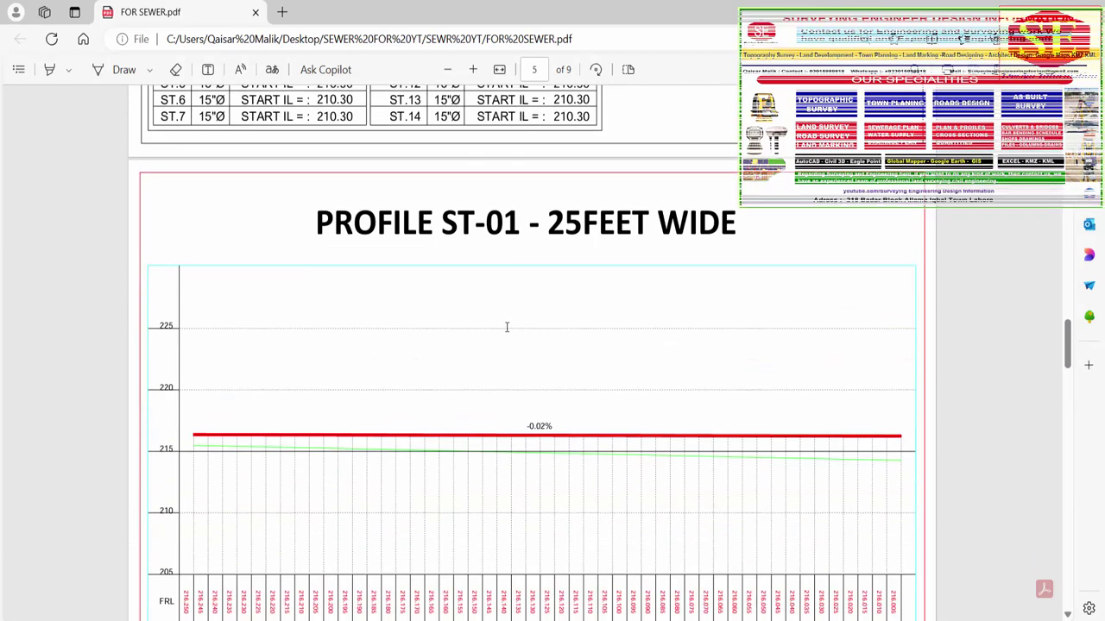
{"action": "scroll", "coordinate": [507, 327], "scroll_direction": "down", "scroll_amount": 2}
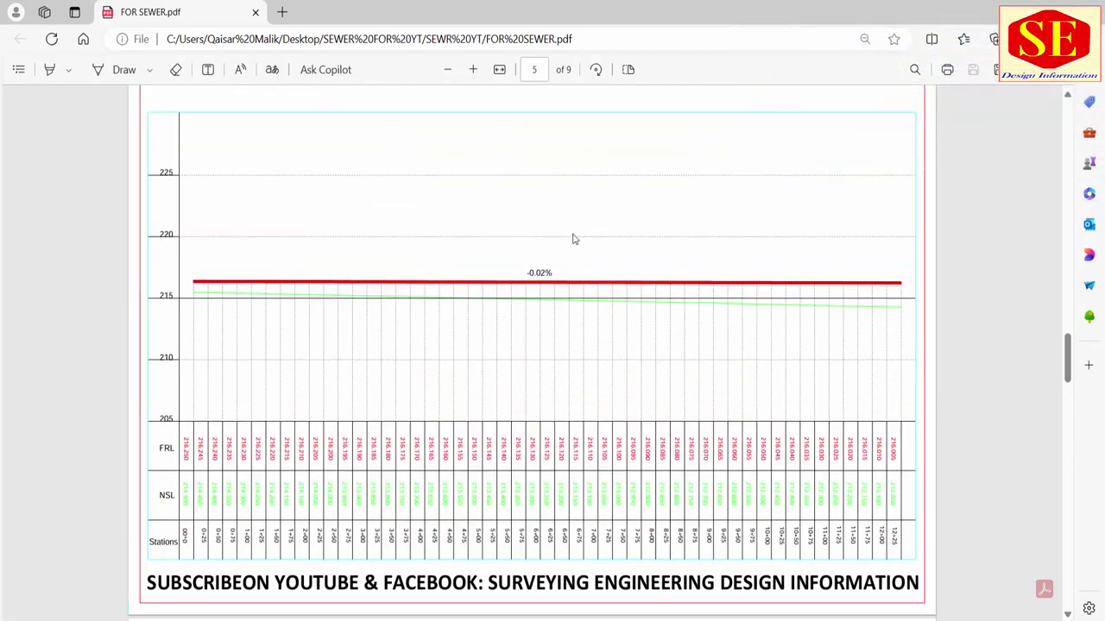
{"action": "scroll", "coordinate": [574, 239], "scroll_direction": "down", "scroll_amount": 4}
{"action": "scroll", "coordinate": [574, 239], "scroll_direction": "down", "scroll_amount": 4}
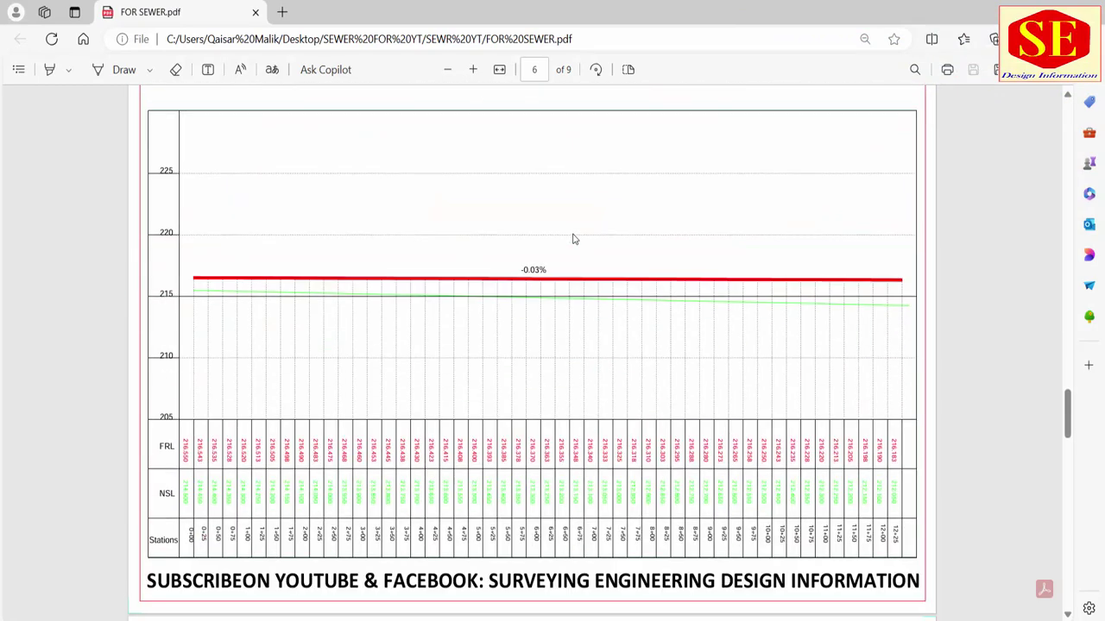
{"action": "scroll", "coordinate": [574, 239], "scroll_direction": "down", "scroll_amount": 3}
{"action": "scroll", "coordinate": [573, 239], "scroll_direction": "down", "scroll_amount": 3}
{"action": "scroll", "coordinate": [574, 239], "scroll_direction": "down", "scroll_amount": 3}
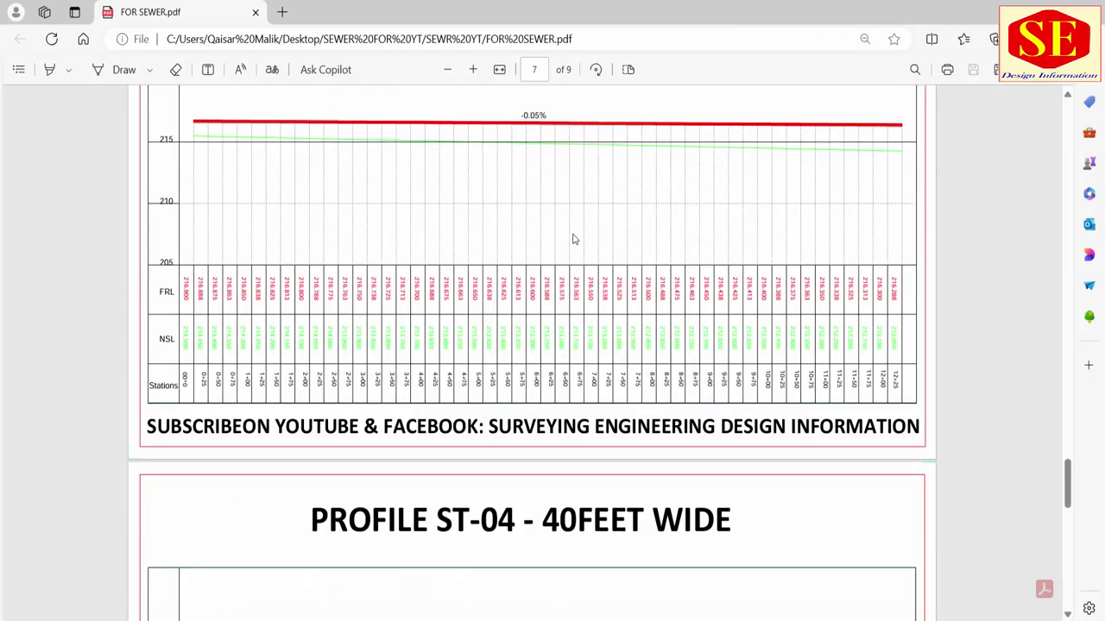
{"action": "scroll", "coordinate": [574, 239], "scroll_direction": "down", "scroll_amount": 2}
{"action": "scroll", "coordinate": [574, 239], "scroll_direction": "down", "scroll_amount": 1}
{"action": "scroll", "coordinate": [573, 238], "scroll_direction": "down", "scroll_amount": 2}
{"action": "scroll", "coordinate": [573, 239], "scroll_direction": "down", "scroll_amount": 3}
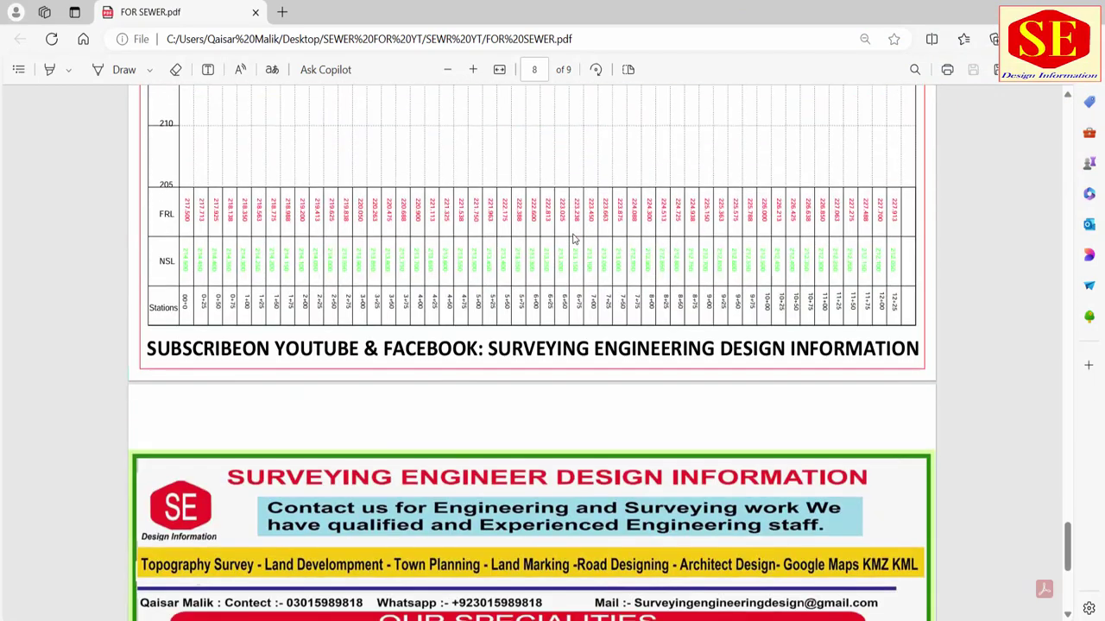
{"action": "scroll", "coordinate": [572, 239], "scroll_direction": "down", "scroll_amount": 3}
{"action": "scroll", "coordinate": [572, 239], "scroll_direction": "down", "scroll_amount": 3}
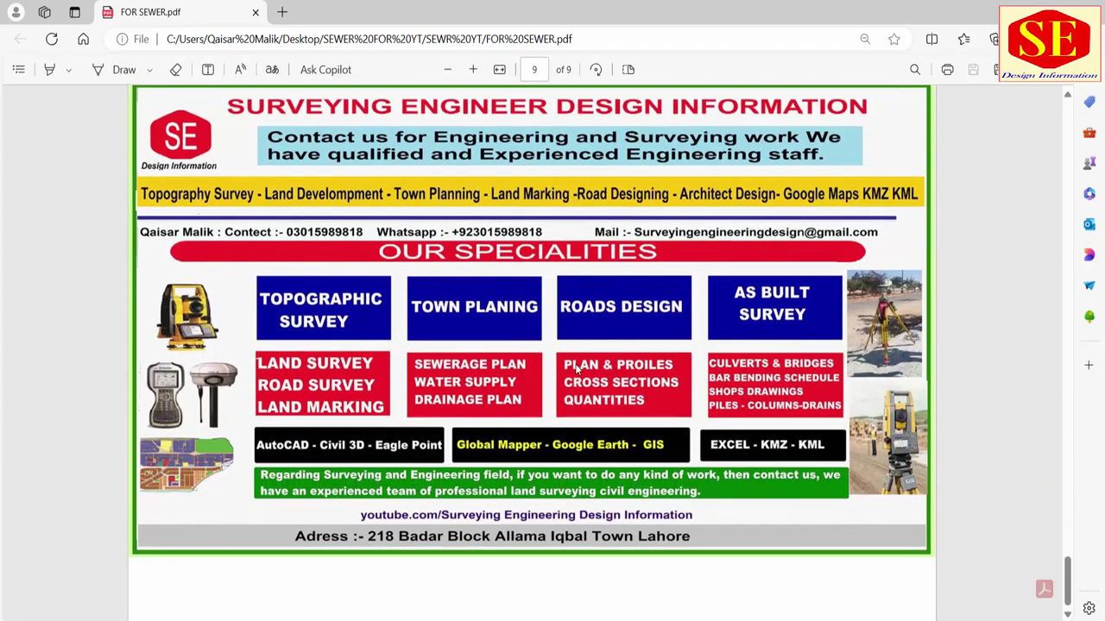
Return to the top of the PDF and show page 2's 25' lane cross-section.
{"action": "scroll", "coordinate": [577, 368], "scroll_direction": "up", "scroll_amount": 6}
{"action": "scroll", "coordinate": [578, 369], "scroll_direction": "up", "scroll_amount": 2}
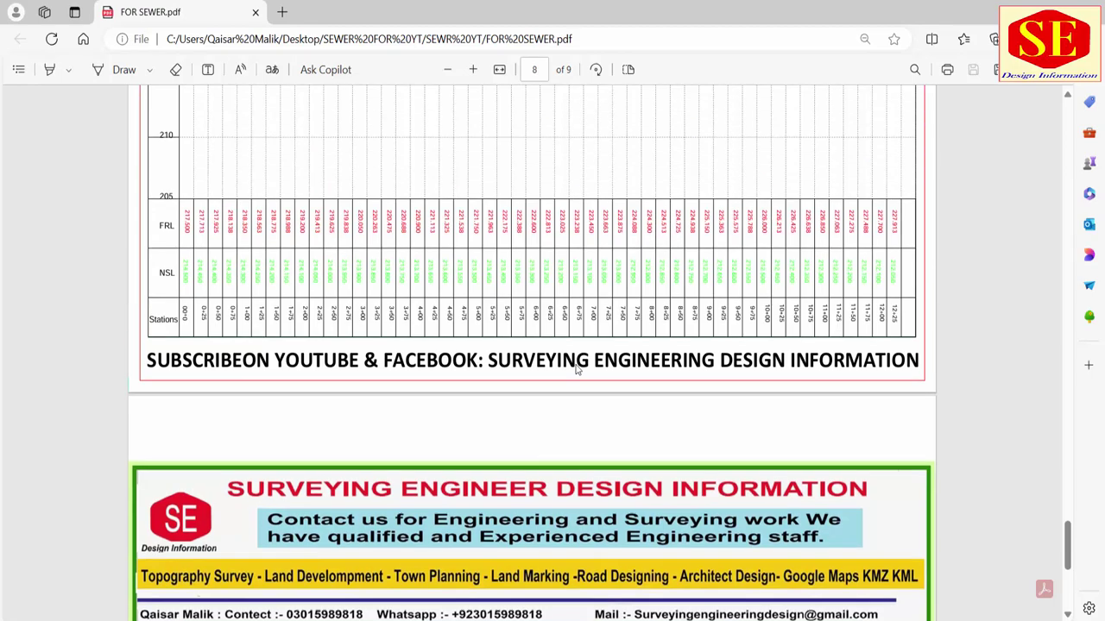
{"action": "scroll", "coordinate": [577, 368], "scroll_direction": "up", "scroll_amount": 1}
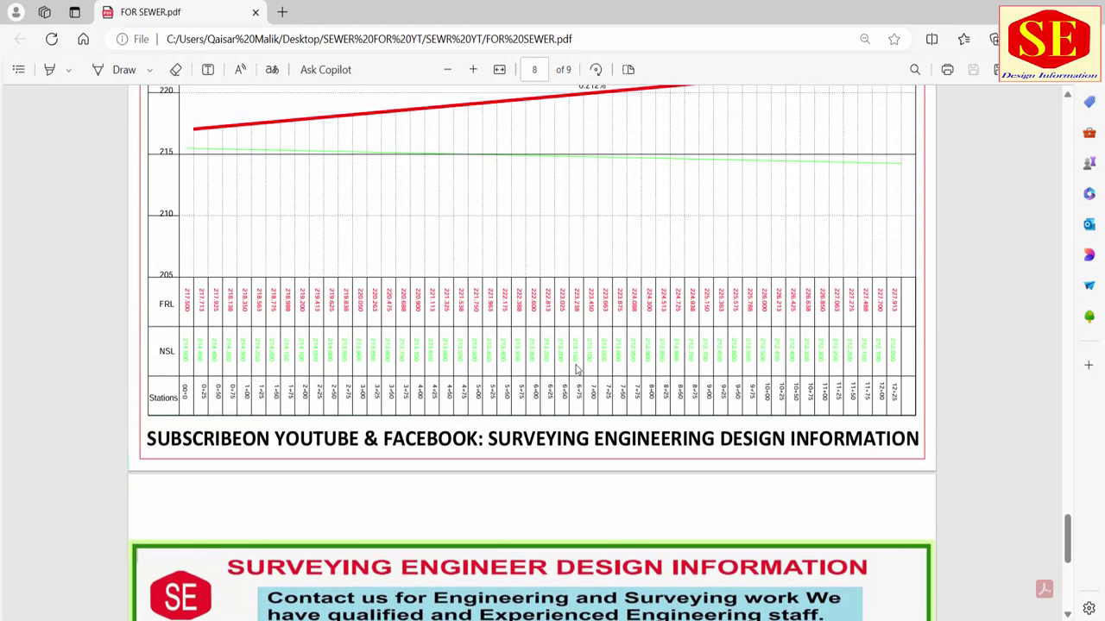
{"action": "scroll", "coordinate": [577, 369], "scroll_direction": "up", "scroll_amount": 8}
{"action": "scroll", "coordinate": [961, 476], "scroll_direction": "up", "scroll_amount": 8}
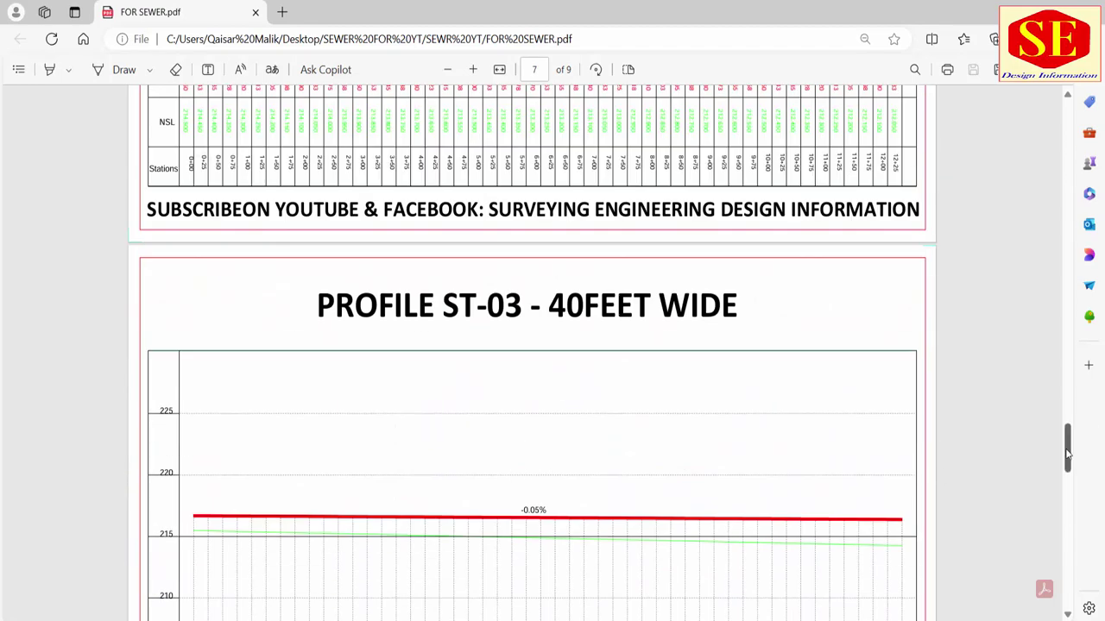
{"action": "left_click_drag", "start_coordinate": [1067, 451], "coordinate": [1067, 117]}
Scroll past the Type-A and Type-B road sections to page 4's manhole details and pipe slope tables.
{"action": "scroll", "coordinate": [599, 228], "scroll_direction": "down", "scroll_amount": 4}
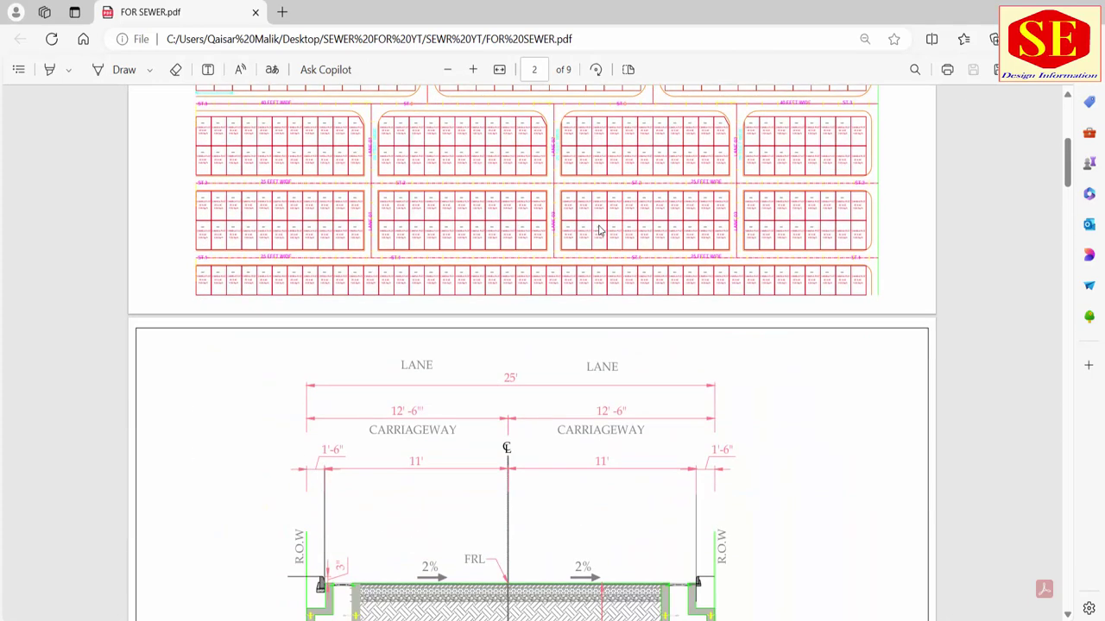
{"action": "scroll", "coordinate": [545, 178], "scroll_direction": "down", "scroll_amount": 2}
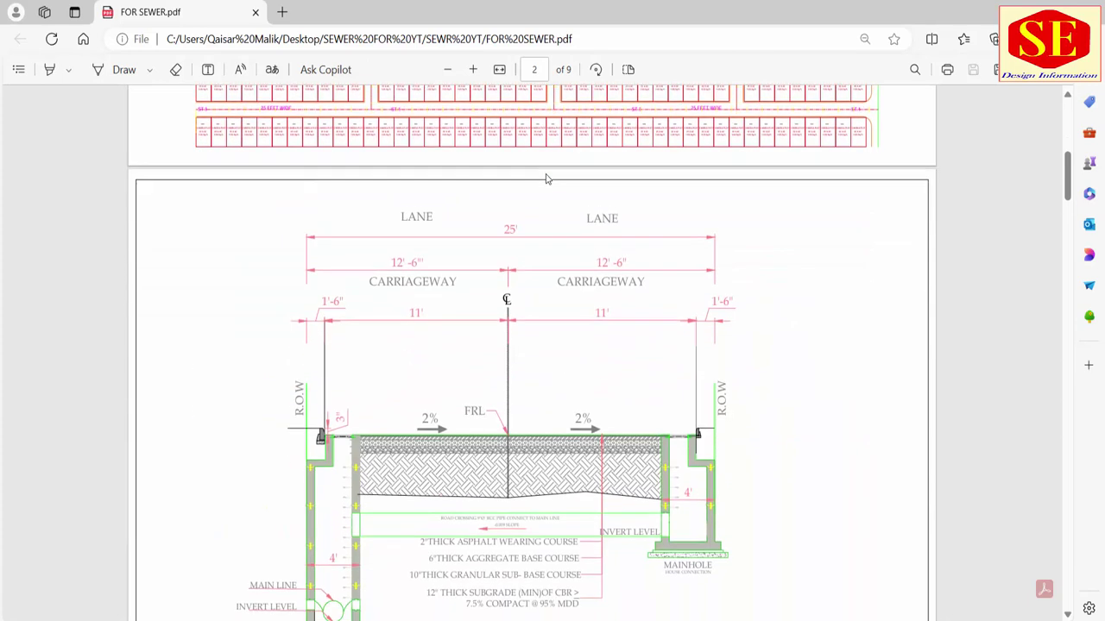
{"action": "scroll", "coordinate": [545, 178], "scroll_direction": "down", "scroll_amount": 1}
{"action": "scroll", "coordinate": [561, 282], "scroll_direction": "down", "scroll_amount": 1}
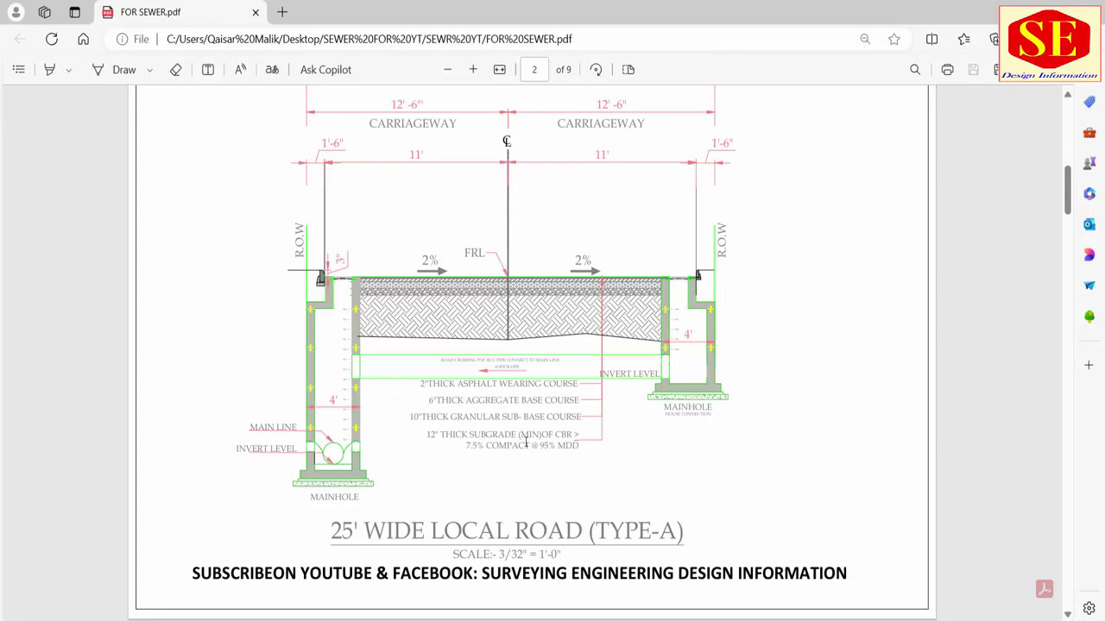
{"action": "scroll", "coordinate": [527, 289], "scroll_direction": "down", "scroll_amount": 3}
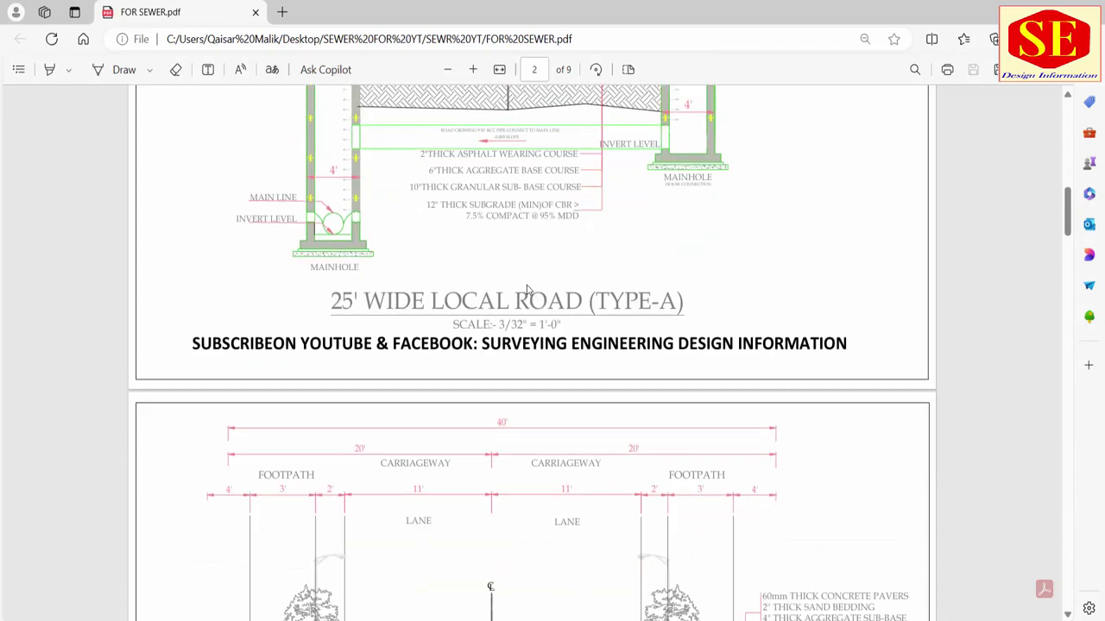
{"action": "scroll", "coordinate": [525, 287], "scroll_direction": "down", "scroll_amount": 3}
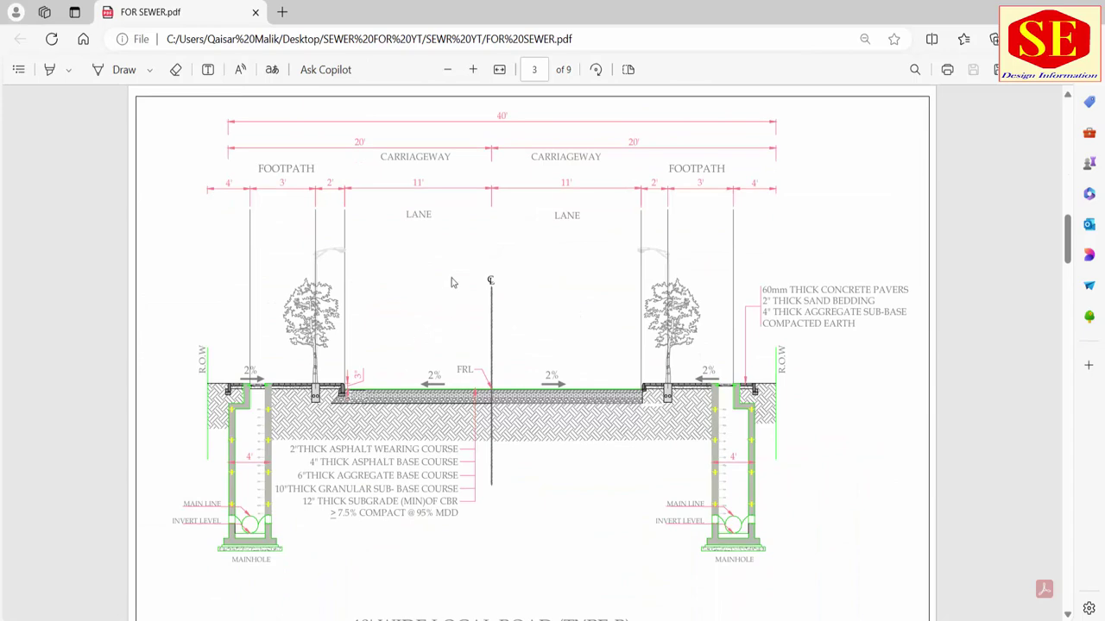
{"action": "scroll", "coordinate": [451, 282], "scroll_direction": "up", "scroll_amount": 3}
{"action": "scroll", "coordinate": [517, 267], "scroll_direction": "down", "scroll_amount": 4}
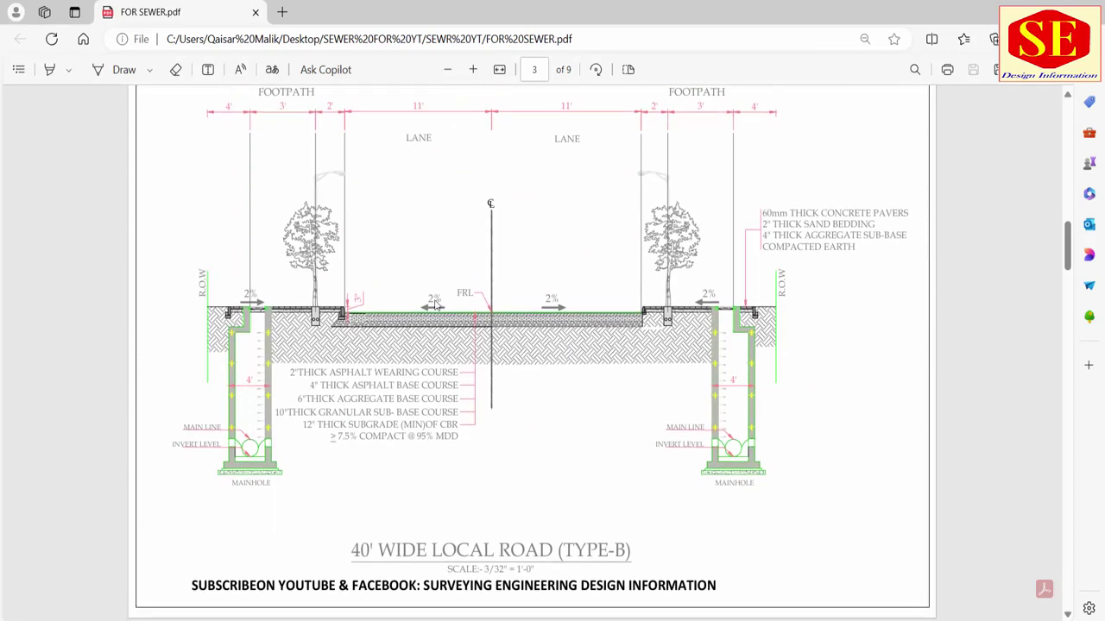
{"action": "scroll", "coordinate": [524, 271], "scroll_direction": "down", "scroll_amount": 5}
Look over page 4's detail tables, then scroll to page 5's PROFILE ST-01 - 25FEET WIDE graph.
{"action": "scroll", "coordinate": [525, 271], "scroll_direction": "down", "scroll_amount": 2}
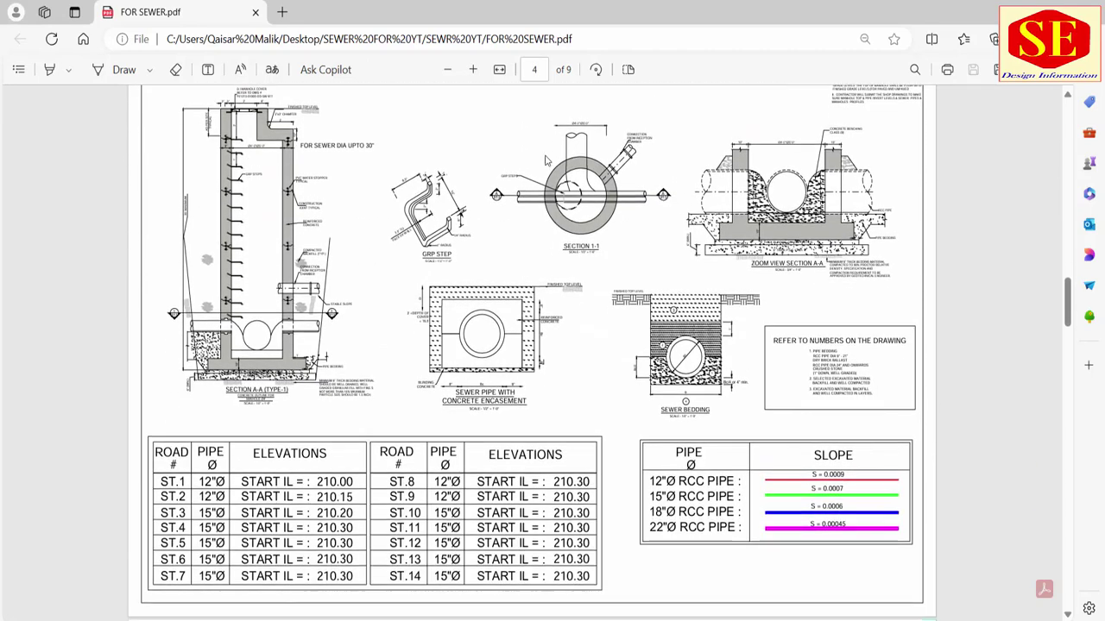
{"action": "scroll", "coordinate": [627, 264], "scroll_direction": "up", "scroll_amount": 1}
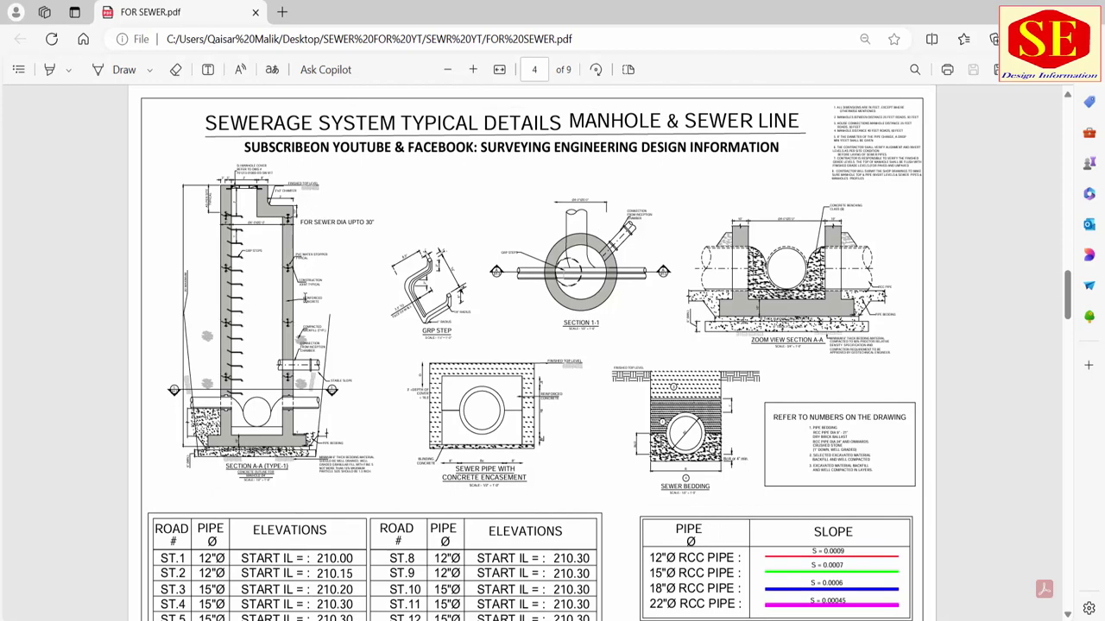
{"action": "scroll", "coordinate": [405, 380], "scroll_direction": "down", "scroll_amount": 1}
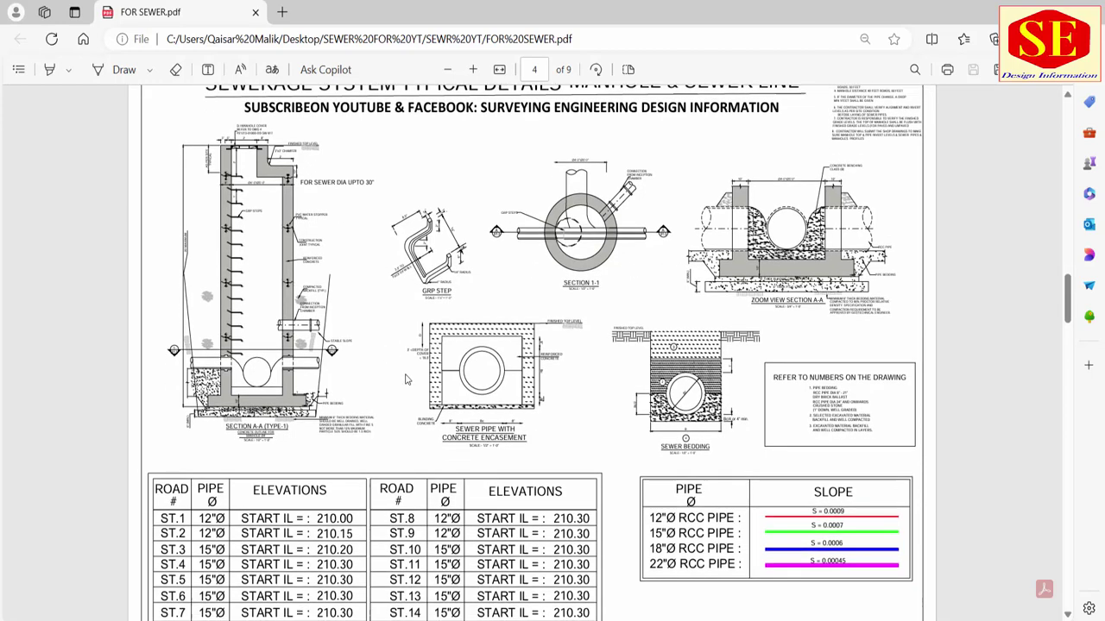
{"action": "scroll", "coordinate": [405, 379], "scroll_direction": "up", "scroll_amount": 1}
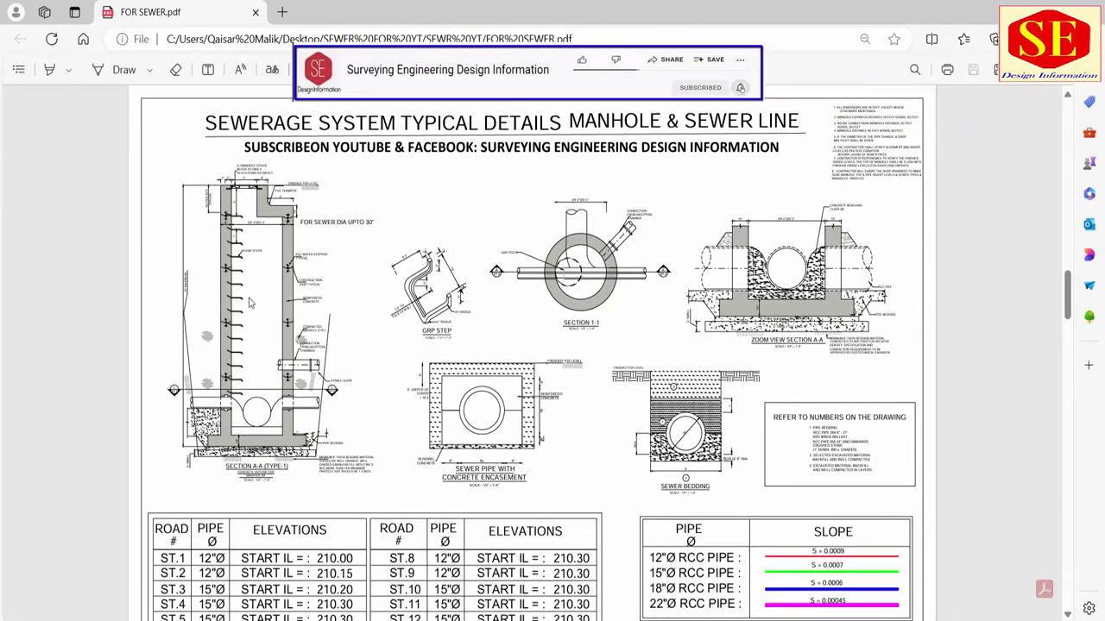
{"action": "scroll", "coordinate": [873, 280], "scroll_direction": "down", "scroll_amount": 2}
{"action": "scroll", "coordinate": [873, 280], "scroll_direction": "down", "scroll_amount": 1}
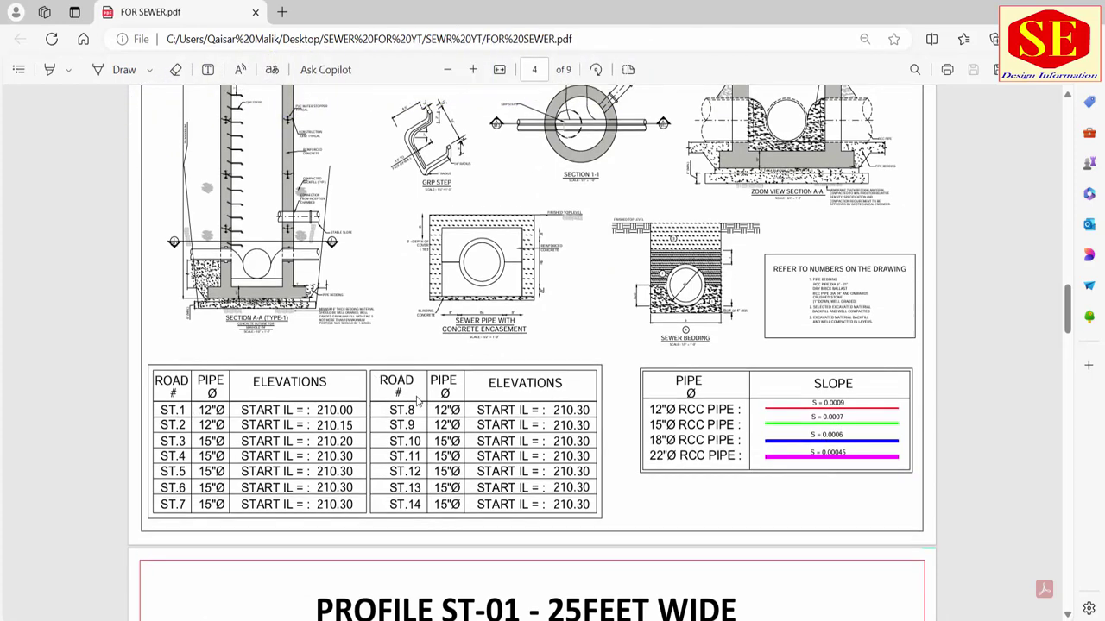
{"action": "scroll", "coordinate": [410, 401], "scroll_direction": "up", "scroll_amount": 2}
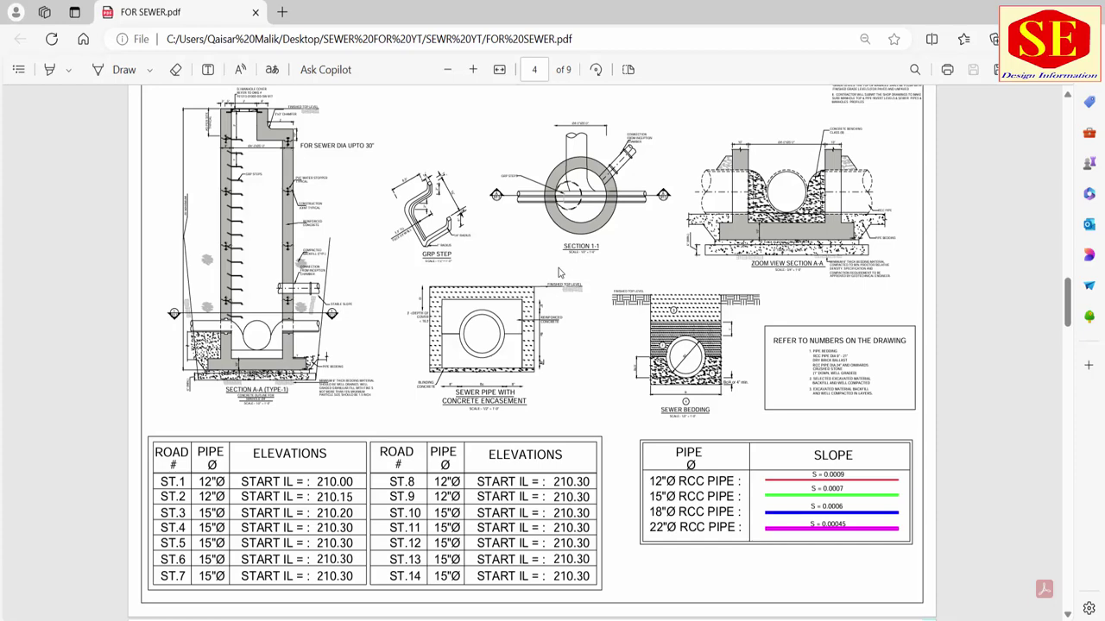
{"action": "scroll", "coordinate": [561, 268], "scroll_direction": "up", "scroll_amount": 3}
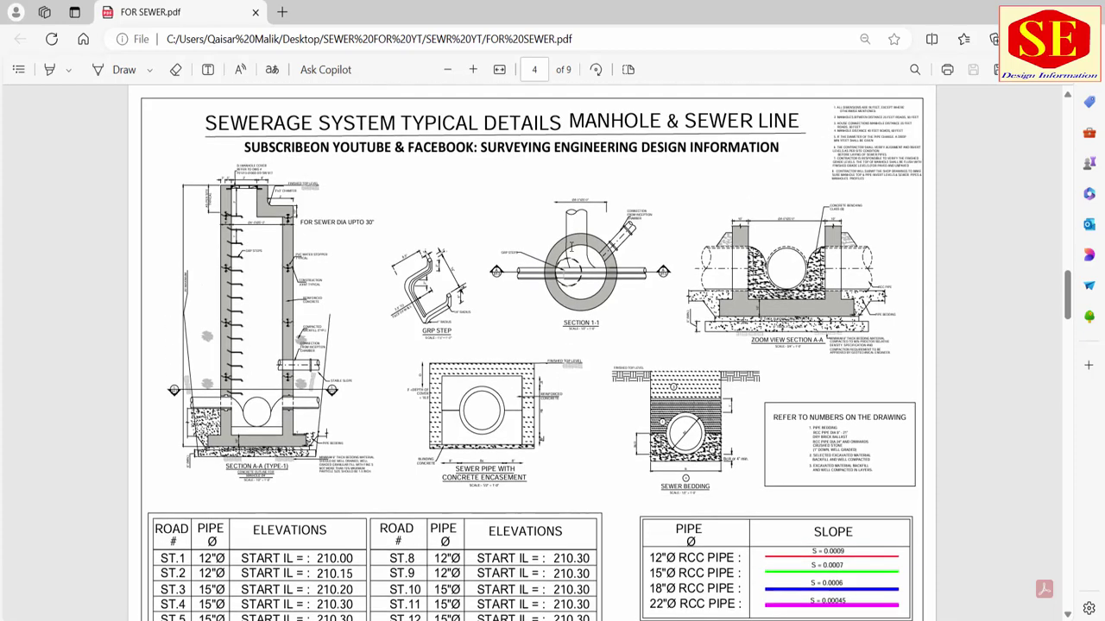
{"action": "scroll", "coordinate": [638, 256], "scroll_direction": "down", "scroll_amount": 4}
{"action": "scroll", "coordinate": [637, 254], "scroll_direction": "down", "scroll_amount": 5}
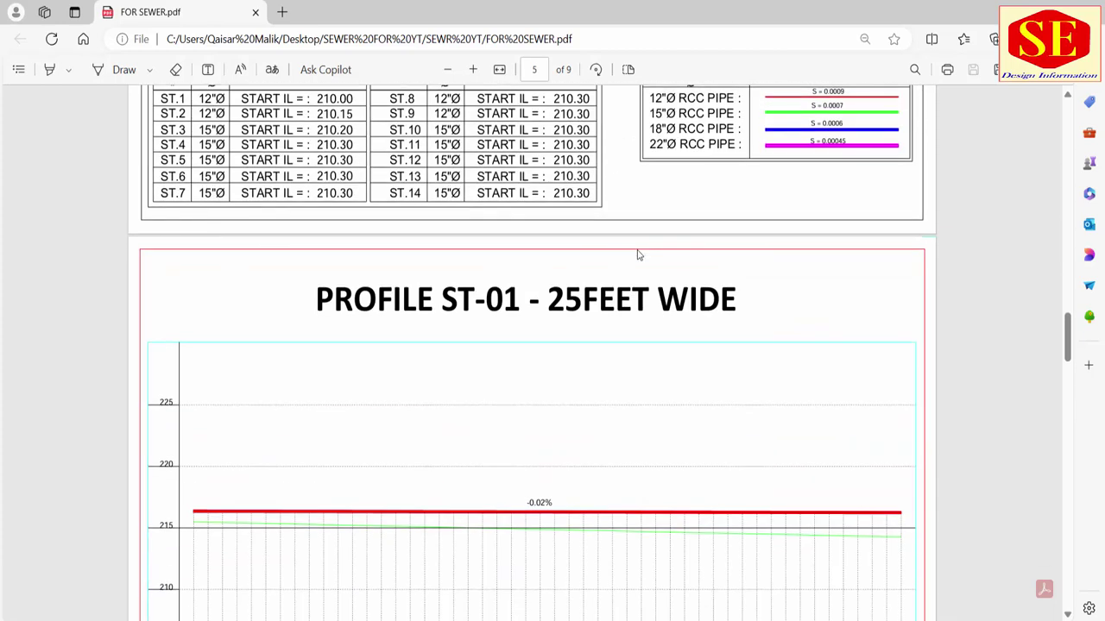
Scroll through the remaining road profile pages of FOR SEWER.pdf down to page 9.
{"action": "scroll", "coordinate": [457, 333], "scroll_direction": "down", "scroll_amount": 4}
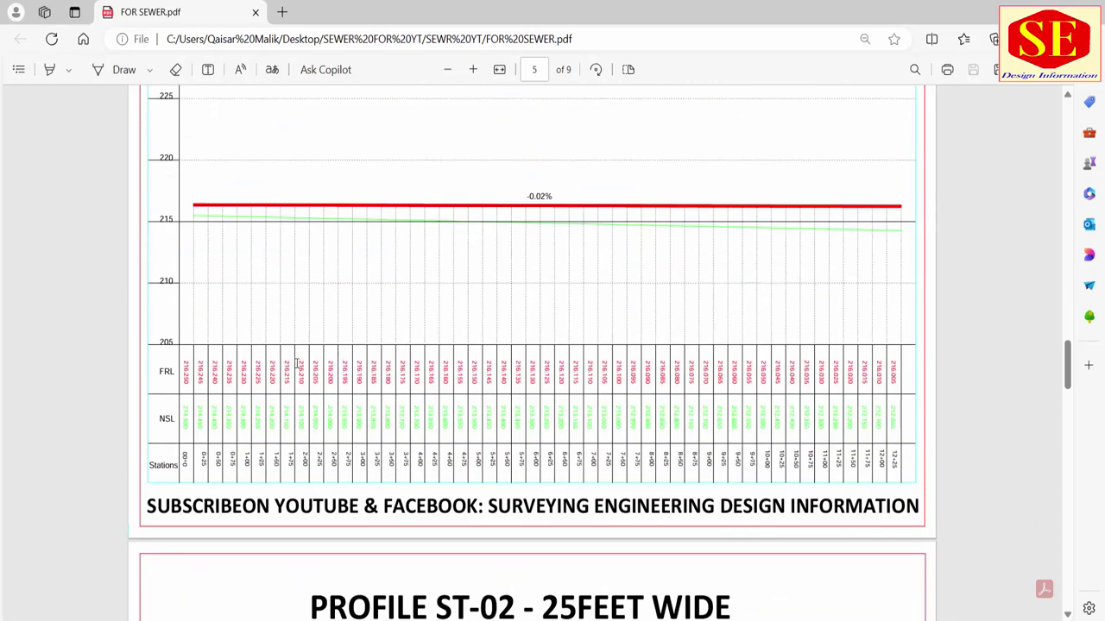
{"action": "scroll", "coordinate": [653, 318], "scroll_direction": "down", "scroll_amount": 2}
{"action": "scroll", "coordinate": [654, 317], "scroll_direction": "down", "scroll_amount": 2}
{"action": "scroll", "coordinate": [518, 316], "scroll_direction": "down", "scroll_amount": 3}
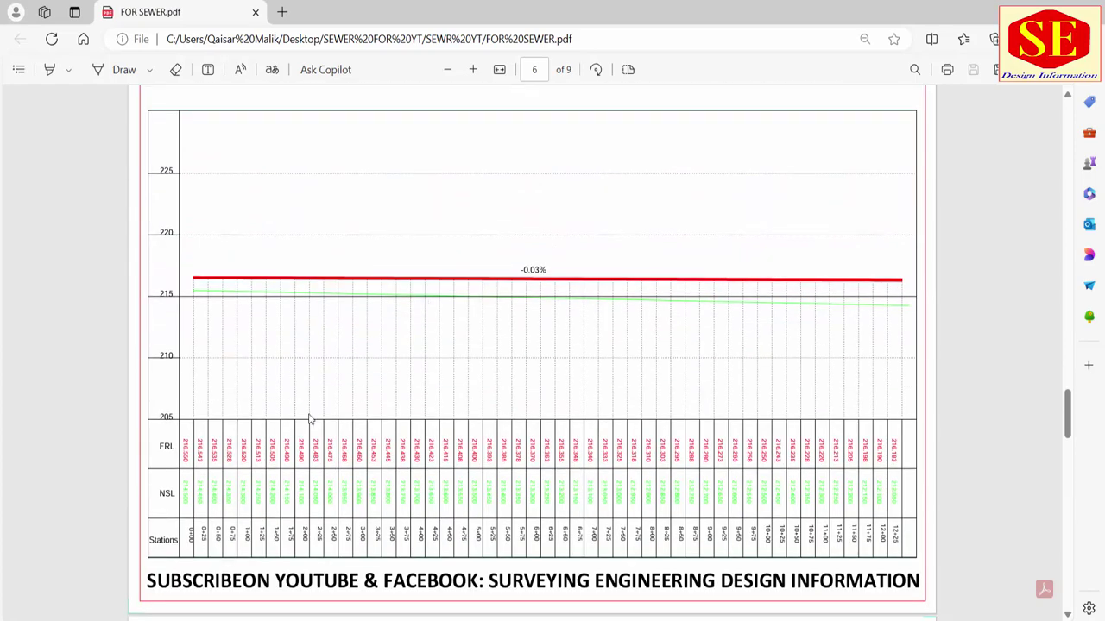
{"action": "scroll", "coordinate": [562, 365], "scroll_direction": "down", "scroll_amount": 5}
{"action": "scroll", "coordinate": [562, 365], "scroll_direction": "down", "scroll_amount": 3}
{"action": "scroll", "coordinate": [563, 365], "scroll_direction": "down", "scroll_amount": 3}
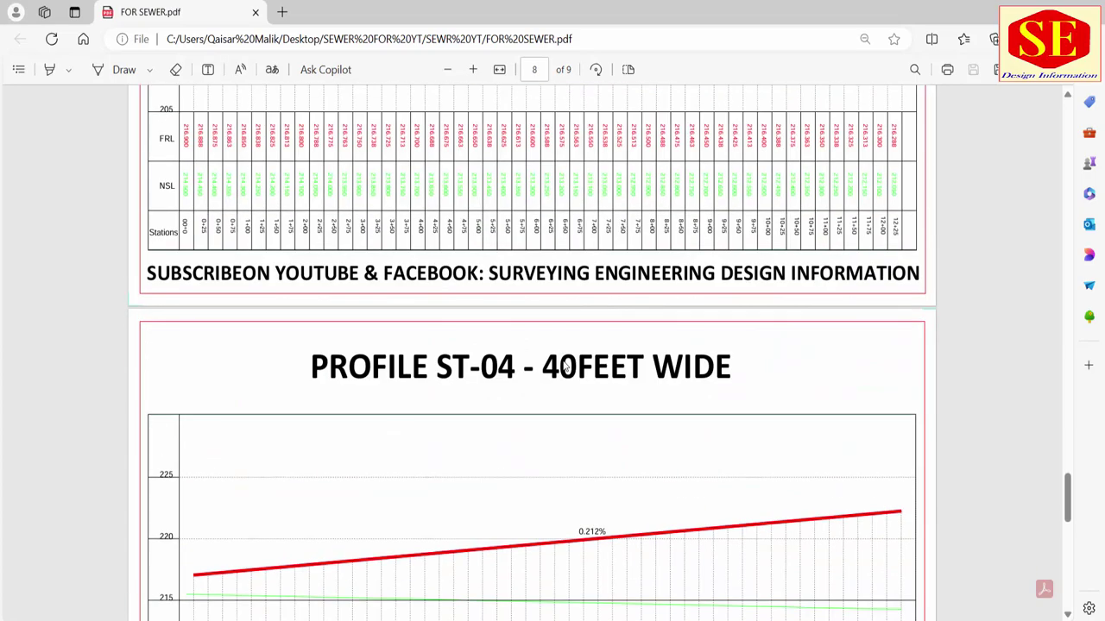
{"action": "scroll", "coordinate": [563, 365], "scroll_direction": "down", "scroll_amount": 5}
{"action": "scroll", "coordinate": [562, 365], "scroll_direction": "down", "scroll_amount": 3}
{"action": "scroll", "coordinate": [564, 365], "scroll_direction": "down", "scroll_amount": 2}
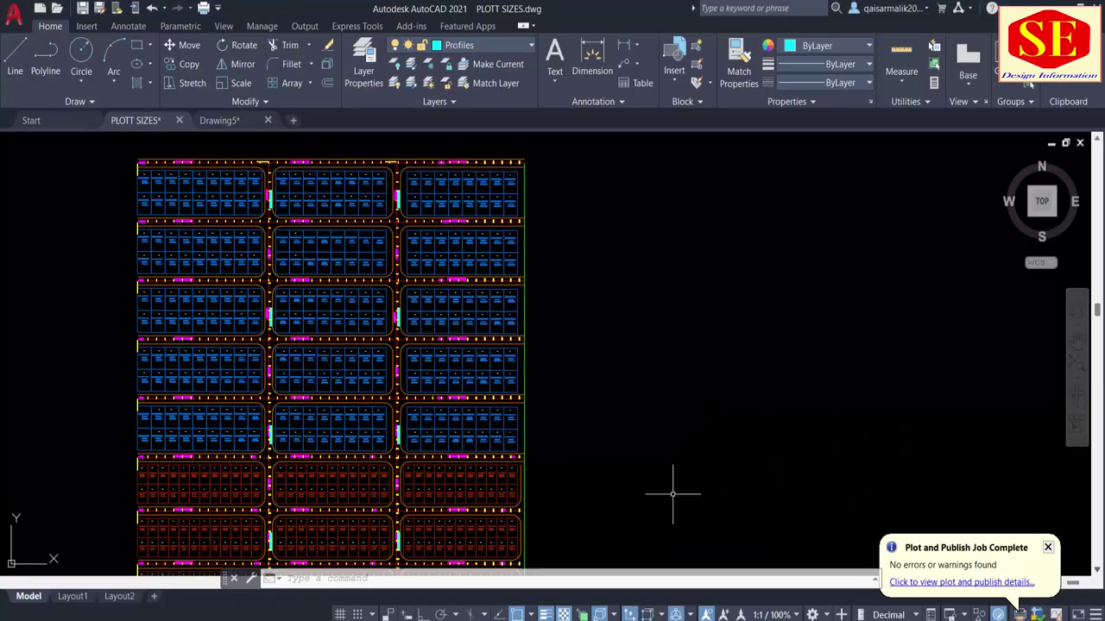
Check the layer list with Profiles current, then open the Layer Properties Manager via LA.
{"action": "middle_click_drag", "start_coordinate": [402, 245], "coordinate": [468, 202]}
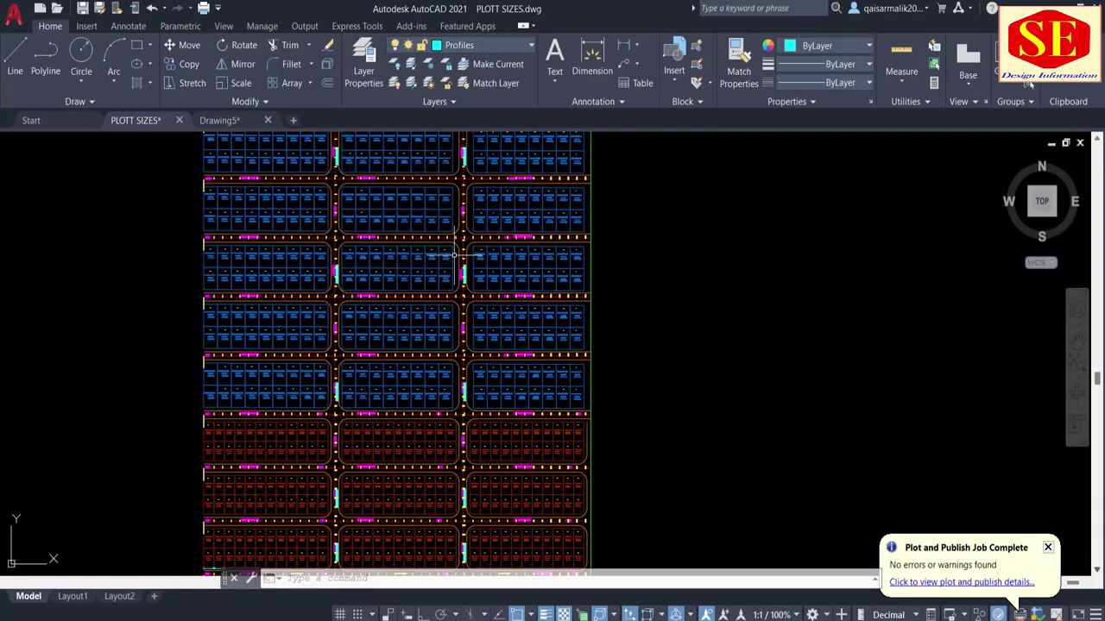
{"action": "scroll", "coordinate": [454, 253], "scroll_direction": "up", "scroll_amount": 2}
{"action": "scroll", "coordinate": [469, 306], "scroll_direction": "down", "scroll_amount": 2}
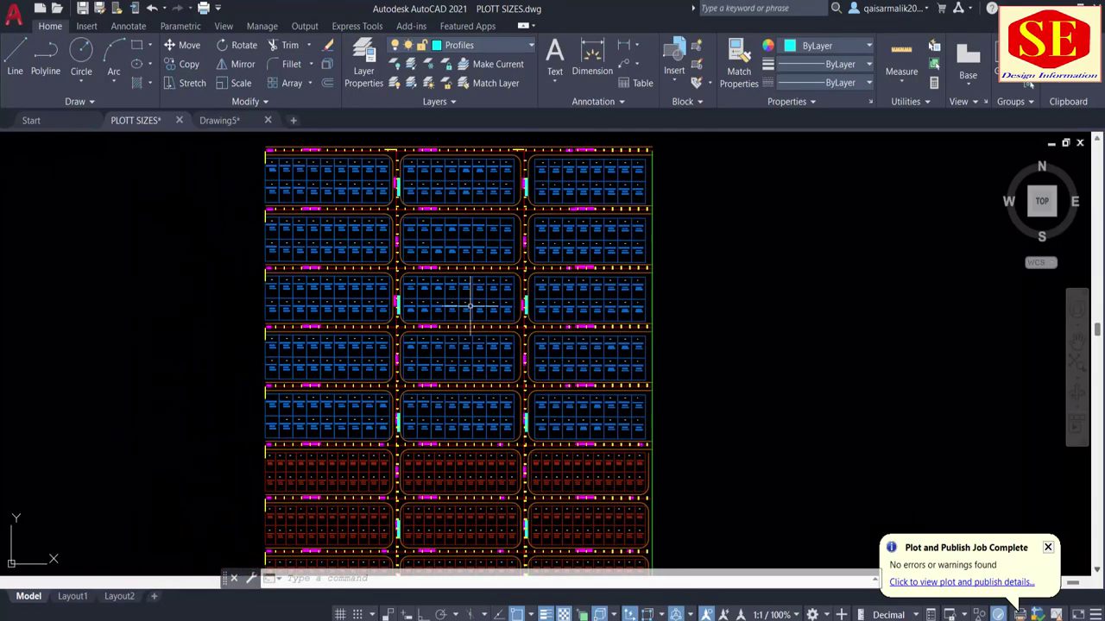
{"action": "left_click", "coordinate": [439, 47]}
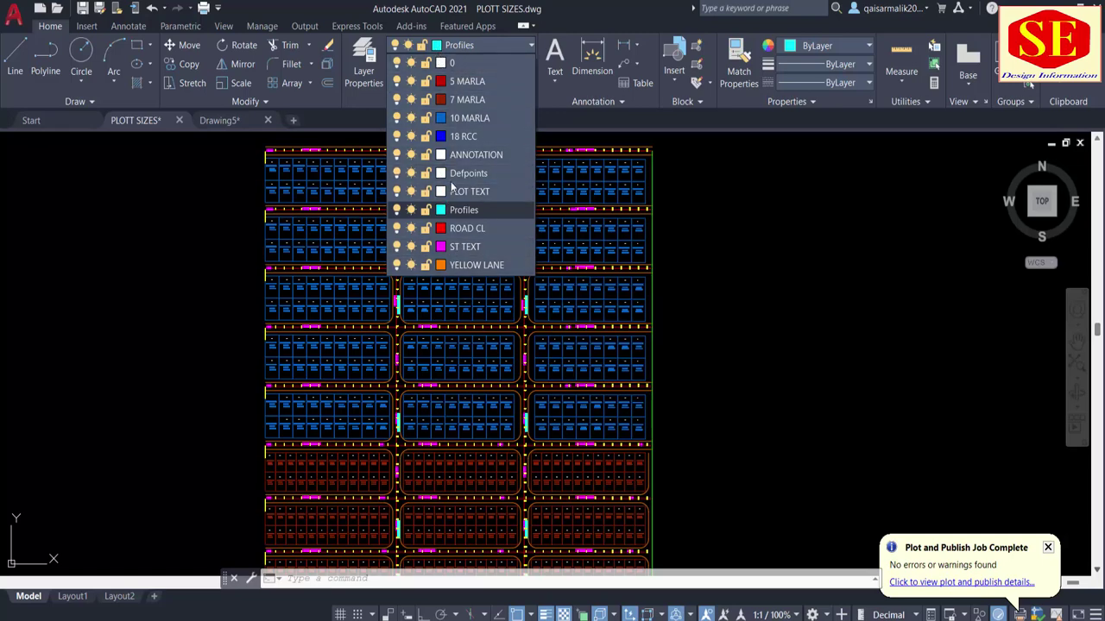
{"action": "left_click", "coordinate": [457, 206]}
{"action": "type", "text": "L"}
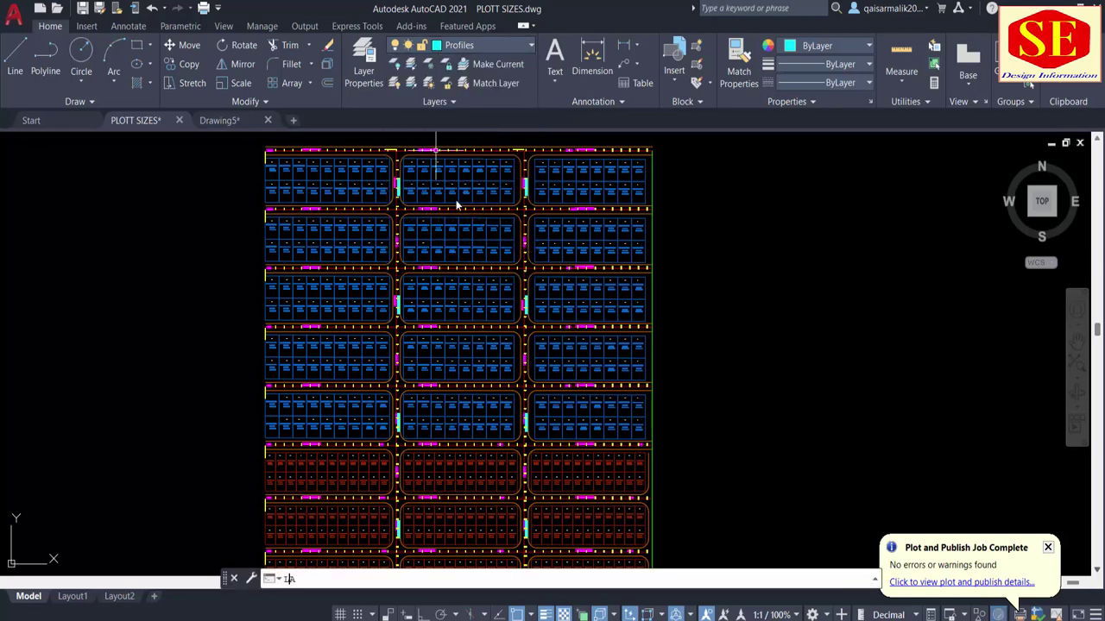
{"action": "type", "text": "A"}
{"action": "key", "text": "Return"}
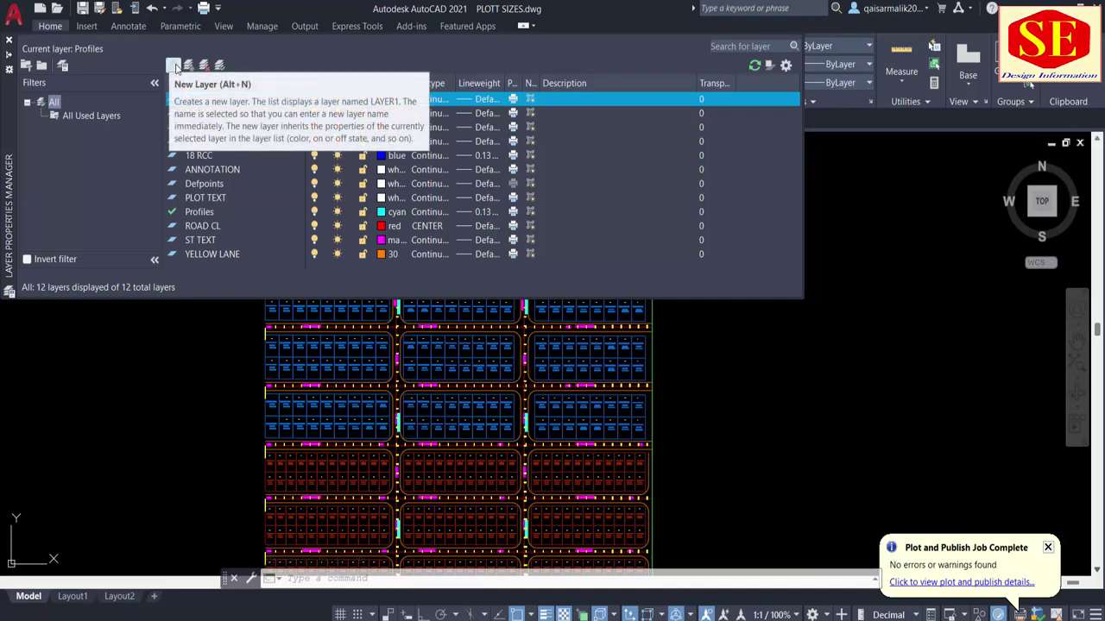
Create a LEG layer, then add a 9 RCC PIPE layer below 10 MARLA.
{"action": "left_click", "coordinate": [173, 65]}
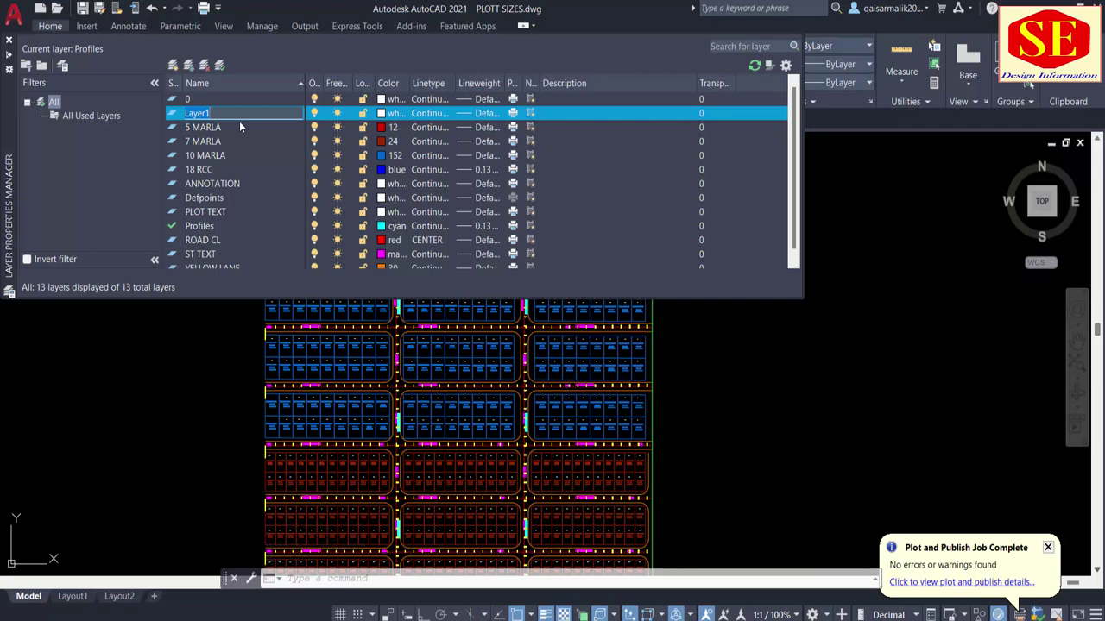
{"action": "type", "text": "IEG"}
{"action": "left_click", "coordinate": [223, 155]}
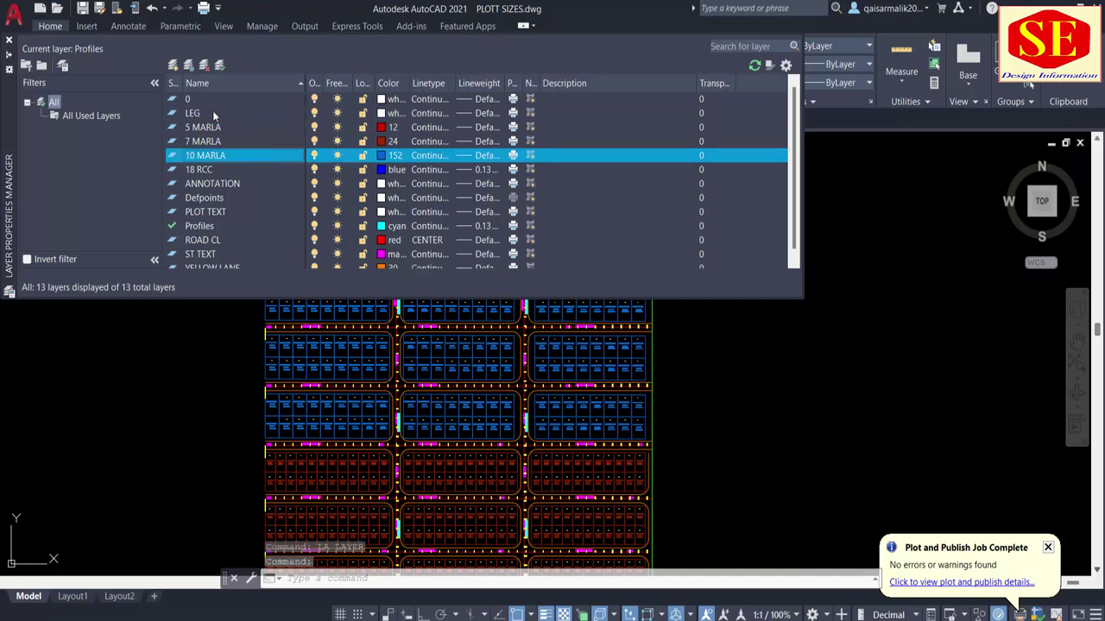
{"action": "key", "text": "alt+n"}
{"action": "left_click", "coordinate": [224, 169]}
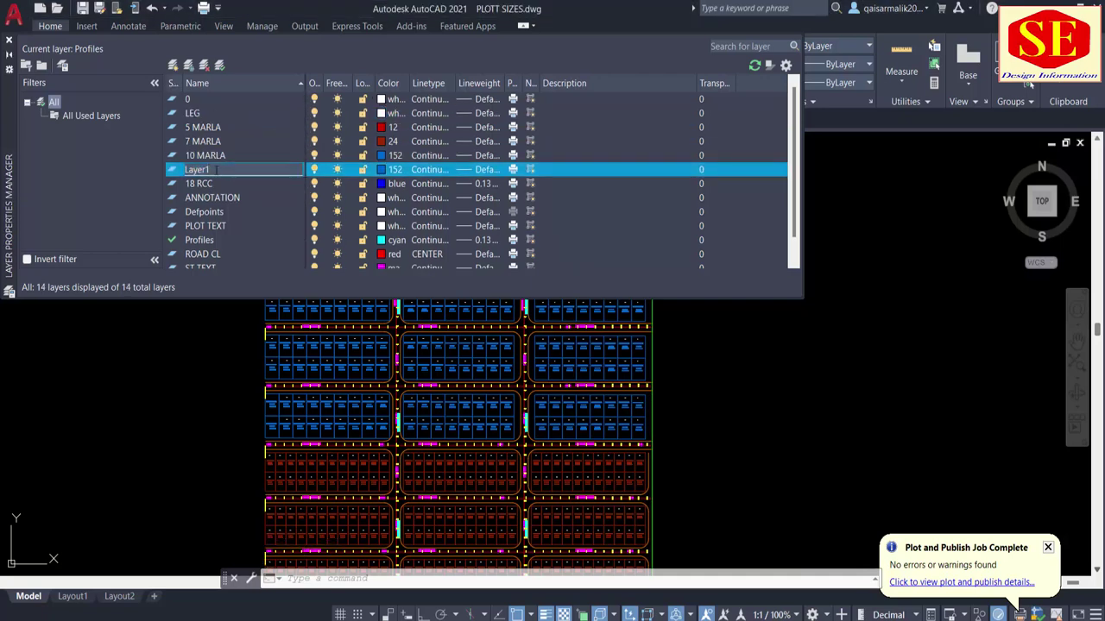
{"action": "double_click", "coordinate": [216, 170]}
{"action": "type", "text": "9 R"}
{"action": "type", "text": "CC PIPE"}
Colour the 9 RCC PIPE layer red and add a green 12 RCC PIPE layer.
{"action": "left_click", "coordinate": [377, 172]}
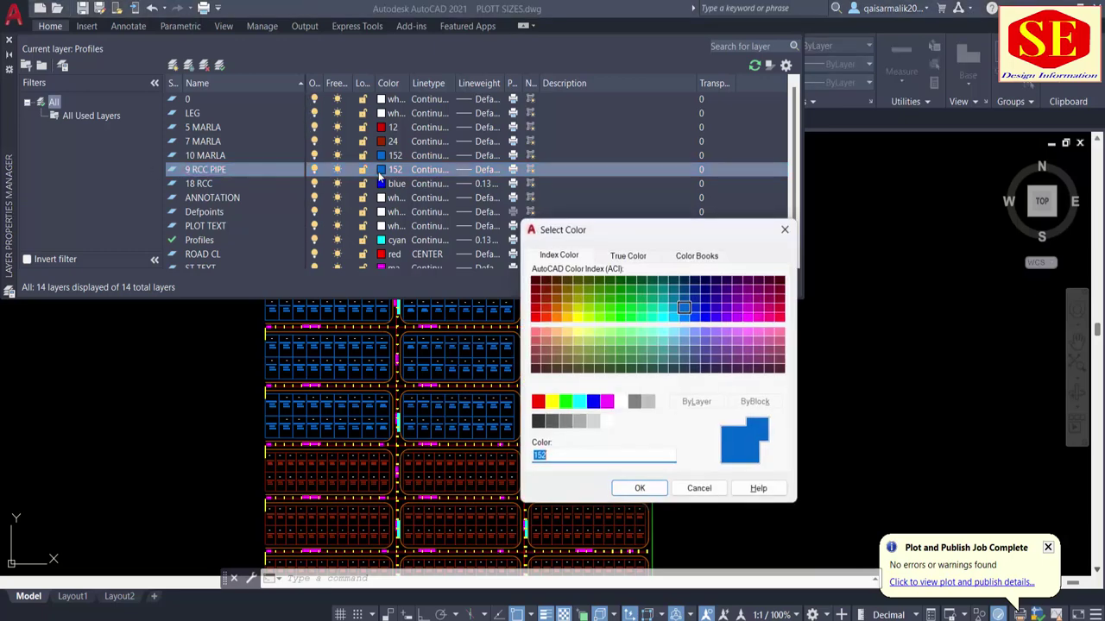
{"action": "left_click", "coordinate": [538, 401]}
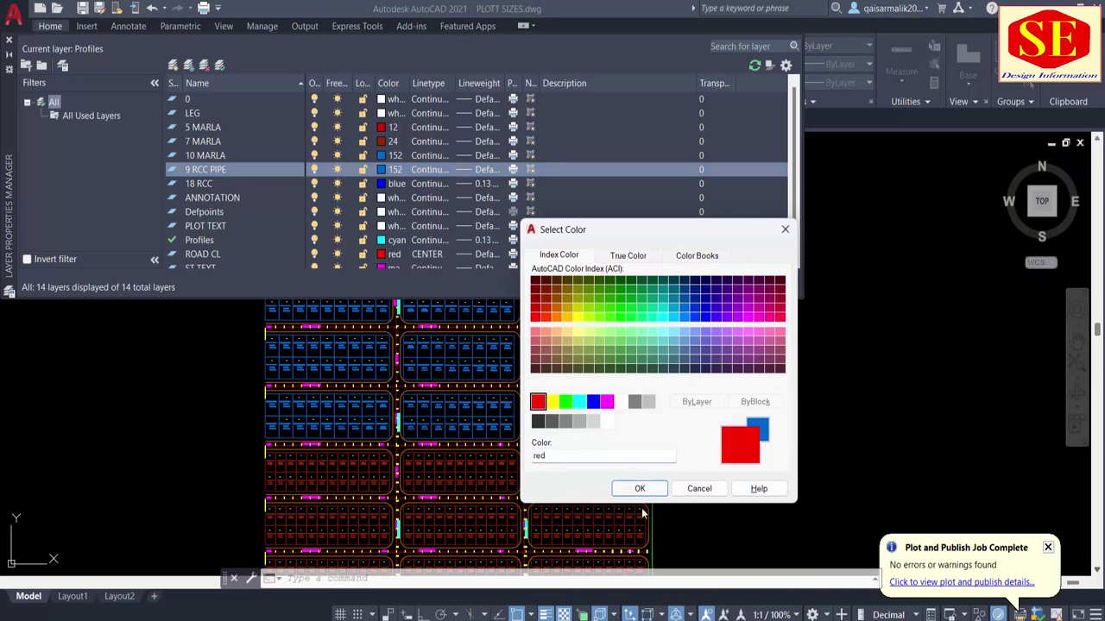
{"action": "left_click", "coordinate": [639, 489]}
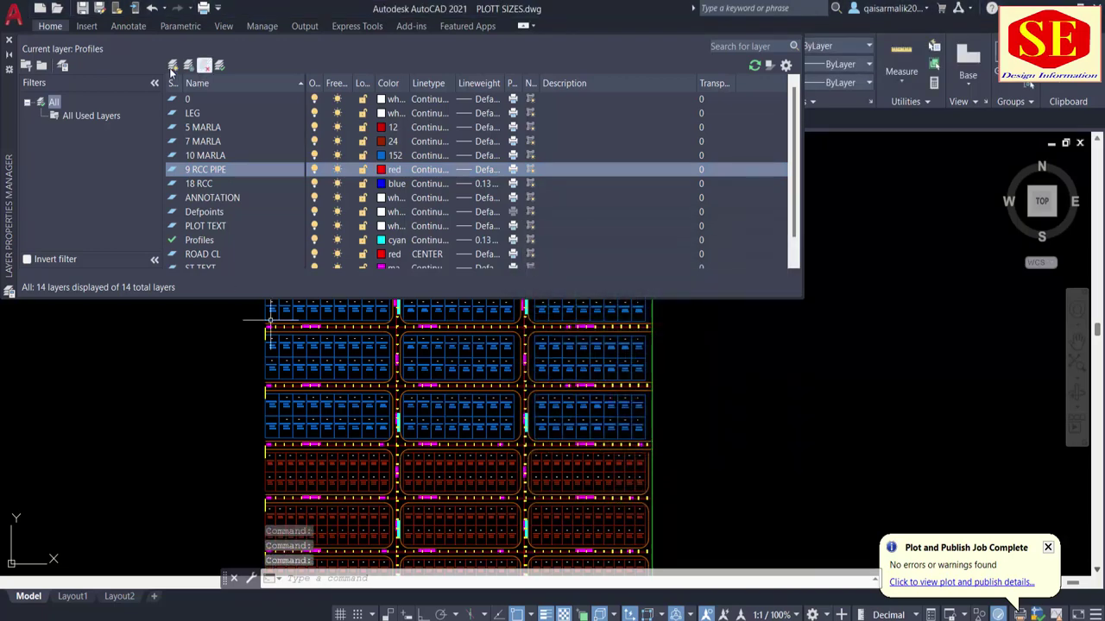
{"action": "left_click", "coordinate": [173, 66]}
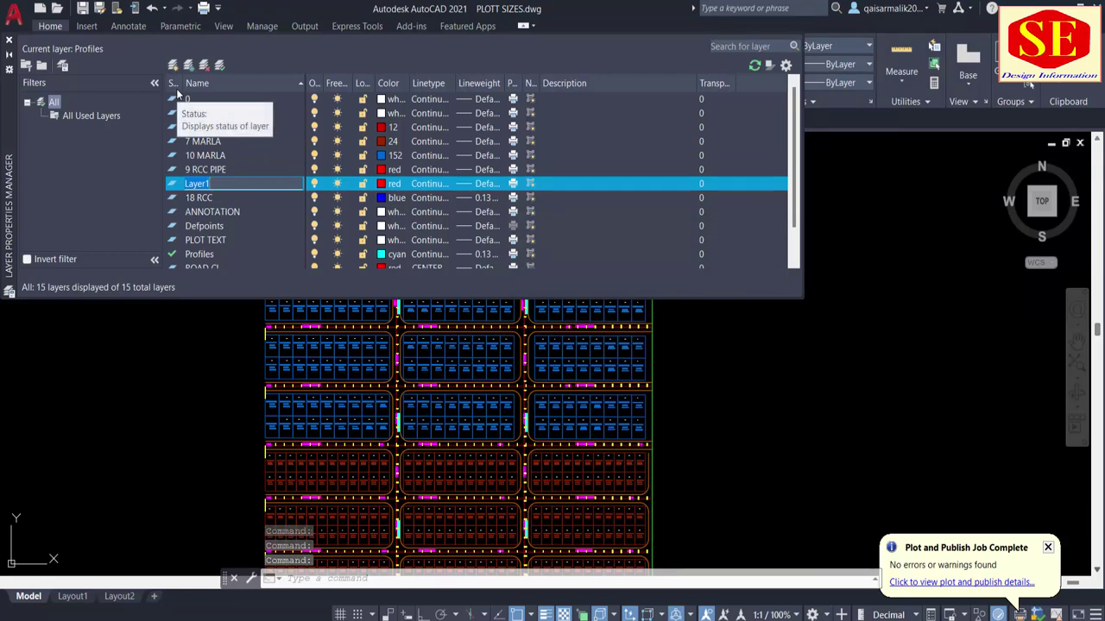
{"action": "type", "text": "12 RCC"}
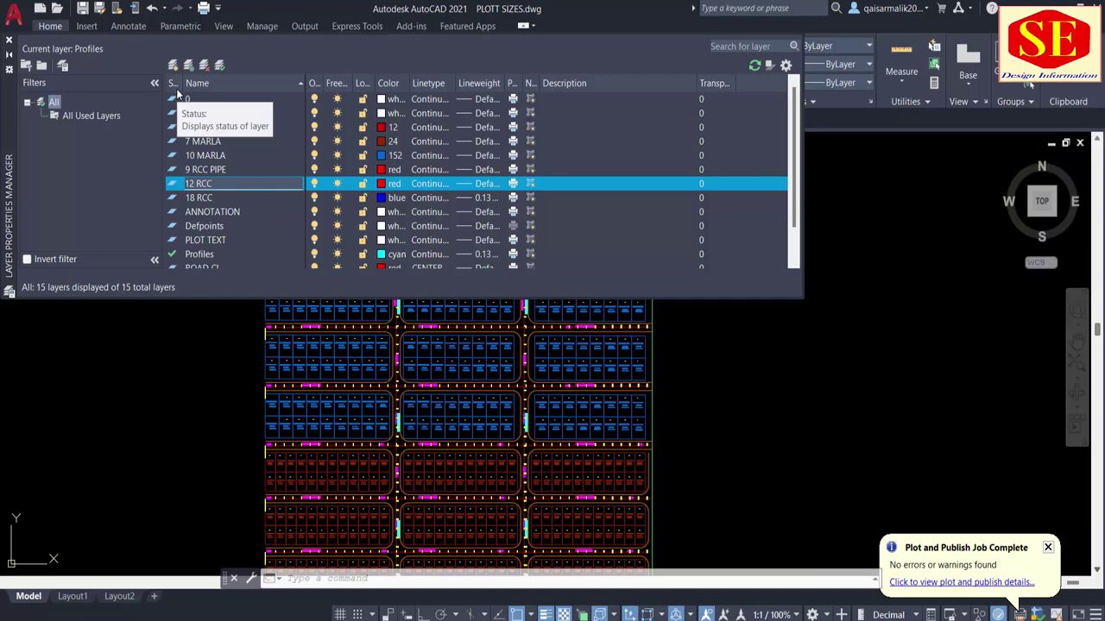
{"action": "type", "text": " PIPE"}
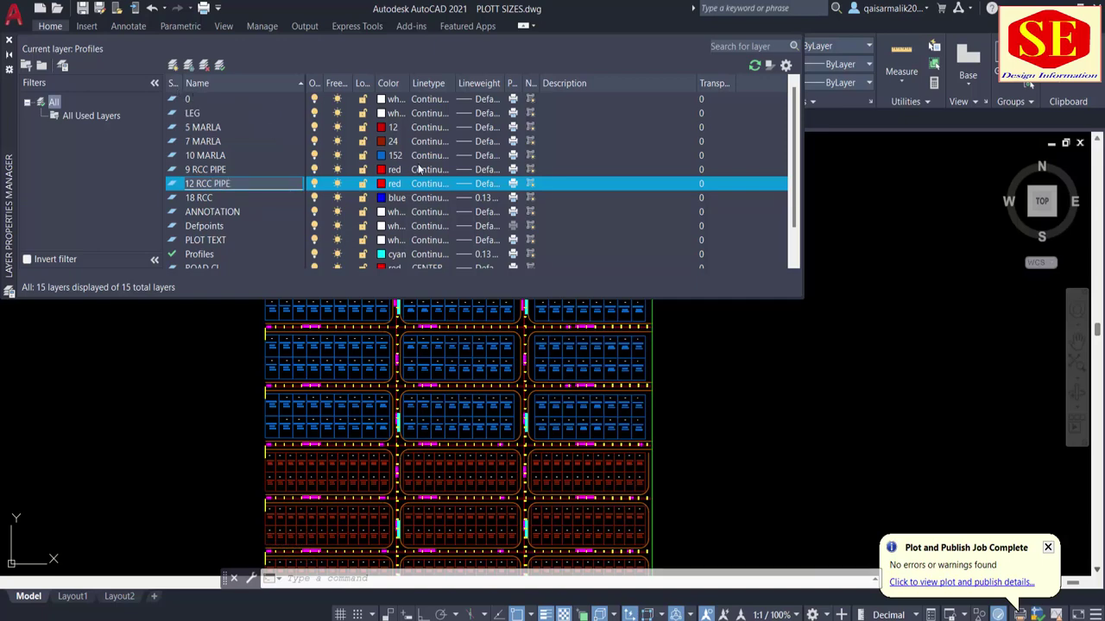
{"action": "left_click", "coordinate": [383, 183]}
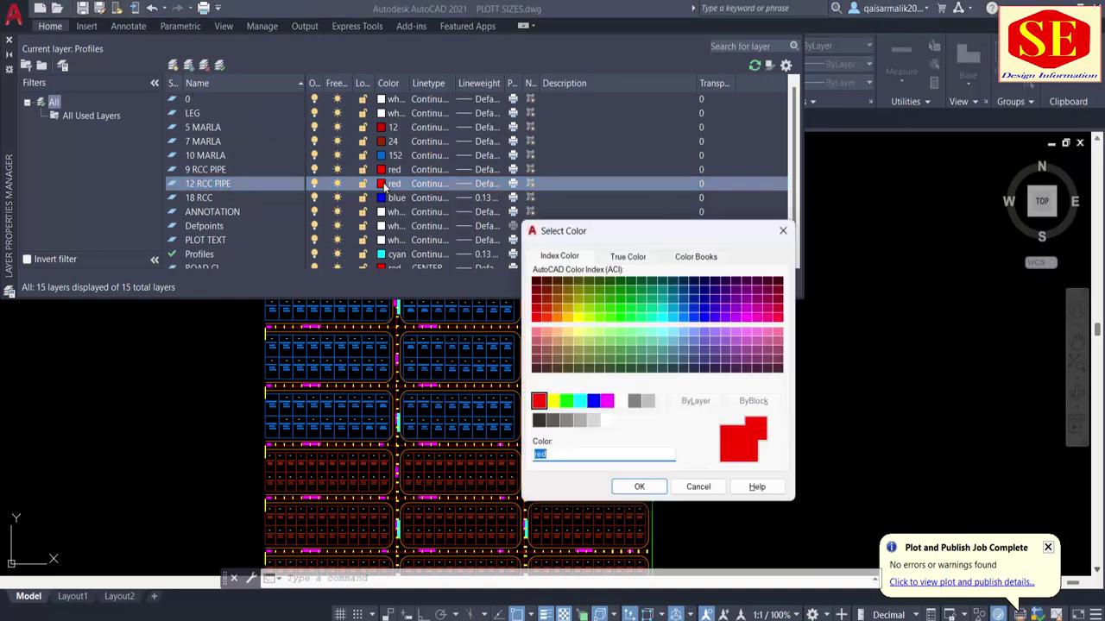
{"action": "left_click", "coordinate": [606, 401]}
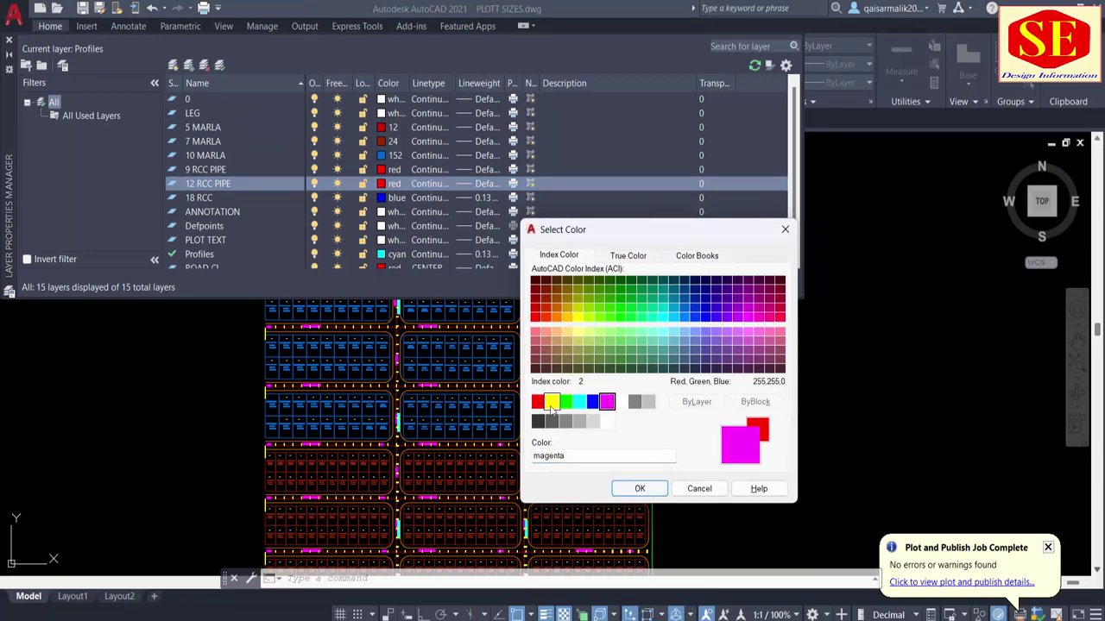
{"action": "left_click", "coordinate": [552, 402]}
{"action": "left_click", "coordinate": [565, 402]}
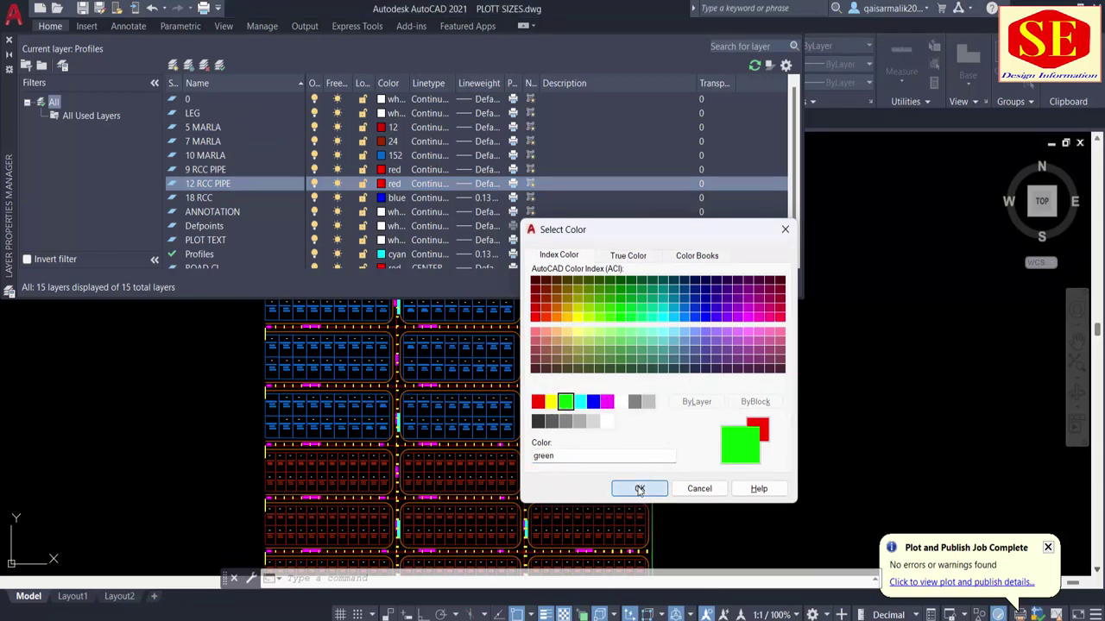
{"action": "left_click", "coordinate": [639, 489]}
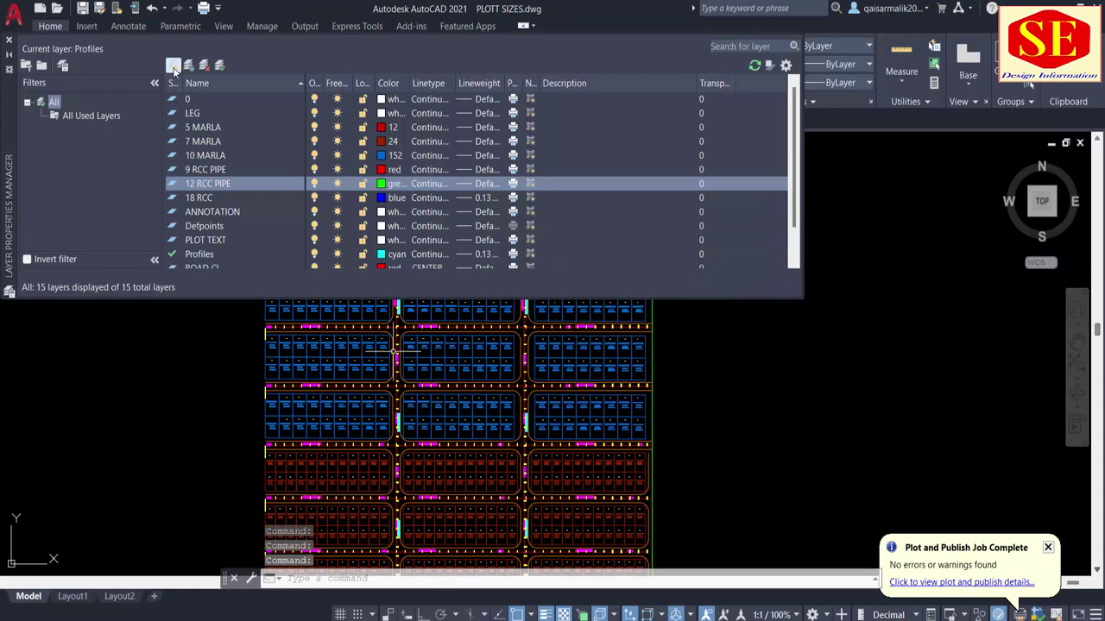
Add a 15 RCC PIPE layer coloured cyan.
{"action": "left_click", "coordinate": [174, 68]}
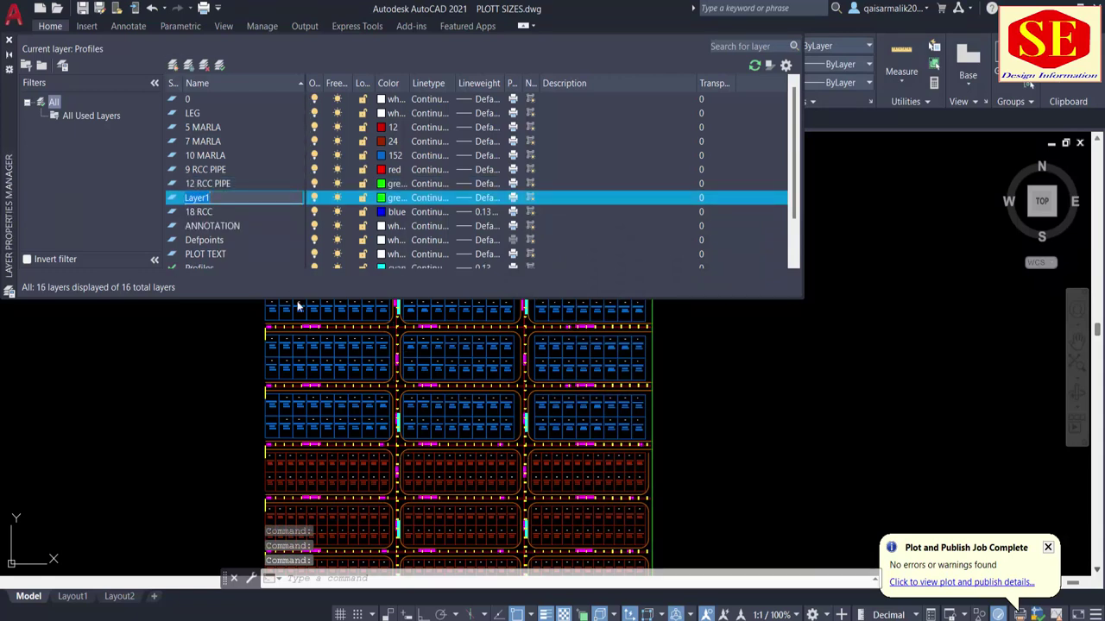
{"action": "type", "text": "15"}
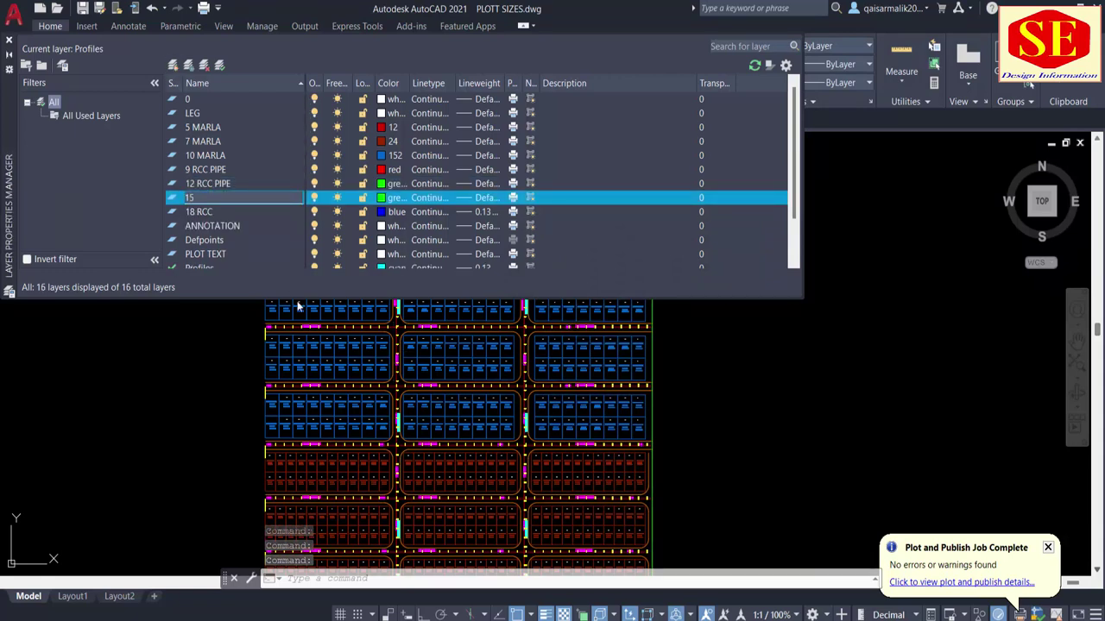
{"action": "type", "text": " R"}
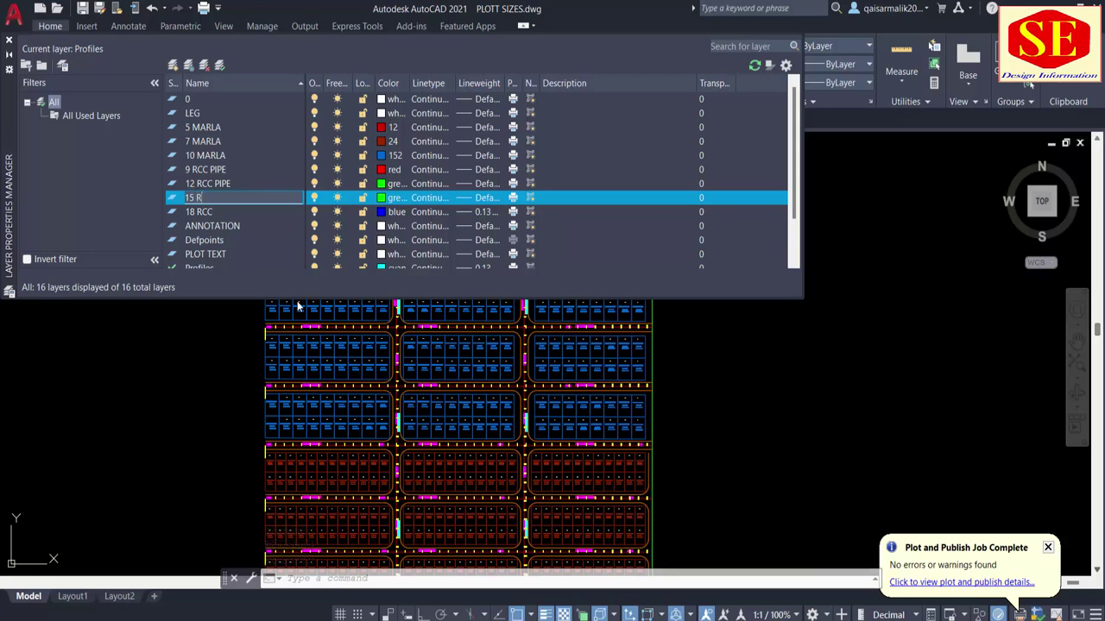
{"action": "type", "text": "CC PIPE"}
{"action": "left_click", "coordinate": [388, 199]}
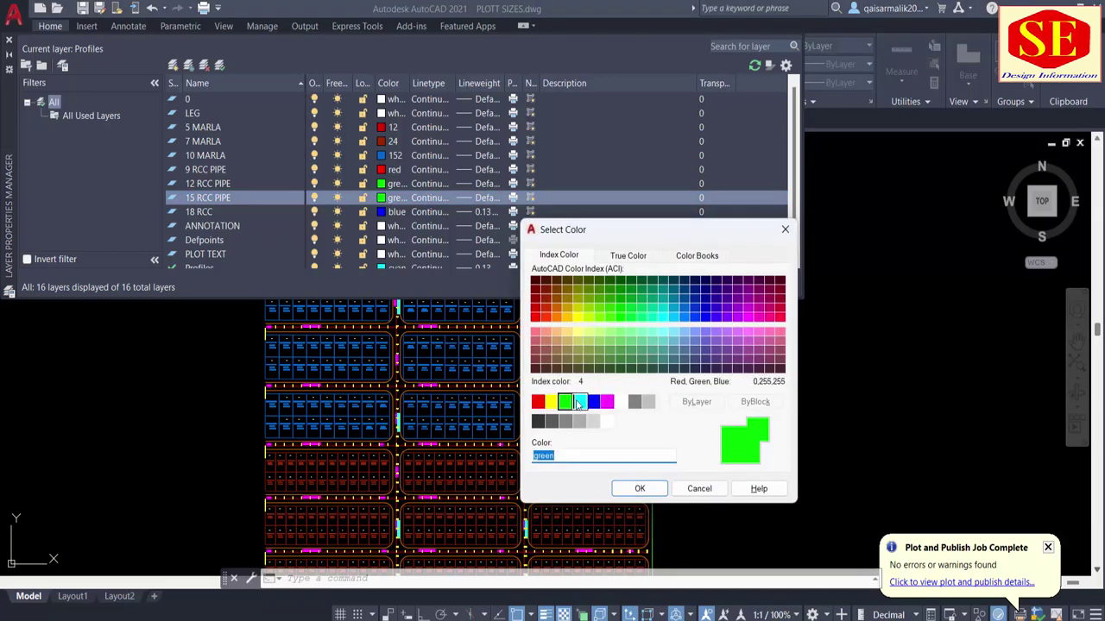
{"action": "left_click", "coordinate": [579, 402]}
{"action": "left_click", "coordinate": [640, 488]}
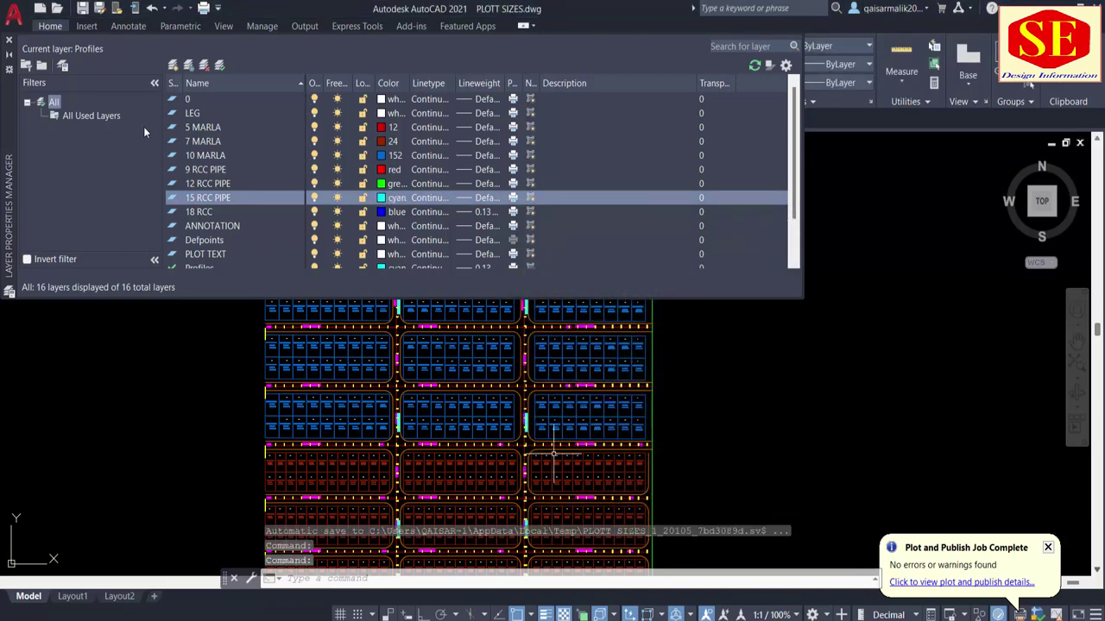
Add 18 RCC PIPE and 24 INCH layers.
{"action": "left_click", "coordinate": [174, 66]}
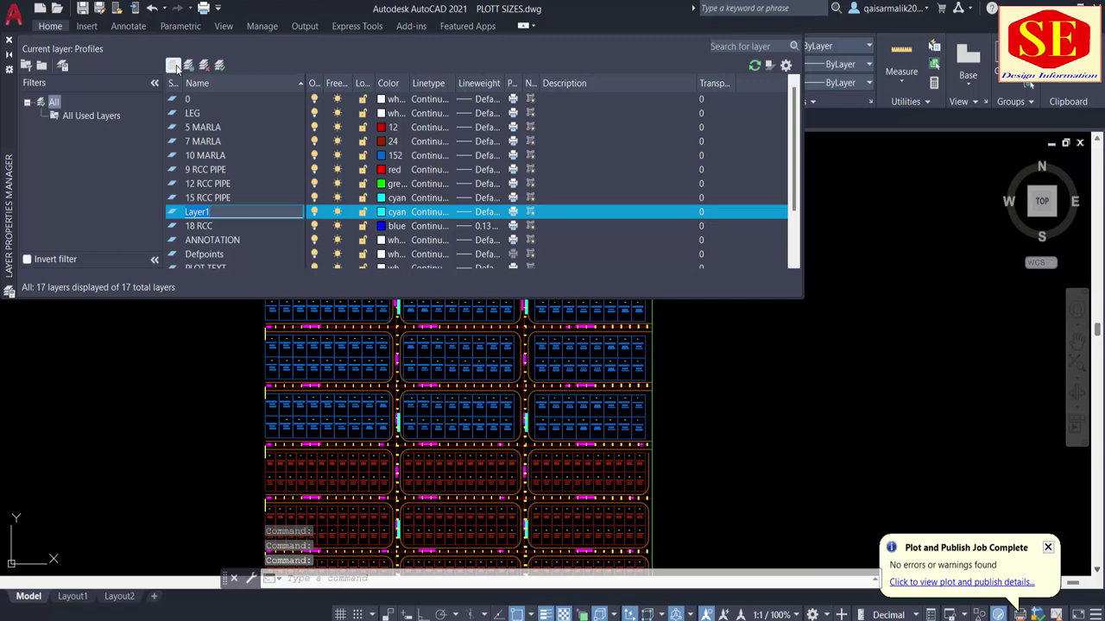
{"action": "type", "text": "18"}
{"action": "type", "text": " RCC"}
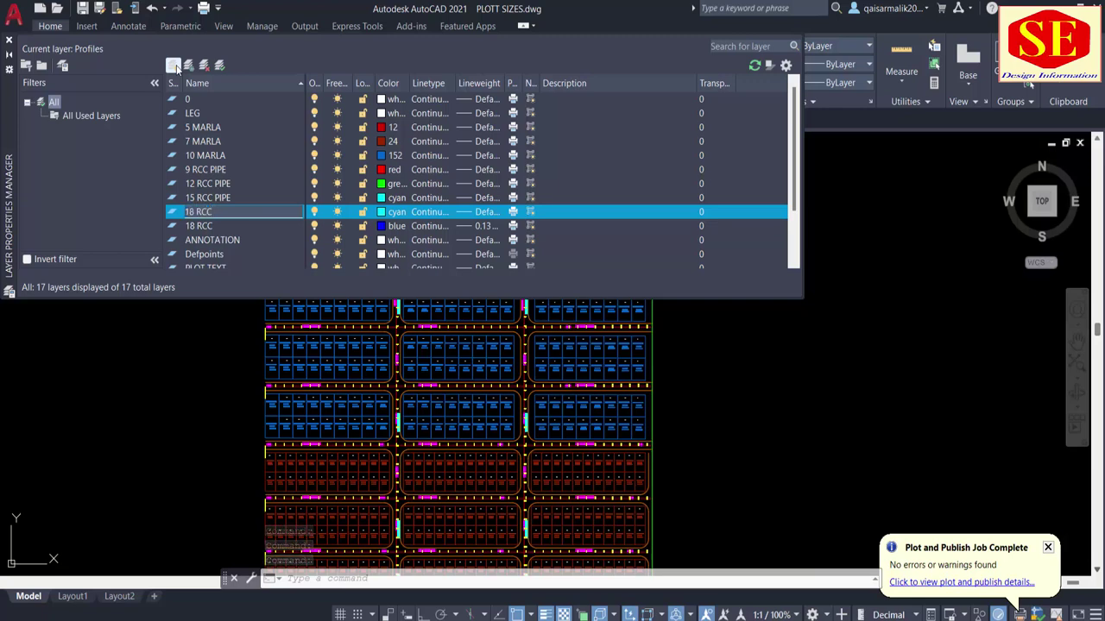
{"action": "type", "text": " PIPE"}
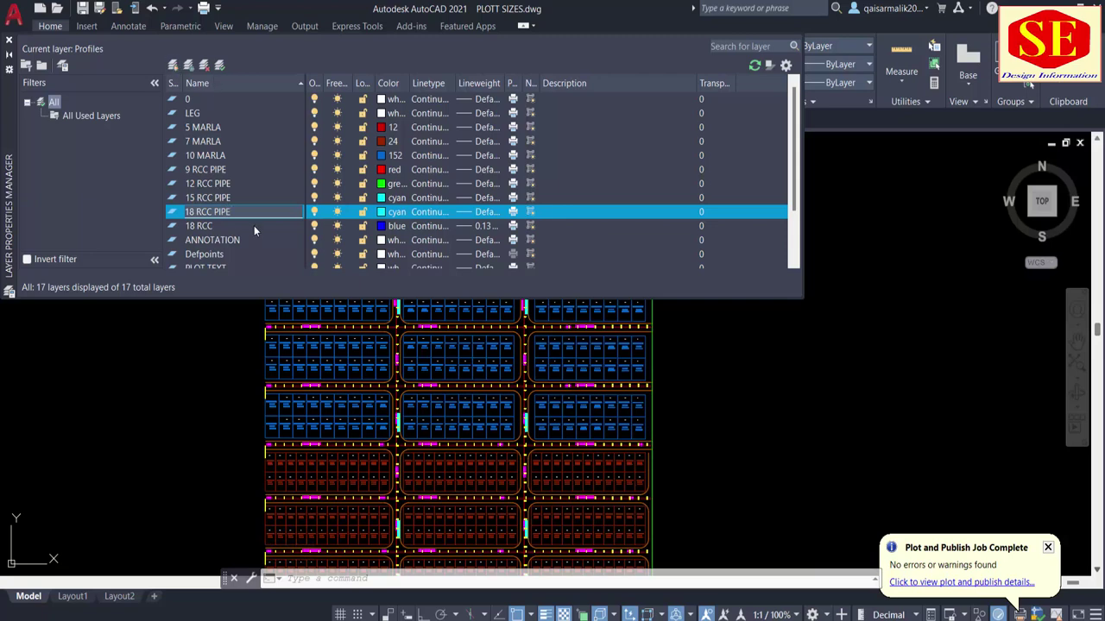
{"action": "left_click", "coordinate": [253, 225]}
{"action": "left_click", "coordinate": [174, 65]}
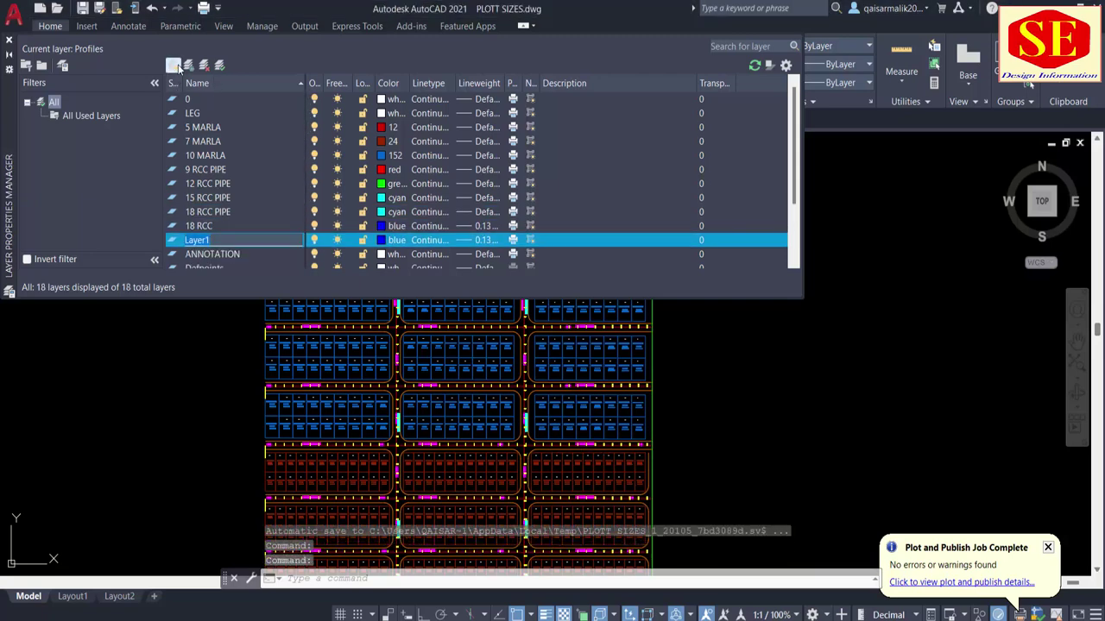
{"action": "type", "text": "24 IN"}
{"action": "type", "text": "CH"}
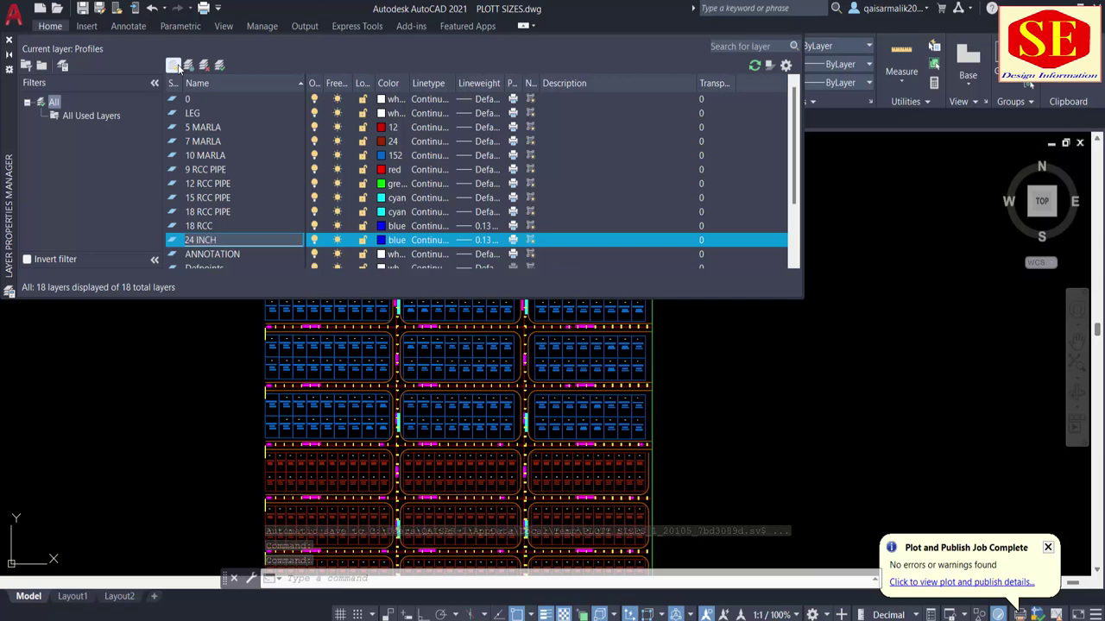
{"action": "key", "text": "Return"}
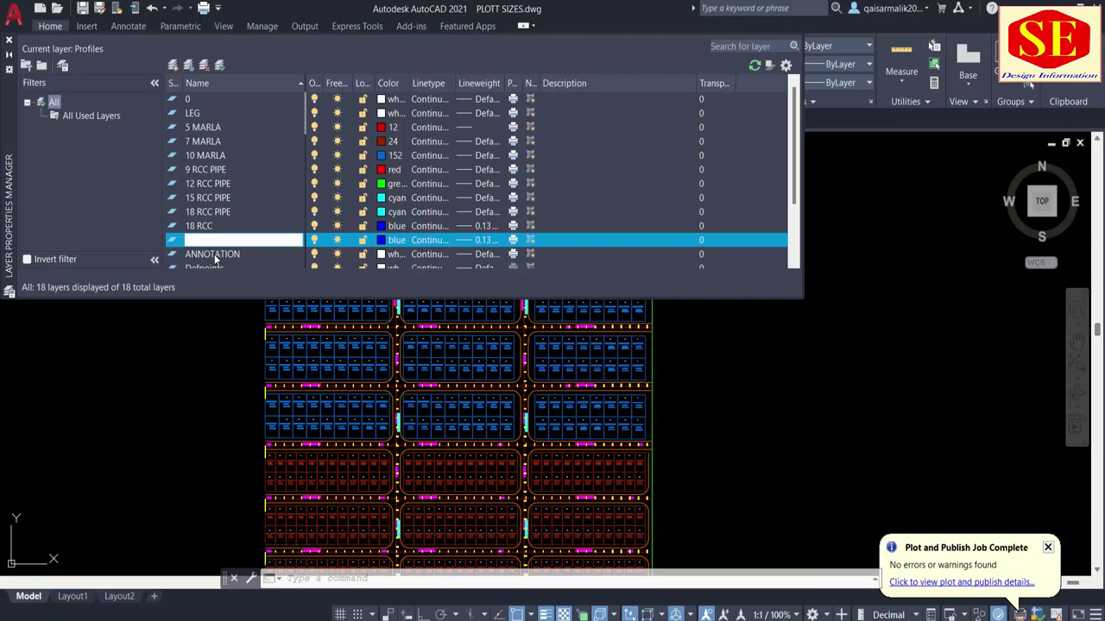
{"action": "left_click", "coordinate": [216, 255]}
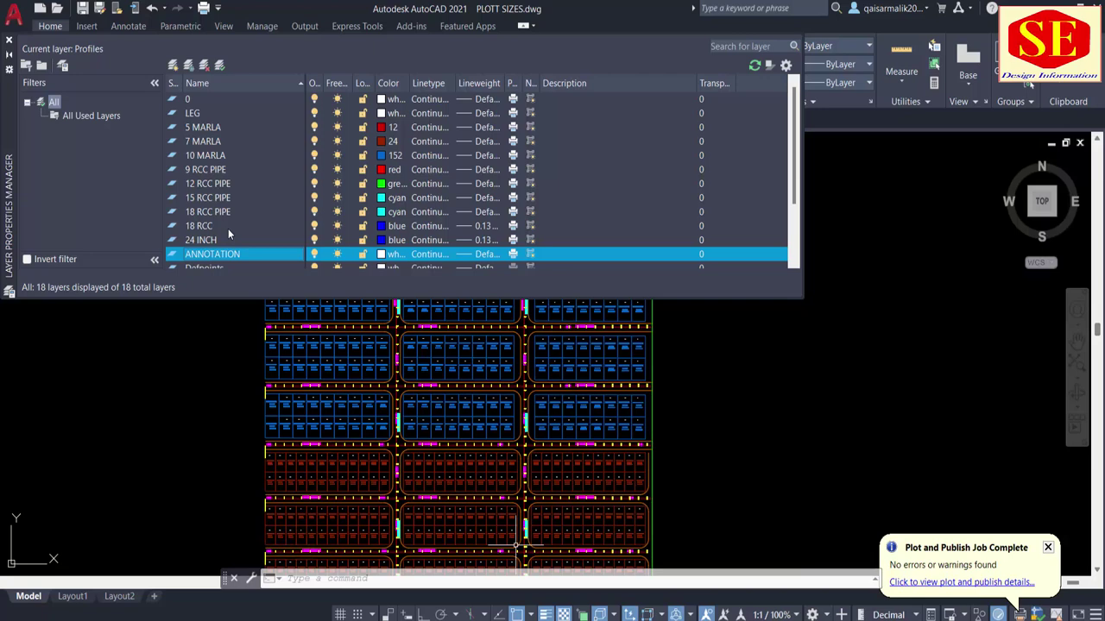
Add a PIPE LEN layer coloured yellow.
{"action": "left_click", "coordinate": [173, 67]}
{"action": "type", "text": "PIP"}
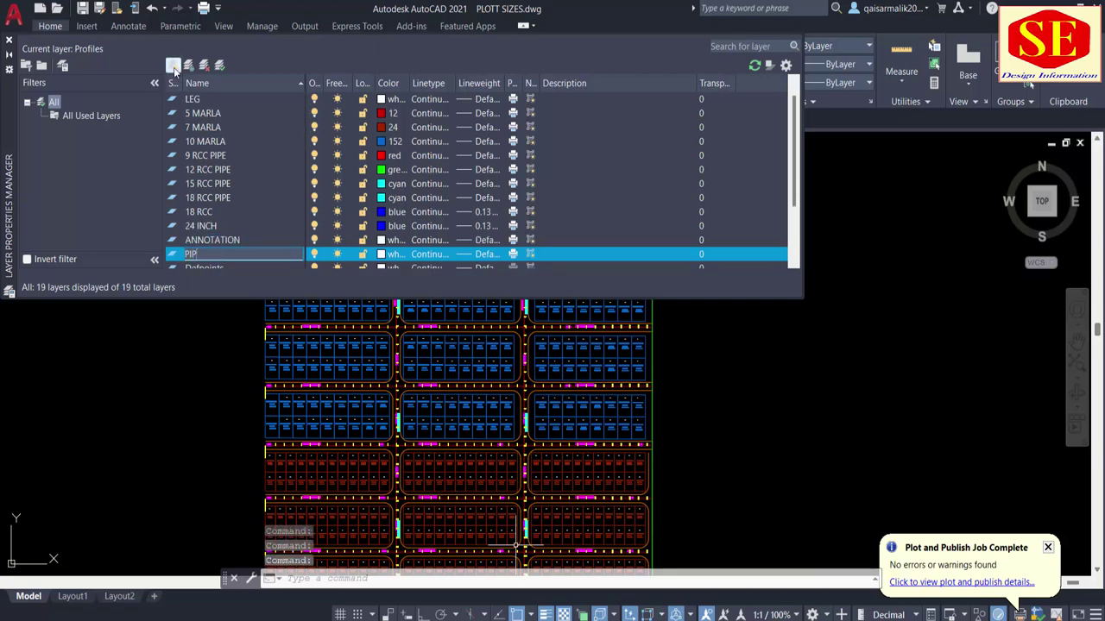
{"action": "type", "text": "E LEN"}
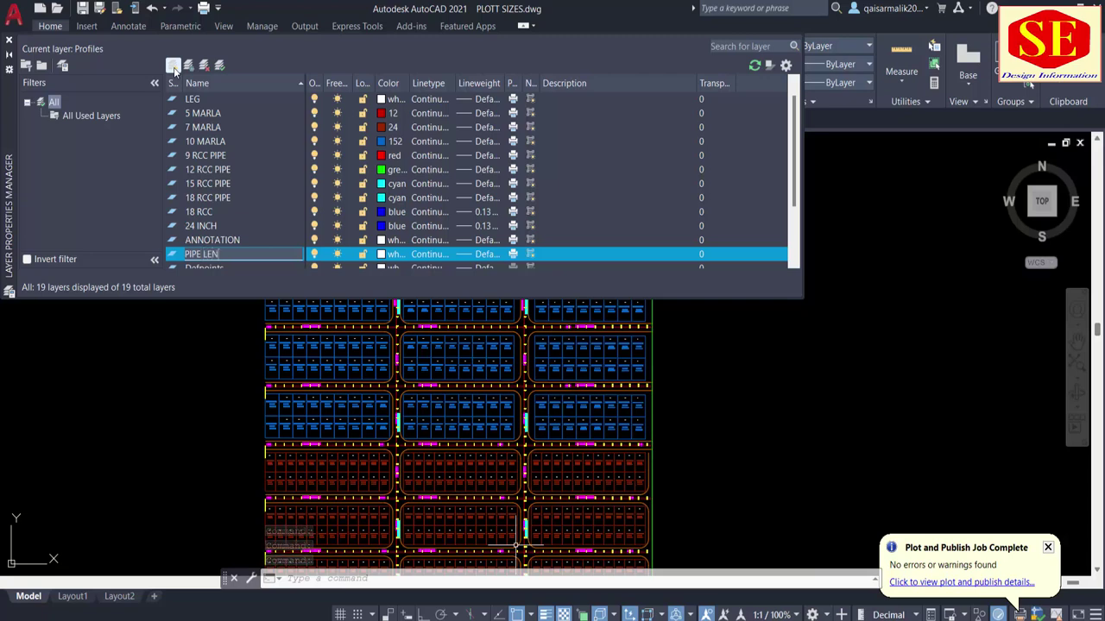
{"action": "left_click", "coordinate": [381, 256]}
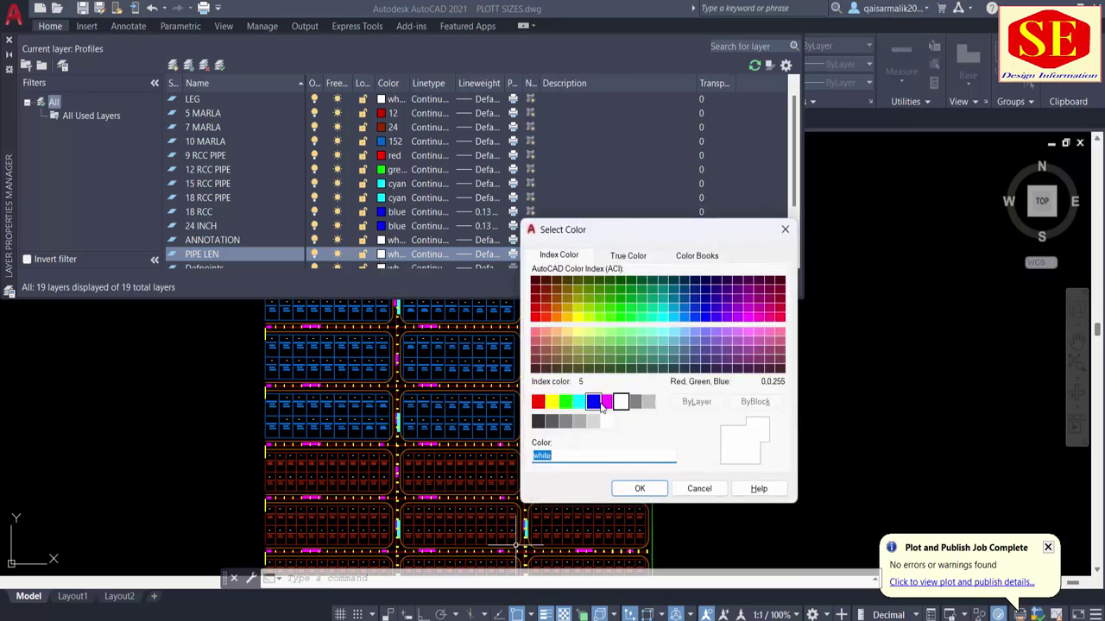
{"action": "left_click", "coordinate": [539, 402]}
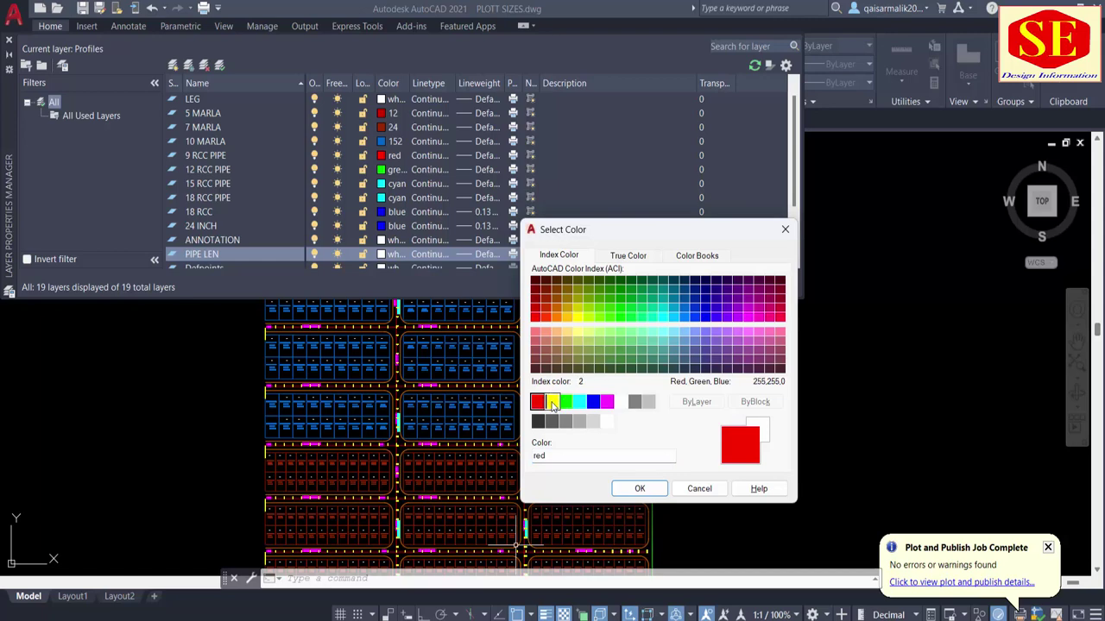
{"action": "left_click", "coordinate": [551, 403]}
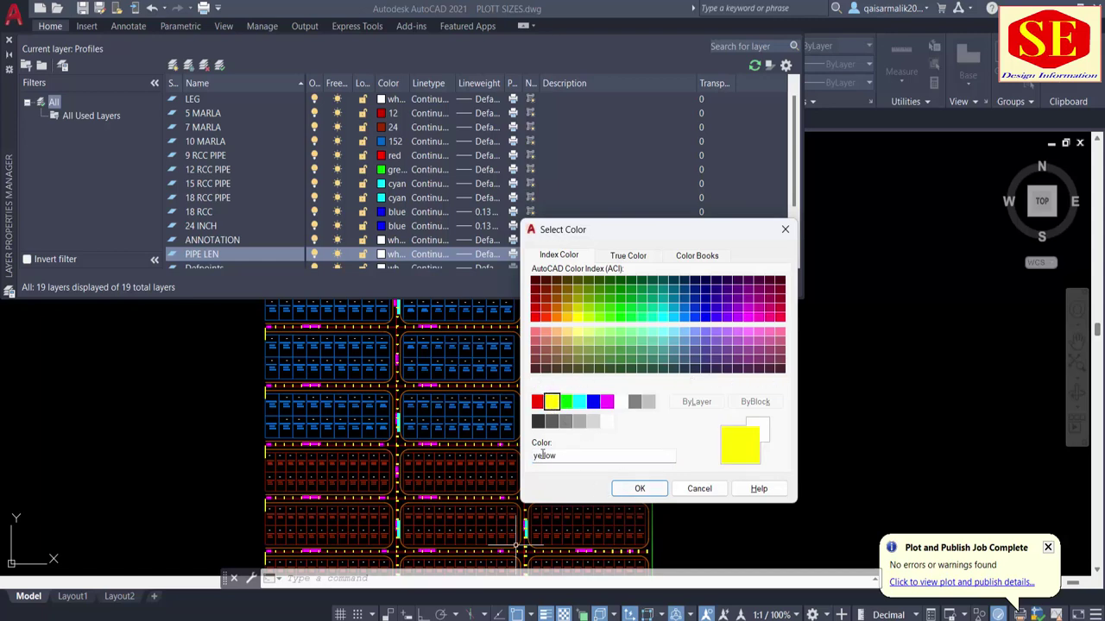
{"action": "left_click", "coordinate": [640, 488]}
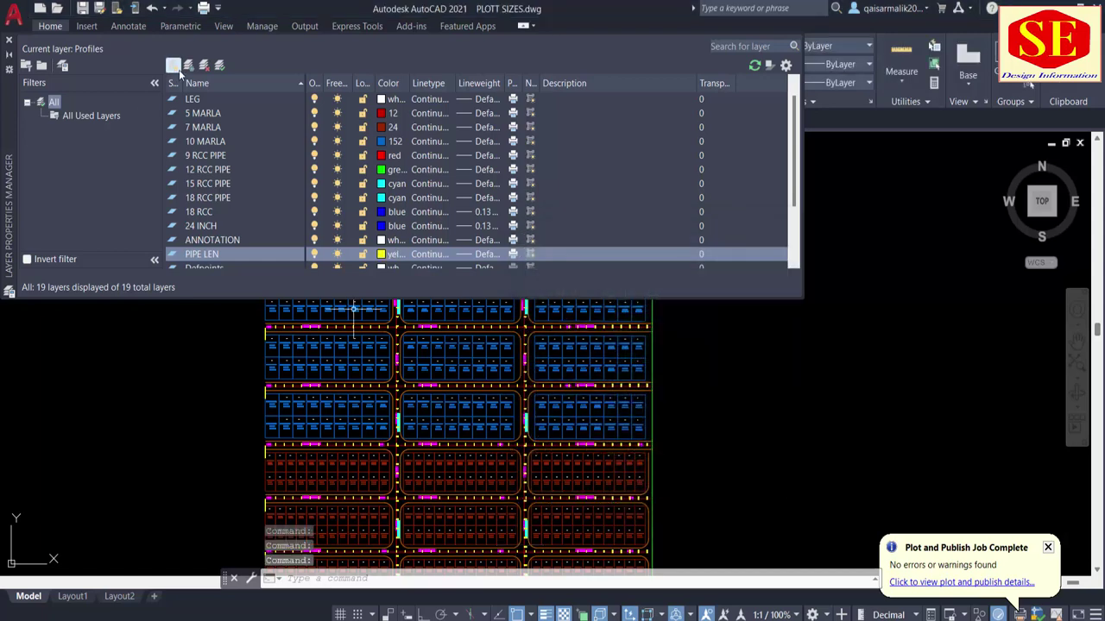
Add a white MH layer and create one more new layer.
{"action": "left_click", "coordinate": [173, 65]}
{"action": "type", "text": "MH"}
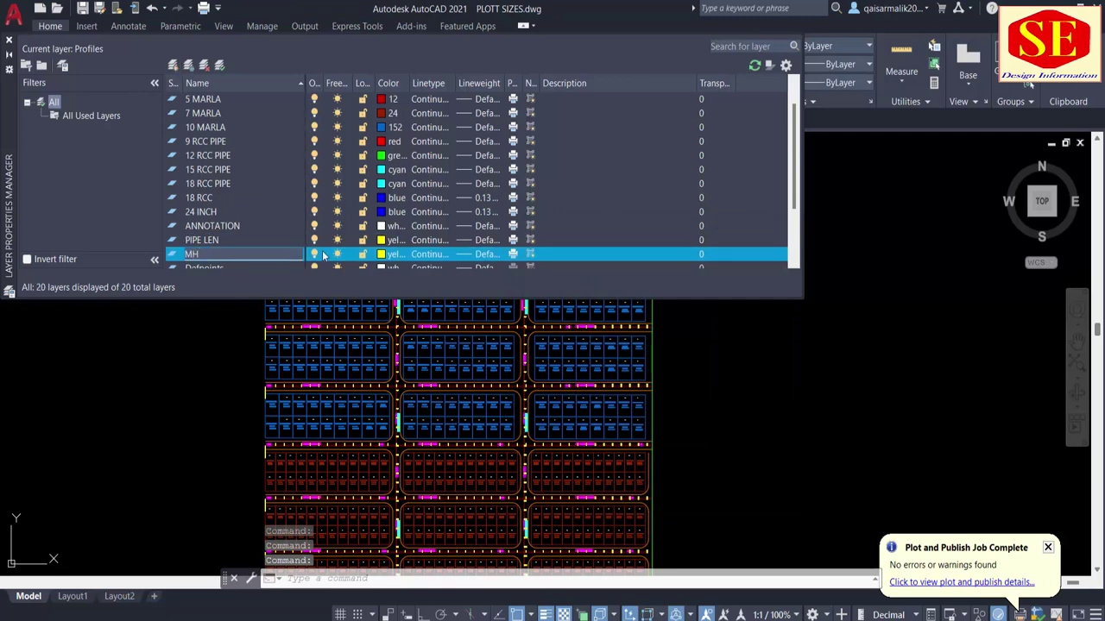
{"action": "key", "text": "Return"}
{"action": "left_click", "coordinate": [393, 254]}
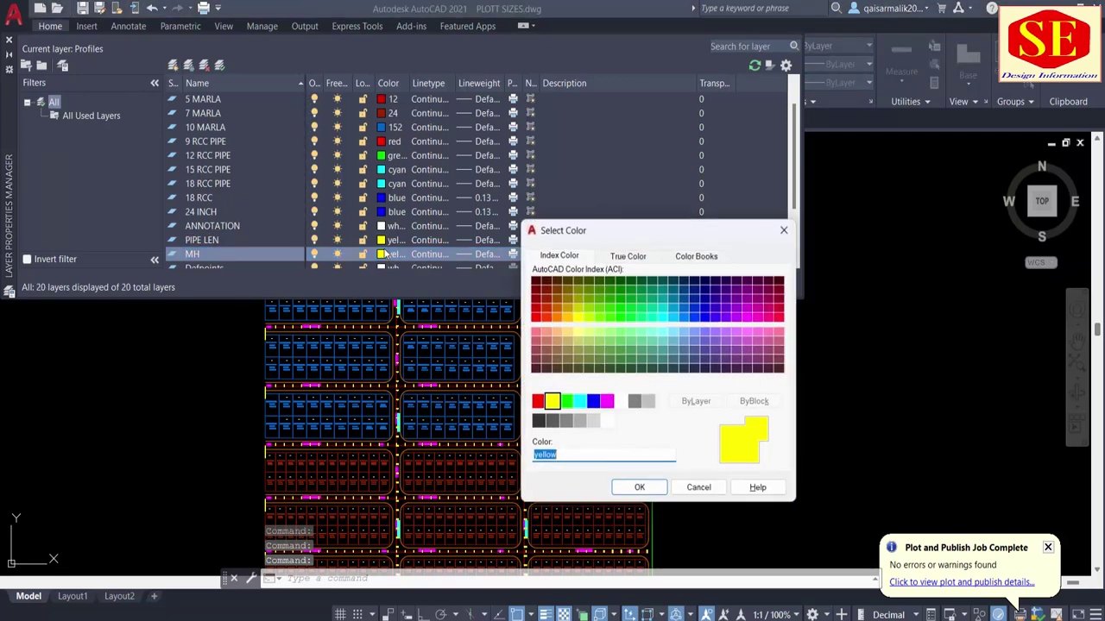
{"action": "left_click", "coordinate": [607, 421]}
{"action": "left_click", "coordinate": [639, 488]}
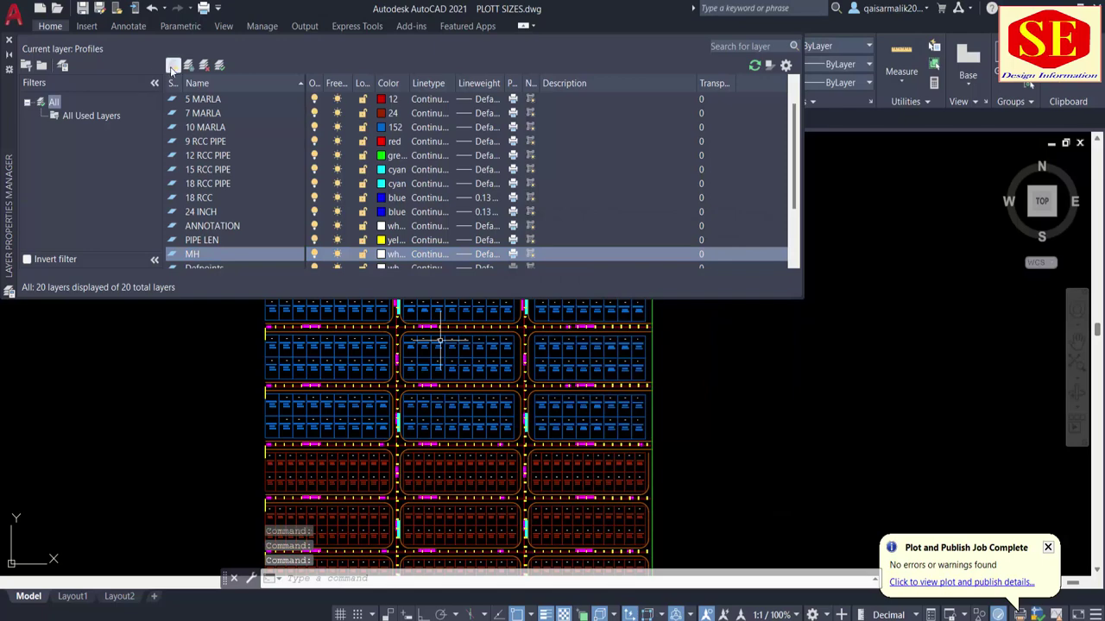
{"action": "left_click", "coordinate": [172, 65]}
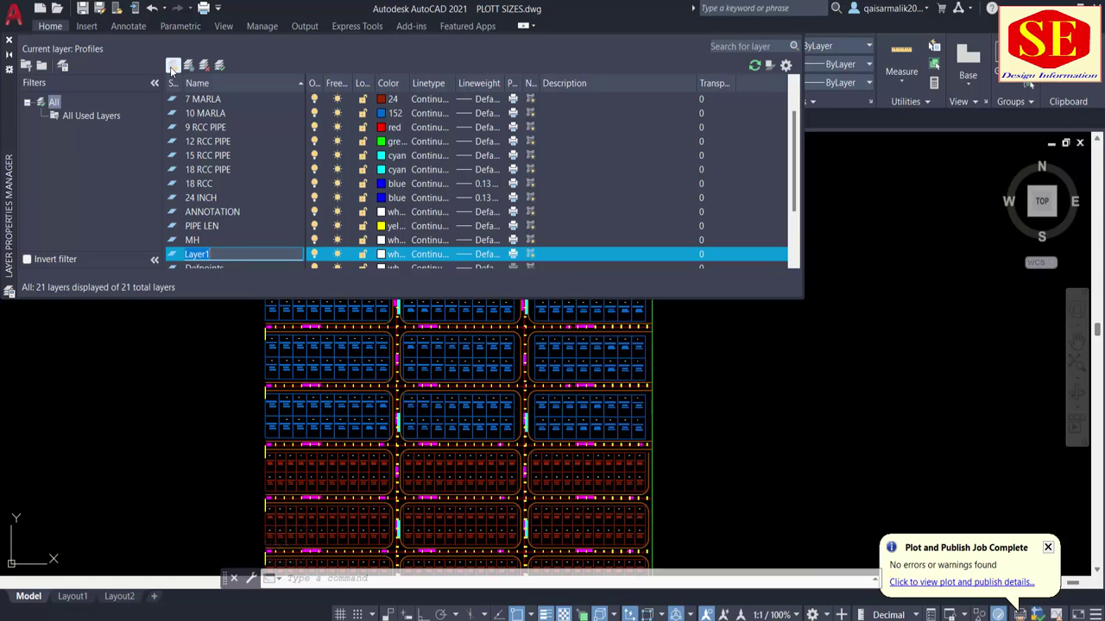
Name the new layer FLOW DIR, then add an FRL IL layer coloured red below 24 INCH.
{"action": "type", "text": "FLOW "}
{"action": "type", "text": "AR"}
{"action": "left_click", "coordinate": [244, 200]}
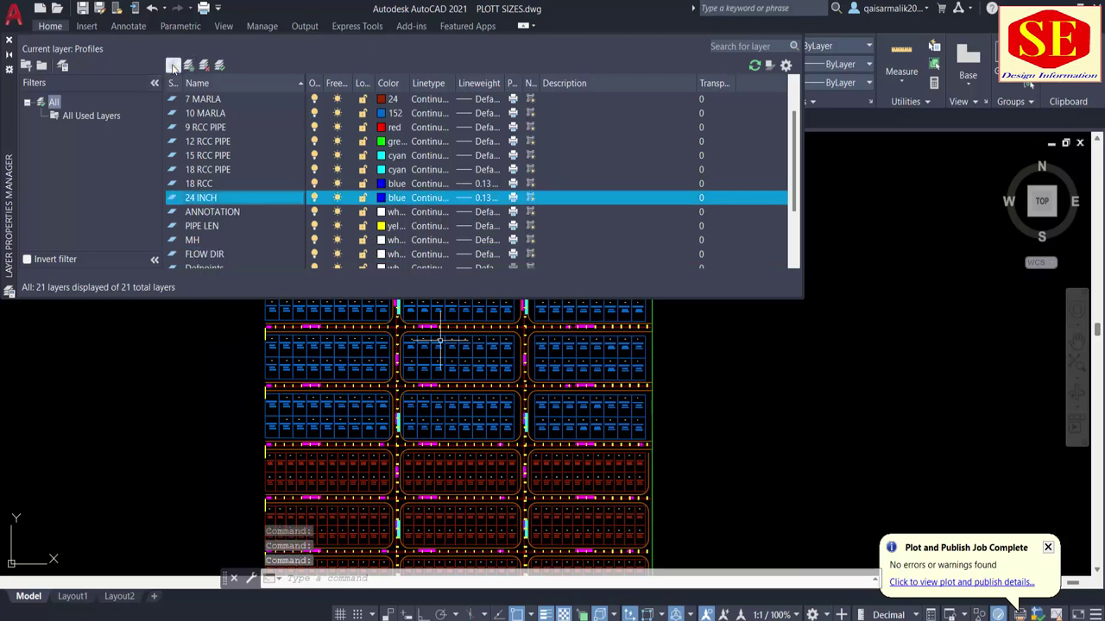
{"action": "left_click", "coordinate": [174, 67]}
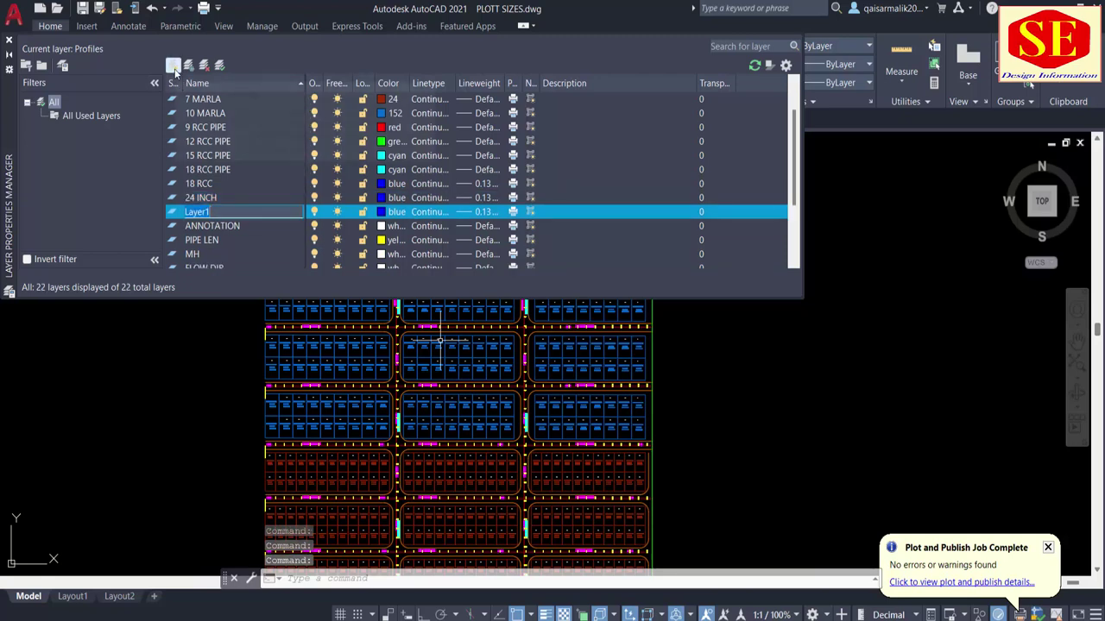
{"action": "type", "text": "FRL IL"}
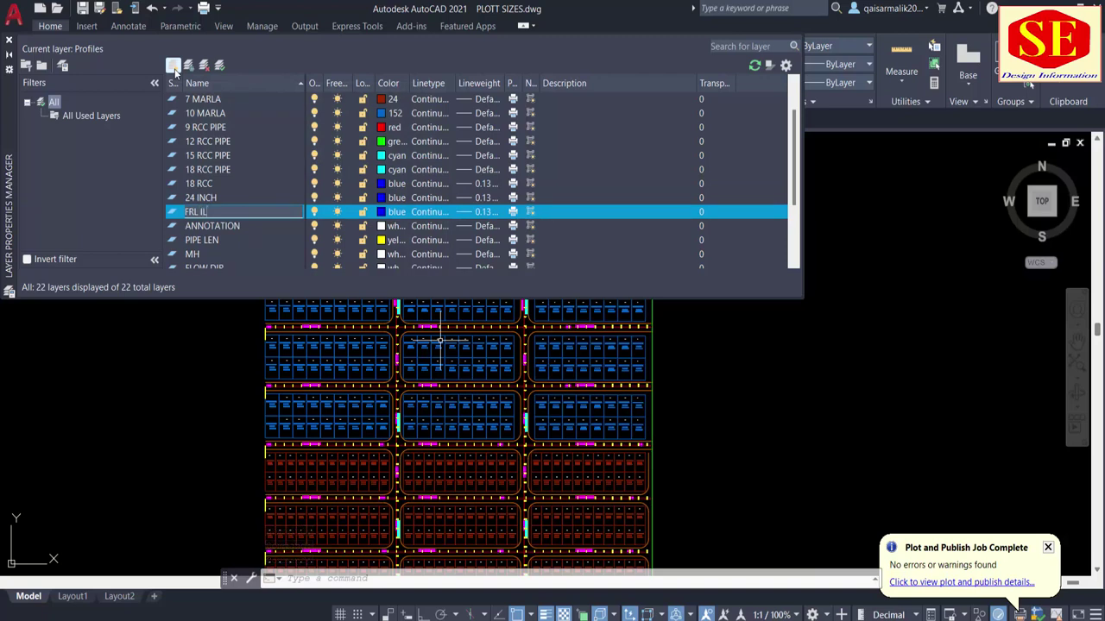
{"action": "key", "text": "Return"}
{"action": "left_click", "coordinate": [381, 216]}
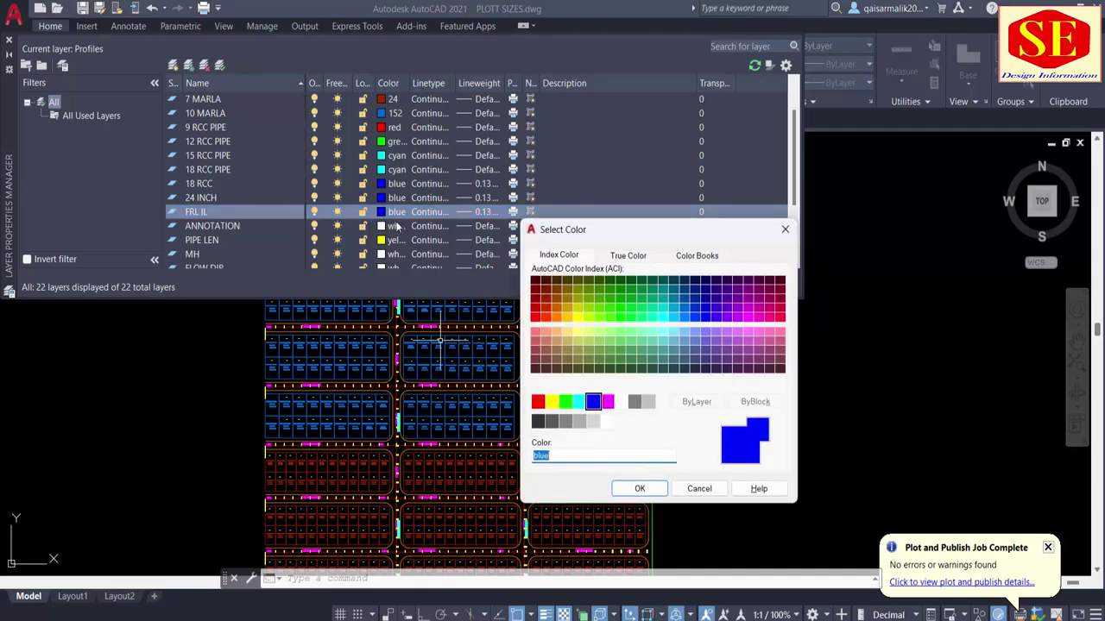
{"action": "left_click", "coordinate": [538, 403]}
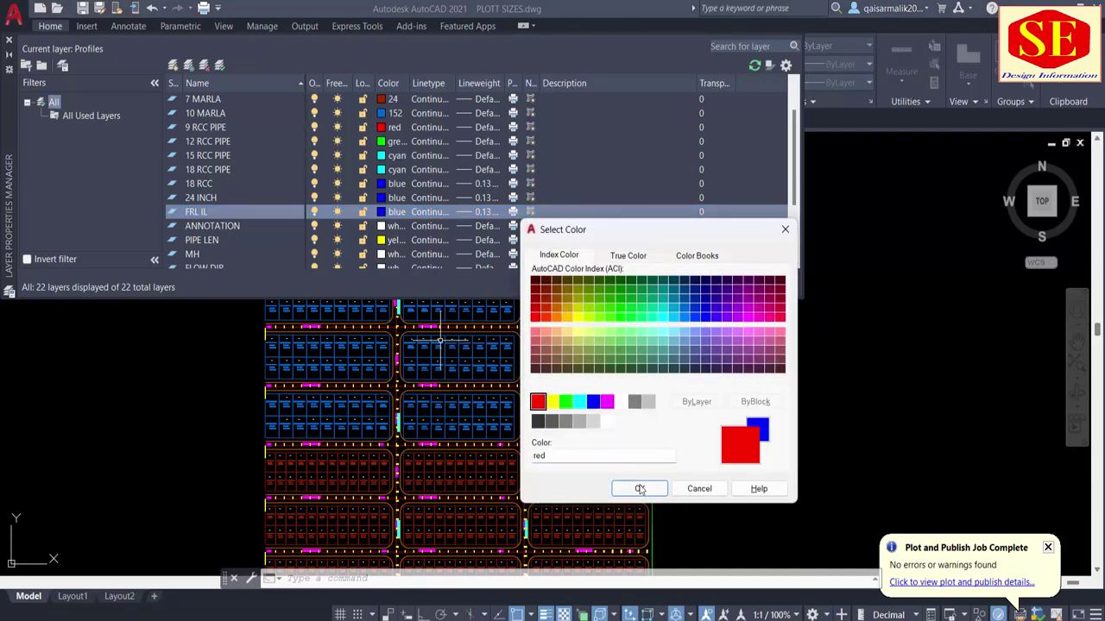
{"action": "left_click", "coordinate": [640, 488]}
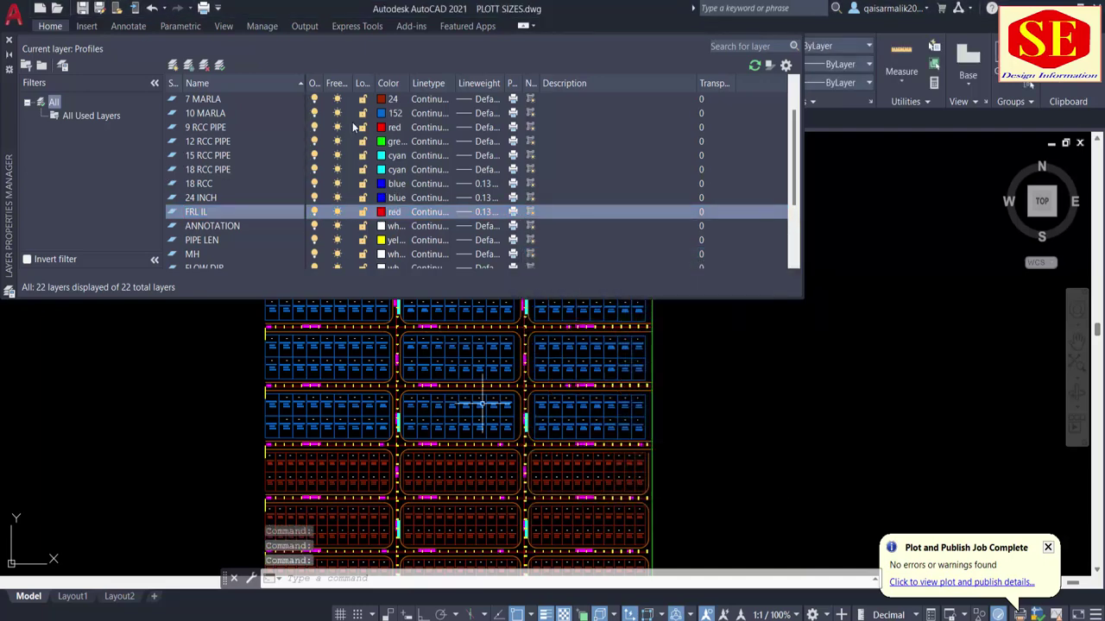
{"action": "scroll", "coordinate": [218, 125], "scroll_direction": "up", "scroll_amount": 1}
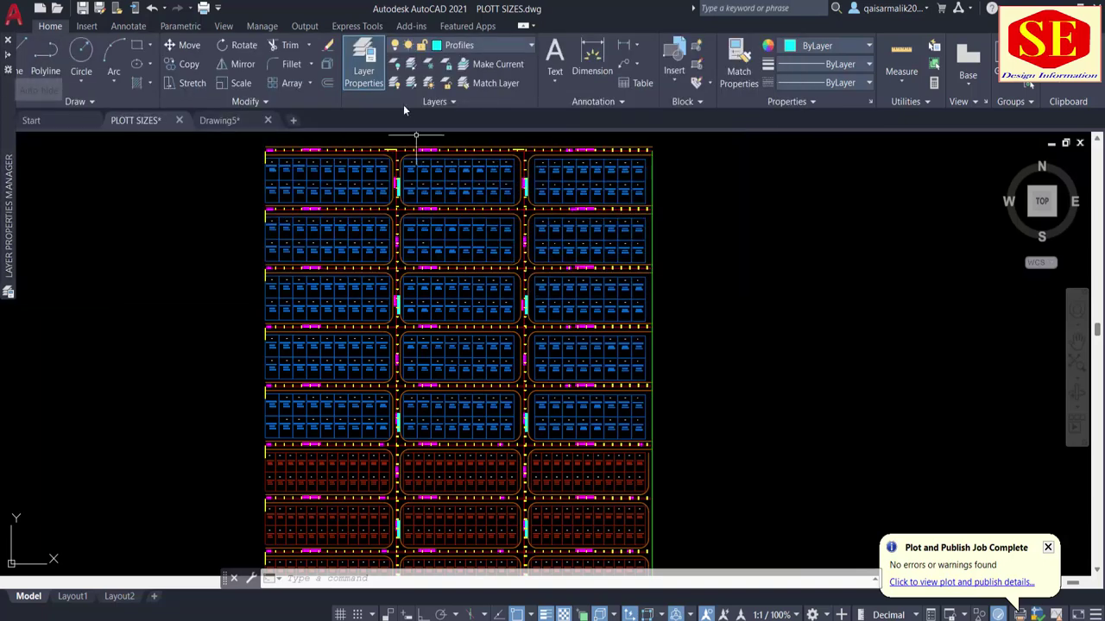
Set LEG as the current layer and draw a rectangle with REC in the free space right of the plan.
{"action": "left_click", "coordinate": [466, 50]}
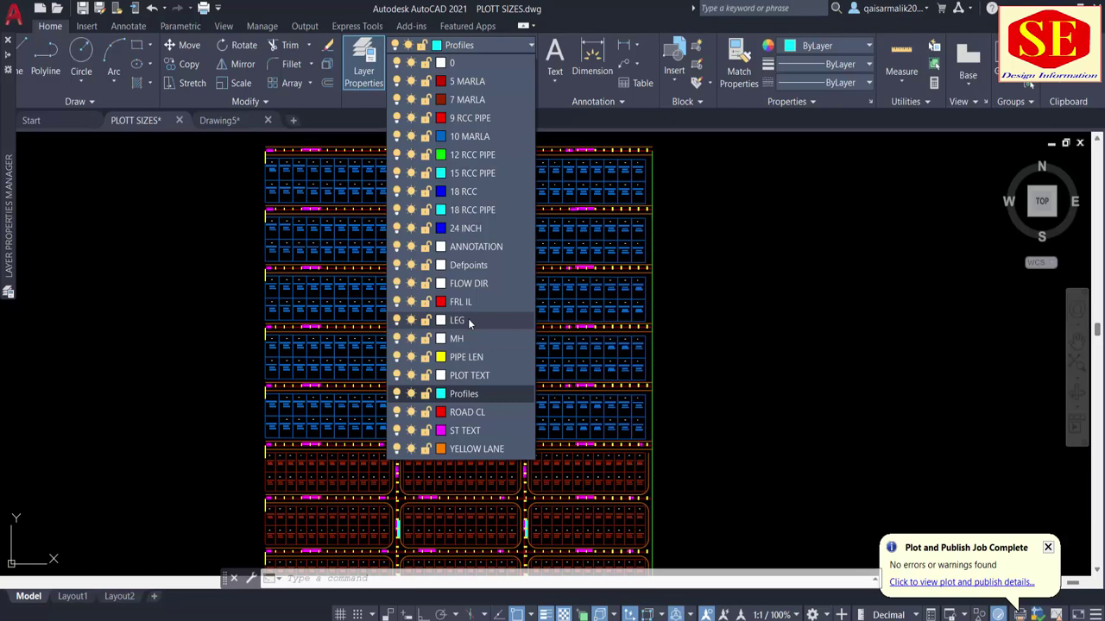
{"action": "left_click", "coordinate": [469, 320]}
{"action": "middle_click_drag", "start_coordinate": [773, 224], "coordinate": [589, 231]}
{"action": "type", "text": "rec"}
{"action": "key", "text": "Return"}
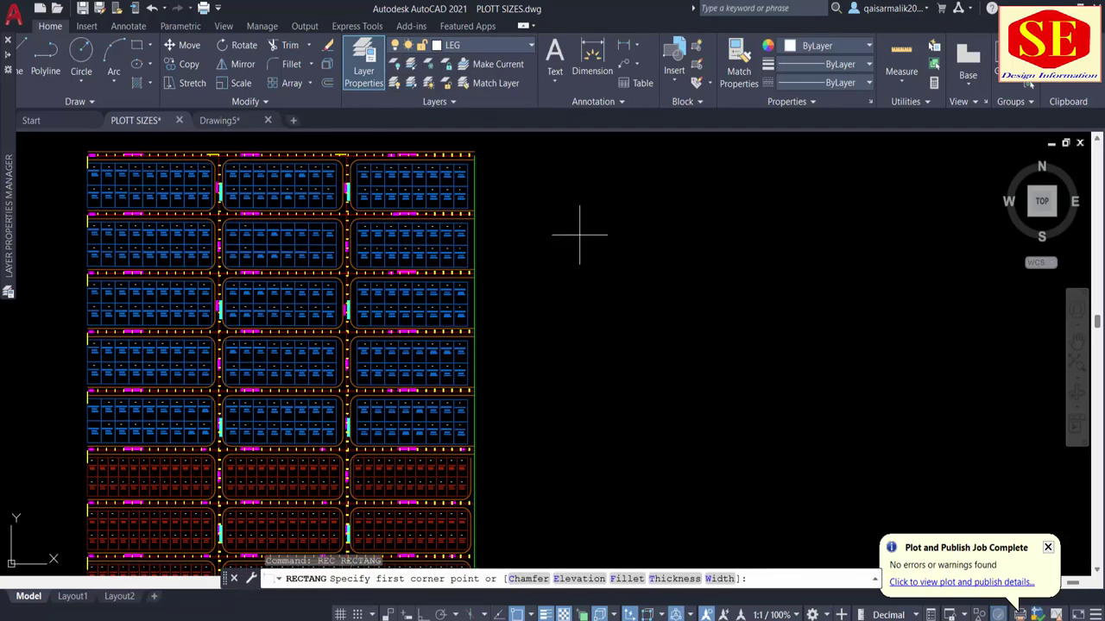
{"action": "left_click", "coordinate": [551, 212]}
{"action": "left_click", "coordinate": [718, 337]}
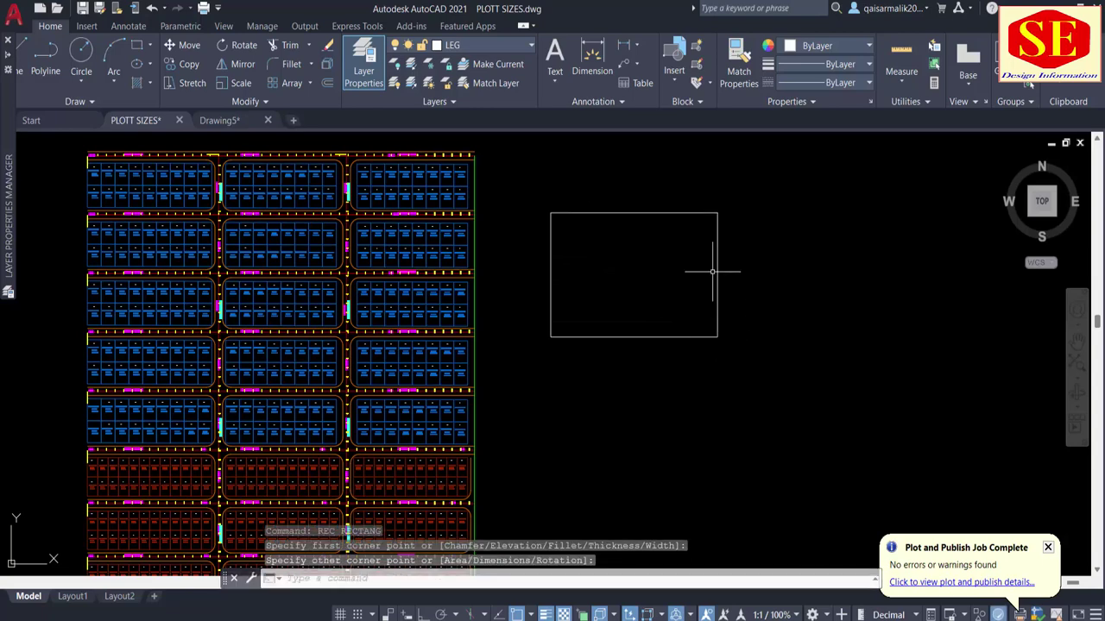
{"action": "left_click", "coordinate": [664, 212]}
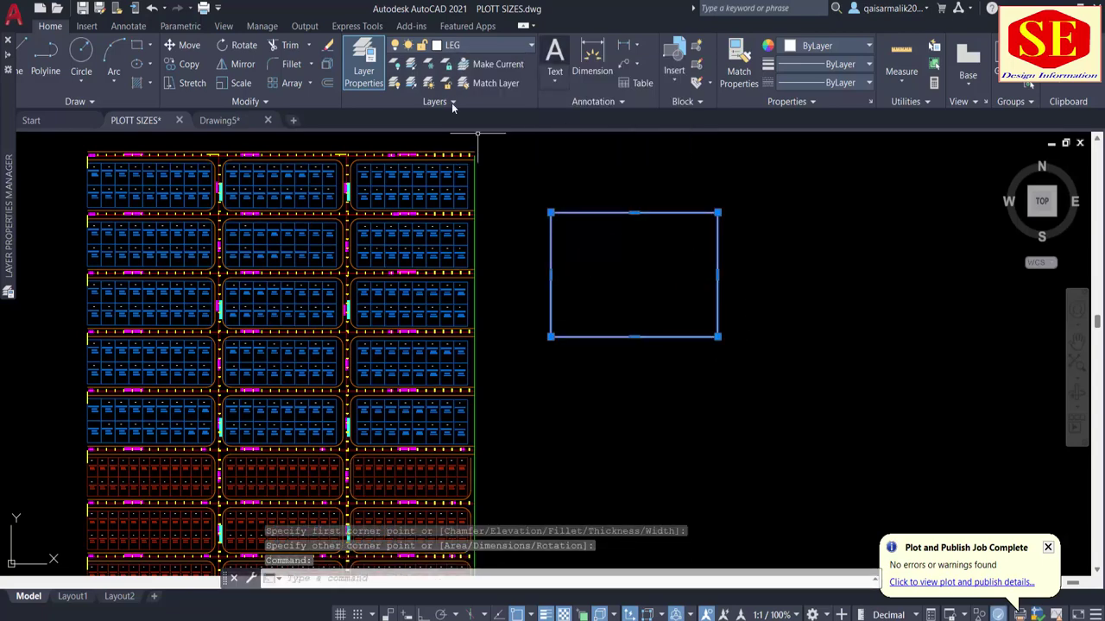
{"action": "key", "text": "Escape"}
{"action": "key", "text": "Escape"}
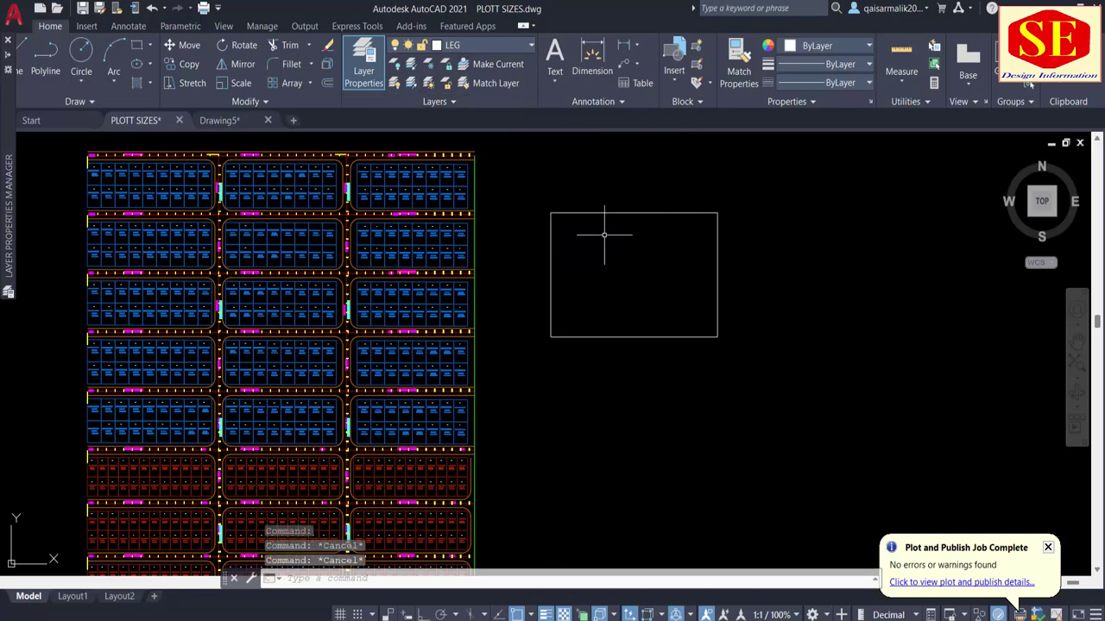
{"action": "scroll", "coordinate": [604, 234], "scroll_direction": "up", "scroll_amount": 2}
Write a LEGENDS multiline-text heading in capitals at the frame's top-left.
{"action": "type", "text": "t"}
{"action": "key", "text": "Return"}
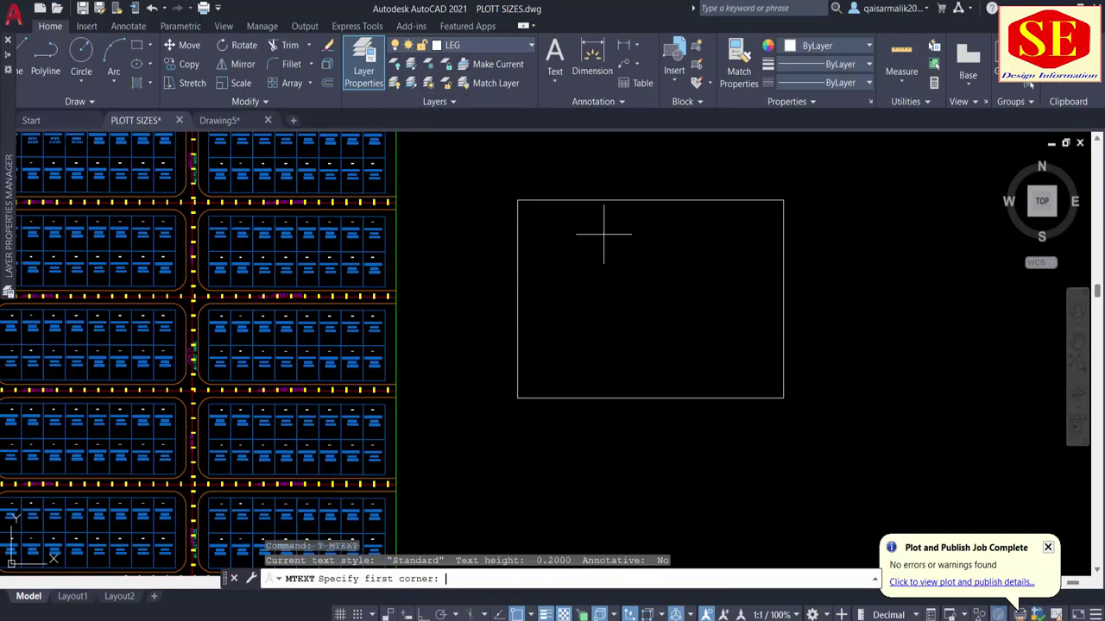
{"action": "left_click", "coordinate": [535, 219]}
{"action": "left_click", "coordinate": [649, 252]}
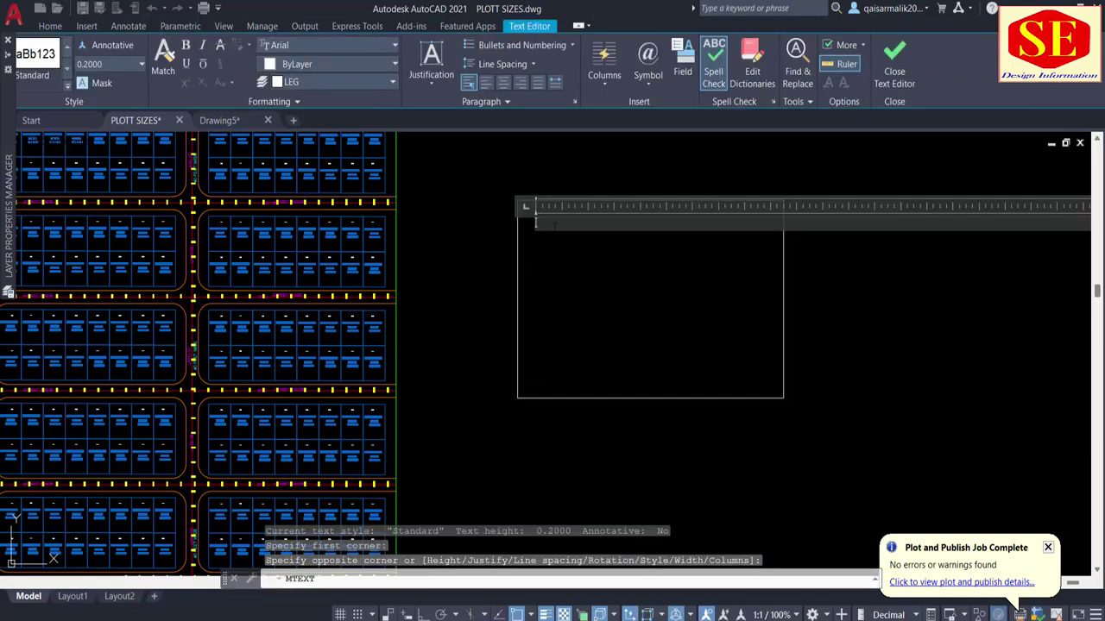
{"action": "key", "text": "Caps_Lock"}
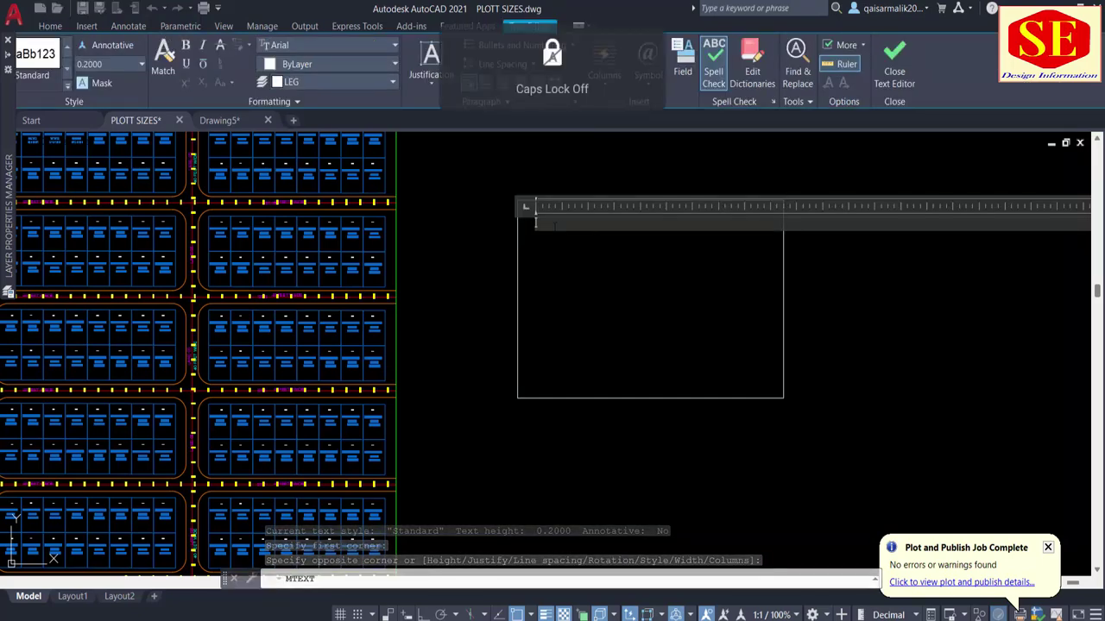
{"action": "key", "text": "Caps_Lock"}
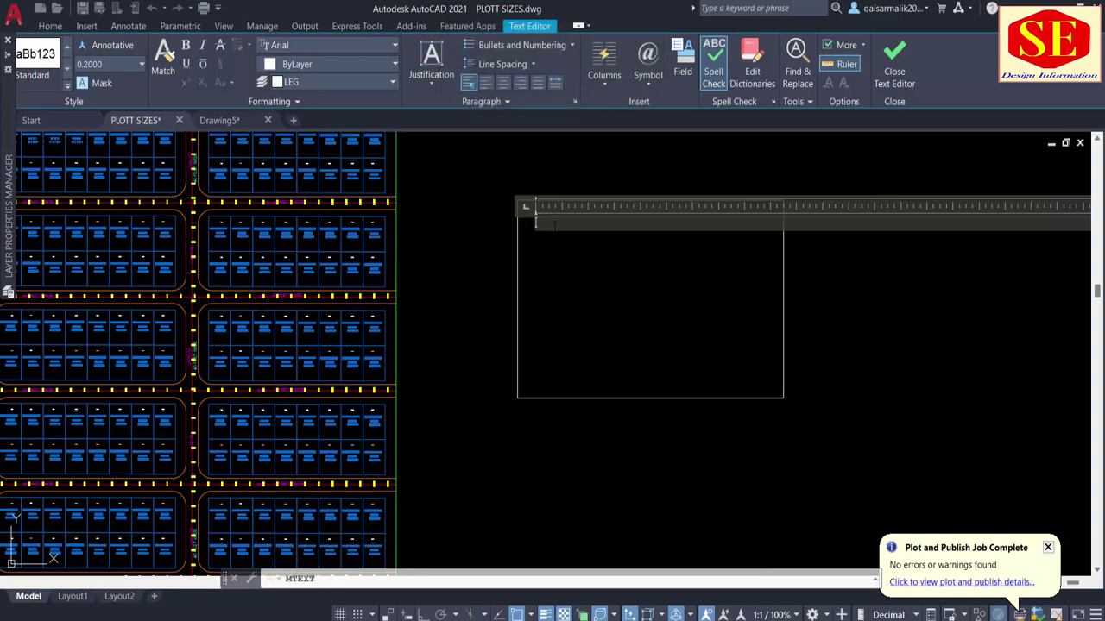
{"action": "type", "text": "LEGENDS"}
{"action": "key", "text": "Escape"}
{"action": "scroll", "coordinate": [453, 228], "scroll_direction": "up", "scroll_amount": 3}
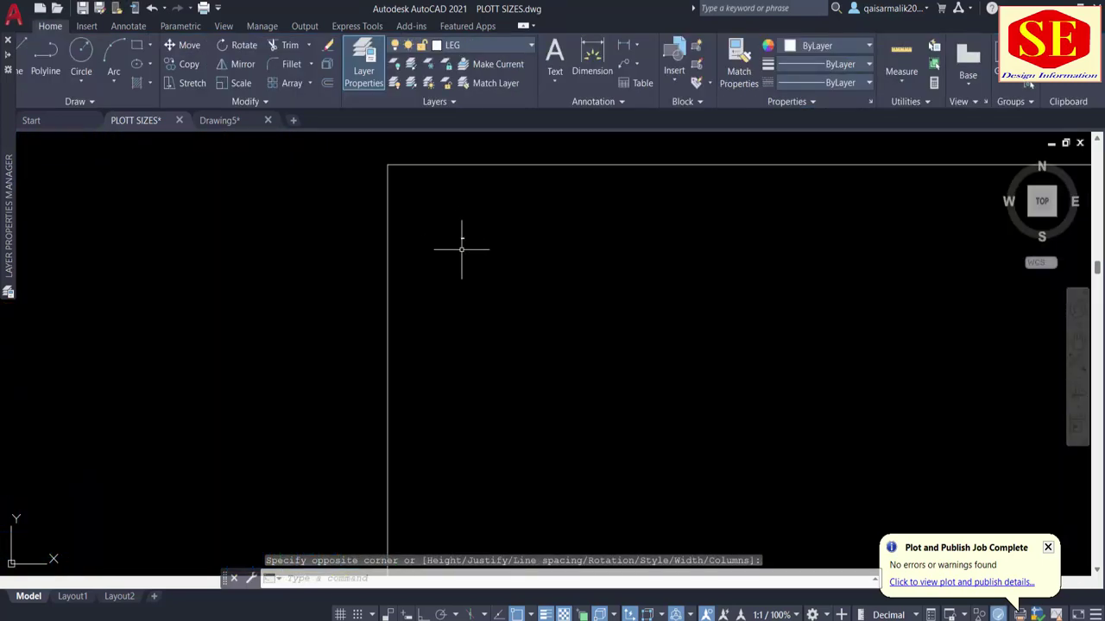
Start the SCALE command and select the LEGENDS text.
{"action": "type", "text": "sc"}
{"action": "key", "text": "Return"}
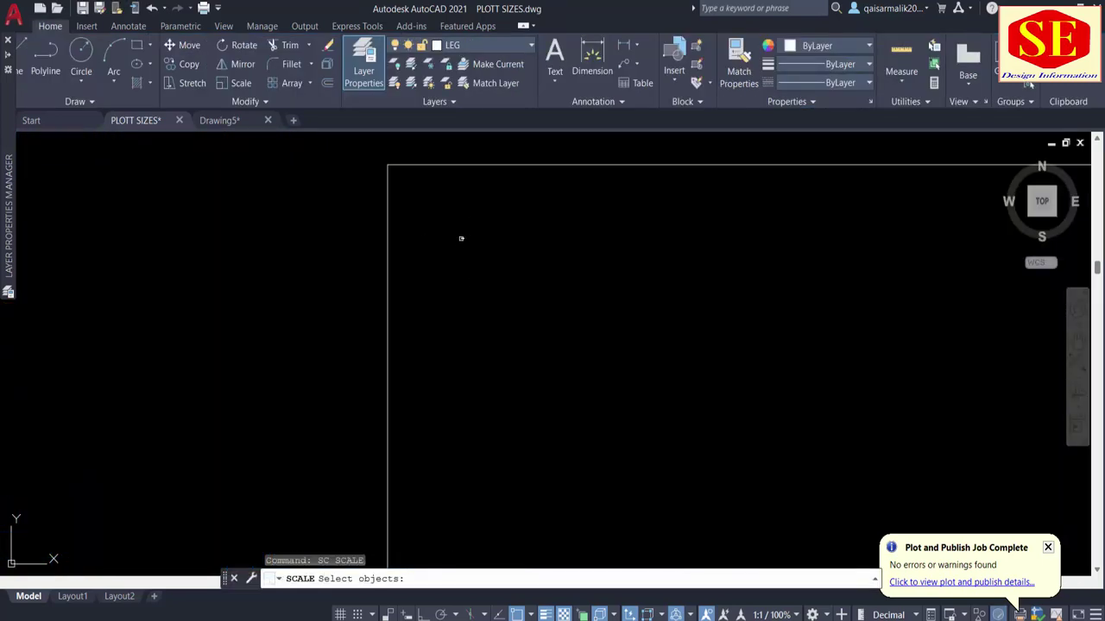
{"action": "left_click", "coordinate": [461, 238]}
{"action": "key", "text": "Return"}
{"action": "key", "text": "Escape"}
{"action": "type", "text": "sc"}
{"action": "key", "text": "Return"}
{"action": "left_click", "coordinate": [459, 235]}
{"action": "left_click", "coordinate": [461, 277]}
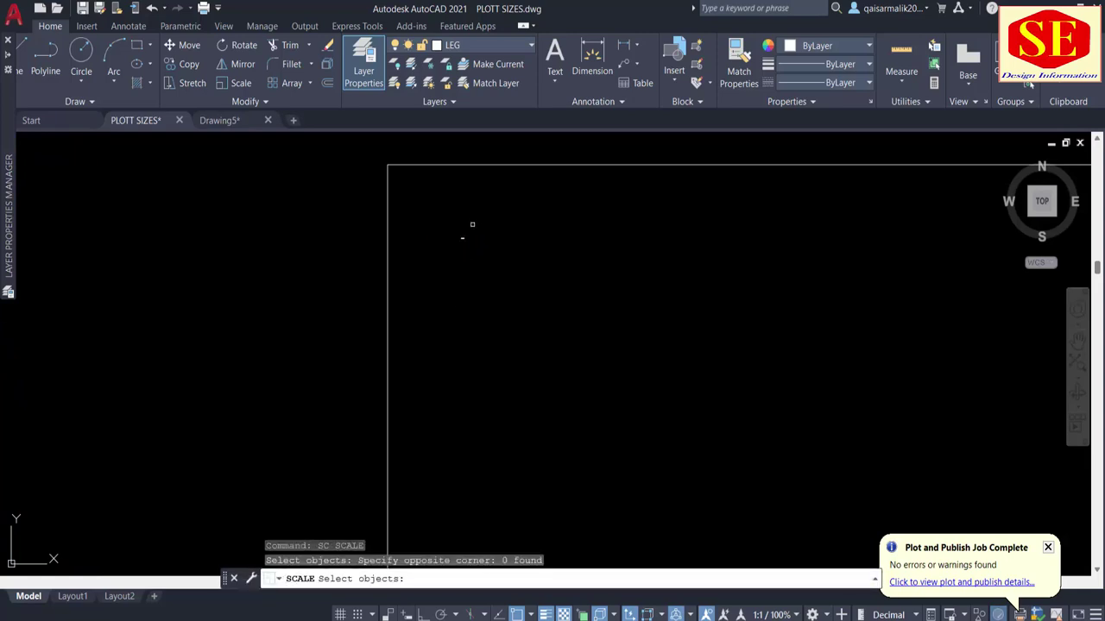
{"action": "left_click", "coordinate": [461, 239]}
{"action": "key", "text": "Return"}
Scale the LEGENDS heading by a factor of 2.
{"action": "left_click", "coordinate": [469, 288]}
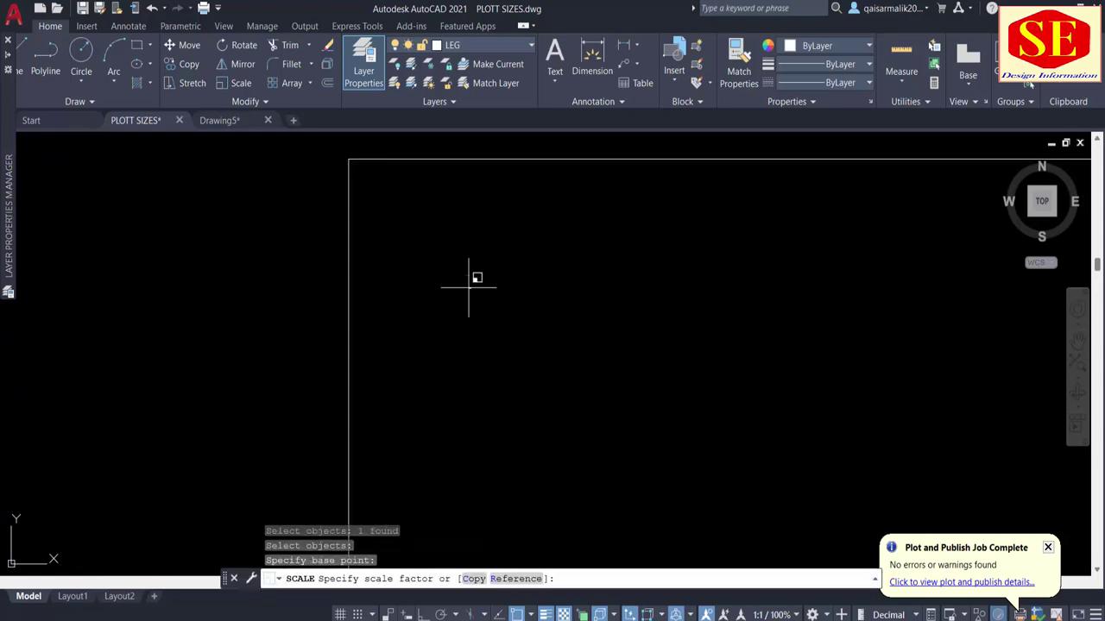
{"action": "scroll", "coordinate": [523, 248], "scroll_direction": "down", "scroll_amount": 2}
{"action": "type", "text": "2"}
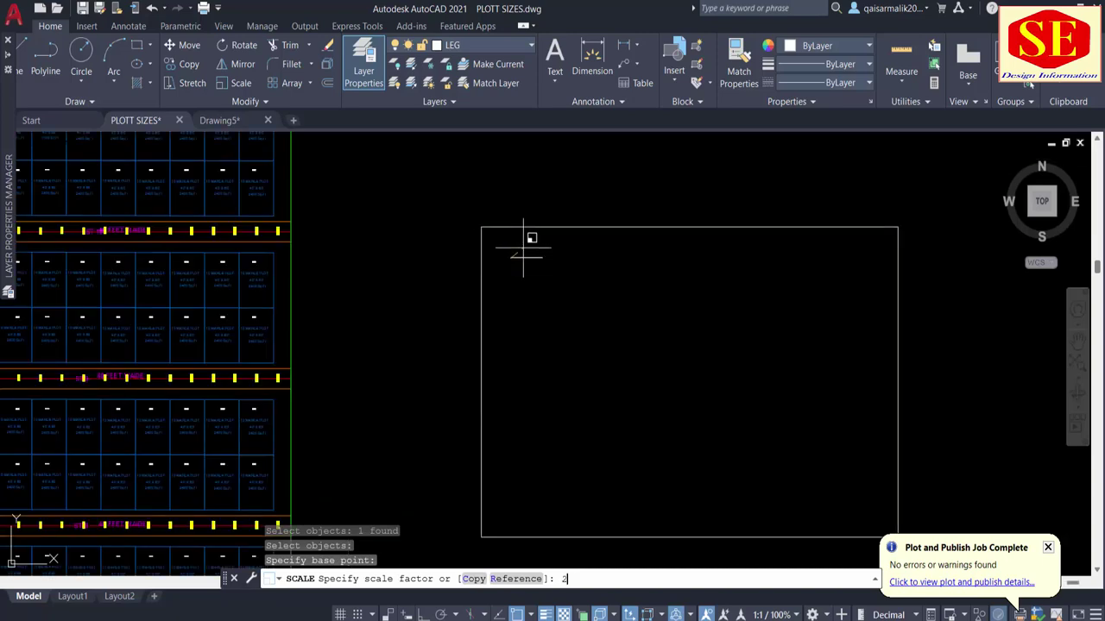
{"action": "key", "text": "Return"}
Move the LEGENDS heading inside the legend rectangle.
{"action": "type", "text": "m"}
{"action": "key", "text": "Return"}
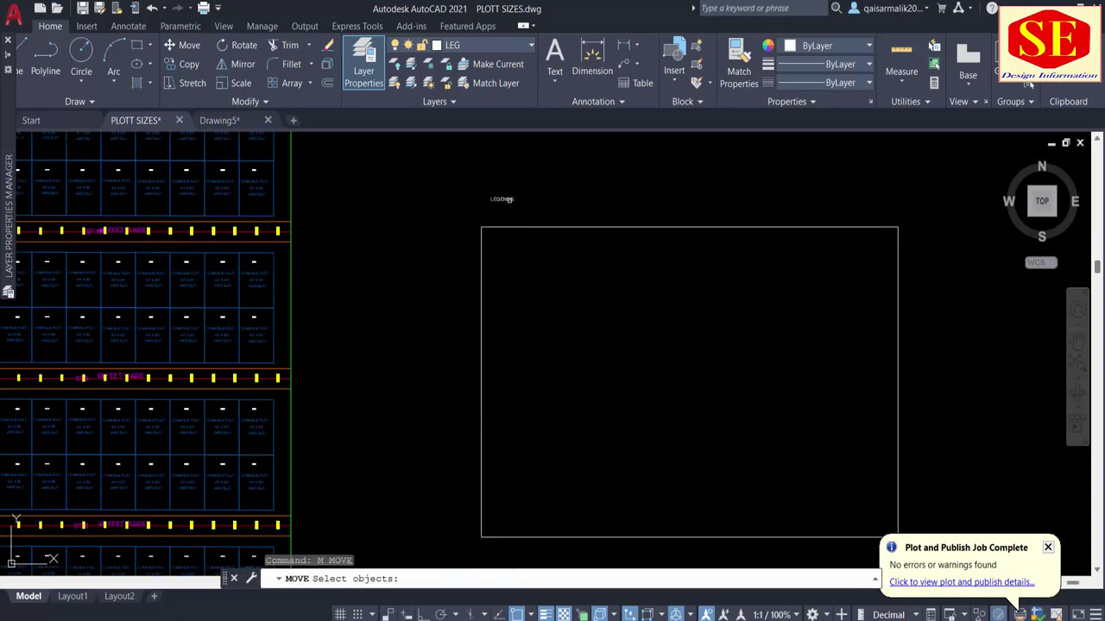
{"action": "left_click", "coordinate": [508, 200]}
{"action": "key", "text": "Return"}
{"action": "left_click", "coordinate": [516, 197]}
{"action": "left_click", "coordinate": [545, 247]}
{"action": "key", "text": "Escape"}
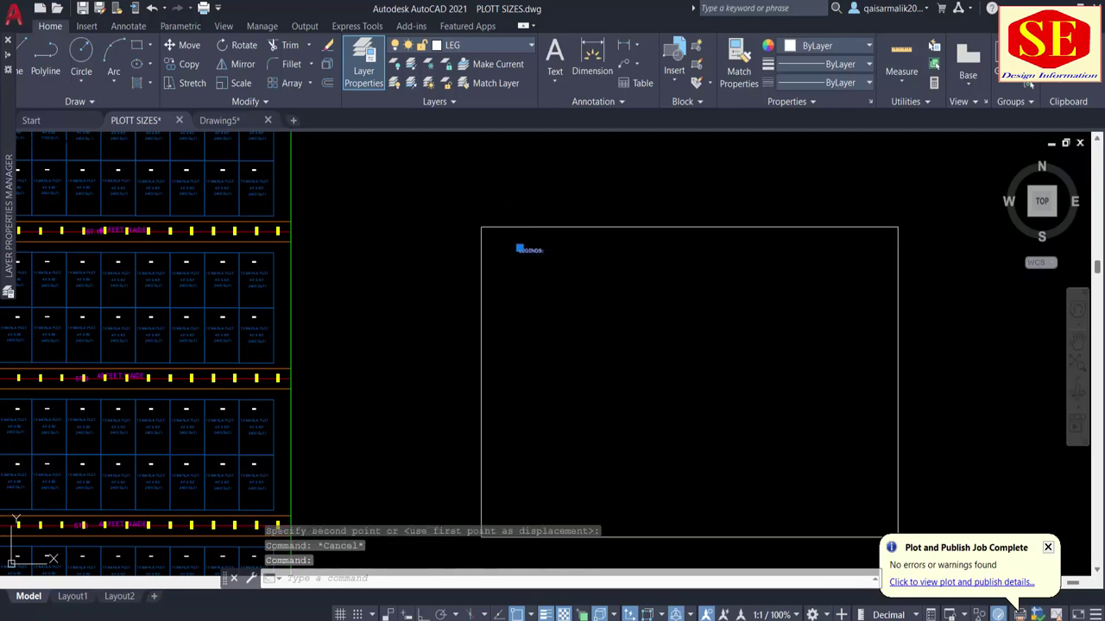
Set the LEGENDS heading's text height to 20.
{"action": "double_click", "coordinate": [519, 249]}
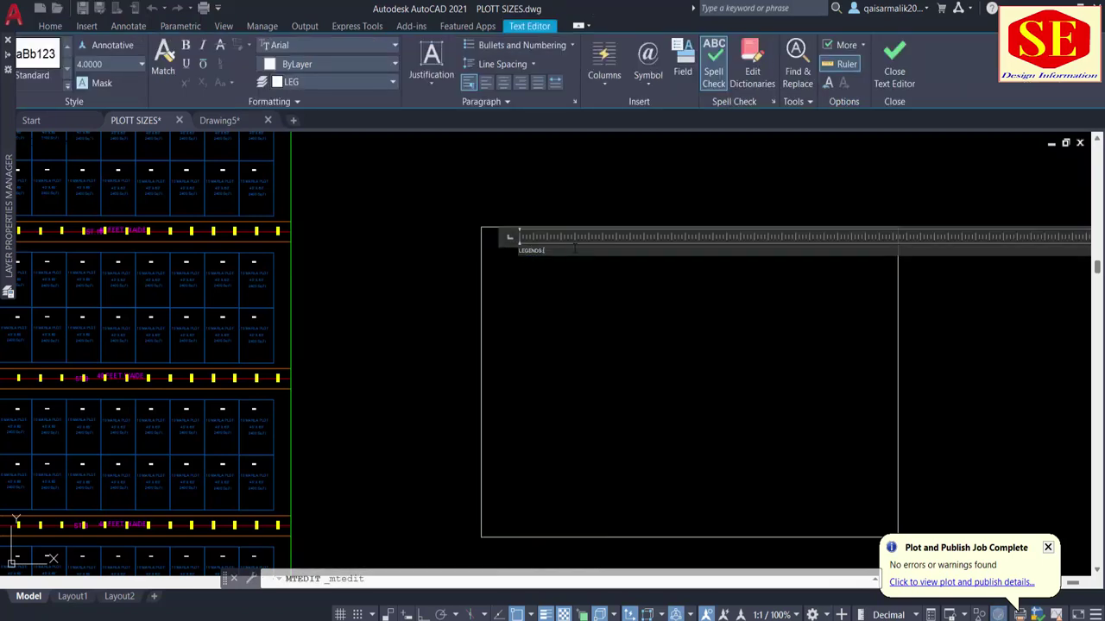
{"action": "key", "text": "ctrl+a"}
{"action": "left_click", "coordinate": [133, 65]}
{"action": "type", "text": "10"}
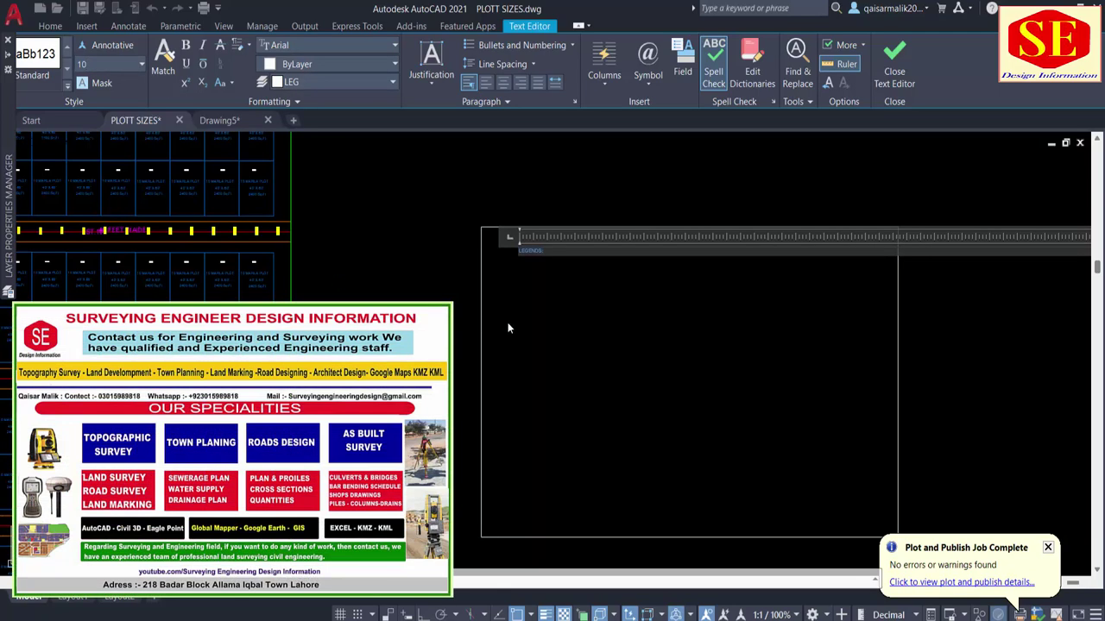
{"action": "key", "text": "Escape"}
{"action": "double_click", "coordinate": [531, 250]}
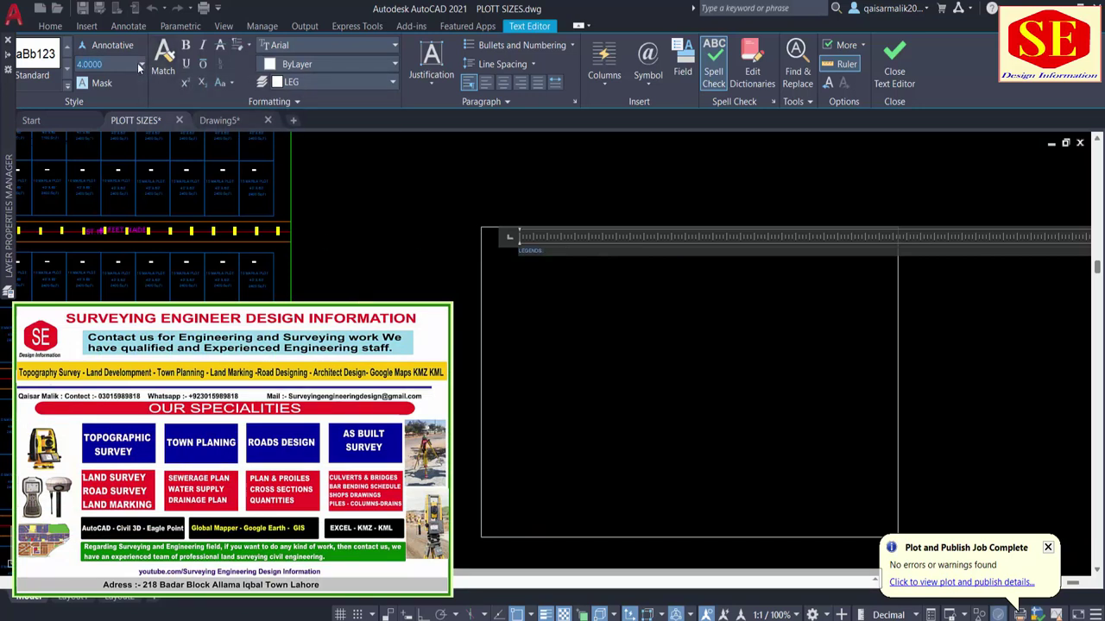
{"action": "left_click", "coordinate": [142, 63]}
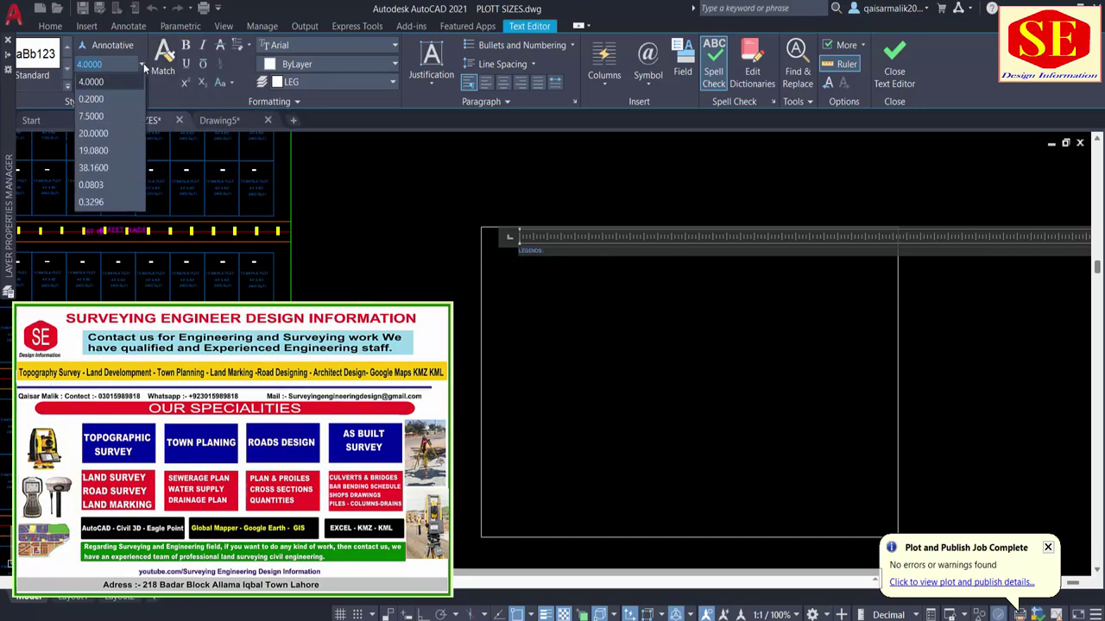
{"action": "left_click", "coordinate": [124, 128]}
{"action": "left_click", "coordinate": [684, 368]}
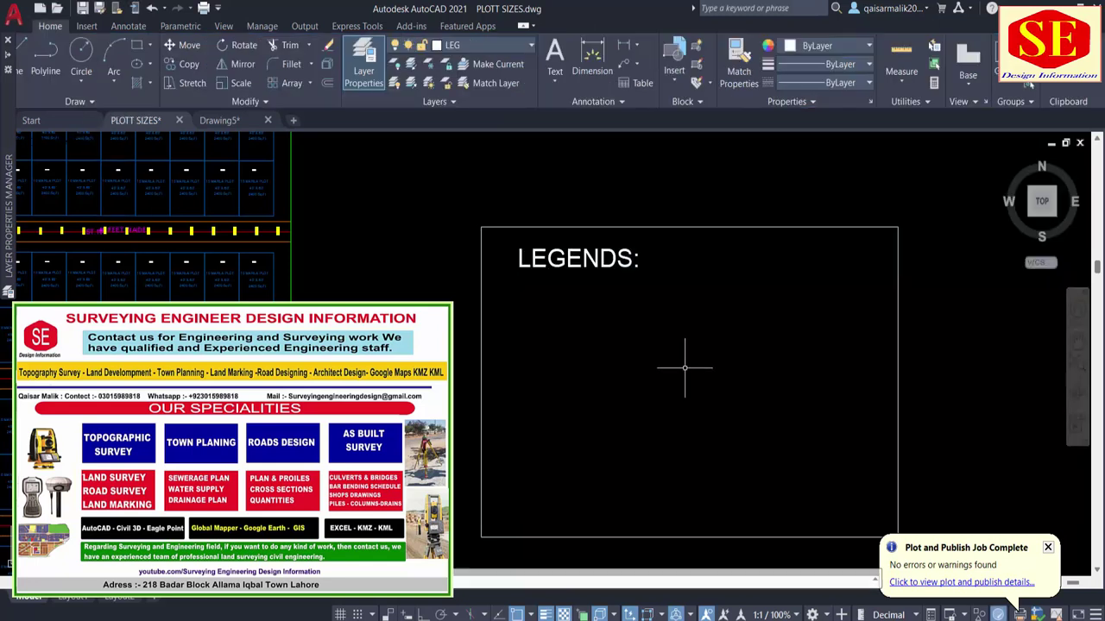
Move the LEGENDS heading to the top centre of the frame.
{"action": "left_click", "coordinate": [632, 257]}
{"action": "type", "text": "m"}
{"action": "key", "text": "Return"}
{"action": "left_click", "coordinate": [644, 355]}
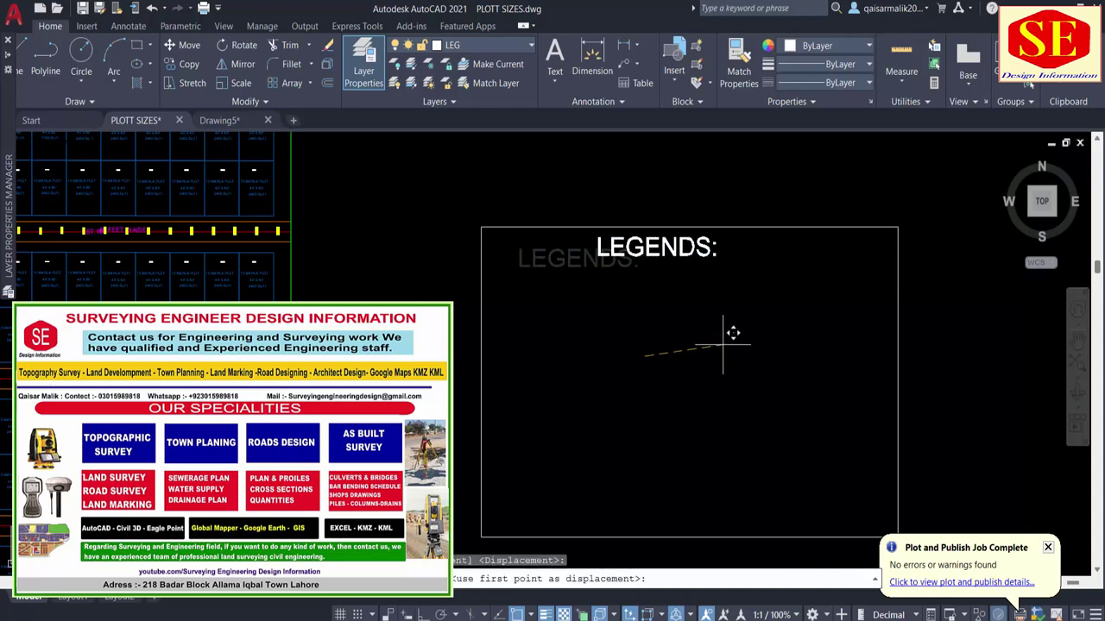
{"action": "left_click", "coordinate": [723, 345]}
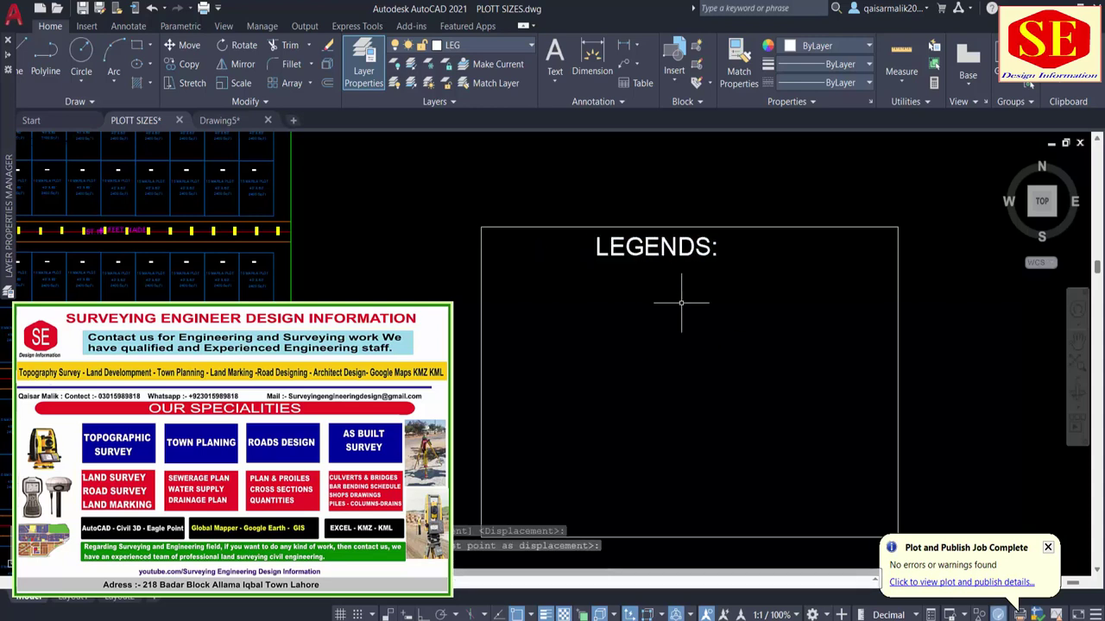
Draw a horizontal underline beneath the LEGENDS heading with Ortho on.
{"action": "type", "text": "l"}
{"action": "key", "text": "Return"}
{"action": "left_click", "coordinate": [584, 267]}
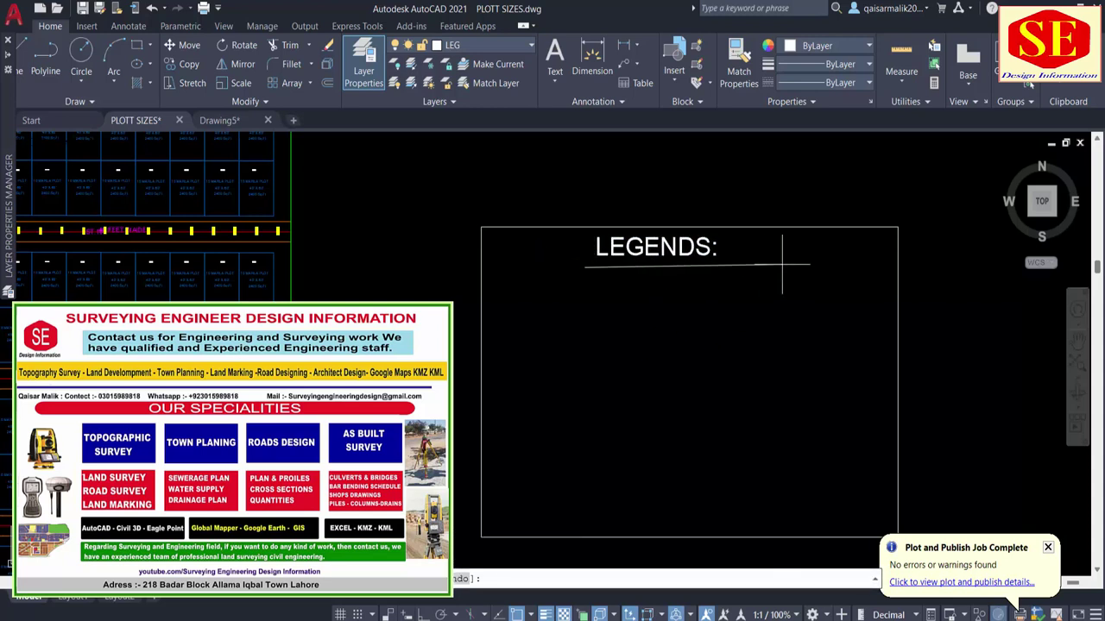
{"action": "key", "text": "F8"}
{"action": "left_click", "coordinate": [730, 267]}
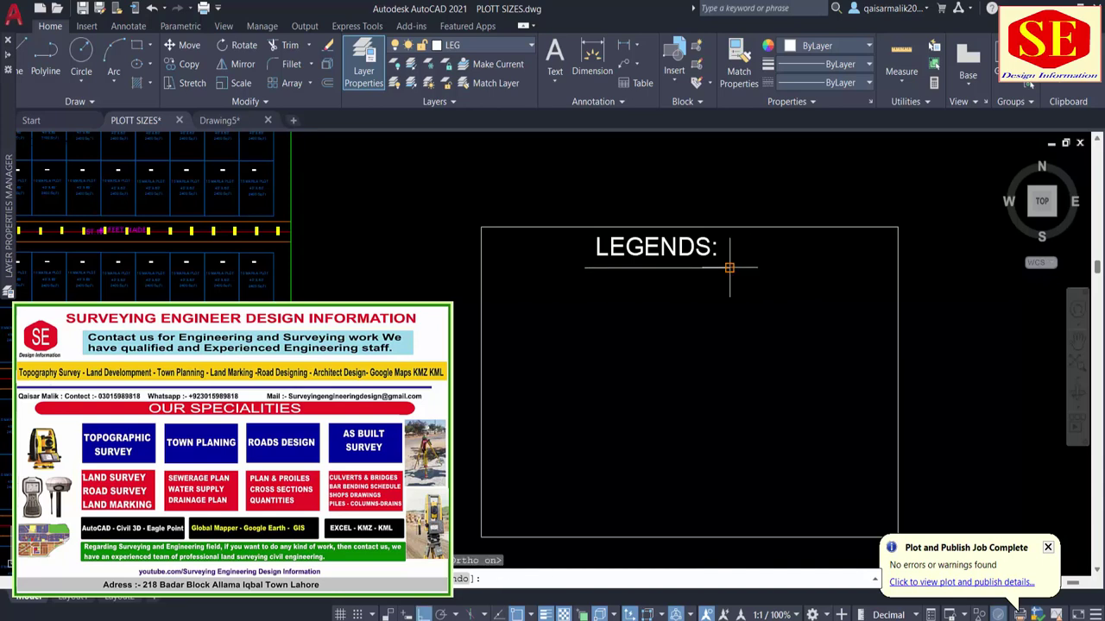
{"action": "key", "text": "Escape"}
{"action": "middle_click_drag", "start_coordinate": [690, 365], "coordinate": [698, 316]}
{"action": "key", "text": "Escape"}
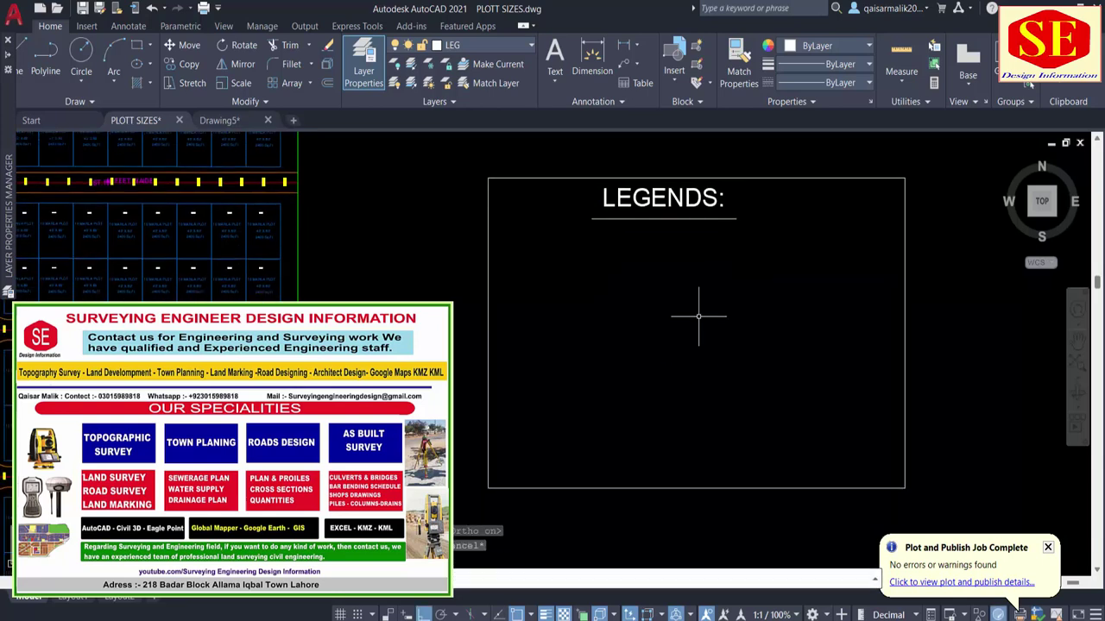
Copy the heading to a spot below and left of it.
{"action": "type", "text": "c"}
{"action": "key", "text": "Return"}
{"action": "key", "text": "Escape"}
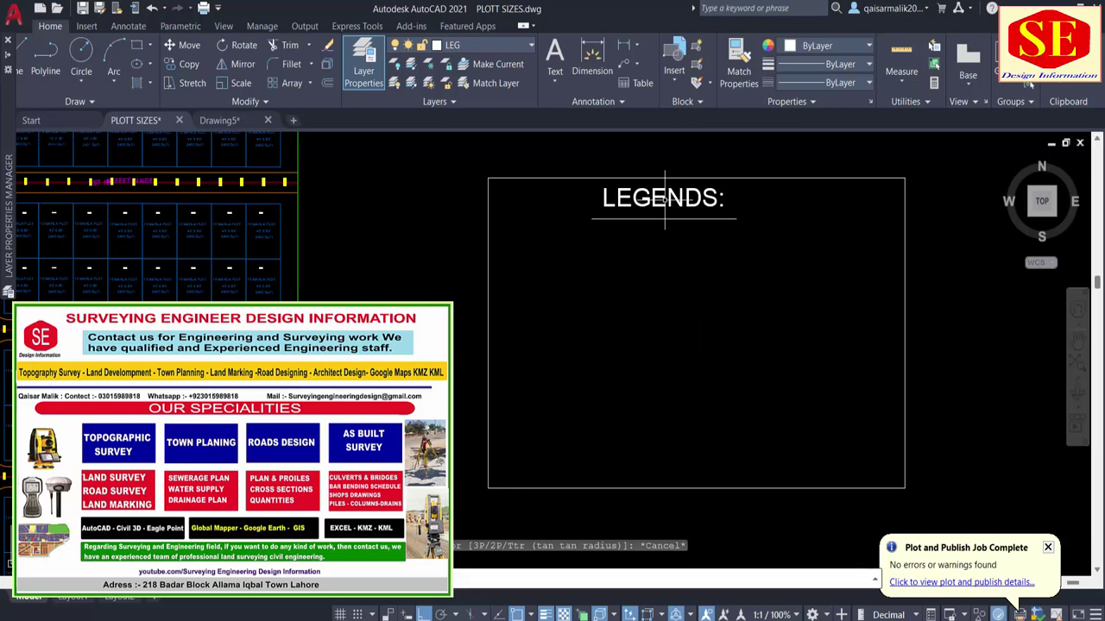
{"action": "key", "text": "Return"}
{"action": "left_click", "coordinate": [696, 248]}
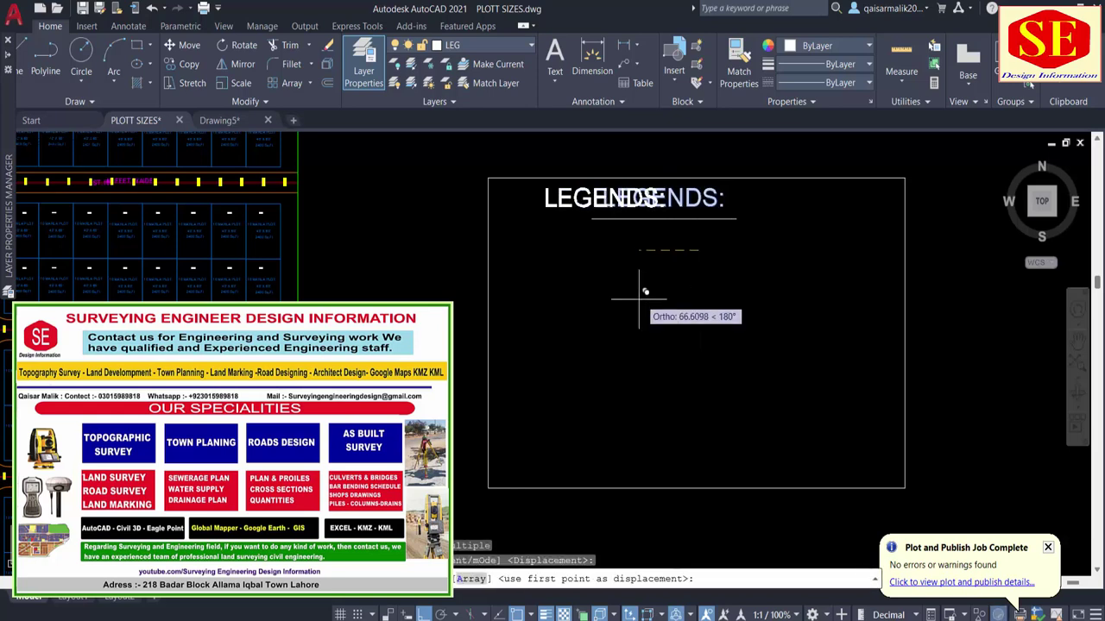
{"action": "key", "text": "F8"}
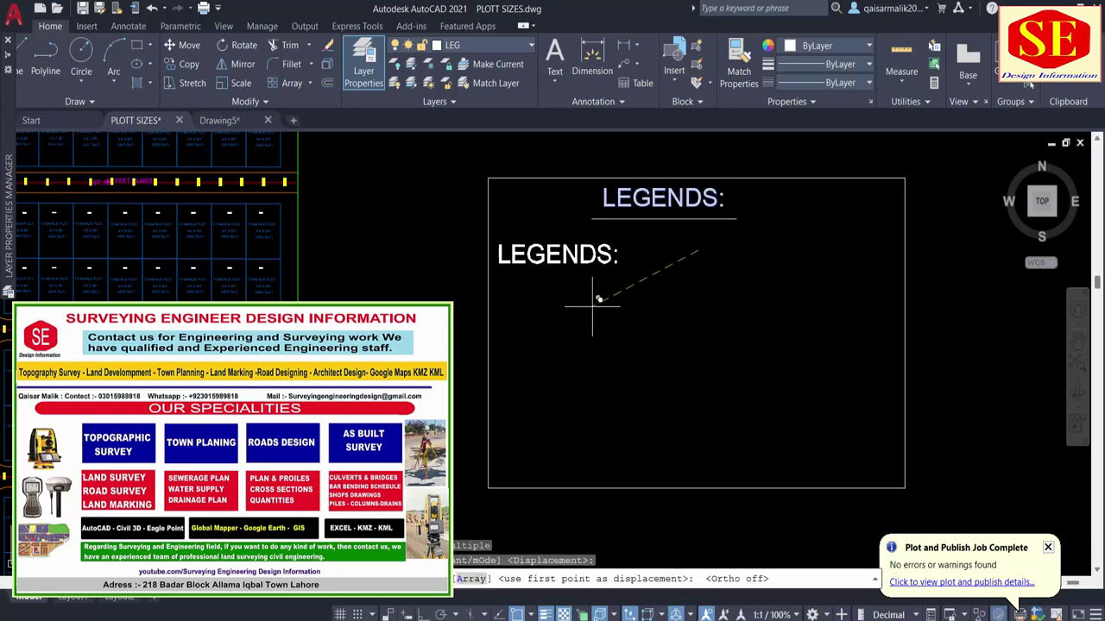
{"action": "left_click", "coordinate": [588, 297]}
{"action": "key", "text": "Escape"}
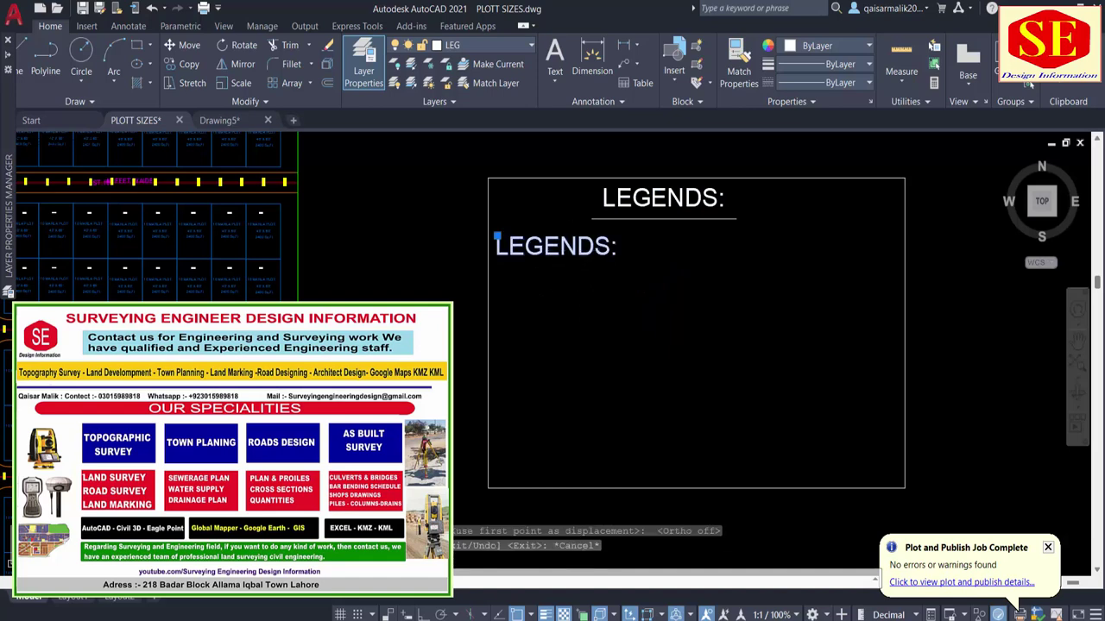
Reduce the copied LEGENDS text to a 7.5 text height.
{"action": "double_click", "coordinate": [505, 245]}
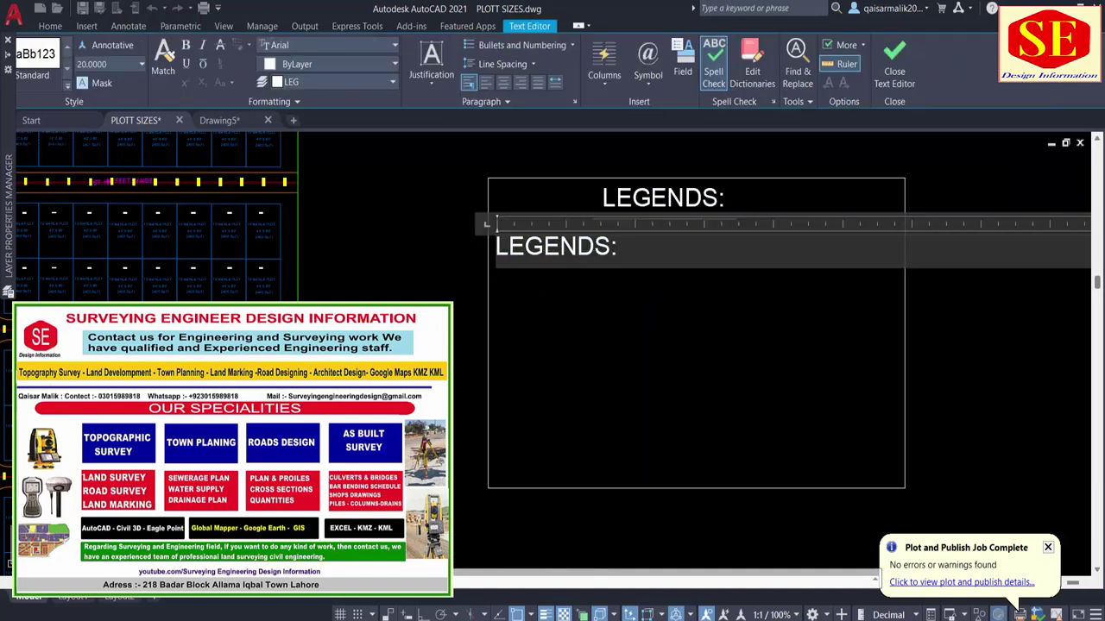
{"action": "left_click", "coordinate": [142, 64]}
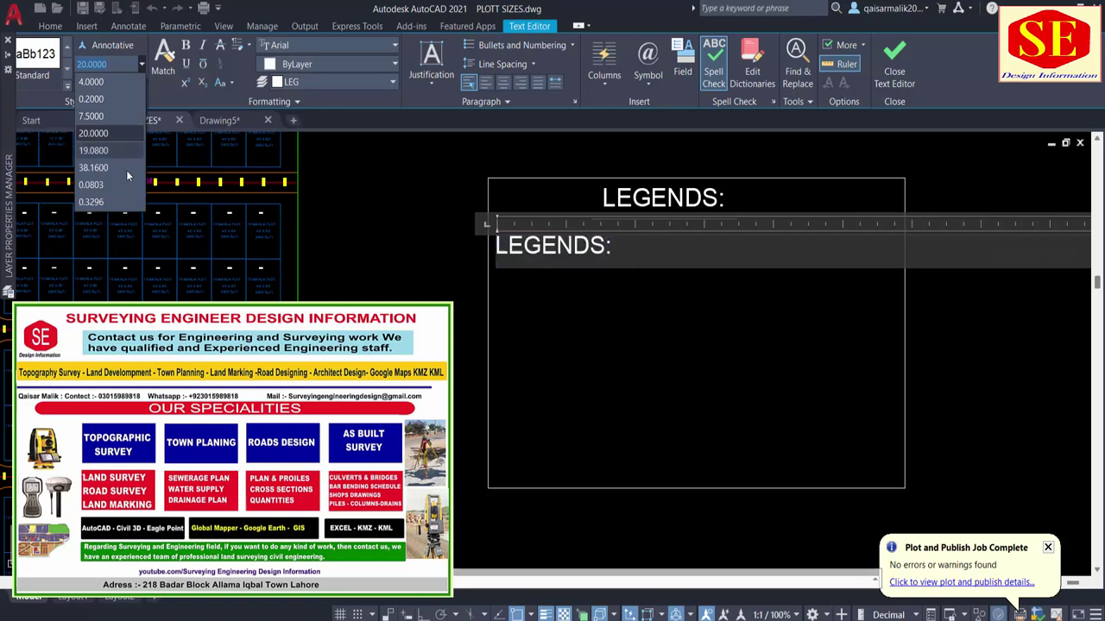
{"action": "left_click", "coordinate": [128, 116]}
{"action": "left_click", "coordinate": [535, 271]}
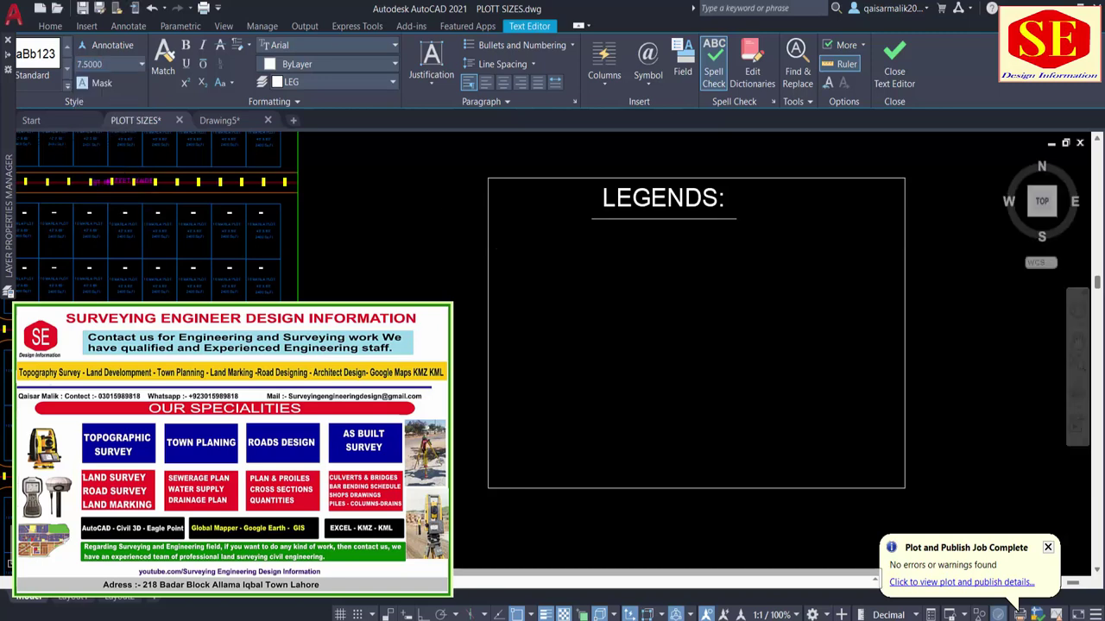
{"action": "scroll", "coordinate": [538, 243], "scroll_direction": "up", "scroll_amount": 1}
Replace the small LEGENDS copy's text with 9" %%c, showing 9" Ø.
{"action": "double_click", "coordinate": [542, 239]}
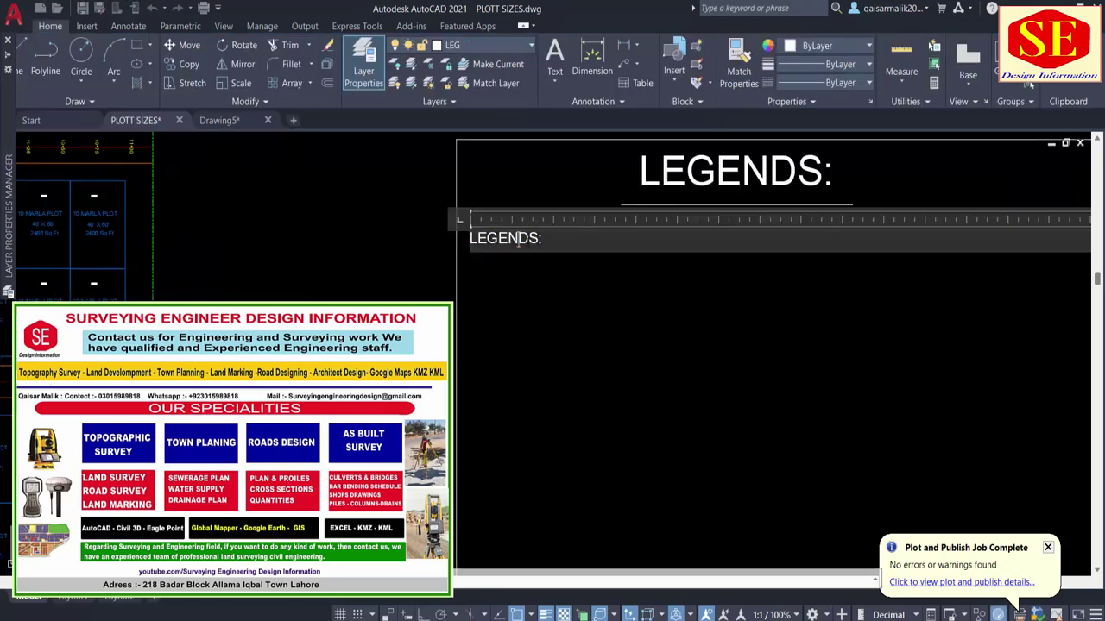
{"action": "key", "text": "ctrl+a"}
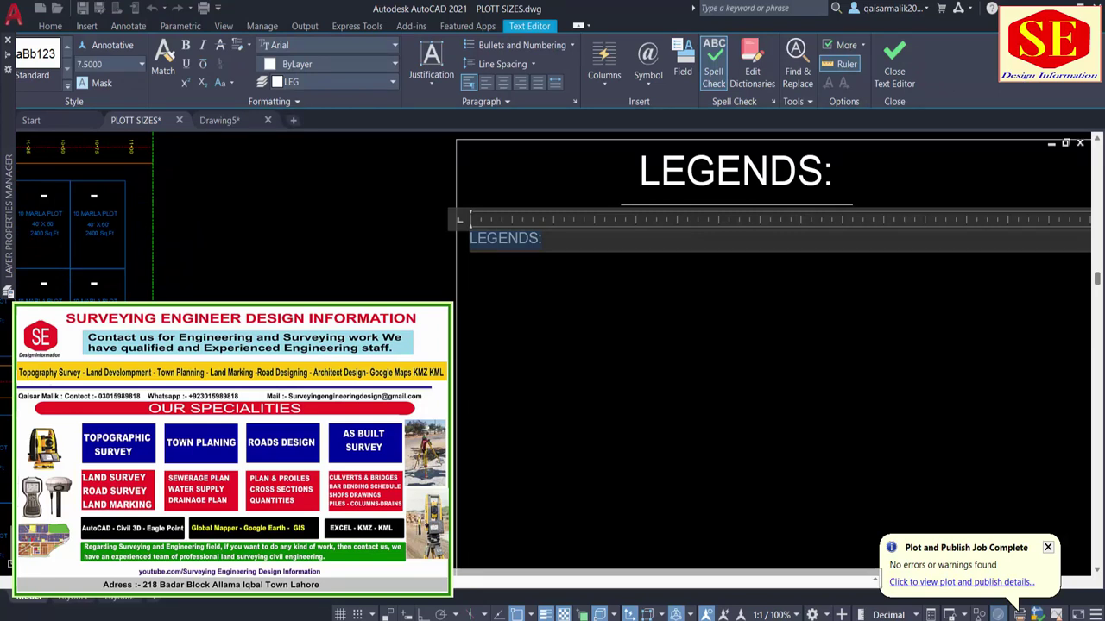
{"action": "type", "text": "9"}
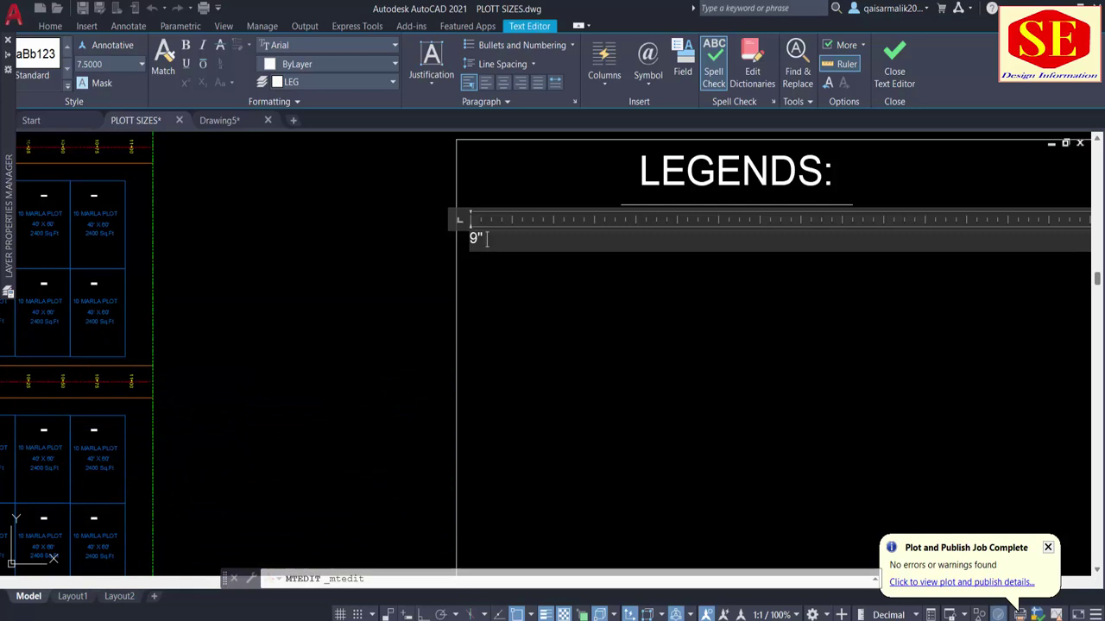
{"action": "type", "text": "%%"}
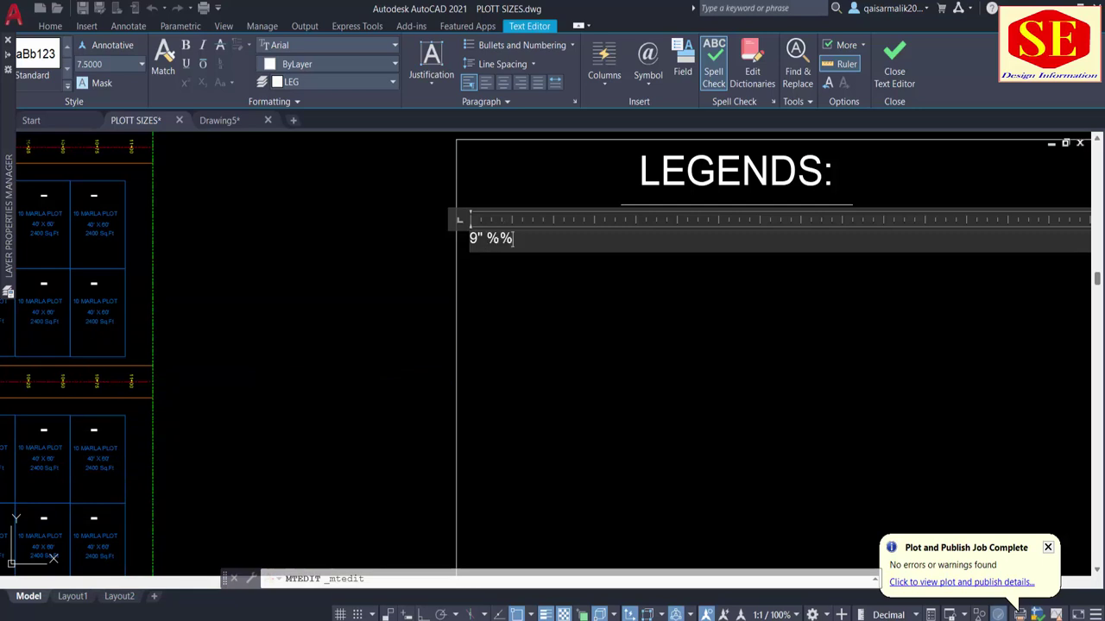
{"action": "key", "text": "Caps_Lock"}
{"action": "type", "text": "c"}
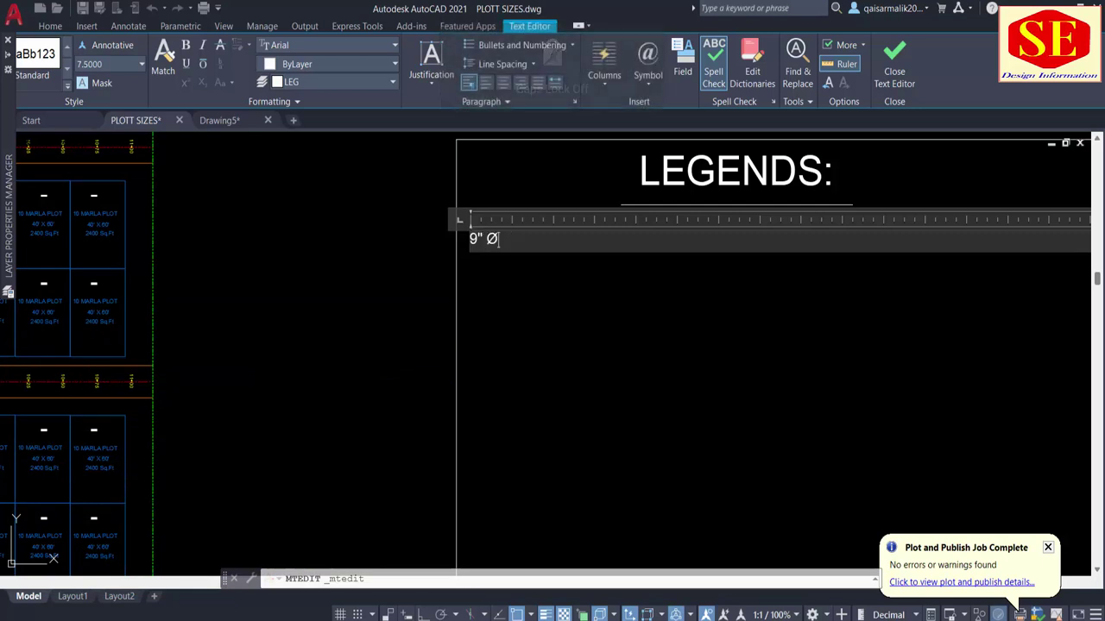
{"action": "left_click", "coordinate": [553, 324]}
{"action": "scroll", "coordinate": [506, 172], "scroll_direction": "up", "scroll_amount": 2}
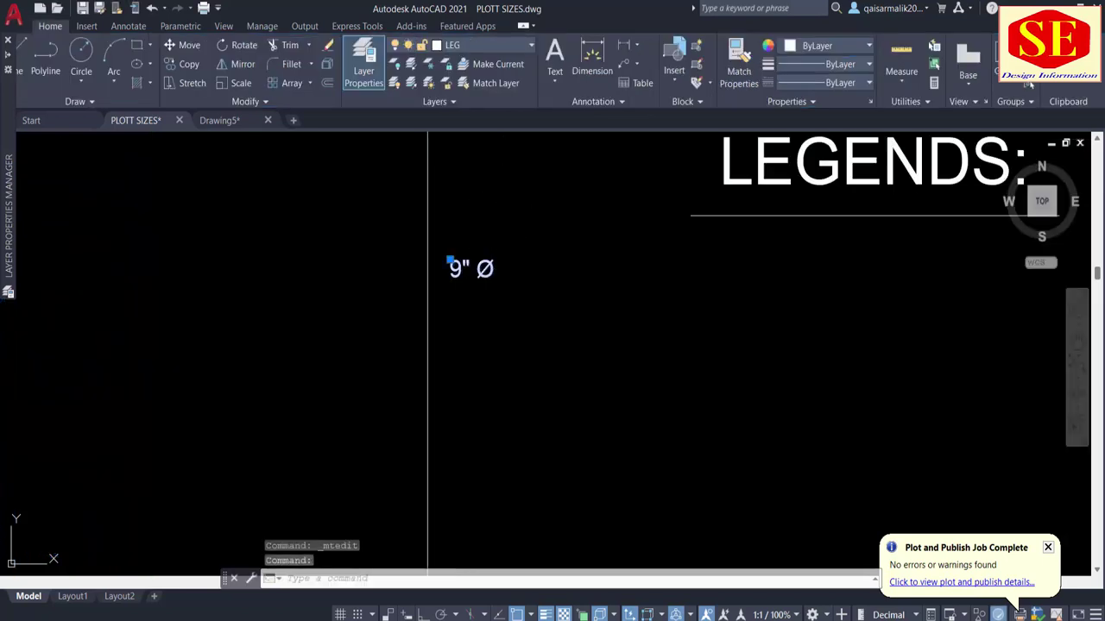
Re-insert the Diameter symbol after 9" and append 'RCC PIPE' in capitals to the first entry.
{"action": "double_click", "coordinate": [504, 269]}
{"action": "key", "text": "BackSpace"}
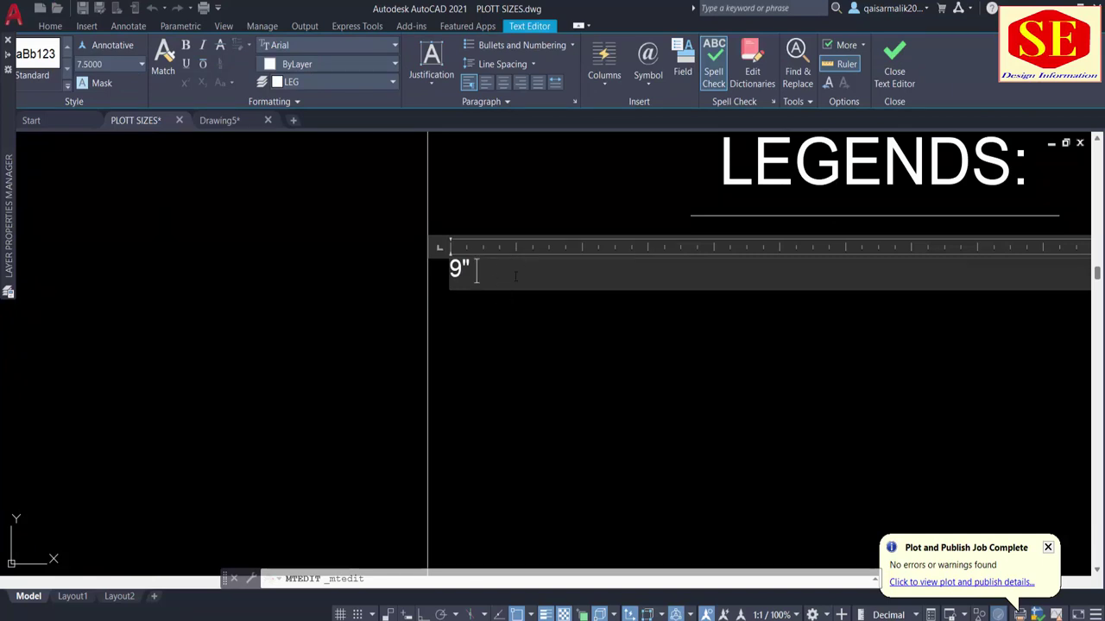
{"action": "left_click", "coordinate": [655, 82]}
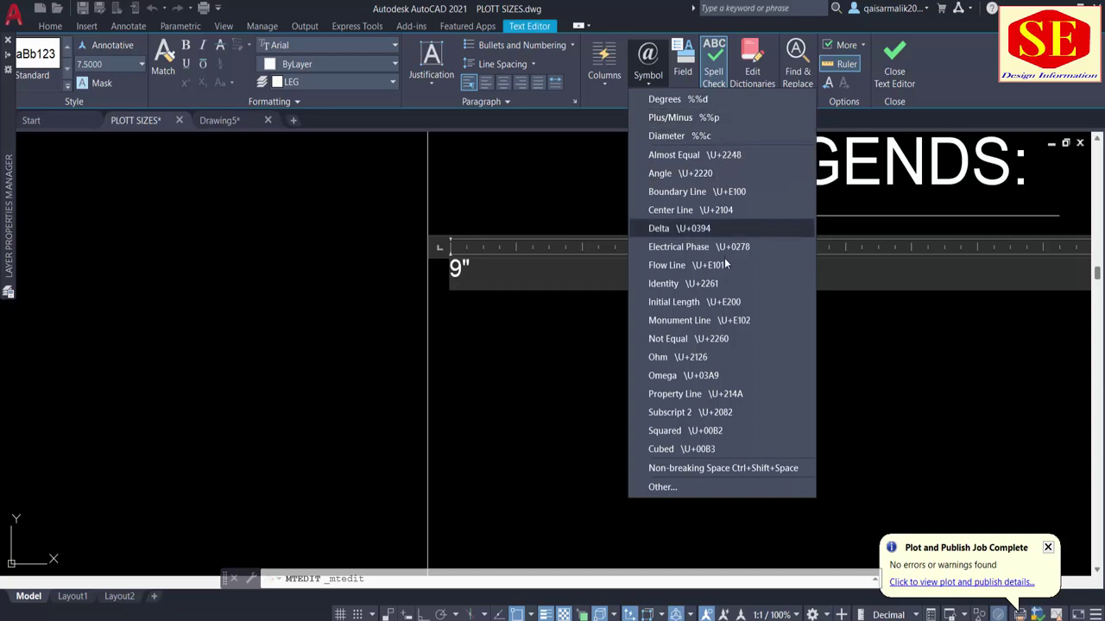
{"action": "left_click", "coordinate": [680, 138]}
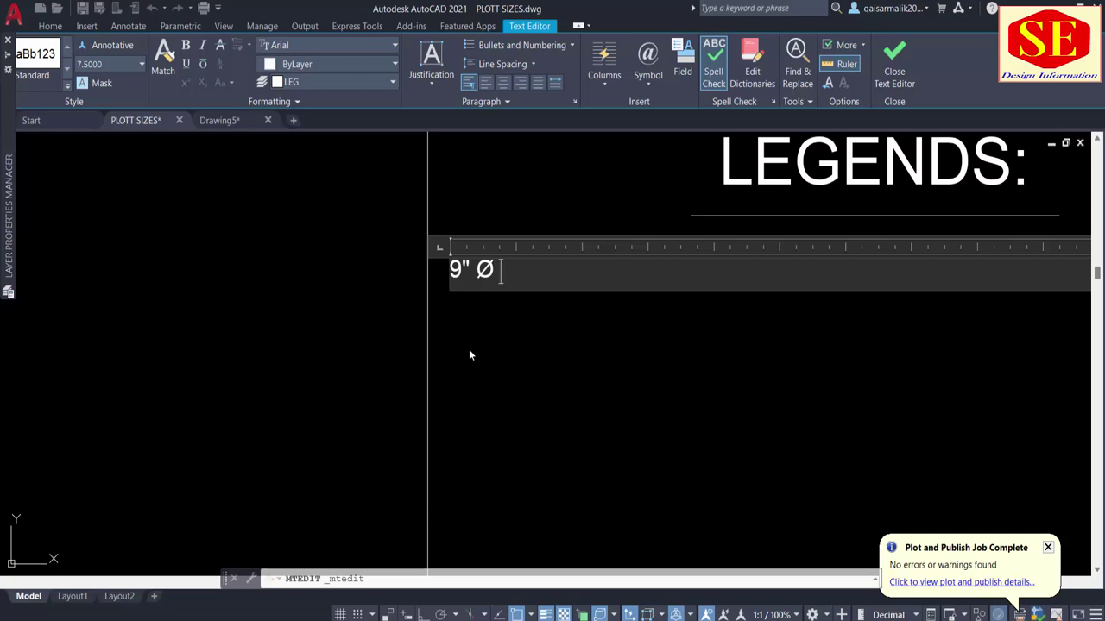
{"action": "type", "text": "rc"}
{"action": "key", "text": "BackSpace"}
{"action": "key", "text": "BackSpace"}
{"action": "key", "text": "Caps_Lock"}
{"action": "type", "text": "R"}
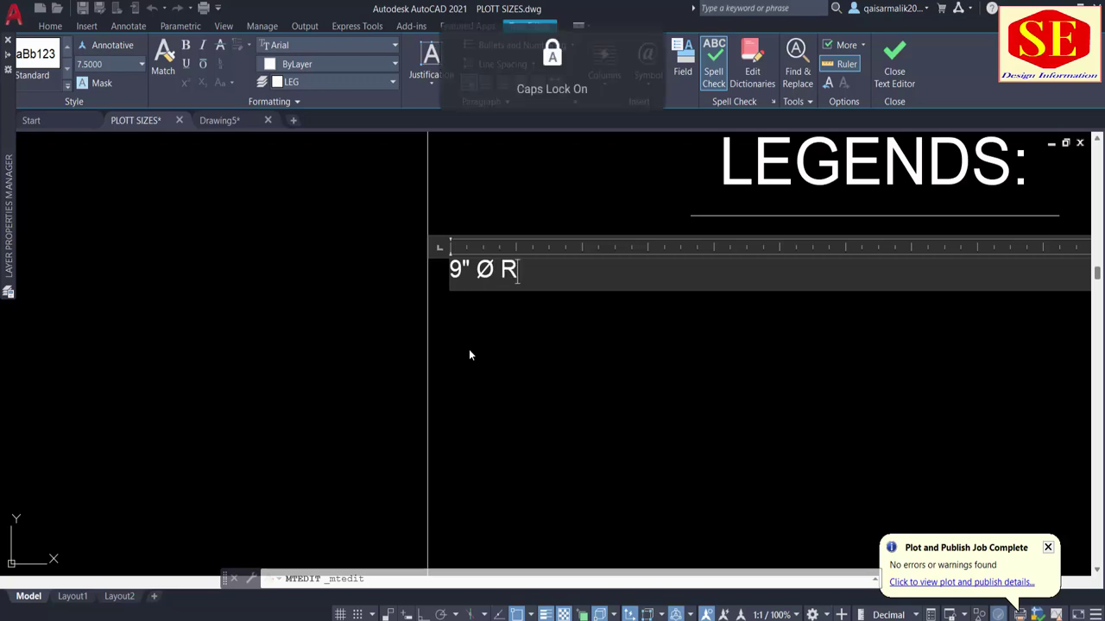
{"action": "type", "text": "CC"}
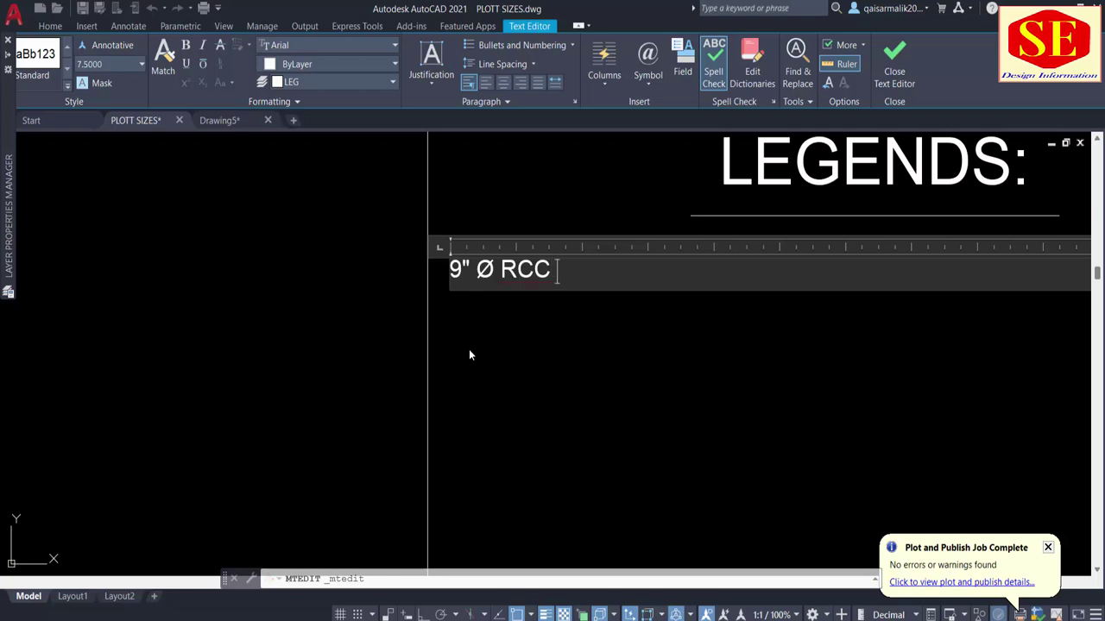
{"action": "type", "text": " PIPE"}
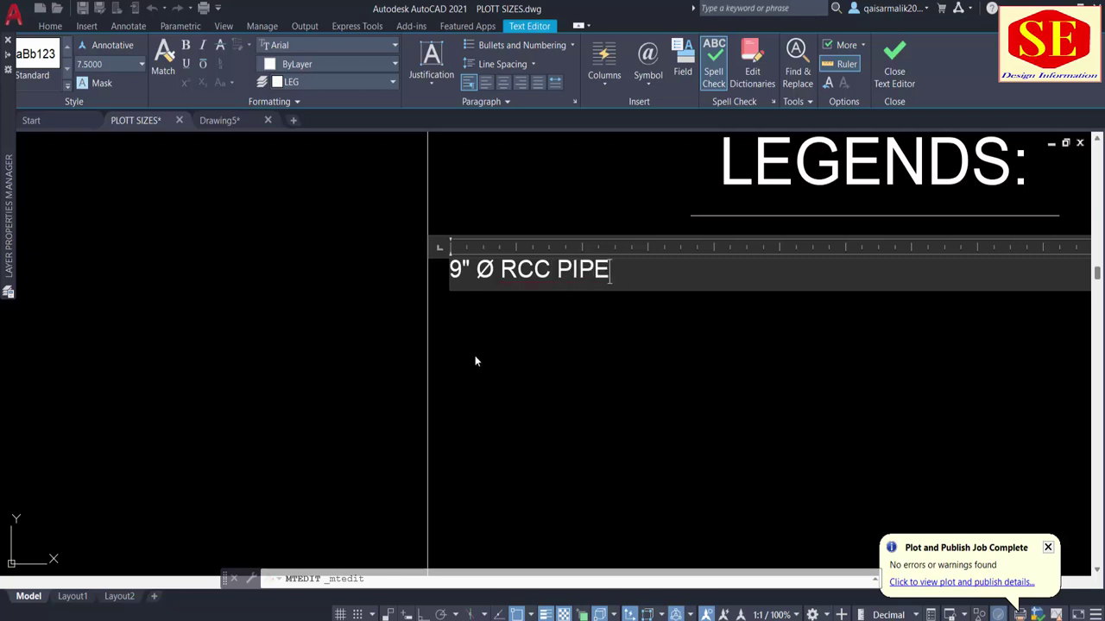
{"action": "key", "text": "Escape"}
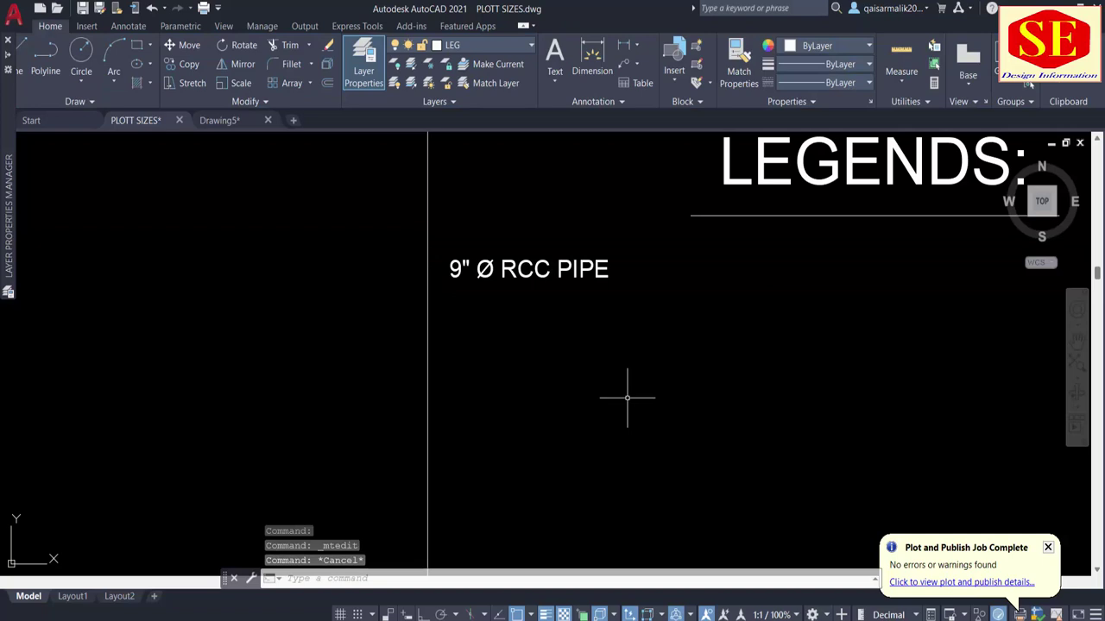
Copy the 9" Ø RCC PIPE entry straight down below itself with Ortho on.
{"action": "type", "text": "co"}
{"action": "key", "text": "Return"}
{"action": "left_click", "coordinate": [553, 270]}
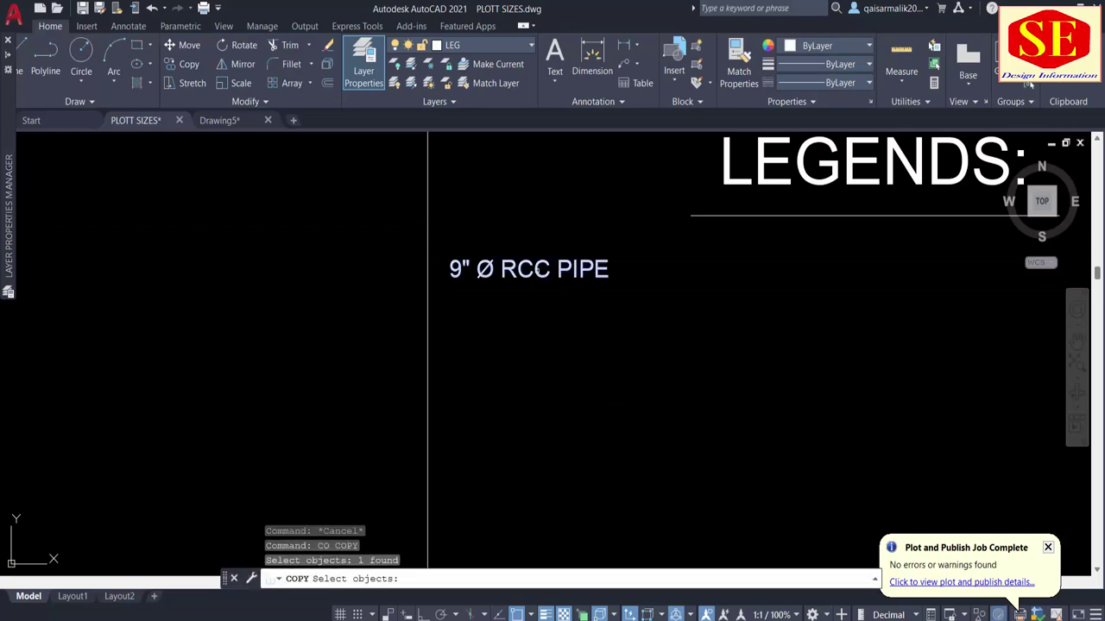
{"action": "key", "text": "Return"}
{"action": "left_click", "coordinate": [527, 223]}
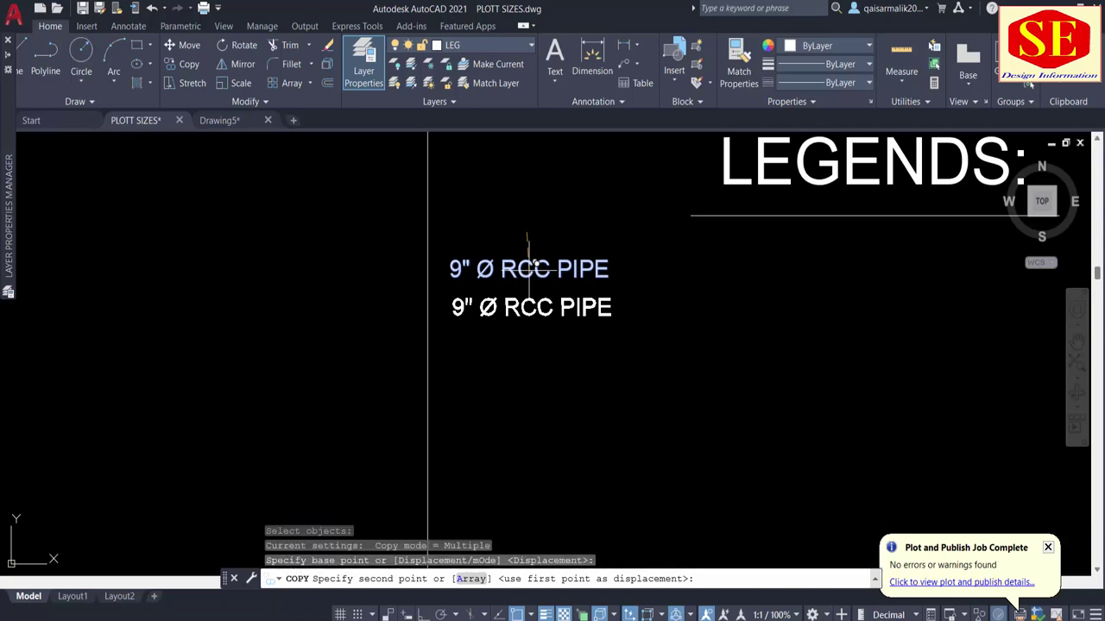
{"action": "type", "text": "2"}
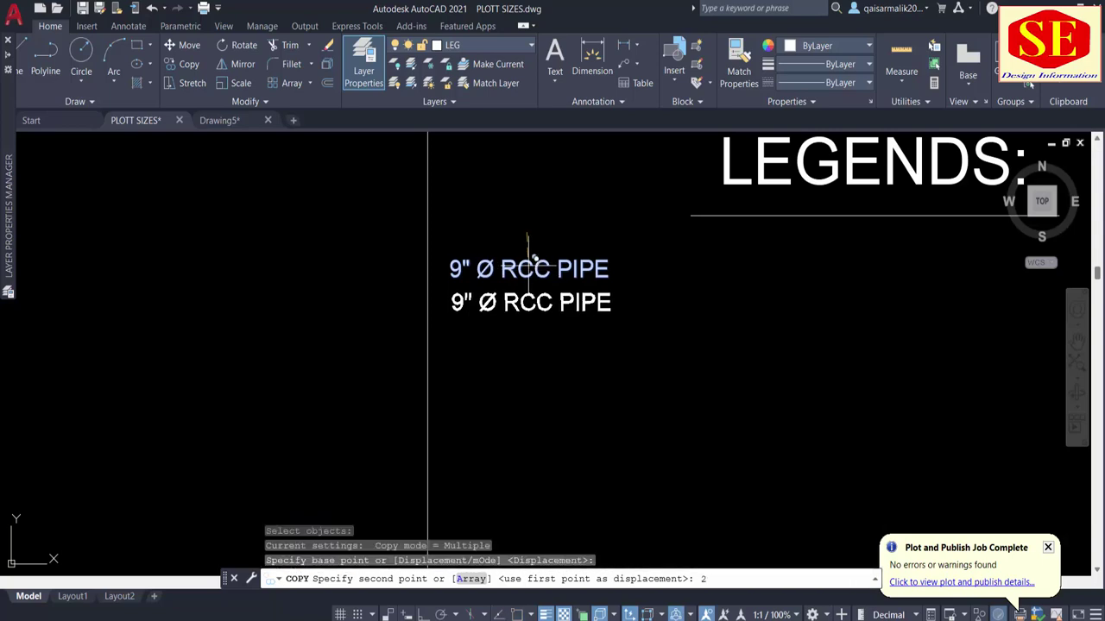
{"action": "key", "text": "Escape"}
{"action": "key", "text": "Return"}
{"action": "left_click", "coordinate": [522, 268]}
{"action": "key", "text": "Return"}
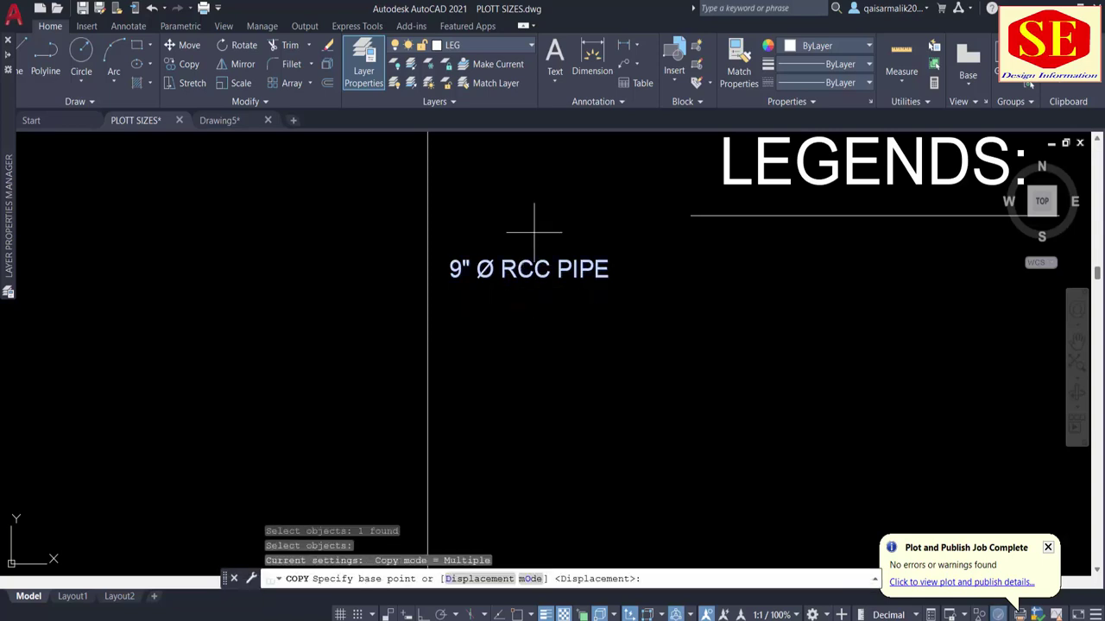
{"action": "left_click", "coordinate": [533, 232]}
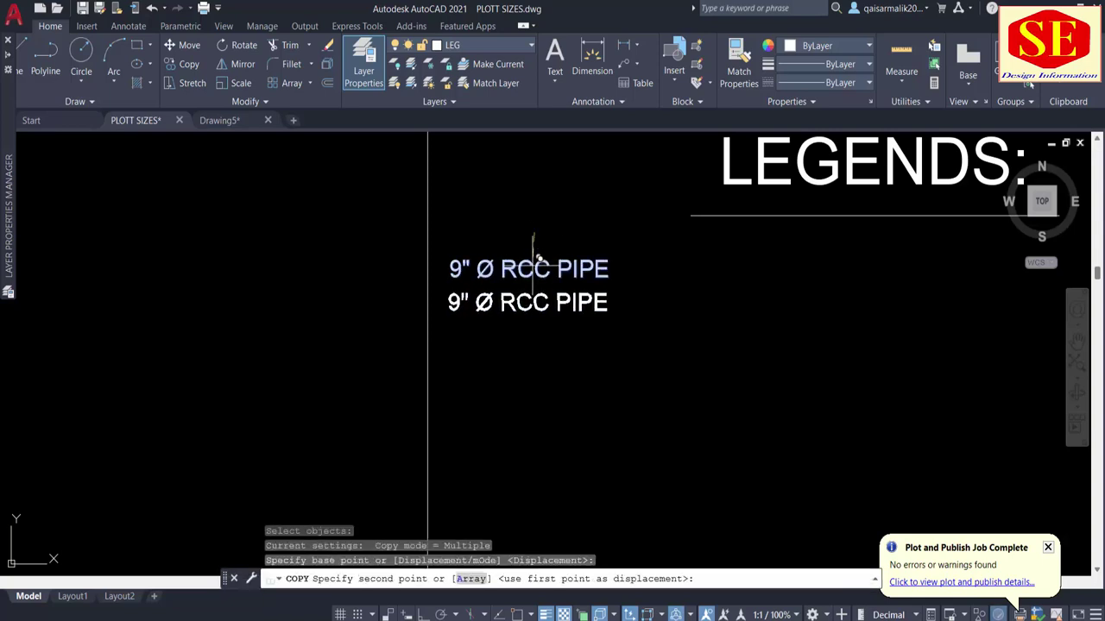
{"action": "key", "text": "F8"}
{"action": "left_click", "coordinate": [533, 264]}
{"action": "key", "text": "Escape"}
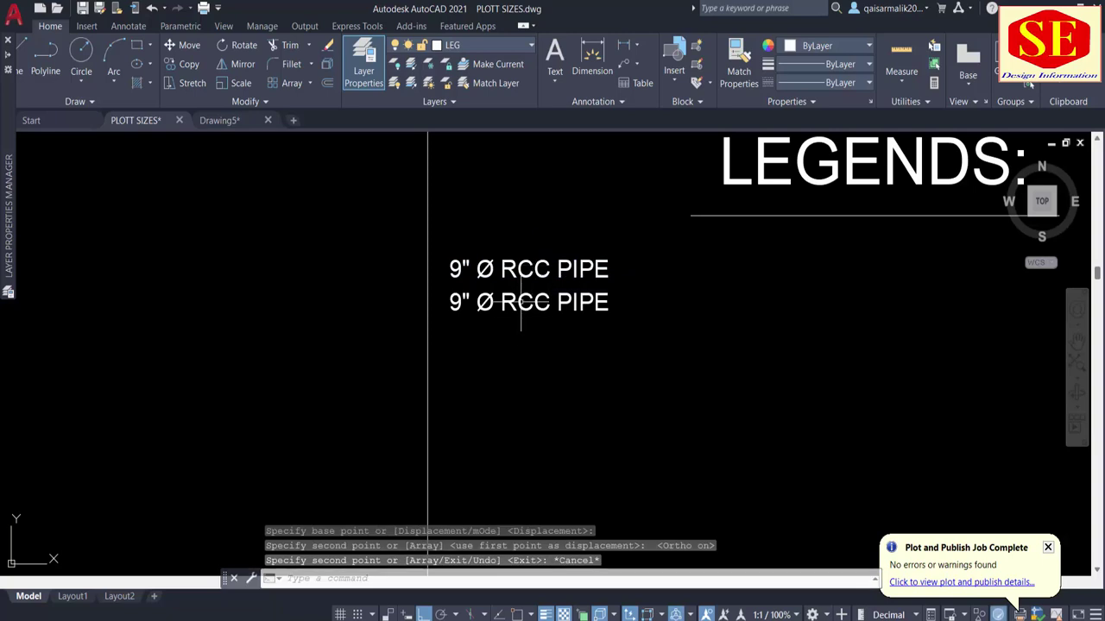
Change the copied entry's size to 12".
{"action": "double_click", "coordinate": [466, 302]}
{"action": "key", "text": "BackSpace"}
{"action": "key", "text": "Delete"}
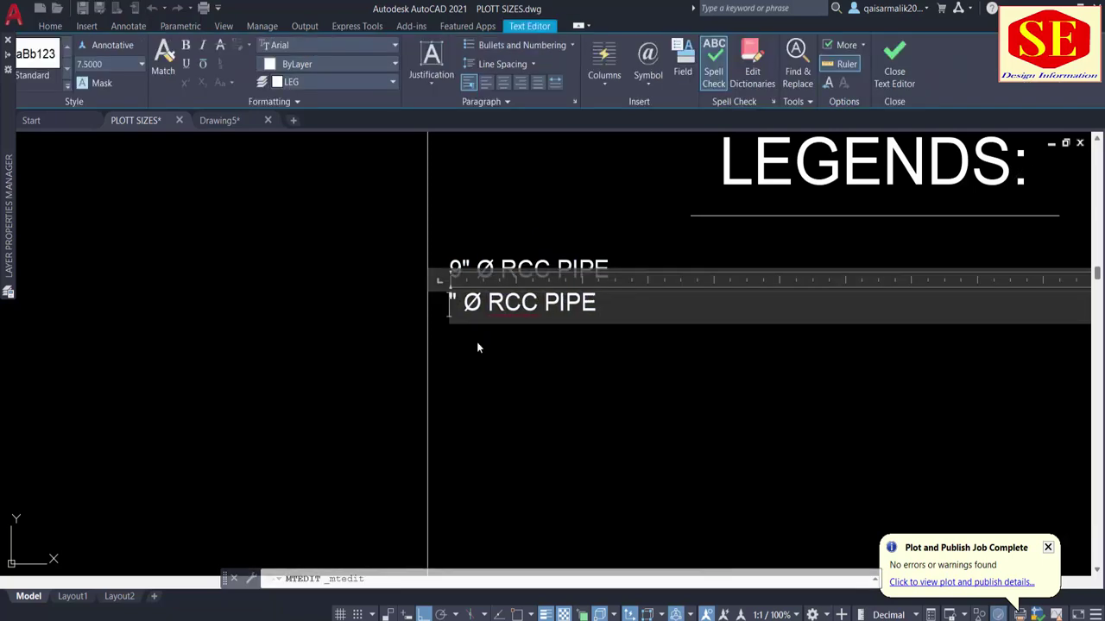
{"action": "type", "text": "12\""}
{"action": "left_click", "coordinate": [476, 342]}
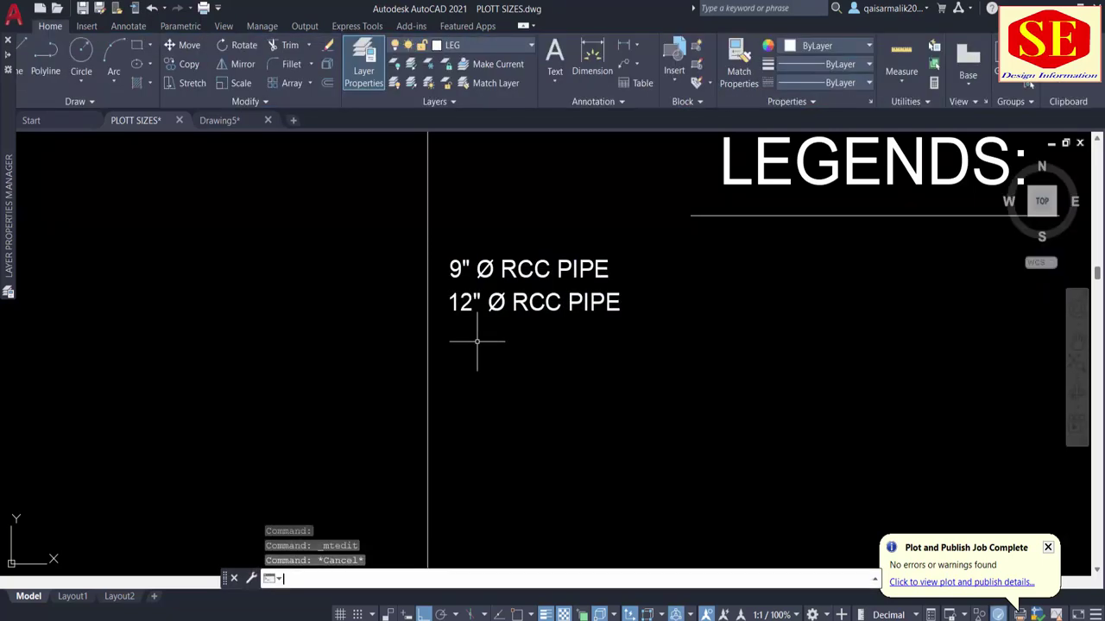
Copy the 12" entry below and edit it to read 15" Ø RCC PIPE.
{"action": "type", "text": "co"}
{"action": "key", "text": "Return"}
{"action": "left_click", "coordinate": [512, 307]}
{"action": "key", "text": "Return"}
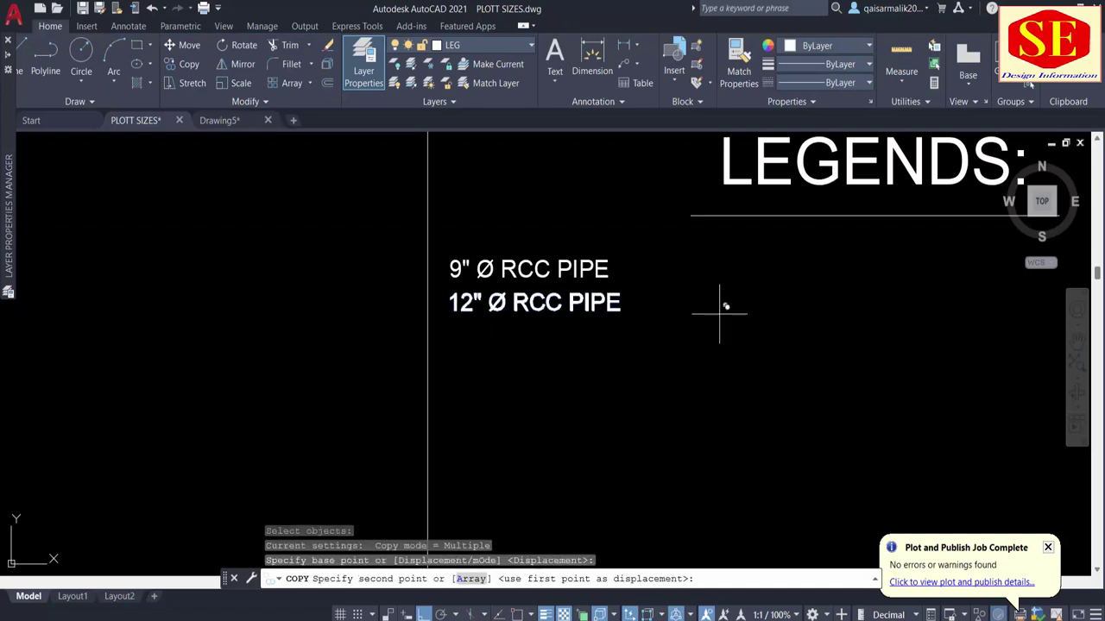
{"action": "left_click", "coordinate": [720, 308]}
{"action": "left_click", "coordinate": [721, 347]}
{"action": "key", "text": "Return"}
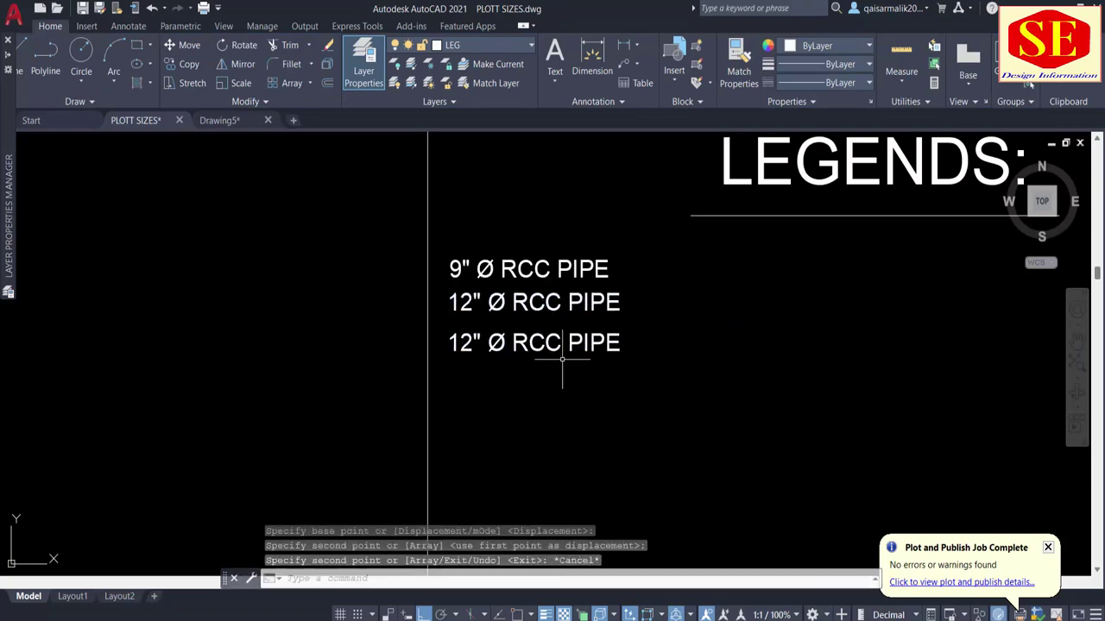
{"action": "double_click", "coordinate": [487, 344]}
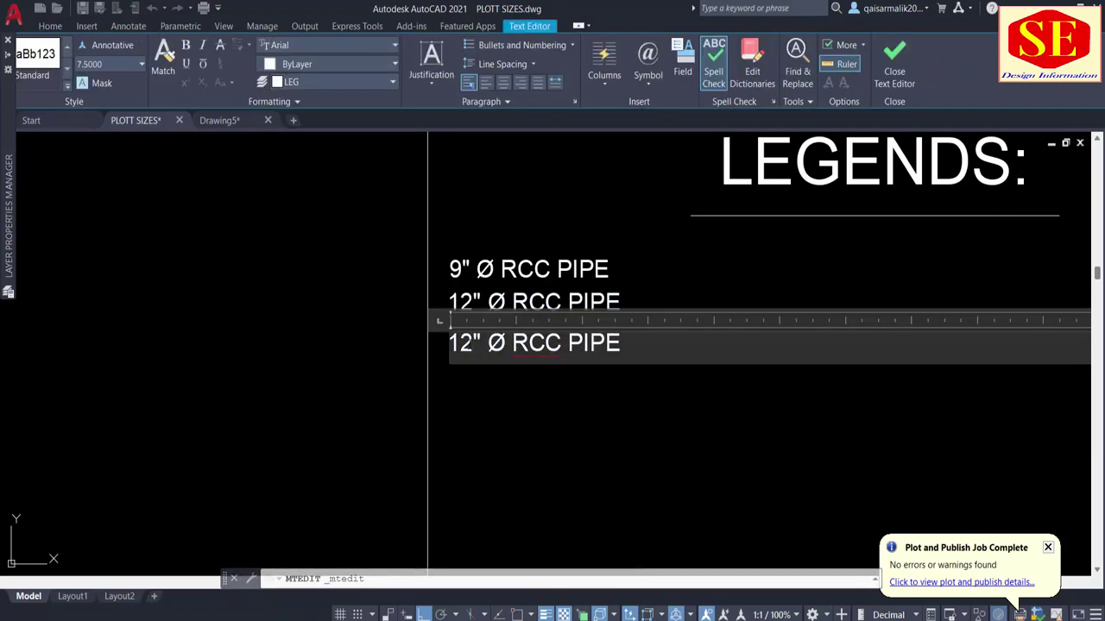
{"action": "key", "text": "BackSpace"}
{"action": "type", "text": "5"}
{"action": "key", "text": "Escape"}
Copy the 15" entry below and change its size to 18".
{"action": "type", "text": "co"}
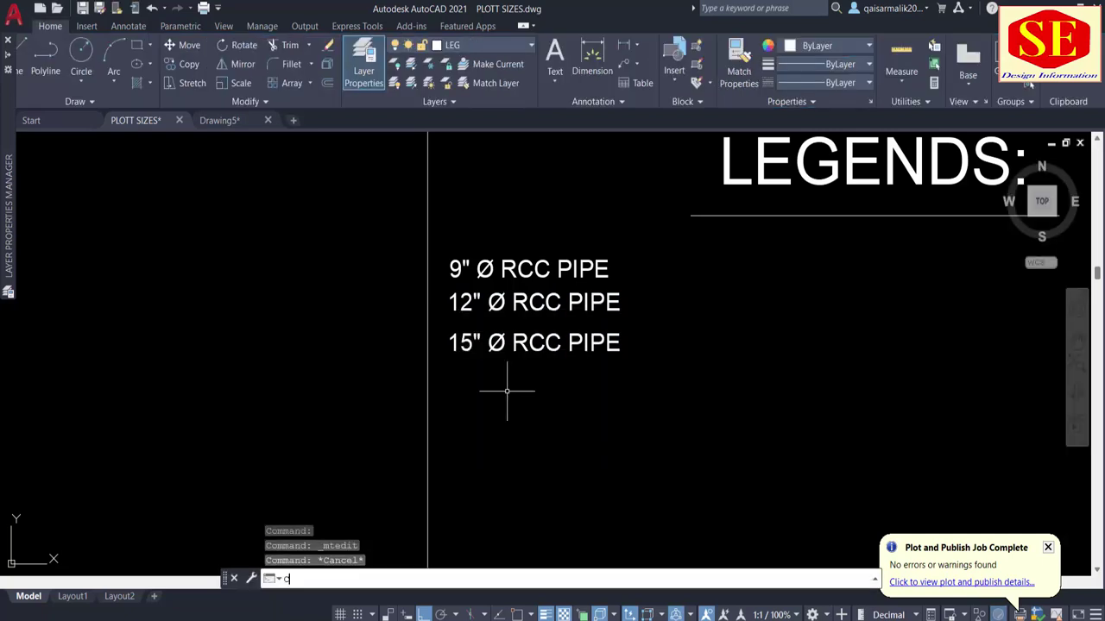
{"action": "key", "text": "Return"}
{"action": "left_click", "coordinate": [501, 344]}
{"action": "key", "text": "Return"}
{"action": "left_click", "coordinate": [649, 347]}
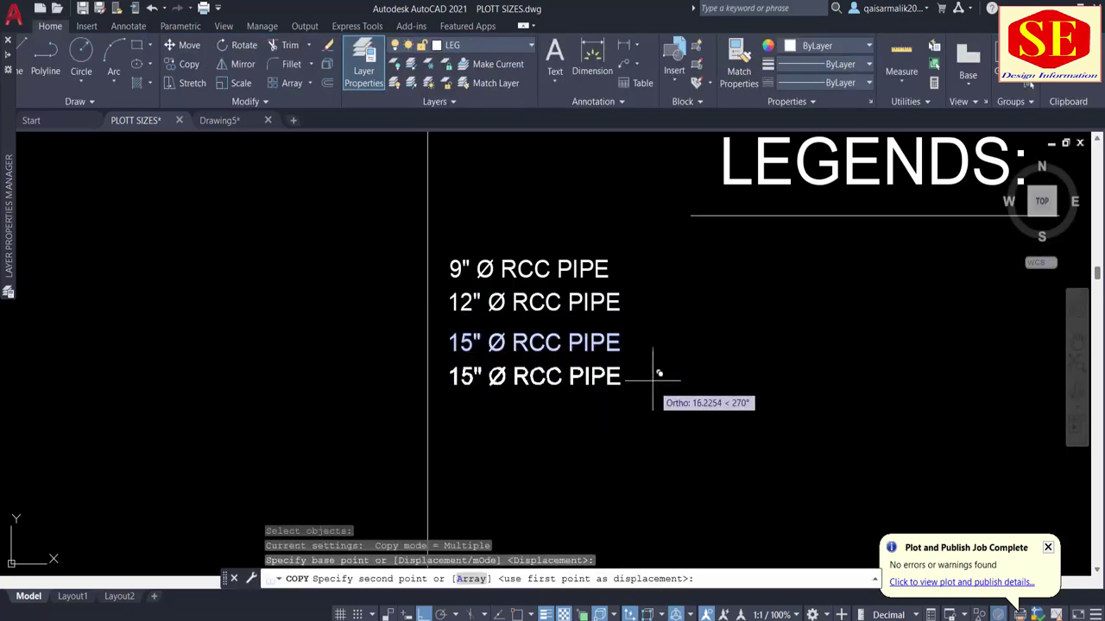
{"action": "left_click", "coordinate": [647, 389]}
{"action": "key", "text": "Escape"}
{"action": "double_click", "coordinate": [449, 381]}
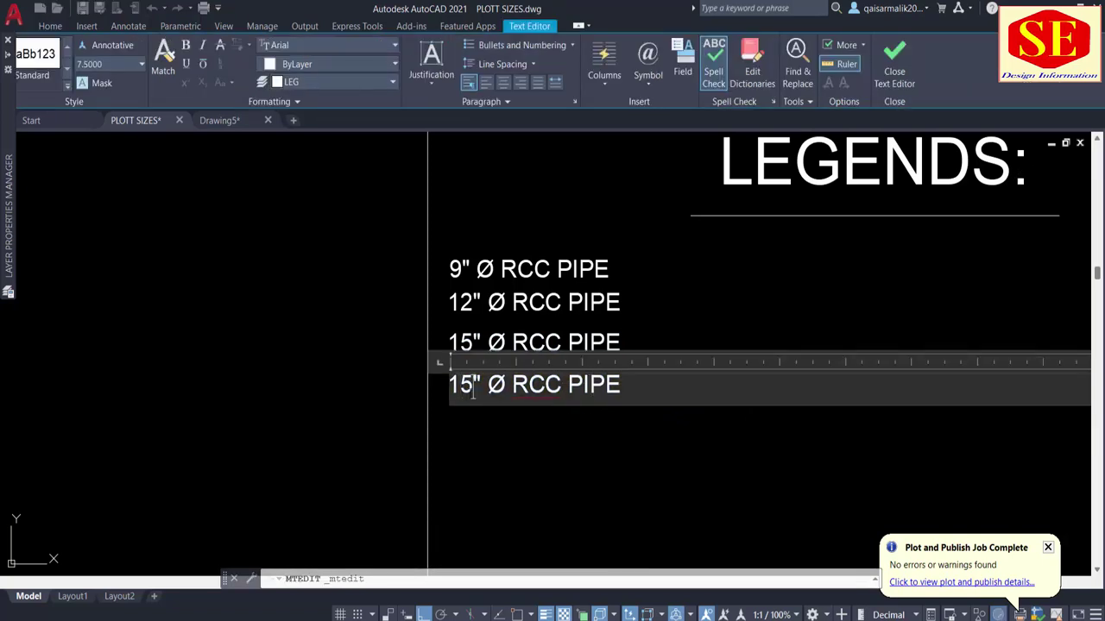
{"action": "key", "text": "Delete"}
{"action": "key", "text": "Delete"}
{"action": "type", "text": "18"}
{"action": "left_click", "coordinate": [501, 423]}
Copy the 18" entry below and change its size to 24".
{"action": "type", "text": "o"}
{"action": "key", "text": "Return"}
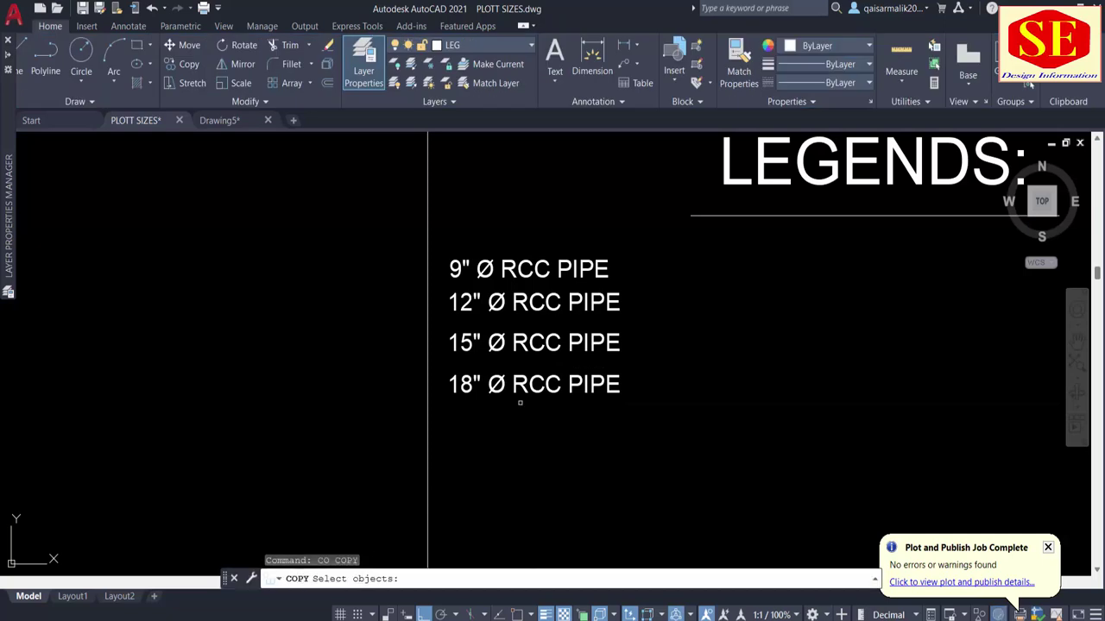
{"action": "left_click", "coordinate": [500, 395]}
{"action": "key", "text": "Return"}
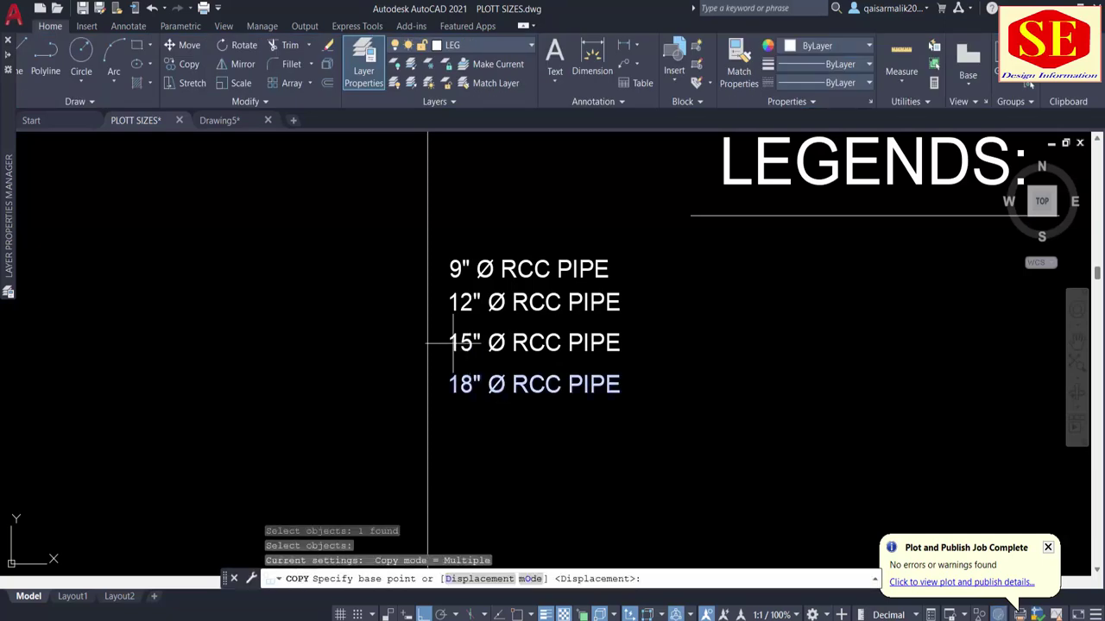
{"action": "left_click", "coordinate": [456, 351]}
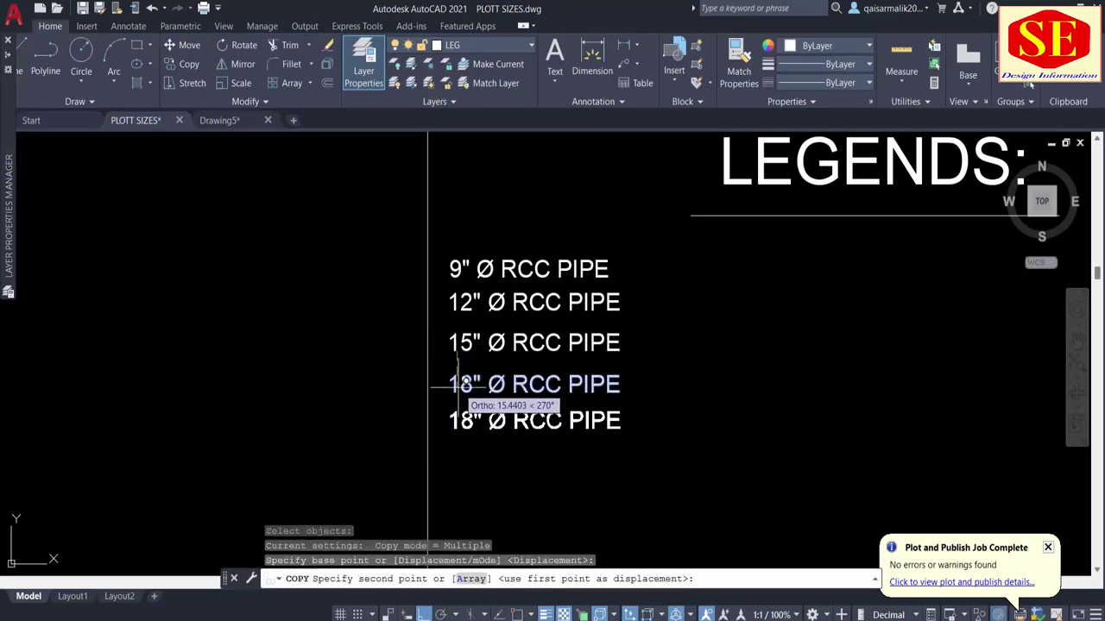
{"action": "left_click", "coordinate": [456, 388]}
{"action": "key", "text": "Escape"}
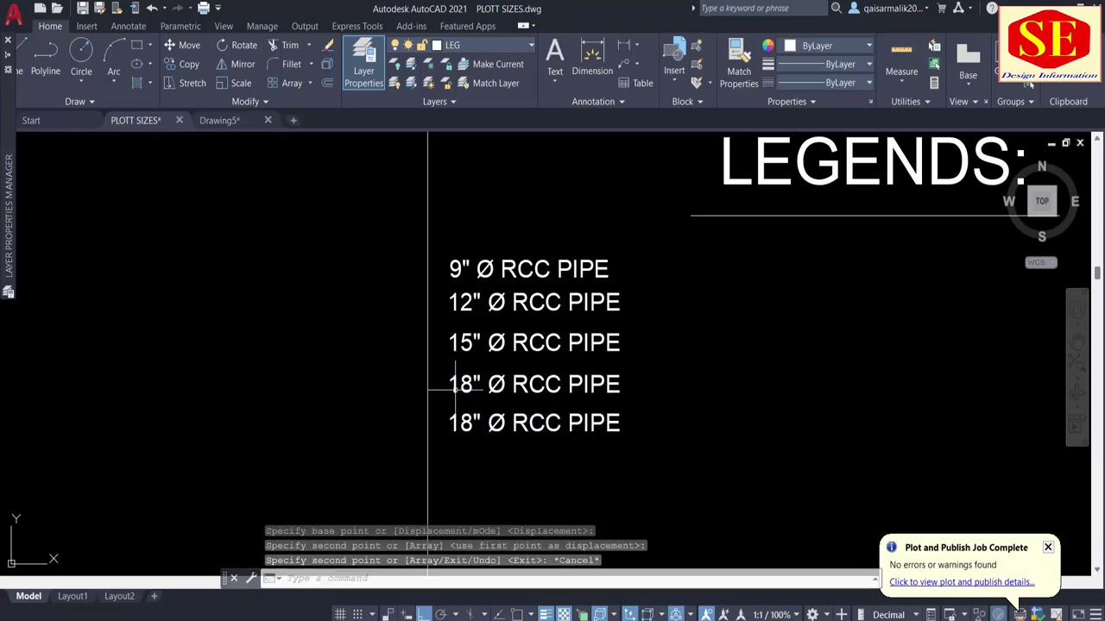
{"action": "key", "text": "Escape"}
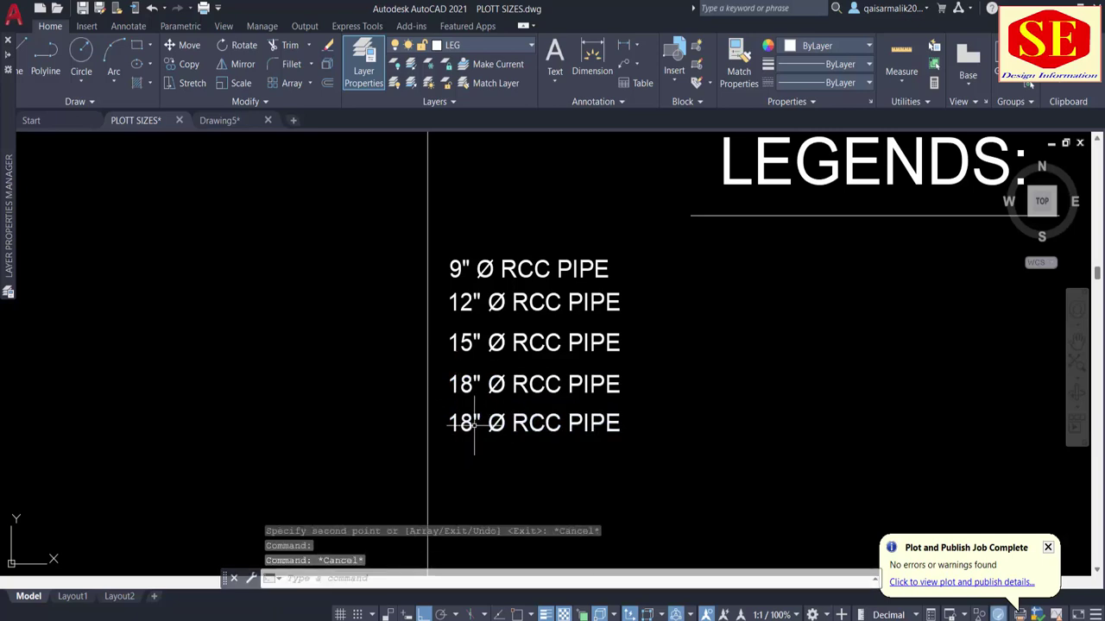
{"action": "double_click", "coordinate": [480, 423]}
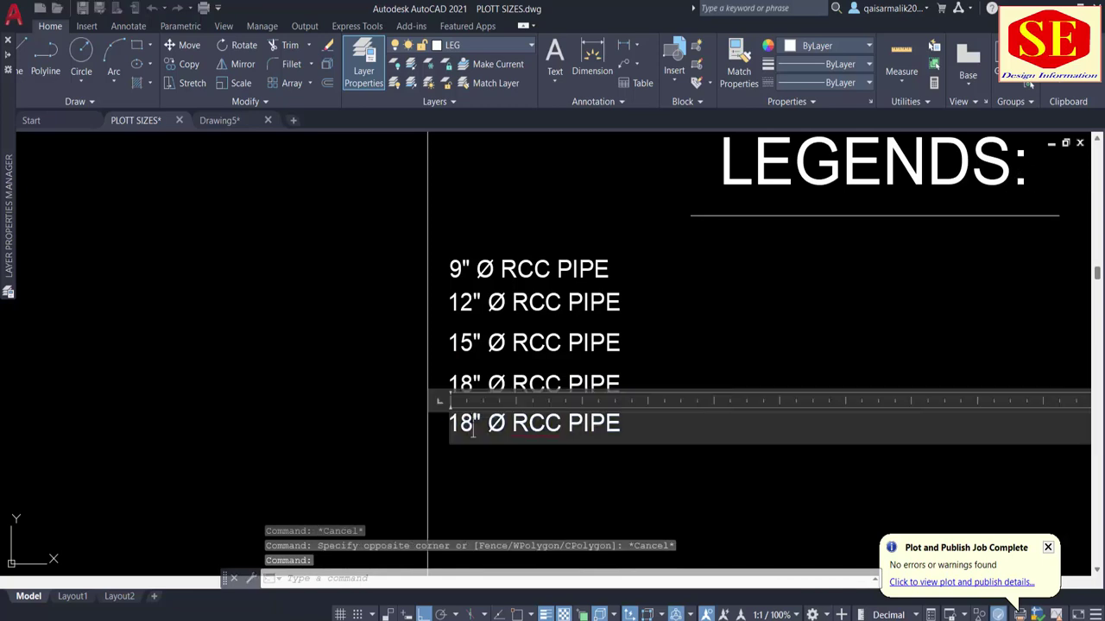
{"action": "key", "text": "BackSpace"}
{"action": "key", "text": "BackSpace"}
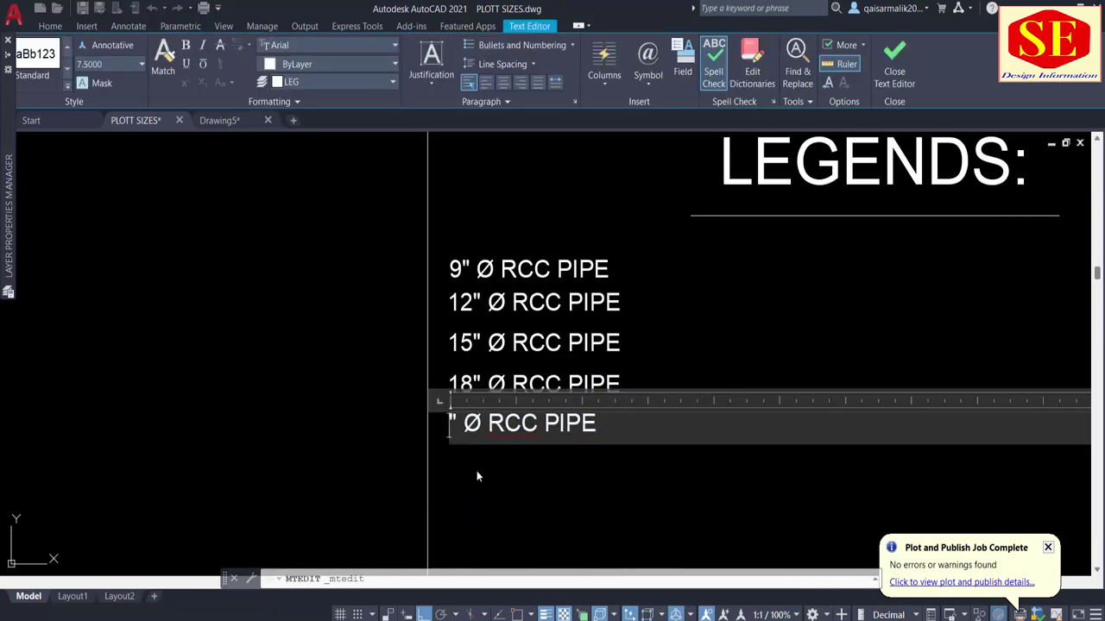
{"action": "type", "text": "24"}
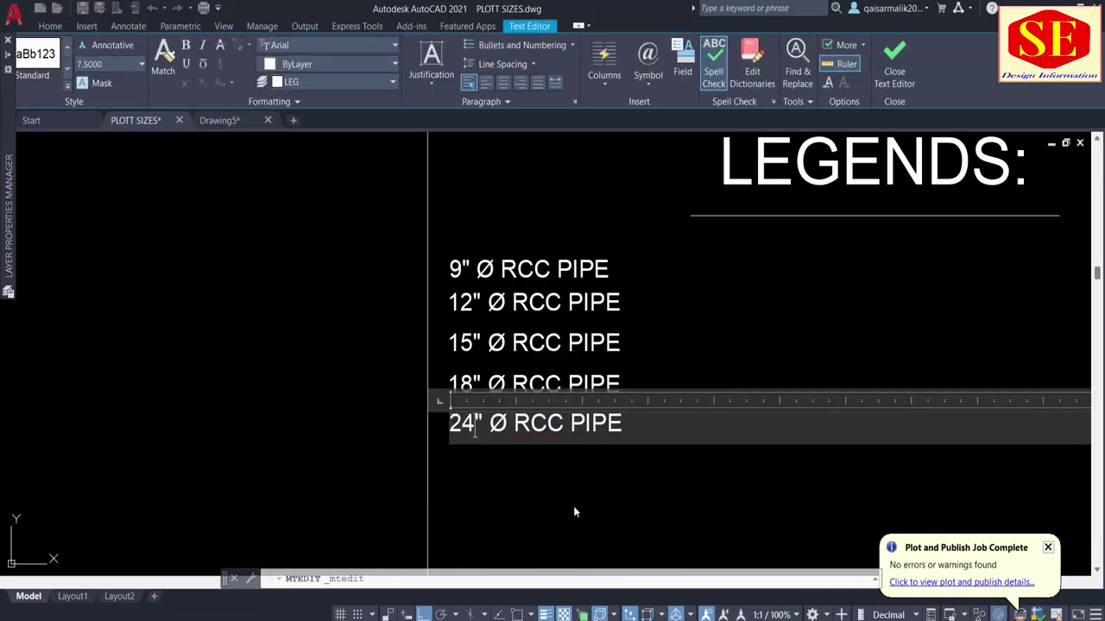
{"action": "left_click", "coordinate": [573, 506]}
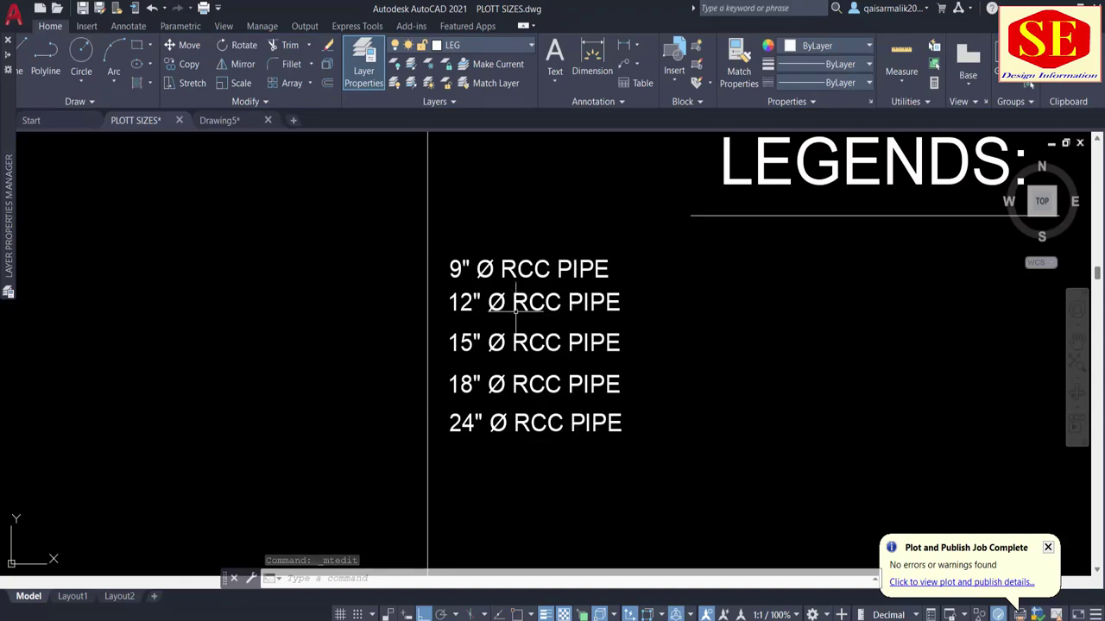
Draw a horizontal polyline to the right of the 9" entry and select it.
{"action": "middle_click_drag", "start_coordinate": [515, 302], "coordinate": [429, 371]}
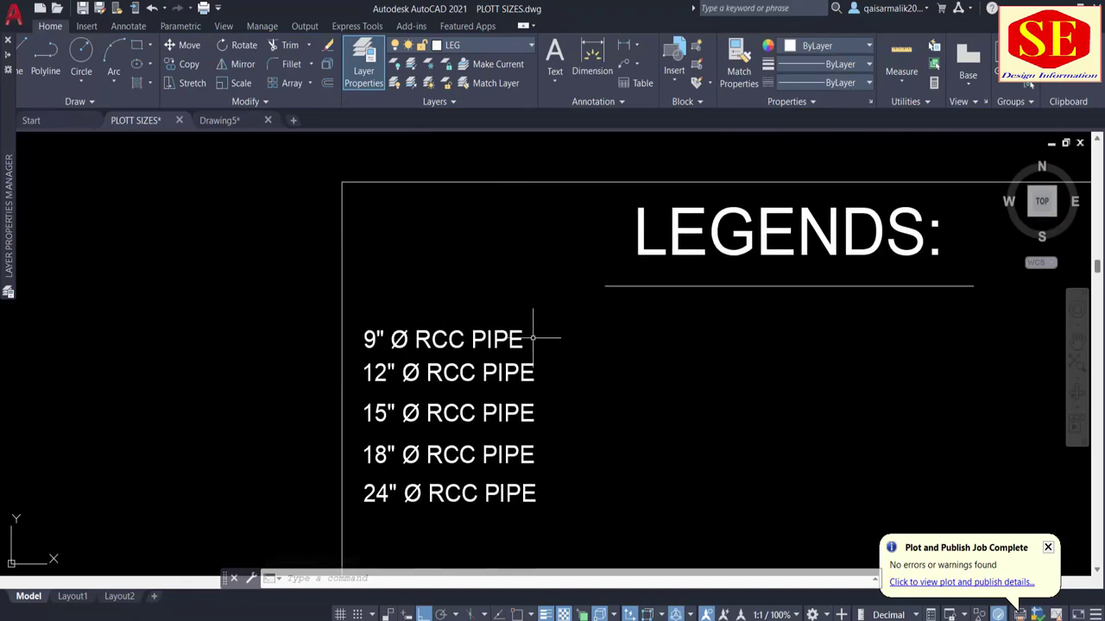
{"action": "double_click", "coordinate": [672, 341]}
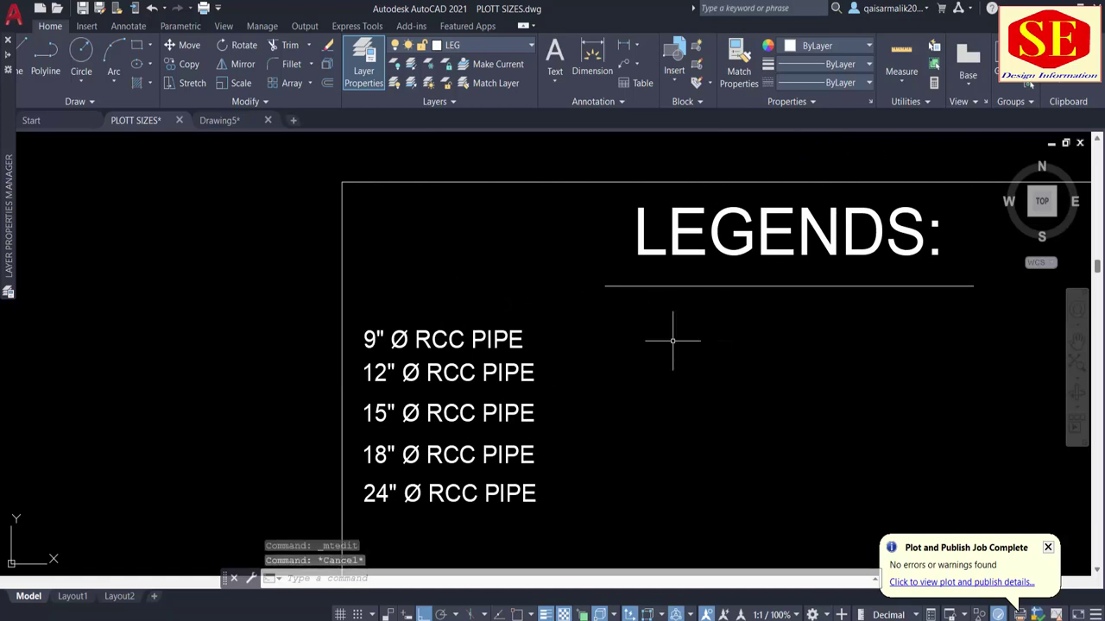
{"action": "type", "text": "pl"}
{"action": "key", "text": "Return"}
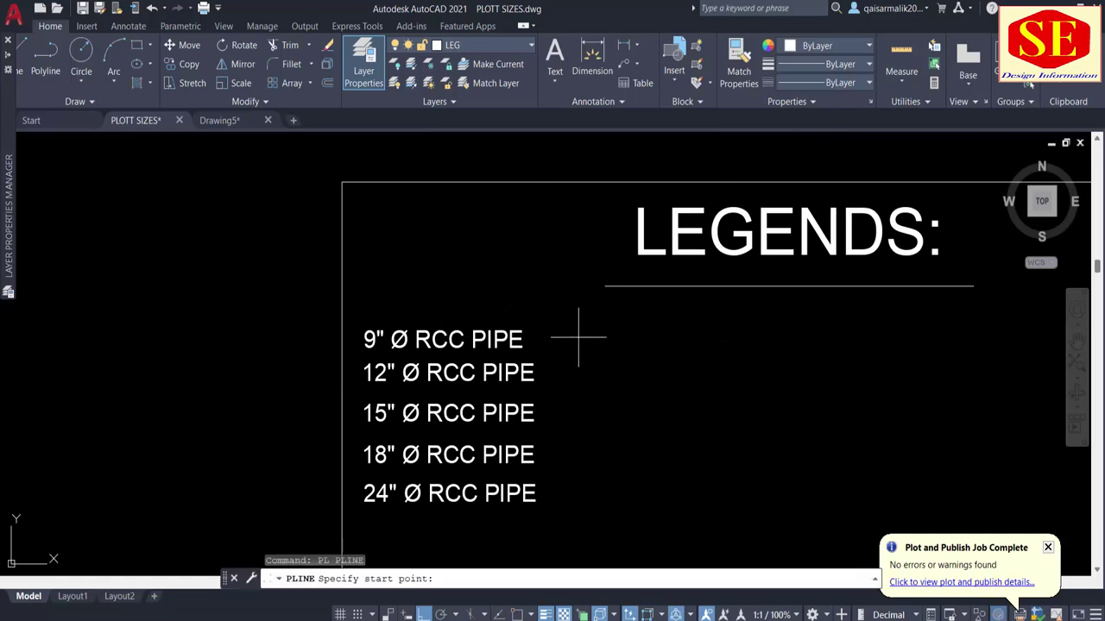
{"action": "type", "text": "pl"}
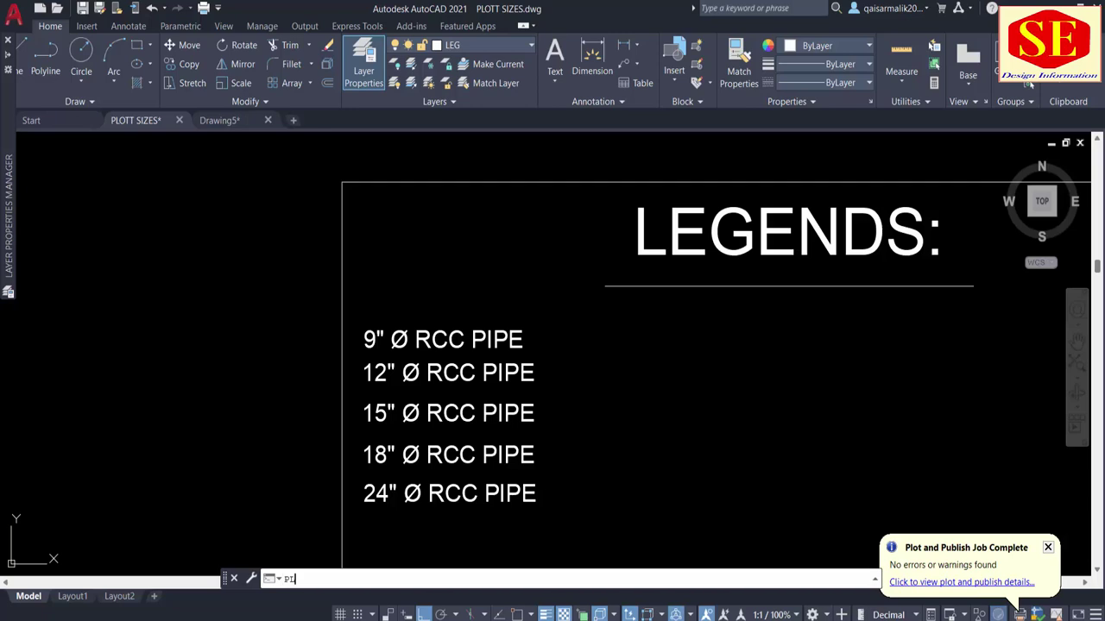
{"action": "key", "text": "Return"}
{"action": "left_click", "coordinate": [550, 338]}
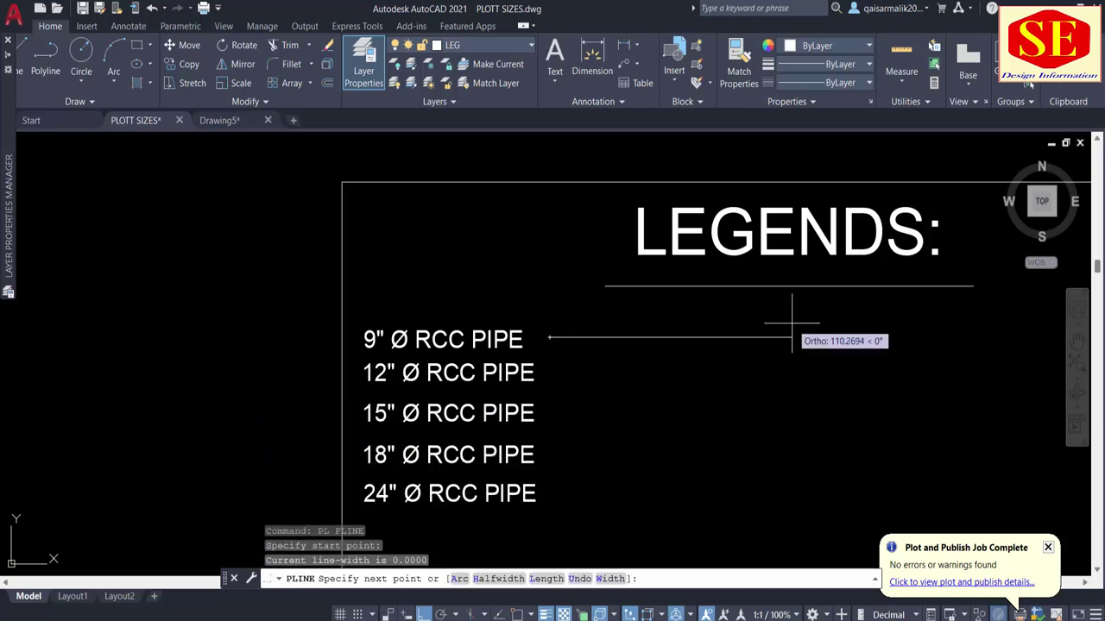
{"action": "left_click", "coordinate": [793, 338]}
{"action": "key", "text": "Escape"}
{"action": "left_click_drag", "start_coordinate": [646, 314], "coordinate": [622, 377]}
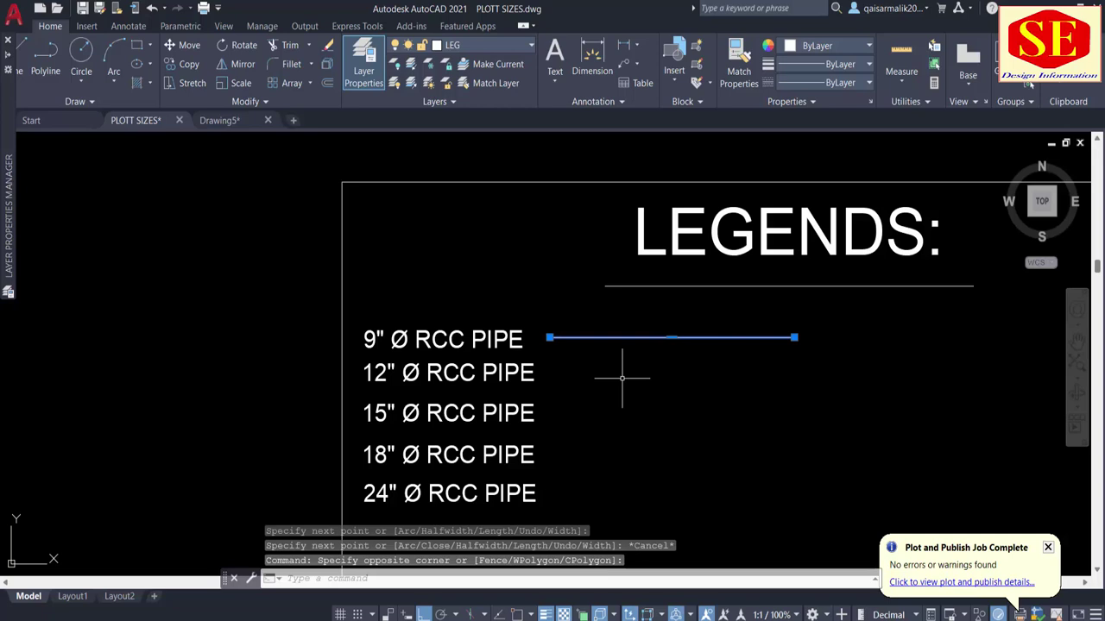
Give the sample line a 0.60 mm lineweight.
{"action": "left_click", "coordinate": [842, 65]}
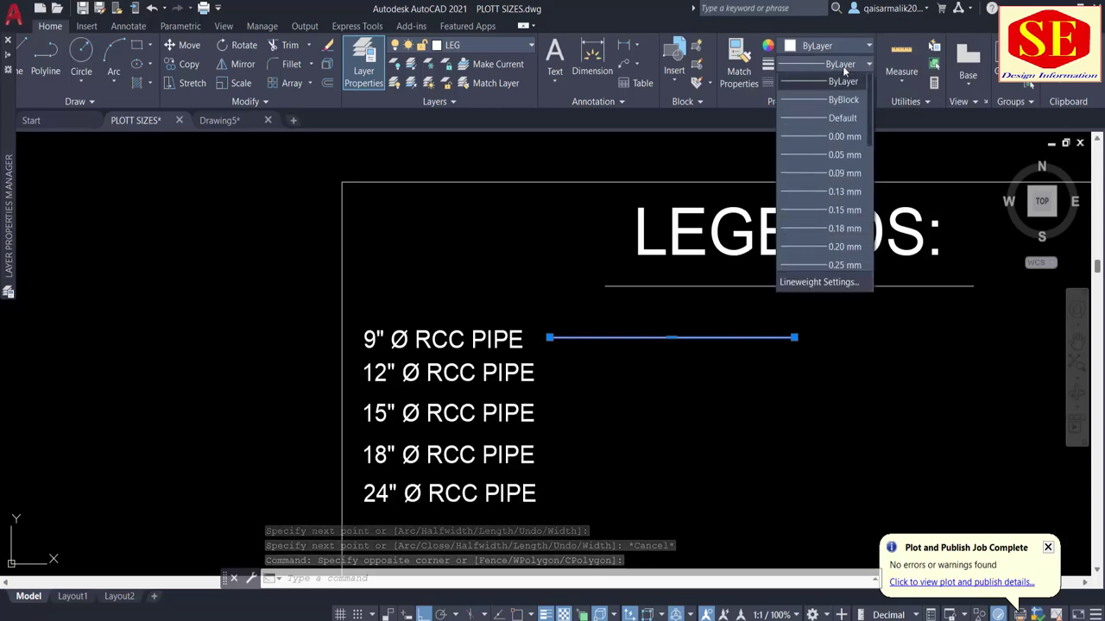
{"action": "scroll", "coordinate": [833, 246], "scroll_direction": "down", "scroll_amount": 2}
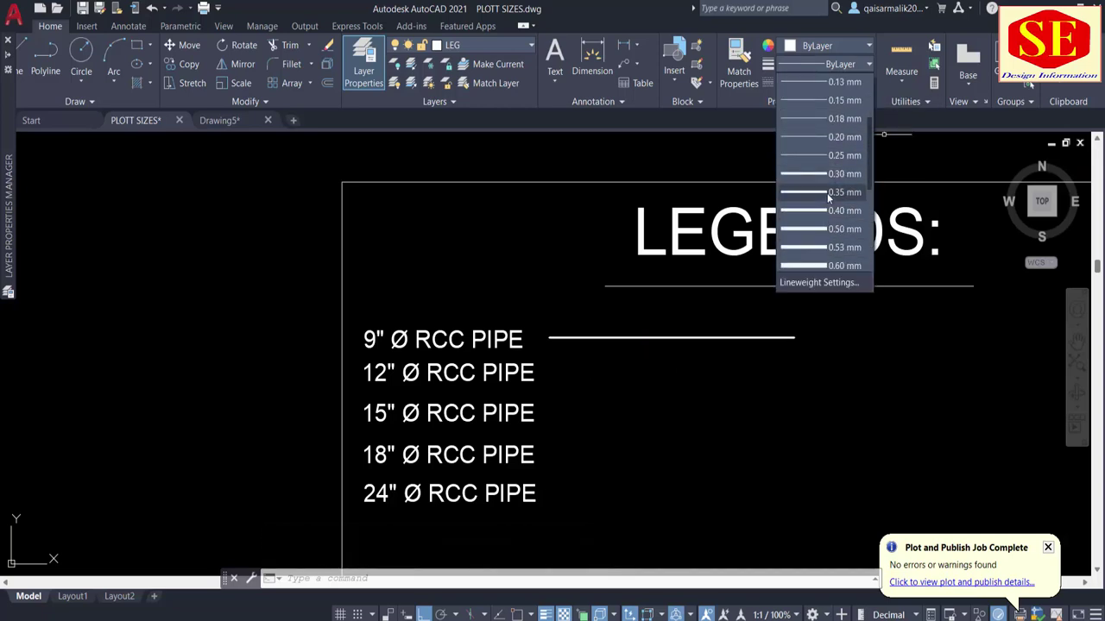
{"action": "scroll", "coordinate": [828, 248], "scroll_direction": "down", "scroll_amount": 3}
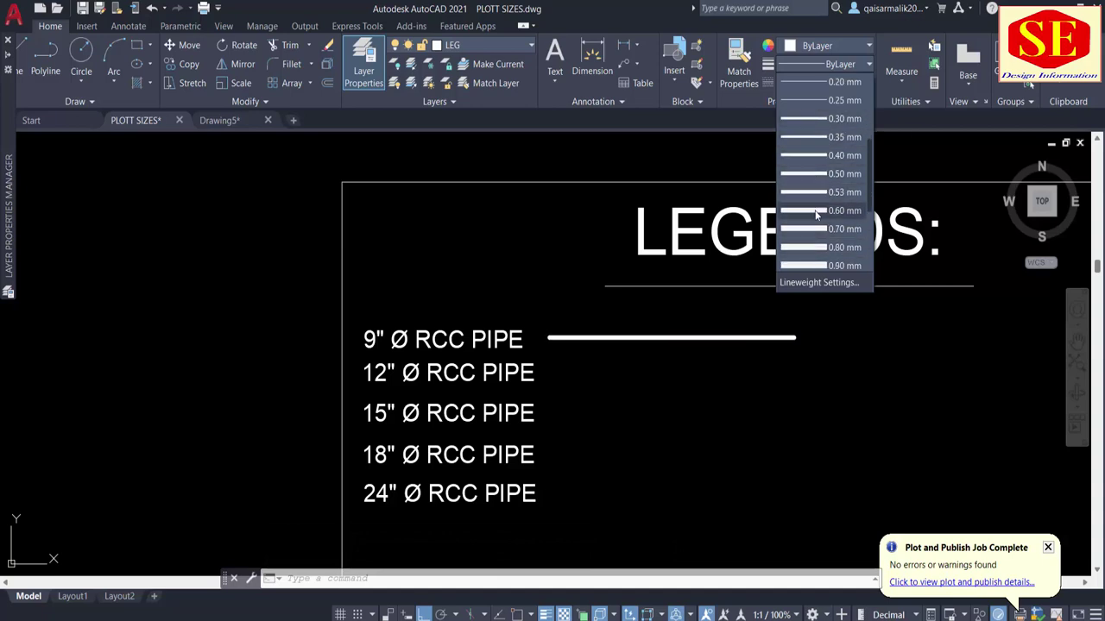
{"action": "left_click", "coordinate": [817, 215]}
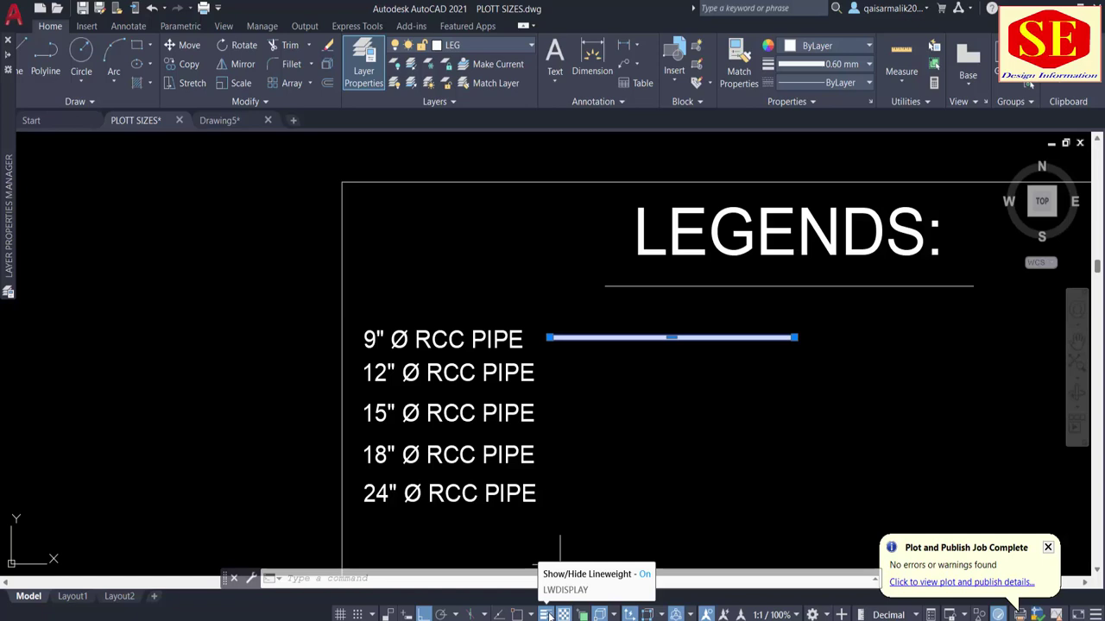
Turn on lineweight display and reselect the sample line beside the 9" entry.
{"action": "left_click", "coordinate": [549, 615]}
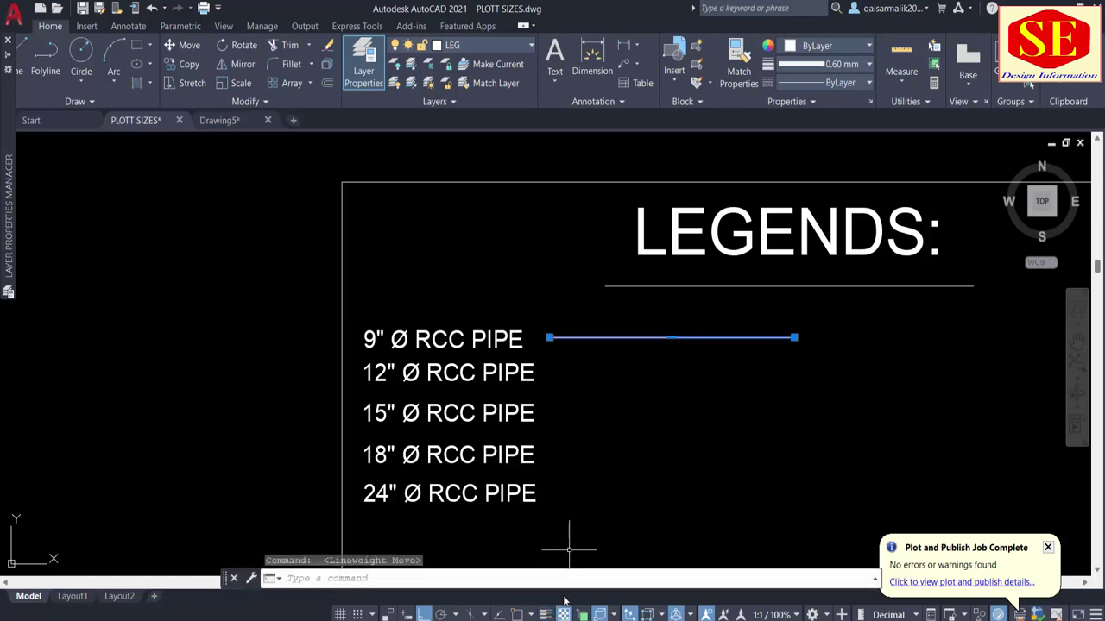
{"action": "left_click", "coordinate": [549, 615]}
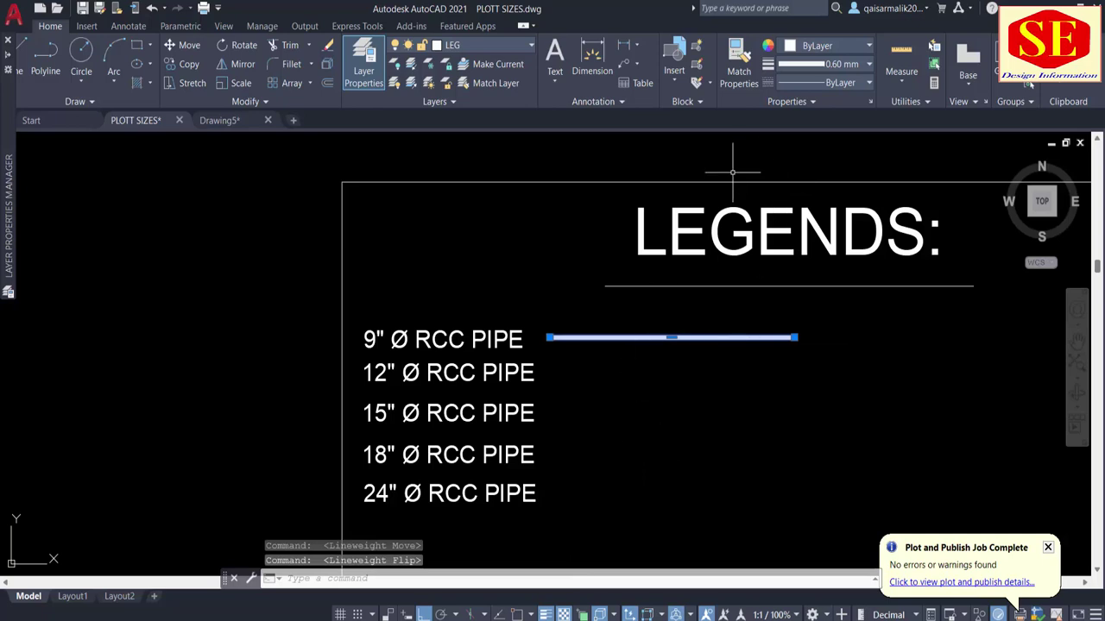
{"action": "key", "text": "Escape"}
{"action": "left_click", "coordinate": [646, 314]}
{"action": "left_click", "coordinate": [621, 387]}
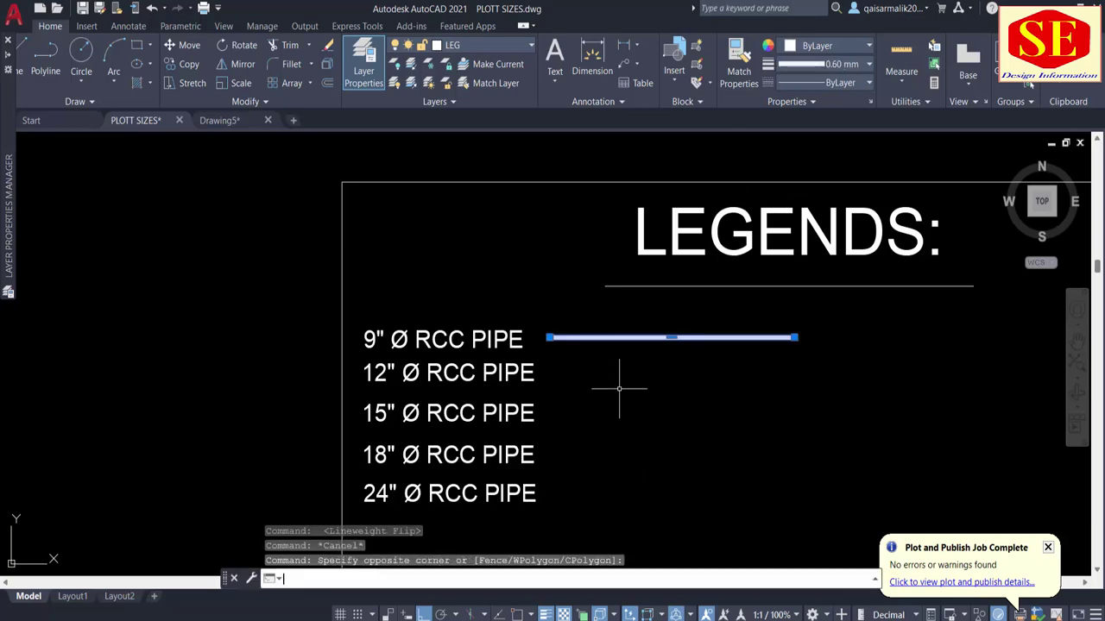
Erase the sample line and draw a width-0.5 polyline beside the 9" entry.
{"action": "type", "text": "e"}
{"action": "key", "text": "Return"}
{"action": "type", "text": "p"}
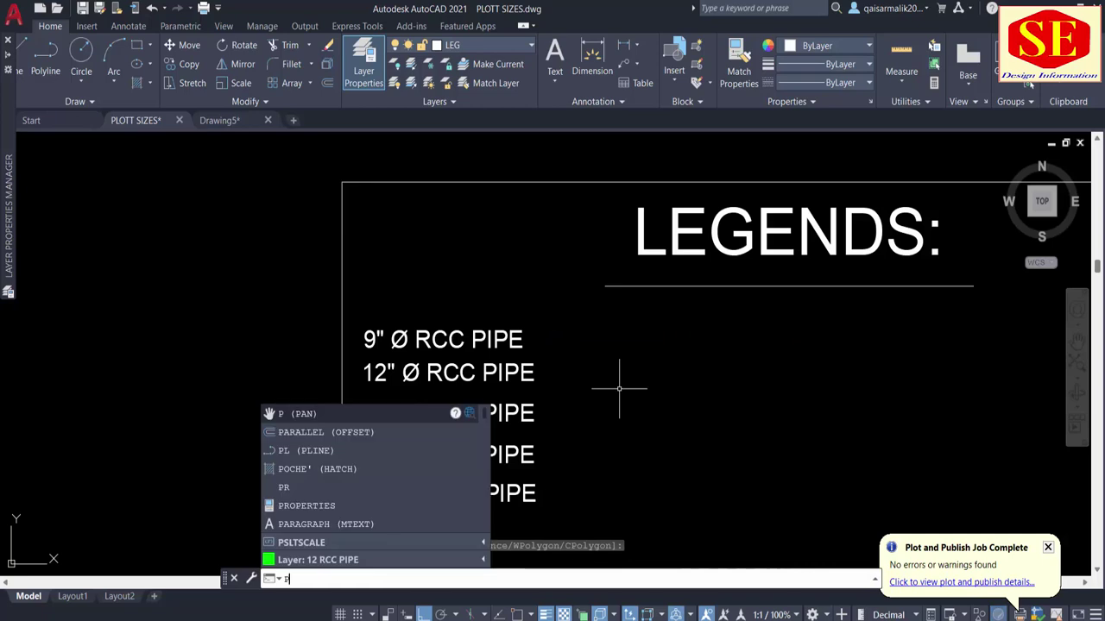
{"action": "type", "text": "l"}
{"action": "key", "text": "Return"}
{"action": "left_click", "coordinate": [565, 332]}
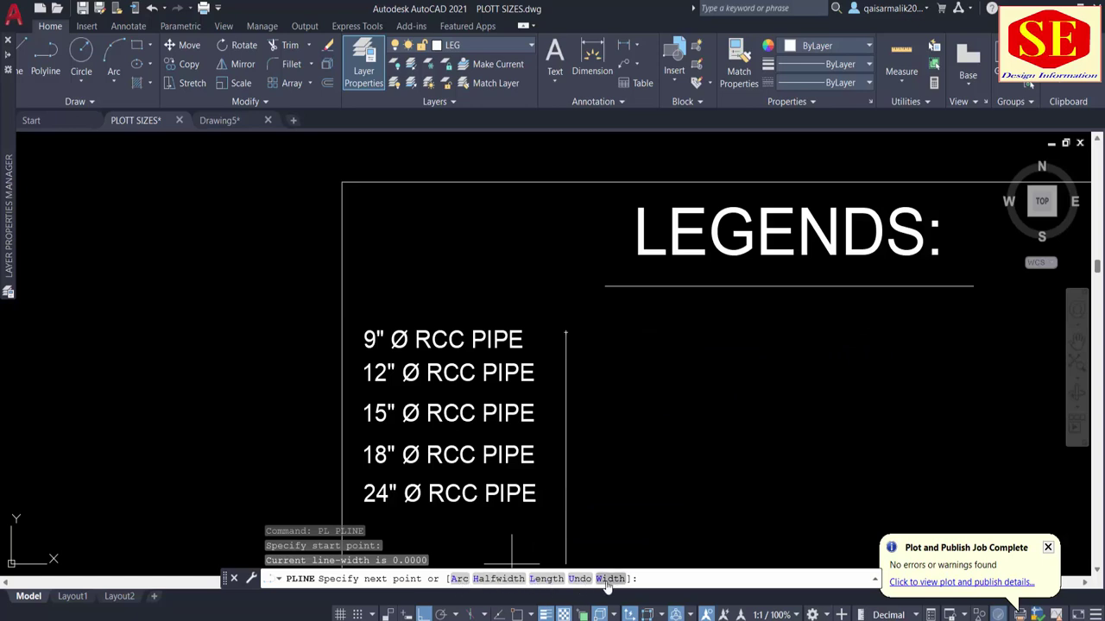
{"action": "type", "text": "W"}
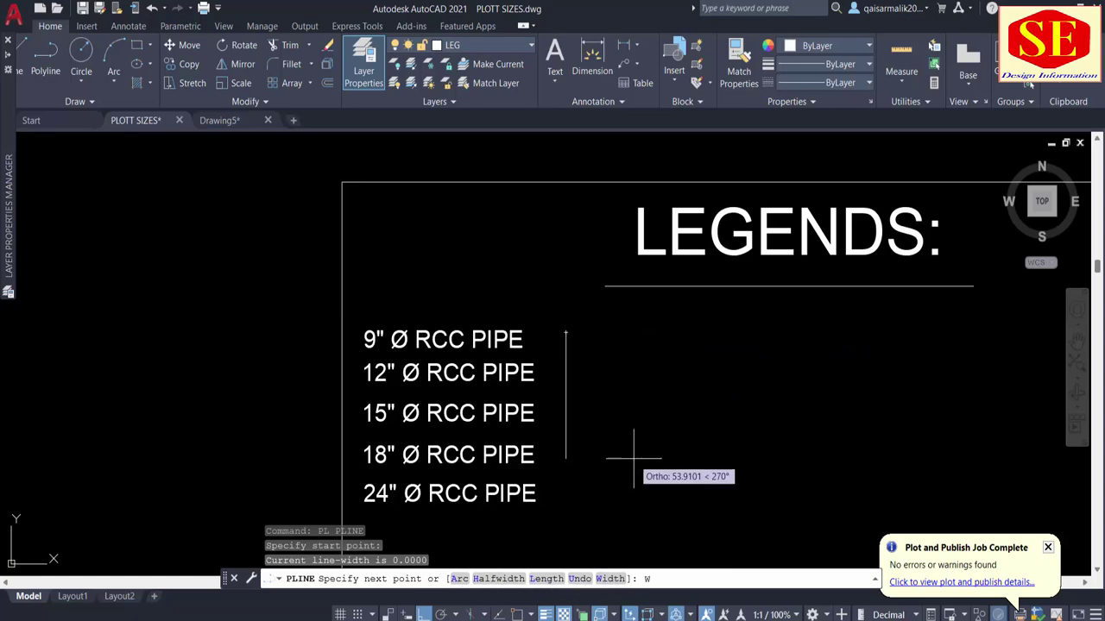
{"action": "key", "text": "Return"}
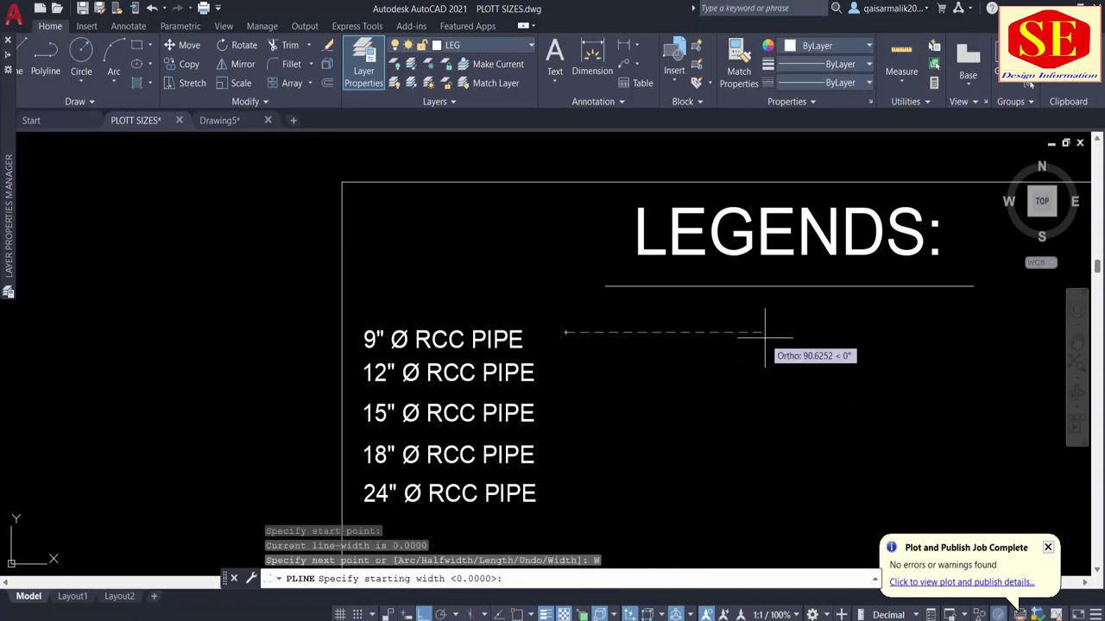
{"action": "type", "text": ".5"}
{"action": "key", "text": "Return"}
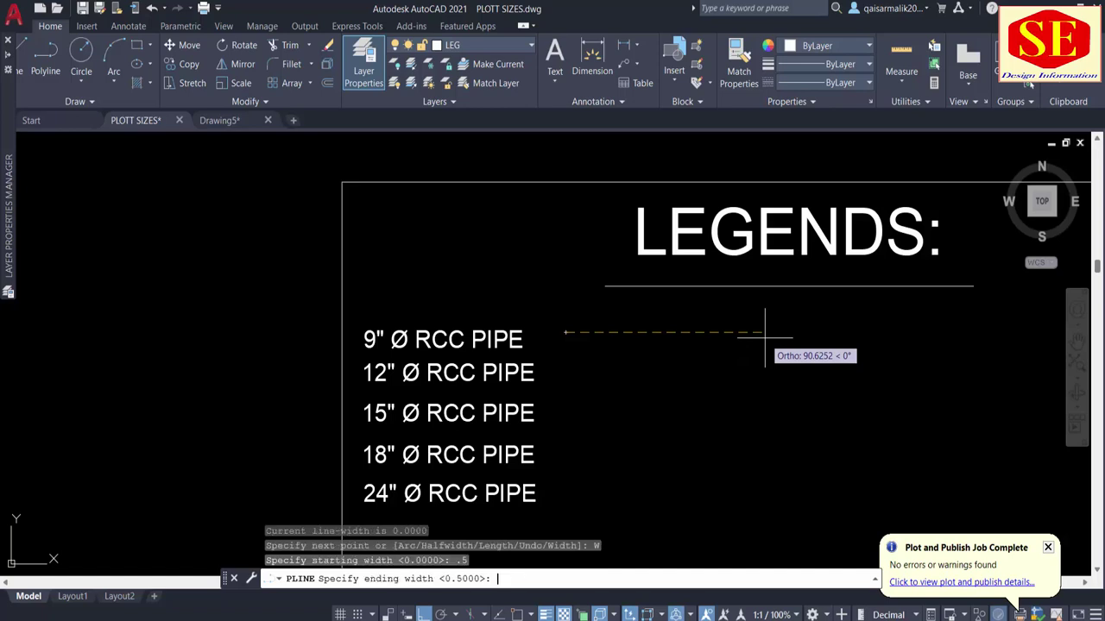
{"action": "key", "text": "Return"}
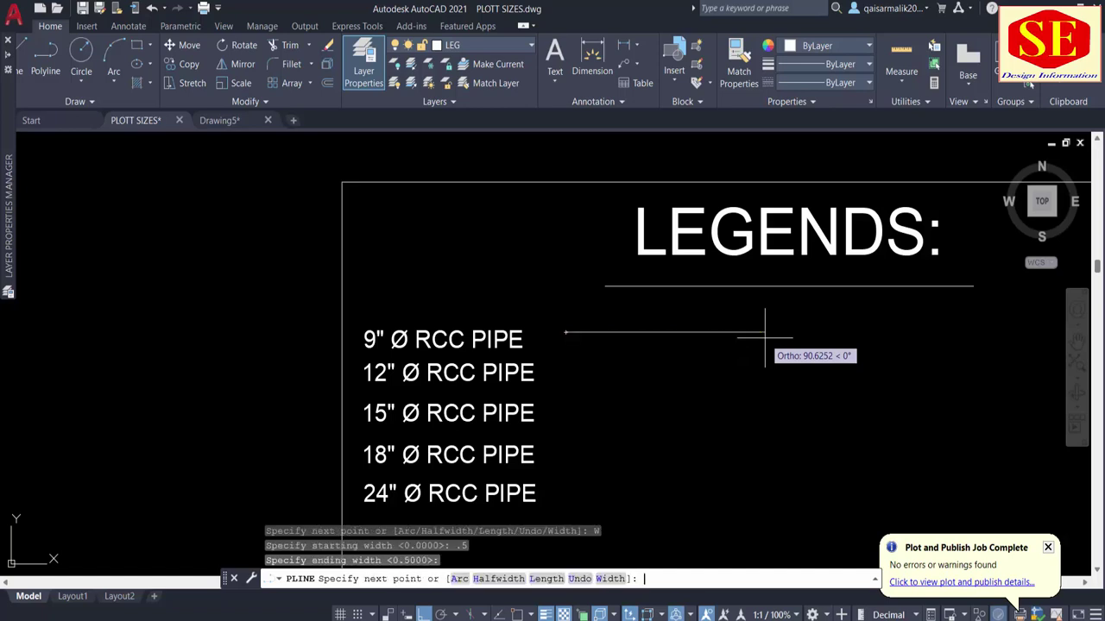
{"action": "left_click", "coordinate": [779, 335]}
{"action": "key", "text": "Escape"}
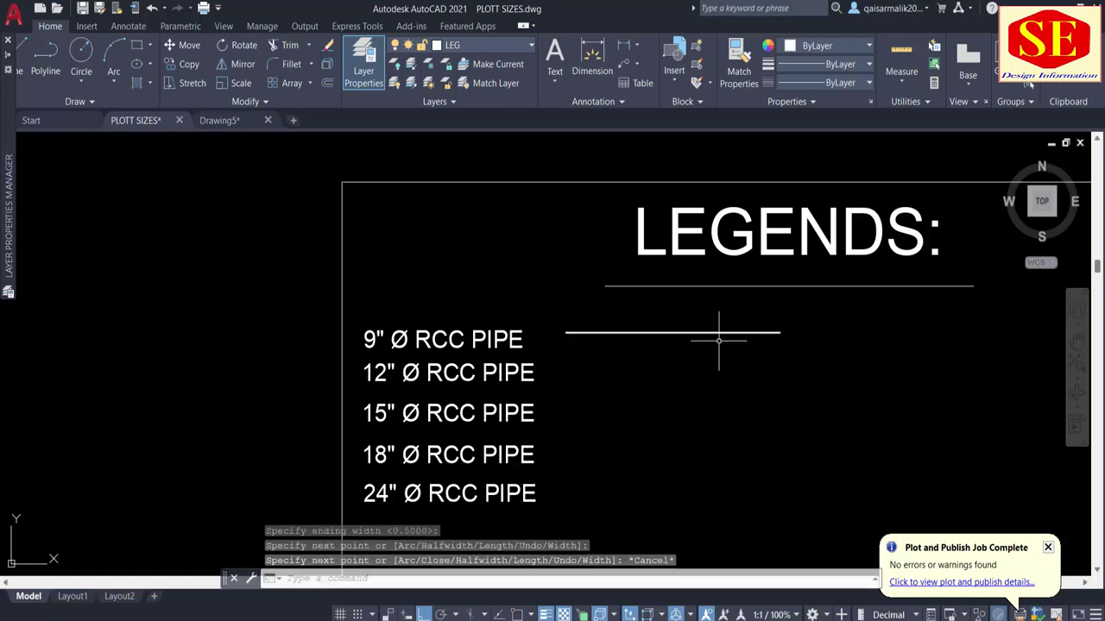
Draw a width-1 polyline beside the 12" entry.
{"action": "type", "text": "pl"}
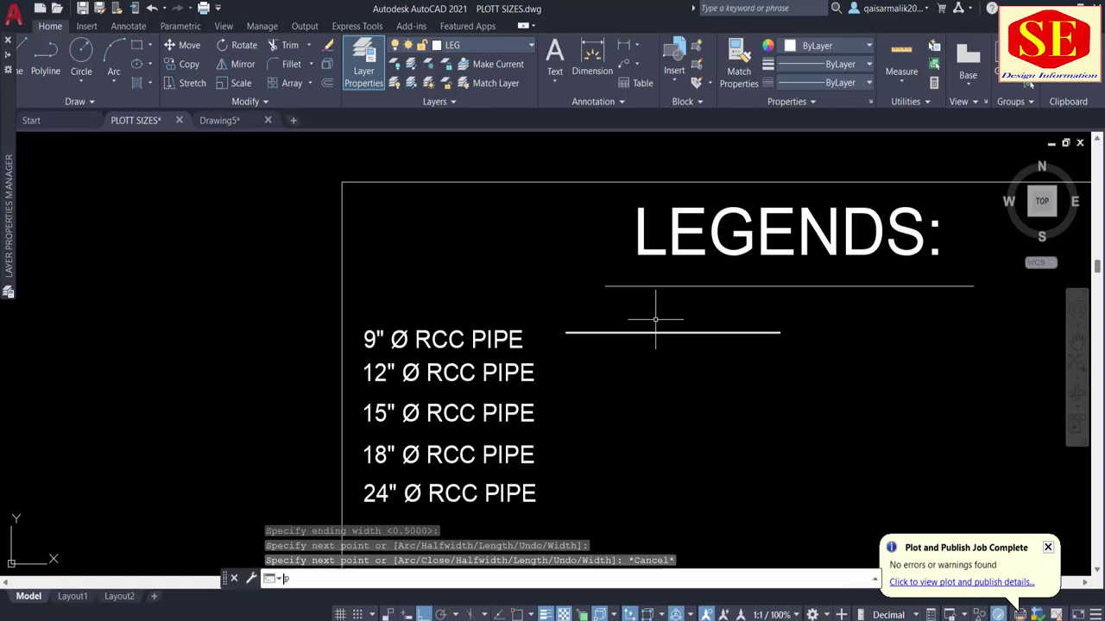
{"action": "key", "text": "Return"}
{"action": "left_click", "coordinate": [603, 386]}
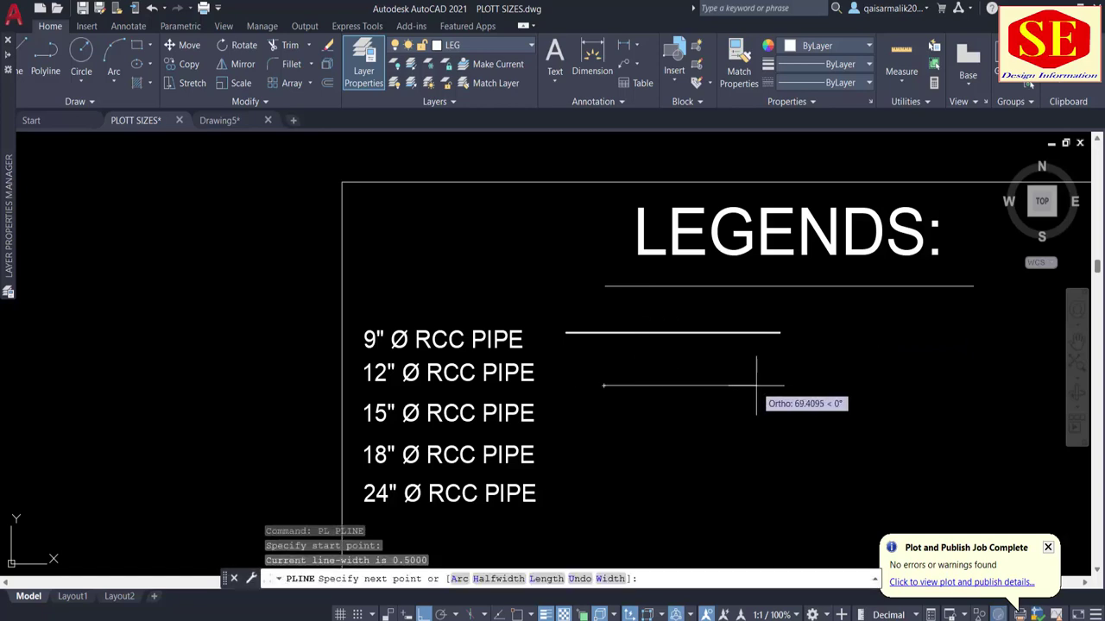
{"action": "type", "text": "W"}
{"action": "key", "text": "Return"}
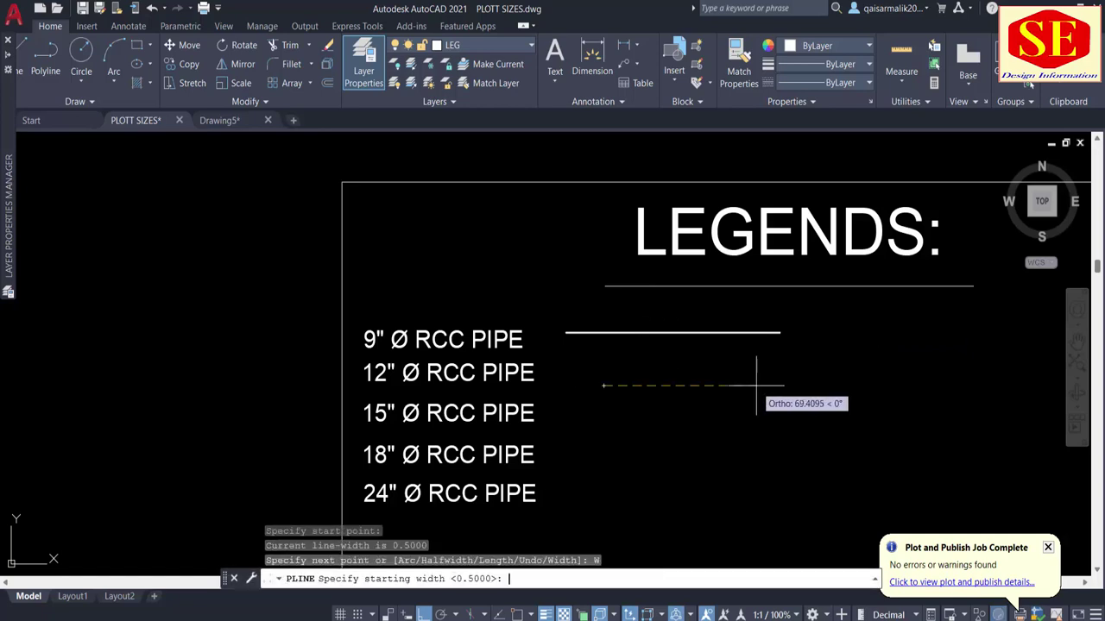
{"action": "type", "text": "1"}
{"action": "key", "text": "Return"}
{"action": "key", "text": "Return"}
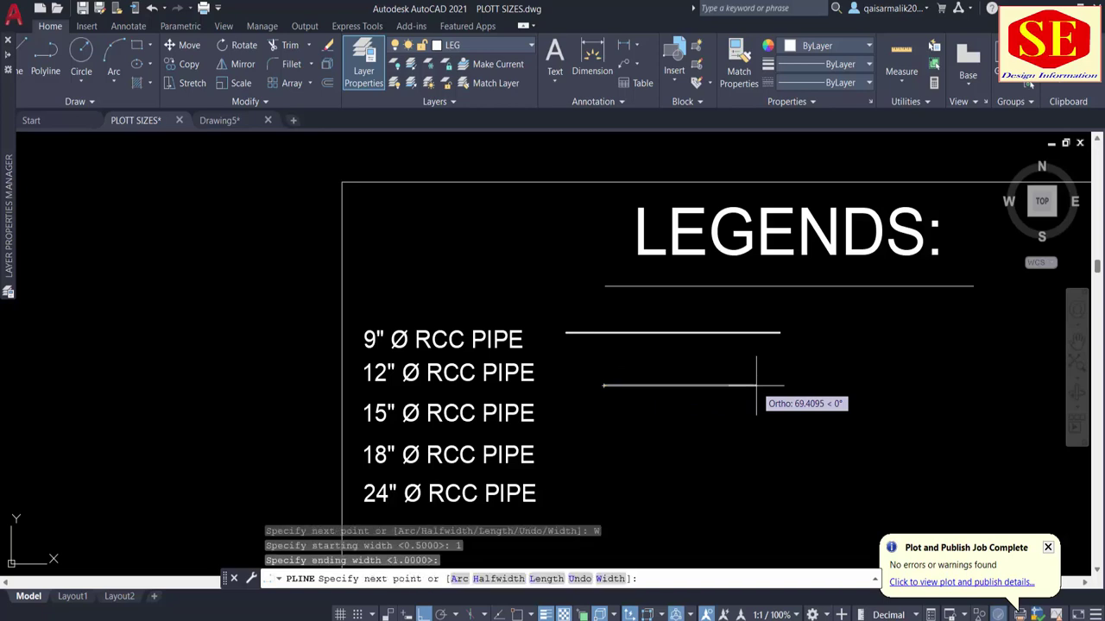
{"action": "left_click", "coordinate": [813, 385]}
{"action": "key", "text": "Escape"}
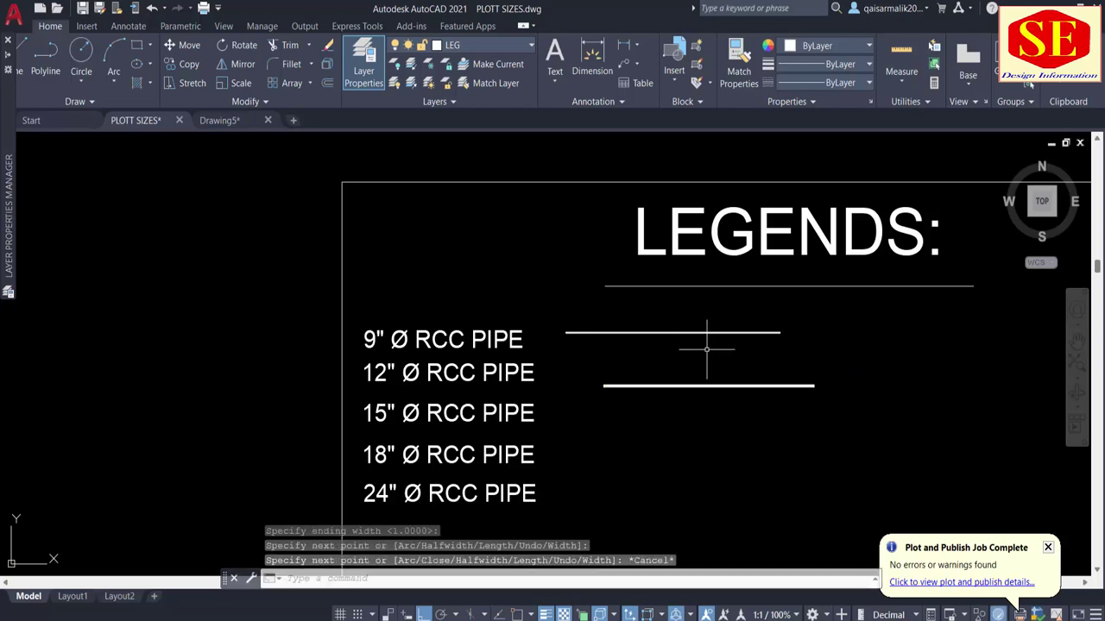
Draw a width-2 polyline beside the 15" entry.
{"action": "type", "text": "pl"}
{"action": "key", "text": "Return"}
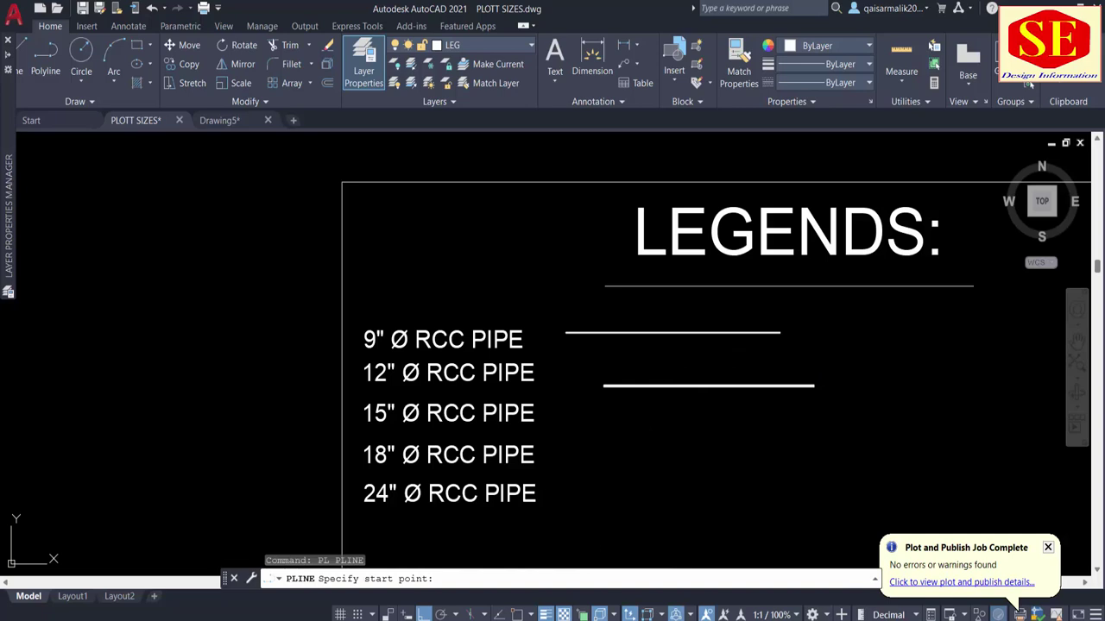
{"action": "left_click", "coordinate": [622, 425]}
{"action": "key", "text": "Return"}
{"action": "type", "text": "2"}
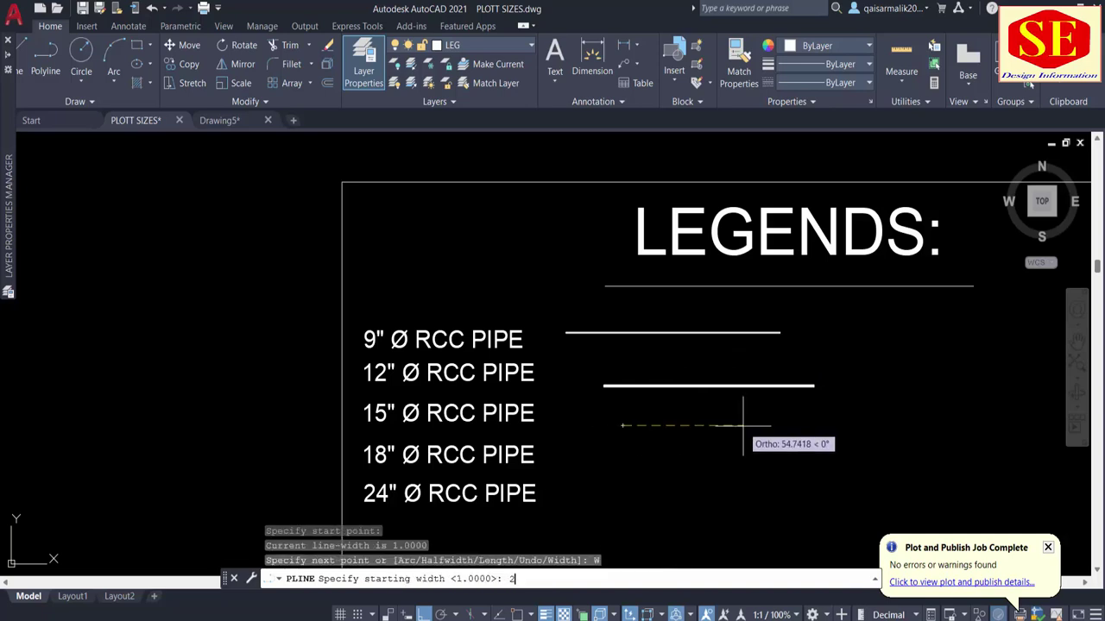
{"action": "key", "text": "Return"}
{"action": "key", "text": "Return"}
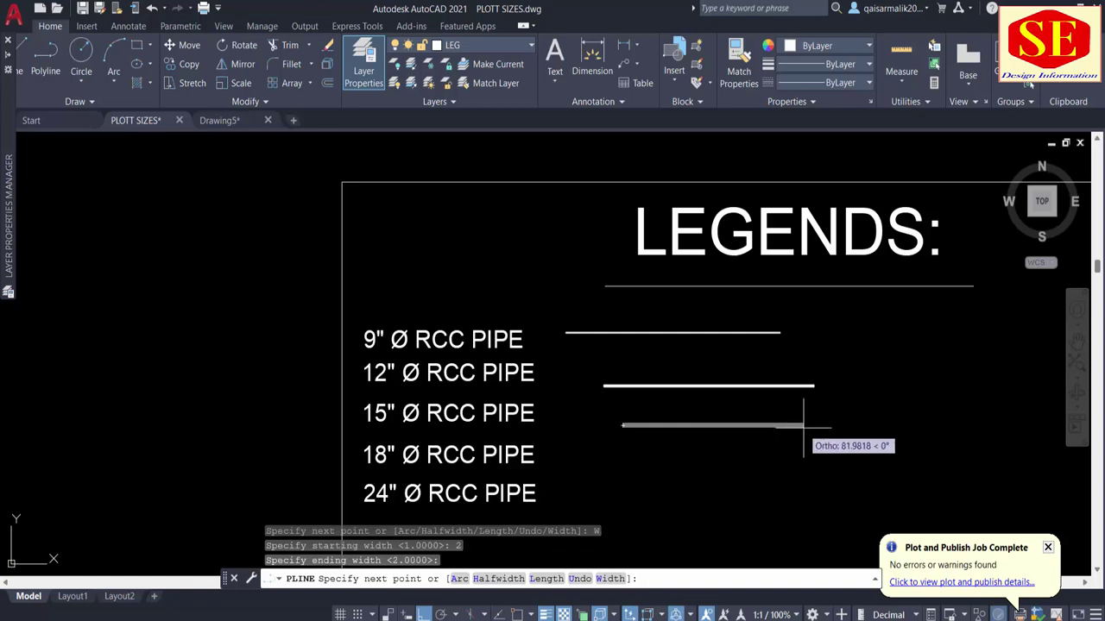
{"action": "left_click", "coordinate": [803, 424]}
{"action": "key", "text": "Escape"}
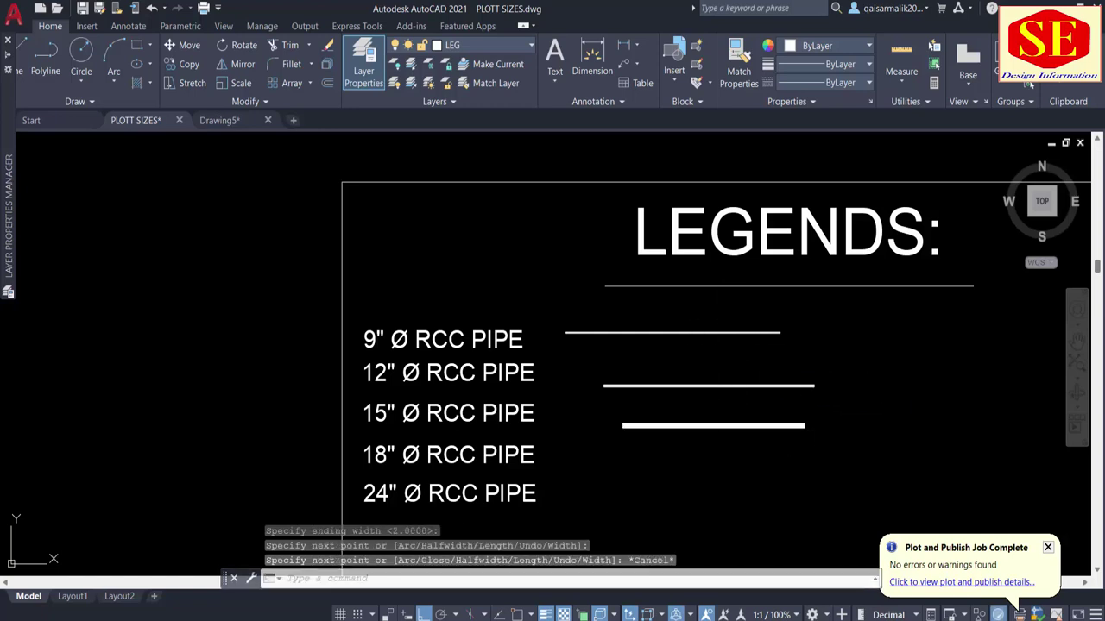
Erase the two thinner sample lines.
{"action": "left_click", "coordinate": [723, 316]}
{"action": "left_click", "coordinate": [690, 390]}
{"action": "type", "text": "E"}
{"action": "key", "text": "Return"}
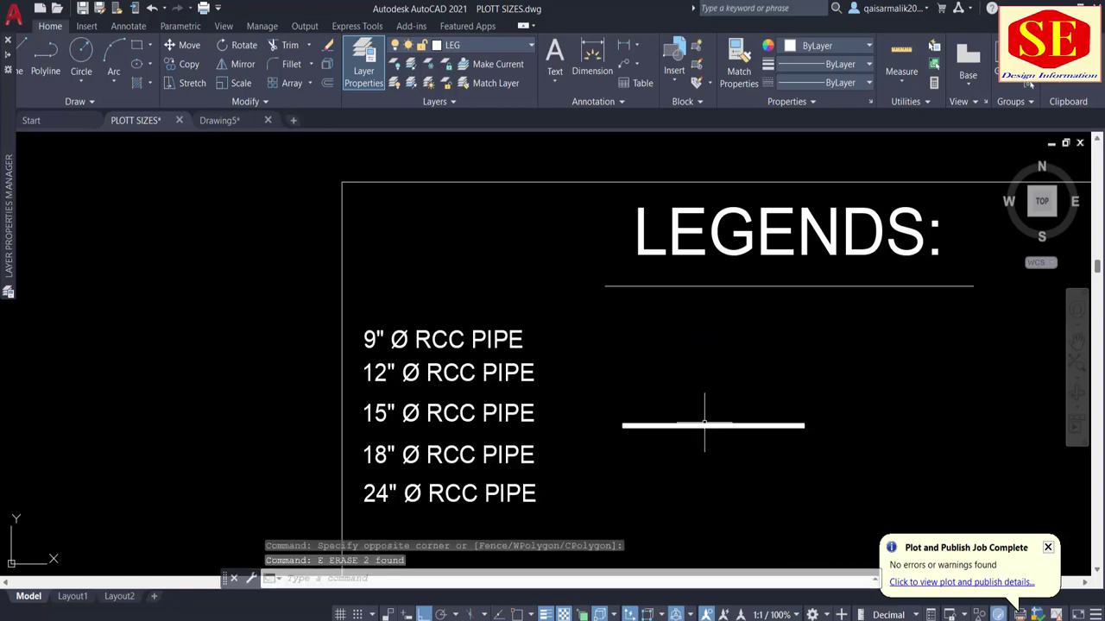
Move the width-2 polyline up level with the 9" Ø RCC PIPE entry.
{"action": "left_click", "coordinate": [718, 424]}
{"action": "type", "text": "M"}
{"action": "key", "text": "Return"}
{"action": "left_click", "coordinate": [698, 492]}
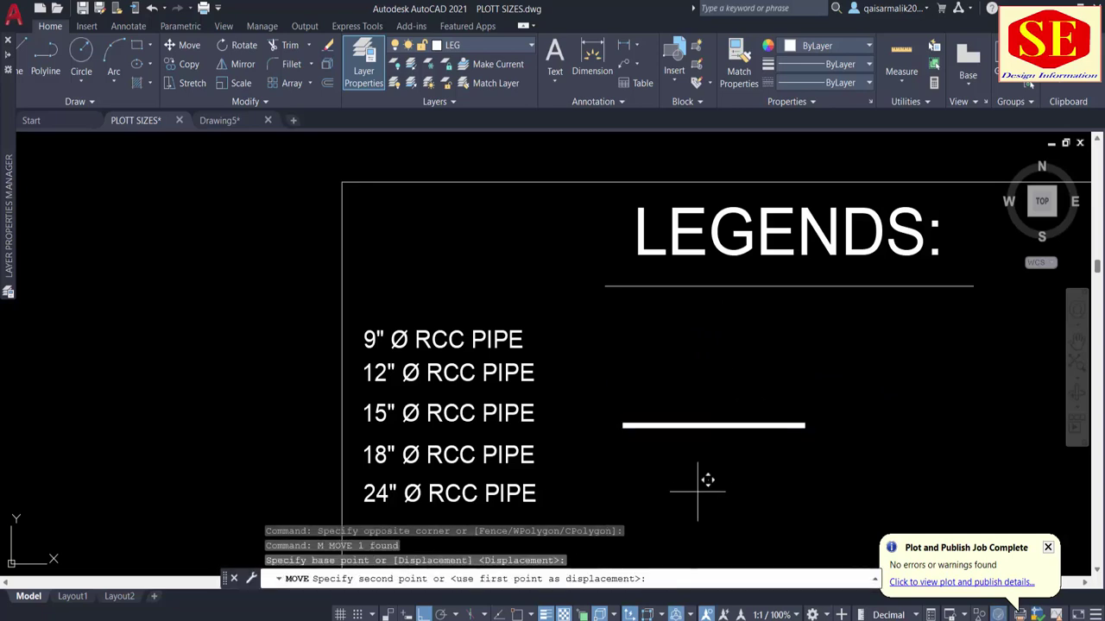
{"action": "left_click", "coordinate": [683, 407]}
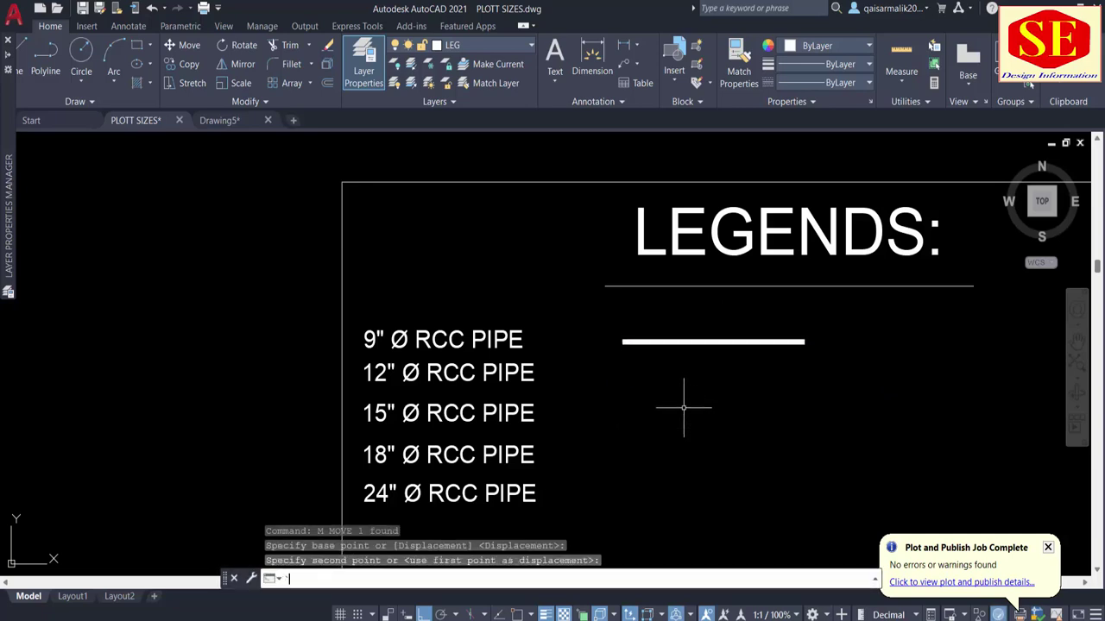
{"action": "type", "text": "M"}
{"action": "key", "text": "Return"}
{"action": "left_click", "coordinate": [696, 342]}
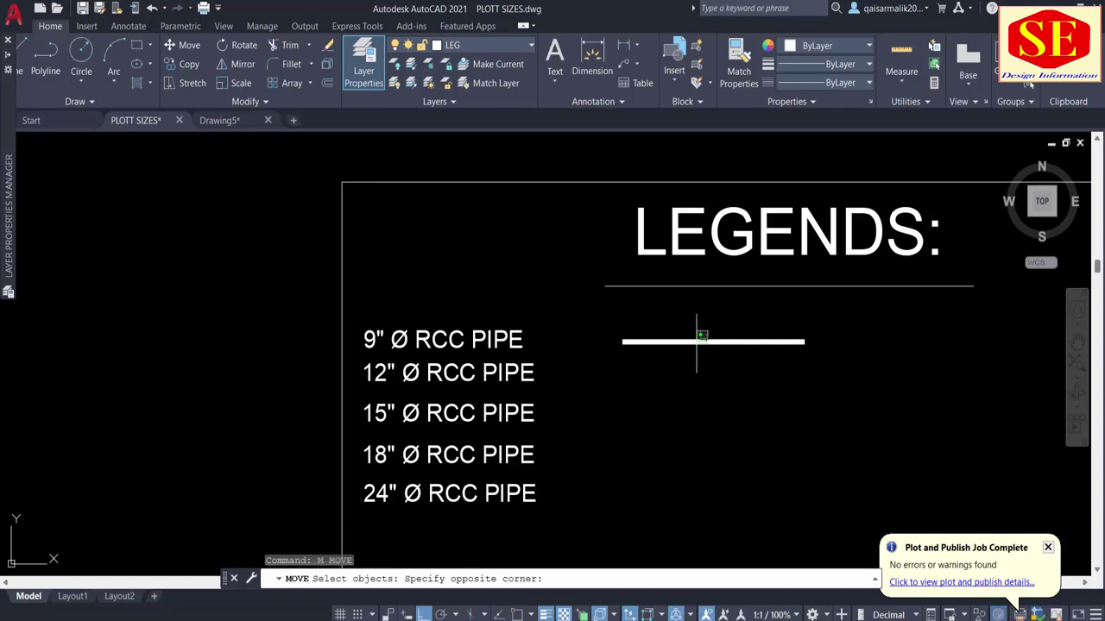
{"action": "left_click", "coordinate": [685, 362]}
{"action": "key", "text": "Return"}
{"action": "left_click", "coordinate": [698, 431]}
{"action": "left_click", "coordinate": [697, 421]}
{"action": "key", "text": "Escape"}
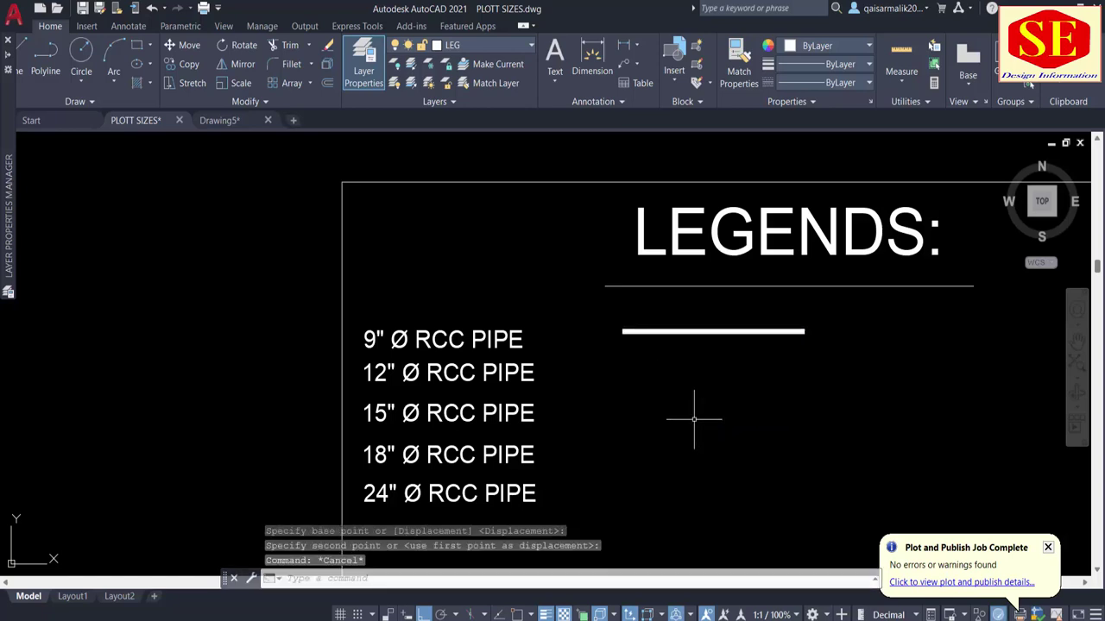
Start the COPY command, then cancel it without copying.
{"action": "type", "text": "CO"}
{"action": "key", "text": "Return"}
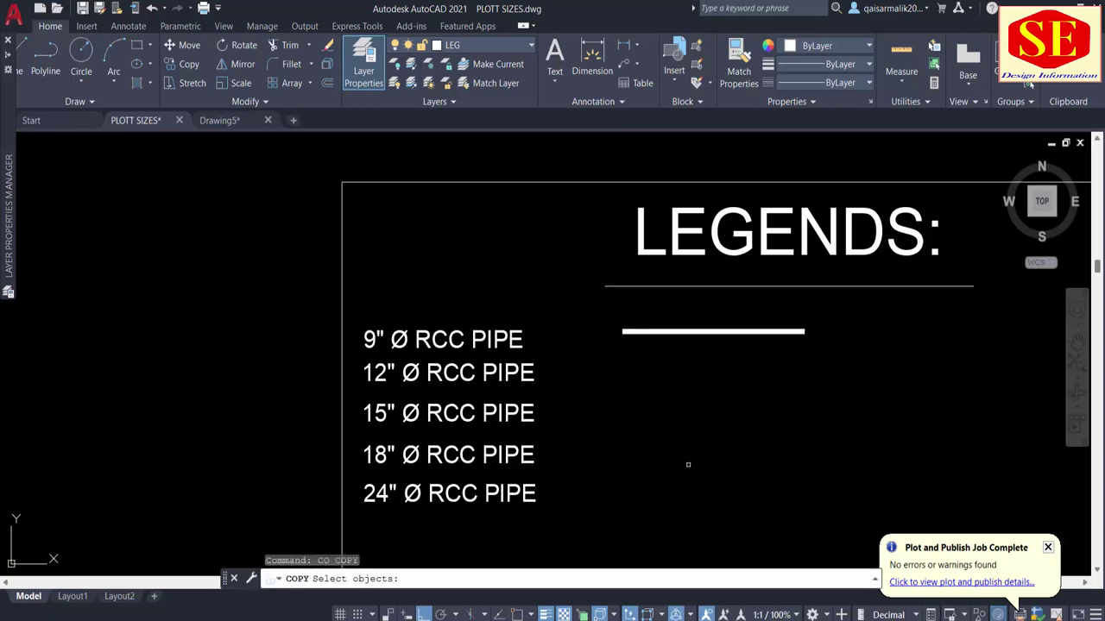
{"action": "key", "text": "Escape"}
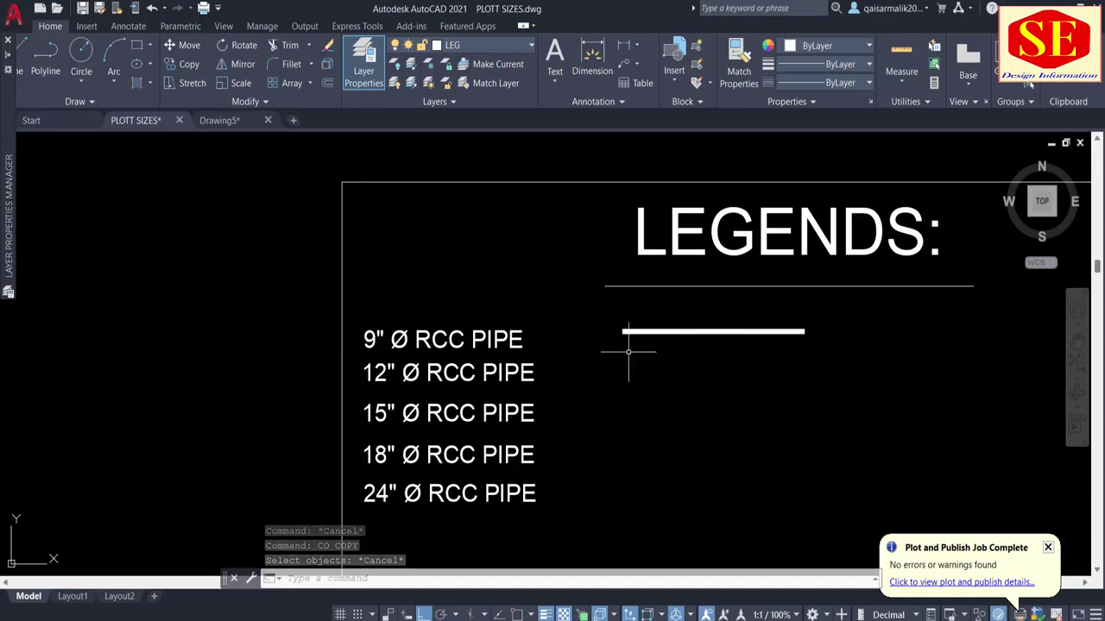
Draw a width-3 sample polyline beside the 12" RCC PIPE entry.
{"action": "type", "text": "pl"}
{"action": "key", "text": "Return"}
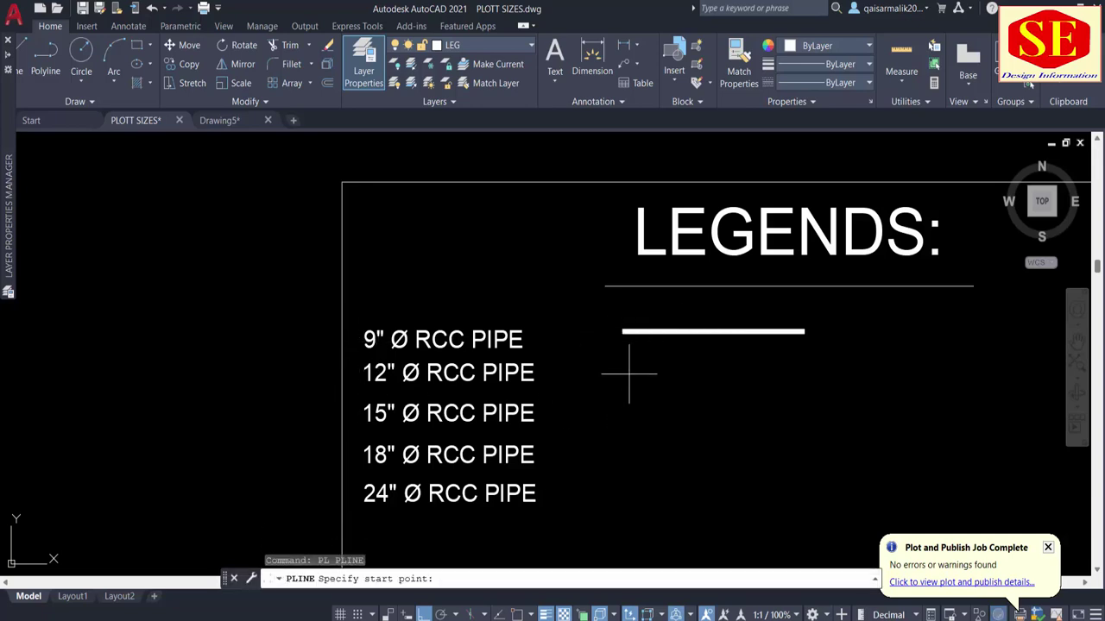
{"action": "left_click", "coordinate": [624, 367]}
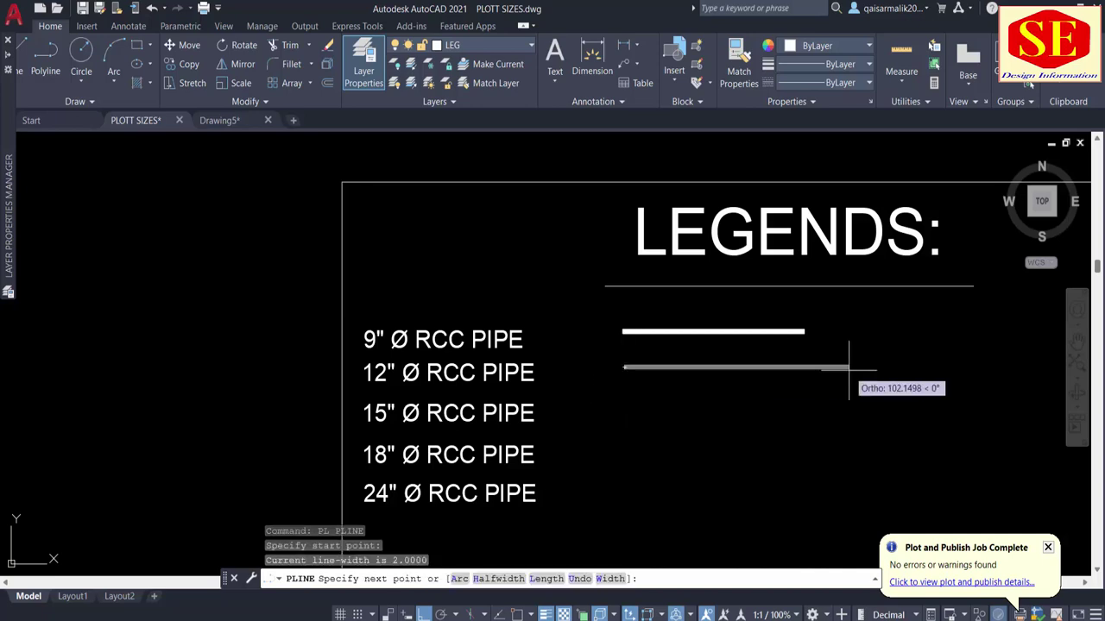
{"action": "type", "text": "w"}
{"action": "key", "text": "Return"}
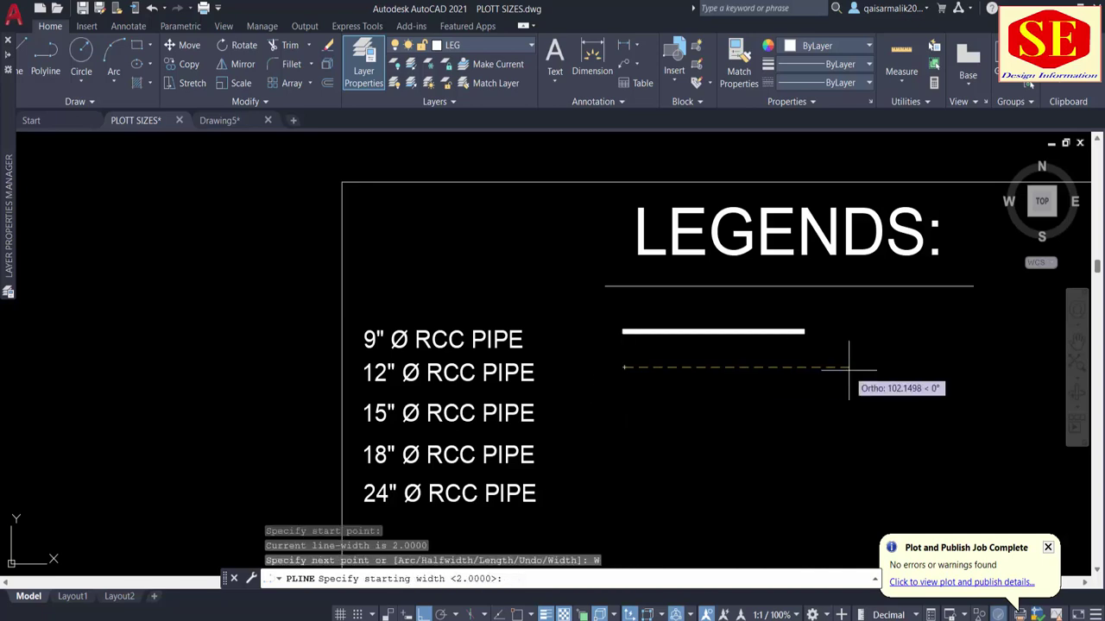
{"action": "key", "text": "Return"}
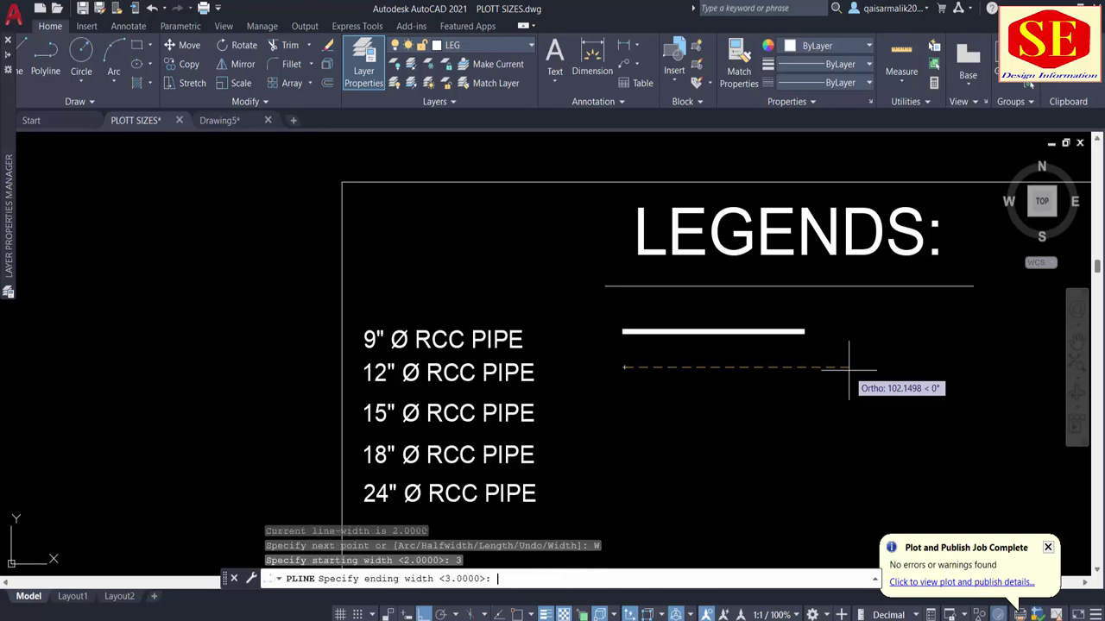
{"action": "key", "text": "Return"}
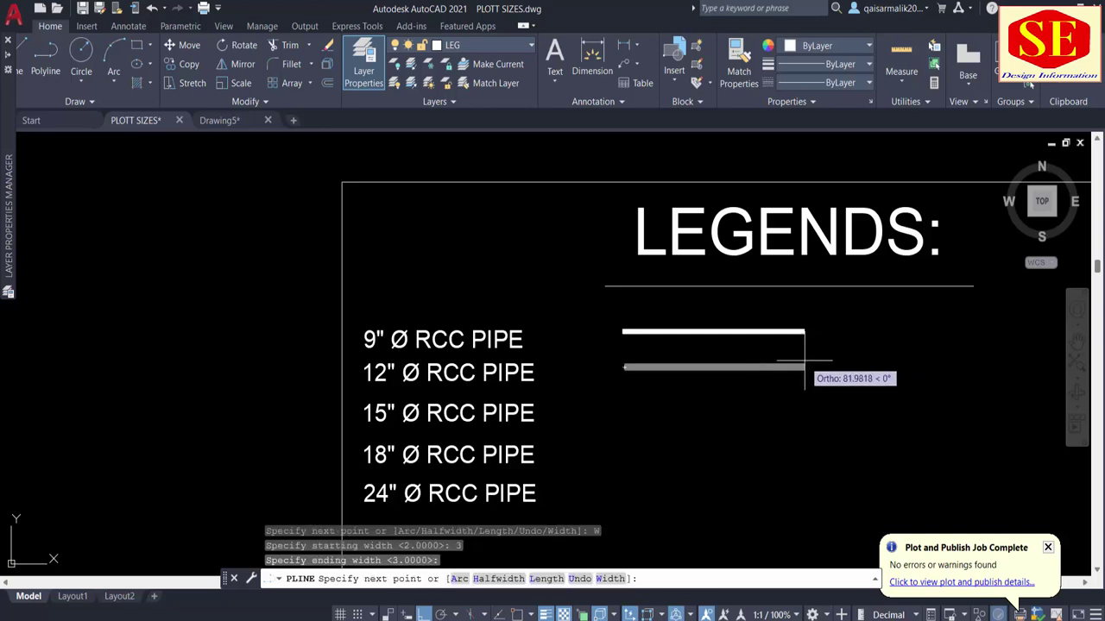
{"action": "left_click", "coordinate": [805, 367]}
{"action": "key", "text": "Escape"}
Draw a 3.5-wide sample polyline beside the 15" RCC PIPE label.
{"action": "type", "text": "pl"}
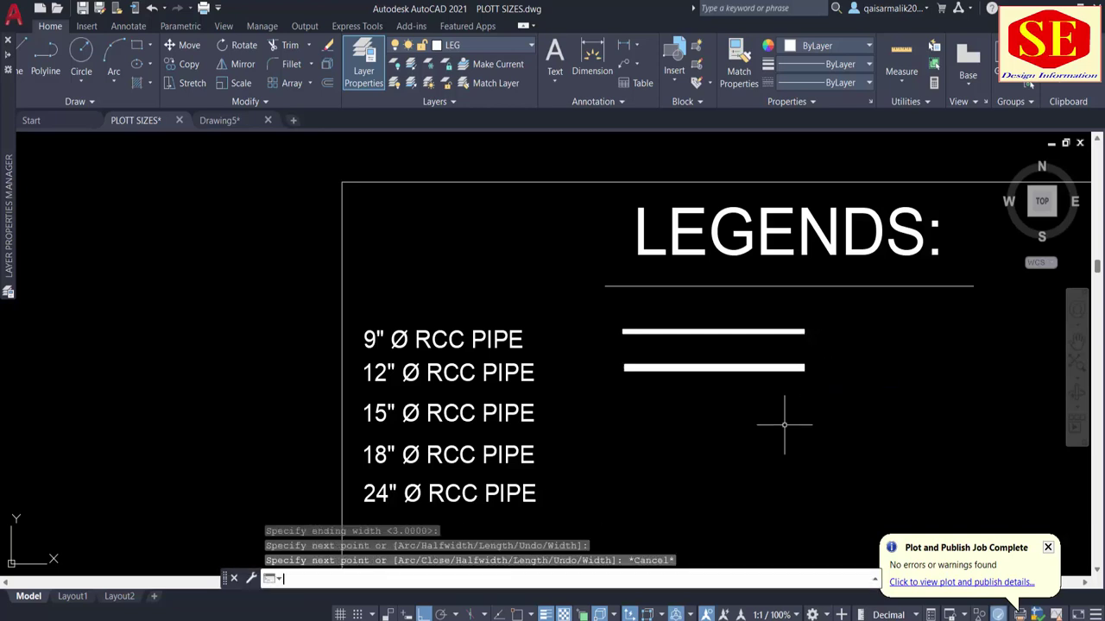
{"action": "key", "text": "Return"}
{"action": "left_click", "coordinate": [618, 413]}
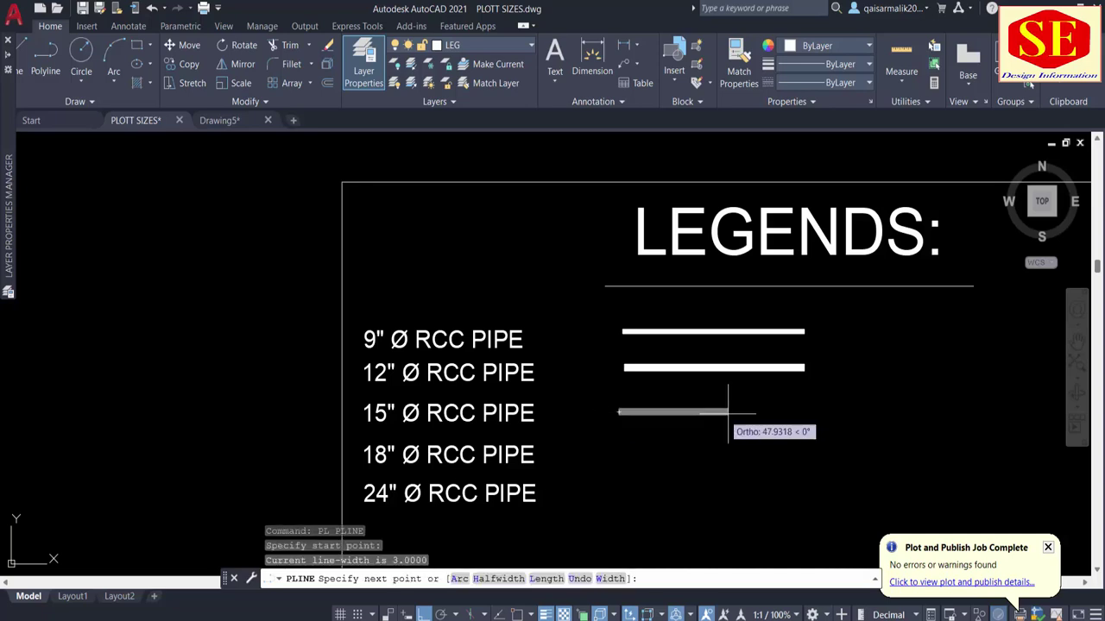
{"action": "type", "text": "w"}
{"action": "key", "text": "Return"}
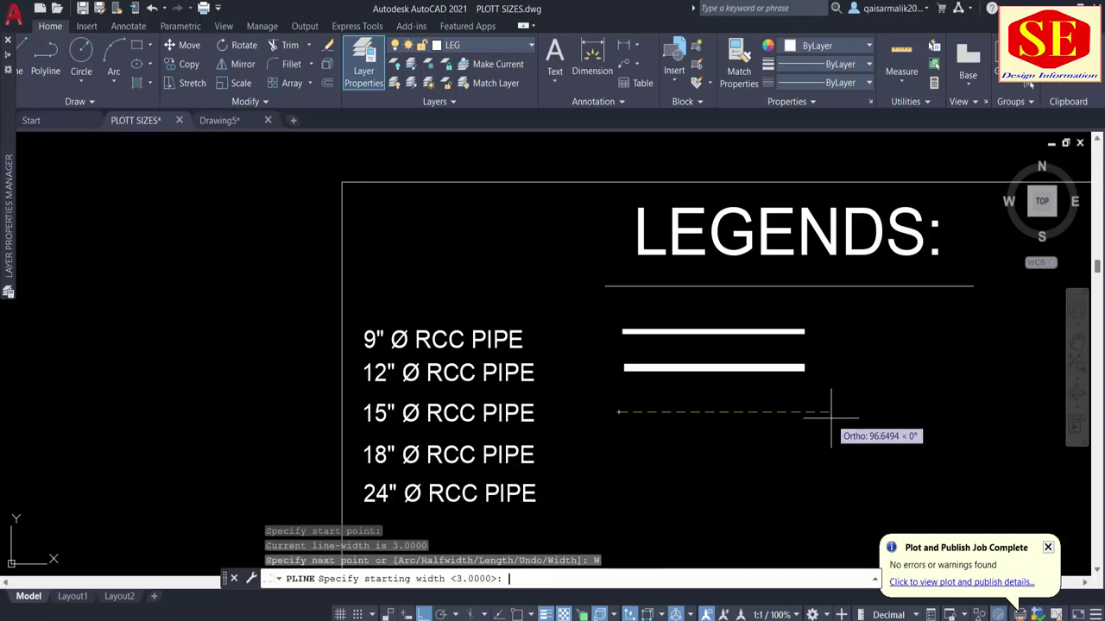
{"action": "key", "text": "Return"}
{"action": "key", "text": "Return"}
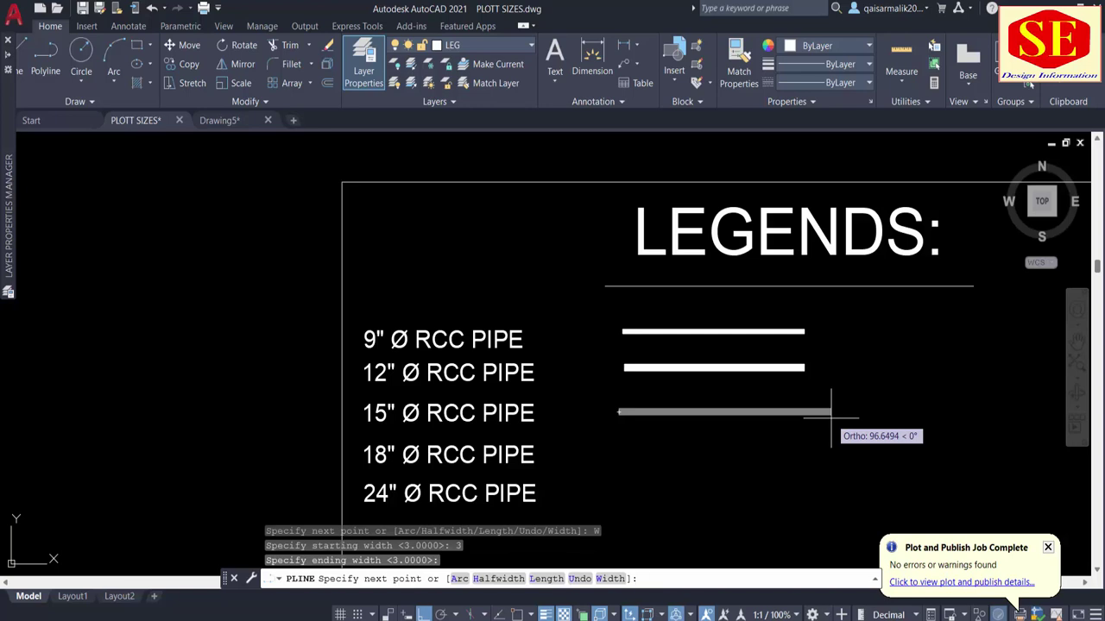
{"action": "type", "text": "W"}
{"action": "key", "text": "Return"}
{"action": "type", "text": "3.5"}
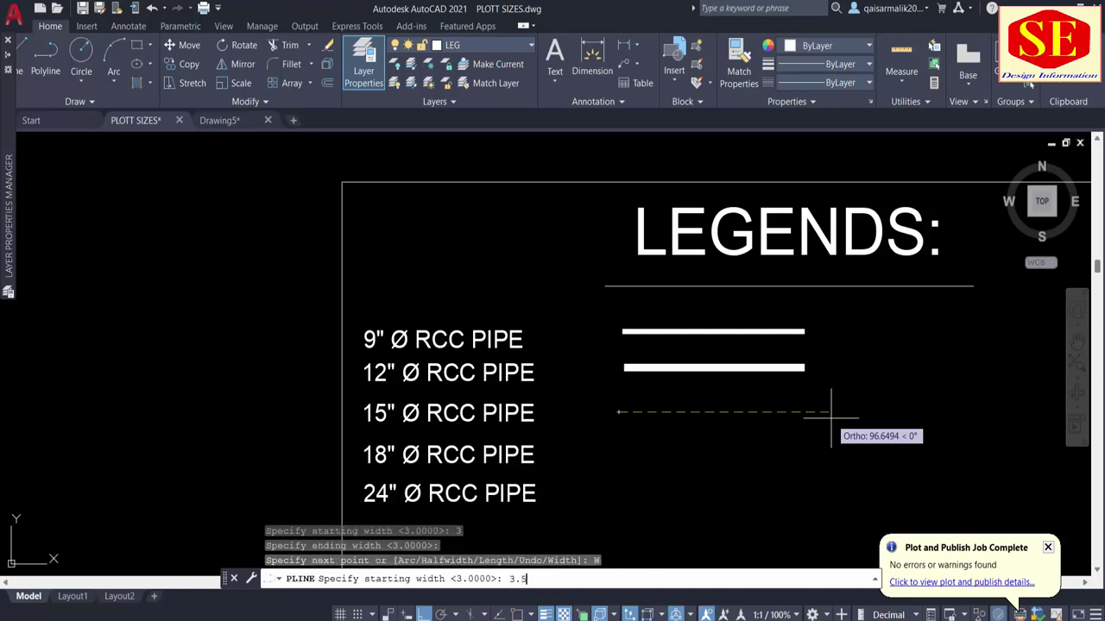
{"action": "key", "text": "Return"}
{"action": "key", "text": "Return"}
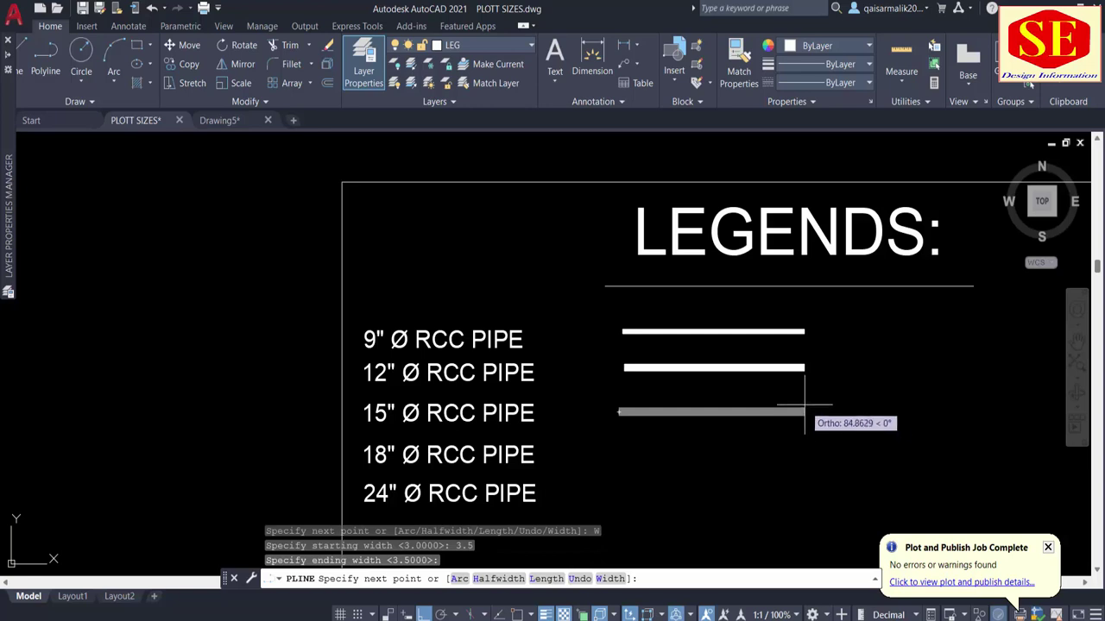
{"action": "left_click", "coordinate": [805, 413]}
{"action": "key", "text": "Escape"}
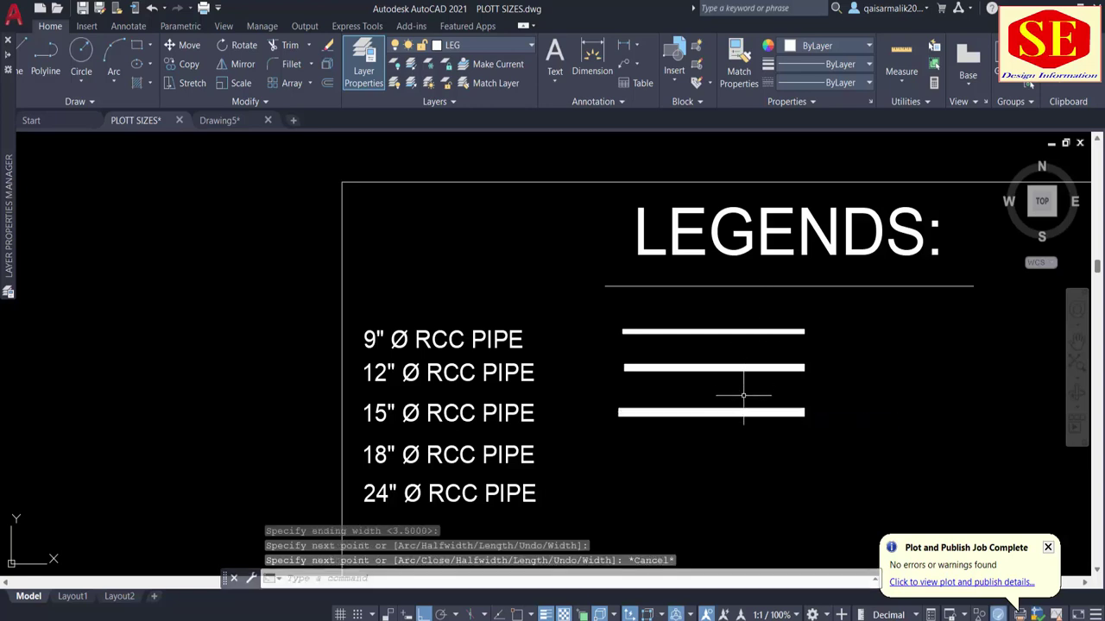
Draw a 4-wide sample polyline beside the 18" RCC PIPE label.
{"action": "type", "text": "pl"}
{"action": "key", "text": "Return"}
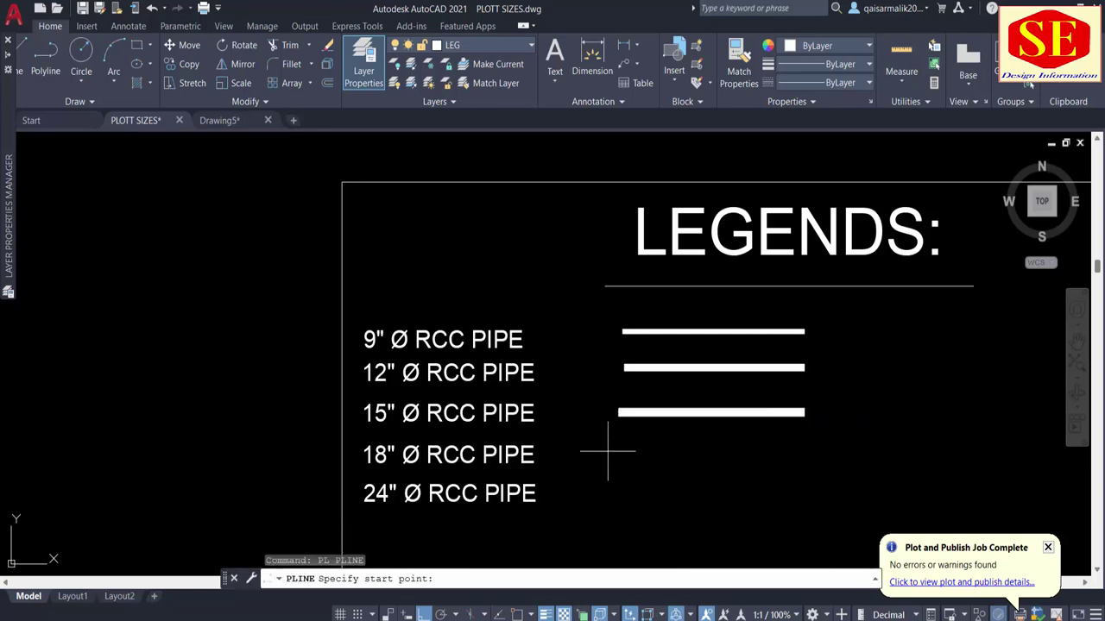
{"action": "left_click", "coordinate": [607, 450]}
{"action": "type", "text": "W"}
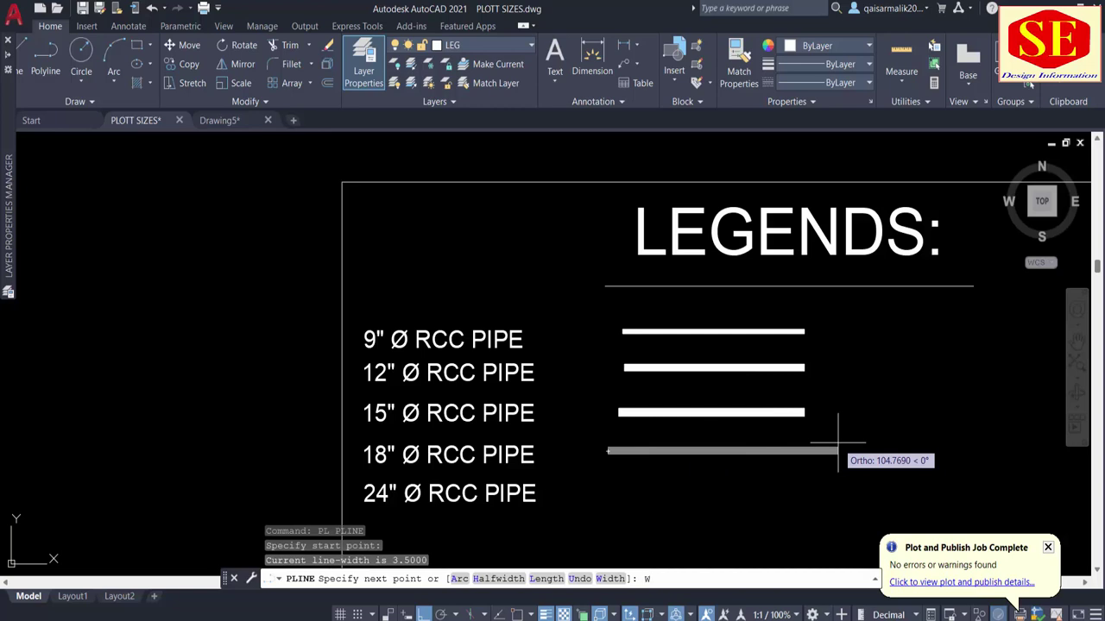
{"action": "key", "text": "Return"}
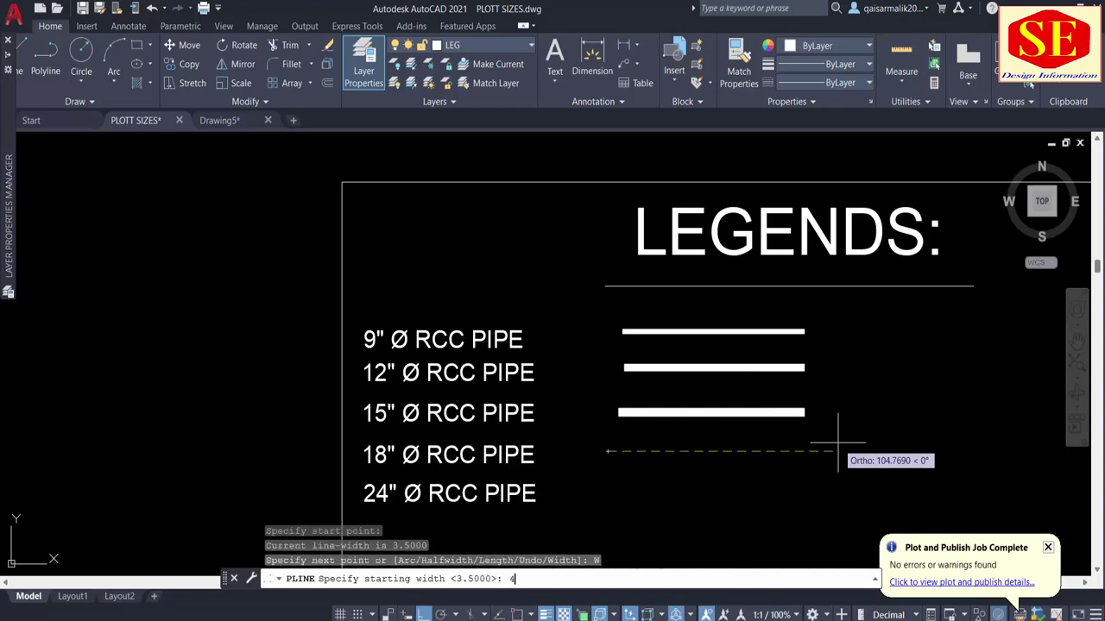
{"action": "type", "text": "4"}
{"action": "key", "text": "Return"}
{"action": "key", "text": "Return"}
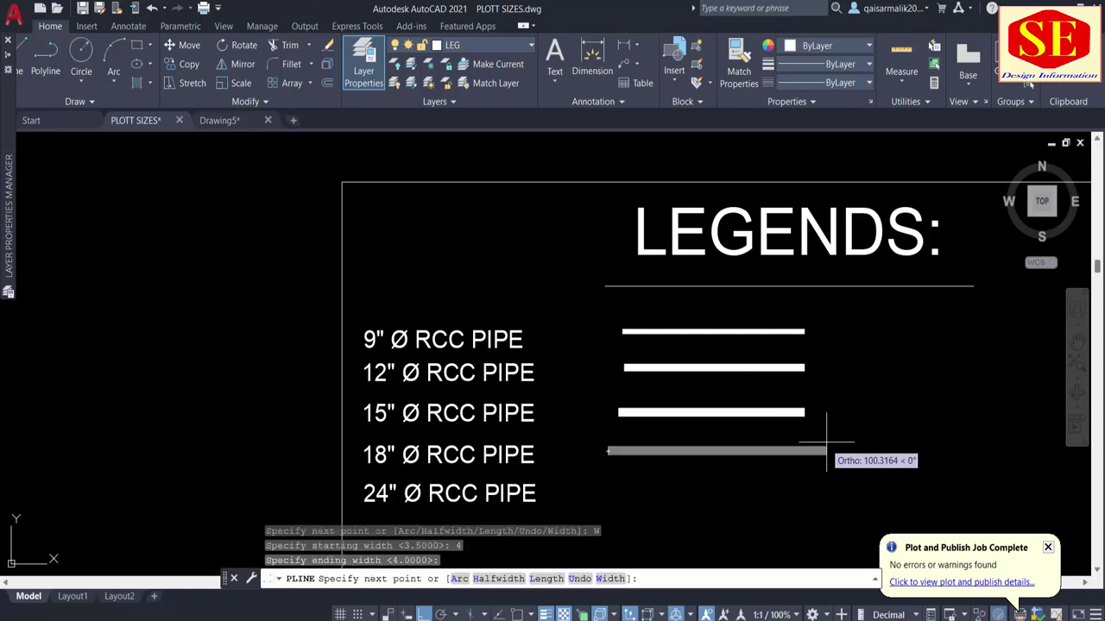
{"action": "left_click", "coordinate": [807, 451]}
{"action": "key", "text": "Escape"}
Draw a 4.5-wide sample polyline beside the 24" RCC PIPE label.
{"action": "middle_click_drag", "start_coordinate": [690, 456], "coordinate": [679, 420]}
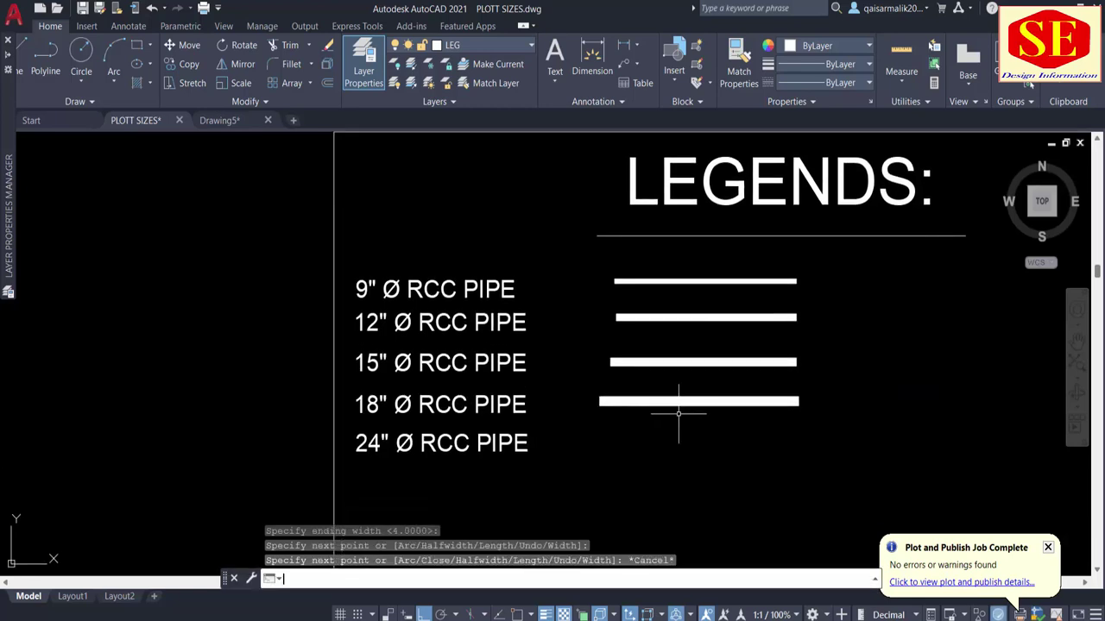
{"action": "key", "text": "Return"}
{"action": "left_click", "coordinate": [598, 441]}
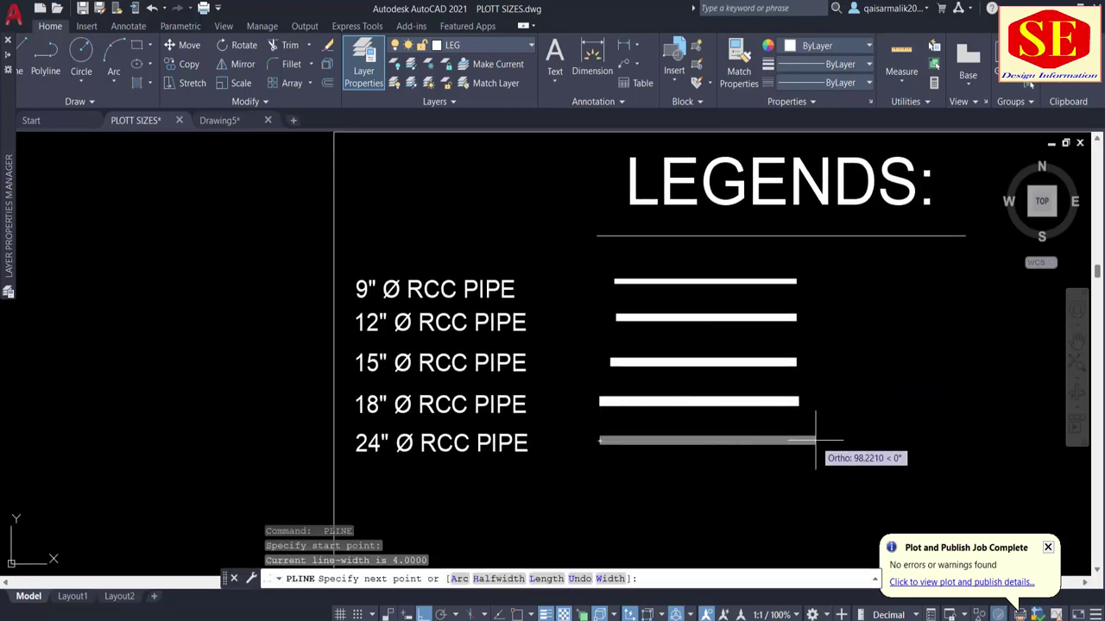
{"action": "type", "text": "W"}
{"action": "key", "text": "Return"}
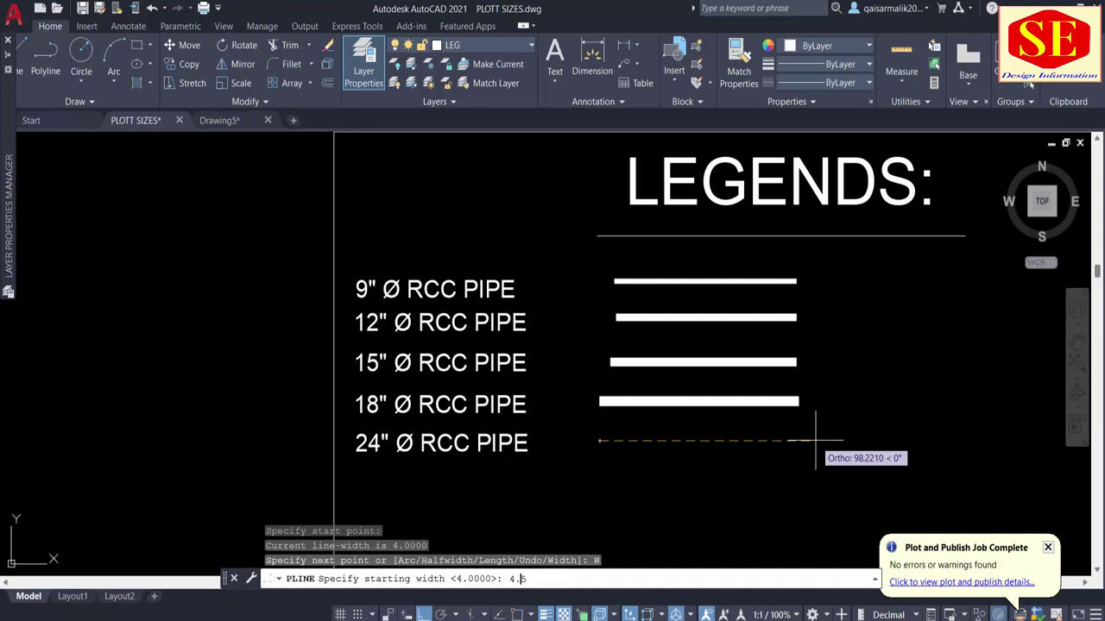
{"action": "key", "text": "Return"}
{"action": "key", "text": "Return"}
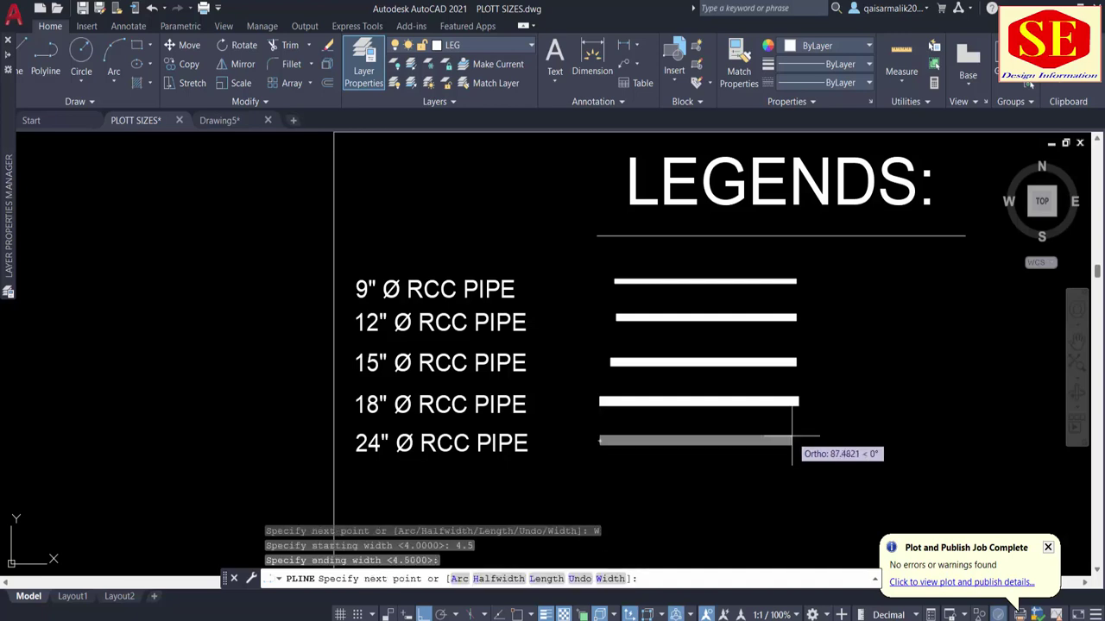
{"action": "left_click", "coordinate": [800, 441]}
{"action": "key", "text": "Escape"}
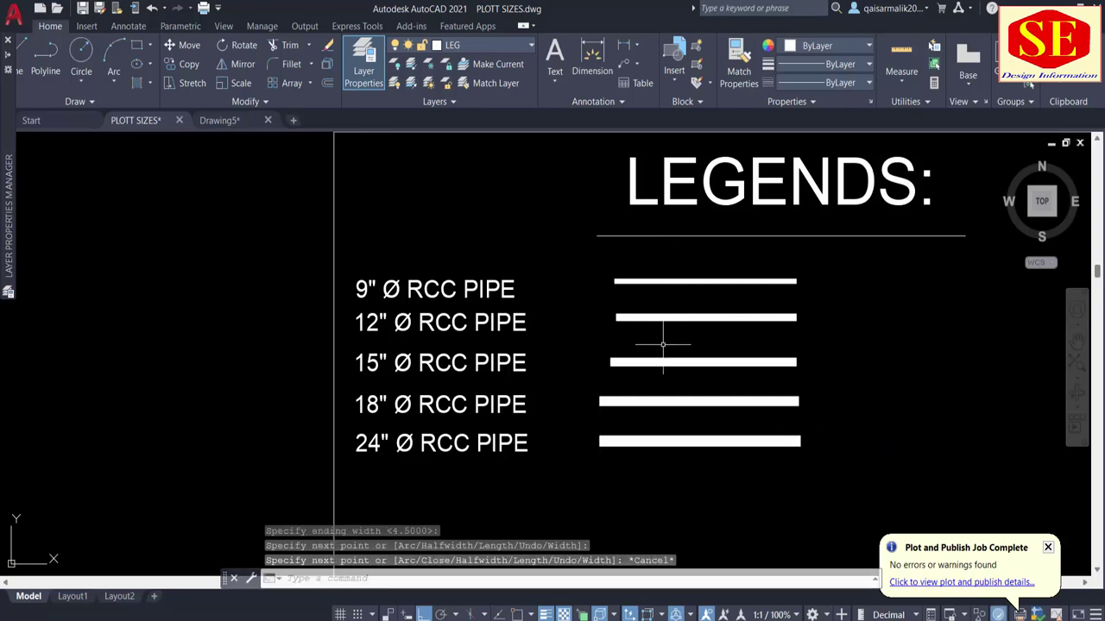
{"action": "type", "text": "L"}
{"action": "key", "text": "Return"}
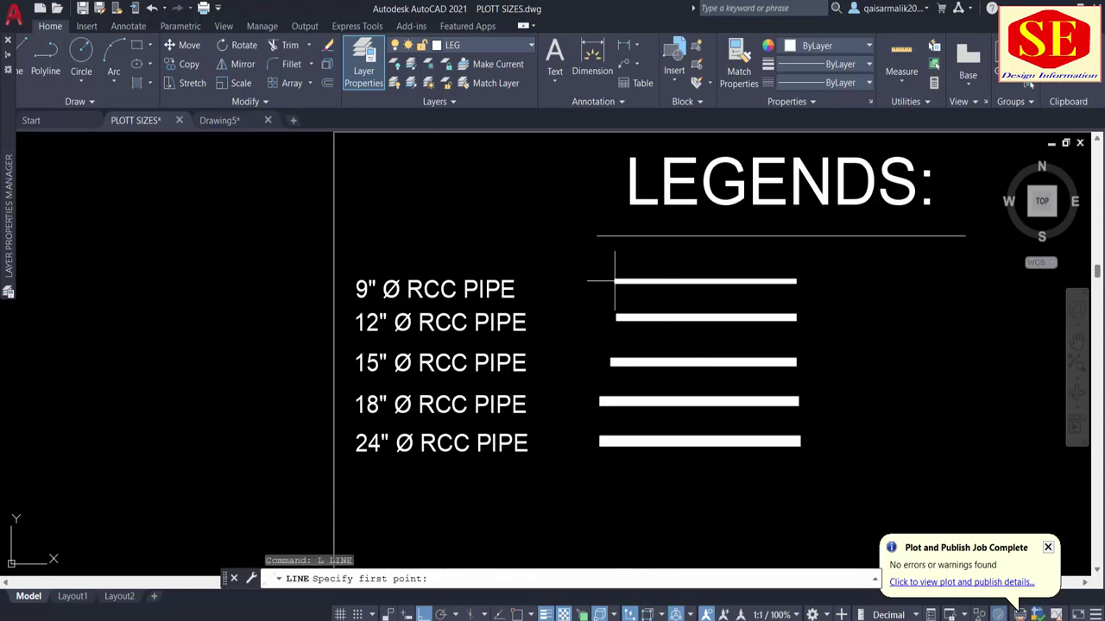
With object snap on, draw vertical guide lines from both ends of the 9" sample line.
{"action": "key", "text": "F3"}
{"action": "left_click", "coordinate": [613, 281]}
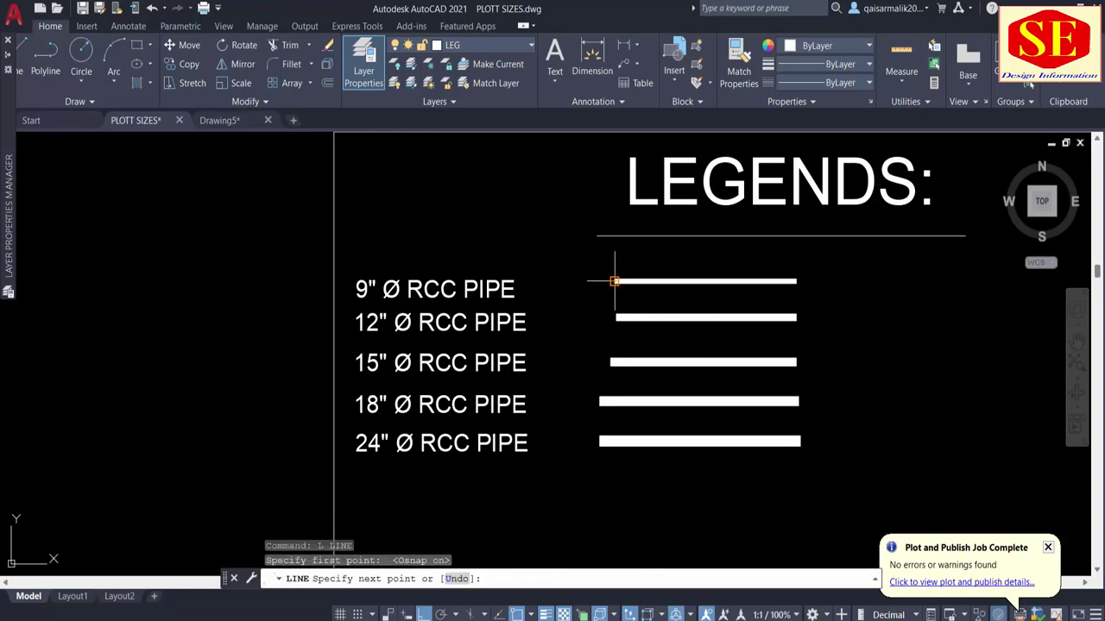
{"action": "left_click", "coordinate": [614, 477]}
{"action": "key", "text": "Escape"}
{"action": "key", "text": "Return"}
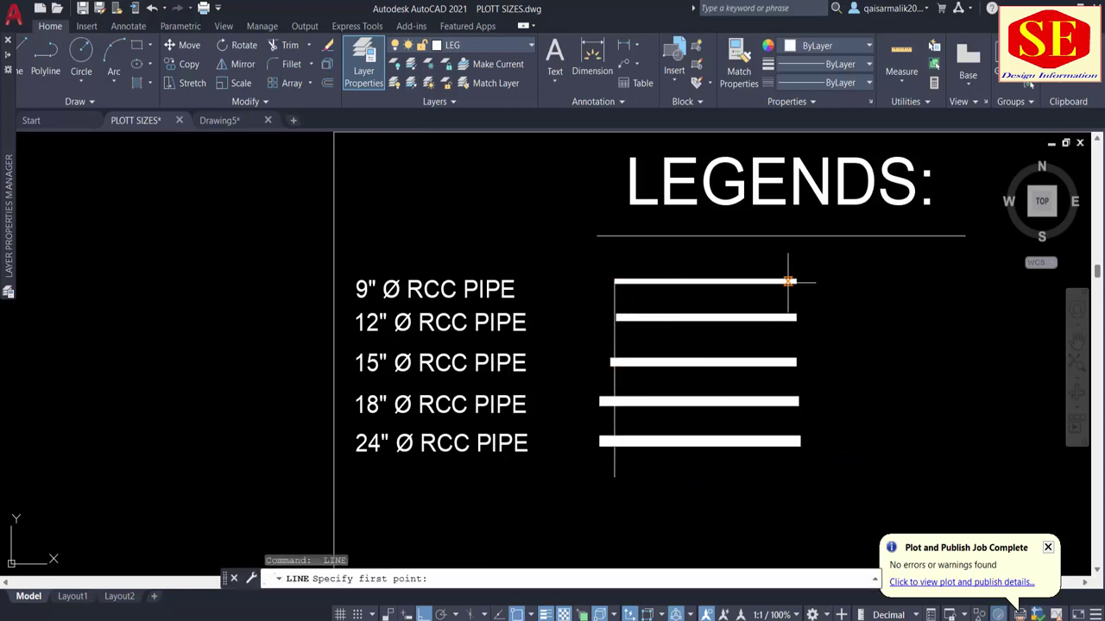
{"action": "left_click", "coordinate": [795, 282]}
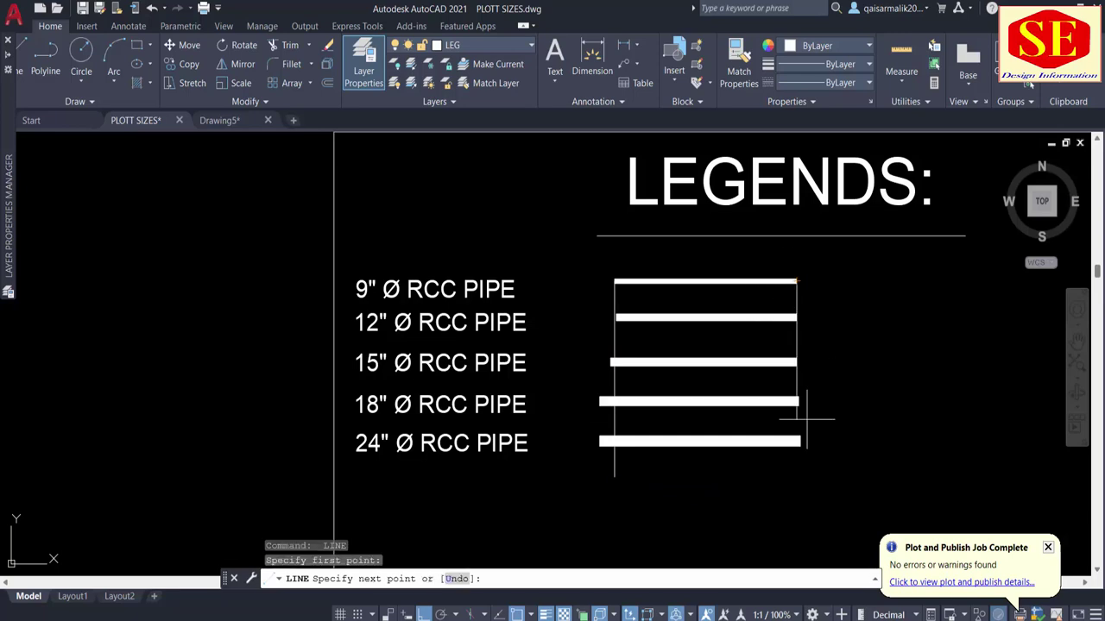
{"action": "left_click", "coordinate": [795, 481]}
{"action": "key", "text": "Escape"}
Trim the 18" and 24" line overhangs back to the guide lines.
{"action": "type", "text": "tr"}
{"action": "key", "text": "Return"}
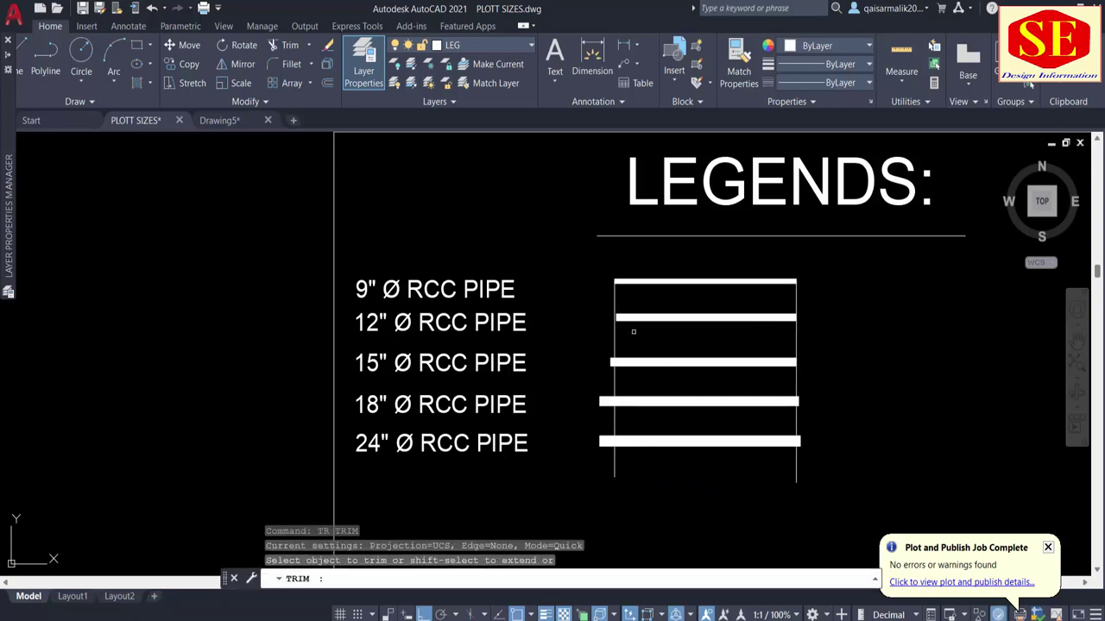
{"action": "left_click_drag", "start_coordinate": [608, 381], "coordinate": [599, 452]}
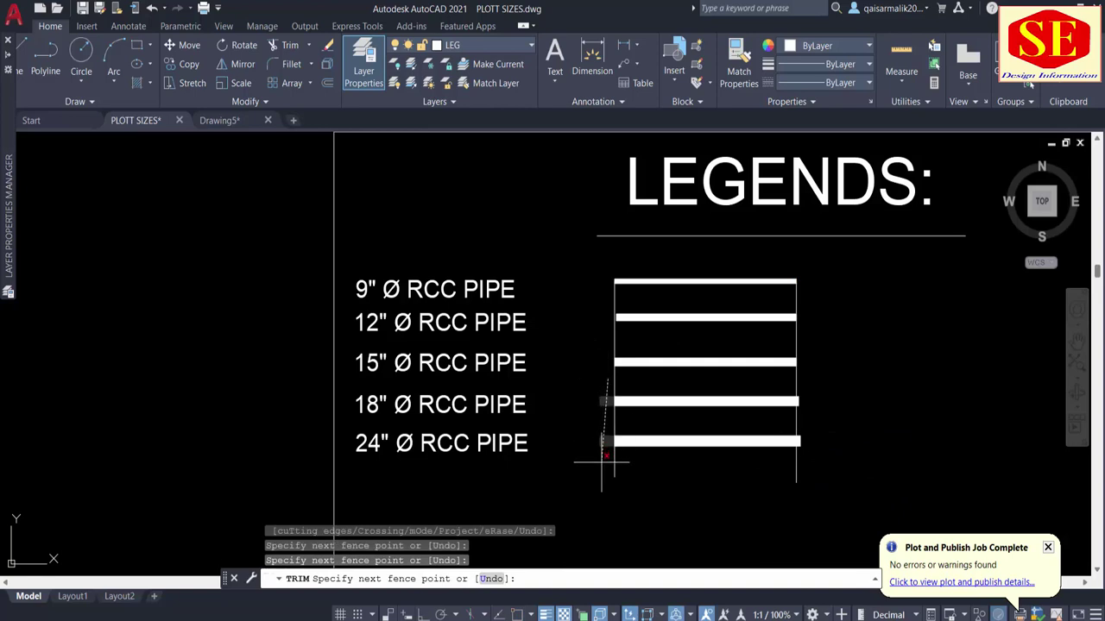
{"action": "left_click", "coordinate": [801, 399]}
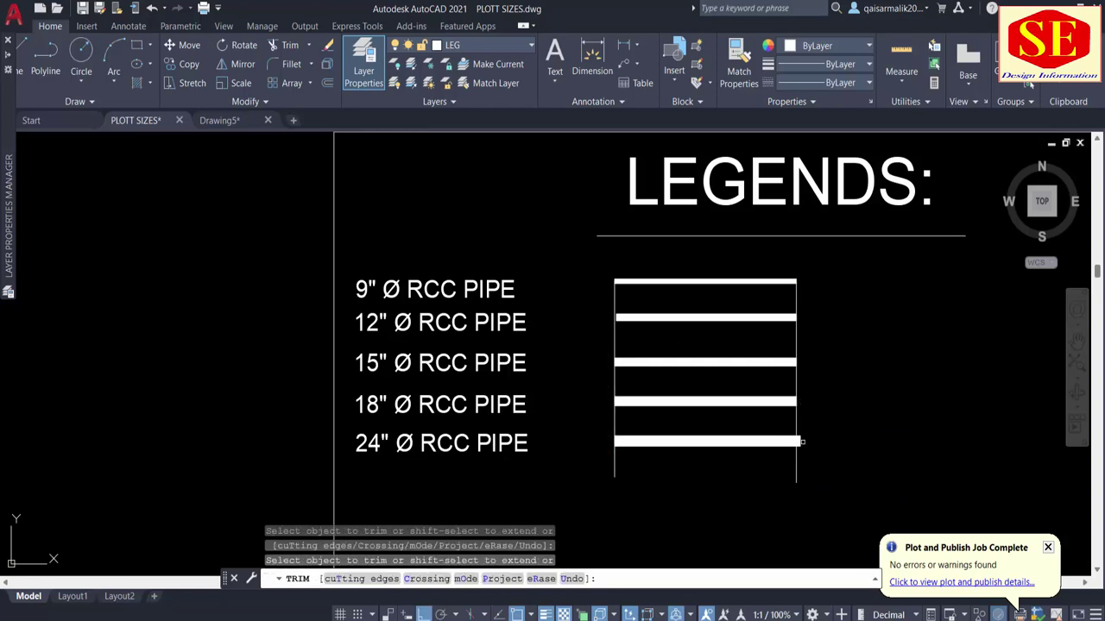
{"action": "key", "text": "Escape"}
Erase the two guide lines, then select the 9" sample line and open the Layer list.
{"action": "left_click", "coordinate": [829, 469]}
{"action": "left_click", "coordinate": [606, 494]}
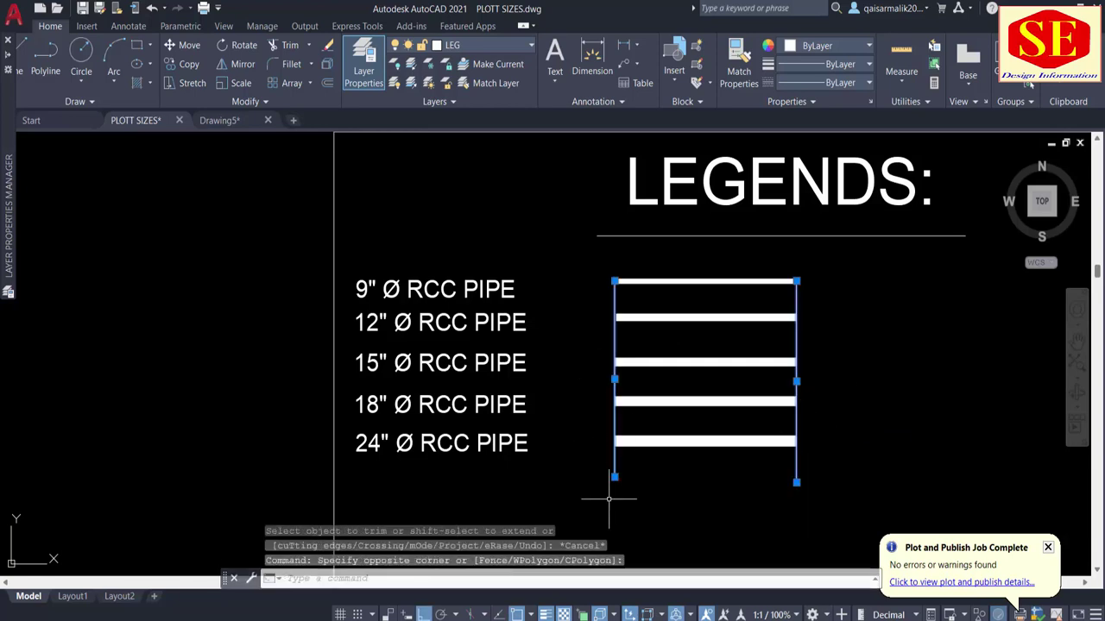
{"action": "type", "text": "e"}
{"action": "key", "text": "Return"}
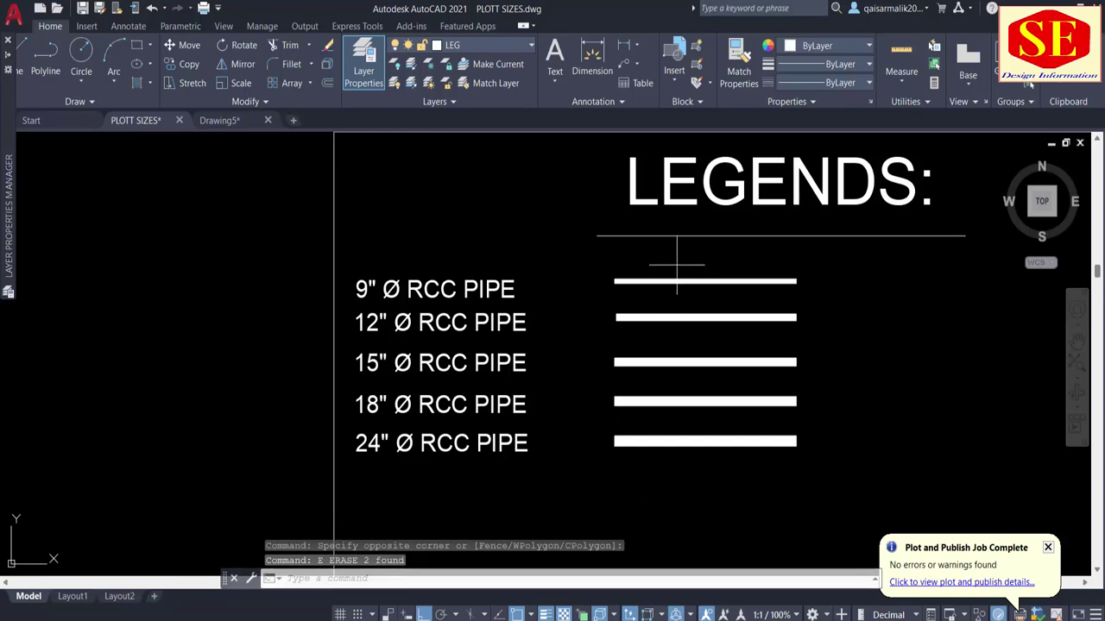
{"action": "left_click", "coordinate": [668, 281]}
{"action": "left_click", "coordinate": [447, 47]}
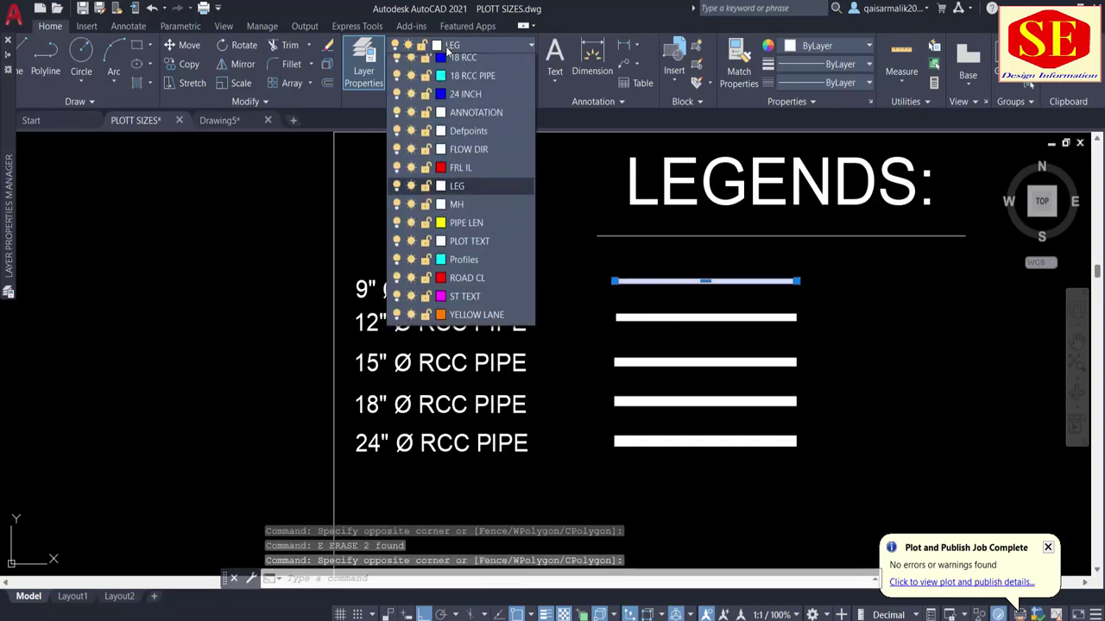
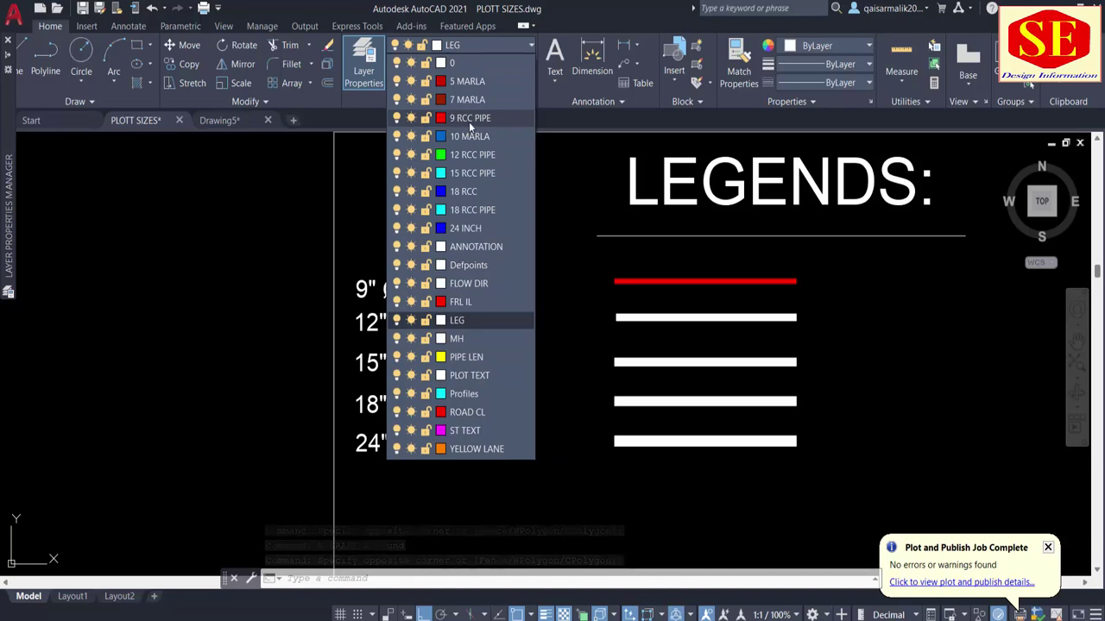
Put the 9", 12" and 15" legend lines on the 9 RCC PIPE, 12 RCC PIPE and 15 RCC PIPE layers.
{"action": "left_click", "coordinate": [468, 122]}
{"action": "key", "text": "Escape"}
{"action": "left_click", "coordinate": [710, 302]}
{"action": "left_click", "coordinate": [680, 329]}
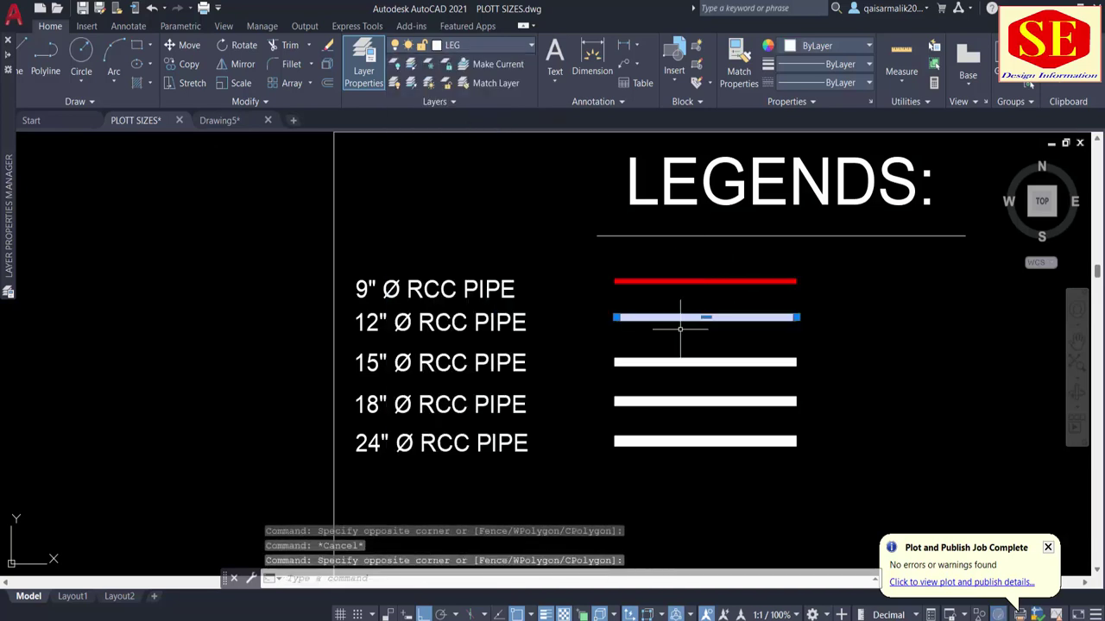
{"action": "left_click", "coordinate": [438, 50]}
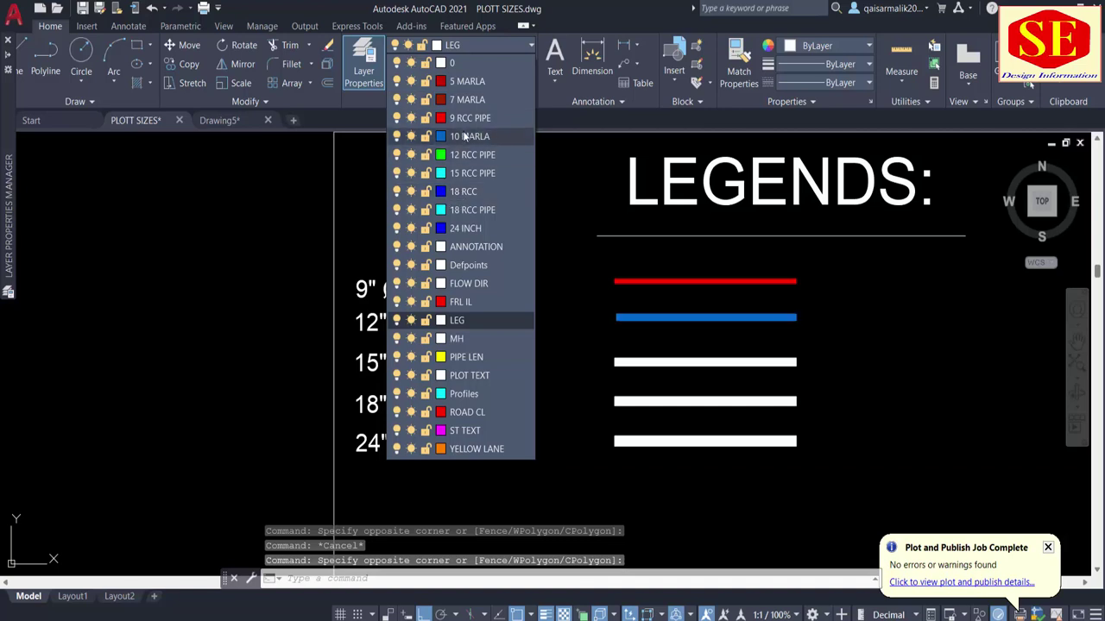
{"action": "left_click", "coordinate": [472, 154]}
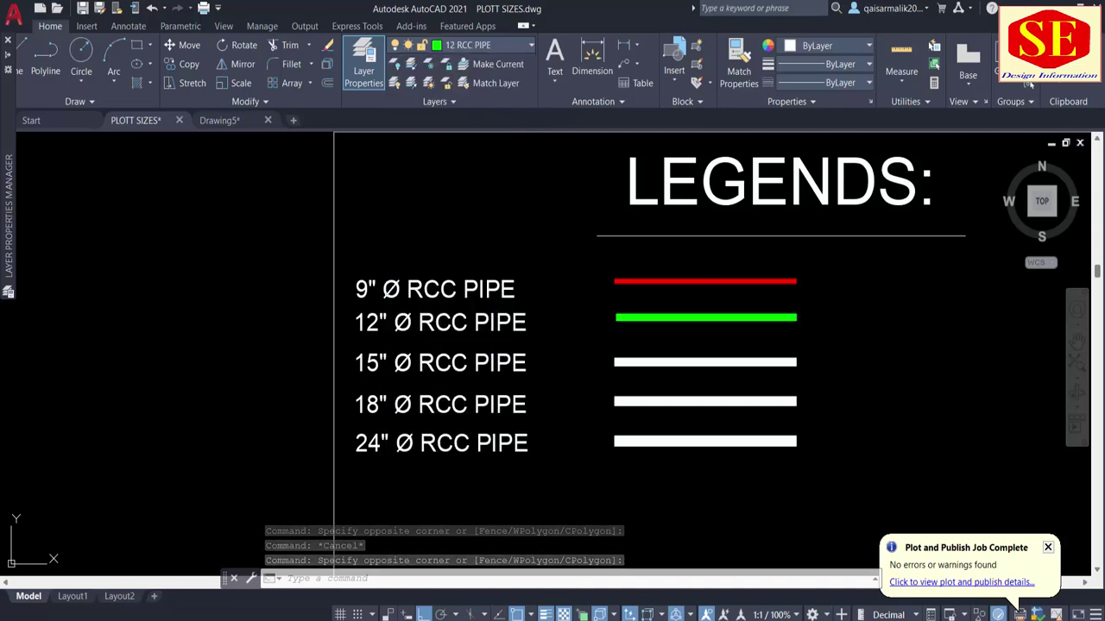
{"action": "key", "text": "Escape"}
{"action": "left_click", "coordinate": [702, 363]}
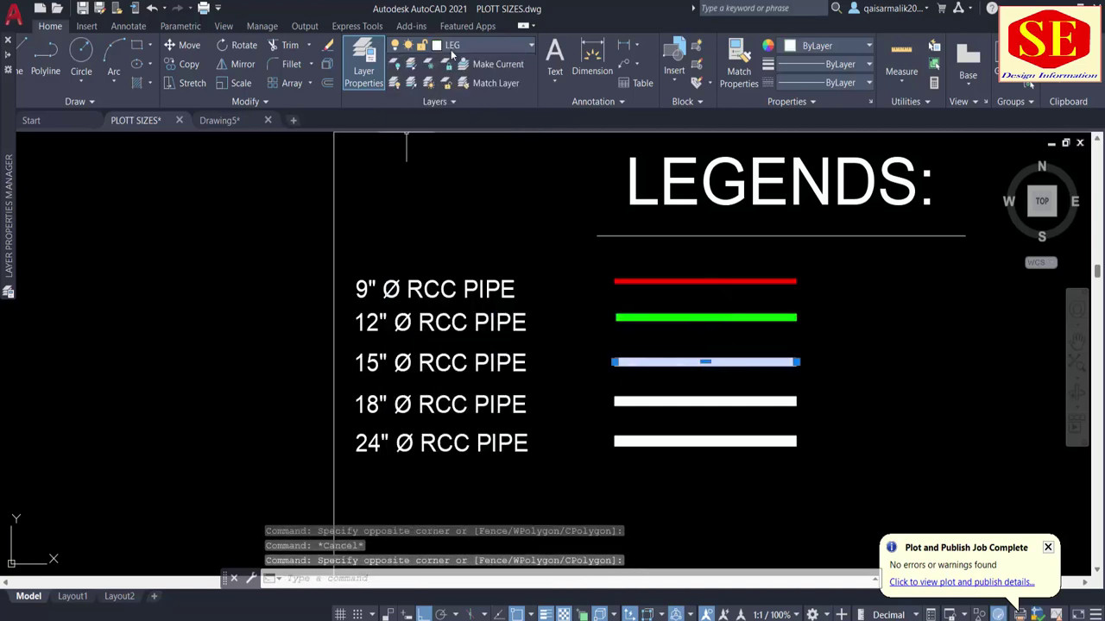
{"action": "left_click", "coordinate": [452, 50]}
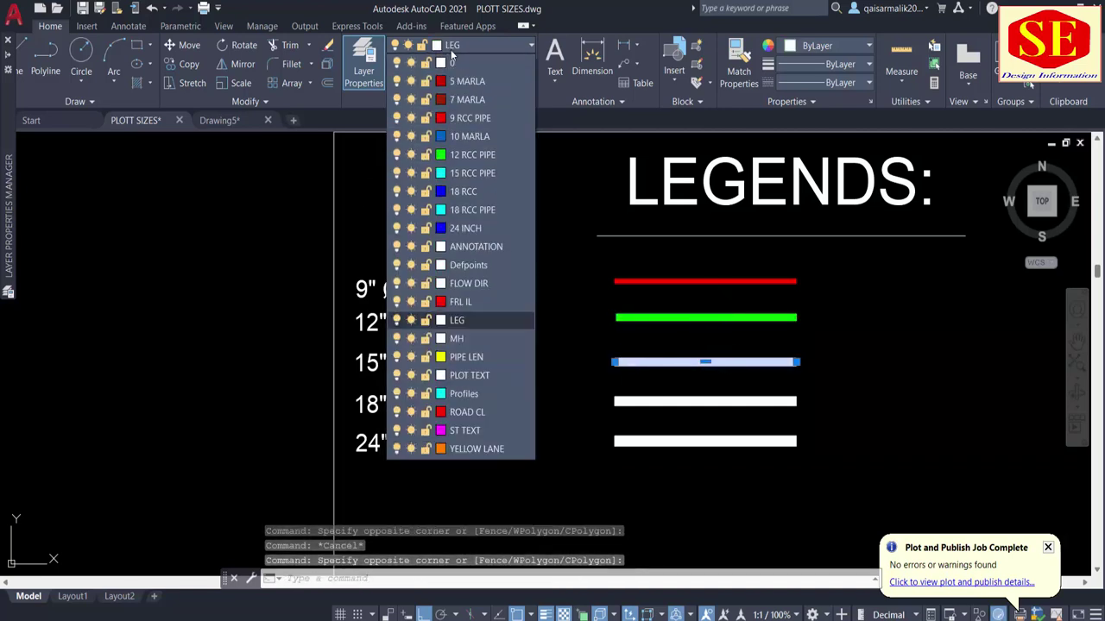
{"action": "left_click", "coordinate": [474, 175]}
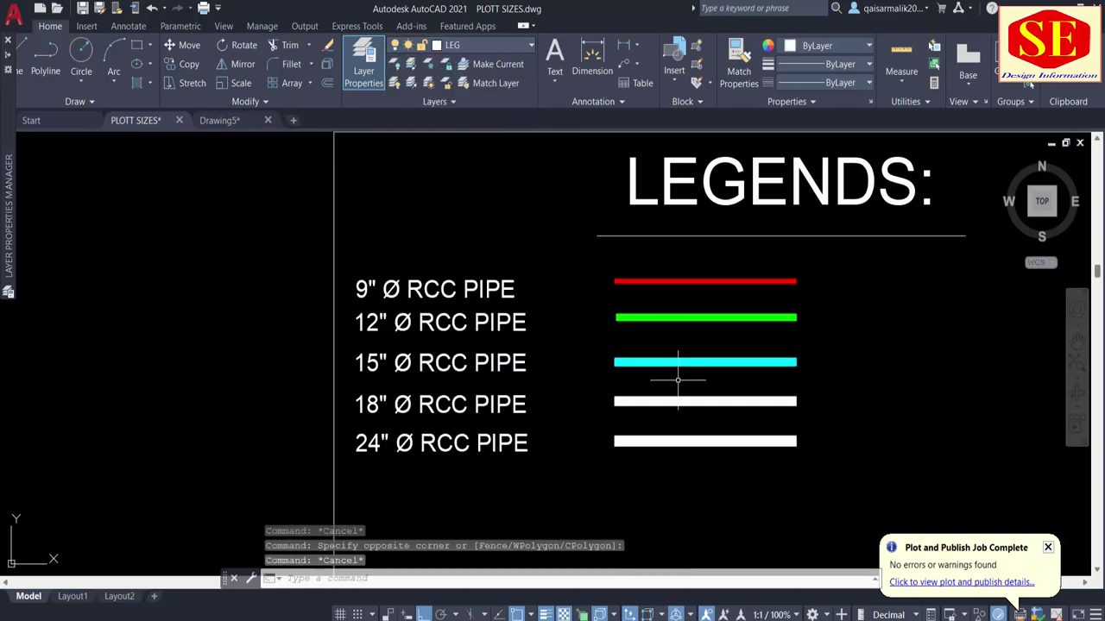
Put the 18" and 24" legend lines on the 18 RCC and 24 INCH layers.
{"action": "left_click", "coordinate": [661, 400]}
{"action": "left_click", "coordinate": [468, 51]}
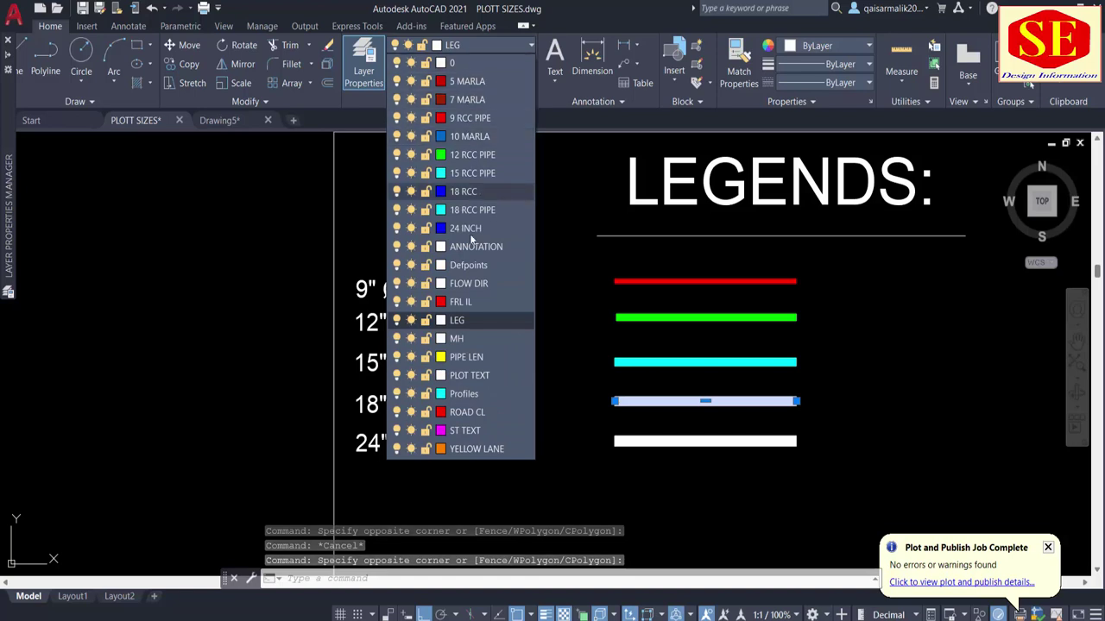
{"action": "left_click", "coordinate": [471, 192]}
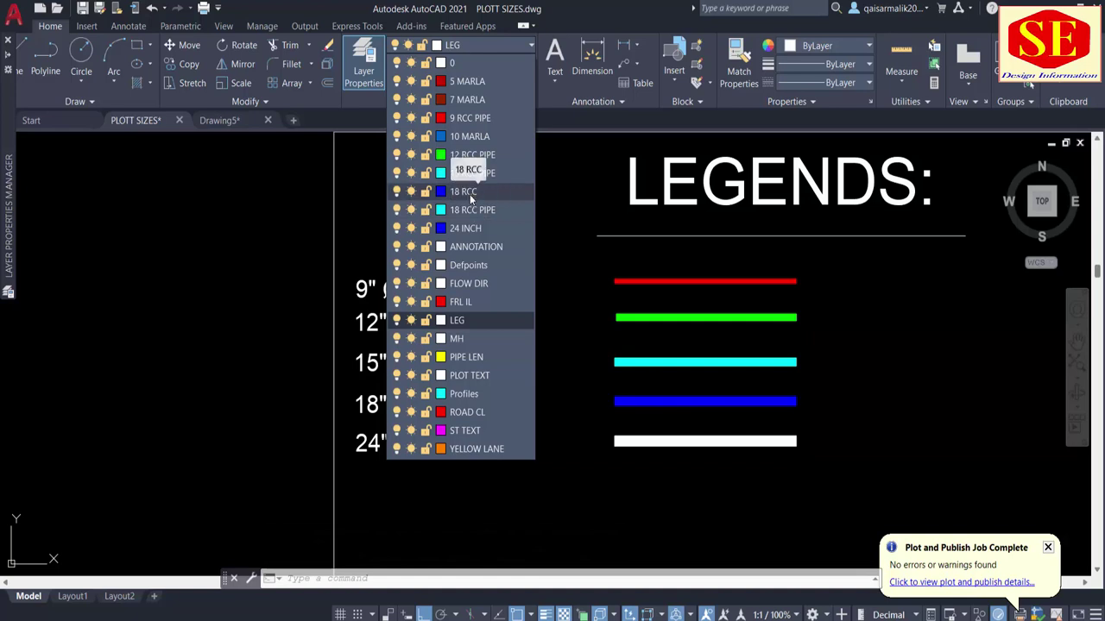
{"action": "left_click", "coordinate": [469, 195]}
{"action": "key", "text": "Escape"}
{"action": "left_click", "coordinate": [690, 471]}
{"action": "left_click", "coordinate": [599, 431]}
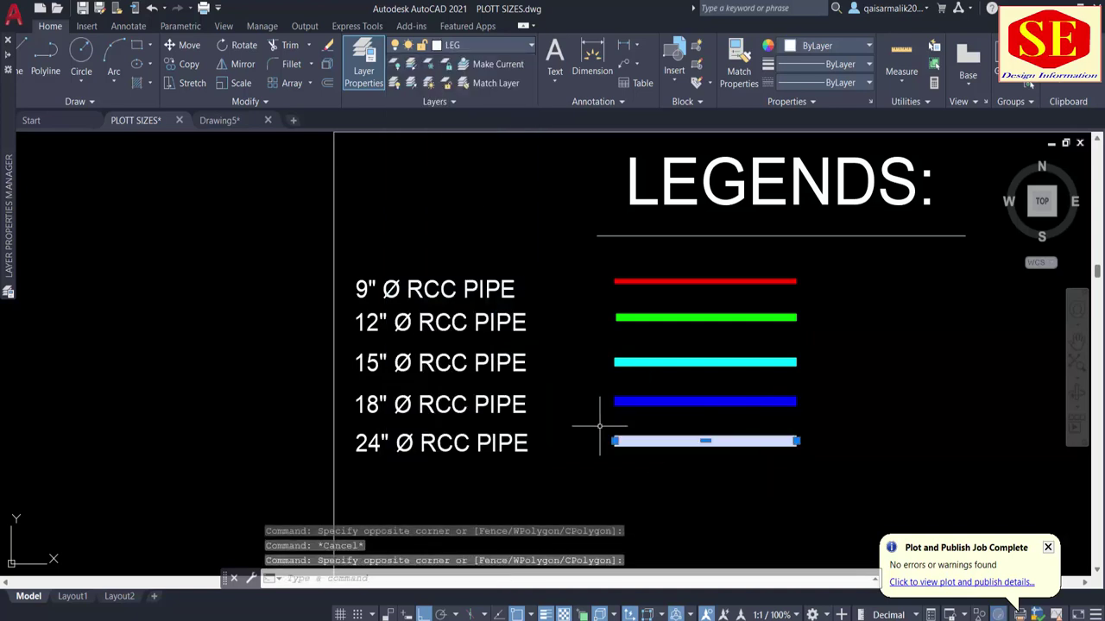
{"action": "left_click", "coordinate": [468, 50]}
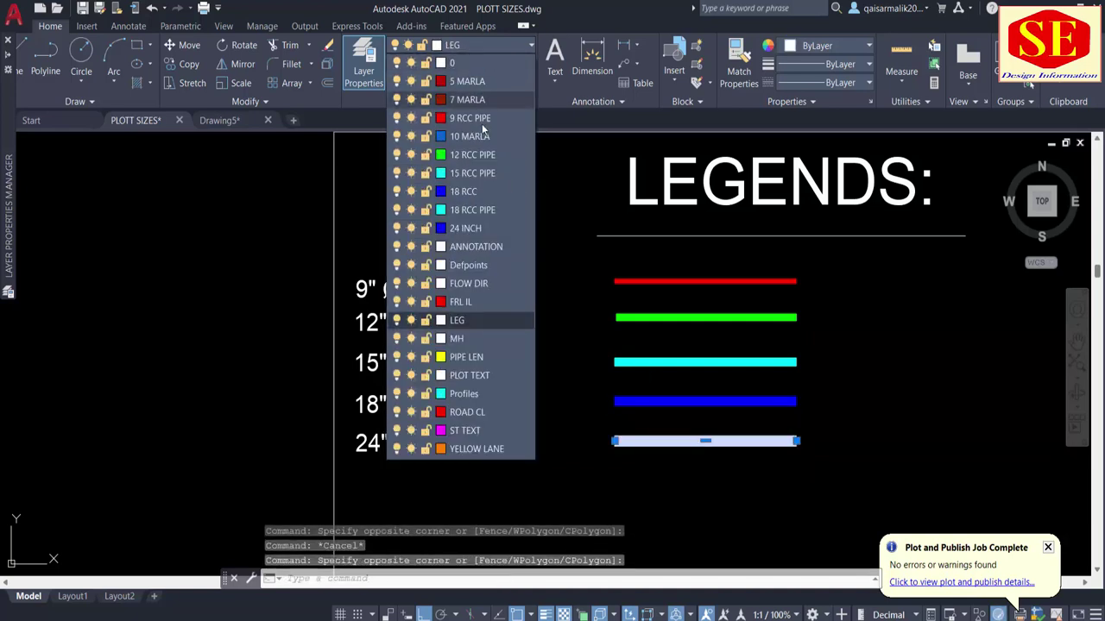
{"action": "left_click", "coordinate": [466, 227]}
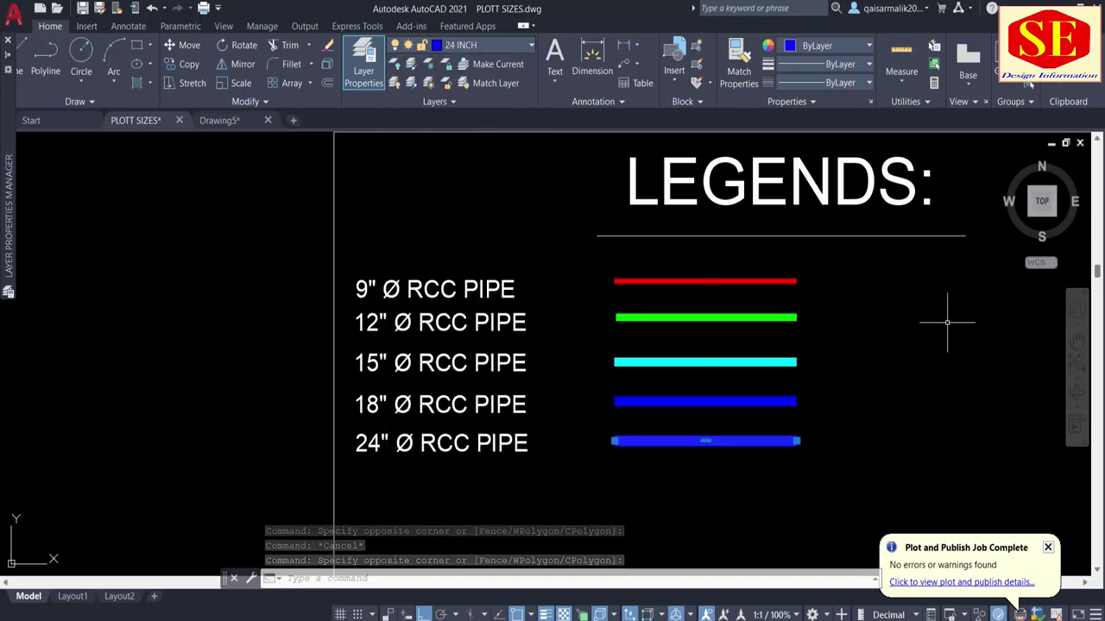
{"action": "key", "text": "Escape"}
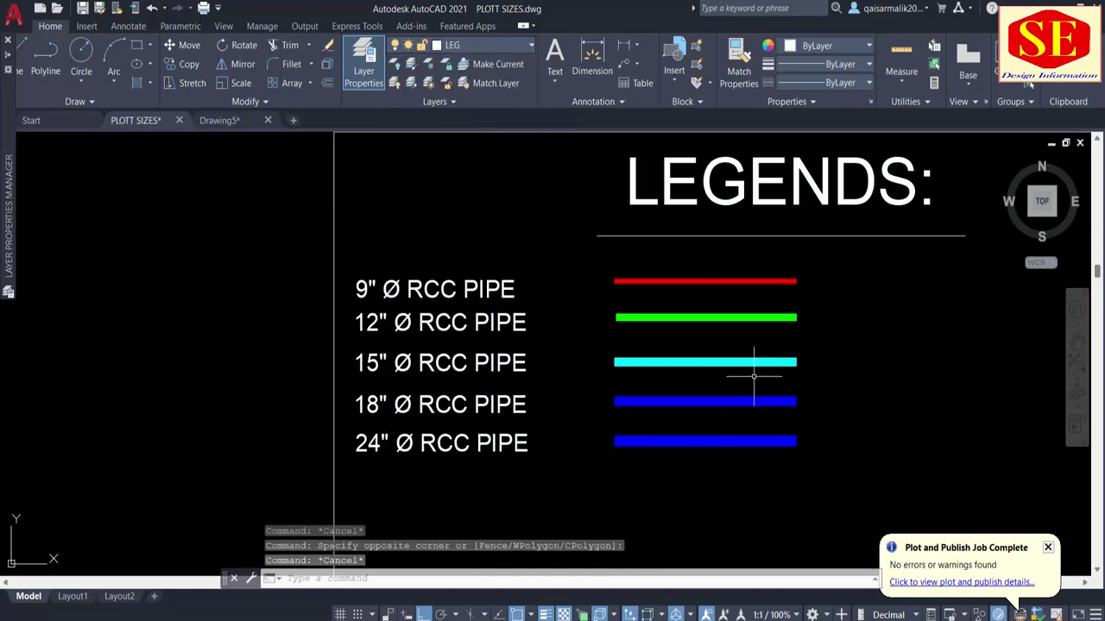
Change the 24 INCH layer colour to magenta in the Layer Properties Manager.
{"action": "type", "text": "la"}
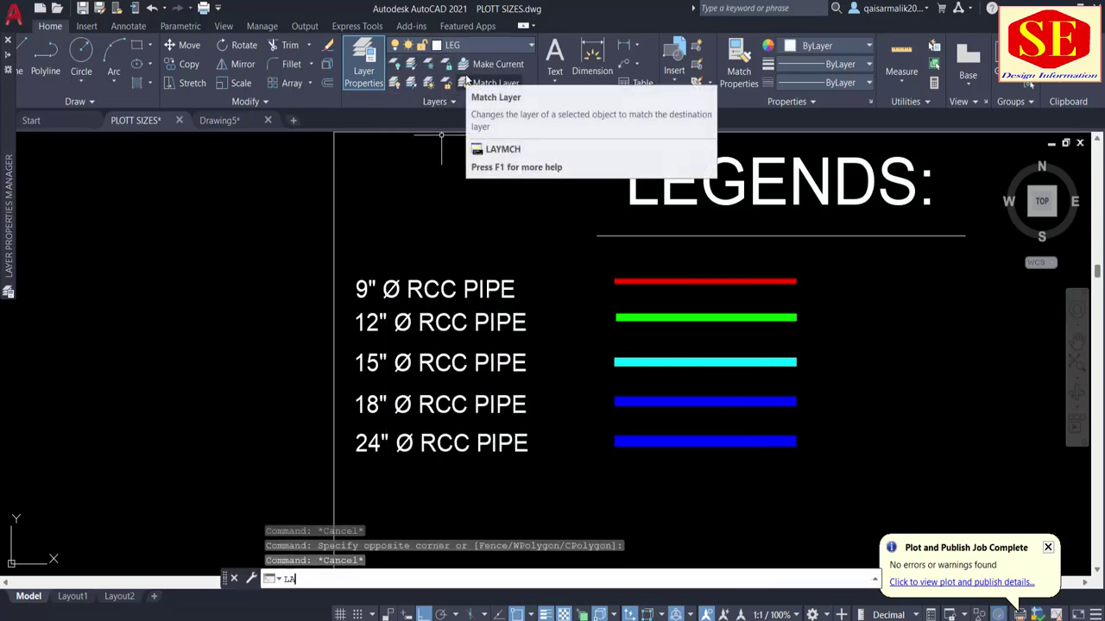
{"action": "key", "text": "Return"}
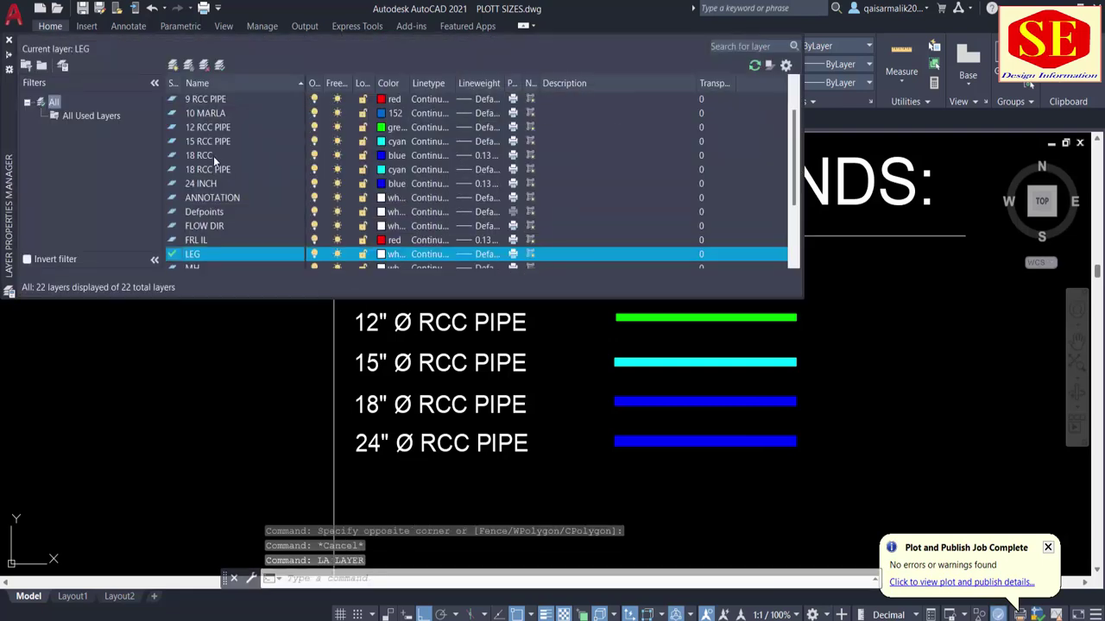
{"action": "left_click", "coordinate": [200, 184]}
{"action": "left_click", "coordinate": [379, 183]}
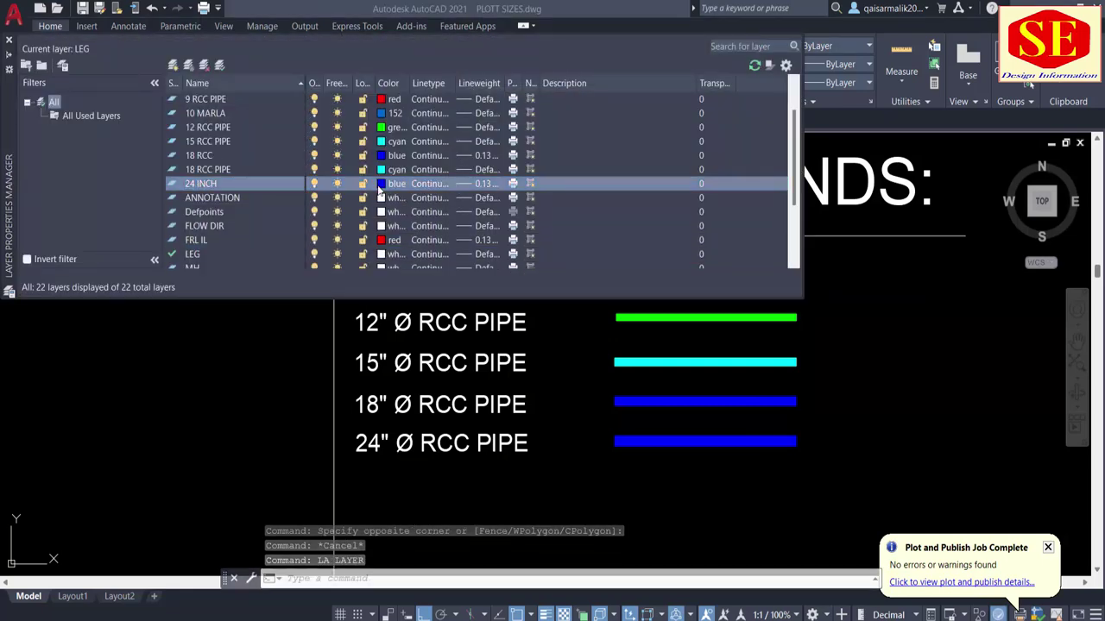
{"action": "left_click", "coordinate": [607, 402]}
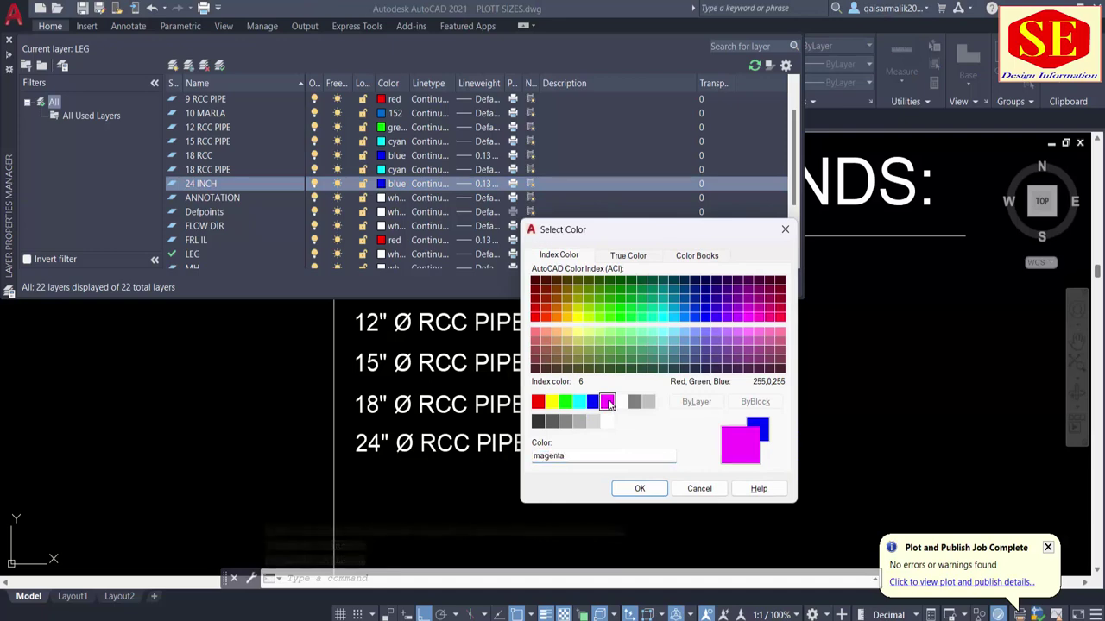
{"action": "left_click", "coordinate": [639, 489]}
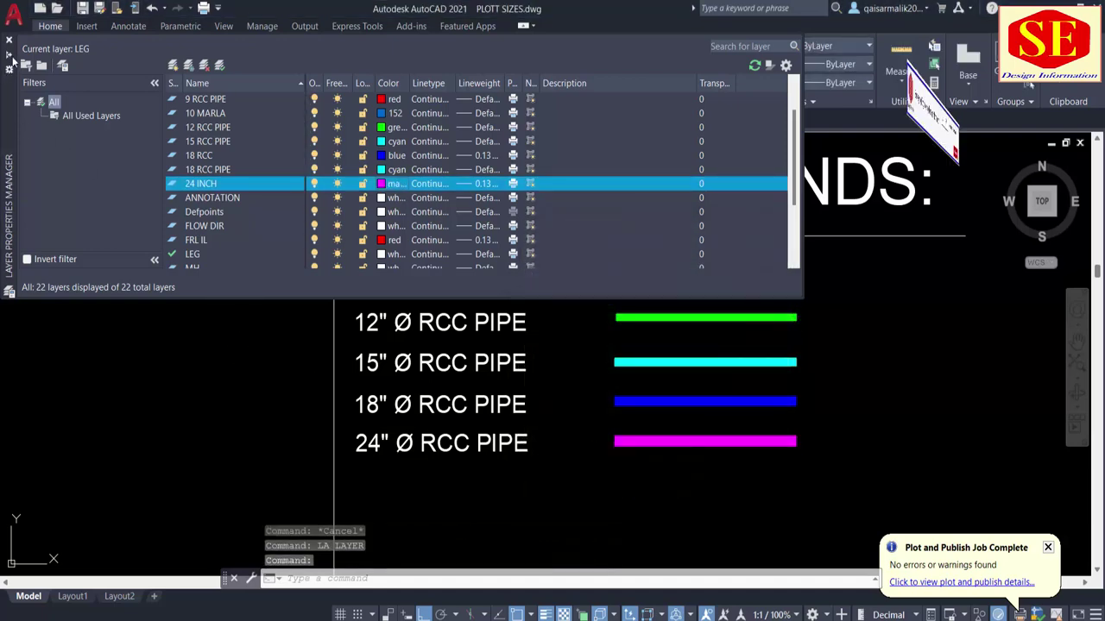
{"action": "left_click", "coordinate": [9, 40]}
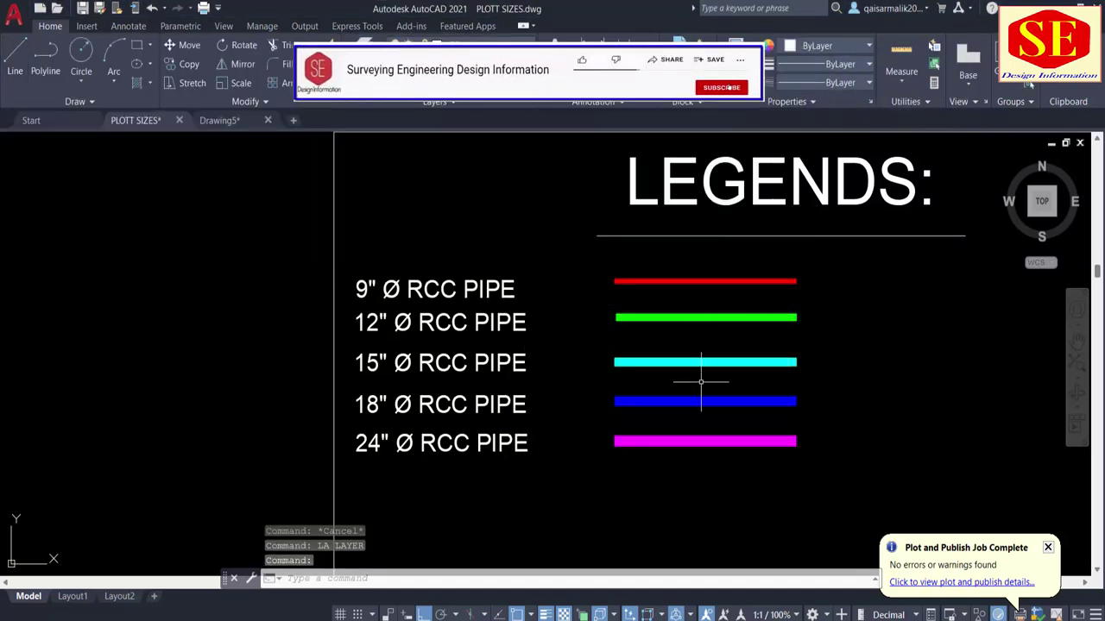
{"action": "key", "text": "Escape"}
{"action": "scroll", "coordinate": [653, 354], "scroll_direction": "down", "scroll_amount": 1}
Copy the 24" Ø RCC PIPE label one row down and retype it as PIPE LENGTH.
{"action": "scroll", "coordinate": [760, 315], "scroll_direction": "down", "scroll_amount": 1}
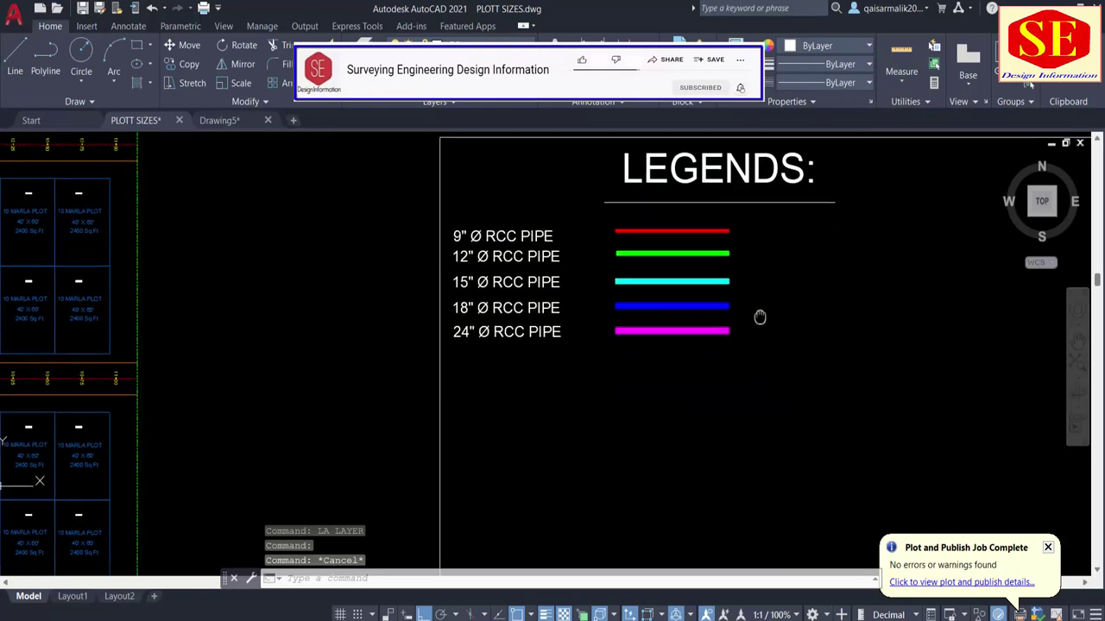
{"action": "key", "text": "Escape"}
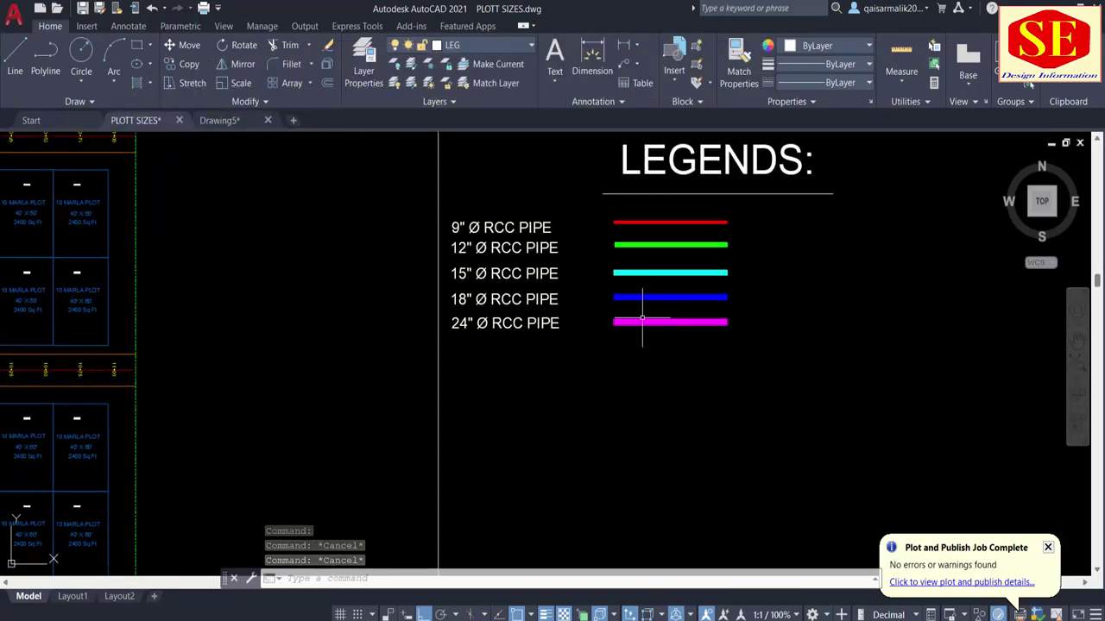
{"action": "type", "text": "c"}
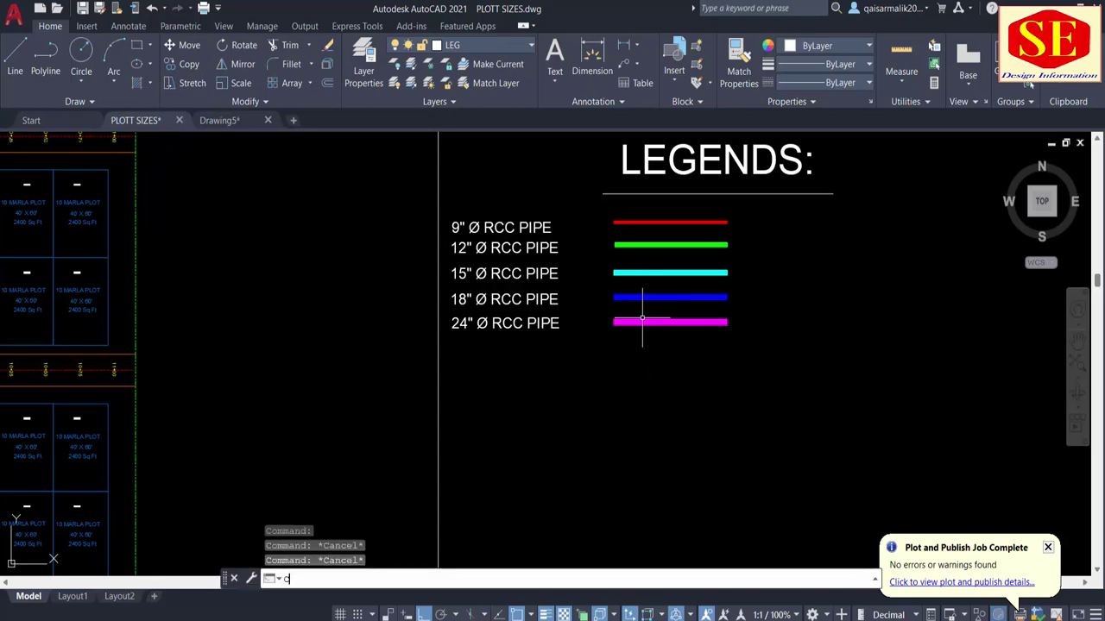
{"action": "type", "text": "t o"}
{"action": "key", "text": "Return"}
{"action": "left_click", "coordinate": [545, 322]}
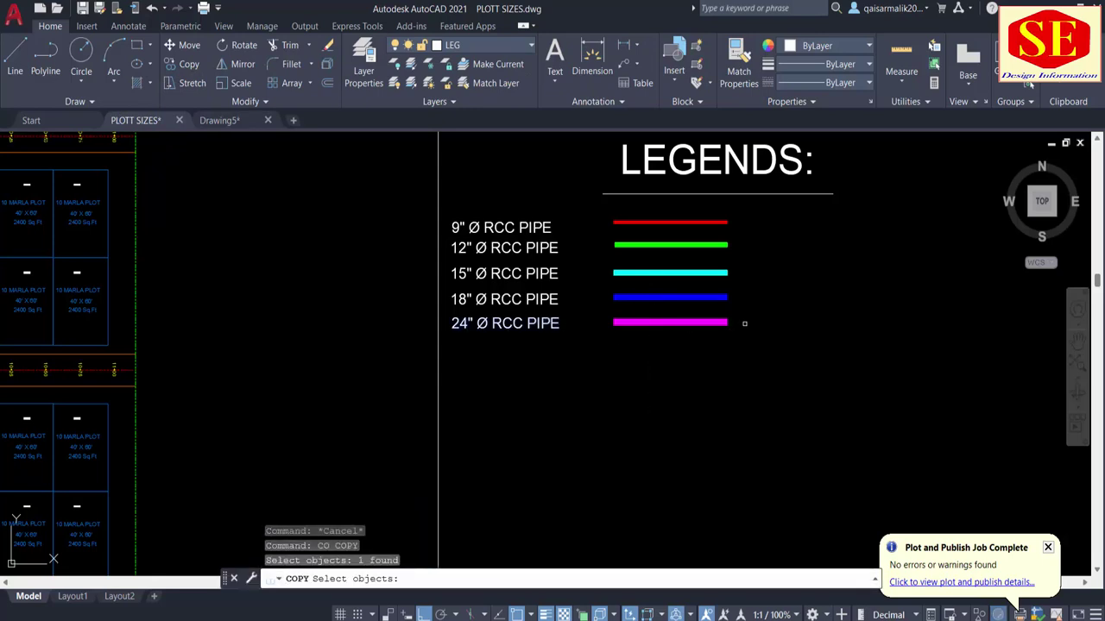
{"action": "key", "text": "Return"}
{"action": "left_click", "coordinate": [727, 322]}
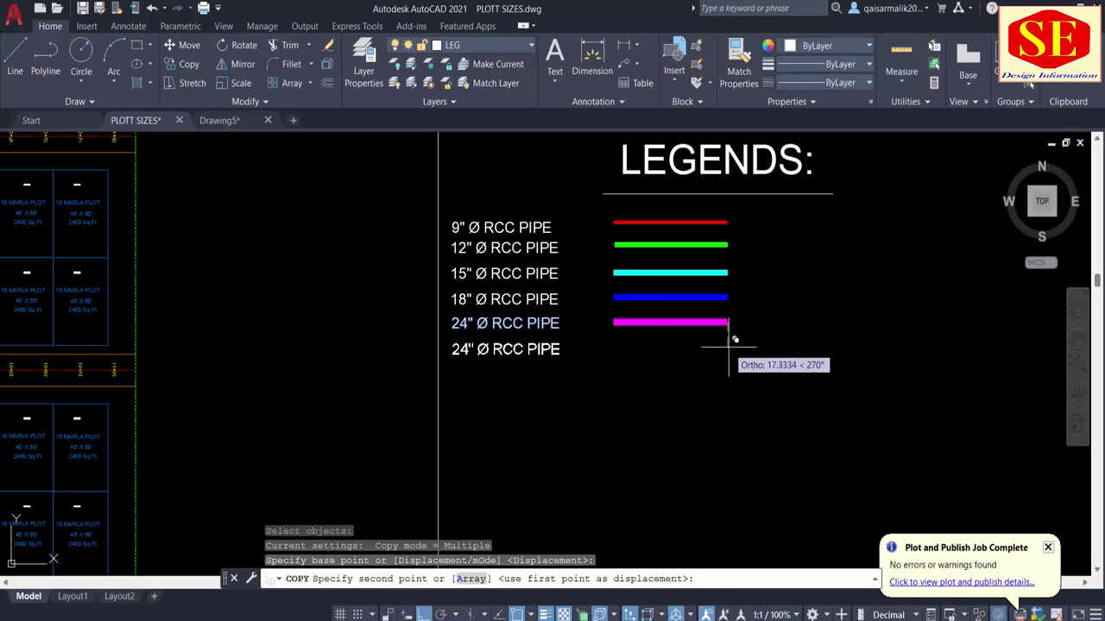
{"action": "left_click", "coordinate": [729, 350]}
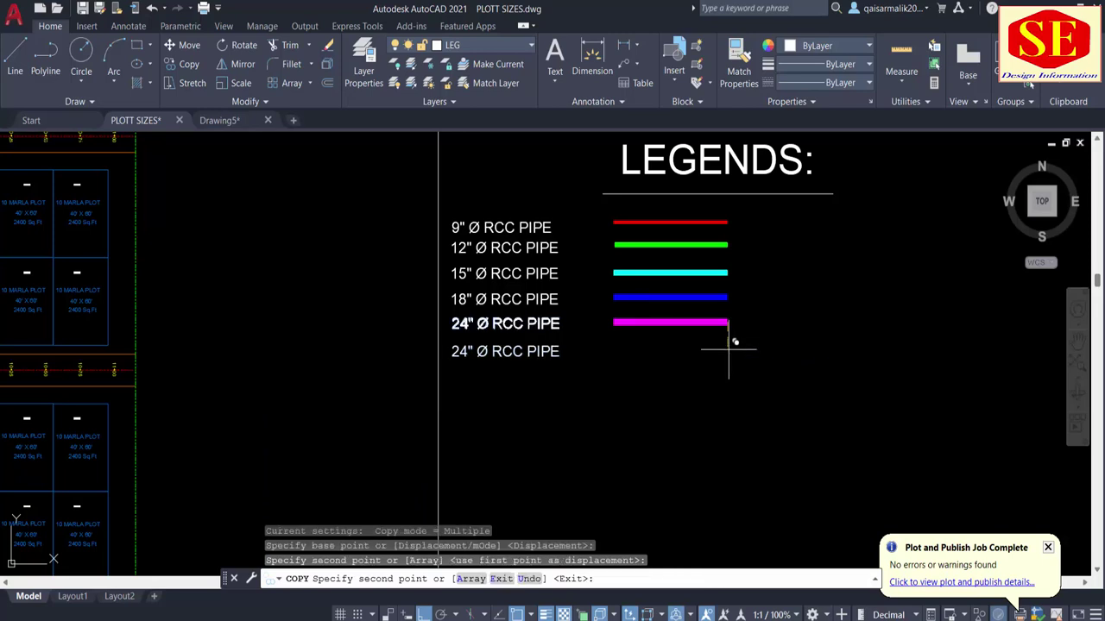
{"action": "key", "text": "Escape"}
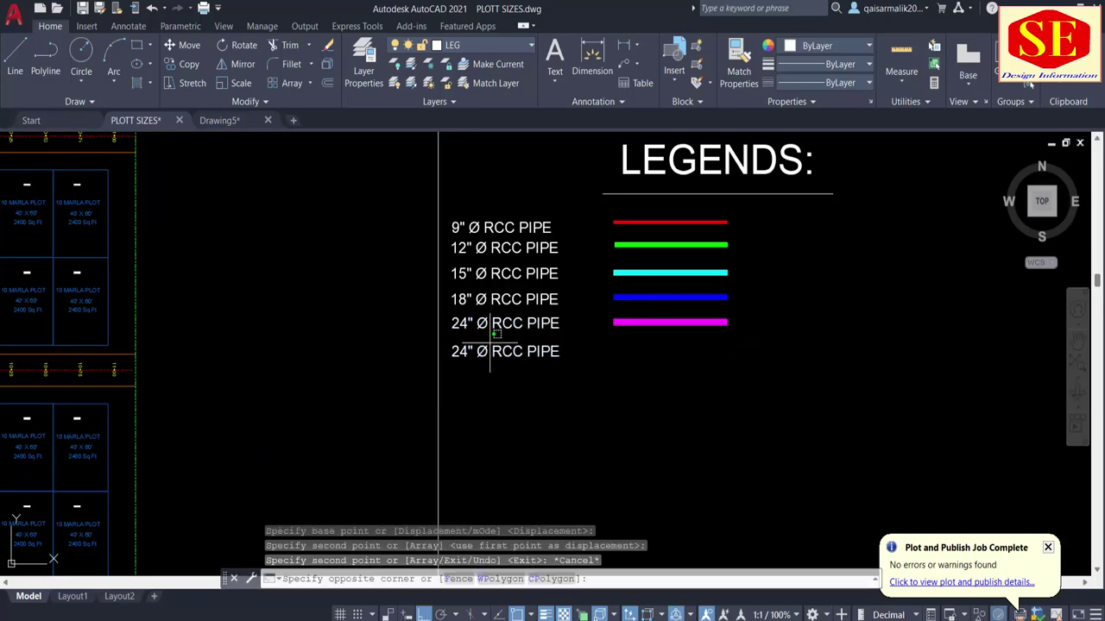
{"action": "double_click", "coordinate": [490, 352]}
{"action": "key", "text": "ctrl+a"}
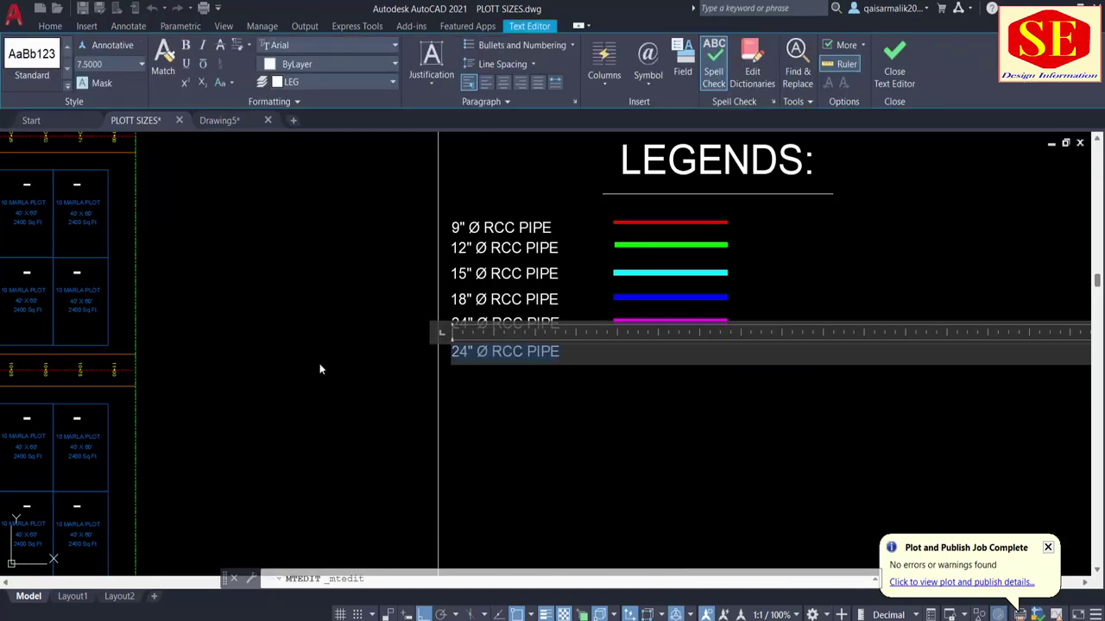
{"action": "type", "text": "PIPE"}
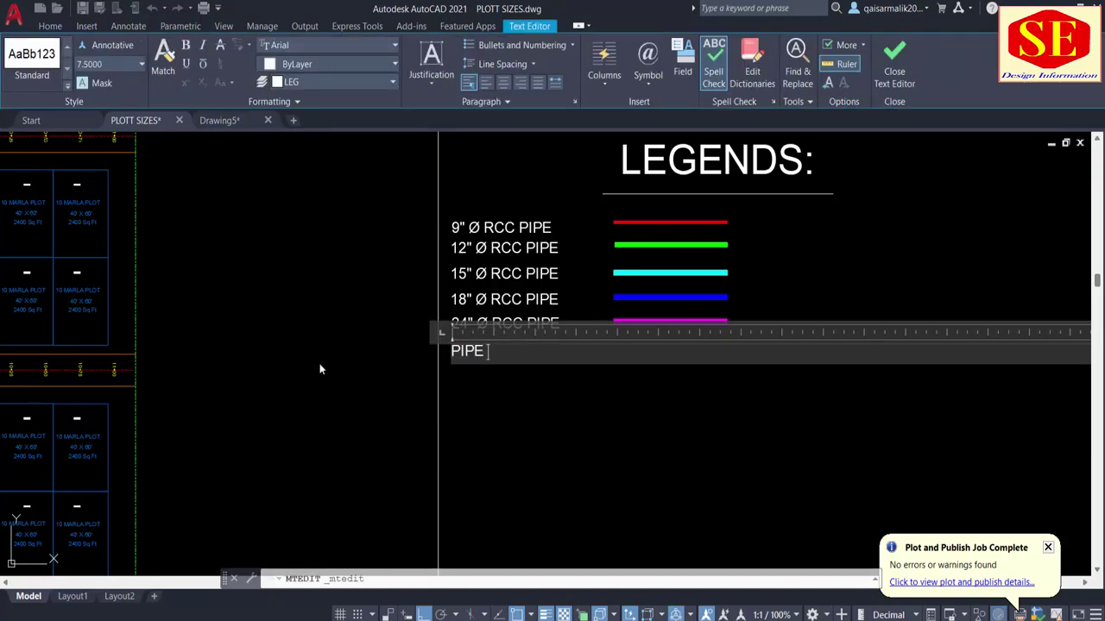
{"action": "type", "text": " LENGTH"}
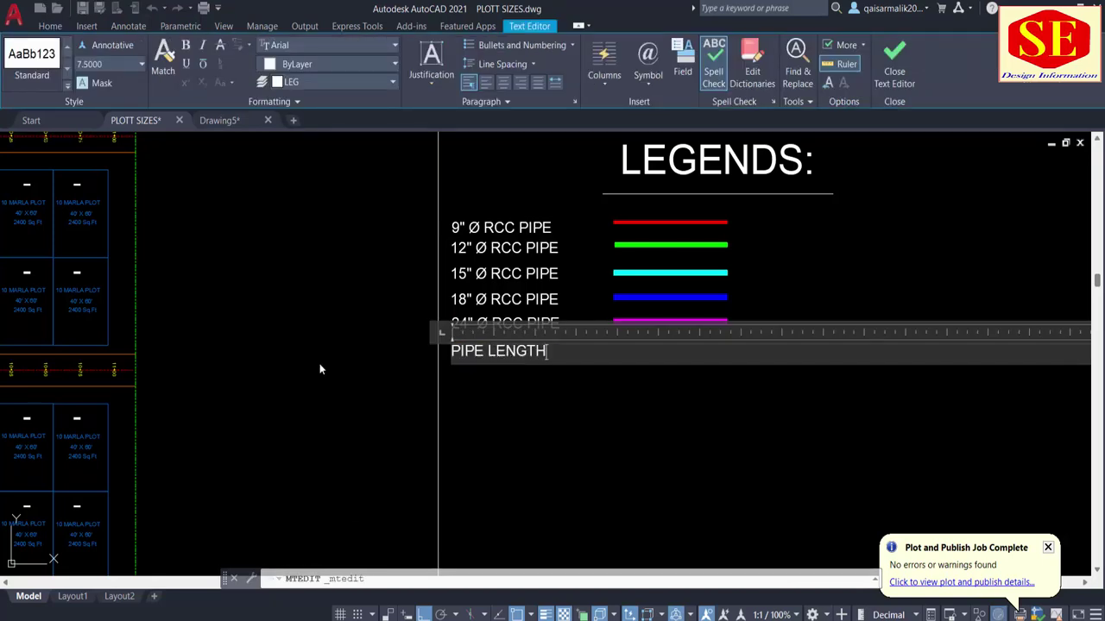
{"action": "left_click", "coordinate": [548, 472]}
Copy the PIPE LENGTH label to its right and edit the copy to read 150'.
{"action": "key", "text": "Escape"}
{"action": "key", "text": "Escape"}
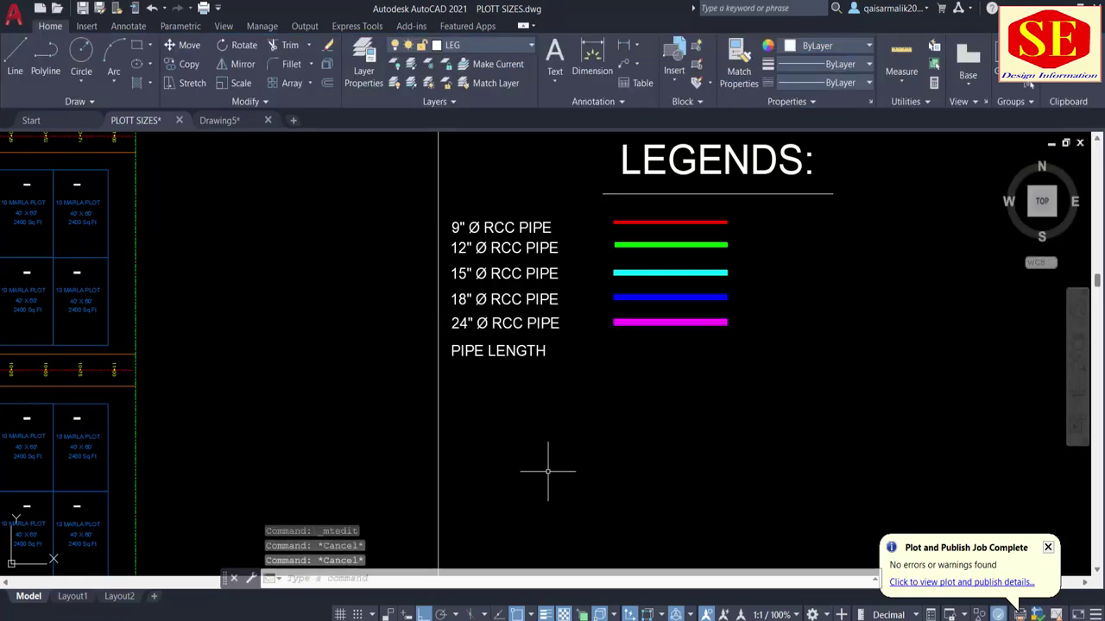
{"action": "type", "text": "co"}
{"action": "key", "text": "Return"}
{"action": "left_click", "coordinate": [498, 350]}
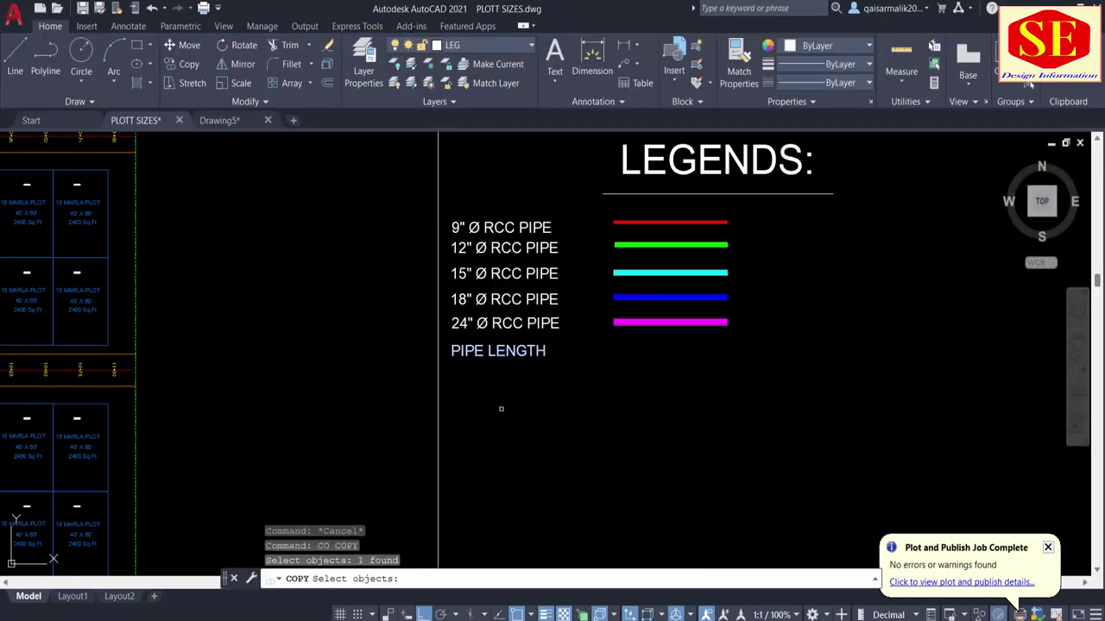
{"action": "key", "text": "Return"}
{"action": "left_click", "coordinate": [503, 441]}
{"action": "left_click", "coordinate": [675, 441]}
{"action": "key", "text": "Escape"}
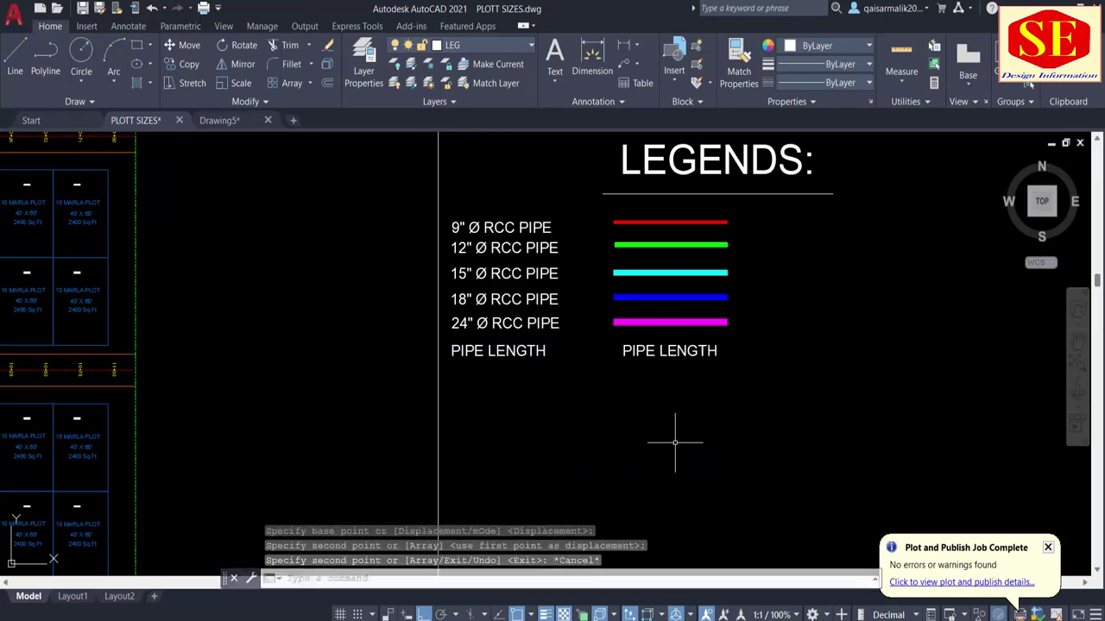
{"action": "double_click", "coordinate": [669, 351]}
{"action": "type", "text": "150'"}
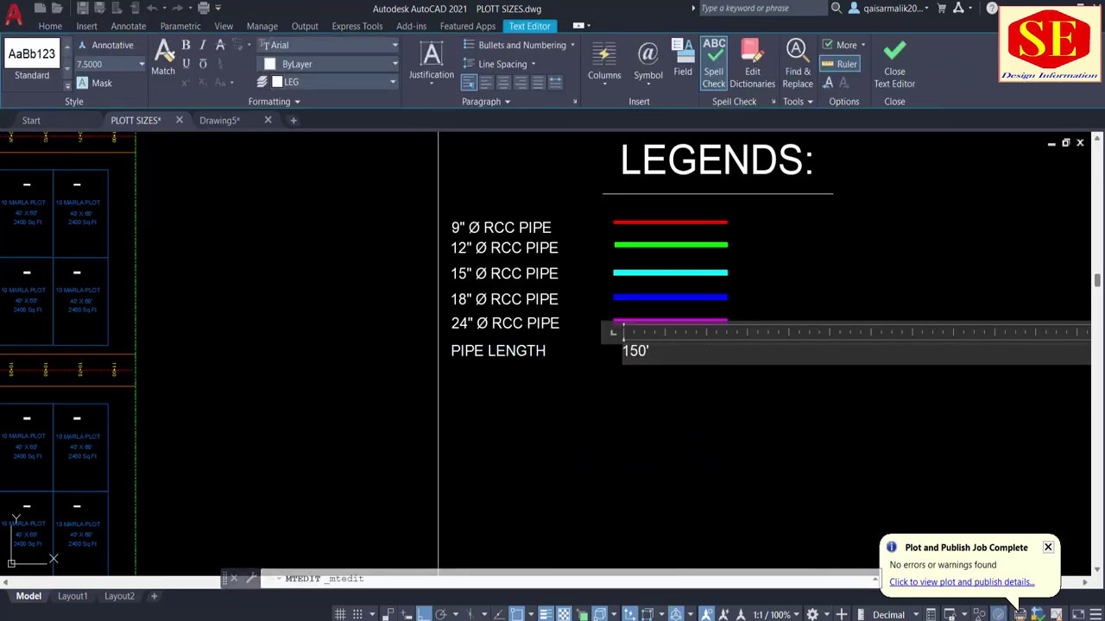
{"action": "left_click", "coordinate": [709, 403]}
Shift the 150' value slightly right and put it on the PIPE LEN layer.
{"action": "type", "text": "m"}
{"action": "key", "text": "Return"}
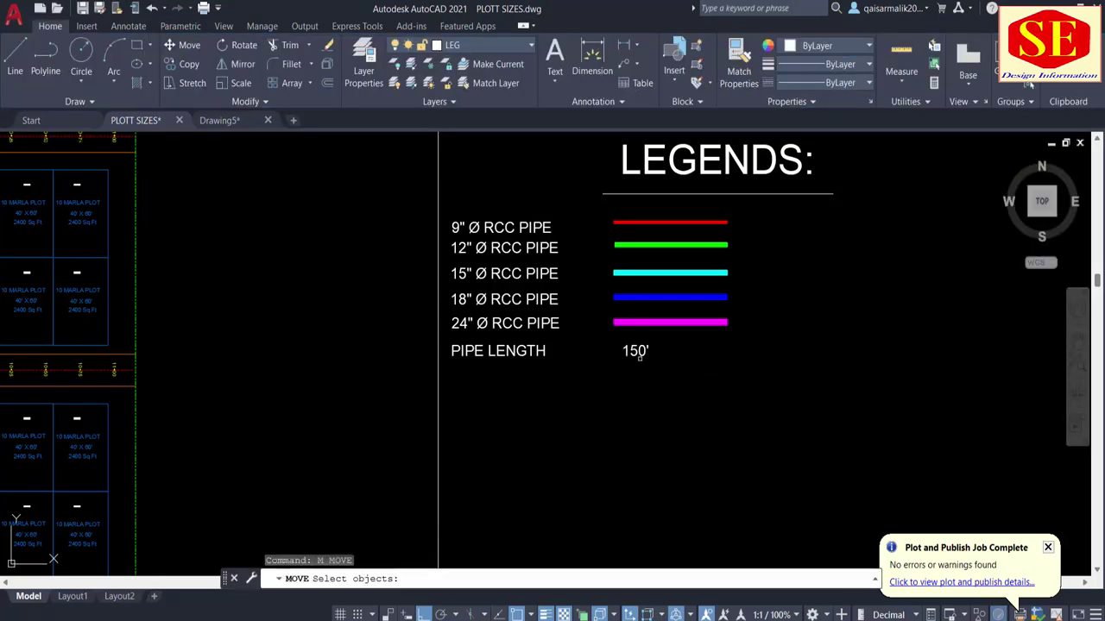
{"action": "left_click", "coordinate": [640, 354]}
{"action": "key", "text": "Return"}
{"action": "left_click", "coordinate": [649, 438]}
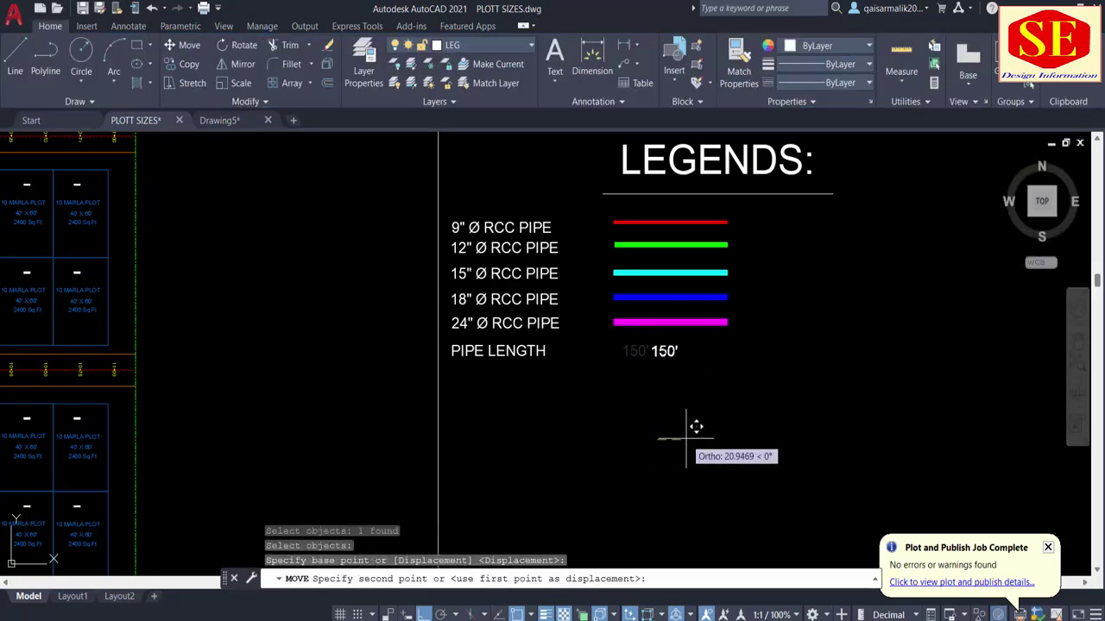
{"action": "left_click", "coordinate": [696, 427]}
{"action": "key", "text": "Escape"}
{"action": "left_click", "coordinate": [693, 354]}
{"action": "left_click", "coordinate": [638, 357]}
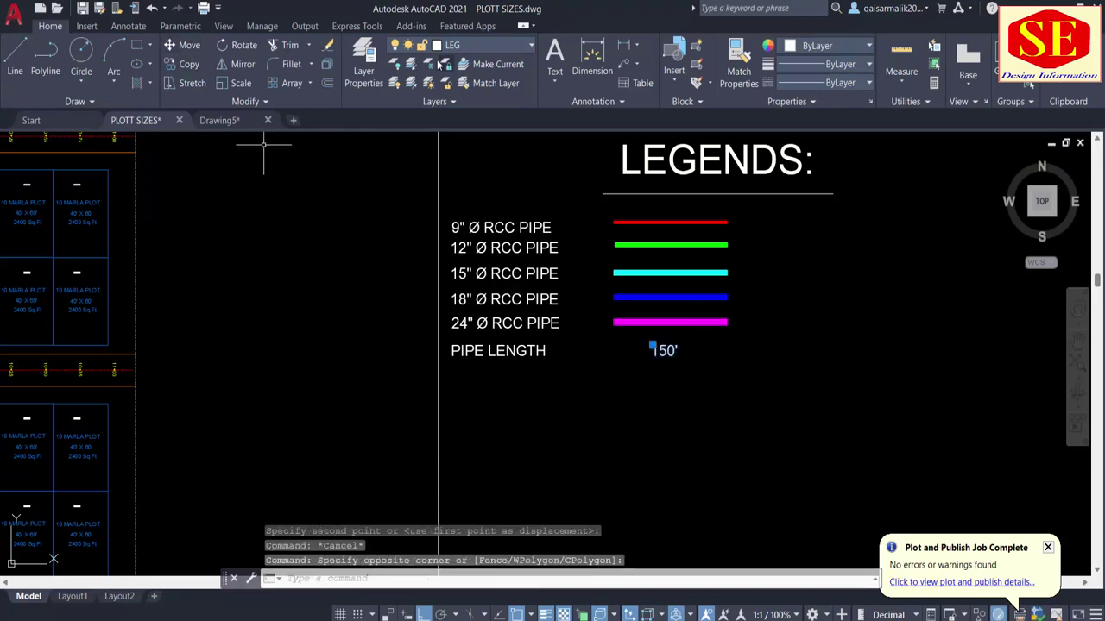
{"action": "left_click", "coordinate": [479, 45]}
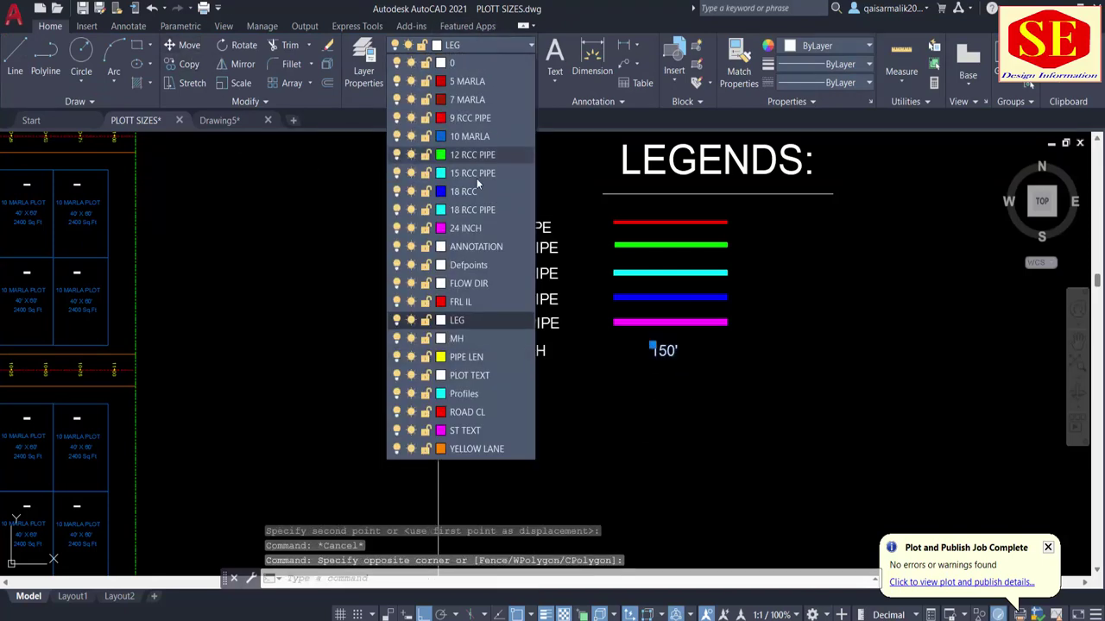
{"action": "left_click", "coordinate": [474, 357]}
{"action": "key", "text": "Escape"}
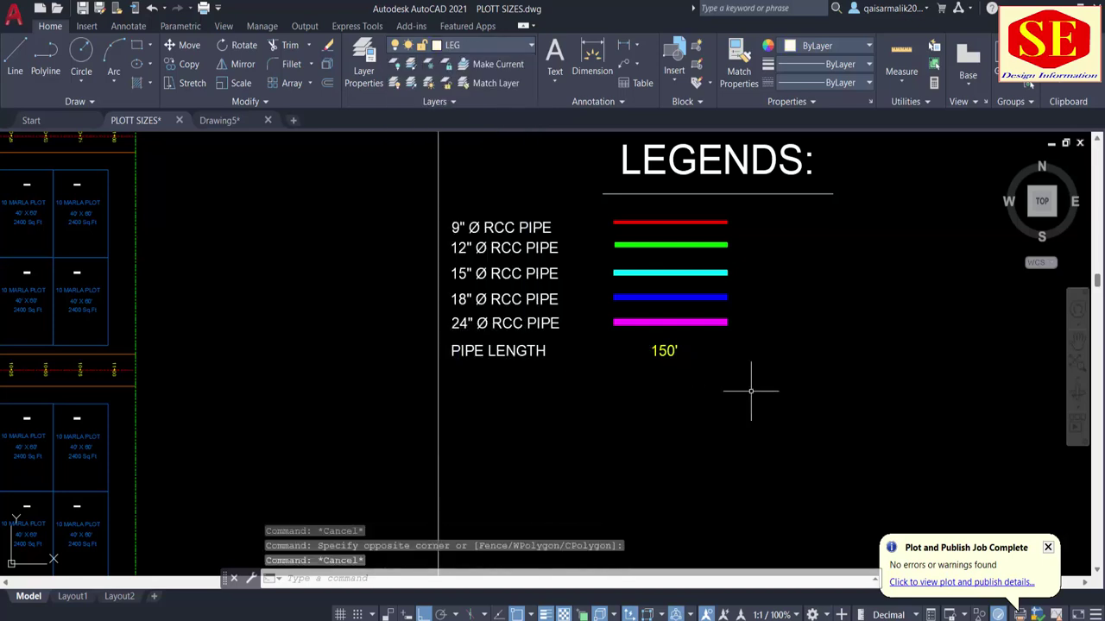
Copy the PIPE LENGTH label to a new row directly below it.
{"action": "type", "text": "co"}
{"action": "key", "text": "Return"}
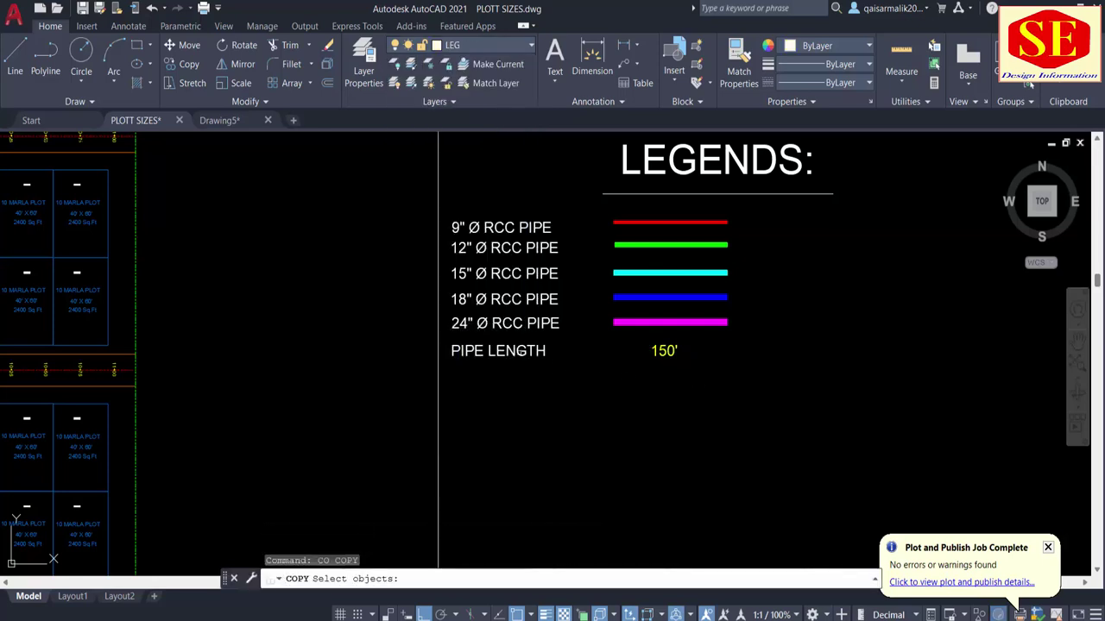
{"action": "left_click", "coordinate": [518, 351]}
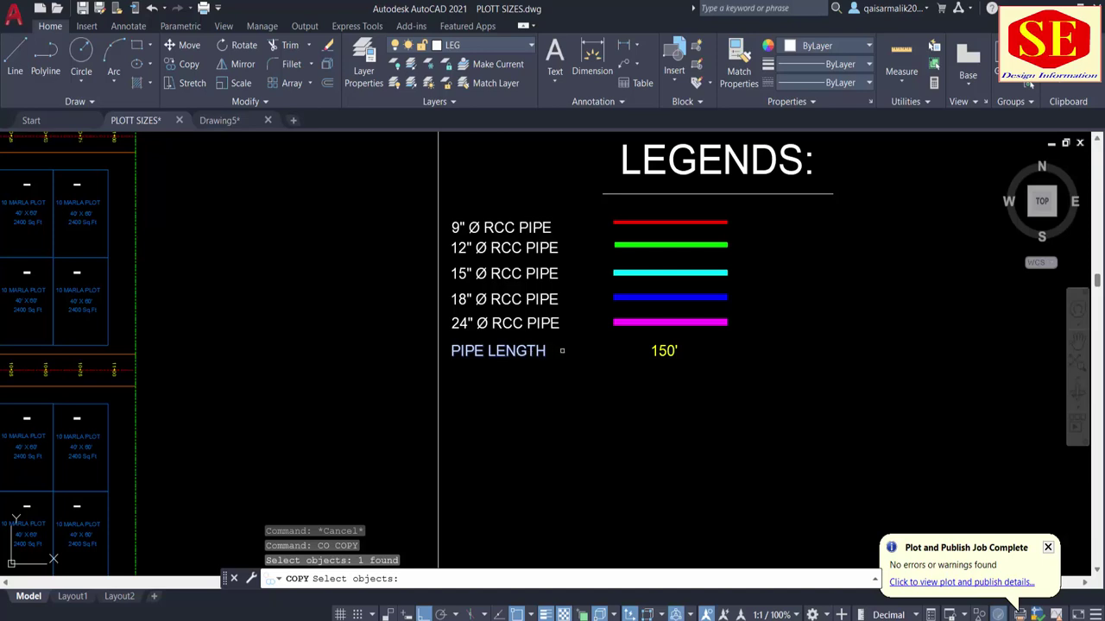
{"action": "key", "text": "Return"}
{"action": "left_click", "coordinate": [576, 349]}
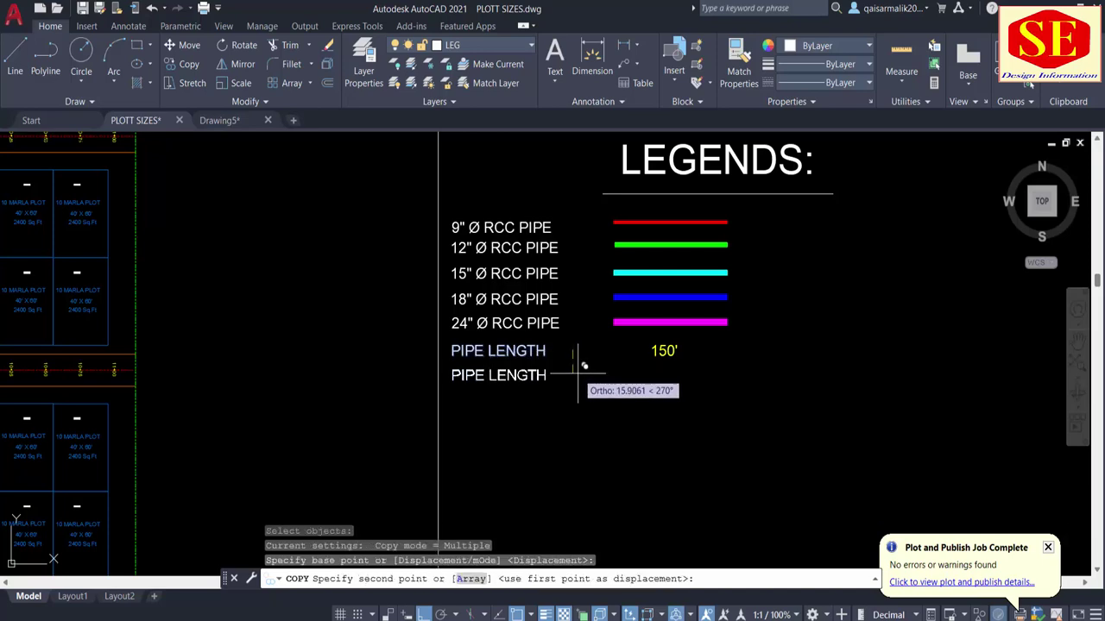
{"action": "left_click", "coordinate": [578, 375]}
{"action": "key", "text": "Escape"}
{"action": "middle_click_drag", "start_coordinate": [263, 406], "coordinate": [311, 462]}
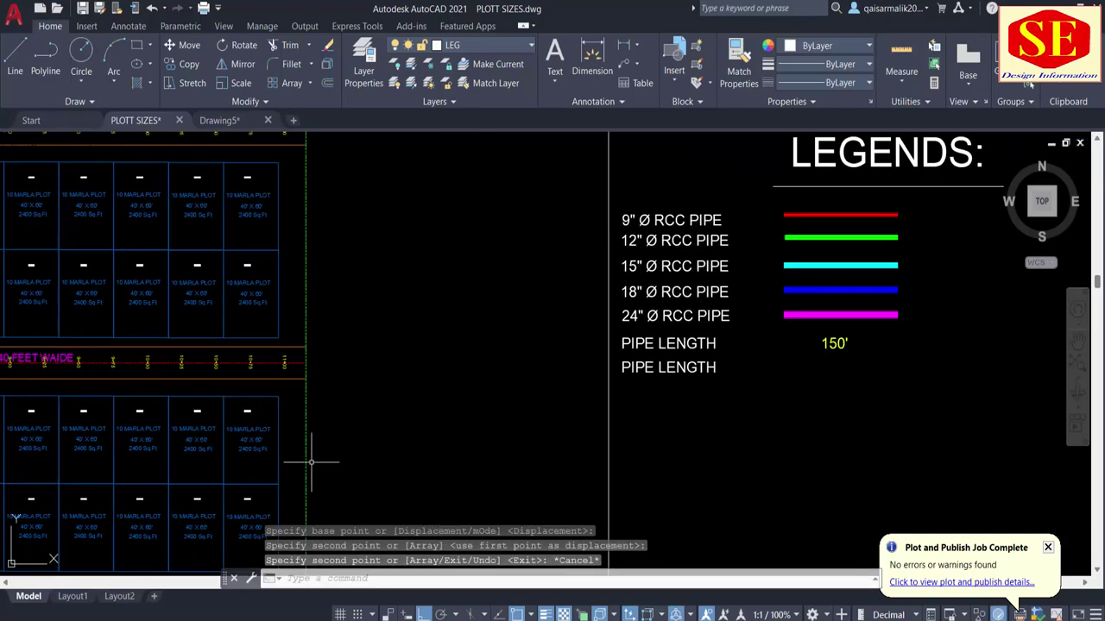
{"action": "middle_click_drag", "start_coordinate": [505, 406], "coordinate": [349, 384]}
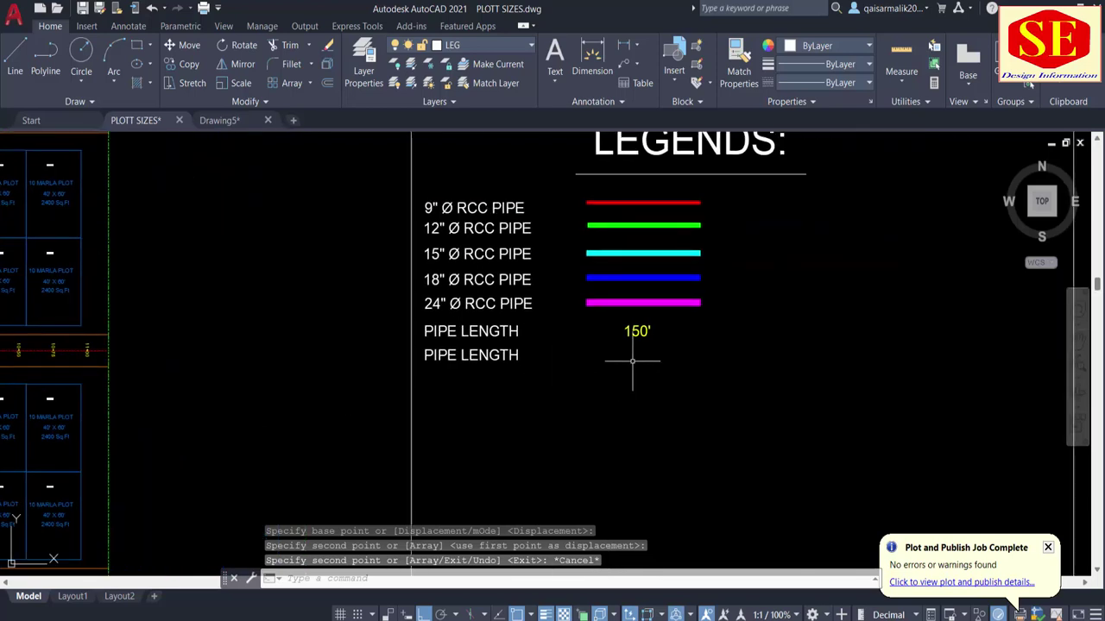
Draw concentric circles below the 150' value, each new circle centred on the first.
{"action": "scroll", "coordinate": [631, 361], "scroll_direction": "up", "scroll_amount": 2}
{"action": "type", "text": "c"}
{"action": "key", "text": "Return"}
{"action": "left_click", "coordinate": [630, 345]}
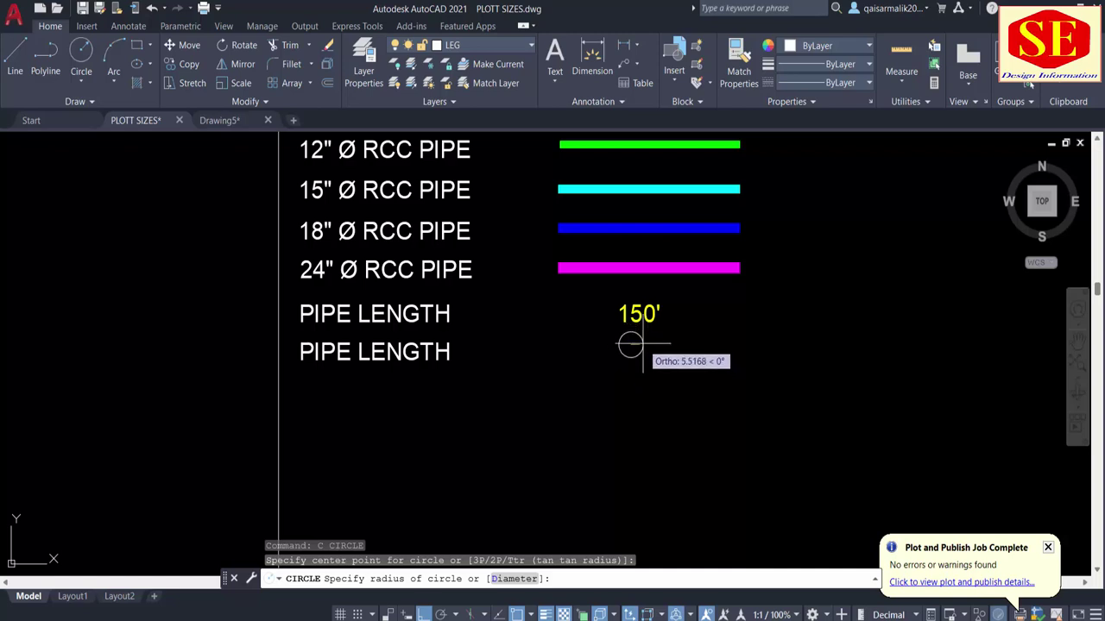
{"action": "left_click", "coordinate": [643, 344]}
{"action": "scroll", "coordinate": [640, 344], "scroll_direction": "up", "scroll_amount": 3}
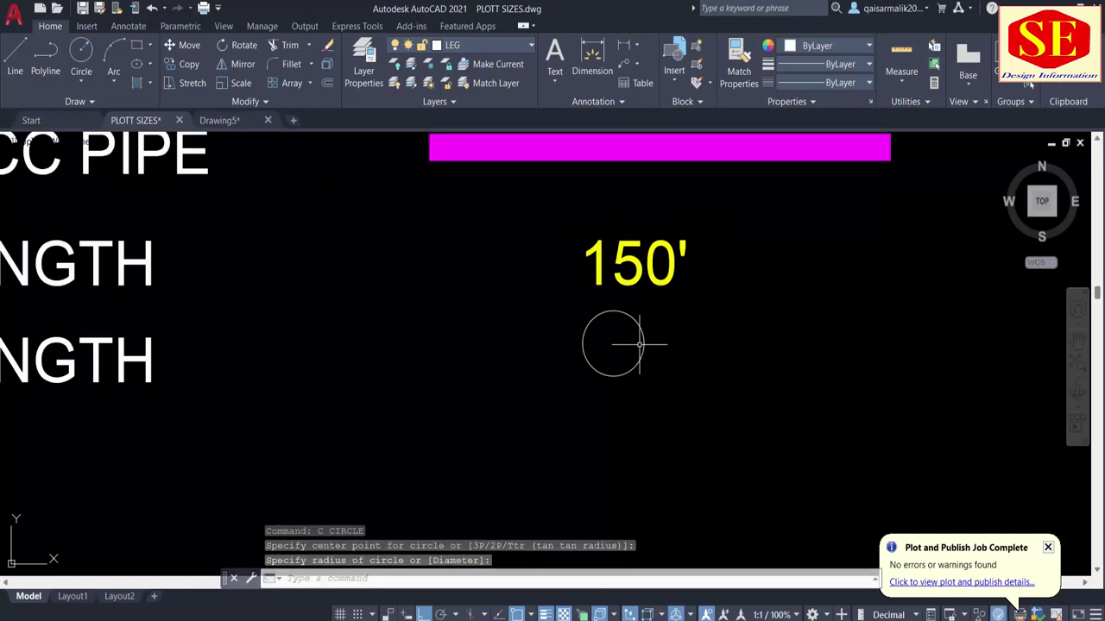
{"action": "type", "text": "c"}
{"action": "key", "text": "Return"}
{"action": "left_click", "coordinate": [612, 343]}
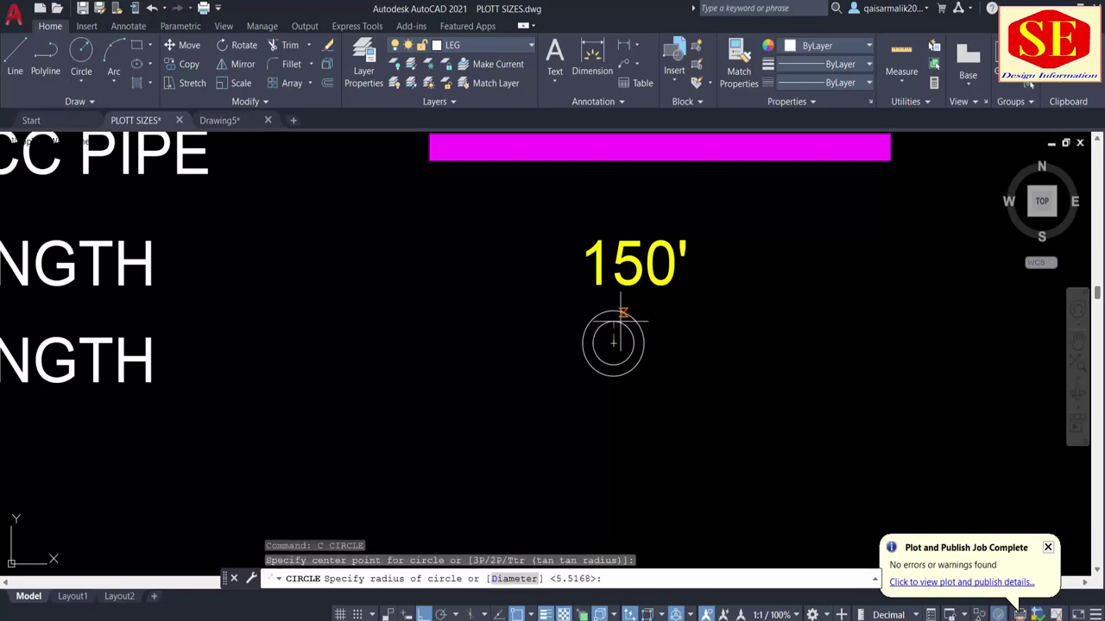
{"action": "scroll", "coordinate": [619, 315], "scroll_direction": "up", "scroll_amount": 3}
{"action": "left_click", "coordinate": [609, 298]}
{"action": "key", "text": "Return"}
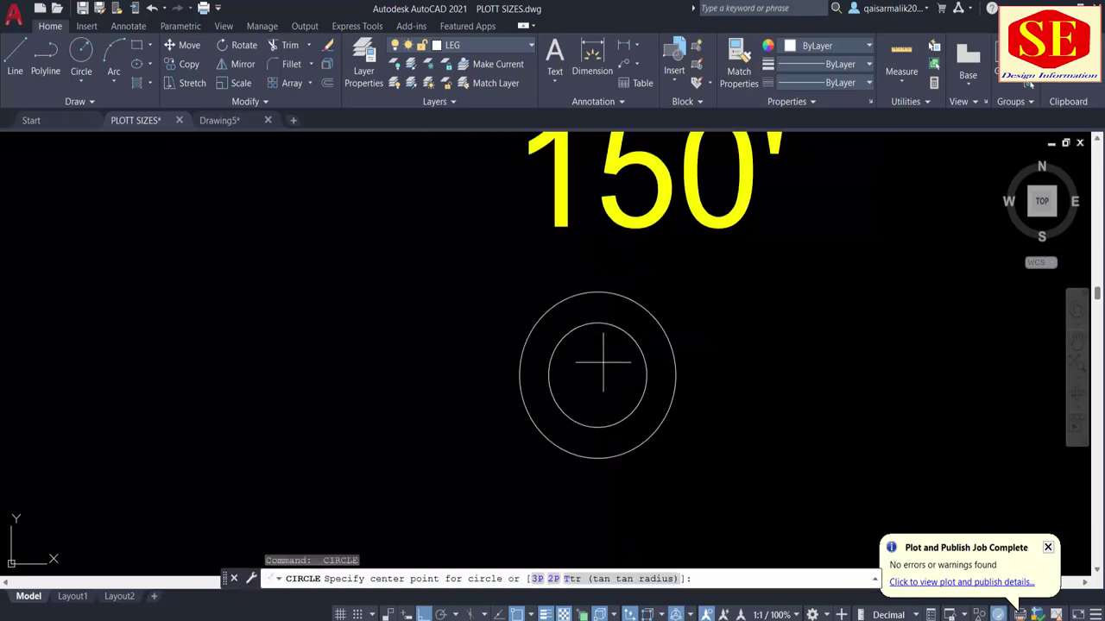
{"action": "left_click", "coordinate": [597, 374]}
Give the smallest inner circle its radius to complete the three concentric circles.
{"action": "left_click", "coordinate": [611, 349]}
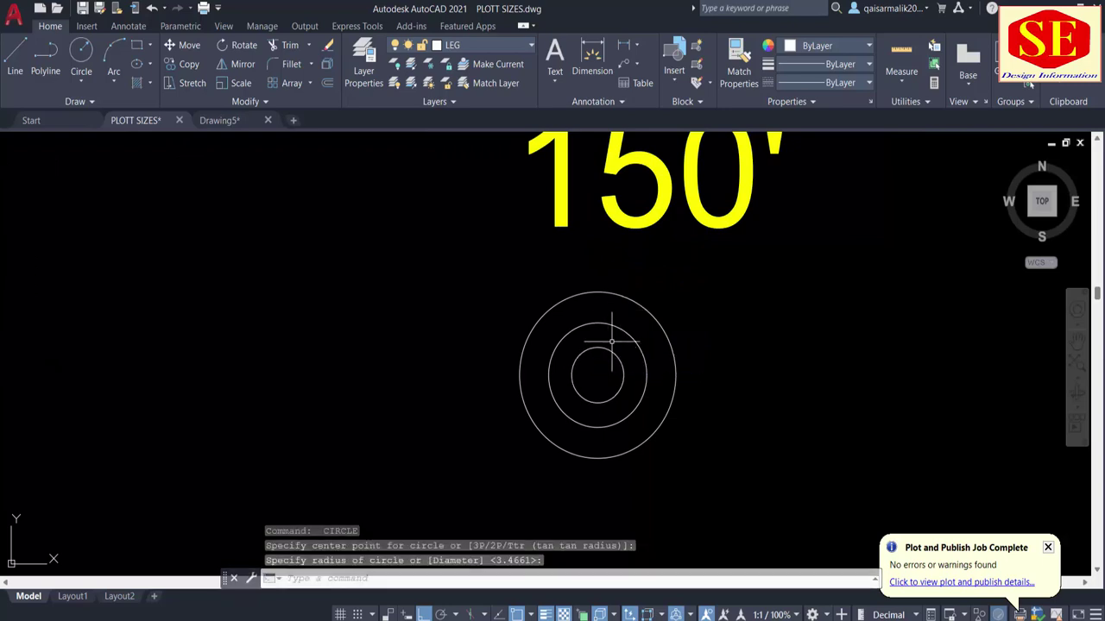
{"action": "scroll", "coordinate": [666, 285], "scroll_direction": "down", "scroll_amount": 3}
{"action": "scroll", "coordinate": [666, 302], "scroll_direction": "down", "scroll_amount": 3}
{"action": "key", "text": "Escape"}
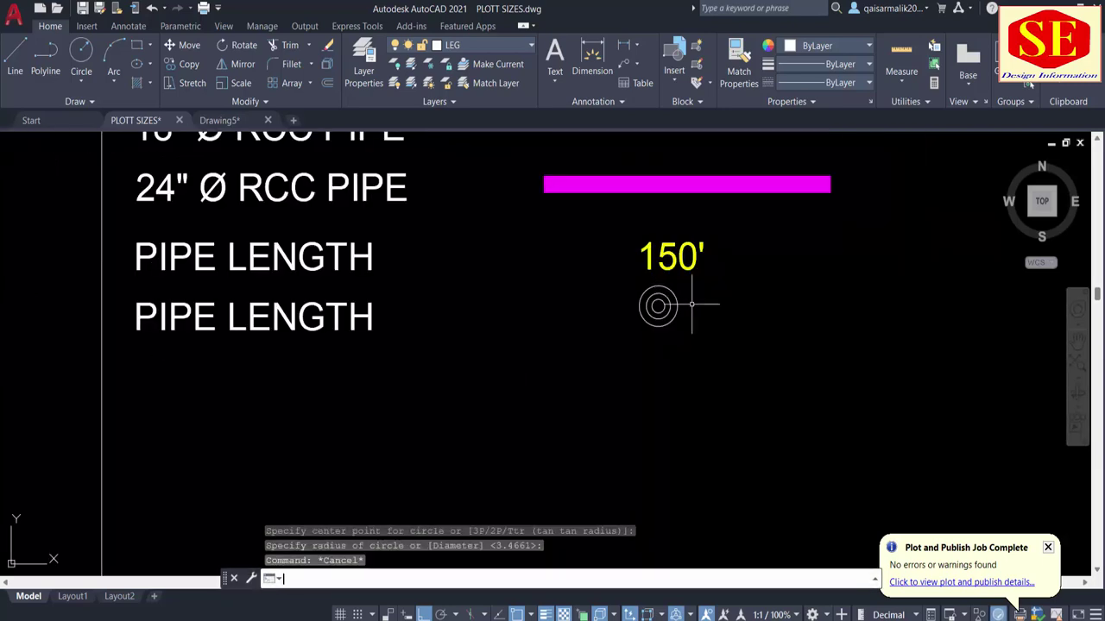
{"action": "type", "text": "H"}
Try a solid hatch fill, then erase the unwanted white fill it produced.
{"action": "key", "text": "Return"}
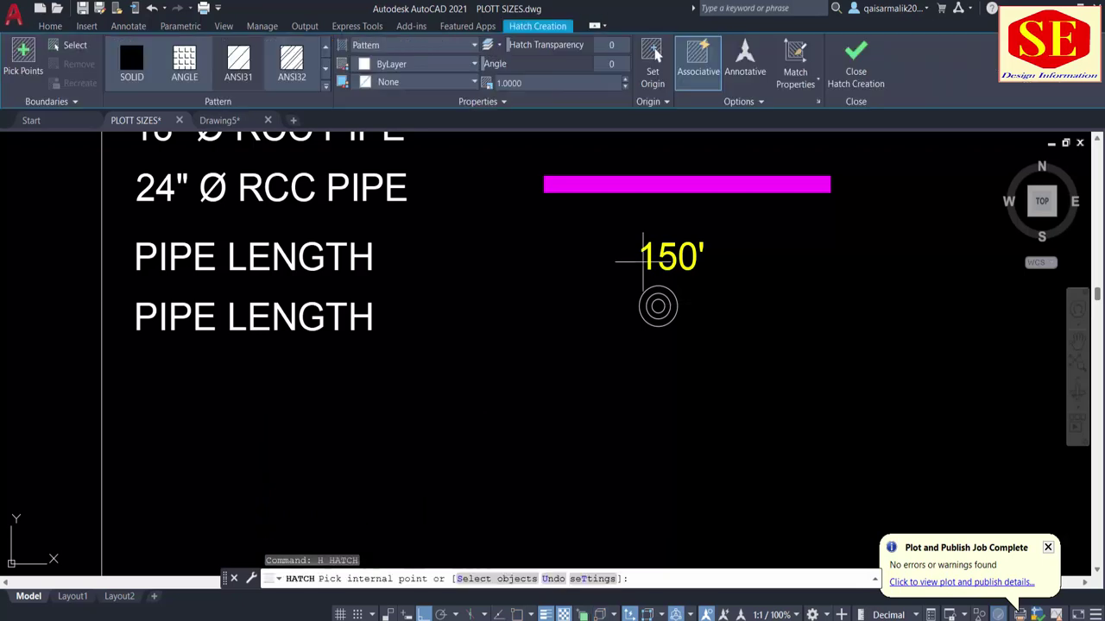
{"action": "key", "text": "Escape"}
{"action": "type", "text": "H"}
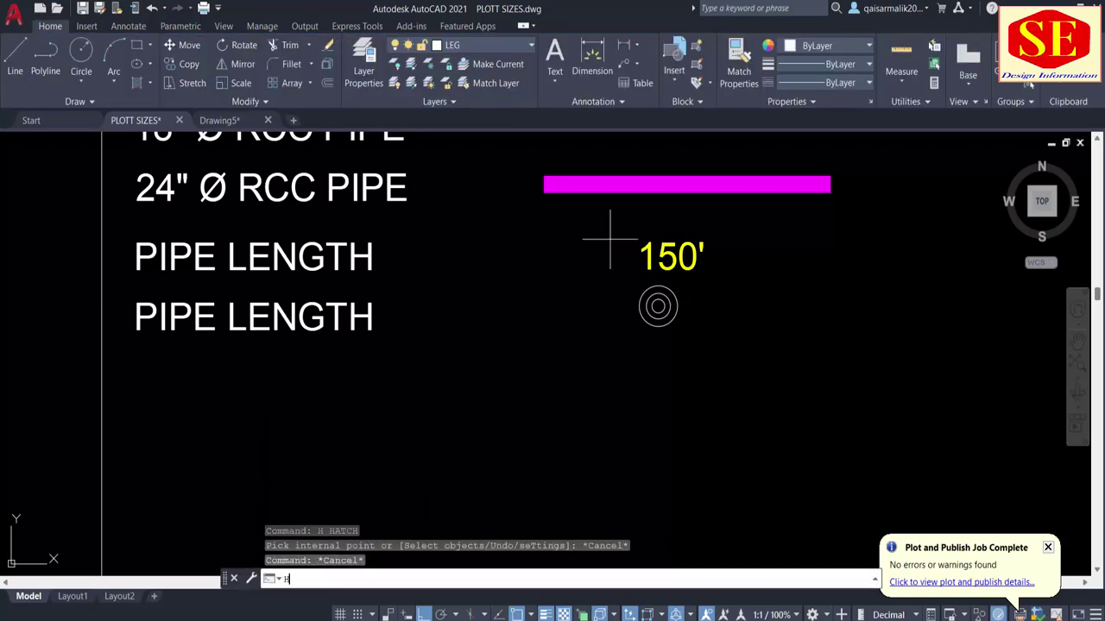
{"action": "key", "text": "Return"}
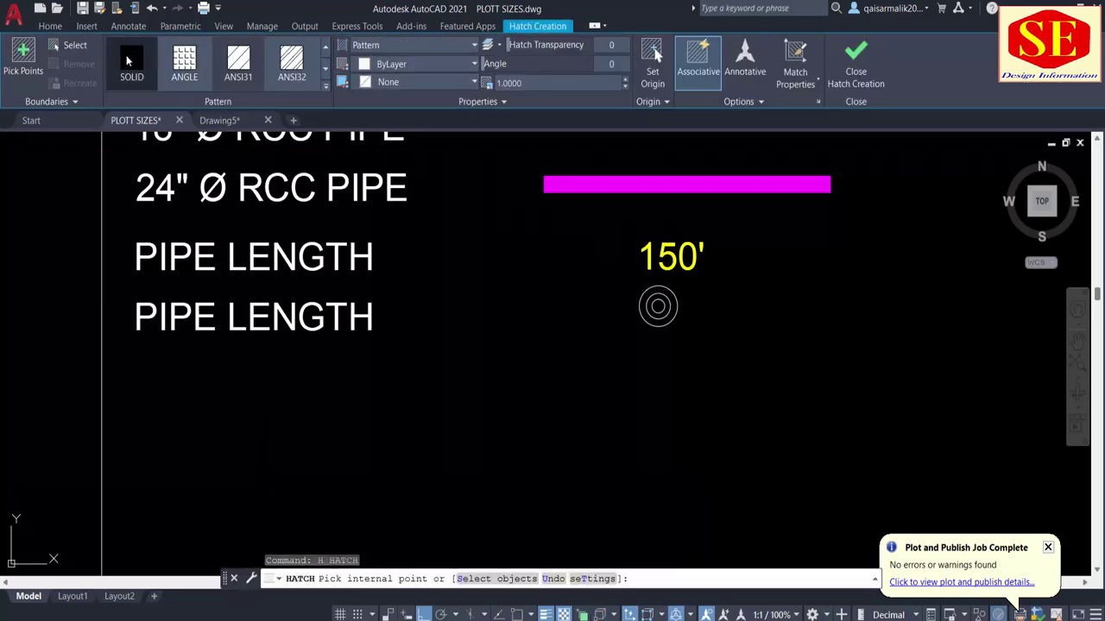
{"action": "left_click", "coordinate": [131, 62]}
{"action": "left_click", "coordinate": [658, 306]}
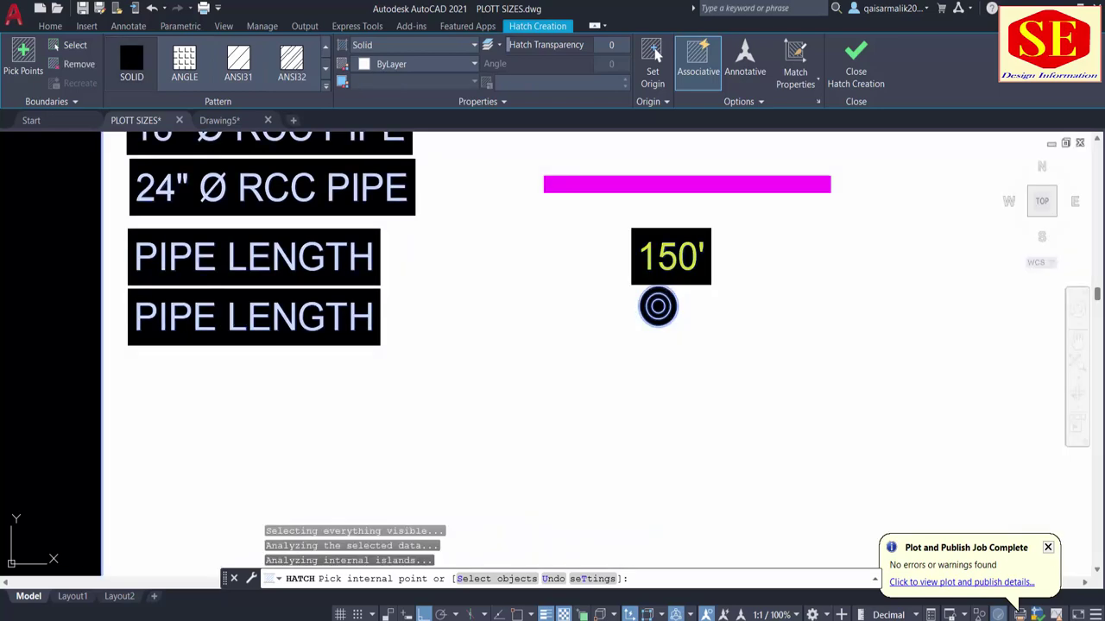
{"action": "key", "text": "Escape"}
{"action": "key", "text": "Escape"}
{"action": "key", "text": "Escape"}
{"action": "scroll", "coordinate": [760, 328], "scroll_direction": "down", "scroll_amount": 3}
{"action": "left_click", "coordinate": [762, 335]}
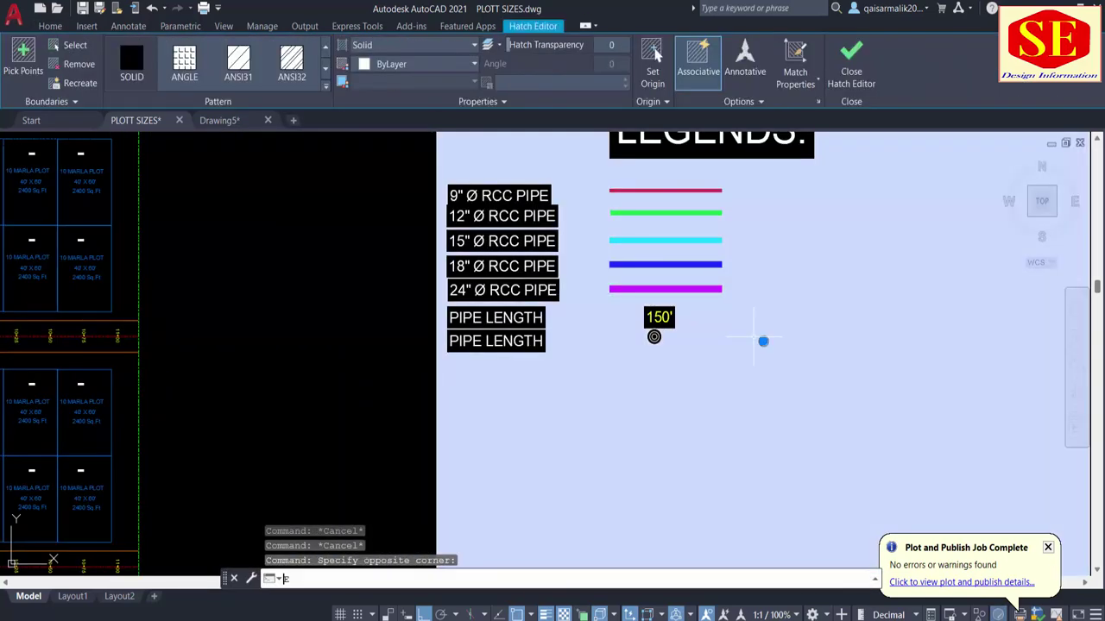
{"action": "type", "text": "e"}
{"action": "key", "text": "Return"}
Solid-hatch the ring between the outer circles and the inner circle area.
{"action": "scroll", "coordinate": [642, 327], "scroll_direction": "up", "scroll_amount": 3}
{"action": "type", "text": "h"}
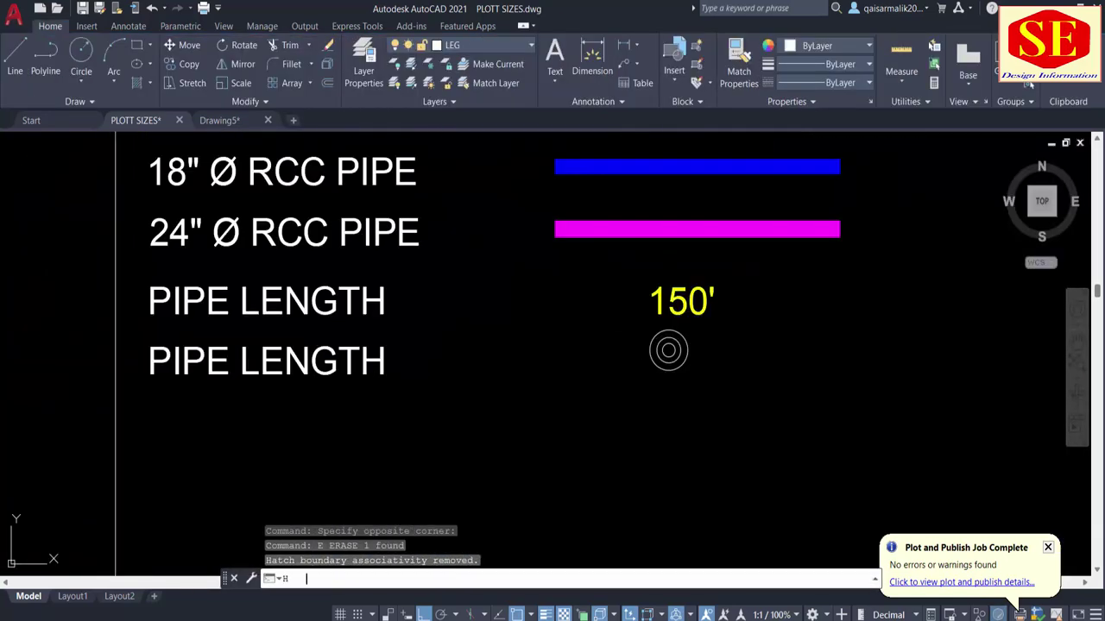
{"action": "key", "text": "Return"}
{"action": "scroll", "coordinate": [682, 333], "scroll_direction": "up", "scroll_amount": 2}
{"action": "left_click", "coordinate": [679, 339]}
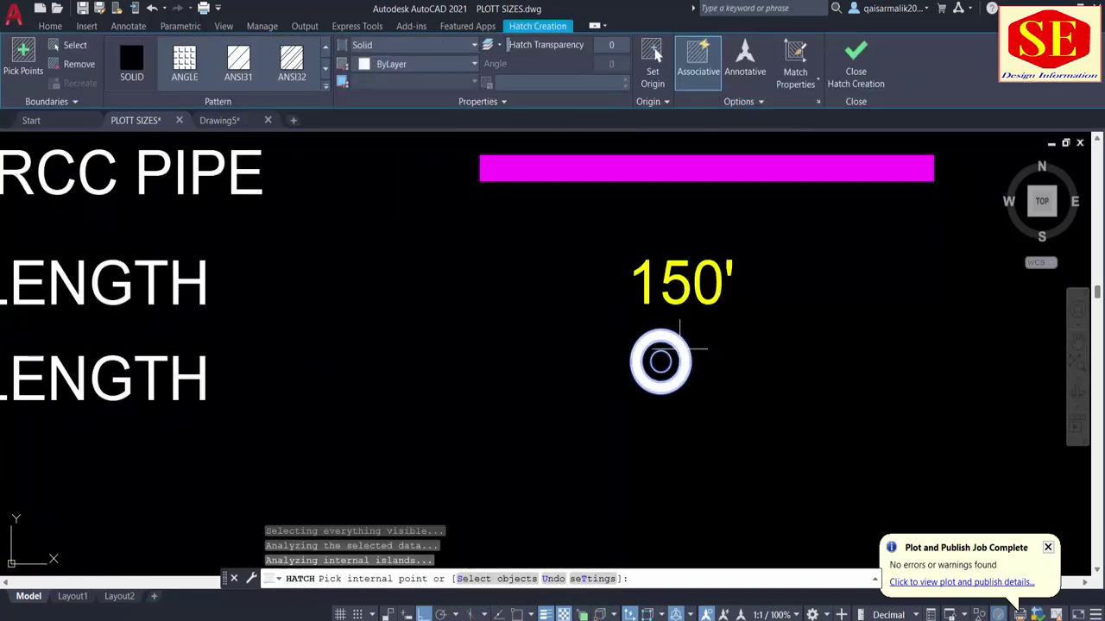
{"action": "right_click", "coordinate": [679, 350]}
{"action": "left_click", "coordinate": [694, 357]}
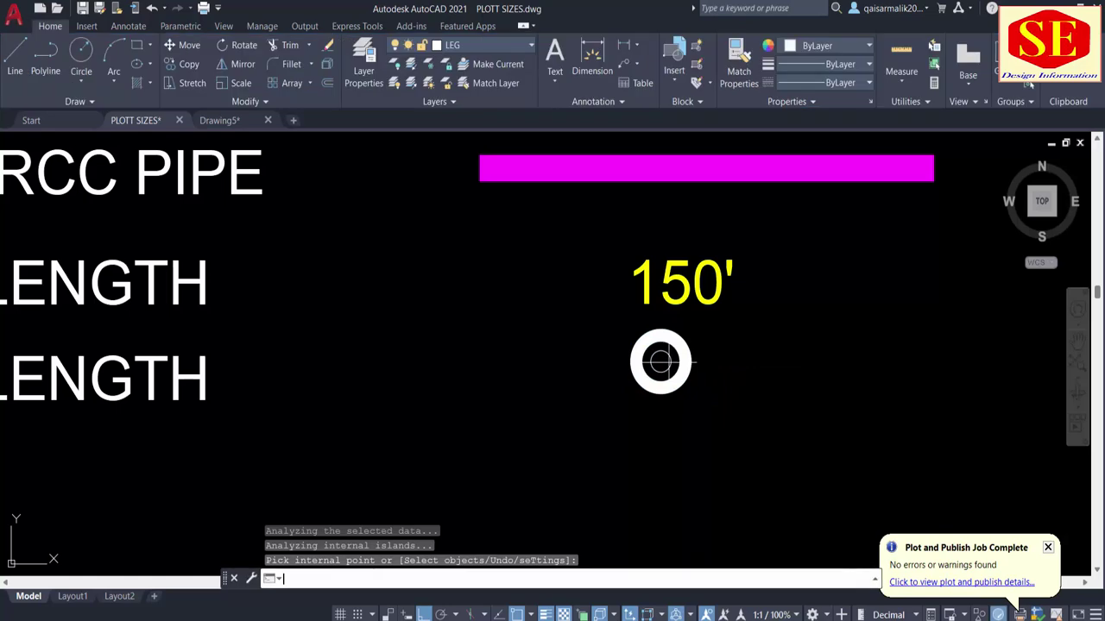
{"action": "key", "text": "Return"}
{"action": "left_click", "coordinate": [660, 362]}
{"action": "right_click", "coordinate": [664, 361]}
{"action": "left_click", "coordinate": [708, 372]}
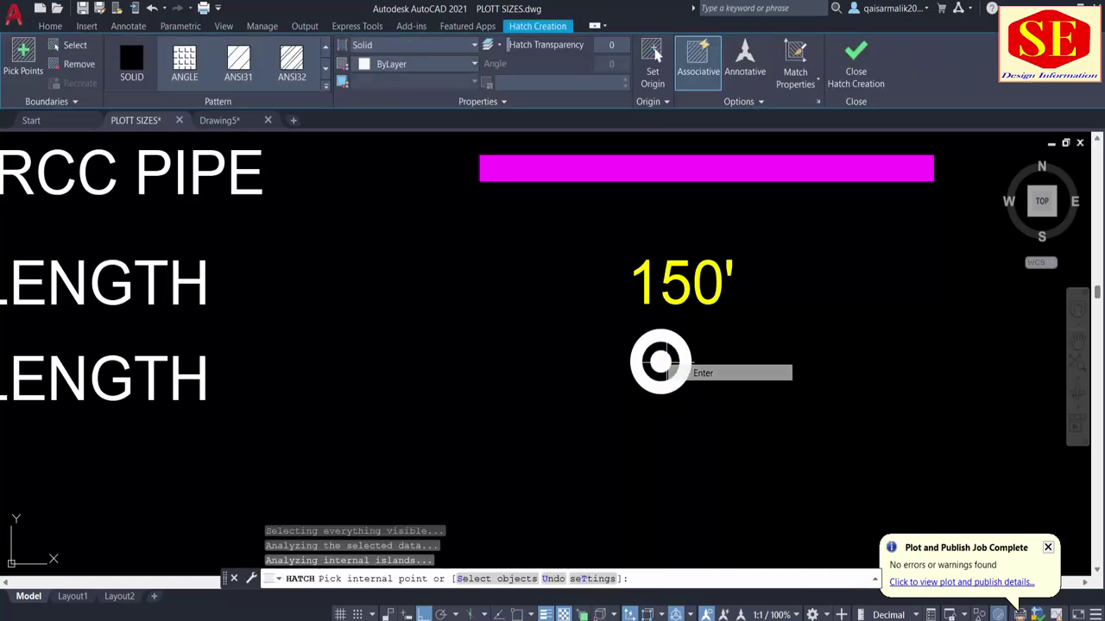
{"action": "key", "text": "Escape"}
{"action": "scroll", "coordinate": [742, 311], "scroll_direction": "down", "scroll_amount": 2}
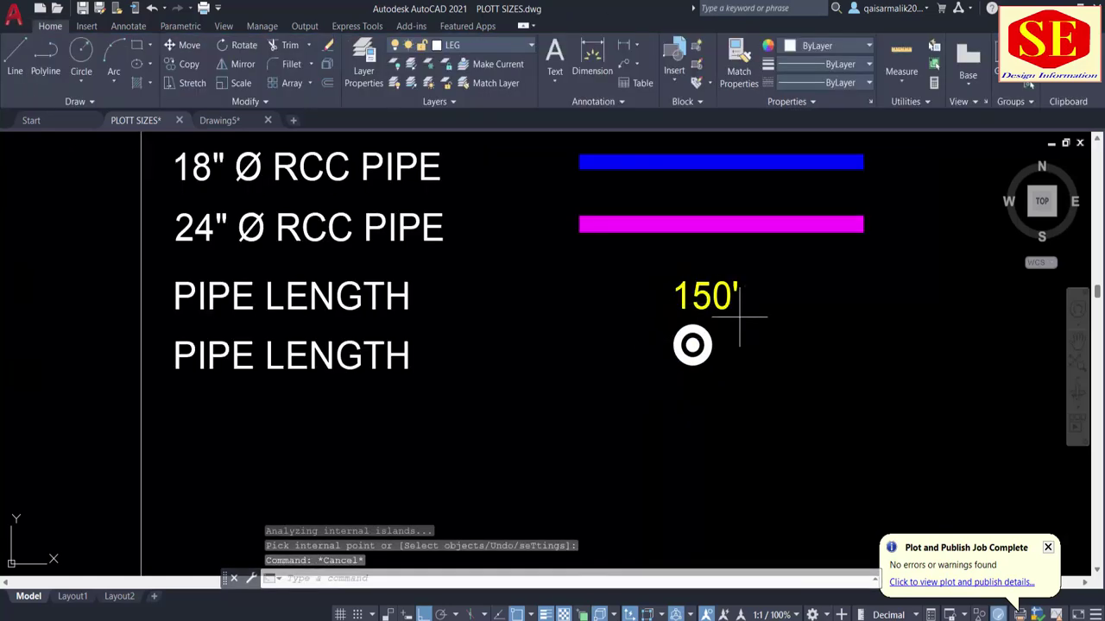
Move the ring symbol onto the MH layer.
{"action": "left_click", "coordinate": [739, 317]}
{"action": "left_click", "coordinate": [655, 391]}
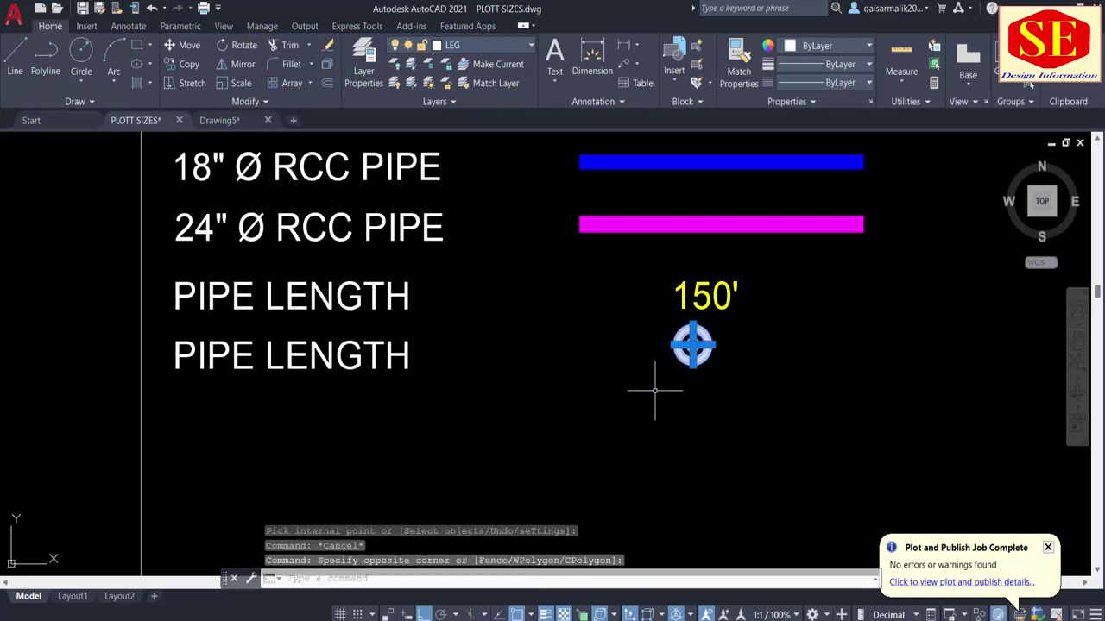
{"action": "left_click", "coordinate": [436, 45]}
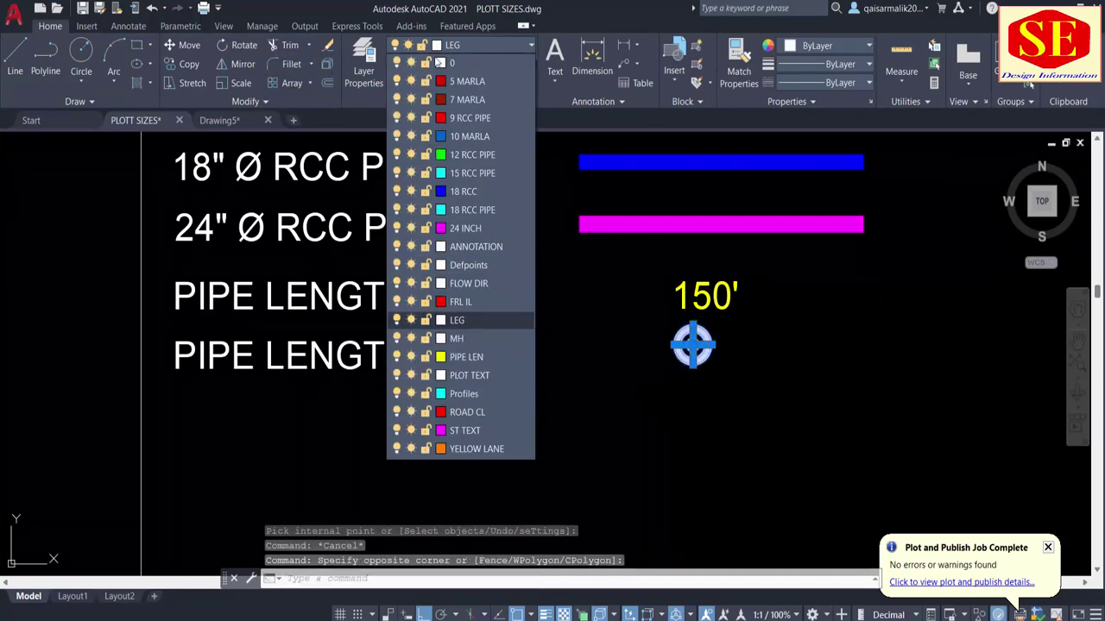
{"action": "left_click", "coordinate": [469, 338]}
{"action": "key", "text": "Escape"}
{"action": "key", "text": "Escape"}
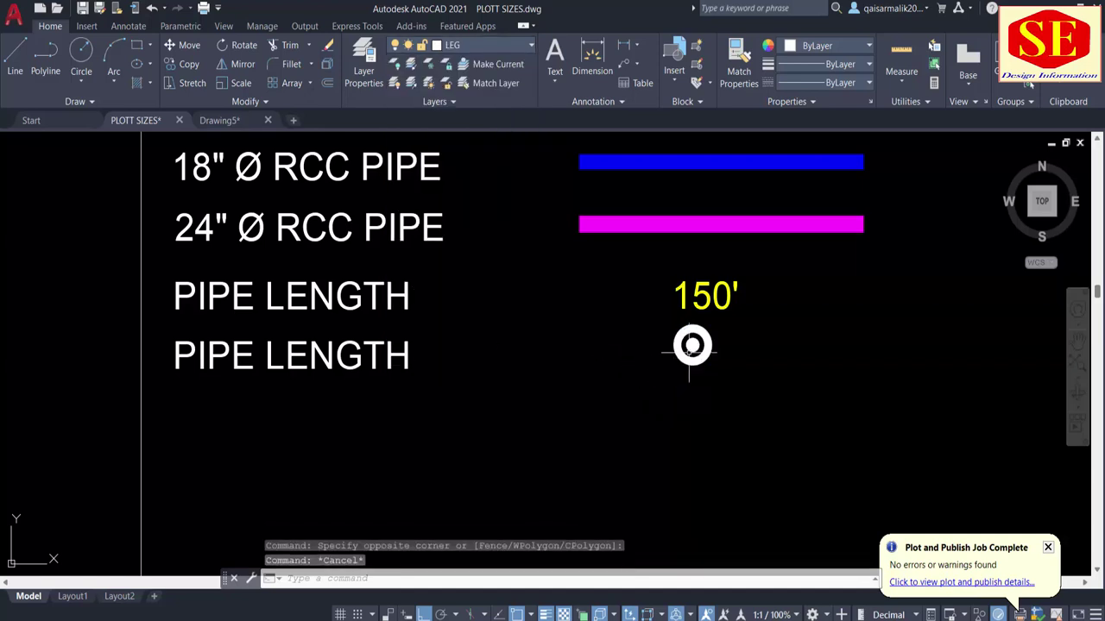
{"action": "middle_click_drag", "start_coordinate": [586, 399], "coordinate": [572, 357]}
Change the second PIPE LENGTH label's text to MH.
{"action": "type", "text": "l"}
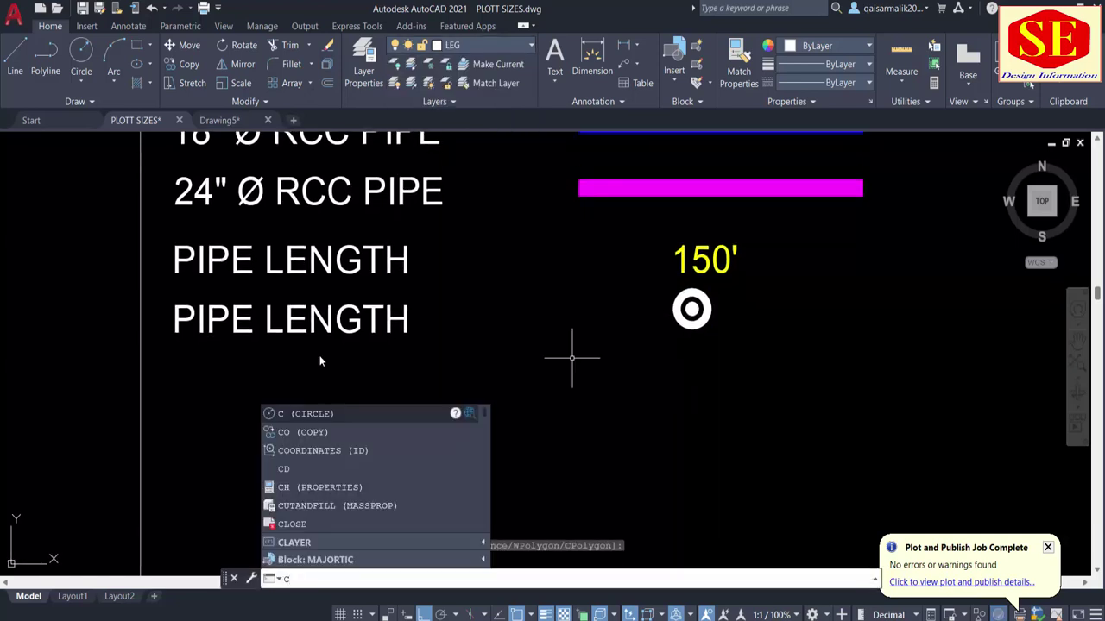
{"action": "key", "text": "Escape"}
{"action": "double_click", "coordinate": [285, 316]}
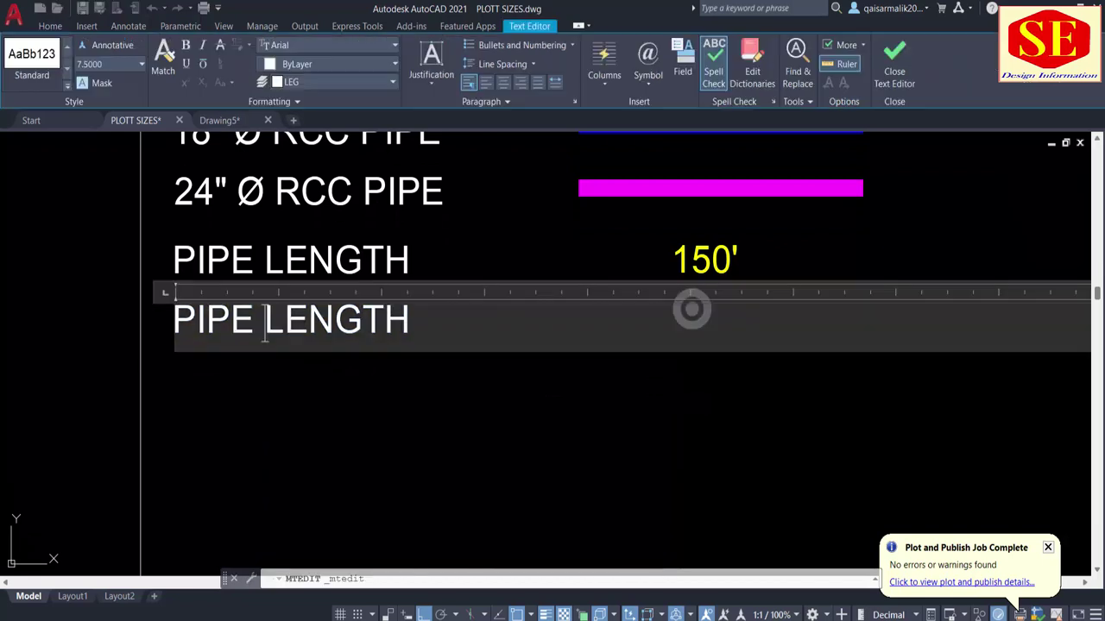
{"action": "type", "text": "MH"}
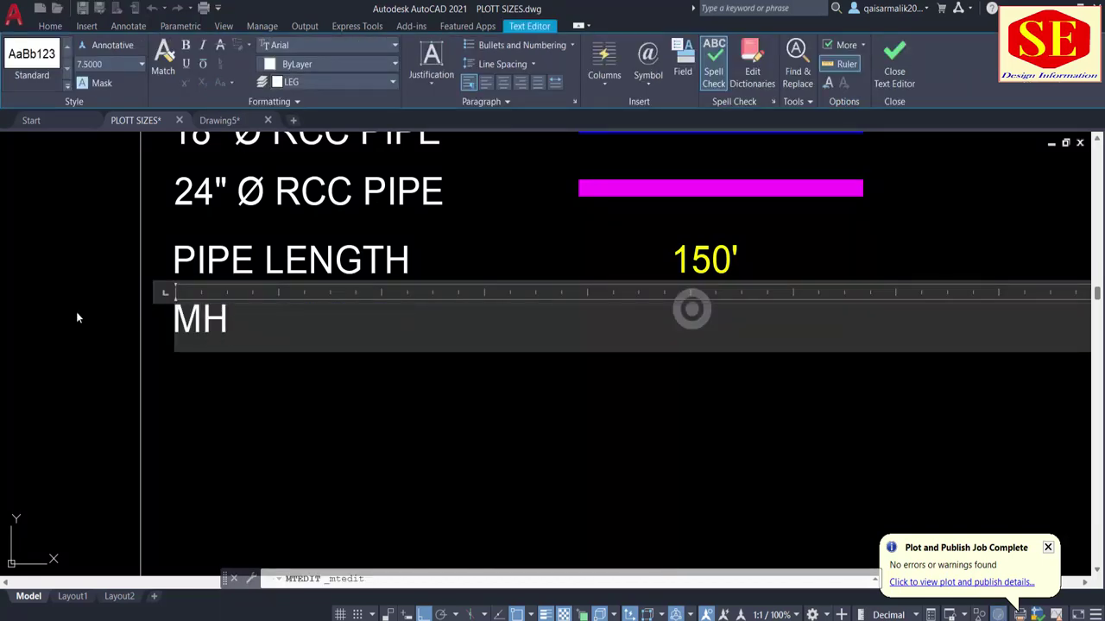
{"action": "left_click", "coordinate": [394, 444]}
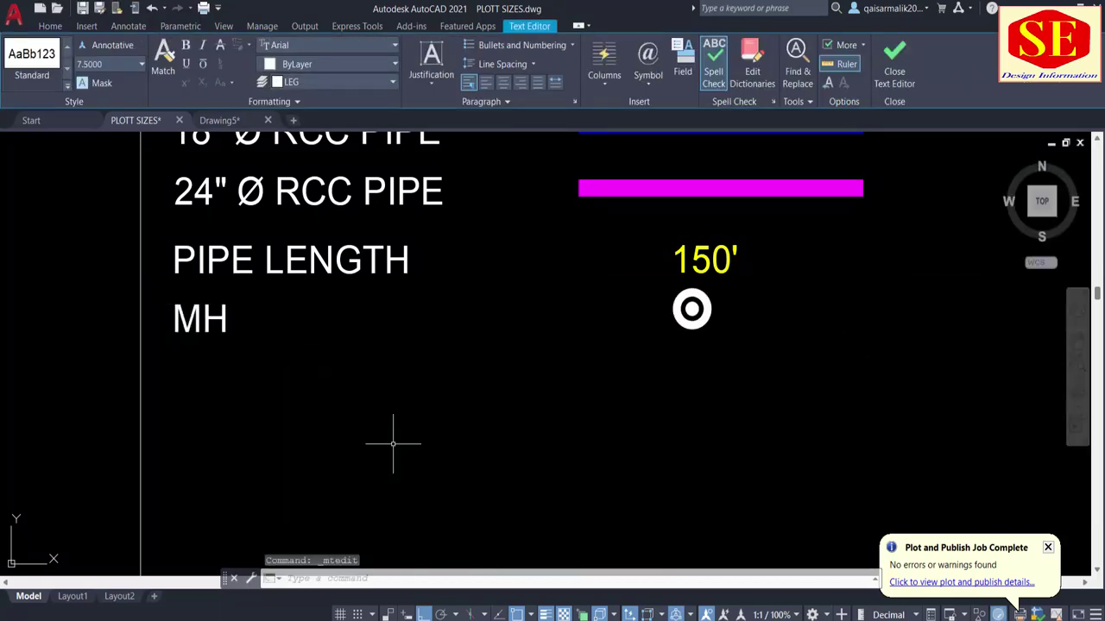
{"action": "mouse_move", "coordinate": [313, 348]}
{"action": "middle_mouse_down"}
{"action": "mouse_move", "coordinate": [301, 340]}
{"action": "mouse_move", "coordinate": [334, 327]}
{"action": "middle_mouse_up"}
{"action": "scroll", "coordinate": [436, 348], "scroll_direction": "down", "scroll_amount": 2}
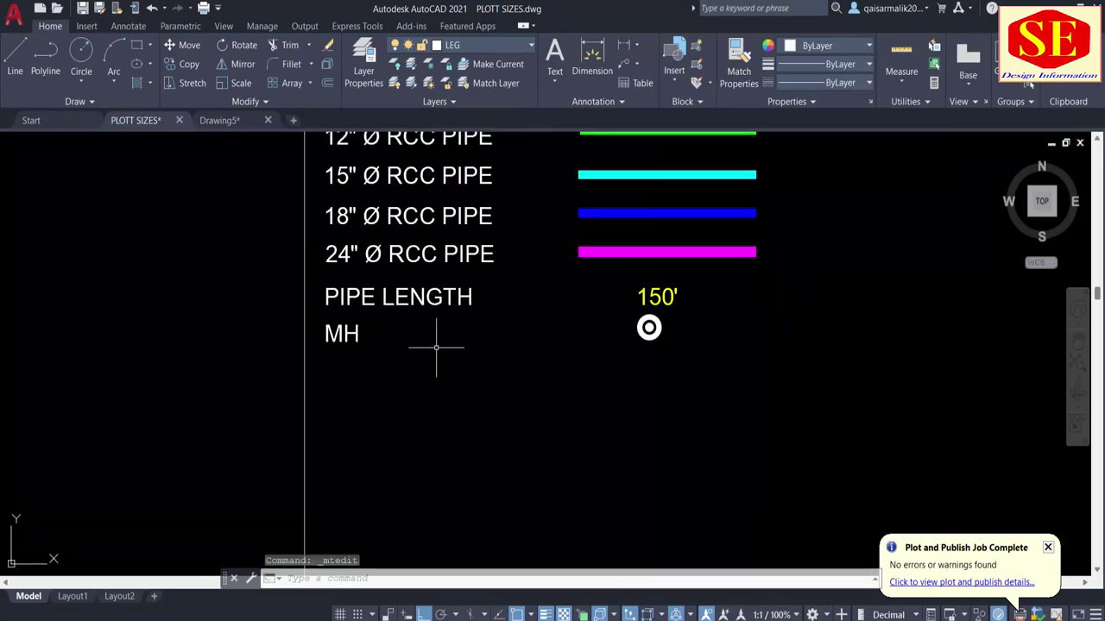
{"action": "middle_click_drag", "start_coordinate": [239, 357], "coordinate": [213, 320]}
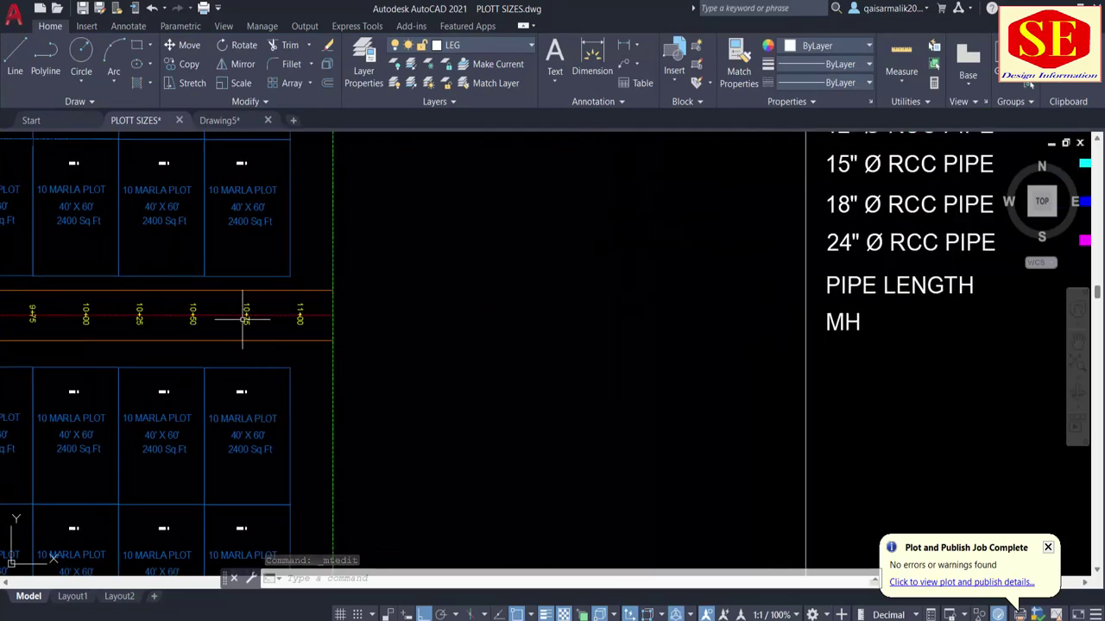
{"action": "middle_click_drag", "start_coordinate": [471, 305], "coordinate": [117, 305]}
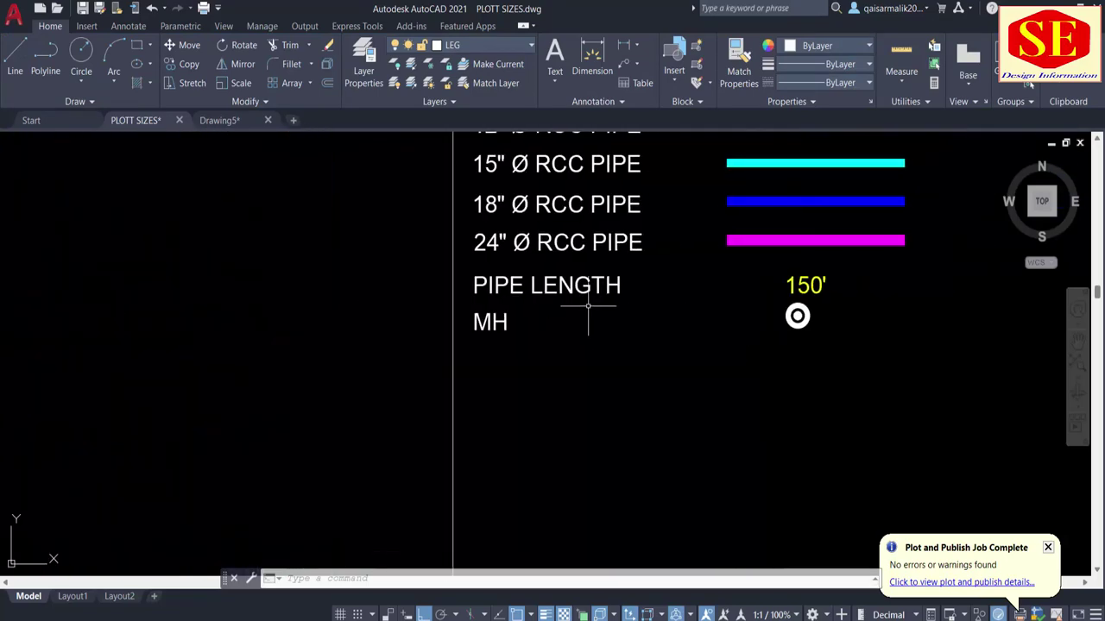
Select the MH row and ring symbol for a move, then cancel, leaving the ring in place.
{"action": "type", "text": "m"}
{"action": "key", "text": "Return"}
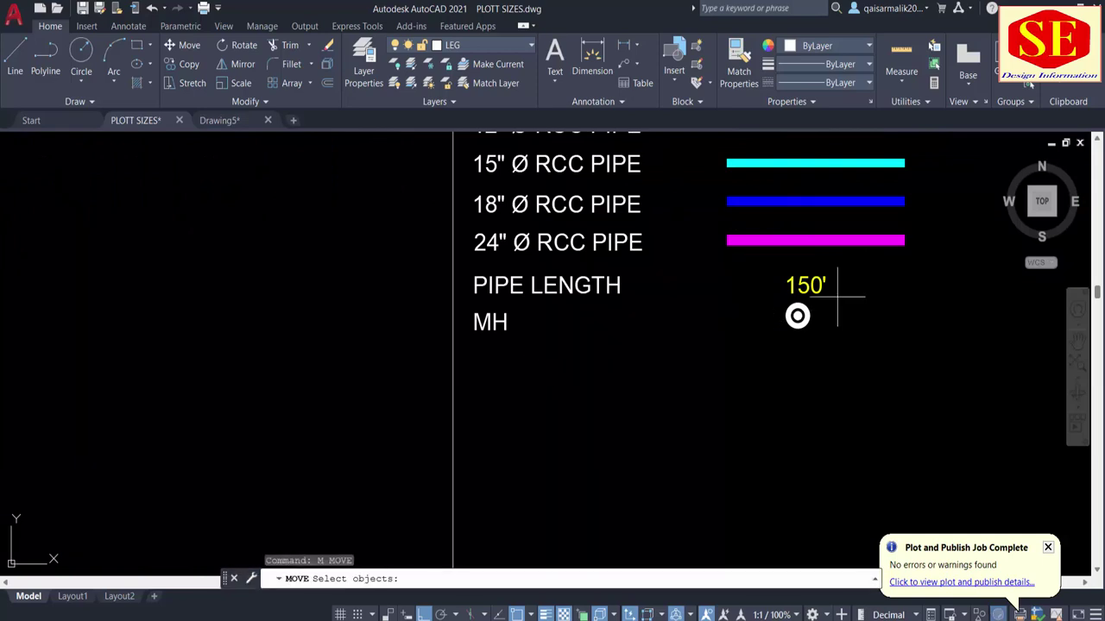
{"action": "left_click", "coordinate": [837, 297]}
{"action": "left_click", "coordinate": [480, 366]}
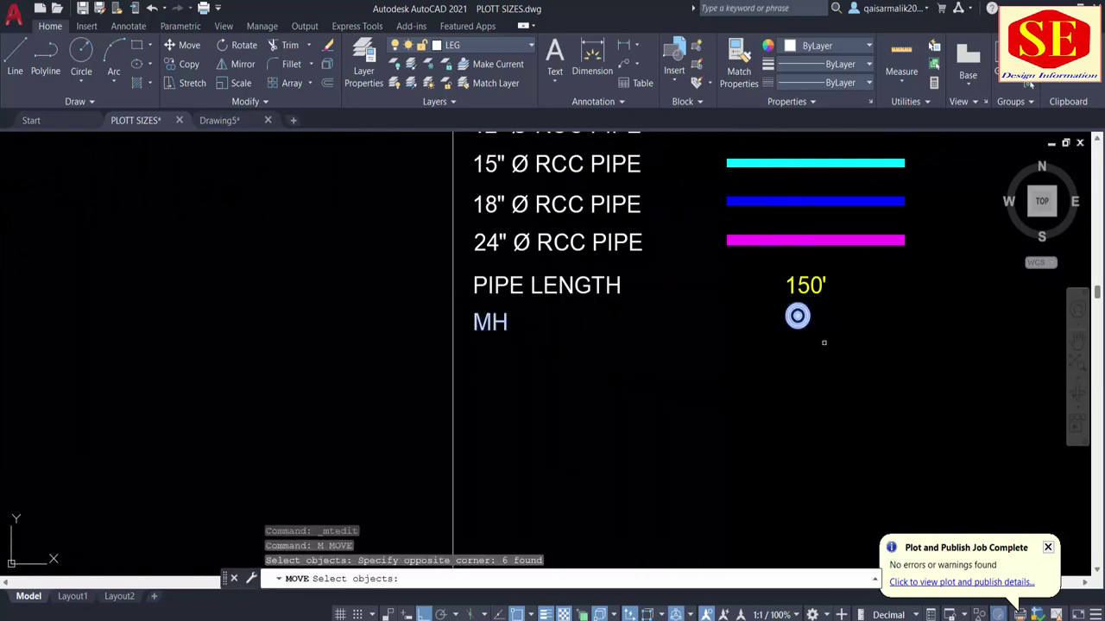
{"action": "left_click", "coordinate": [821, 297]}
{"action": "left_click", "coordinate": [759, 342]}
{"action": "key", "text": "Return"}
{"action": "left_click", "coordinate": [837, 366]}
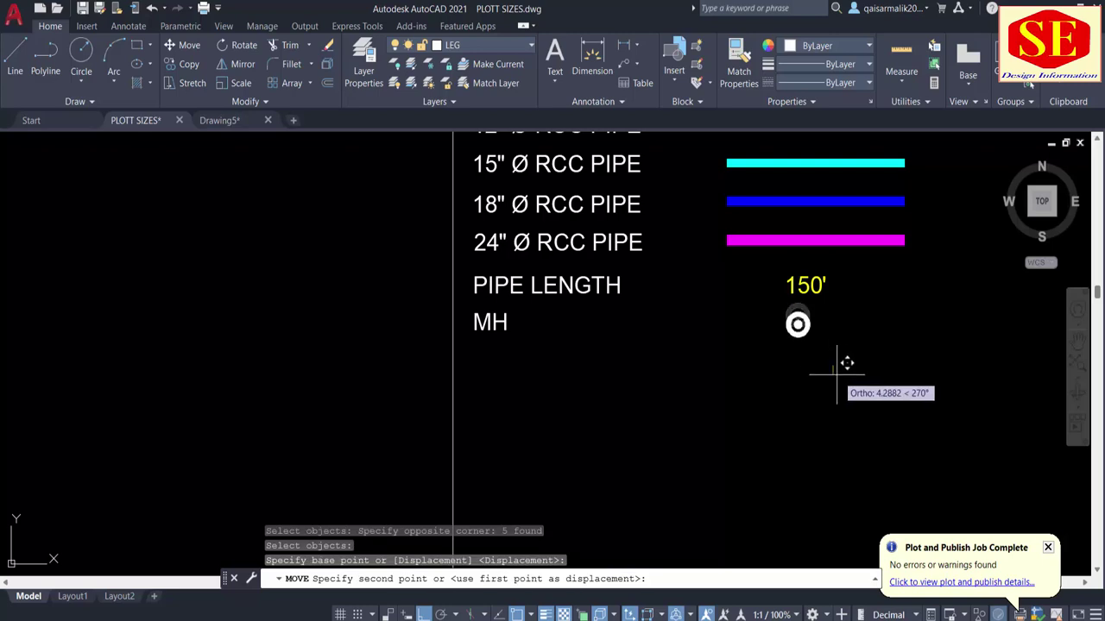
{"action": "key", "text": "F8"}
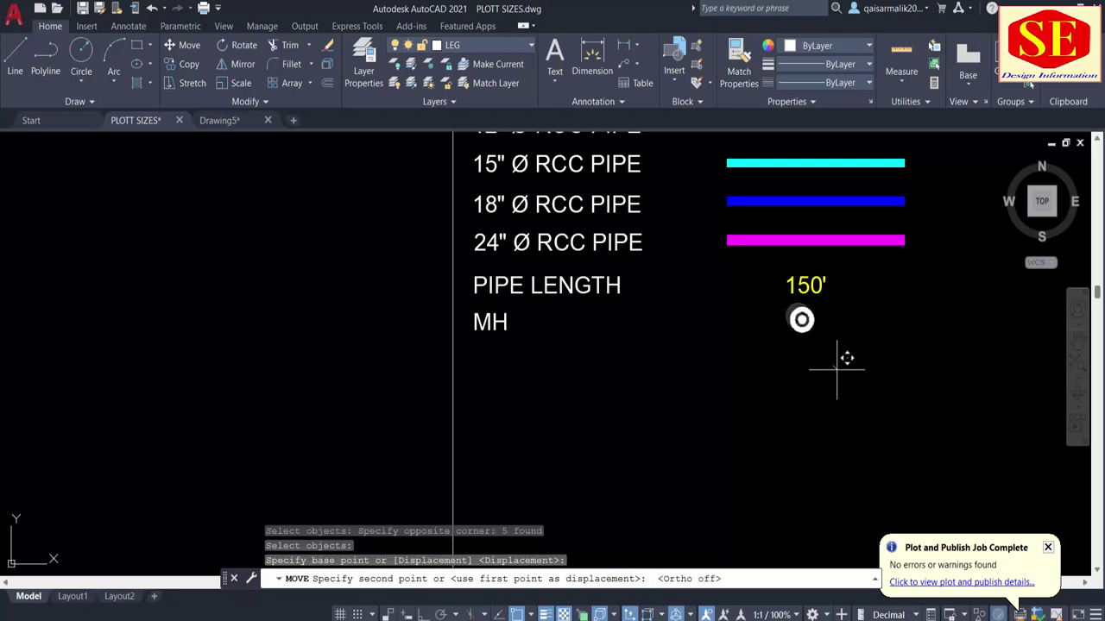
{"action": "key", "text": "Escape"}
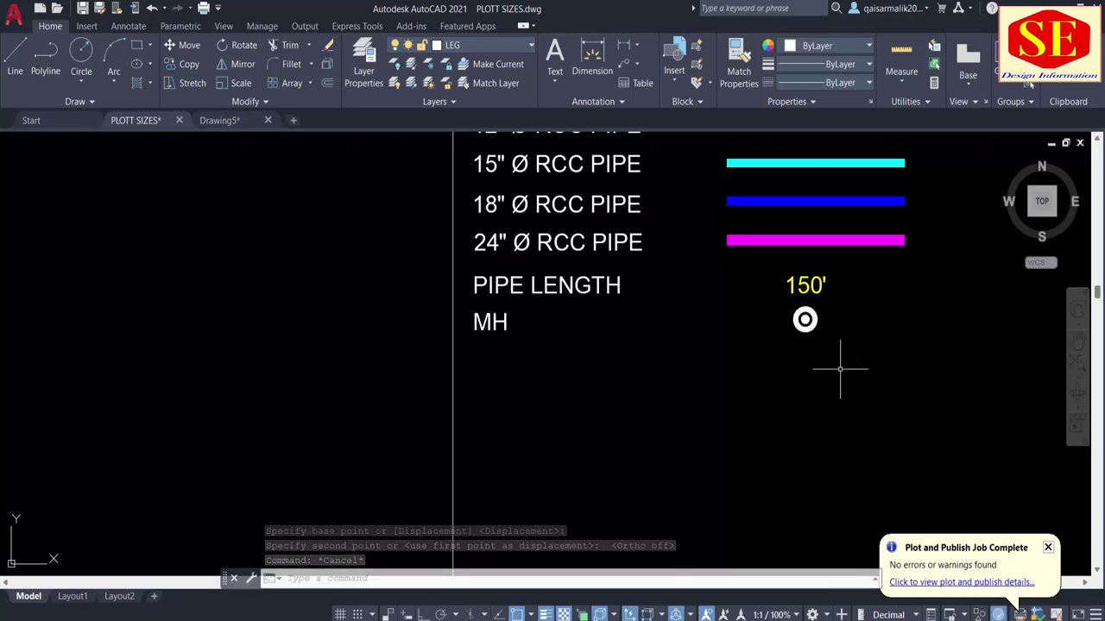
{"action": "key", "text": "Escape"}
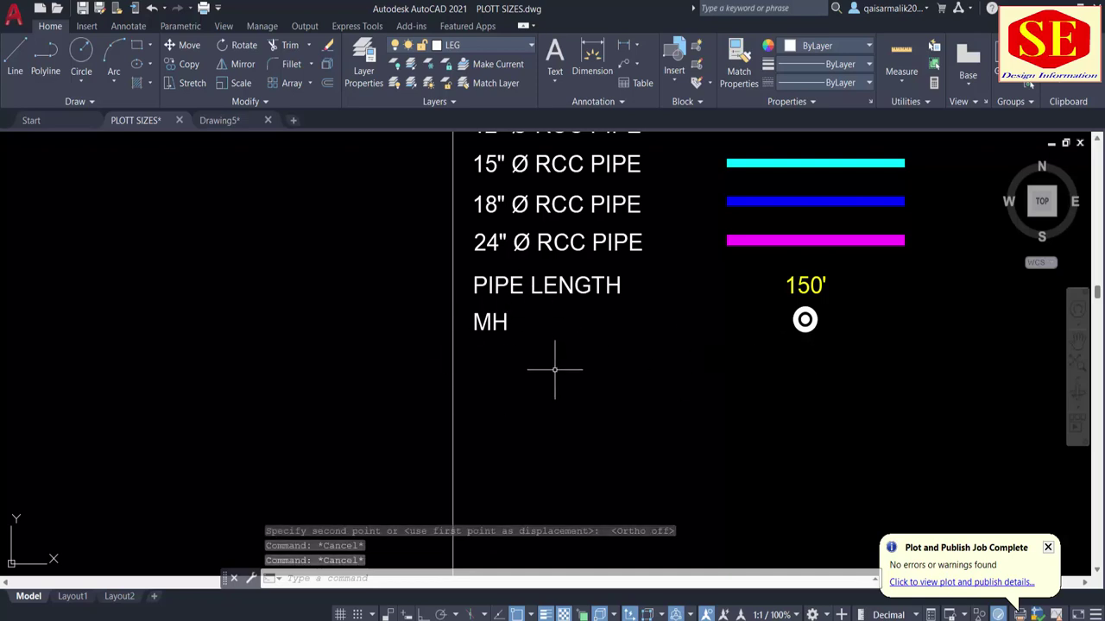
{"action": "key", "text": "Escape"}
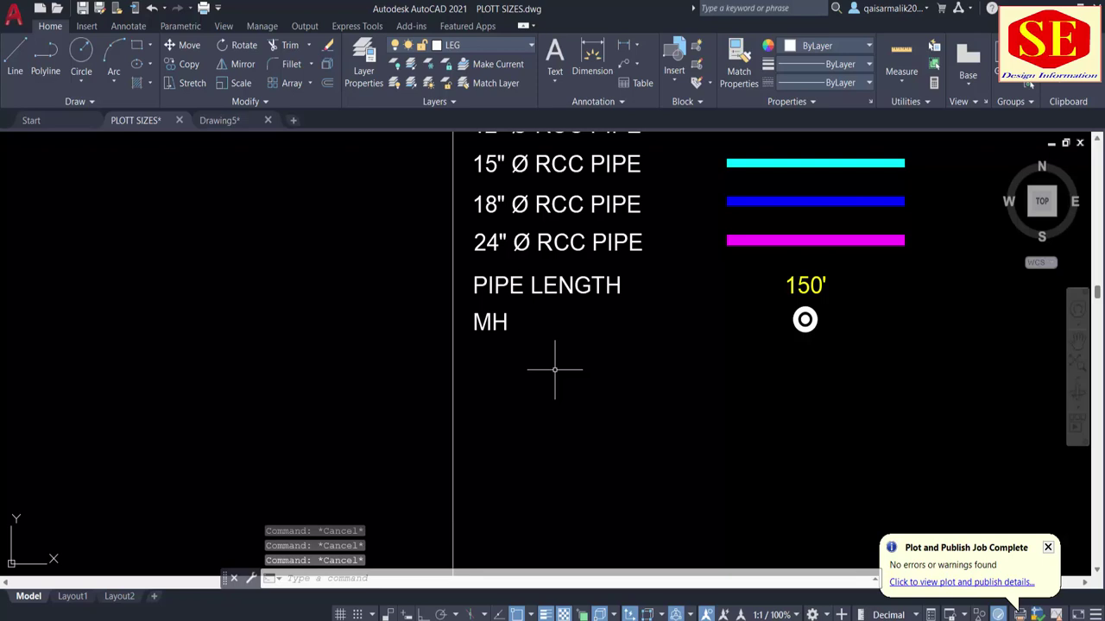
Relabel the manhole legend entry as MH.1.
{"action": "type", "text": "co"}
{"action": "key", "text": "Return"}
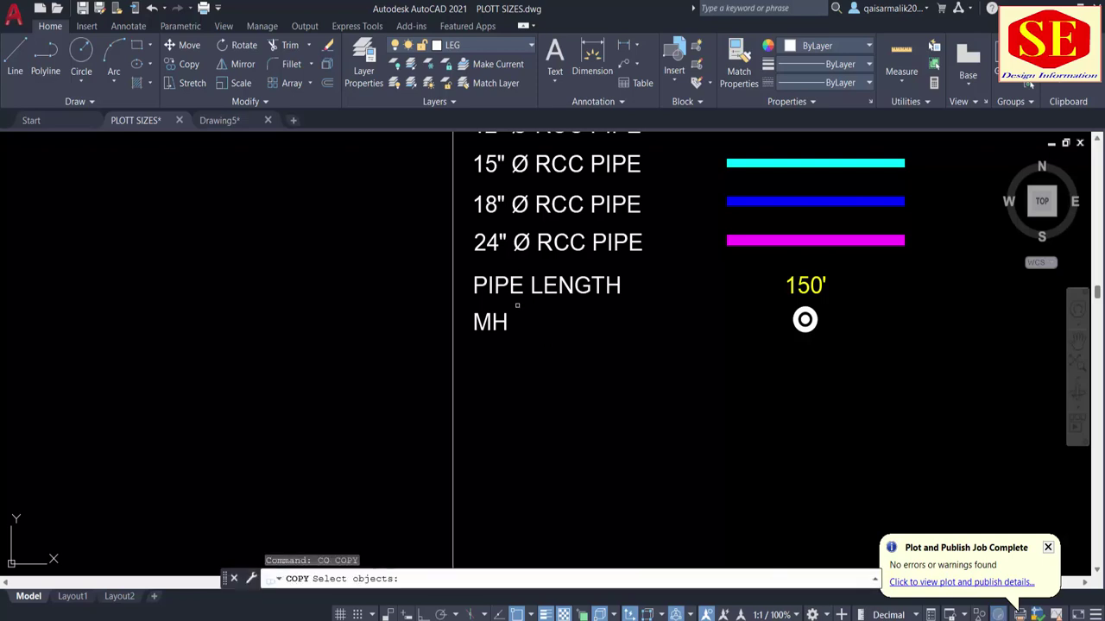
{"action": "left_click", "coordinate": [499, 322]}
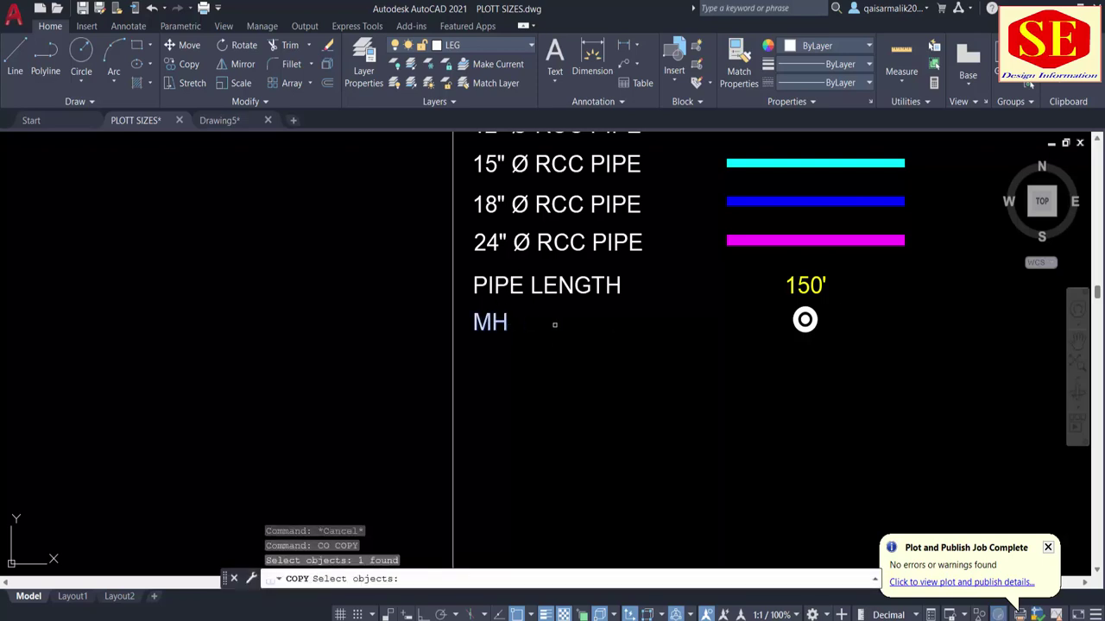
{"action": "key", "text": "Escape"}
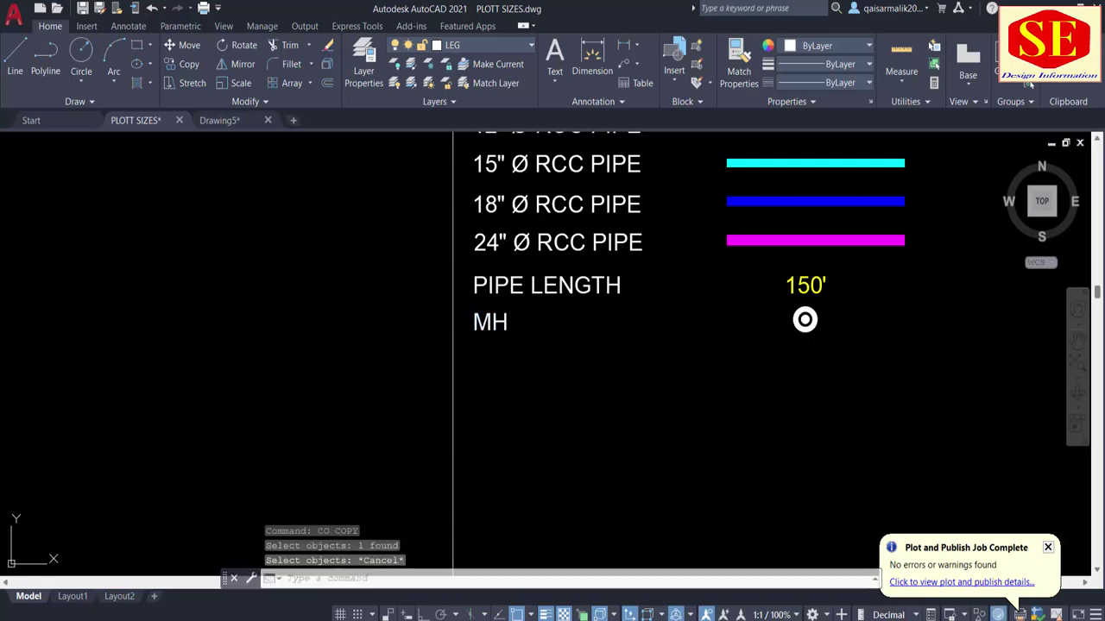
{"action": "double_click", "coordinate": [508, 324]}
{"action": "type", "text": ".1"}
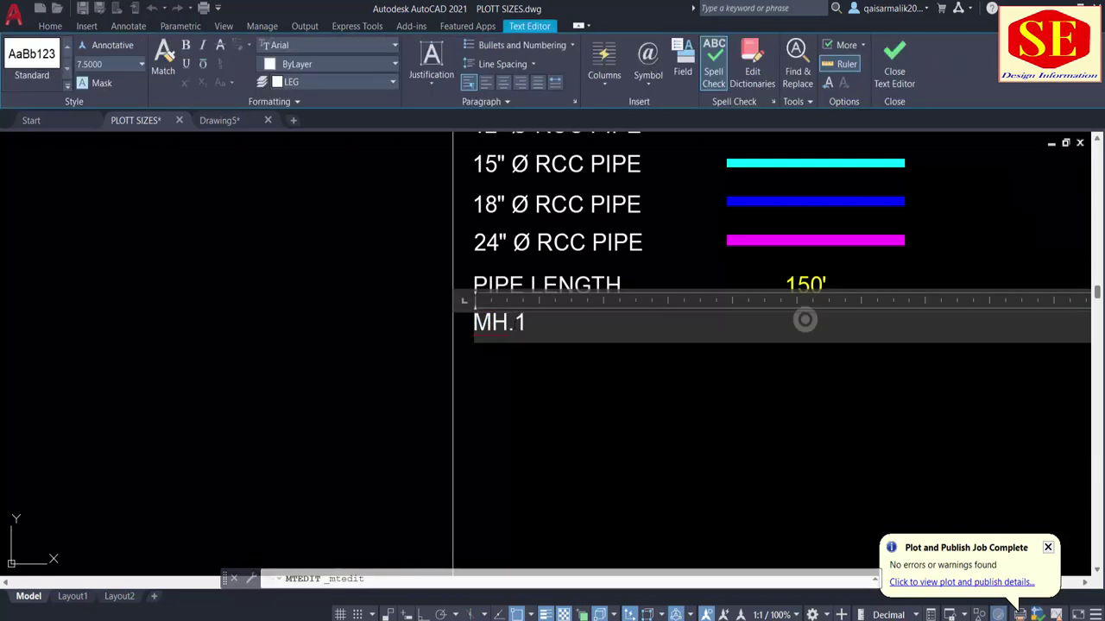
{"action": "key", "text": "Escape"}
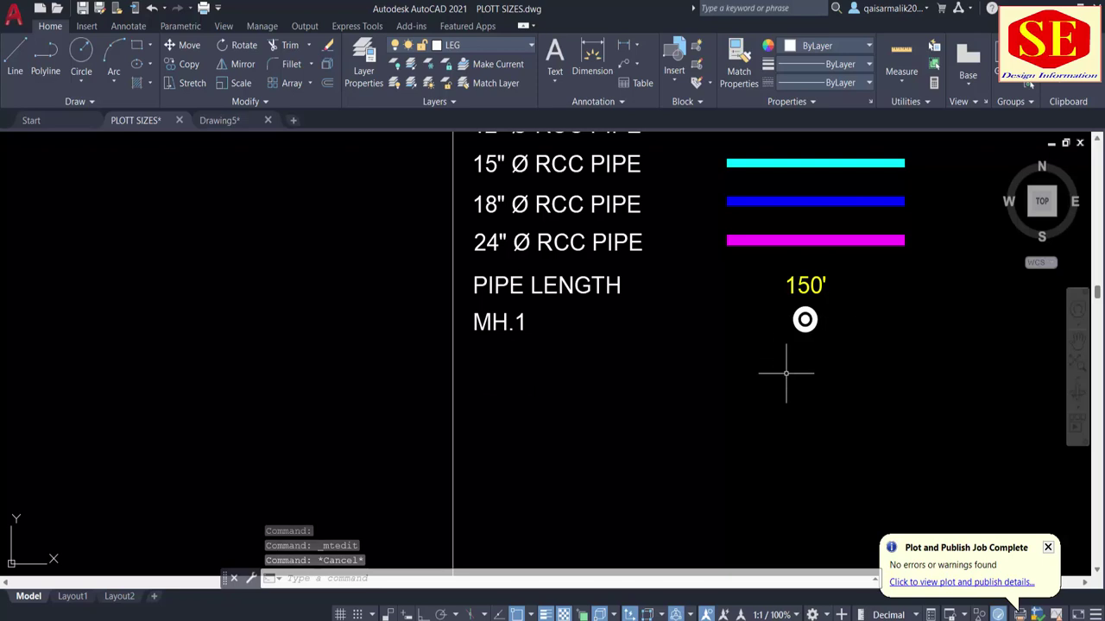
{"action": "key", "text": "Escape"}
Copy the MH.1 label straight down beneath the original with Ortho on.
{"action": "type", "text": "c"}
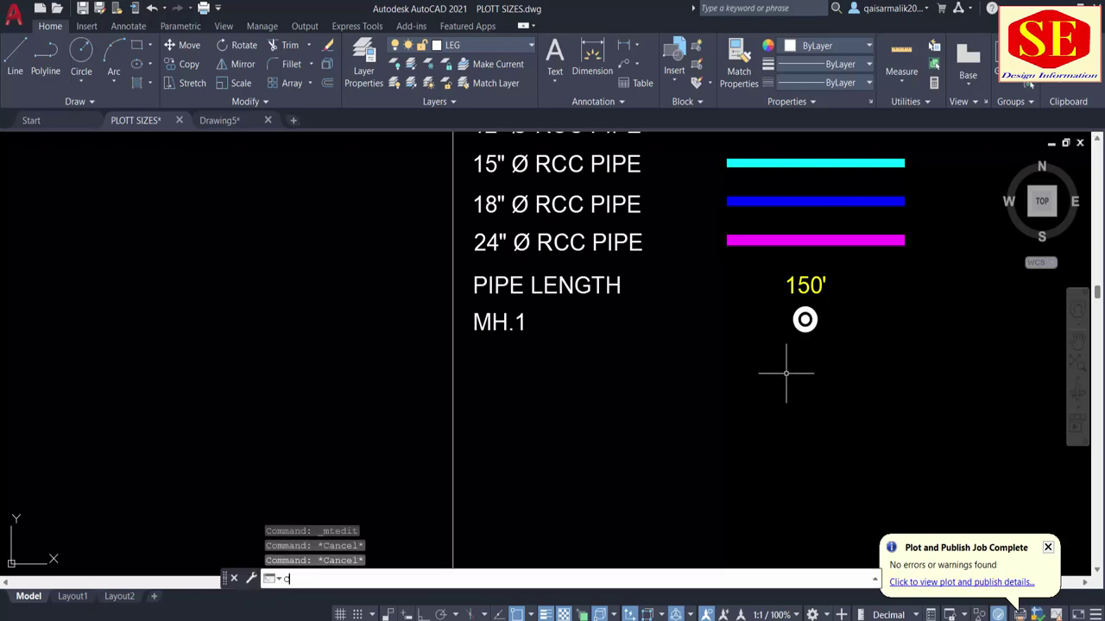
{"action": "type", "text": "o"}
{"action": "key", "text": "Return"}
{"action": "left_click", "coordinate": [490, 322]}
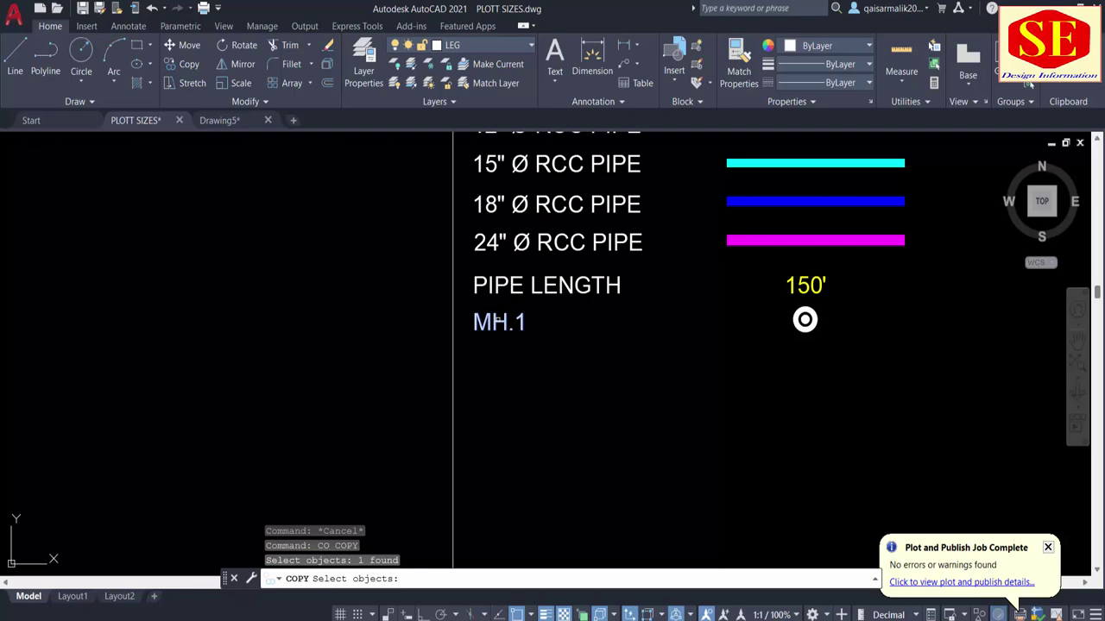
{"action": "key", "text": "Return"}
{"action": "left_click", "coordinate": [571, 316]}
{"action": "key", "text": "F8"}
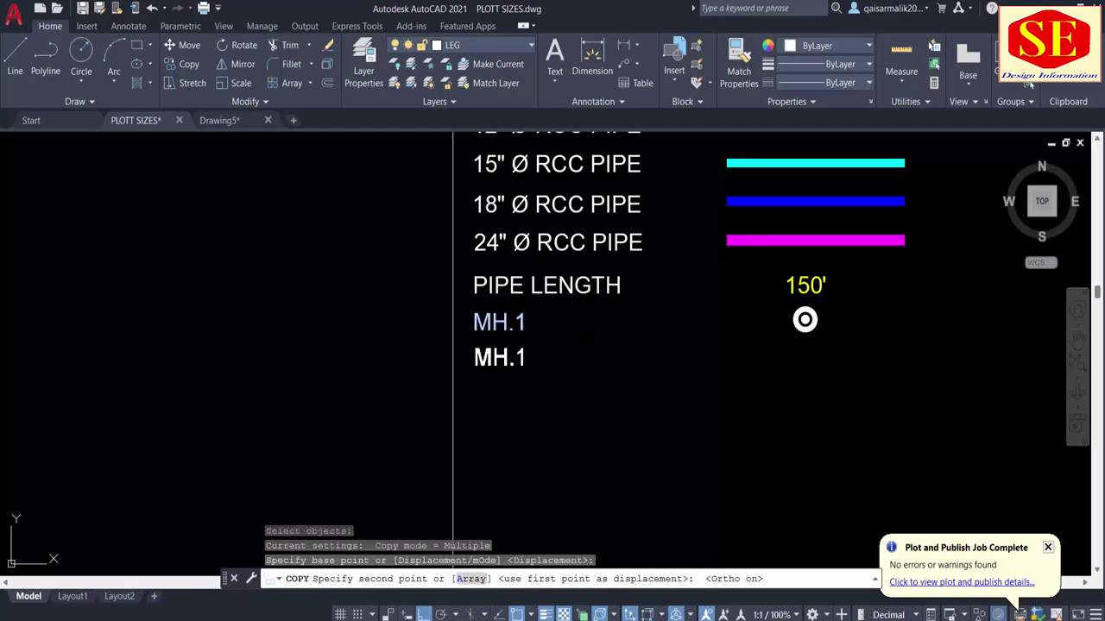
{"action": "left_click", "coordinate": [574, 349]}
{"action": "key", "text": "Return"}
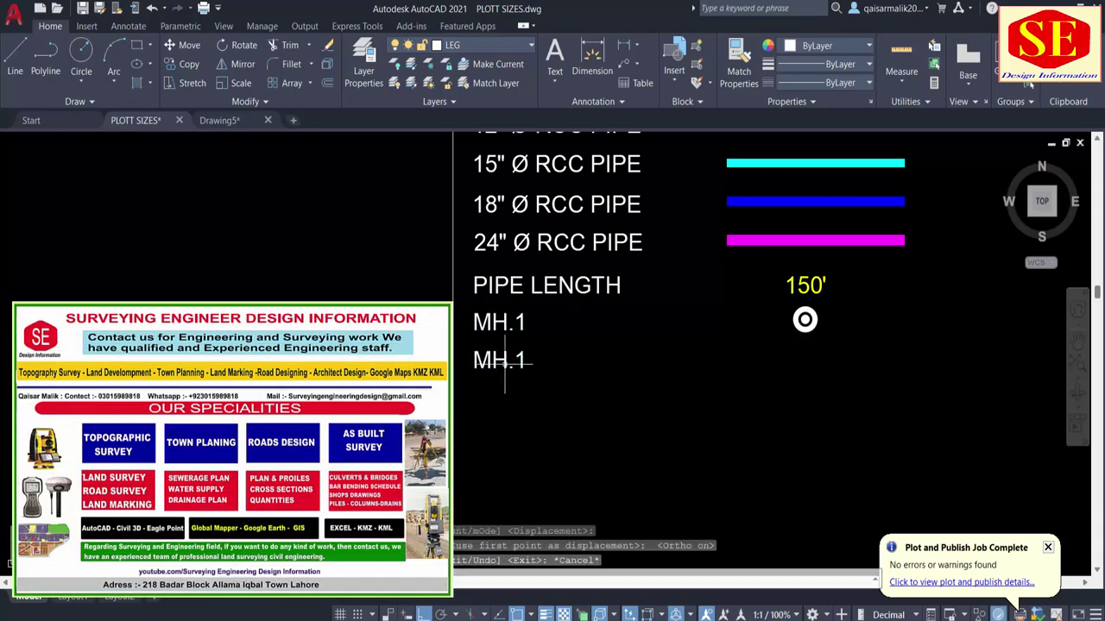
Reword the lower copy to read FLOW DARECTION.
{"action": "double_click", "coordinate": [500, 361]}
{"action": "type", "text": "LOW DARECTION"}
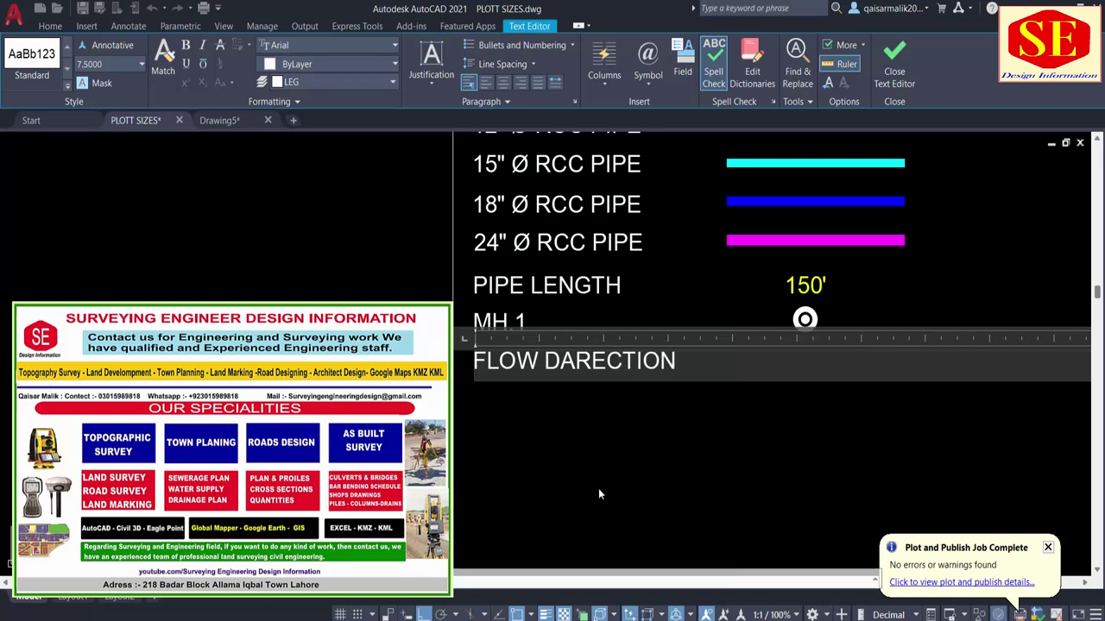
{"action": "left_click", "coordinate": [600, 494]}
{"action": "scroll", "coordinate": [737, 346], "scroll_direction": "up", "scroll_amount": 1}
{"action": "scroll", "coordinate": [740, 362], "scroll_direction": "up", "scroll_amount": 2}
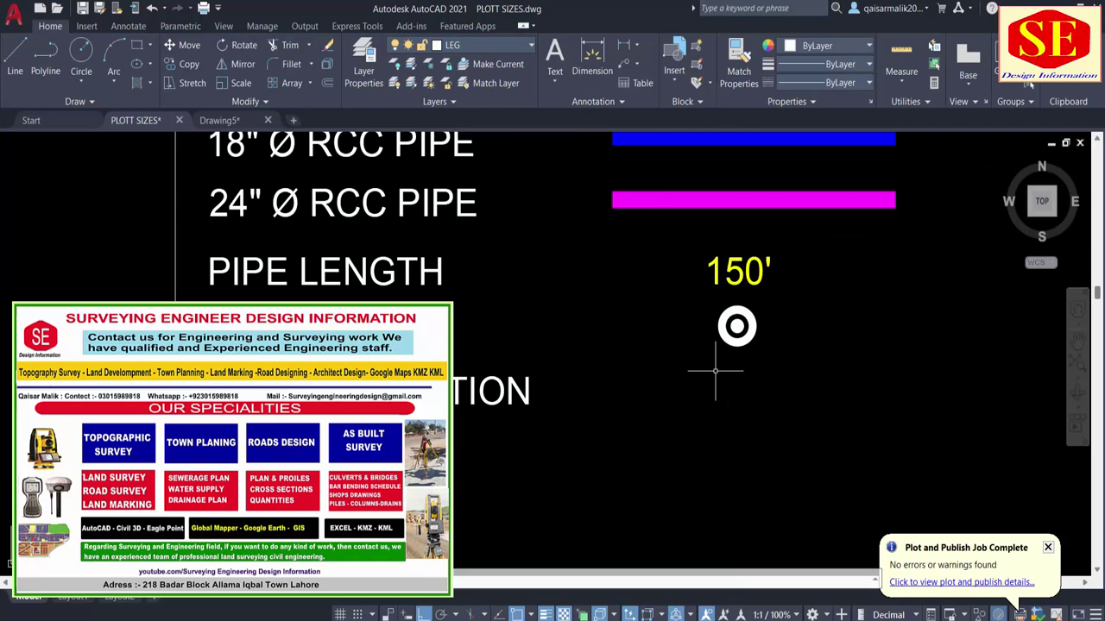
Draw a small guide square beside the FLOW DARECTION entry.
{"action": "type", "text": "rec"}
{"action": "key", "text": "Return"}
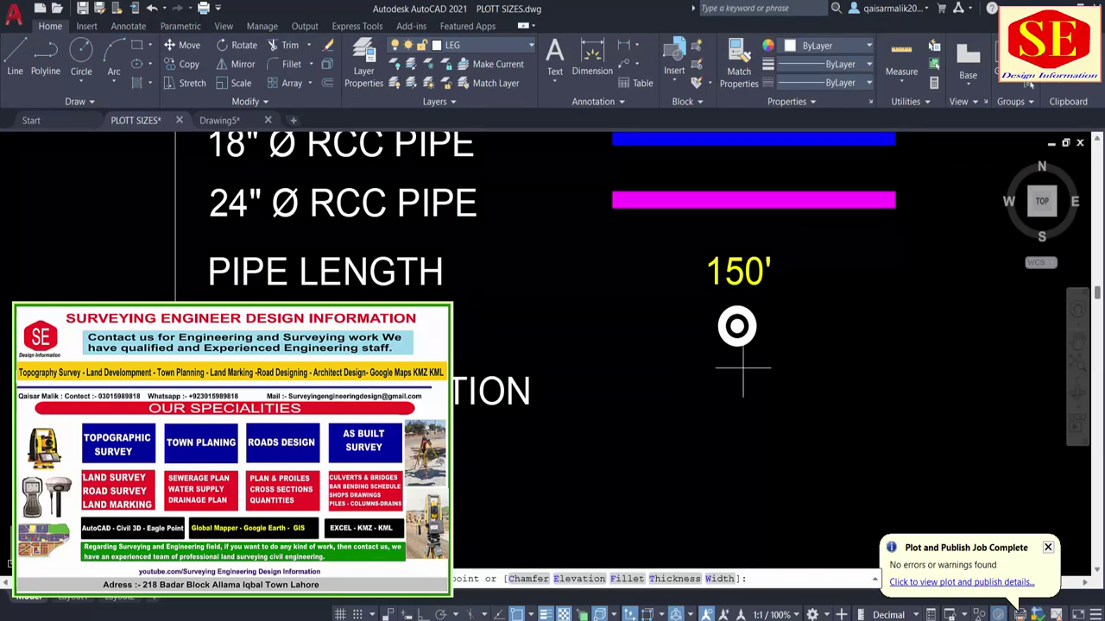
{"action": "left_click", "coordinate": [732, 369]}
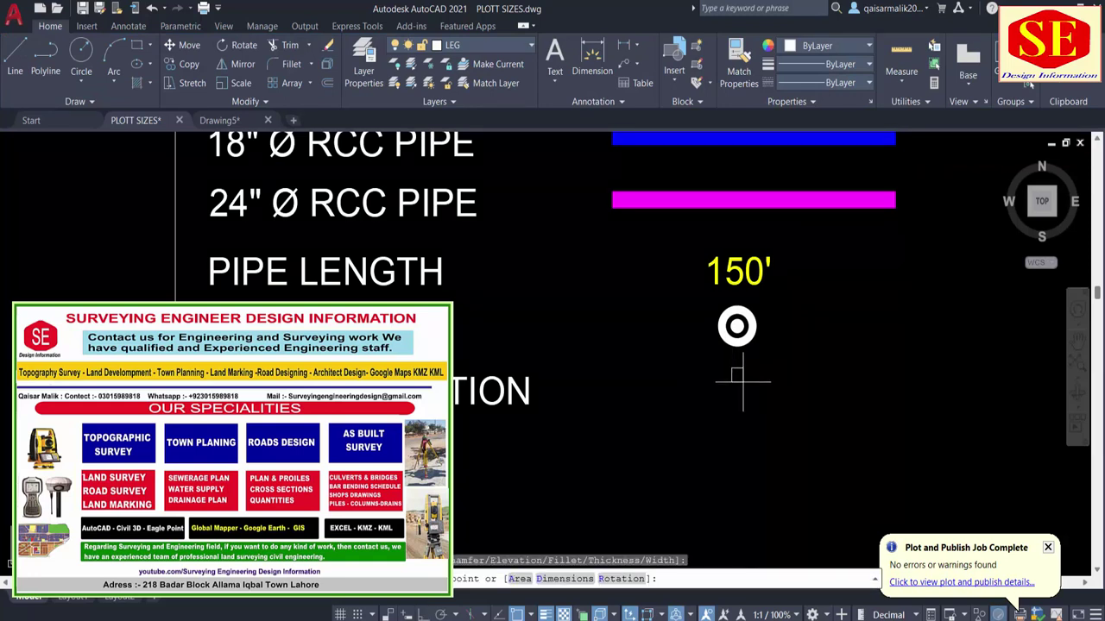
{"action": "left_click", "coordinate": [776, 412]}
Draw the arrowhead outline as a polyline tapering from width 15 to 0 across the square.
{"action": "type", "text": "pl"}
{"action": "key", "text": "Return"}
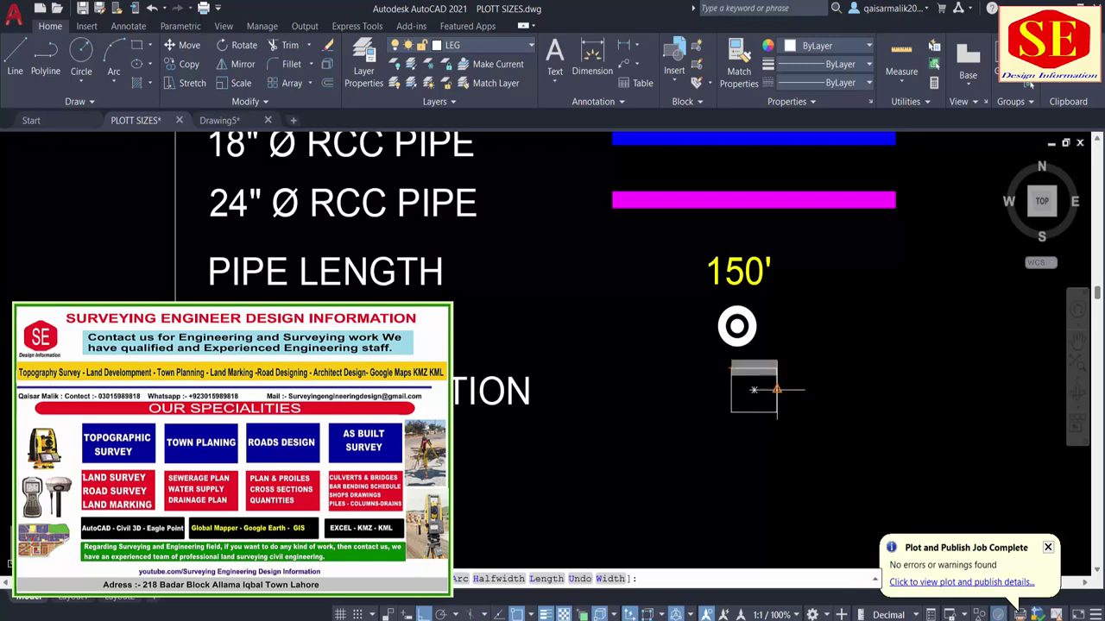
{"action": "left_click", "coordinate": [731, 368]}
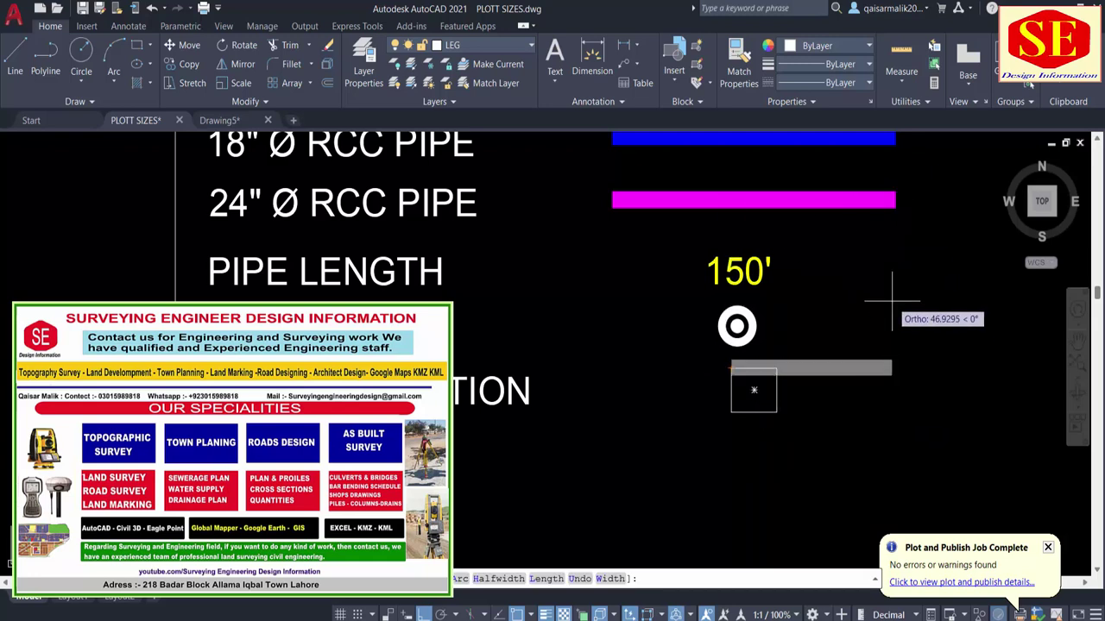
{"action": "type", "text": "w"}
{"action": "key", "text": "Return"}
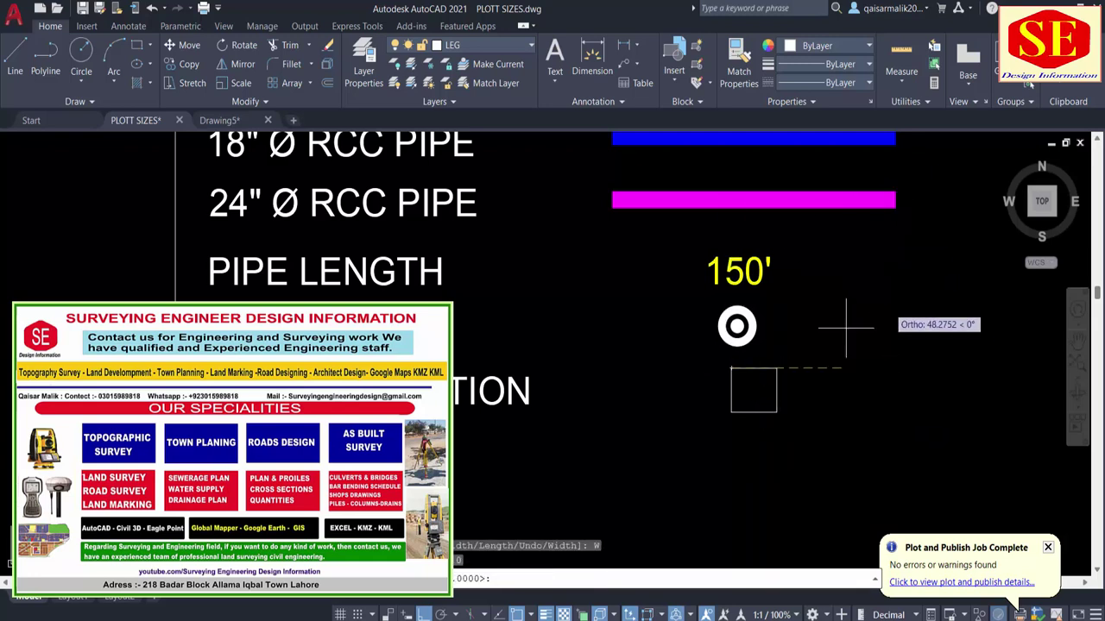
{"action": "key", "text": "Return"}
{"action": "type", "text": "15"}
{"action": "key", "text": "Return"}
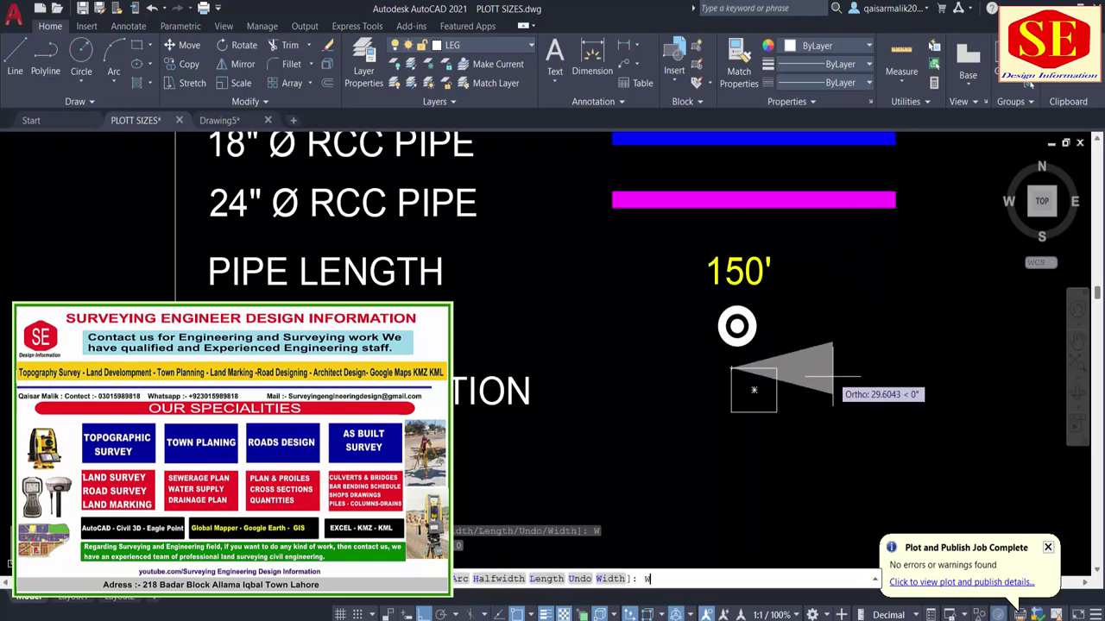
{"action": "key", "text": "Return"}
{"action": "key", "text": "Return"}
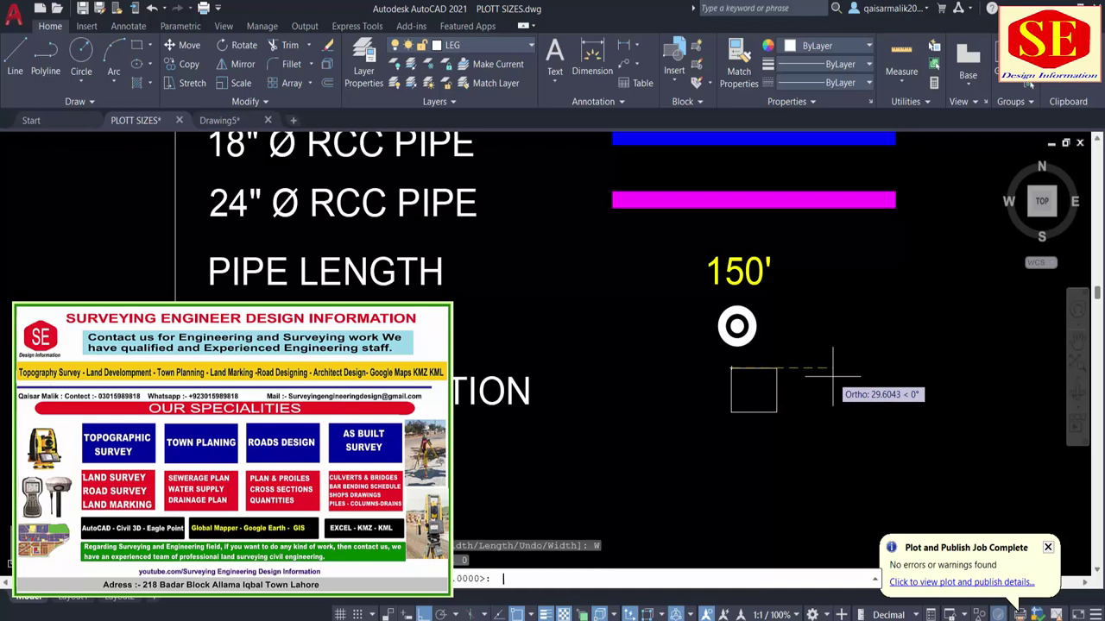
{"action": "key", "text": "Return"}
{"action": "left_click", "coordinate": [776, 390]}
{"action": "left_click", "coordinate": [731, 413]}
{"action": "key", "text": "Escape"}
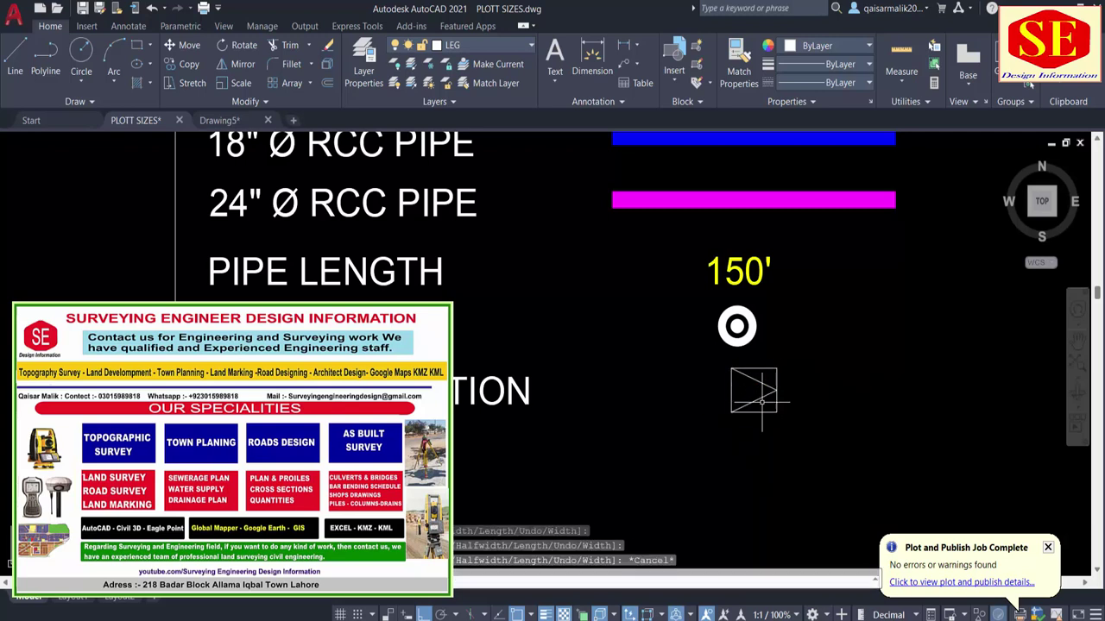
Add the inner V-shaped notch lines from the square's left edge to its centre.
{"action": "scroll", "coordinate": [766, 392], "scroll_direction": "up", "scroll_amount": 5}
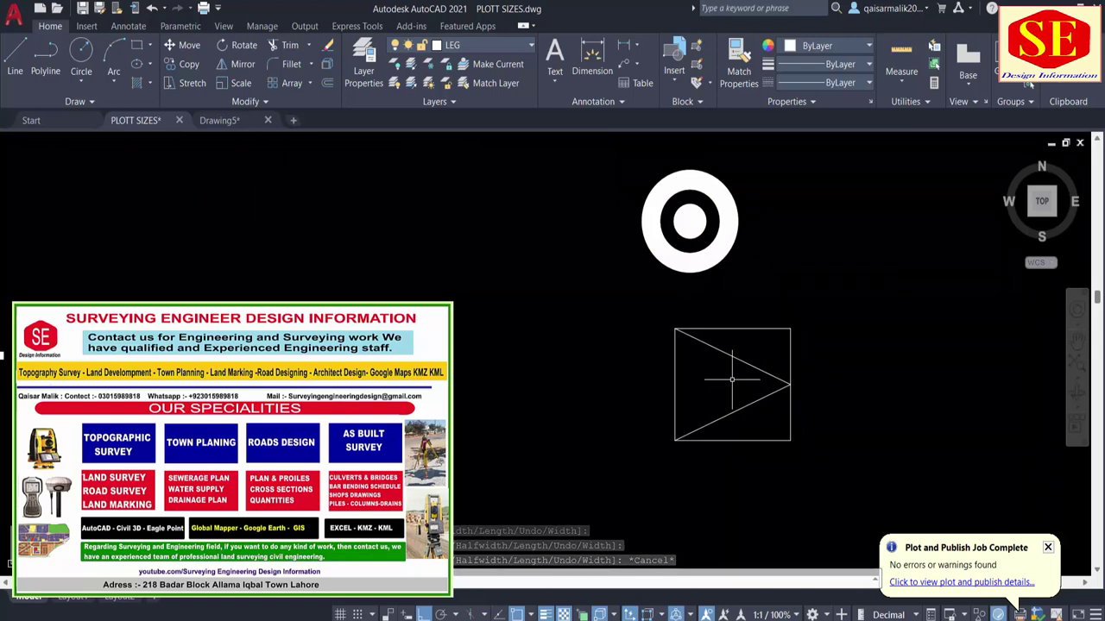
{"action": "key", "text": "space"}
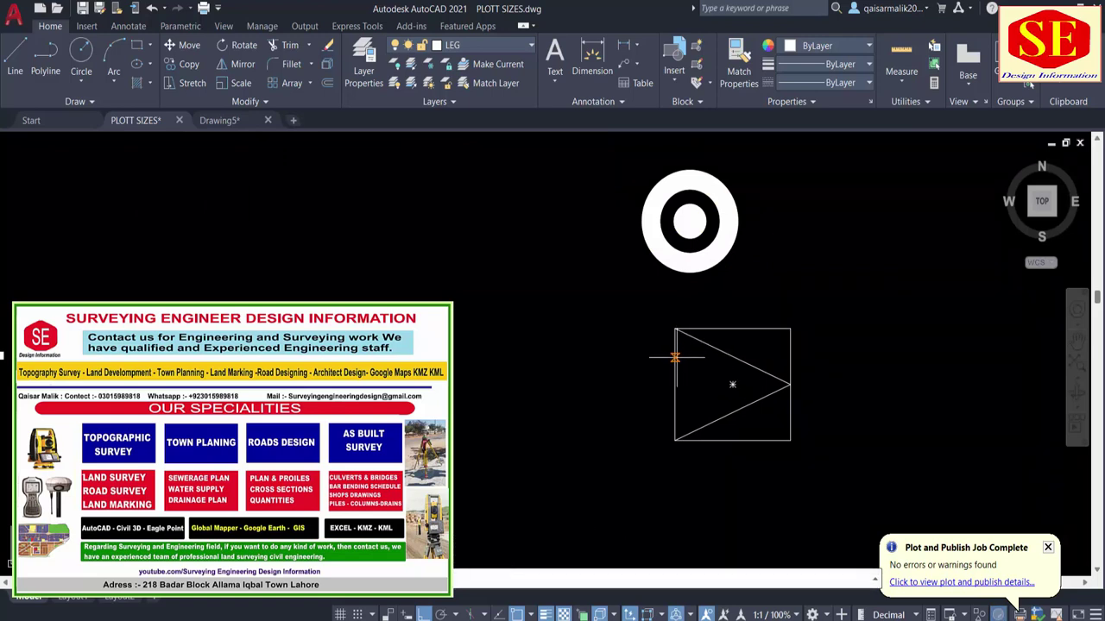
{"action": "left_click", "coordinate": [674, 358]}
{"action": "left_click", "coordinate": [732, 384]}
{"action": "left_click", "coordinate": [732, 384]}
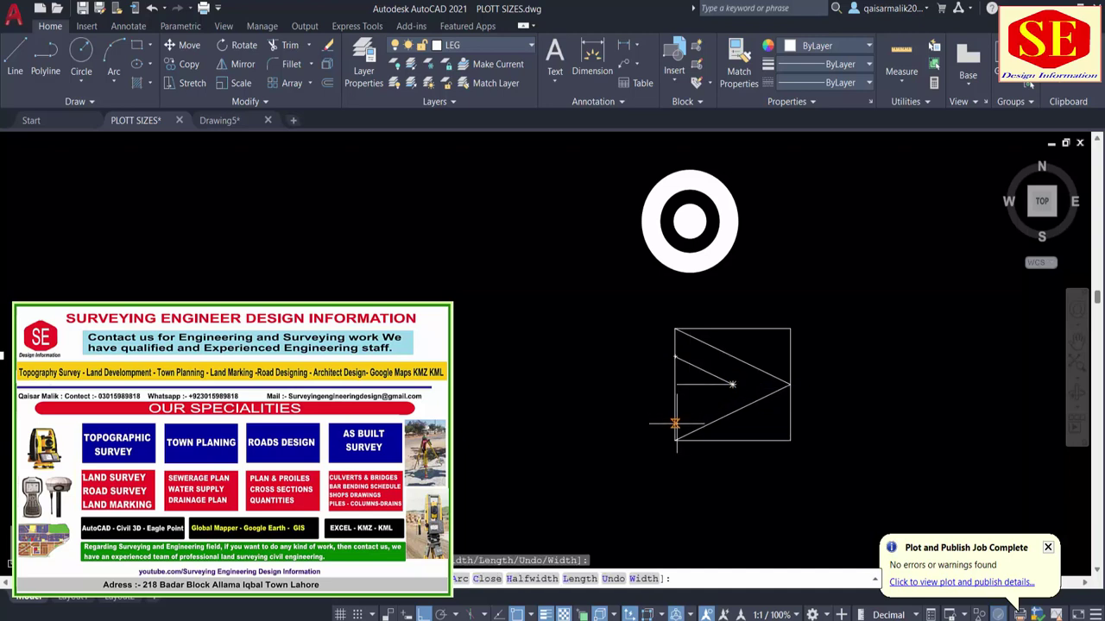
{"action": "left_click", "coordinate": [675, 425]}
{"action": "key", "text": "Escape"}
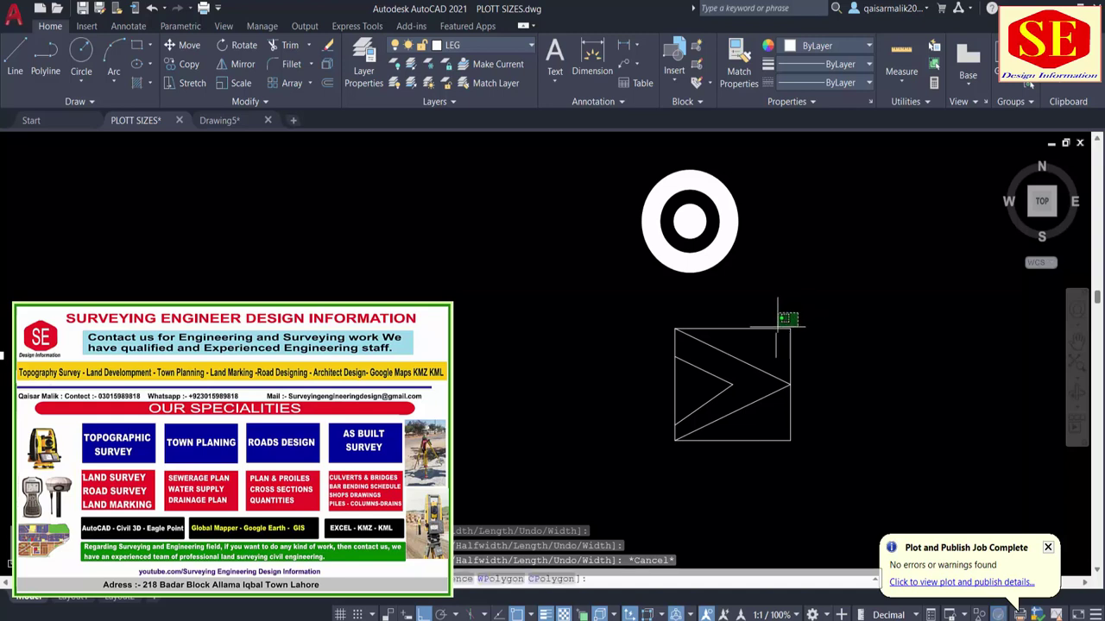
Erase the guide square and grip-snap the arrow's loose endpoints to close the shape.
{"action": "left_click", "coordinate": [789, 330]}
{"action": "key", "text": "Delete"}
{"action": "key", "text": "l"}
{"action": "key", "text": "Return"}
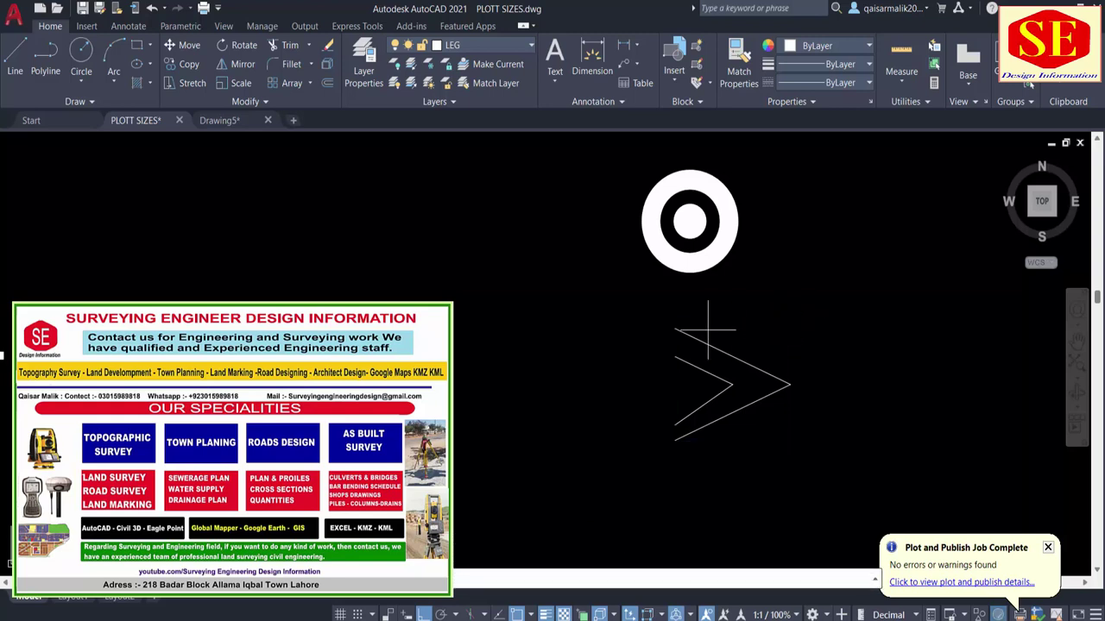
{"action": "left_click", "coordinate": [674, 329]}
{"action": "key", "text": "Escape"}
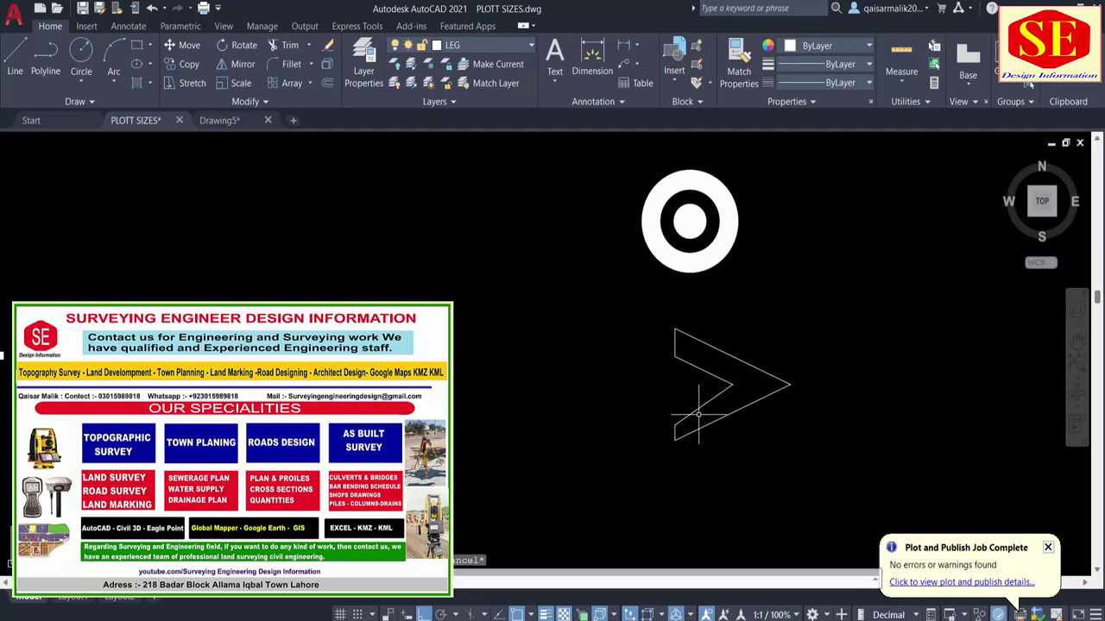
{"action": "left_click", "coordinate": [680, 418]}
{"action": "scroll", "coordinate": [665, 421], "scroll_direction": "up", "scroll_amount": 4}
{"action": "left_click", "coordinate": [661, 419]}
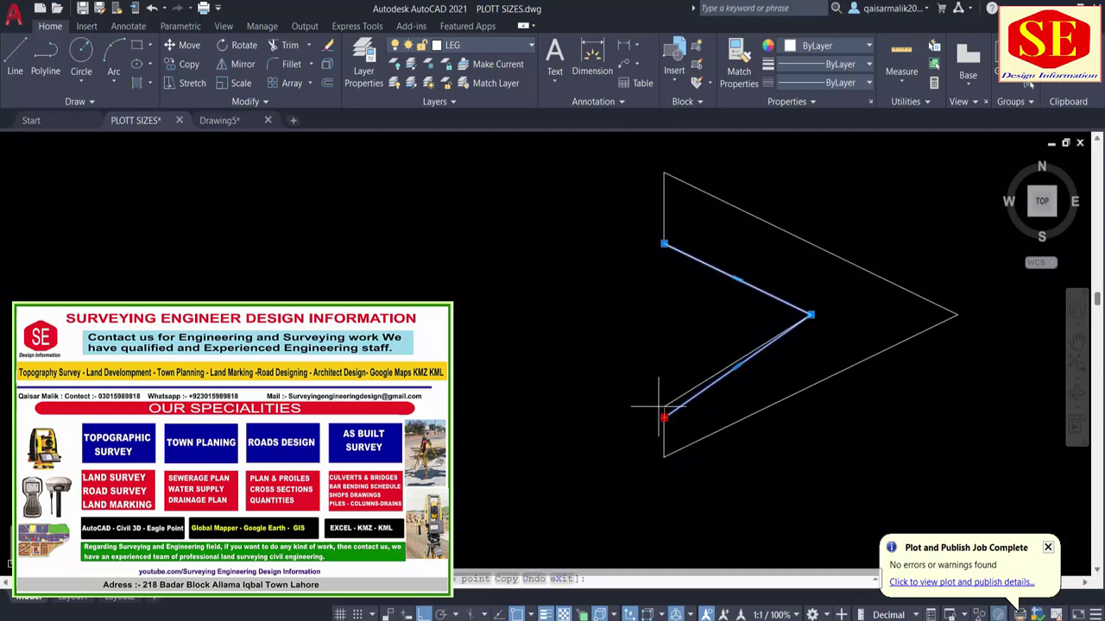
{"action": "left_click", "coordinate": [662, 411]}
{"action": "left_click", "coordinate": [665, 421]}
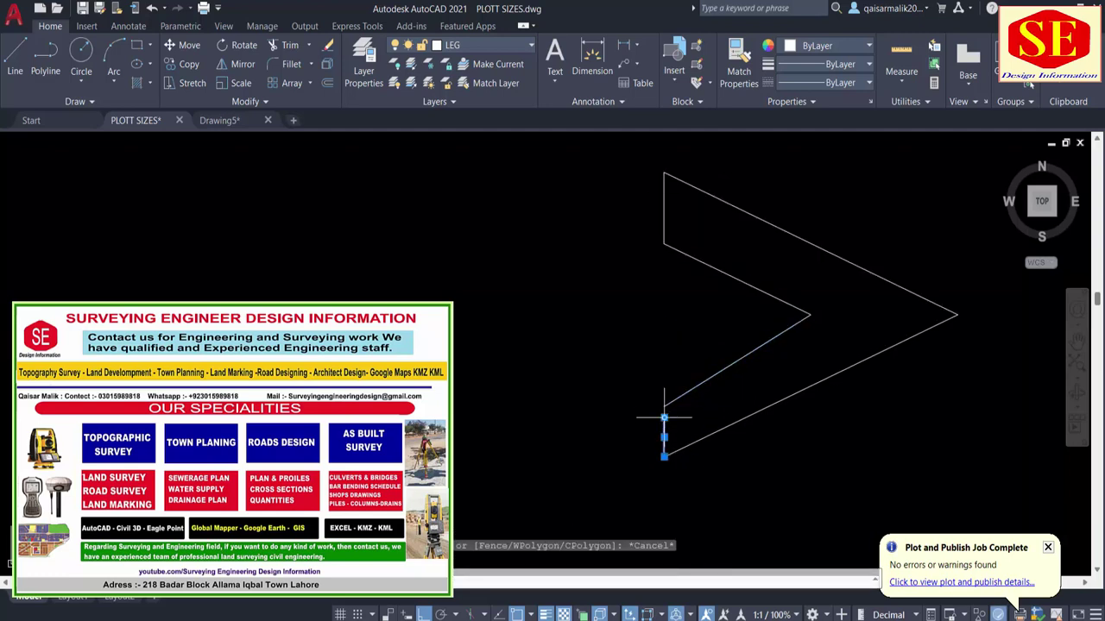
{"action": "left_click", "coordinate": [664, 417]}
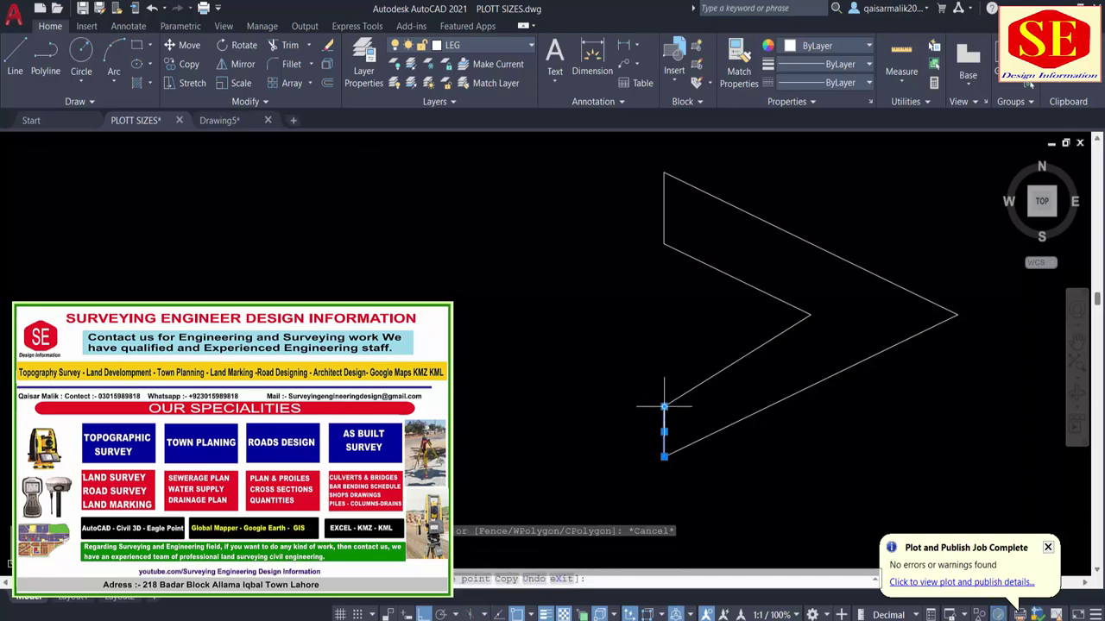
{"action": "scroll", "coordinate": [528, 374], "scroll_direction": "down", "scroll_amount": 2}
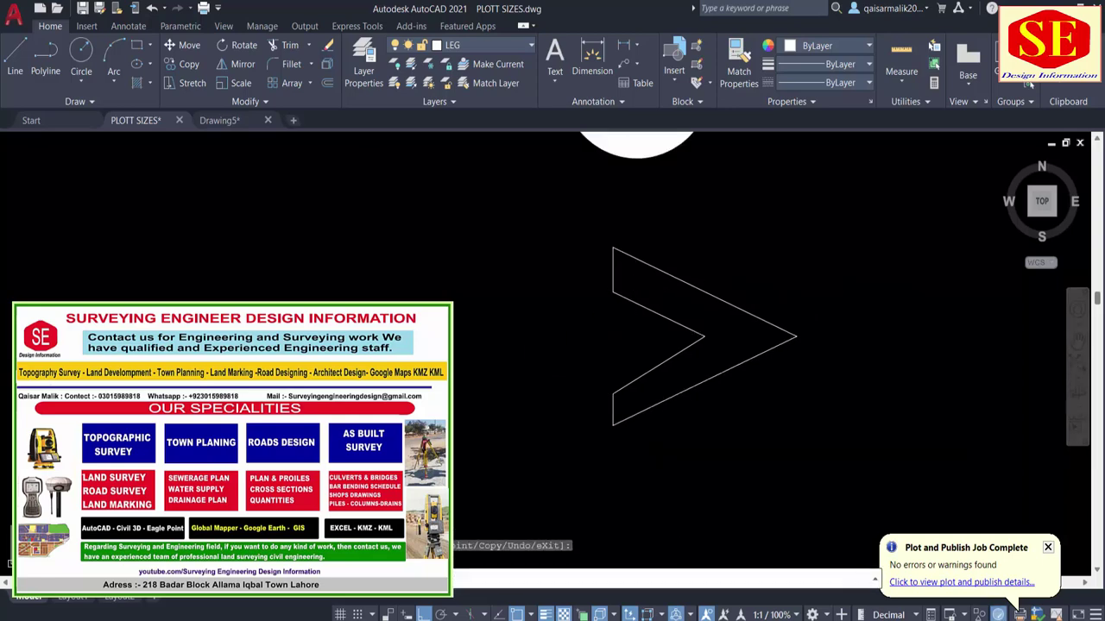
Fill the arrowhead with a solid white hatch.
{"action": "type", "text": "h"}
{"action": "key", "text": "Return"}
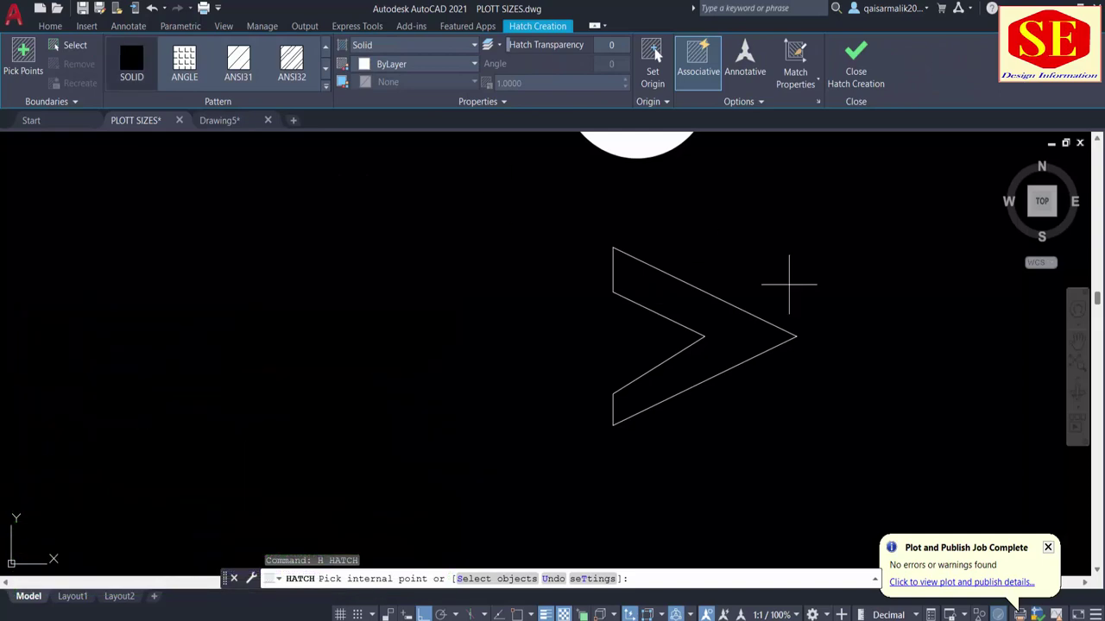
{"action": "left_click", "coordinate": [698, 313]}
{"action": "key", "text": "Return"}
{"action": "scroll", "coordinate": [776, 293], "scroll_direction": "down", "scroll_amount": 5}
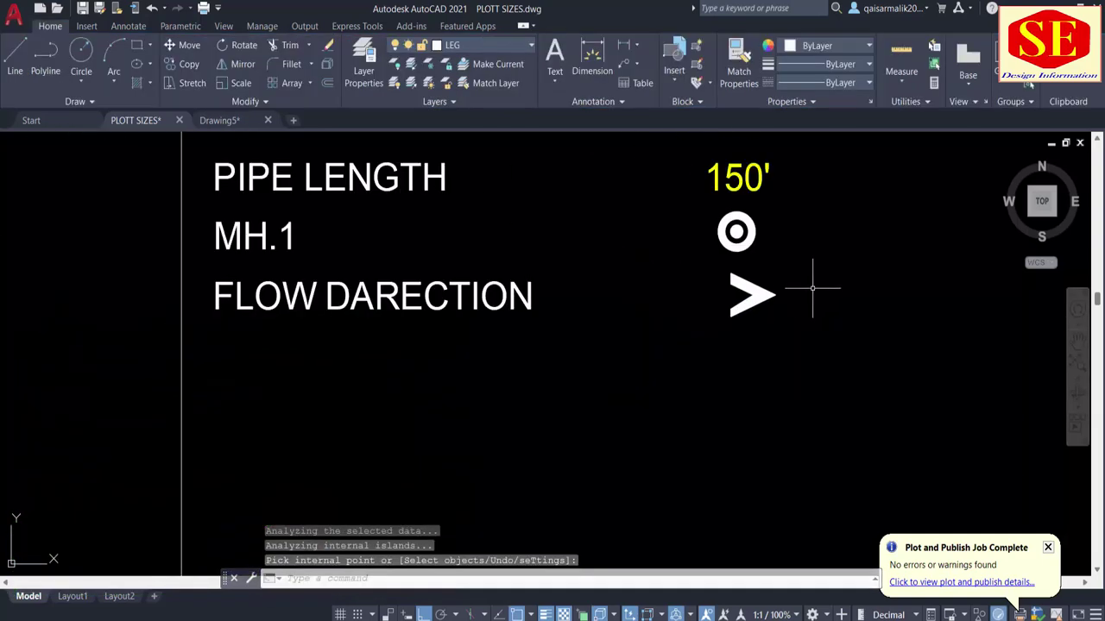
{"action": "middle_click_drag", "start_coordinate": [714, 323], "coordinate": [719, 405]}
{"action": "key", "text": "Escape"}
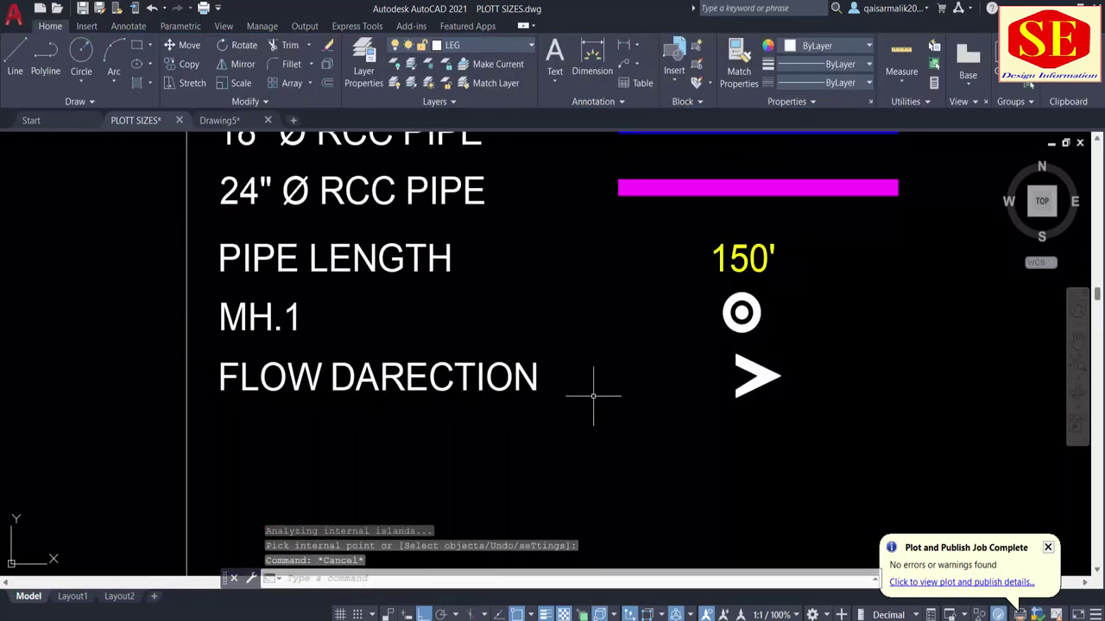
{"action": "key", "text": "Escape"}
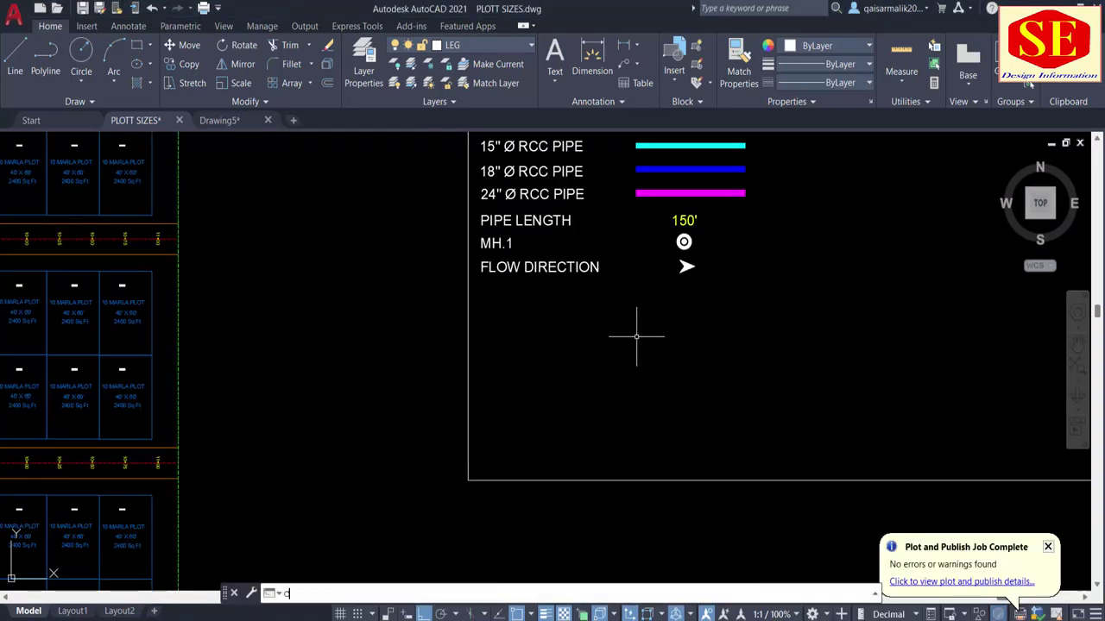
Copy the FLOW DIRECTION label to a new row just below it.
{"action": "type", "text": "o"}
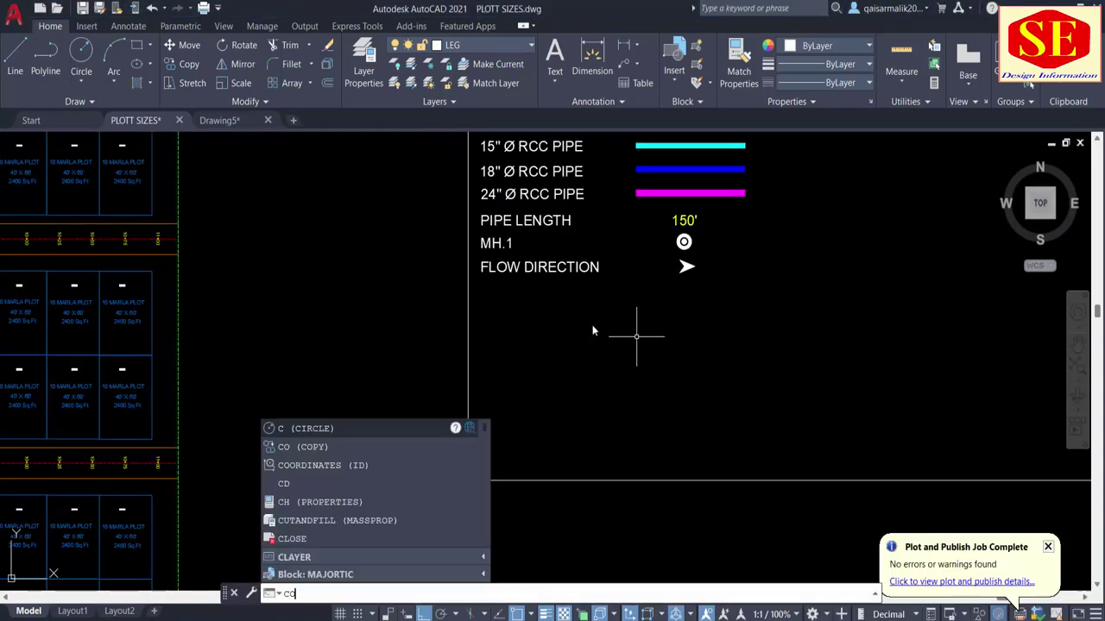
{"action": "key", "text": "Return"}
{"action": "left_click", "coordinate": [547, 268]}
{"action": "key", "text": "Return"}
{"action": "left_click", "coordinate": [600, 315]}
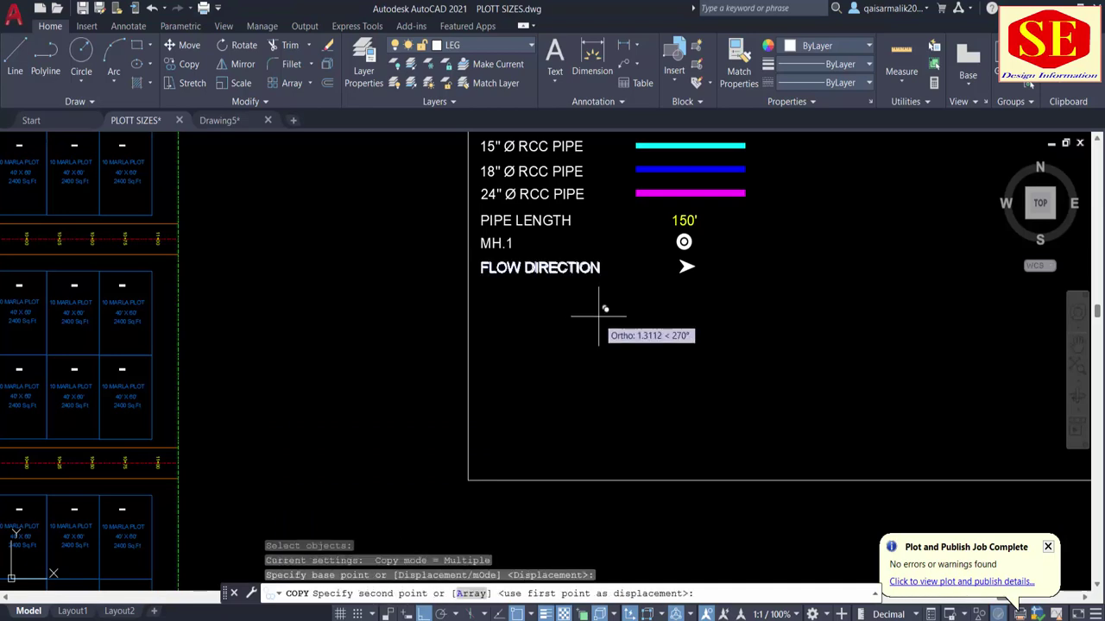
{"action": "left_click", "coordinate": [602, 328]}
{"action": "key", "text": "Return"}
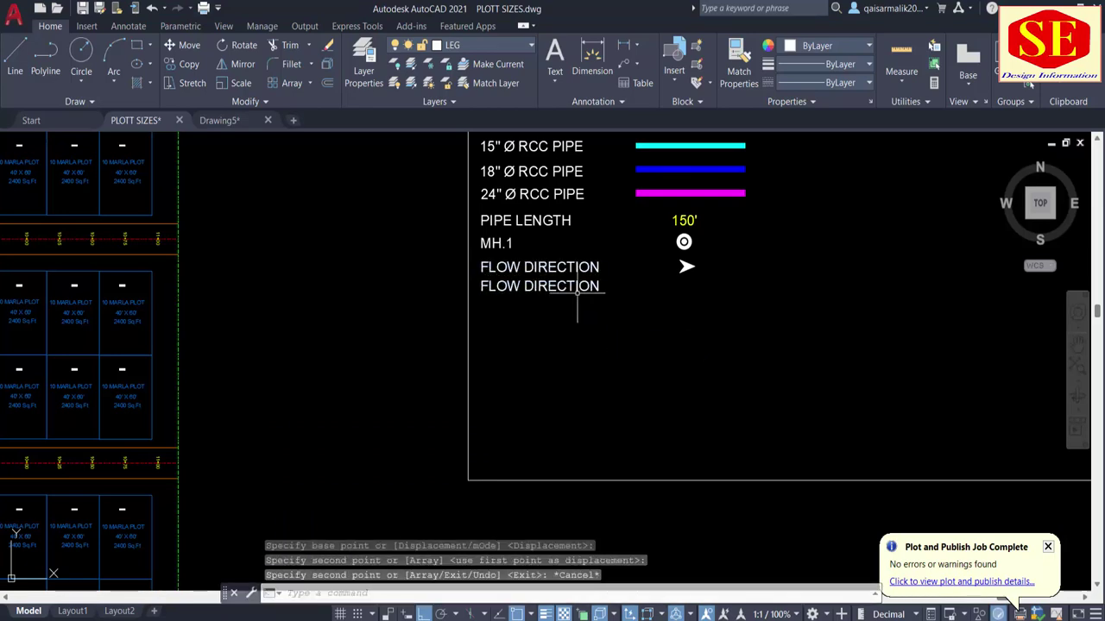
Change the copied label's text to FRL / IL, leaving it in place.
{"action": "double_click", "coordinate": [553, 286]}
{"action": "type", "text": "FRL / IL"}
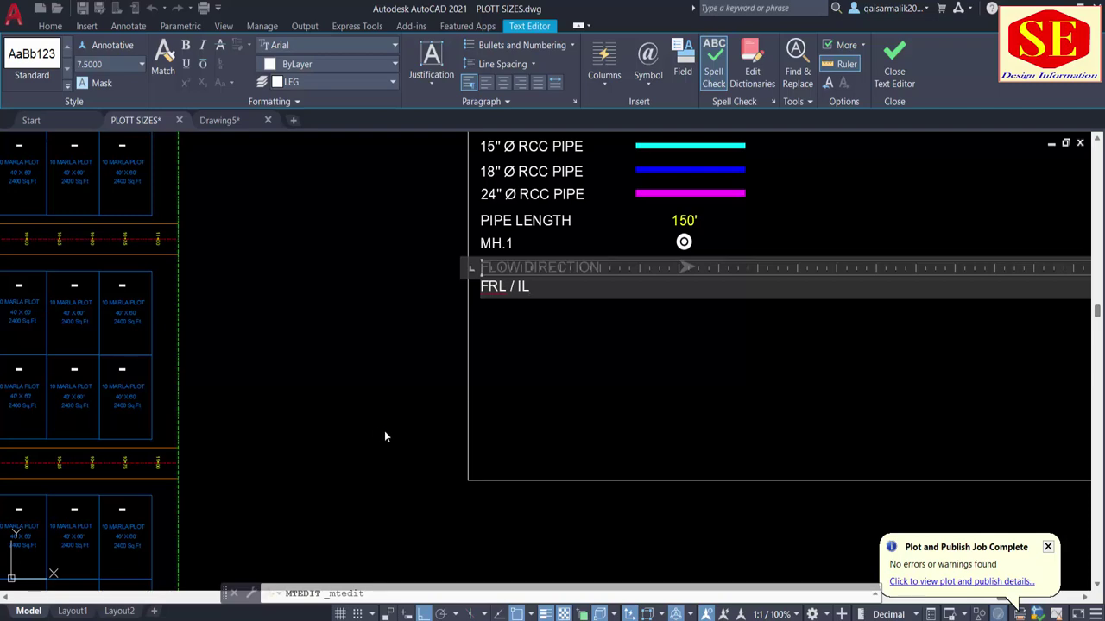
{"action": "key", "text": "Escape"}
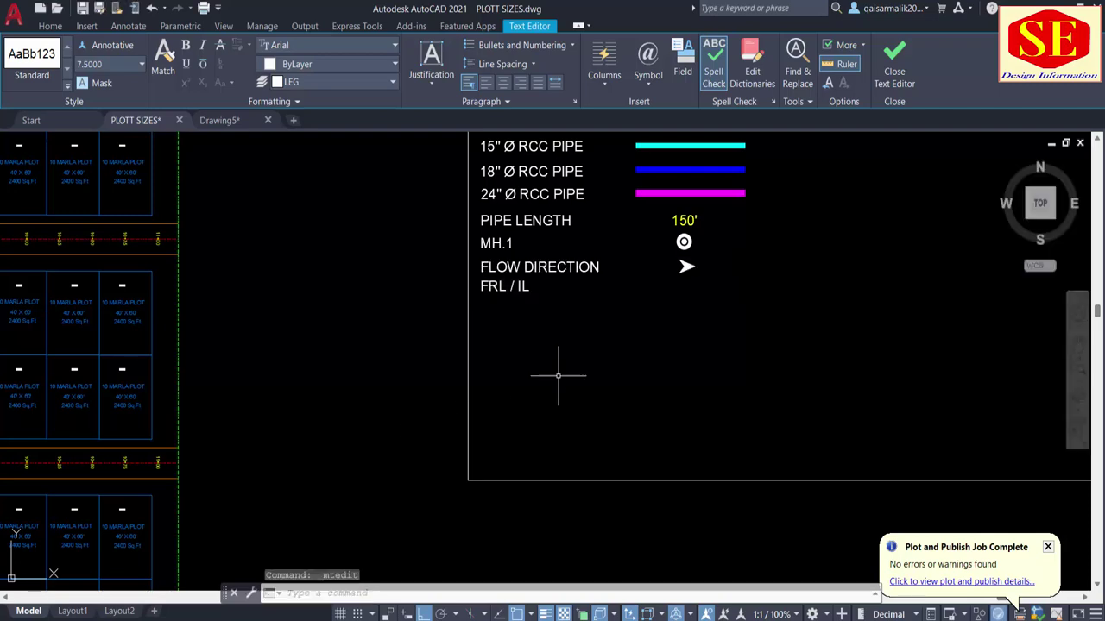
{"action": "type", "text": "m"}
{"action": "key", "text": "Return"}
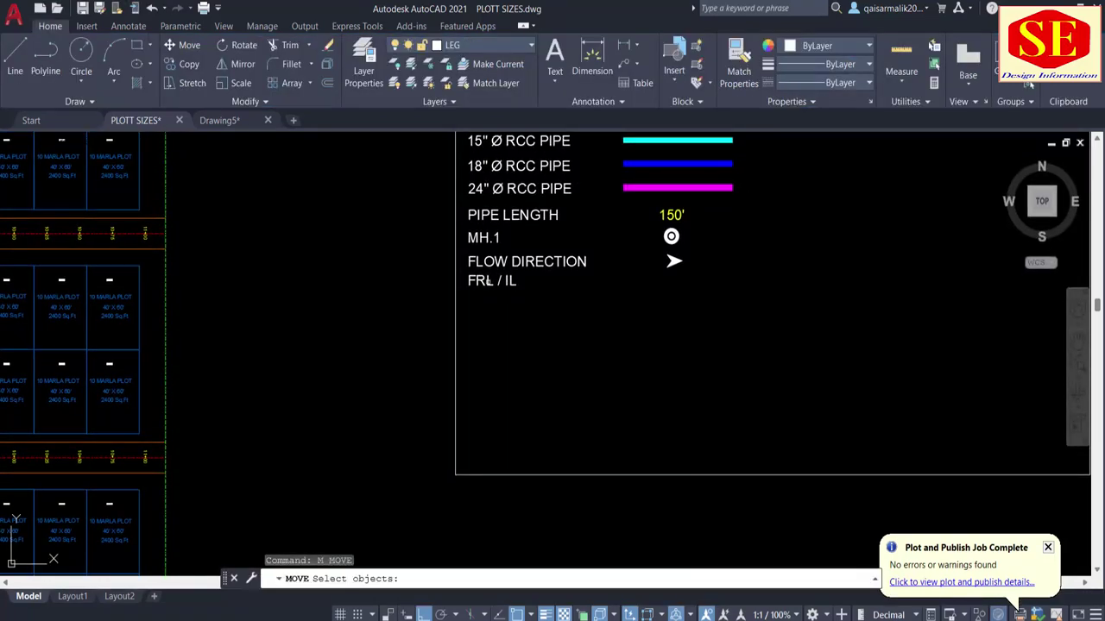
{"action": "left_click", "coordinate": [492, 280]}
{"action": "key", "text": "Return"}
{"action": "left_click", "coordinate": [554, 341]}
{"action": "key", "text": "Escape"}
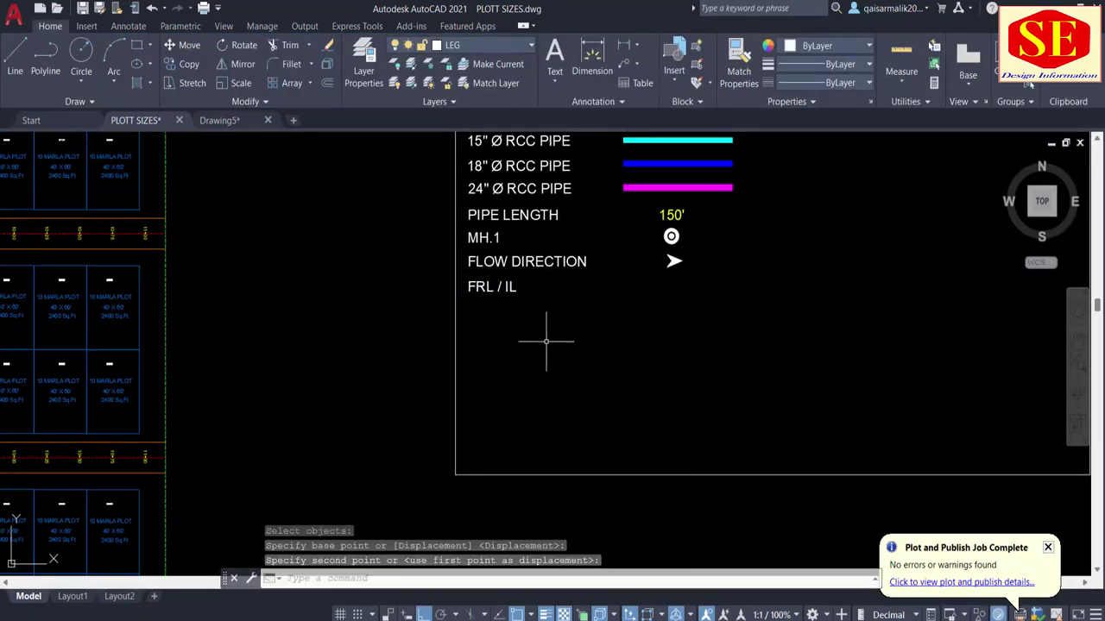
{"action": "type", "text": "c"}
Copy the FRL / IL text horizontally into the symbol column.
{"action": "key", "text": "Return"}
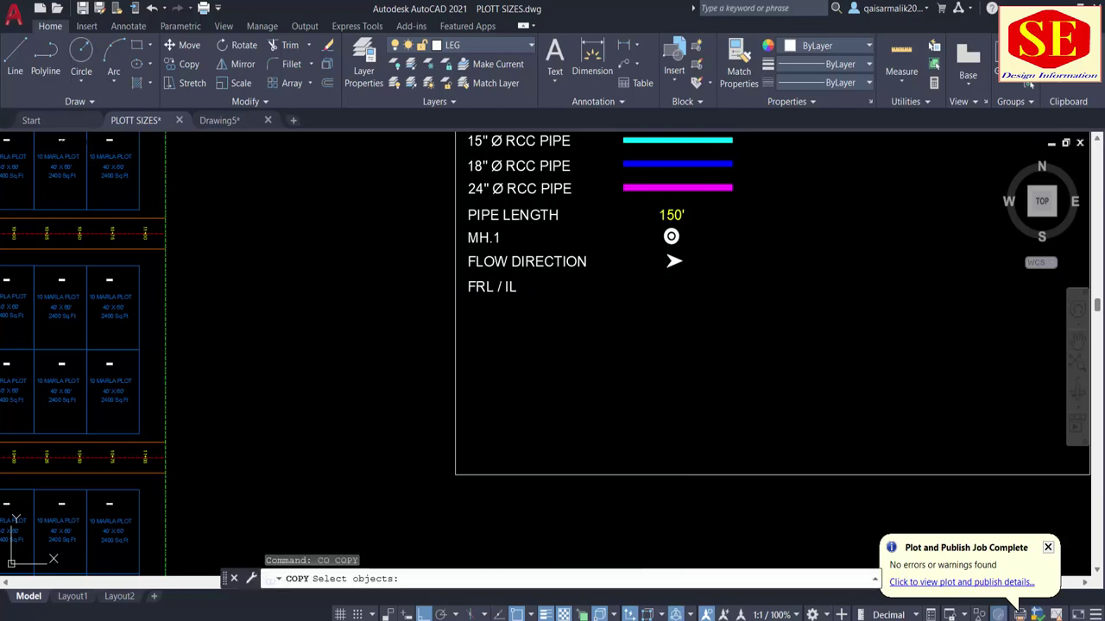
{"action": "left_click", "coordinate": [511, 274]}
{"action": "left_click", "coordinate": [492, 348]}
{"action": "key", "text": "Return"}
{"action": "left_click", "coordinate": [496, 350]}
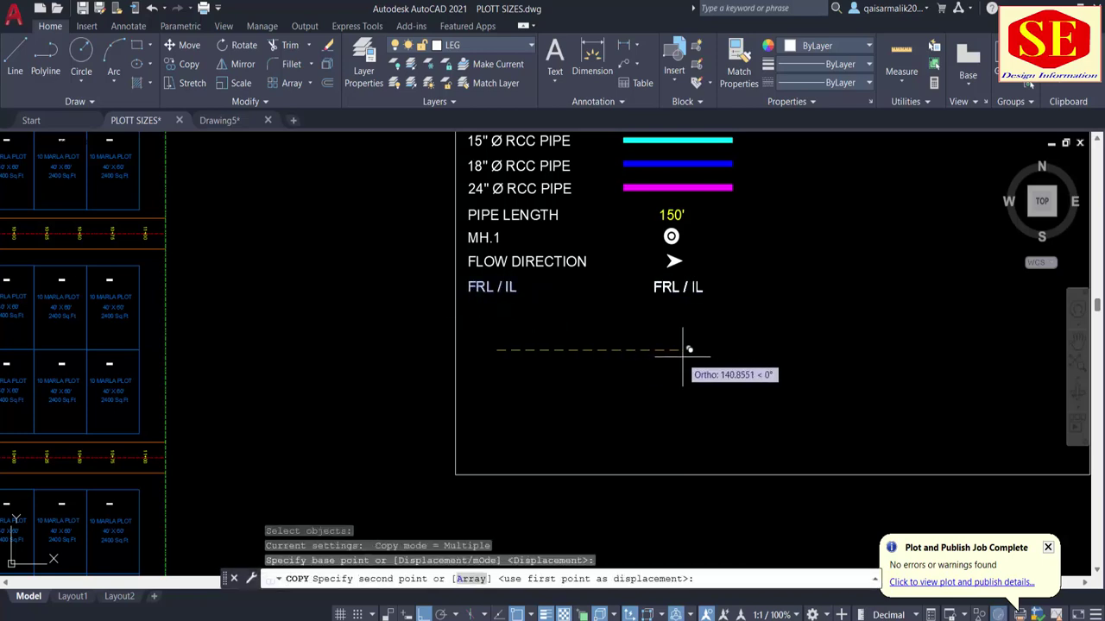
{"action": "left_click", "coordinate": [682, 350]}
{"action": "key", "text": "Escape"}
Edit the copied text so FRL sits on one line and IL below it.
{"action": "double_click", "coordinate": [669, 287]}
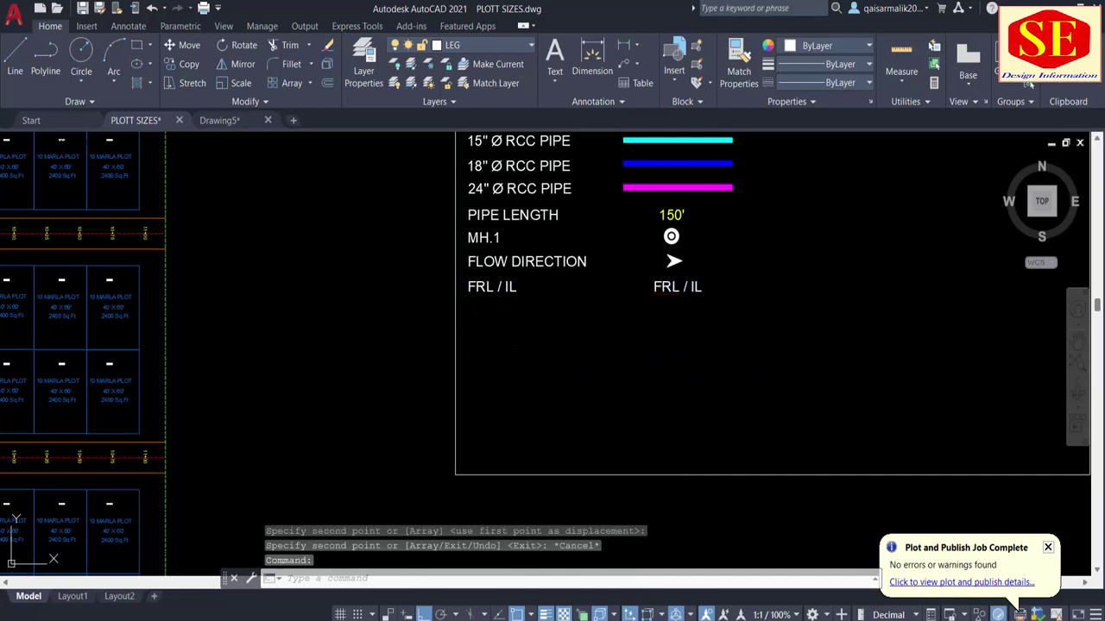
{"action": "key", "text": "BackSpace"}
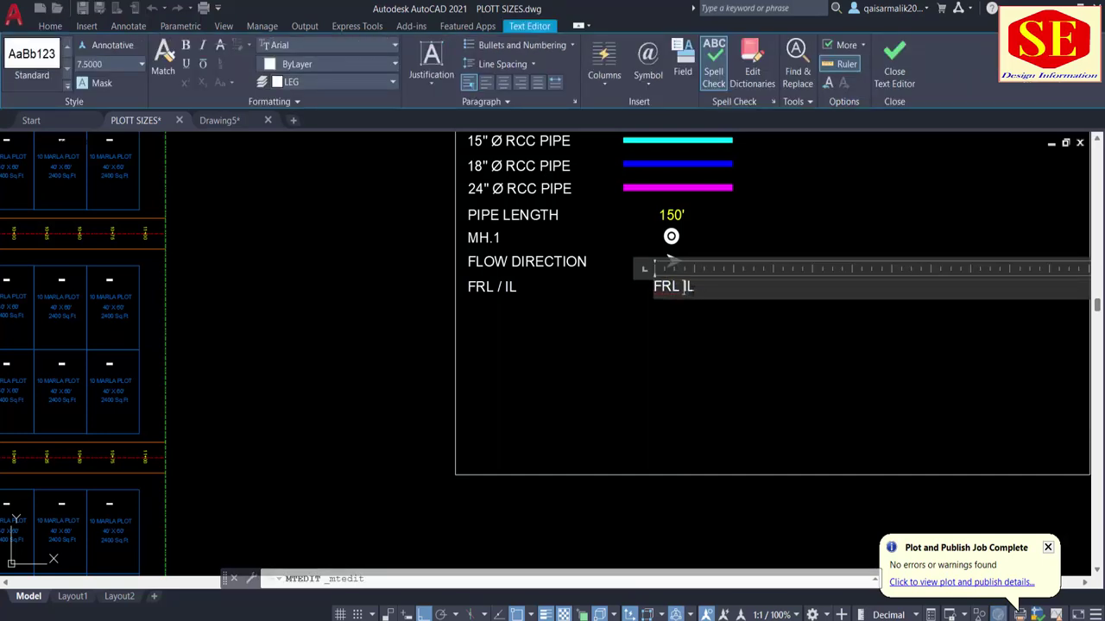
{"action": "key", "text": "Return"}
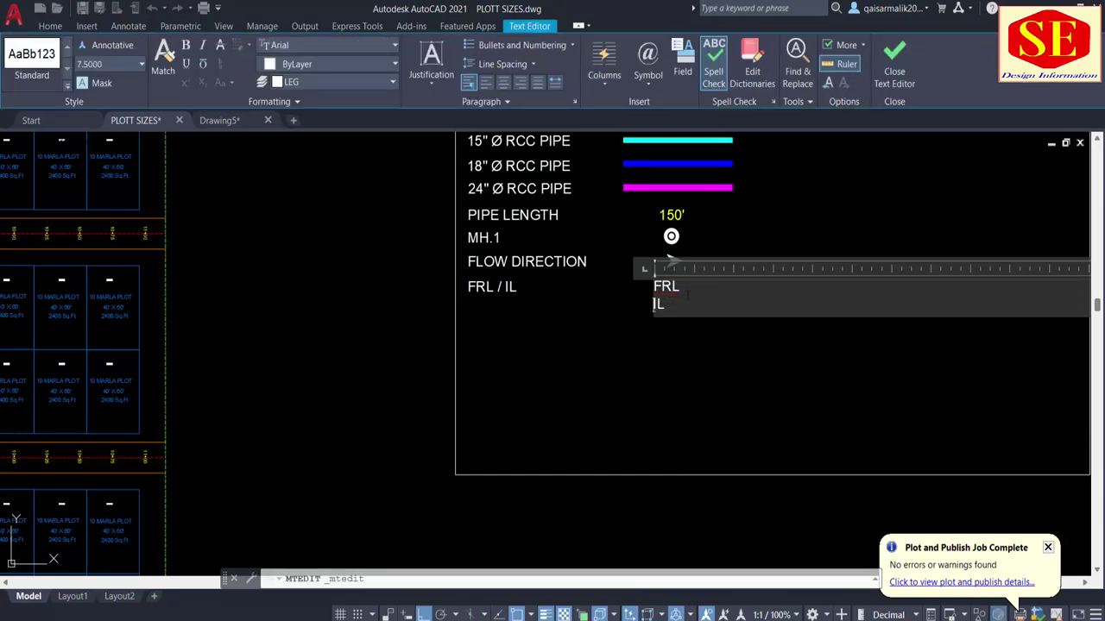
{"action": "key", "text": "ctrl+Return"}
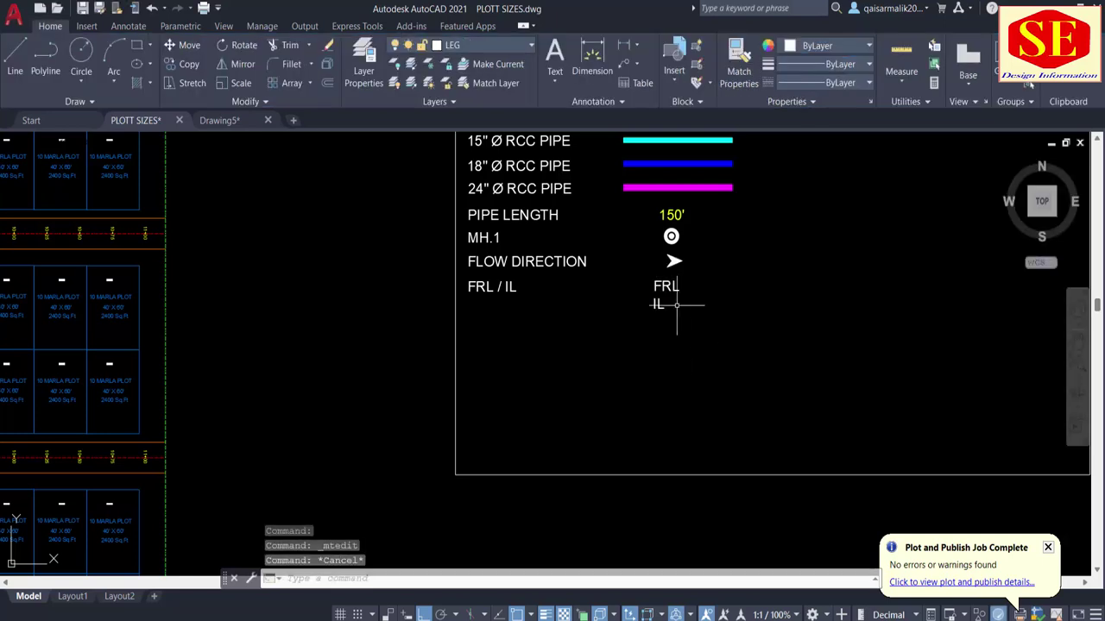
Draw a horizontal dividing line between FRL and IL.
{"action": "type", "text": "l"}
{"action": "key", "text": "Return"}
{"action": "scroll", "coordinate": [649, 286], "scroll_direction": "up", "scroll_amount": 3}
{"action": "left_click", "coordinate": [622, 305]}
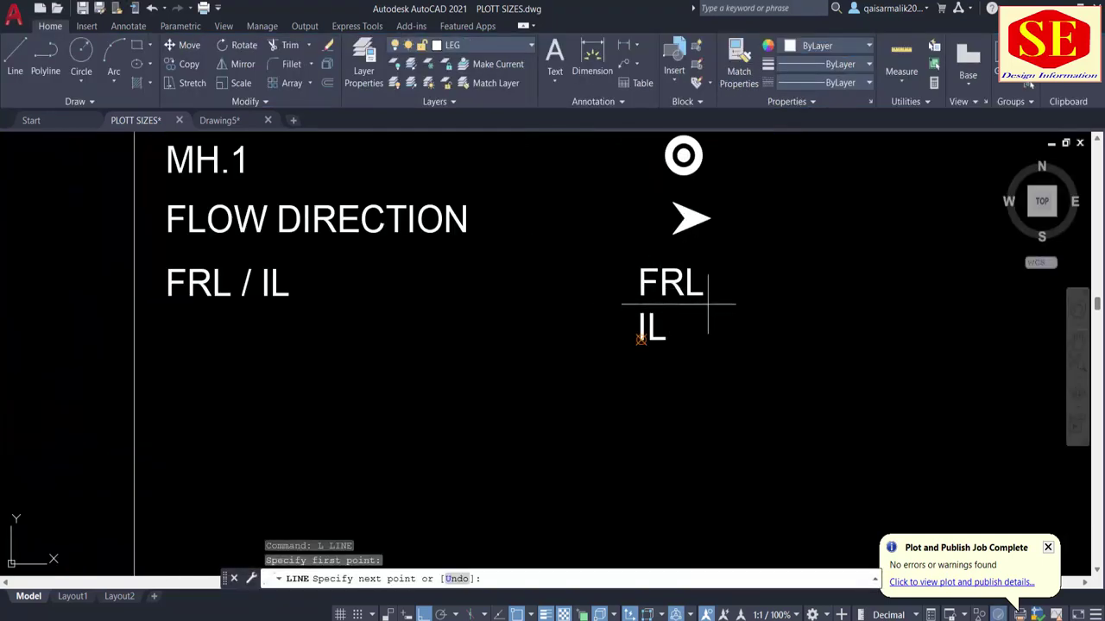
{"action": "left_click", "coordinate": [733, 303]}
{"action": "key", "text": "Escape"}
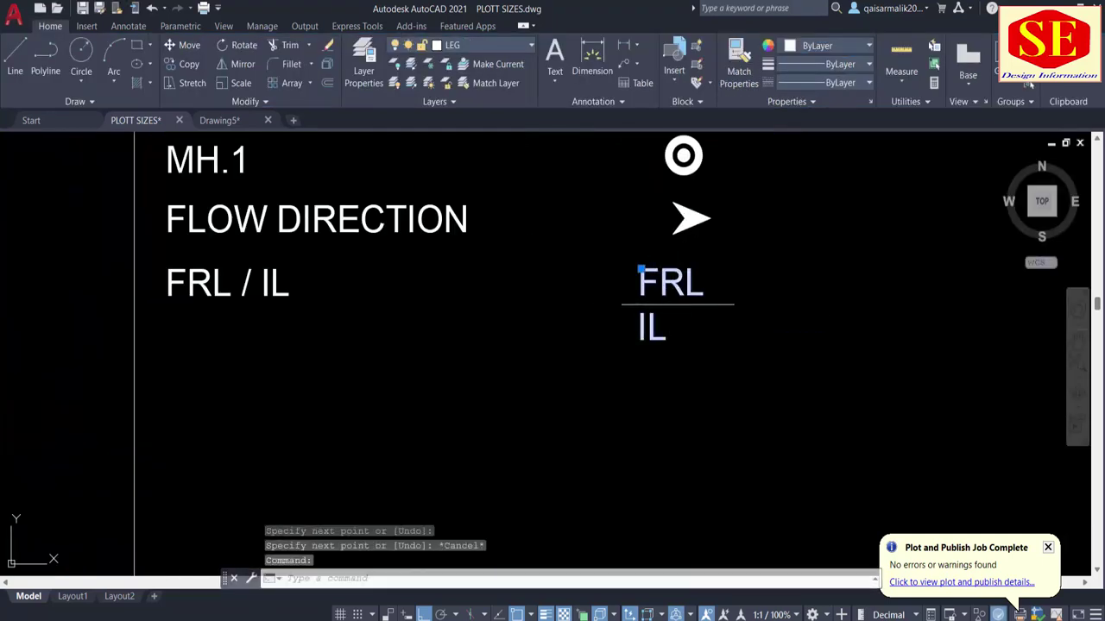
Shift IL right so it sits centred under the line.
{"action": "double_click", "coordinate": [682, 285]}
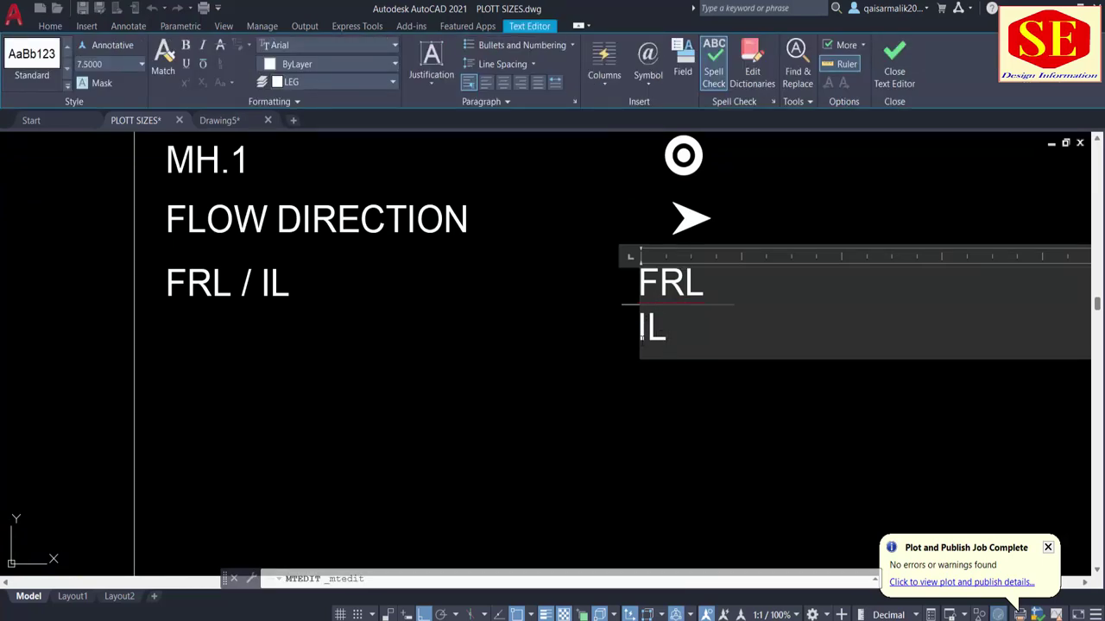
{"action": "key", "text": "Escape"}
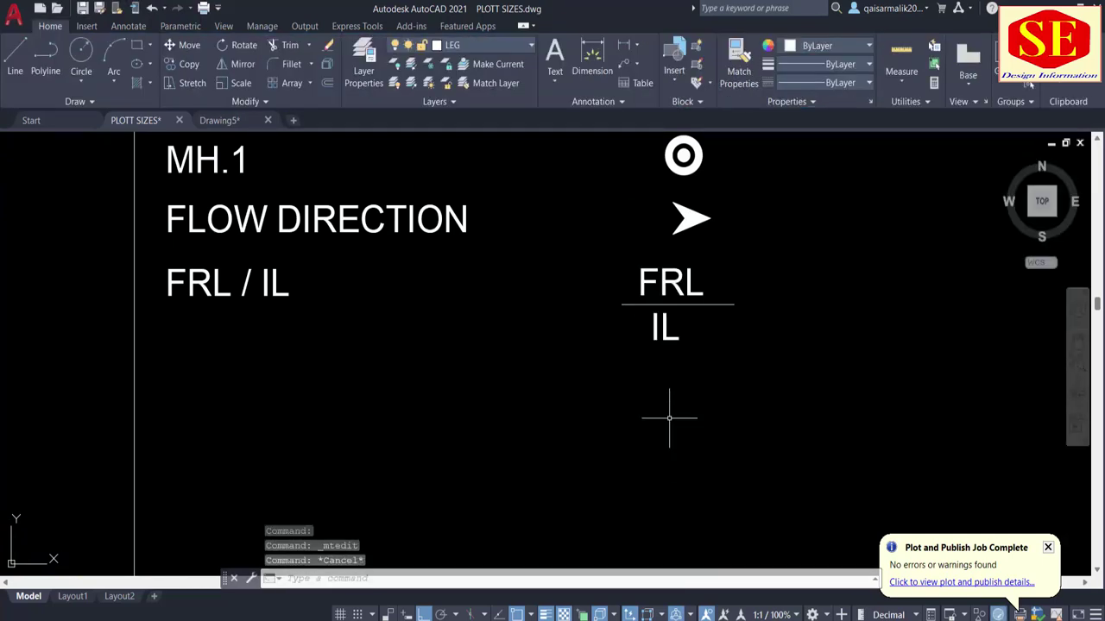
{"action": "left_click", "coordinate": [720, 270]}
{"action": "left_click", "coordinate": [636, 387]}
{"action": "key", "text": "Escape"}
Select the dividing line and stacked FRL/IL text together as one symbol.
{"action": "type", "text": "m"}
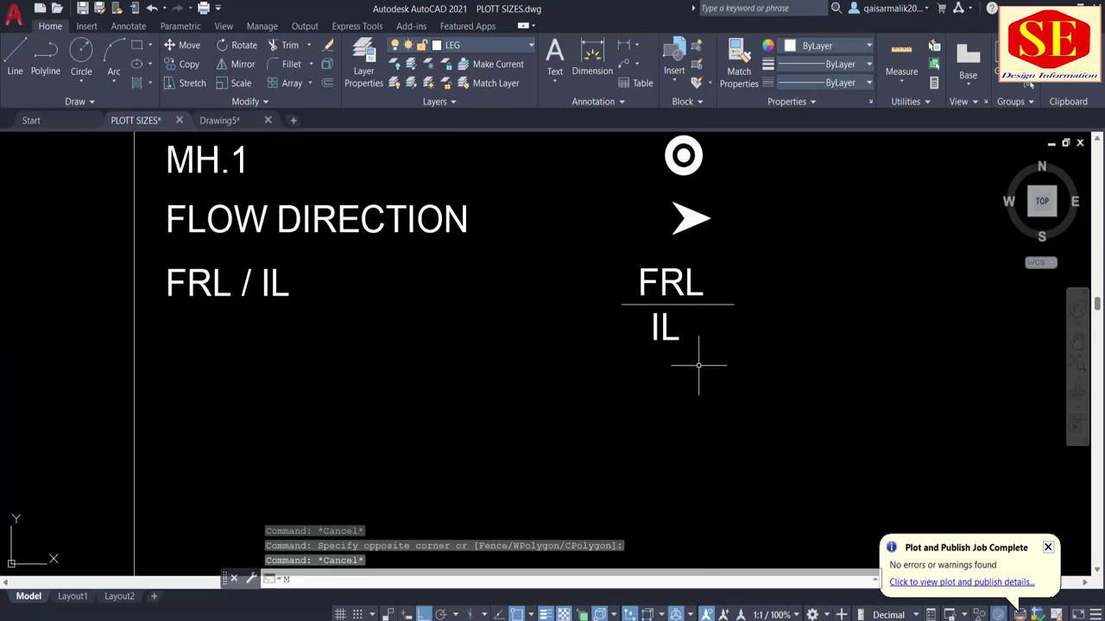
{"action": "key", "text": "Return"}
{"action": "left_click", "coordinate": [722, 306]}
{"action": "left_click", "coordinate": [816, 374]}
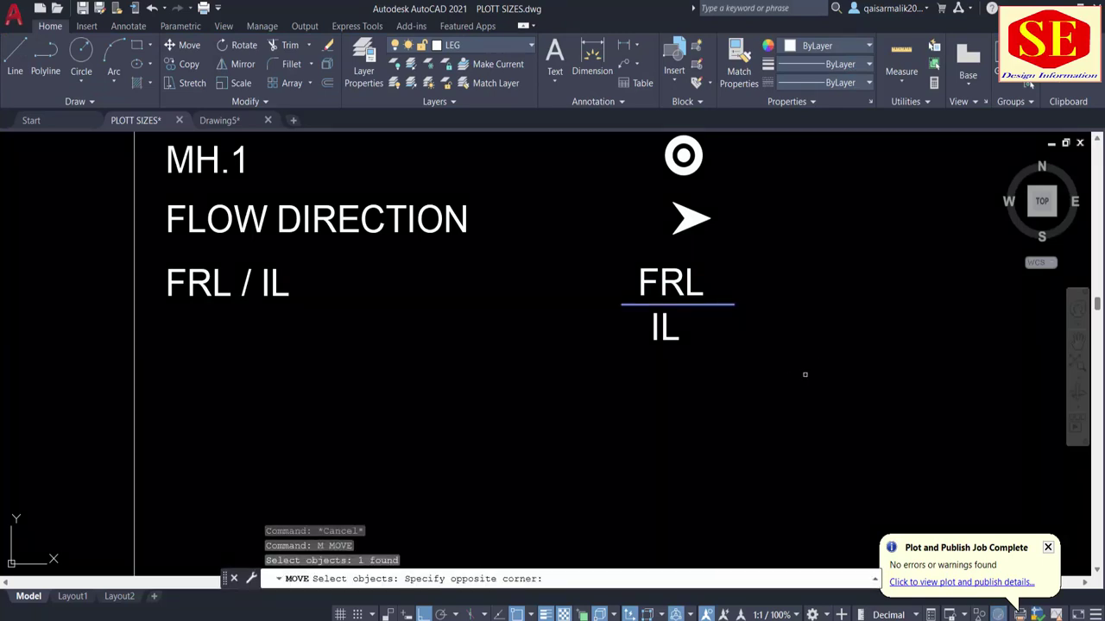
{"action": "left_click", "coordinate": [798, 375]}
{"action": "key", "text": "Return"}
{"action": "left_click", "coordinate": [789, 377]}
{"action": "key", "text": "Escape"}
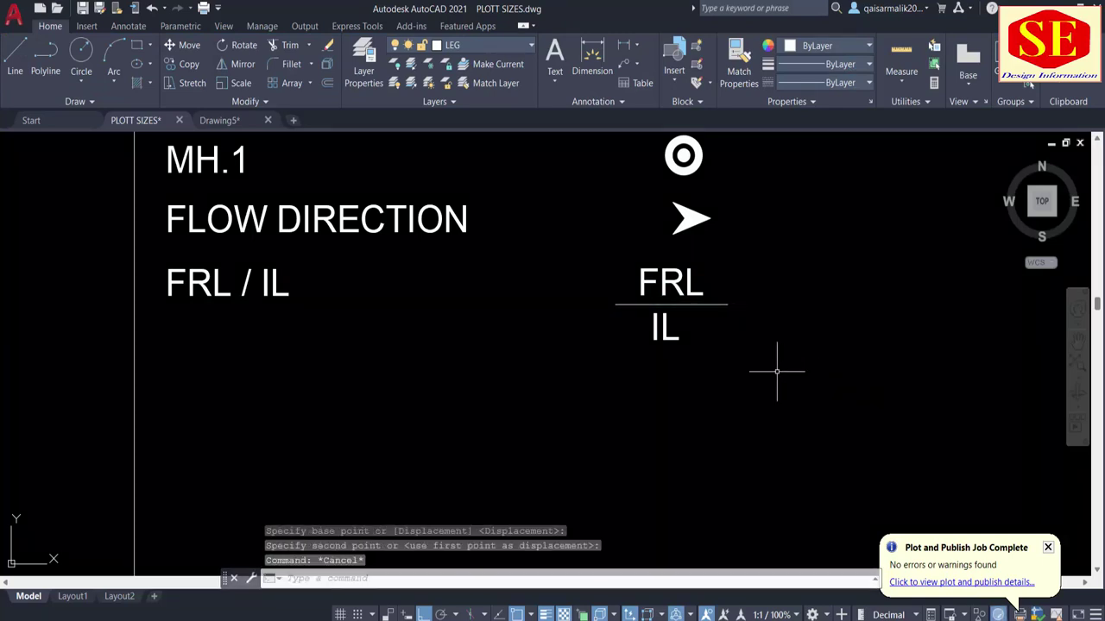
{"action": "left_click", "coordinate": [722, 234]}
{"action": "key", "text": "Escape"}
{"action": "left_click", "coordinate": [734, 247]}
{"action": "left_click", "coordinate": [609, 382]}
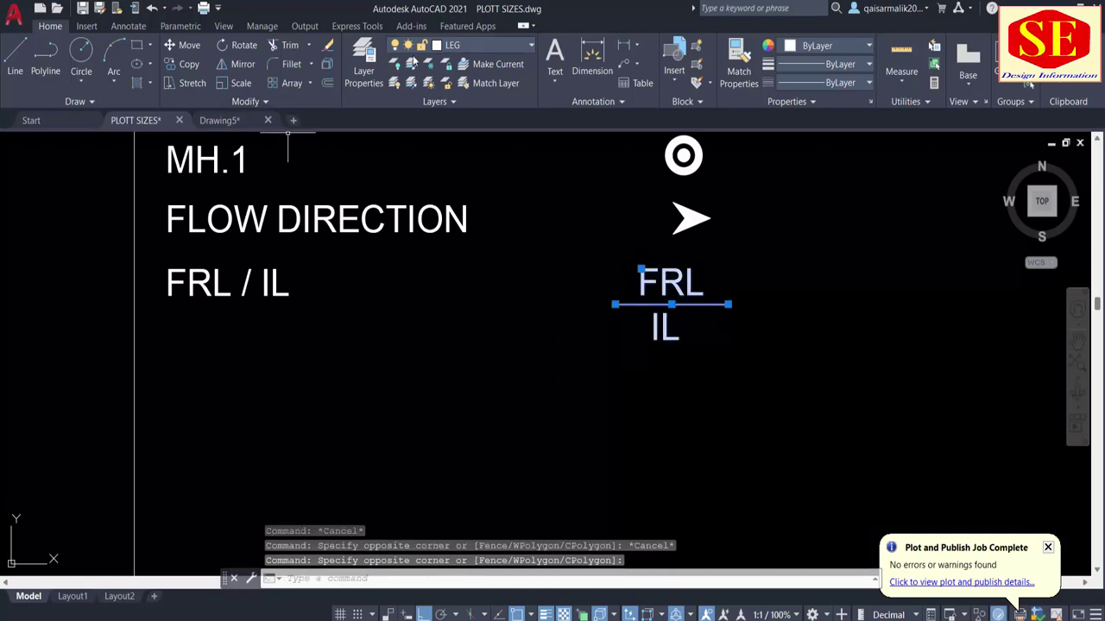
Put the legend symbol's stacked FRL / IL text on the FRL IL layer.
{"action": "left_click", "coordinate": [445, 53]}
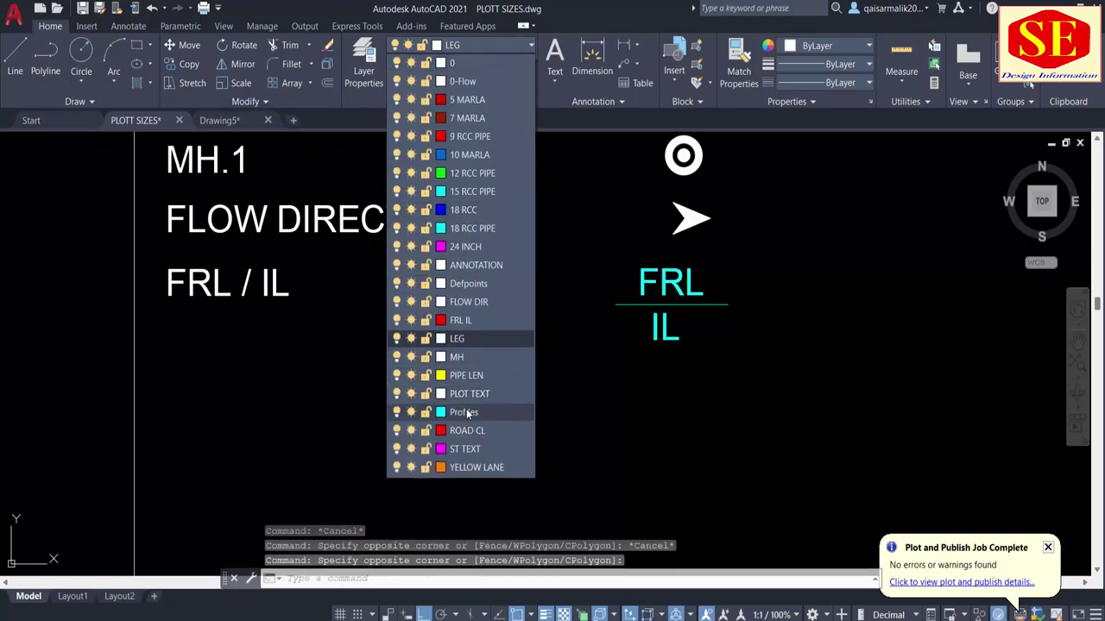
{"action": "left_click", "coordinate": [471, 323]}
{"action": "key", "text": "Escape"}
{"action": "scroll", "coordinate": [739, 369], "scroll_direction": "down", "scroll_amount": 4}
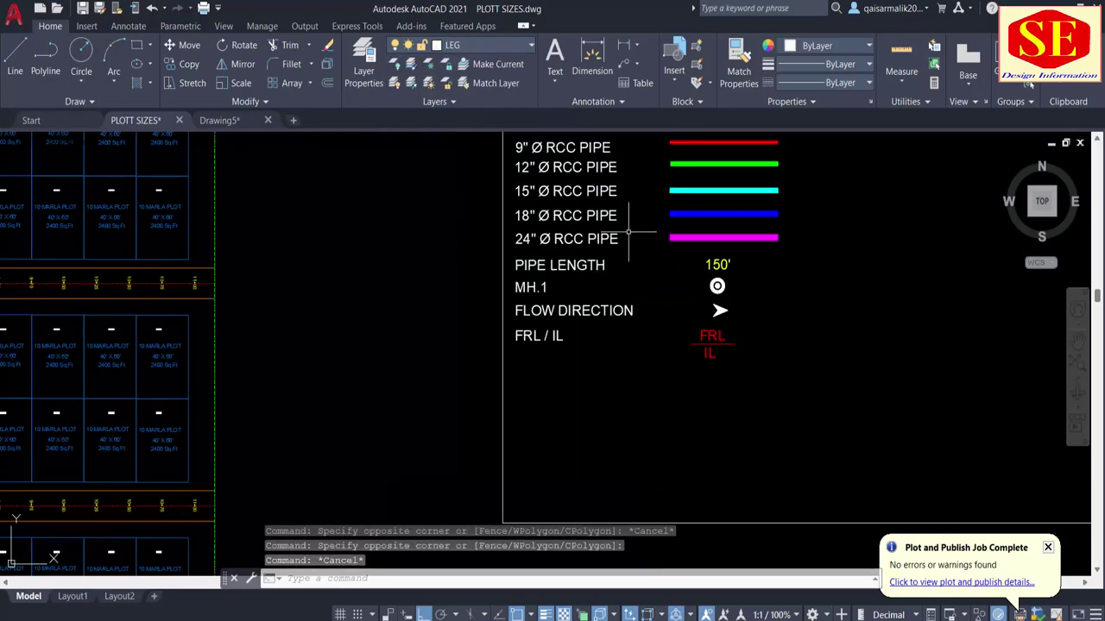
{"action": "middle_click_drag", "start_coordinate": [628, 231], "coordinate": [636, 296]}
{"action": "scroll", "coordinate": [690, 294], "scroll_direction": "up", "scroll_amount": 4}
Delete the IL line from the stacked text so only FRL remains.
{"action": "left_click", "coordinate": [702, 446]}
{"action": "left_click", "coordinate": [655, 475]}
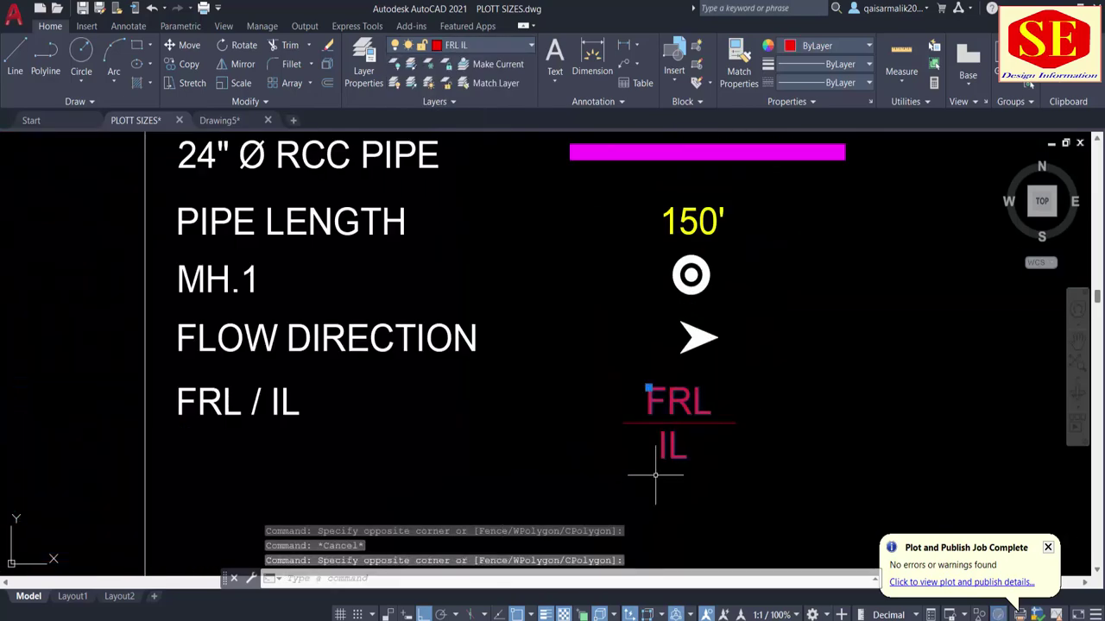
{"action": "double_click", "coordinate": [687, 404]}
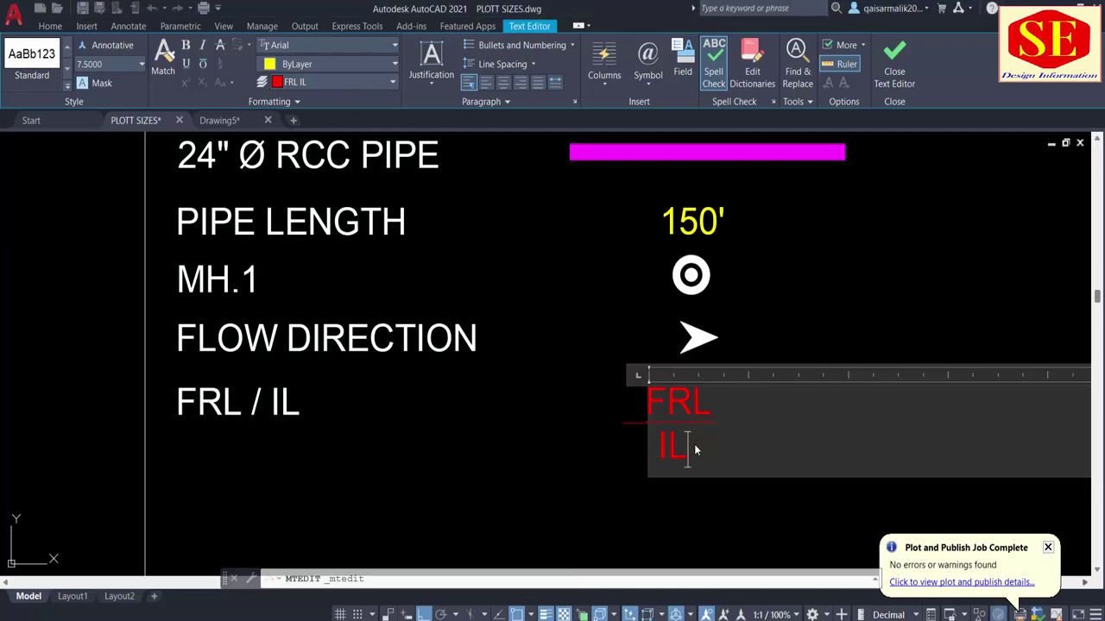
{"action": "double_click", "coordinate": [694, 446]}
{"action": "key", "text": "Delete"}
{"action": "left_click", "coordinate": [640, 500]}
{"action": "key", "text": "Escape"}
Copy the FRL text to just below the symbol's line.
{"action": "type", "text": "co"}
{"action": "key", "text": "Return"}
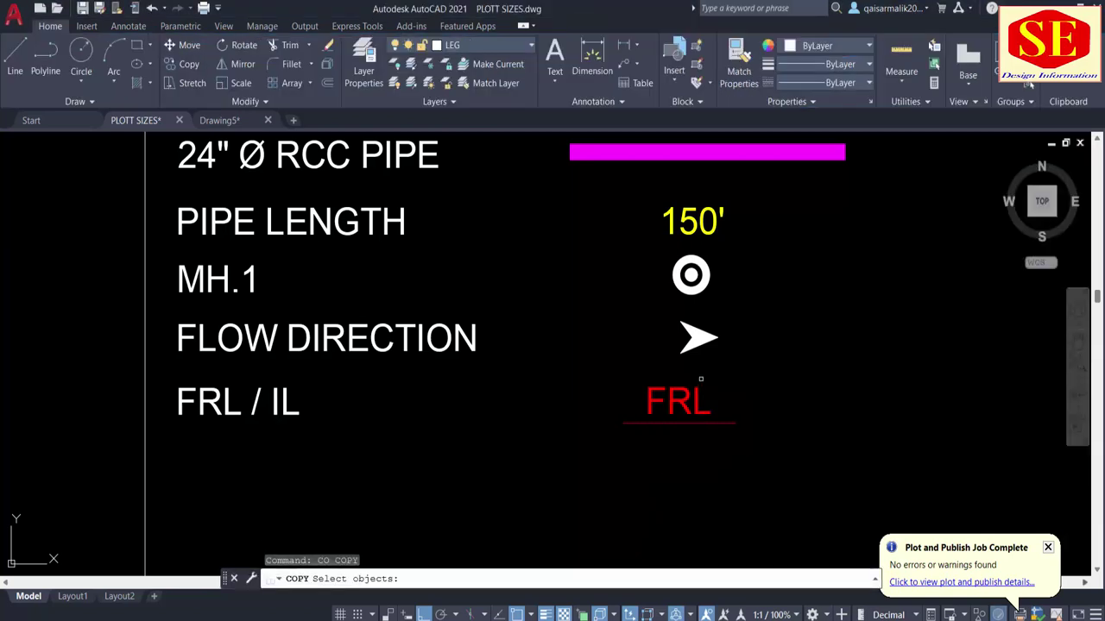
{"action": "left_click", "coordinate": [678, 407]}
{"action": "key", "text": "Return"}
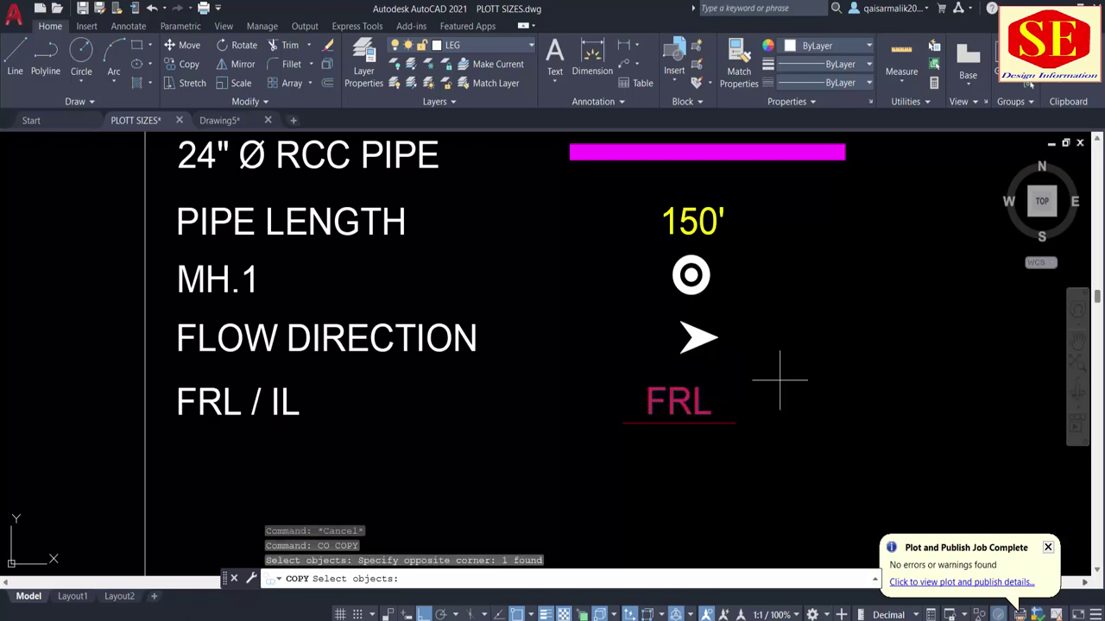
{"action": "left_click", "coordinate": [783, 378]}
{"action": "left_click", "coordinate": [784, 417]}
{"action": "key", "text": "Return"}
Change the copied text to IL on the PIPE LEN layer and begin moving it.
{"action": "double_click", "coordinate": [678, 445]}
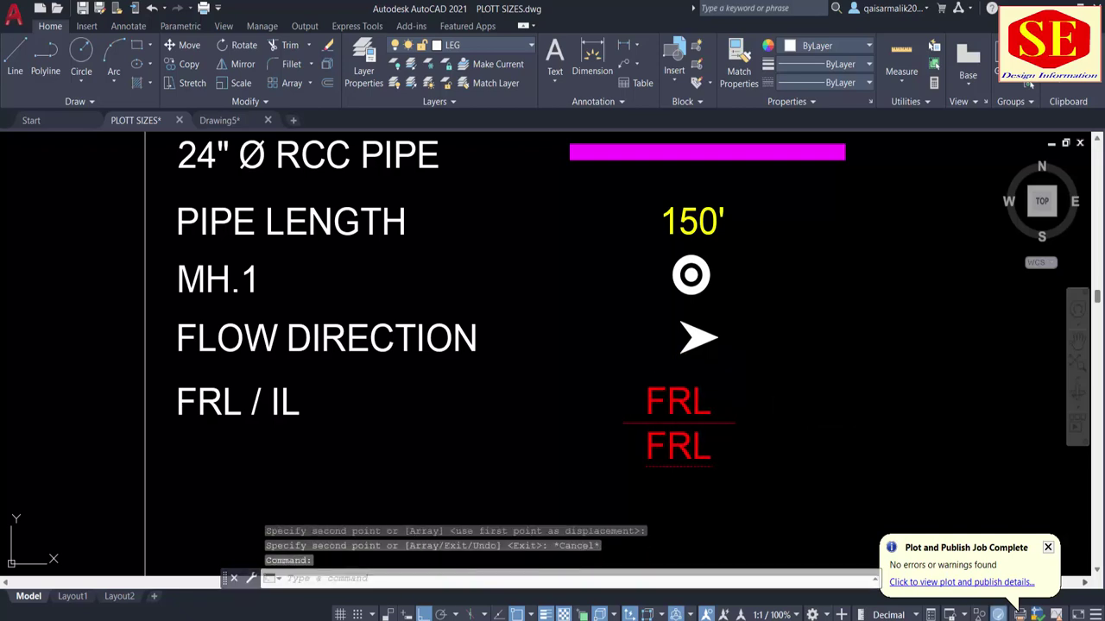
{"action": "type", "text": "IL"}
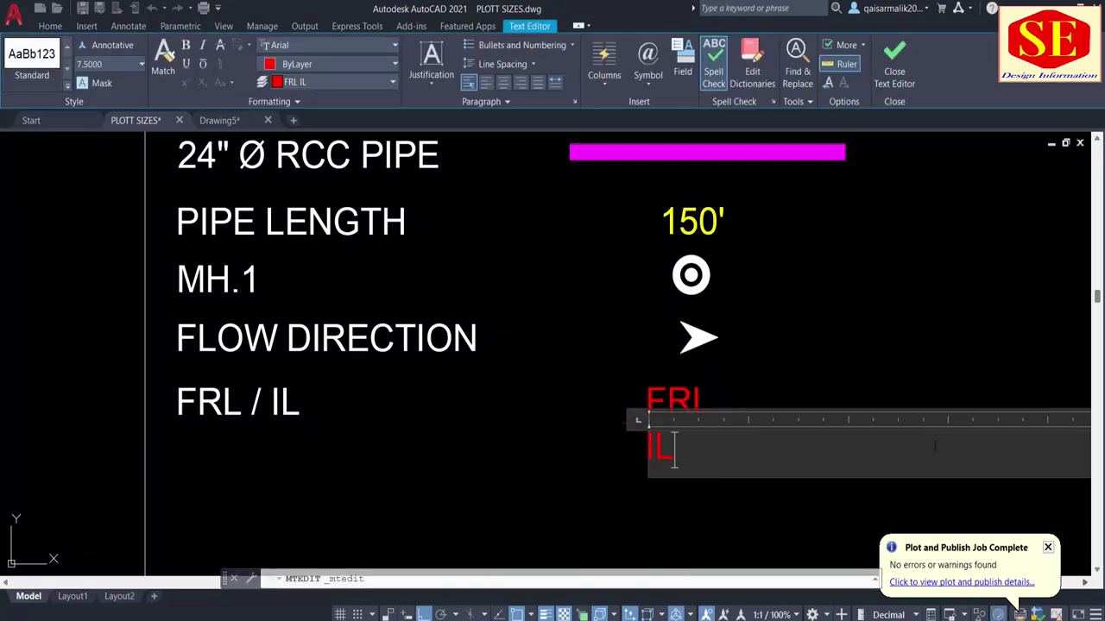
{"action": "left_click", "coordinate": [302, 82]}
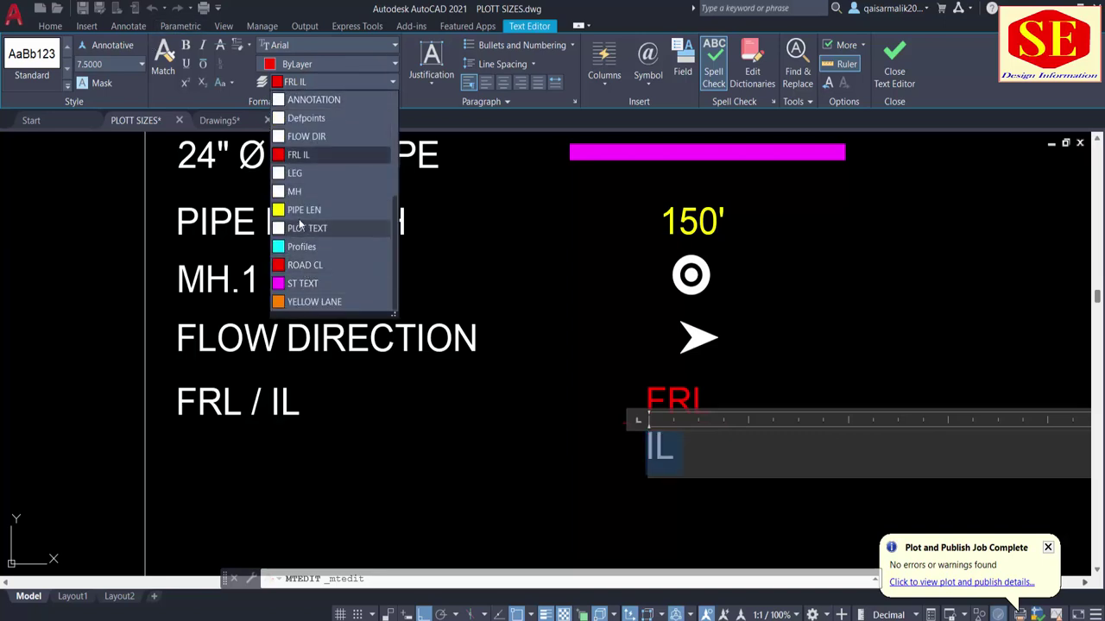
{"action": "left_click", "coordinate": [304, 210]}
{"action": "key", "text": "Escape"}
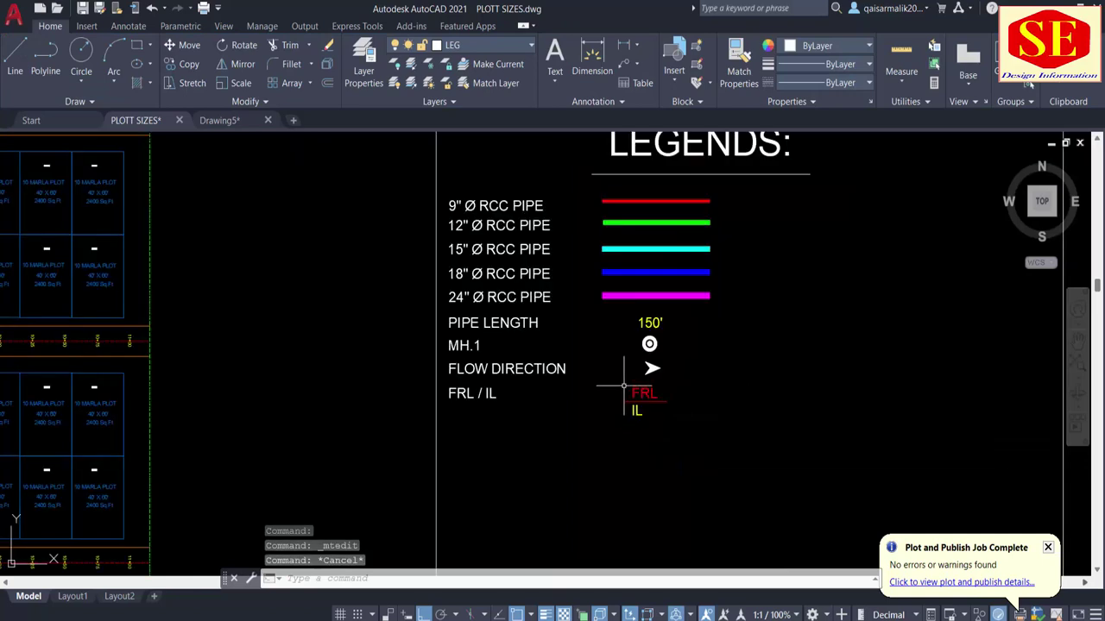
{"action": "scroll", "coordinate": [688, 412], "scroll_direction": "down", "scroll_amount": 3}
{"action": "type", "text": "N"}
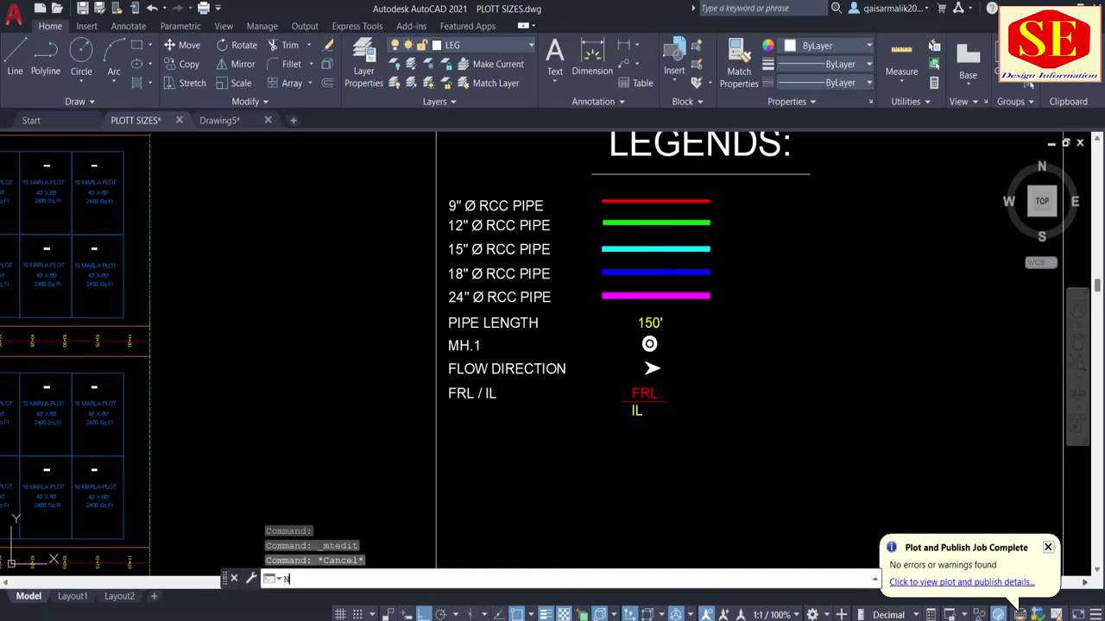
{"action": "scroll", "coordinate": [637, 414], "scroll_direction": "up", "scroll_amount": 2}
{"action": "type", "text": "m"}
{"action": "key", "text": "Return"}
{"action": "left_click", "coordinate": [638, 409]}
Place the IL text centred under the FRL label.
{"action": "key", "text": "Return"}
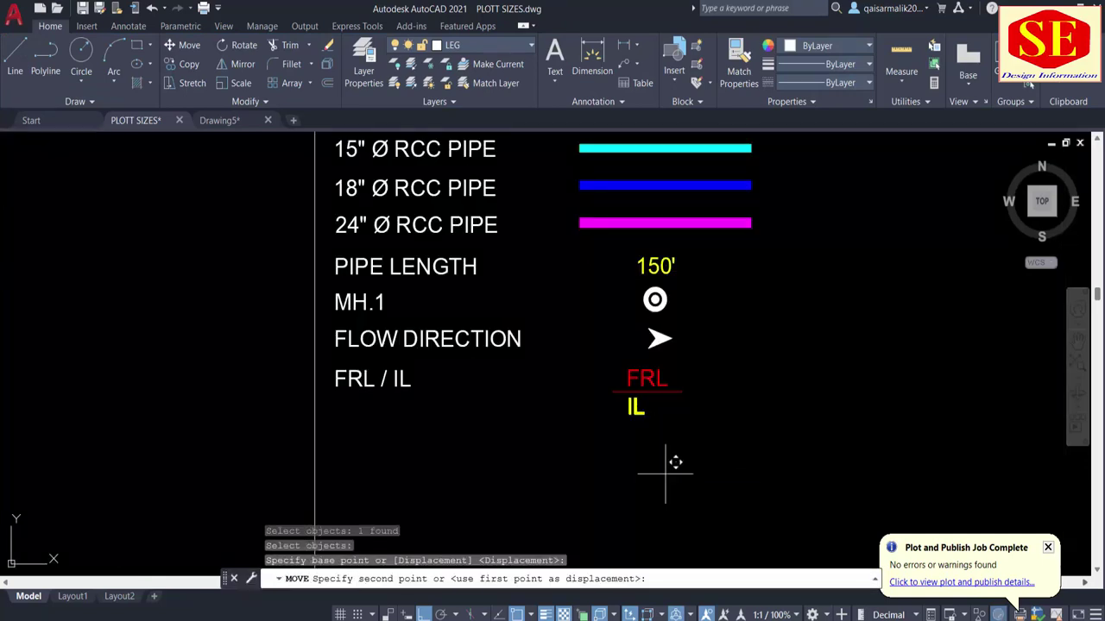
{"action": "left_click", "coordinate": [673, 460]}
{"action": "left_click", "coordinate": [681, 474]}
{"action": "key", "text": "Escape"}
Move the LEGENDS: title and its underline to sit centred over the legend.
{"action": "scroll", "coordinate": [603, 361], "scroll_direction": "down", "scroll_amount": 3}
{"action": "scroll", "coordinate": [603, 361], "scroll_direction": "down", "scroll_amount": 3}
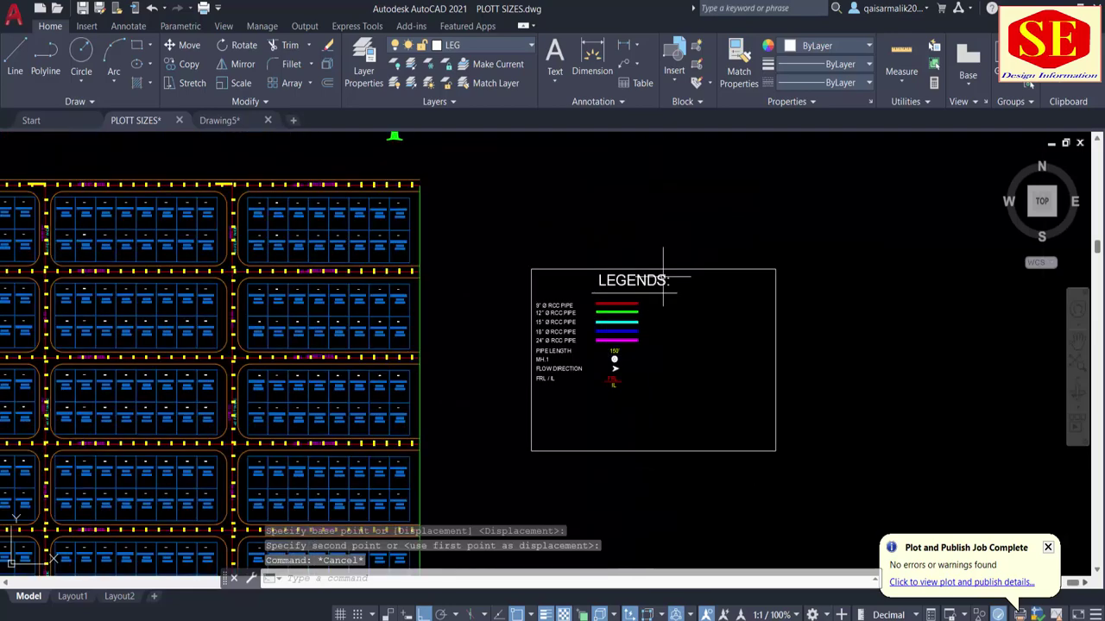
{"action": "scroll", "coordinate": [660, 279], "scroll_direction": "up", "scroll_amount": 3}
{"action": "type", "text": "m"}
{"action": "key", "text": "Return"}
{"action": "left_click", "coordinate": [708, 283]}
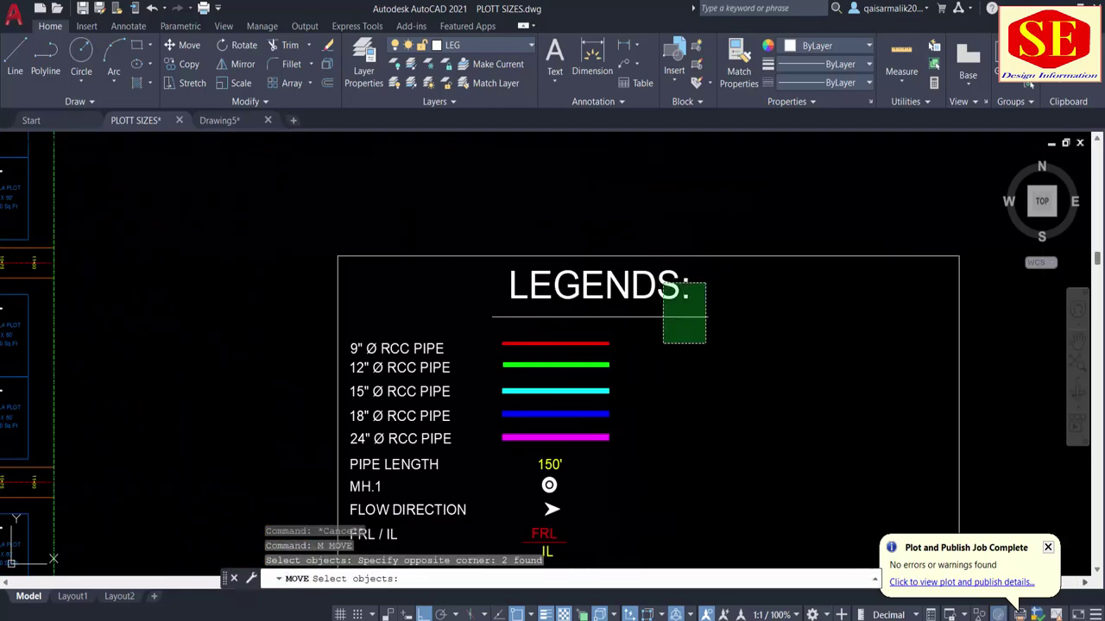
{"action": "left_click", "coordinate": [661, 345]}
{"action": "key", "text": "Return"}
{"action": "left_click", "coordinate": [768, 415]}
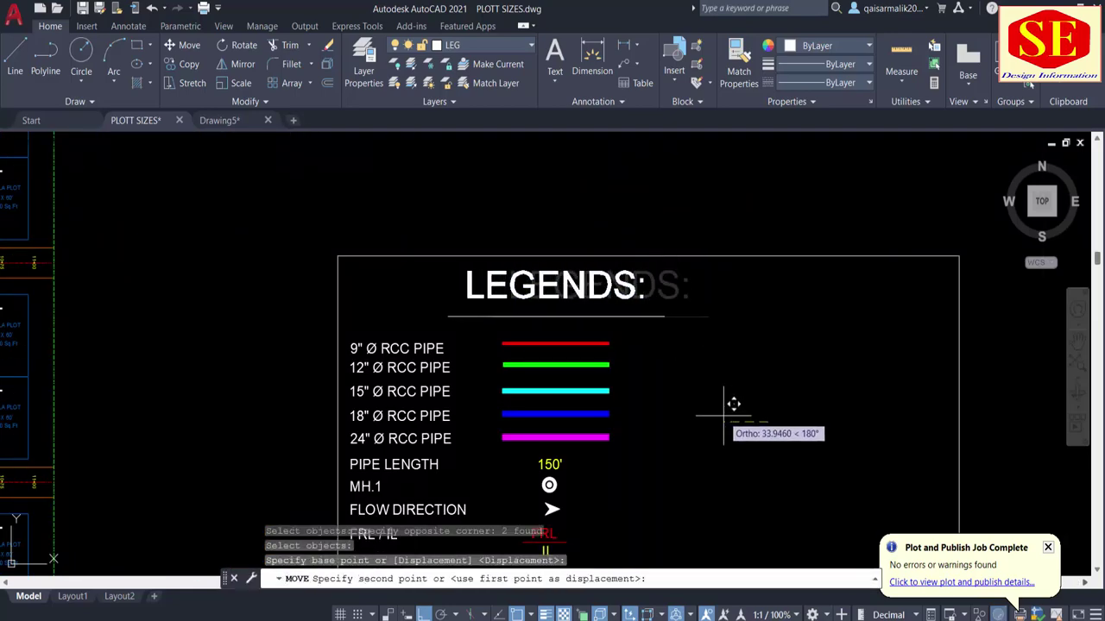
{"action": "left_click", "coordinate": [681, 417]}
Erase the old legend frame.
{"action": "scroll", "coordinate": [686, 423], "scroll_direction": "up", "scroll_amount": 2}
{"action": "key", "text": "Escape"}
{"action": "scroll", "coordinate": [714, 342], "scroll_direction": "down", "scroll_amount": 3}
{"action": "left_click", "coordinate": [768, 259]}
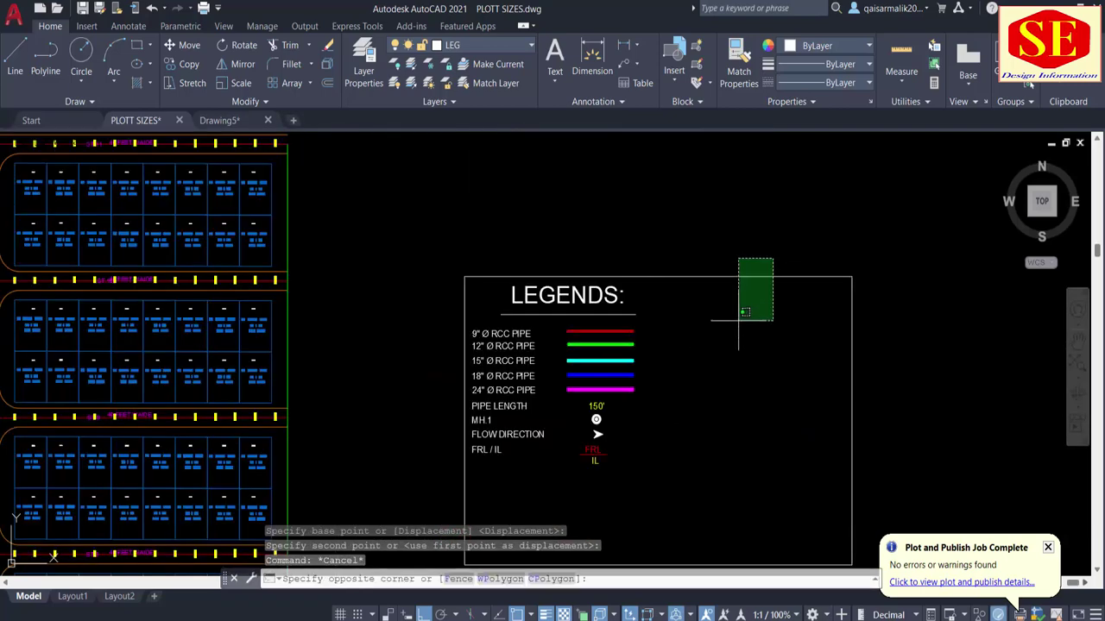
{"action": "left_click", "coordinate": [736, 314]}
{"action": "type", "text": "e"}
{"action": "key", "text": "Return"}
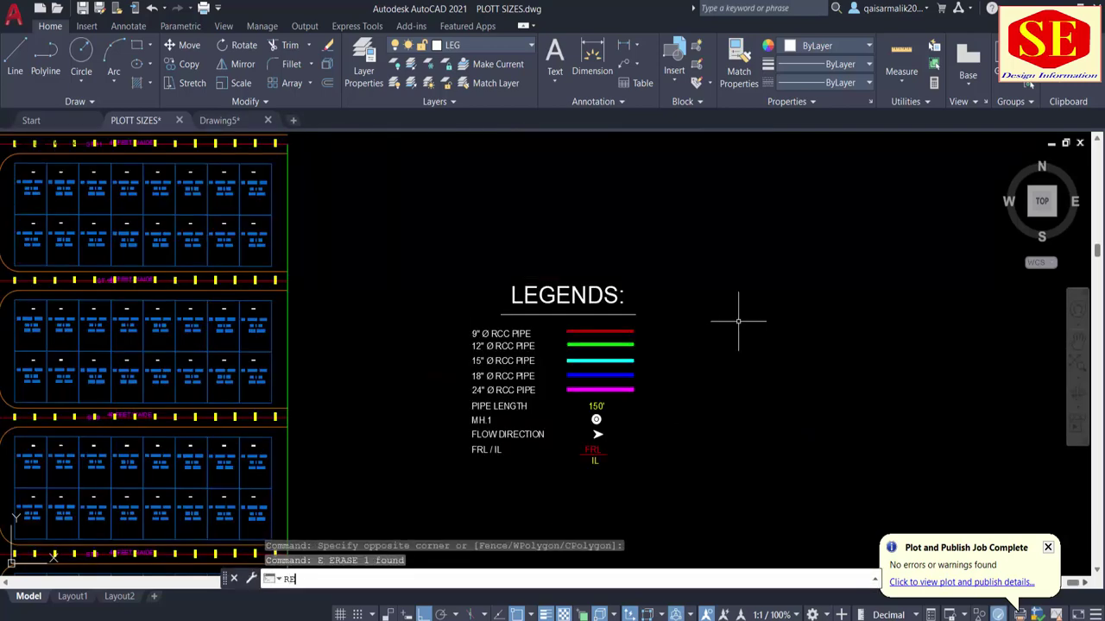
Draw a rectangle from above-left of LEGENDS: to below-right of the legend entries.
{"action": "type", "text": "c"}
{"action": "key", "text": "Return"}
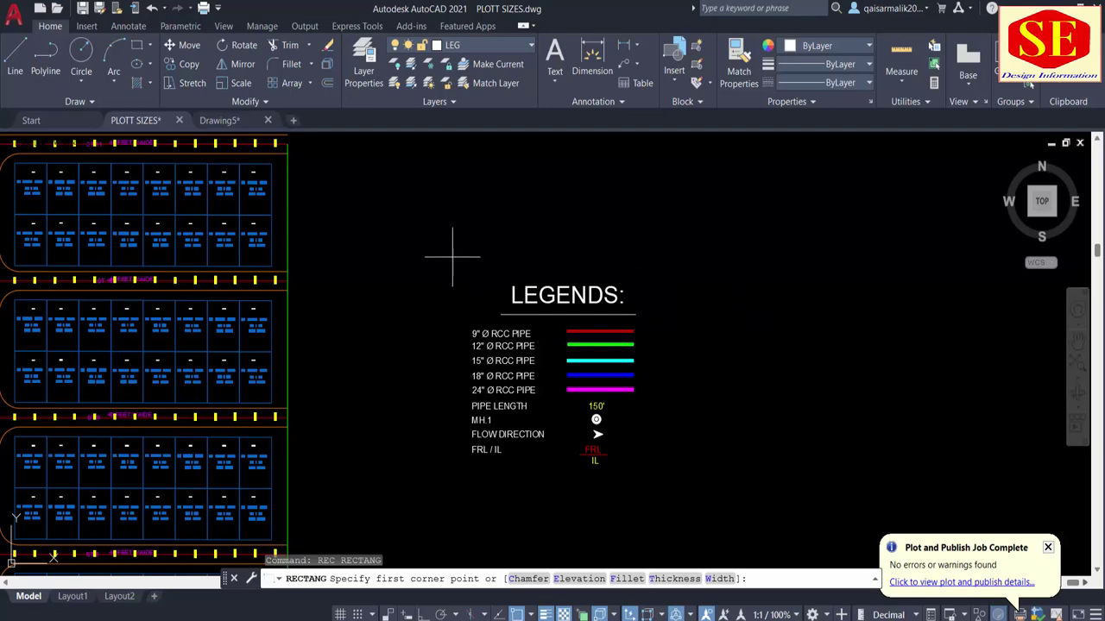
{"action": "left_click", "coordinate": [462, 269]}
{"action": "left_click", "coordinate": [660, 487]}
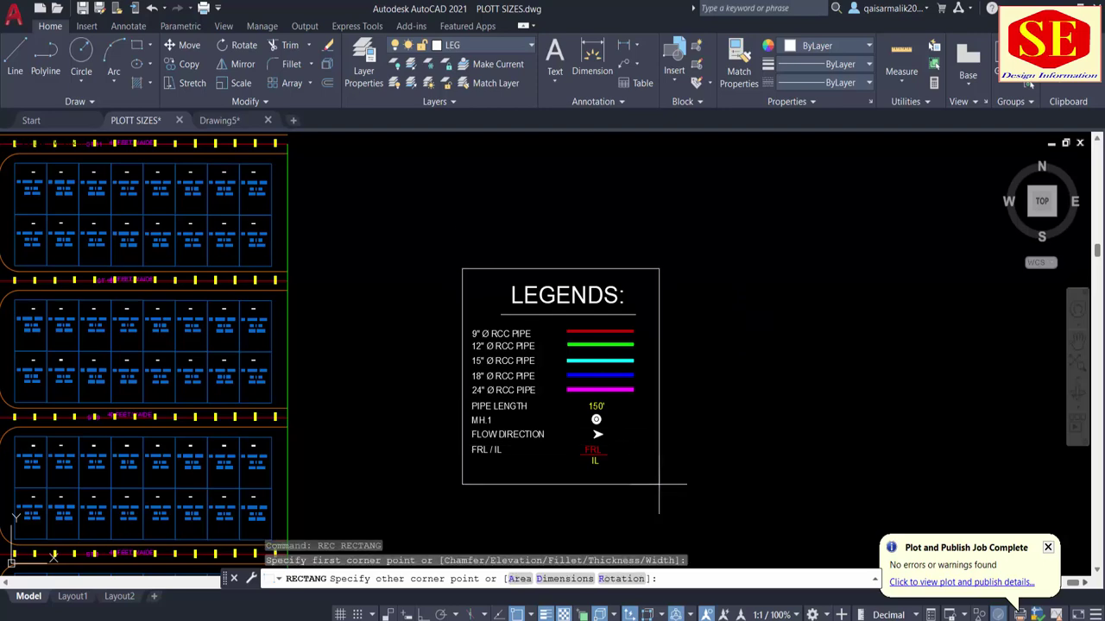
{"action": "scroll", "coordinate": [782, 394], "scroll_direction": "down", "scroll_amount": 4}
{"action": "middle_click_drag", "start_coordinate": [777, 389], "coordinate": [792, 338]}
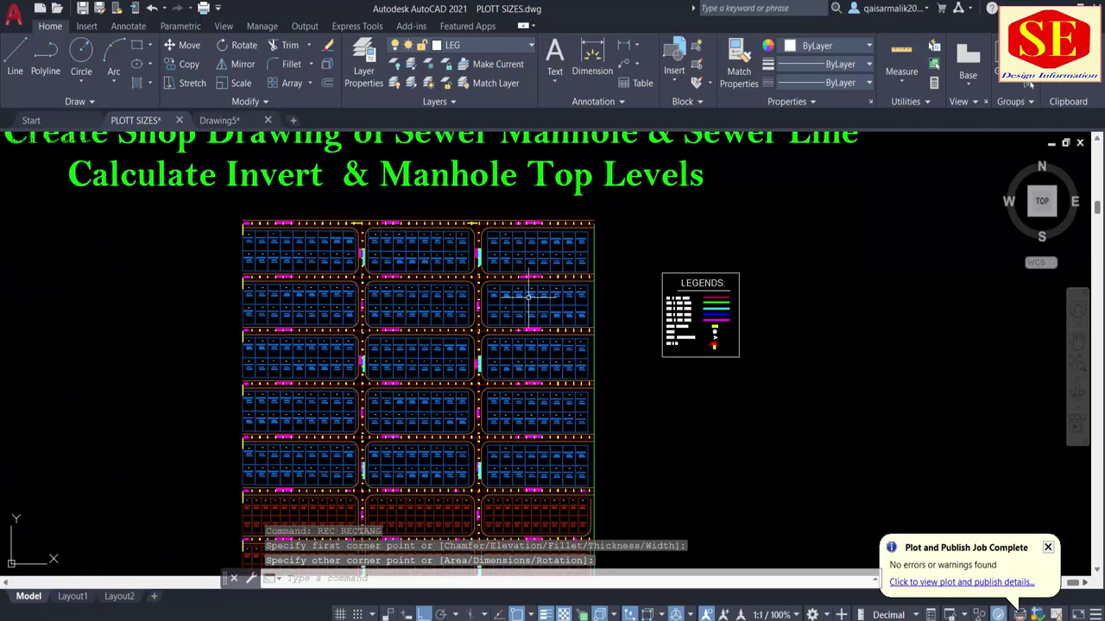
{"action": "scroll", "coordinate": [735, 255], "scroll_direction": "up", "scroll_amount": 2}
{"action": "middle_click_drag", "start_coordinate": [680, 340], "coordinate": [793, 307]}
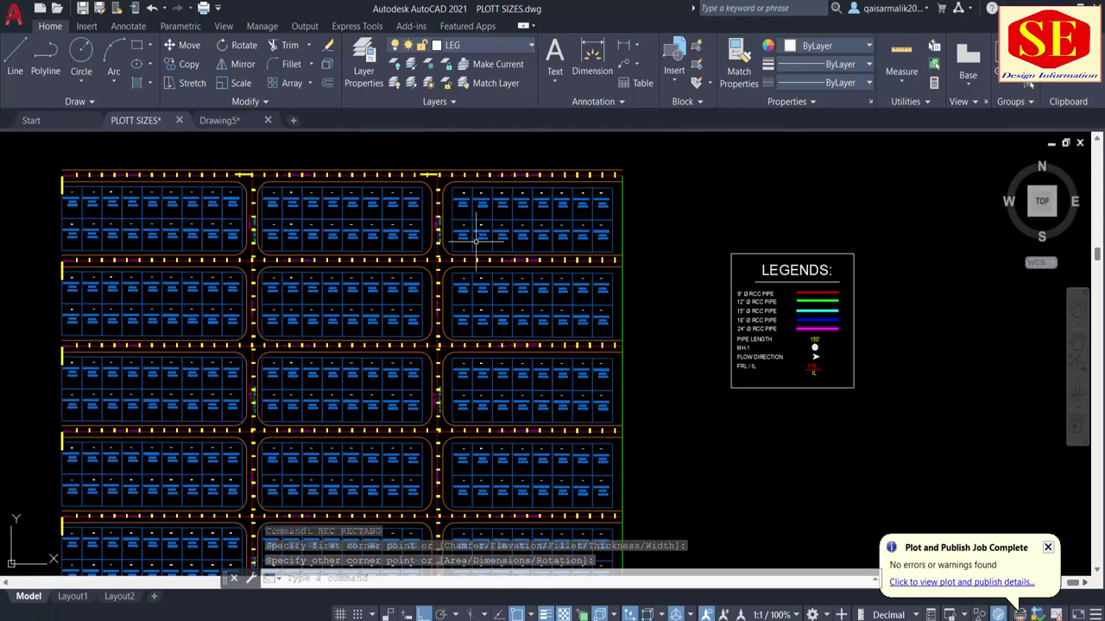
{"action": "middle_click_drag", "start_coordinate": [409, 348], "coordinate": [454, 320]}
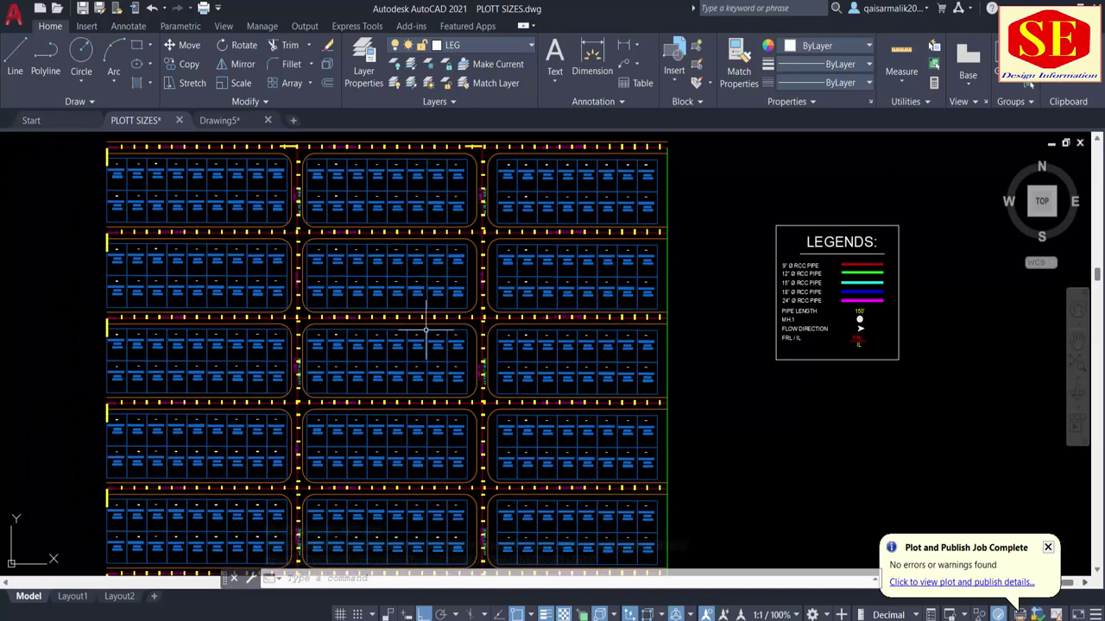
{"action": "middle_click_drag", "start_coordinate": [484, 362], "coordinate": [483, 232]}
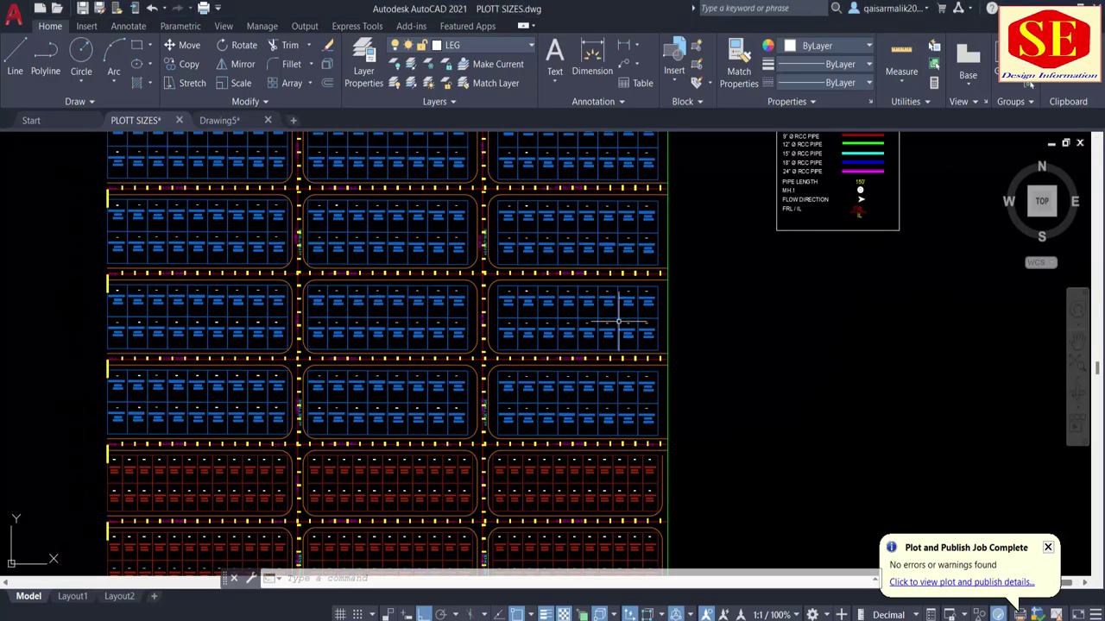
{"action": "scroll", "coordinate": [617, 298], "scroll_direction": "down", "scroll_amount": 2}
{"action": "middle_click_drag", "start_coordinate": [599, 518], "coordinate": [599, 303]}
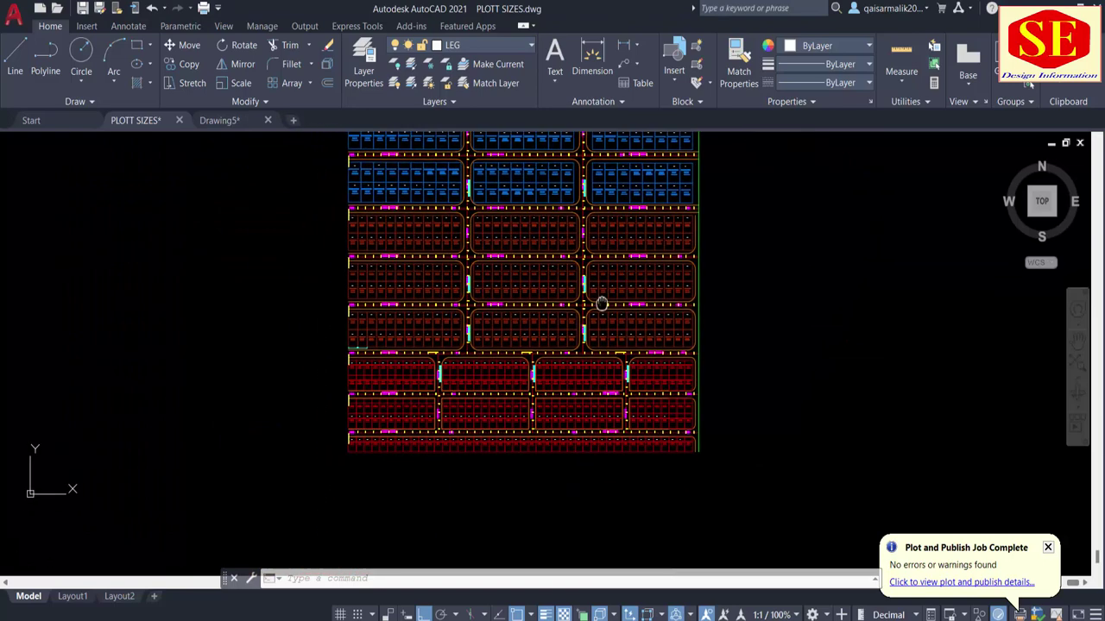
{"action": "scroll", "coordinate": [492, 363], "scroll_direction": "up", "scroll_amount": 2}
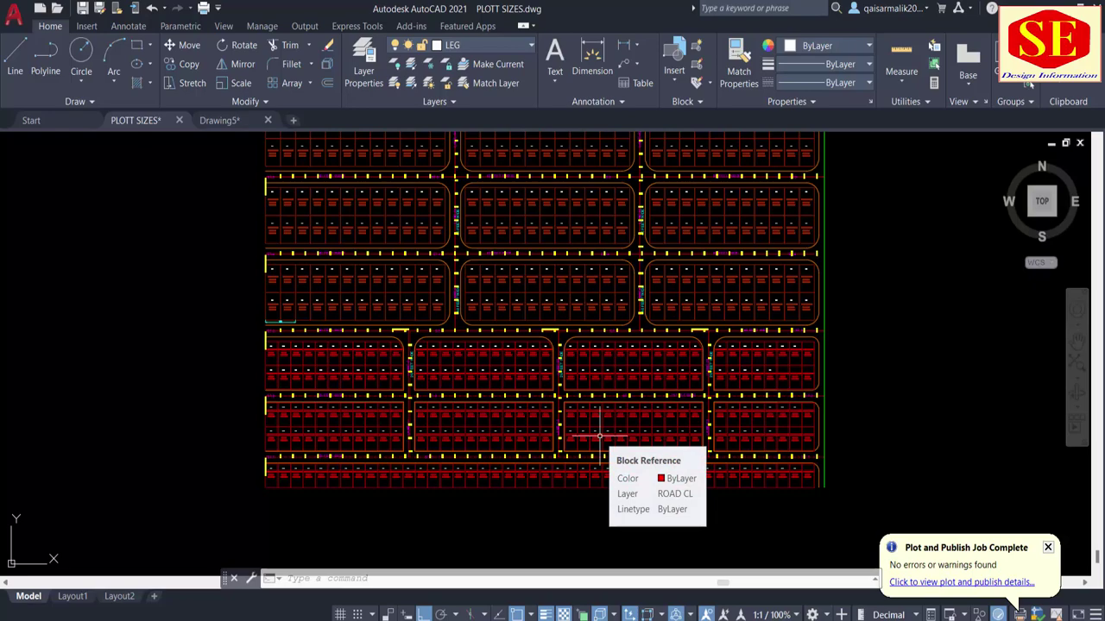
{"action": "scroll", "coordinate": [599, 436], "scroll_direction": "up", "scroll_amount": 2}
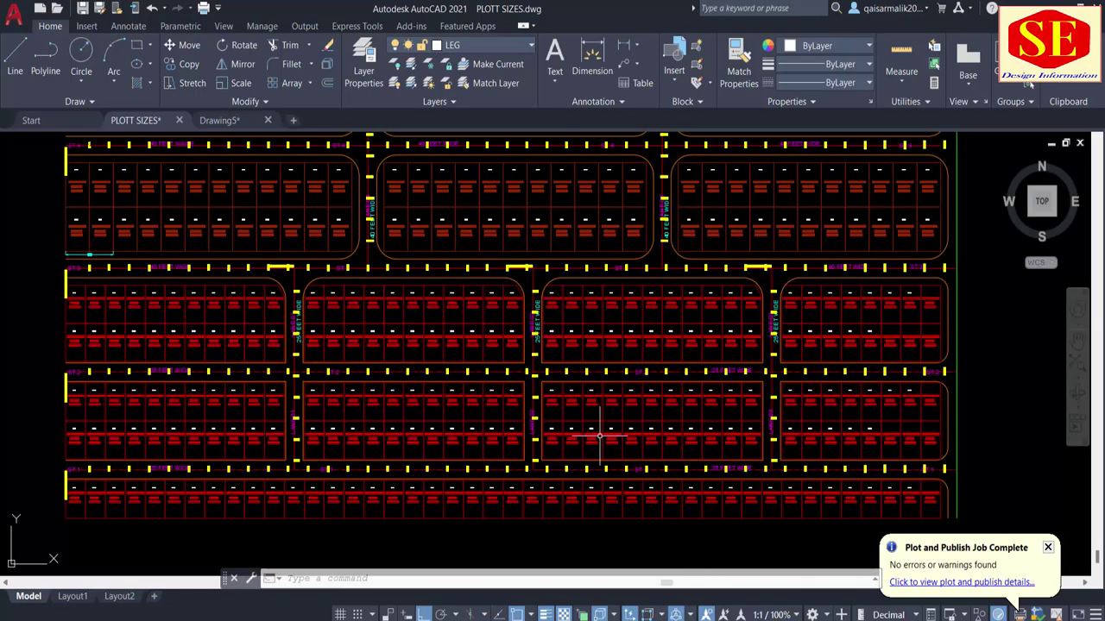
{"action": "middle_click_drag", "start_coordinate": [539, 453], "coordinate": [600, 426]}
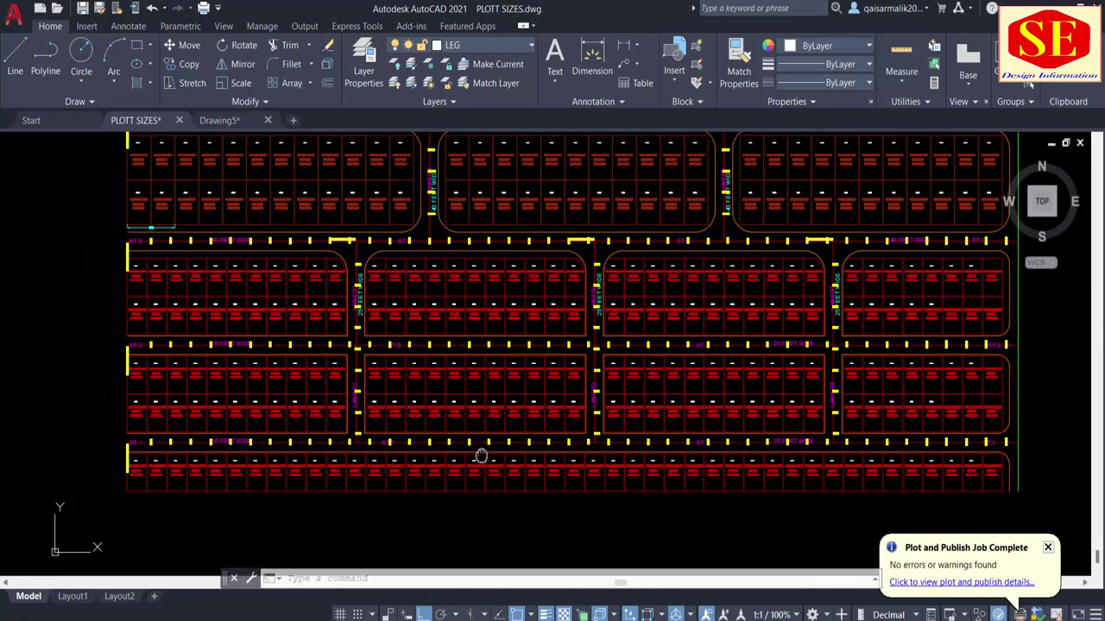
{"action": "scroll", "coordinate": [132, 474], "scroll_direction": "up", "scroll_amount": 2}
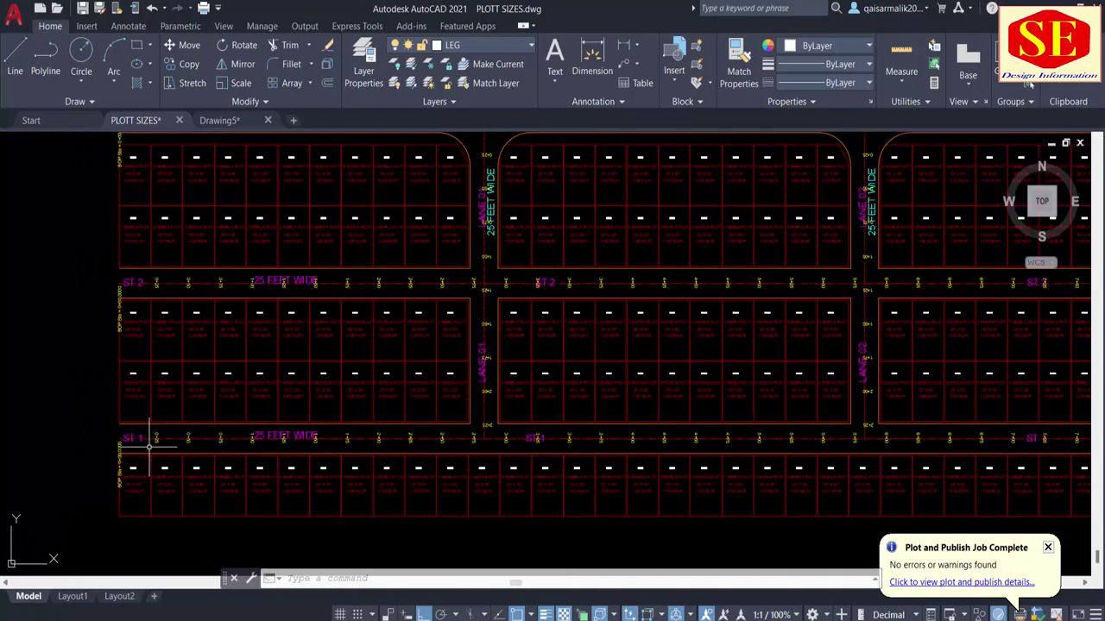
{"action": "middle_click_drag", "start_coordinate": [147, 443], "coordinate": [236, 378]}
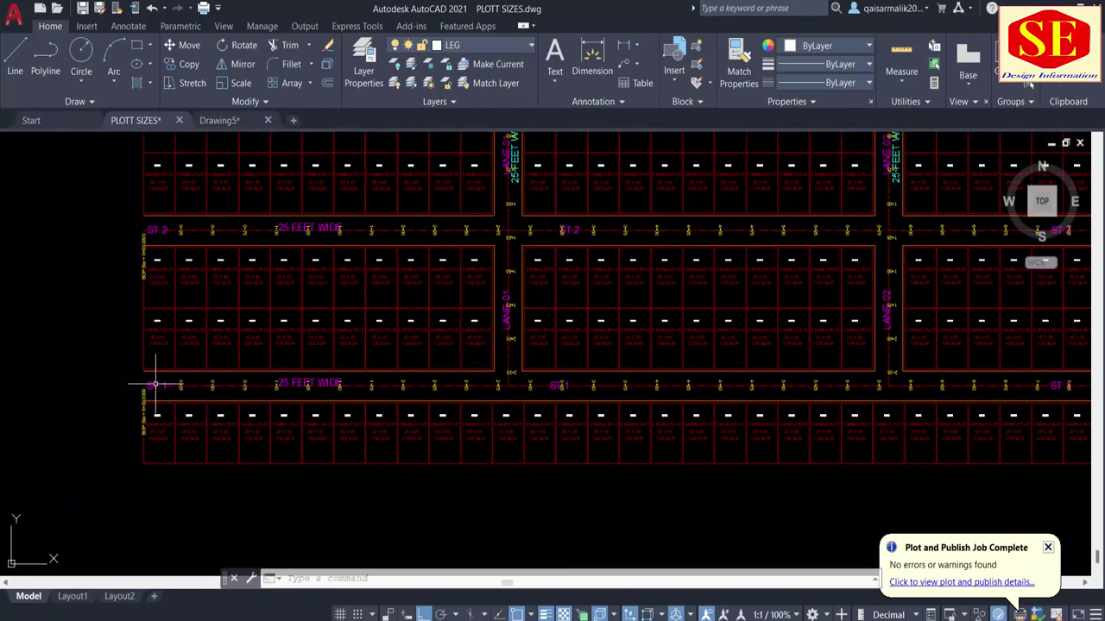
{"action": "middle_click_drag", "start_coordinate": [151, 231], "coordinate": [171, 457]}
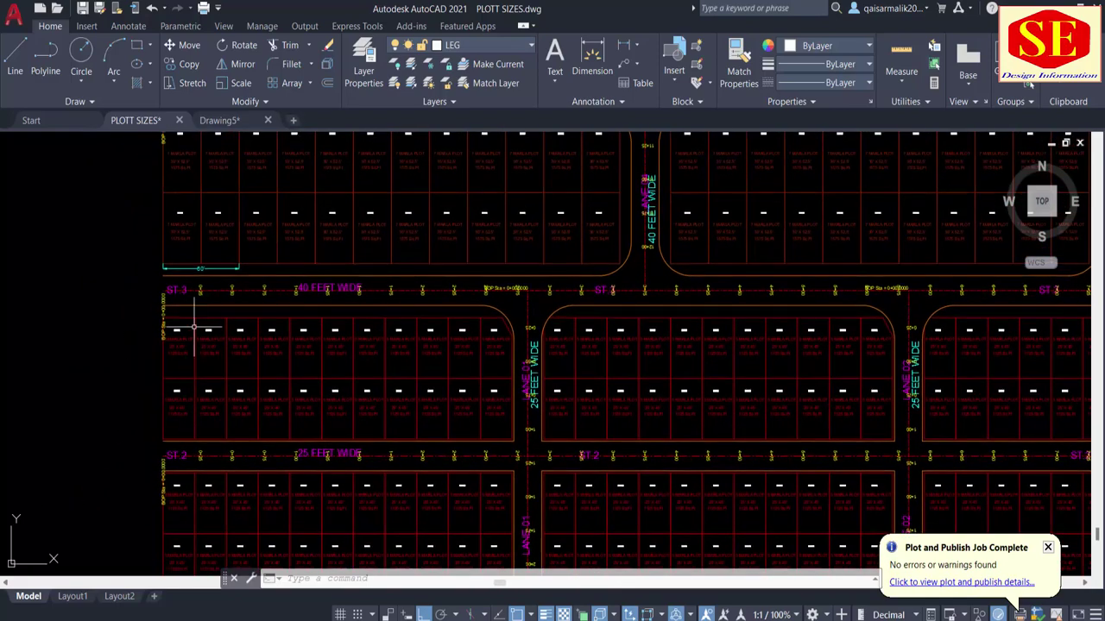
{"action": "middle_click_drag", "start_coordinate": [333, 457], "coordinate": [333, 357]}
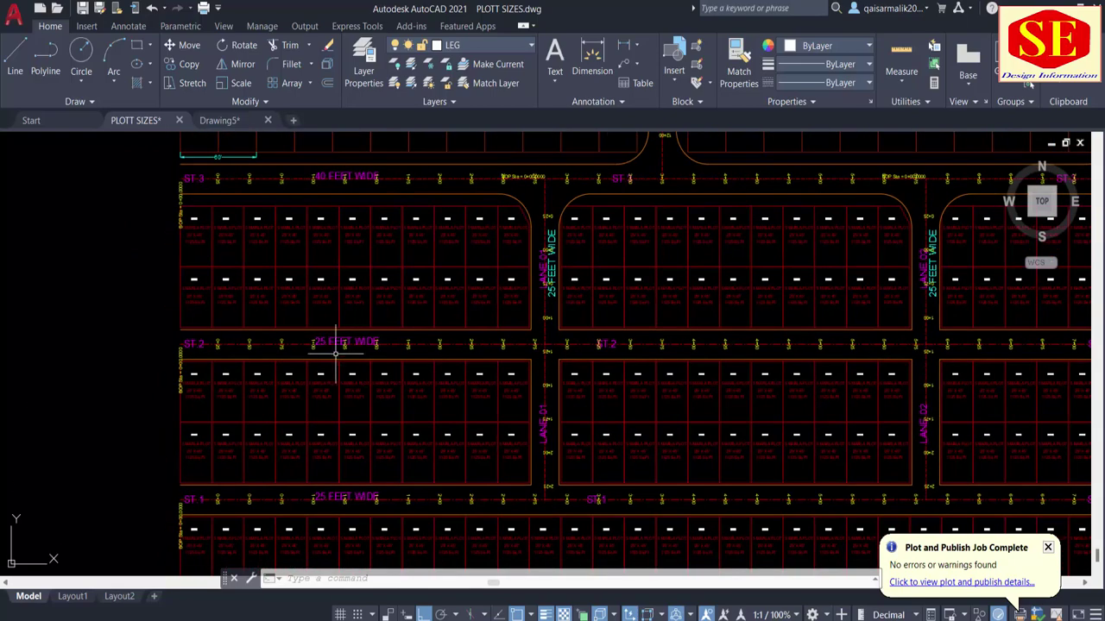
{"action": "scroll", "coordinate": [341, 328], "scroll_direction": "up", "scroll_amount": 1}
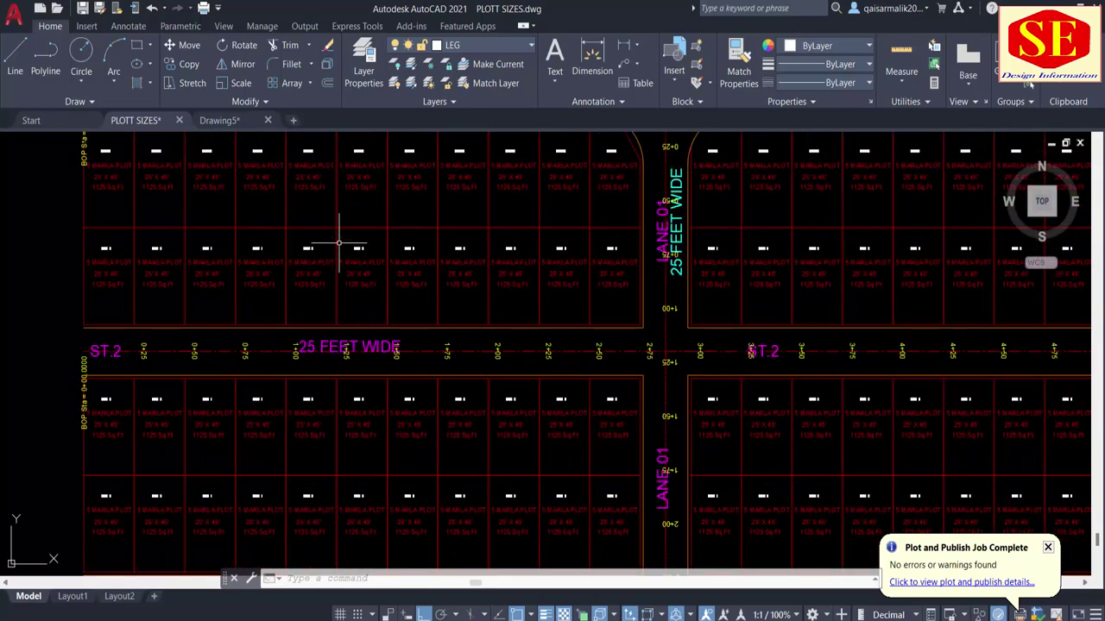
{"action": "middle_click_drag", "start_coordinate": [339, 243], "coordinate": [348, 463]}
{"action": "scroll", "coordinate": [330, 313], "scroll_direction": "down", "scroll_amount": 1}
{"action": "scroll", "coordinate": [592, 234], "scroll_direction": "down", "scroll_amount": 2}
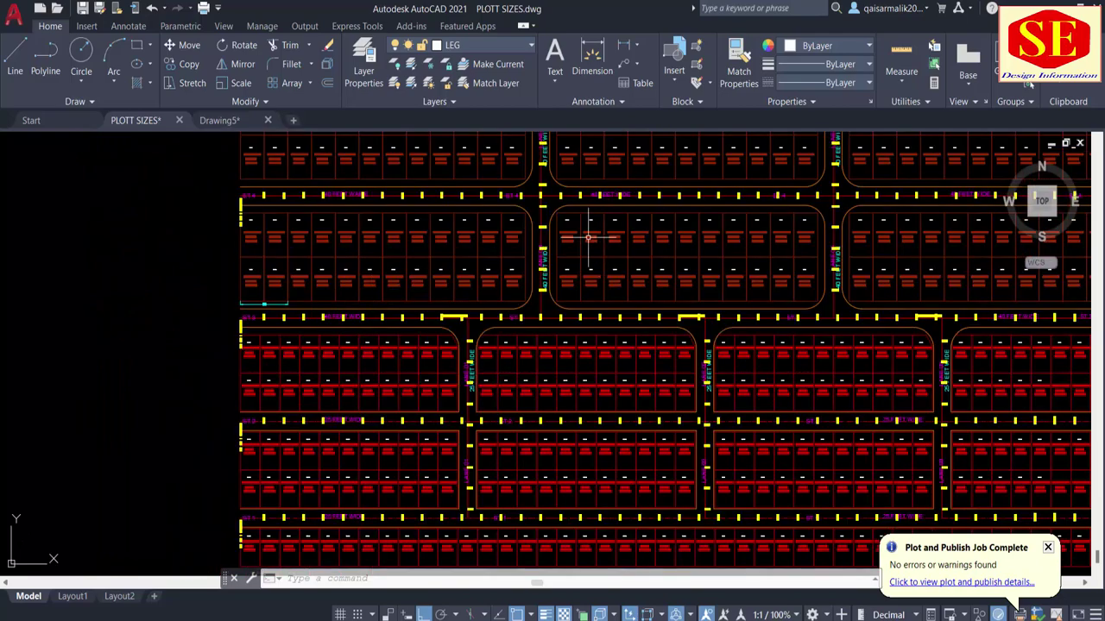
{"action": "scroll", "coordinate": [554, 234], "scroll_direction": "up", "scroll_amount": 3}
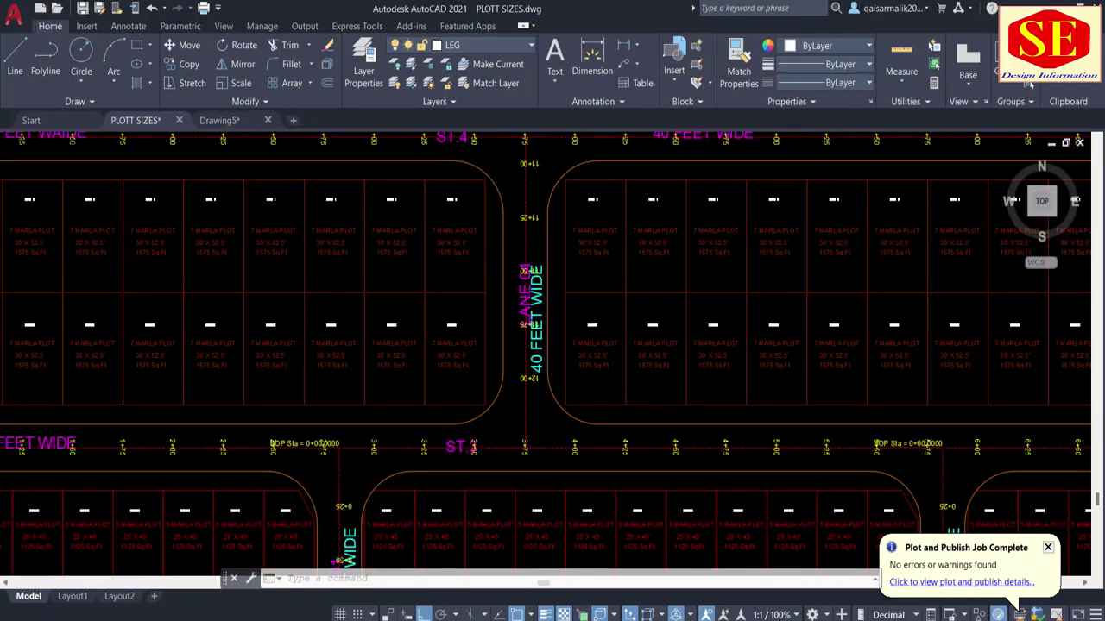
{"action": "scroll", "coordinate": [527, 207], "scroll_direction": "down", "scroll_amount": 5}
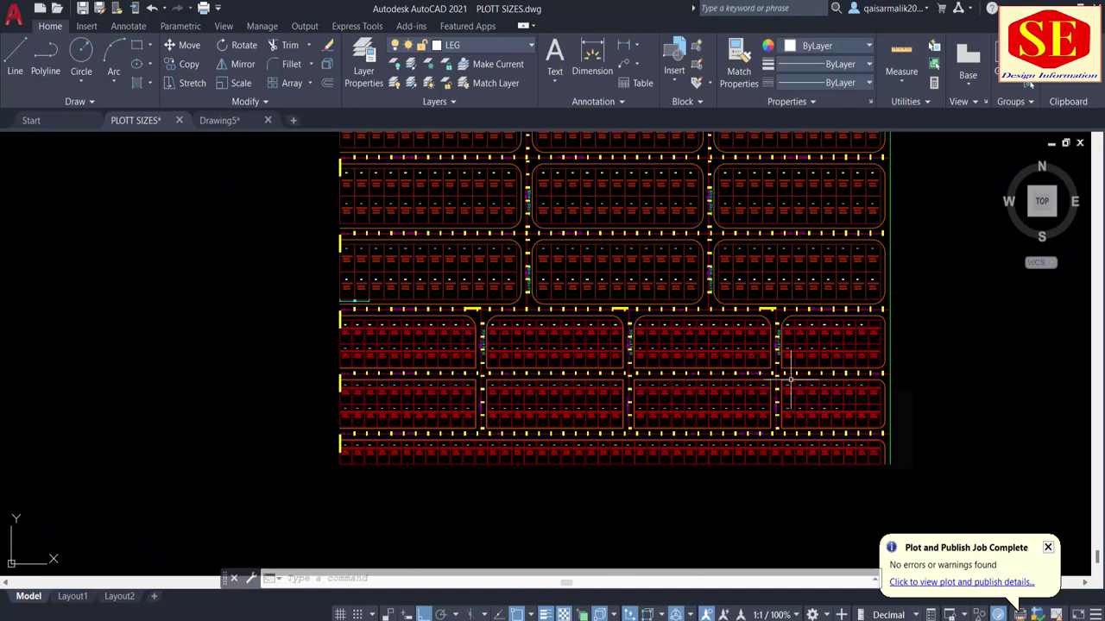
{"action": "scroll", "coordinate": [732, 267], "scroll_direction": "up", "scroll_amount": 2}
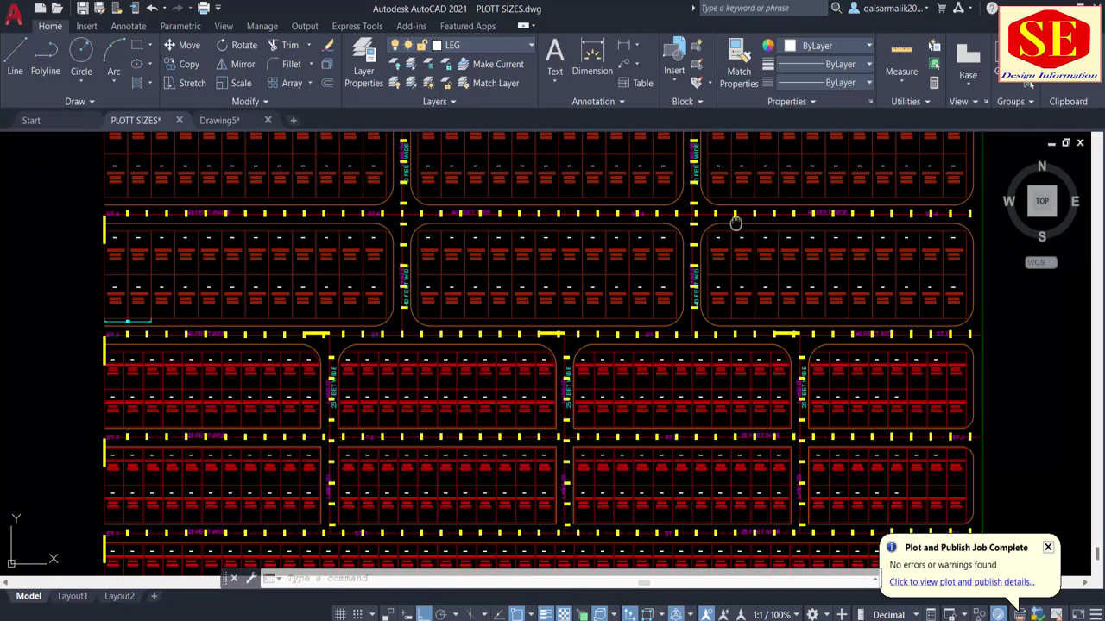
{"action": "middle_click_drag", "start_coordinate": [734, 223], "coordinate": [731, 451]}
{"action": "scroll", "coordinate": [604, 294], "scroll_direction": "up", "scroll_amount": 2}
{"action": "scroll", "coordinate": [545, 309], "scroll_direction": "up", "scroll_amount": 3}
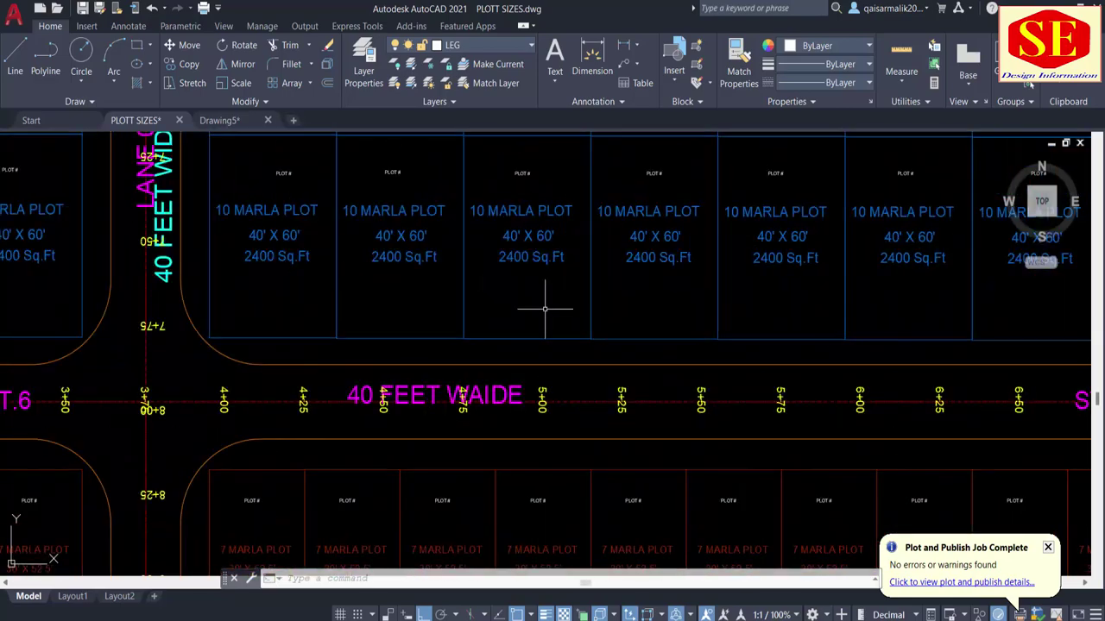
{"action": "scroll", "coordinate": [417, 397], "scroll_direction": "down", "scroll_amount": 3}
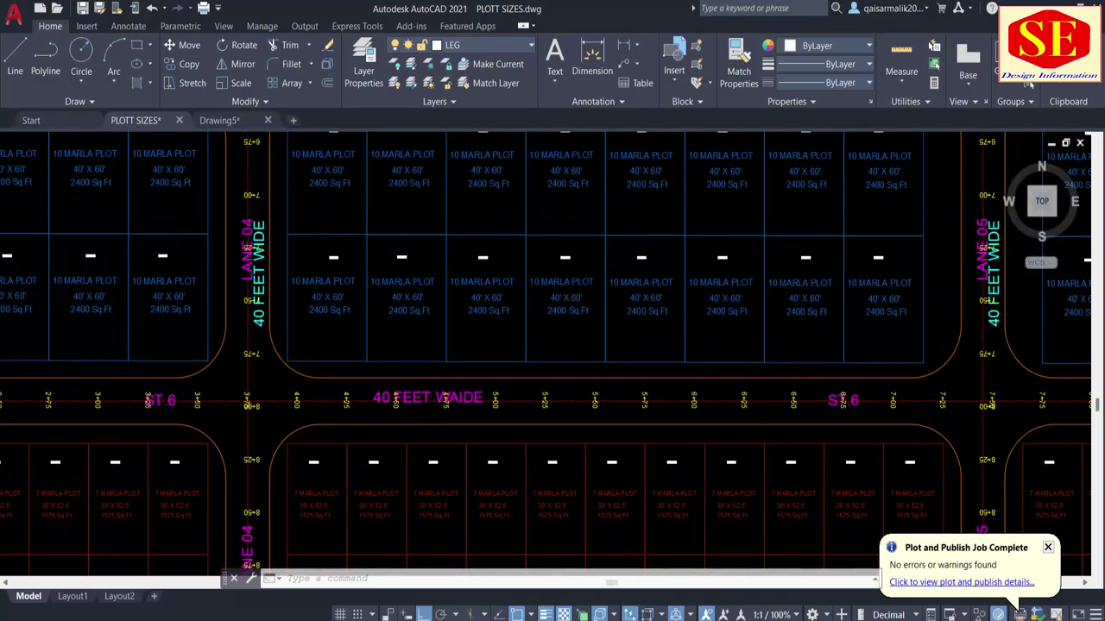
{"action": "scroll", "coordinate": [443, 456], "scroll_direction": "down", "scroll_amount": 2}
{"action": "scroll", "coordinate": [566, 232], "scroll_direction": "down", "scroll_amount": 1}
{"action": "middle_click_drag", "start_coordinate": [565, 298], "coordinate": [563, 261]}
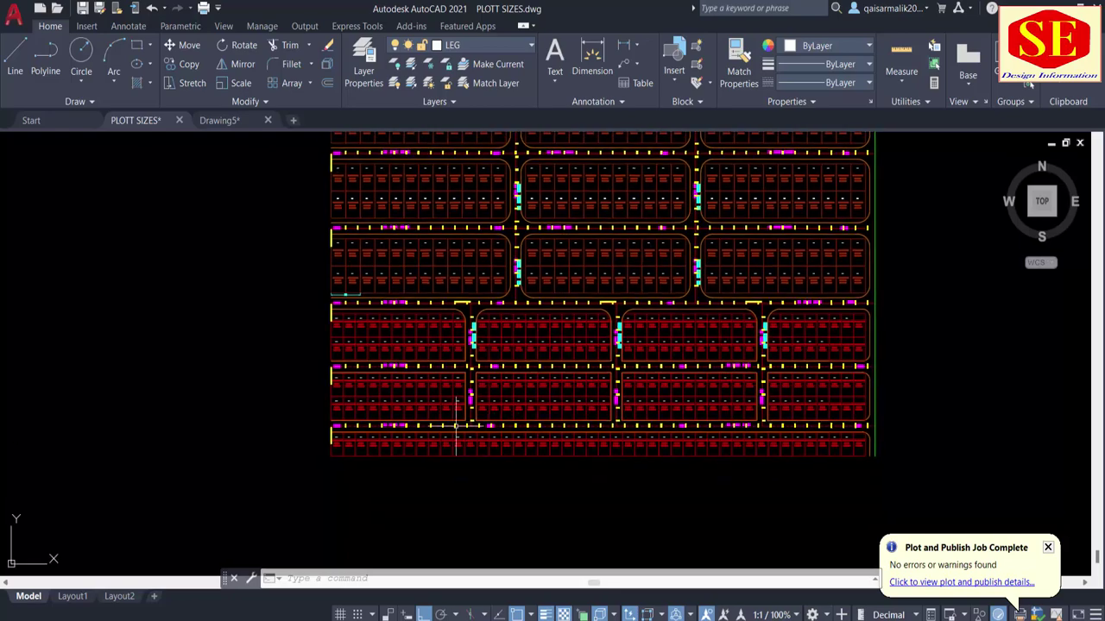
{"action": "scroll", "coordinate": [431, 424], "scroll_direction": "up", "scroll_amount": 3}
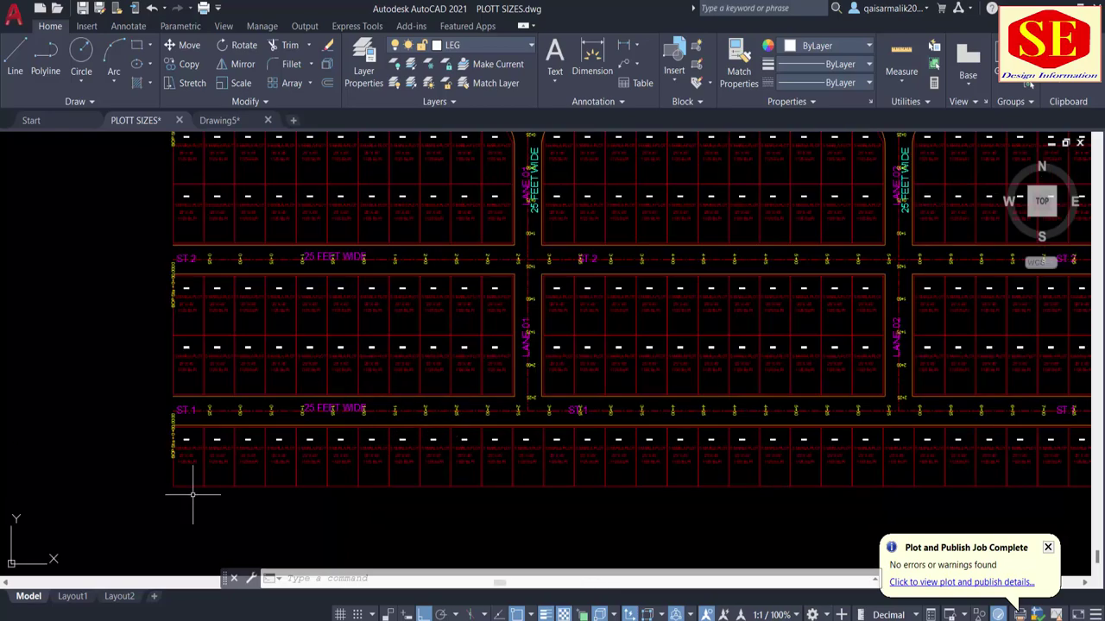
{"action": "scroll", "coordinate": [160, 445], "scroll_direction": "up", "scroll_amount": 2}
{"action": "scroll", "coordinate": [163, 432], "scroll_direction": "up", "scroll_amount": 2}
{"action": "scroll", "coordinate": [136, 414], "scroll_direction": "down", "scroll_amount": 2}
{"action": "middle_click_drag", "start_coordinate": [705, 406], "coordinate": [103, 422]}
Zoom in and out on the Type-A 25' road section's manholes in FOR SEWER.pdf, then return to AutoCAD.
{"action": "scroll", "coordinate": [102, 422], "scroll_direction": "down", "scroll_amount": 1}
{"action": "middle_click_drag", "start_coordinate": [671, 415], "coordinate": [443, 415]}
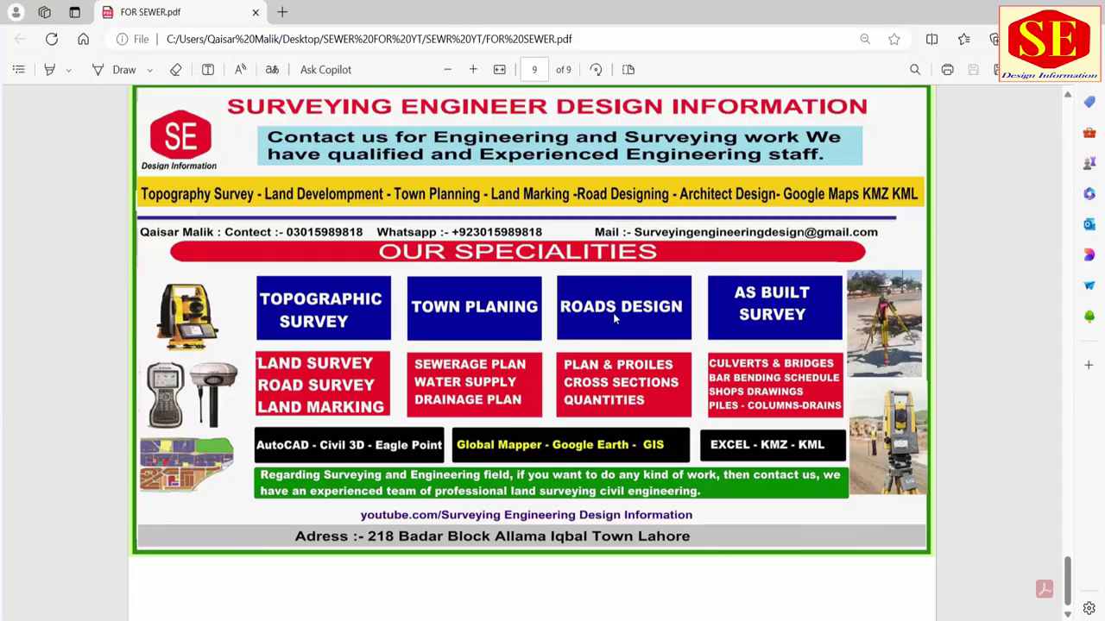
{"action": "scroll", "coordinate": [613, 313], "scroll_direction": "up", "scroll_amount": 5}
{"action": "scroll", "coordinate": [612, 312], "scroll_direction": "up", "scroll_amount": 5}
{"action": "scroll", "coordinate": [612, 312], "scroll_direction": "up", "scroll_amount": 3}
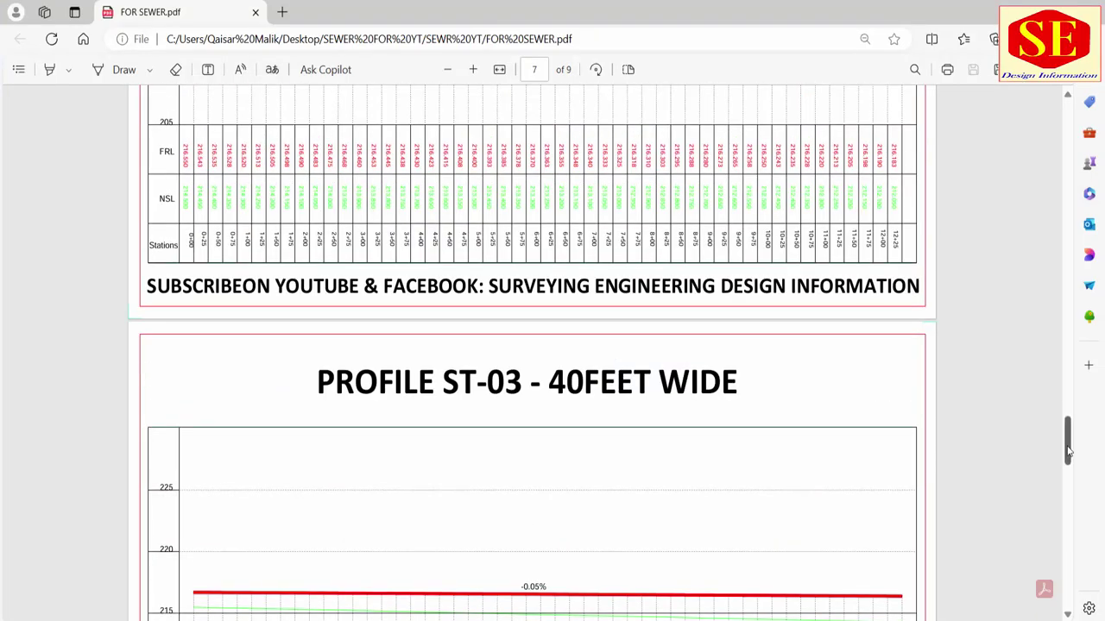
{"action": "left_click_drag", "start_coordinate": [1067, 448], "coordinate": [1068, 173]}
{"action": "scroll", "coordinate": [643, 360], "scroll_direction": "up", "scroll_amount": 3}
{"action": "scroll", "coordinate": [643, 361], "scroll_direction": "up", "scroll_amount": 1}
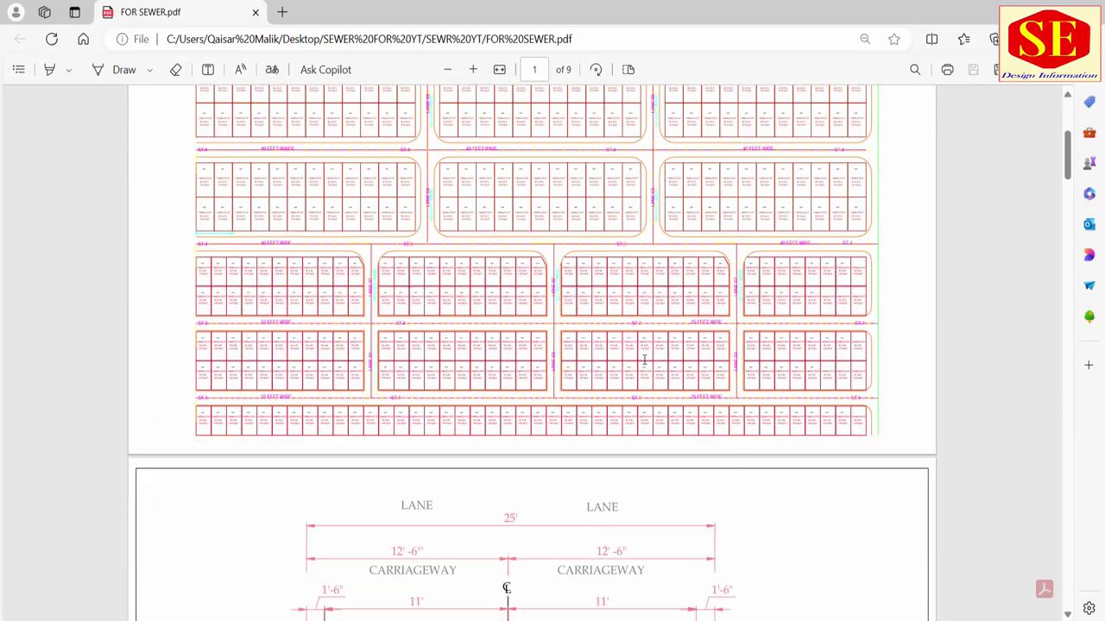
{"action": "scroll", "coordinate": [643, 361], "scroll_direction": "down", "scroll_amount": 5}
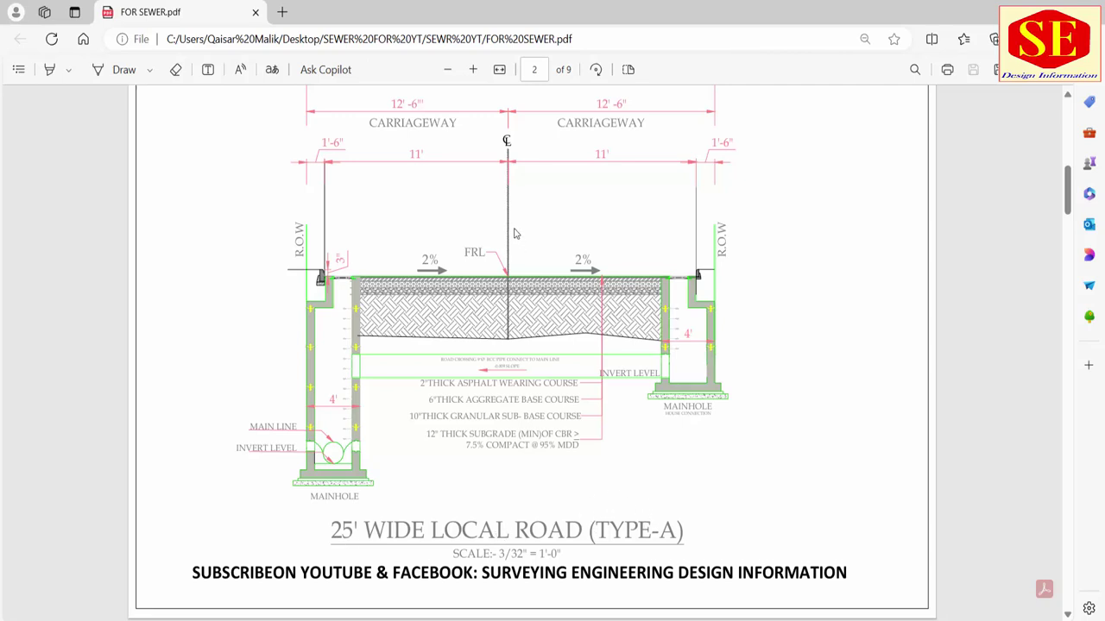
{"action": "scroll", "coordinate": [553, 237], "scroll_direction": "up", "scroll_amount": 1}
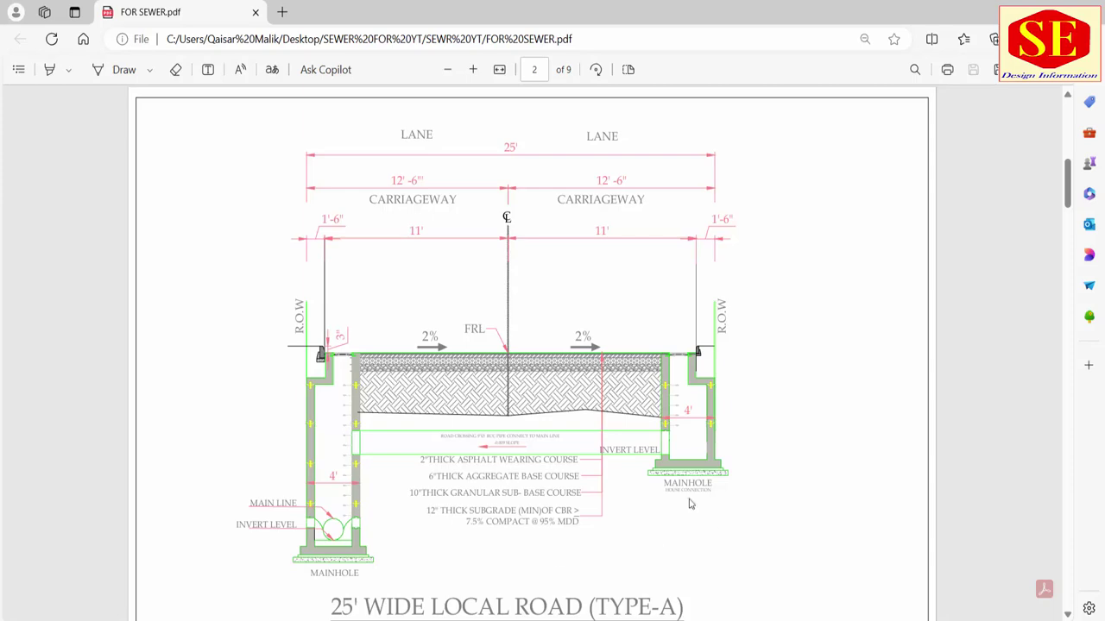
{"action": "scroll", "coordinate": [688, 504], "scroll_direction": "up", "scroll_amount": 2, "text": "ctrl"}
{"action": "scroll", "coordinate": [684, 501], "scroll_direction": "up", "scroll_amount": 2, "text": "ctrl"}
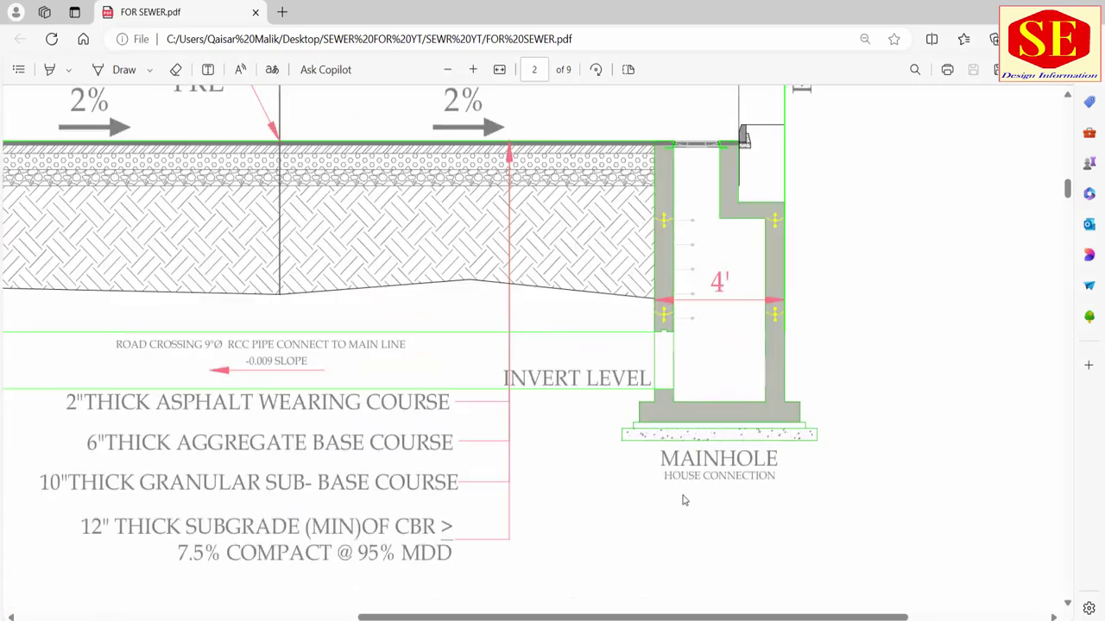
{"action": "scroll", "coordinate": [742, 431], "scroll_direction": "down", "scroll_amount": 2, "text": "ctrl"}
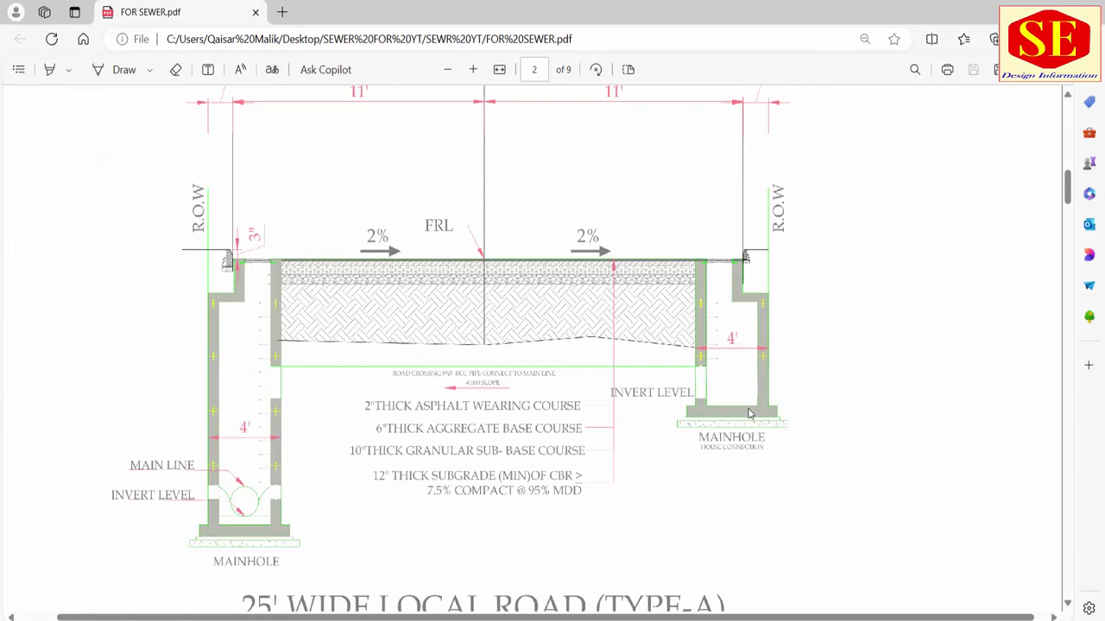
{"action": "scroll", "coordinate": [738, 427], "scroll_direction": "down", "scroll_amount": 2, "text": "ctrl"}
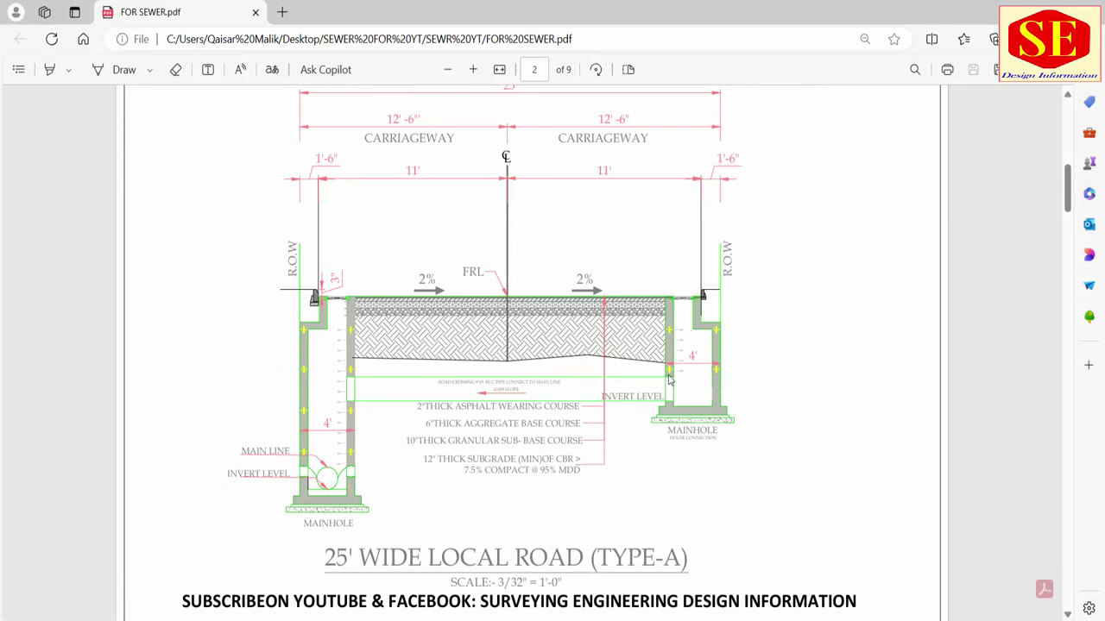
{"action": "scroll", "coordinate": [568, 401], "scroll_direction": "up", "scroll_amount": 2, "text": "ctrl"}
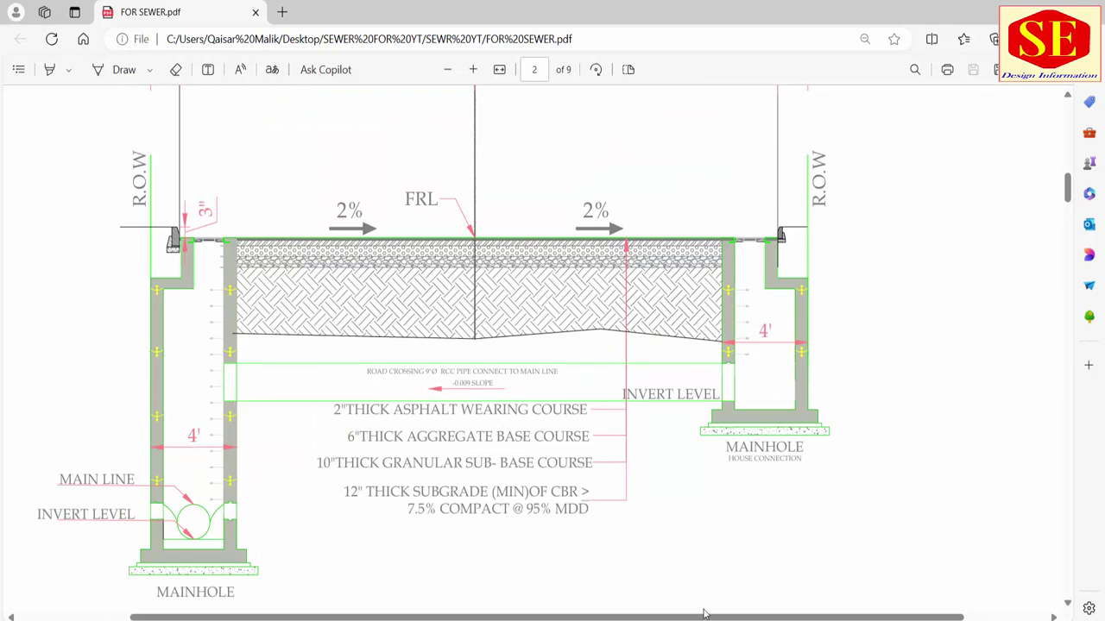
{"action": "key", "text": "alt+Tab"}
Pan PLOTT SIZES.dwg to LANE 01 and the 25 FEET WIDE ST 1 street with its 25' x 45' plots.
{"action": "middle_click_drag", "start_coordinate": [430, 402], "coordinate": [815, 337]}
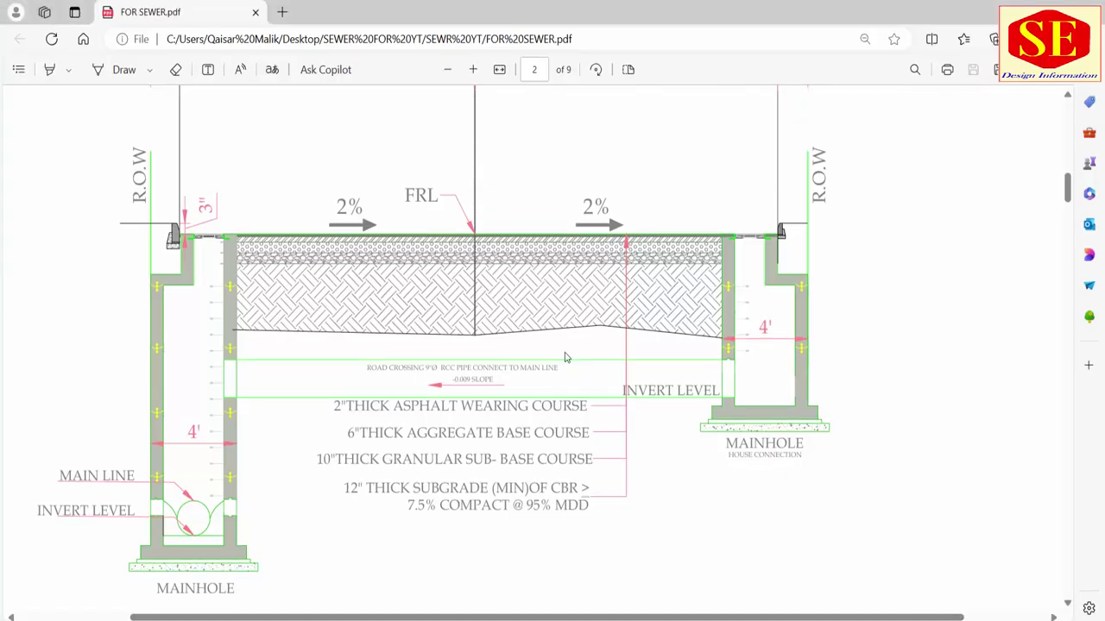
Scroll FOR SEWER.pdf to page 3's 40' Type-B section, then back to page 2's 25' road dimensions.
{"action": "scroll", "coordinate": [567, 361], "scroll_direction": "down", "scroll_amount": 5}
{"action": "scroll", "coordinate": [566, 360], "scroll_direction": "down", "scroll_amount": 3}
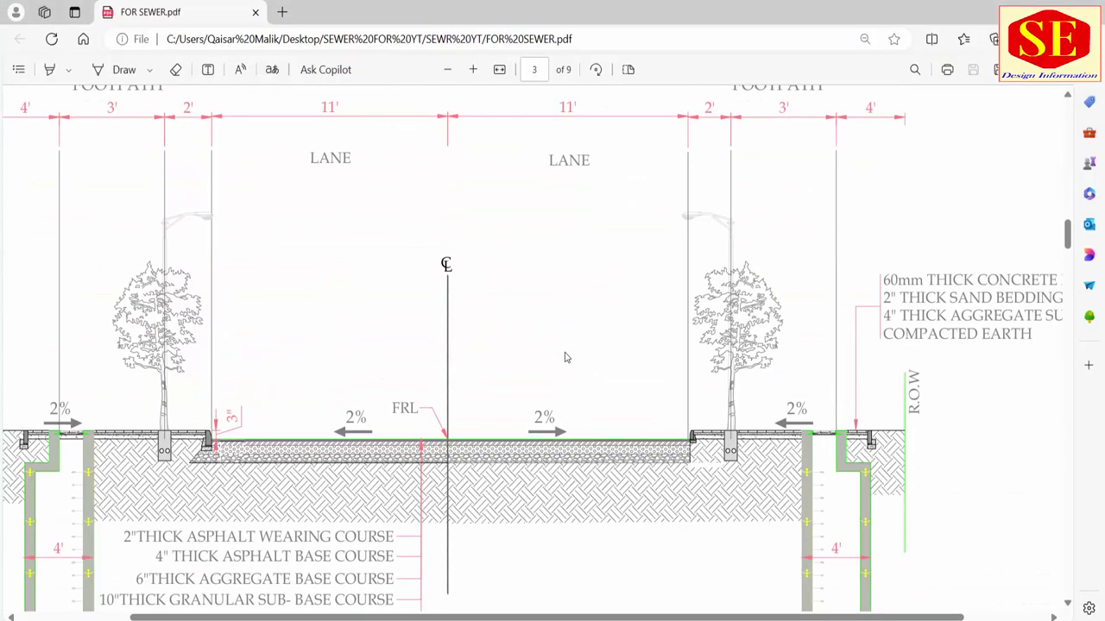
{"action": "scroll", "coordinate": [627, 357], "scroll_direction": "down", "scroll_amount": 2, "text": "ctrl"}
{"action": "scroll", "coordinate": [595, 423], "scroll_direction": "down", "scroll_amount": 3}
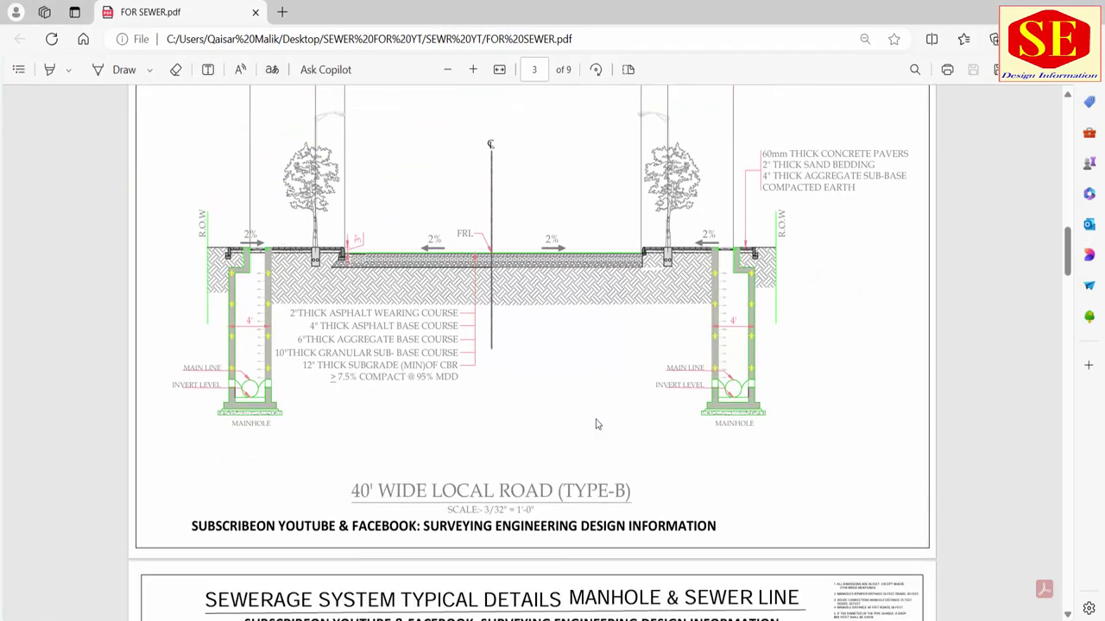
{"action": "scroll", "coordinate": [559, 424], "scroll_direction": "up", "scroll_amount": 3}
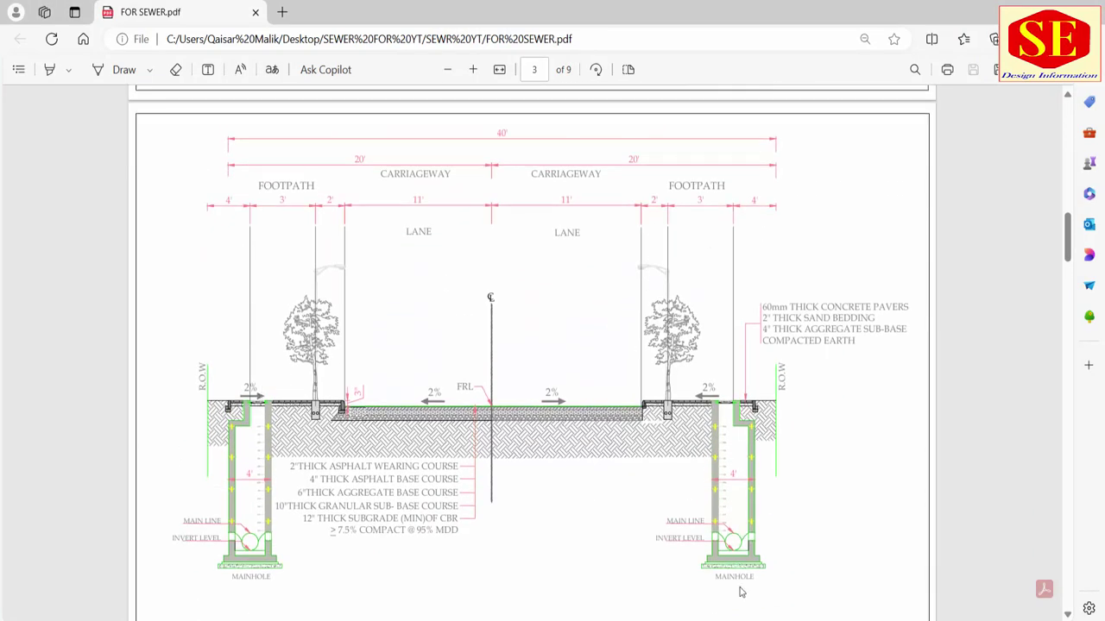
{"action": "scroll", "coordinate": [740, 591], "scroll_direction": "up", "scroll_amount": 3, "text": "ctrl"}
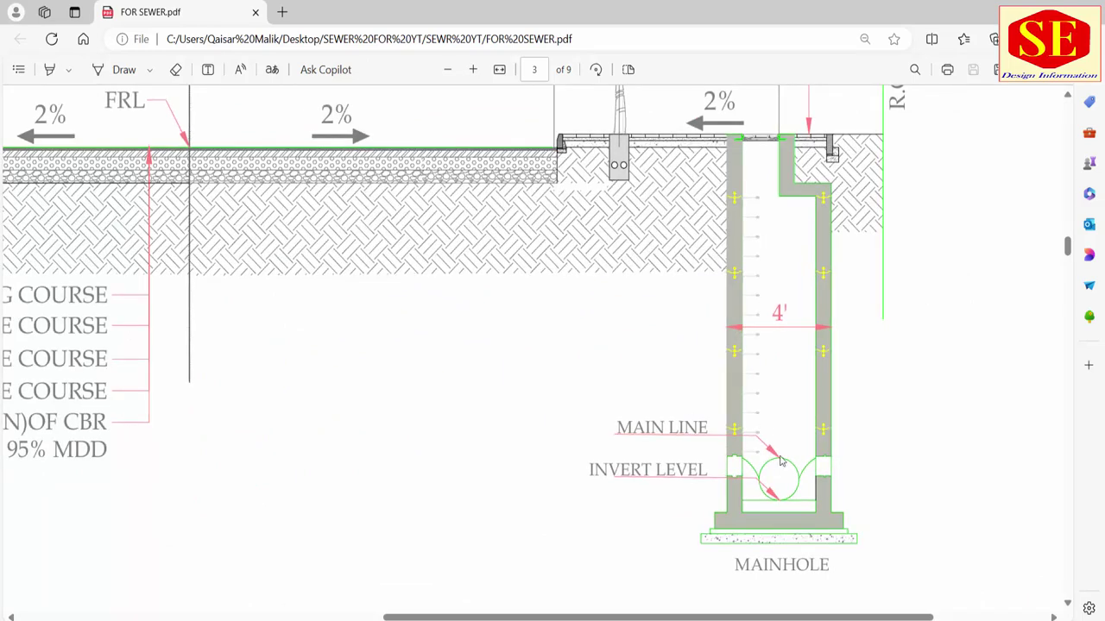
{"action": "scroll", "coordinate": [820, 479], "scroll_direction": "down", "scroll_amount": 4}
{"action": "scroll", "coordinate": [834, 458], "scroll_direction": "down", "scroll_amount": 3, "text": "ctrl"}
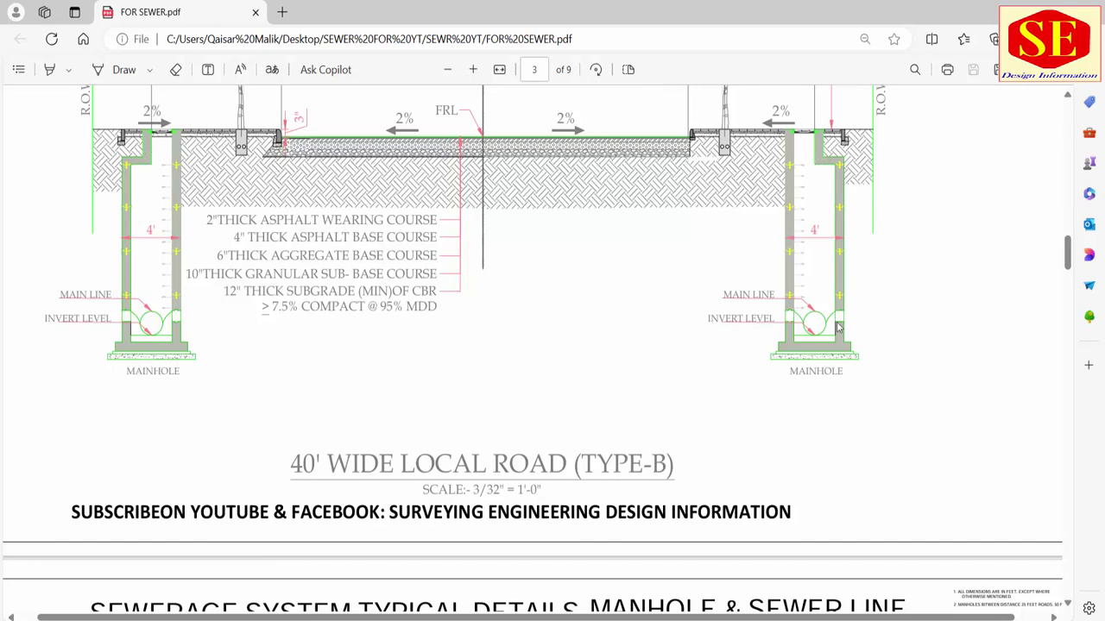
{"action": "scroll", "coordinate": [838, 332], "scroll_direction": "up", "scroll_amount": 3}
{"action": "scroll", "coordinate": [836, 335], "scroll_direction": "up", "scroll_amount": 3}
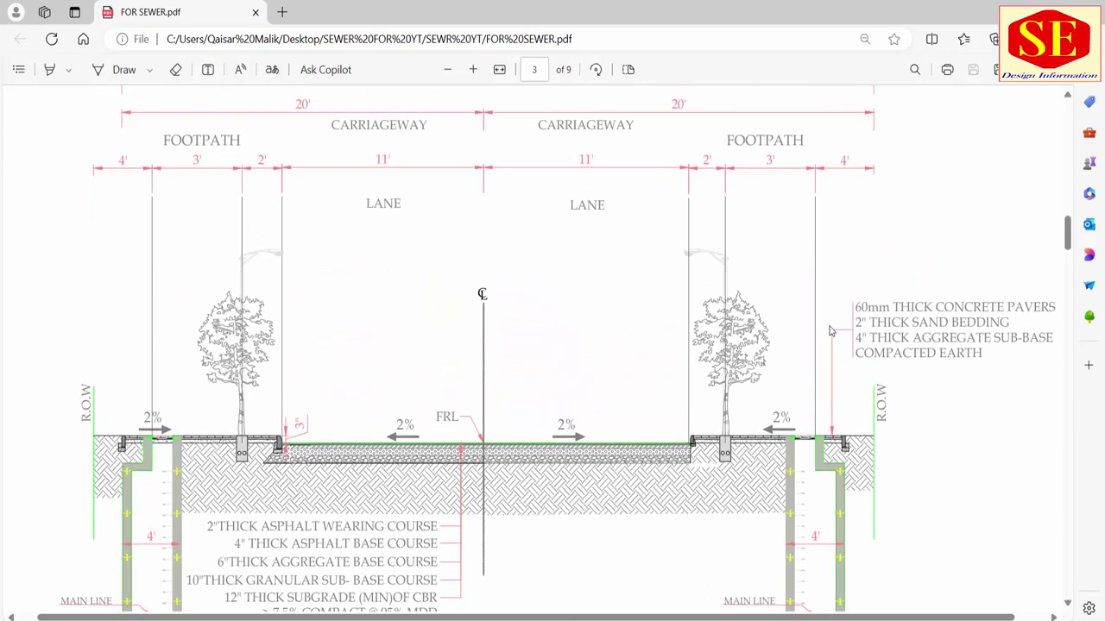
{"action": "scroll", "coordinate": [553, 386], "scroll_direction": "up", "scroll_amount": 6}
{"action": "scroll", "coordinate": [553, 386], "scroll_direction": "up", "scroll_amount": 6}
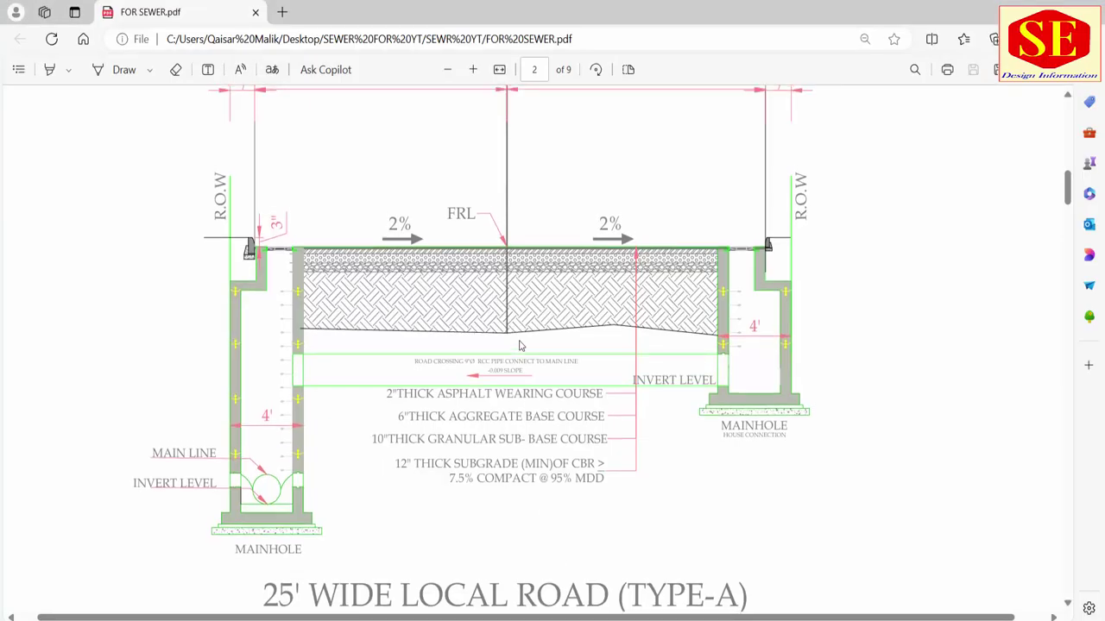
{"action": "scroll", "coordinate": [550, 336], "scroll_direction": "up", "scroll_amount": 3}
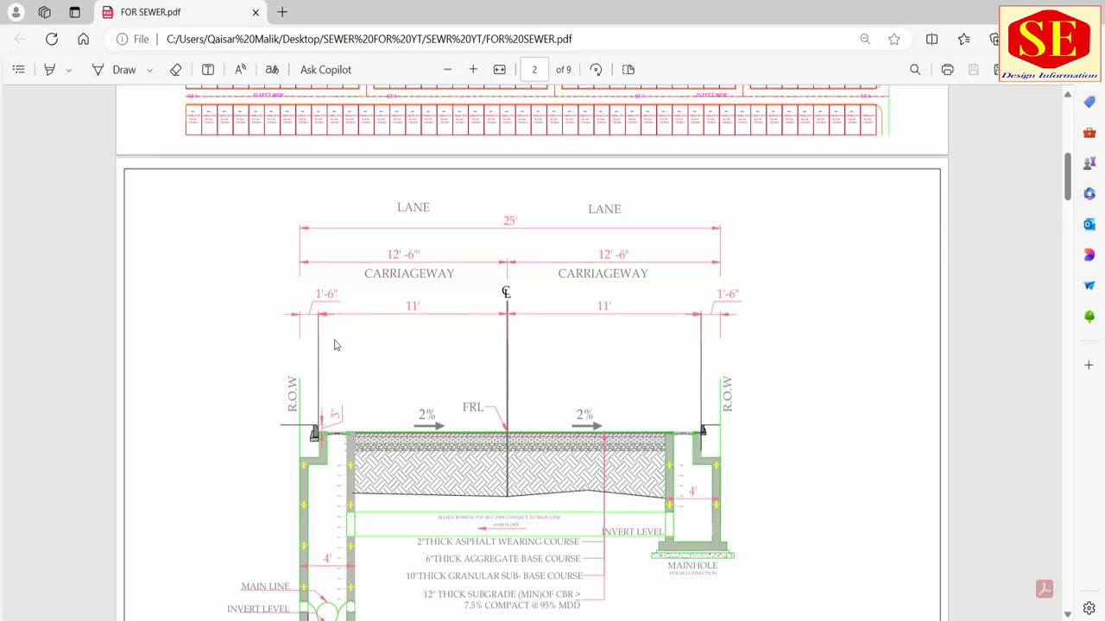
{"action": "scroll", "coordinate": [330, 397], "scroll_direction": "down", "scroll_amount": 3}
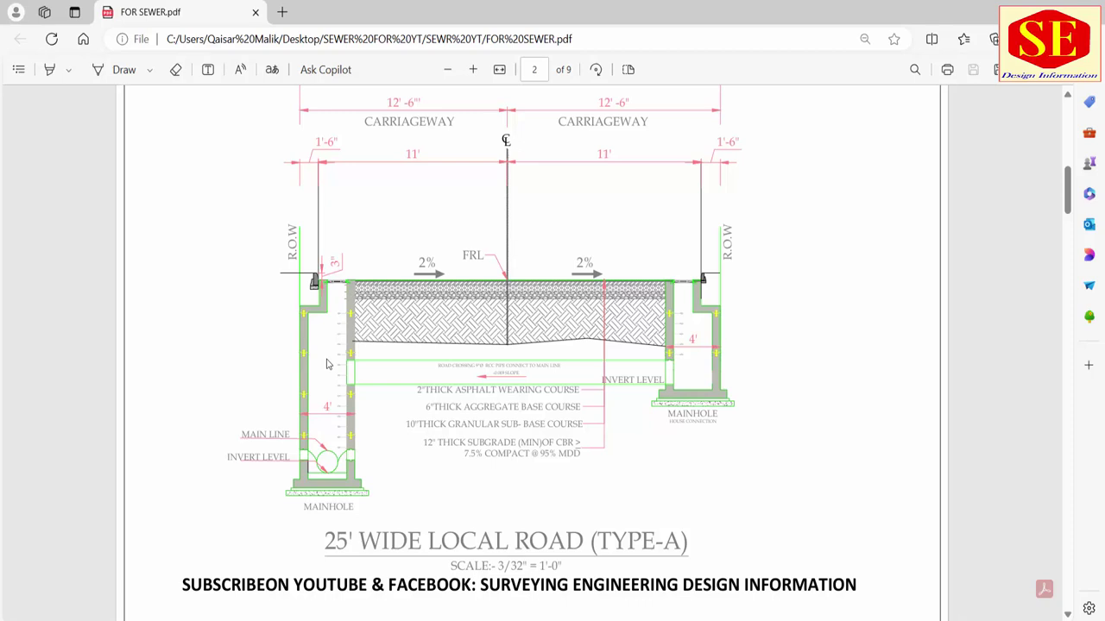
{"action": "scroll", "coordinate": [316, 290], "scroll_direction": "up", "scroll_amount": 2, "text": "ctrl"}
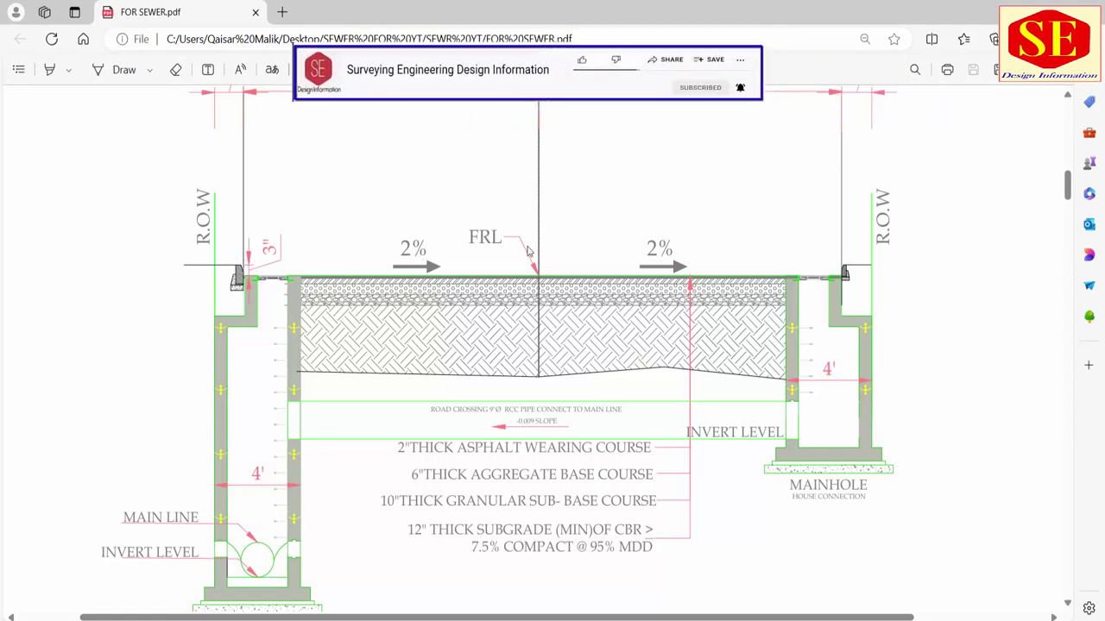
{"action": "scroll", "coordinate": [648, 329], "scroll_direction": "down", "scroll_amount": 1}
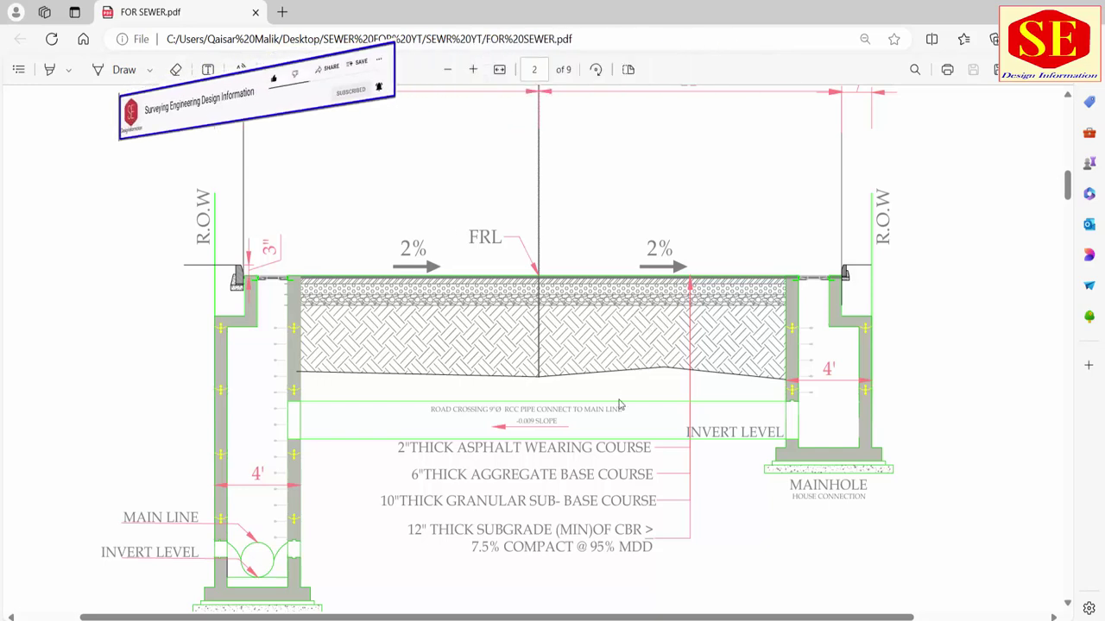
{"action": "scroll", "coordinate": [468, 447], "scroll_direction": "up", "scroll_amount": 1}
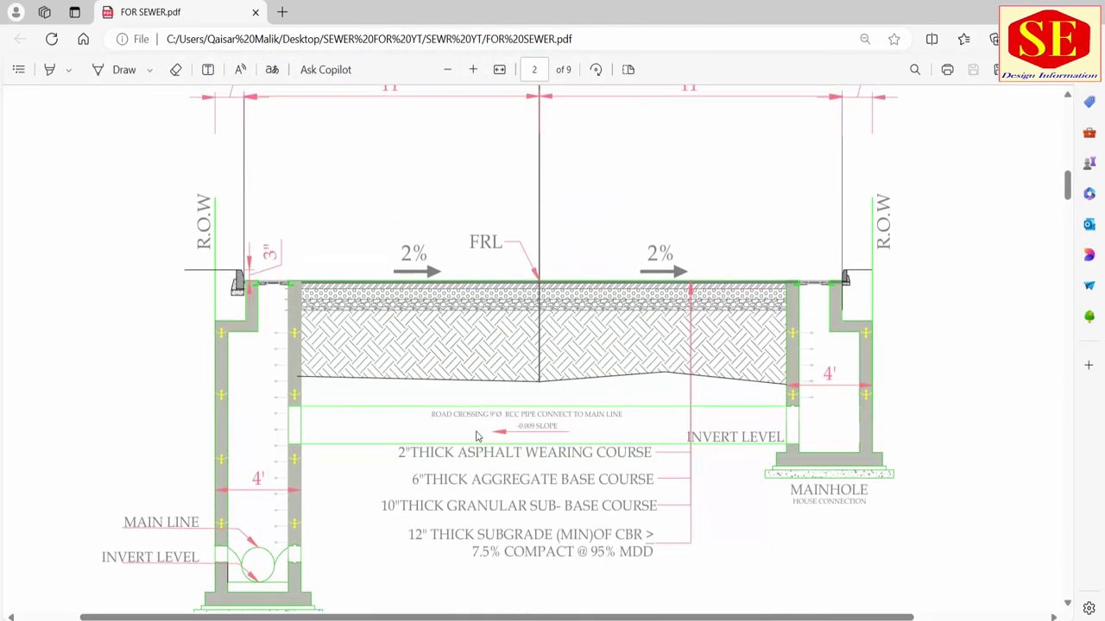
{"action": "scroll", "coordinate": [518, 302], "scroll_direction": "up", "scroll_amount": 3}
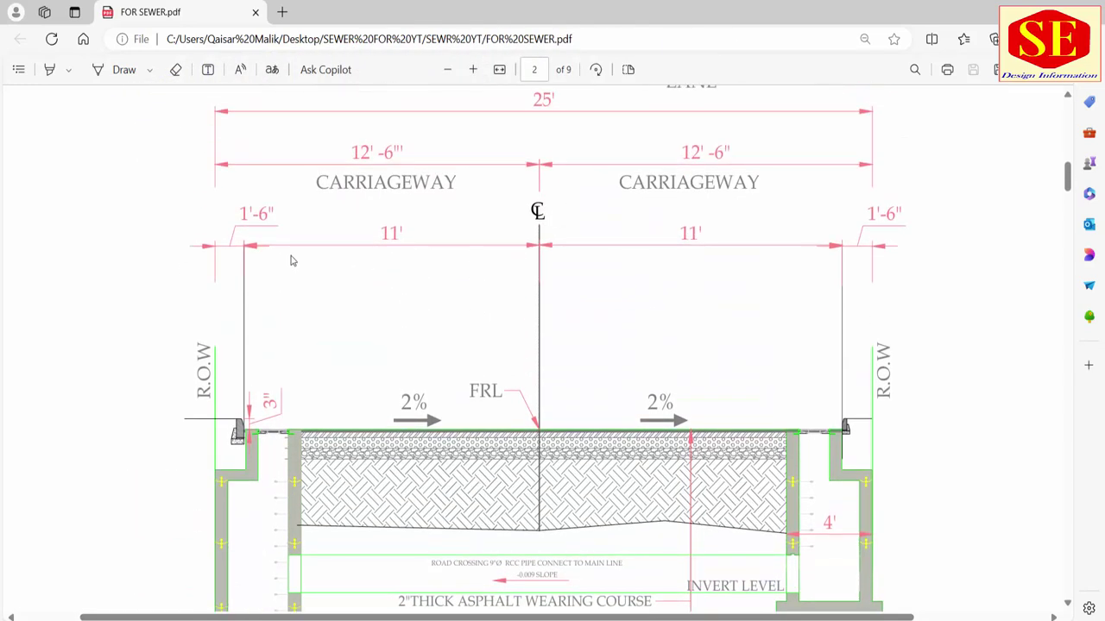
{"action": "scroll", "coordinate": [267, 299], "scroll_direction": "down", "scroll_amount": 1}
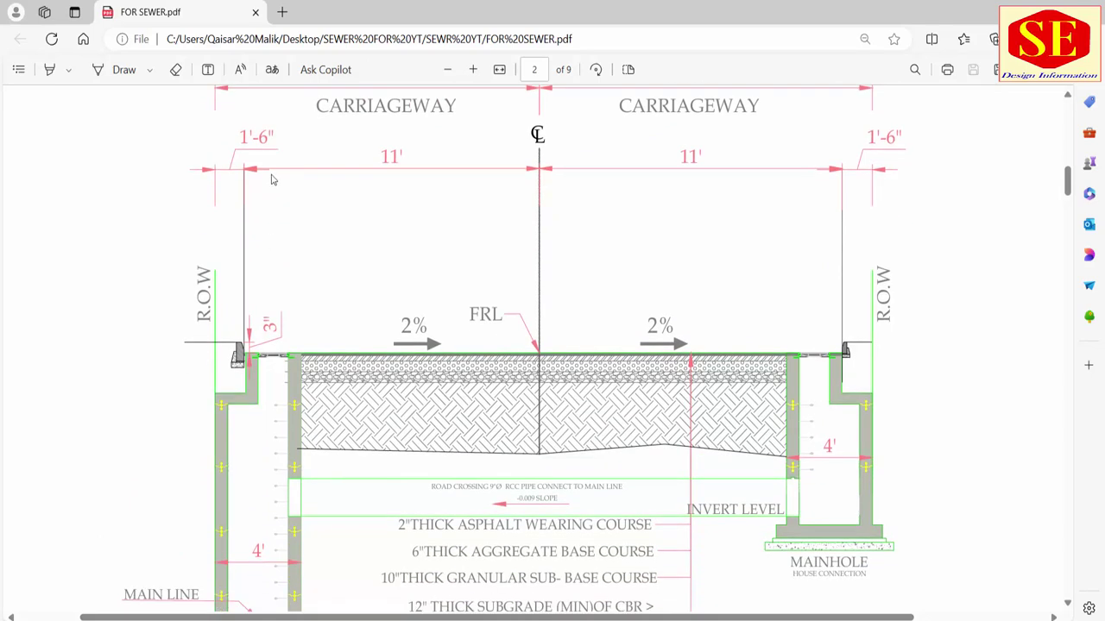
{"action": "scroll", "coordinate": [253, 337], "scroll_direction": "down", "scroll_amount": 1}
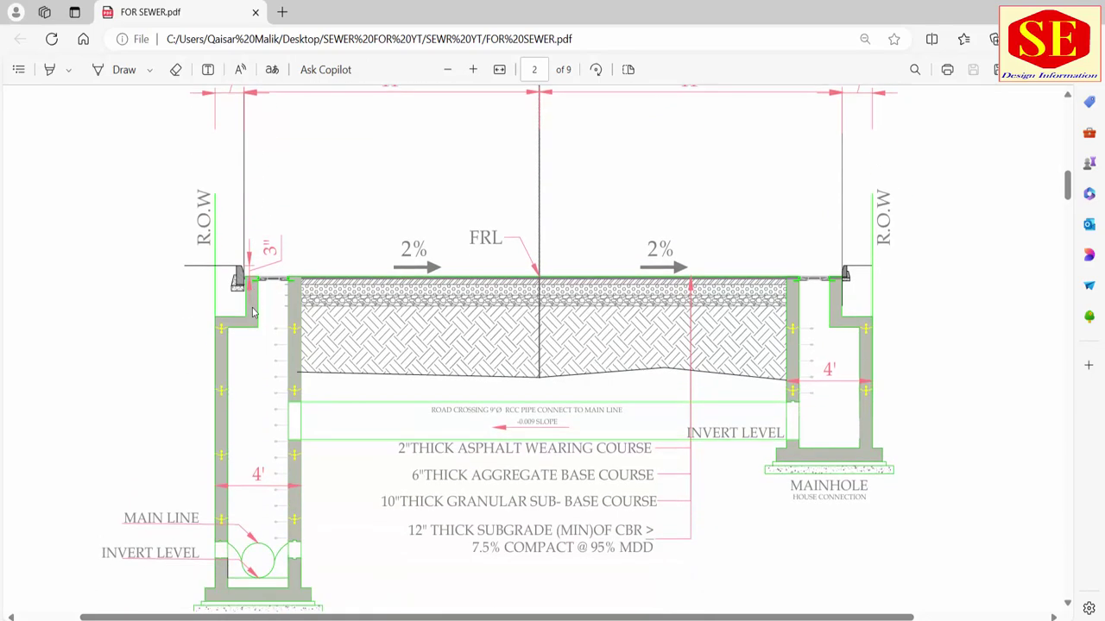
{"action": "scroll", "coordinate": [254, 315], "scroll_direction": "up", "scroll_amount": 1}
{"action": "scroll", "coordinate": [254, 312], "scroll_direction": "up", "scroll_amount": 1}
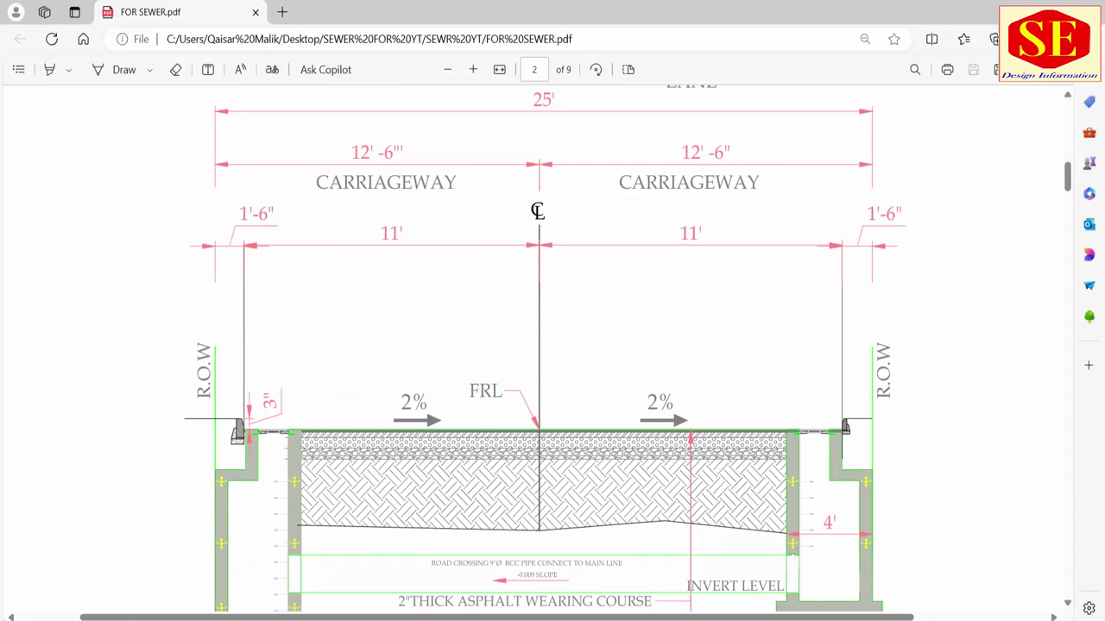
Launch Windows Calculator and position it near the PDF's top road dimensions.
{"action": "key", "text": "super"}
{"action": "type", "text": "c"}
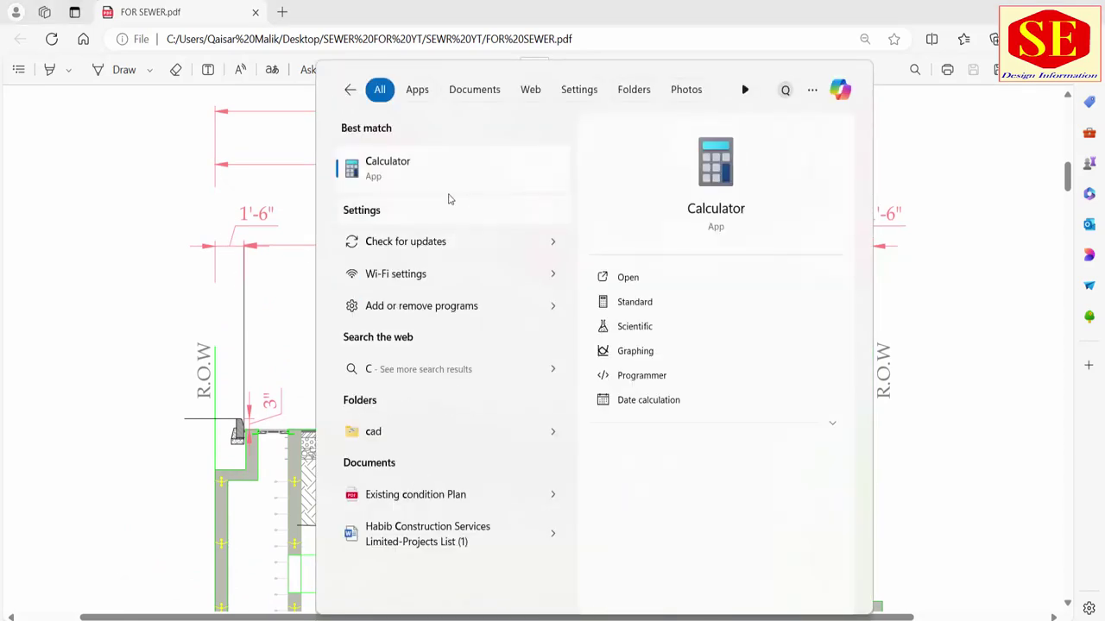
{"action": "left_click", "coordinate": [421, 180]}
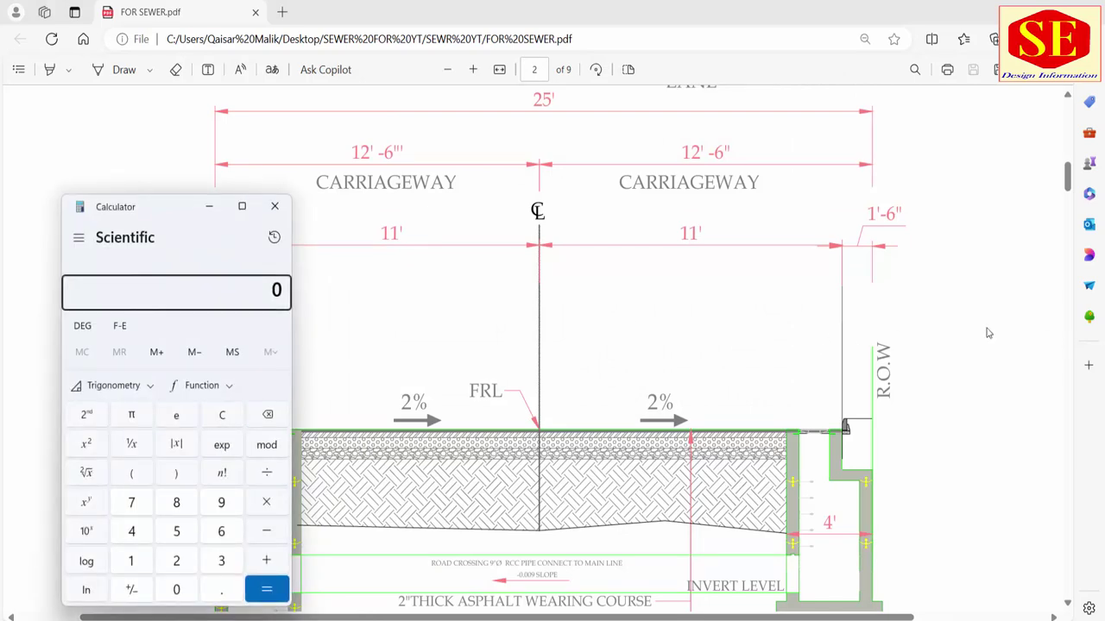
{"action": "left_click_drag", "start_coordinate": [185, 213], "coordinate": [697, 287]}
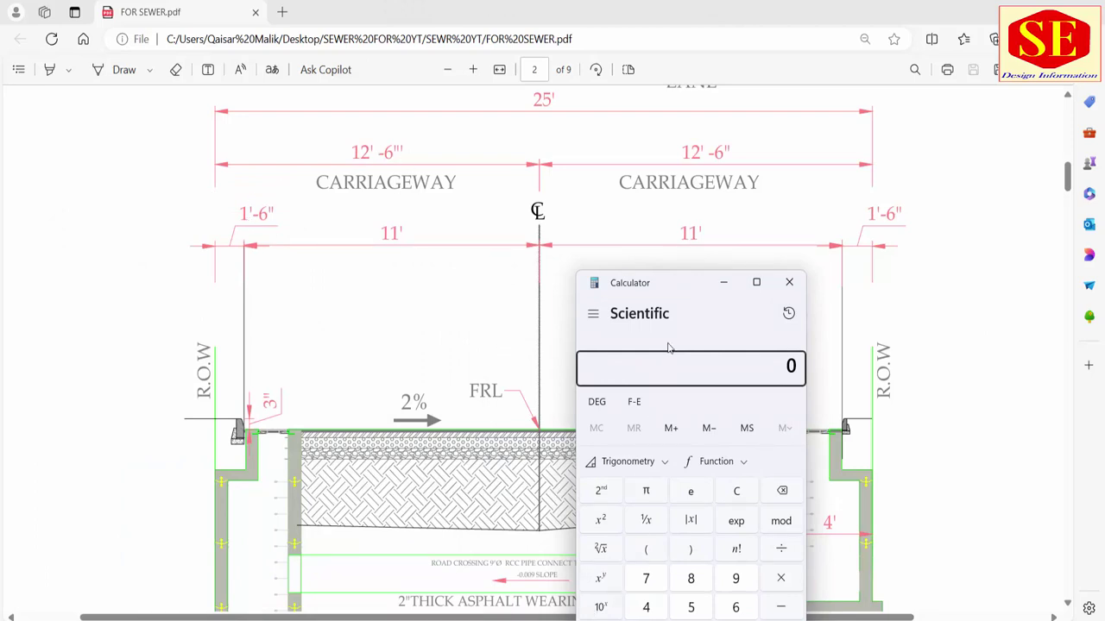
{"action": "left_click_drag", "start_coordinate": [680, 282], "coordinate": [739, 138]}
Work out the 12.5 ft half-carriageway as 6 ÷ 12 + 12 in Calculator.
{"action": "left_click", "coordinate": [705, 491]}
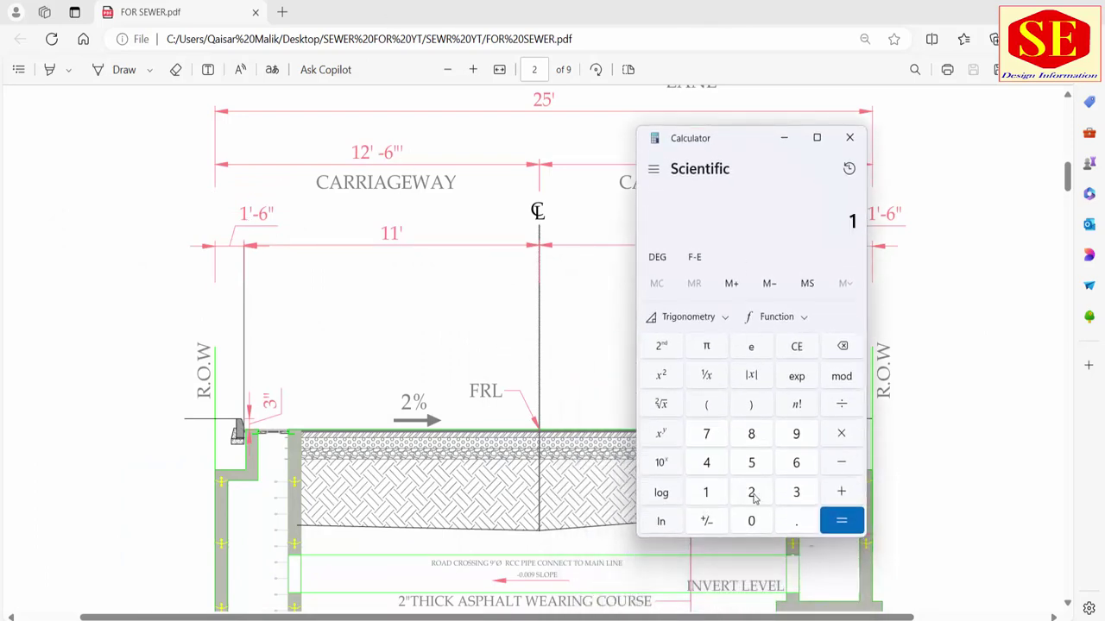
{"action": "left_click", "coordinate": [751, 494]}
{"action": "left_click", "coordinate": [792, 523]}
{"action": "left_click", "coordinate": [753, 464]}
{"action": "key", "text": "Escape"}
{"action": "left_click", "coordinate": [796, 463]}
{"action": "left_click", "coordinate": [842, 404]}
{"action": "left_click", "coordinate": [706, 492]}
{"action": "left_click", "coordinate": [751, 491]}
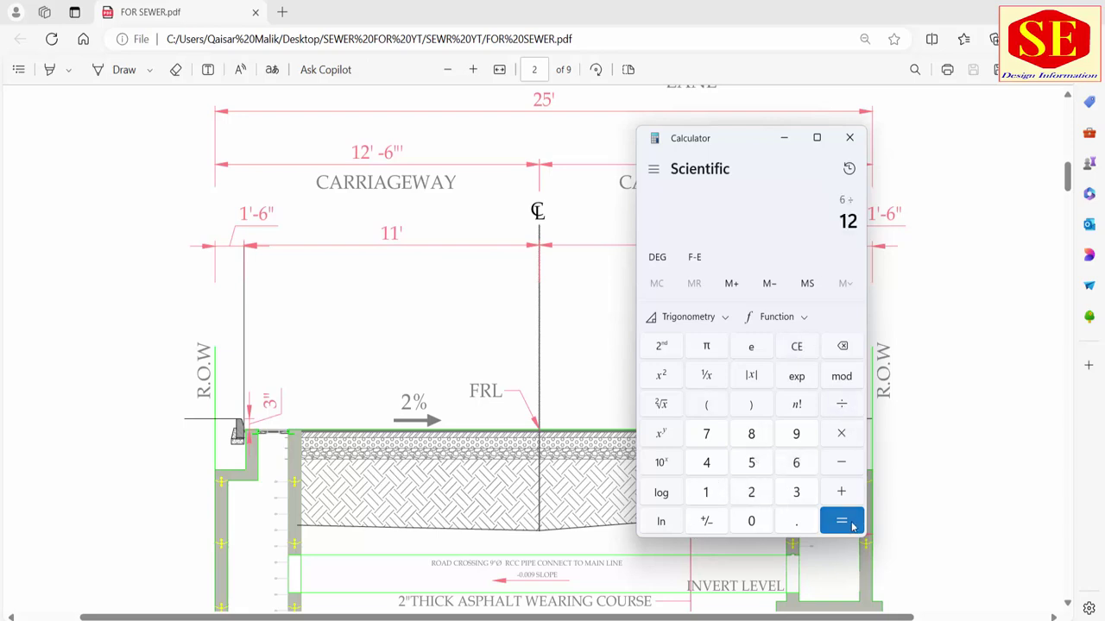
{"action": "left_click", "coordinate": [852, 524]}
{"action": "left_click", "coordinate": [842, 492]}
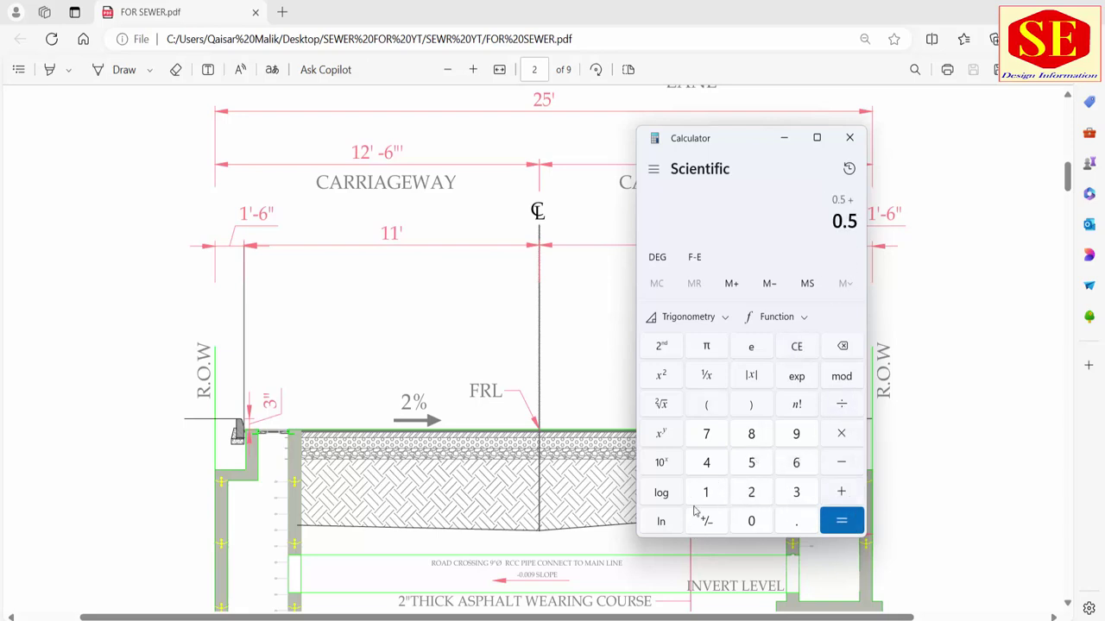
{"action": "left_click", "coordinate": [706, 492]}
{"action": "left_click", "coordinate": [751, 491]}
{"action": "left_click", "coordinate": [841, 520]}
Subtract 2 from 12.5 to get 10.5 while checking the PDF road section.
{"action": "scroll", "coordinate": [217, 380], "scroll_direction": "down", "scroll_amount": 3}
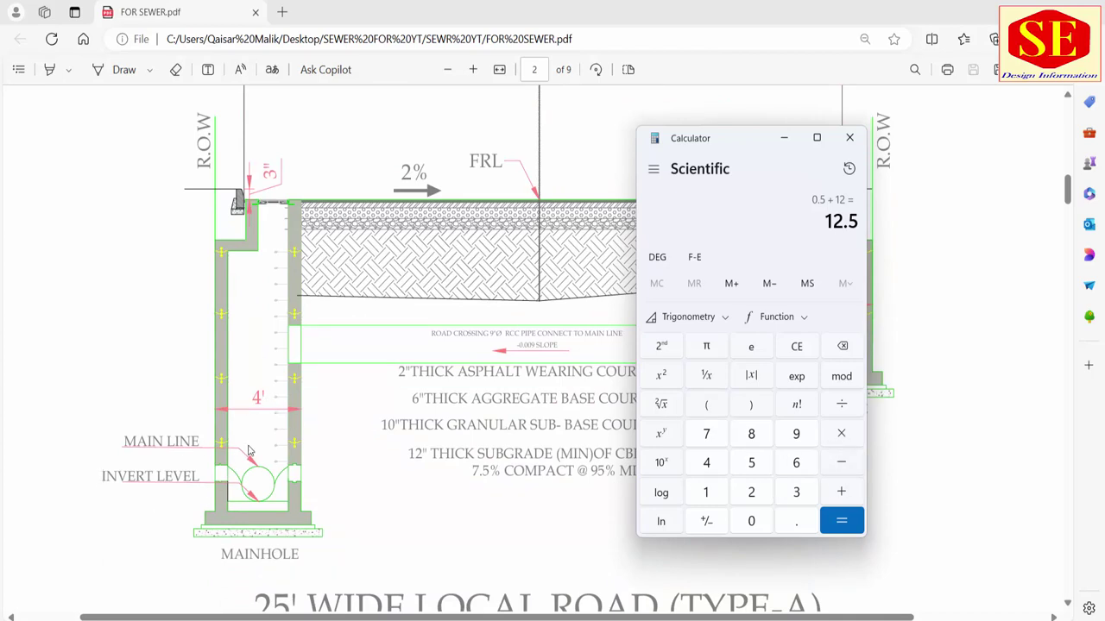
{"action": "left_click", "coordinate": [849, 464]}
{"action": "left_click", "coordinate": [750, 492]}
{"action": "left_click", "coordinate": [839, 521]}
{"action": "scroll", "coordinate": [528, 191], "scroll_direction": "up", "scroll_amount": 1}
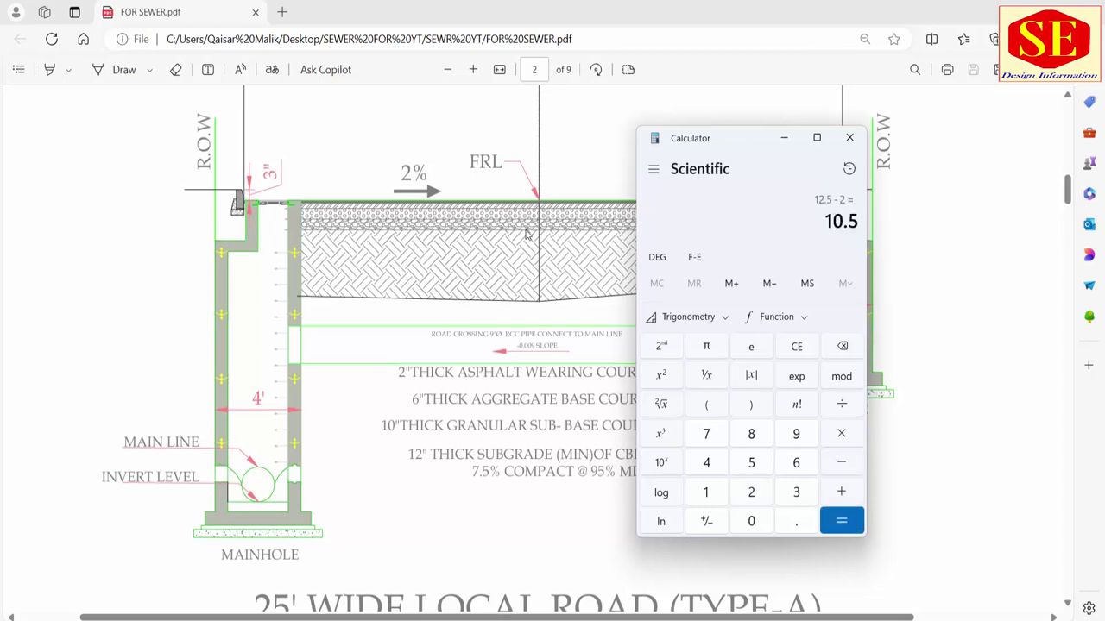
{"action": "scroll", "coordinate": [552, 177], "scroll_direction": "up", "scroll_amount": 2}
{"action": "scroll", "coordinate": [553, 173], "scroll_direction": "up", "scroll_amount": 2}
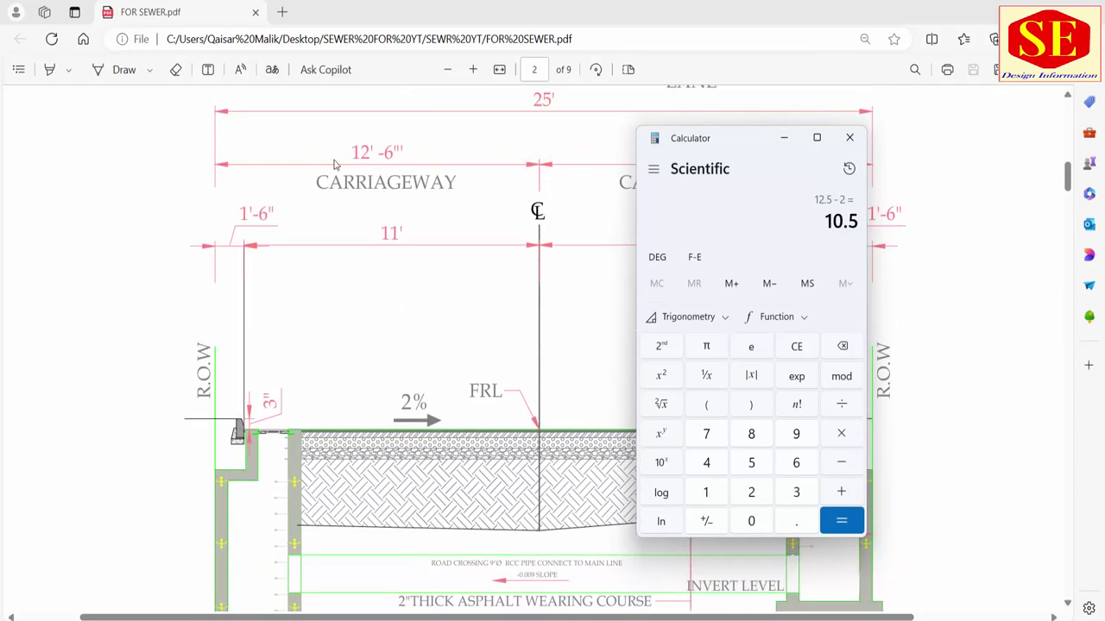
{"action": "scroll", "coordinate": [246, 418], "scroll_direction": "down", "scroll_amount": 2}
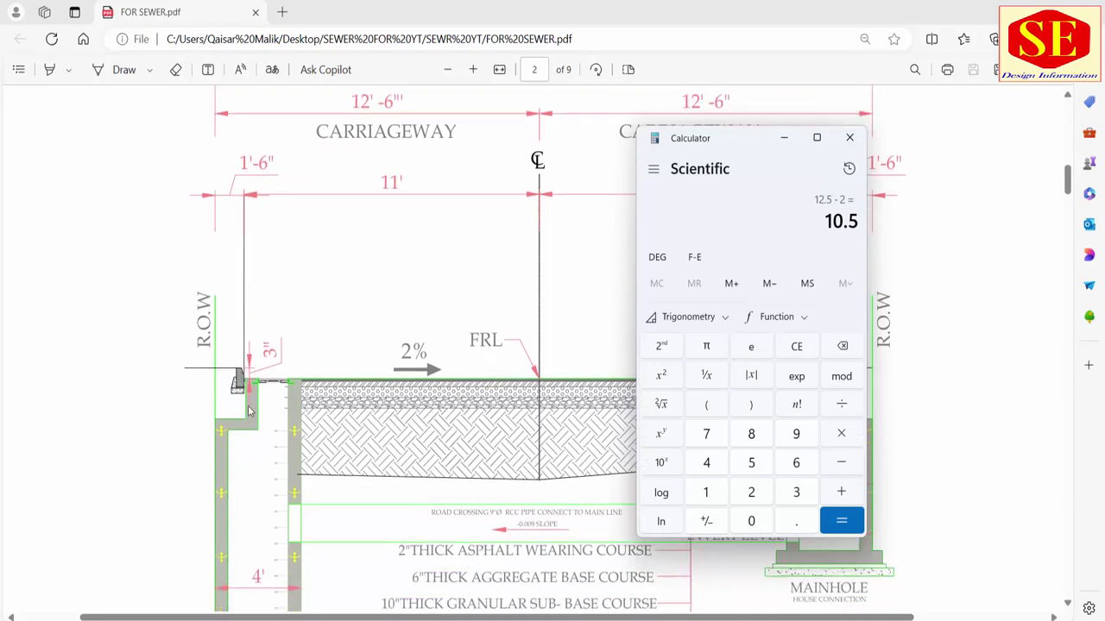
{"action": "scroll", "coordinate": [250, 444], "scroll_direction": "down", "scroll_amount": 1}
{"action": "scroll", "coordinate": [246, 458], "scroll_direction": "down", "scroll_amount": 5}
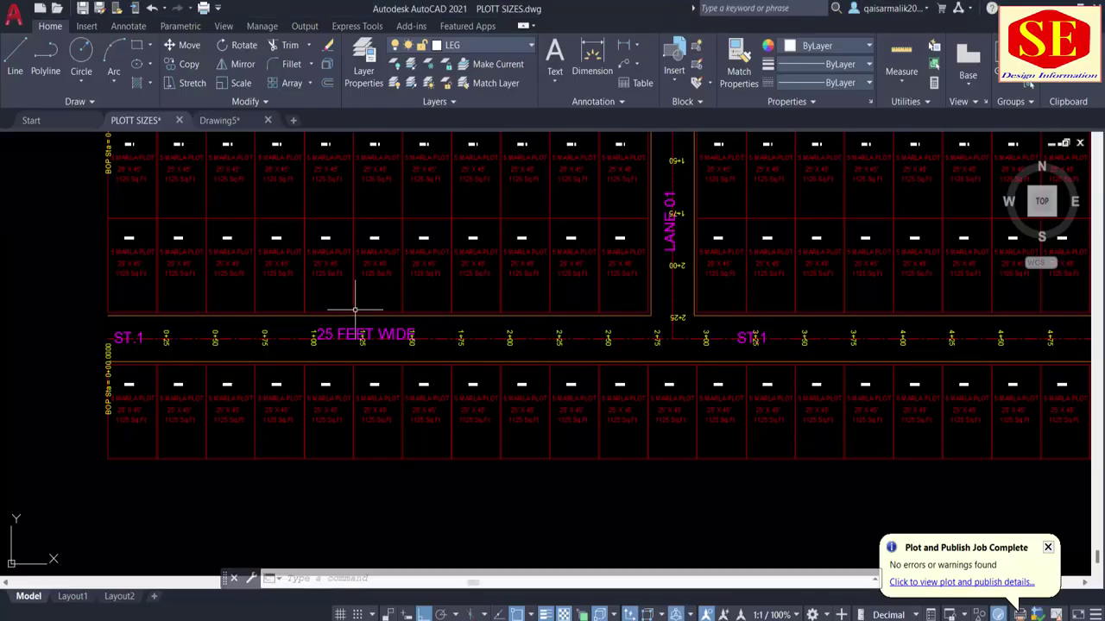
{"action": "scroll", "coordinate": [273, 303], "scroll_direction": "up", "scroll_amount": 2}
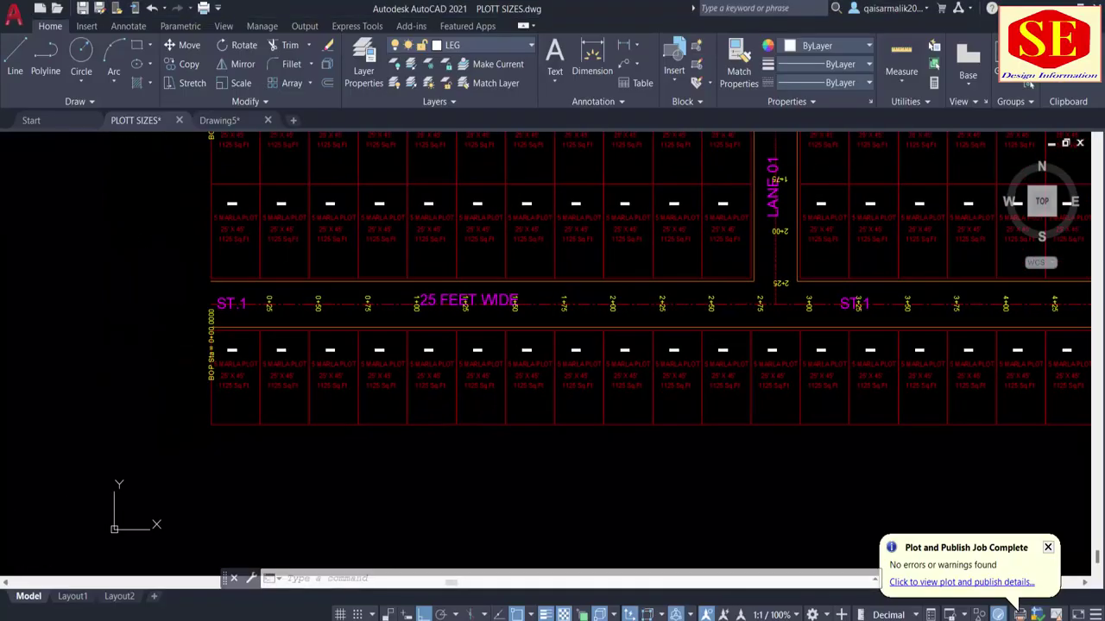
Offset the ST.1 street centreline by 10.5 to the plot side below it.
{"action": "left_click", "coordinate": [285, 300]}
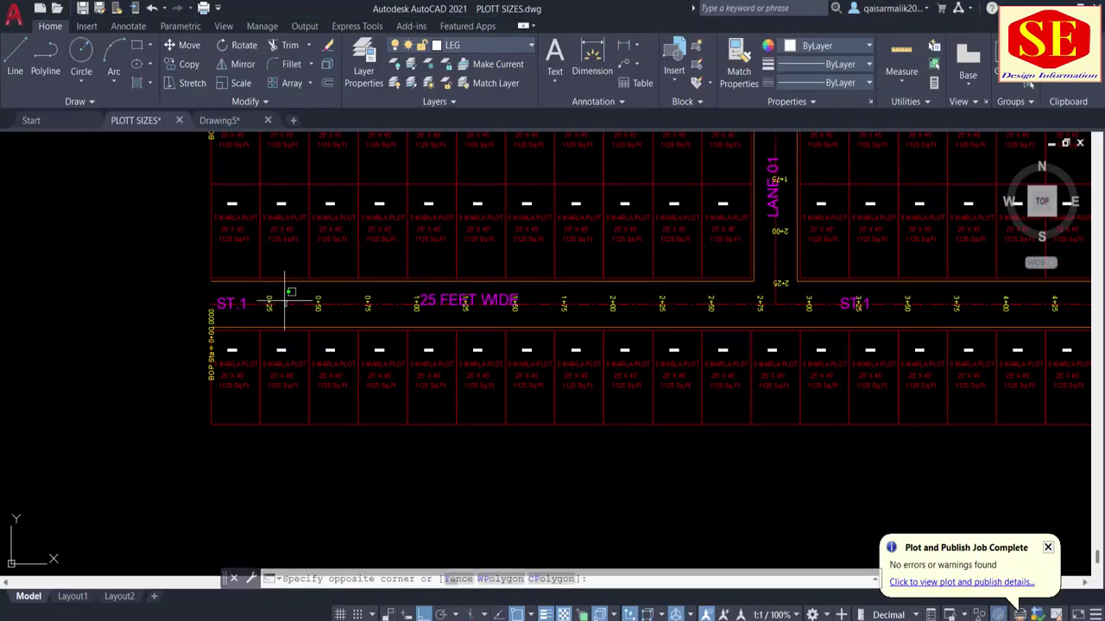
{"action": "key", "text": "Escape"}
{"action": "key", "text": "Escape"}
{"action": "type", "text": "o"}
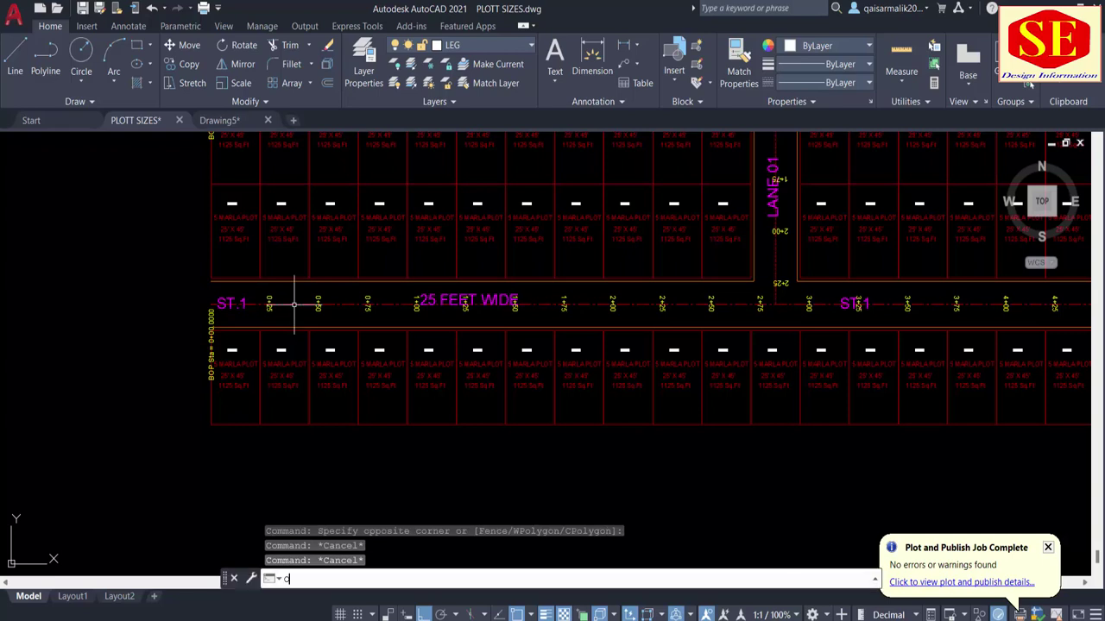
{"action": "key", "text": "Return"}
{"action": "type", "text": "1"}
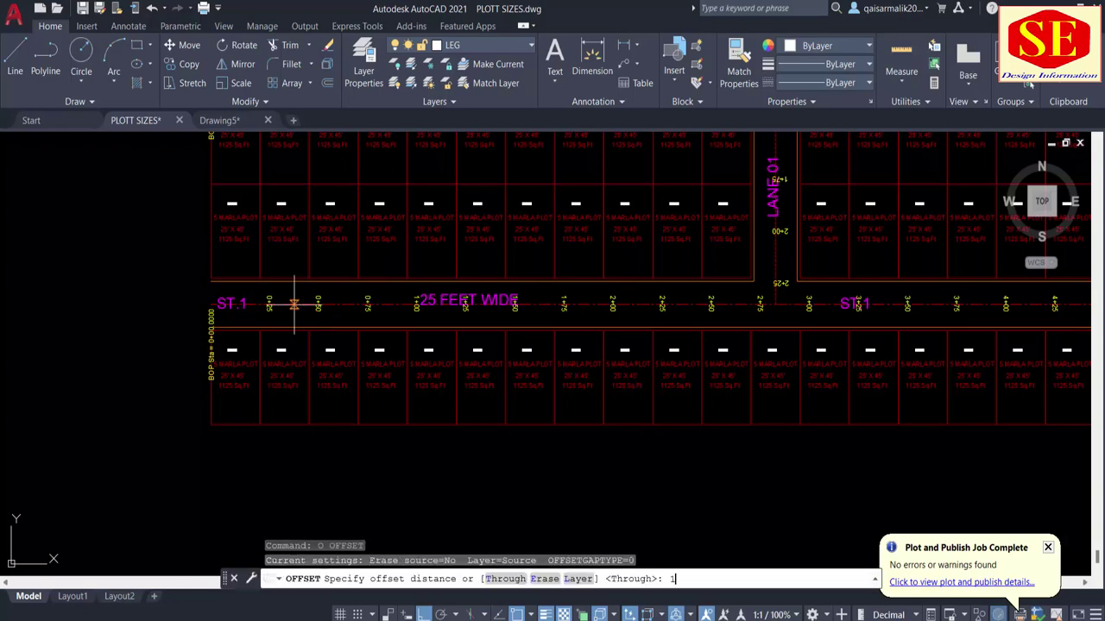
{"action": "type", "text": "0.5"}
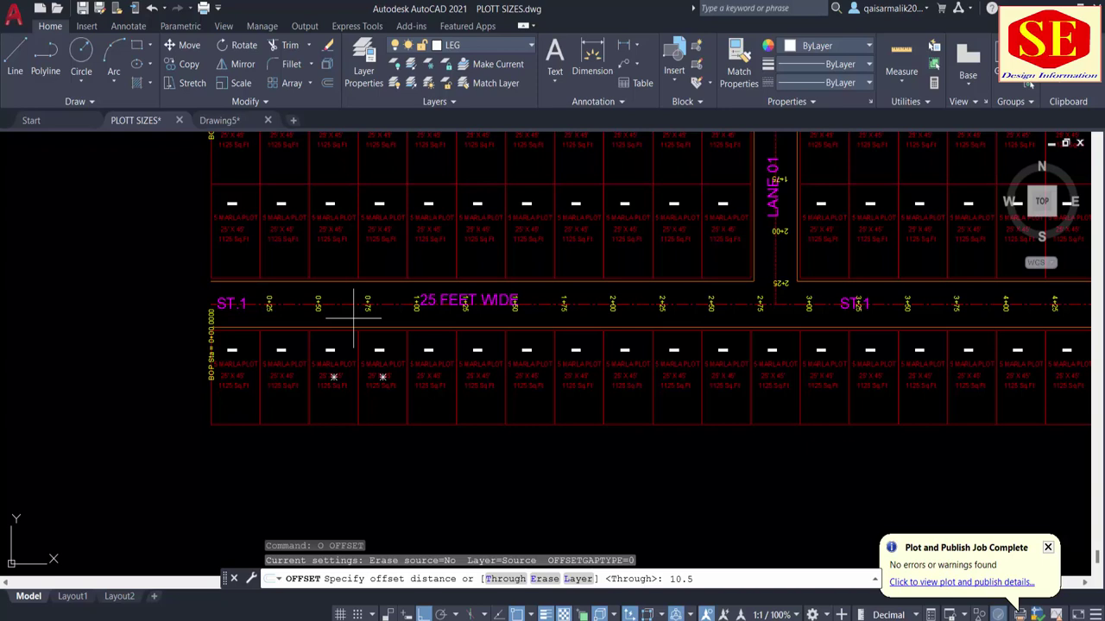
{"action": "key", "text": "Return"}
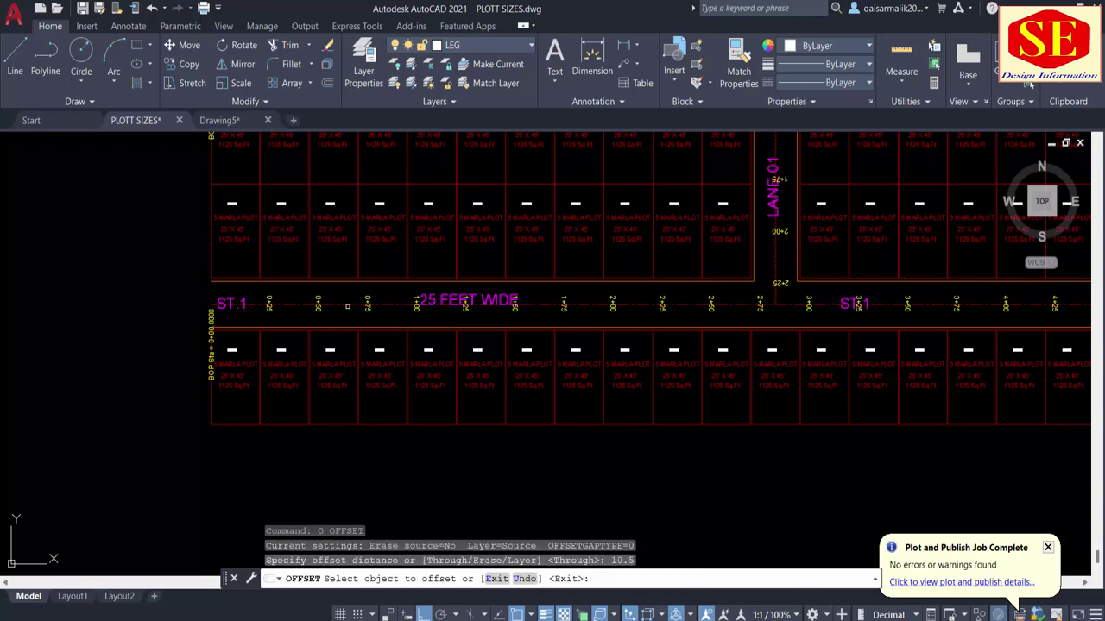
{"action": "left_click", "coordinate": [354, 328]}
{"action": "left_click", "coordinate": [345, 340]}
{"action": "key", "text": "Escape"}
{"action": "scroll", "coordinate": [300, 327], "scroll_direction": "up", "scroll_amount": 4}
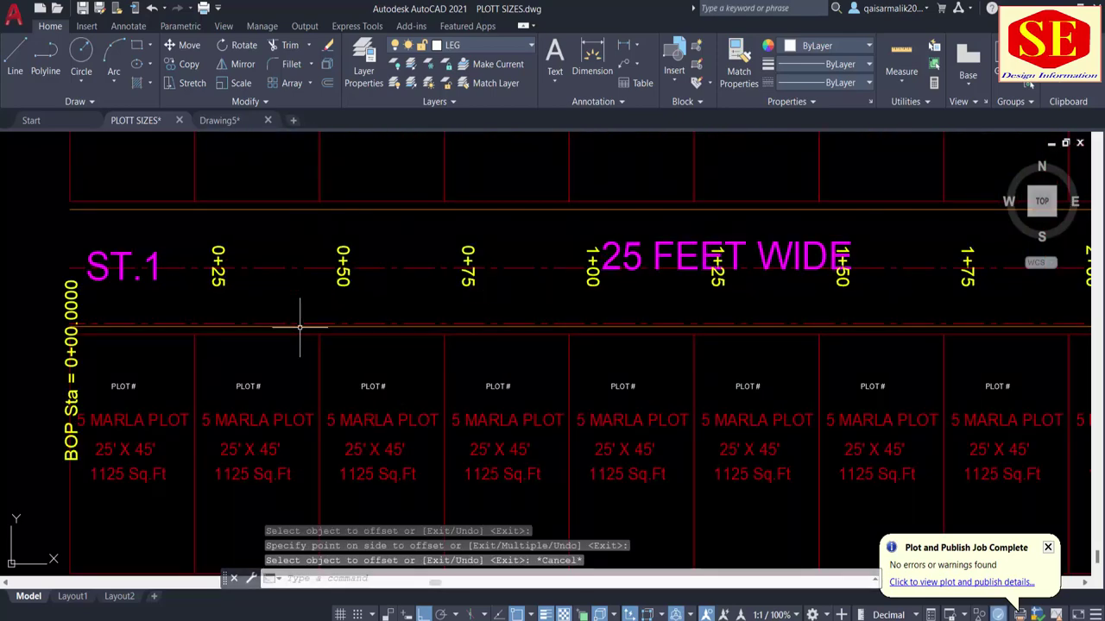
{"action": "scroll", "coordinate": [301, 327], "scroll_direction": "down", "scroll_amount": 3}
{"action": "scroll", "coordinate": [402, 247], "scroll_direction": "down", "scroll_amount": 2}
{"action": "scroll", "coordinate": [340, 415], "scroll_direction": "down", "scroll_amount": 1}
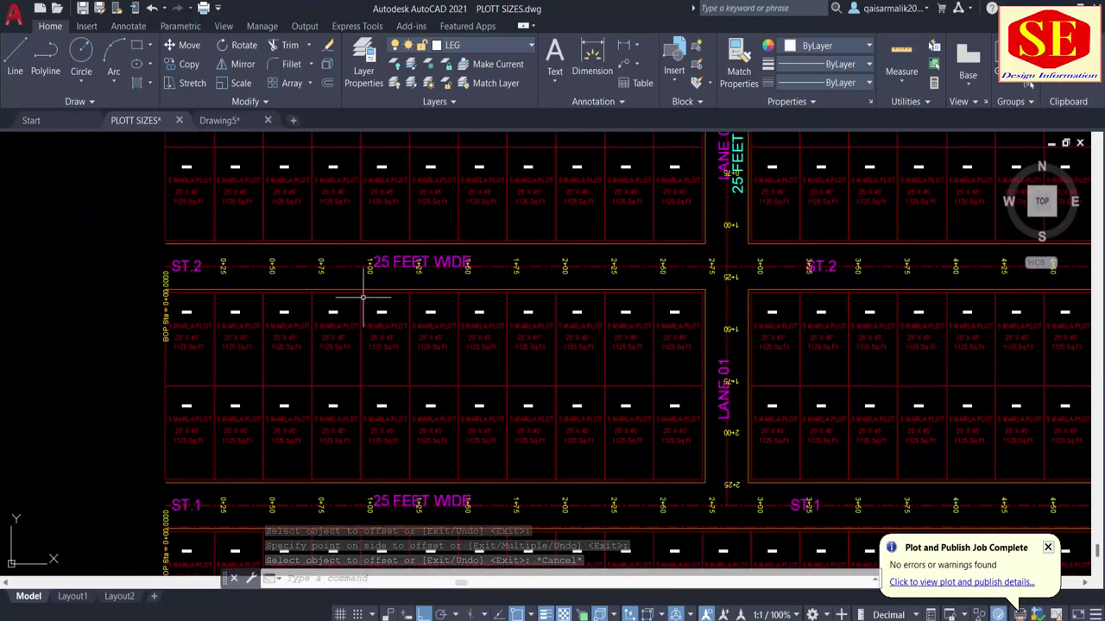
Add a linear 25' dimension across one plot between ST.2 and LANE 01.
{"action": "left_click", "coordinate": [623, 45]}
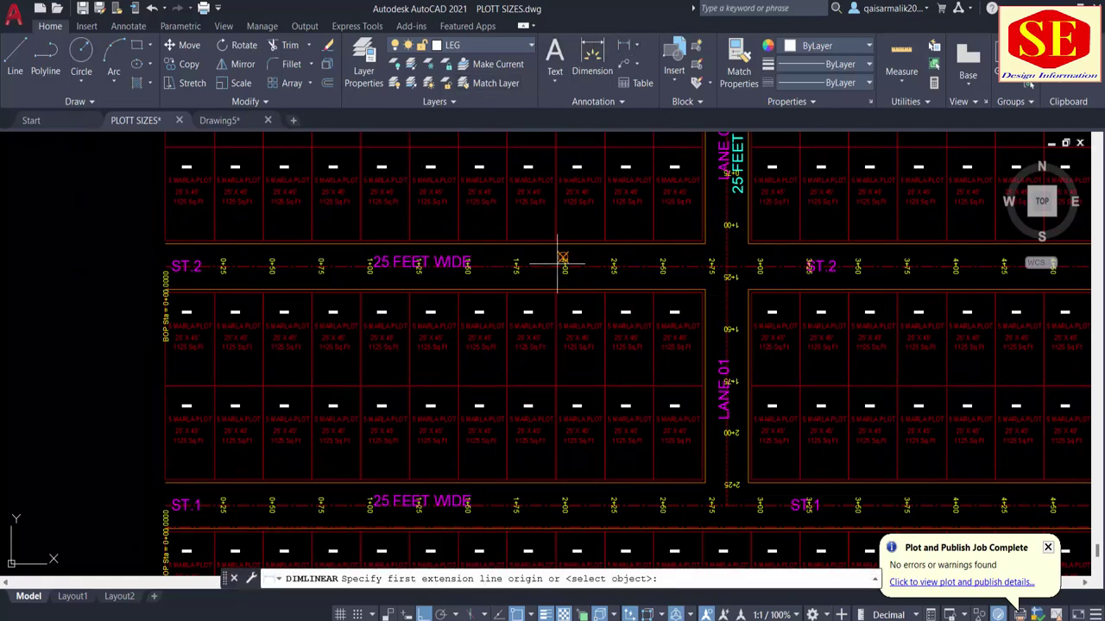
{"action": "left_click", "coordinate": [506, 385]}
{"action": "scroll", "coordinate": [538, 376], "scroll_direction": "up", "scroll_amount": 4}
{"action": "left_click", "coordinate": [568, 378]}
{"action": "left_click", "coordinate": [484, 308]}
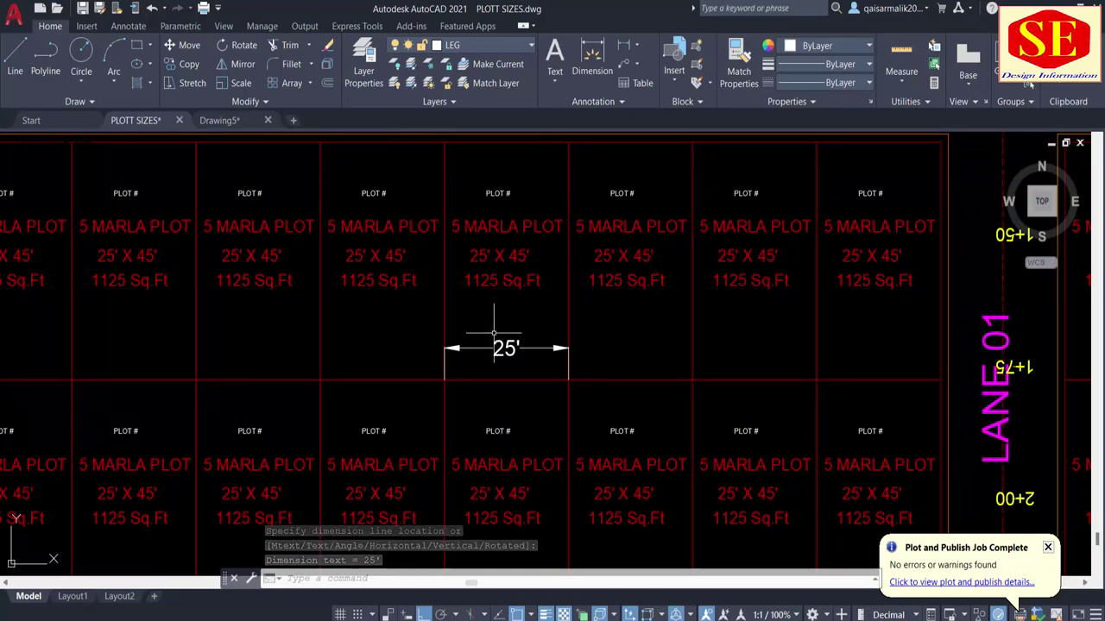
Start a 25' polyline along the plot boundary, cancel it, and pan back to the dimensioned plot.
{"action": "type", "text": "pl"}
{"action": "key", "text": "Return"}
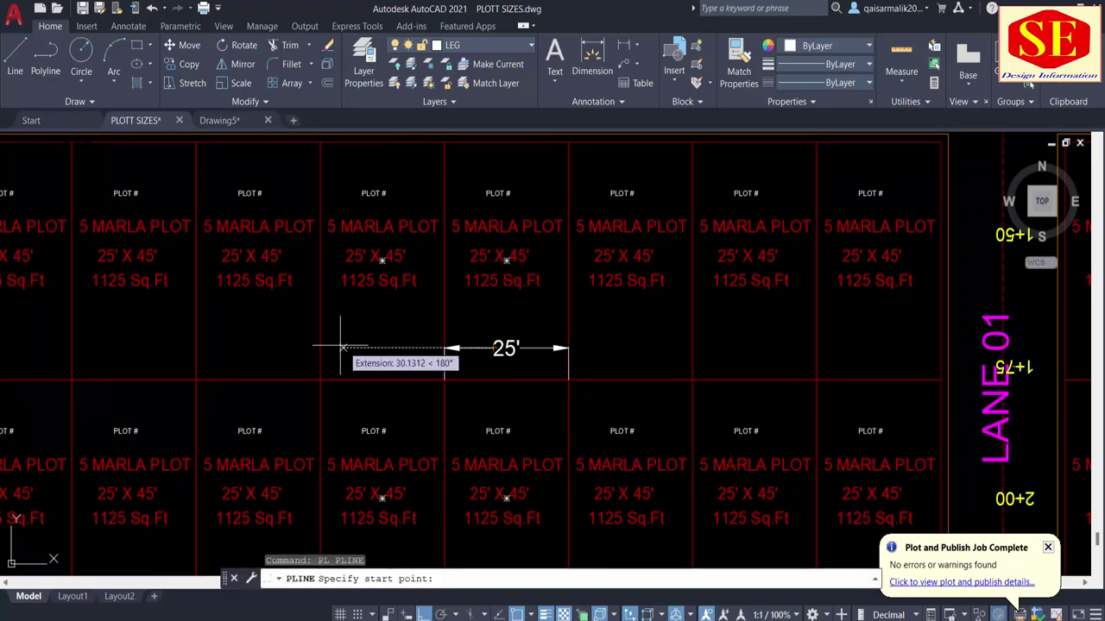
{"action": "left_click", "coordinate": [320, 348]}
{"action": "type", "text": "25'"}
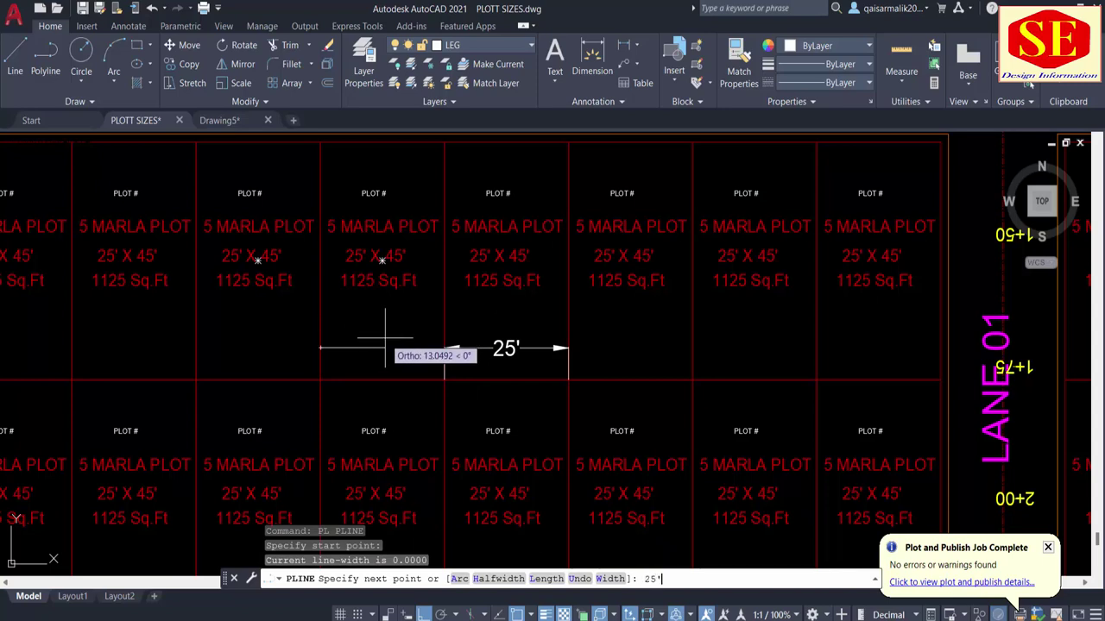
{"action": "key", "text": "Return"}
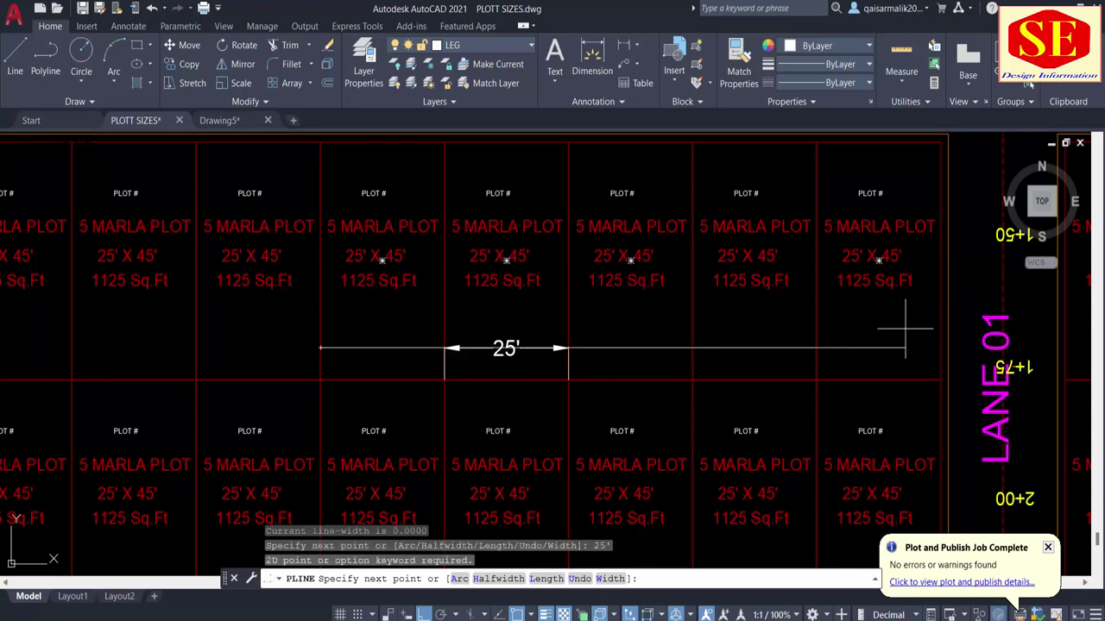
{"action": "scroll", "coordinate": [765, 516], "scroll_direction": "down", "scroll_amount": 8}
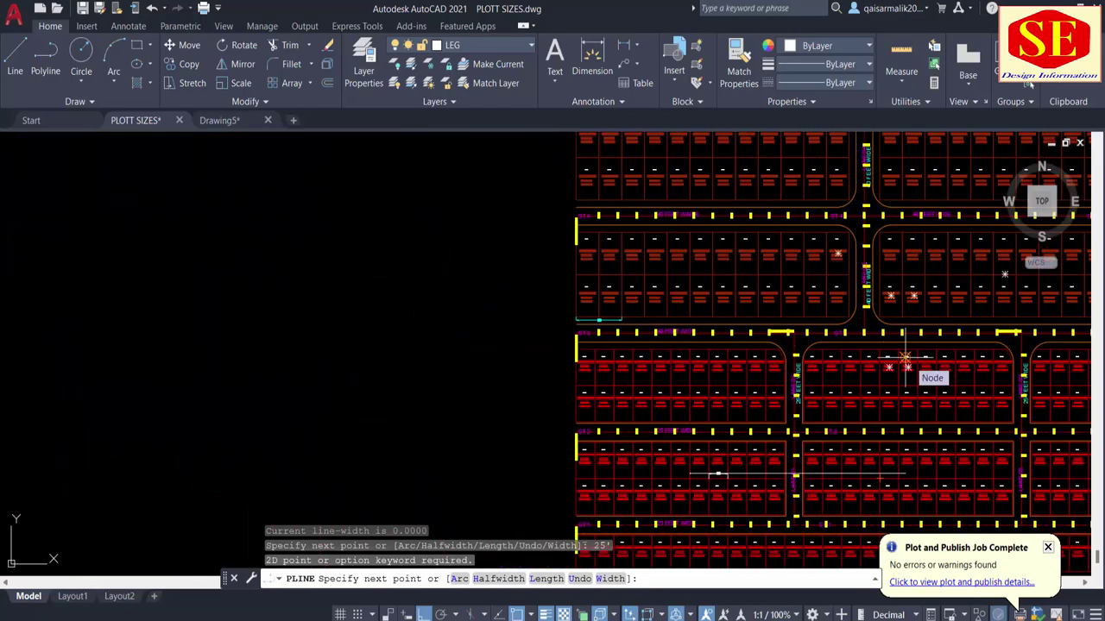
{"action": "key", "text": "Escape"}
{"action": "scroll", "coordinate": [714, 479], "scroll_direction": "up", "scroll_amount": 8}
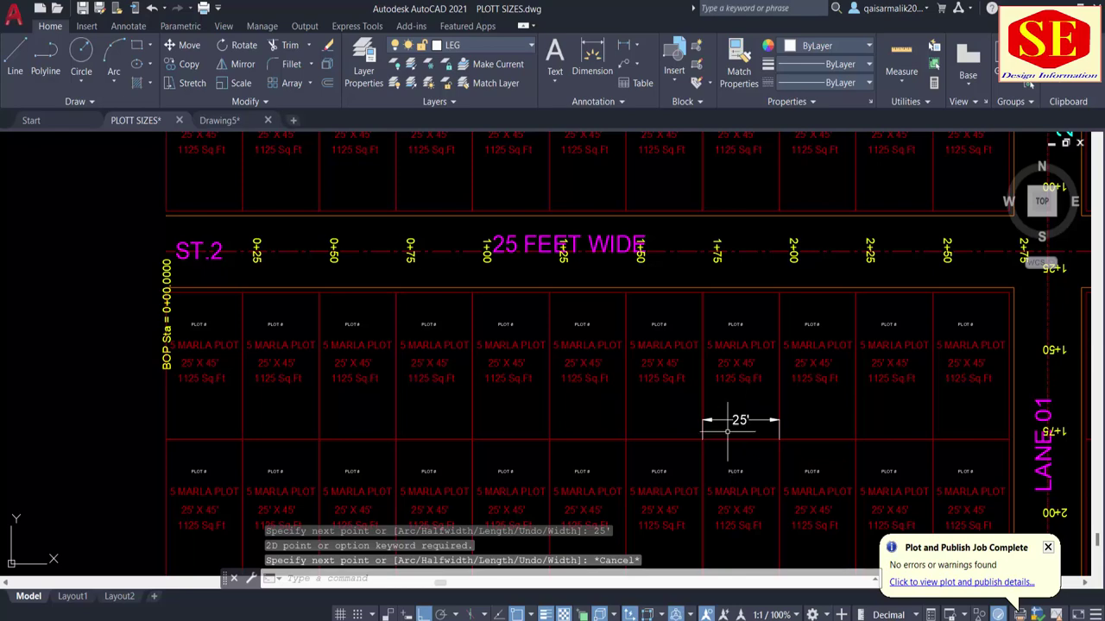
{"action": "middle_click_drag", "start_coordinate": [718, 403], "coordinate": [524, 316]}
Open an override of the Standard dimension style at its Primary Units settings with the D command.
{"action": "type", "text": "d"}
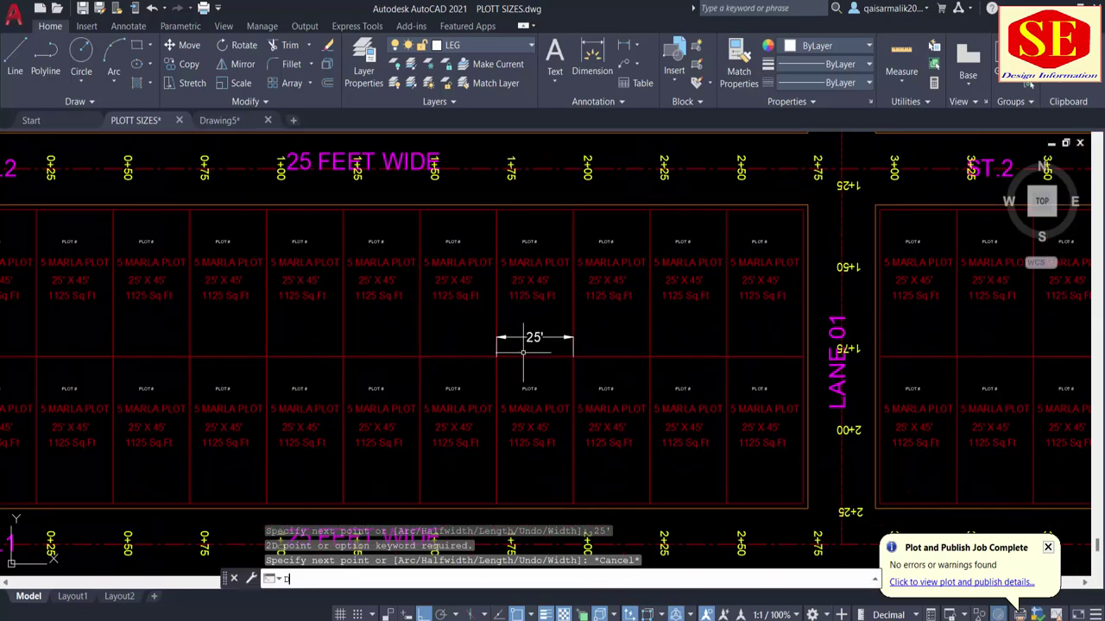
{"action": "key", "text": "Return"}
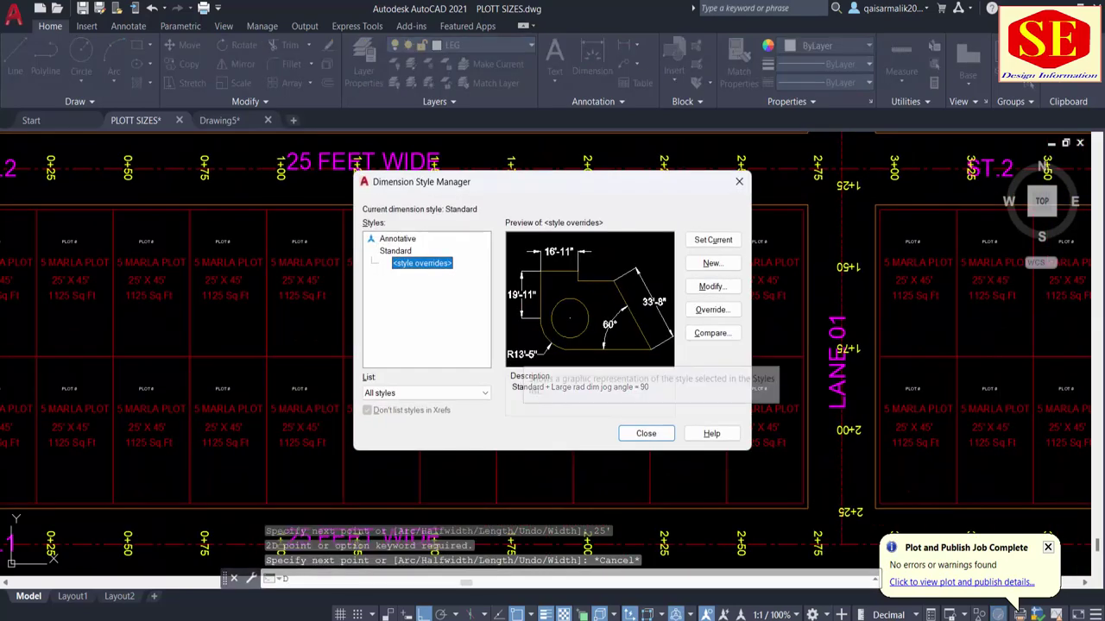
{"action": "left_click_drag", "start_coordinate": [560, 192], "coordinate": [417, 207]}
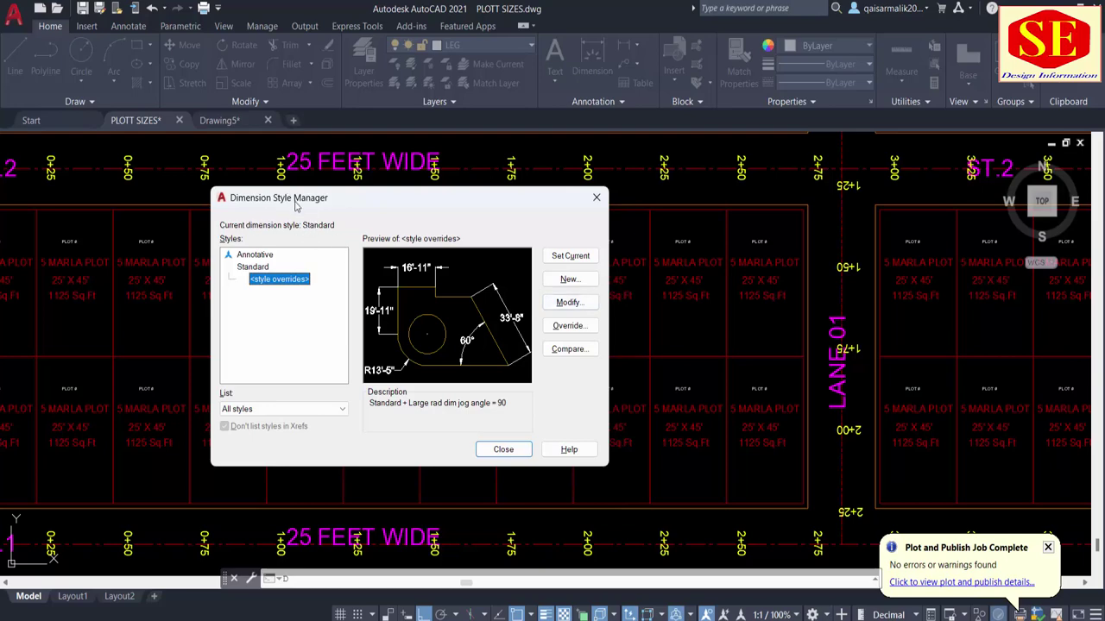
{"action": "left_click", "coordinate": [579, 307]}
{"action": "left_click", "coordinate": [459, 153]}
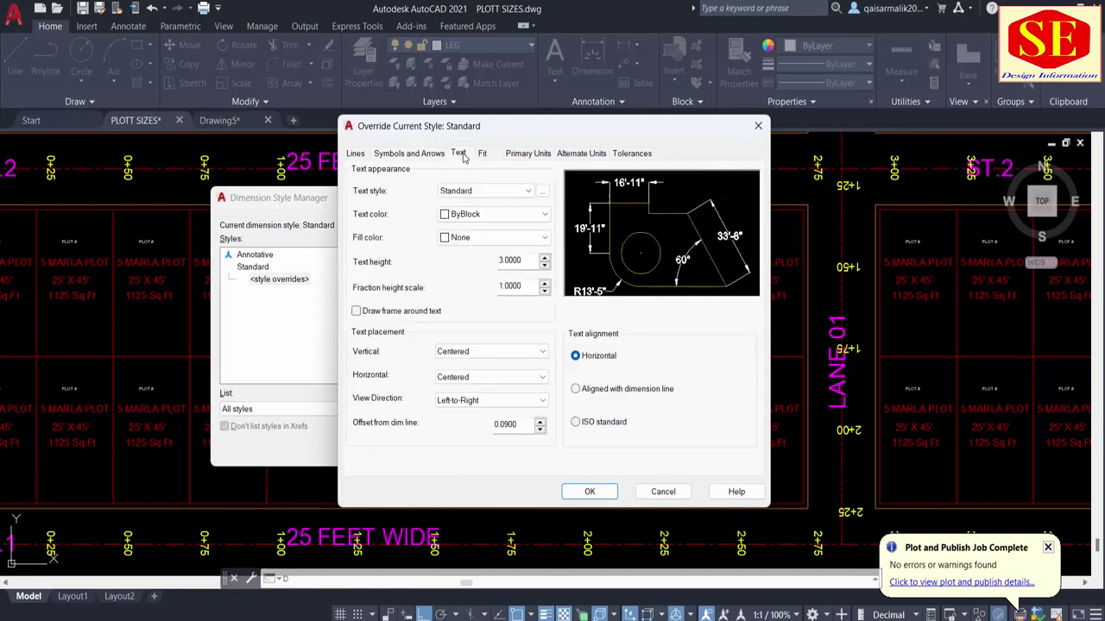
{"action": "left_click", "coordinate": [535, 154]}
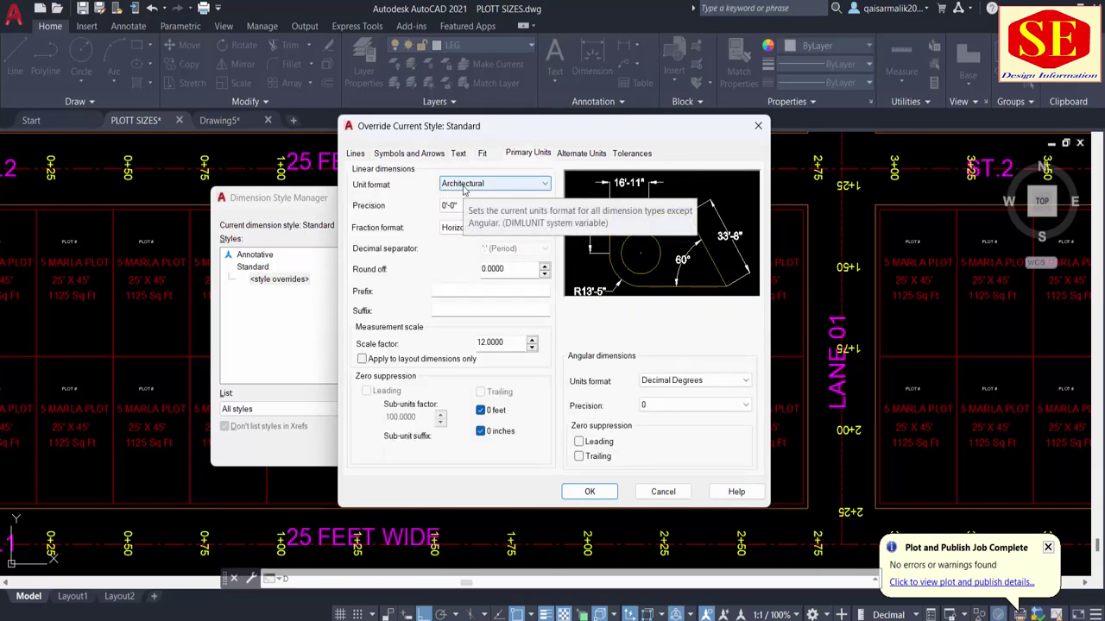
Set Architectural units with 0'-0" precision and select the 12.0000 scale factor to replace it with 1.
{"action": "left_click", "coordinate": [497, 185]}
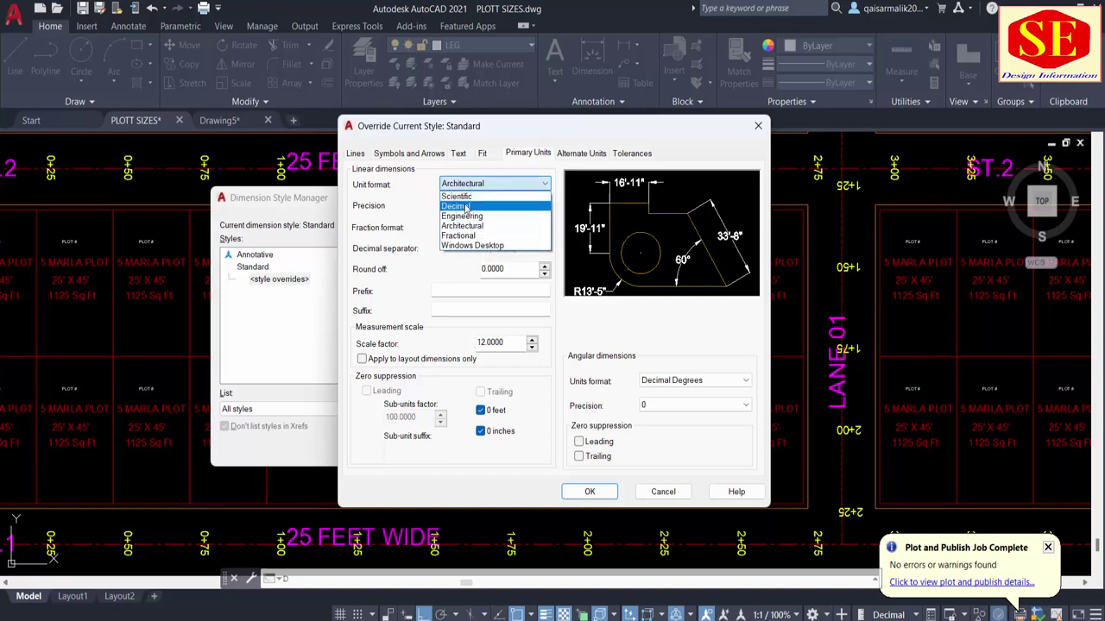
{"action": "left_click", "coordinate": [464, 227]}
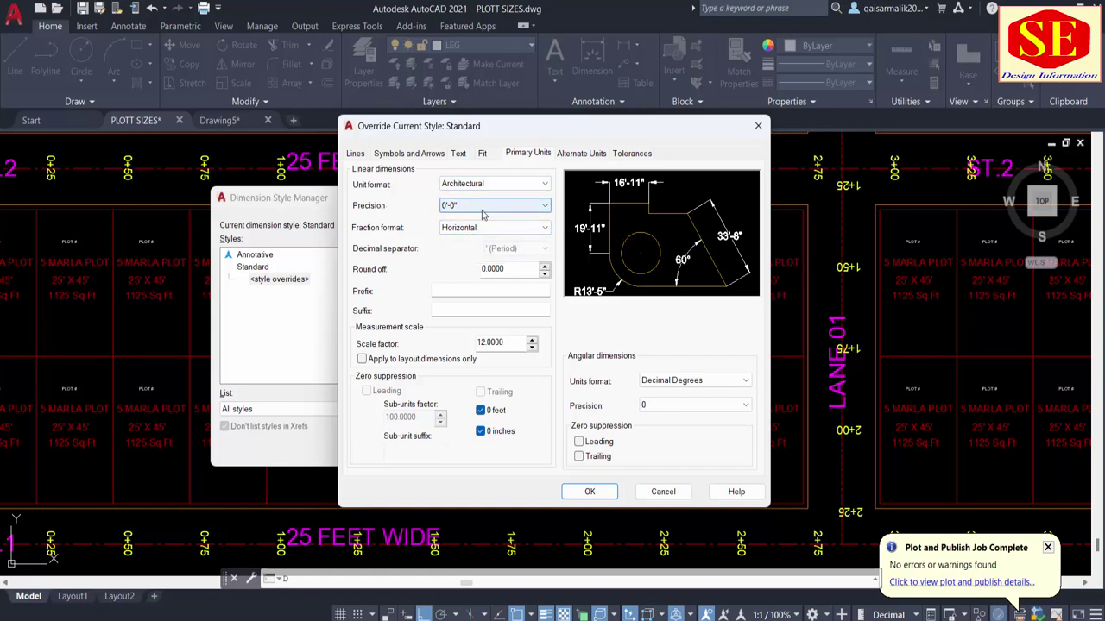
{"action": "left_click", "coordinate": [496, 206]}
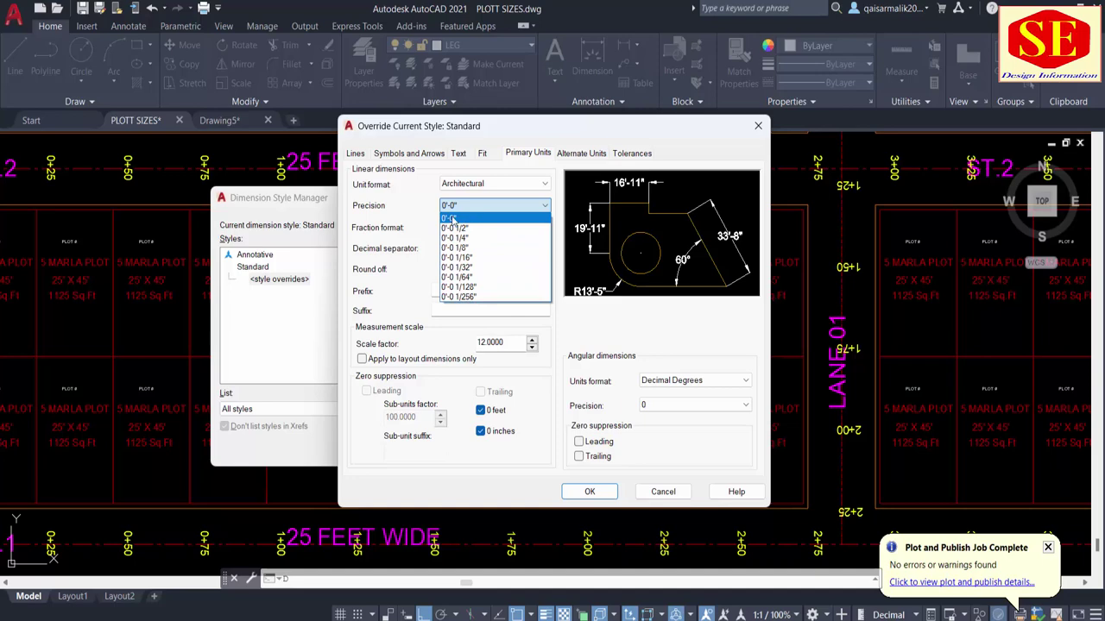
{"action": "left_click", "coordinate": [450, 218]}
{"action": "left_click", "coordinate": [492, 207]}
{"action": "left_click", "coordinate": [492, 211]}
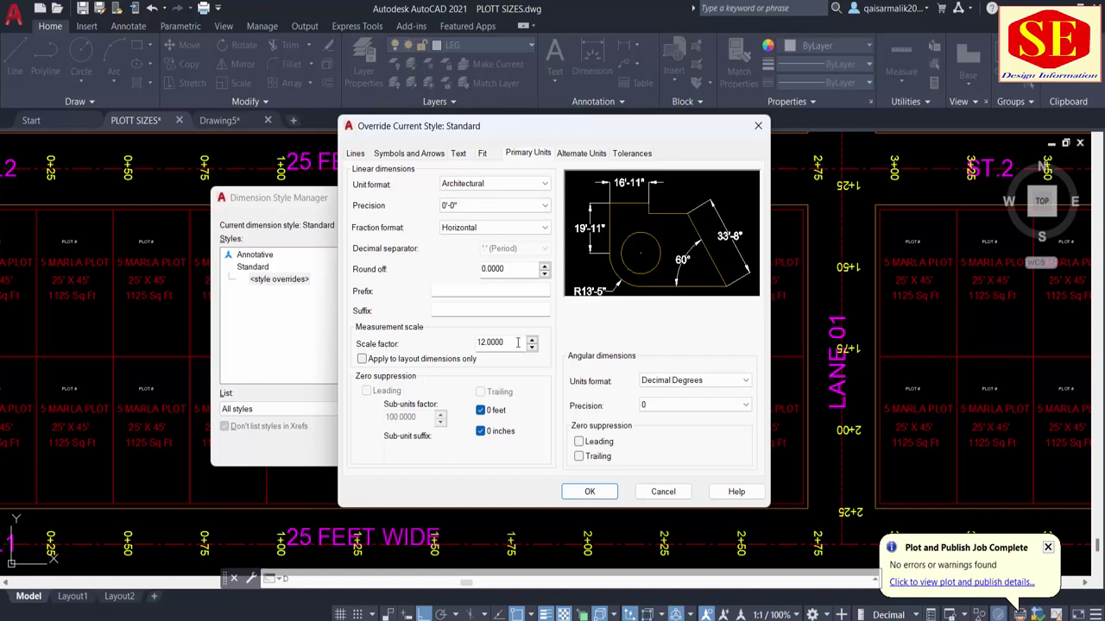
{"action": "left_click_drag", "start_coordinate": [517, 342], "coordinate": [440, 344]}
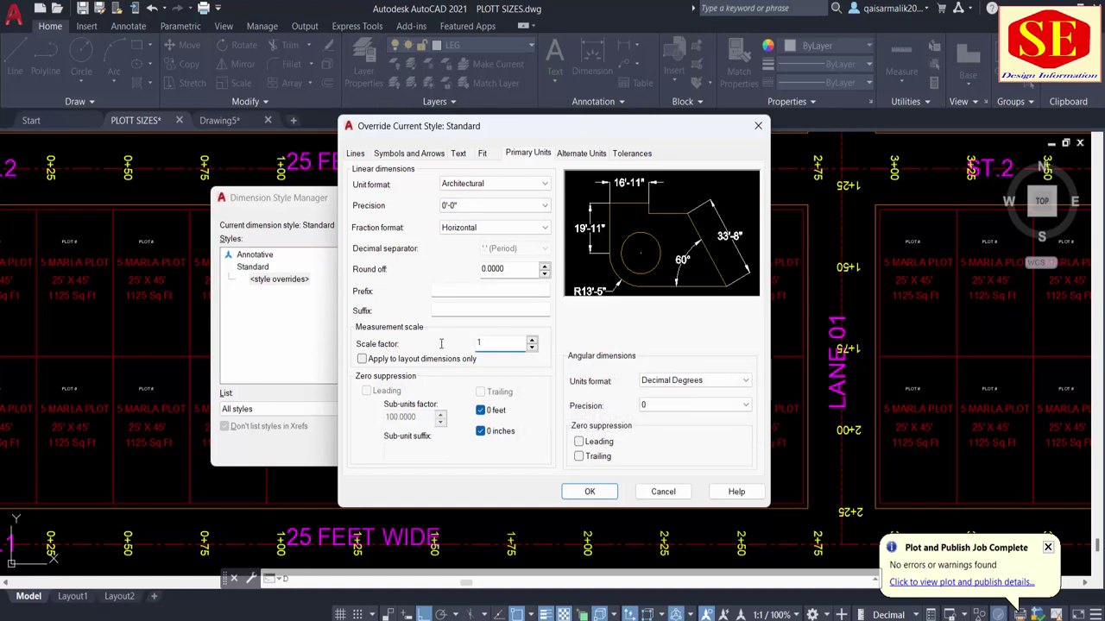
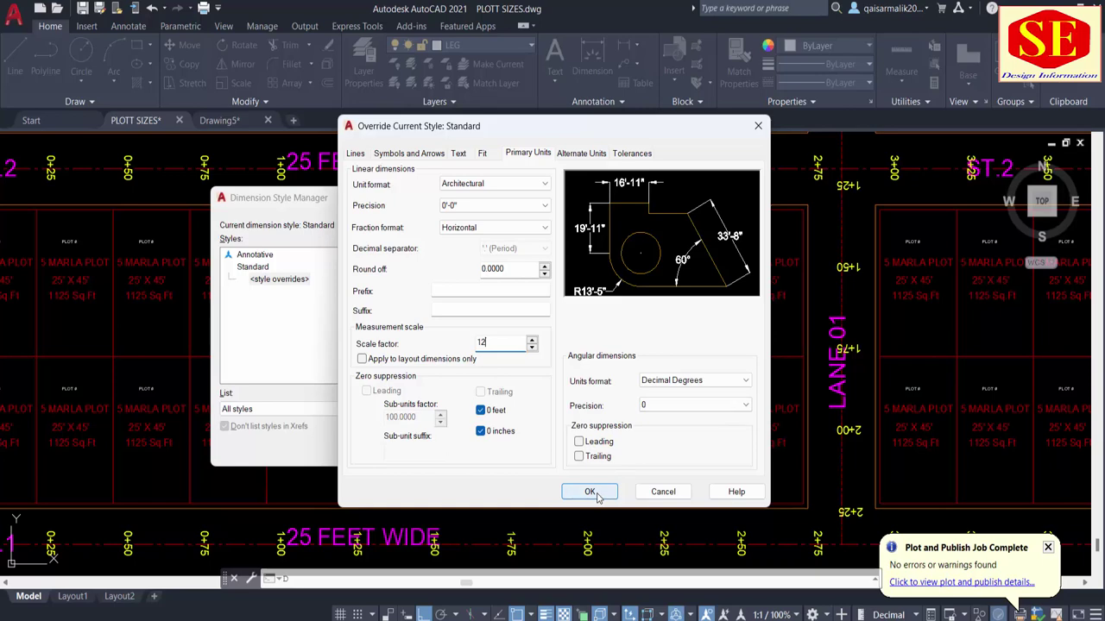
Apply dimension scale factor 12, close the style manager, and erase the 25' plot dimension.
{"action": "left_click", "coordinate": [597, 498]}
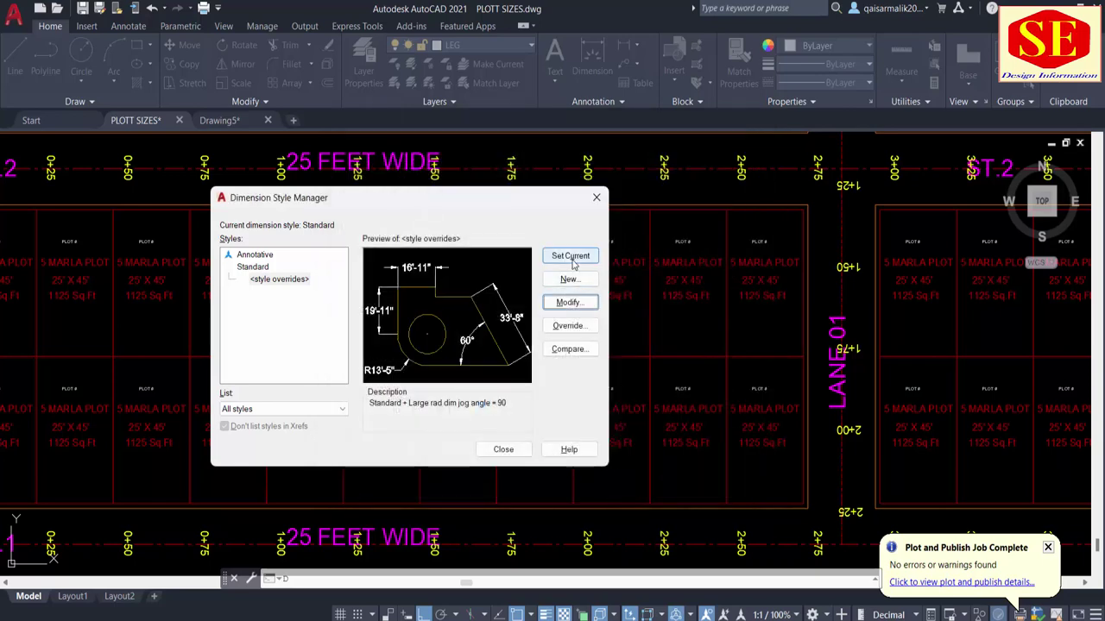
{"action": "left_click", "coordinate": [506, 448]}
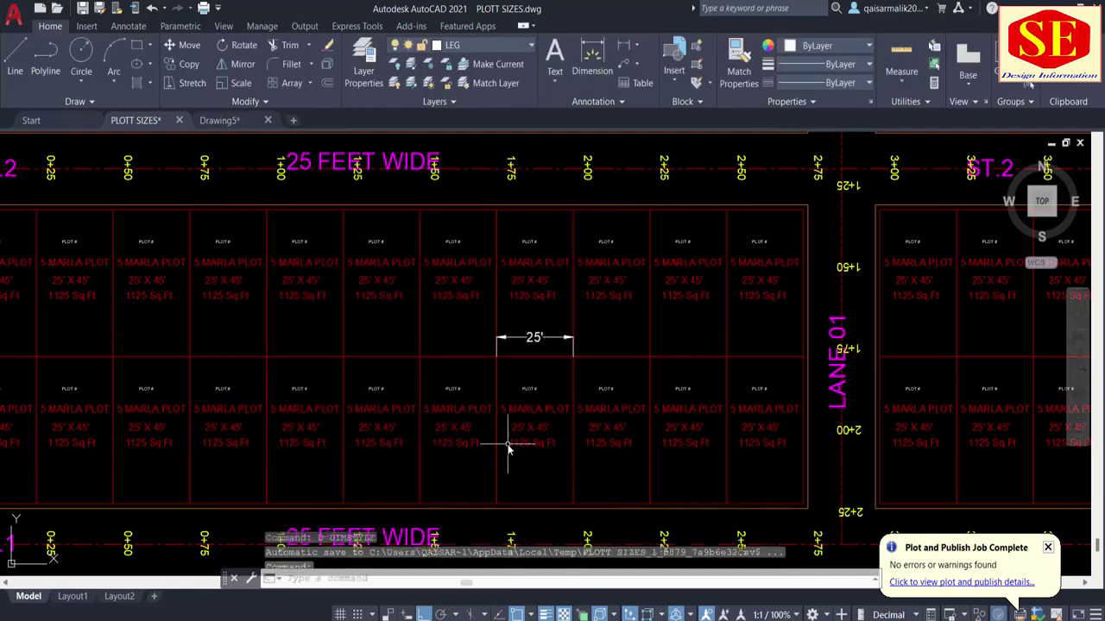
{"action": "left_click", "coordinate": [533, 338]}
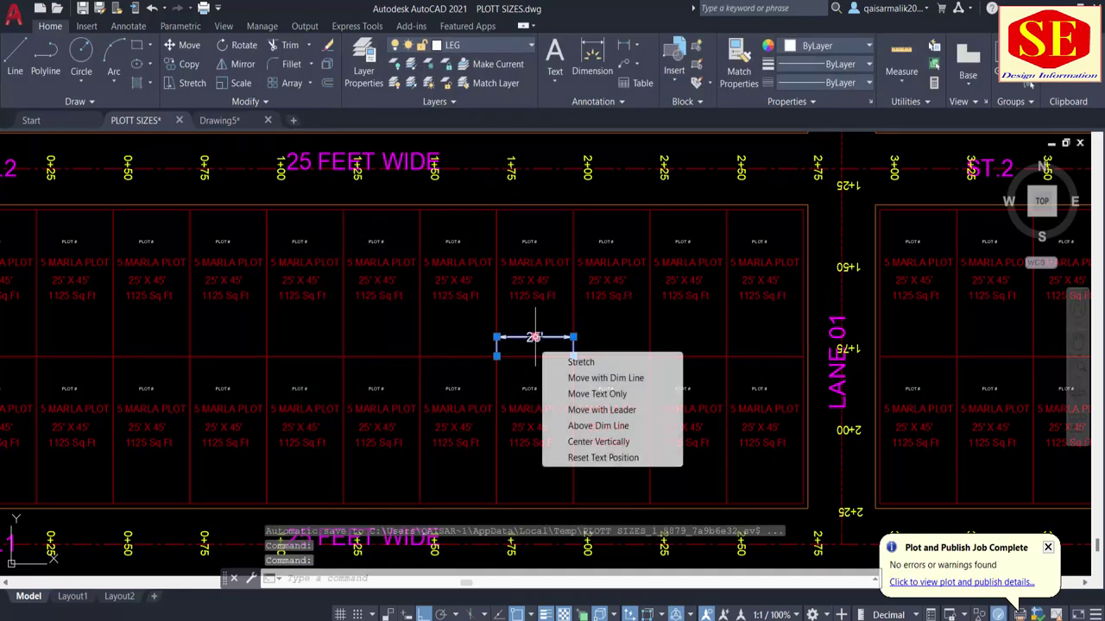
{"action": "type", "text": "d"}
{"action": "key", "text": "Return"}
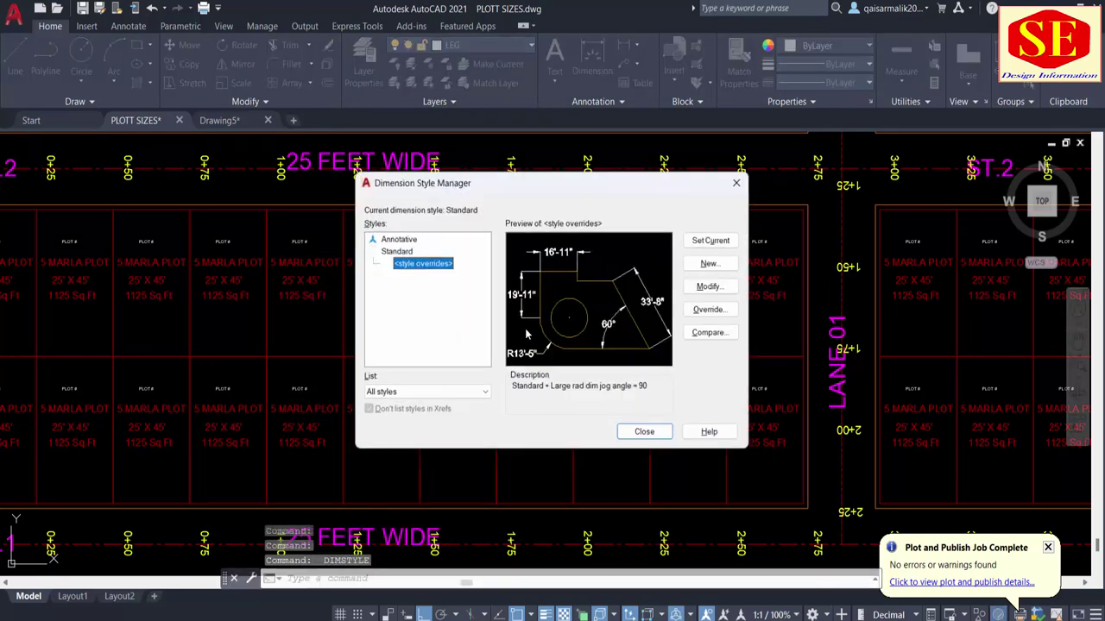
{"action": "key", "text": "Escape"}
{"action": "type", "text": "e"}
{"action": "key", "text": "Return"}
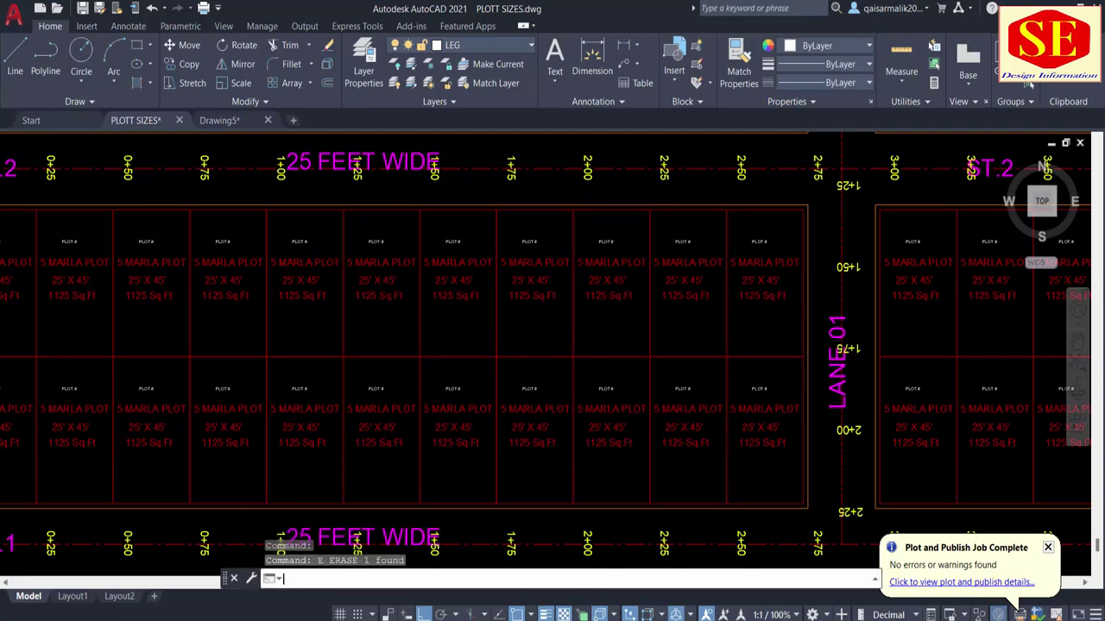
Draw a 25.5-unit test polyline in an empty area of the drawing.
{"action": "scroll", "coordinate": [535, 337], "scroll_direction": "down", "scroll_amount": 5}
{"action": "mouse_move", "coordinate": [348, 323]}
{"action": "middle_mouse_down"}
{"action": "mouse_move", "coordinate": [446, 323]}
{"action": "mouse_move", "coordinate": [508, 260]}
{"action": "middle_mouse_up"}
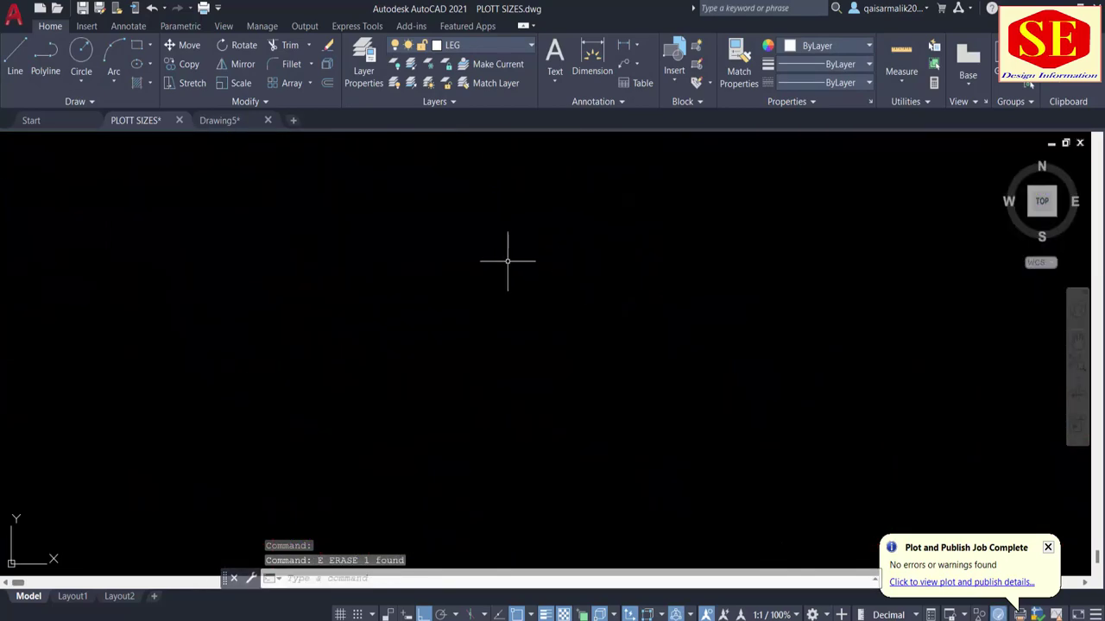
{"action": "type", "text": "pl"}
{"action": "key", "text": "Return"}
{"action": "left_click", "coordinate": [406, 289]}
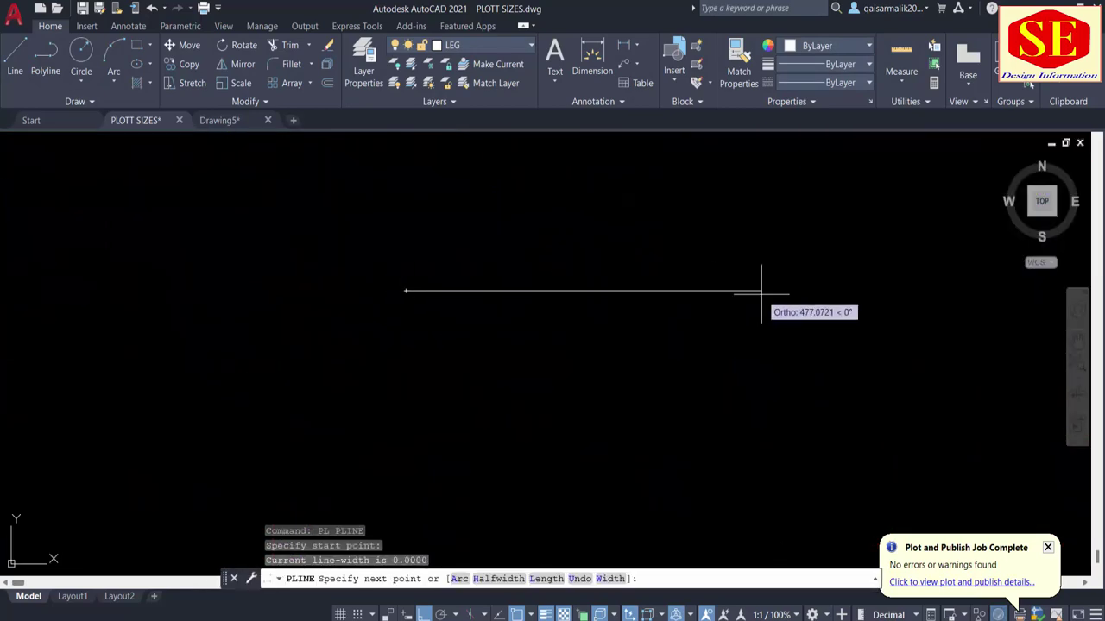
{"action": "type", "text": "25.5"}
{"action": "key", "text": "Return"}
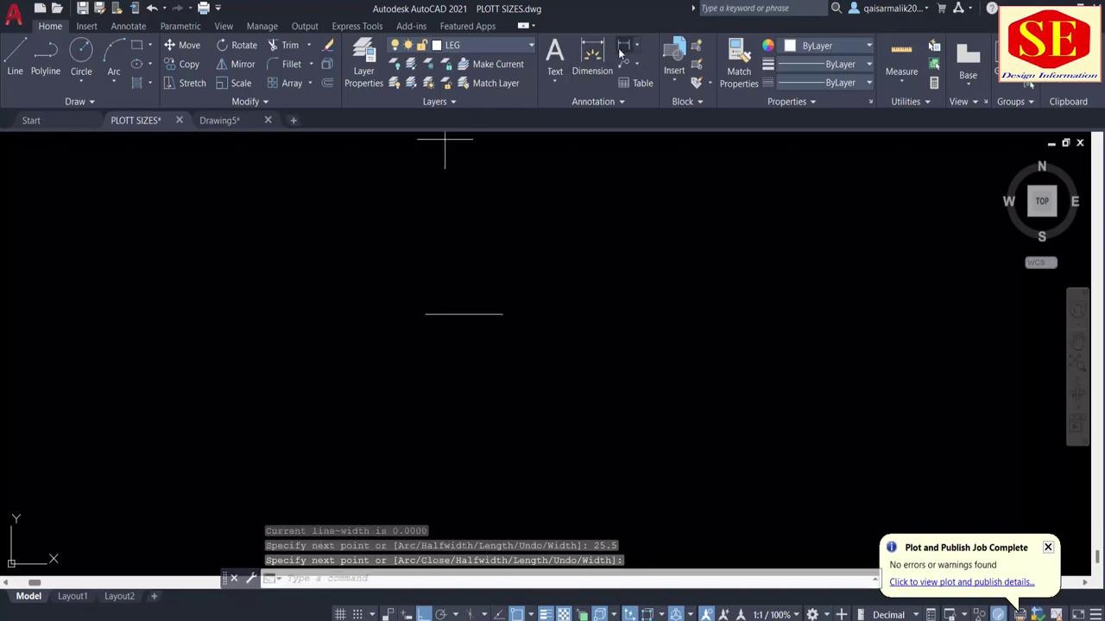
Add a linear dimension above the test line, reading 25'-6".
{"action": "left_click", "coordinate": [592, 57]}
{"action": "left_click", "coordinate": [425, 314]}
{"action": "left_click", "coordinate": [502, 314]}
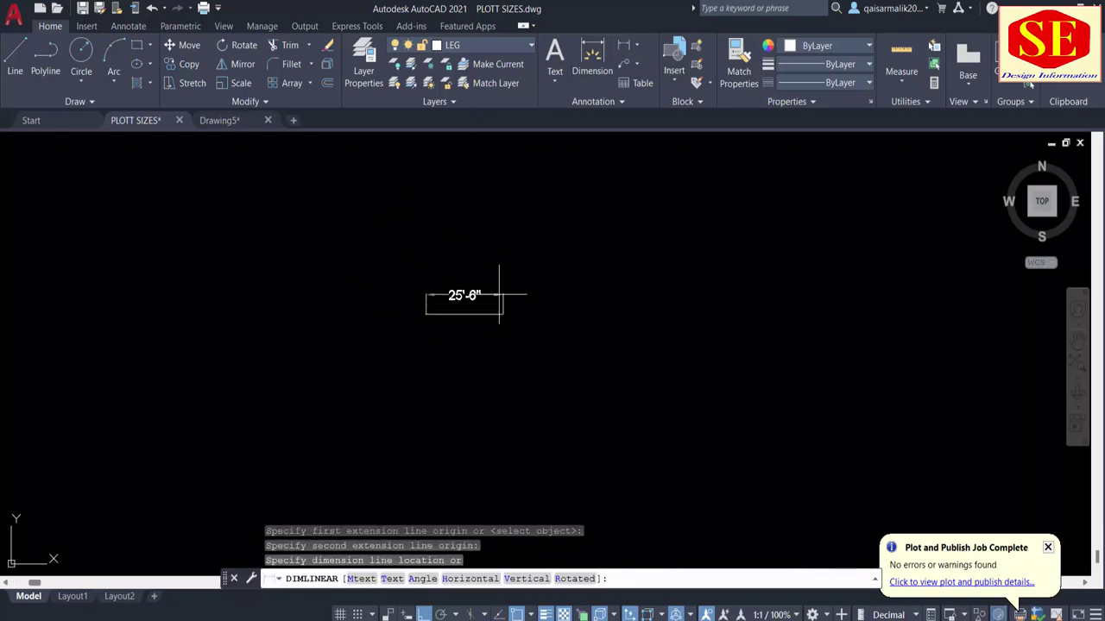
{"action": "left_click", "coordinate": [471, 305]}
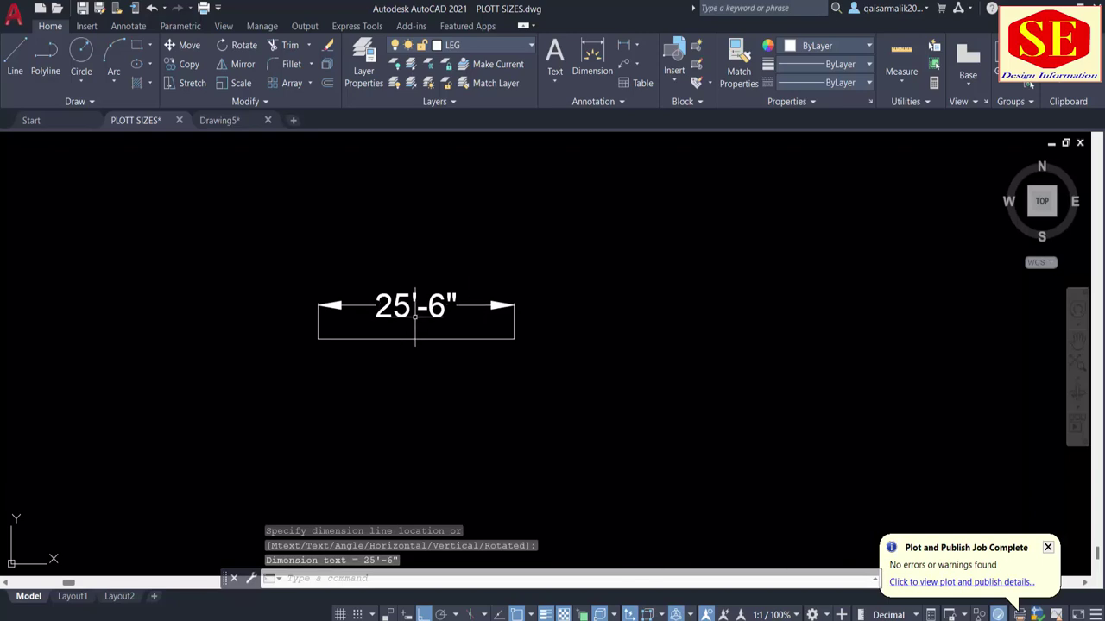
{"action": "type", "text": "p"}
{"action": "key", "text": "Escape"}
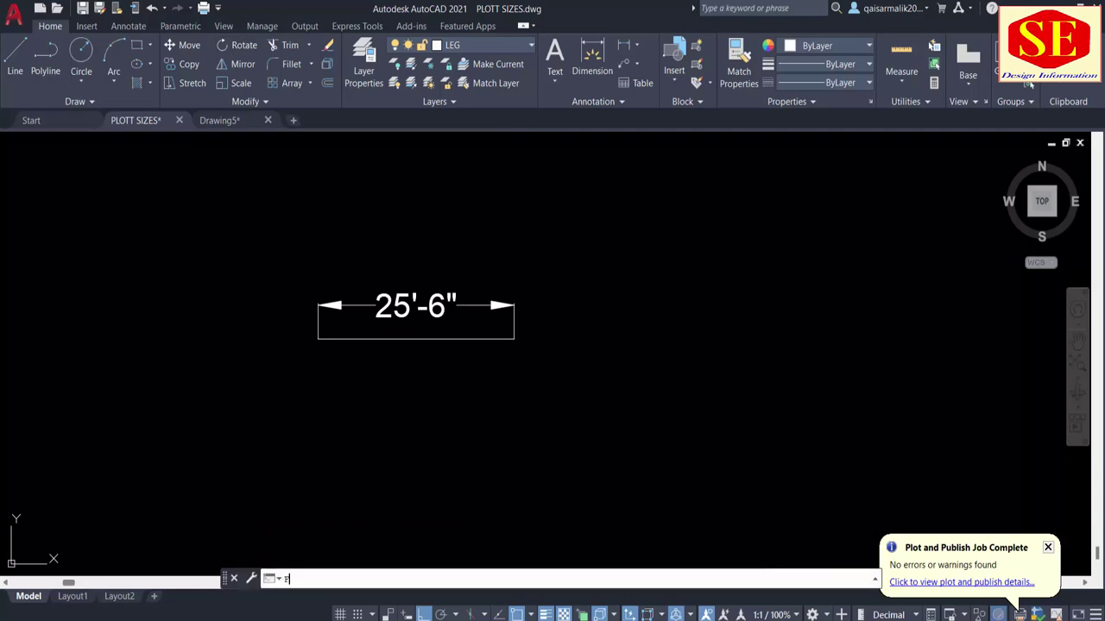
Override the current dimension style with scale factor 12 and erase the test dimension.
{"action": "key", "text": "Return"}
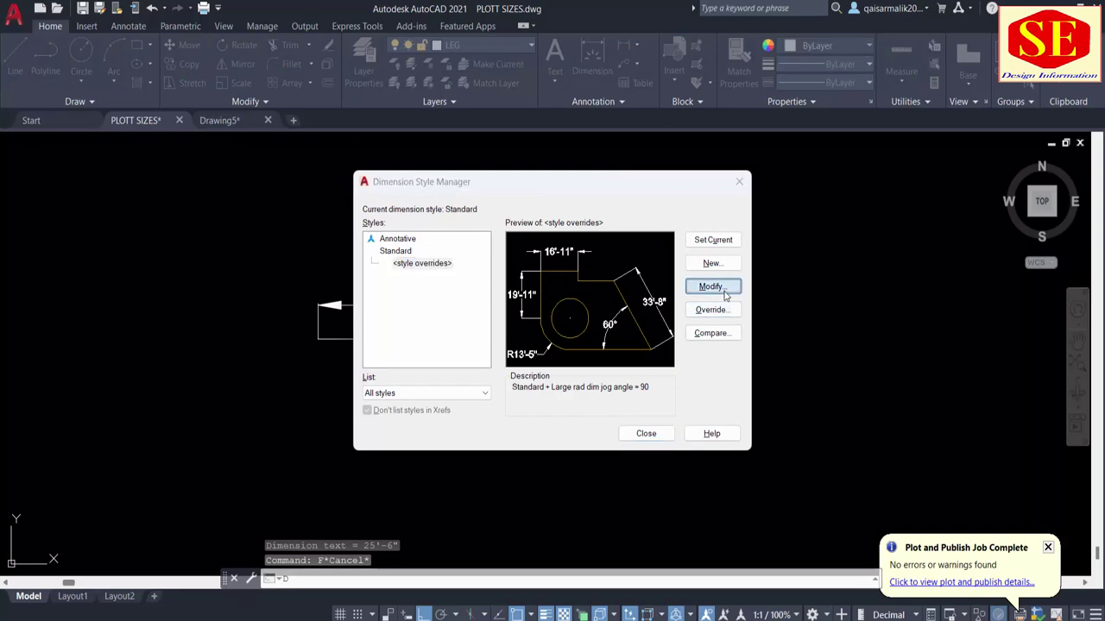
{"action": "left_click", "coordinate": [723, 290]}
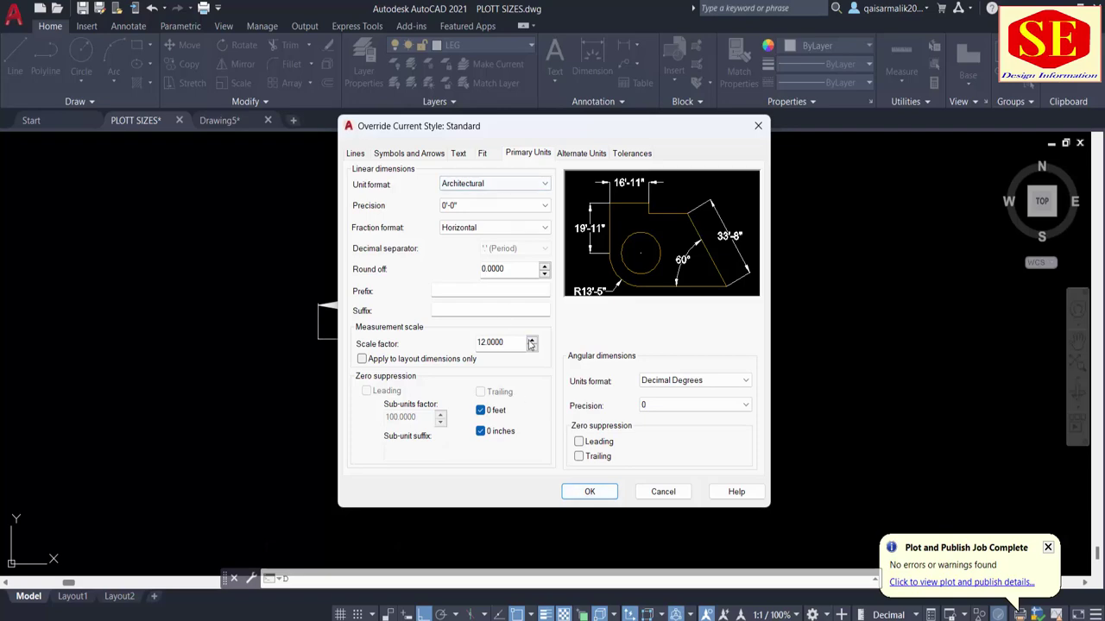
{"action": "left_click", "coordinate": [583, 492]}
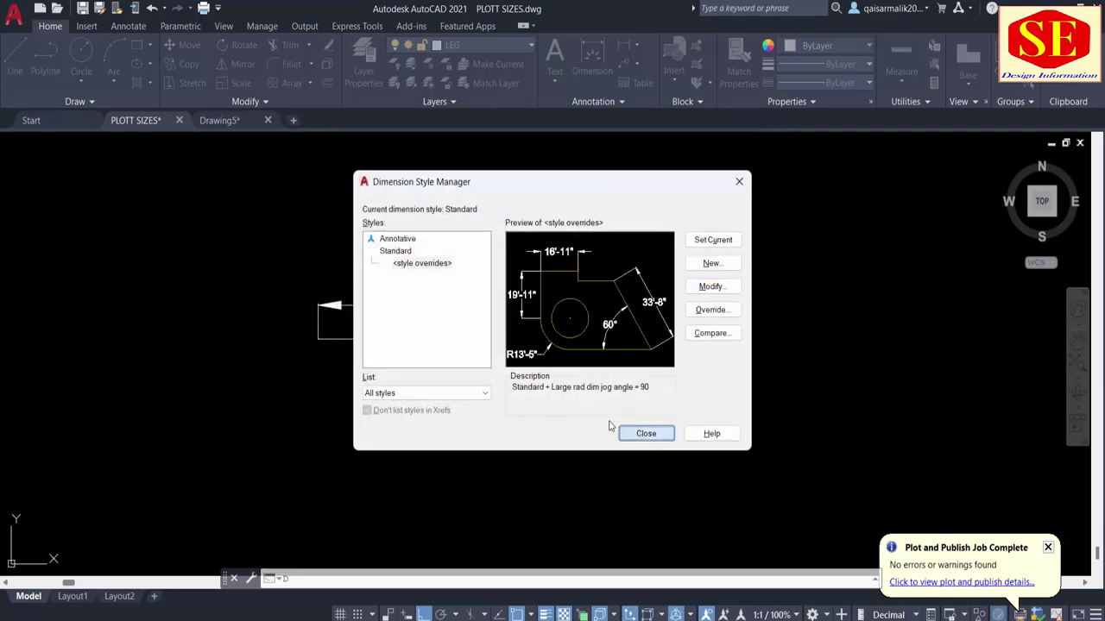
{"action": "left_click", "coordinate": [646, 433]}
{"action": "left_click", "coordinate": [415, 311]}
{"action": "left_click", "coordinate": [328, 391]}
{"action": "type", "text": "e"}
{"action": "key", "text": "Return"}
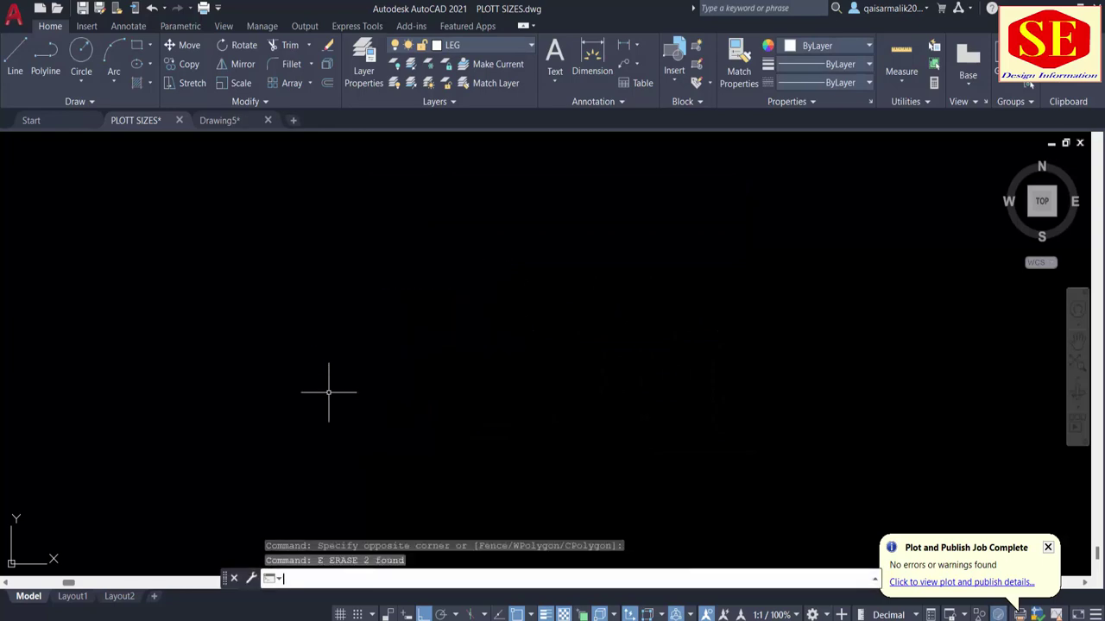
Draw a 25.75-unit test polyline and dimension it with DLI, reading 25'-9".
{"action": "type", "text": "pl"}
{"action": "key", "text": "Return"}
{"action": "left_click", "coordinate": [283, 361]}
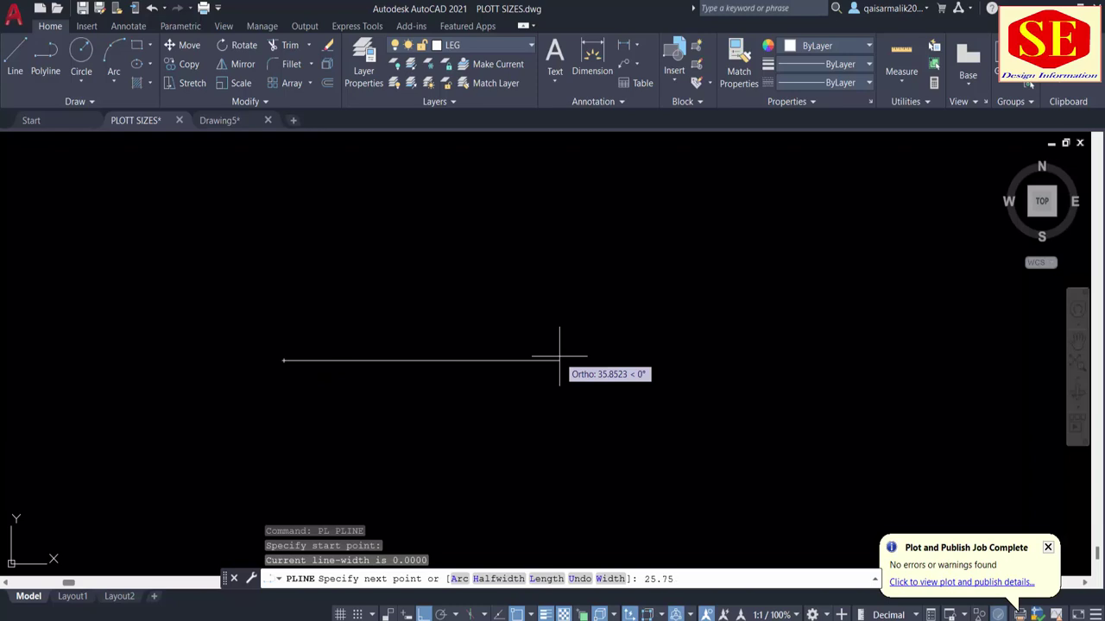
{"action": "key", "text": "Return"}
{"action": "key", "text": "Return"}
{"action": "type", "text": "dli"}
{"action": "key", "text": "Return"}
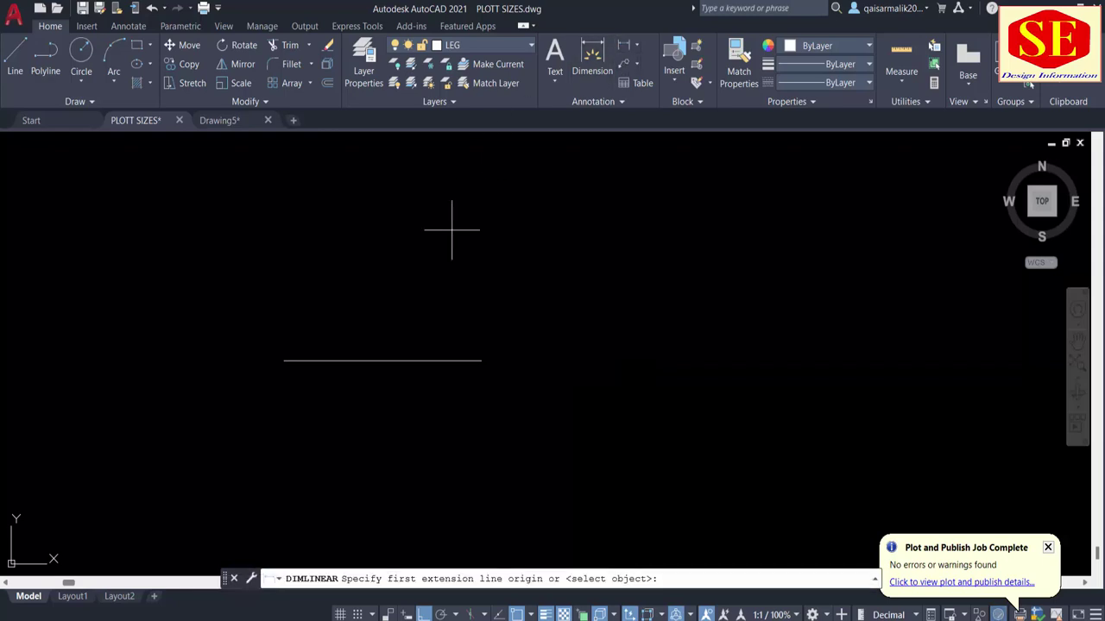
{"action": "left_click", "coordinate": [283, 360]}
{"action": "left_click", "coordinate": [481, 361]}
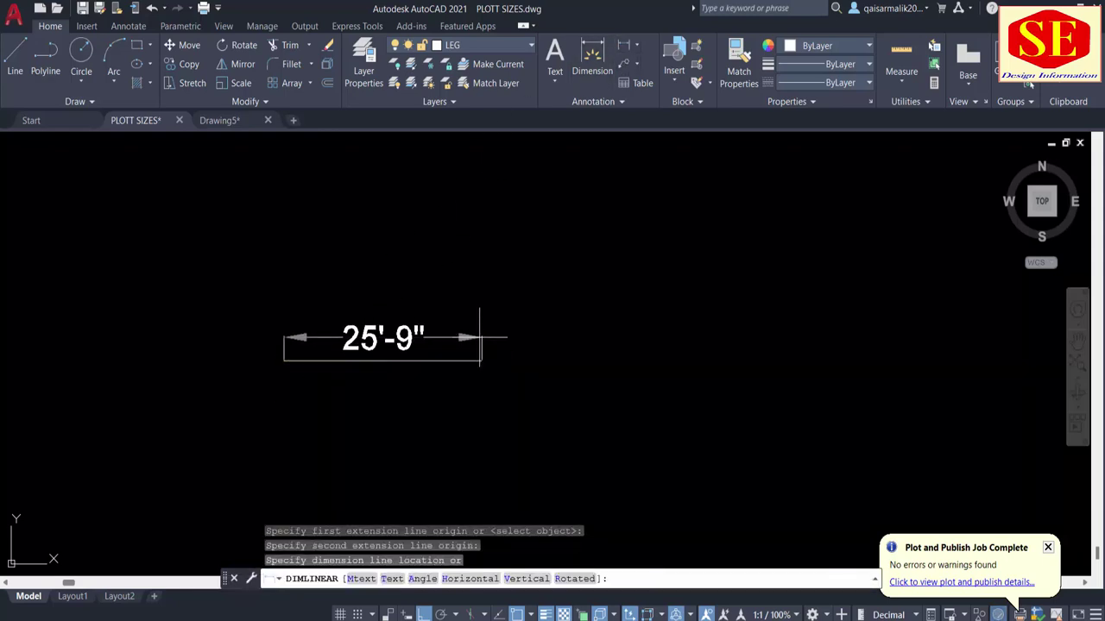
{"action": "left_click", "coordinate": [481, 331]}
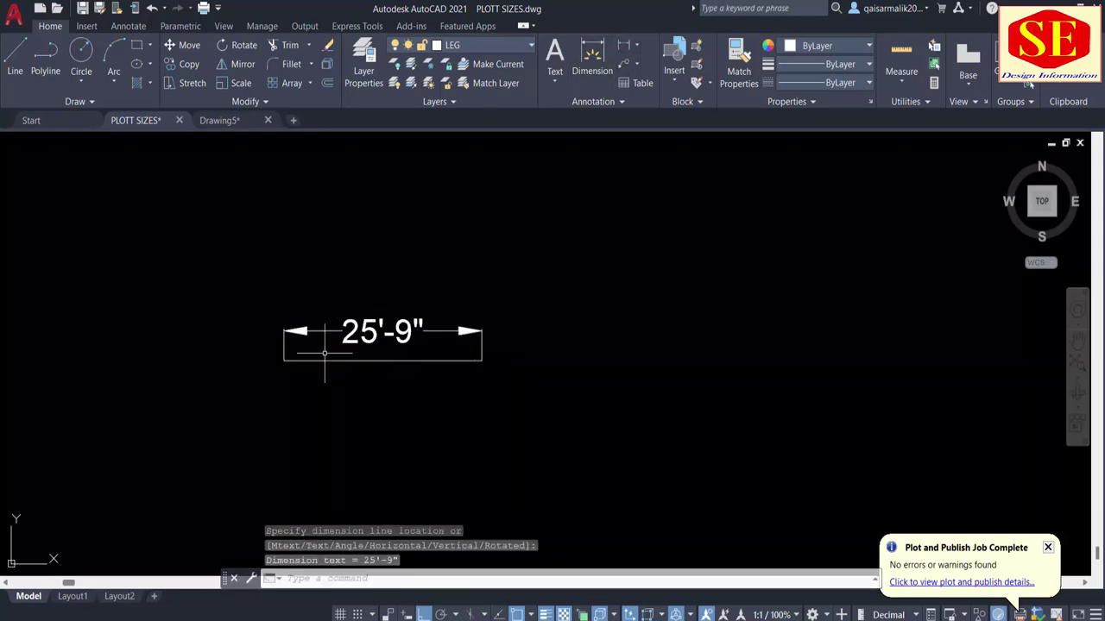
Erase the test line and its dimension, then zoom back out.
{"action": "left_click", "coordinate": [419, 254]}
{"action": "left_click", "coordinate": [338, 419]}
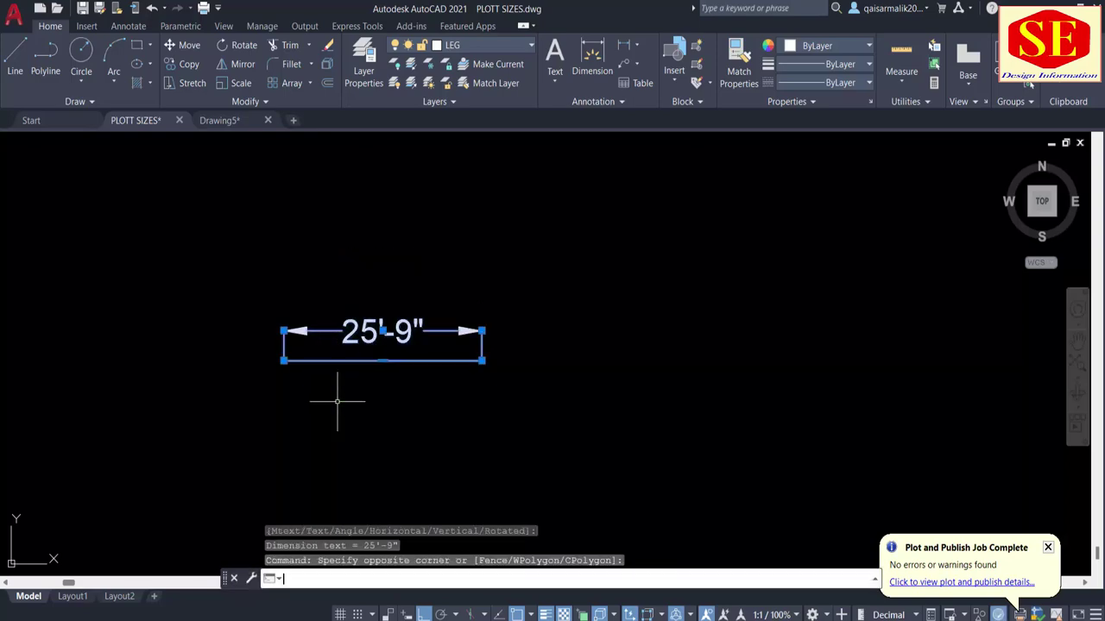
{"action": "type", "text": "e"}
{"action": "key", "text": "Return"}
{"action": "scroll", "coordinate": [498, 313], "scroll_direction": "down", "scroll_amount": 5}
Return to the plot layout and erase the 60' dimension at top left.
{"action": "middle_click_drag", "start_coordinate": [784, 316], "coordinate": [579, 299]}
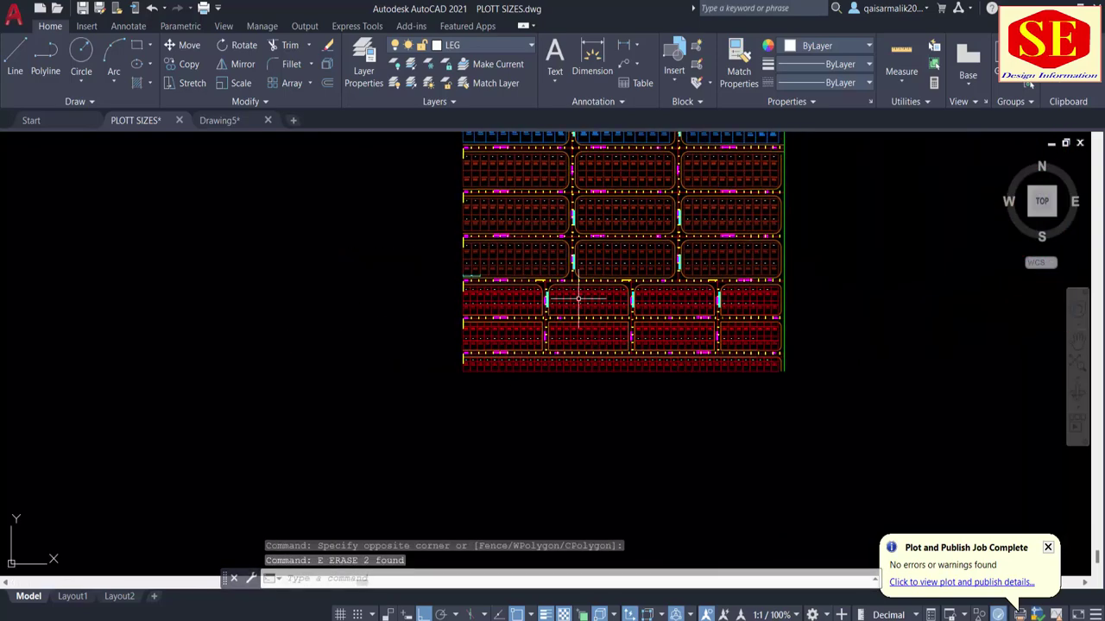
{"action": "scroll", "coordinate": [566, 282], "scroll_direction": "up", "scroll_amount": 2}
{"action": "scroll", "coordinate": [566, 282], "scroll_direction": "up", "scroll_amount": 5}
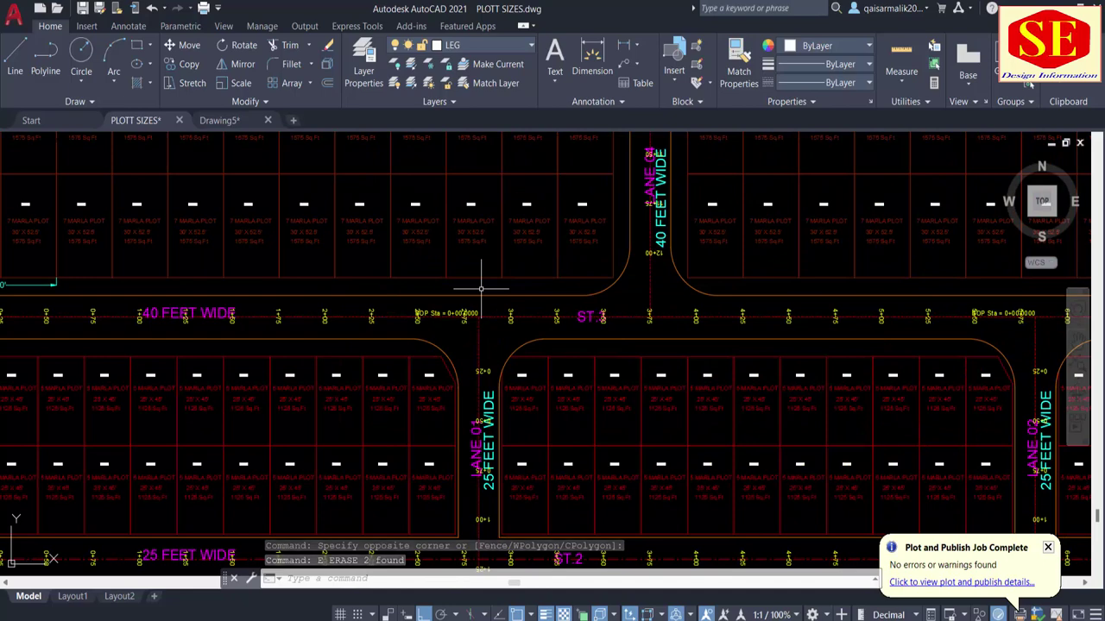
{"action": "middle_click_drag", "start_coordinate": [333, 387], "coordinate": [449, 302]}
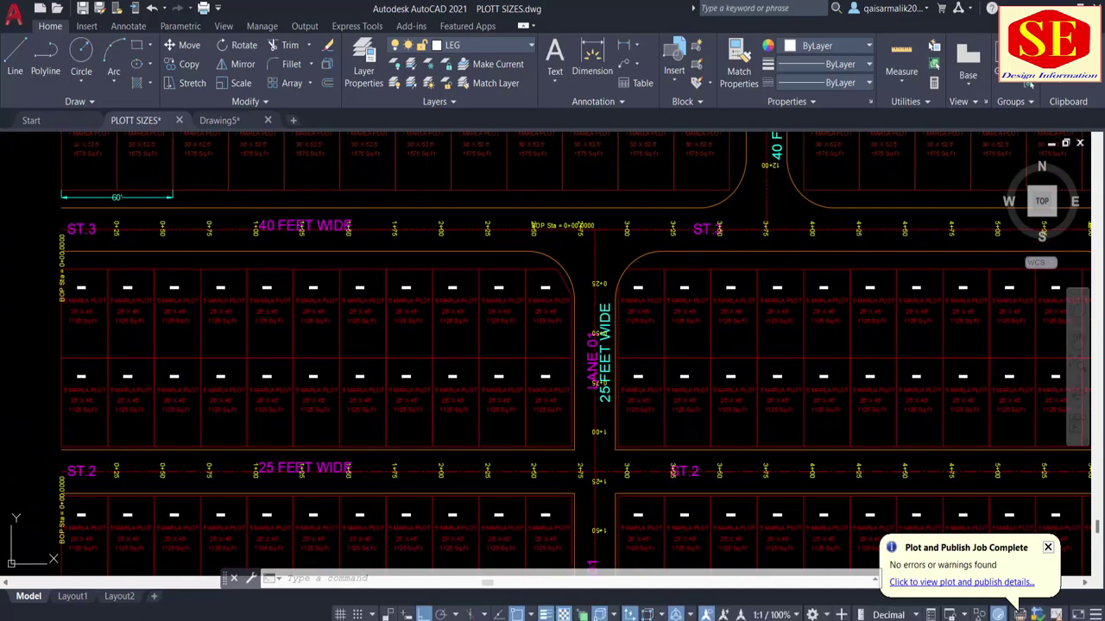
{"action": "left_click", "coordinate": [141, 197]}
{"action": "type", "text": "e"}
{"action": "key", "text": "Return"}
Bring streets ST.1 and ST.2 into view and remove the road centre line.
{"action": "middle_click_drag", "start_coordinate": [222, 253], "coordinate": [305, 158]}
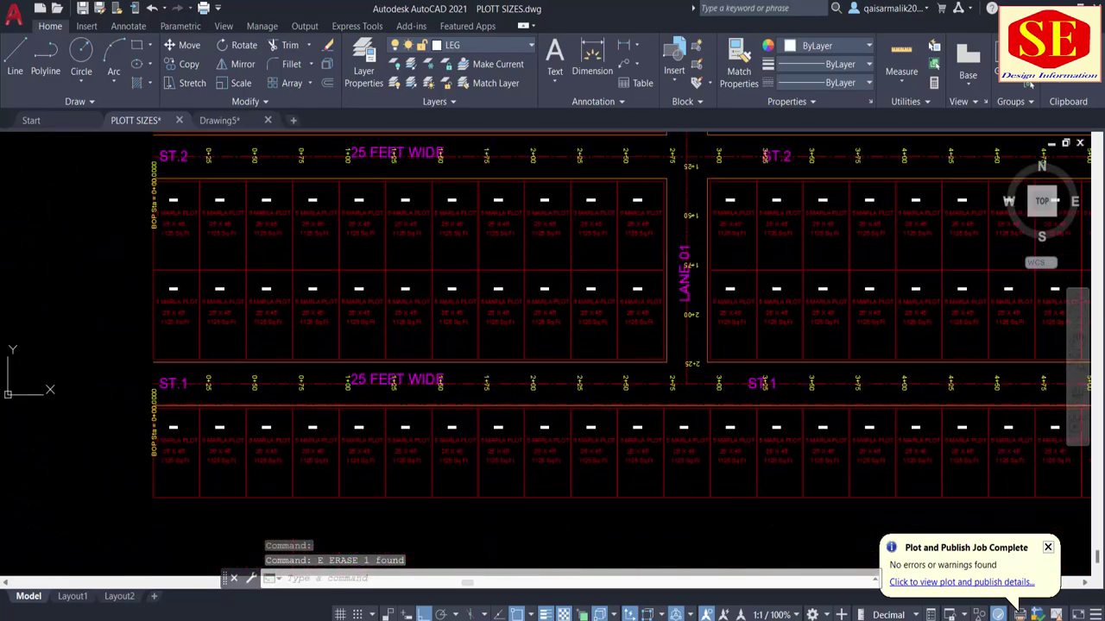
{"action": "scroll", "coordinate": [265, 406], "scroll_direction": "up", "scroll_amount": 5}
{"action": "key", "text": "Escape"}
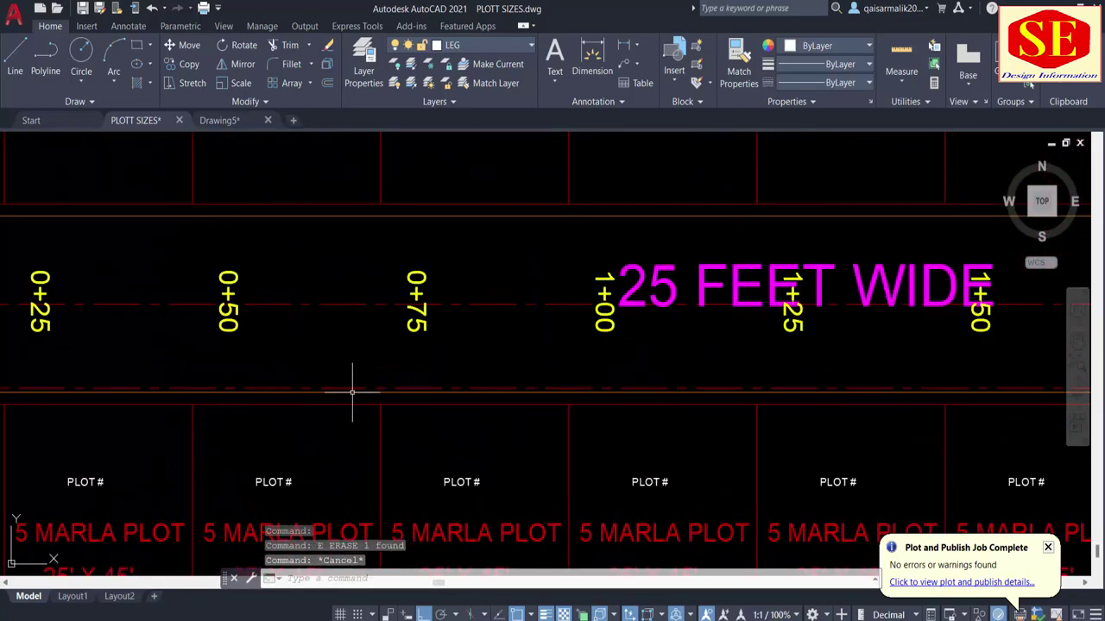
{"action": "left_click", "coordinate": [352, 389]}
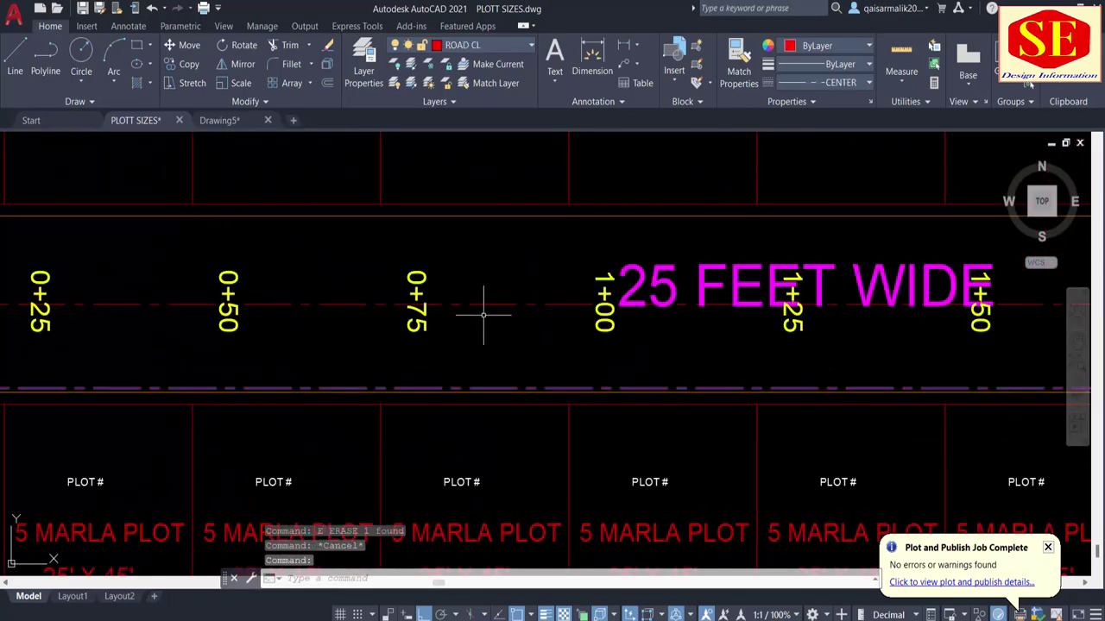
{"action": "key", "text": "Return"}
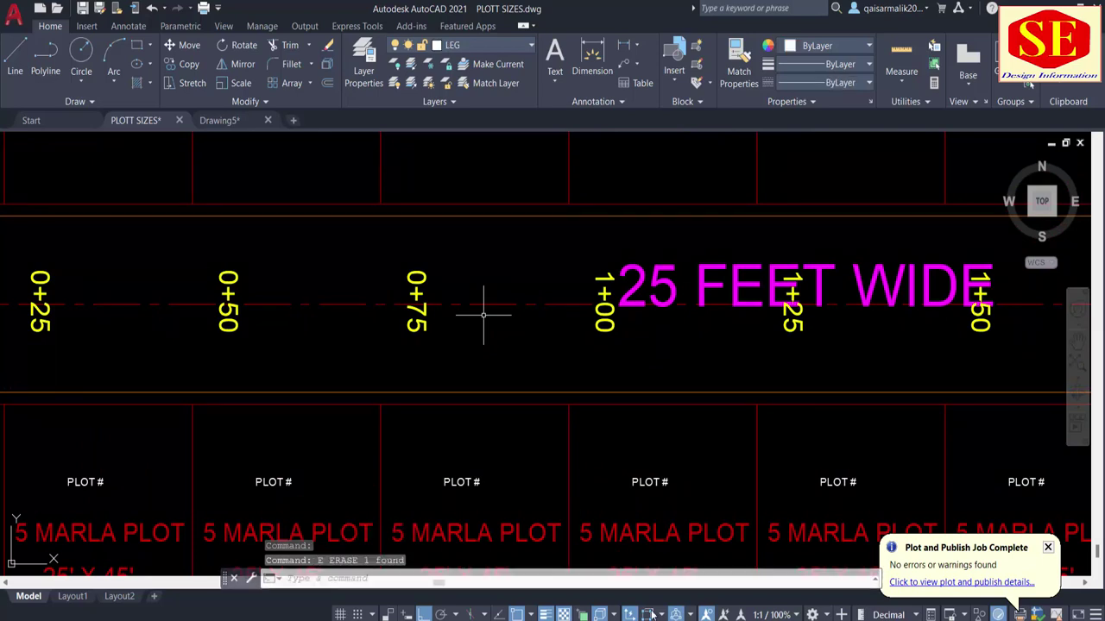
Check the calculator, then start OFFSET with a 10.5 distance.
{"action": "key", "text": "alt+Tab"}
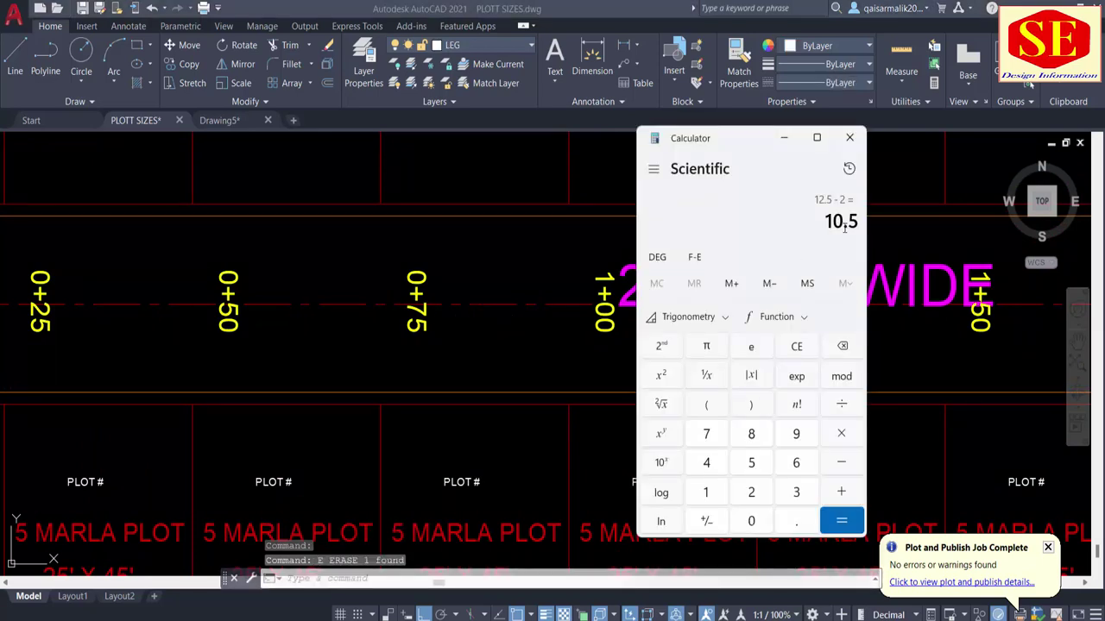
{"action": "key", "text": "alt+Tab"}
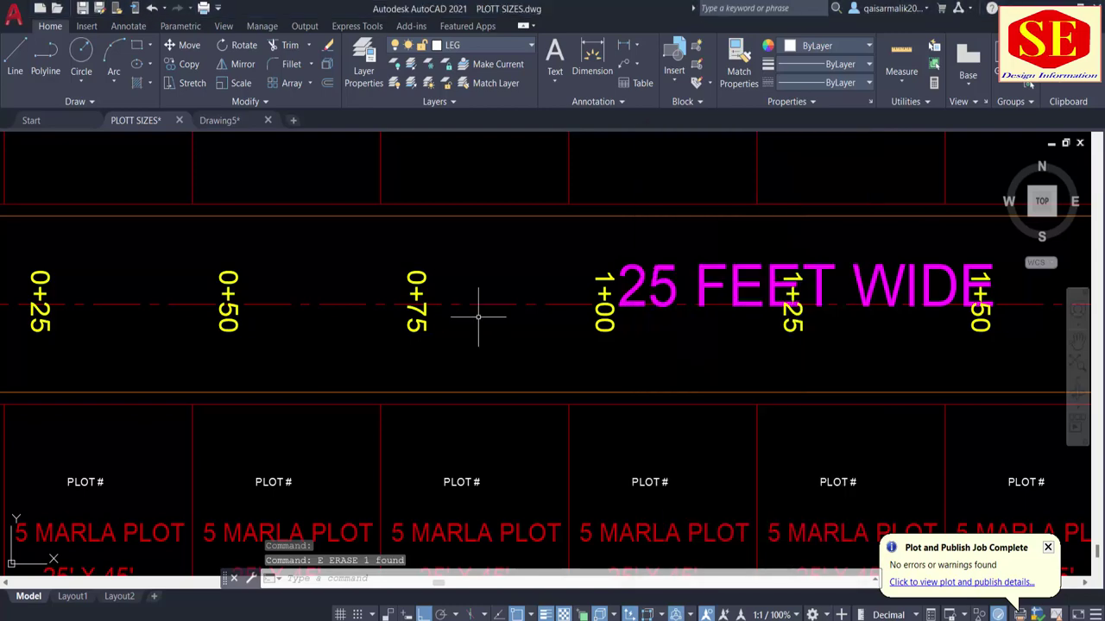
{"action": "type", "text": "o"}
{"action": "key", "text": "Return"}
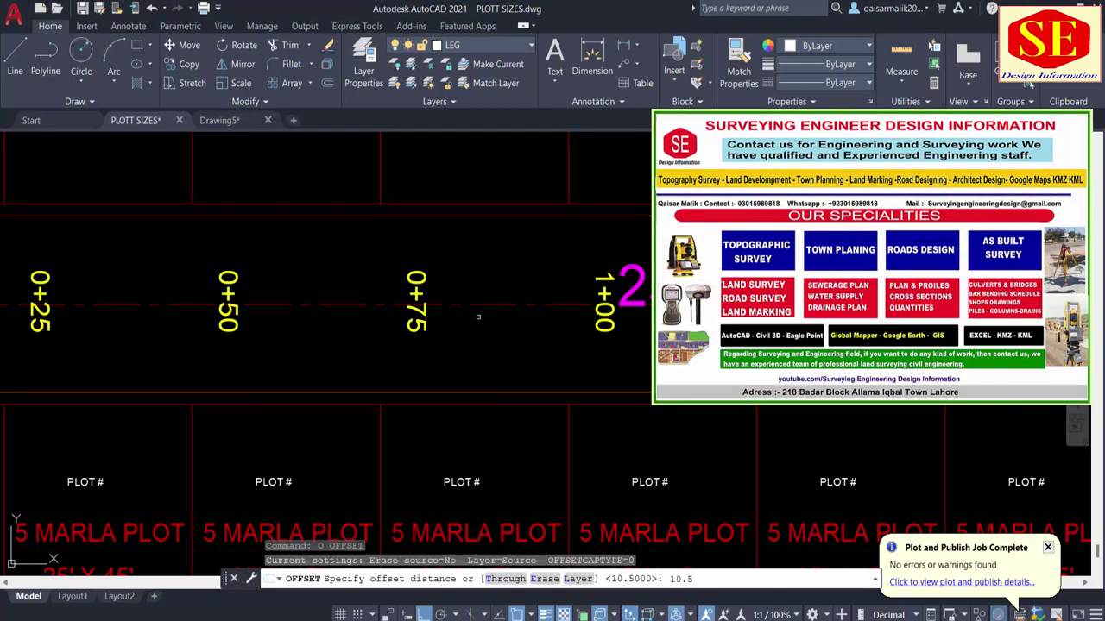
{"action": "key", "text": "Return"}
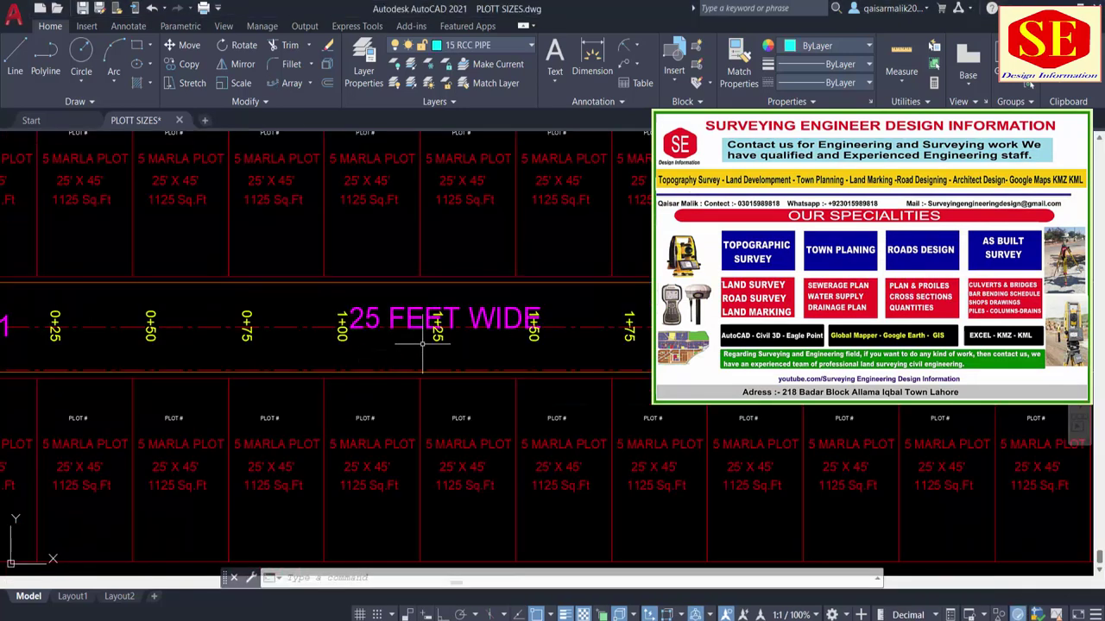
Try offsetting the ST.1 street line by 10.5, then cancel when it cannot be offset.
{"action": "type", "text": "o"}
{"action": "key", "text": "Return"}
{"action": "key", "text": "Return"}
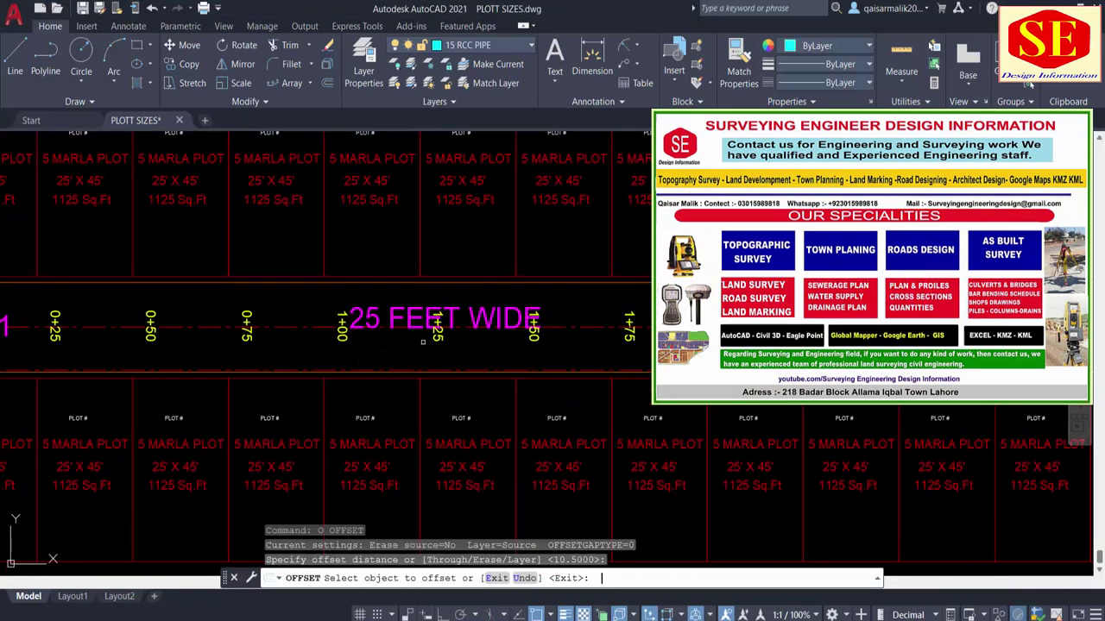
{"action": "left_click", "coordinate": [579, 328]}
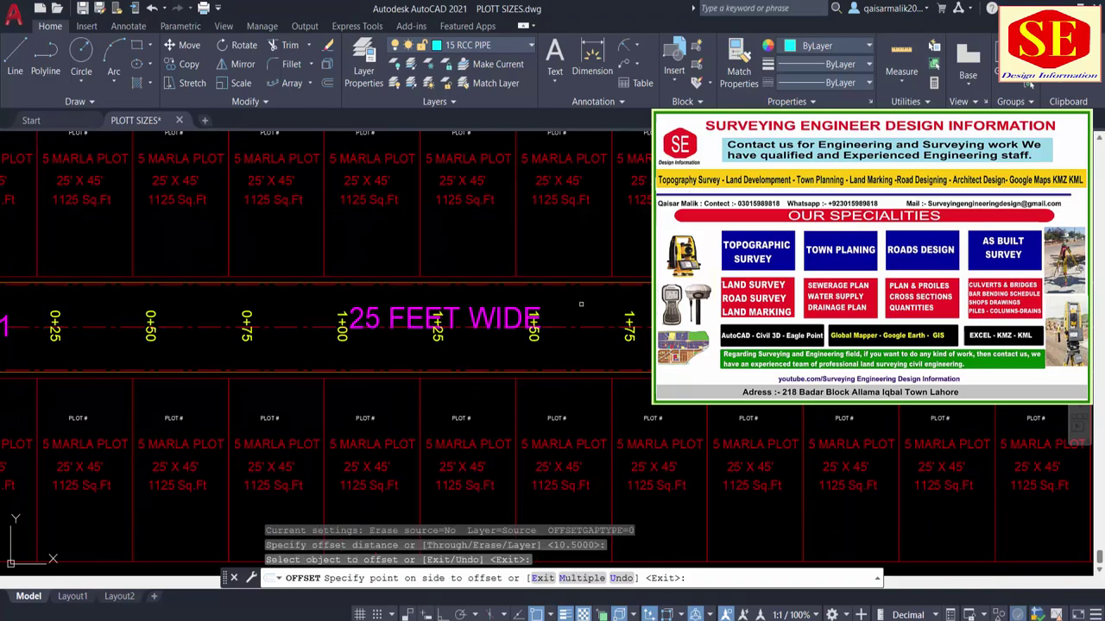
{"action": "left_click", "coordinate": [579, 310]}
{"action": "scroll", "coordinate": [578, 310], "scroll_direction": "down", "scroll_amount": 5}
{"action": "left_click", "coordinate": [622, 258]}
{"action": "key", "text": "Escape"}
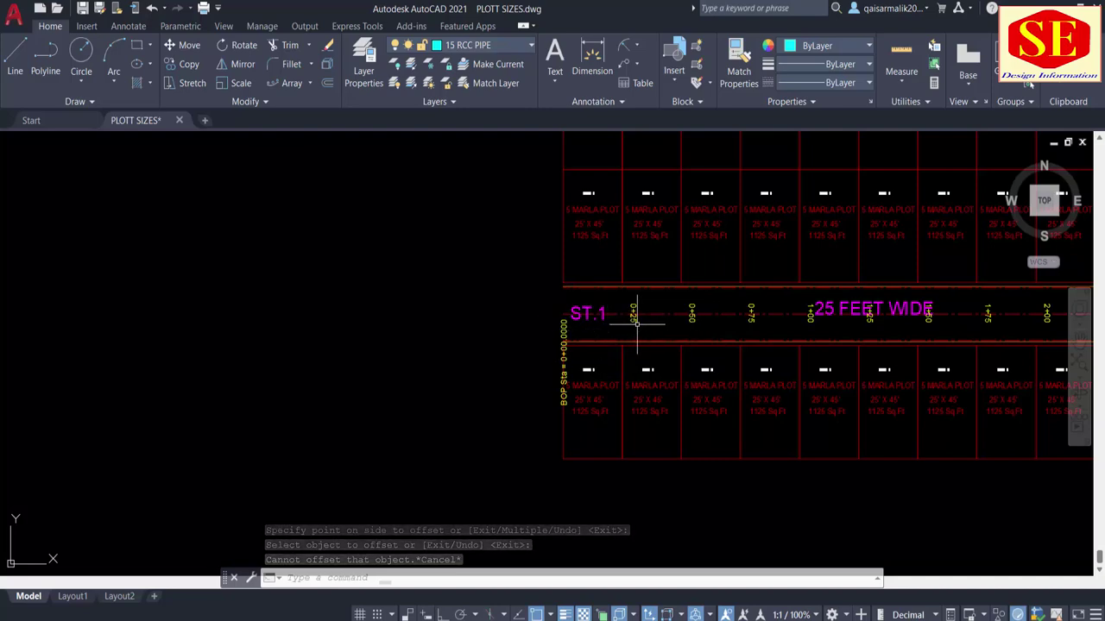
Scroll FOR SEWER.pdf to page 2's 25' Wide Local Road (Type-A) cross-section.
{"action": "scroll", "coordinate": [608, 302], "scroll_direction": "up", "scroll_amount": 4}
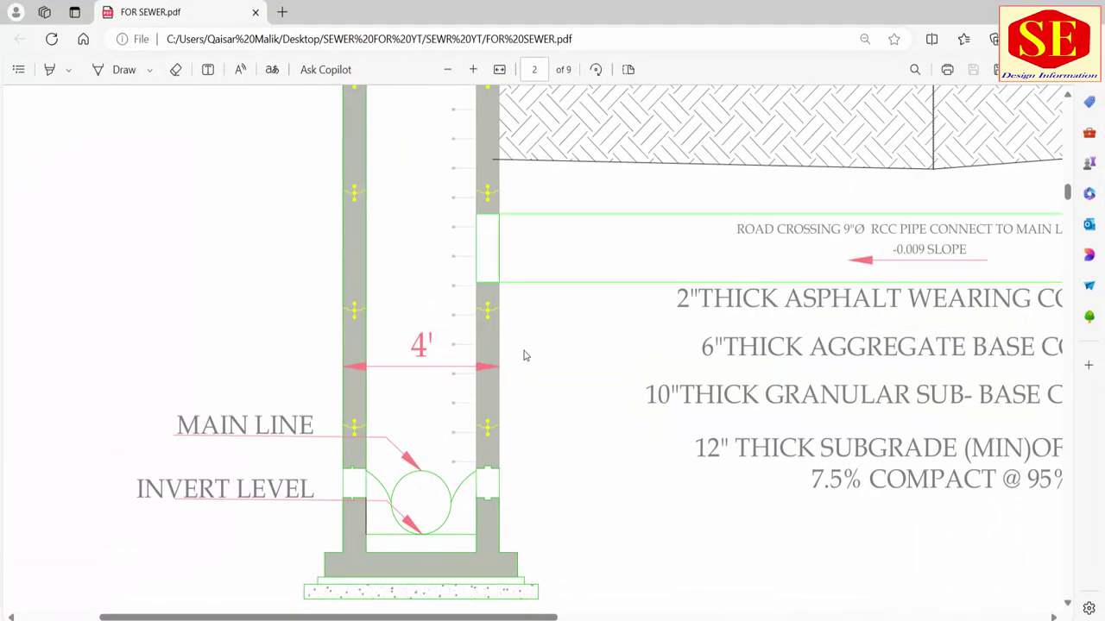
{"action": "scroll", "coordinate": [523, 353], "scroll_direction": "down", "scroll_amount": 1, "text": "ctrl"}
{"action": "scroll", "coordinate": [385, 382], "scroll_direction": "down", "scroll_amount": 3, "text": "ctrl"}
{"action": "scroll", "coordinate": [481, 365], "scroll_direction": "up", "scroll_amount": 1, "text": "ctrl"}
{"action": "scroll", "coordinate": [481, 365], "scroll_direction": "up", "scroll_amount": 1}
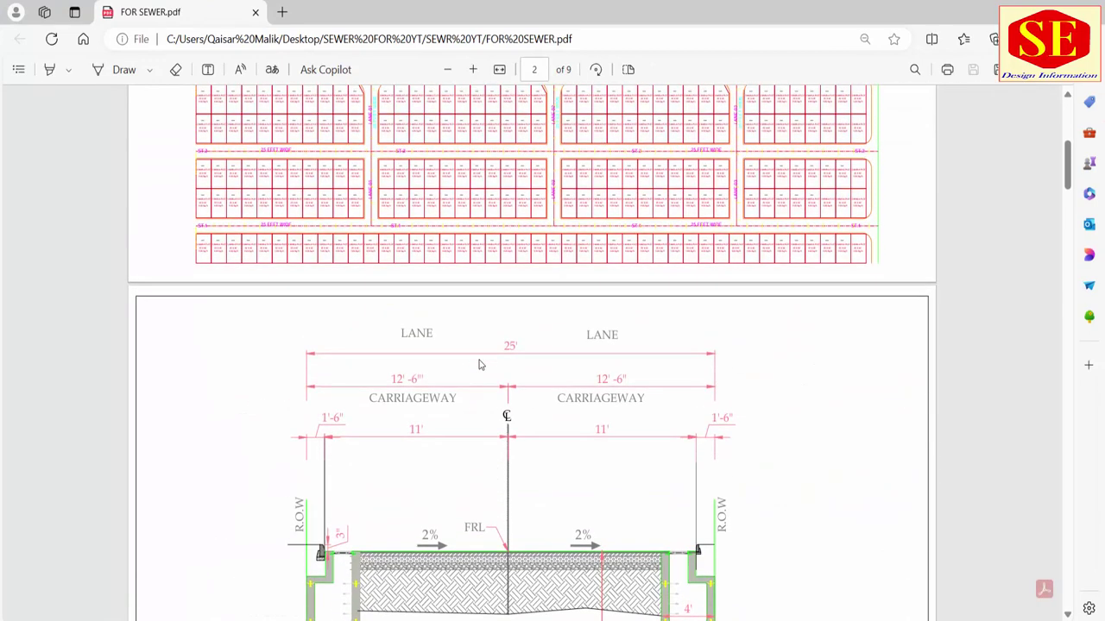
{"action": "scroll", "coordinate": [593, 416], "scroll_direction": "down", "scroll_amount": 3}
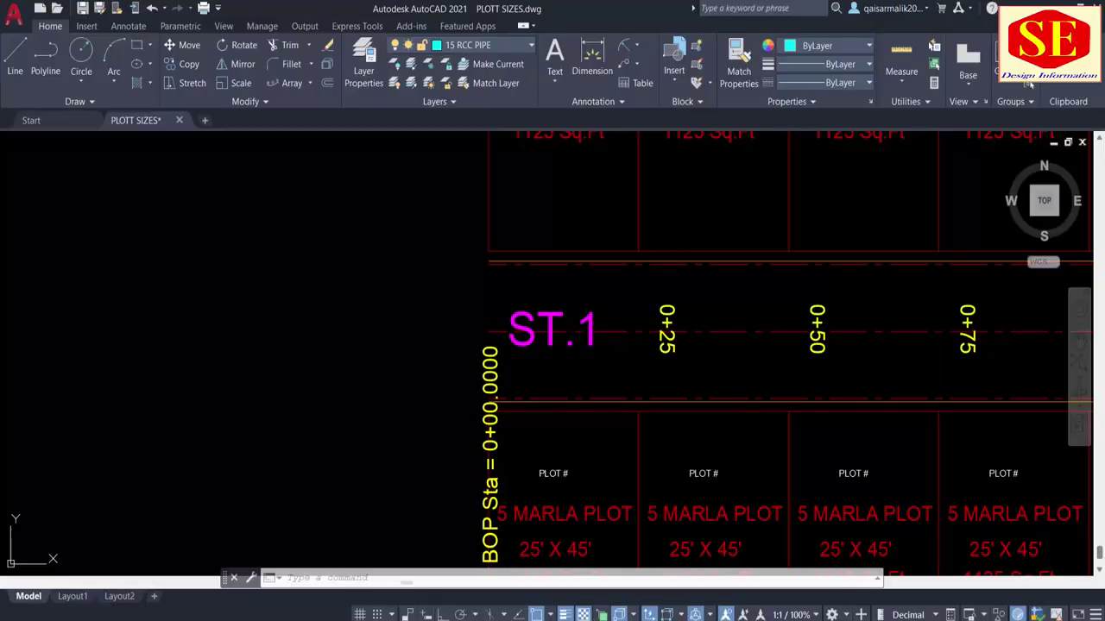
{"action": "left_click", "coordinate": [578, 262]}
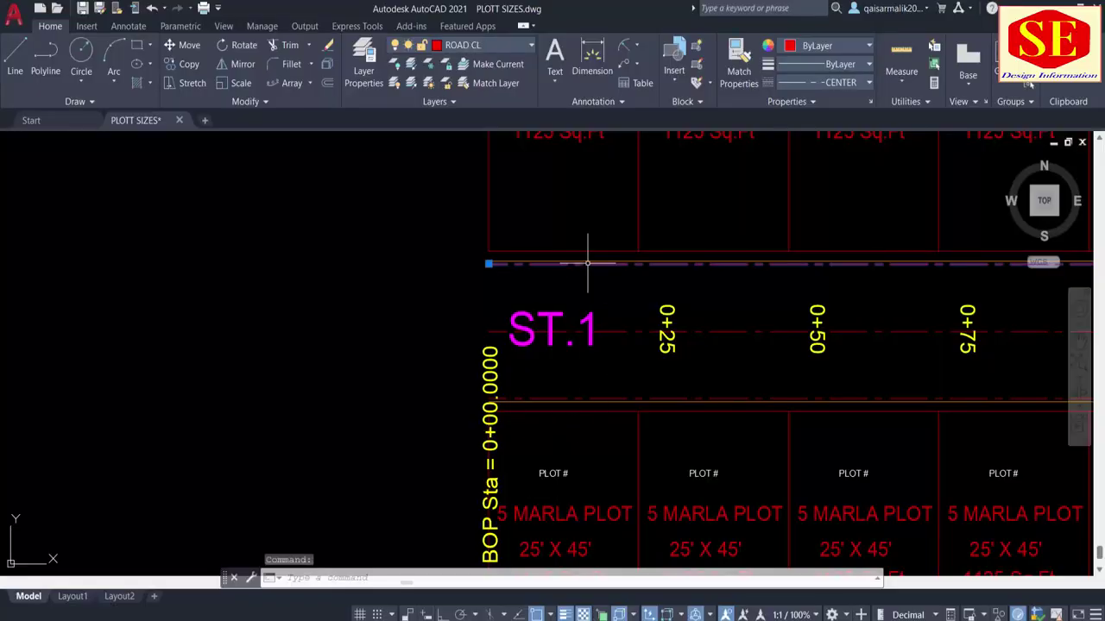
{"action": "key", "text": "Escape"}
{"action": "scroll", "coordinate": [534, 262], "scroll_direction": "up", "scroll_amount": 2}
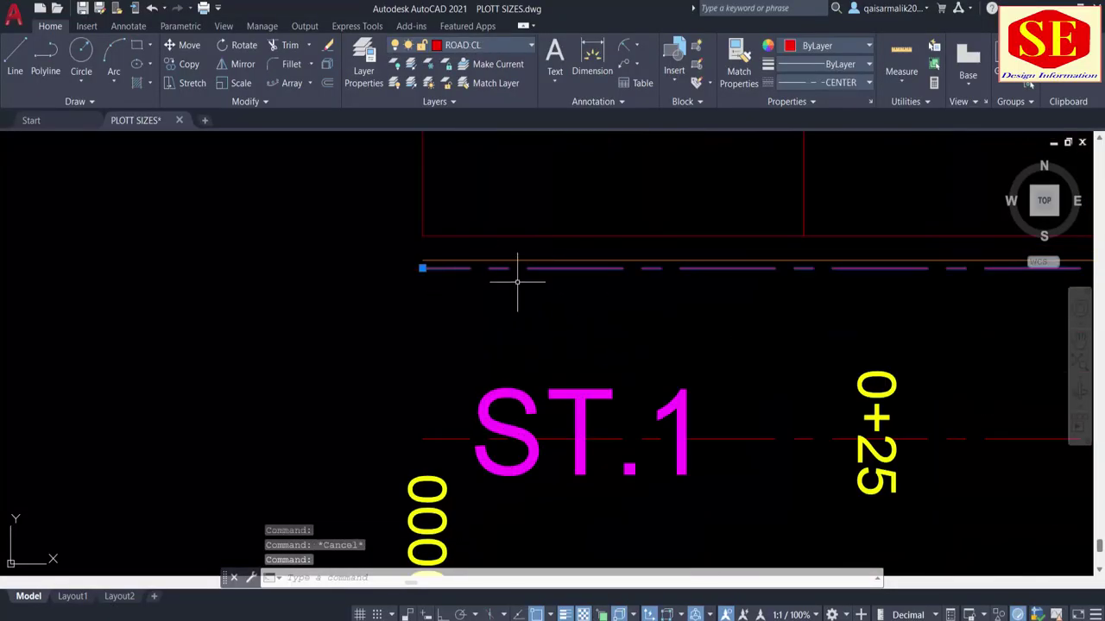
{"action": "key", "text": "Escape"}
{"action": "scroll", "coordinate": [502, 290], "scroll_direction": "down", "scroll_amount": 3}
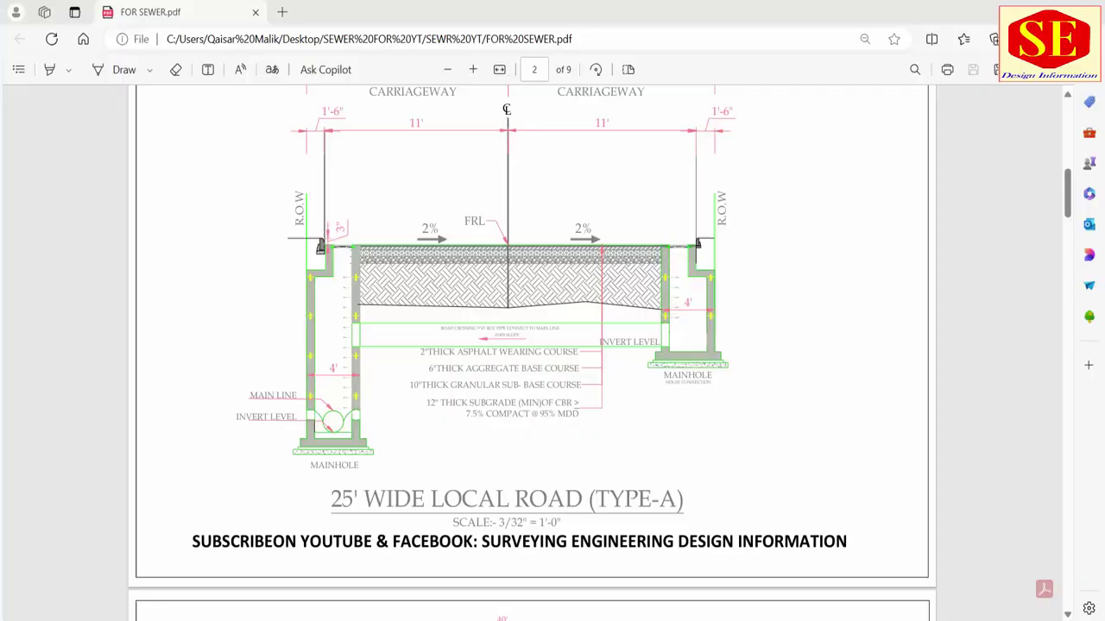
Scroll through FOR SEWER.pdf to the sewerage detail notes on page 4.
{"action": "scroll", "coordinate": [445, 295], "scroll_direction": "down", "scroll_amount": 1}
{"action": "scroll", "coordinate": [449, 285], "scroll_direction": "down", "scroll_amount": 3}
{"action": "scroll", "coordinate": [453, 276], "scroll_direction": "down", "scroll_amount": 3}
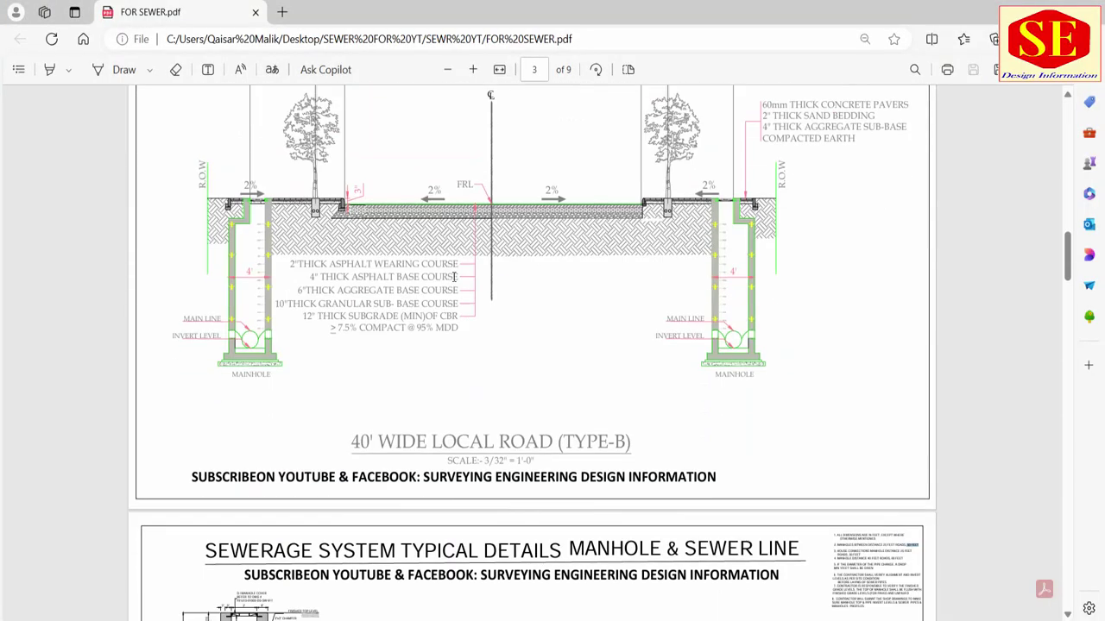
{"action": "scroll", "coordinate": [453, 276], "scroll_direction": "down", "scroll_amount": 4}
{"action": "scroll", "coordinate": [458, 289], "scroll_direction": "down", "scroll_amount": 1}
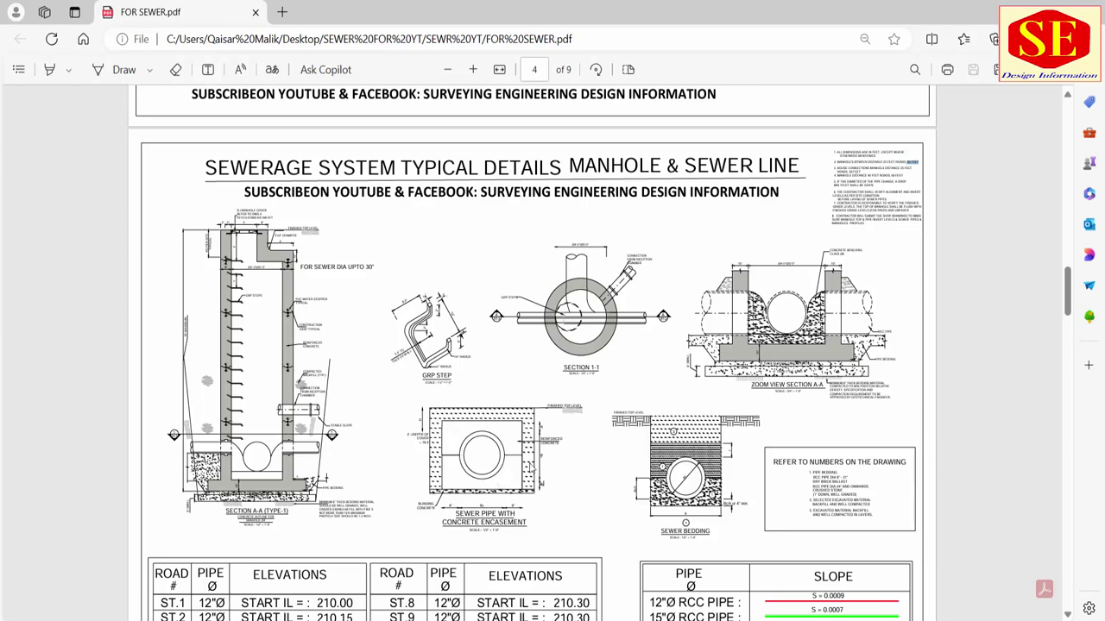
{"action": "scroll", "coordinate": [697, 516], "scroll_direction": "up", "scroll_amount": 2, "text": "ctrl"}
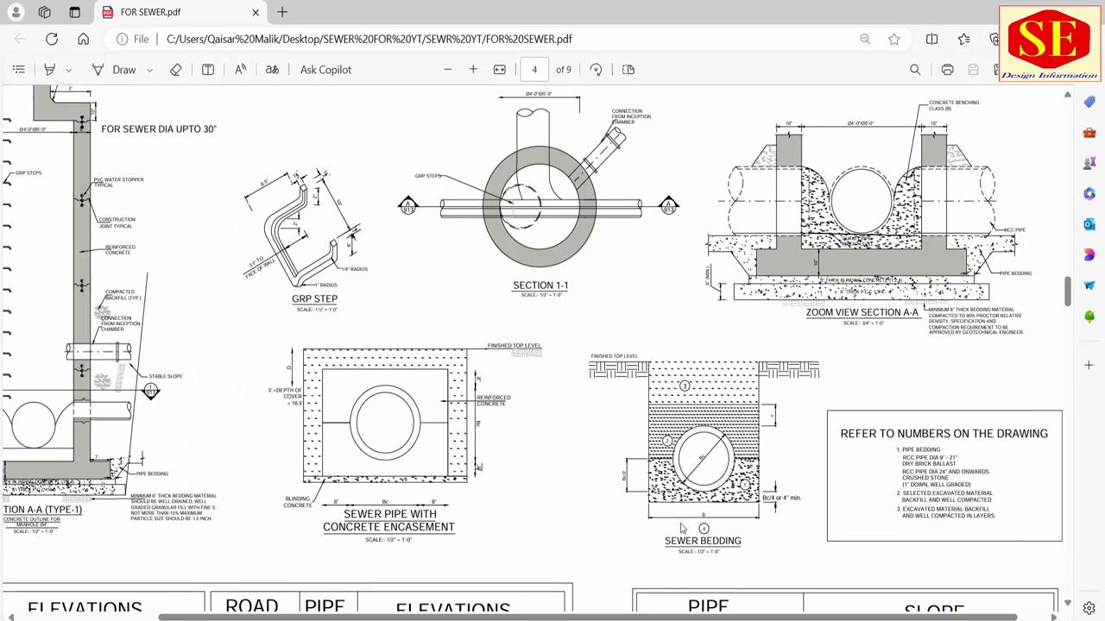
{"action": "scroll", "coordinate": [729, 516], "scroll_direction": "up", "scroll_amount": 3}
{"action": "scroll", "coordinate": [730, 497], "scroll_direction": "down", "scroll_amount": 2}
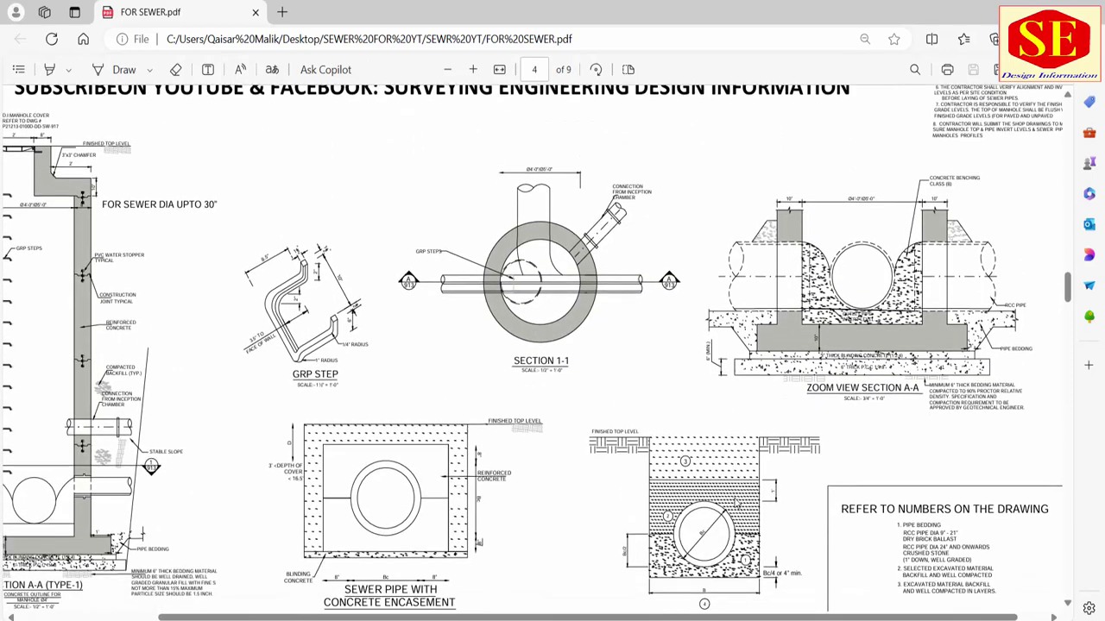
{"action": "scroll", "coordinate": [738, 503], "scroll_direction": "down", "scroll_amount": 2}
{"action": "scroll", "coordinate": [741, 505], "scroll_direction": "up", "scroll_amount": 1, "text": "ctrl"}
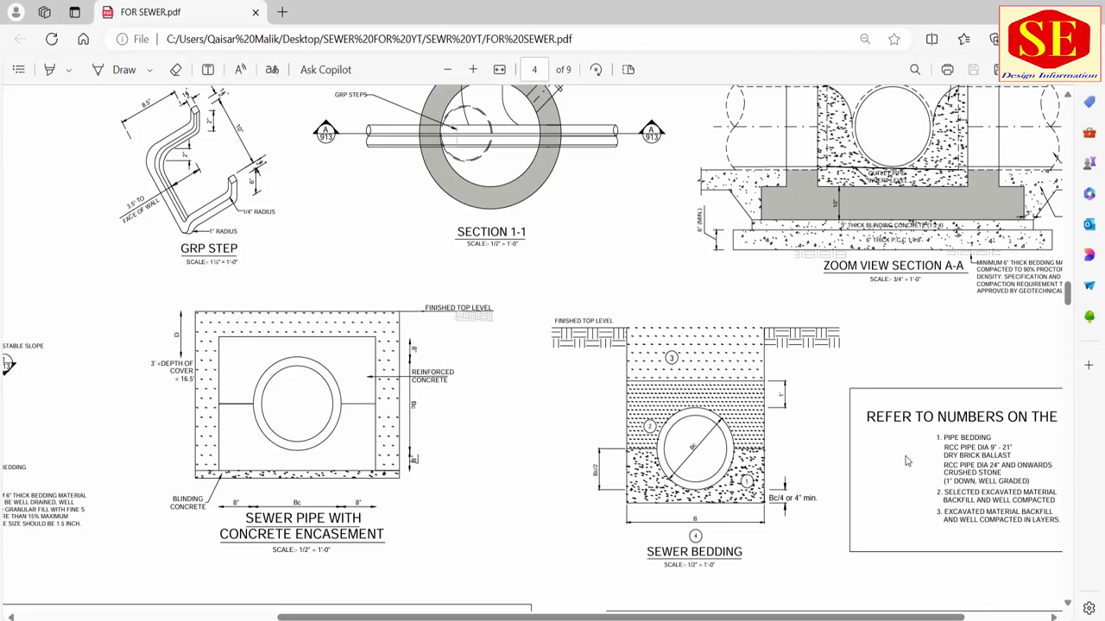
{"action": "scroll", "coordinate": [889, 464], "scroll_direction": "right", "scroll_amount": 2}
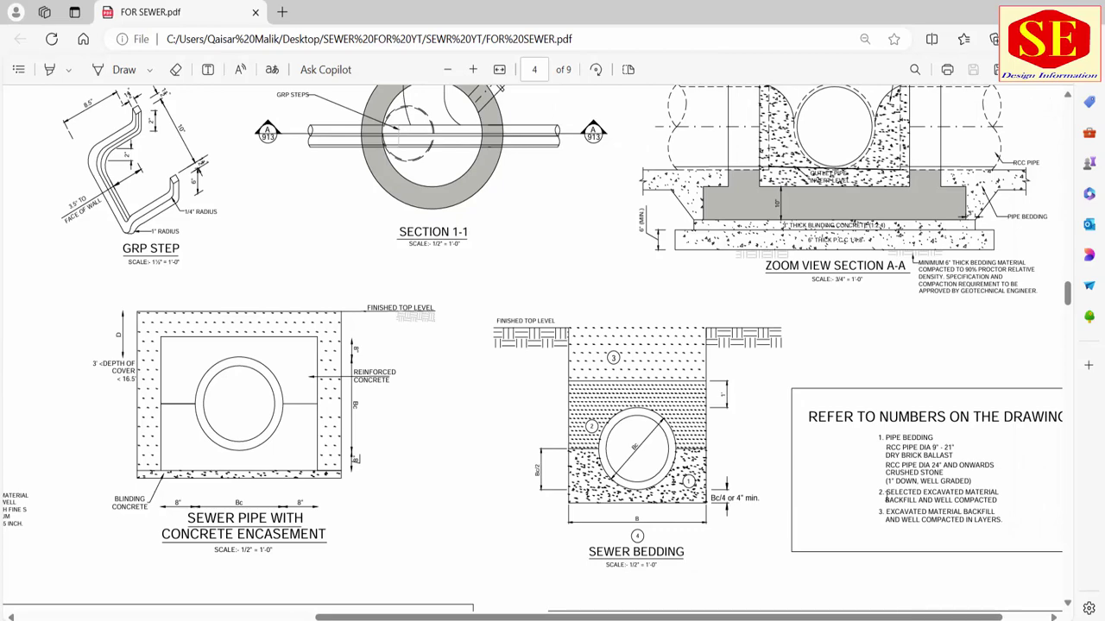
{"action": "scroll", "coordinate": [636, 351], "scroll_direction": "down", "scroll_amount": 1, "text": "ctrl"}
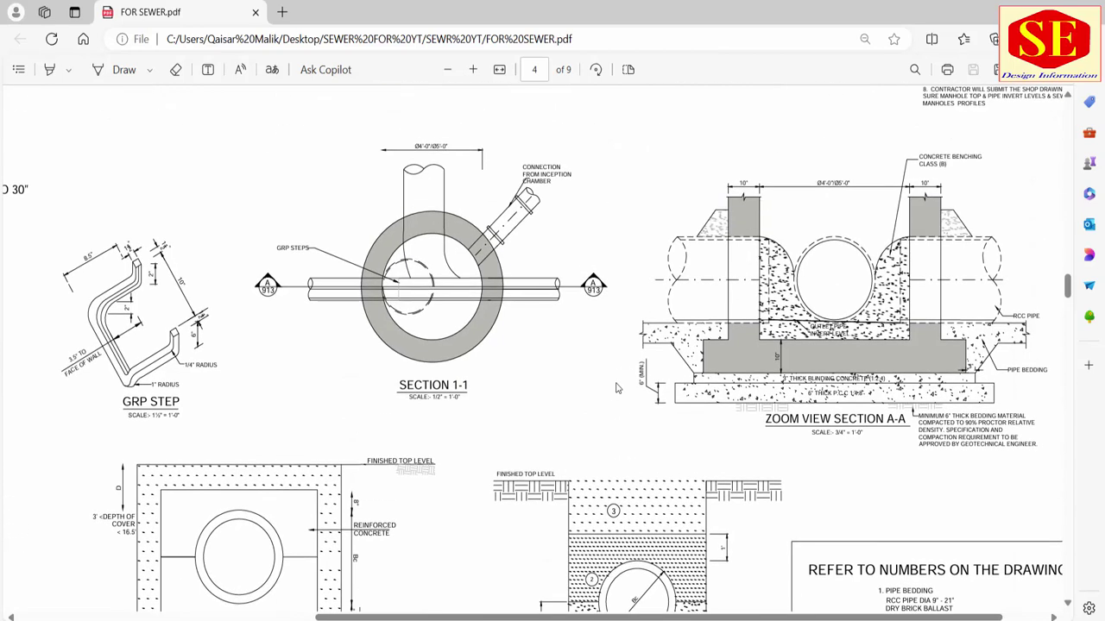
{"action": "scroll", "coordinate": [636, 351], "scroll_direction": "down", "scroll_amount": 1, "text": "ctrl"}
{"action": "scroll", "coordinate": [636, 351], "scroll_direction": "down", "scroll_amount": 1}
{"action": "scroll", "coordinate": [637, 351], "scroll_direction": "down", "scroll_amount": 2}
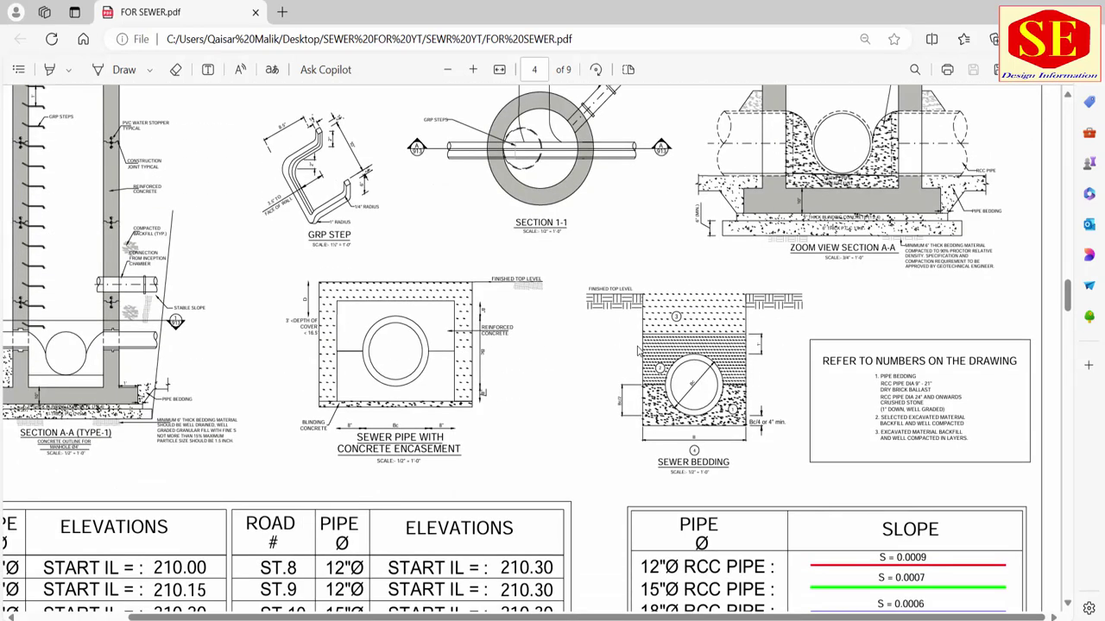
{"action": "scroll", "coordinate": [637, 350], "scroll_direction": "down", "scroll_amount": 1, "text": "ctrl"}
{"action": "scroll", "coordinate": [662, 361], "scroll_direction": "down", "scroll_amount": 3}
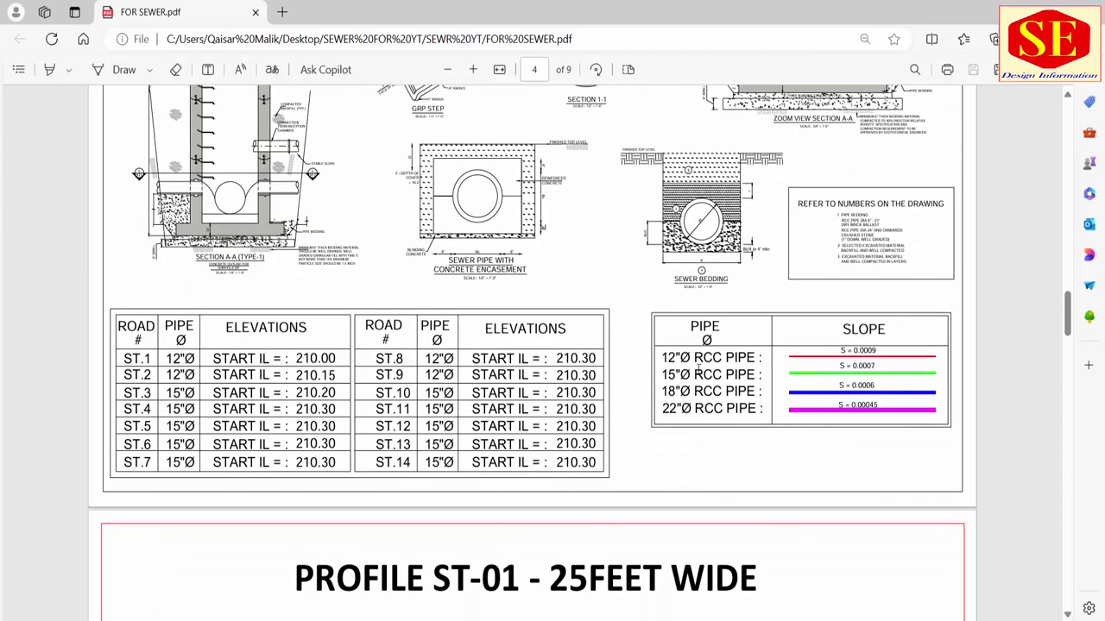
{"action": "scroll", "coordinate": [662, 361], "scroll_direction": "up", "scroll_amount": 7}
{"action": "scroll", "coordinate": [965, 188], "scroll_direction": "up", "scroll_amount": 3, "text": "ctrl"}
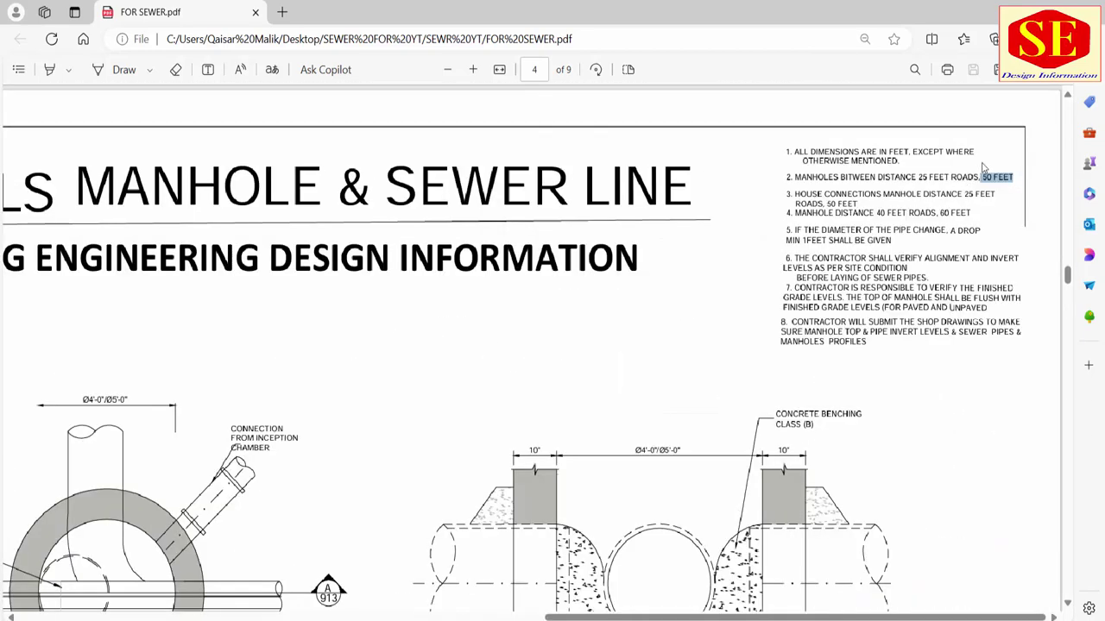
Highlight the 50 FEET manhole spacing and the house connection manhole spacing notes.
{"action": "left_click", "coordinate": [983, 165]}
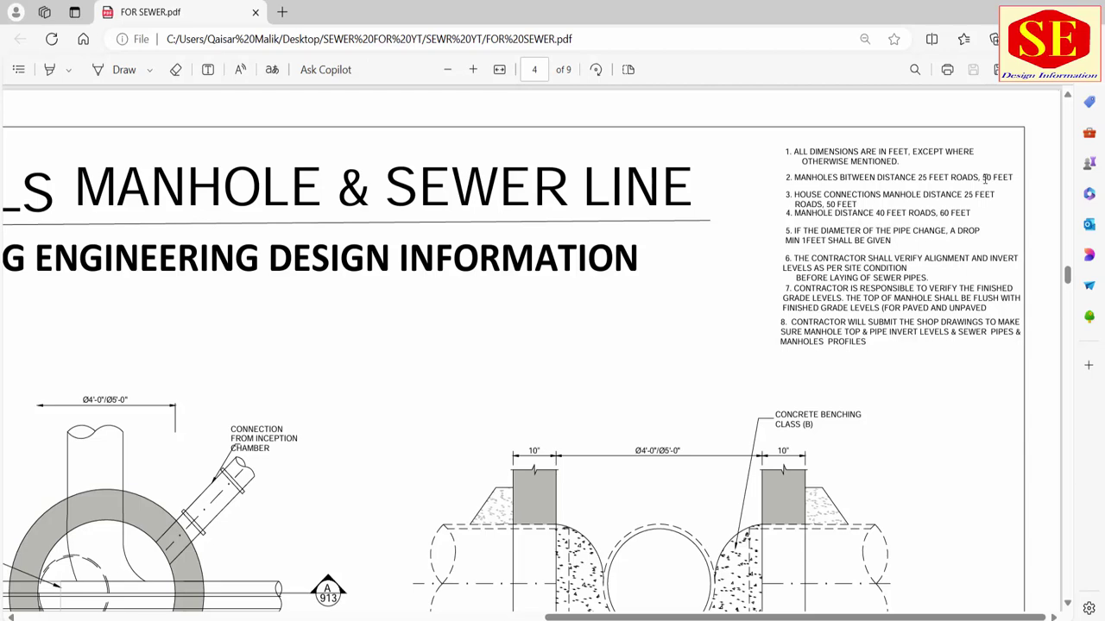
{"action": "left_click_drag", "start_coordinate": [983, 177], "coordinate": [1014, 178]}
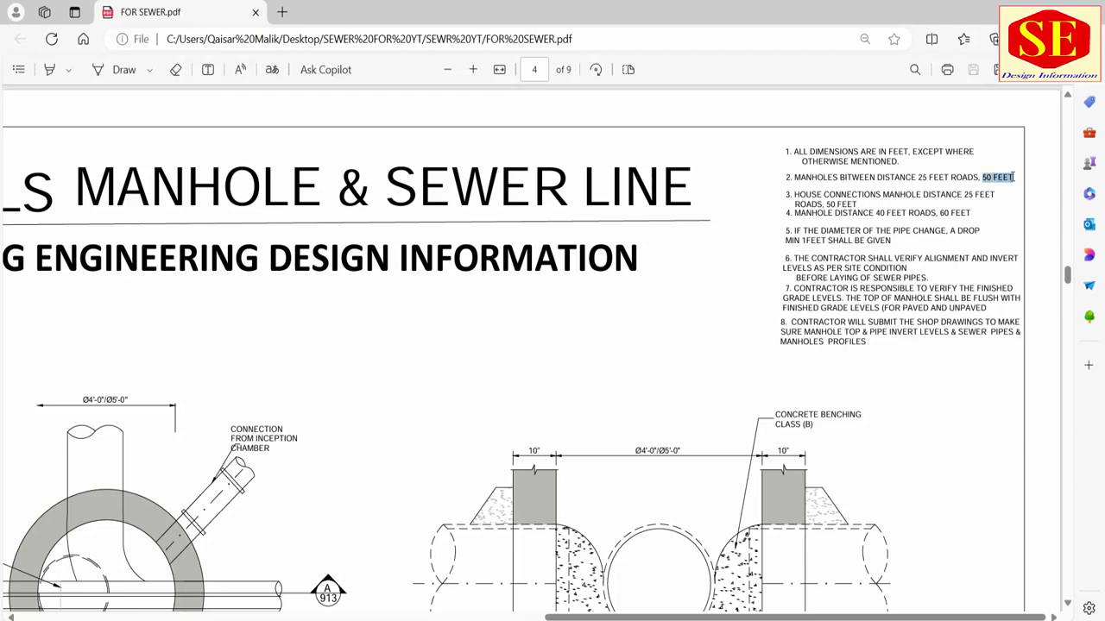
{"action": "left_click", "coordinate": [871, 191]}
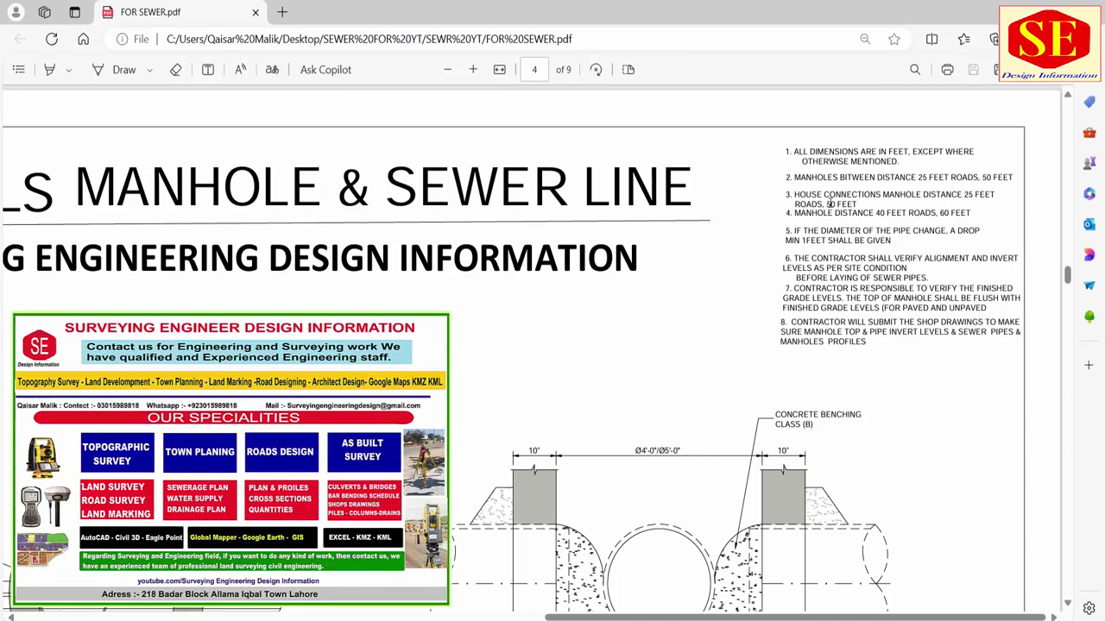
{"action": "left_click_drag", "start_coordinate": [832, 203], "coordinate": [902, 201]}
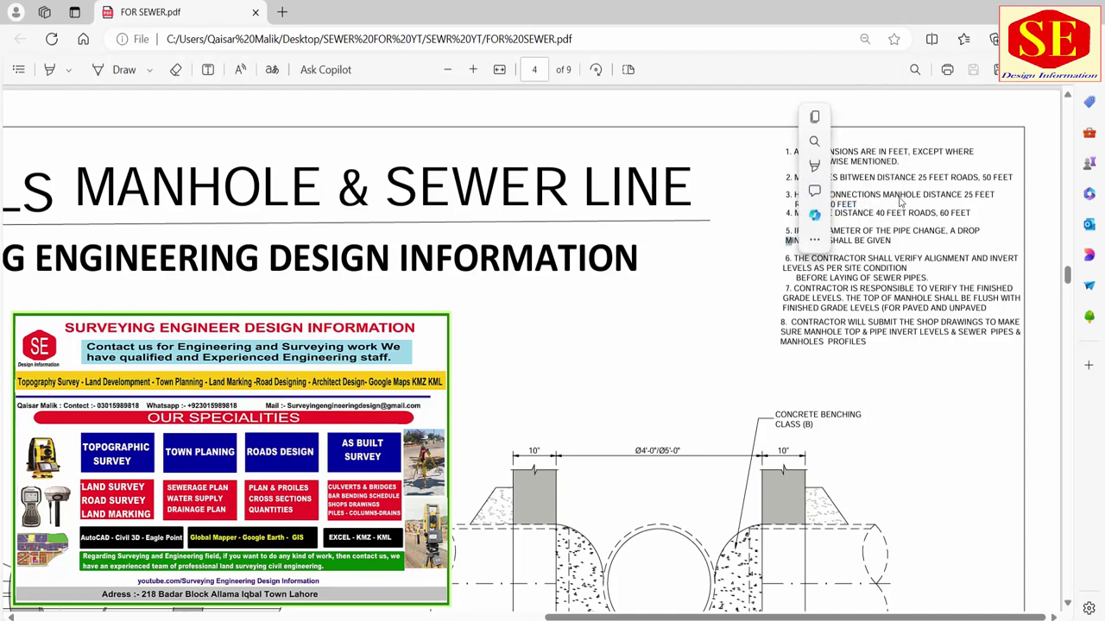
{"action": "left_click", "coordinate": [589, 272]}
Scroll down to the ELEVATIONS and SLOPE tables for ST.1–ST.14.
{"action": "scroll", "coordinate": [588, 272], "scroll_direction": "down", "scroll_amount": 2}
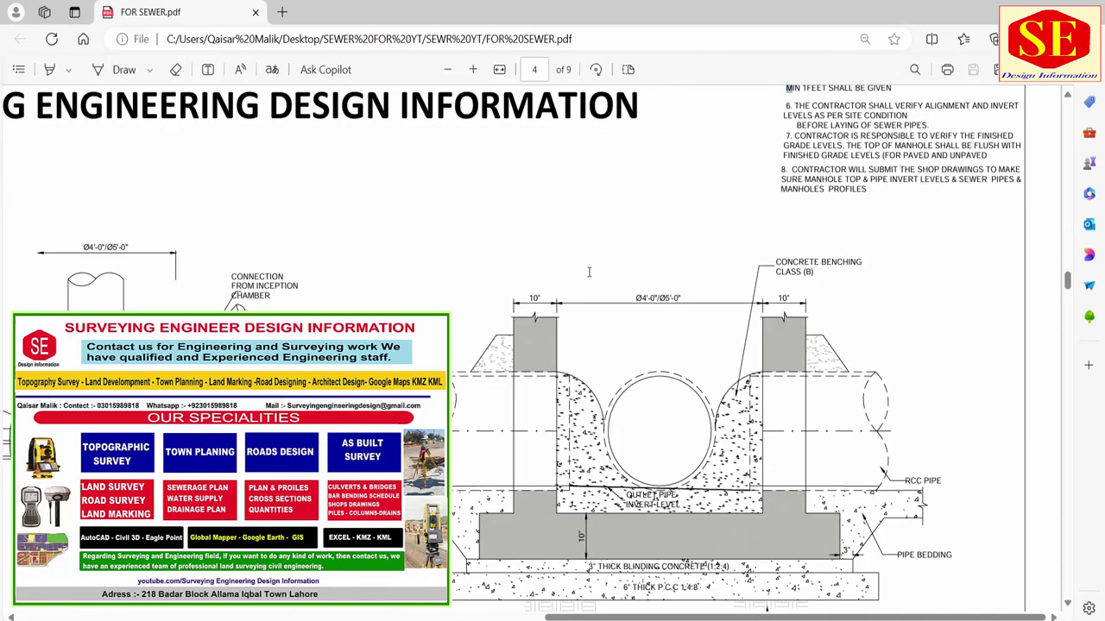
{"action": "scroll", "coordinate": [640, 301], "scroll_direction": "down", "scroll_amount": 1, "text": "ctrl"}
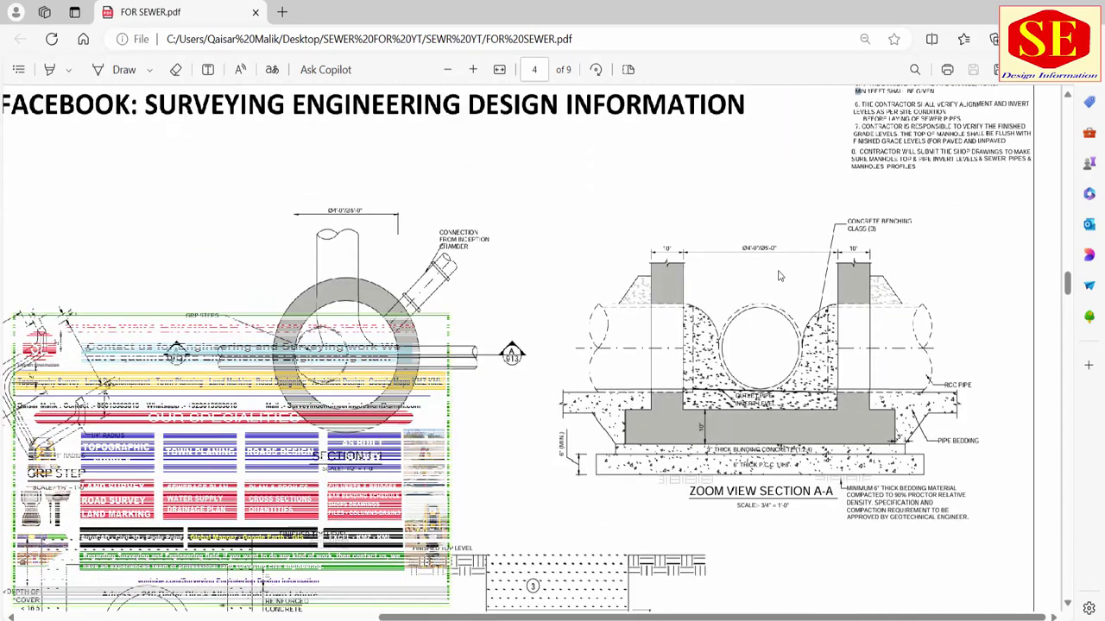
{"action": "scroll", "coordinate": [640, 301], "scroll_direction": "down", "scroll_amount": 1, "text": "ctrl"}
{"action": "scroll", "coordinate": [640, 301], "scroll_direction": "down", "scroll_amount": 2}
{"action": "scroll", "coordinate": [641, 301], "scroll_direction": "down", "scroll_amount": 2}
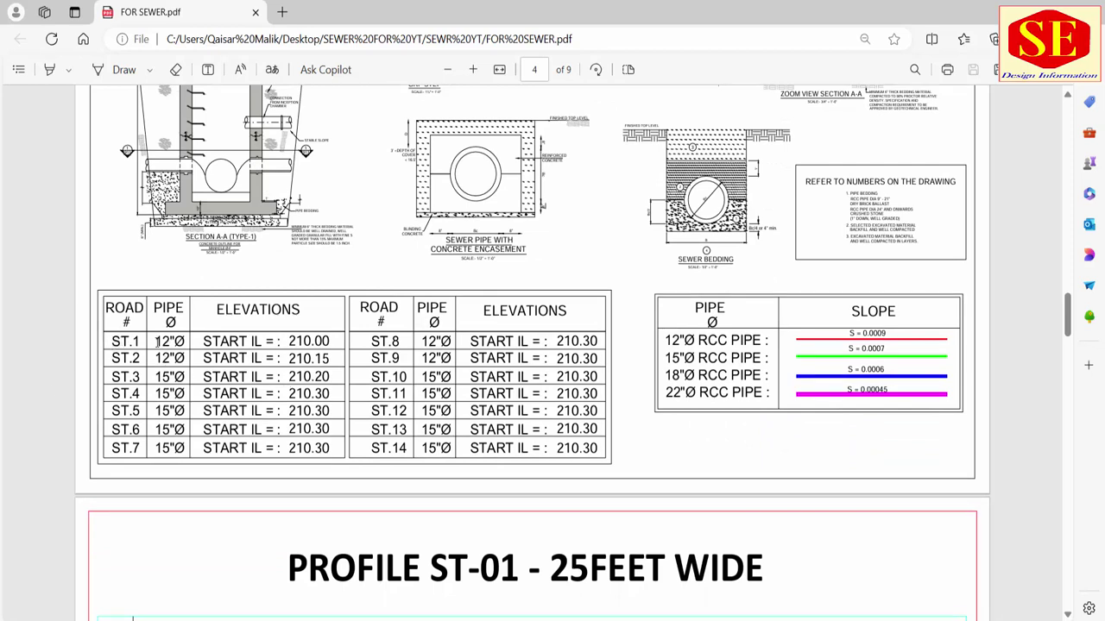
{"action": "mouse_move", "coordinate": [156, 342]}
{"action": "left_mouse_down"}
{"action": "mouse_move", "coordinate": [186, 344]}
{"action": "mouse_move", "coordinate": [136, 342]}
{"action": "left_mouse_up"}
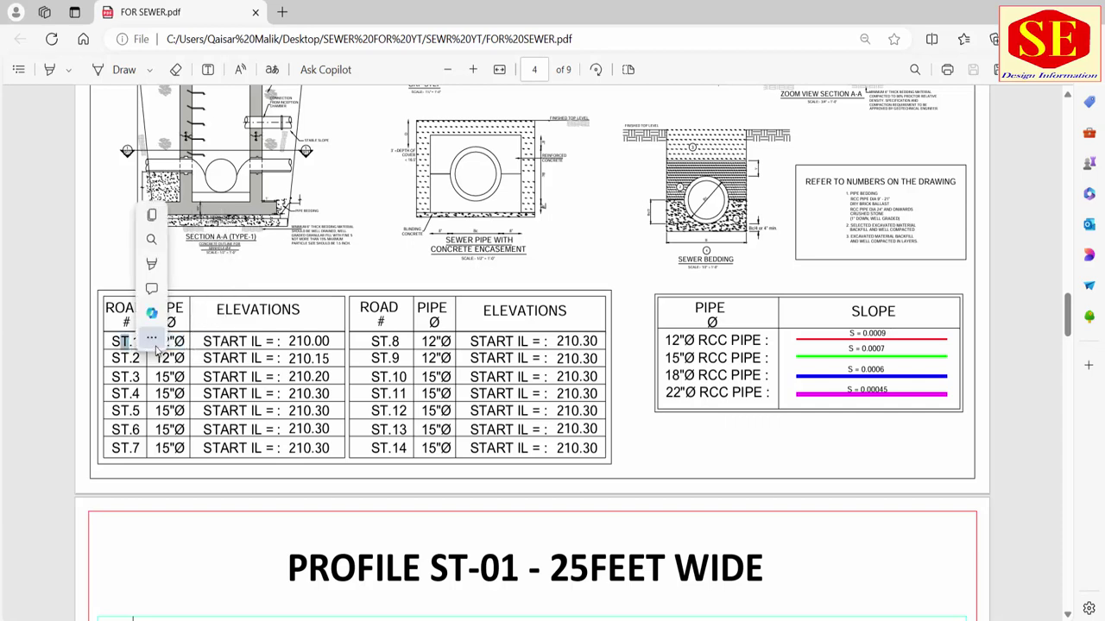
{"action": "left_click_drag", "start_coordinate": [160, 393], "coordinate": [168, 394]}
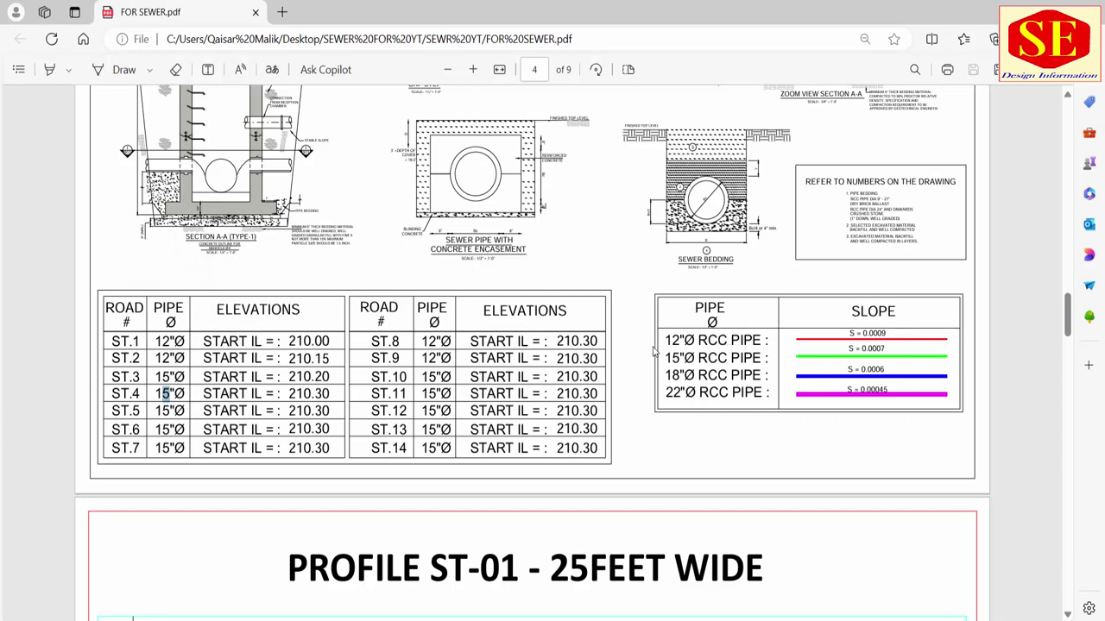
{"action": "left_click_drag", "start_coordinate": [666, 340], "coordinate": [763, 340]}
{"action": "right_click", "coordinate": [763, 340]}
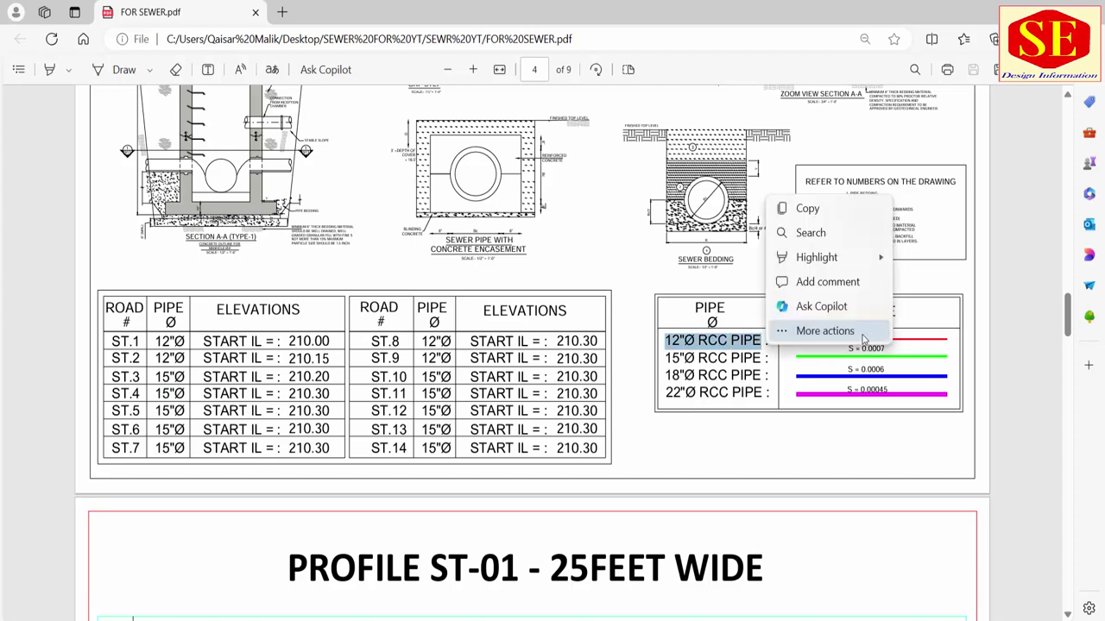
{"action": "left_click", "coordinate": [818, 392]}
{"action": "left_click_drag", "start_coordinate": [854, 335], "coordinate": [890, 336]}
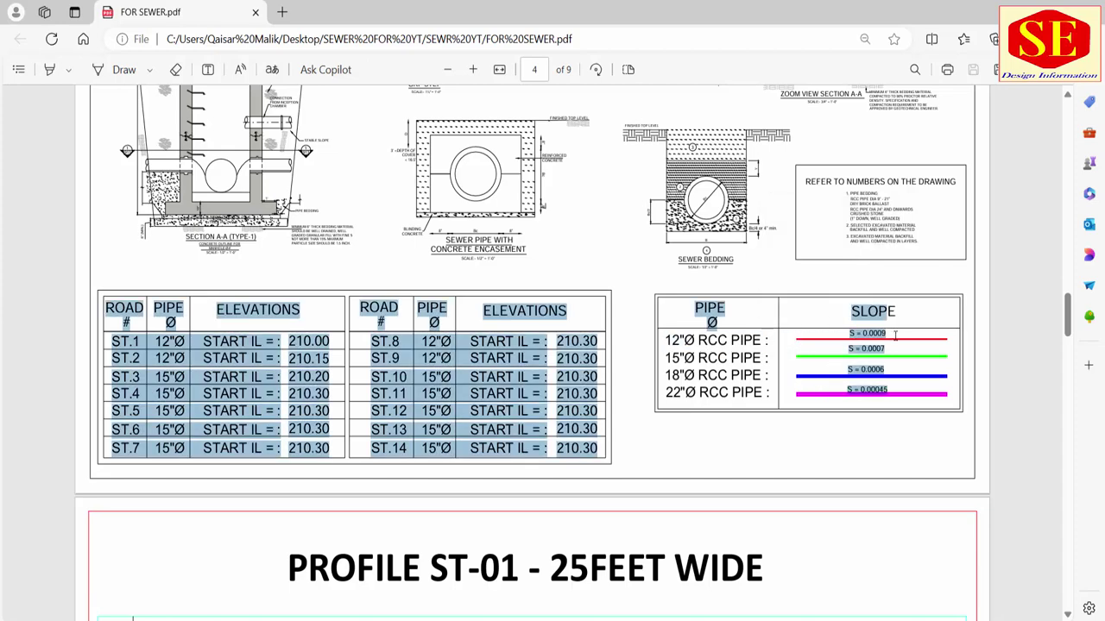
{"action": "left_click", "coordinate": [557, 393]}
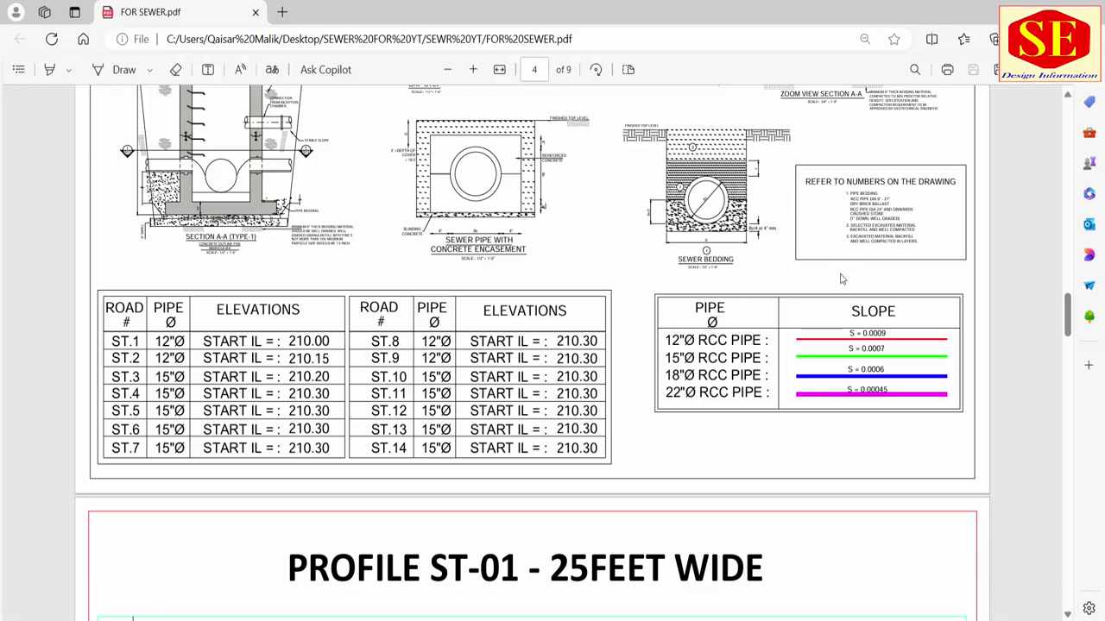
Zoom into the general manhole and sewer line notes on the sewerage details sheet, then zoom back out.
{"action": "scroll", "coordinate": [861, 259], "scroll_direction": "up", "scroll_amount": 5}
{"action": "scroll", "coordinate": [956, 249], "scroll_direction": "up", "scroll_amount": 3, "text": "ctrl"}
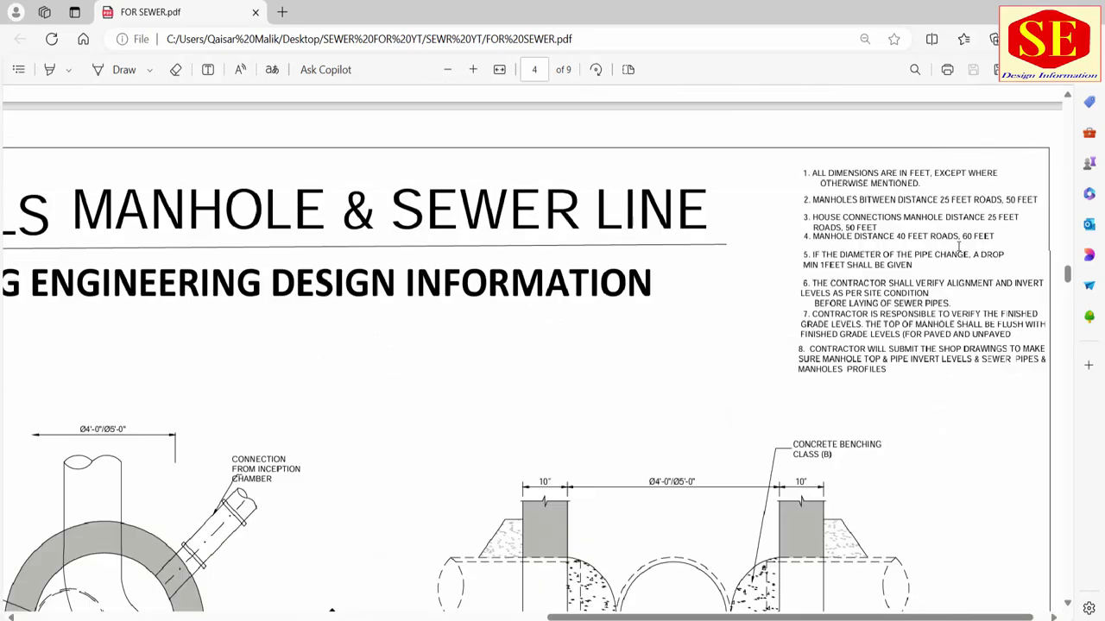
{"action": "scroll", "coordinate": [956, 249], "scroll_direction": "up", "scroll_amount": 1, "text": "ctrl"}
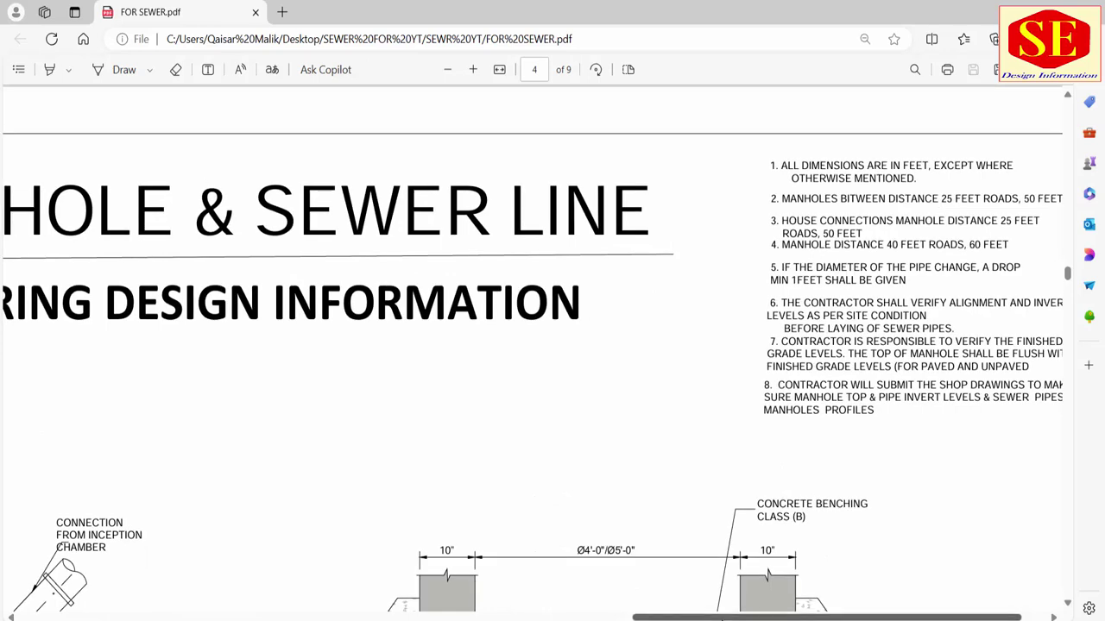
{"action": "scroll", "coordinate": [784, 558], "scroll_direction": "right", "scroll_amount": 1}
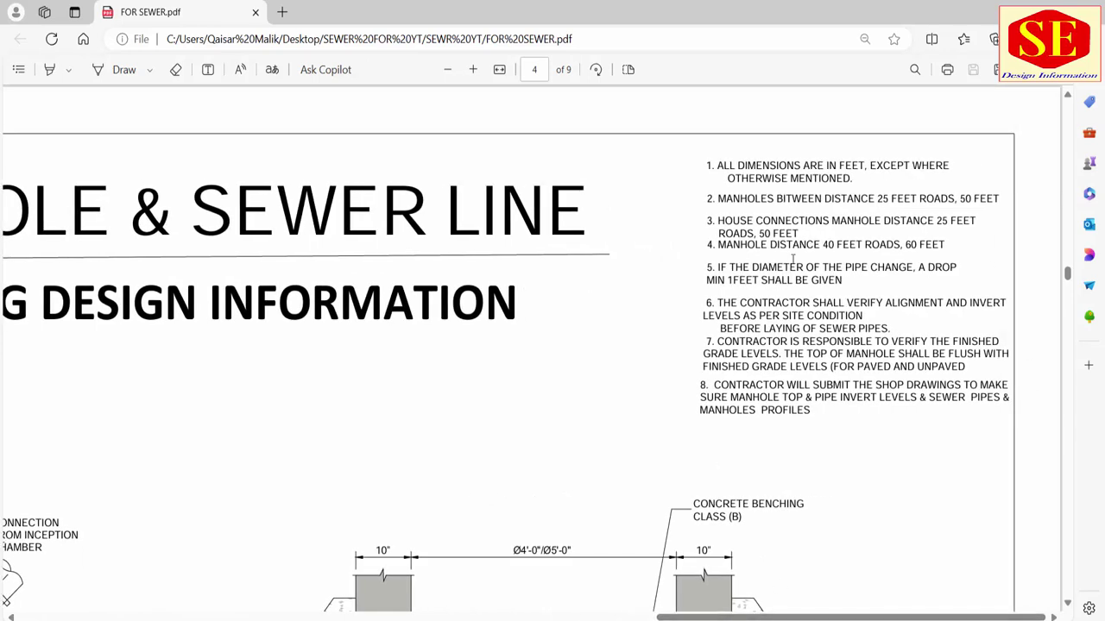
{"action": "scroll", "coordinate": [590, 203], "scroll_direction": "down", "scroll_amount": 3, "text": "ctrl"}
{"action": "scroll", "coordinate": [517, 207], "scroll_direction": "down", "scroll_amount": 1, "text": "ctrl"}
{"action": "scroll", "coordinate": [484, 259], "scroll_direction": "down", "scroll_amount": 1, "text": "ctrl"}
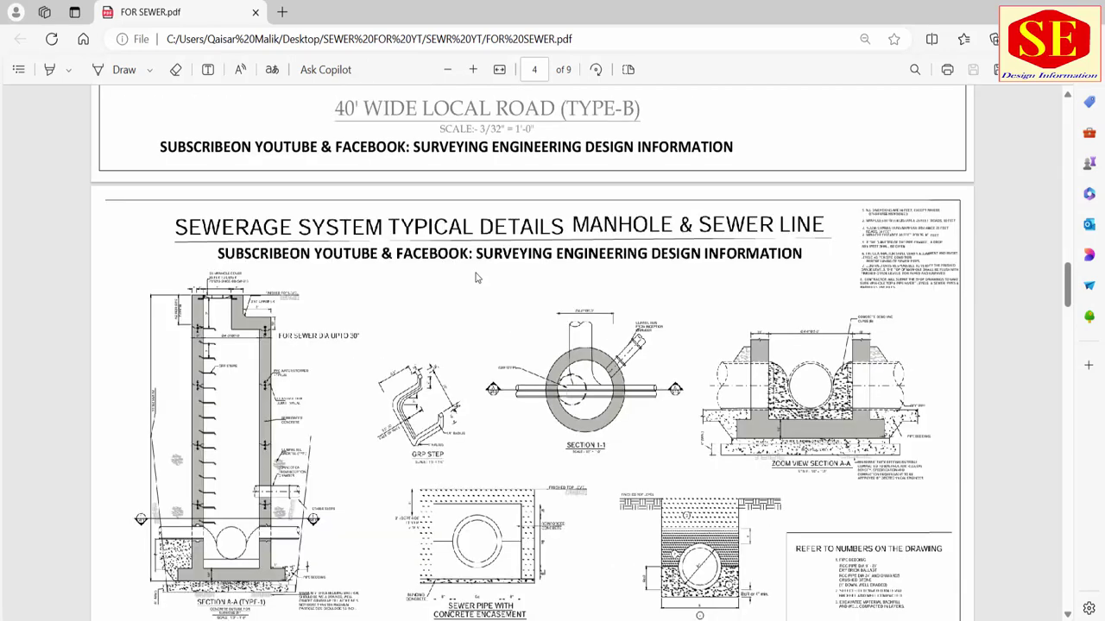
{"action": "scroll", "coordinate": [531, 306], "scroll_direction": "down", "scroll_amount": 3}
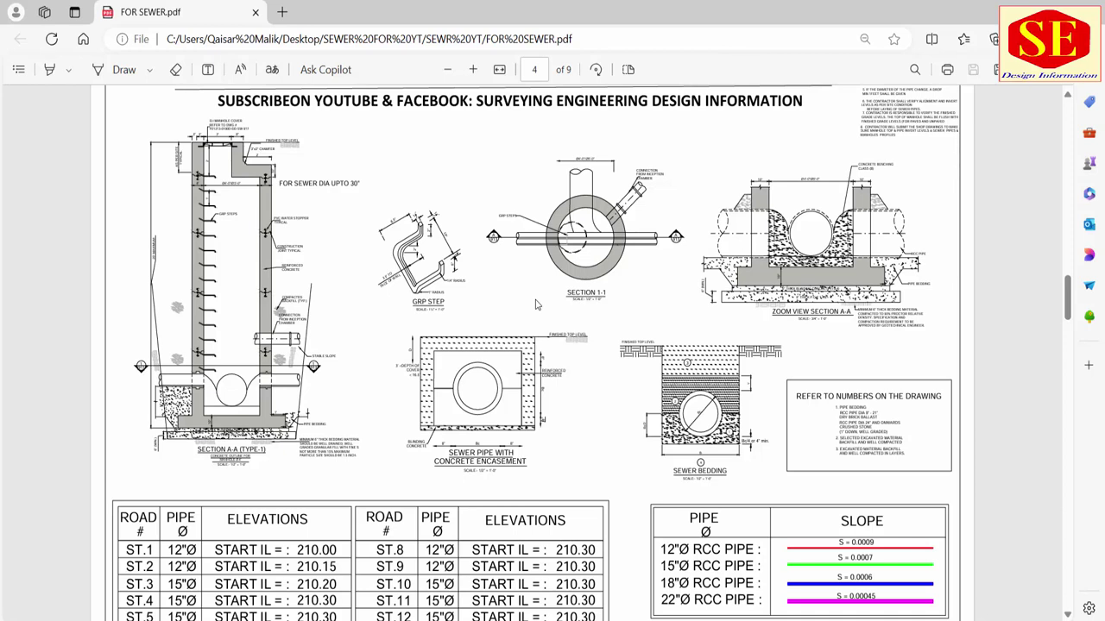
{"action": "scroll", "coordinate": [971, 212], "scroll_direction": "up", "scroll_amount": 1}
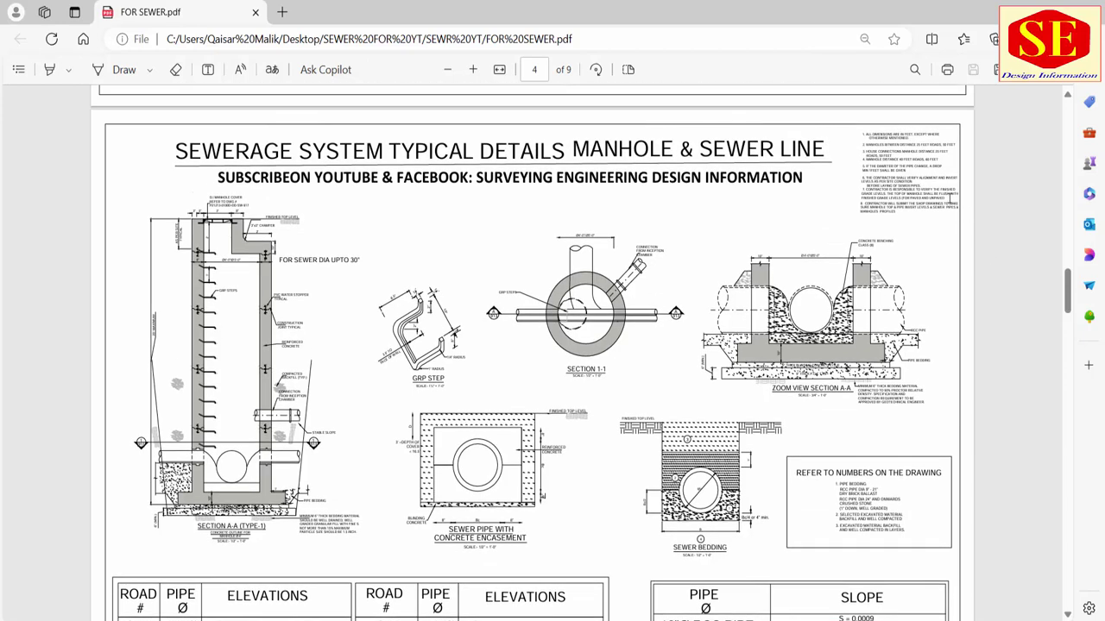
{"action": "scroll", "coordinate": [936, 180], "scroll_direction": "up", "scroll_amount": 3, "text": "ctrl"}
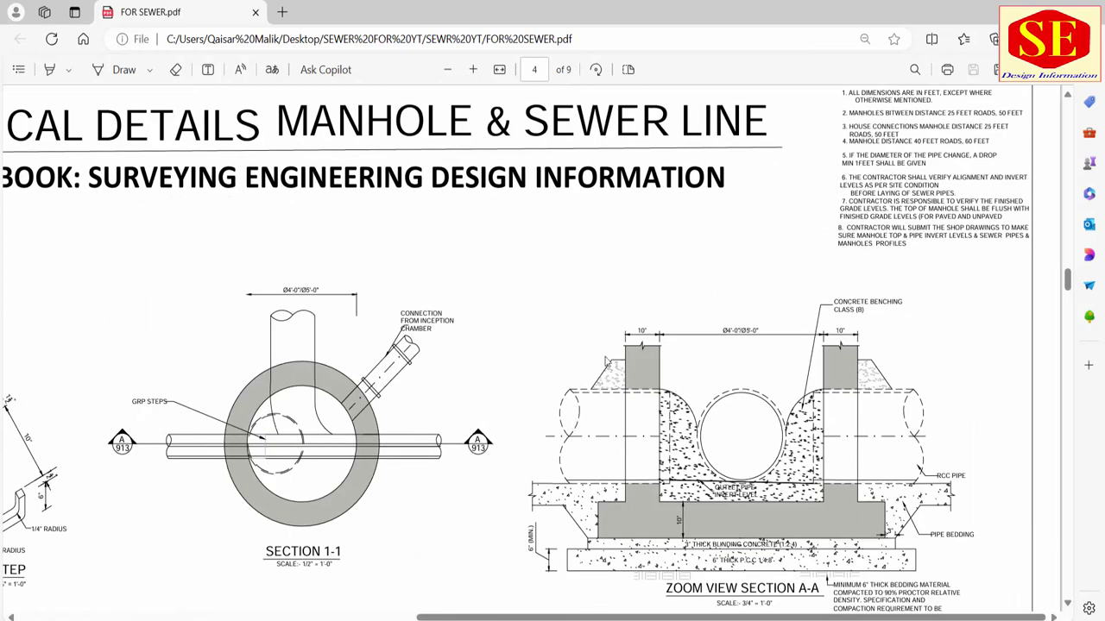
{"action": "scroll", "coordinate": [993, 195], "scroll_direction": "up", "scroll_amount": 1, "text": "ctrl"}
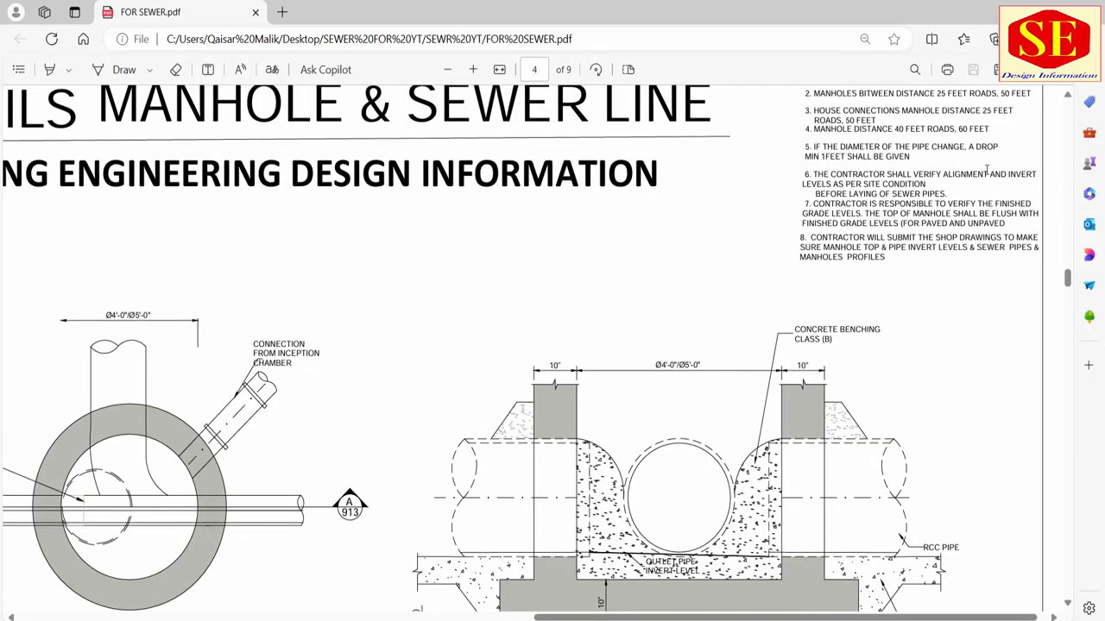
{"action": "scroll", "coordinate": [991, 213], "scroll_direction": "up", "scroll_amount": 2}
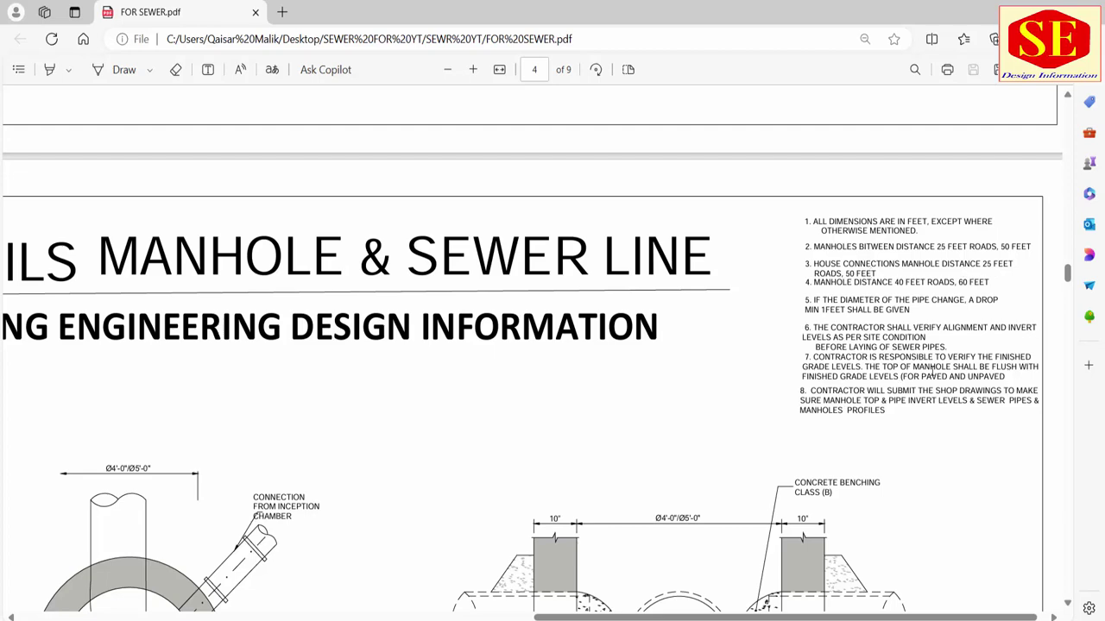
{"action": "scroll", "coordinate": [855, 238], "scroll_direction": "down", "scroll_amount": 2, "text": "ctrl"}
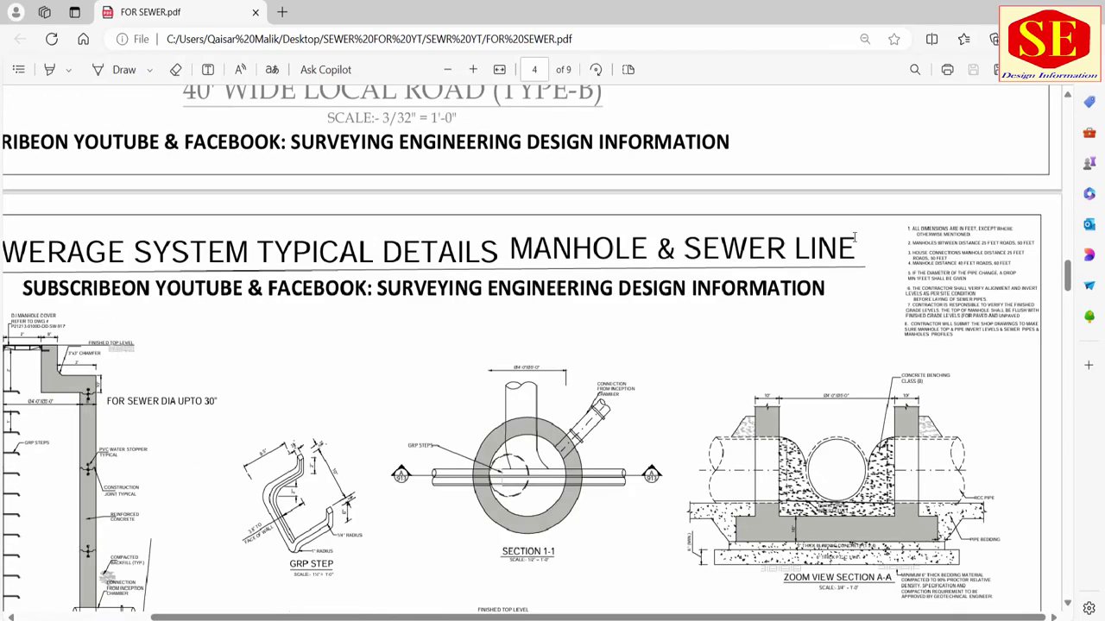
{"action": "scroll", "coordinate": [855, 238], "scroll_direction": "down", "scroll_amount": 1, "text": "ctrl"}
{"action": "scroll", "coordinate": [482, 426], "scroll_direction": "down", "scroll_amount": 3}
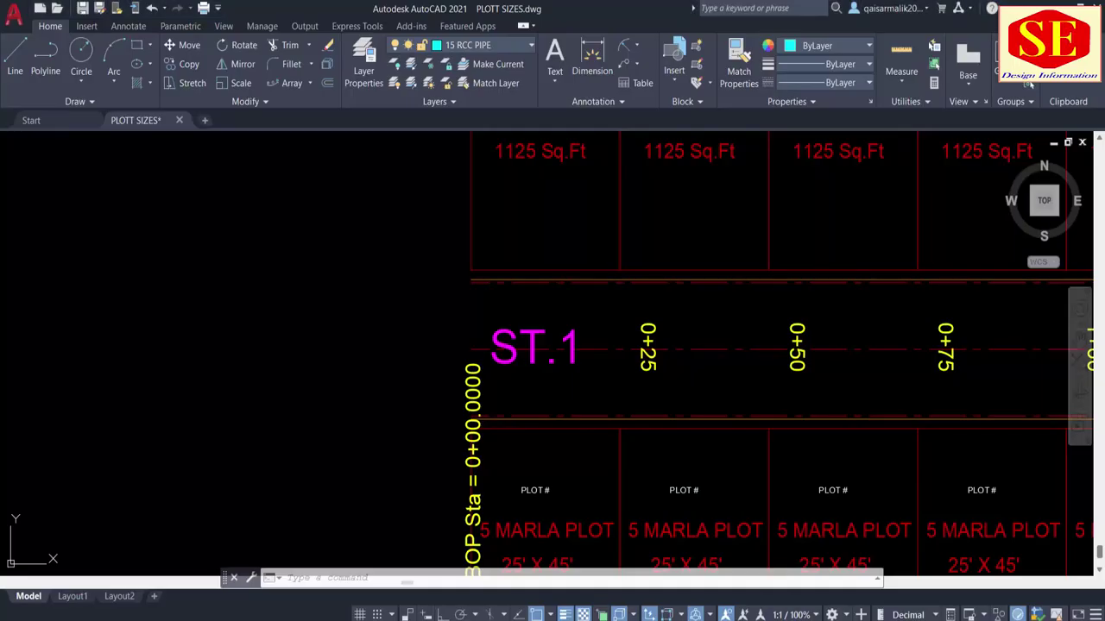
Inspect the ST.1 street label and its red centerline, centring street ST.1.
{"action": "left_click", "coordinate": [521, 329]}
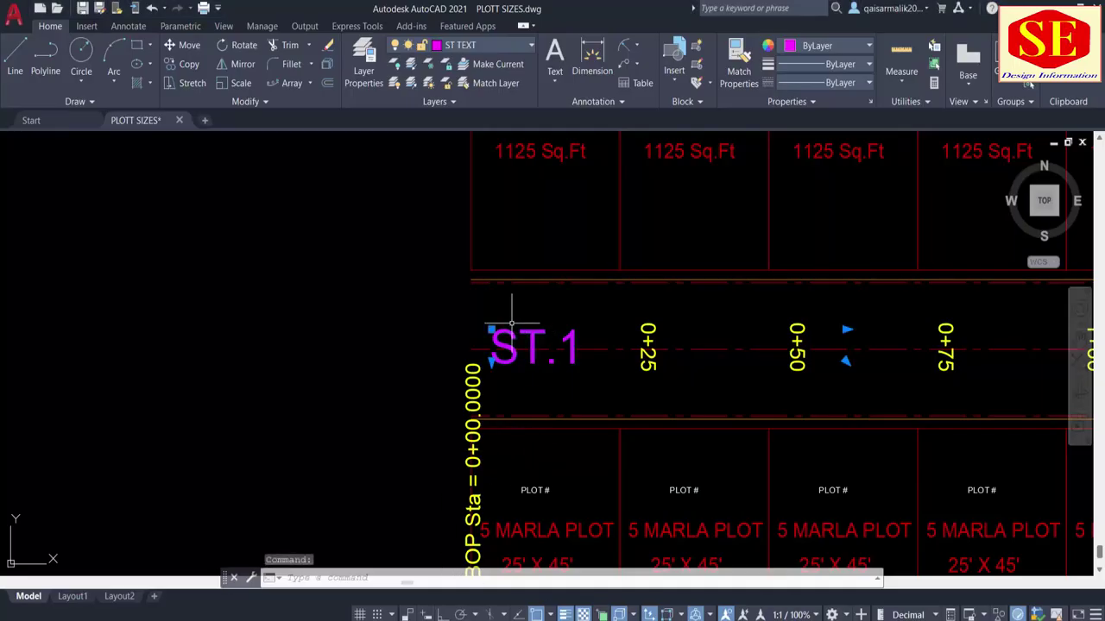
{"action": "key", "text": "Escape"}
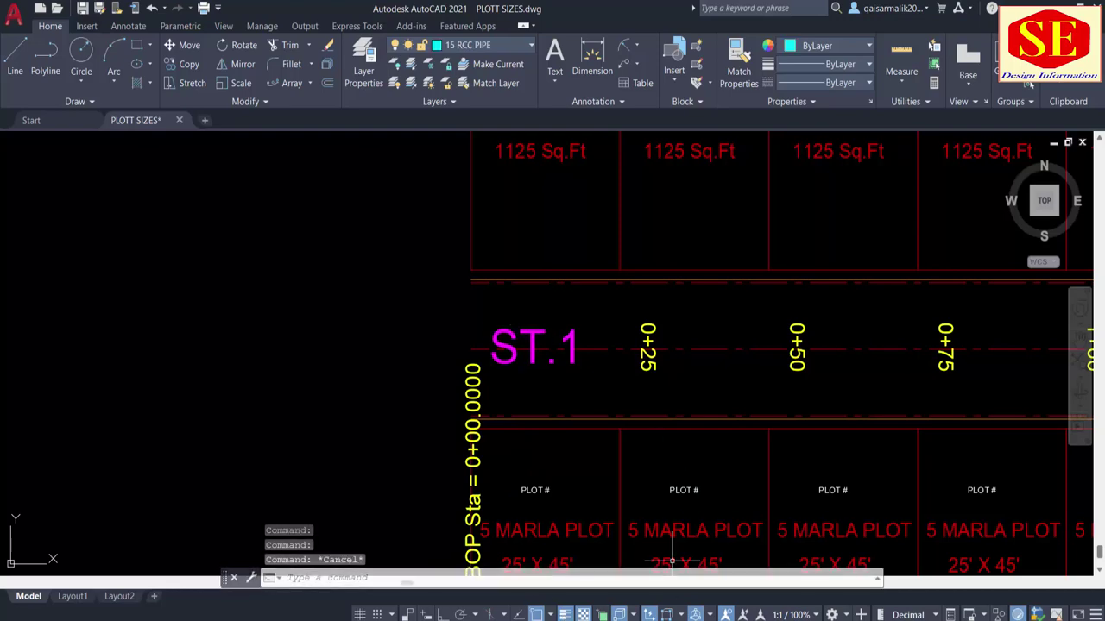
{"action": "left_click", "coordinate": [587, 552]}
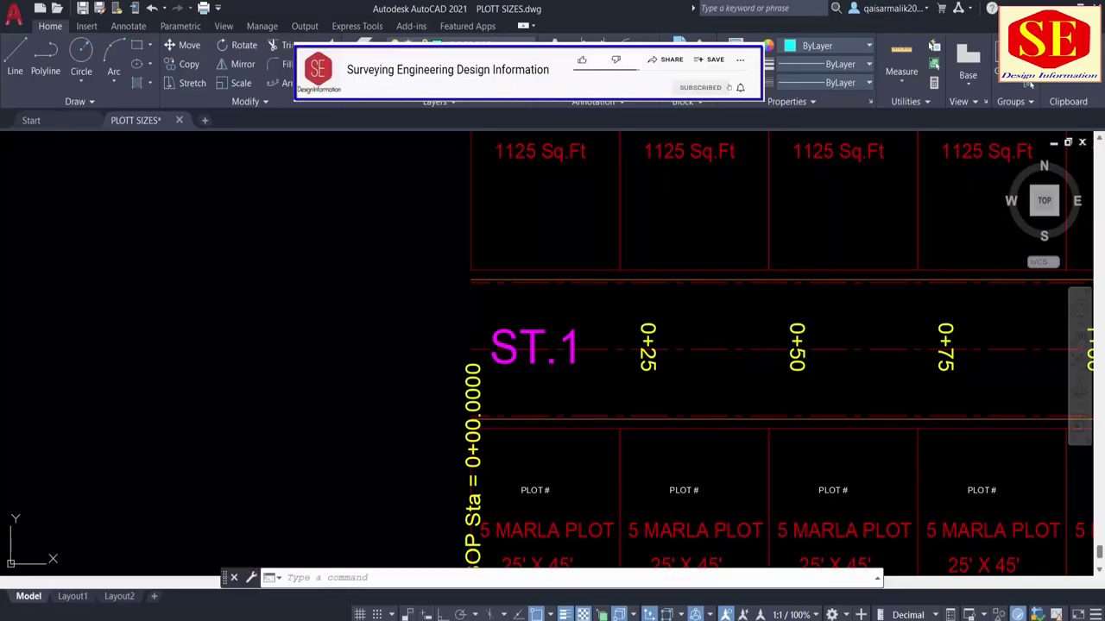
{"action": "key", "text": "Escape"}
{"action": "key", "text": "Escape"}
{"action": "middle_click_drag", "start_coordinate": [592, 308], "coordinate": [456, 363]}
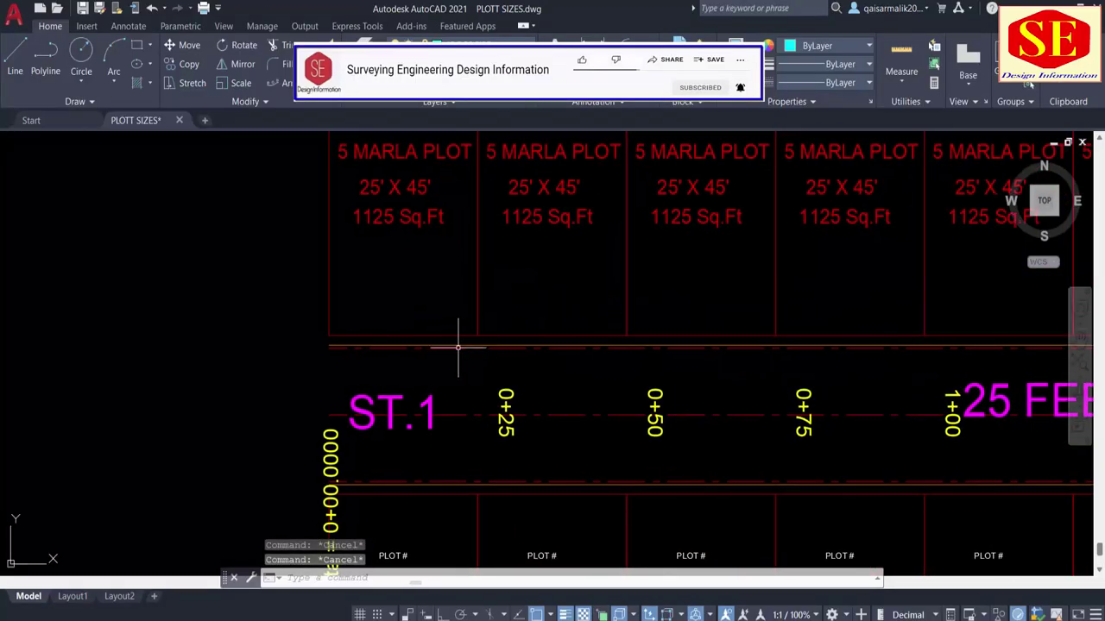
{"action": "left_click", "coordinate": [457, 348]}
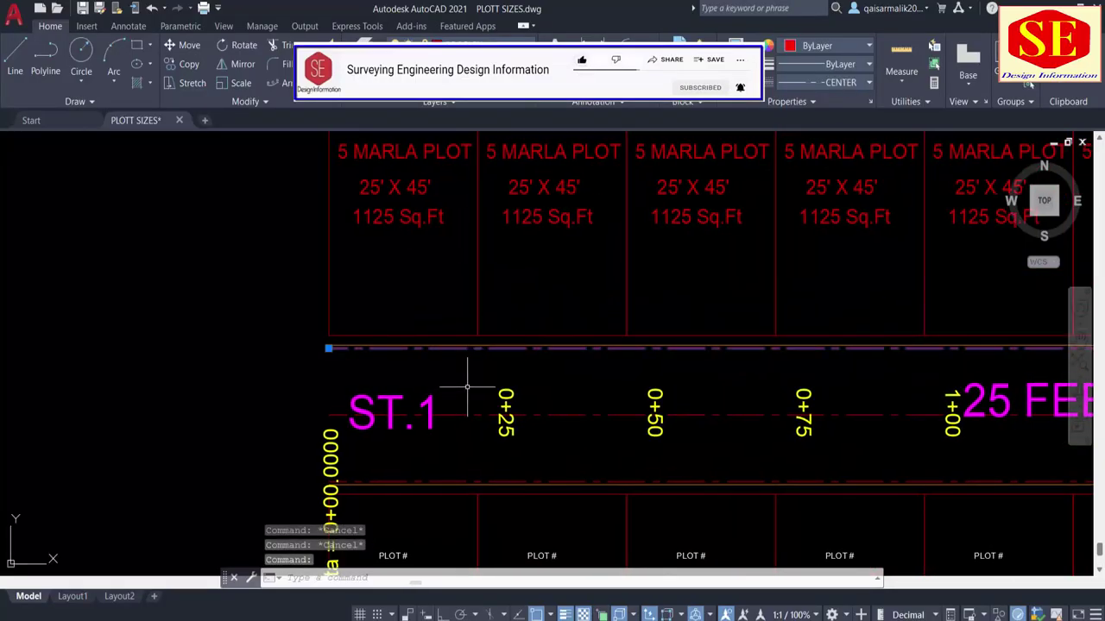
{"action": "key", "text": "Escape"}
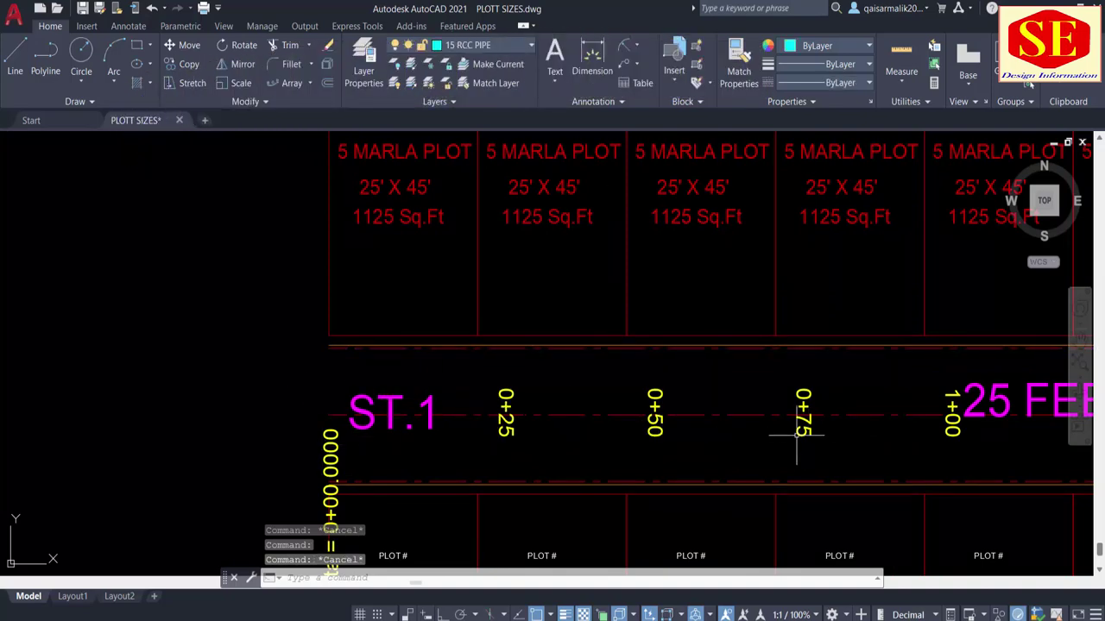
Zoom into the LEGENDS box with the RCC pipe colours and the MH.1, flow and FRL/IL symbols.
{"action": "scroll", "coordinate": [803, 423], "scroll_direction": "down", "scroll_amount": 1}
{"action": "scroll", "coordinate": [820, 442], "scroll_direction": "down", "scroll_amount": 3}
{"action": "middle_click_drag", "start_coordinate": [811, 442], "coordinate": [695, 427]}
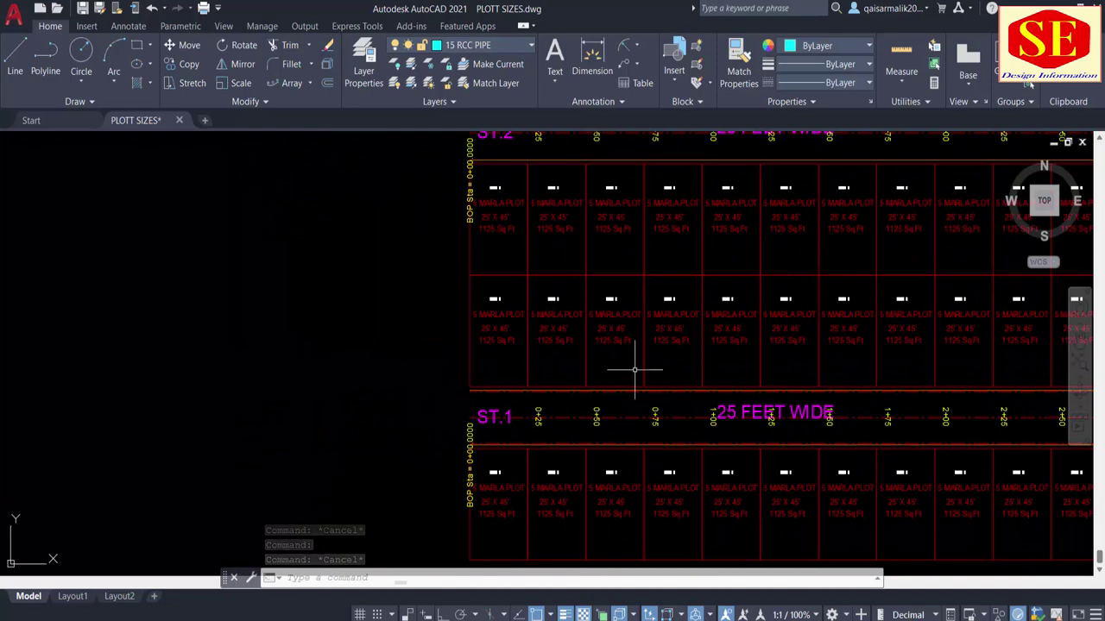
{"action": "scroll", "coordinate": [560, 407], "scroll_direction": "up", "scroll_amount": 2}
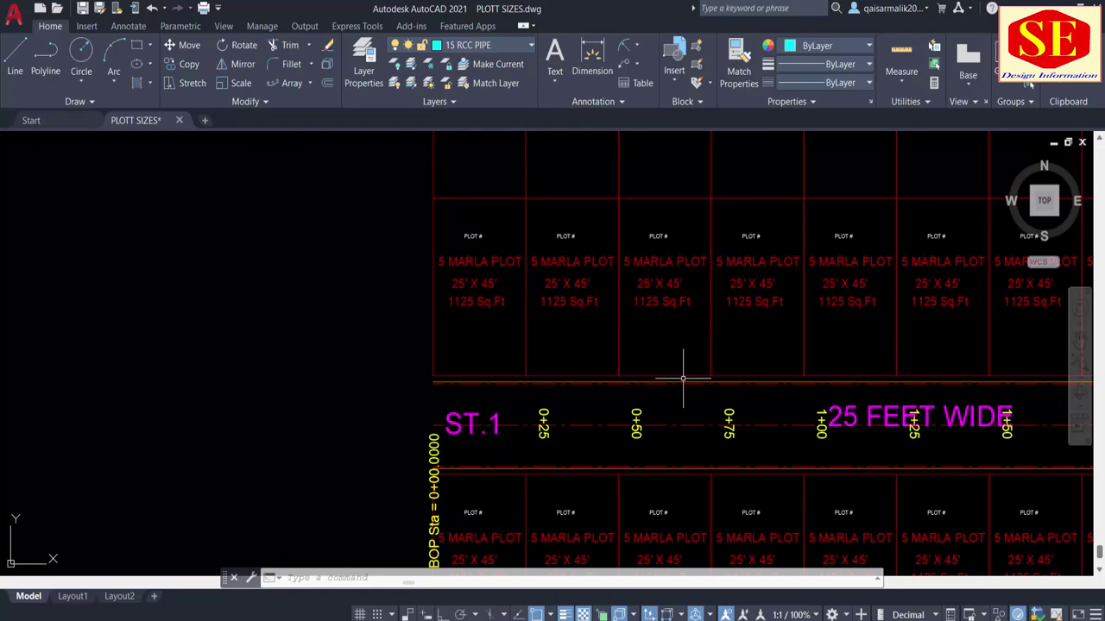
{"action": "scroll", "coordinate": [595, 397], "scroll_direction": "up", "scroll_amount": 5}
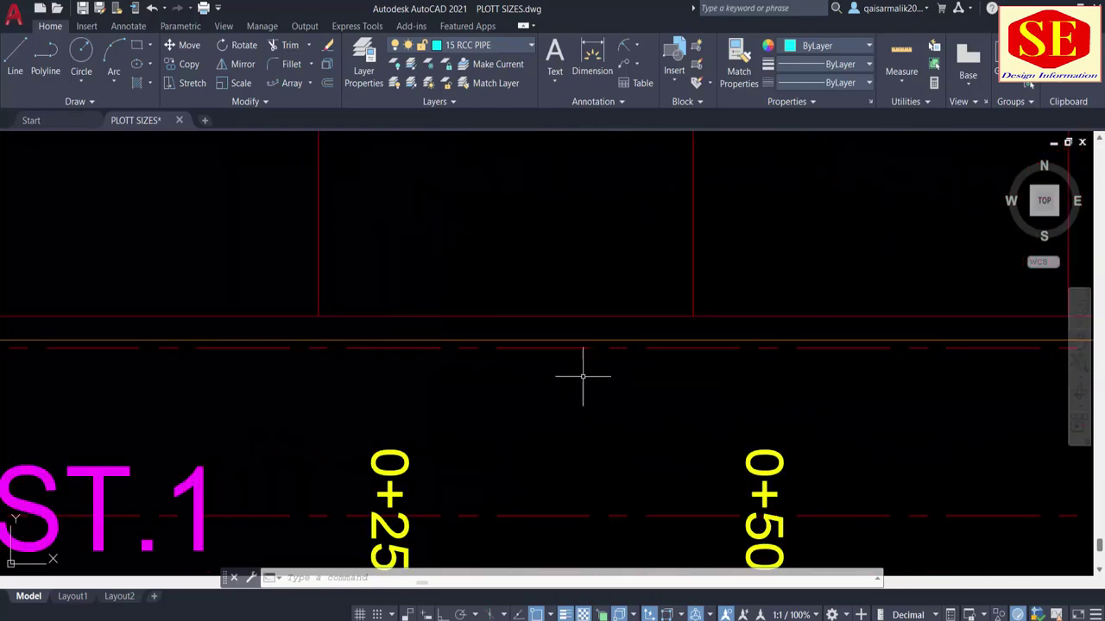
{"action": "key", "text": "Escape"}
{"action": "key", "text": "Escape"}
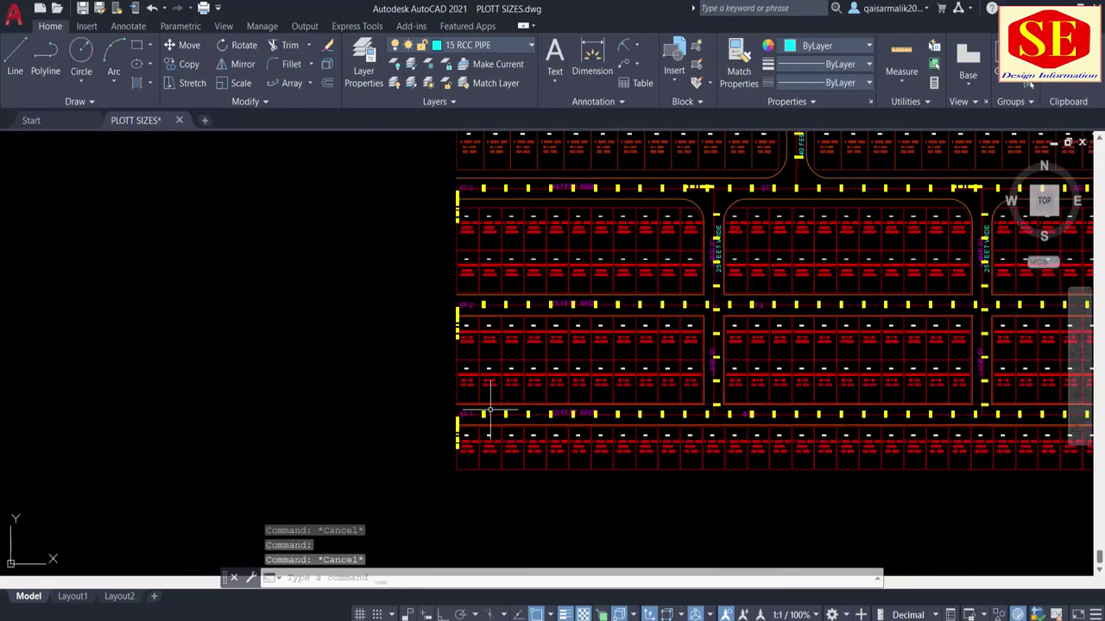
{"action": "scroll", "coordinate": [510, 389], "scroll_direction": "down", "scroll_amount": 10}
{"action": "scroll", "coordinate": [528, 225], "scroll_direction": "up", "scroll_amount": 5}
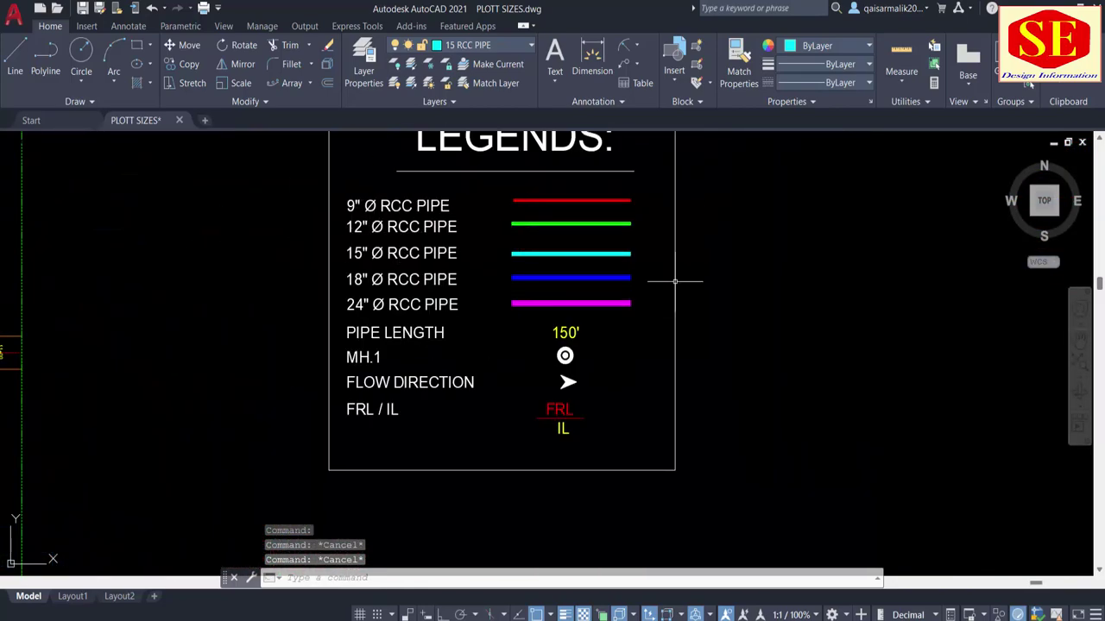
Match the green 12" RCC PIPE legend line's properties onto the ST.1 pipe polyline.
{"action": "left_click", "coordinate": [548, 224]}
{"action": "key", "text": "Escape"}
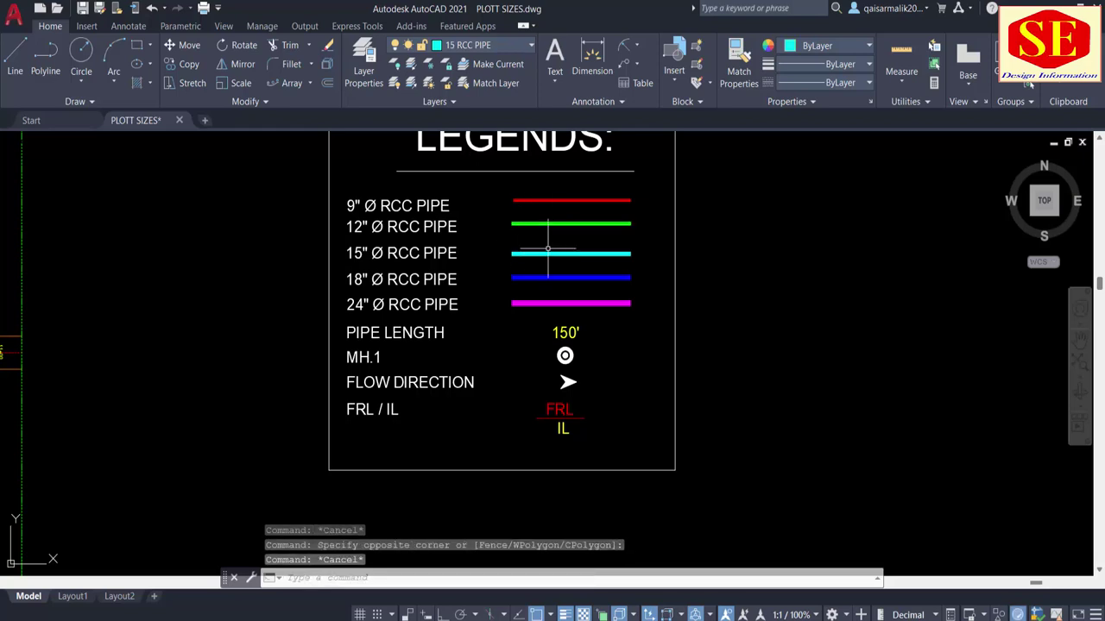
{"action": "type", "text": "MA"}
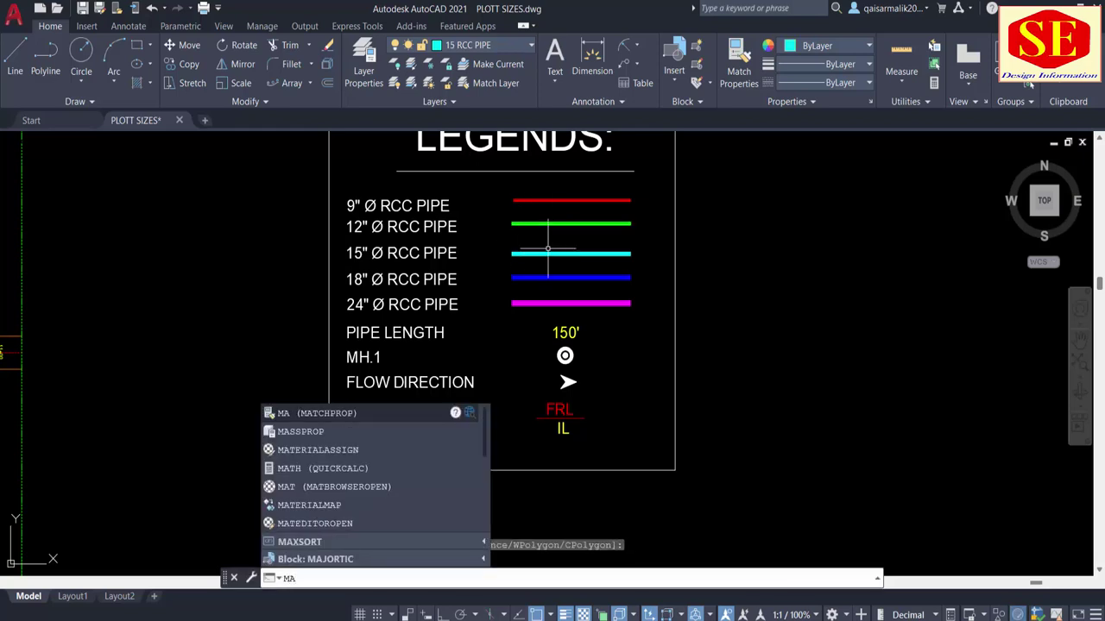
{"action": "key", "text": "Return"}
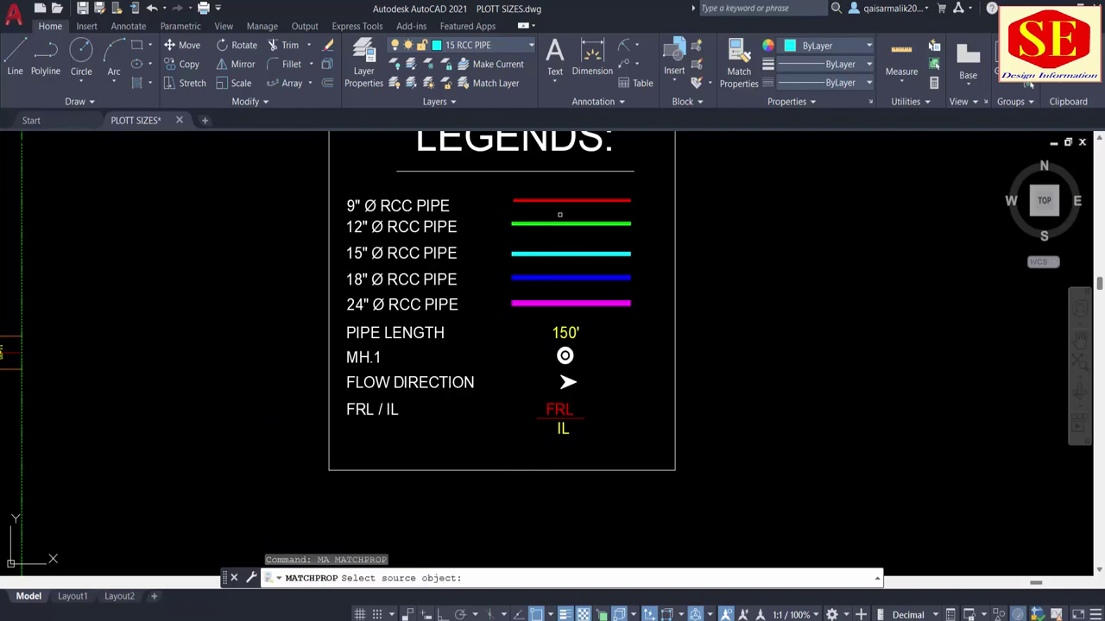
{"action": "left_click", "coordinate": [555, 224]}
{"action": "scroll", "coordinate": [966, 256], "scroll_direction": "down", "scroll_amount": 10}
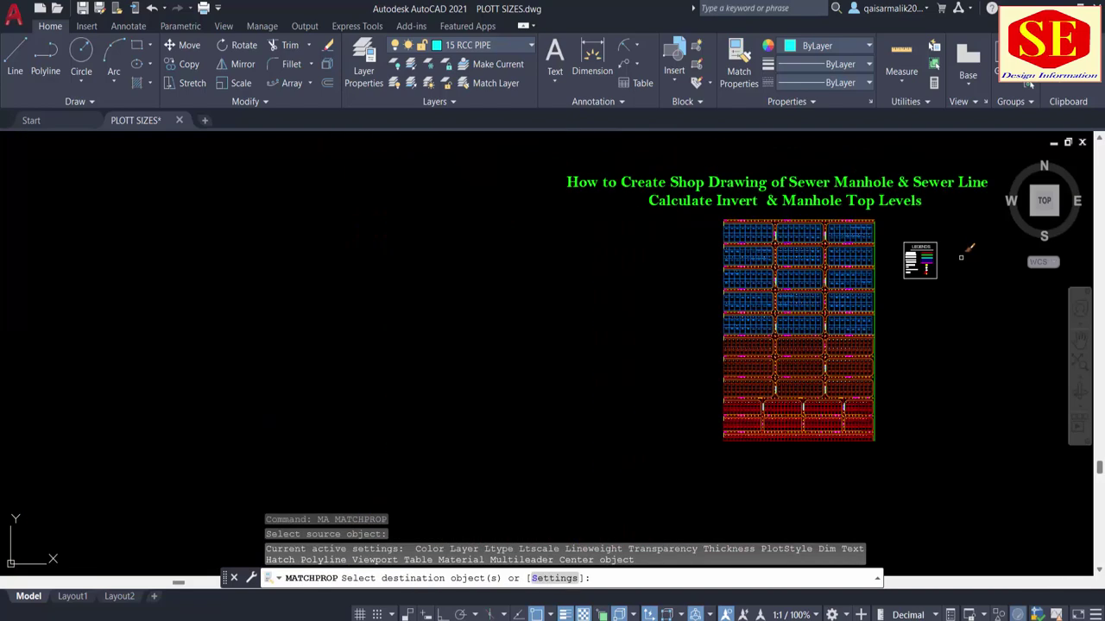
{"action": "scroll", "coordinate": [807, 477], "scroll_direction": "up", "scroll_amount": 5}
{"action": "scroll", "coordinate": [592, 420], "scroll_direction": "up", "scroll_amount": 1}
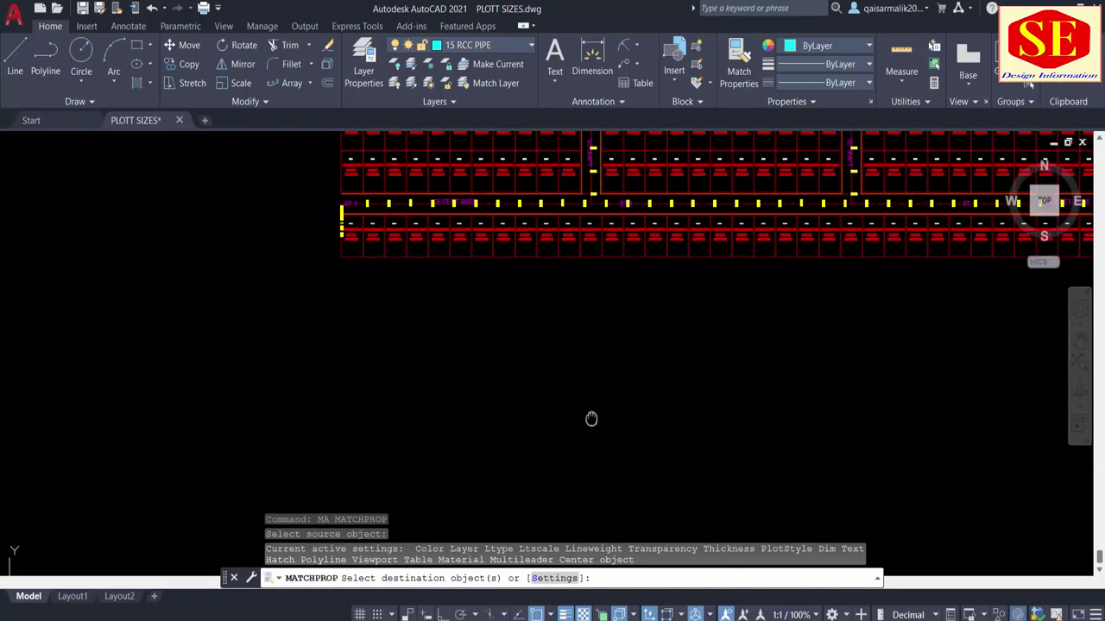
{"action": "scroll", "coordinate": [357, 463], "scroll_direction": "up", "scroll_amount": 2}
{"action": "scroll", "coordinate": [373, 354], "scroll_direction": "up", "scroll_amount": 1}
{"action": "middle_click_drag", "start_coordinate": [373, 354], "coordinate": [377, 430]}
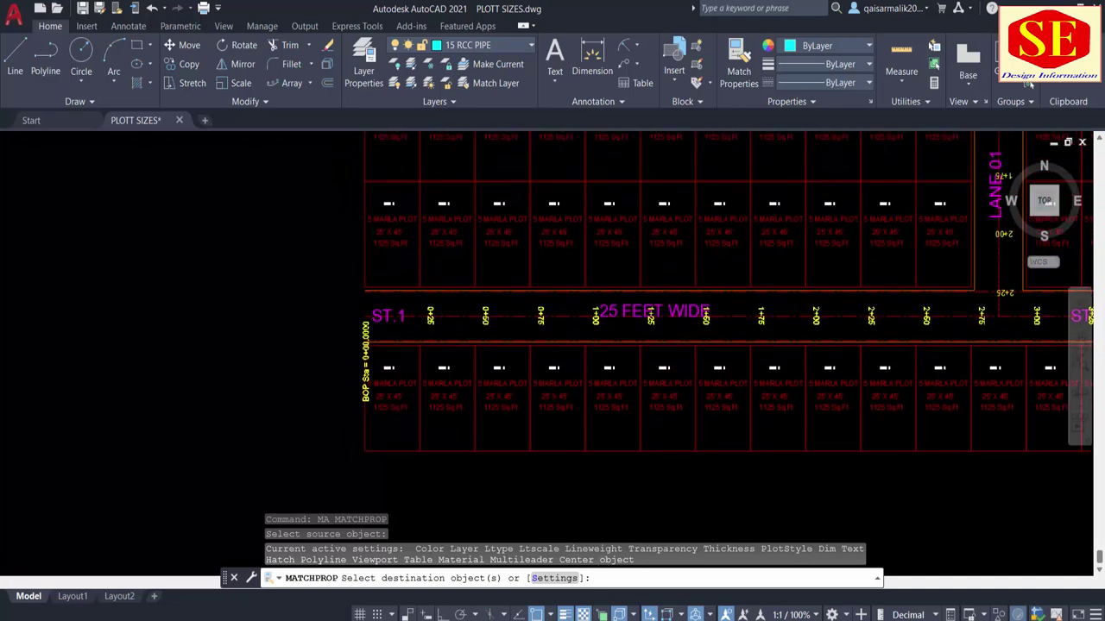
{"action": "scroll", "coordinate": [436, 308], "scroll_direction": "up", "scroll_amount": 1}
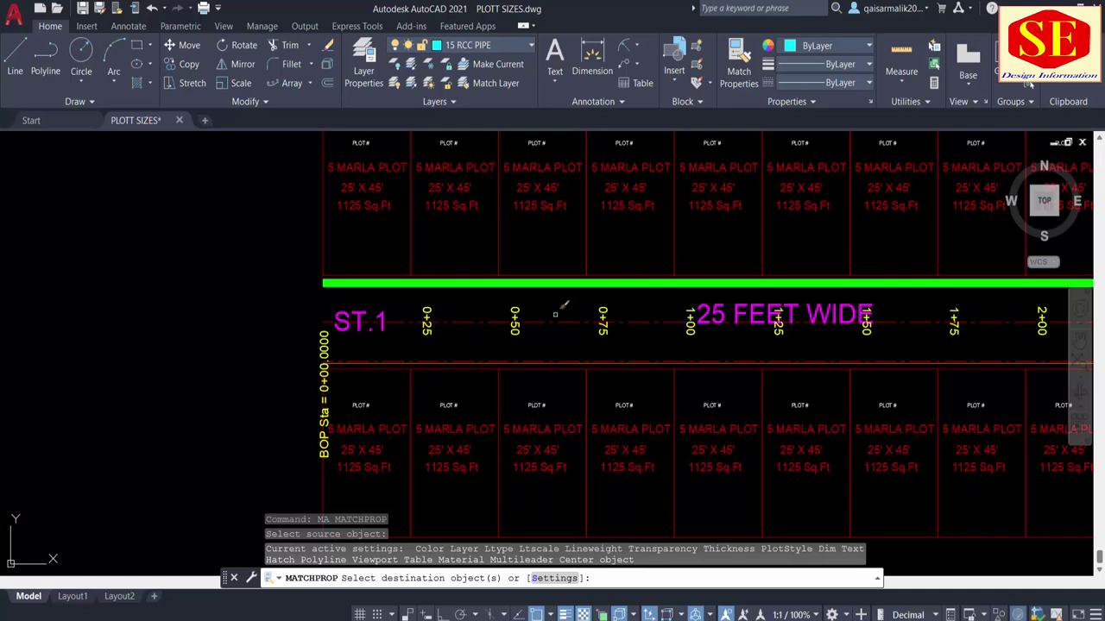
{"action": "scroll", "coordinate": [272, 302], "scroll_direction": "up", "scroll_amount": 2}
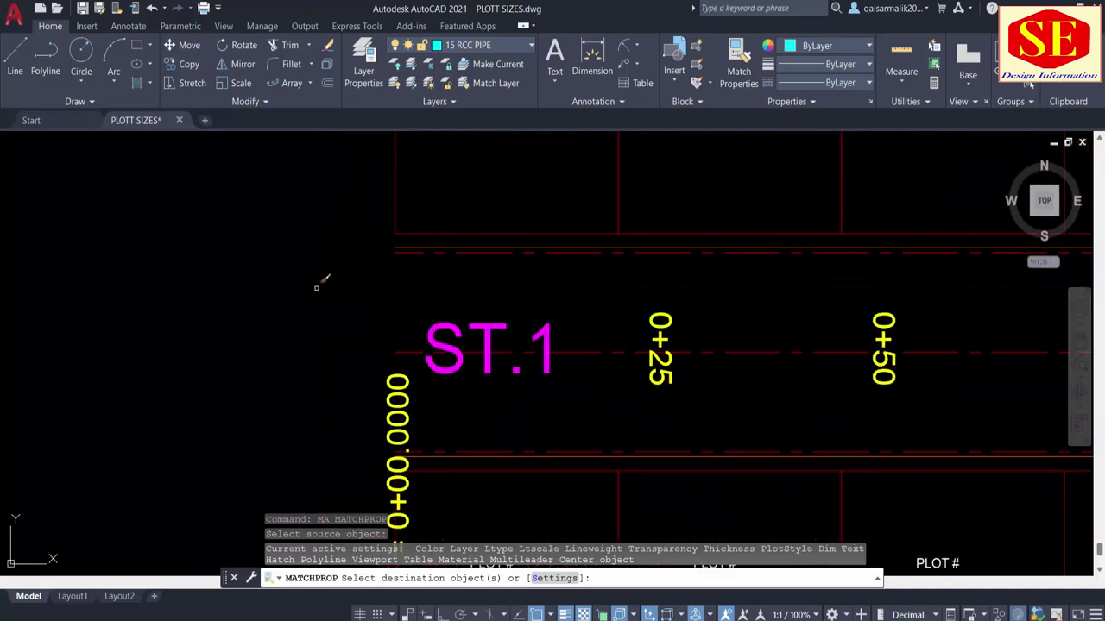
{"action": "left_click", "coordinate": [416, 246]}
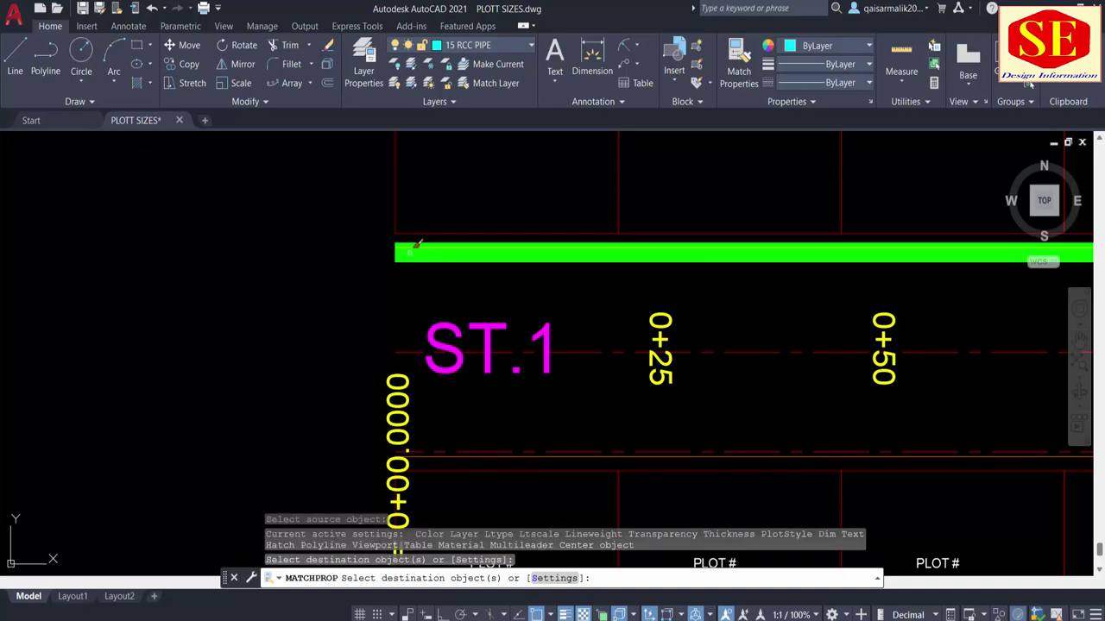
Follow ST.1 along its length to review the matched pipe, then end property matching.
{"action": "scroll", "coordinate": [327, 302], "scroll_direction": "down", "scroll_amount": 4}
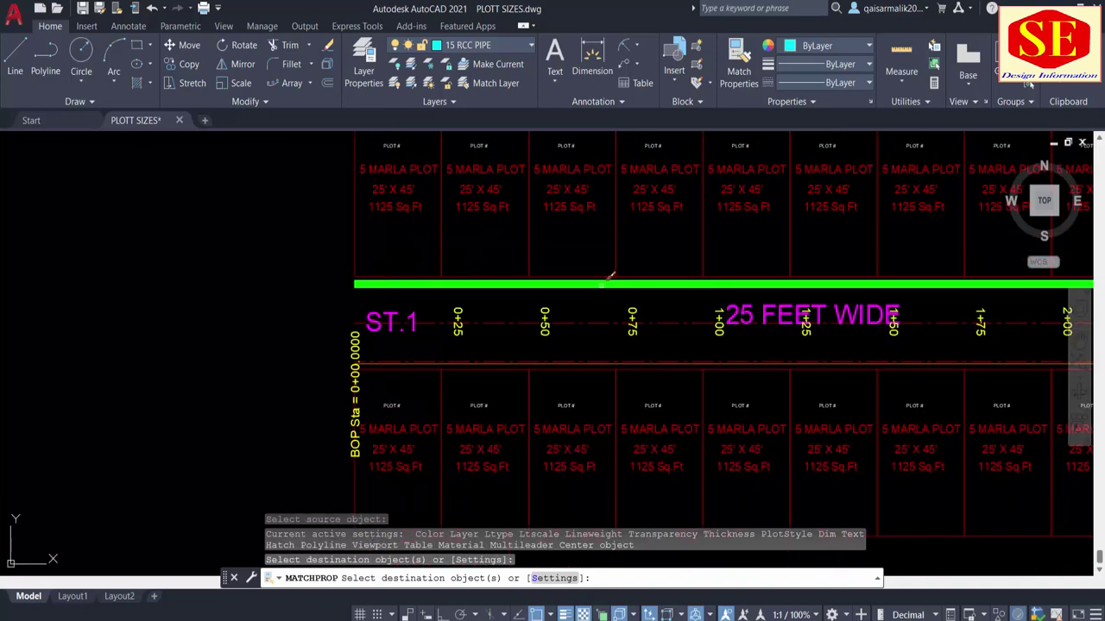
{"action": "mouse_move", "coordinate": [335, 298]}
{"action": "middle_mouse_down"}
{"action": "mouse_move", "coordinate": [291, 313]}
{"action": "mouse_move", "coordinate": [339, 361]}
{"action": "middle_mouse_up"}
{"action": "scroll", "coordinate": [290, 314], "scroll_direction": "down", "scroll_amount": 4}
{"action": "scroll", "coordinate": [362, 380], "scroll_direction": "up", "scroll_amount": 2}
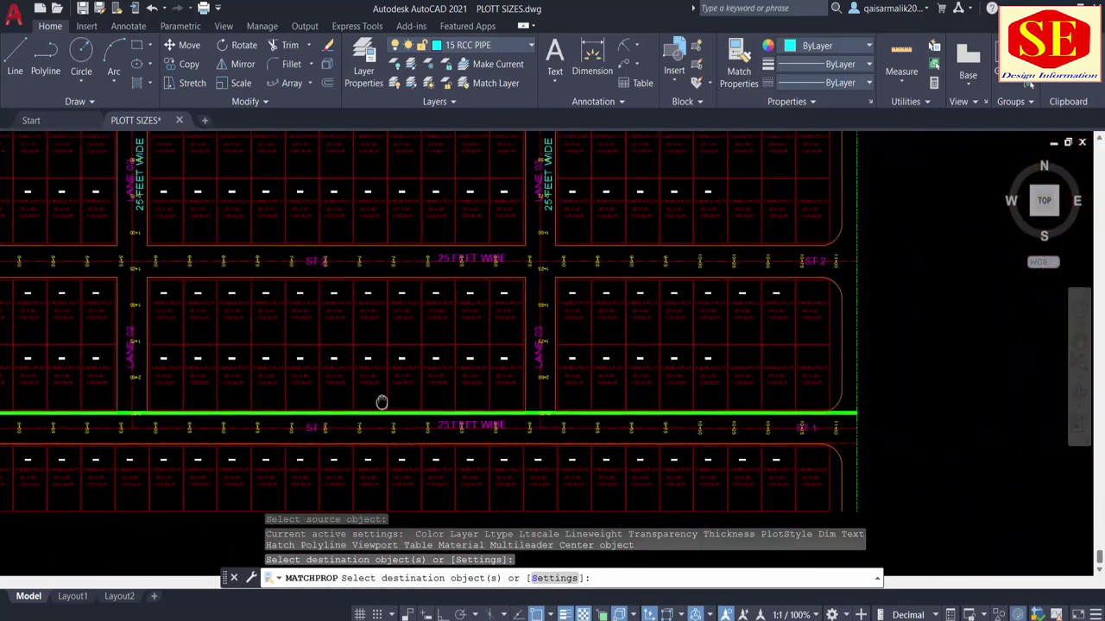
{"action": "scroll", "coordinate": [833, 408], "scroll_direction": "up", "scroll_amount": 2}
{"action": "scroll", "coordinate": [639, 410], "scroll_direction": "up", "scroll_amount": 2}
{"action": "middle_click_drag", "start_coordinate": [679, 407], "coordinate": [895, 382]}
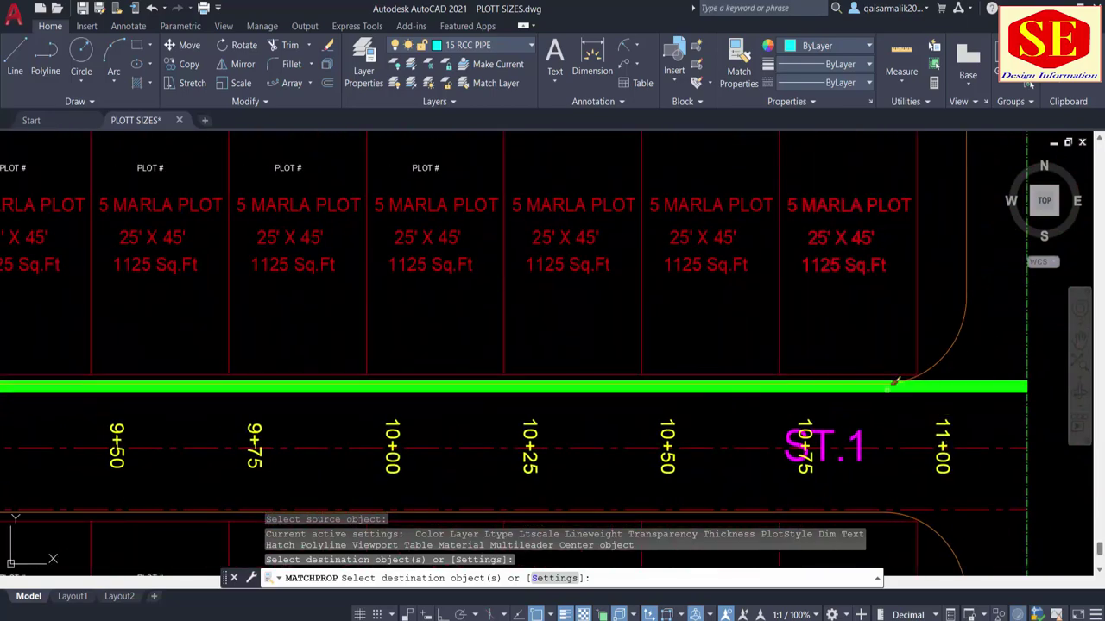
{"action": "scroll", "coordinate": [747, 400], "scroll_direction": "down", "scroll_amount": 2}
{"action": "middle_click_drag", "start_coordinate": [69, 380], "coordinate": [496, 393]}
{"action": "mouse_move", "coordinate": [52, 418]}
{"action": "middle_mouse_down"}
{"action": "mouse_move", "coordinate": [567, 423]}
{"action": "mouse_move", "coordinate": [813, 402]}
{"action": "middle_mouse_up"}
{"action": "middle_click_drag", "start_coordinate": [207, 414], "coordinate": [547, 390]}
{"action": "middle_click_drag", "start_coordinate": [17, 403], "coordinate": [685, 370]}
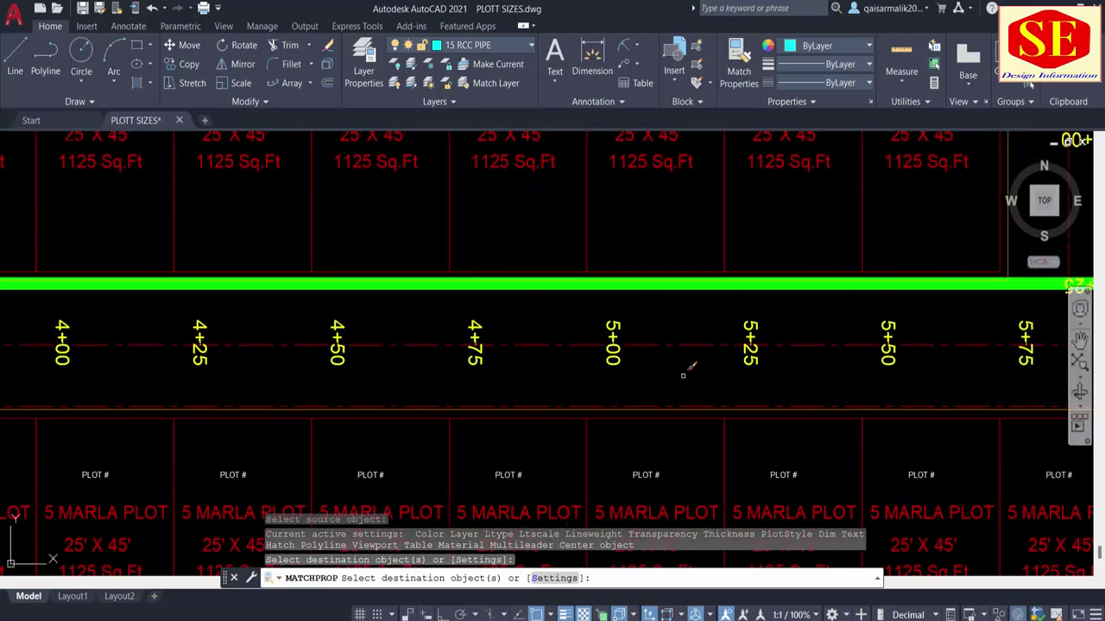
{"action": "key", "text": "Escape"}
Select the green ST.1 pipe line to verify it sits on the 12" RCC PIPE layer.
{"action": "scroll", "coordinate": [544, 314], "scroll_direction": "down", "scroll_amount": 2}
{"action": "scroll", "coordinate": [757, 244], "scroll_direction": "down", "scroll_amount": 3}
{"action": "scroll", "coordinate": [758, 244], "scroll_direction": "up", "scroll_amount": 3}
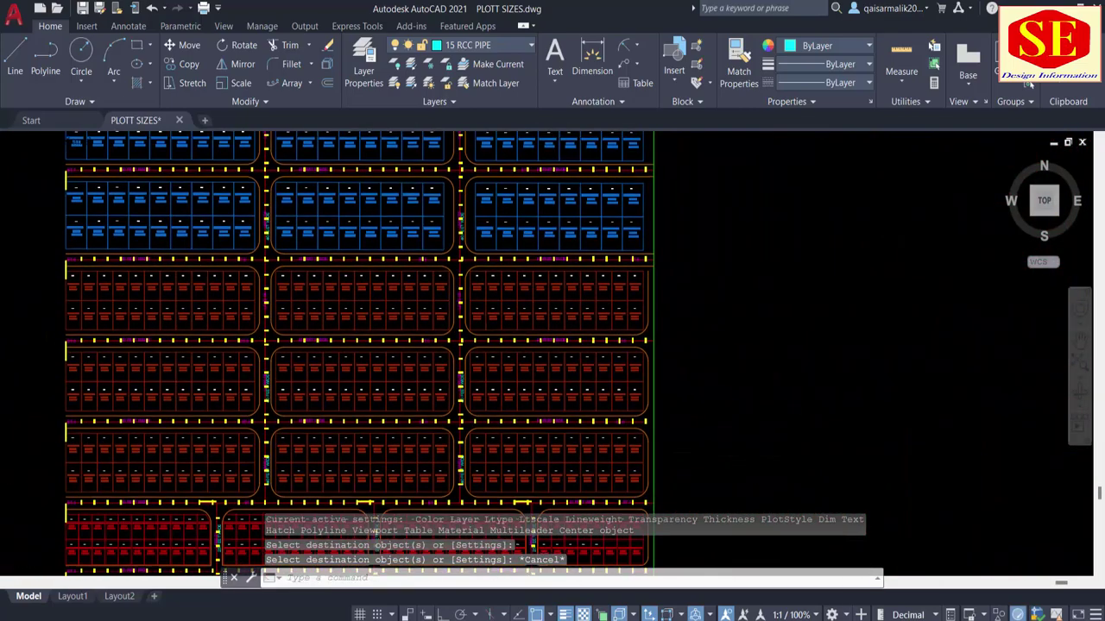
{"action": "scroll", "coordinate": [777, 337], "scroll_direction": "up", "scroll_amount": 2}
{"action": "scroll", "coordinate": [779, 334], "scroll_direction": "up", "scroll_amount": 2}
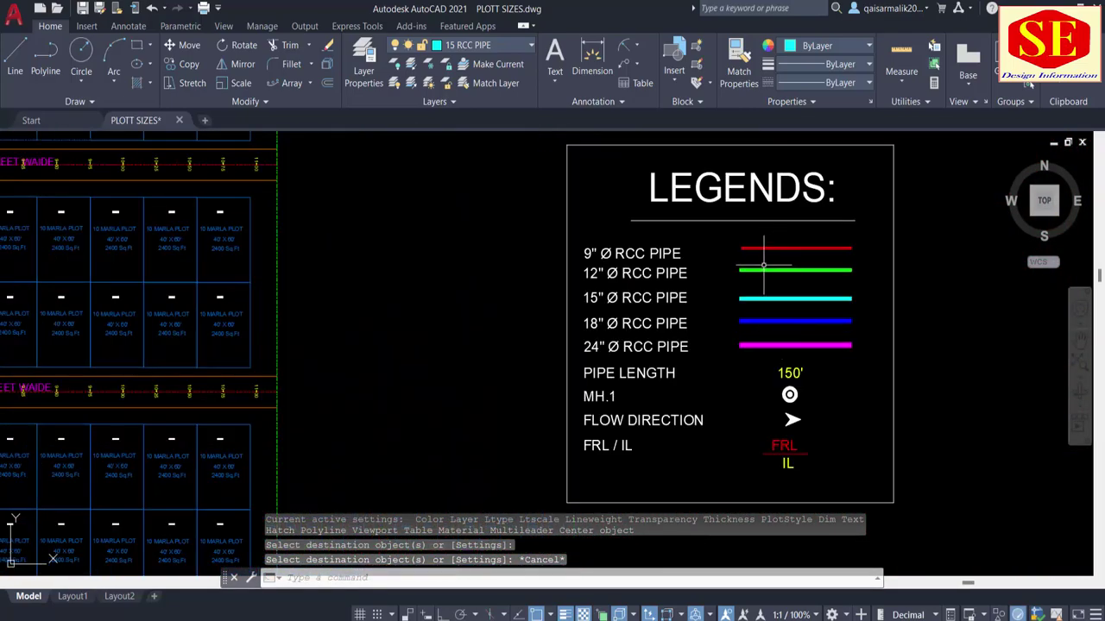
{"action": "scroll", "coordinate": [772, 266], "scroll_direction": "down", "scroll_amount": 3}
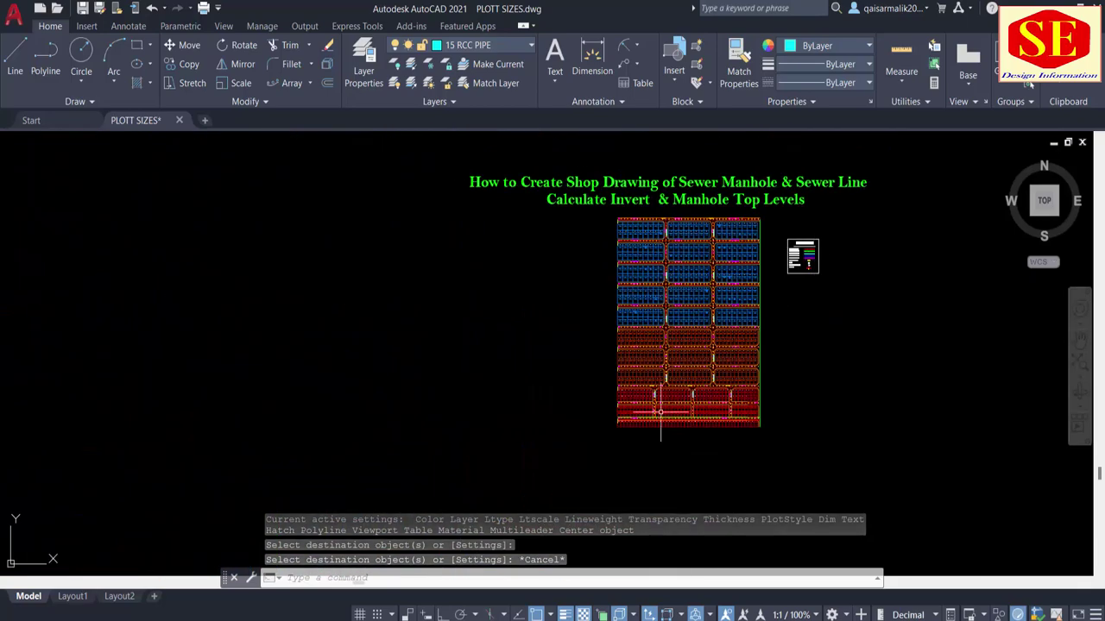
{"action": "scroll", "coordinate": [801, 252], "scroll_direction": "up", "scroll_amount": 4}
{"action": "scroll", "coordinate": [512, 434], "scroll_direction": "up", "scroll_amount": 2}
{"action": "scroll", "coordinate": [440, 269], "scroll_direction": "up", "scroll_amount": 3}
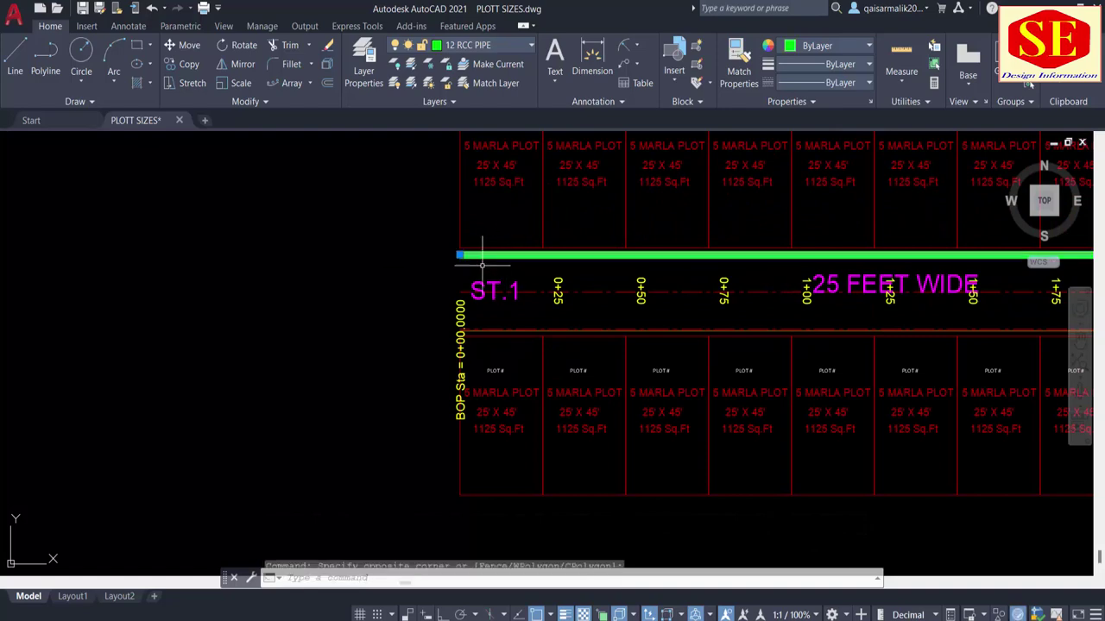
{"action": "left_click", "coordinate": [470, 256]}
{"action": "middle_click_drag", "start_coordinate": [676, 282], "coordinate": [294, 357]}
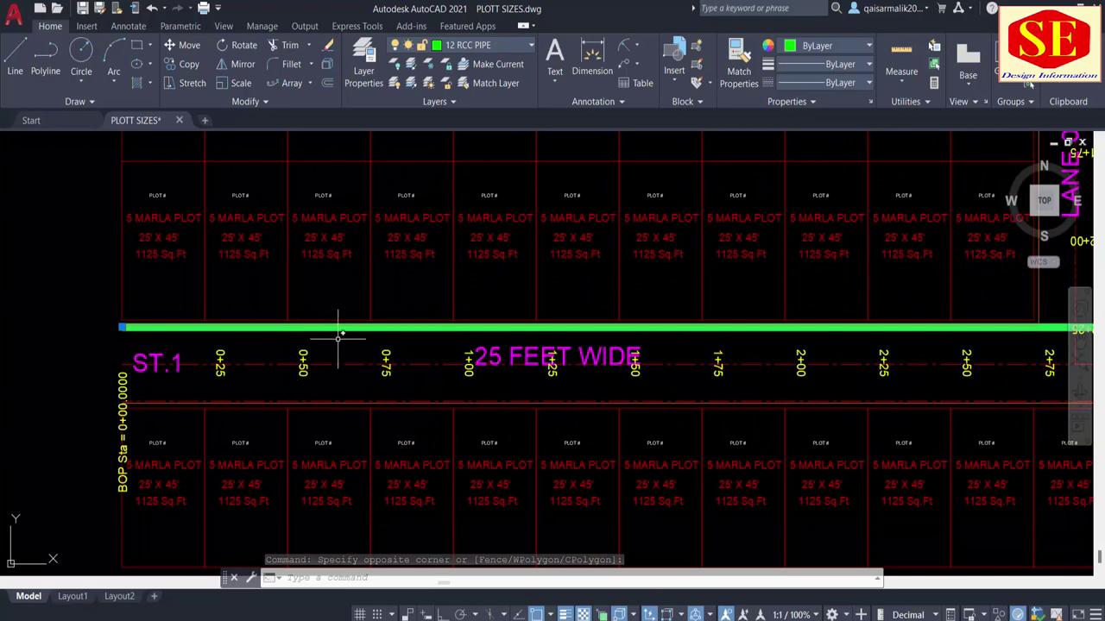
{"action": "key", "text": "Escape"}
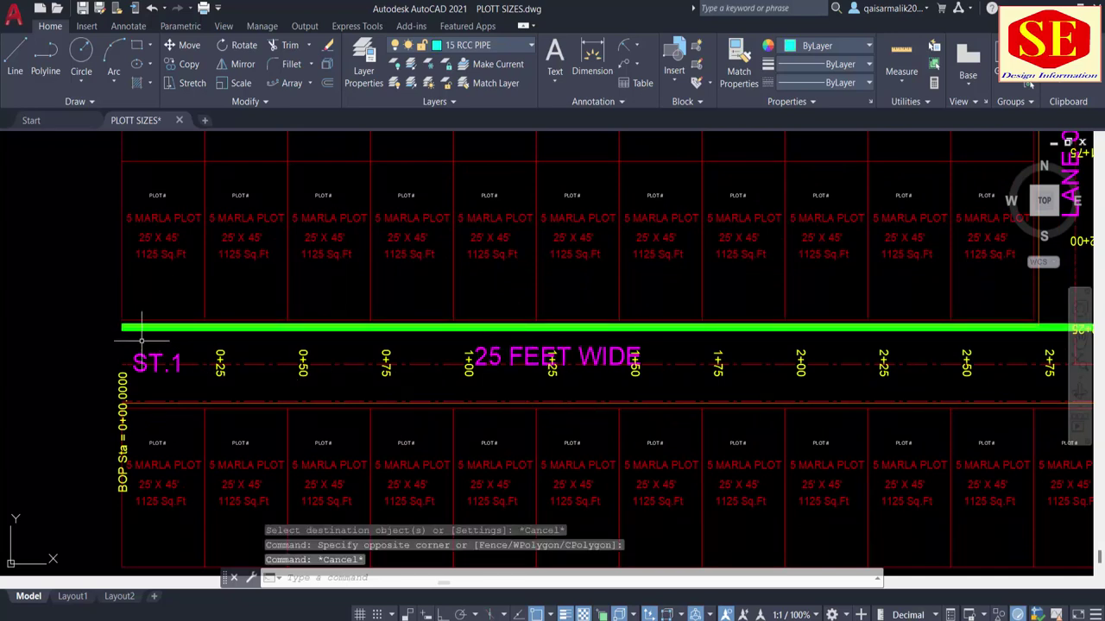
{"action": "scroll", "coordinate": [141, 341], "scroll_direction": "down", "scroll_amount": 5}
Copy the MH.1 manhole symbol from the legend by its centre to just left of ST.1's start.
{"action": "scroll", "coordinate": [345, 493], "scroll_direction": "up", "scroll_amount": 3}
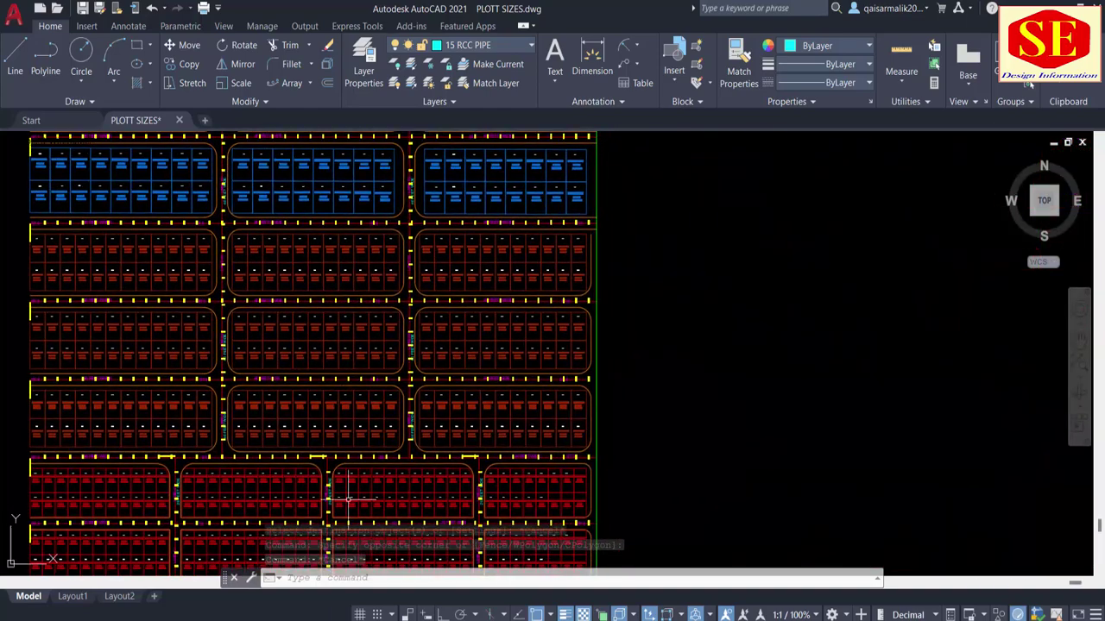
{"action": "middle_click_drag", "start_coordinate": [345, 493], "coordinate": [490, 554]}
{"action": "scroll", "coordinate": [723, 349], "scroll_direction": "up", "scroll_amount": 5}
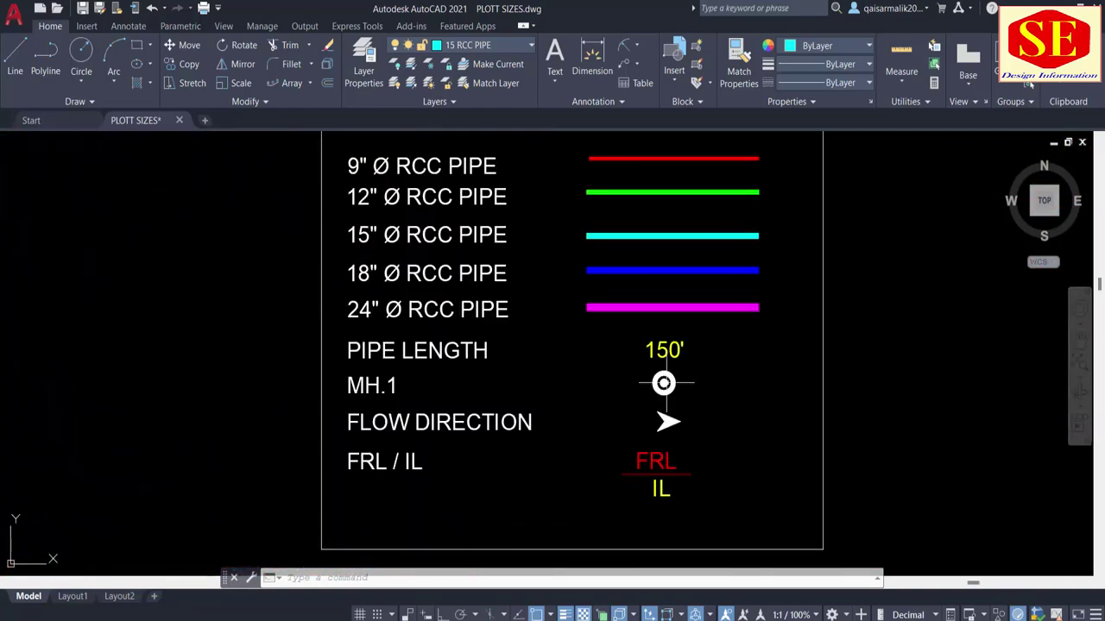
{"action": "type", "text": "co"}
{"action": "key", "text": "Return"}
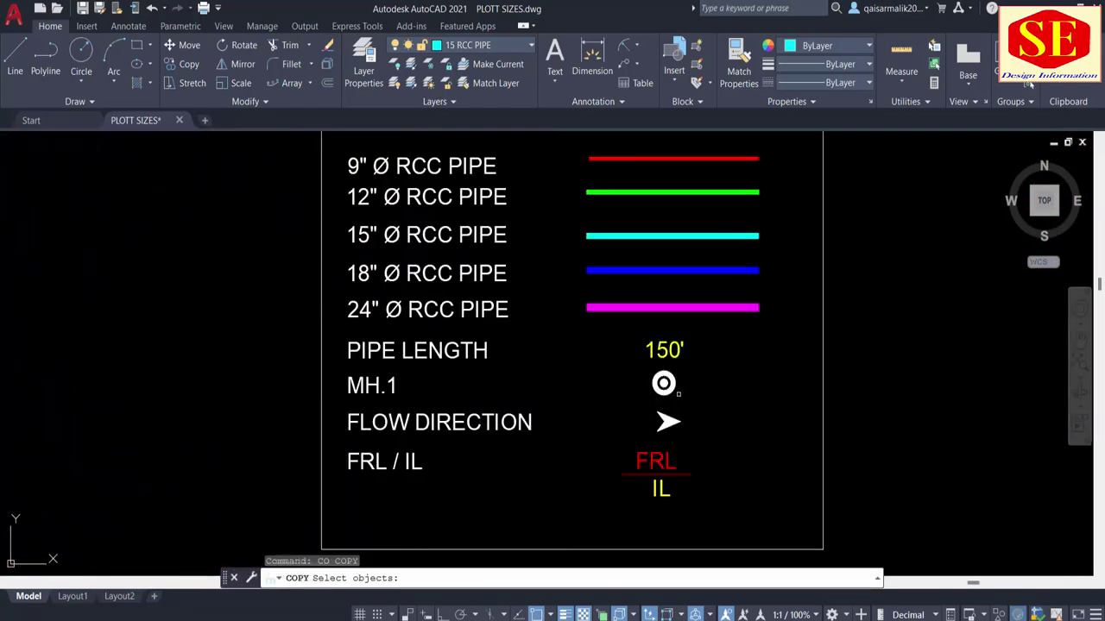
{"action": "left_click", "coordinate": [702, 367]}
{"action": "left_click", "coordinate": [647, 398]}
{"action": "key", "text": "Return"}
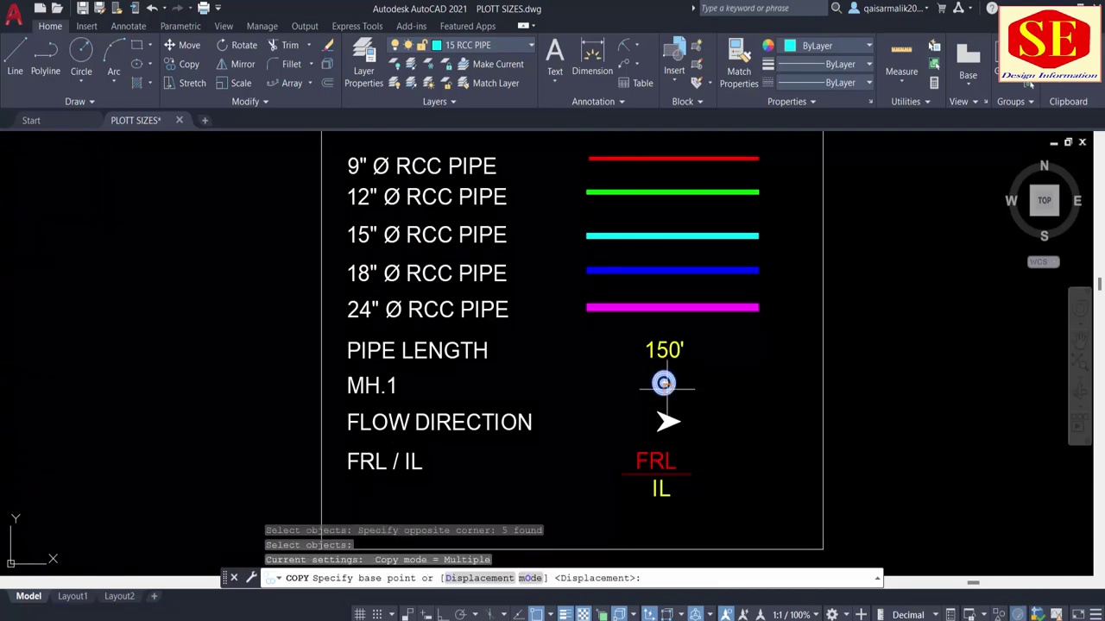
{"action": "left_click", "coordinate": [663, 383]}
{"action": "scroll", "coordinate": [662, 382], "scroll_direction": "down", "scroll_amount": 3}
{"action": "scroll", "coordinate": [690, 371], "scroll_direction": "down", "scroll_amount": 2}
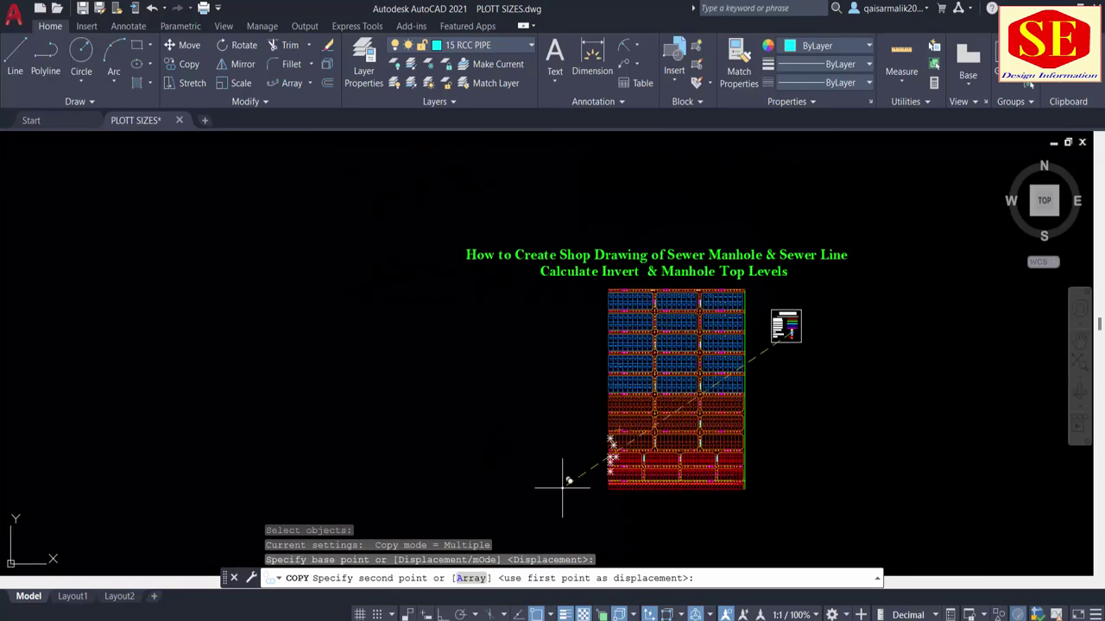
{"action": "scroll", "coordinate": [585, 455], "scroll_direction": "up", "scroll_amount": 3}
{"action": "scroll", "coordinate": [585, 455], "scroll_direction": "up", "scroll_amount": 2}
{"action": "scroll", "coordinate": [723, 353], "scroll_direction": "up", "scroll_amount": 2}
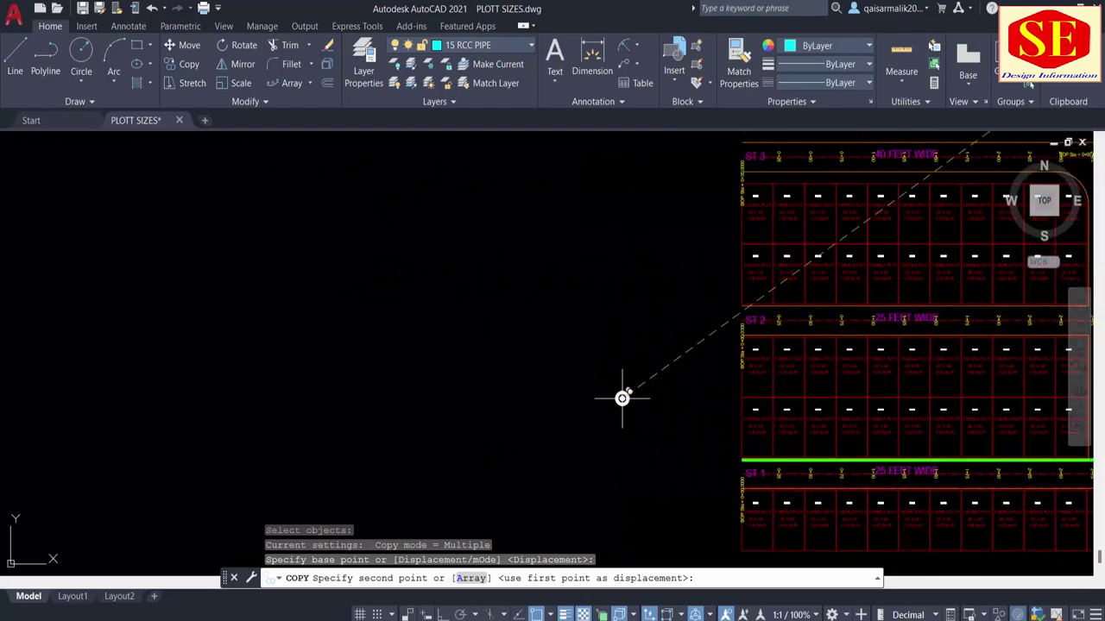
{"action": "mouse_move", "coordinate": [624, 394]}
{"action": "middle_mouse_down"}
{"action": "mouse_move", "coordinate": [586, 388]}
{"action": "mouse_move", "coordinate": [550, 348]}
{"action": "middle_mouse_up"}
{"action": "left_click", "coordinate": [486, 380]}
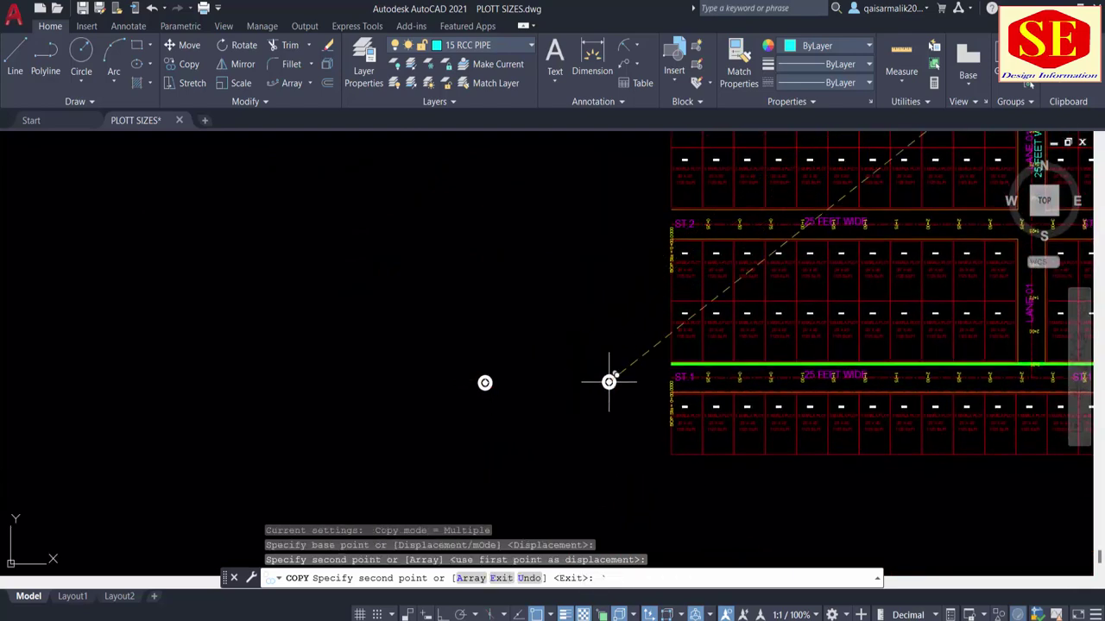
{"action": "key", "text": "Escape"}
{"action": "scroll", "coordinate": [709, 362], "scroll_direction": "up", "scroll_amount": 2}
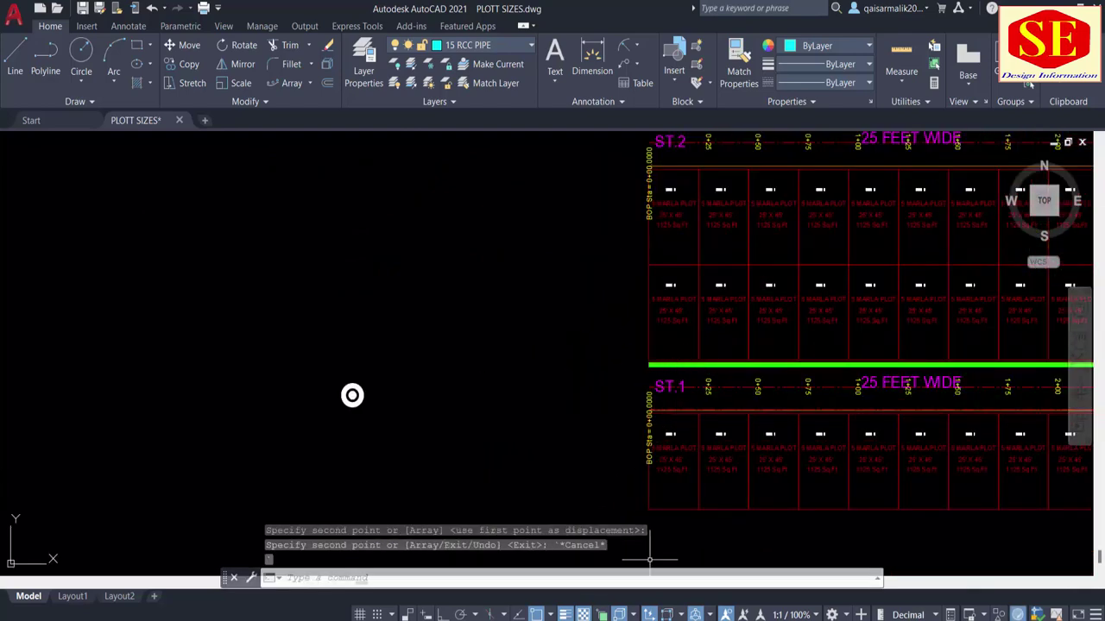
Scroll and pan FOR SEWER.pdf to view the elevations table and the Ø4' manhole detail.
{"action": "scroll", "coordinate": [266, 394], "scroll_direction": "up", "scroll_amount": 3, "text": "ctrl"}
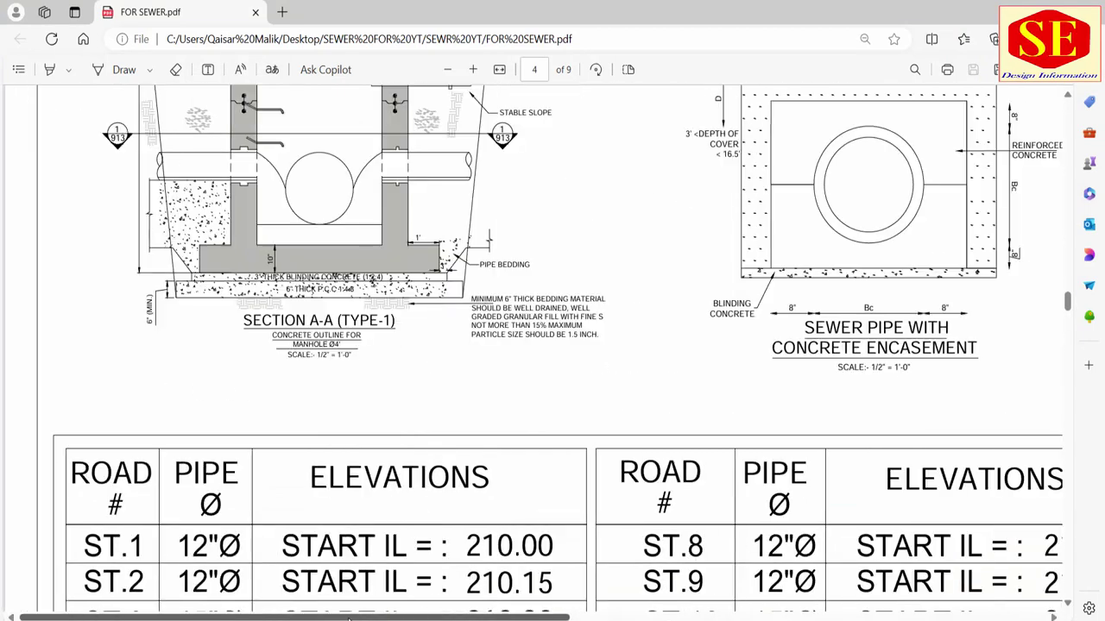
{"action": "left_click_drag", "start_coordinate": [580, 611], "coordinate": [451, 612]}
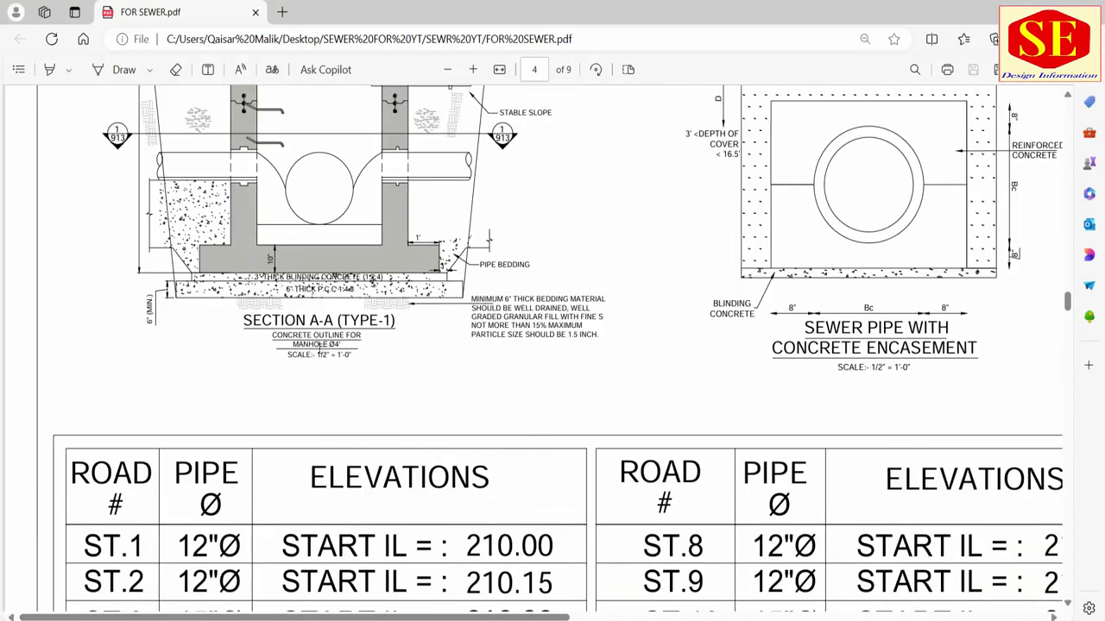
{"action": "left_click_drag", "start_coordinate": [357, 344], "coordinate": [350, 347]}
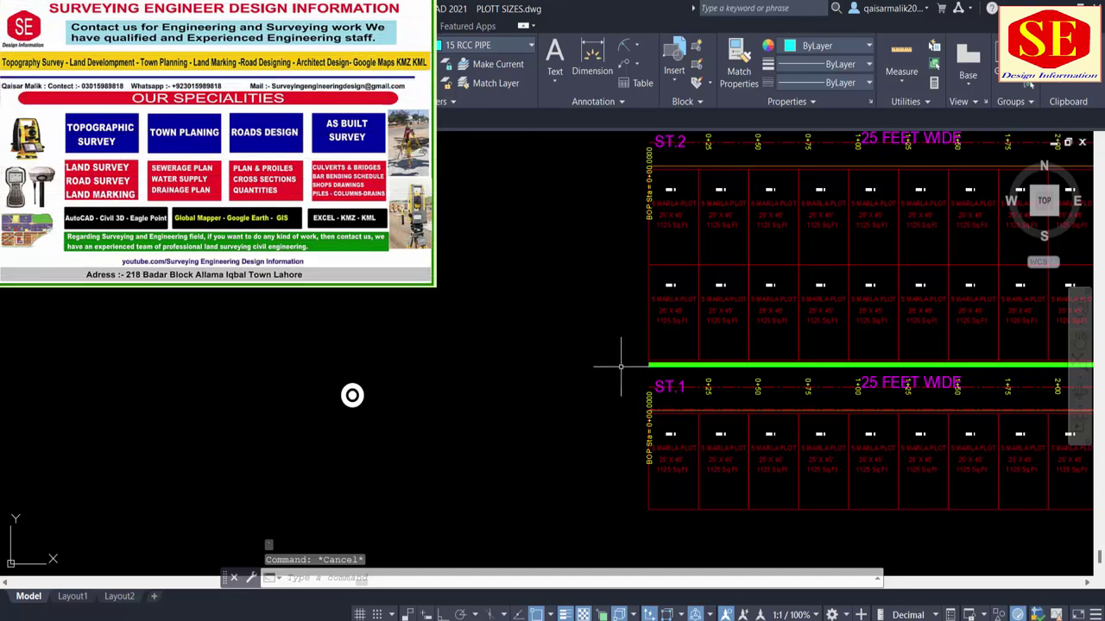
Draw a circle with diameter 4 to the left of street ST.1.
{"action": "scroll", "coordinate": [620, 366], "scroll_direction": "up", "scroll_amount": 4}
{"action": "scroll", "coordinate": [585, 332], "scroll_direction": "down", "scroll_amount": 2}
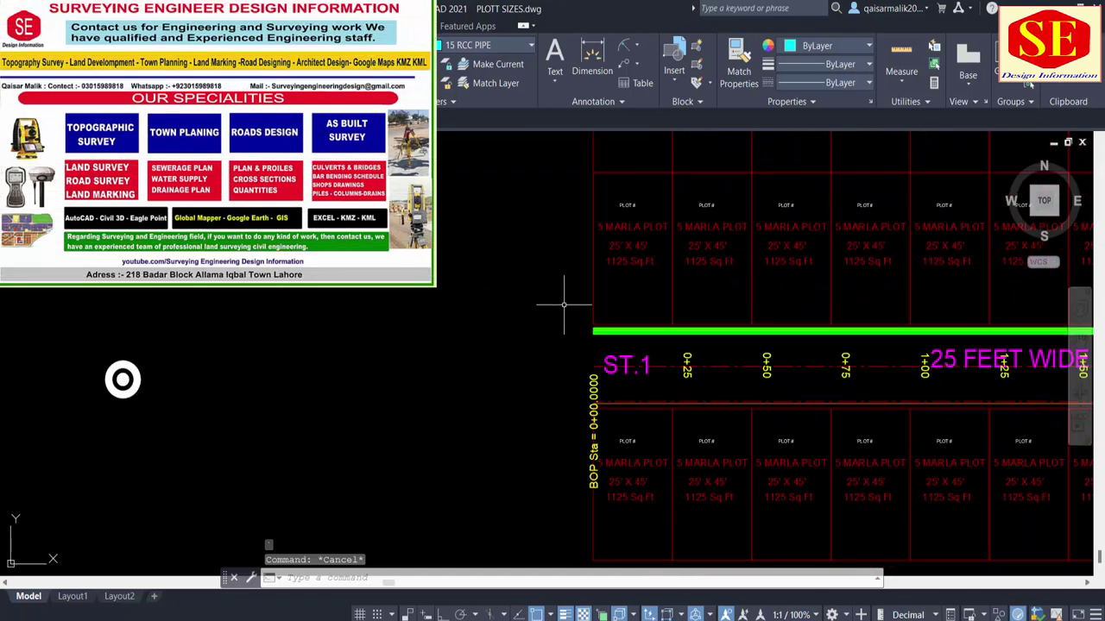
{"action": "type", "text": "c"}
{"action": "key", "text": "Return"}
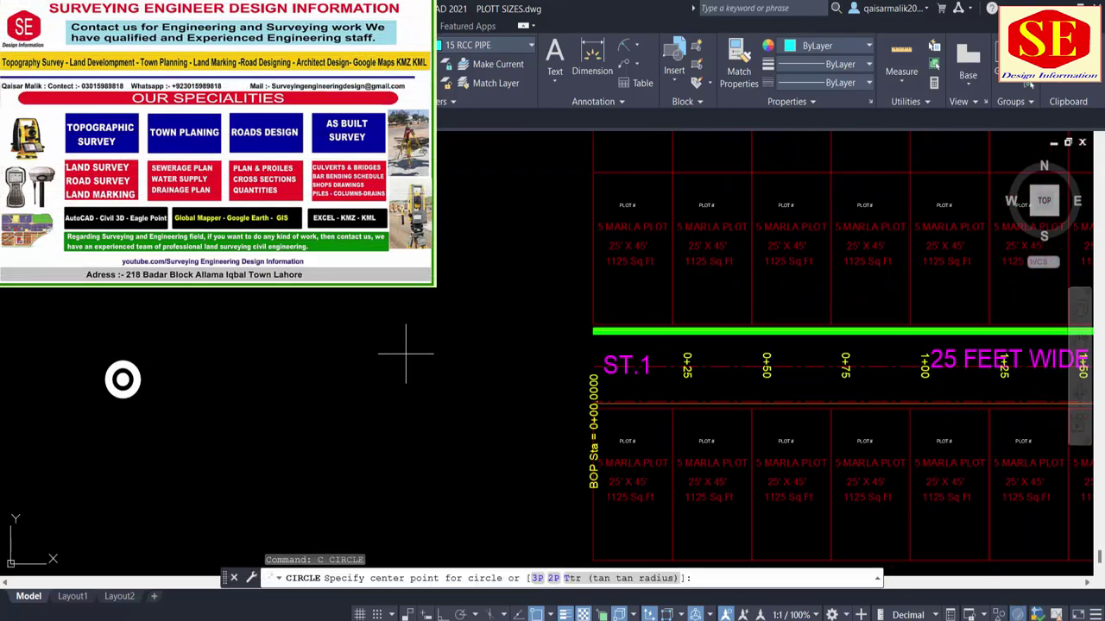
{"action": "left_click", "coordinate": [405, 352]}
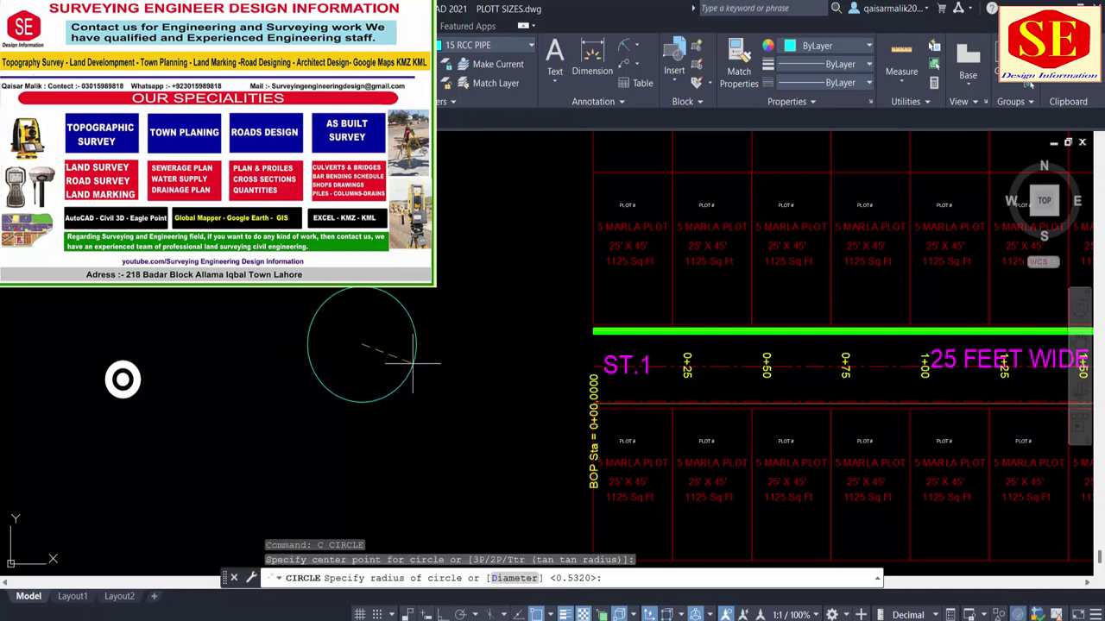
{"action": "left_click", "coordinate": [514, 578]}
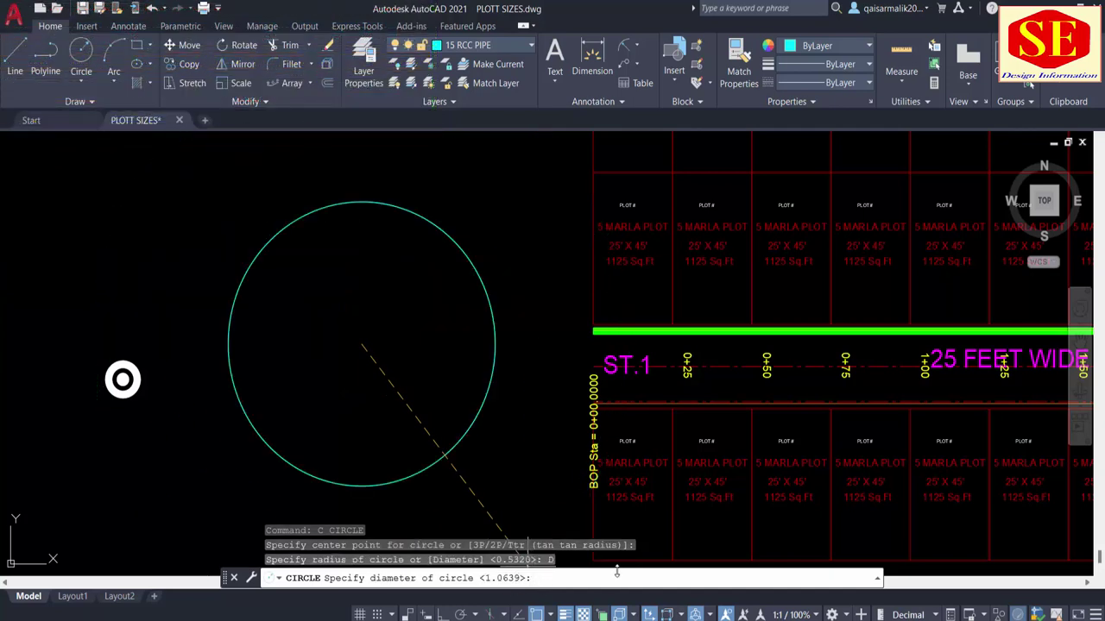
{"action": "type", "text": "4"}
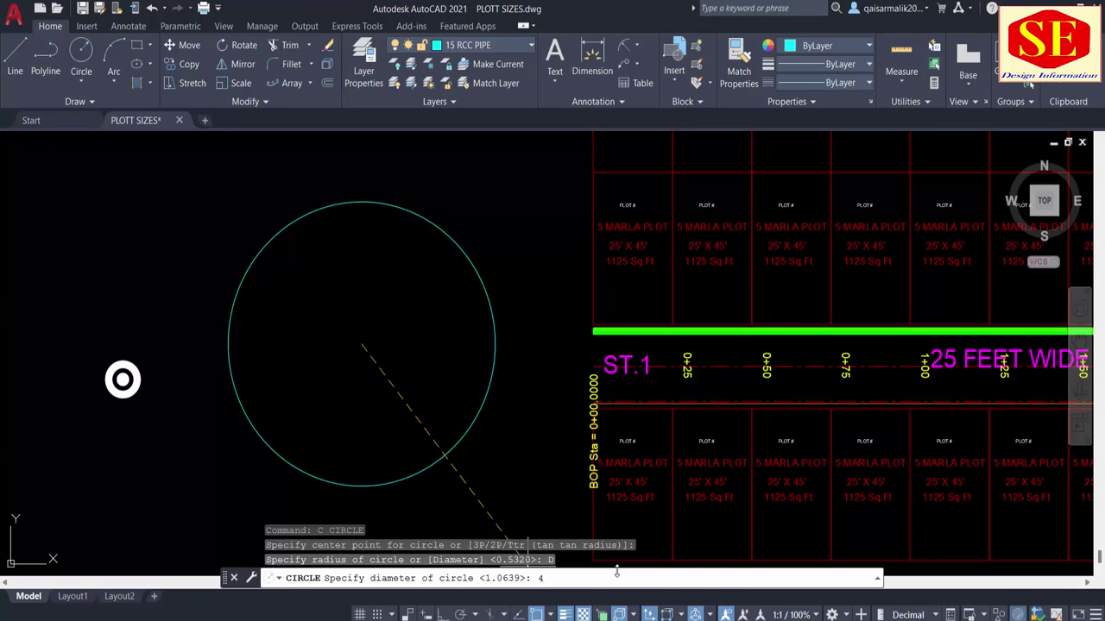
{"action": "key", "text": "Return"}
Add radius and diameter dimensions to confirm the circle measures R2' and Ø4'.
{"action": "scroll", "coordinate": [433, 298], "scroll_direction": "up", "scroll_amount": 4}
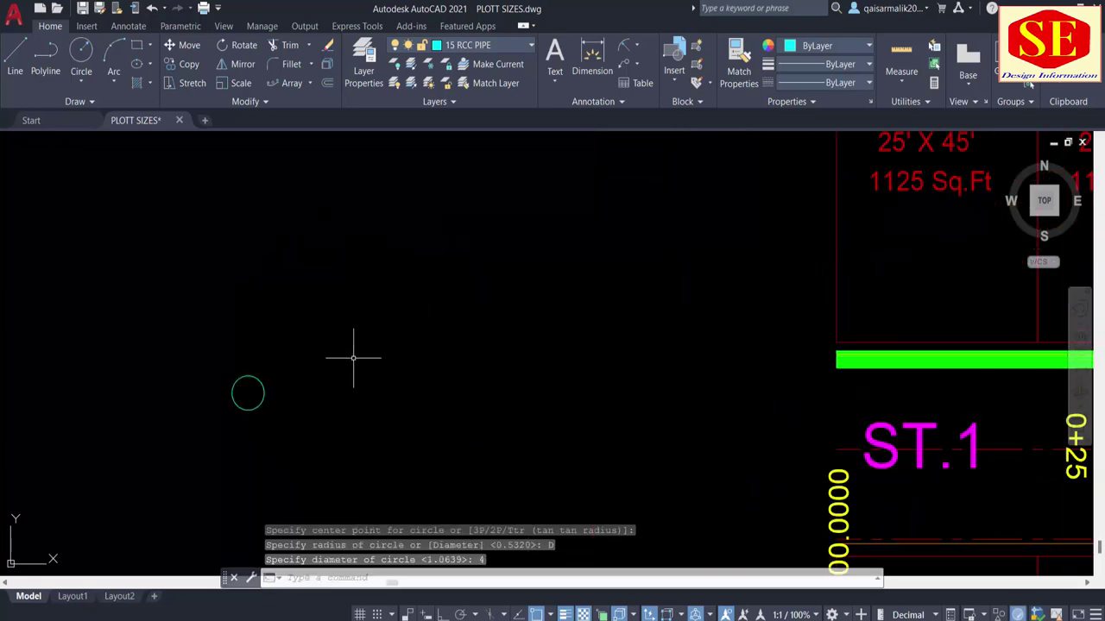
{"action": "left_click", "coordinate": [623, 50]}
{"action": "scroll", "coordinate": [246, 388], "scroll_direction": "up", "scroll_amount": 4}
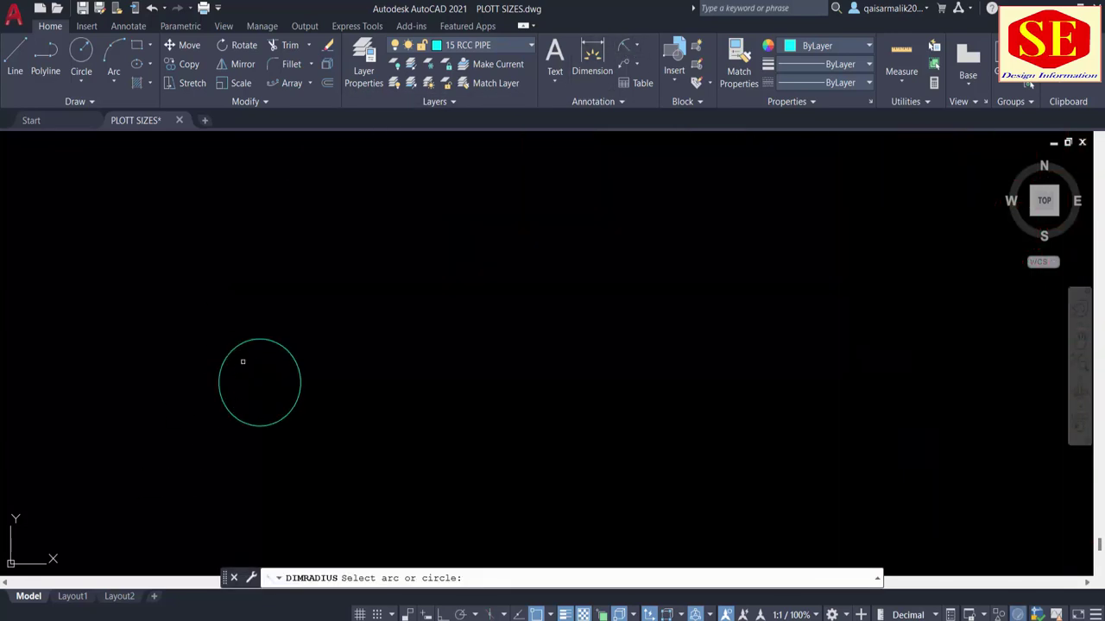
{"action": "left_click", "coordinate": [237, 347]}
{"action": "left_click", "coordinate": [232, 299]}
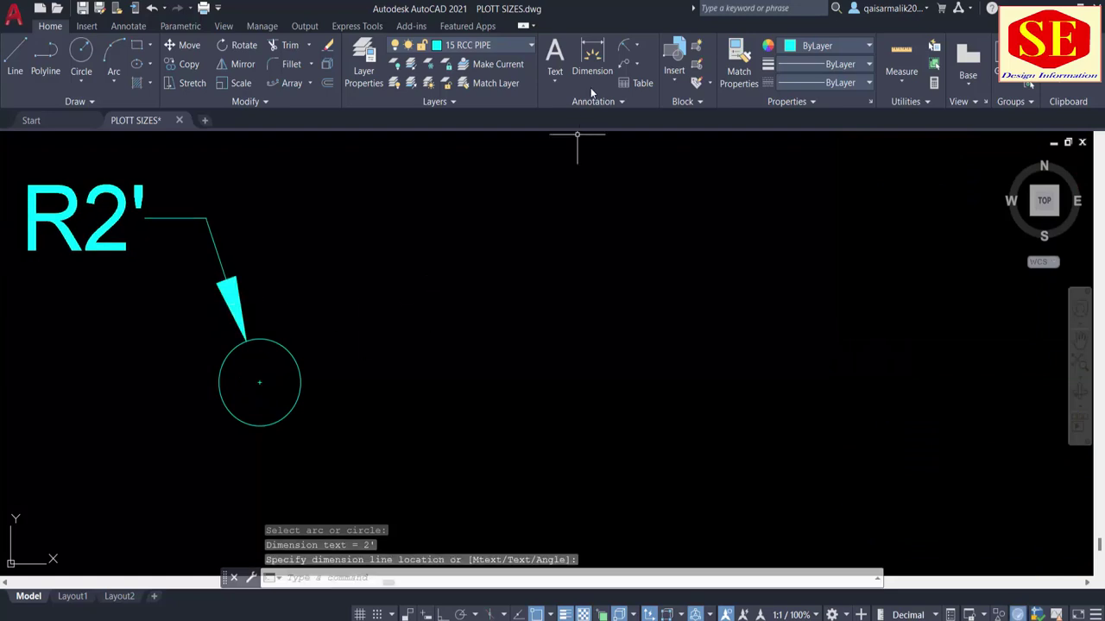
{"action": "left_click", "coordinate": [636, 45]}
{"action": "left_click", "coordinate": [661, 226]}
{"action": "left_click", "coordinate": [299, 367]}
{"action": "left_click", "coordinate": [365, 347]}
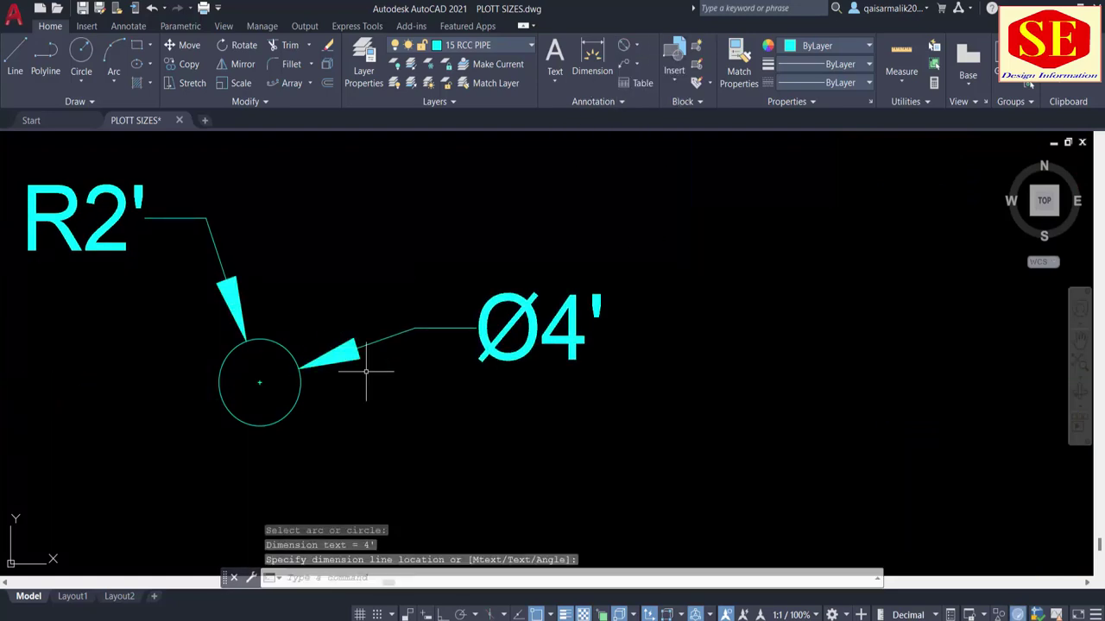
Erase both check dimensions and center the view on the circle.
{"action": "scroll", "coordinate": [420, 361], "scroll_direction": "down", "scroll_amount": 4}
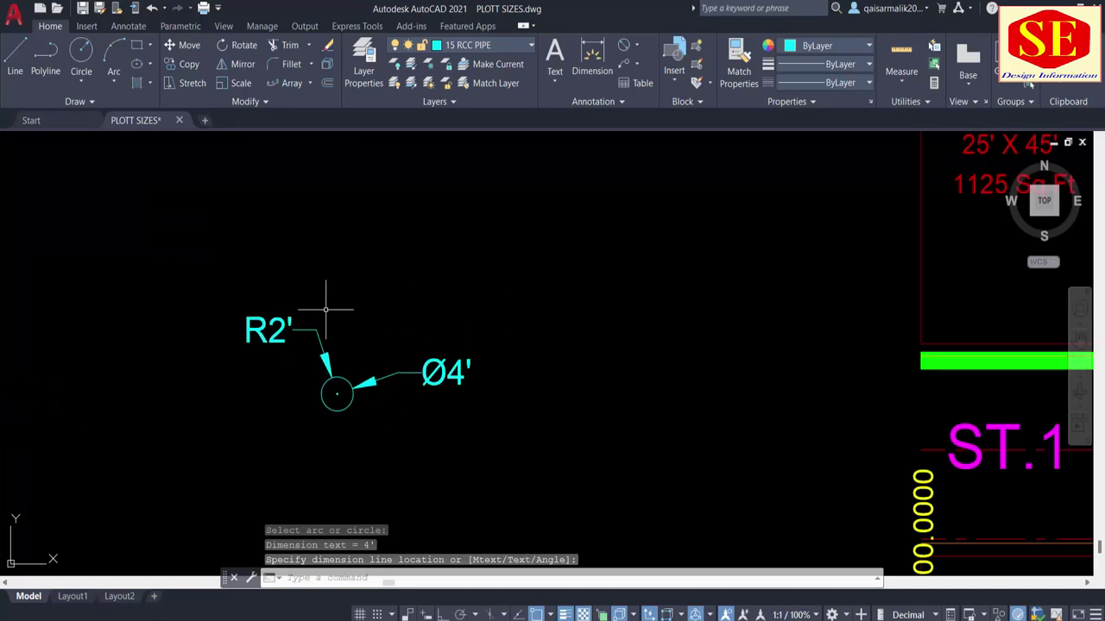
{"action": "left_click", "coordinate": [480, 345]}
{"action": "left_click", "coordinate": [406, 436]}
{"action": "type", "text": "e"}
{"action": "key", "text": "Return"}
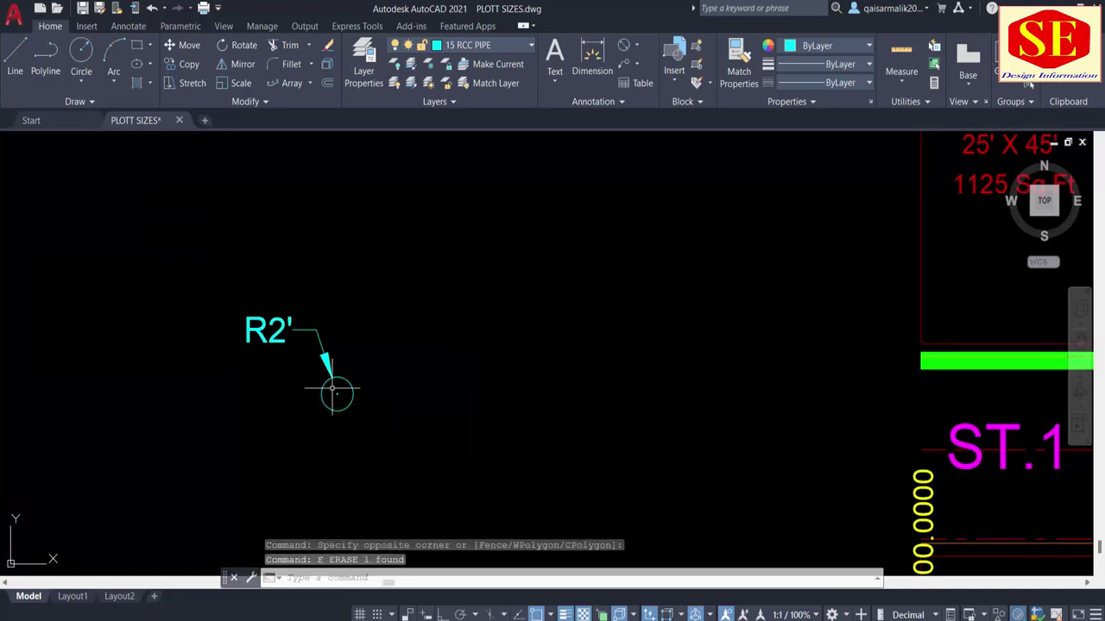
{"action": "key", "text": "Return"}
{"action": "scroll", "coordinate": [562, 337], "scroll_direction": "down", "scroll_amount": 3}
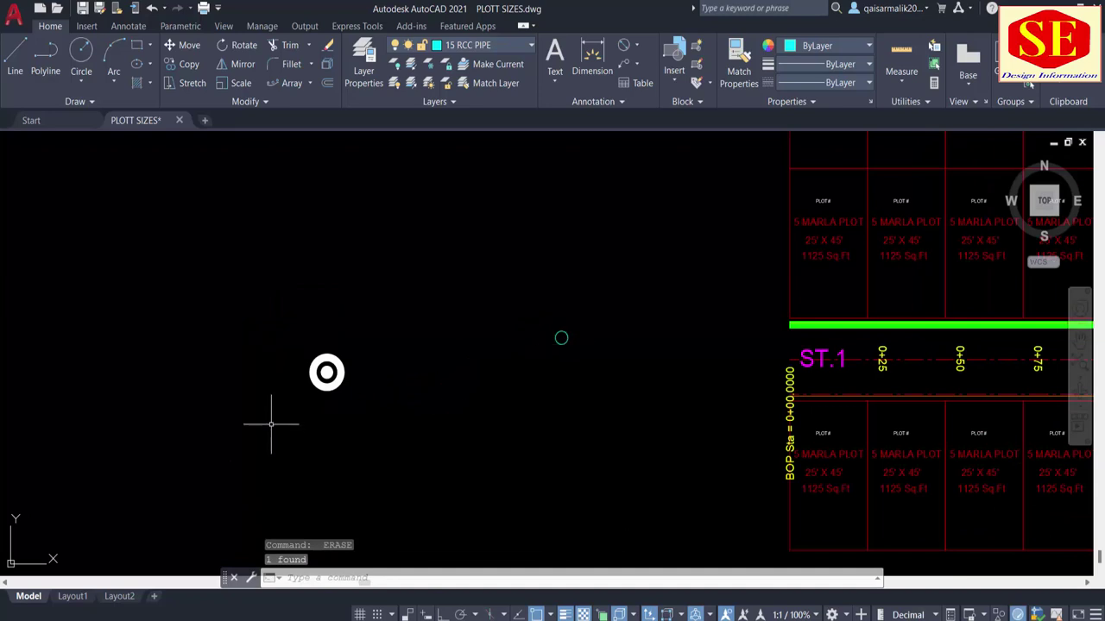
{"action": "scroll", "coordinate": [327, 373], "scroll_direction": "up", "scroll_amount": 2}
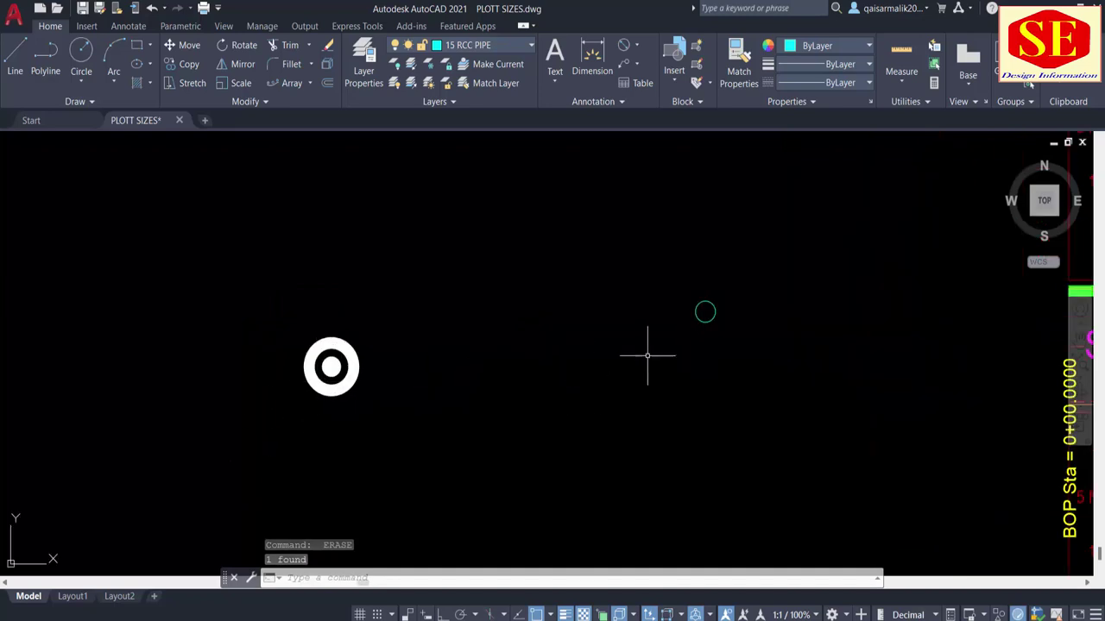
{"action": "middle_click_drag", "start_coordinate": [671, 363], "coordinate": [529, 416]}
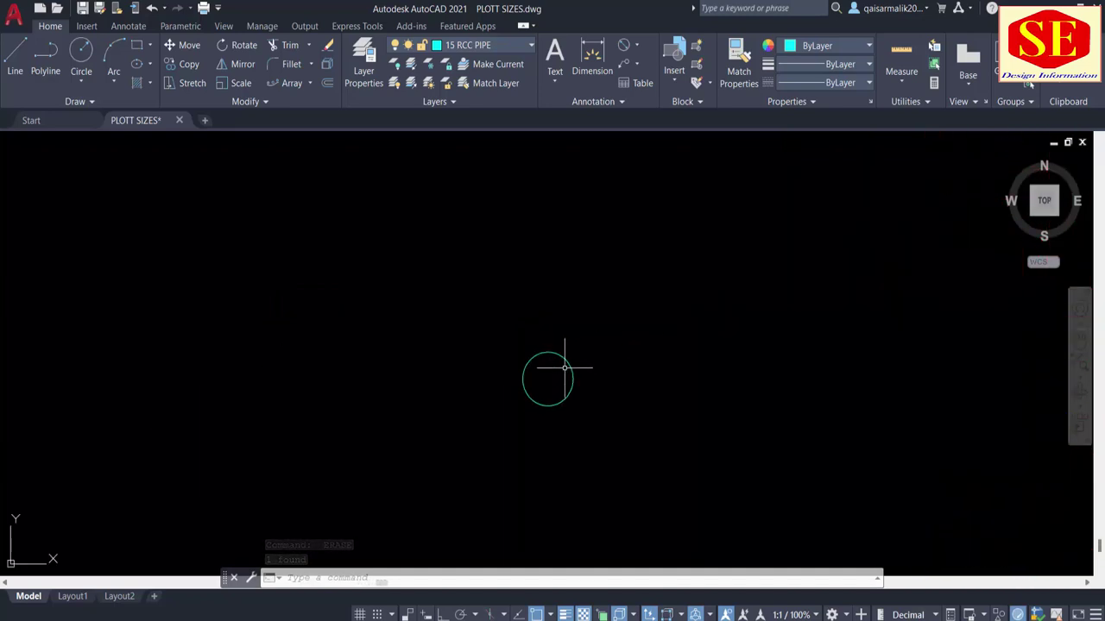
Offset the circle inward to create inner circles 0.75 and then 0.5 inside.
{"action": "type", "text": "o"}
{"action": "key", "text": "Return"}
{"action": "type", "text": ".7"}
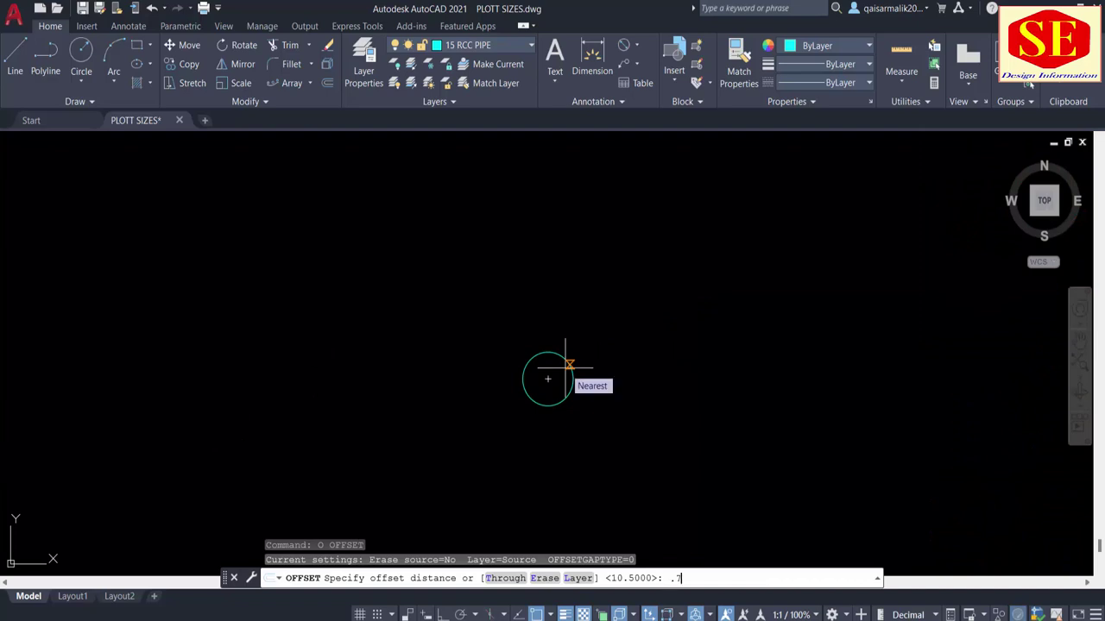
{"action": "type", "text": "5"}
{"action": "key", "text": "Return"}
{"action": "scroll", "coordinate": [564, 362], "scroll_direction": "up", "scroll_amount": 1}
{"action": "scroll", "coordinate": [563, 356], "scroll_direction": "up", "scroll_amount": 2}
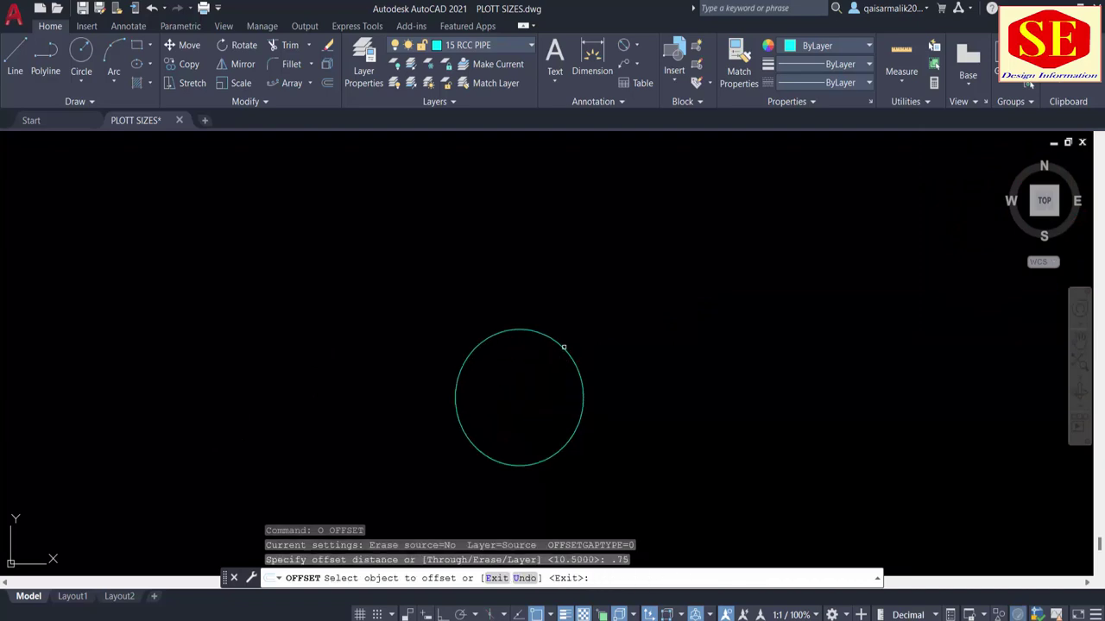
{"action": "left_click", "coordinate": [561, 348]}
{"action": "left_click", "coordinate": [557, 354]}
{"action": "key", "text": "Return"}
{"action": "key", "text": "Return"}
{"action": "key", "text": "Return"}
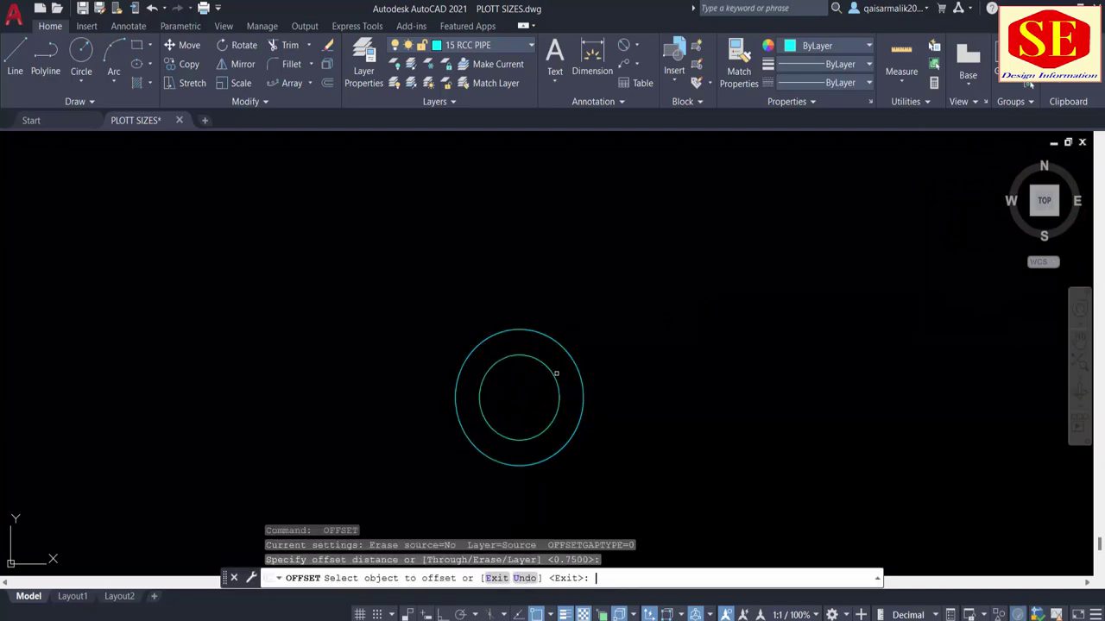
{"action": "type", "text": ".5"}
{"action": "key", "text": "Return"}
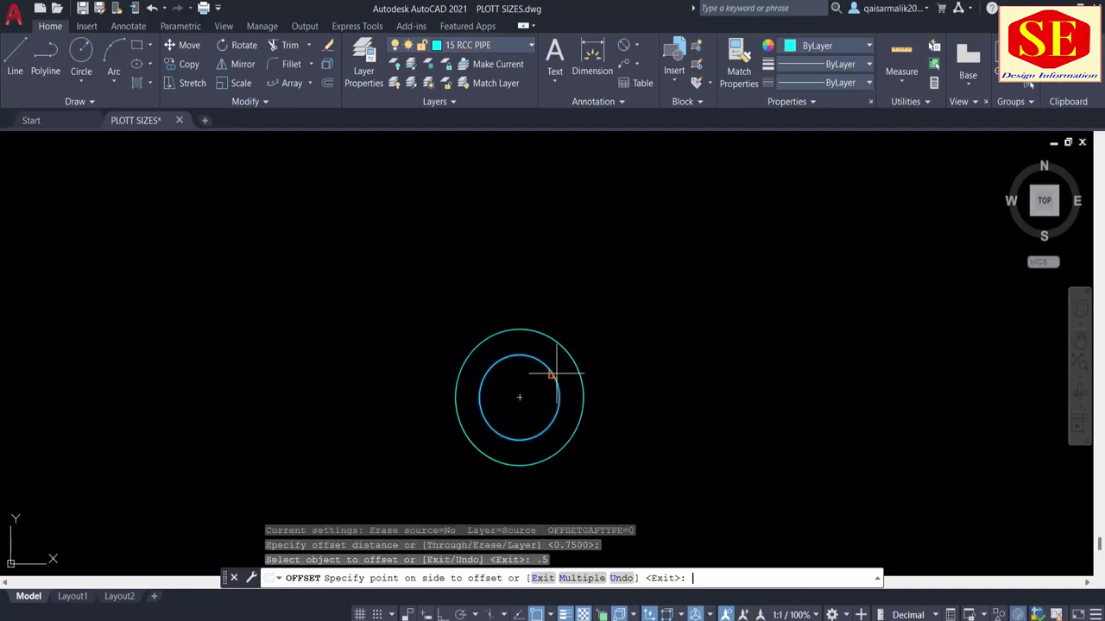
{"action": "left_click", "coordinate": [508, 400]}
{"action": "key", "text": "Escape"}
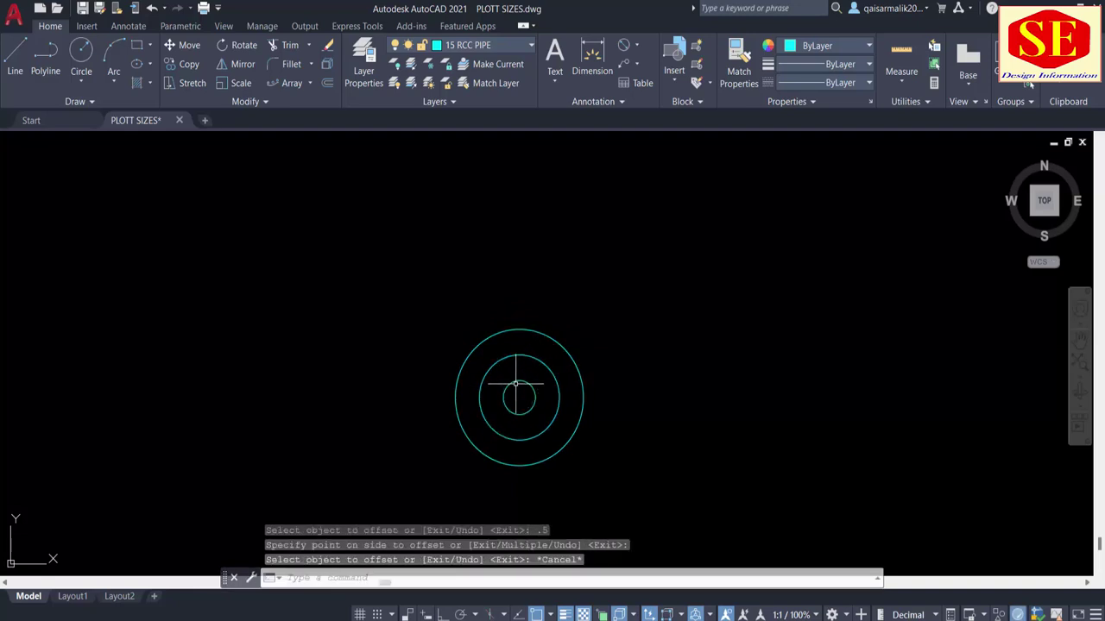
{"action": "type", "text": "H"}
Hatch the outer ring and the smallest circle's interior.
{"action": "key", "text": "Return"}
{"action": "left_click", "coordinate": [522, 404]}
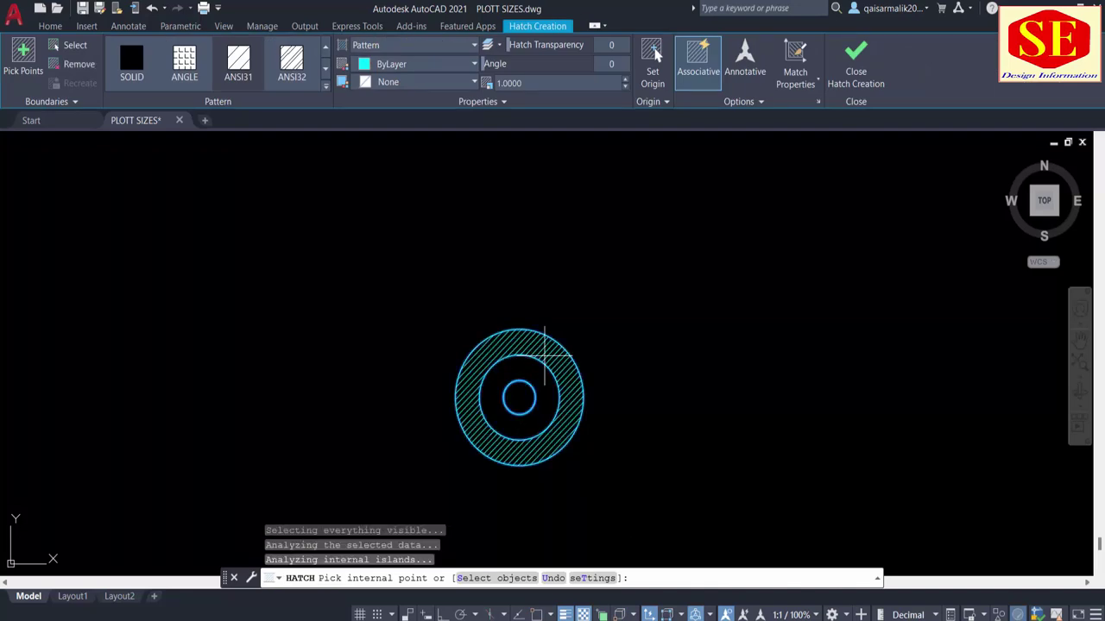
{"action": "right_click", "coordinate": [545, 355]}
{"action": "left_click", "coordinate": [569, 367]}
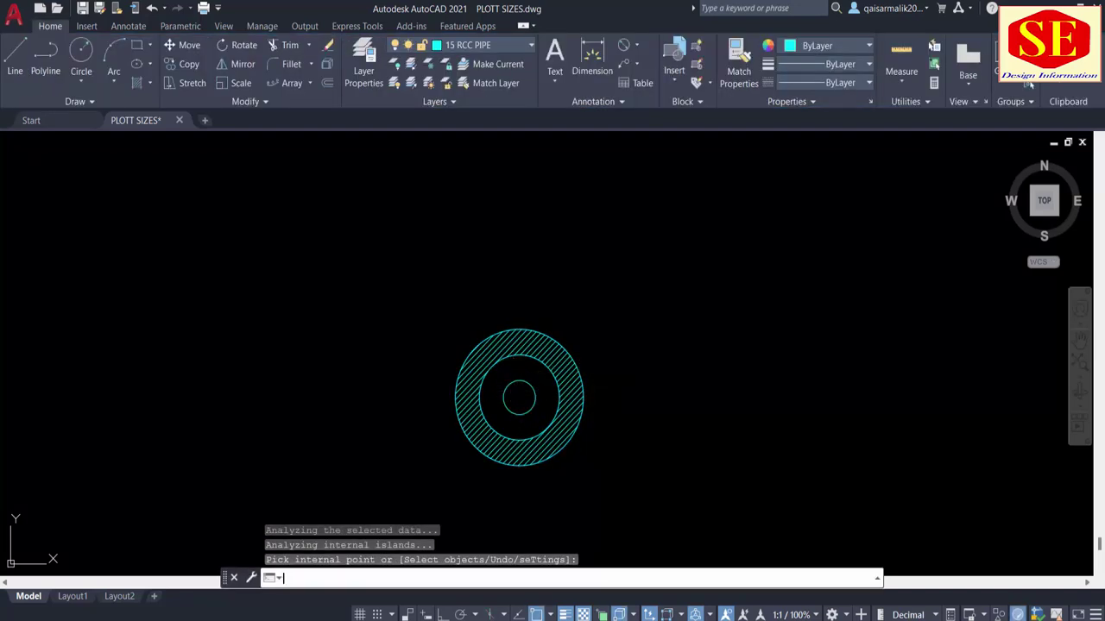
{"action": "left_click", "coordinate": [518, 399]}
{"action": "right_click", "coordinate": [535, 397]}
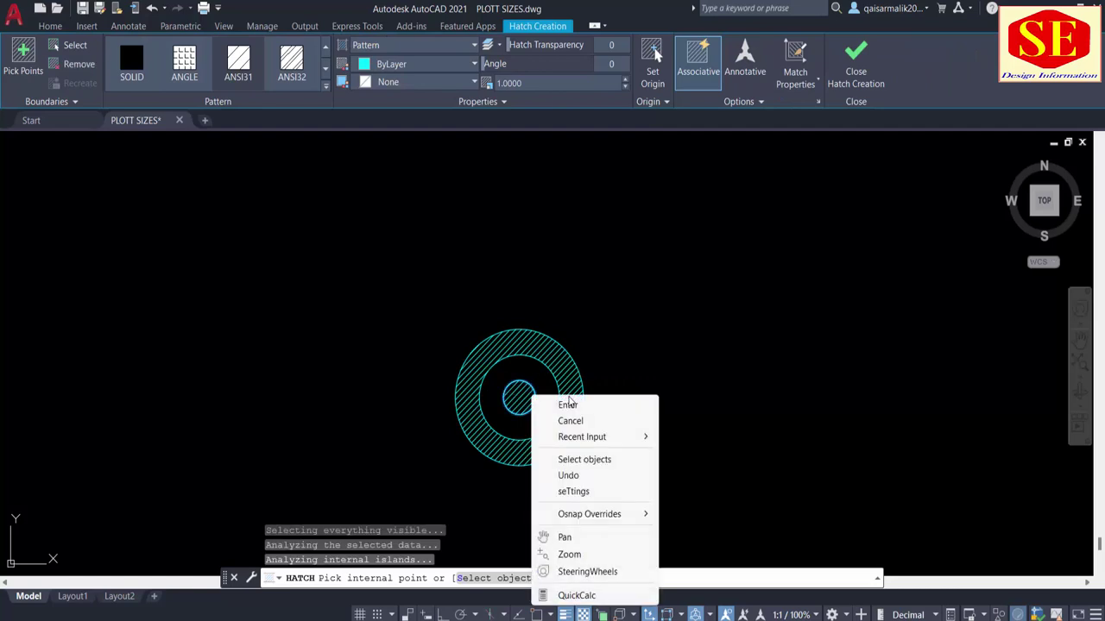
{"action": "left_click", "coordinate": [554, 422]}
Change both the ring hatch and the small circle hatch to solid fill.
{"action": "scroll", "coordinate": [605, 437], "scroll_direction": "up", "scroll_amount": 3}
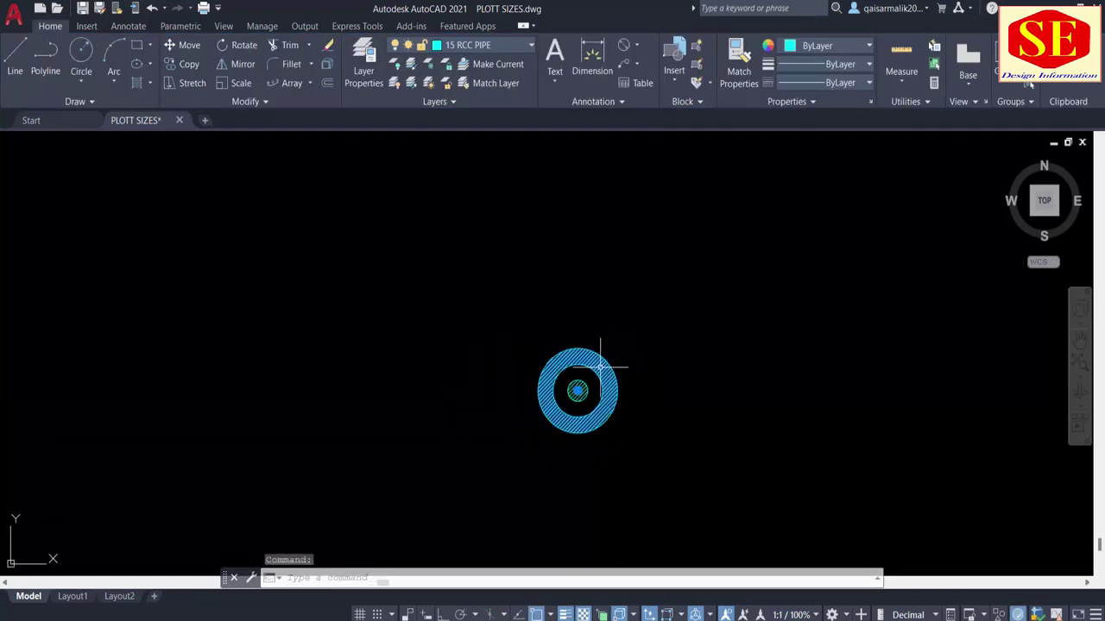
{"action": "left_click", "coordinate": [571, 353]}
{"action": "left_click", "coordinate": [132, 58]}
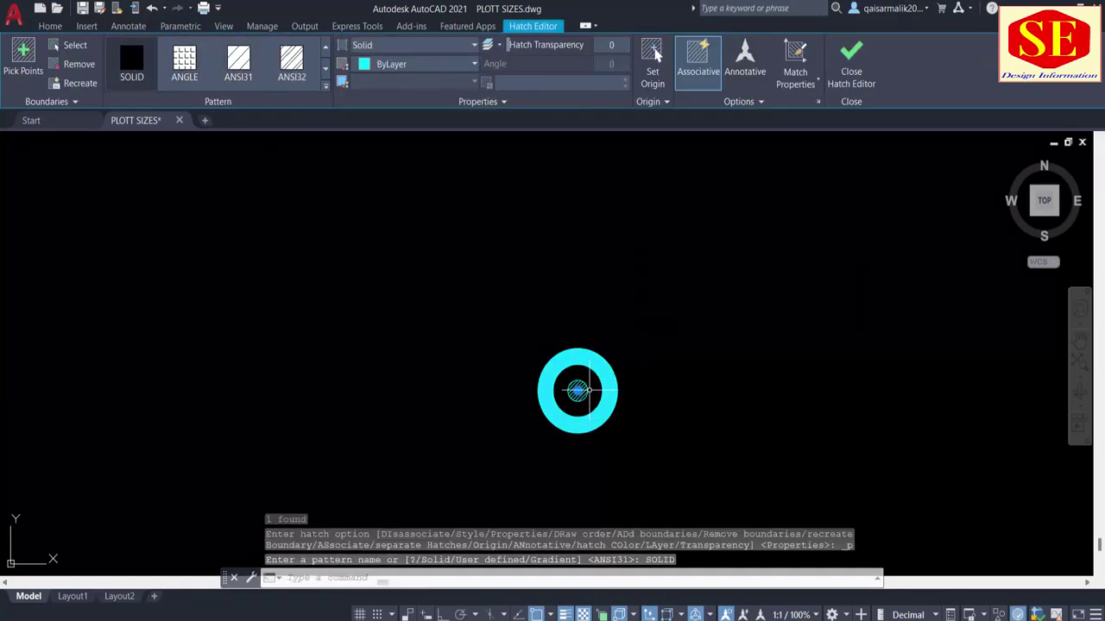
{"action": "key", "text": "Escape"}
{"action": "left_click", "coordinate": [571, 393]}
{"action": "left_click", "coordinate": [132, 59]}
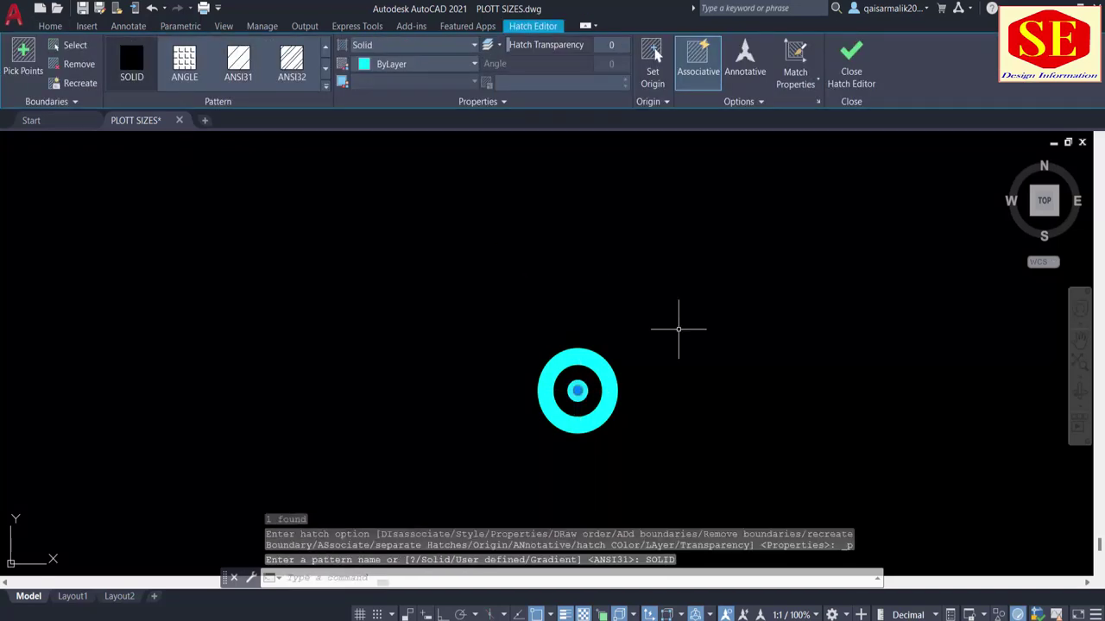
{"action": "key", "text": "Escape"}
Select the new manhole symbol and check its layer in the layer list.
{"action": "left_click", "coordinate": [660, 304]}
{"action": "left_click", "coordinate": [493, 494]}
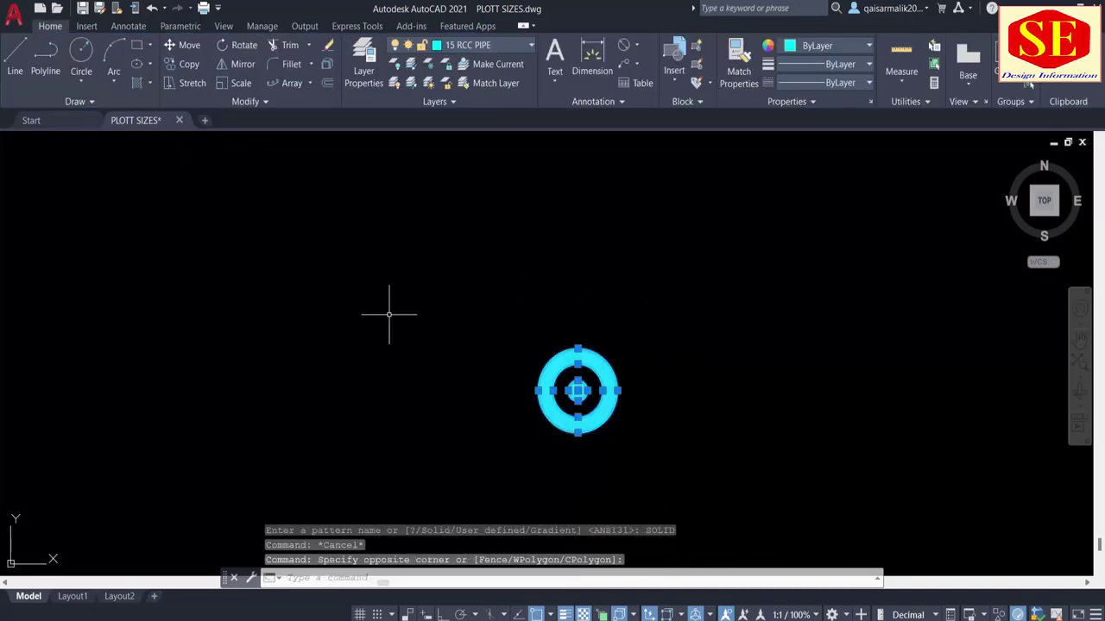
{"action": "left_click", "coordinate": [455, 50]}
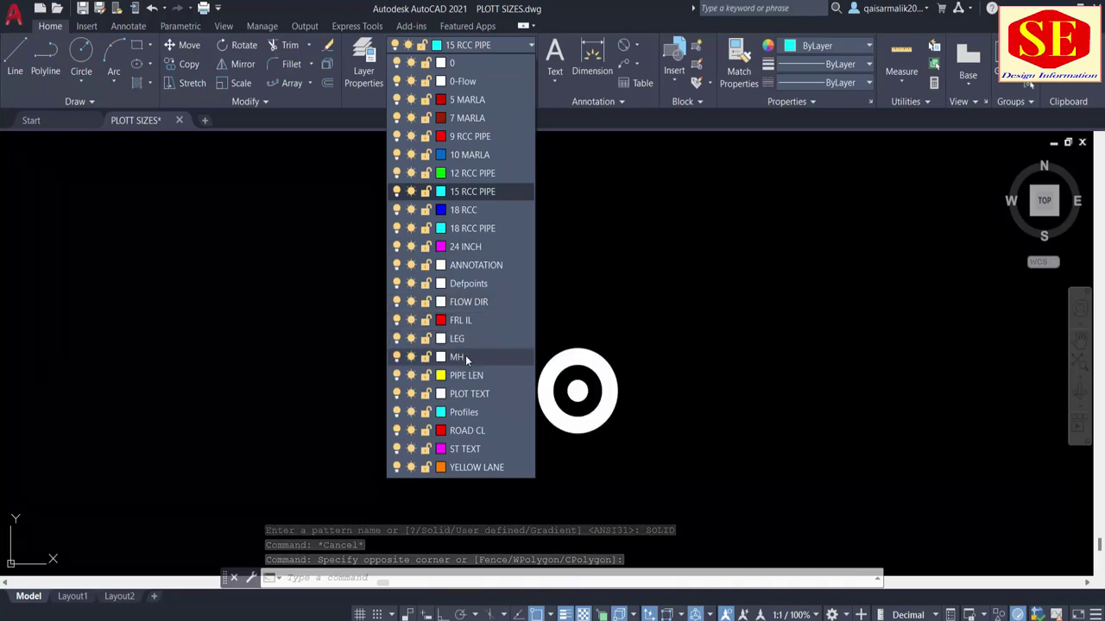
{"action": "key", "text": "Escape"}
{"action": "key", "text": "Escape"}
Erase the larger manhole ring beside ST.1, leaving the small ring.
{"action": "middle_click_drag", "start_coordinate": [581, 325], "coordinate": [387, 291]}
{"action": "scroll", "coordinate": [407, 267], "scroll_direction": "down", "scroll_amount": 3}
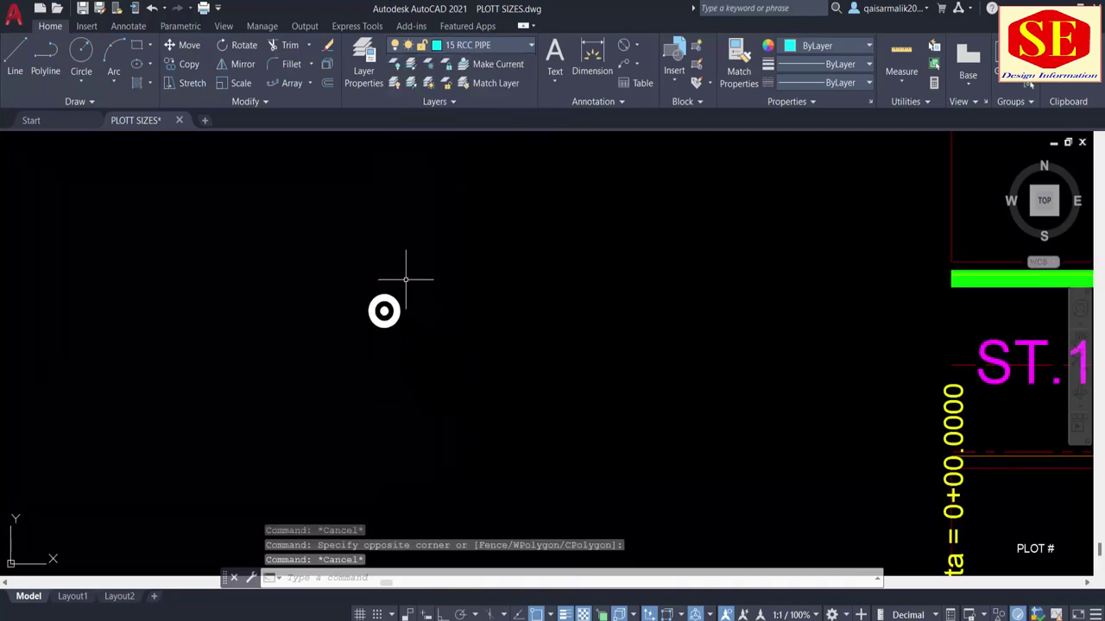
{"action": "scroll", "coordinate": [419, 291], "scroll_direction": "down", "scroll_amount": 2}
{"action": "scroll", "coordinate": [419, 291], "scroll_direction": "down", "scroll_amount": 2}
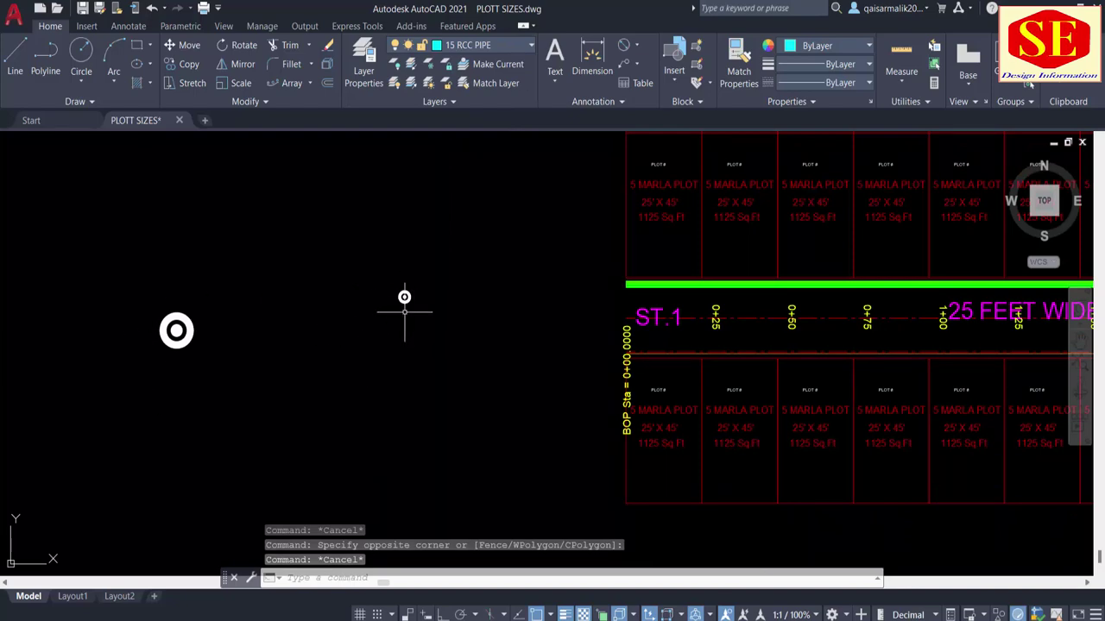
{"action": "middle_click_drag", "start_coordinate": [357, 336], "coordinate": [435, 345]}
{"action": "left_click_drag", "start_coordinate": [299, 285], "coordinate": [192, 414]}
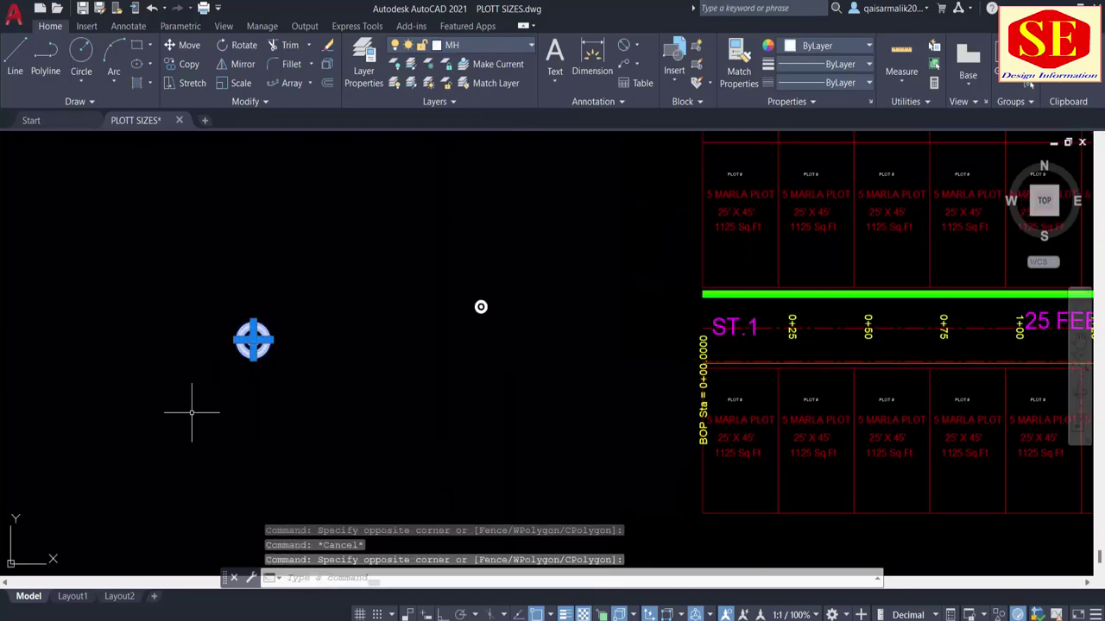
{"action": "type", "text": "E"}
{"action": "key", "text": "Return"}
{"action": "scroll", "coordinate": [458, 305], "scroll_direction": "up", "scroll_amount": 2}
{"action": "scroll", "coordinate": [502, 295], "scroll_direction": "up", "scroll_amount": 4}
{"action": "scroll", "coordinate": [502, 295], "scroll_direction": "down", "scroll_amount": 3}
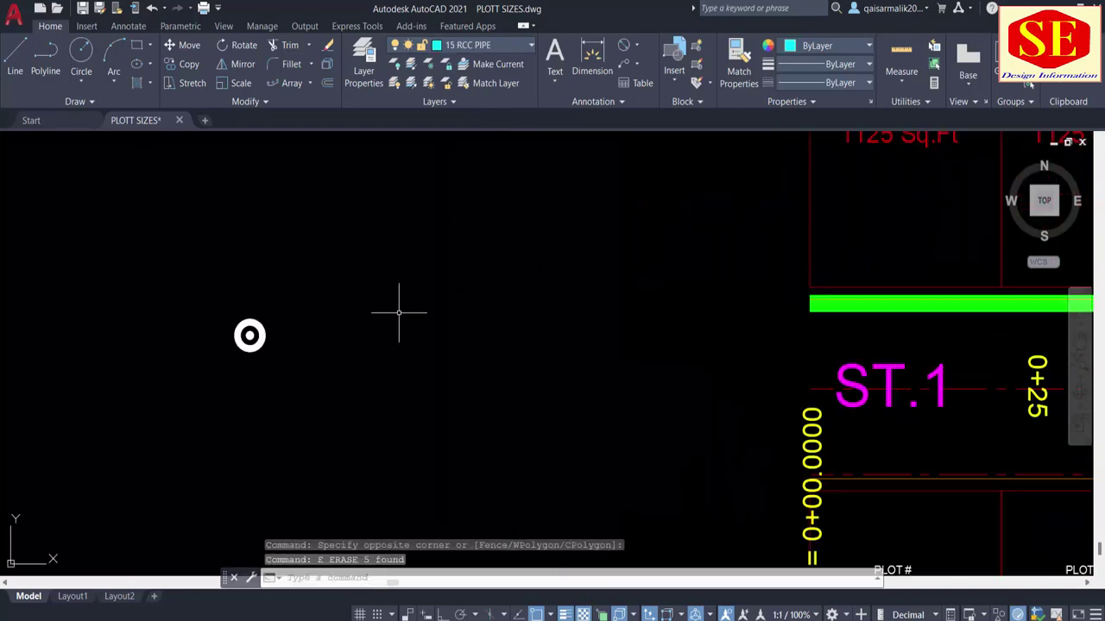
{"action": "mouse_move", "coordinate": [400, 309]}
{"action": "middle_mouse_down"}
{"action": "mouse_move", "coordinate": [464, 333]}
{"action": "mouse_move", "coordinate": [440, 410]}
{"action": "middle_mouse_up"}
{"action": "key", "text": "Escape"}
Open Block Definition for the small ring, naming the new block MH1.
{"action": "scroll", "coordinate": [247, 403], "scroll_direction": "up", "scroll_amount": 3}
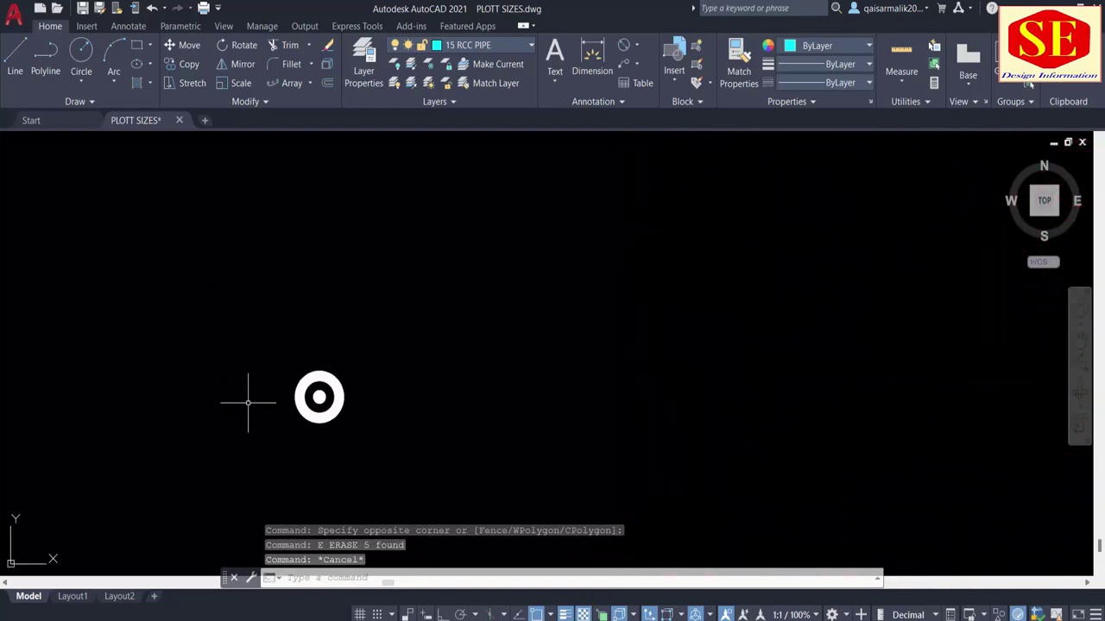
{"action": "type", "text": "B"}
{"action": "key", "text": "Return"}
{"action": "type", "text": "MH1"}
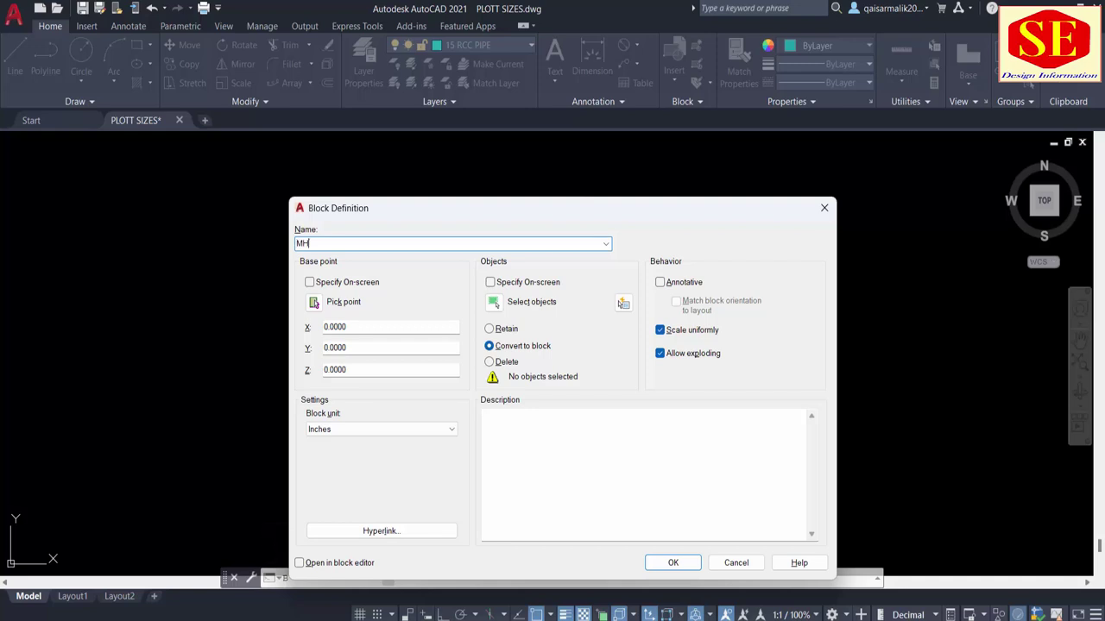
Define a block named MH1 from the small manhole ring.
{"action": "left_click", "coordinate": [493, 301]}
{"action": "left_click", "coordinate": [461, 301]}
{"action": "left_click", "coordinate": [275, 438]}
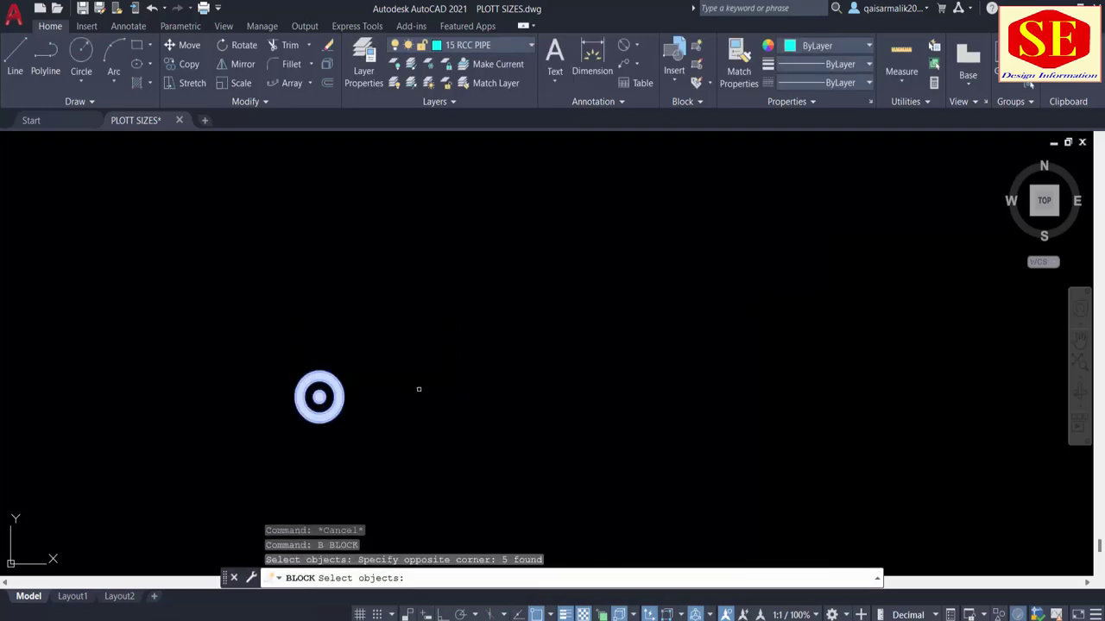
{"action": "key", "text": "Return"}
{"action": "left_click", "coordinate": [673, 561]}
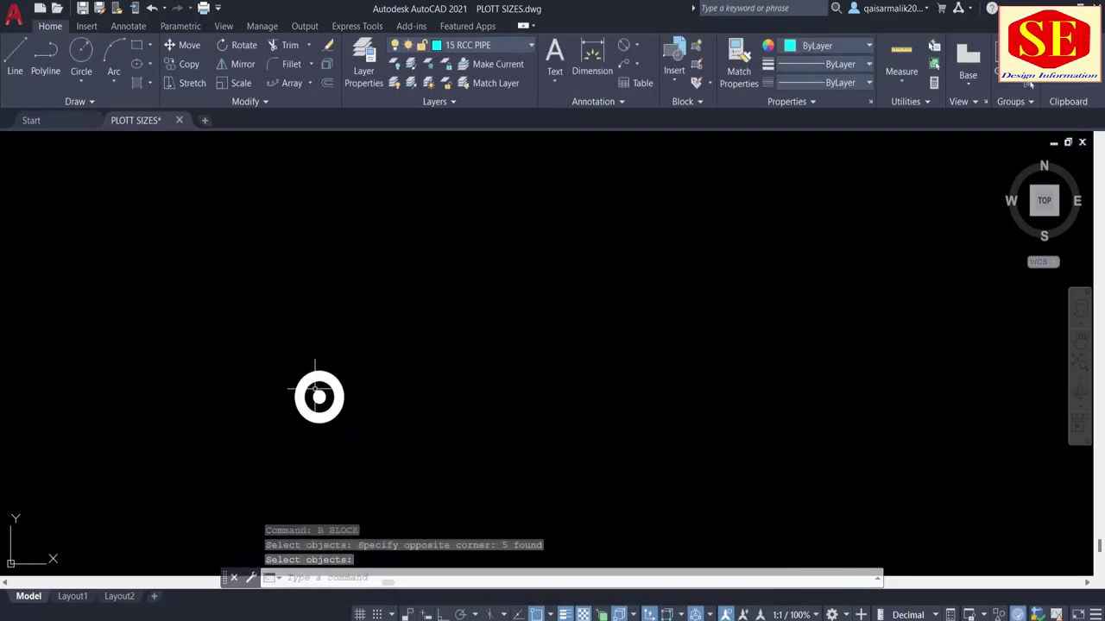
{"action": "key", "text": "Escape"}
{"action": "type", "text": "co"}
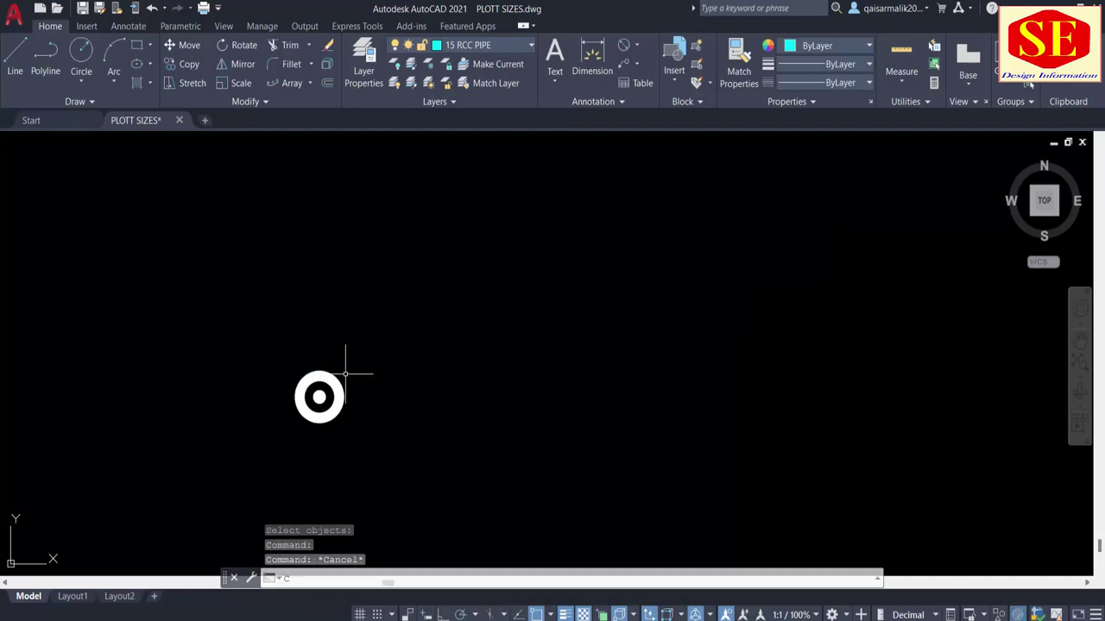
{"action": "key", "text": "Return"}
Copy the MH1 manhole block from its centre onto the start of the green ST.1 pipe.
{"action": "left_click", "coordinate": [341, 385]}
{"action": "scroll", "coordinate": [325, 380], "scroll_direction": "up", "scroll_amount": 1}
{"action": "key", "text": "Return"}
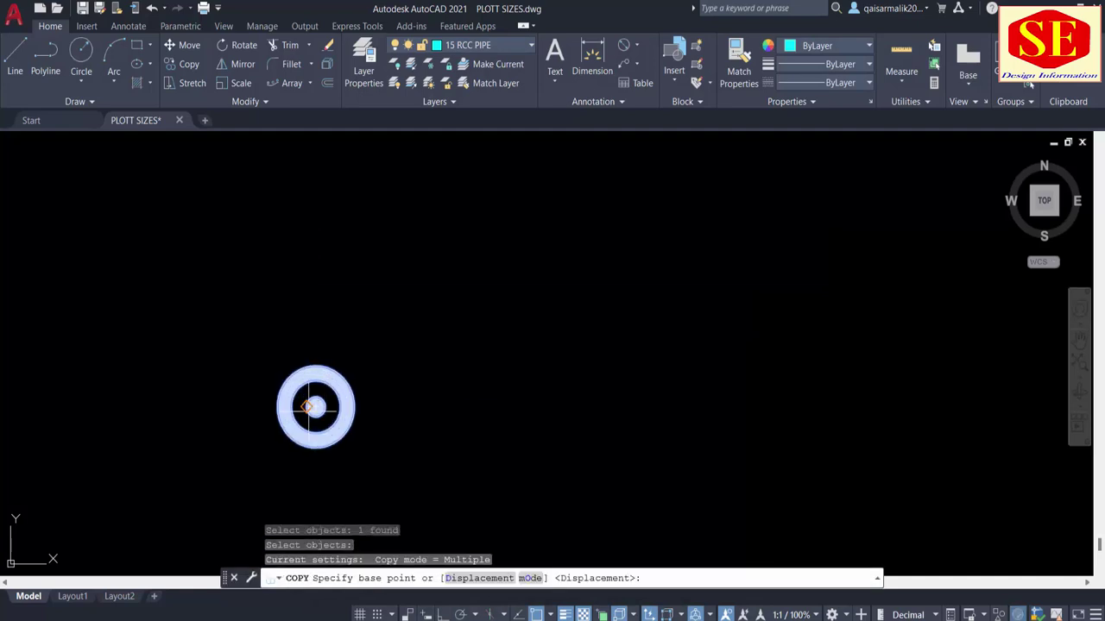
{"action": "left_click", "coordinate": [321, 401]}
{"action": "scroll", "coordinate": [161, 296], "scroll_direction": "down", "scroll_amount": 3}
{"action": "scroll", "coordinate": [439, 320], "scroll_direction": "up", "scroll_amount": 2}
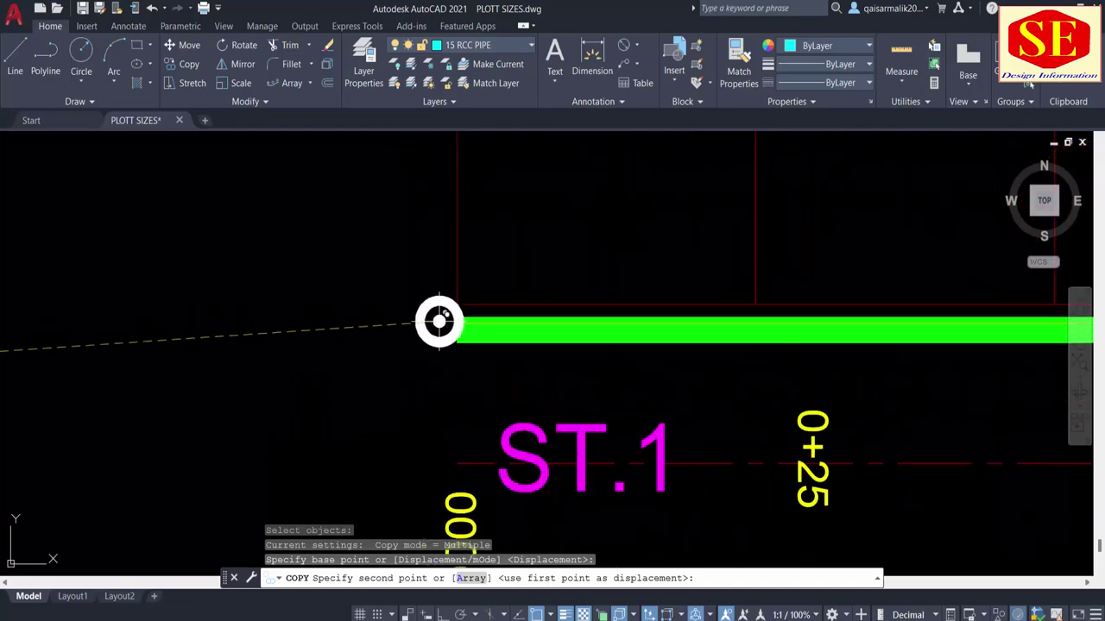
{"action": "scroll", "coordinate": [457, 329], "scroll_direction": "up", "scroll_amount": 1}
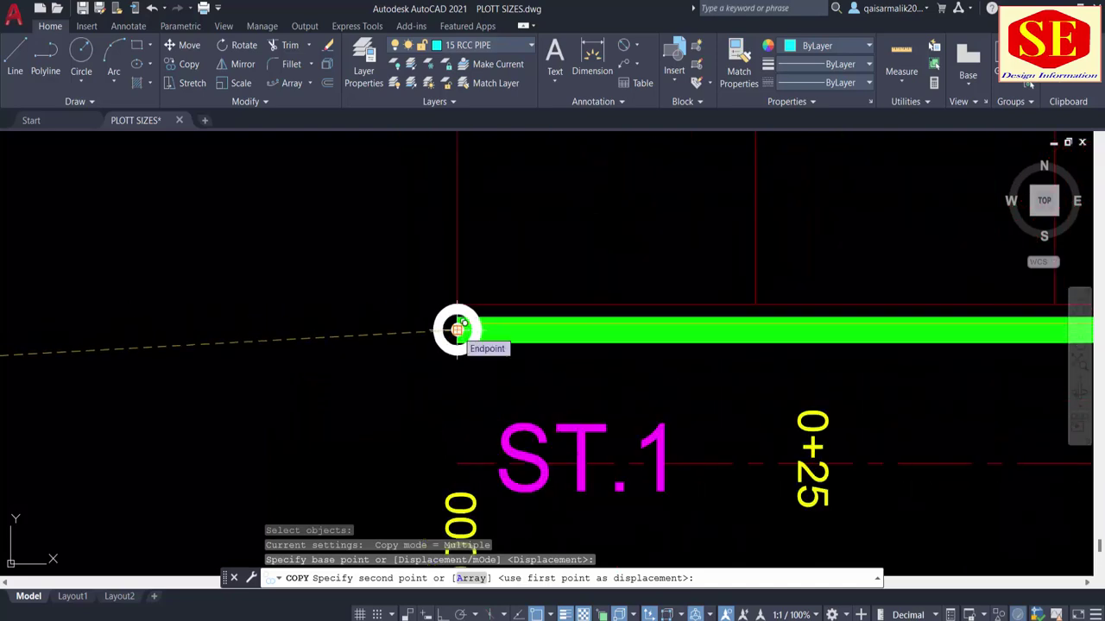
{"action": "left_click", "coordinate": [458, 329]}
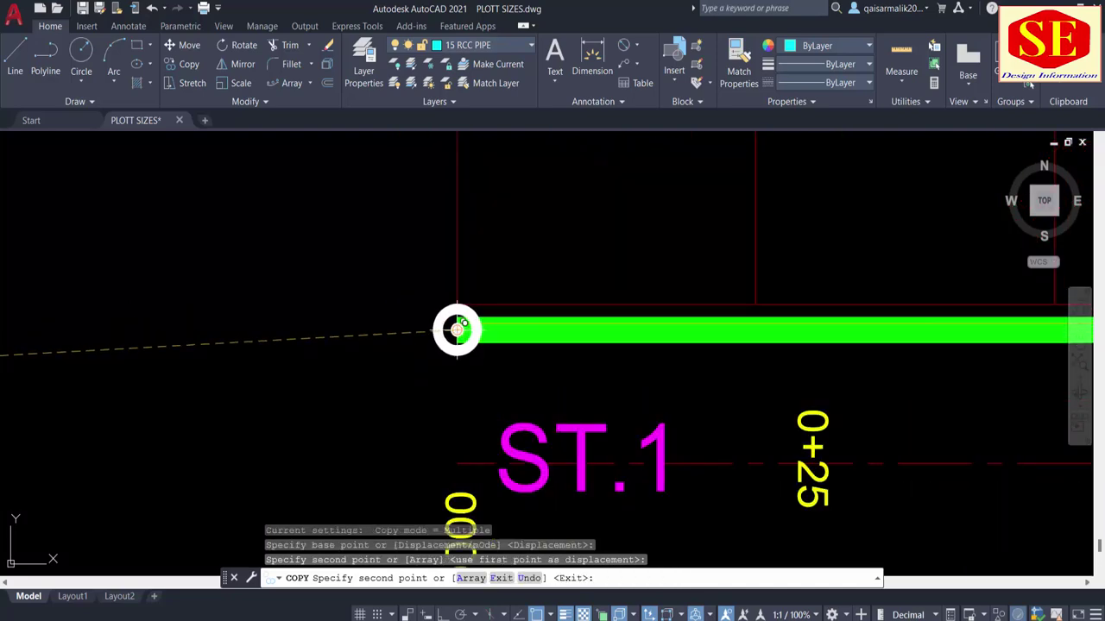
{"action": "scroll", "coordinate": [367, 282], "scroll_direction": "down", "scroll_amount": 2}
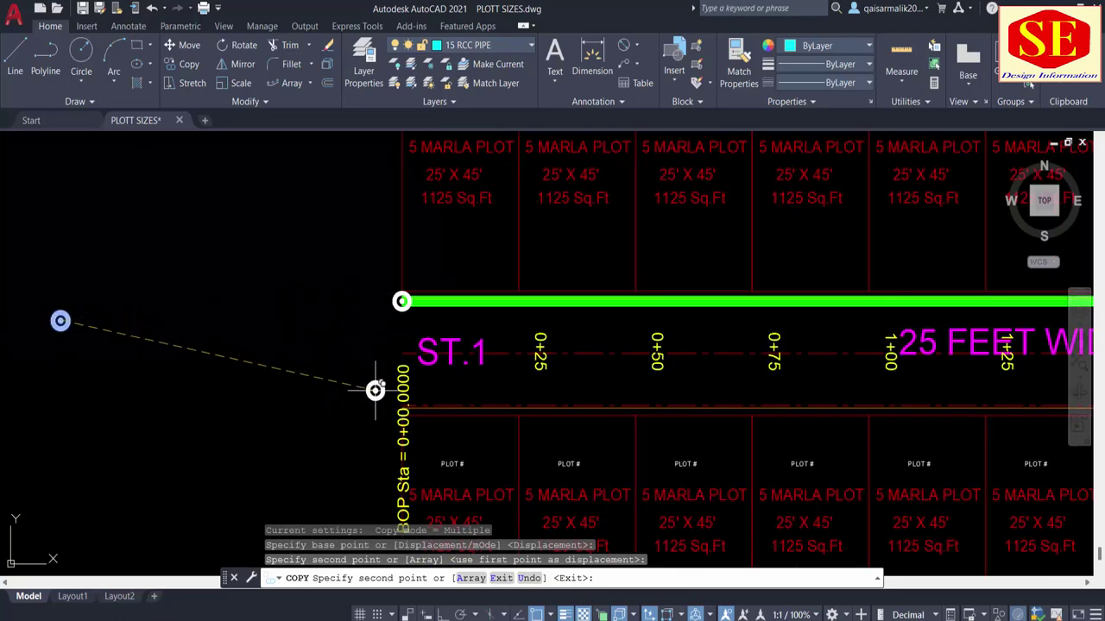
{"action": "scroll", "coordinate": [398, 393], "scroll_direction": "up", "scroll_amount": 3}
{"action": "middle_click_drag", "start_coordinate": [296, 308], "coordinate": [224, 431]}
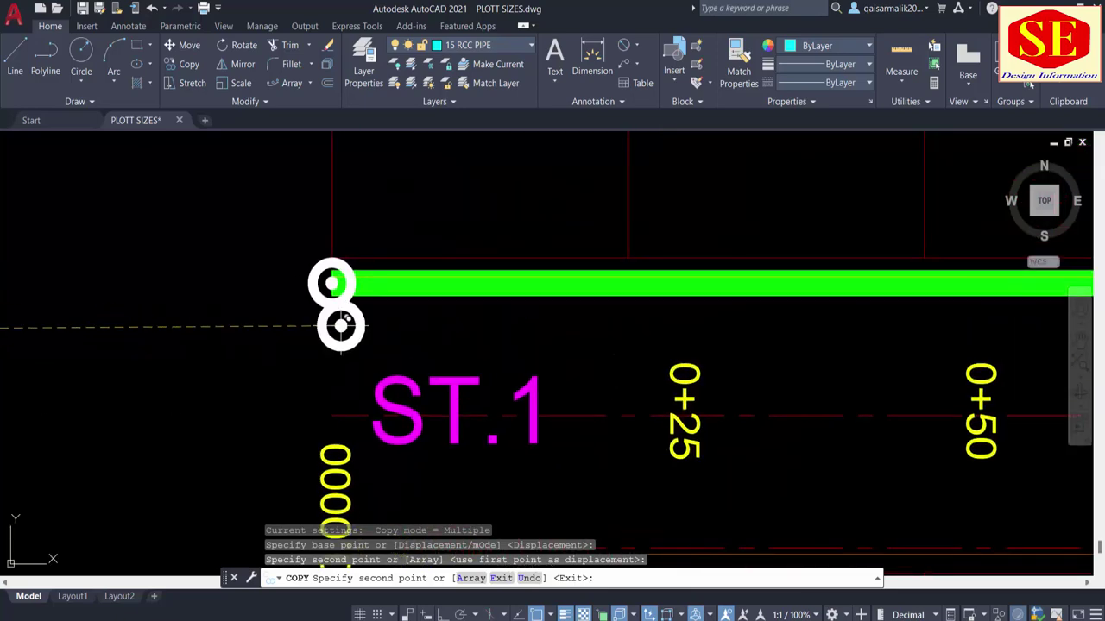
{"action": "key", "text": "Escape"}
{"action": "scroll", "coordinate": [325, 299], "scroll_direction": "down", "scroll_amount": 3}
{"action": "scroll", "coordinate": [325, 300], "scroll_direction": "up", "scroll_amount": 1}
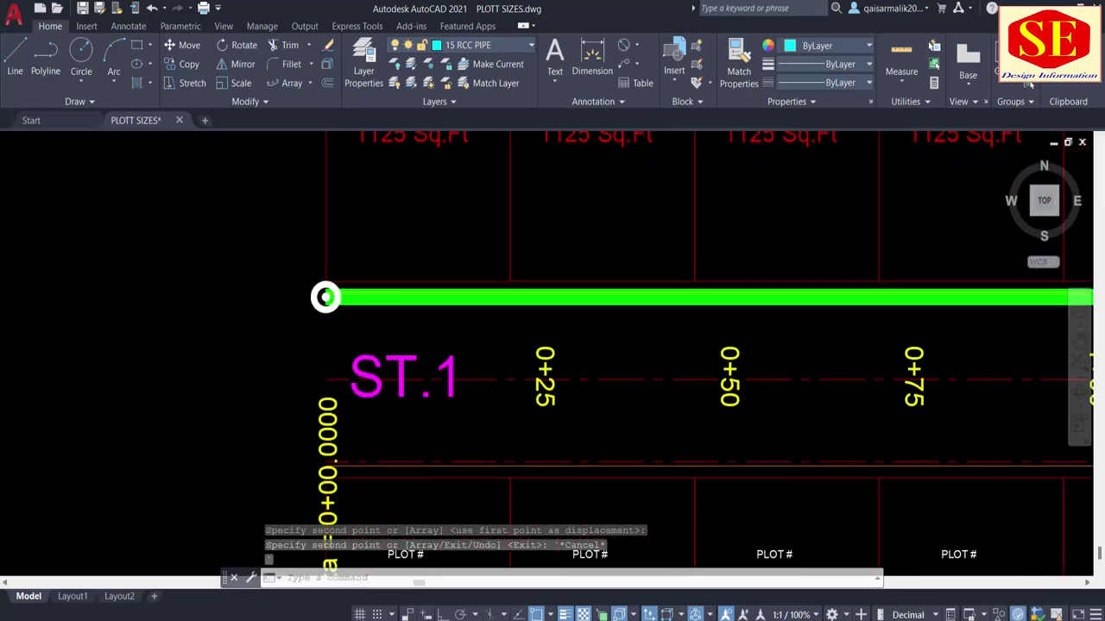
{"action": "scroll", "coordinate": [291, 328], "scroll_direction": "down", "scroll_amount": 5}
{"action": "scroll", "coordinate": [328, 445], "scroll_direction": "up", "scroll_amount": 2}
{"action": "scroll", "coordinate": [327, 446], "scroll_direction": "down", "scroll_amount": 5}
Copy the MH.1 label and flow-direction arrow from the LEGENDS box to beside ST.1.
{"action": "scroll", "coordinate": [438, 320], "scroll_direction": "up", "scroll_amount": 4}
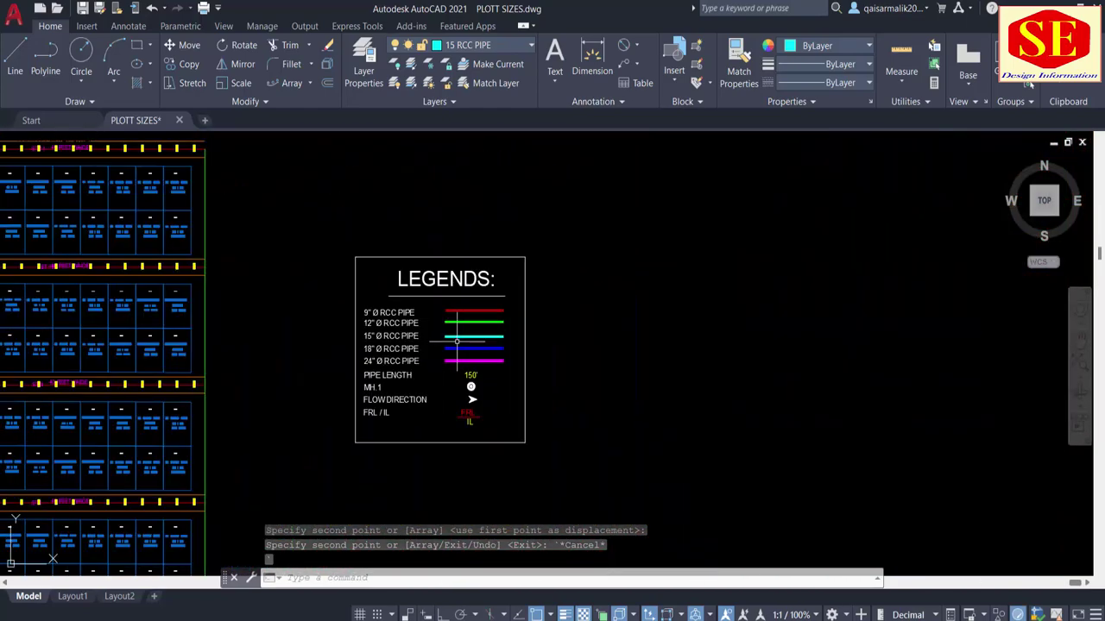
{"action": "scroll", "coordinate": [366, 388], "scroll_direction": "up", "scroll_amount": 3}
{"action": "type", "text": "co"}
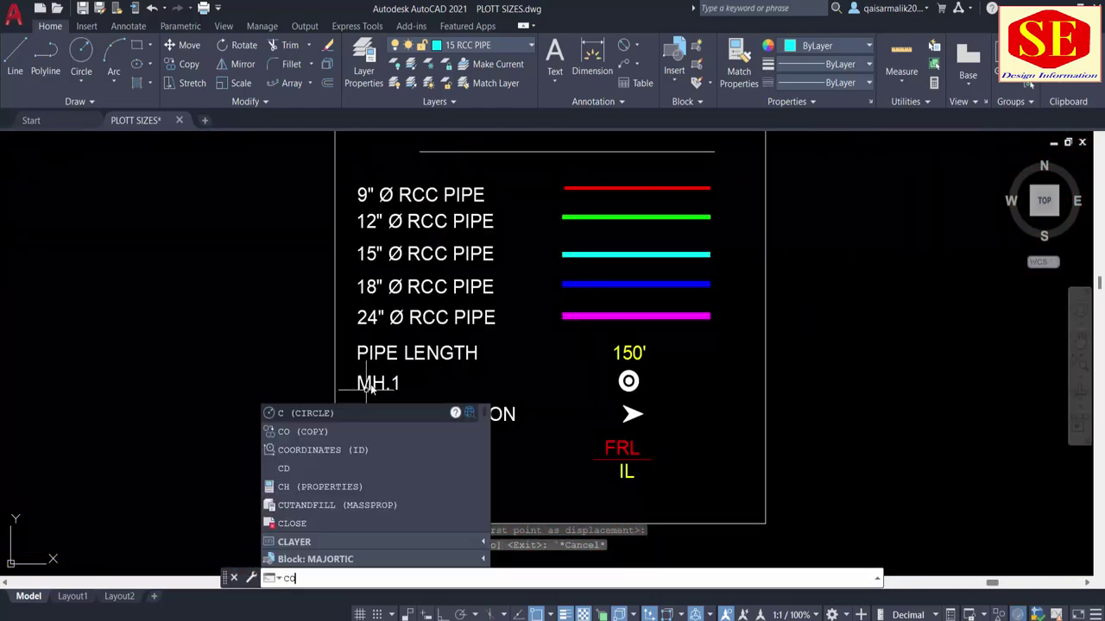
{"action": "key", "text": "Return"}
{"action": "left_click", "coordinate": [384, 373]}
{"action": "left_click", "coordinate": [380, 384]}
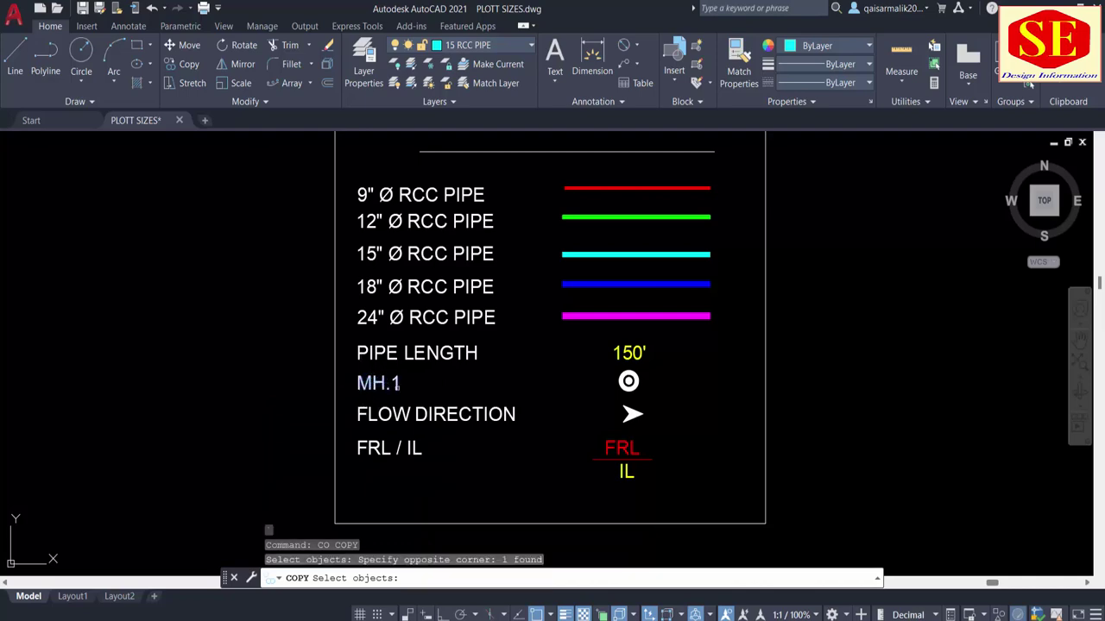
{"action": "left_click", "coordinate": [638, 423]}
{"action": "scroll", "coordinate": [639, 425], "scroll_direction": "up", "scroll_amount": 2}
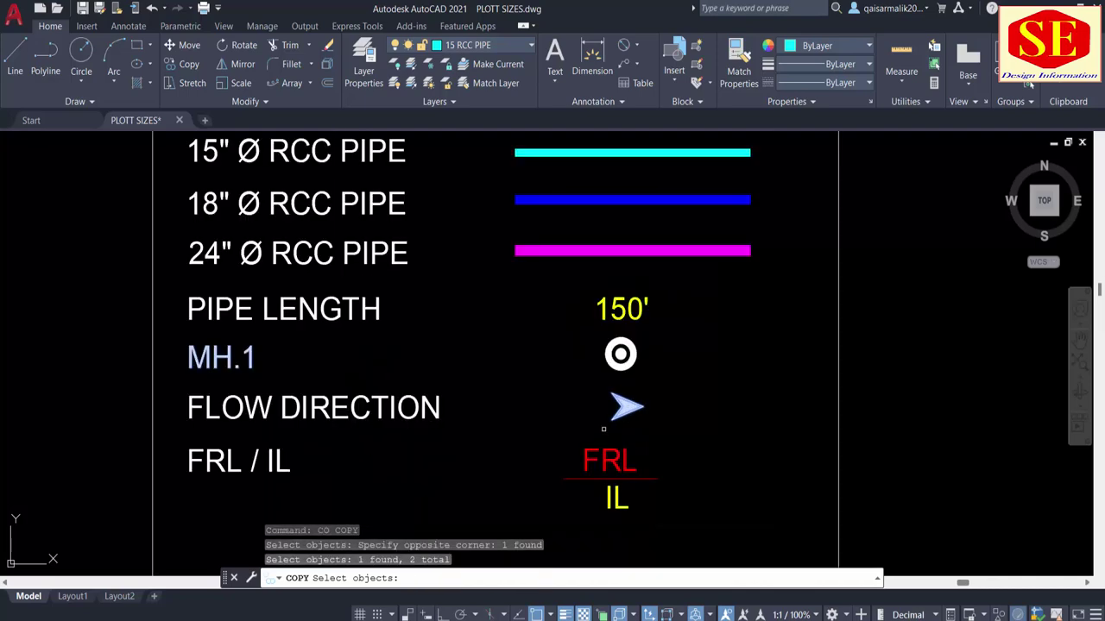
{"action": "key", "text": "Return"}
{"action": "left_click", "coordinate": [740, 374]}
{"action": "scroll", "coordinate": [900, 345], "scroll_direction": "down", "scroll_amount": 5}
{"action": "scroll", "coordinate": [414, 365], "scroll_direction": "up", "scroll_amount": 2}
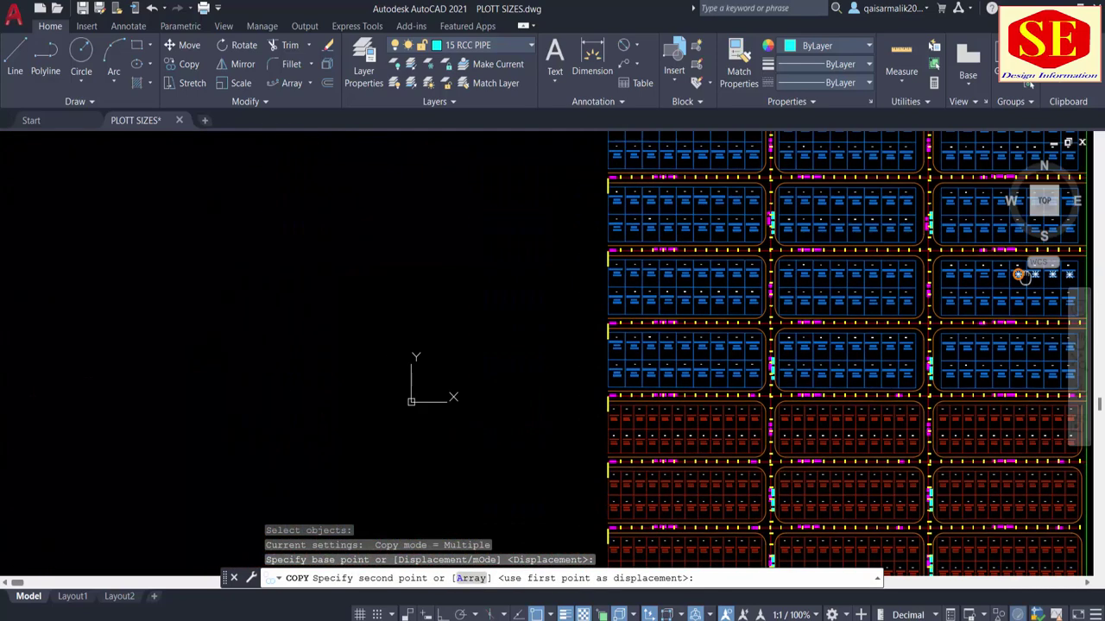
{"action": "scroll", "coordinate": [604, 431], "scroll_direction": "down", "scroll_amount": 2}
{"action": "scroll", "coordinate": [636, 379], "scroll_direction": "up", "scroll_amount": 4}
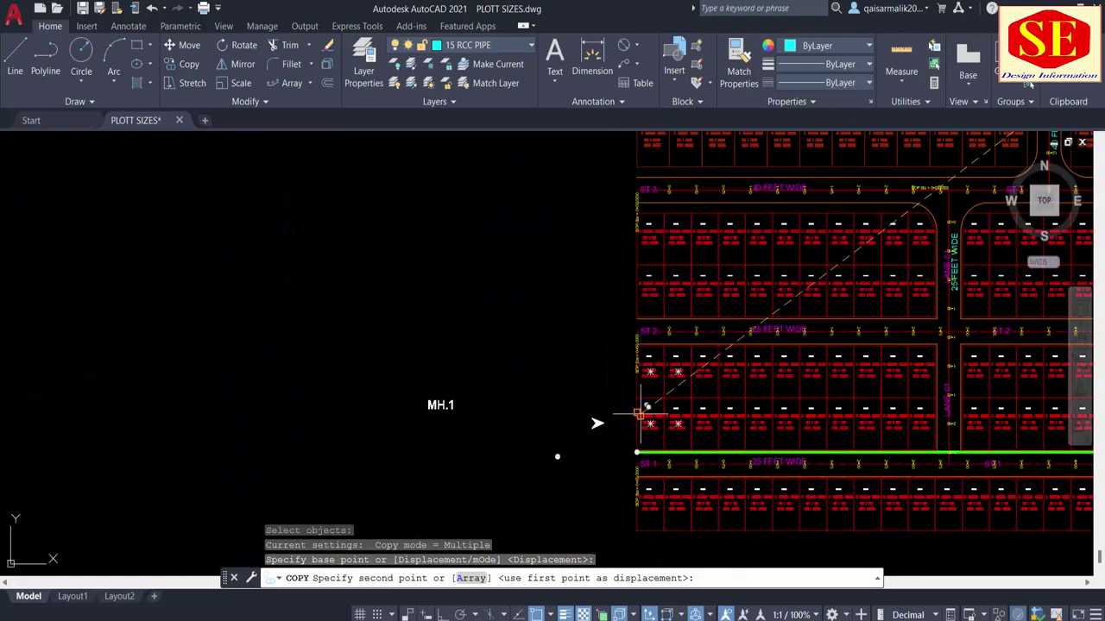
{"action": "left_click", "coordinate": [636, 449]}
{"action": "key", "text": "Escape"}
{"action": "scroll", "coordinate": [596, 467], "scroll_direction": "up", "scroll_amount": 3}
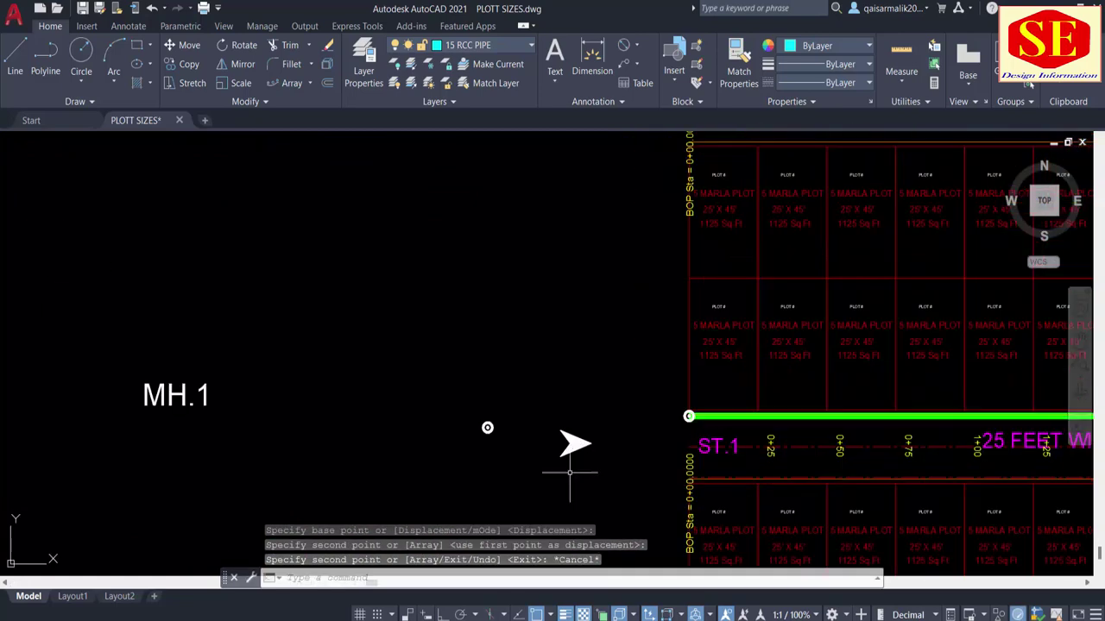
{"action": "key", "text": "Escape"}
{"action": "middle_click_drag", "start_coordinate": [188, 414], "coordinate": [359, 412]}
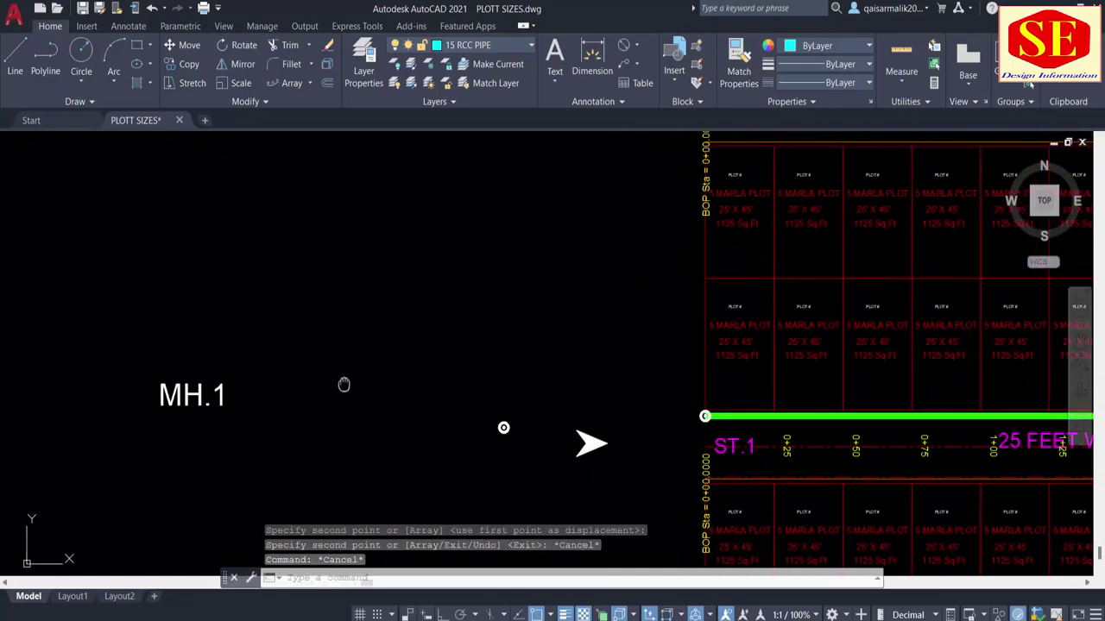
Move the MH.1 label toward the manhole at the ST.1 pipe start.
{"action": "type", "text": "M"}
{"action": "key", "text": "Return"}
{"action": "left_click", "coordinate": [394, 345]}
{"action": "left_click", "coordinate": [301, 475]}
{"action": "key", "text": "Return"}
{"action": "left_click", "coordinate": [300, 455]}
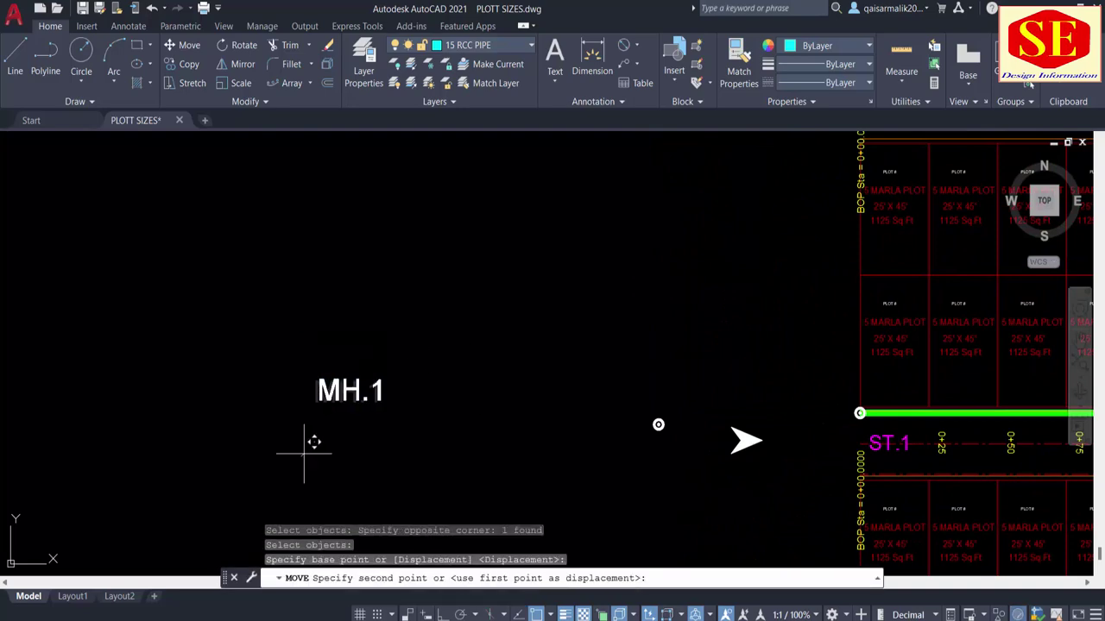
{"action": "key", "text": "Escape"}
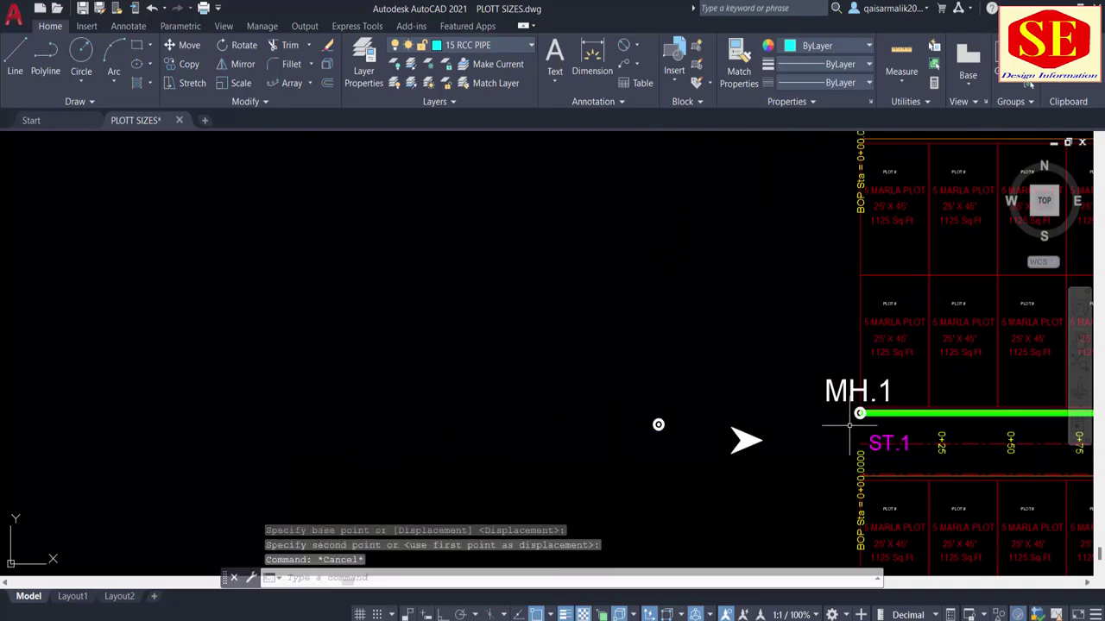
{"action": "scroll", "coordinate": [542, 423], "scroll_direction": "up", "scroll_amount": 1}
Scale the MH.1 label by 0.5.
{"action": "scroll", "coordinate": [542, 423], "scroll_direction": "up", "scroll_amount": 1}
{"action": "type", "text": "sc"}
{"action": "key", "text": "Return"}
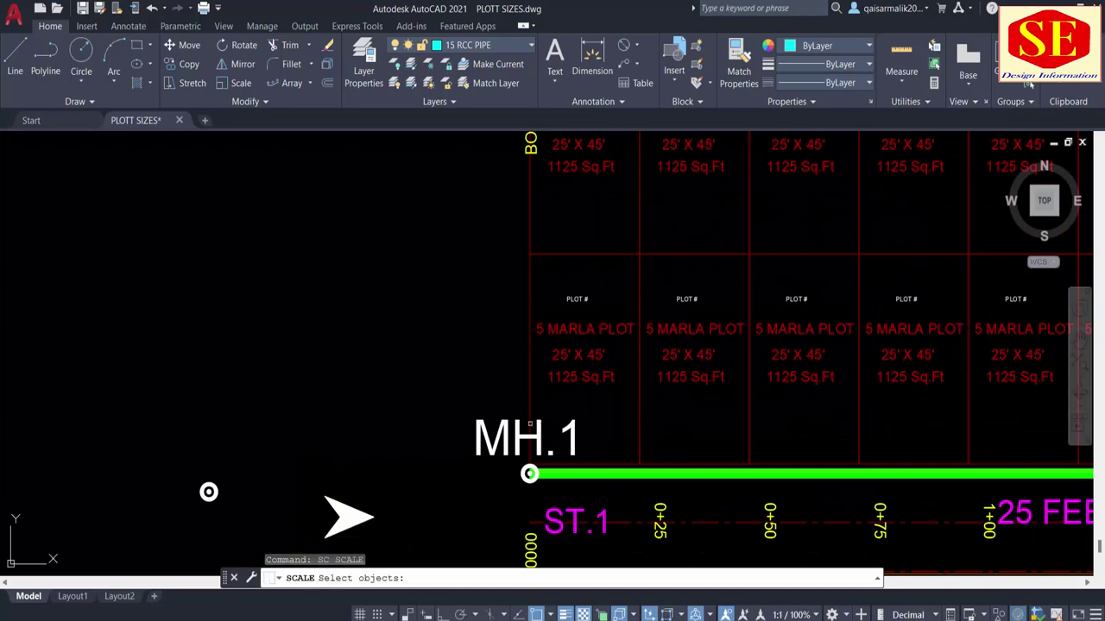
{"action": "left_click", "coordinate": [526, 437]}
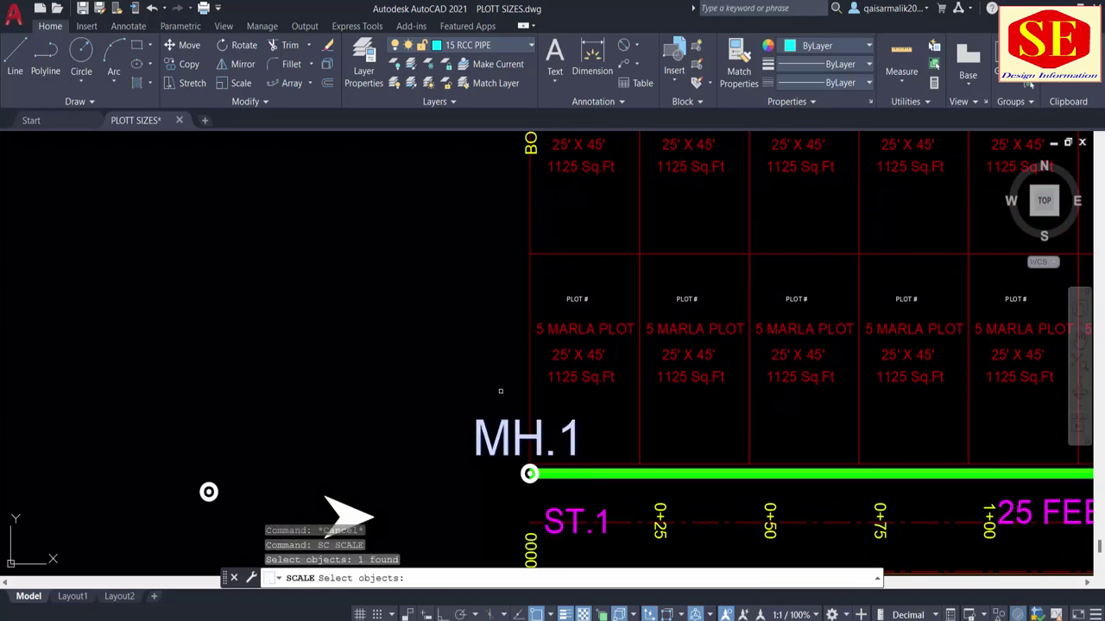
{"action": "key", "text": "Return"}
{"action": "left_click", "coordinate": [440, 375]}
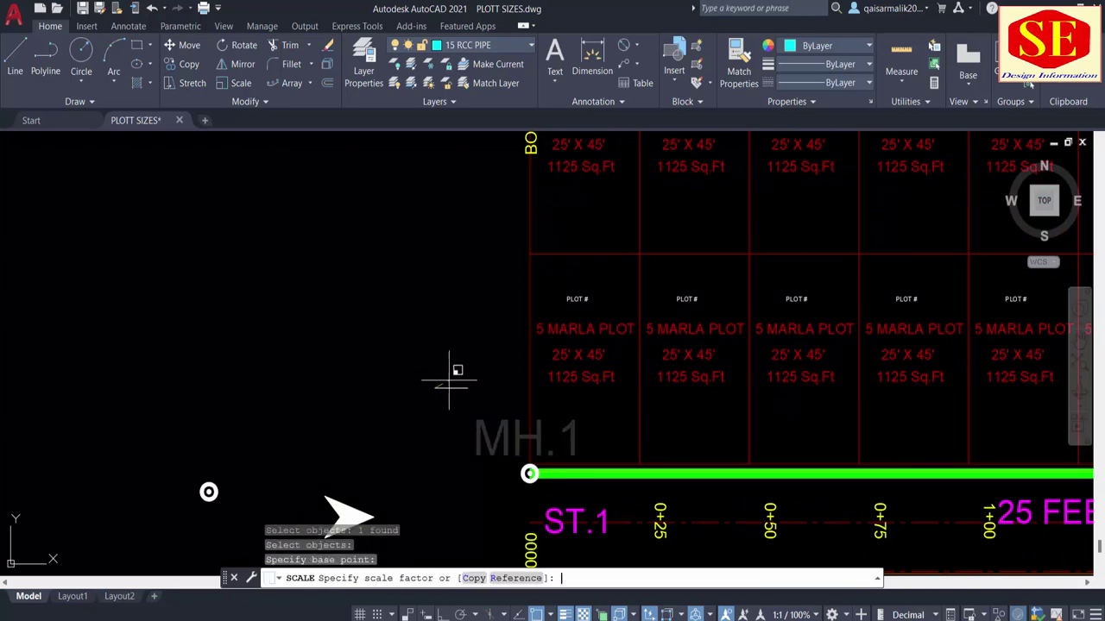
{"action": "type", "text": ".5"}
{"action": "key", "text": "Return"}
Halve the MH.1 label's size once more.
{"action": "type", "text": "m"}
{"action": "key", "text": "Return"}
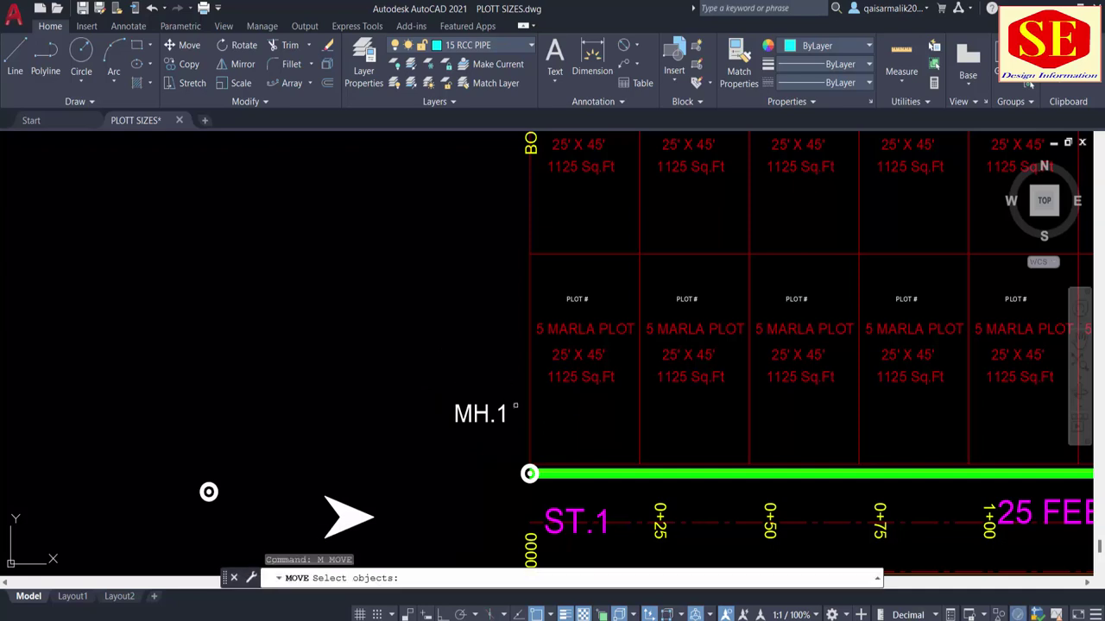
{"action": "left_click", "coordinate": [470, 416]}
{"action": "key", "text": "Return"}
{"action": "left_click", "coordinate": [462, 466]}
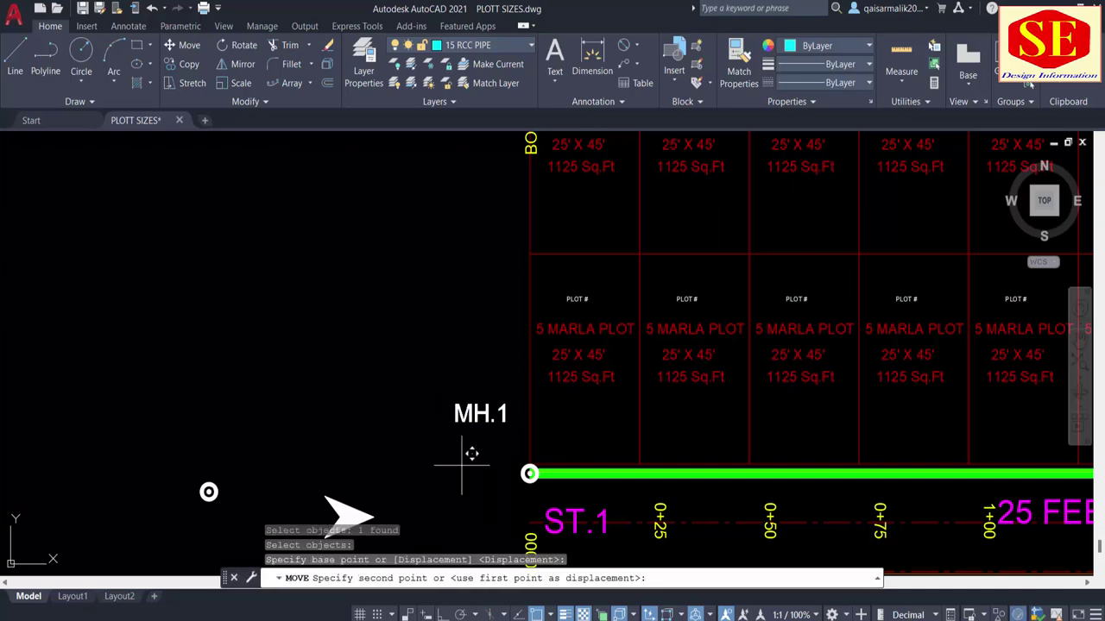
{"action": "type", "text": ".5"}
{"action": "key", "text": "Escape"}
{"action": "key", "text": "Escape"}
{"action": "key", "text": "Escape"}
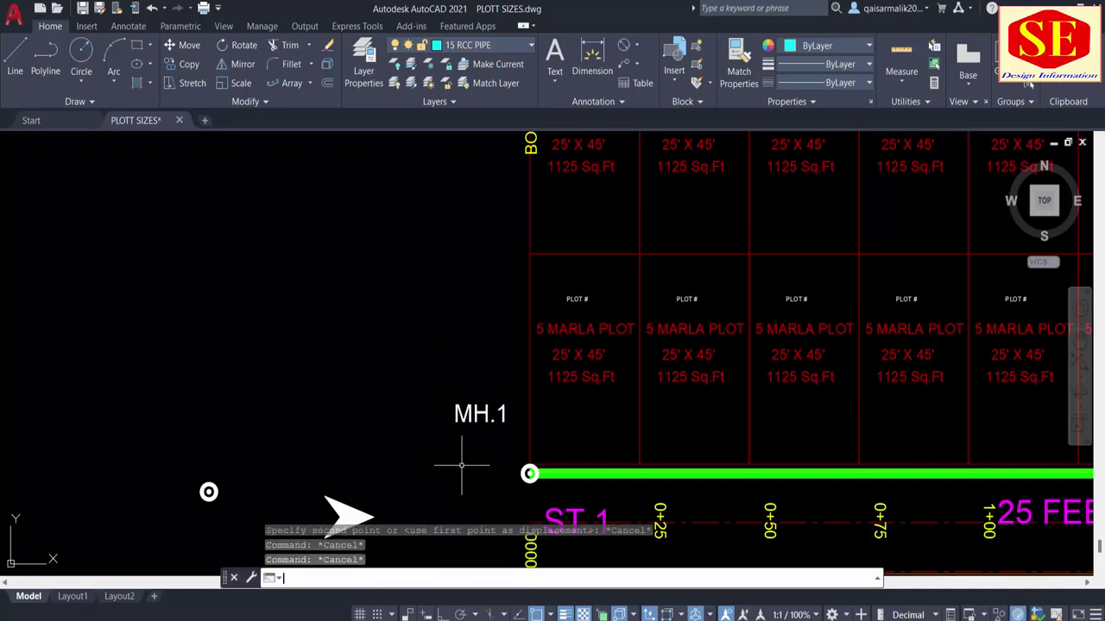
{"action": "type", "text": "sc"}
{"action": "key", "text": "Return"}
{"action": "left_click", "coordinate": [471, 442]}
{"action": "key", "text": "Return"}
{"action": "left_click", "coordinate": [471, 442]}
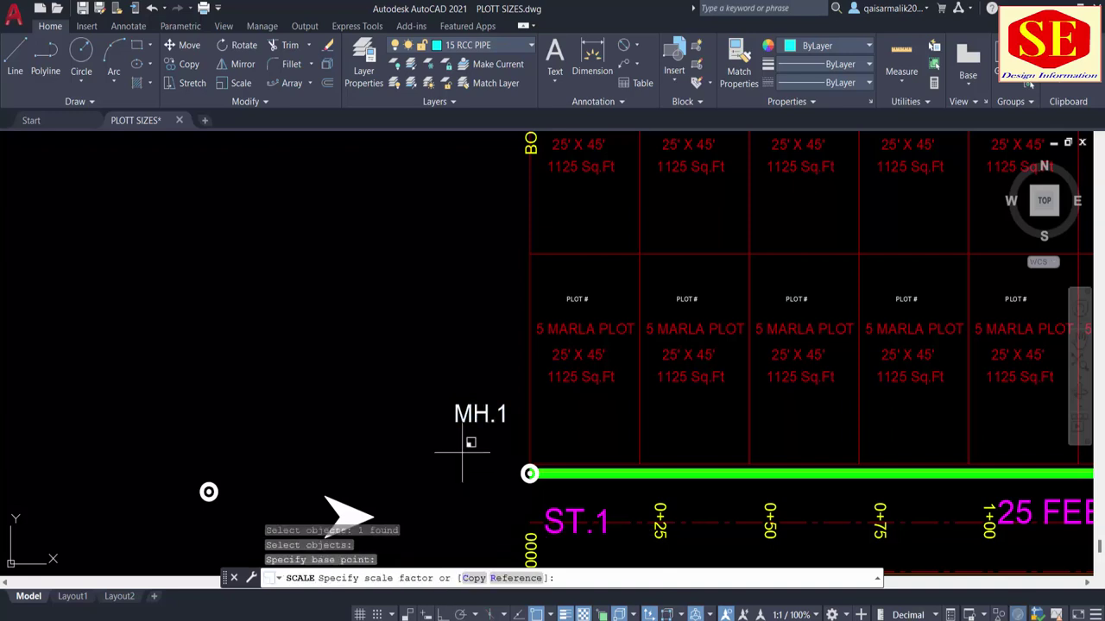
{"action": "key", "text": "Return"}
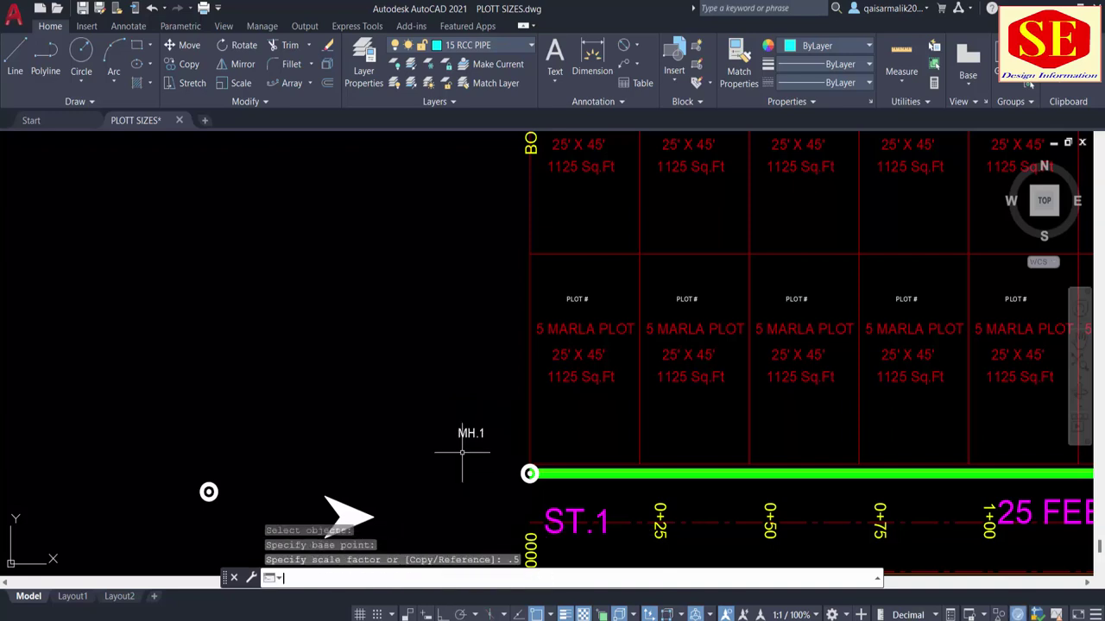
{"action": "type", "text": "M"}
Move the MH.1 label to just above the manhole ring.
{"action": "key", "text": "Return"}
{"action": "left_click", "coordinate": [496, 419]}
{"action": "left_click", "coordinate": [448, 448]}
{"action": "key", "text": "Return"}
{"action": "left_click", "coordinate": [449, 483]}
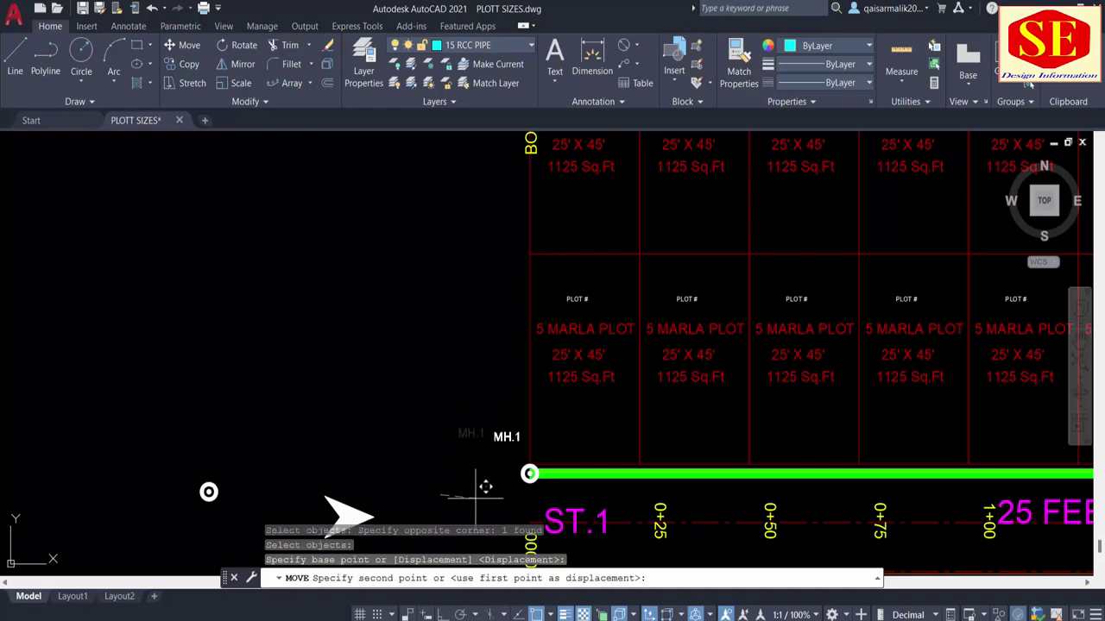
{"action": "left_click", "coordinate": [498, 509]}
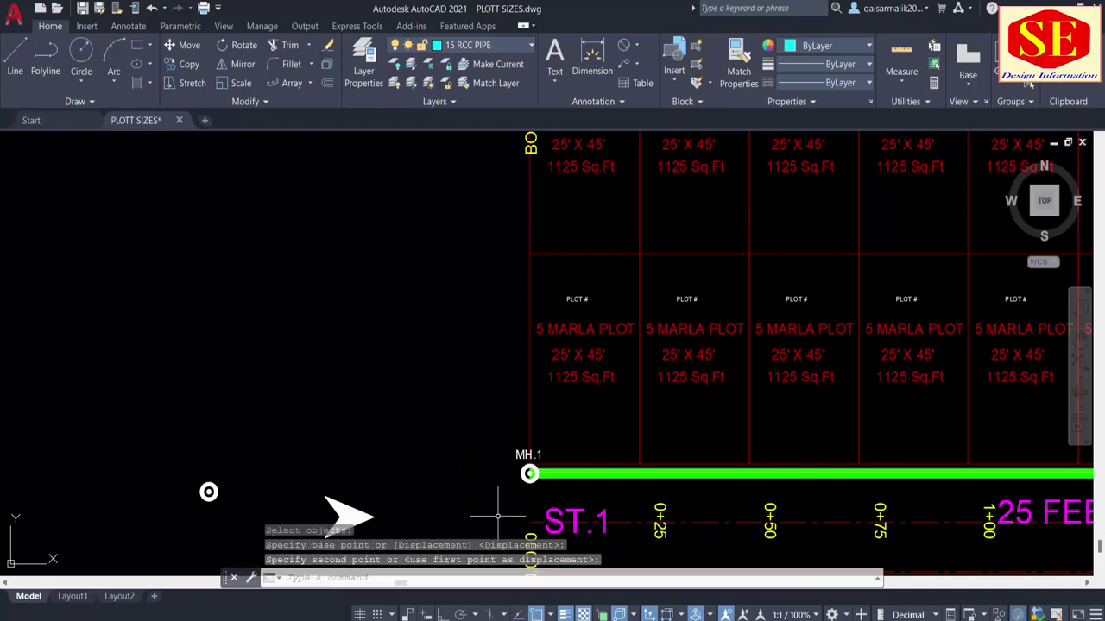
{"action": "middle_click_drag", "start_coordinate": [455, 450], "coordinate": [453, 448]}
{"action": "scroll", "coordinate": [561, 518], "scroll_direction": "up", "scroll_amount": 2}
{"action": "scroll", "coordinate": [561, 518], "scroll_direction": "up", "scroll_amount": 2}
Enlarge the MH.1 label by a scale factor of 1.1.
{"action": "type", "text": "sc"}
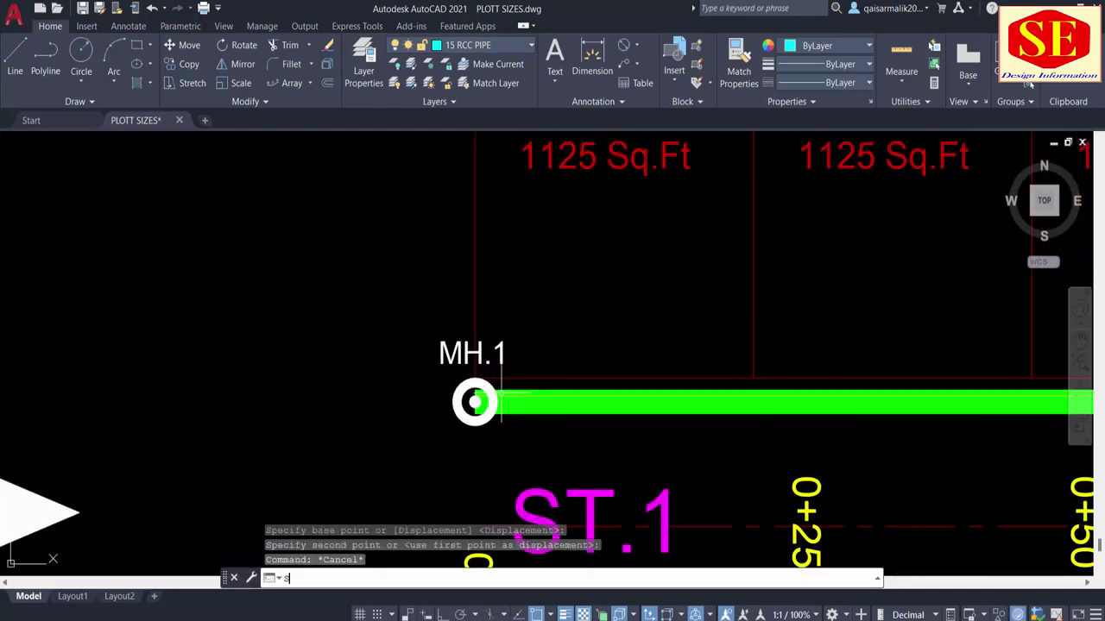
{"action": "key", "text": "Return"}
{"action": "left_click", "coordinate": [466, 342]}
{"action": "key", "text": "Return"}
{"action": "left_click", "coordinate": [388, 375]}
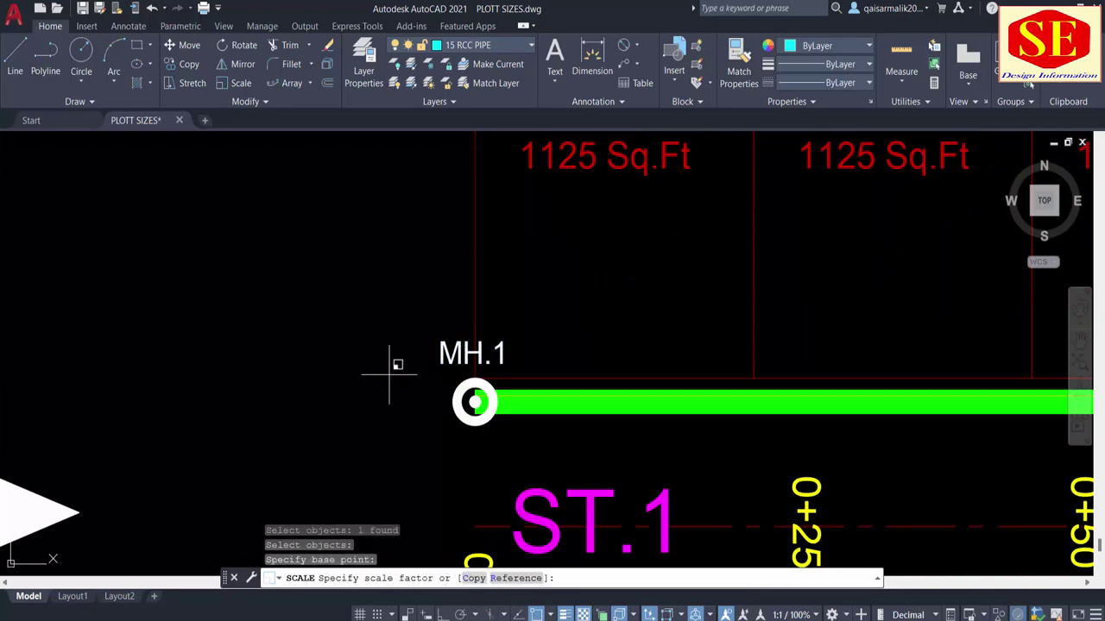
{"action": "type", "text": "1."}
{"action": "key", "text": "Return"}
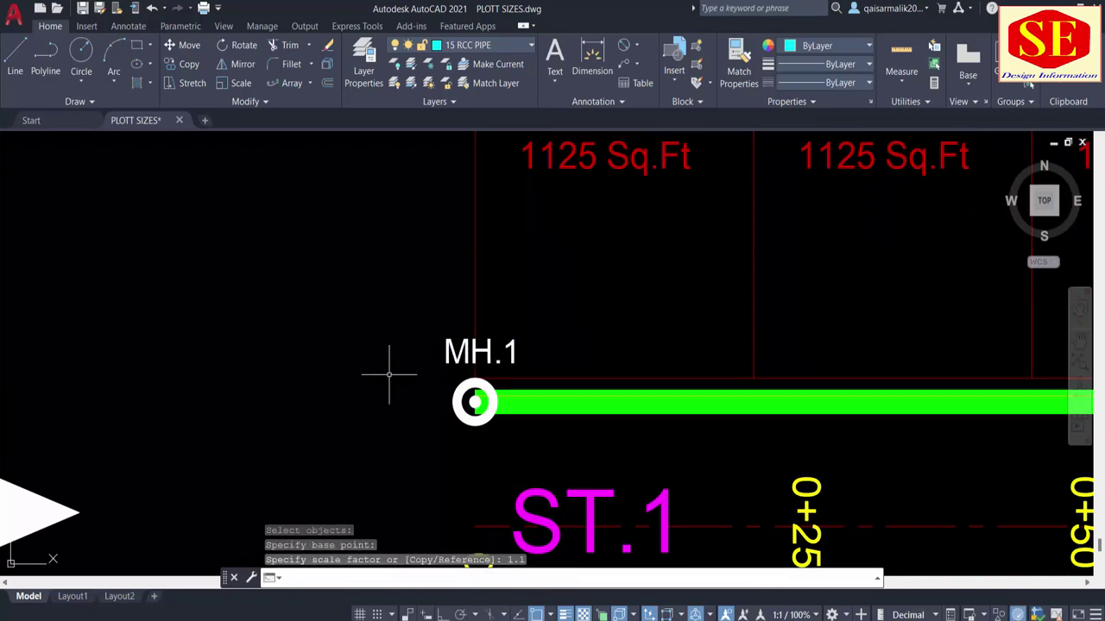
{"action": "key", "text": "Escape"}
Shift the MH.1 label slightly left above the manhole.
{"action": "type", "text": "m"}
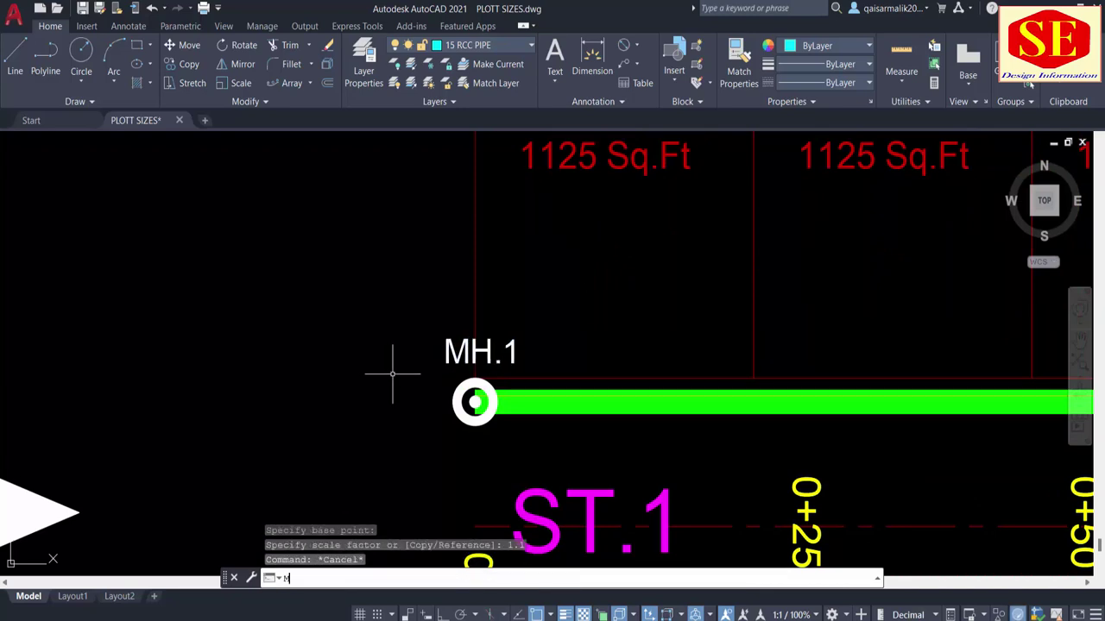
{"action": "key", "text": "Return"}
{"action": "left_click", "coordinate": [446, 349]}
{"action": "key", "text": "Return"}
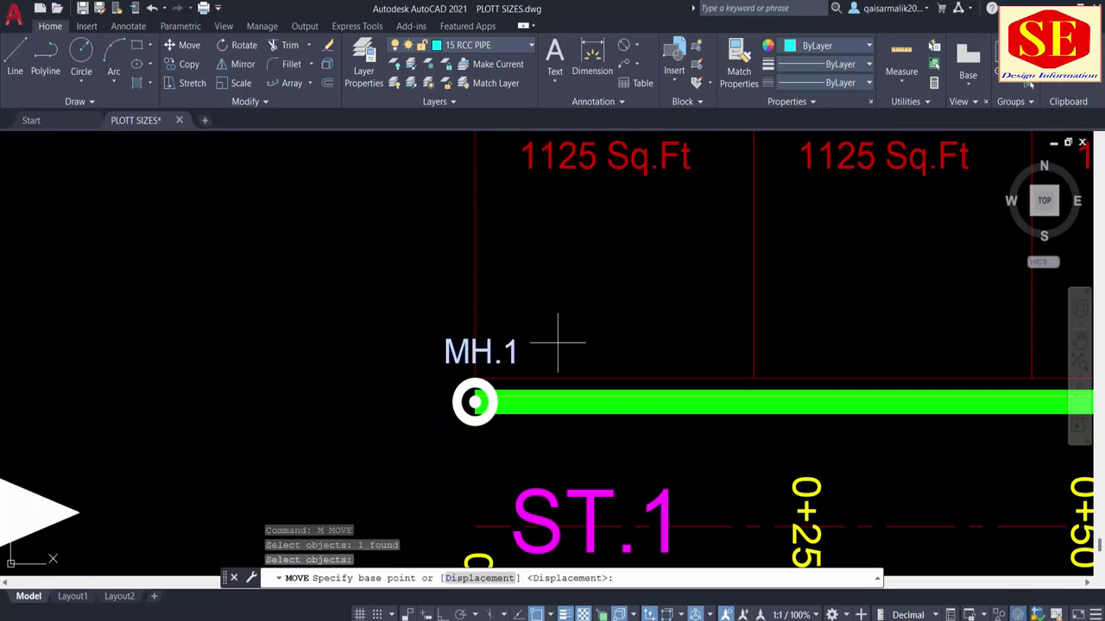
{"action": "left_click", "coordinate": [561, 335]}
{"action": "left_click", "coordinate": [533, 340]}
{"action": "scroll", "coordinate": [424, 297], "scroll_direction": "down", "scroll_amount": 2}
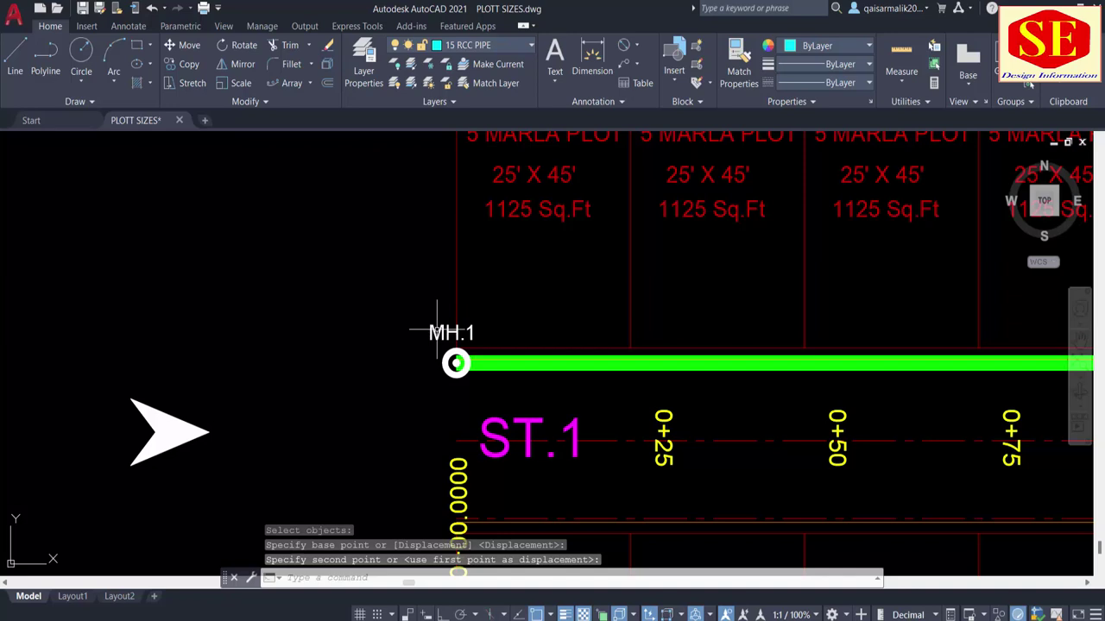
{"action": "left_click", "coordinate": [429, 333]}
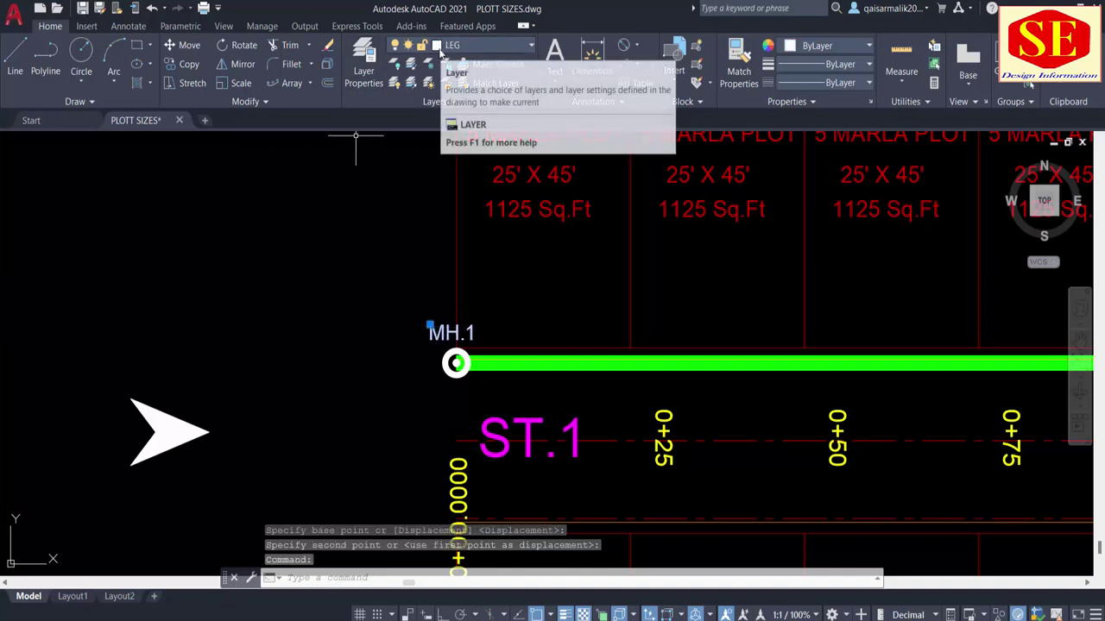
Check the layers of the MH.1 label and flow arrow without changing them.
{"action": "left_click", "coordinate": [466, 45]}
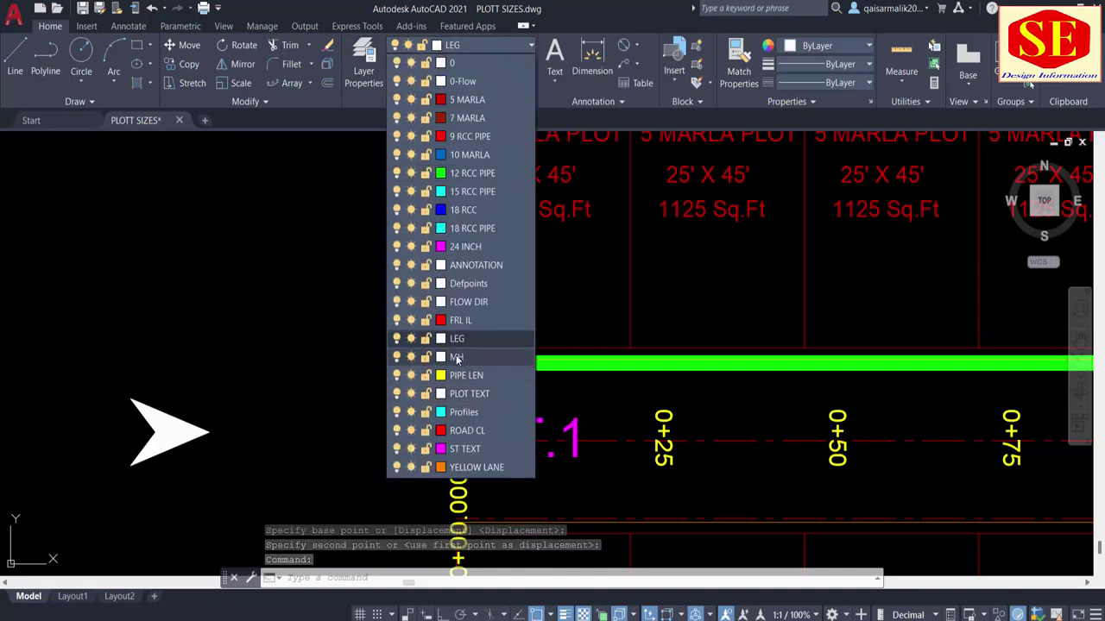
{"action": "left_click", "coordinate": [456, 341]}
{"action": "key", "text": "Escape"}
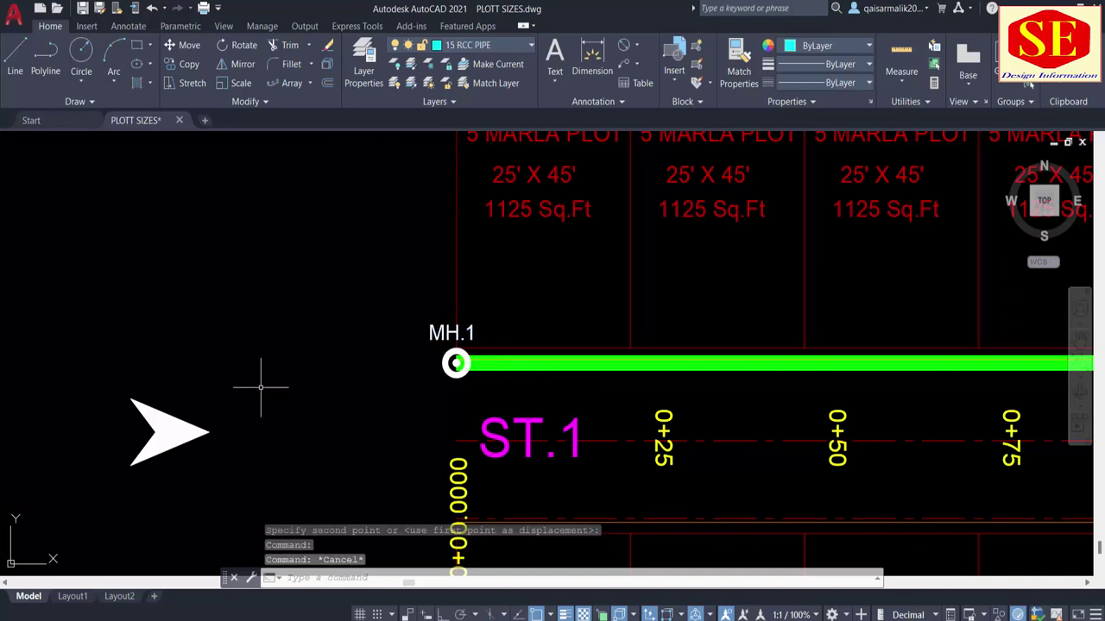
{"action": "left_click", "coordinate": [175, 431]}
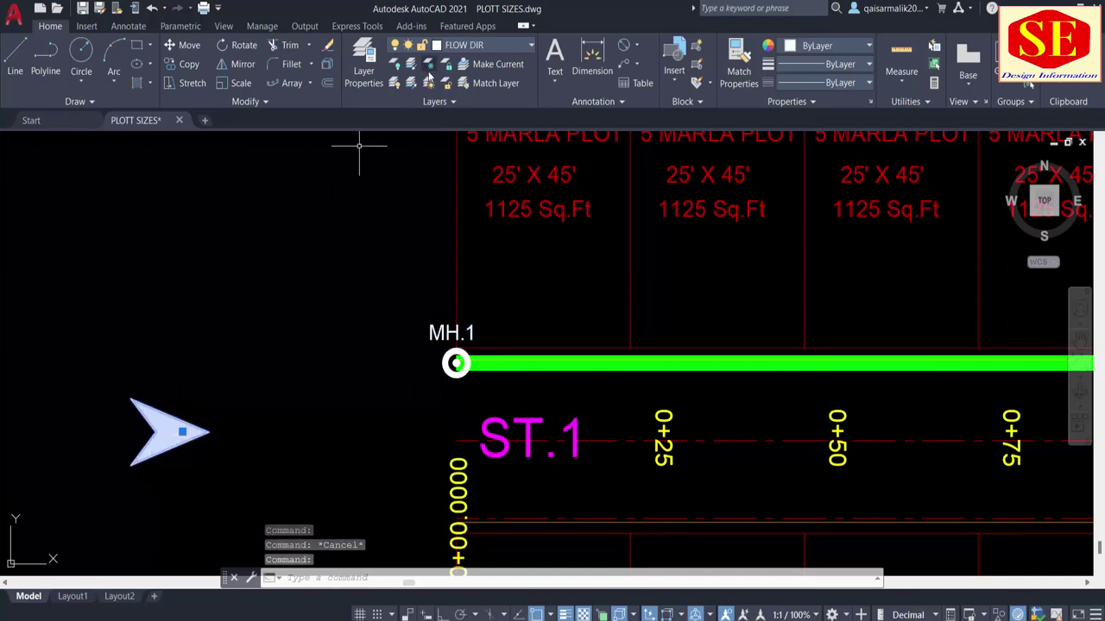
{"action": "key", "text": "Escape"}
{"action": "type", "text": "M"}
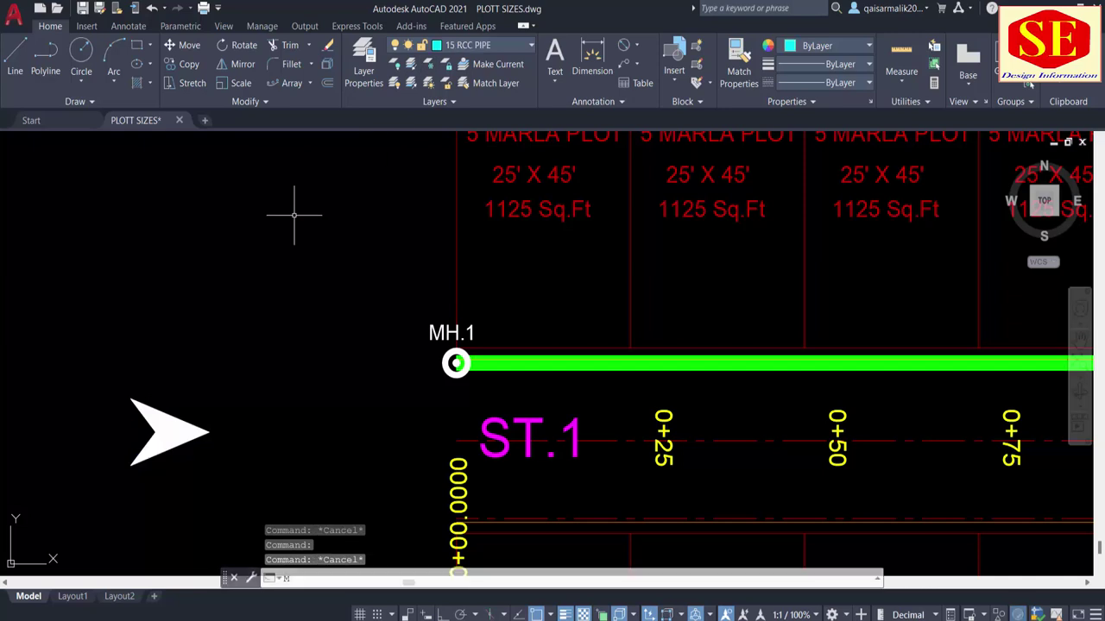
Move the flow-direction arrow by its tip onto the green pipe.
{"action": "key", "text": "Return"}
{"action": "left_click", "coordinate": [245, 326]}
{"action": "left_click", "coordinate": [134, 490]}
{"action": "key", "text": "Return"}
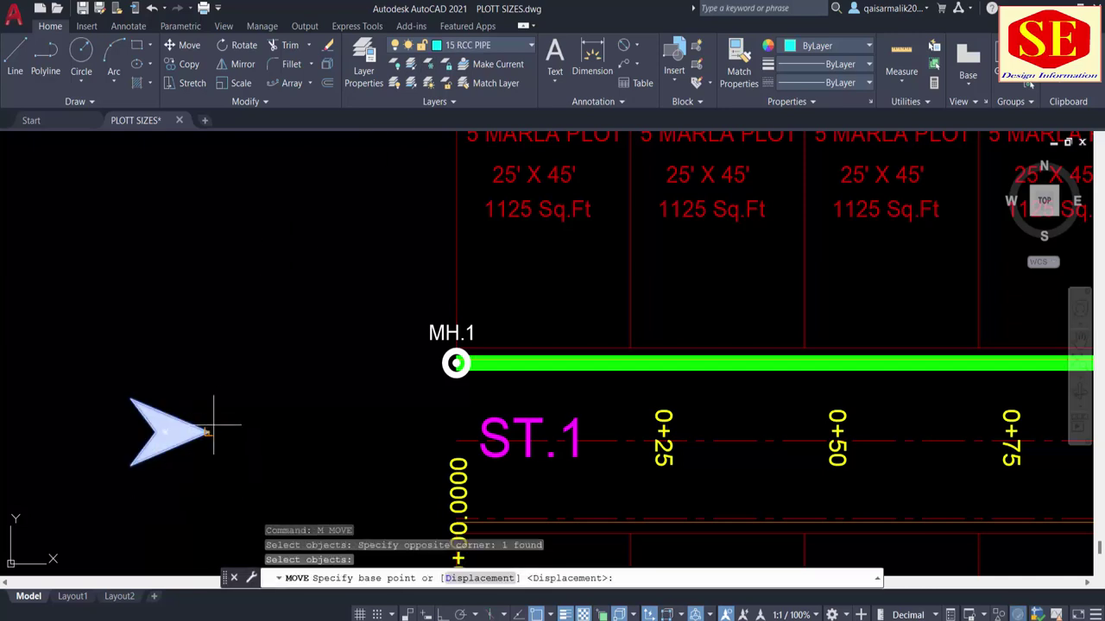
{"action": "left_click", "coordinate": [211, 428]}
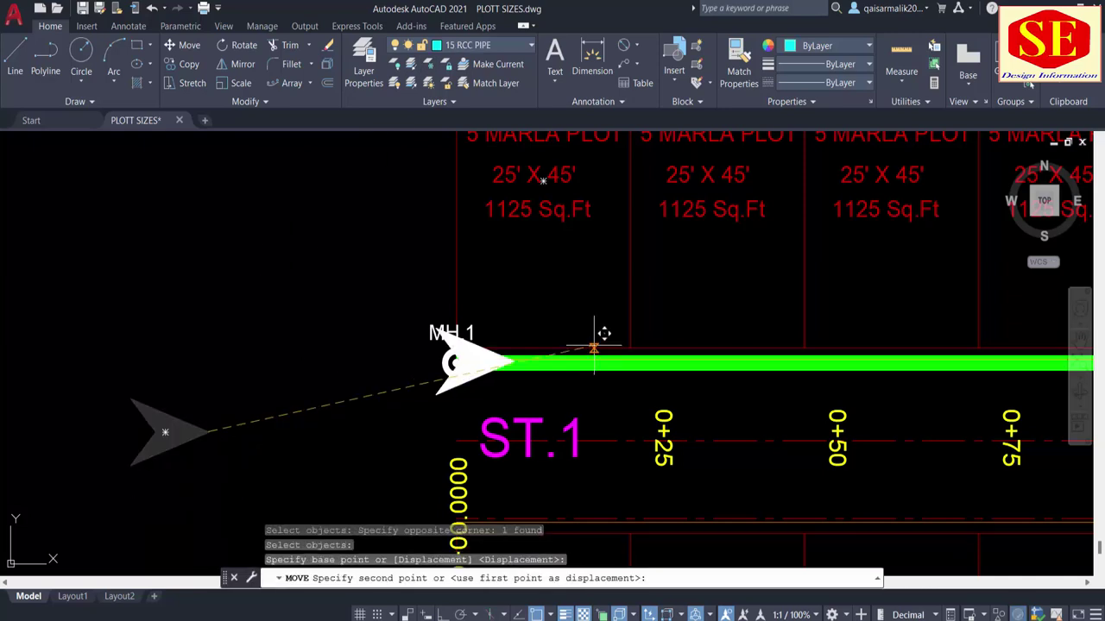
{"action": "left_click", "coordinate": [731, 362]}
{"action": "key", "text": "Escape"}
{"action": "type", "text": "sc"}
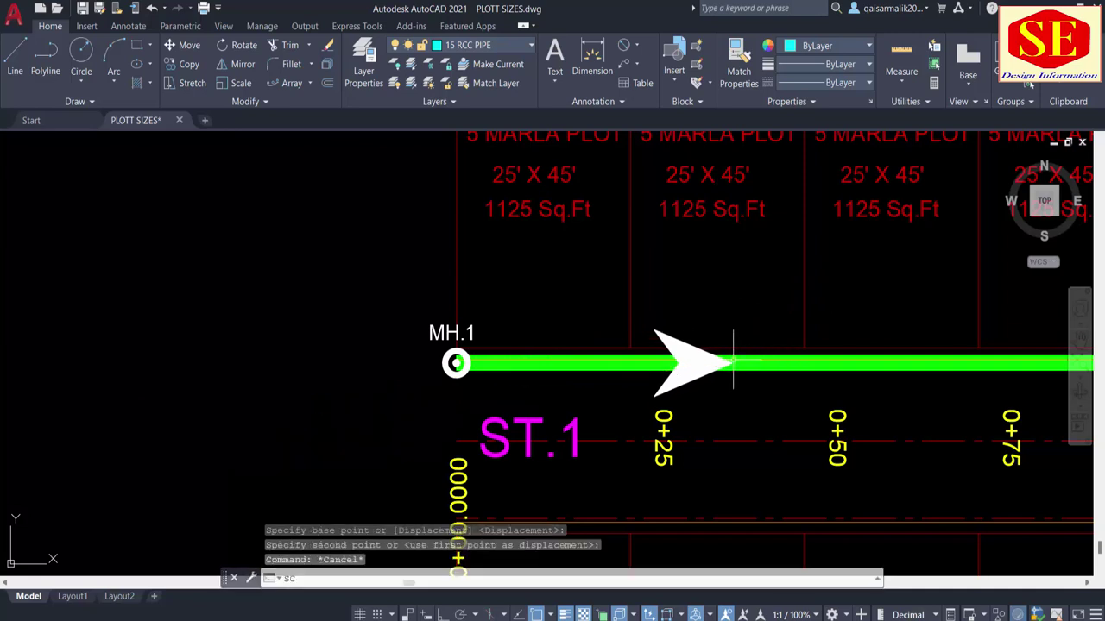
Scale the flow arrow by 0.5 about its tip.
{"action": "key", "text": "Return"}
{"action": "left_click", "coordinate": [663, 313]}
{"action": "left_click", "coordinate": [686, 341]}
{"action": "key", "text": "Return"}
{"action": "left_click", "coordinate": [679, 297]}
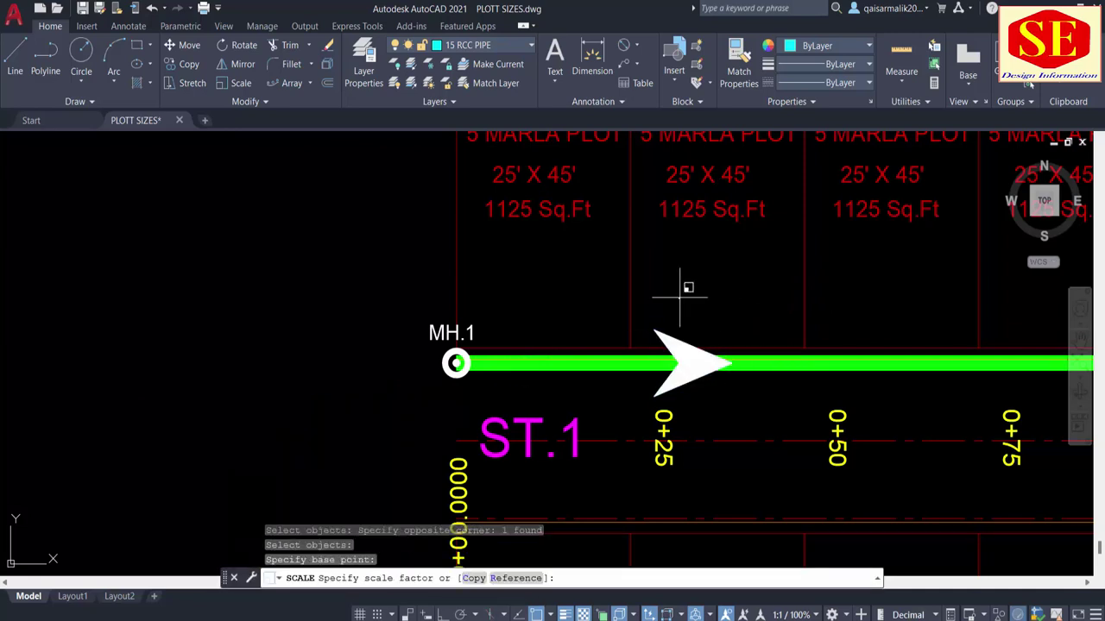
{"action": "type", "text": ".5"}
{"action": "key", "text": "Return"}
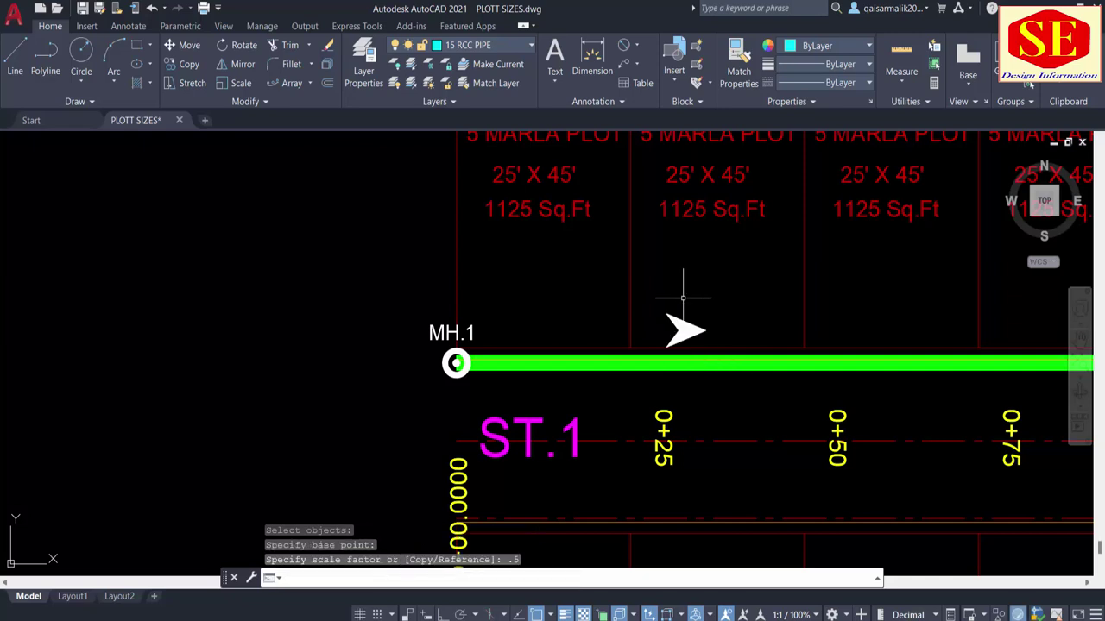
Reposition the arrow on the pipe line just before station 0+25.
{"action": "type", "text": "m"}
{"action": "key", "text": "Return"}
{"action": "left_click", "coordinate": [720, 312]}
{"action": "left_click", "coordinate": [663, 341]}
{"action": "key", "text": "Return"}
{"action": "left_click", "coordinate": [705, 329]}
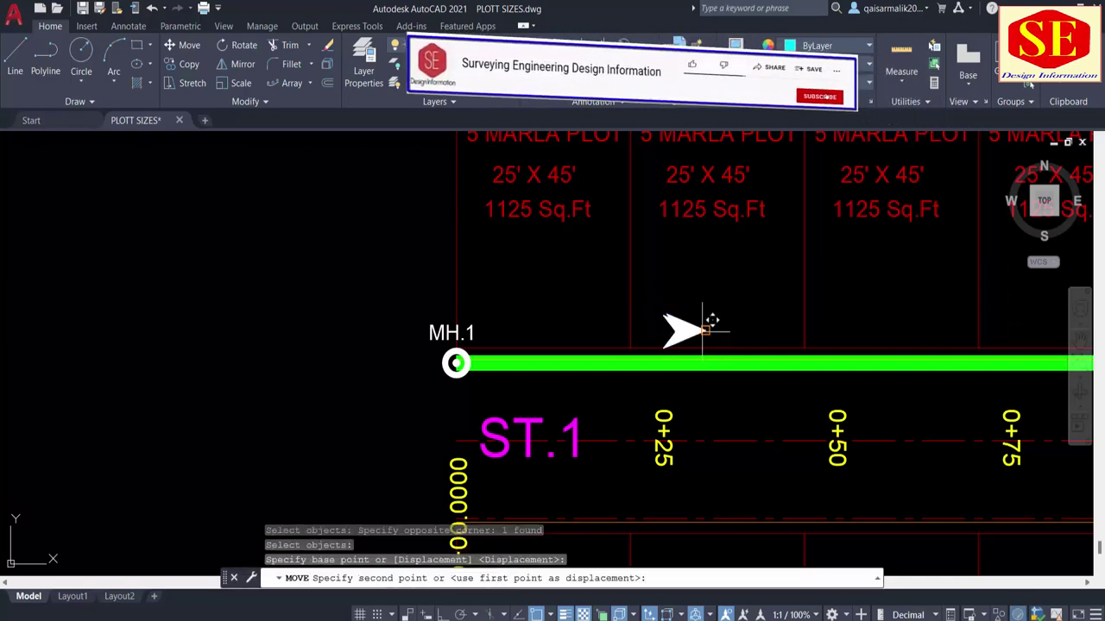
{"action": "left_click", "coordinate": [657, 363]}
{"action": "key", "text": "Escape"}
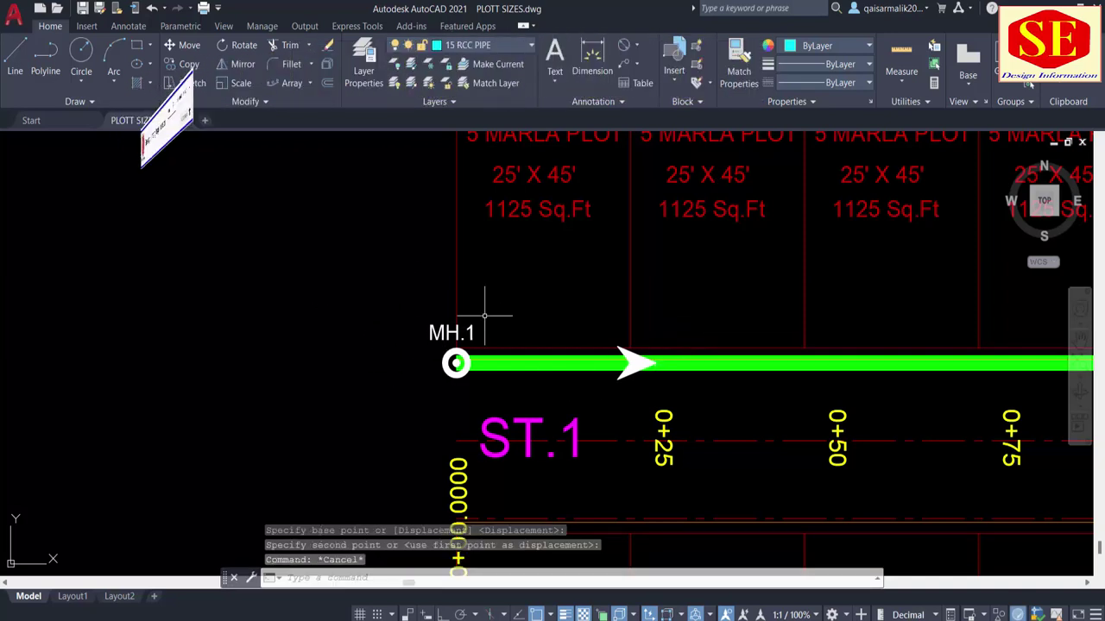
{"action": "type", "text": "L"}
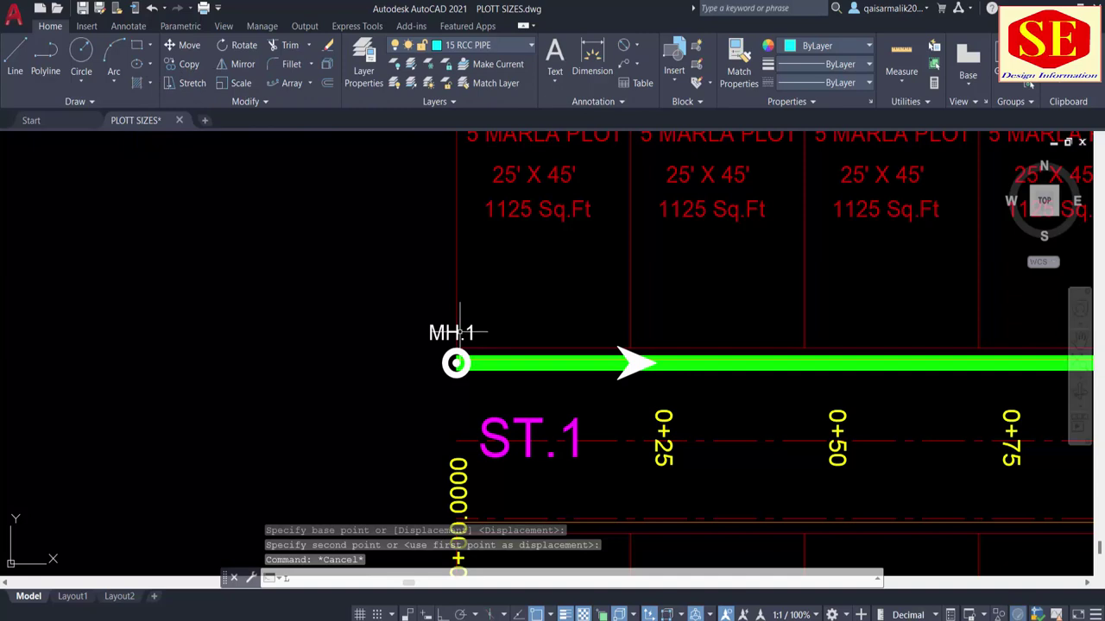
{"action": "type", "text": "E"}
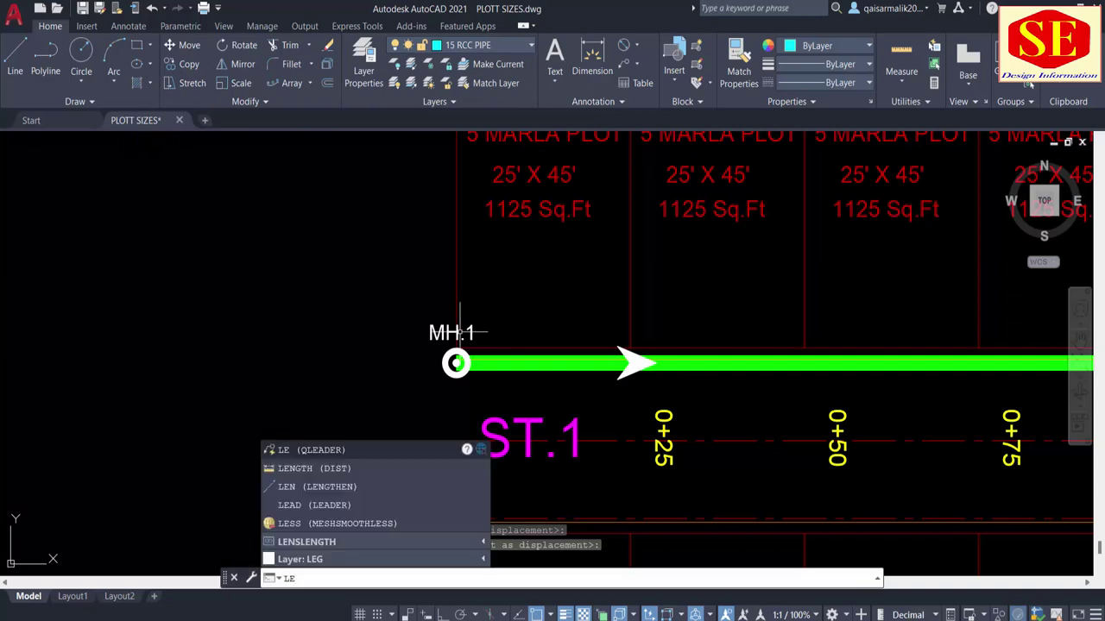
Draw a leader from the MH.1 manhole with an angled bend and an ortho horizontal landing.
{"action": "key", "text": "Return"}
{"action": "scroll", "coordinate": [456, 363], "scroll_direction": "up", "scroll_amount": 4}
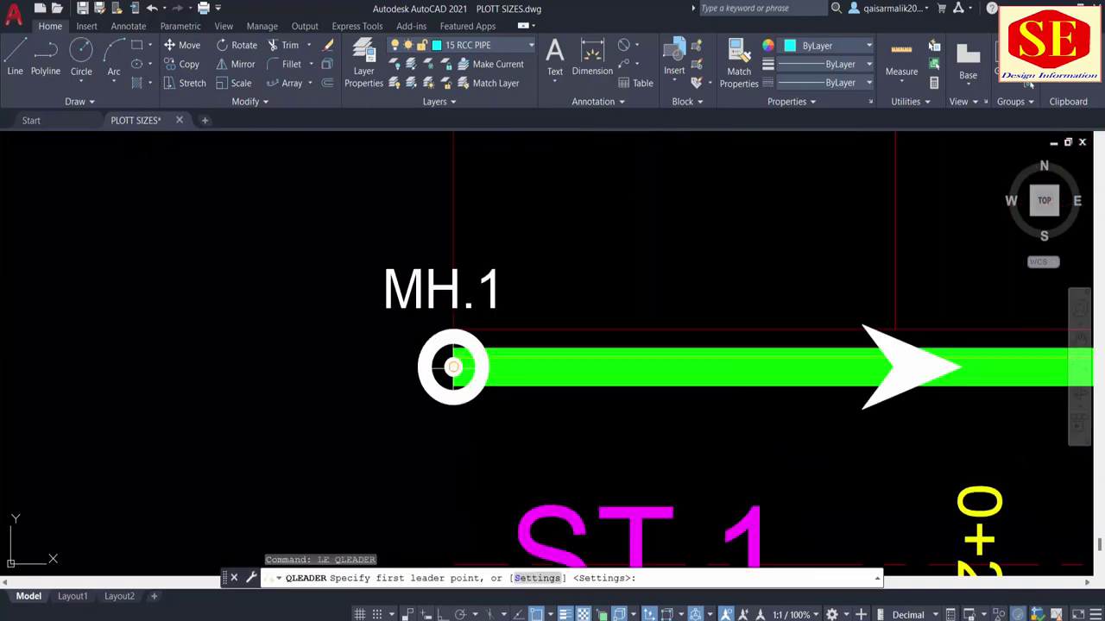
{"action": "left_click", "coordinate": [452, 367]}
{"action": "scroll", "coordinate": [557, 237], "scroll_direction": "down", "scroll_amount": 6}
{"action": "scroll", "coordinate": [552, 244], "scroll_direction": "up", "scroll_amount": 4}
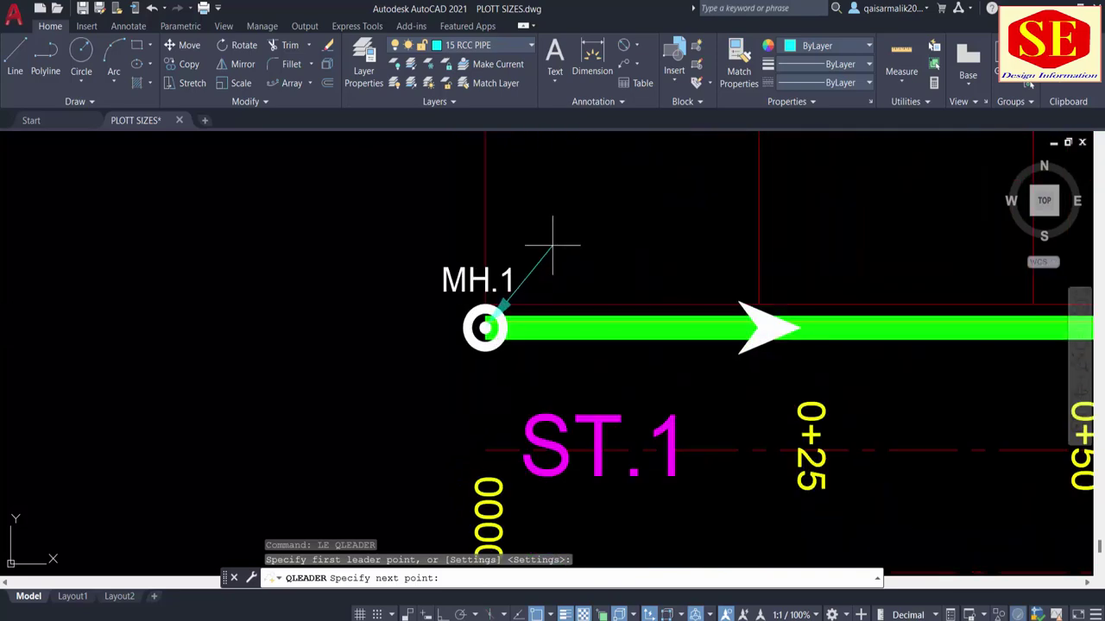
{"action": "left_click", "coordinate": [550, 251]}
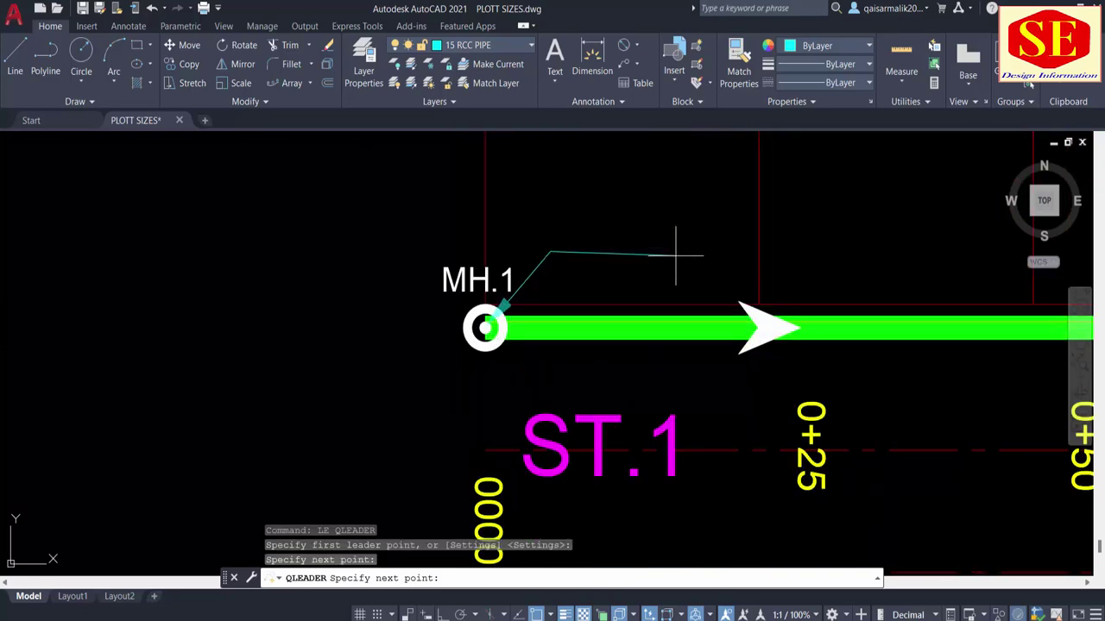
{"action": "left_click", "coordinate": [443, 615]}
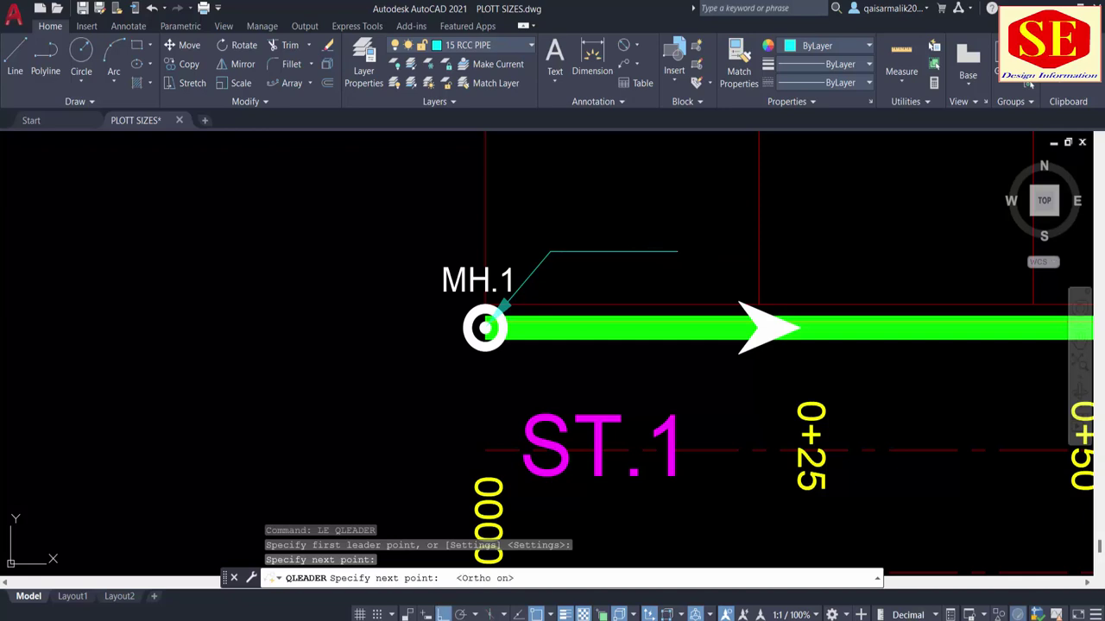
{"action": "left_click", "coordinate": [695, 252]}
{"action": "middle_click_drag", "start_coordinate": [591, 281], "coordinate": [587, 328]}
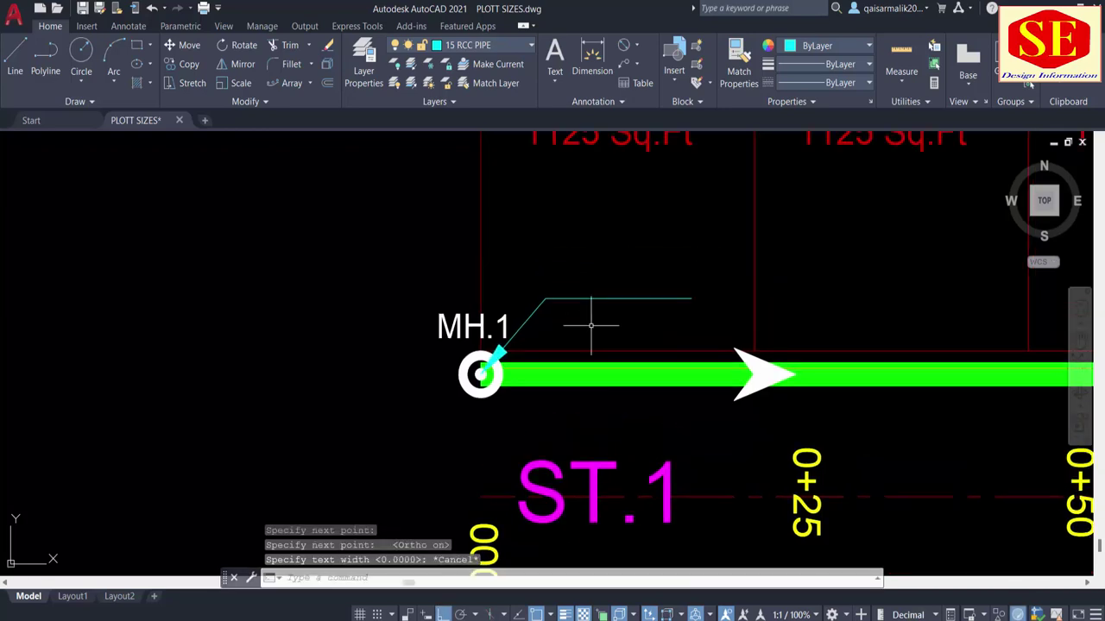
{"action": "key", "text": "Escape"}
Copy the MH.1 label to sit above the leader's horizontal landing.
{"action": "type", "text": "o"}
{"action": "key", "text": "Return"}
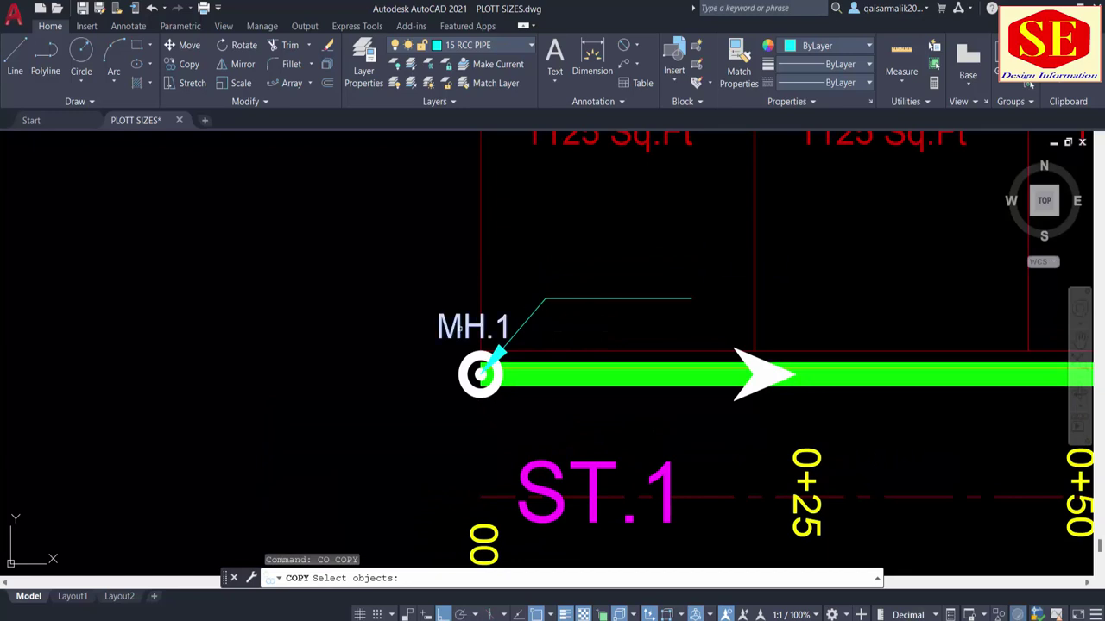
{"action": "left_click", "coordinate": [483, 326]}
{"action": "key", "text": "Return"}
{"action": "left_click", "coordinate": [339, 366]}
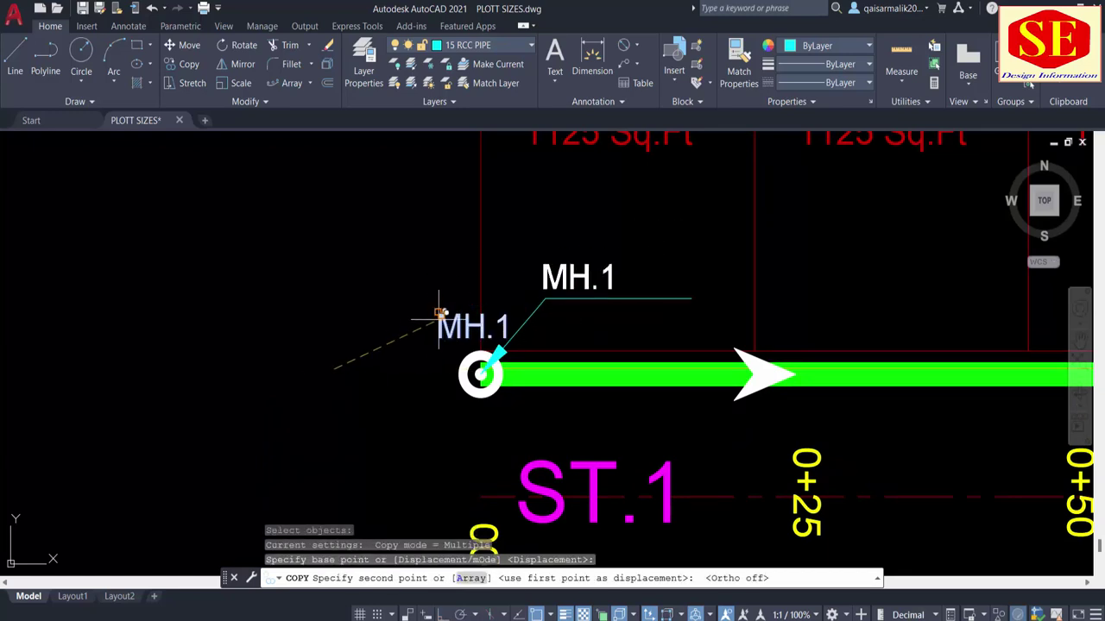
{"action": "left_click", "coordinate": [497, 304]}
{"action": "key", "text": "Escape"}
Start moving the upper MH.1 copy, then cancel the move.
{"action": "type", "text": "m"}
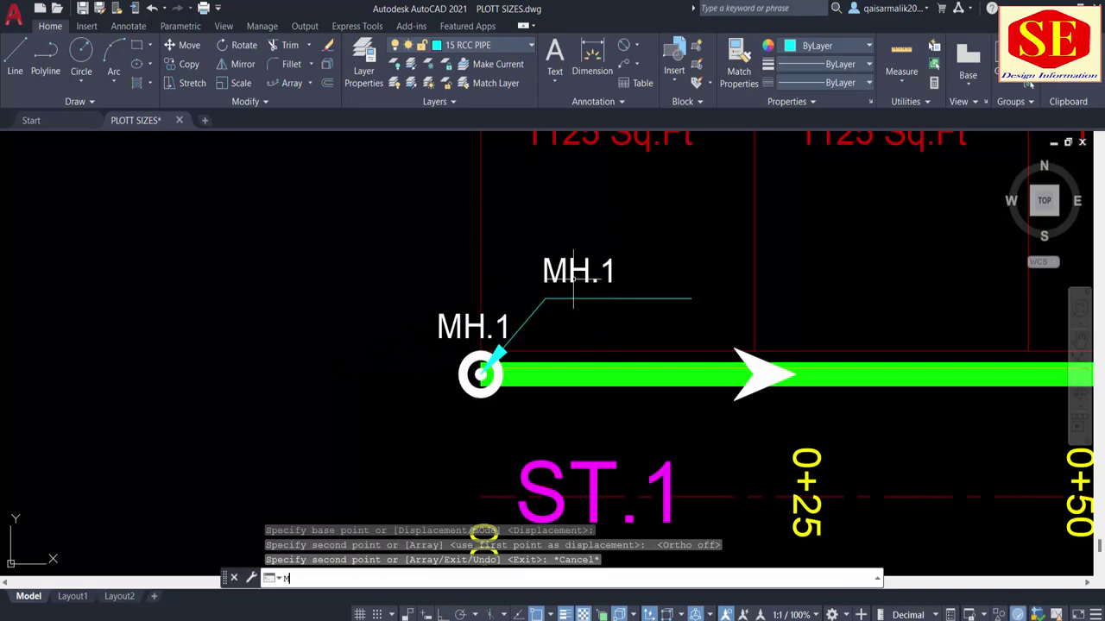
{"action": "key", "text": "Return"}
{"action": "left_click", "coordinate": [576, 272]}
{"action": "key", "text": "Return"}
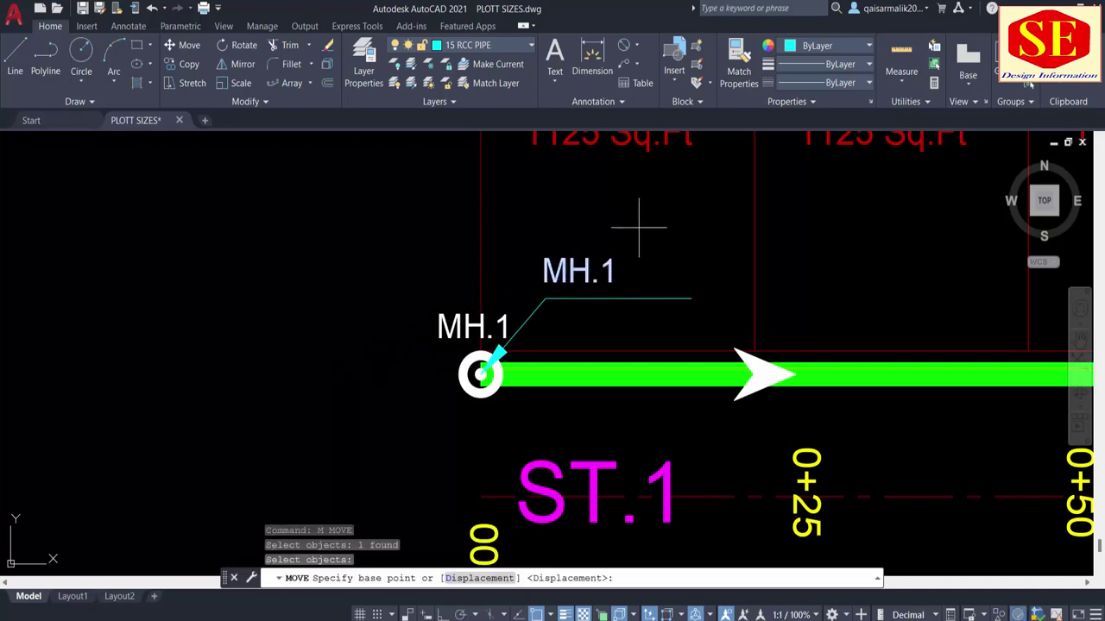
{"action": "left_click", "coordinate": [640, 227]}
{"action": "key", "text": "Escape"}
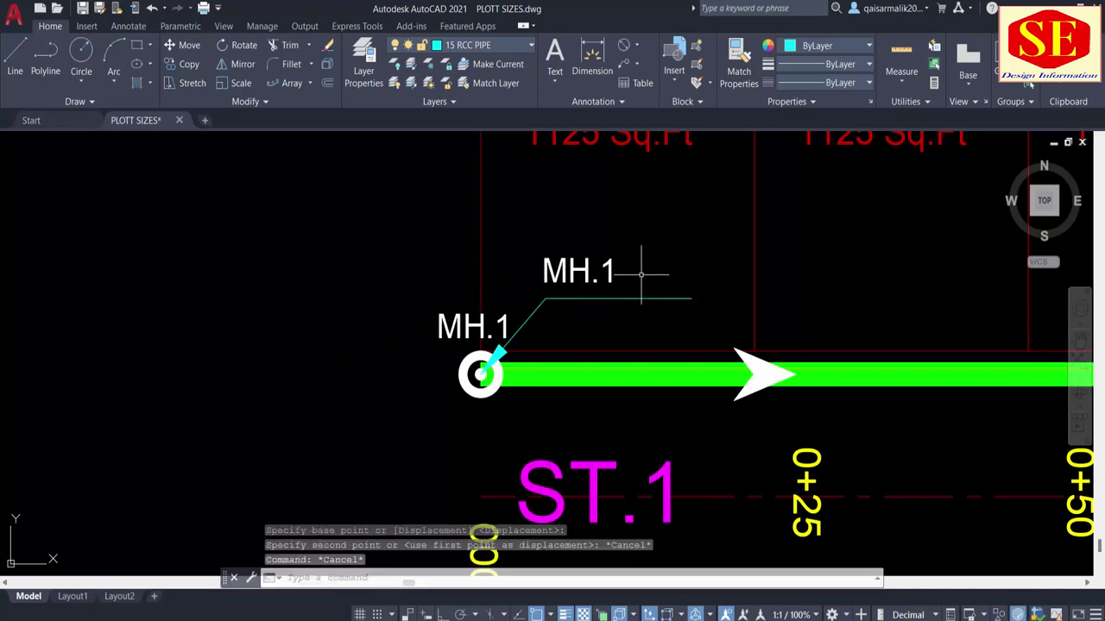
Copy the MH.1 label again to sit below the leader landing.
{"action": "type", "text": "co"}
{"action": "key", "text": "Return"}
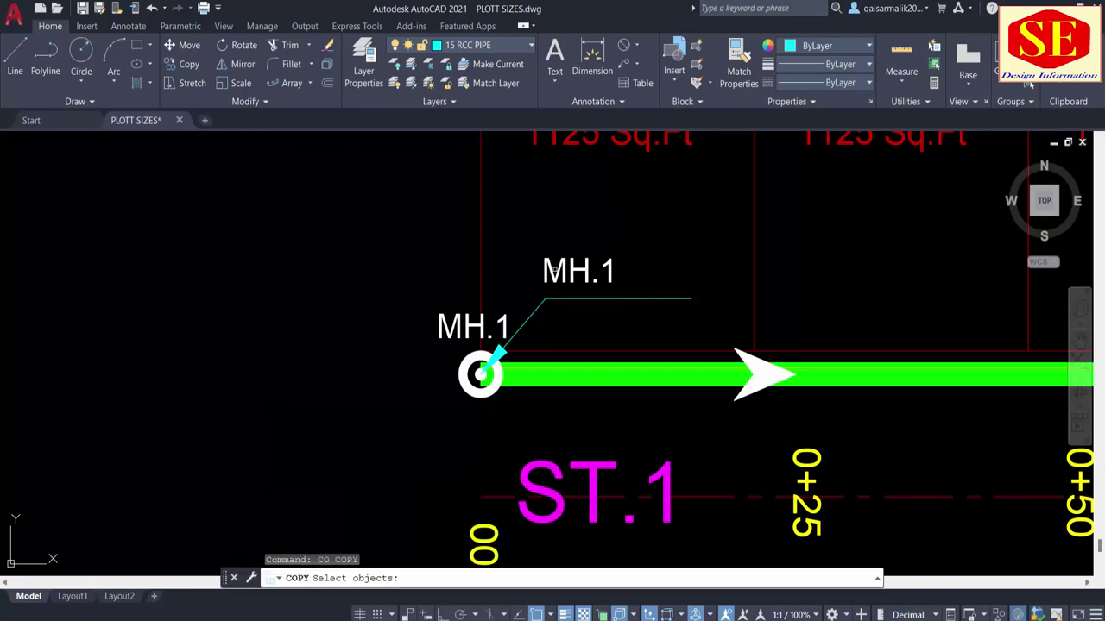
{"action": "left_click", "coordinate": [555, 270]}
{"action": "key", "text": "Return"}
{"action": "left_click", "coordinate": [692, 247]}
{"action": "left_click", "coordinate": [692, 297]}
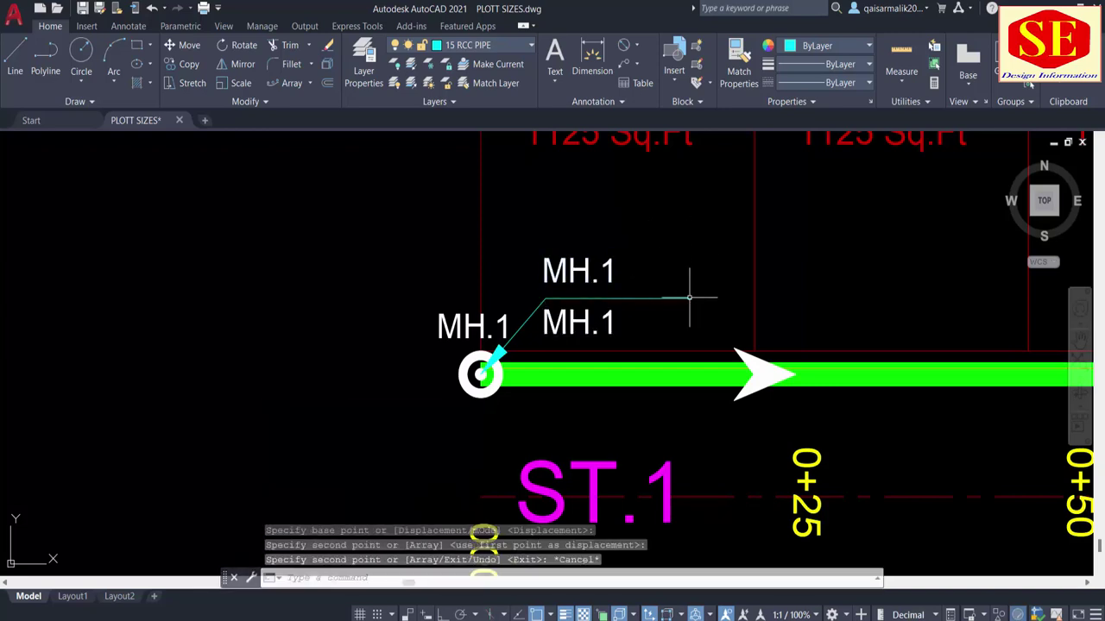
{"action": "key", "text": "Escape"}
Retype the upper MH.1 copy as 'FRL =' and the lower copy as 'IL'.
{"action": "double_click", "coordinate": [574, 269]}
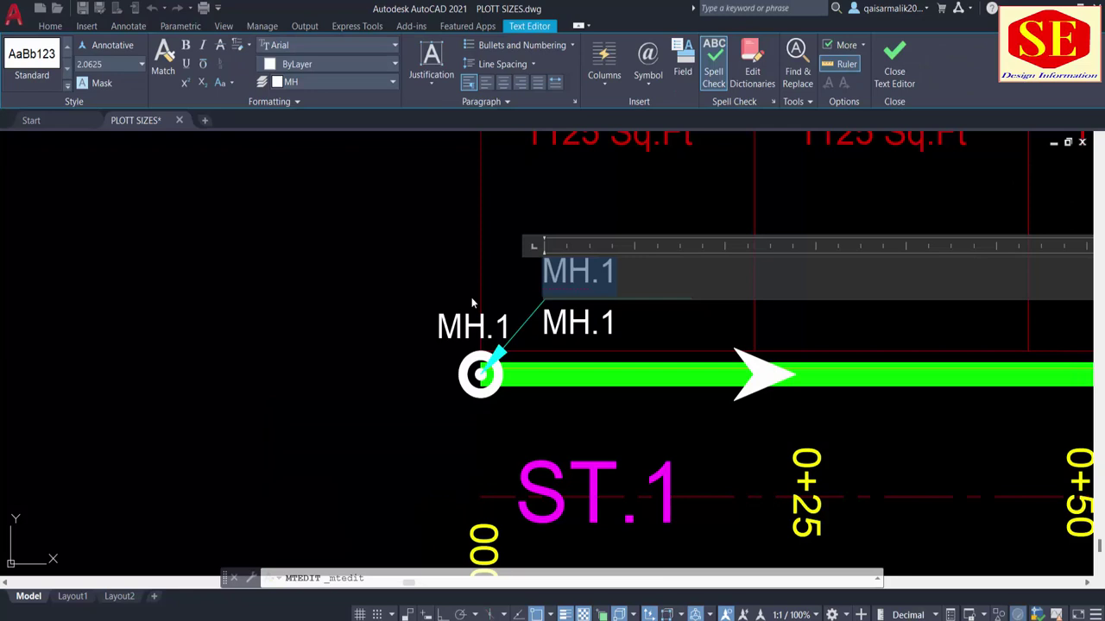
{"action": "type", "text": "FRL"}
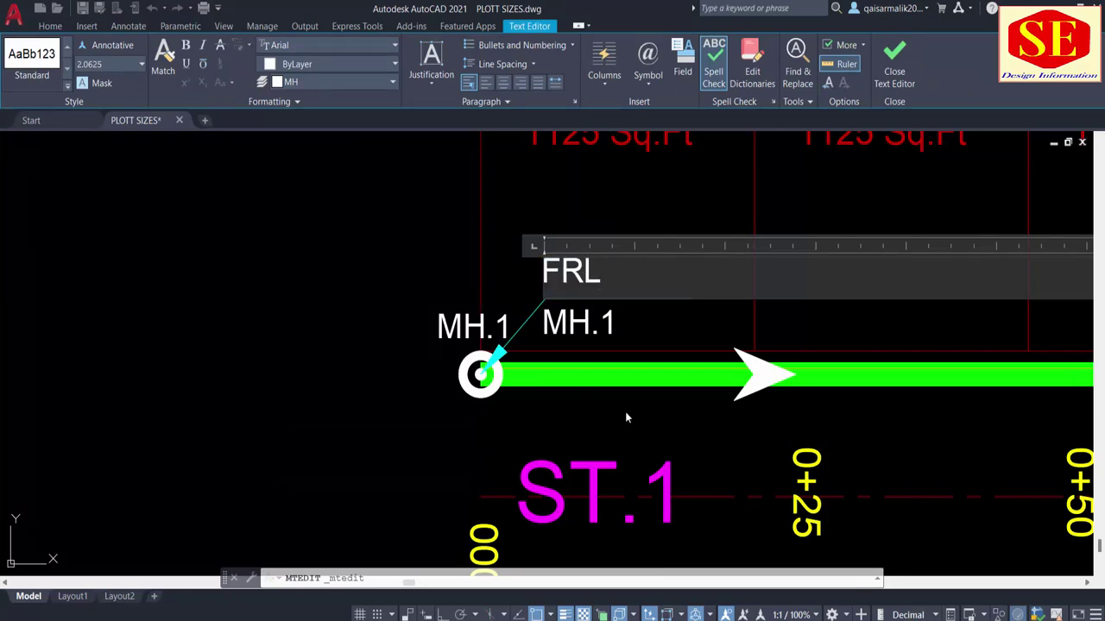
{"action": "type", "text": " ="}
{"action": "left_click", "coordinate": [621, 351]}
{"action": "double_click", "coordinate": [573, 321]}
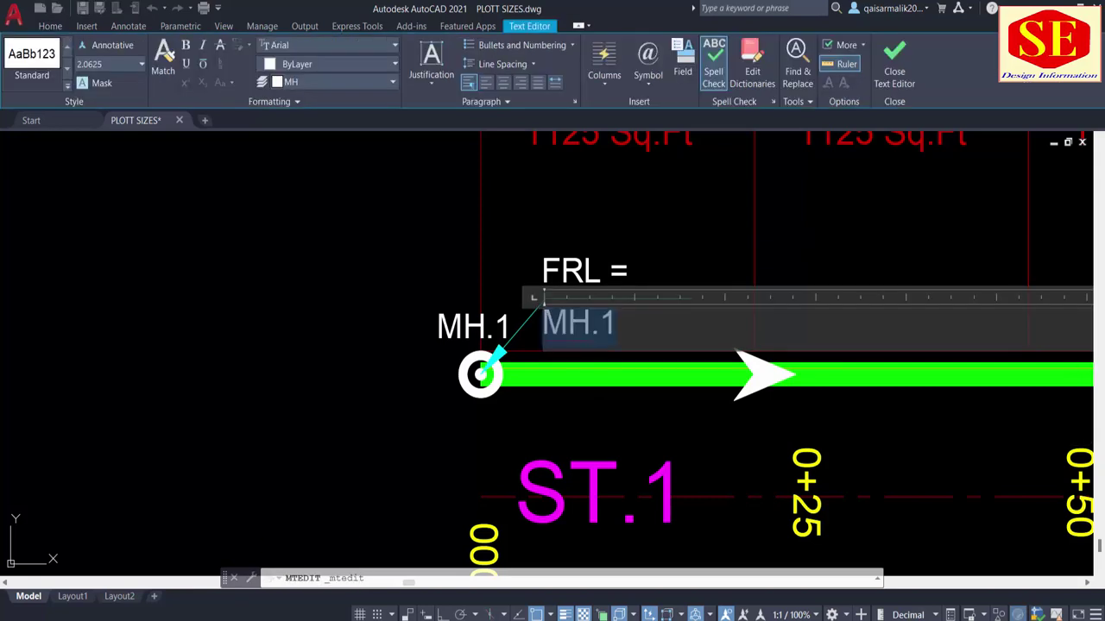
{"action": "type", "text": "IL ="}
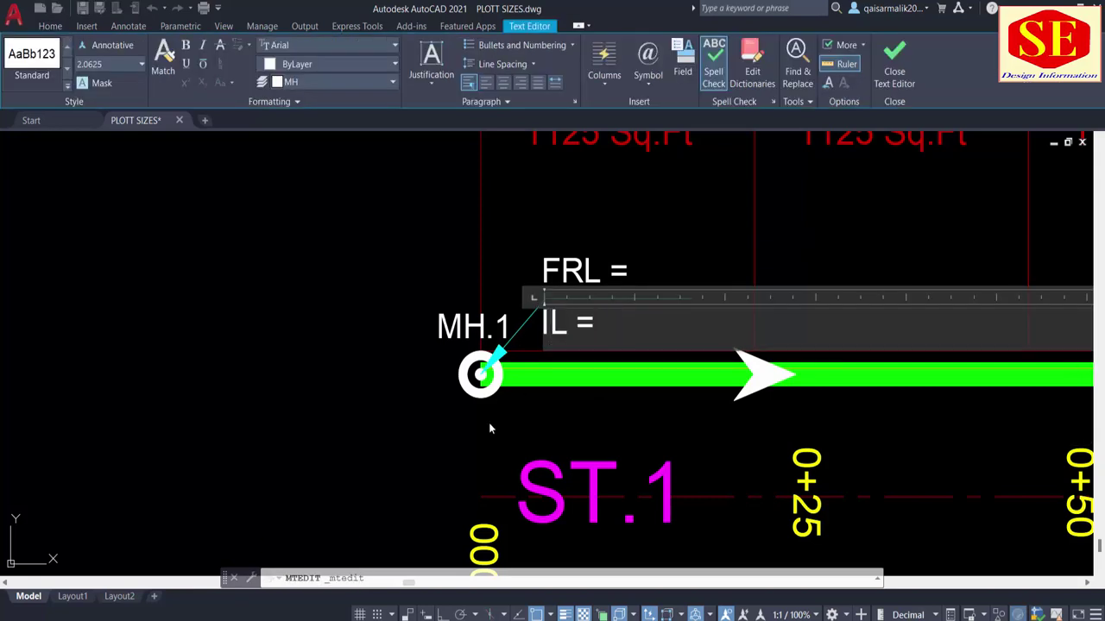
{"action": "left_click", "coordinate": [488, 428]}
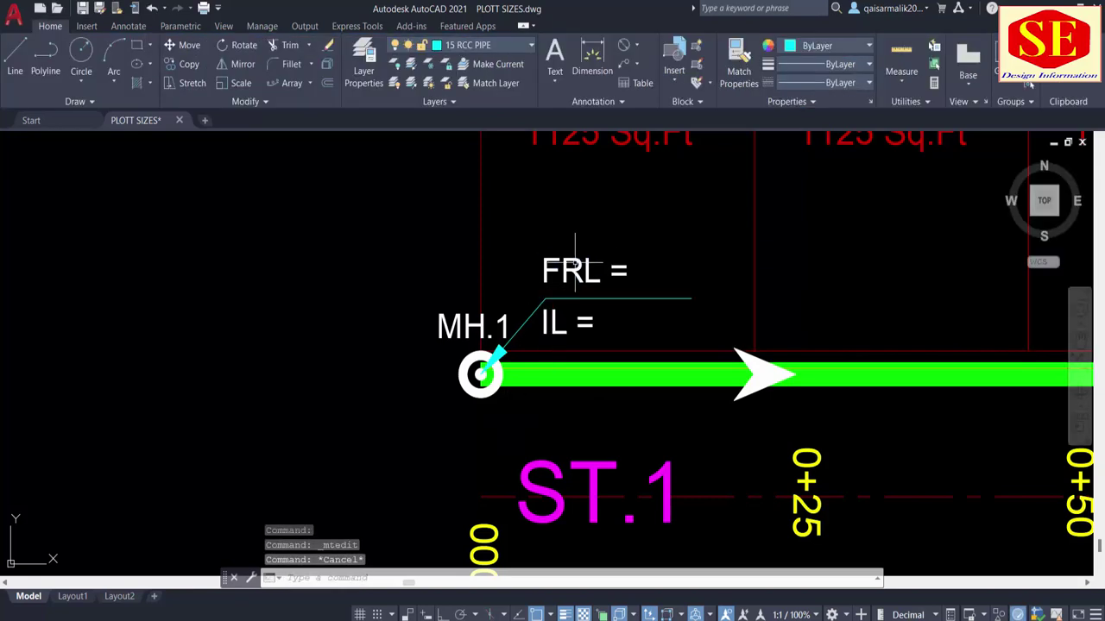
Put the leader and labels on layer FRL IL, and the IL = text on PIPE LEN.
{"action": "left_click", "coordinate": [637, 245]}
{"action": "left_click", "coordinate": [599, 282]}
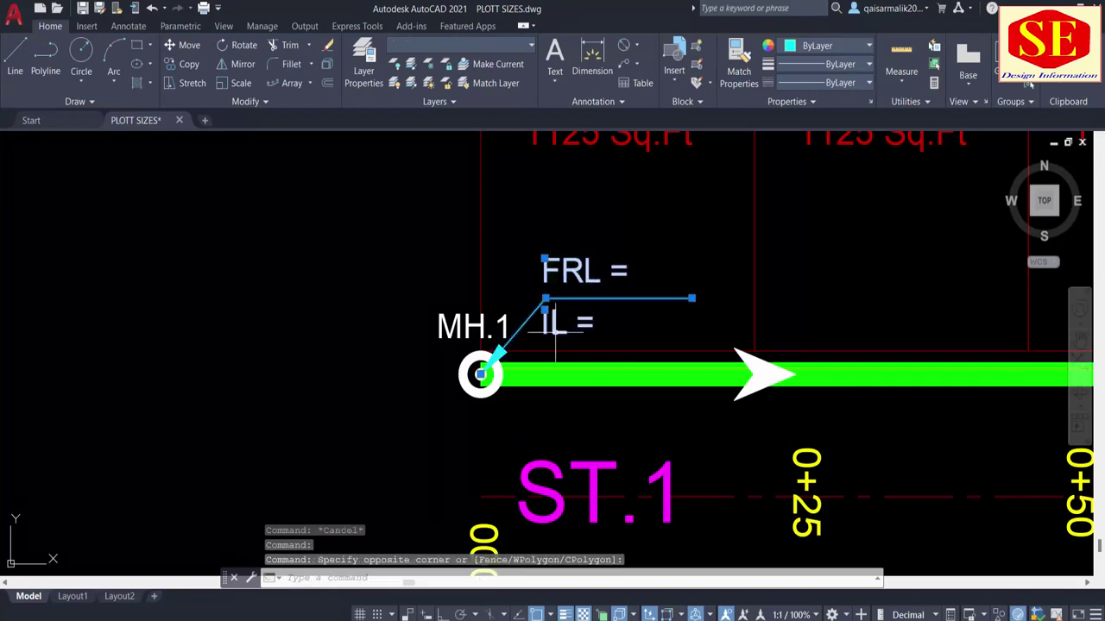
{"action": "left_click", "coordinate": [481, 49]}
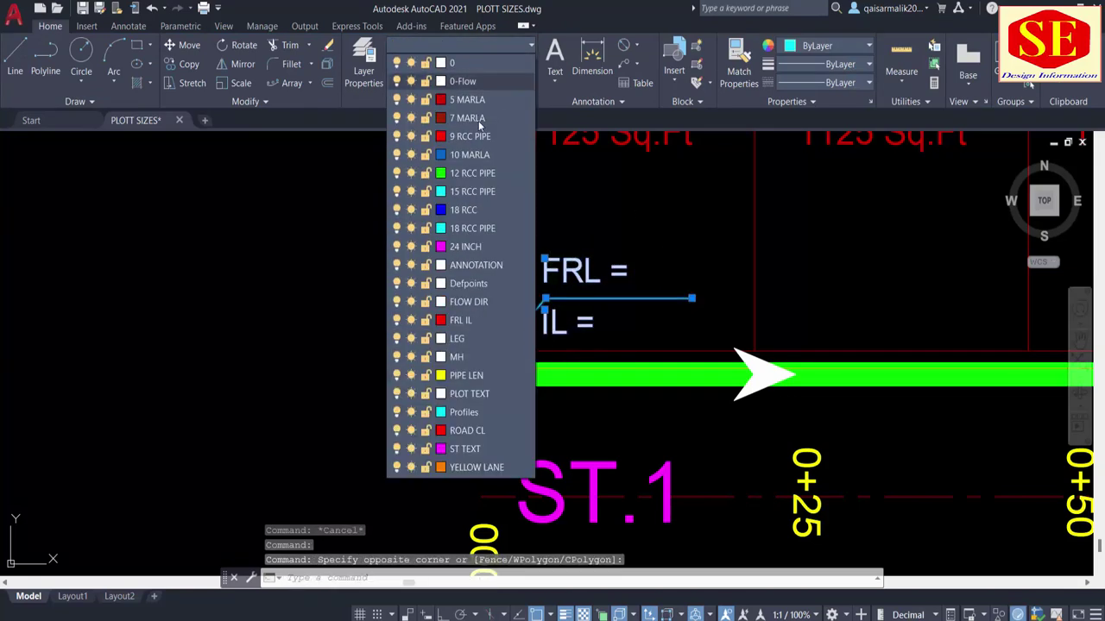
{"action": "left_click", "coordinate": [467, 322]}
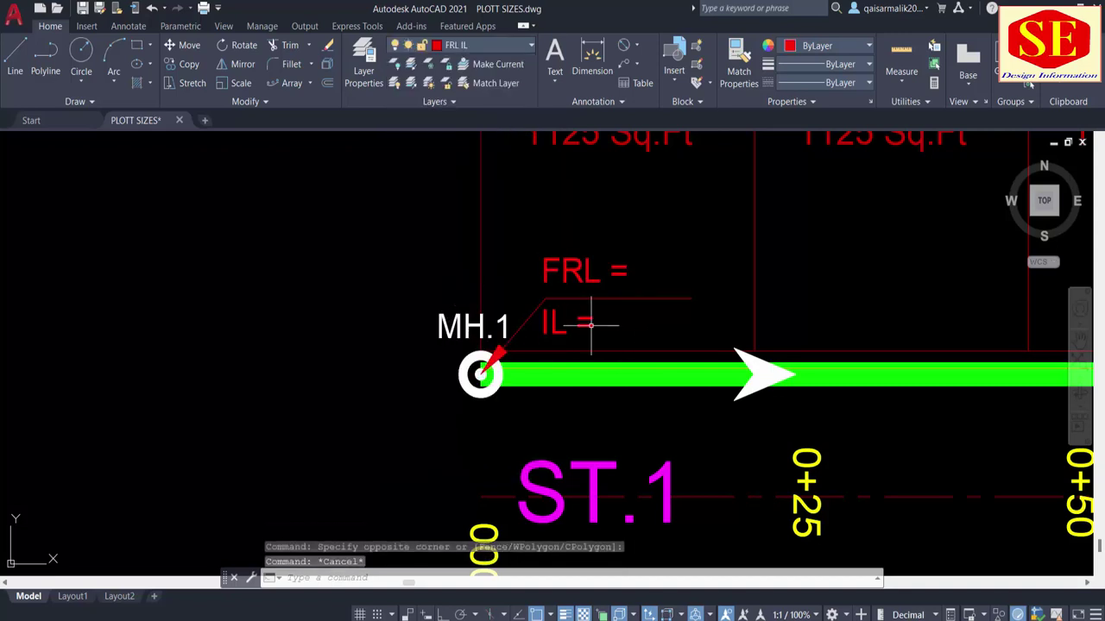
{"action": "double_click", "coordinate": [618, 324]}
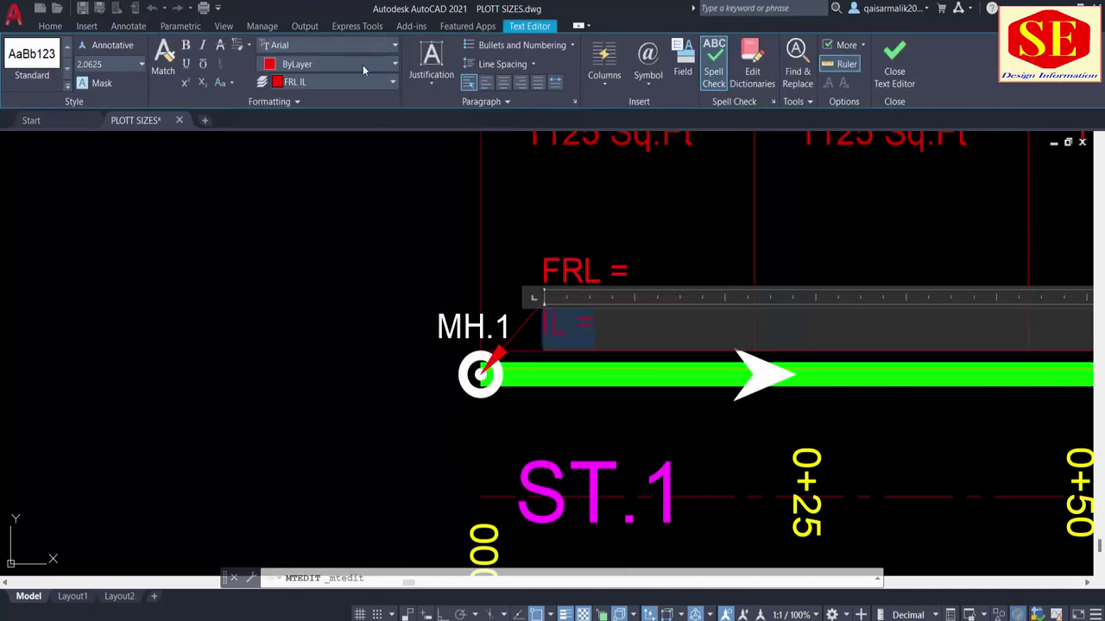
{"action": "left_click", "coordinate": [331, 80]}
{"action": "left_click", "coordinate": [309, 209]}
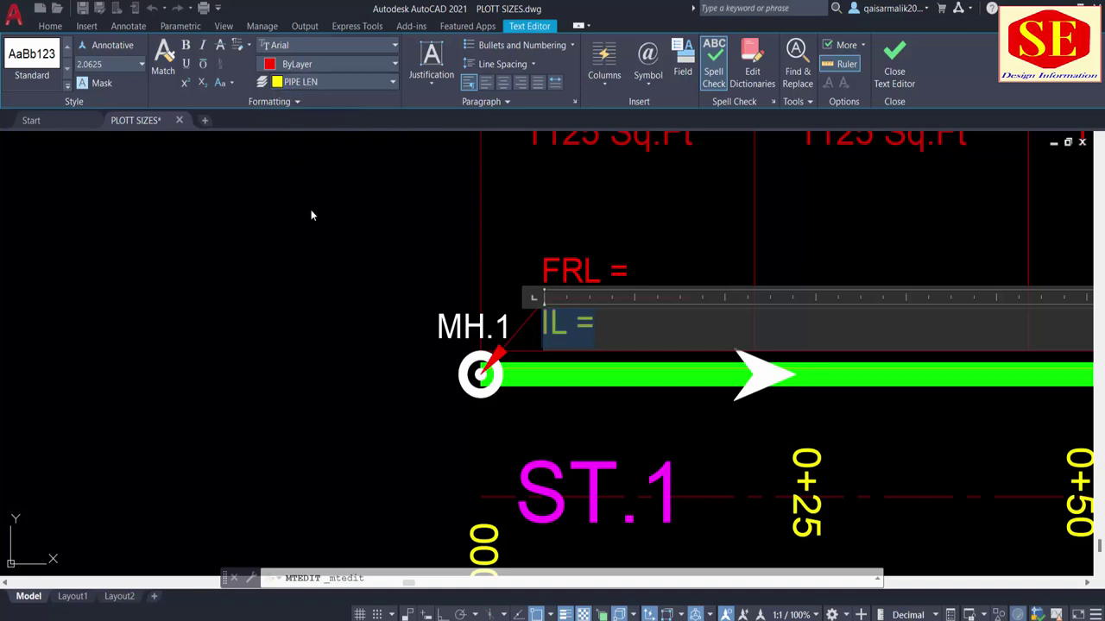
{"action": "key", "text": "Escape"}
Pan the view to show the plots along ST.1 and the wider street layout.
{"action": "scroll", "coordinate": [330, 321], "scroll_direction": "down", "scroll_amount": 1}
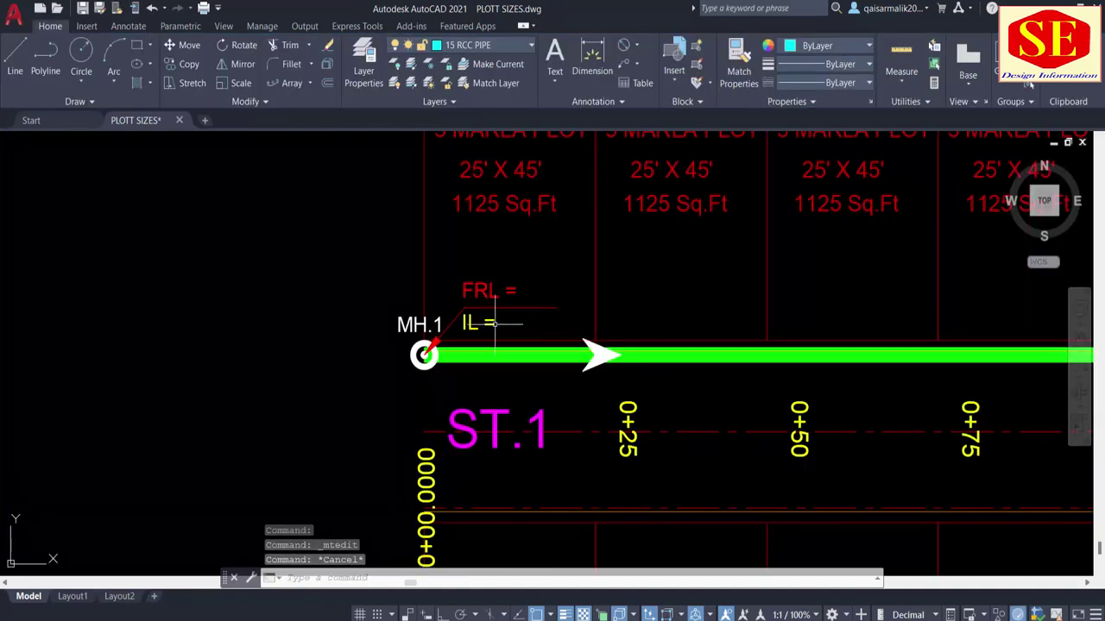
{"action": "middle_click_drag", "start_coordinate": [542, 376], "coordinate": [396, 384]}
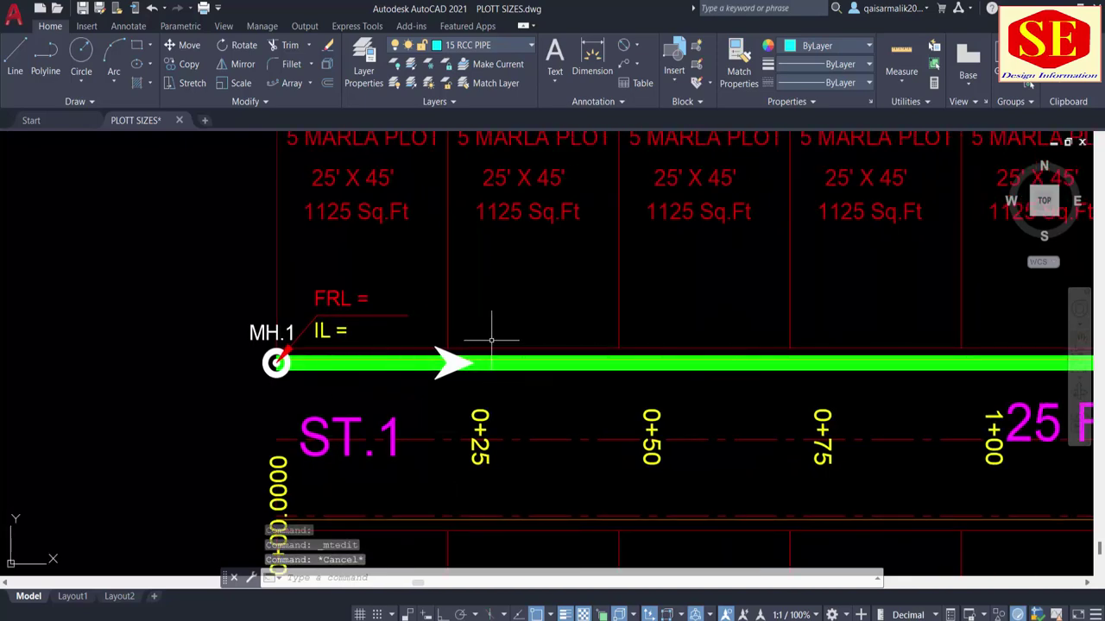
{"action": "middle_click_drag", "start_coordinate": [829, 346], "coordinate": [724, 363]}
{"action": "scroll", "coordinate": [732, 367], "scroll_direction": "down", "scroll_amount": 2}
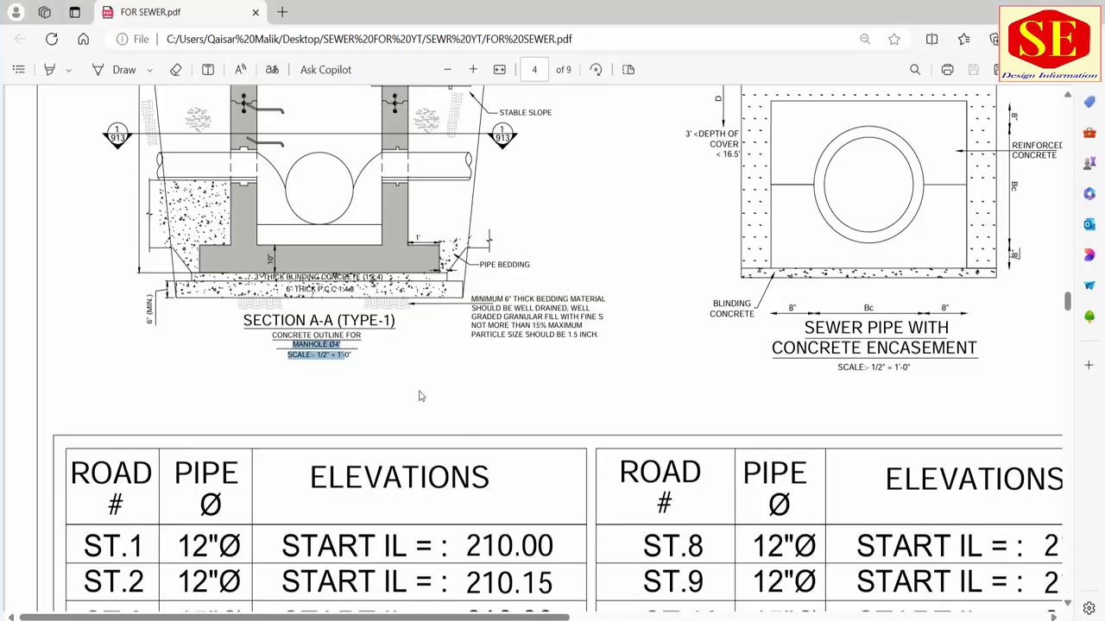
Zoom into the MANHOLE & SEWER LINE sheet and scroll right to its numbered notes.
{"action": "scroll", "coordinate": [420, 397], "scroll_direction": "down", "scroll_amount": 3, "text": "ctrl"}
{"action": "scroll", "coordinate": [867, 194], "scroll_direction": "up", "scroll_amount": 3, "text": "ctrl"}
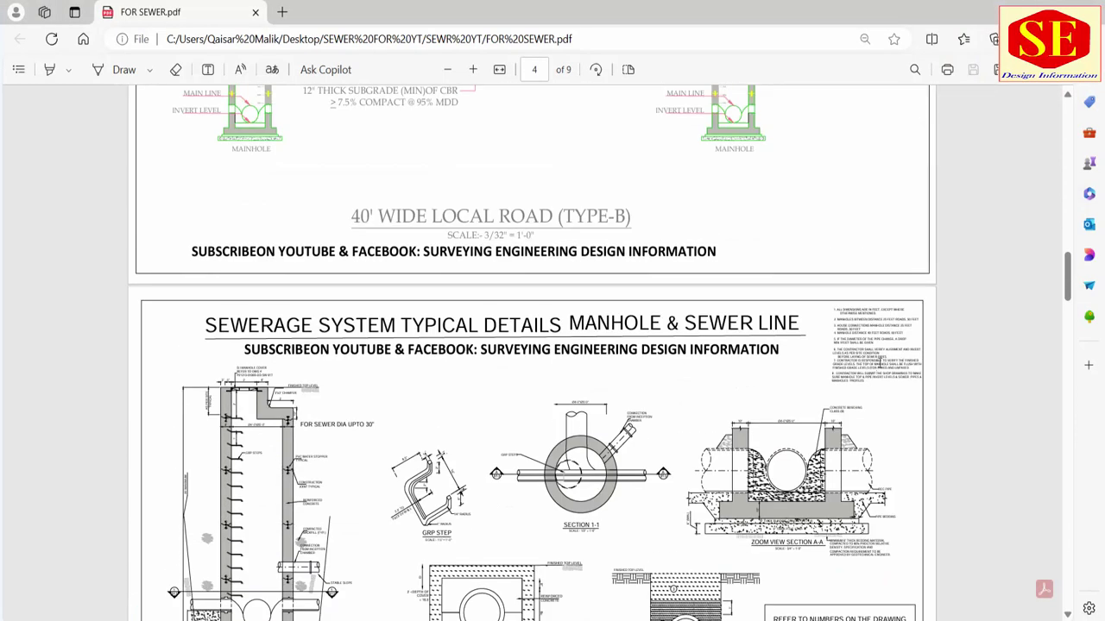
{"action": "scroll", "coordinate": [815, 319], "scroll_direction": "up", "scroll_amount": 2, "text": "ctrl"}
{"action": "scroll", "coordinate": [815, 319], "scroll_direction": "up", "scroll_amount": 2, "text": "ctrl"}
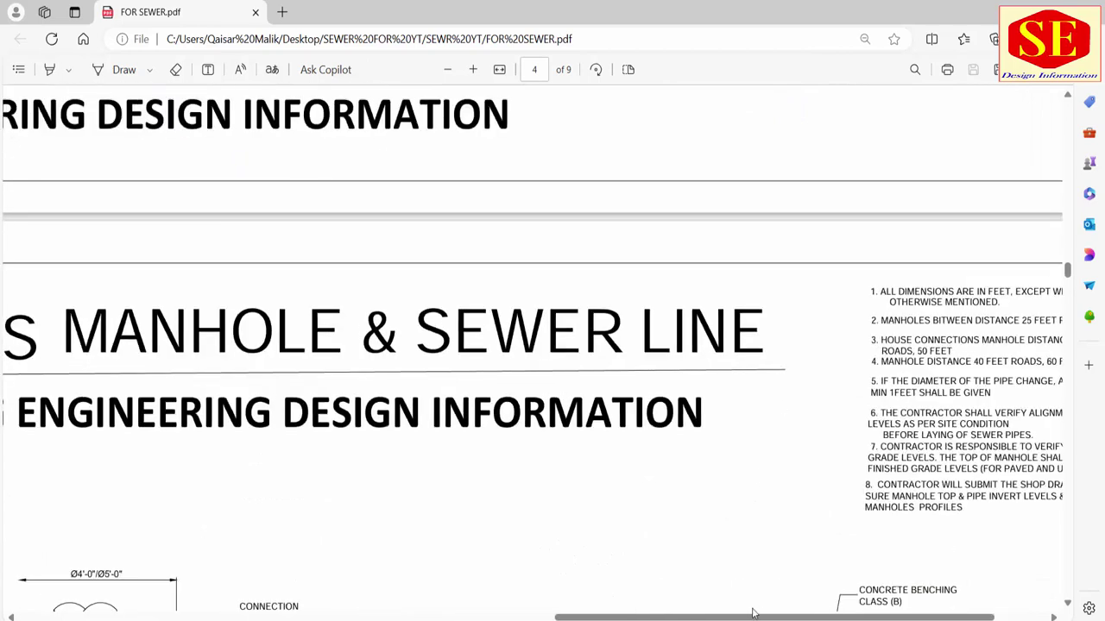
{"action": "scroll", "coordinate": [912, 395], "scroll_direction": "right", "scroll_amount": 2}
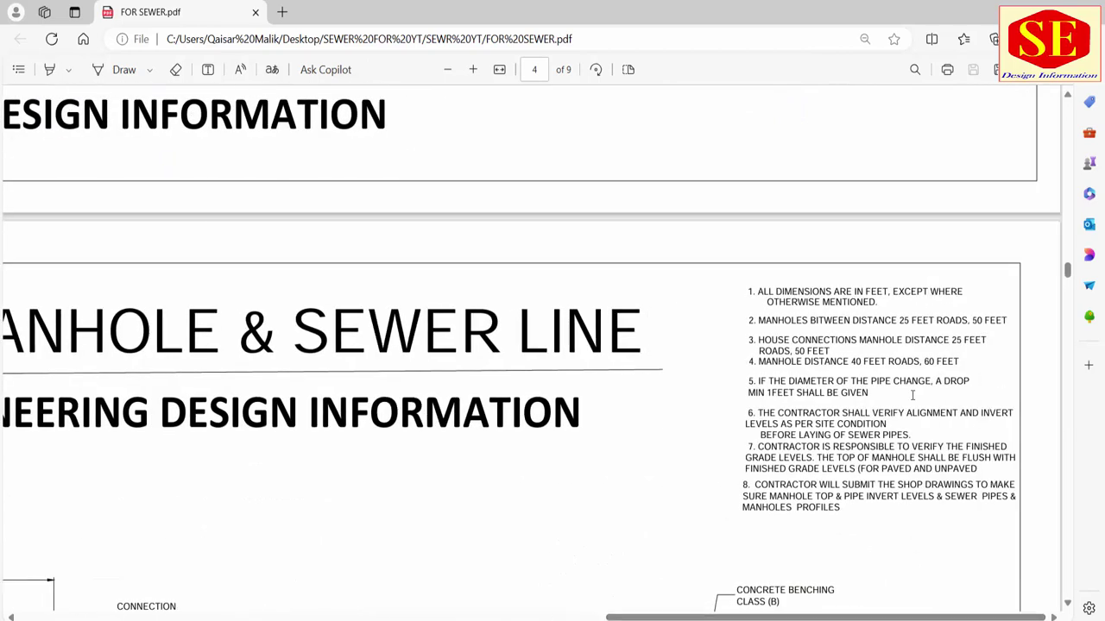
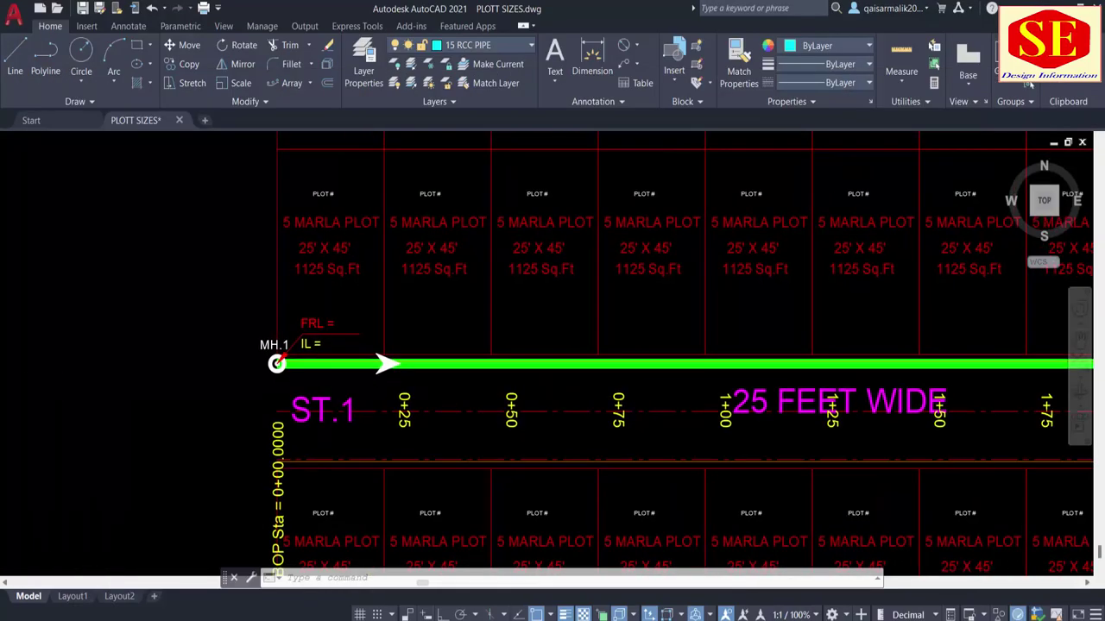
Copy the MH.1 label and manhole circle down to the lower street edge.
{"action": "middle_click_drag", "start_coordinate": [462, 449], "coordinate": [460, 403]}
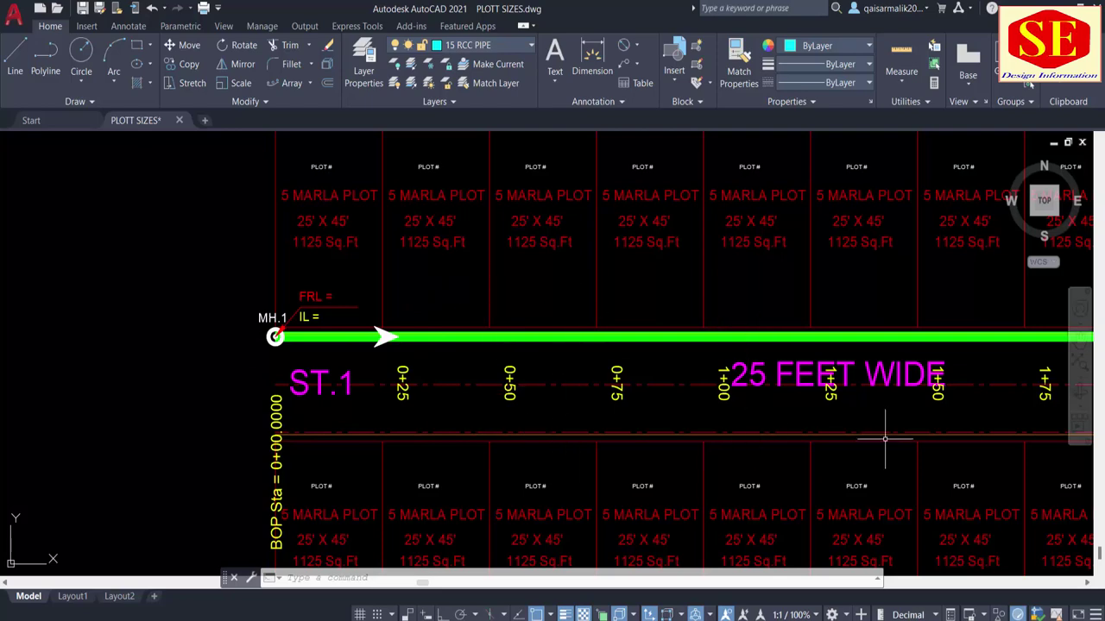
{"action": "middle_click_drag", "start_coordinate": [979, 394], "coordinate": [729, 374]}
{"action": "middle_click_drag", "start_coordinate": [465, 399], "coordinate": [814, 377]}
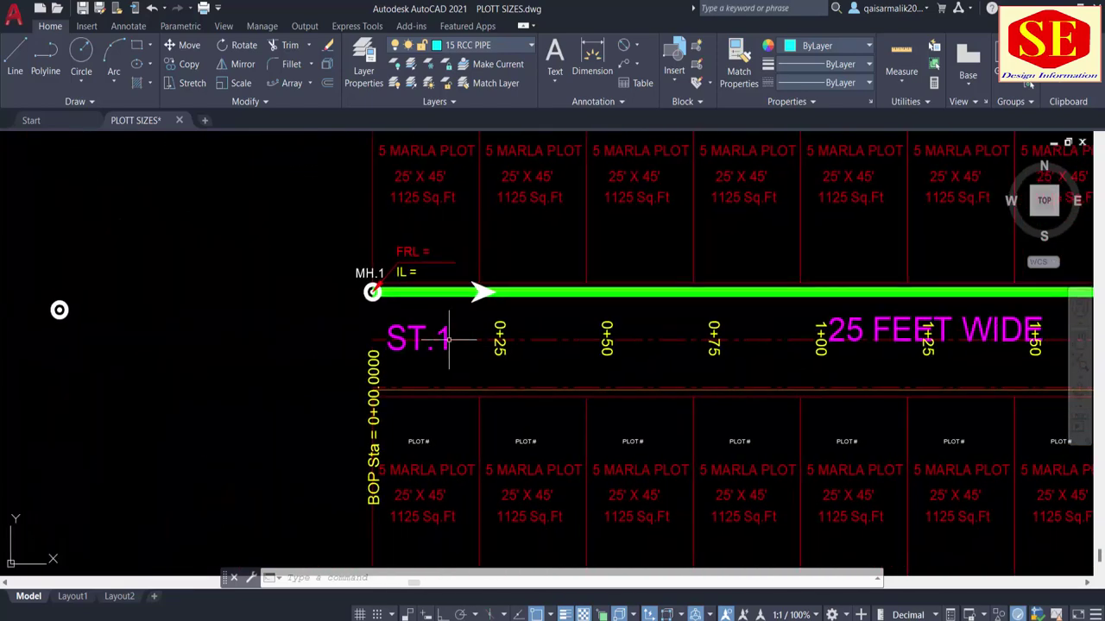
{"action": "scroll", "coordinate": [375, 285], "scroll_direction": "up", "scroll_amount": 2}
{"action": "scroll", "coordinate": [371, 296], "scroll_direction": "up", "scroll_amount": 2}
{"action": "middle_click_drag", "start_coordinate": [659, 298], "coordinate": [524, 324]}
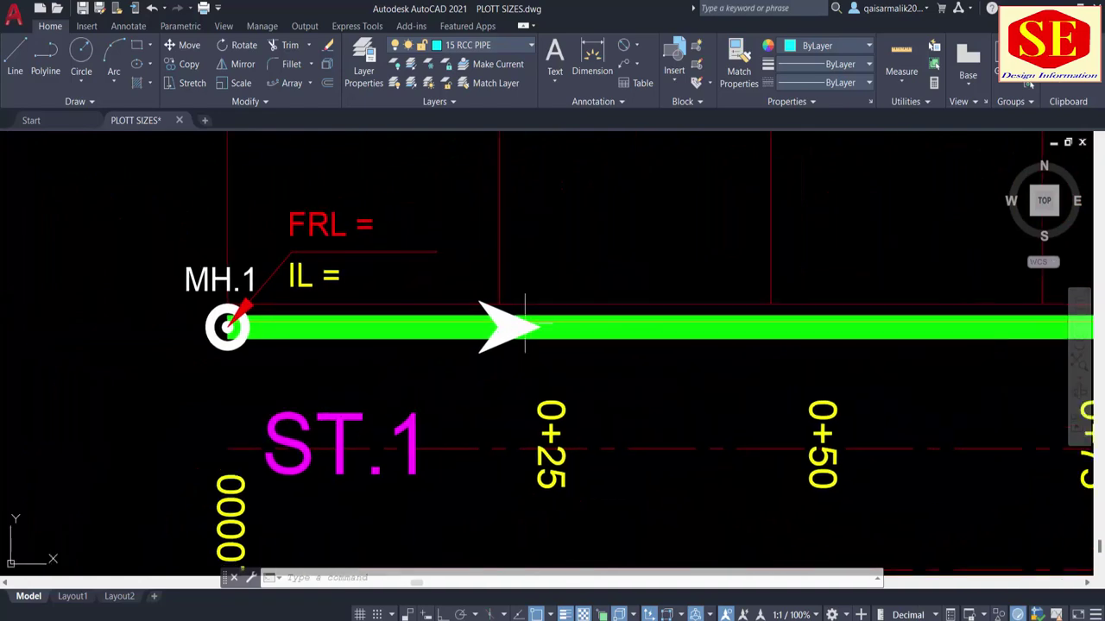
{"action": "scroll", "coordinate": [524, 326], "scroll_direction": "down", "scroll_amount": 2}
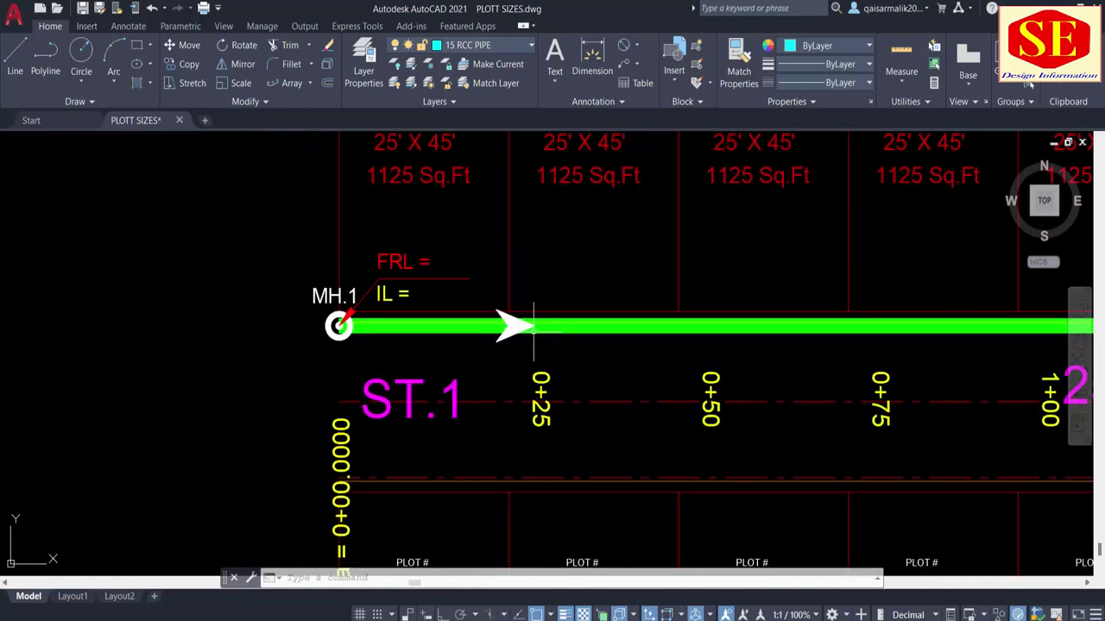
{"action": "middle_click_drag", "start_coordinate": [492, 370], "coordinate": [505, 433]}
{"action": "middle_click_drag", "start_coordinate": [424, 548], "coordinate": [434, 472]}
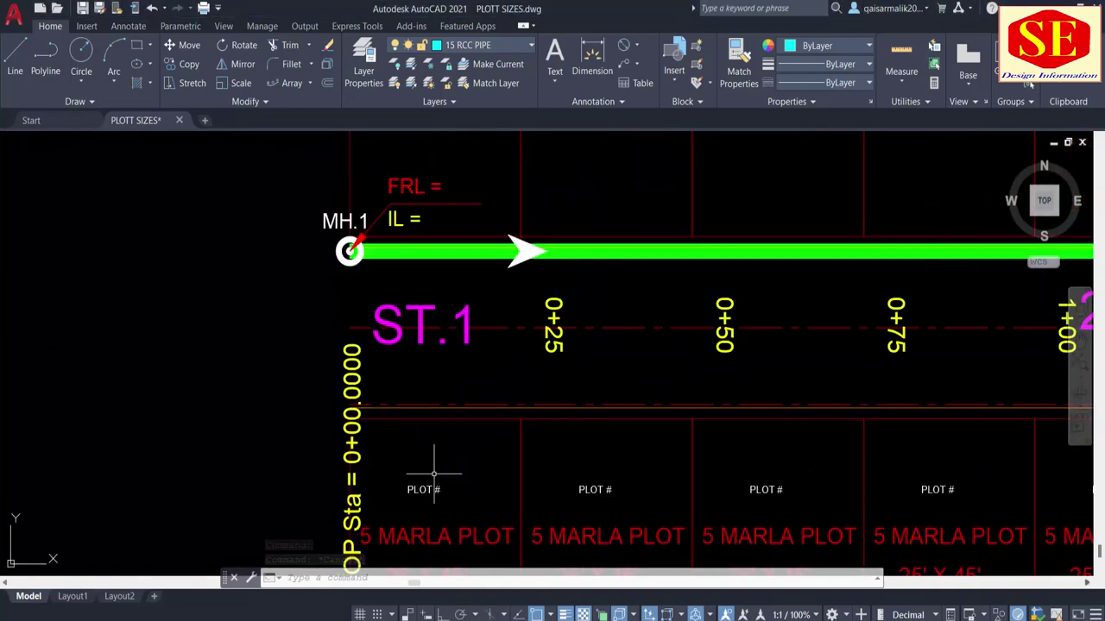
{"action": "type", "text": "co"}
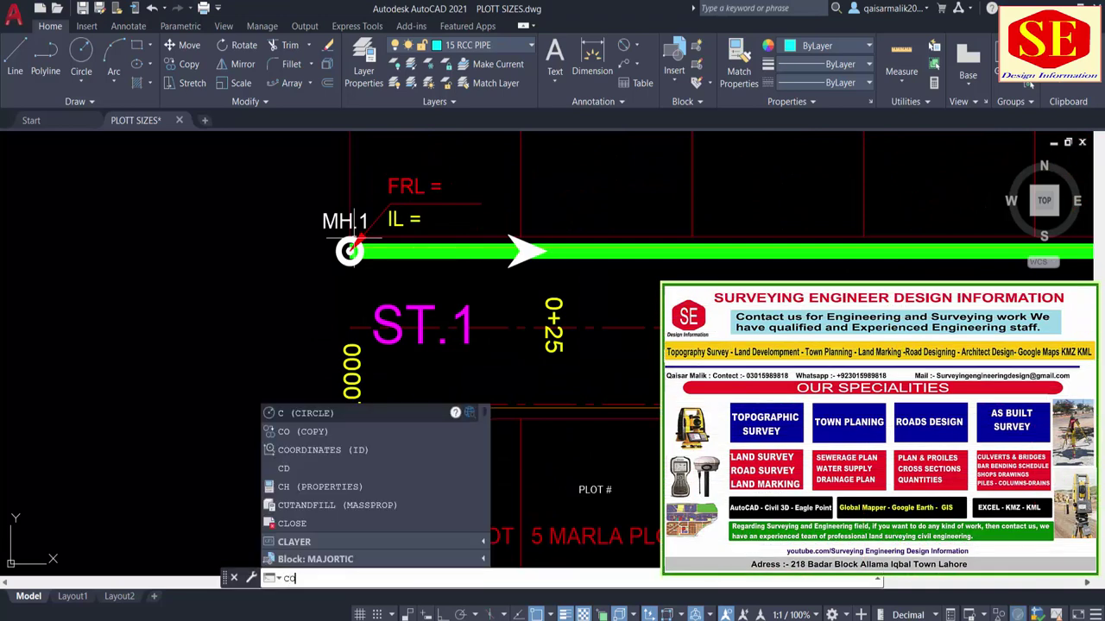
{"action": "key", "text": "Return"}
{"action": "left_click", "coordinate": [353, 221]}
{"action": "scroll", "coordinate": [351, 251], "scroll_direction": "up", "scroll_amount": 2}
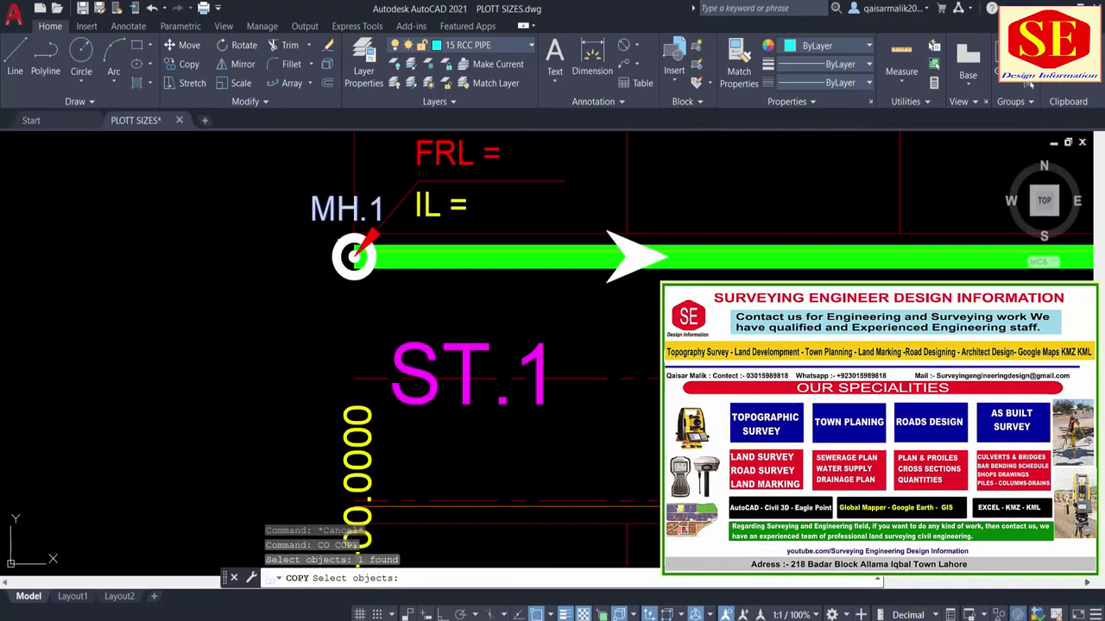
{"action": "left_click", "coordinate": [354, 255]}
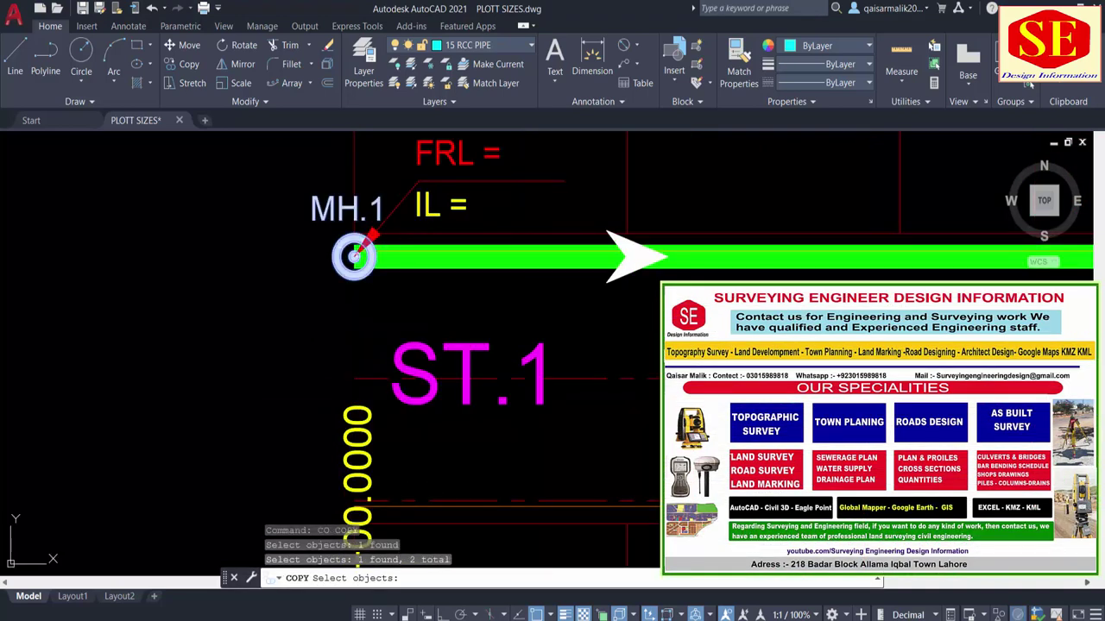
{"action": "key", "text": "Return"}
{"action": "scroll", "coordinate": [353, 255], "scroll_direction": "up", "scroll_amount": 1}
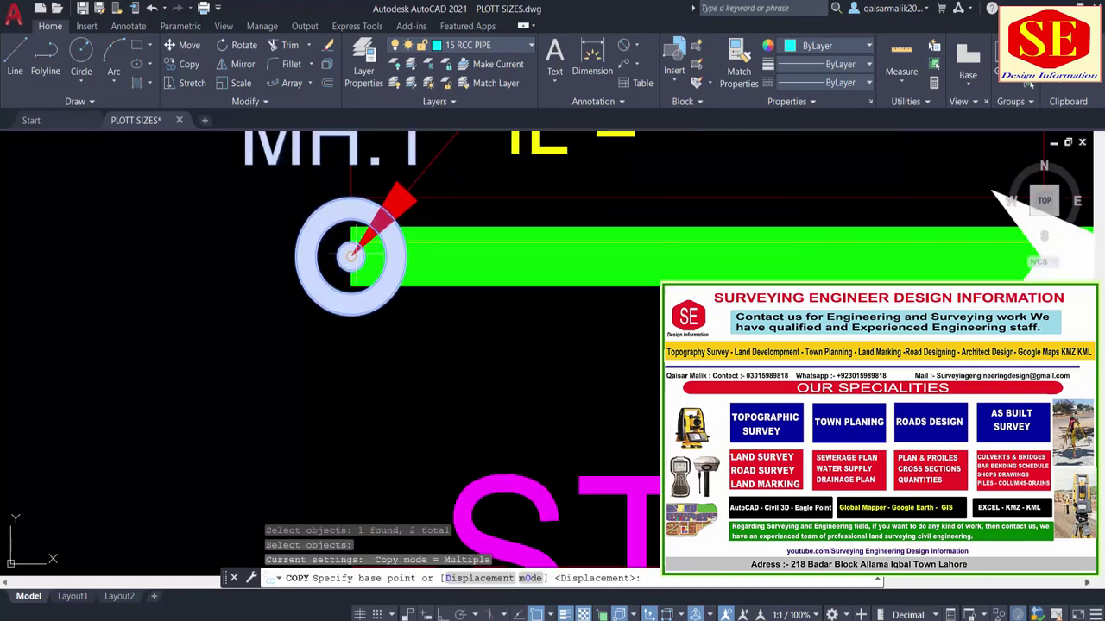
{"action": "left_click", "coordinate": [347, 254]}
{"action": "scroll", "coordinate": [414, 246], "scroll_direction": "down", "scroll_amount": 3}
{"action": "scroll", "coordinate": [387, 333], "scroll_direction": "up", "scroll_amount": 2}
{"action": "scroll", "coordinate": [407, 302], "scroll_direction": "up", "scroll_amount": 1}
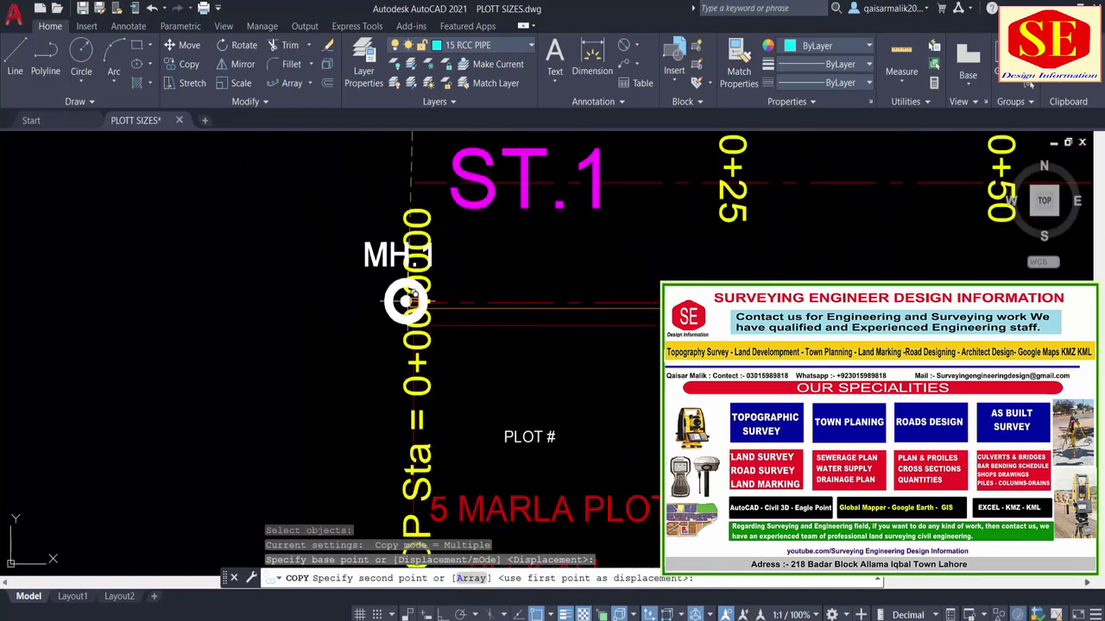
{"action": "left_click", "coordinate": [414, 302]}
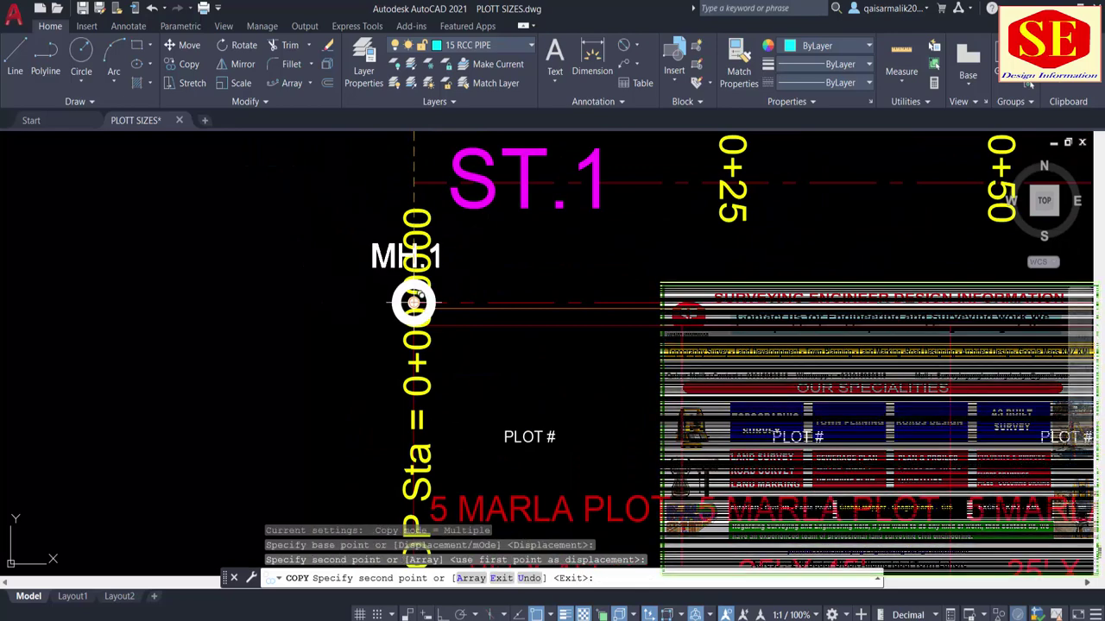
{"action": "key", "text": "Escape"}
Start moving the station text, cancel it, and change the current layer to an RCC pipe layer.
{"action": "type", "text": "m"}
{"action": "key", "text": "Return"}
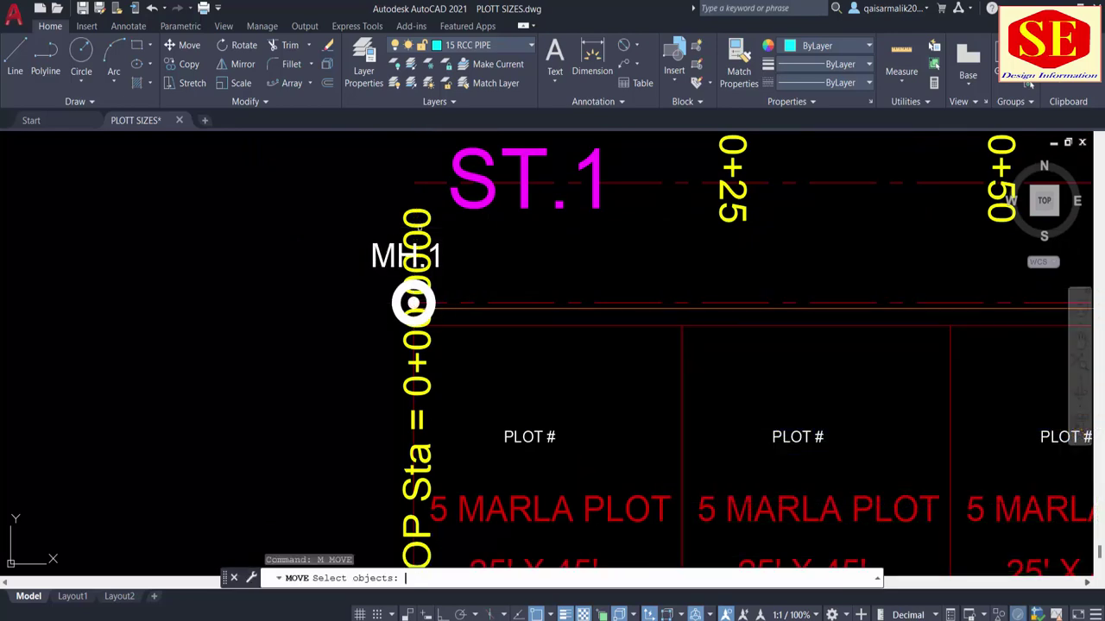
{"action": "left_click", "coordinate": [417, 259]}
{"action": "key", "text": "Return"}
{"action": "left_click", "coordinate": [510, 234]}
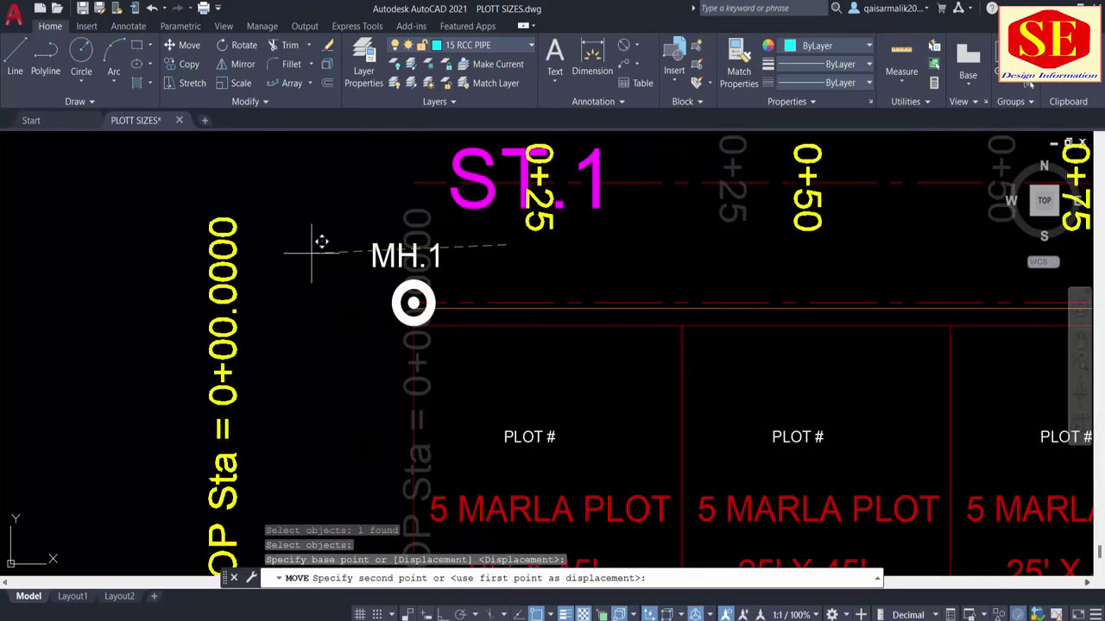
{"action": "key", "text": "Escape"}
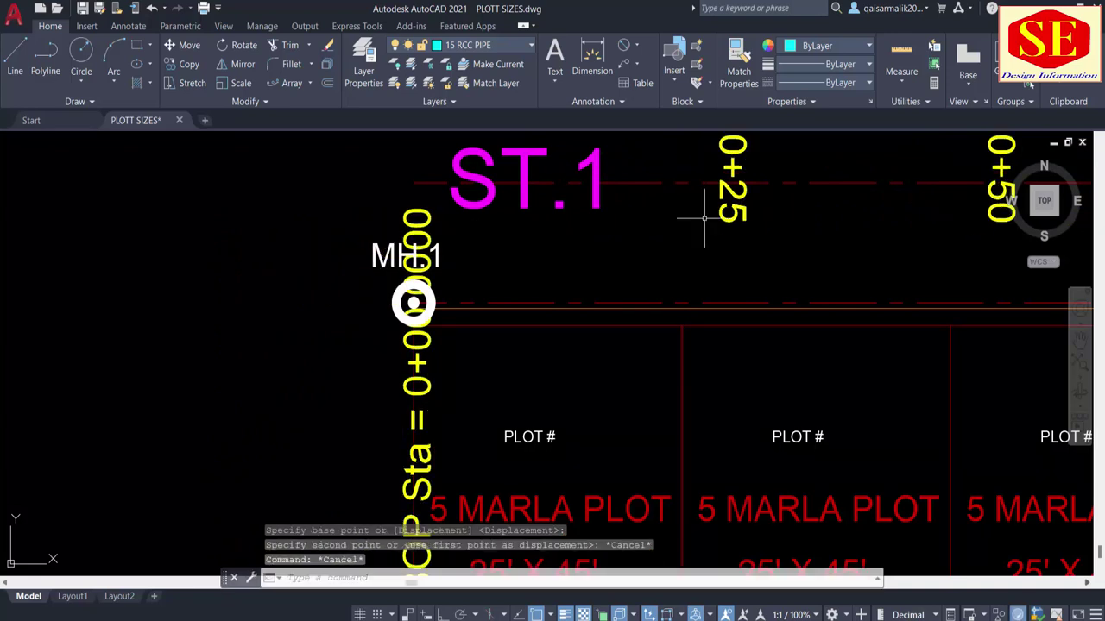
{"action": "left_click", "coordinate": [473, 50]}
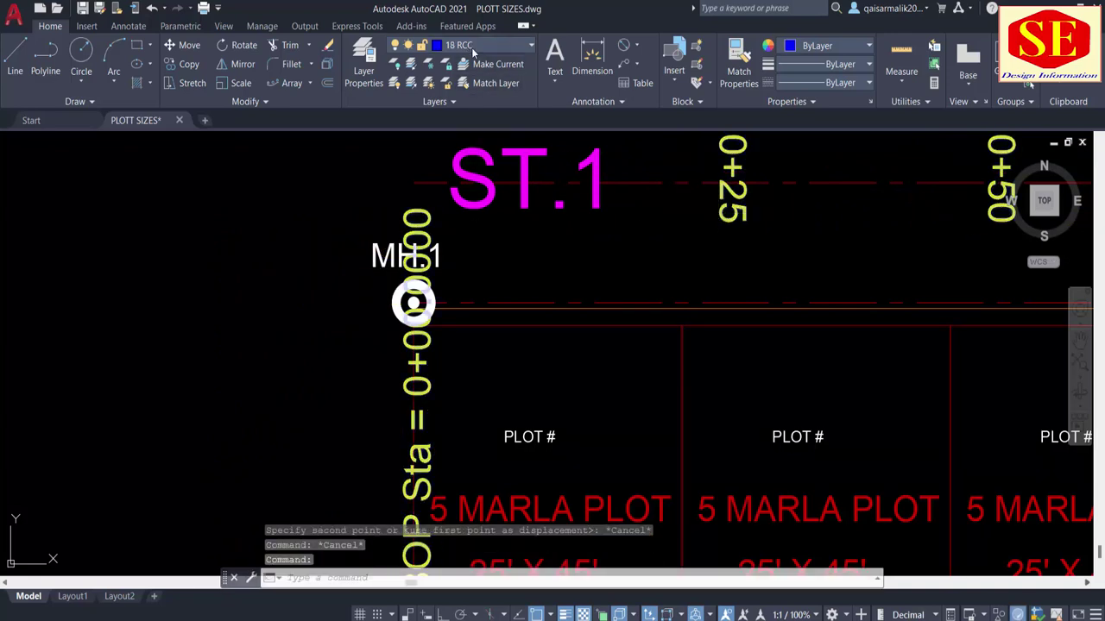
{"action": "key", "text": "Escape"}
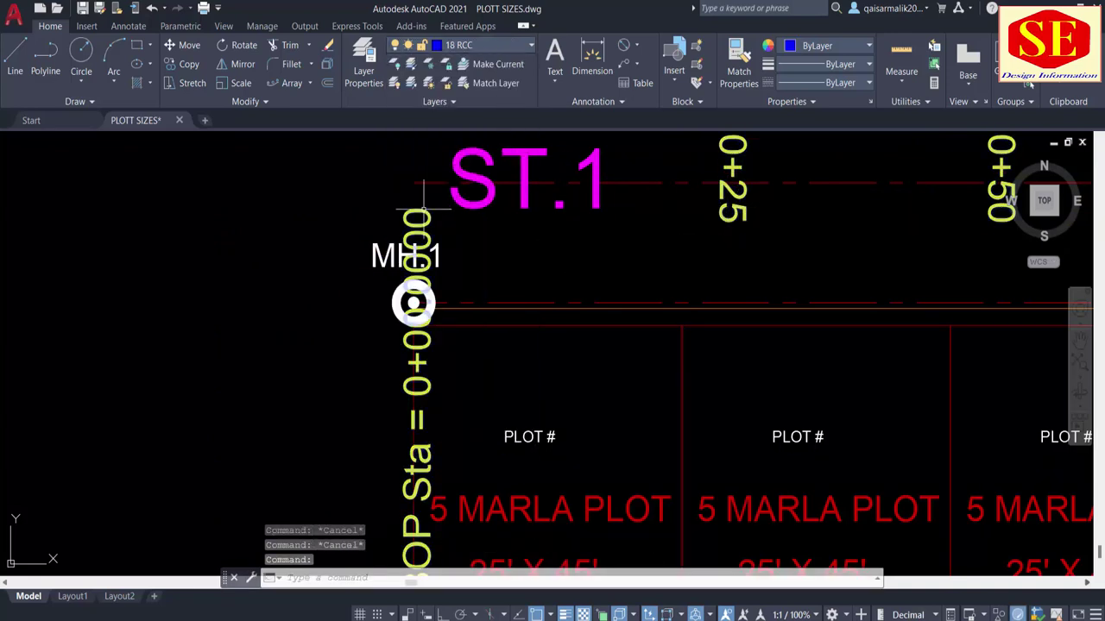
Explode the station labels into separate text objects.
{"action": "type", "text": "x"}
{"action": "key", "text": "Return"}
{"action": "left_click", "coordinate": [729, 197]}
{"action": "key", "text": "Return"}
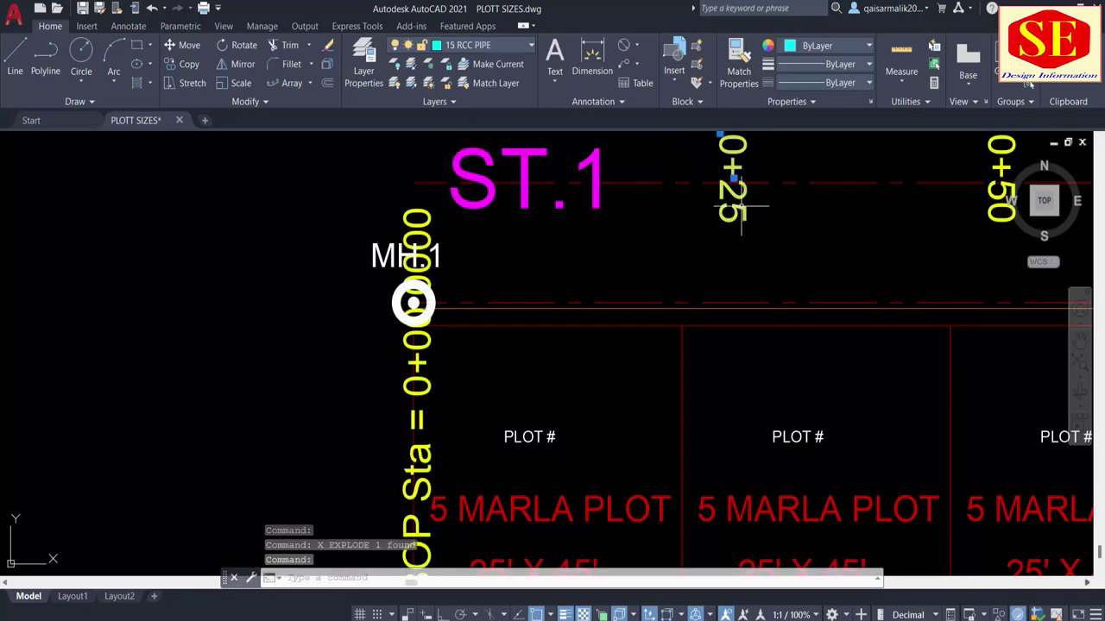
{"action": "key", "text": "Escape"}
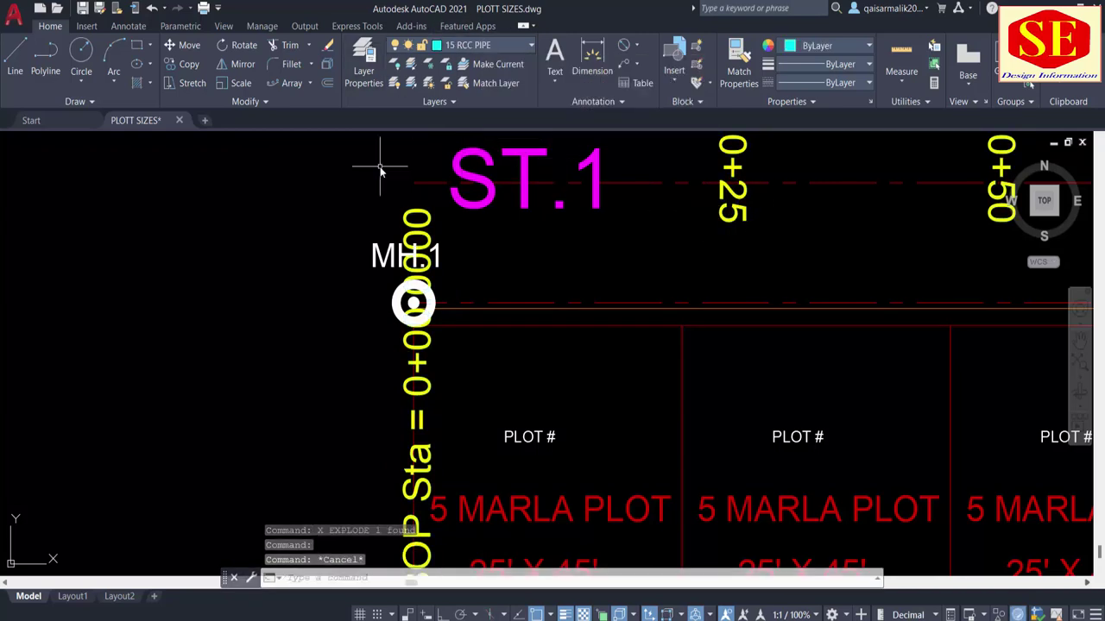
Move the BOP station text left, clear of the new manhole.
{"action": "type", "text": "m"}
{"action": "key", "text": "Return"}
{"action": "left_click", "coordinate": [400, 213]}
{"action": "key", "text": "Return"}
{"action": "scroll", "coordinate": [664, 261], "scroll_direction": "up", "scroll_amount": 2}
{"action": "left_click", "coordinate": [665, 260]}
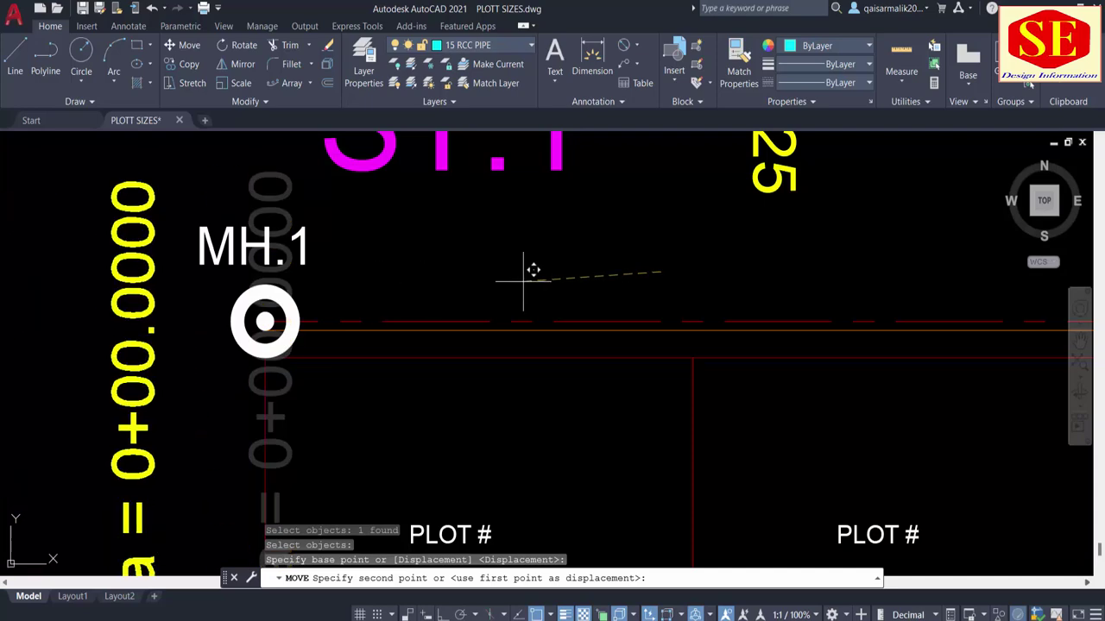
{"action": "scroll", "coordinate": [576, 280], "scroll_direction": "down", "scroll_amount": 2}
{"action": "left_click", "coordinate": [575, 280]}
{"action": "mouse_move", "coordinate": [449, 302]}
{"action": "middle_mouse_down"}
{"action": "mouse_move", "coordinate": [464, 371]}
{"action": "mouse_move", "coordinate": [414, 328]}
{"action": "middle_mouse_up"}
{"action": "scroll", "coordinate": [463, 374], "scroll_direction": "up", "scroll_amount": 2}
{"action": "scroll", "coordinate": [460, 398], "scroll_direction": "up", "scroll_amount": 1}
{"action": "middle_click_drag", "start_coordinate": [469, 159], "coordinate": [464, 230]}
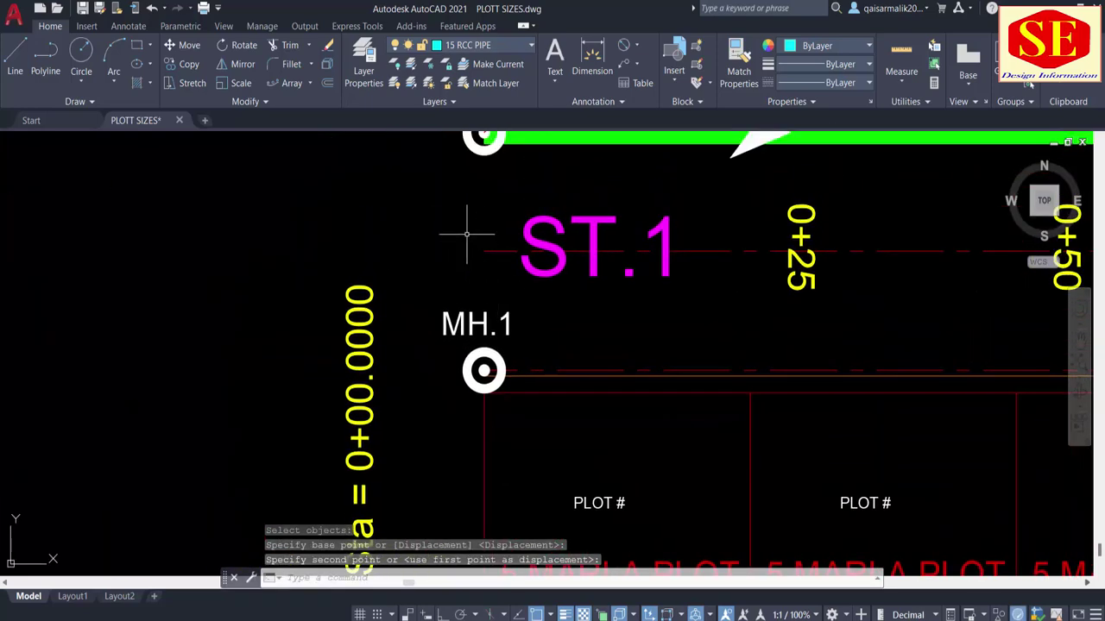
{"action": "middle_click_drag", "start_coordinate": [439, 378], "coordinate": [382, 429]}
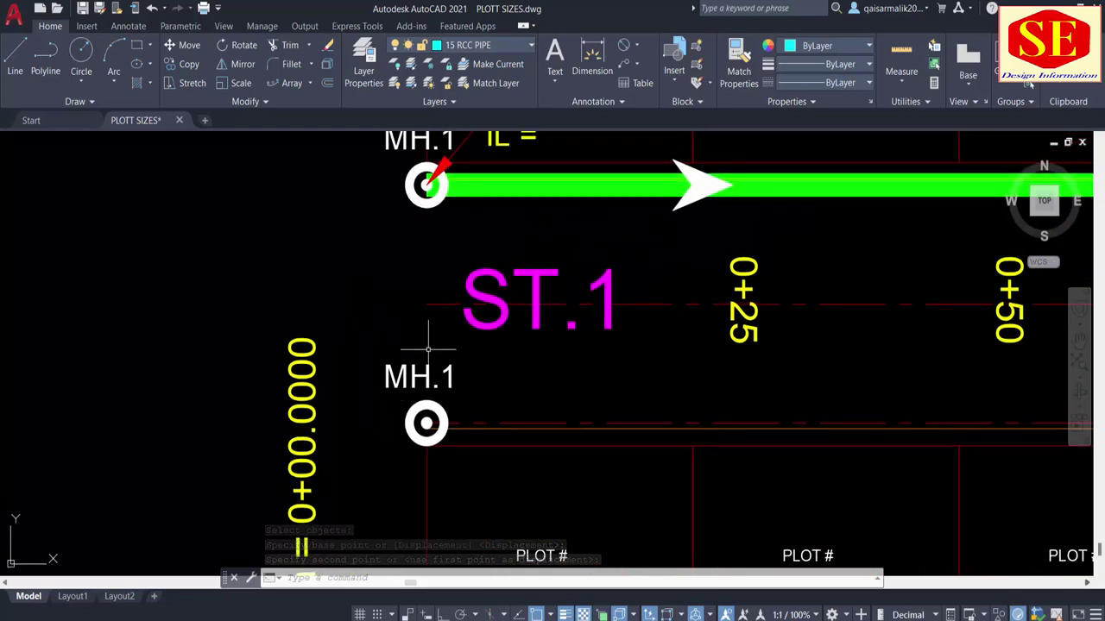
Draw a leader from the lower manhole toward the plot, ending in a horizontal tail.
{"action": "type", "text": "LE"}
{"action": "key", "text": "Return"}
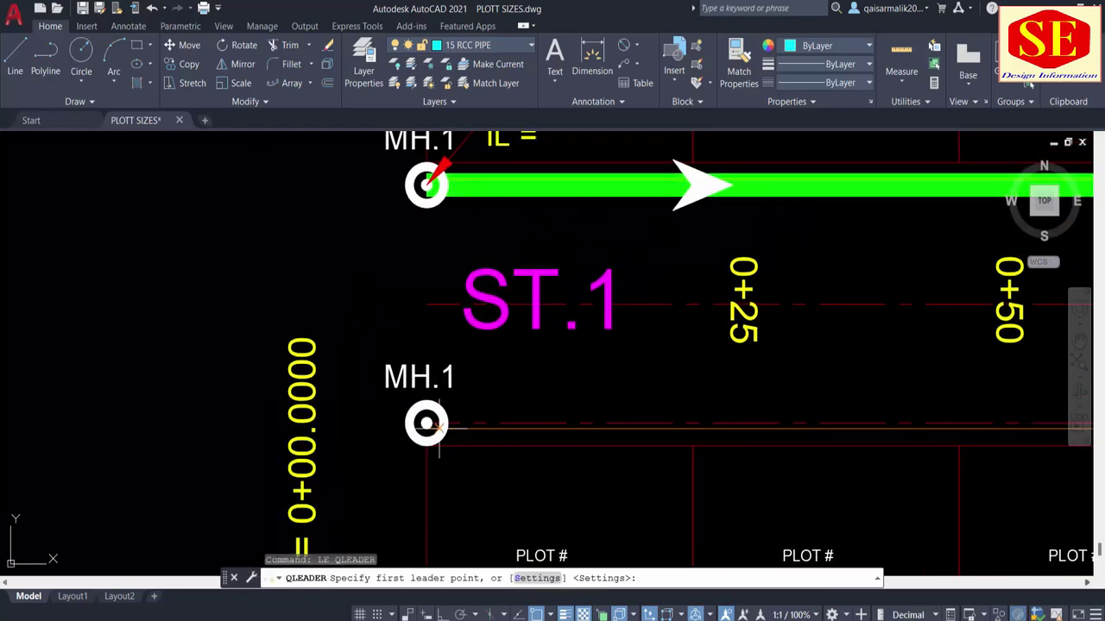
{"action": "scroll", "coordinate": [425, 423], "scroll_direction": "up", "scroll_amount": 2}
{"action": "left_click", "coordinate": [419, 420]}
{"action": "middle_click_drag", "start_coordinate": [454, 458], "coordinate": [386, 301]}
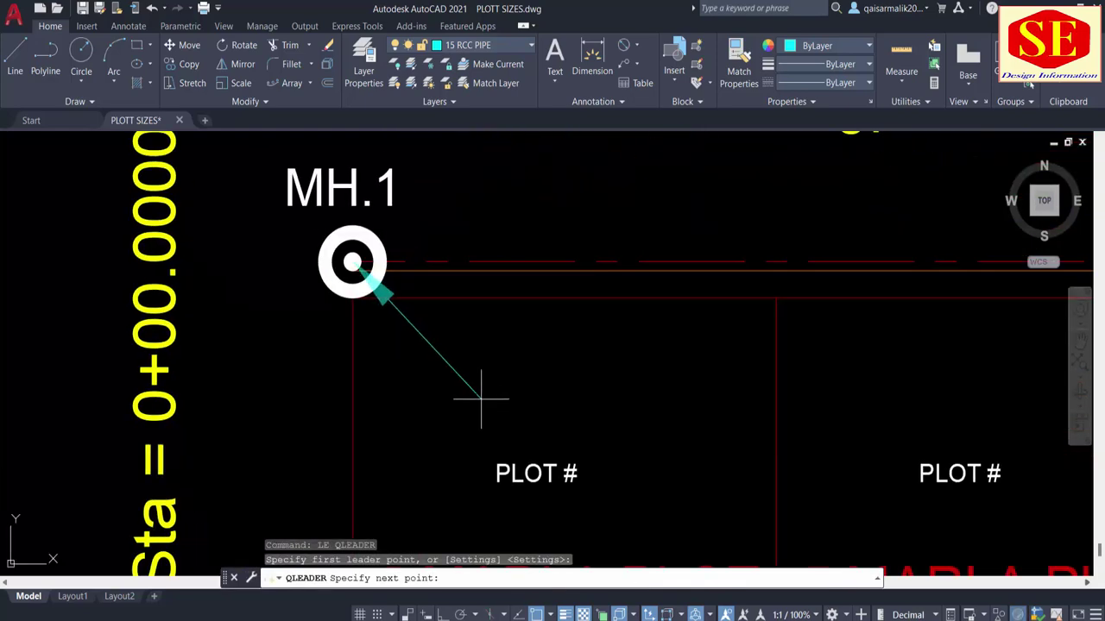
{"action": "left_click", "coordinate": [483, 400]}
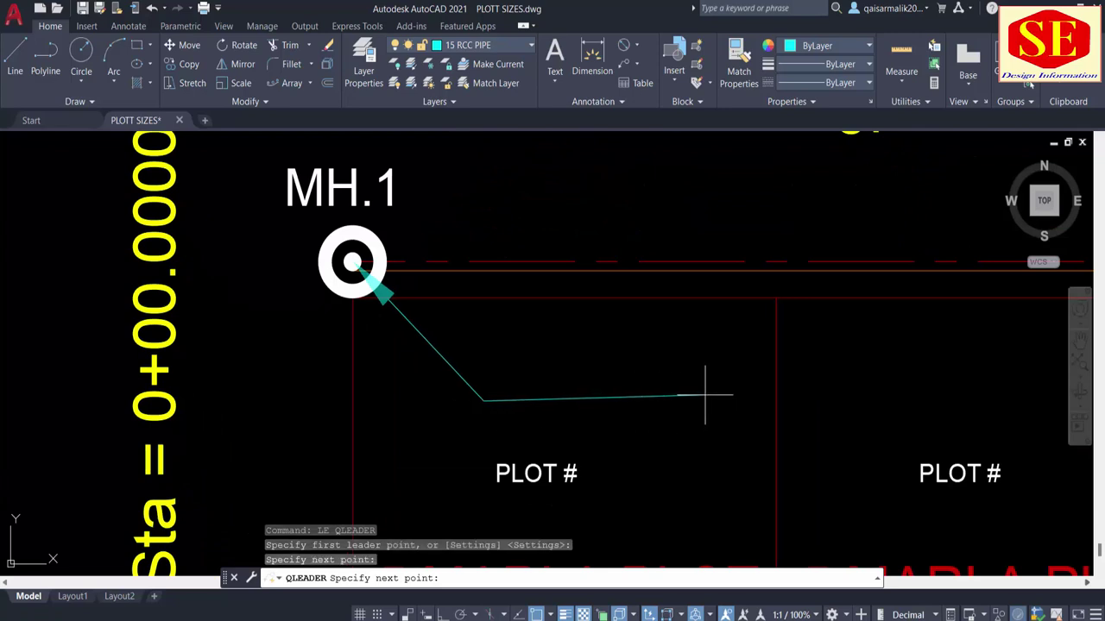
{"action": "key", "text": "F8"}
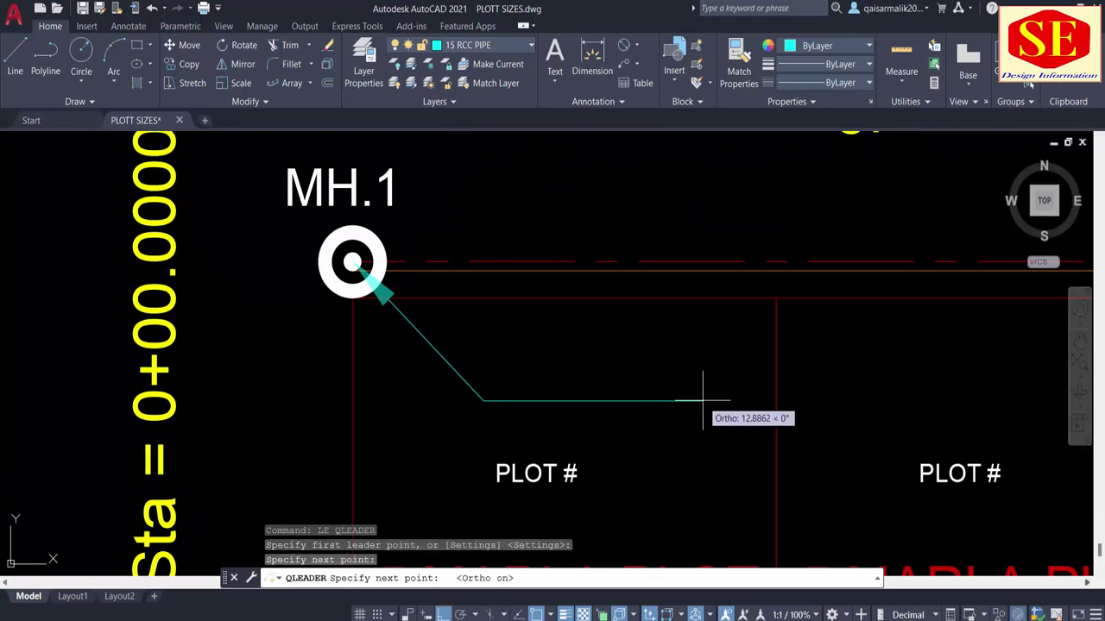
{"action": "left_click", "coordinate": [706, 399]}
{"action": "key", "text": "Escape"}
Edit the copied lower manhole label from MH.1 to HC.1.
{"action": "scroll", "coordinate": [499, 373], "scroll_direction": "down", "scroll_amount": 1}
{"action": "middle_click_drag", "start_coordinate": [384, 134], "coordinate": [463, 229]}
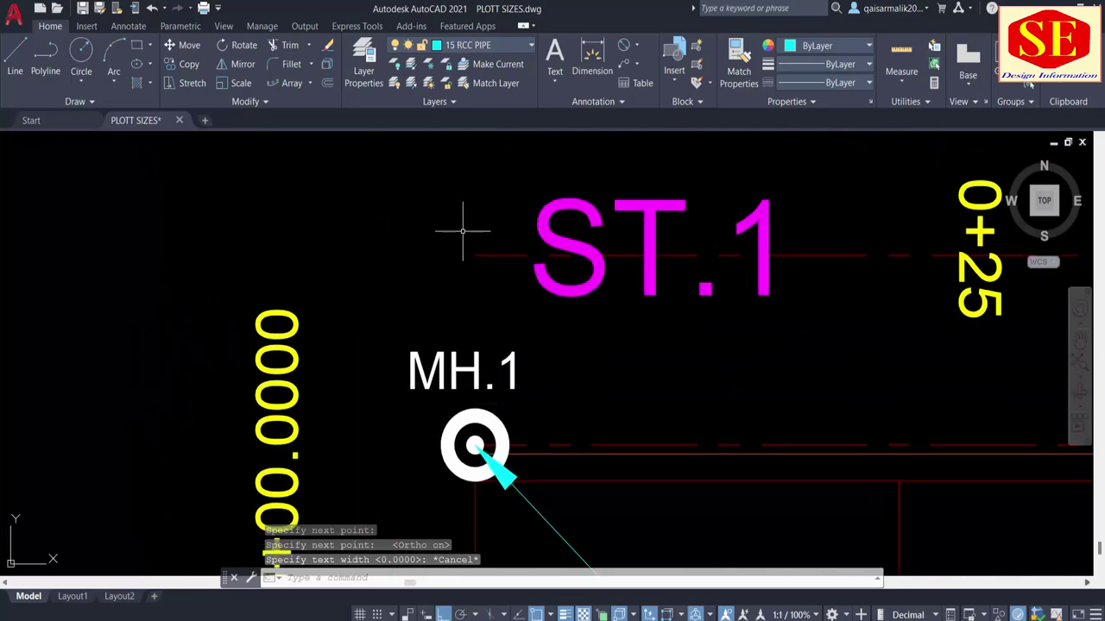
{"action": "scroll", "coordinate": [473, 164], "scroll_direction": "down", "scroll_amount": 1}
{"action": "scroll", "coordinate": [469, 276], "scroll_direction": "up", "scroll_amount": 1}
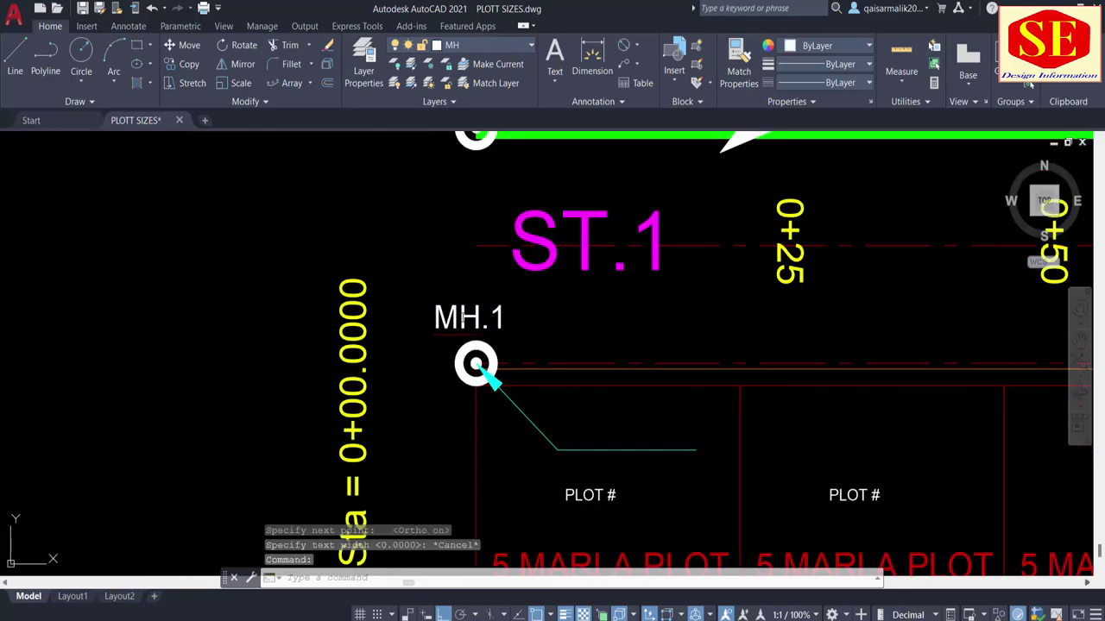
{"action": "double_click", "coordinate": [468, 318]}
{"action": "left_click_drag", "start_coordinate": [480, 320], "coordinate": [342, 318]}
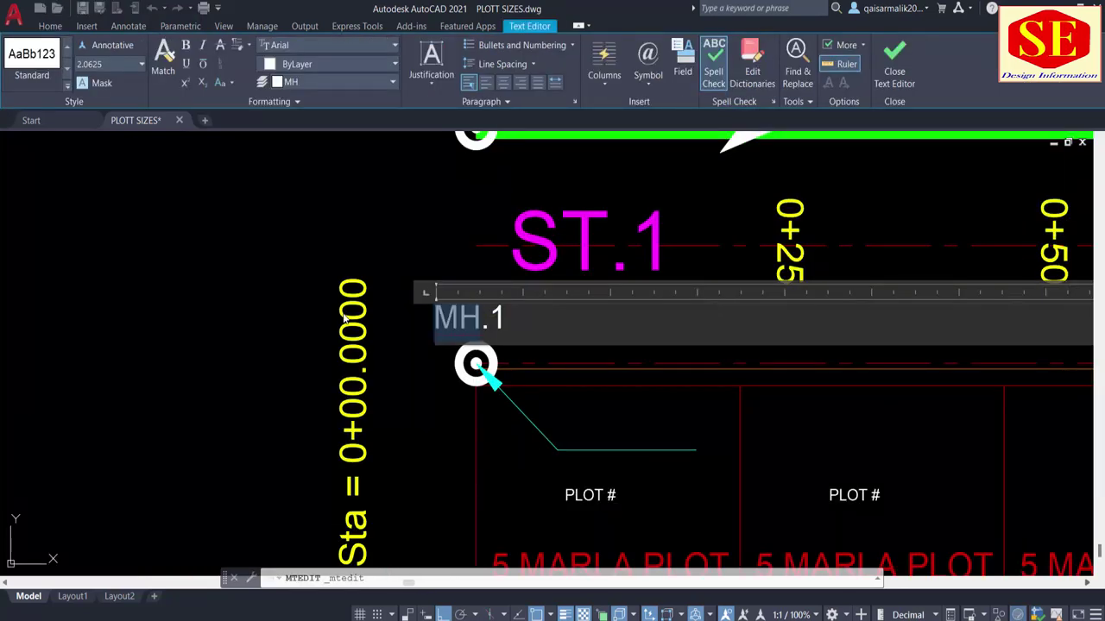
{"action": "type", "text": "H"}
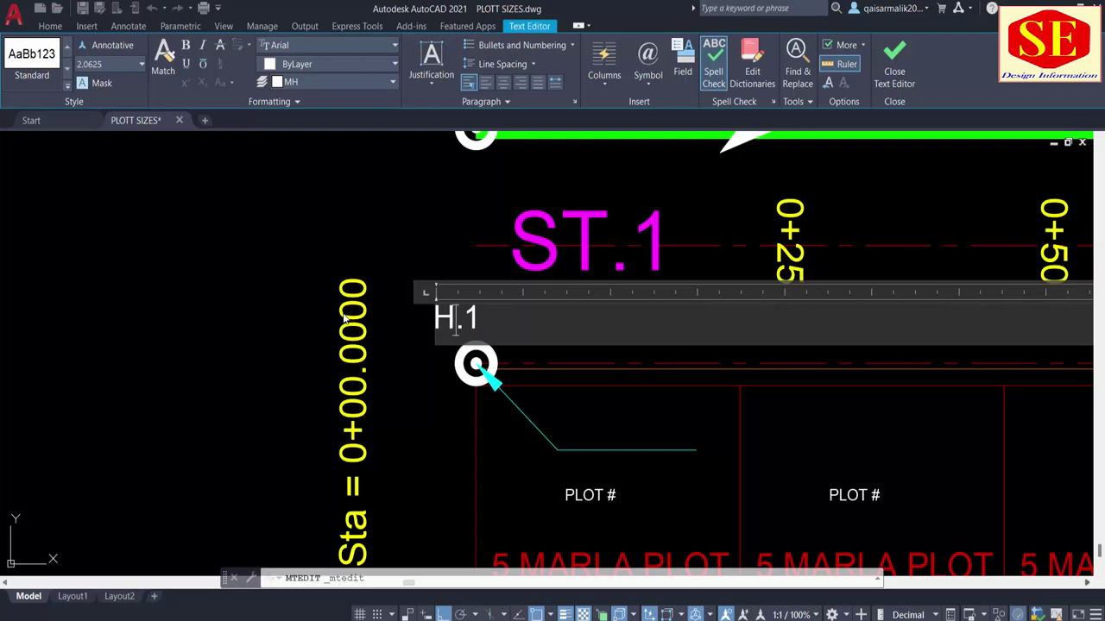
{"action": "type", "text": "C"}
{"action": "left_click", "coordinate": [588, 408]}
Pan and zoom out to show the original MH.1, pipe and start of ST.1.
{"action": "middle_click_drag", "start_coordinate": [589, 407], "coordinate": [588, 541]}
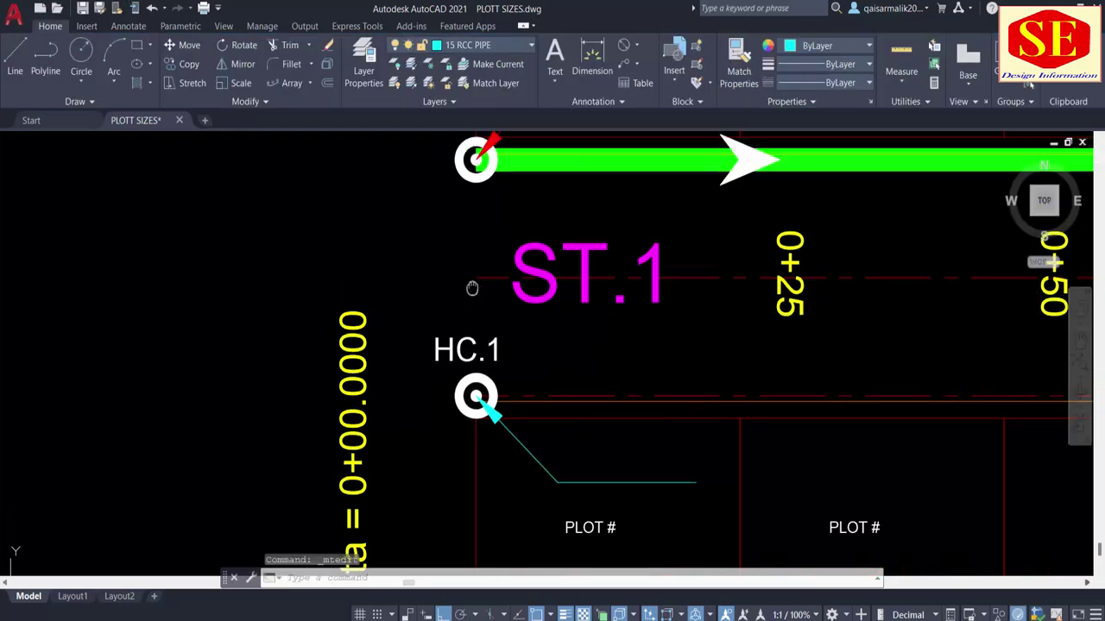
{"action": "middle_click_drag", "start_coordinate": [500, 479], "coordinate": [487, 468]}
{"action": "key", "text": "Escape"}
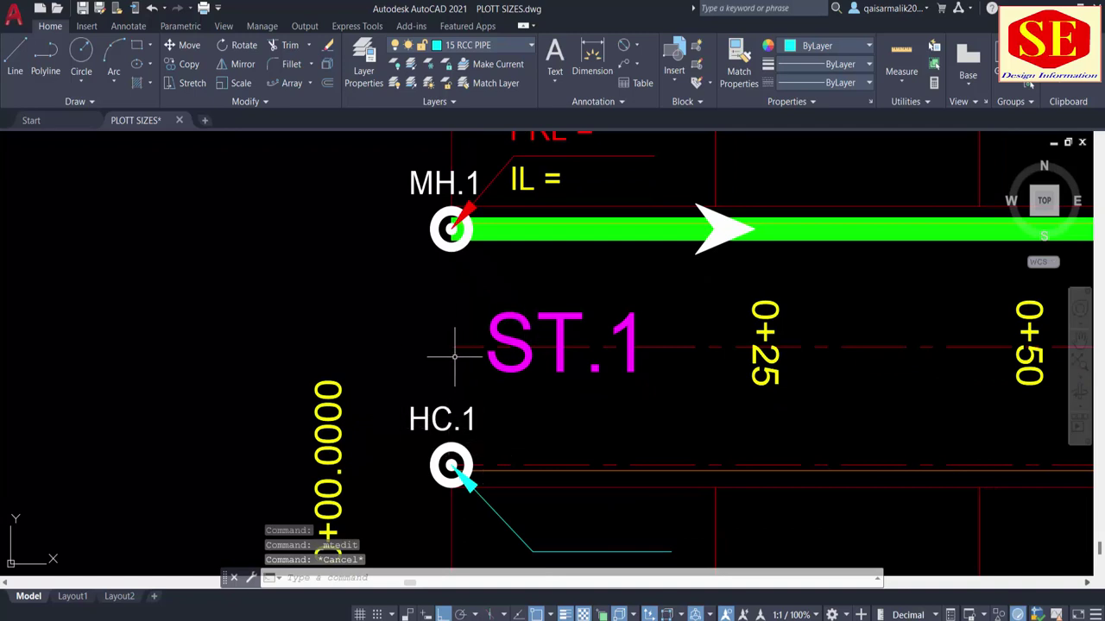
{"action": "key", "text": "Escape"}
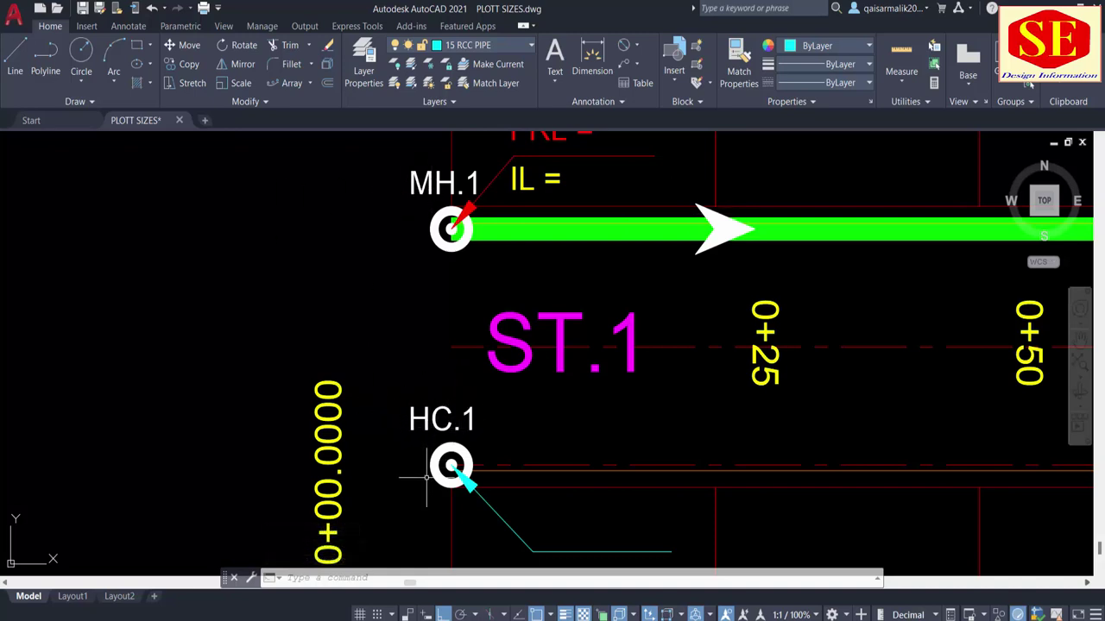
{"action": "middle_click_drag", "start_coordinate": [555, 379], "coordinate": [553, 420]}
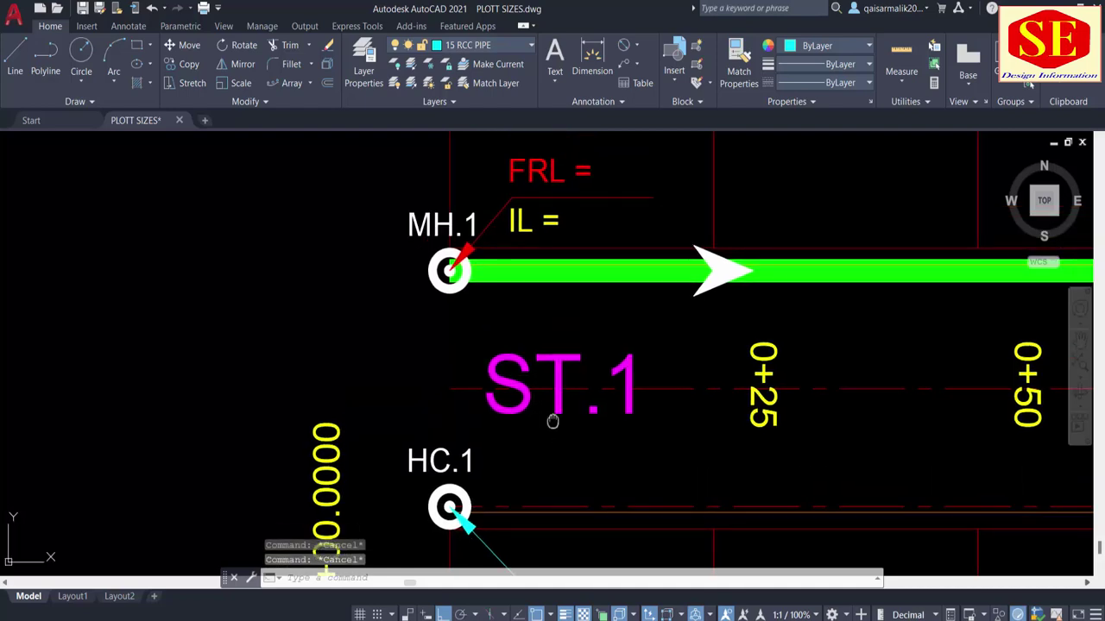
{"action": "scroll", "coordinate": [579, 190], "scroll_direction": "down", "scroll_amount": 3}
{"action": "type", "text": "co"}
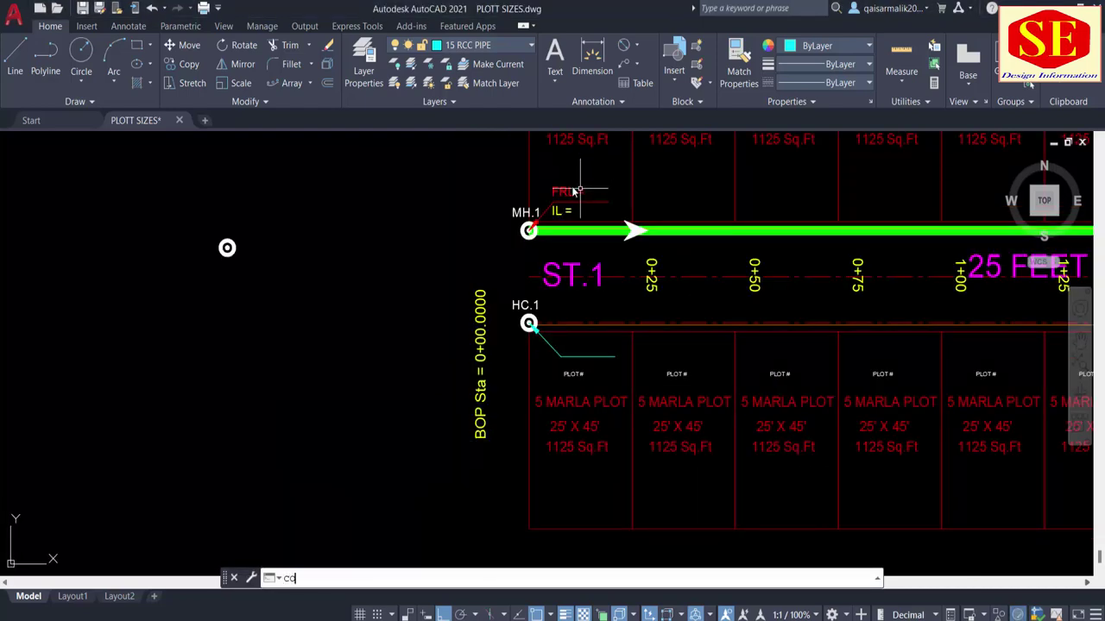
Copy MH.1's FRL = and IL = labels to beside HC.1's leader.
{"action": "key", "text": "Return"}
{"action": "left_click", "coordinate": [570, 191]}
{"action": "left_click", "coordinate": [563, 211]}
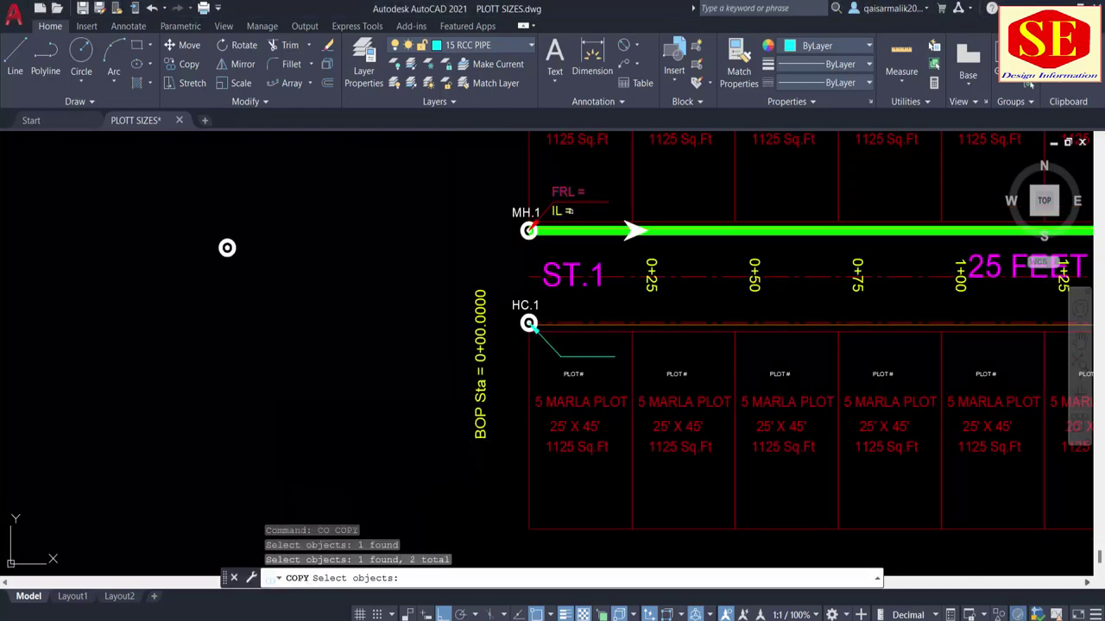
{"action": "key", "text": "Return"}
{"action": "left_click", "coordinate": [647, 186]}
{"action": "scroll", "coordinate": [652, 319], "scroll_direction": "up", "scroll_amount": 5}
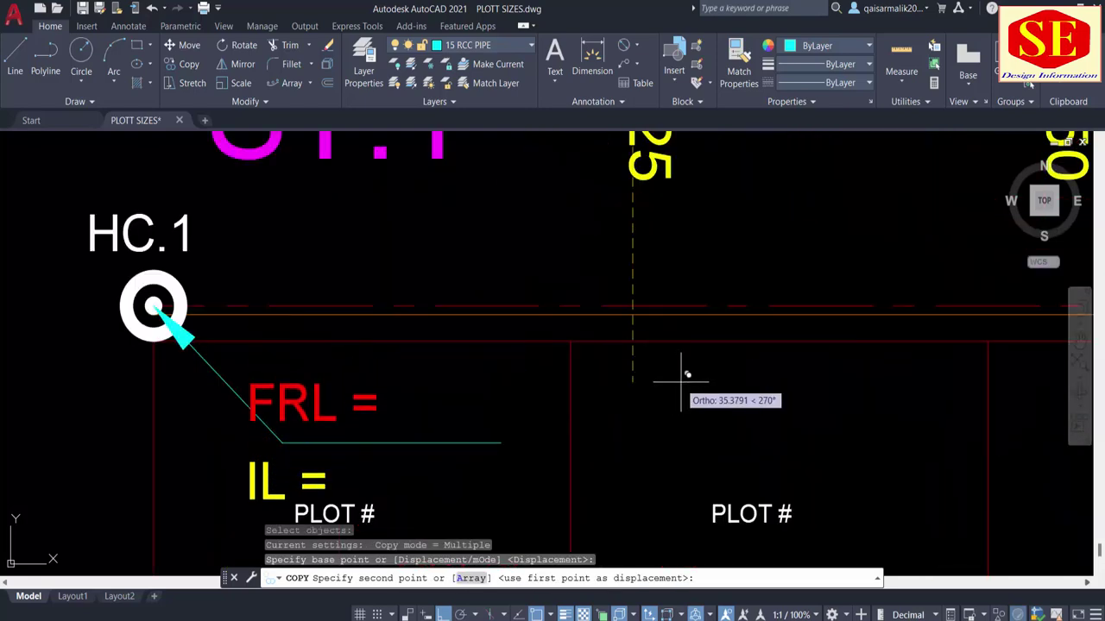
{"action": "left_click", "coordinate": [680, 378]}
{"action": "key", "text": "Return"}
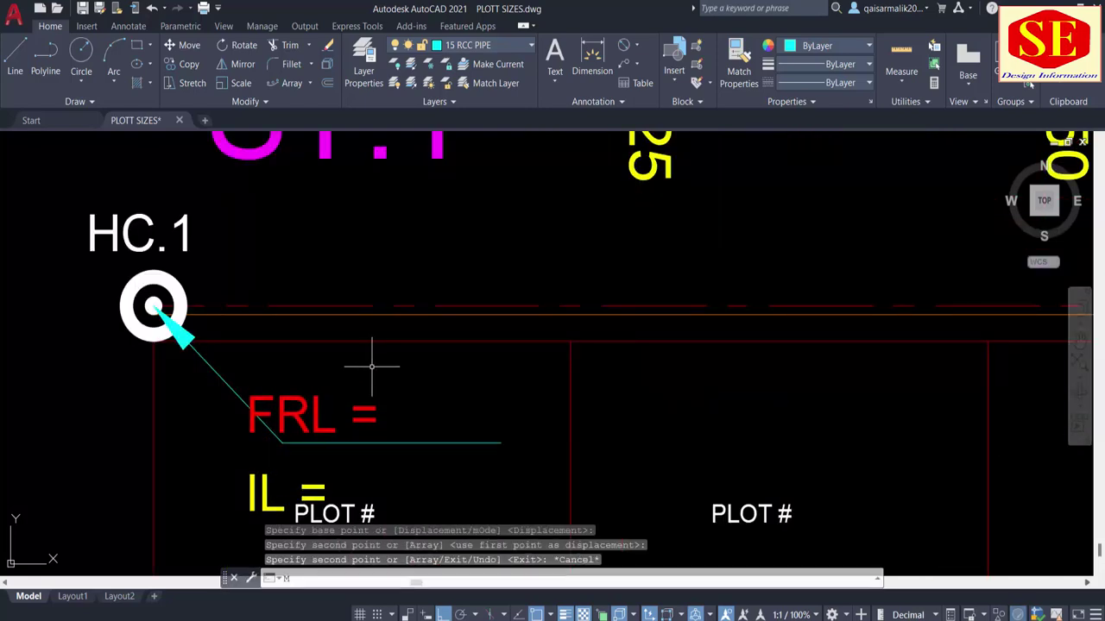
Move the copied FRL = and IL = labels to the end of the leader line.
{"action": "type", "text": "m"}
{"action": "key", "text": "Return"}
{"action": "left_click_drag", "start_coordinate": [400, 382], "coordinate": [380, 406]}
{"action": "middle_click_drag", "start_coordinate": [379, 406], "coordinate": [405, 328]}
{"action": "left_click", "coordinate": [344, 409]}
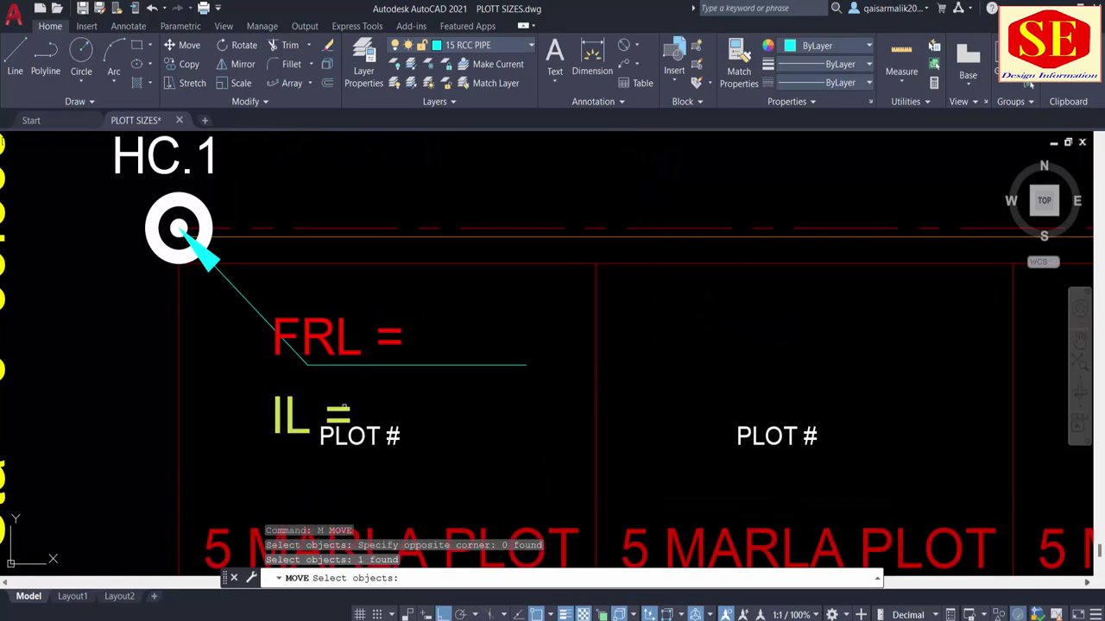
{"action": "left_click", "coordinate": [313, 340]}
{"action": "key", "text": "Return"}
{"action": "left_click", "coordinate": [273, 358]}
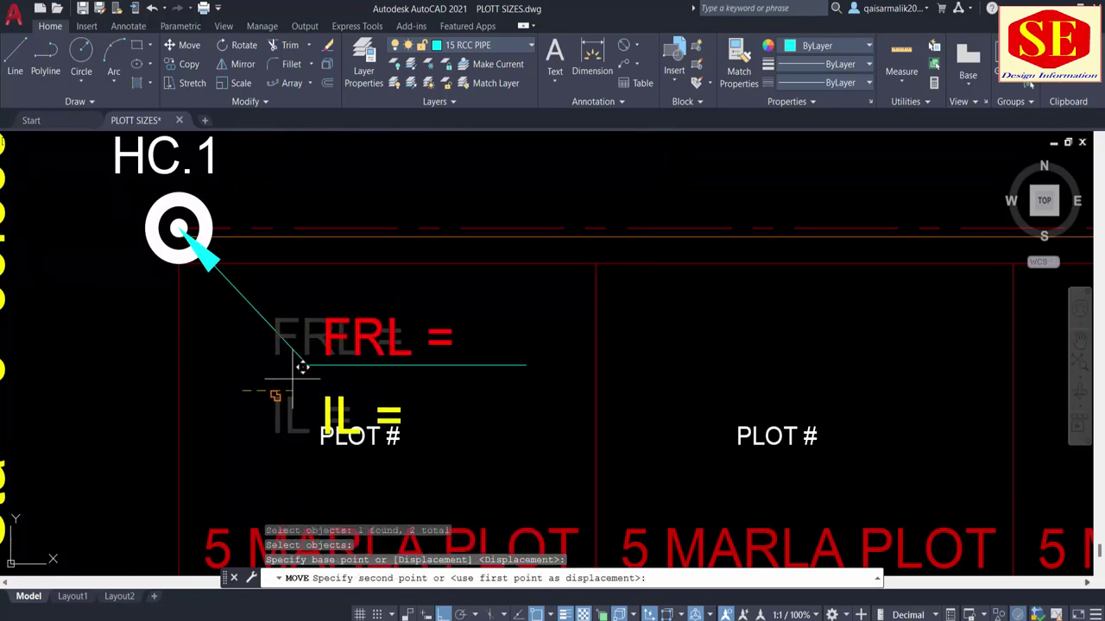
{"action": "left_click", "coordinate": [307, 364]}
{"action": "type", "text": "m"}
{"action": "key", "text": "Return"}
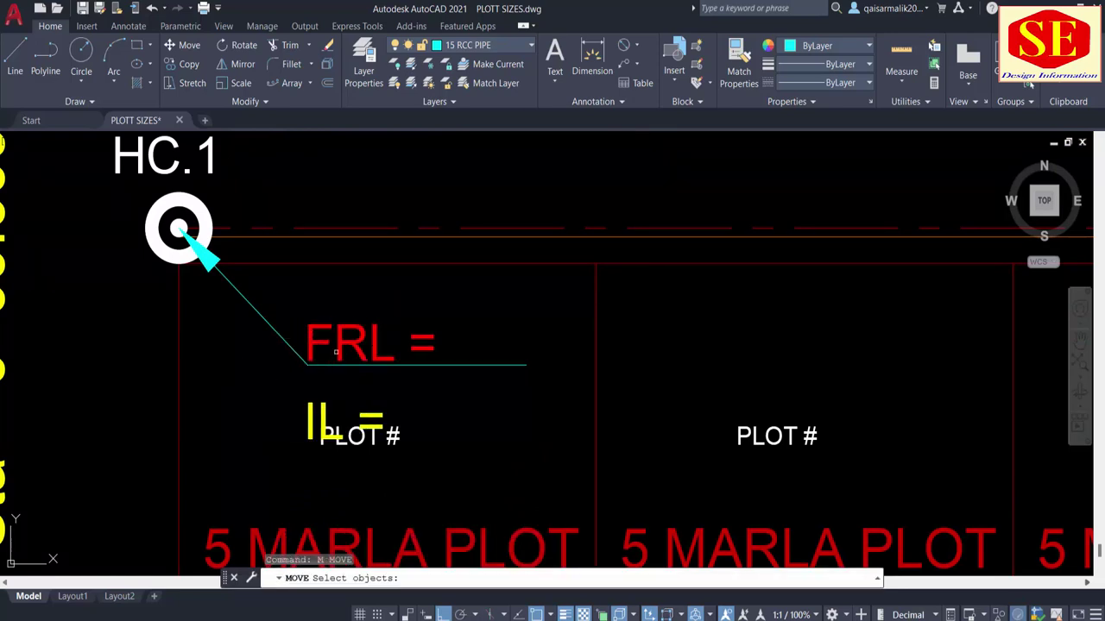
{"action": "key", "text": "Escape"}
{"action": "type", "text": "SC"}
Scale the copied FRL = and IL = labels to half size.
{"action": "key", "text": "Return"}
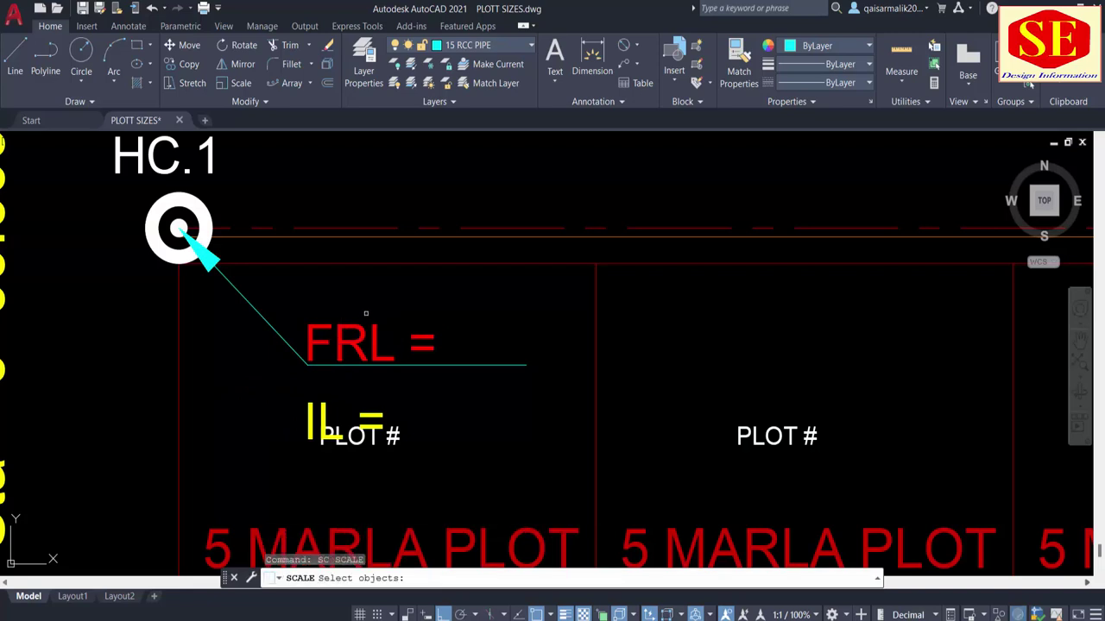
{"action": "left_click_drag", "start_coordinate": [394, 289], "coordinate": [317, 348]}
{"action": "left_click", "coordinate": [325, 403]}
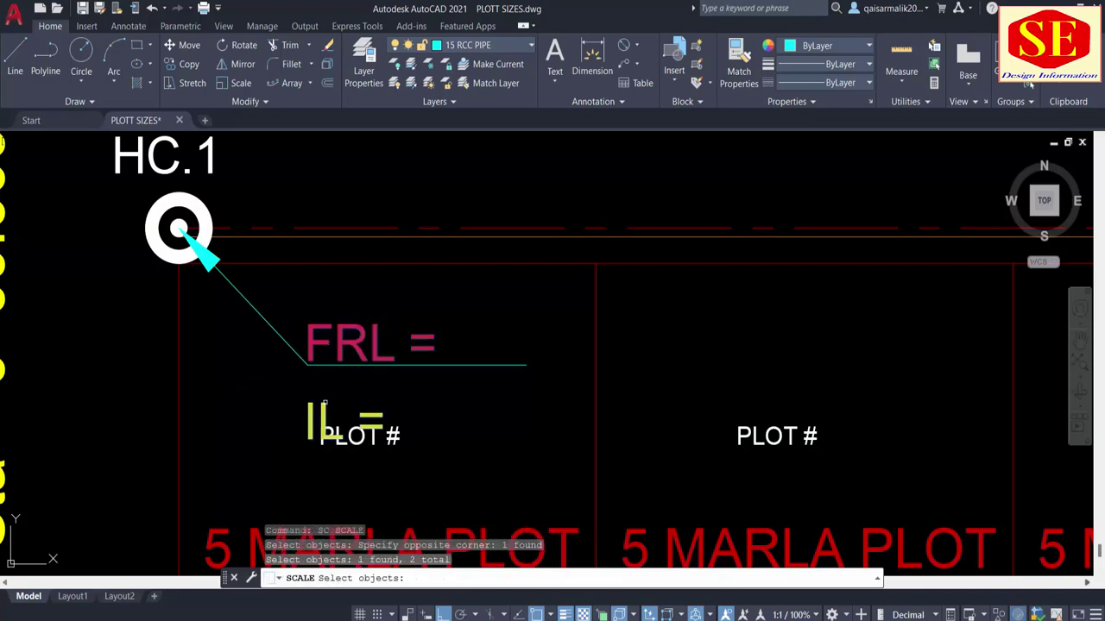
{"action": "key", "text": "Return"}
{"action": "left_click", "coordinate": [263, 396]}
{"action": "type", "text": "5"}
{"action": "key", "text": "Return"}
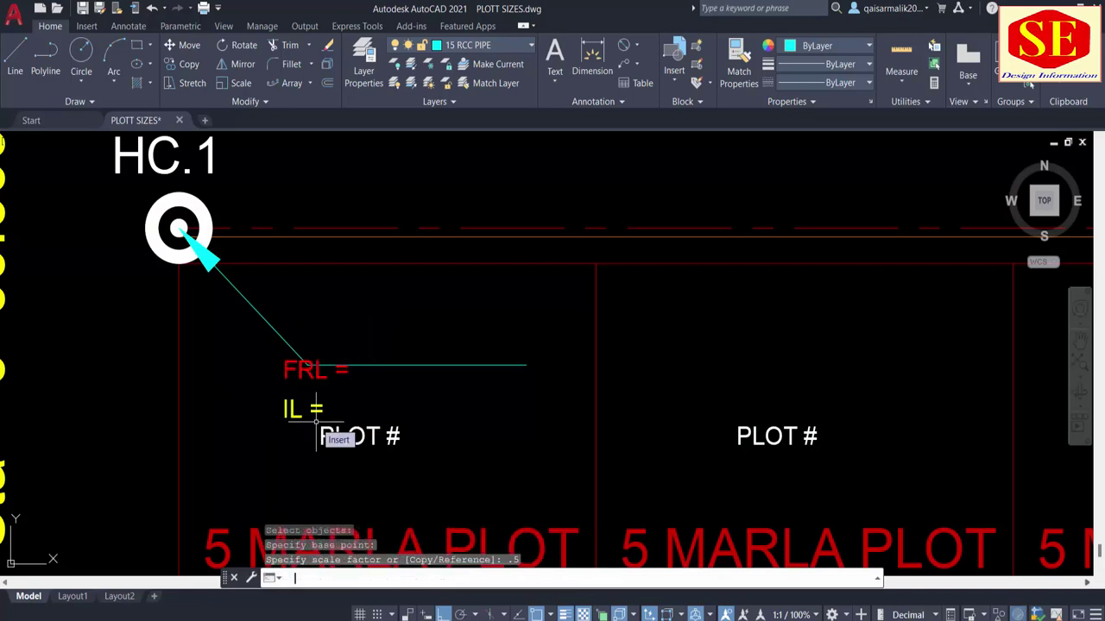
Move the FRL = label up above the leader's horizontal tail.
{"action": "type", "text": "m"}
{"action": "key", "text": "Return"}
{"action": "left_click", "coordinate": [349, 347]}
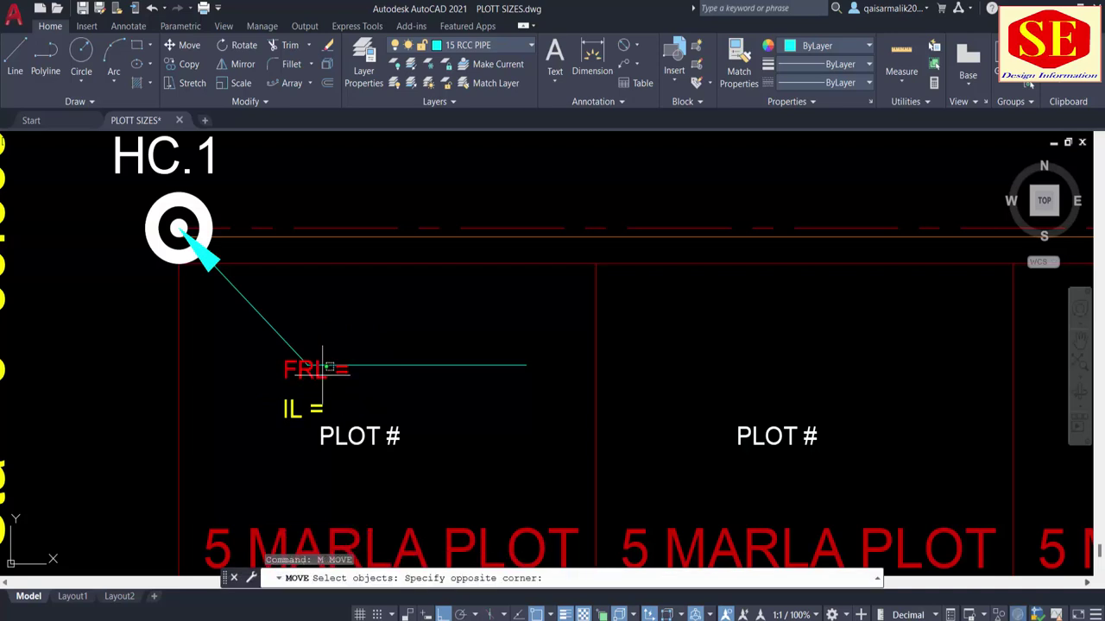
{"action": "left_click", "coordinate": [297, 384]}
{"action": "double_click", "coordinate": [363, 405]}
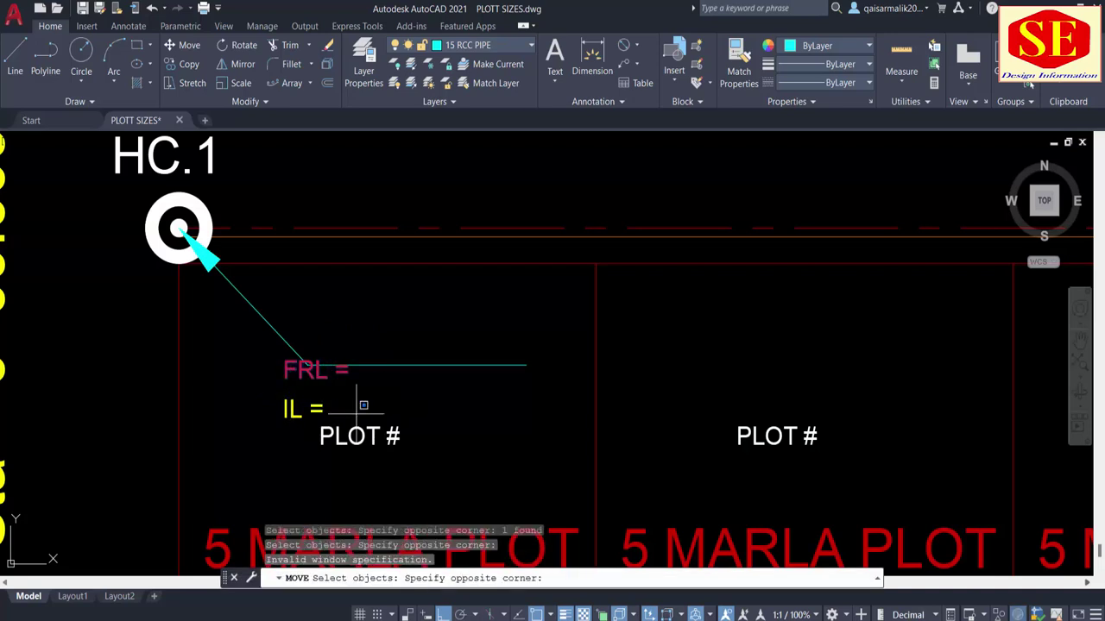
{"action": "left_click", "coordinate": [394, 388]}
{"action": "key", "text": "Return"}
{"action": "left_click", "coordinate": [359, 380]}
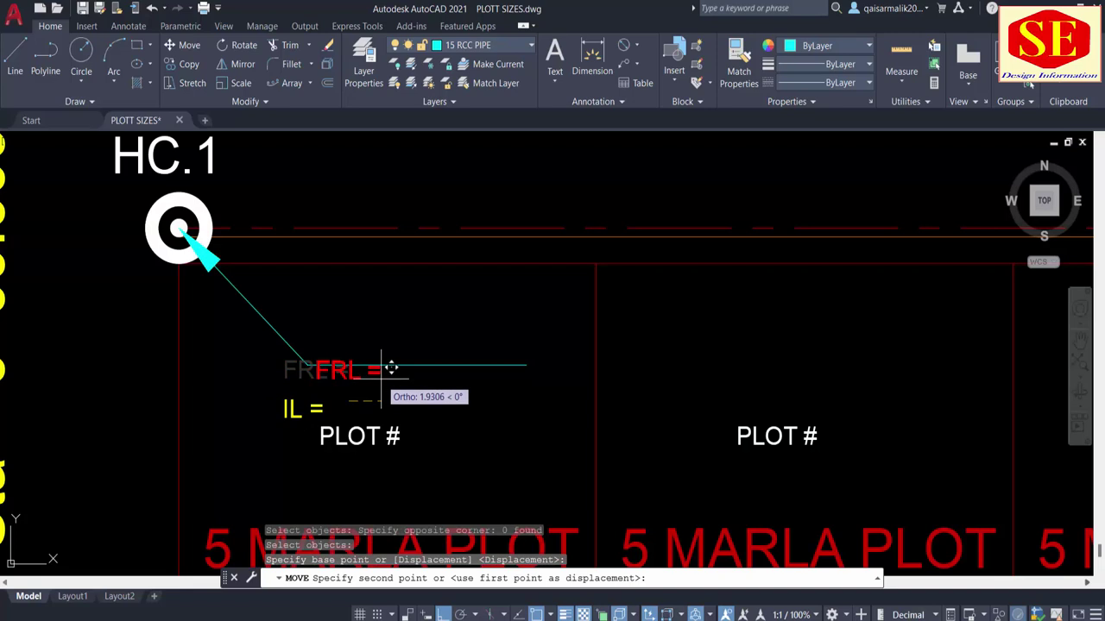
{"action": "key", "text": "F8"}
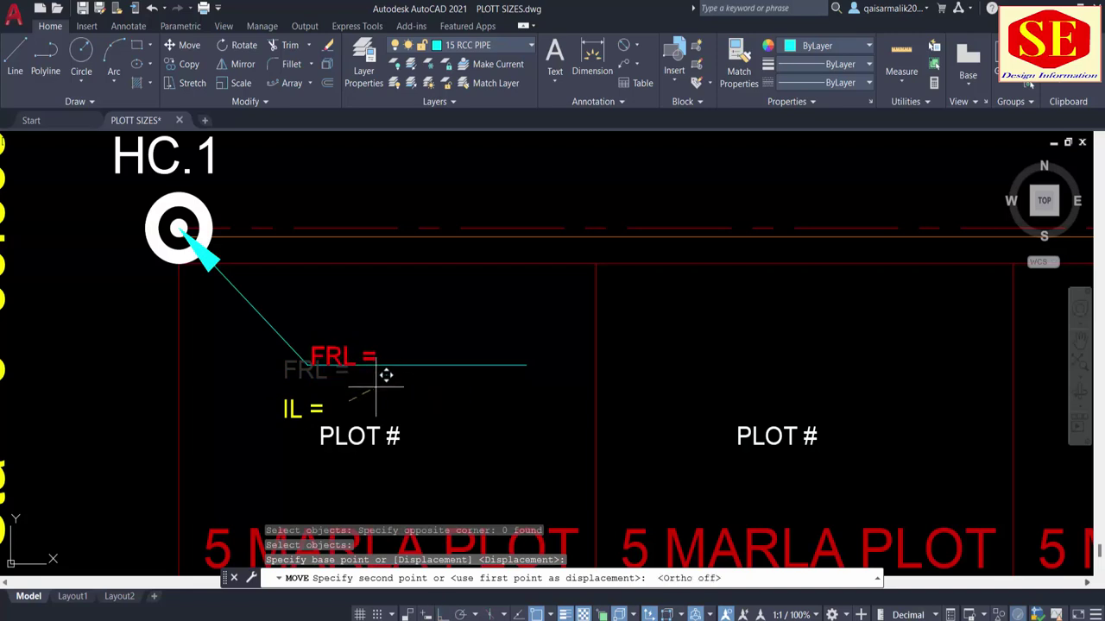
{"action": "key", "text": "Escape"}
Move the IL = label just below the leader line.
{"action": "type", "text": "m"}
{"action": "key", "text": "Return"}
{"action": "left_click", "coordinate": [289, 412]}
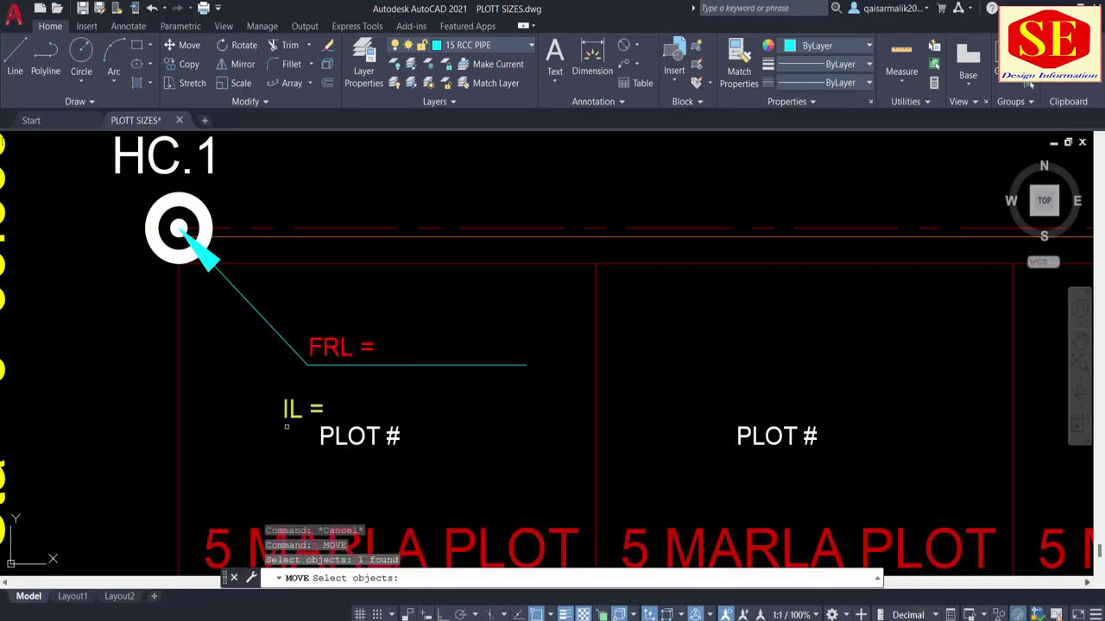
{"action": "key", "text": "Return"}
{"action": "left_click", "coordinate": [239, 428]}
{"action": "left_click", "coordinate": [256, 390]}
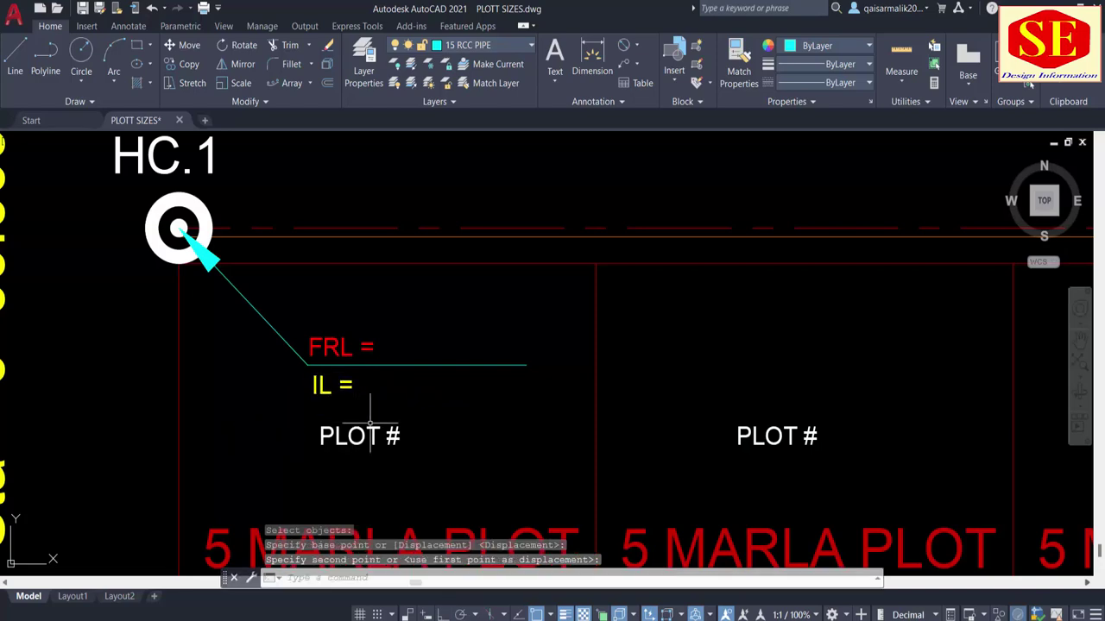
{"action": "scroll", "coordinate": [369, 420], "scroll_direction": "down", "scroll_amount": 8}
{"action": "scroll", "coordinate": [442, 426], "scroll_direction": "up", "scroll_amount": 6}
Match MH.1's FRL = and IL = labels to the text style of HC.1's label with MA.
{"action": "type", "text": "ma"}
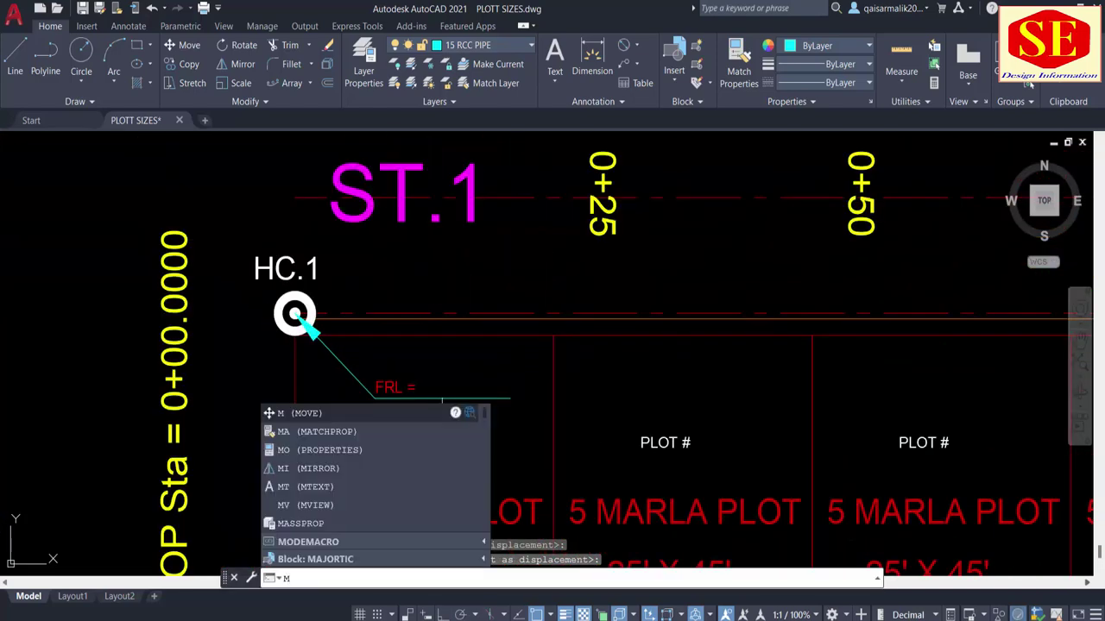
{"action": "key", "text": "Return"}
{"action": "left_click", "coordinate": [394, 386]}
{"action": "scroll", "coordinate": [402, 376], "scroll_direction": "up", "scroll_amount": 3}
{"action": "scroll", "coordinate": [437, 463], "scroll_direction": "down", "scroll_amount": 3}
{"action": "scroll", "coordinate": [440, 353], "scroll_direction": "up", "scroll_amount": 3}
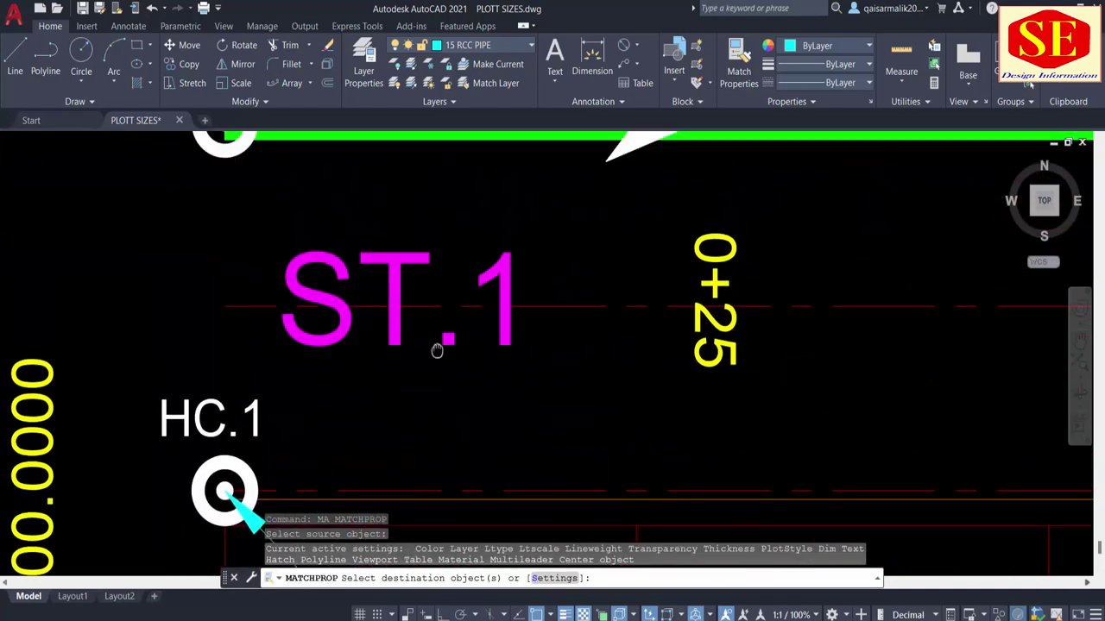
{"action": "scroll", "coordinate": [440, 353], "scroll_direction": "down", "scroll_amount": 3}
{"action": "scroll", "coordinate": [419, 229], "scroll_direction": "up", "scroll_amount": 3}
{"action": "left_click", "coordinate": [377, 186]}
{"action": "left_click", "coordinate": [354, 207]}
{"action": "left_click", "coordinate": [354, 272]}
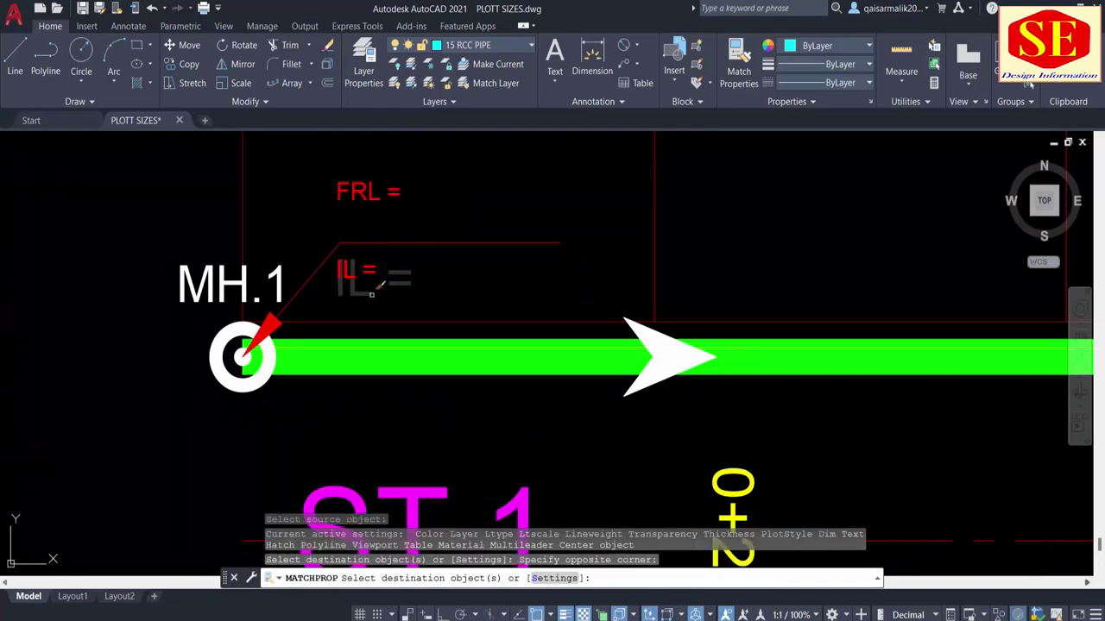
{"action": "key", "text": "Return"}
{"action": "scroll", "coordinate": [362, 273], "scroll_direction": "down", "scroll_amount": 2}
{"action": "scroll", "coordinate": [406, 207], "scroll_direction": "down", "scroll_amount": 2}
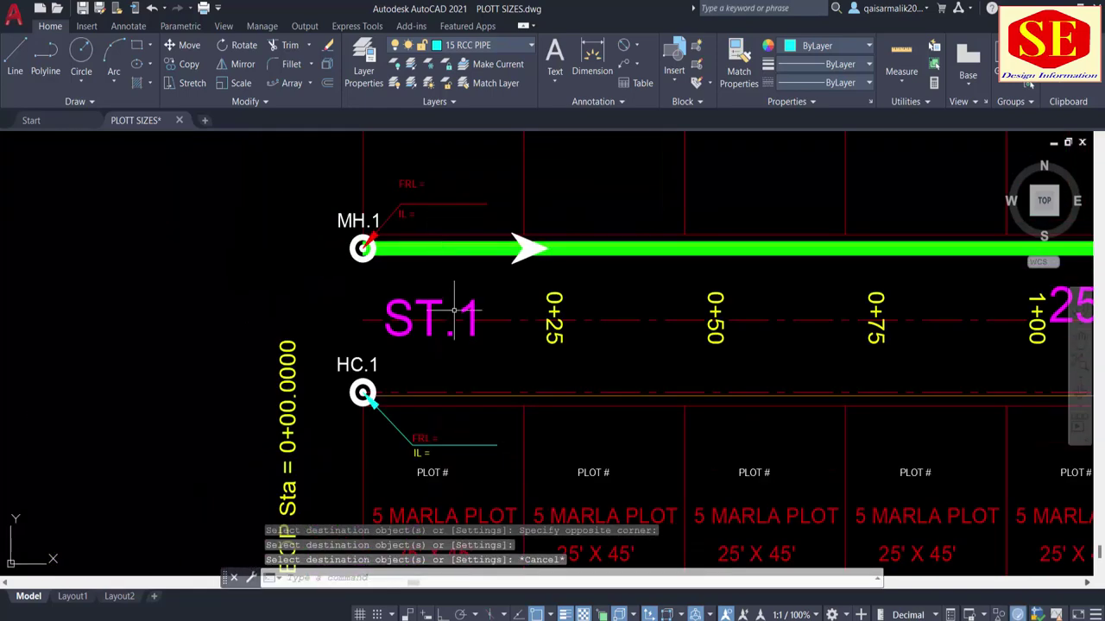
Retry the style match from MH.1's IL = label and HC.1's label, then cancel.
{"action": "key", "text": "Return"}
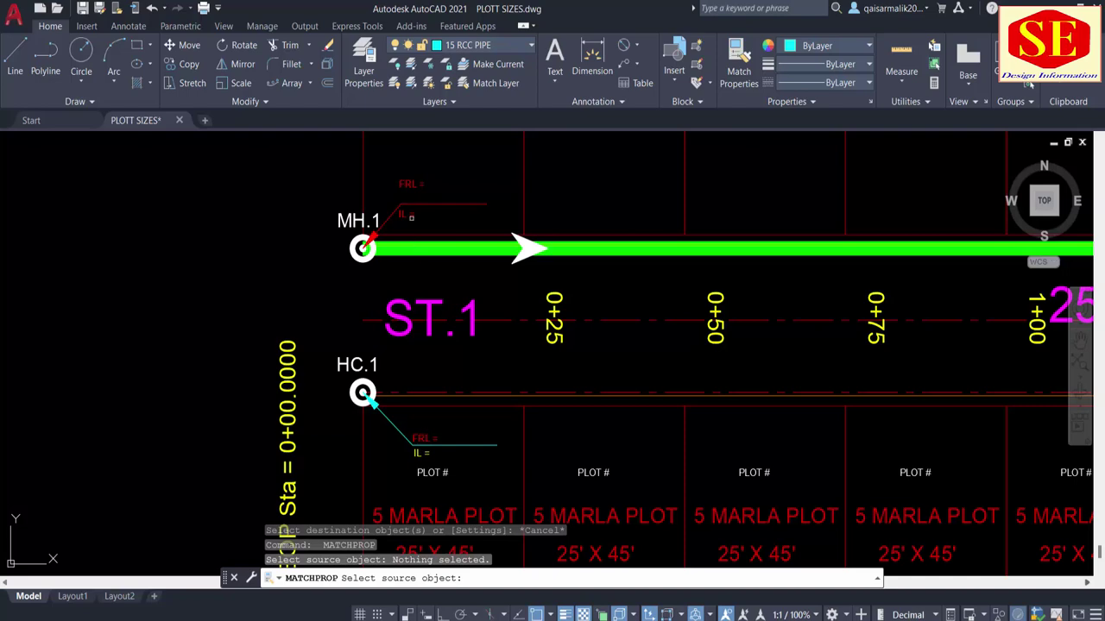
{"action": "left_click", "coordinate": [411, 218]}
{"action": "key", "text": "Escape"}
{"action": "key", "text": "Return"}
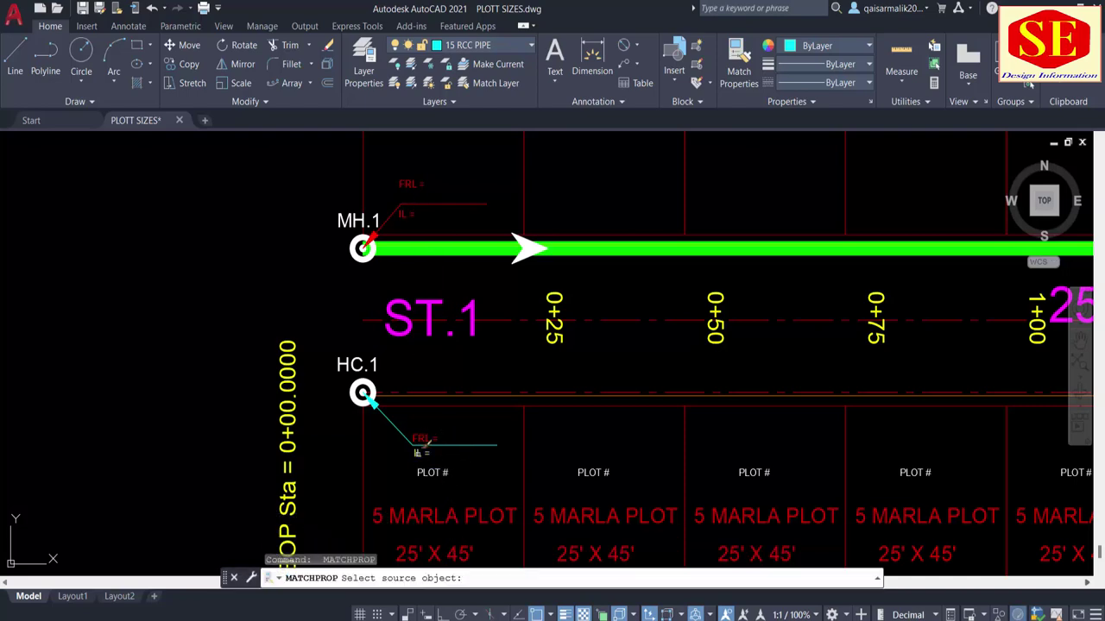
{"action": "left_click", "coordinate": [417, 451]}
{"action": "key", "text": "Escape"}
{"action": "scroll", "coordinate": [446, 303], "scroll_direction": "up", "scroll_amount": 3}
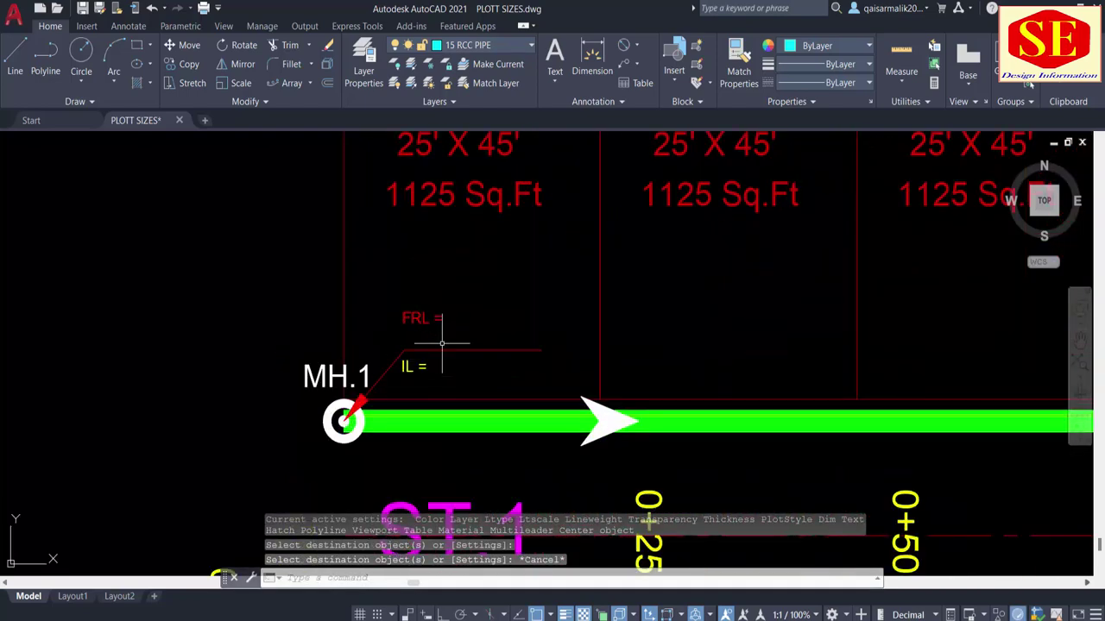
Move MH.1's FRL = label just above its leader, with object snap turned off.
{"action": "type", "text": "m"}
{"action": "key", "text": "Return"}
{"action": "left_click", "coordinate": [447, 291]}
{"action": "left_click", "coordinate": [371, 354]}
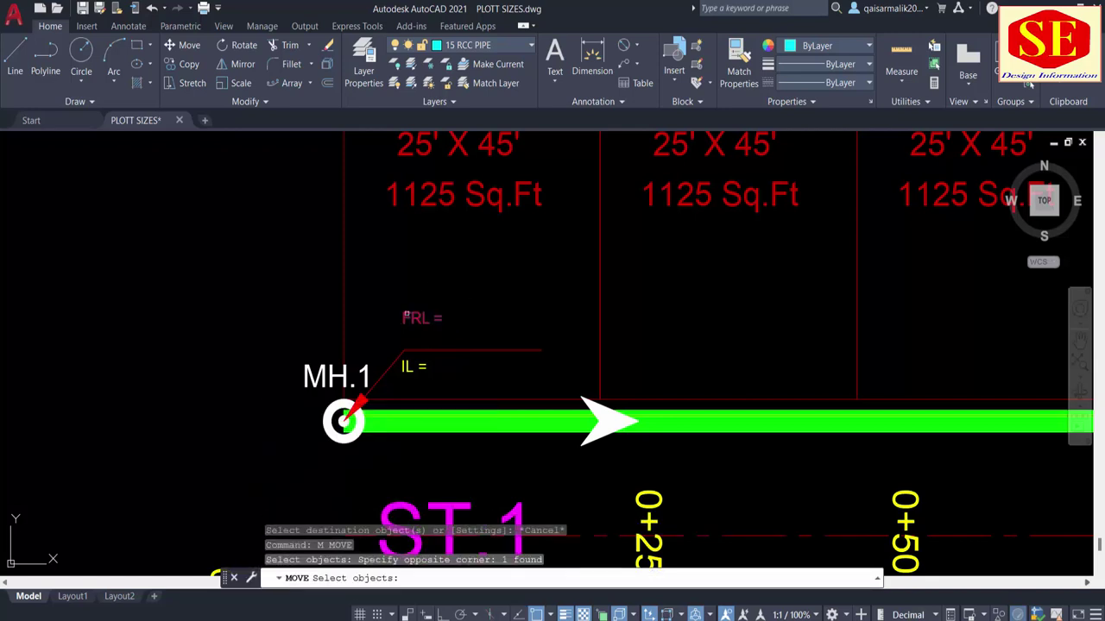
{"action": "key", "text": "Return"}
{"action": "left_click", "coordinate": [433, 274]}
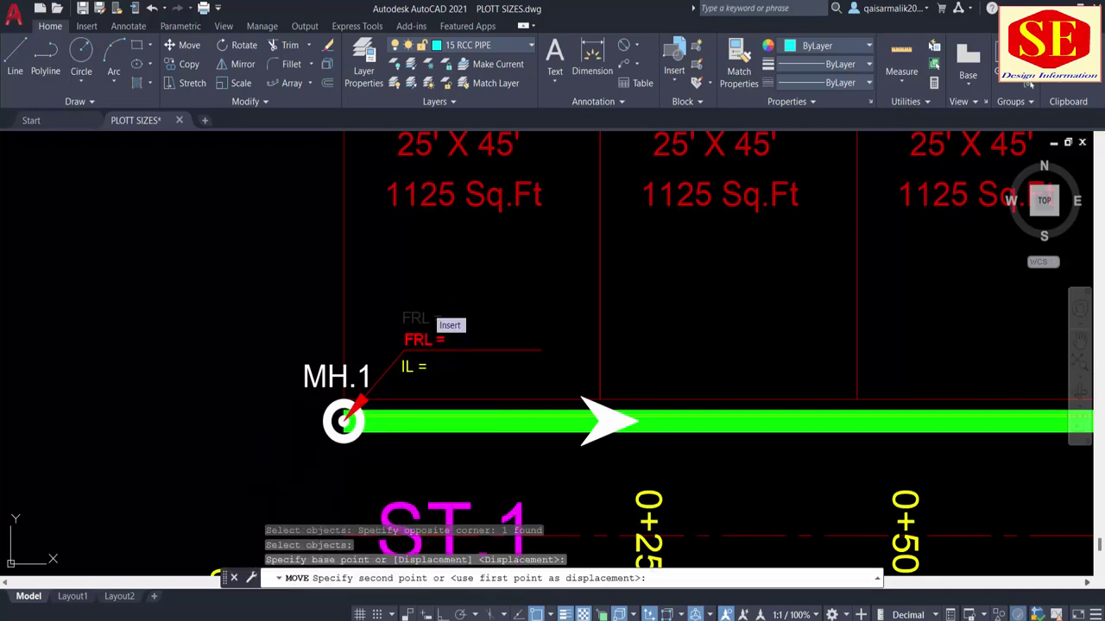
{"action": "key", "text": "F3"}
{"action": "left_click", "coordinate": [429, 333]}
Move MH.1's IL = label just below its leader and check both symbols at ST.1's start.
{"action": "key", "text": "Return"}
{"action": "left_click", "coordinate": [429, 338]}
{"action": "left_click", "coordinate": [393, 393]}
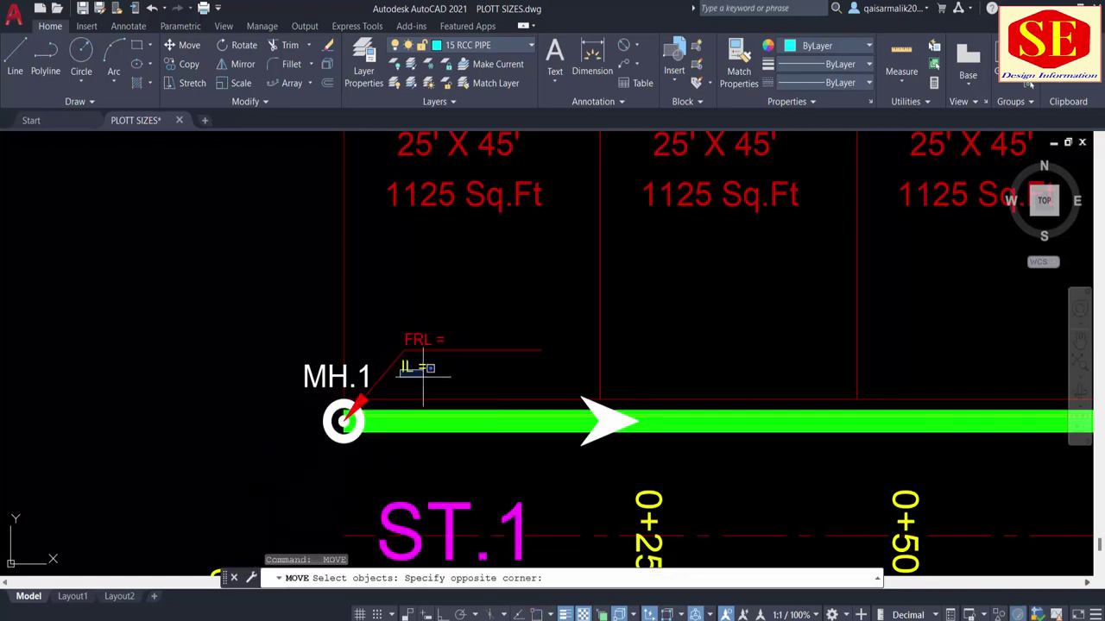
{"action": "left_click", "coordinate": [418, 367]}
{"action": "key", "text": "Return"}
{"action": "left_click", "coordinate": [463, 367]}
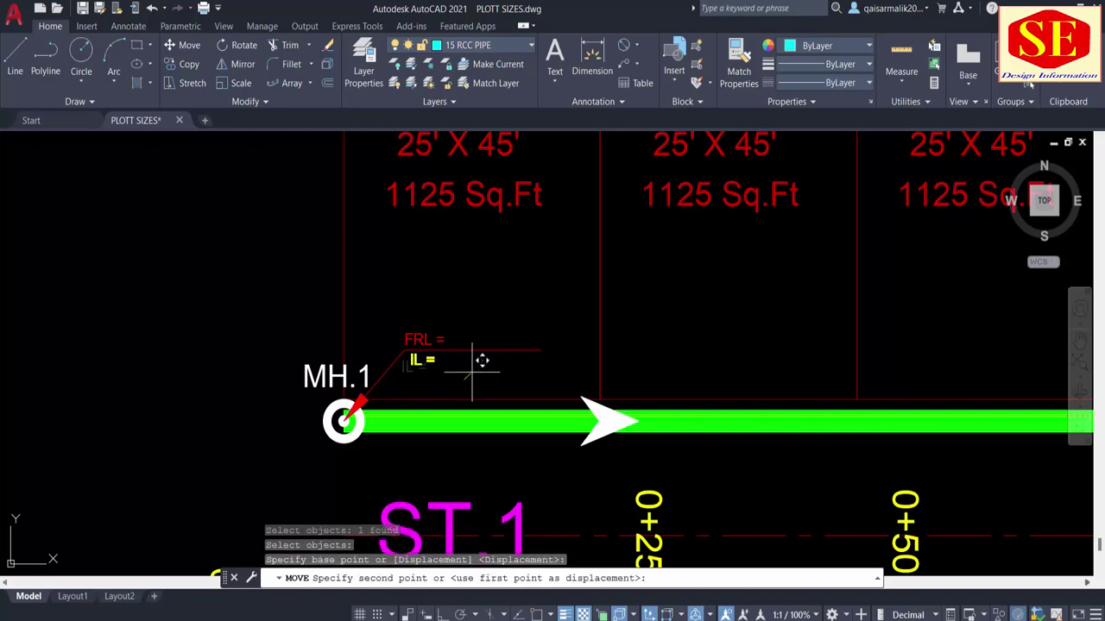
{"action": "left_click", "coordinate": [468, 361]}
{"action": "scroll", "coordinate": [505, 285], "scroll_direction": "down", "scroll_amount": 2}
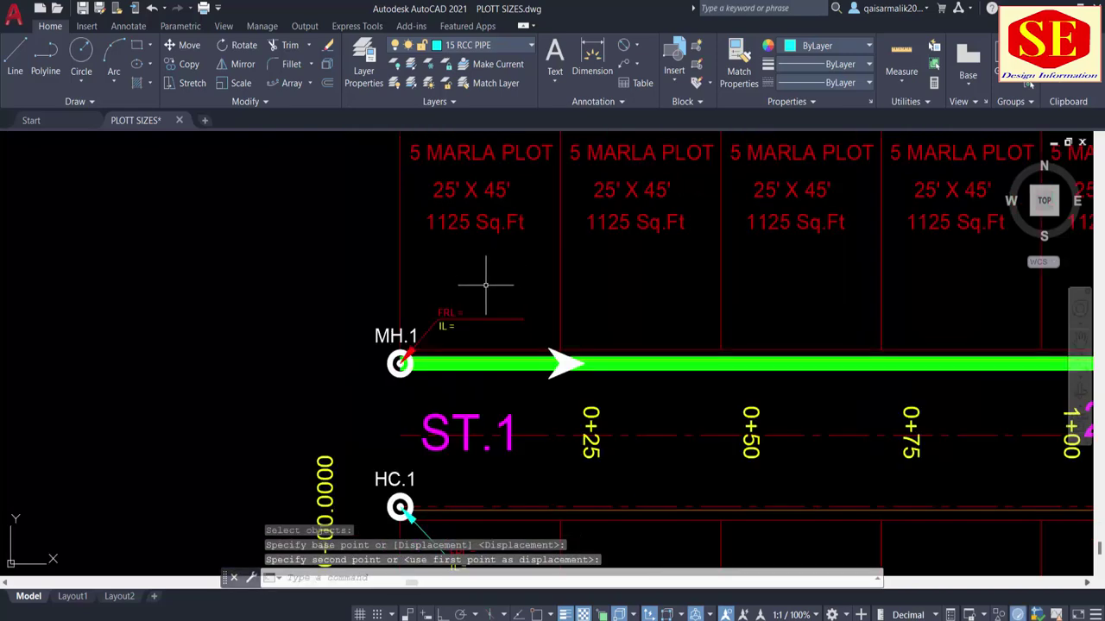
{"action": "middle_click_drag", "start_coordinate": [483, 324], "coordinate": [480, 298]}
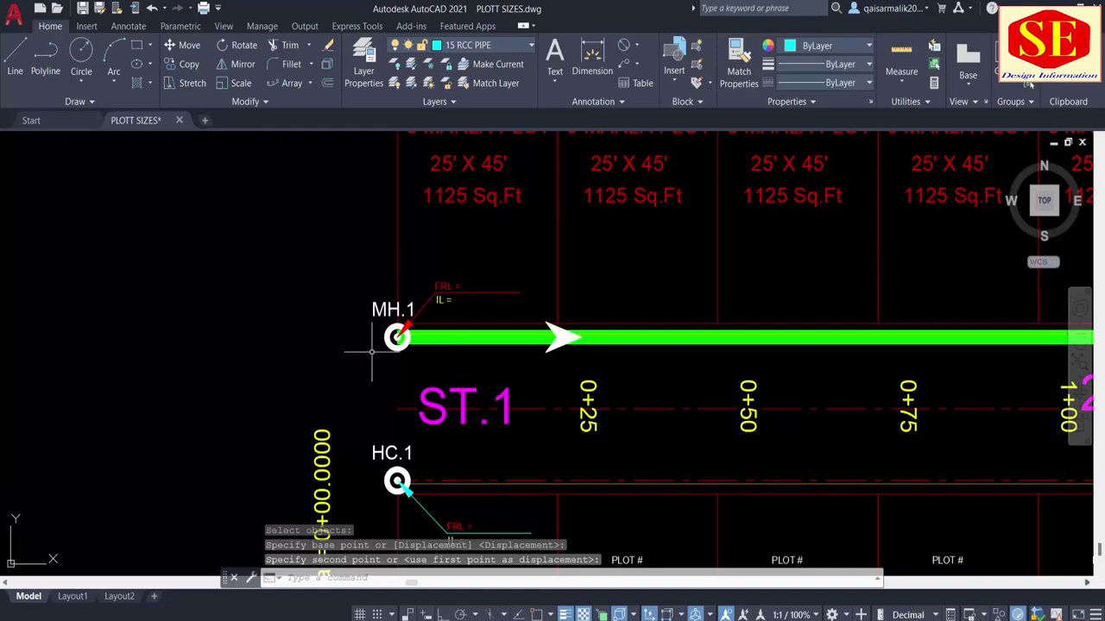
{"action": "middle_click_drag", "start_coordinate": [372, 352], "coordinate": [372, 285]}
{"action": "middle_click_drag", "start_coordinate": [427, 361], "coordinate": [427, 394]}
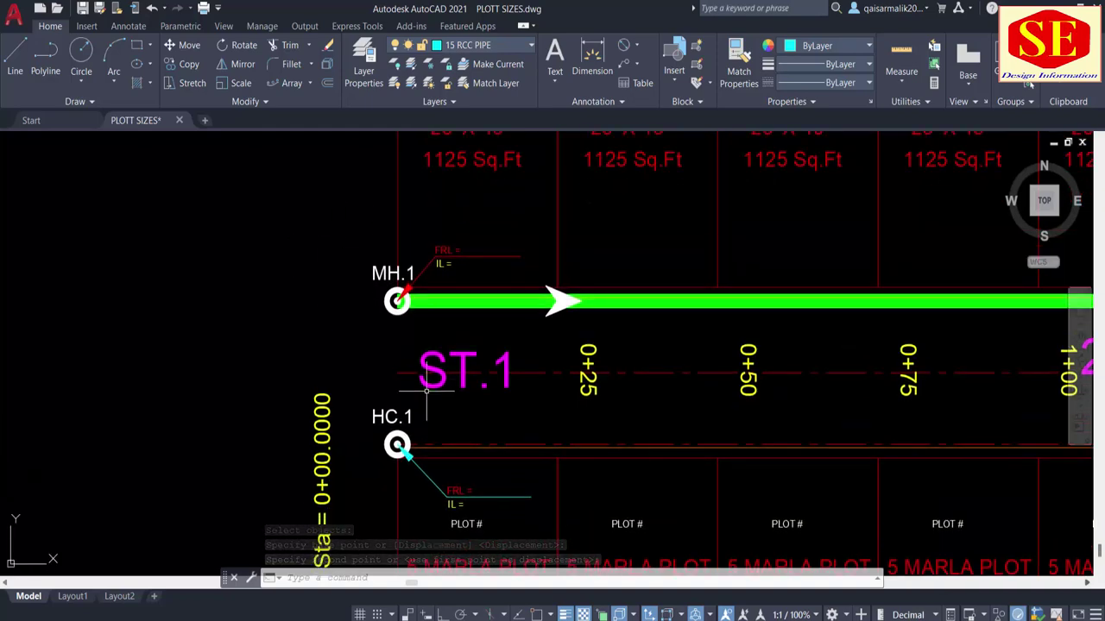
Start a path array and select MH.1, HC.1, their leaders and FRL/IL texts.
{"action": "scroll", "coordinate": [518, 315], "scroll_direction": "down", "scroll_amount": 2}
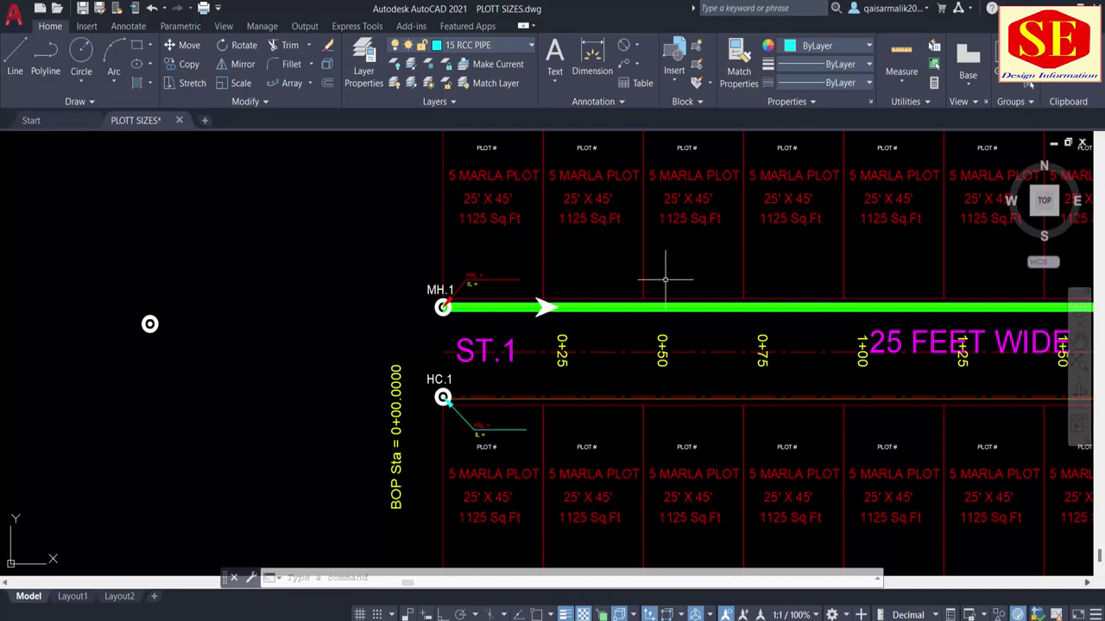
{"action": "left_click", "coordinate": [311, 84]}
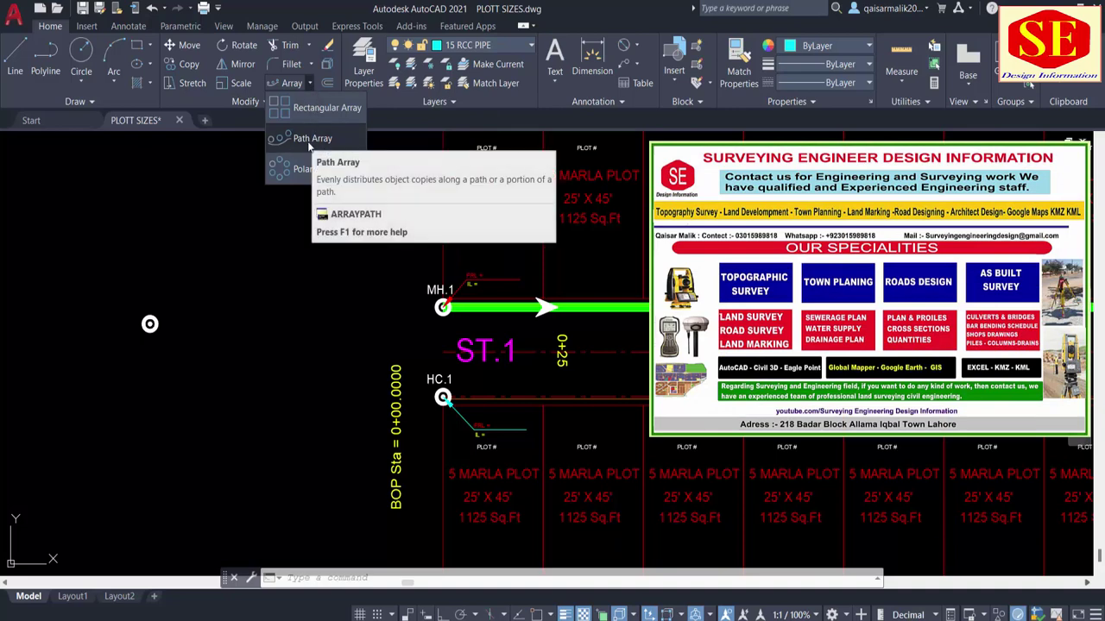
{"action": "mouse_move", "coordinate": [312, 138]}
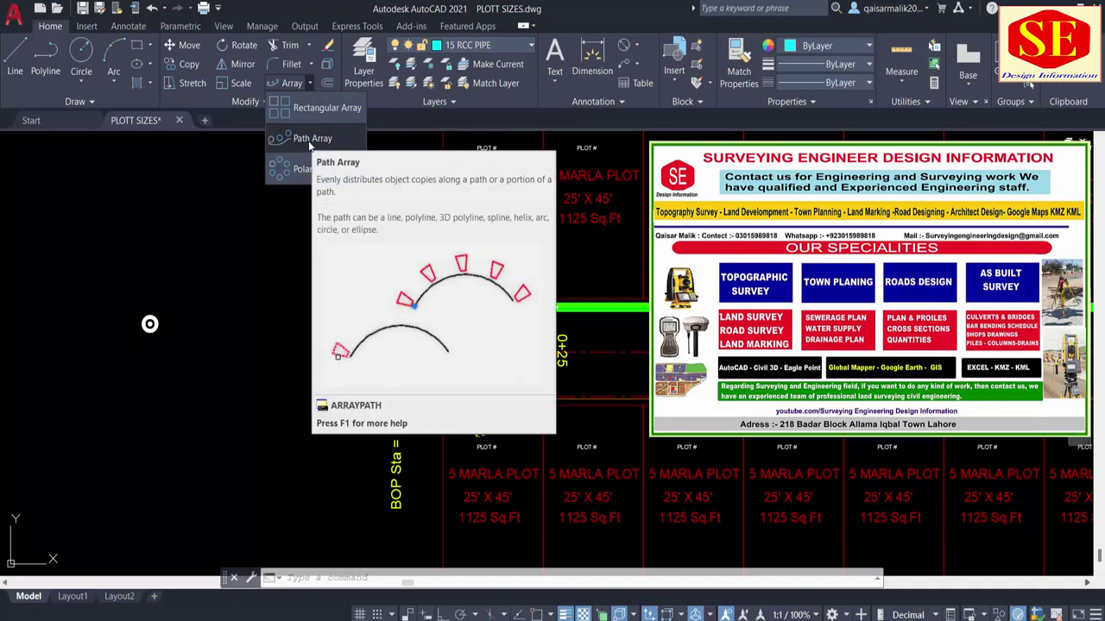
{"action": "left_click", "coordinate": [310, 139]}
{"action": "scroll", "coordinate": [444, 294], "scroll_direction": "up", "scroll_amount": 3}
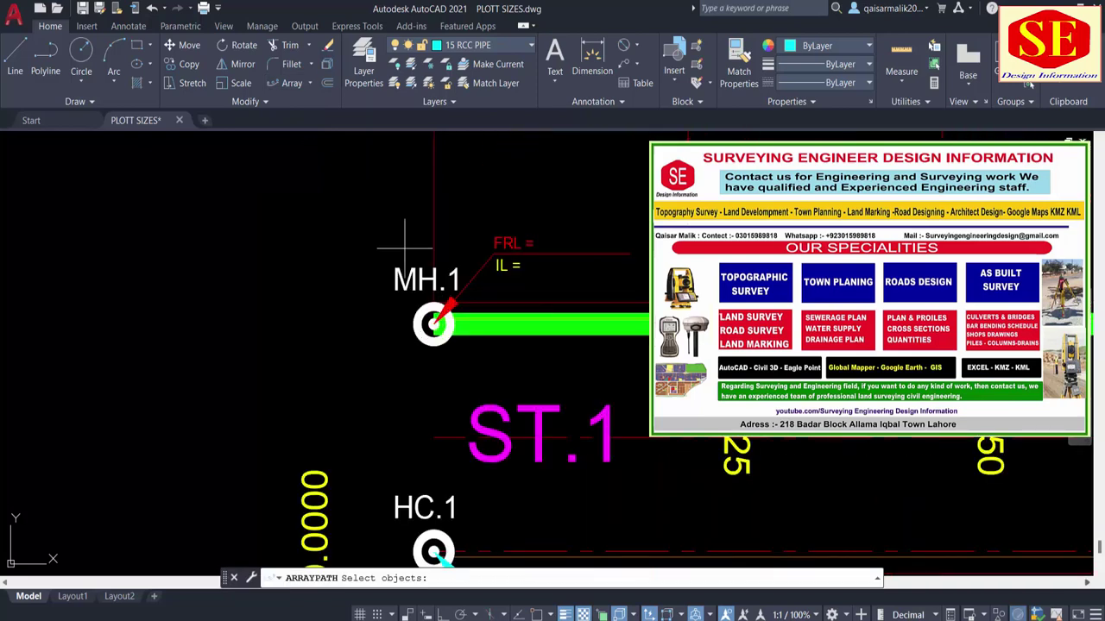
{"action": "left_click_drag", "start_coordinate": [406, 234], "coordinate": [390, 288]}
{"action": "left_click", "coordinate": [504, 255]}
{"action": "left_click", "coordinate": [548, 216]}
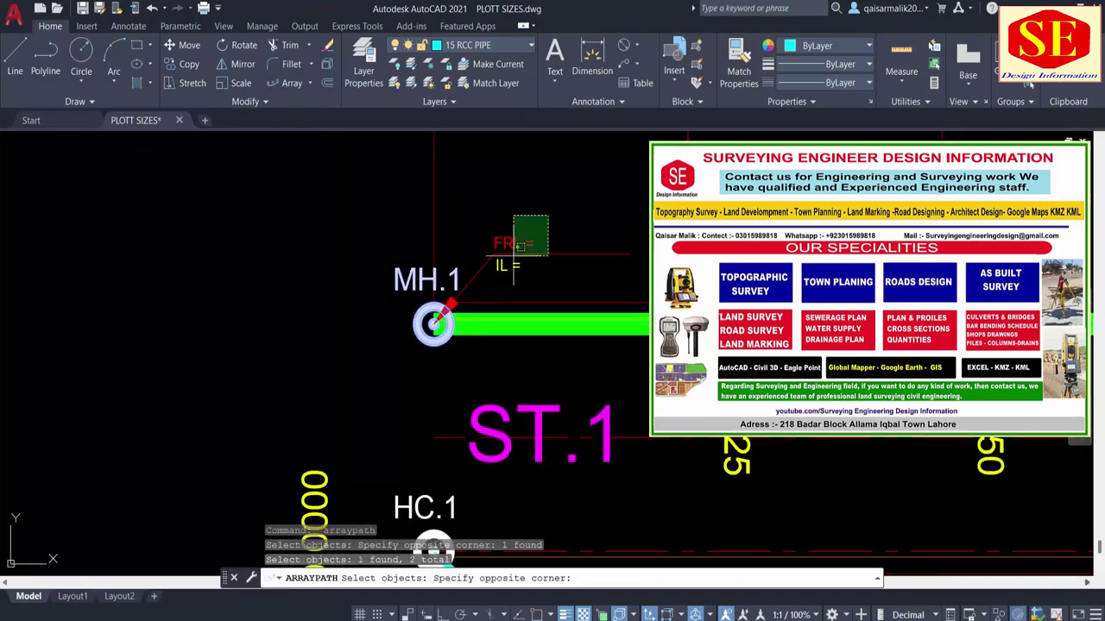
{"action": "left_click", "coordinate": [473, 304]}
{"action": "middle_click_drag", "start_coordinate": [500, 273], "coordinate": [487, 210]}
{"action": "scroll", "coordinate": [486, 137], "scroll_direction": "down", "scroll_amount": 2}
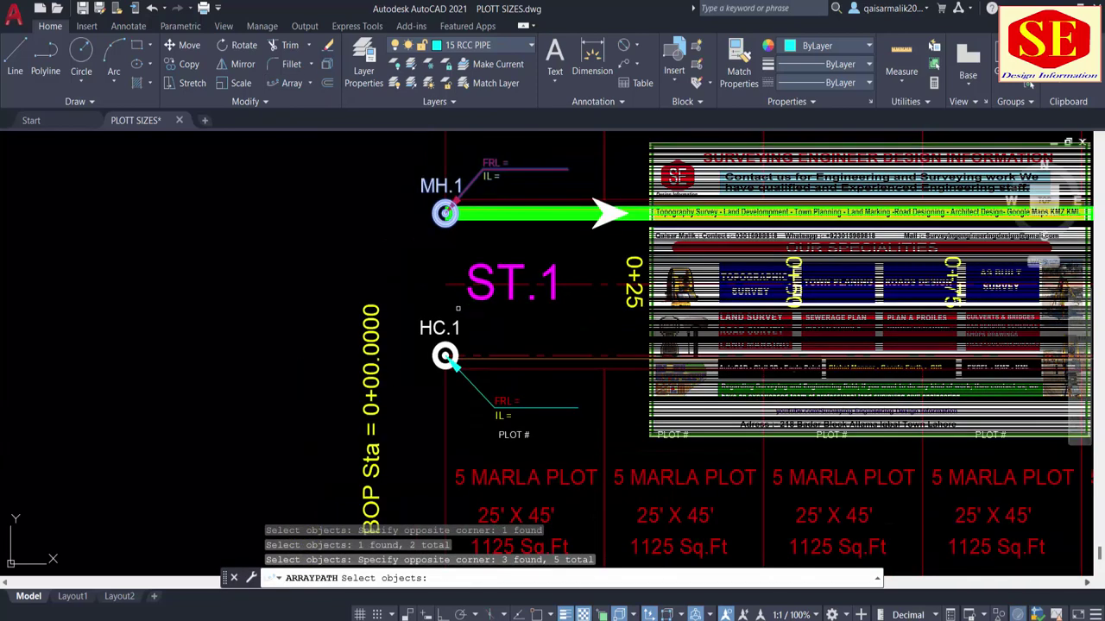
{"action": "left_click_drag", "start_coordinate": [470, 379], "coordinate": [418, 324]}
{"action": "scroll", "coordinate": [439, 350], "scroll_direction": "up", "scroll_amount": 2}
{"action": "left_click", "coordinate": [450, 397]}
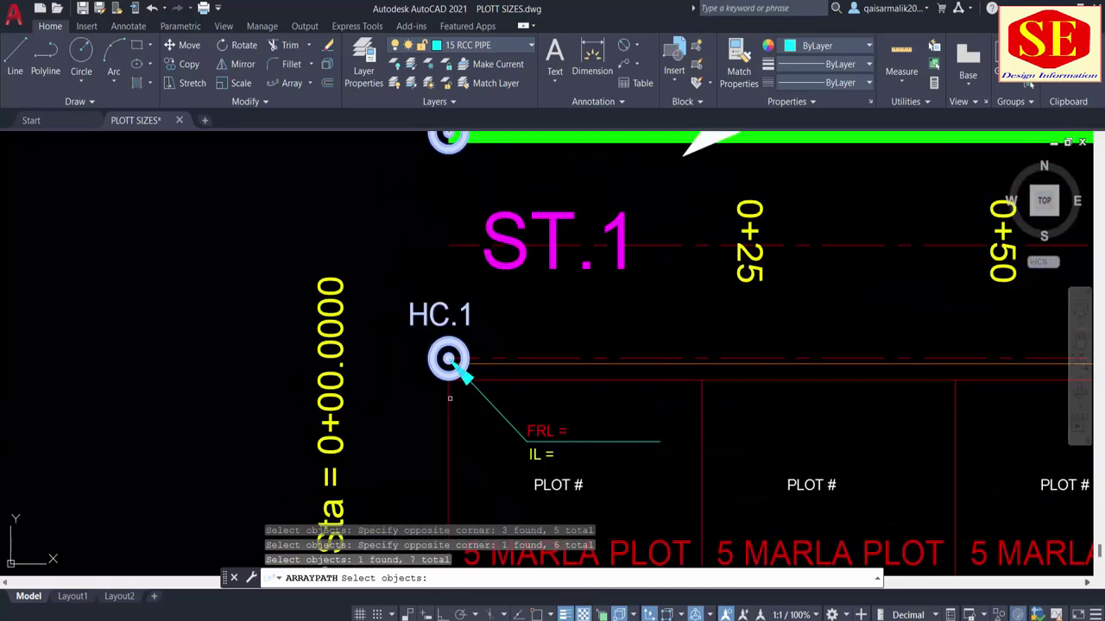
{"action": "left_click_drag", "start_coordinate": [579, 412], "coordinate": [524, 460]}
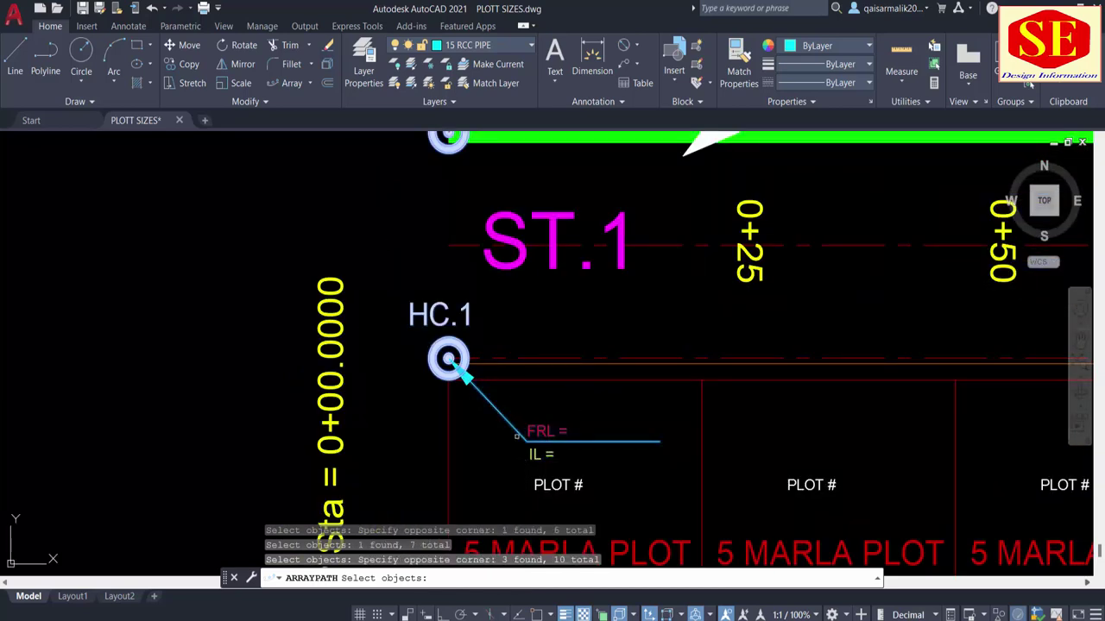
{"action": "scroll", "coordinate": [452, 315], "scroll_direction": "down", "scroll_amount": 4}
{"action": "middle_click_drag", "start_coordinate": [370, 243], "coordinate": [356, 322]}
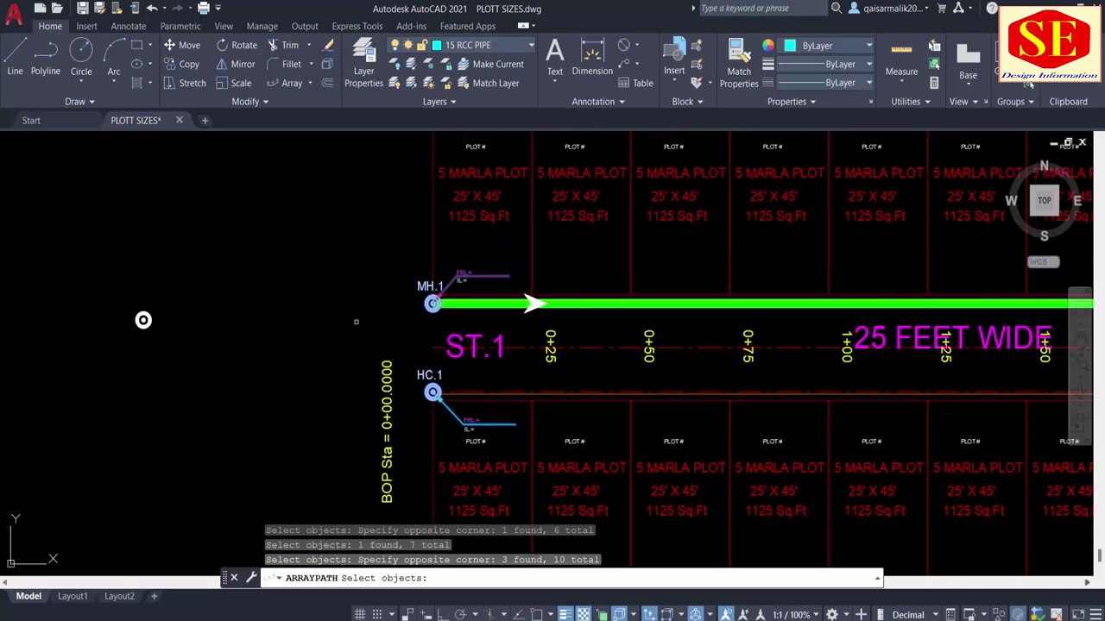
{"action": "key", "text": "Return"}
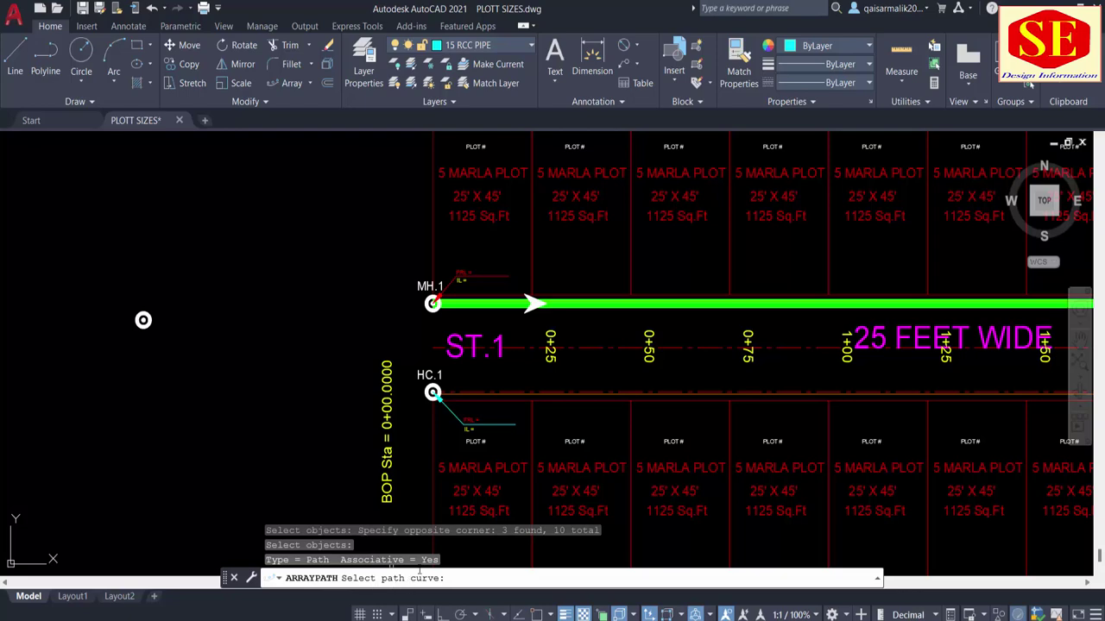
Pick the green ST.1 pipe as the array path.
{"action": "middle_click_drag", "start_coordinate": [508, 367], "coordinate": [339, 360]}
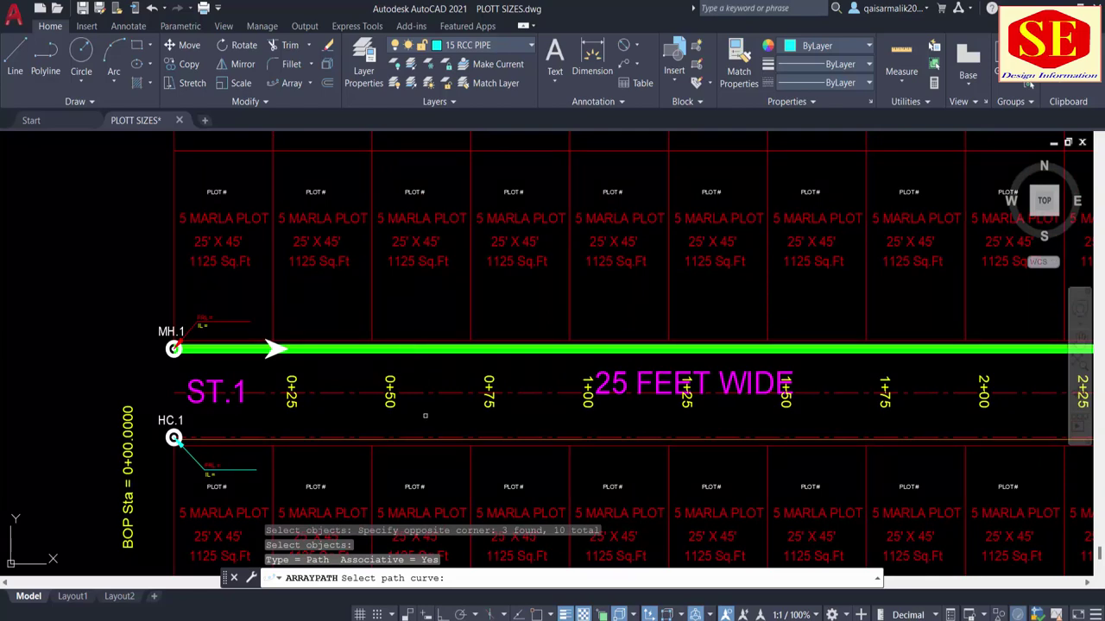
{"action": "scroll", "coordinate": [412, 433], "scroll_direction": "up", "scroll_amount": 2}
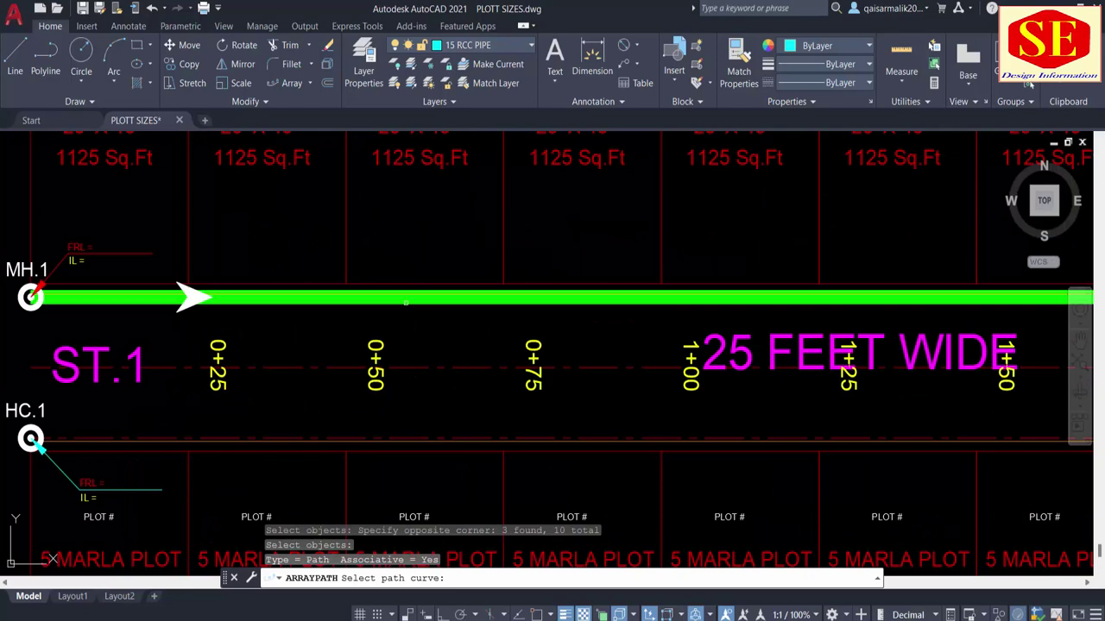
{"action": "left_click", "coordinate": [406, 299]}
{"action": "scroll", "coordinate": [408, 332], "scroll_direction": "down", "scroll_amount": 1}
{"action": "scroll", "coordinate": [409, 337], "scroll_direction": "down", "scroll_amount": 1}
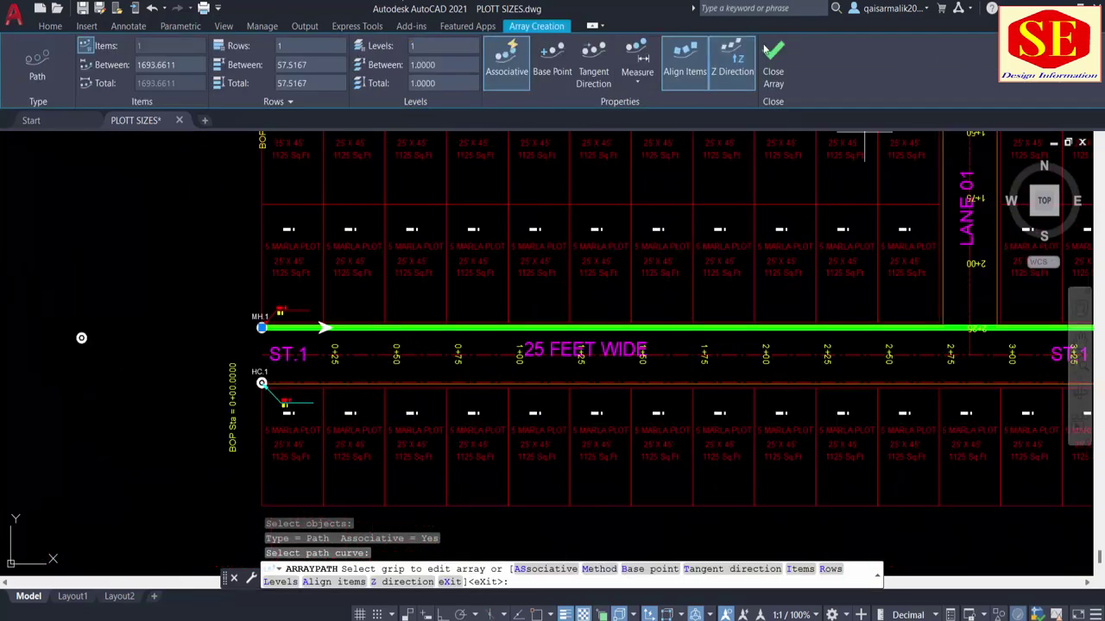
Space the arrayed items at a fixed 50-foot distance along the path.
{"action": "left_click", "coordinate": [647, 83]}
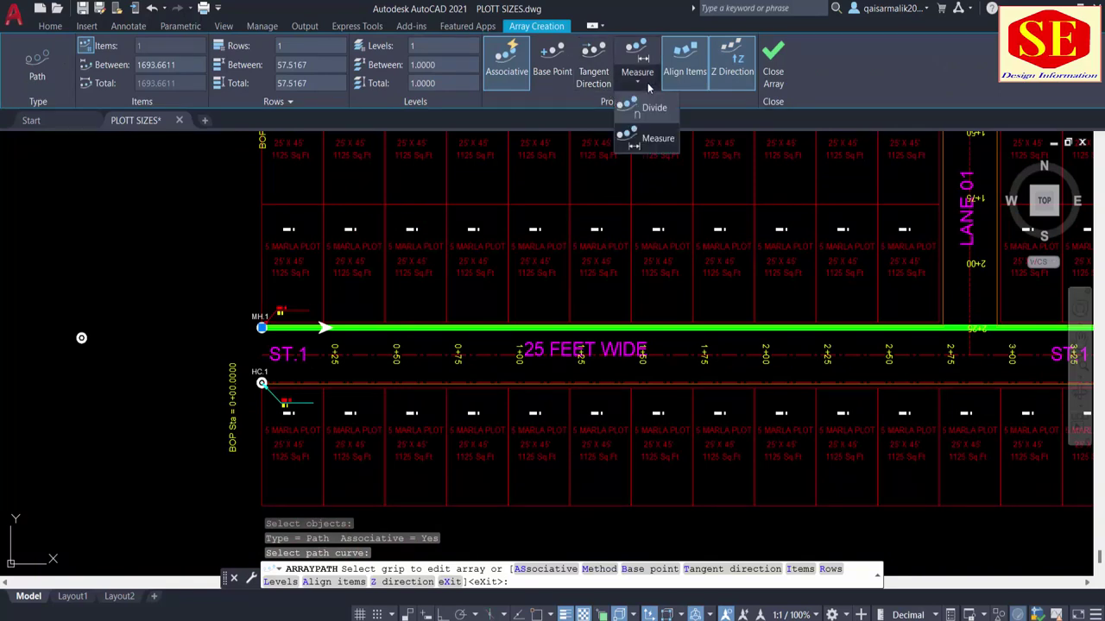
{"action": "left_click", "coordinate": [653, 142]}
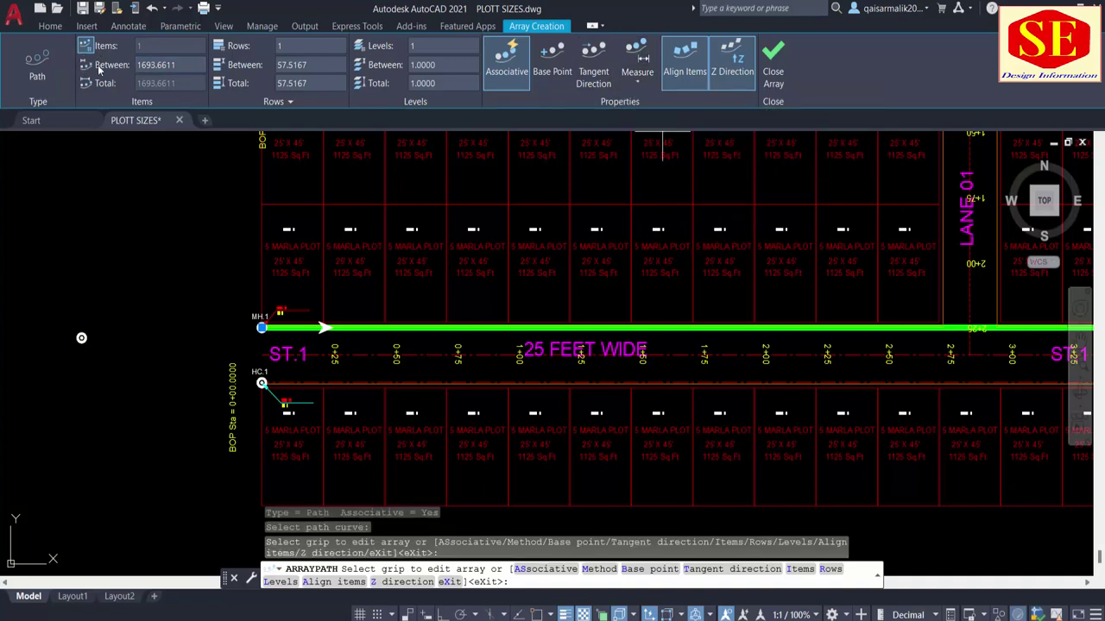
{"action": "left_click", "coordinate": [186, 64]}
{"action": "type", "text": "50.0000"}
{"action": "key", "text": "Return"}
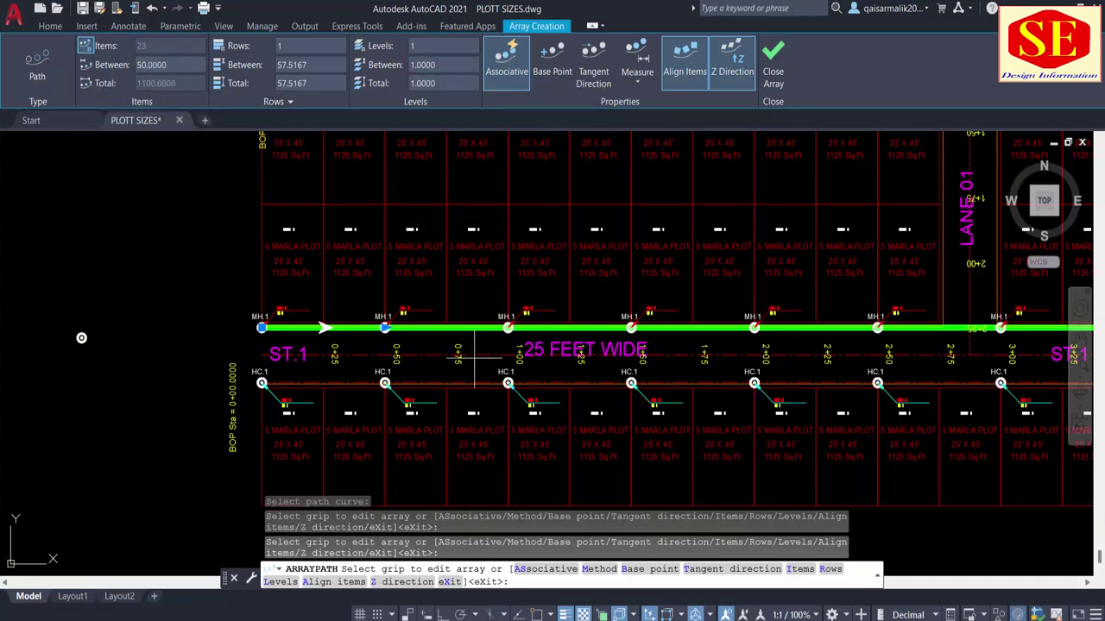
Follow the array along ST.1 past the lanes to check the 50-foot spacing.
{"action": "middle_click_drag", "start_coordinate": [690, 345], "coordinate": [275, 340]}
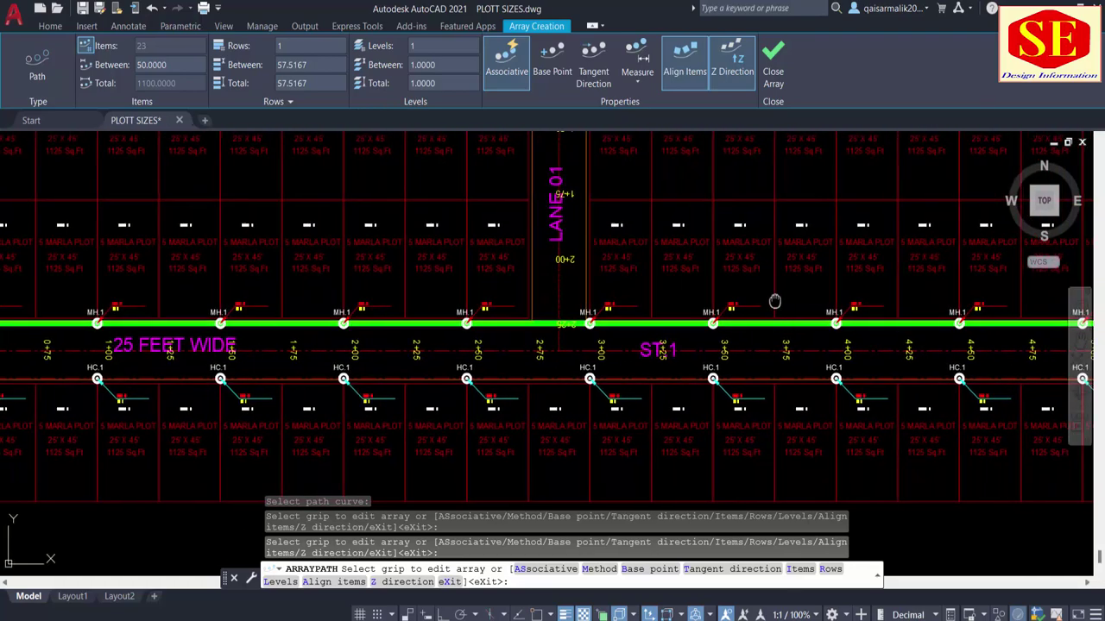
{"action": "mouse_move", "coordinate": [854, 363]}
{"action": "middle_mouse_down"}
{"action": "mouse_move", "coordinate": [676, 362]}
{"action": "mouse_move", "coordinate": [573, 315]}
{"action": "middle_mouse_up"}
{"action": "scroll", "coordinate": [676, 391], "scroll_direction": "up", "scroll_amount": 2}
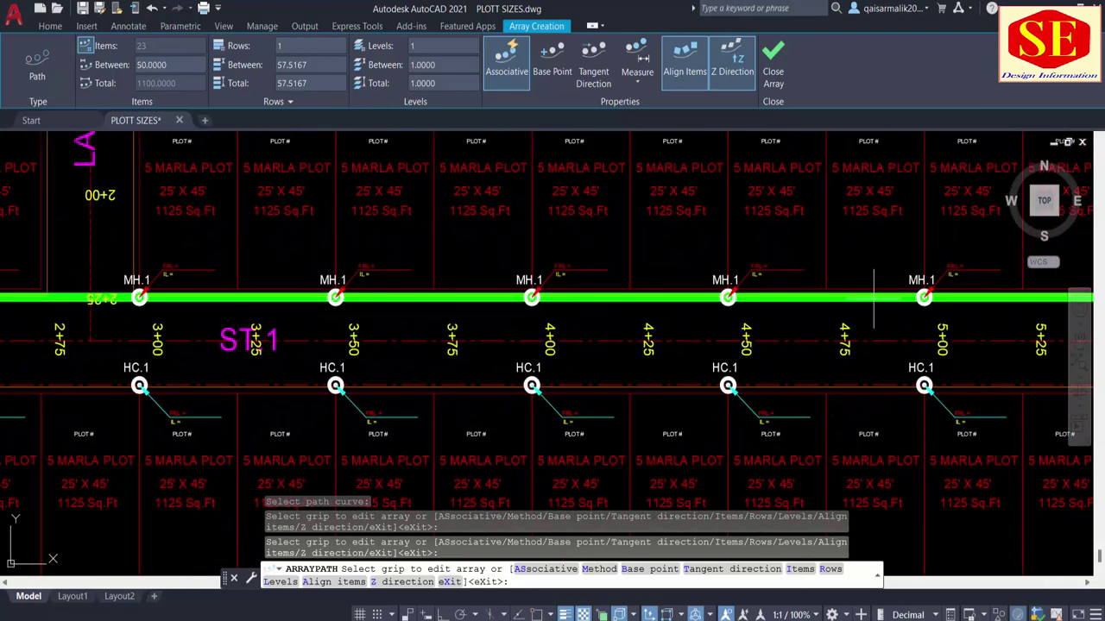
{"action": "middle_click_drag", "start_coordinate": [870, 337], "coordinate": [416, 333]}
{"action": "middle_click_drag", "start_coordinate": [1009, 333], "coordinate": [714, 323]}
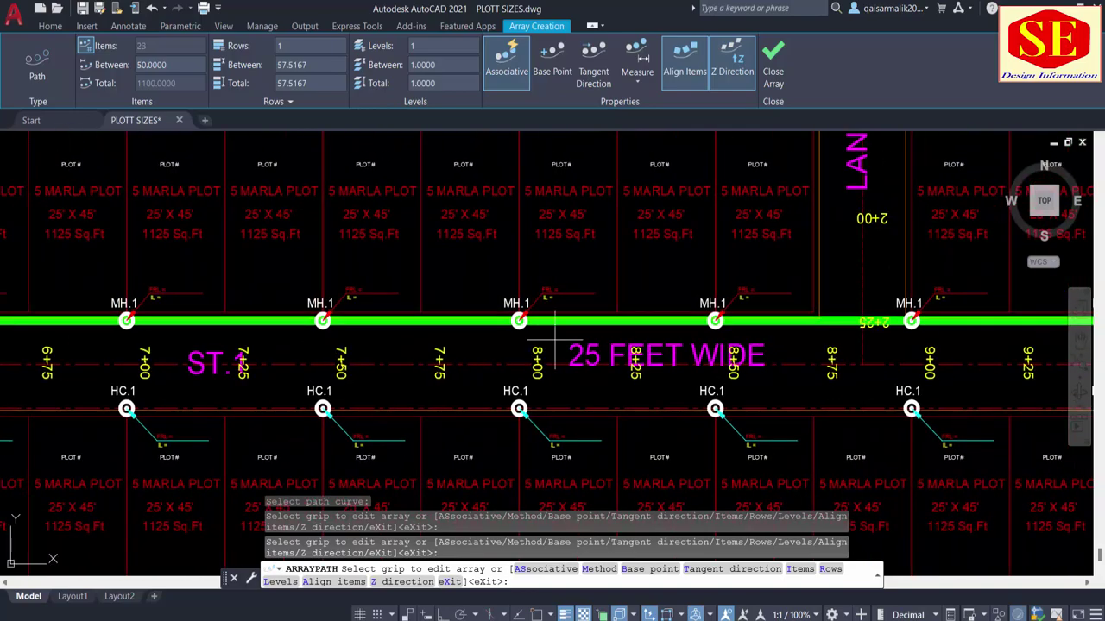
{"action": "scroll", "coordinate": [714, 324], "scroll_direction": "down", "scroll_amount": 3}
{"action": "scroll", "coordinate": [714, 324], "scroll_direction": "up", "scroll_amount": 3}
{"action": "scroll", "coordinate": [714, 324], "scroll_direction": "up", "scroll_amount": 1}
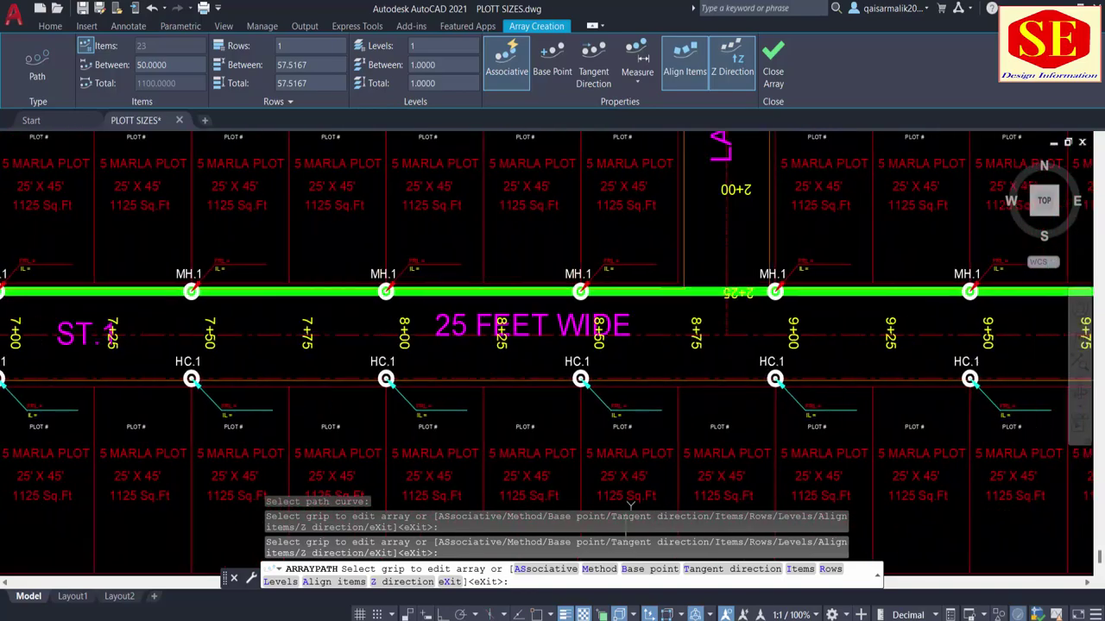
{"action": "middle_click_drag", "start_coordinate": [259, 337], "coordinate": [811, 343]}
{"action": "scroll", "coordinate": [811, 344], "scroll_direction": "down", "scroll_amount": 4}
{"action": "middle_click_drag", "start_coordinate": [215, 344], "coordinate": [820, 343]}
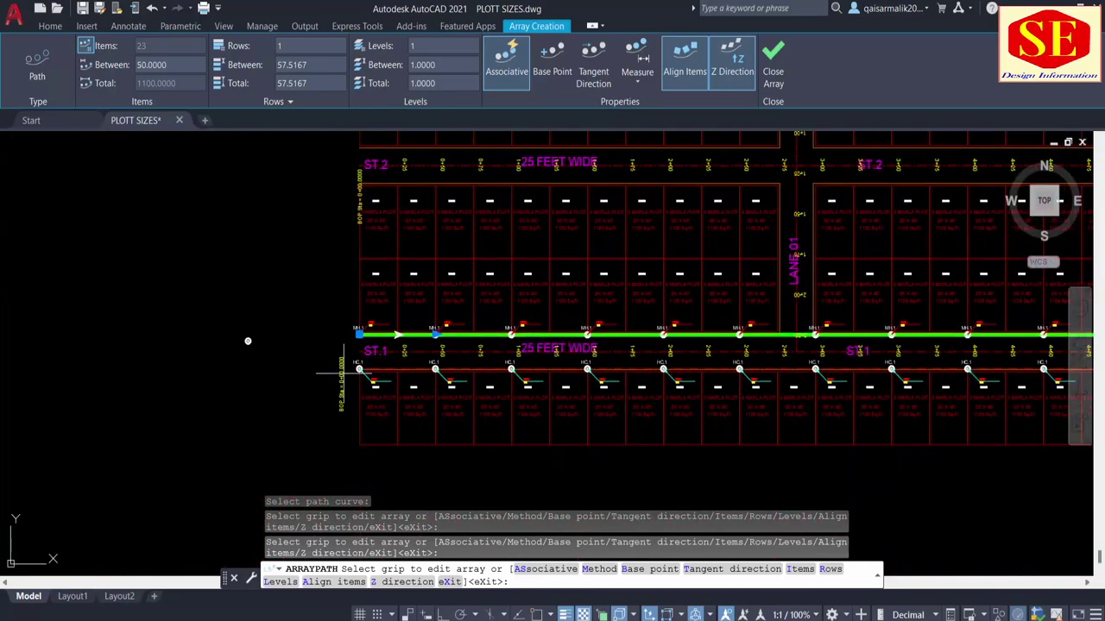
{"action": "scroll", "coordinate": [328, 354], "scroll_direction": "up", "scroll_amount": 5}
{"action": "type", "text": "60"}
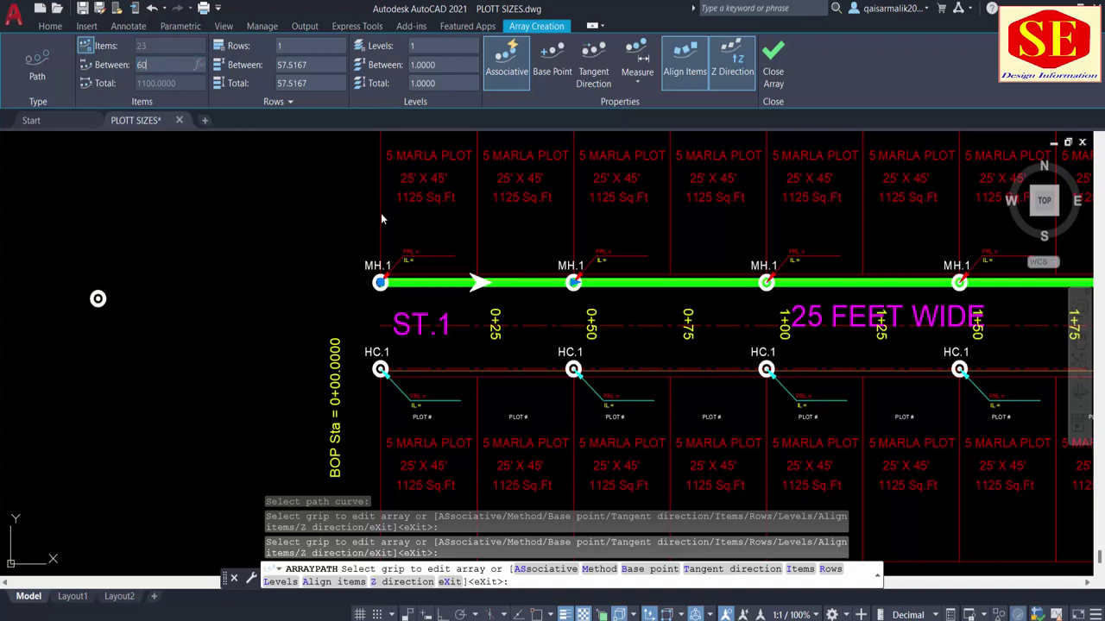
Try 60, 75 and 10 foot spacings, revert to 50, and finish the path array.
{"action": "key", "text": "Return"}
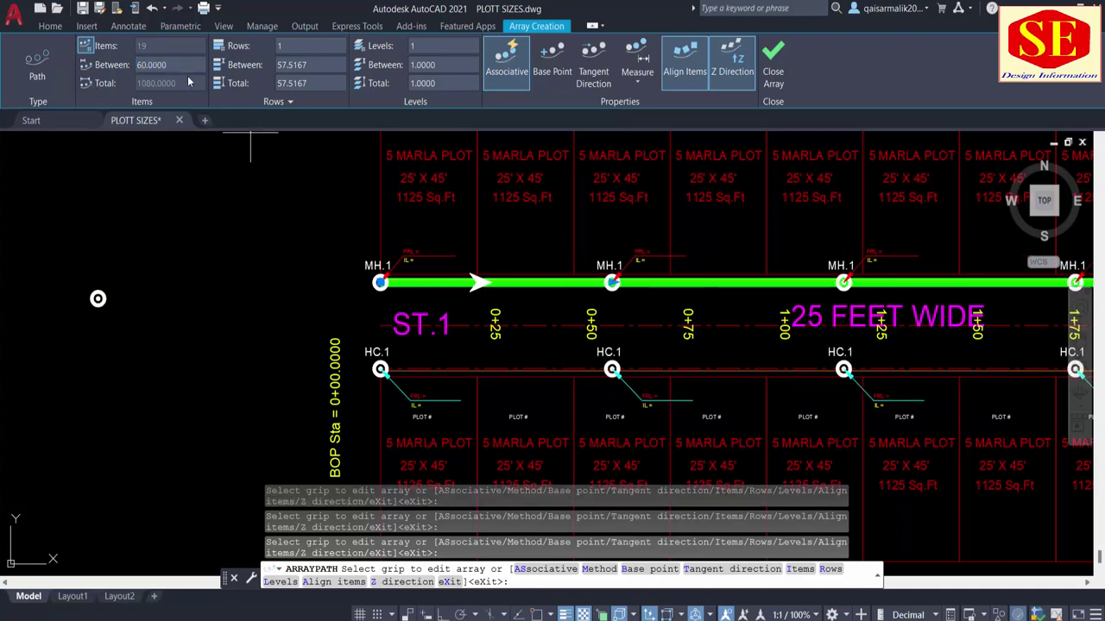
{"action": "left_click", "coordinate": [177, 66]}
{"action": "type", "text": "7"}
{"action": "type", "text": "5"}
{"action": "key", "text": "Return"}
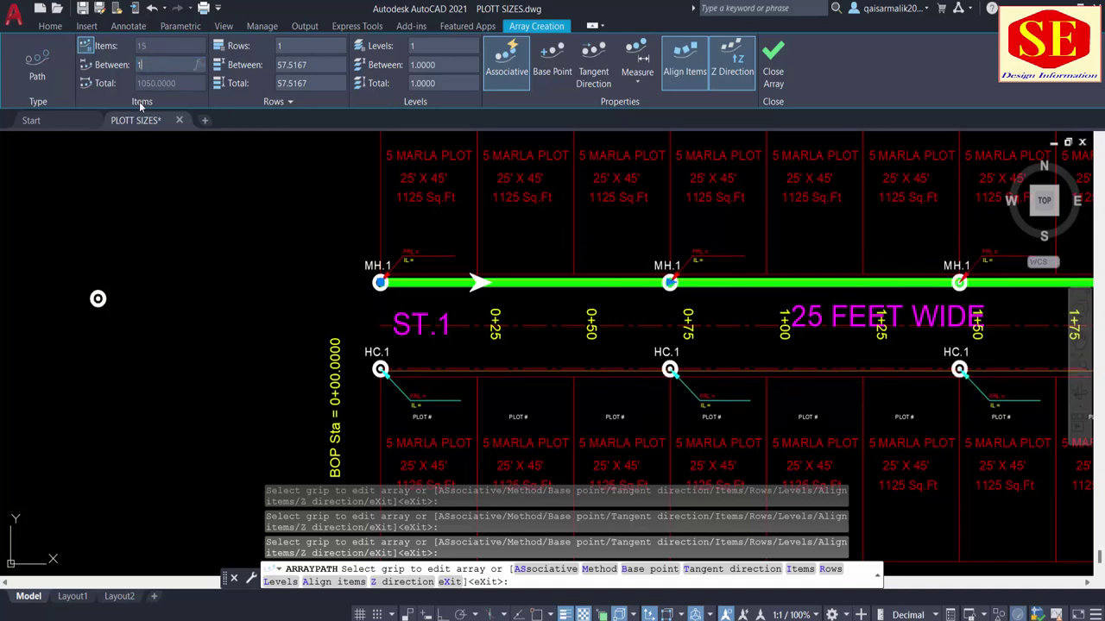
{"action": "key", "text": "Return"}
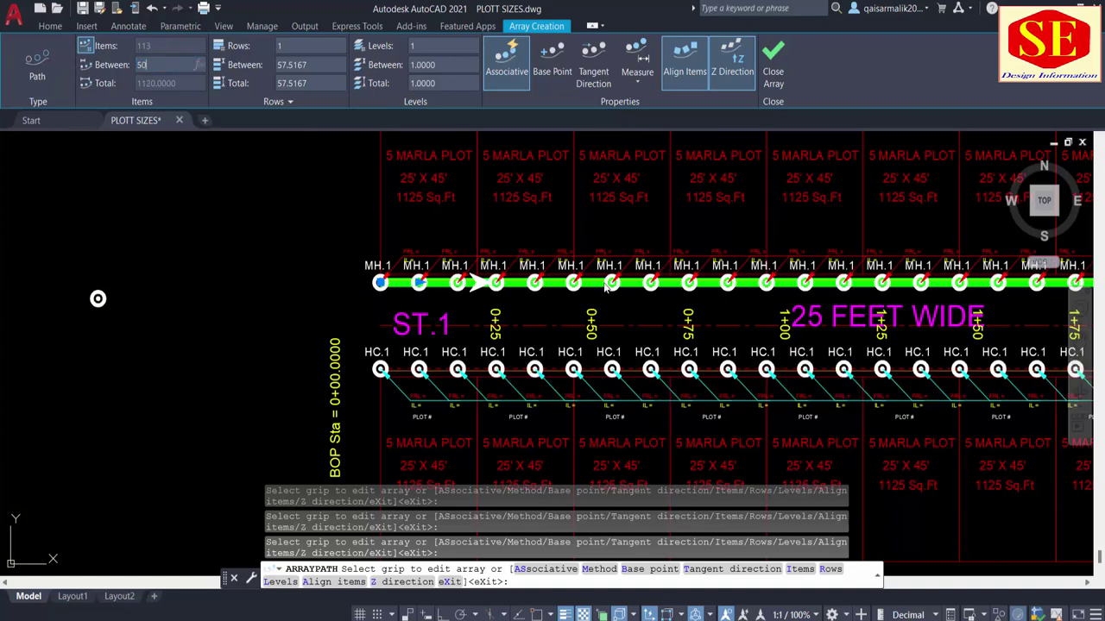
{"action": "key", "text": "Return"}
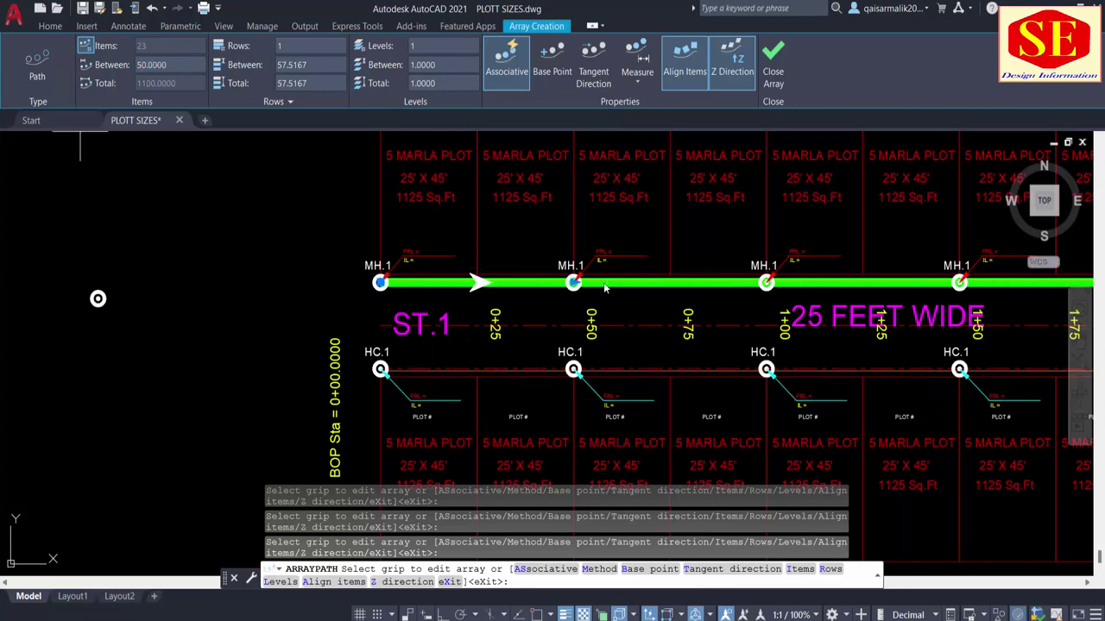
{"action": "right_click", "coordinate": [216, 258]}
{"action": "left_click", "coordinate": [246, 272]}
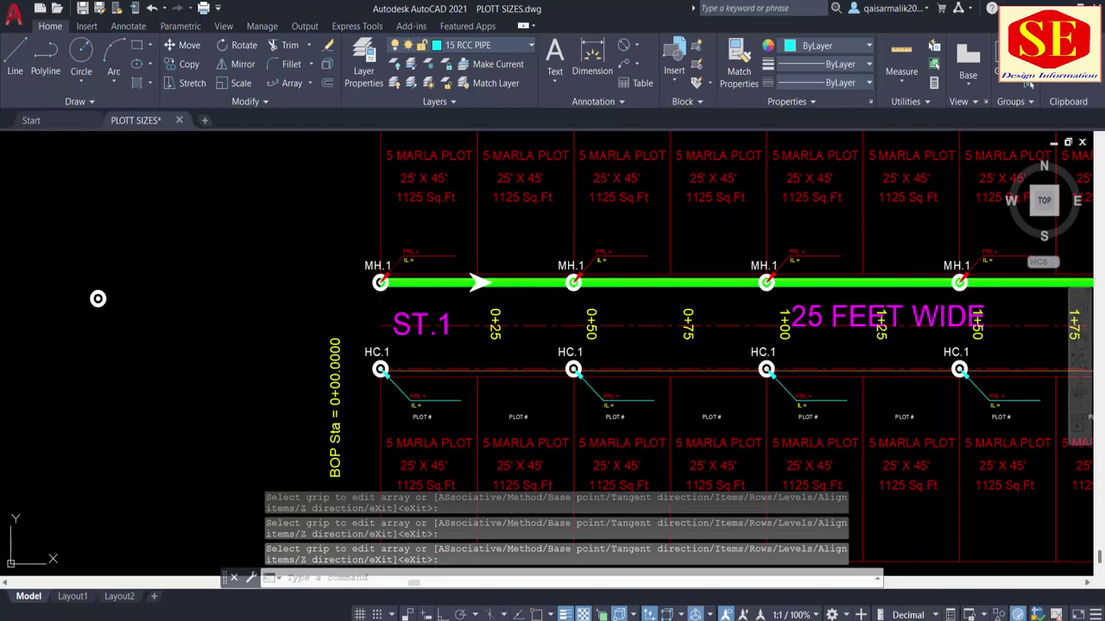
Review the finished 23-item array from 0+00 to 11+00, then exit it.
{"action": "left_click", "coordinate": [401, 262]}
{"action": "scroll", "coordinate": [311, 255], "scroll_direction": "down", "scroll_amount": 2}
{"action": "mouse_move", "coordinate": [854, 284]}
{"action": "middle_mouse_down"}
{"action": "mouse_move", "coordinate": [444, 337]}
{"action": "mouse_move", "coordinate": [476, 303]}
{"action": "mouse_move", "coordinate": [404, 342]}
{"action": "middle_mouse_up"}
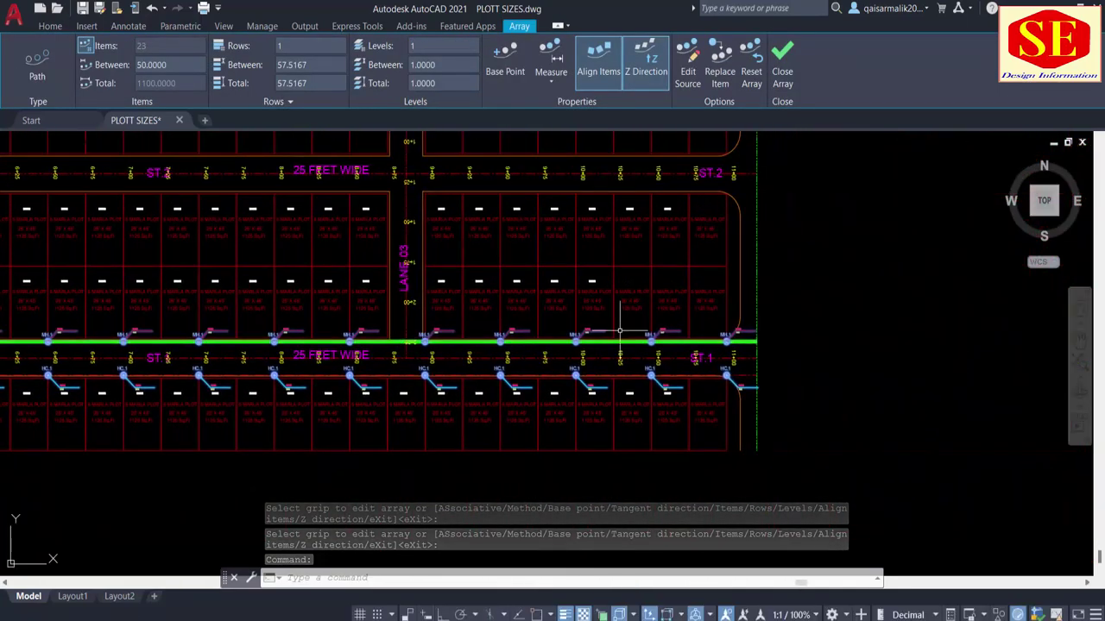
{"action": "scroll", "coordinate": [405, 342], "scroll_direction": "up", "scroll_amount": 3}
{"action": "scroll", "coordinate": [405, 343], "scroll_direction": "up", "scroll_amount": 1}
{"action": "middle_click_drag", "start_coordinate": [591, 363], "coordinate": [670, 363]}
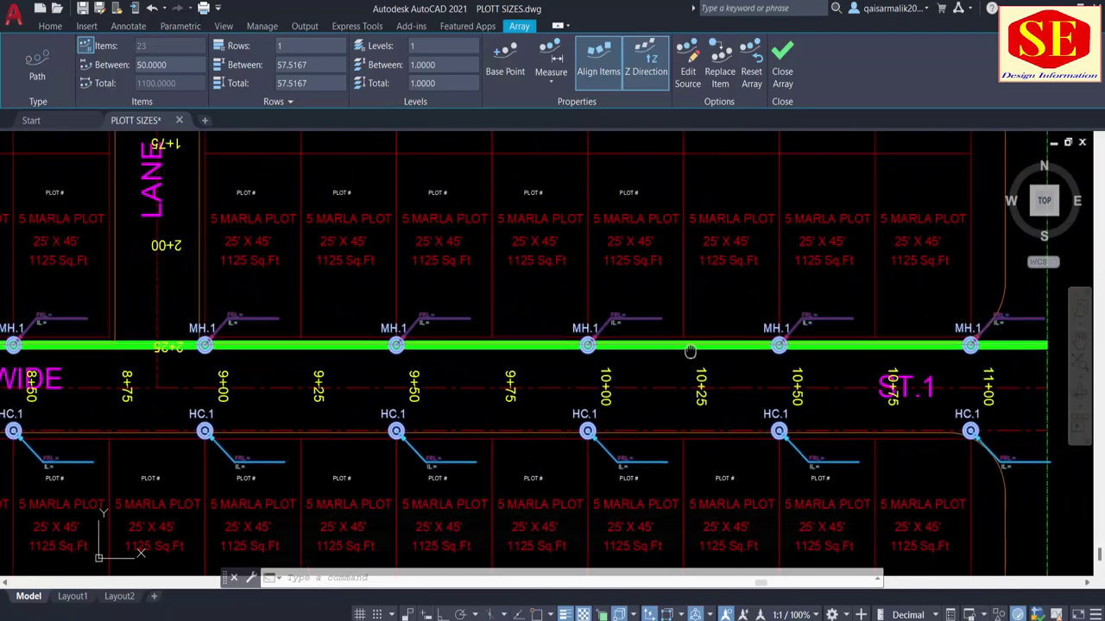
{"action": "mouse_move", "coordinate": [40, 361]}
{"action": "middle_mouse_down"}
{"action": "mouse_move", "coordinate": [376, 361]}
{"action": "mouse_move", "coordinate": [517, 374]}
{"action": "middle_mouse_up"}
{"action": "scroll", "coordinate": [376, 360], "scroll_direction": "down", "scroll_amount": 2}
{"action": "middle_click_drag", "start_coordinate": [87, 371], "coordinate": [529, 370]}
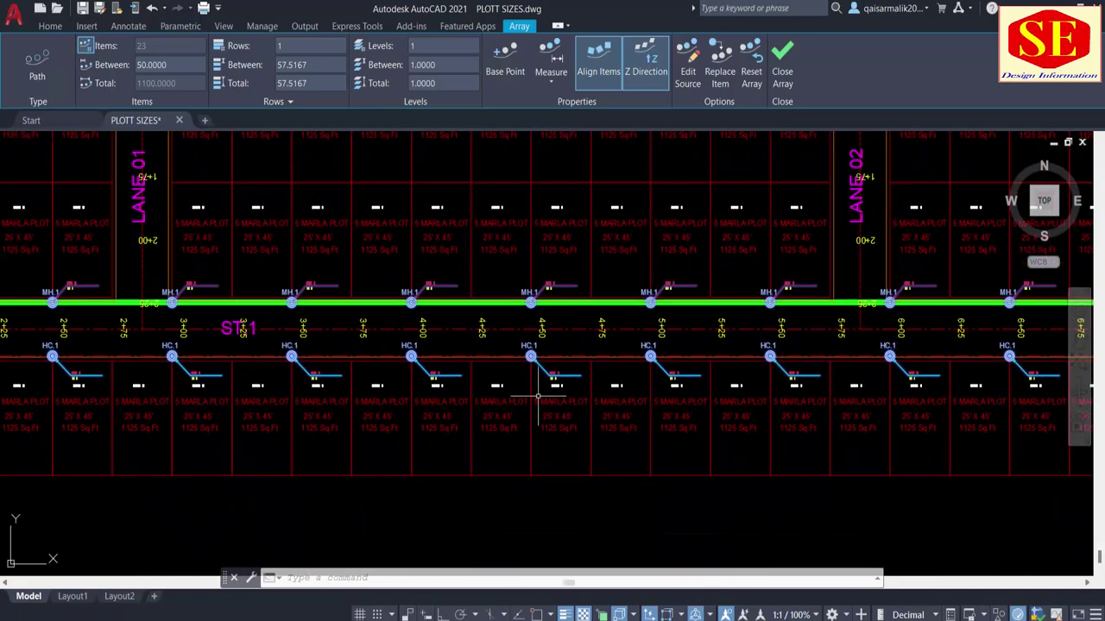
{"action": "middle_click_drag", "start_coordinate": [417, 374], "coordinate": [917, 374]}
{"action": "middle_click_drag", "start_coordinate": [472, 349], "coordinate": [1020, 349]}
{"action": "key", "text": "Escape"}
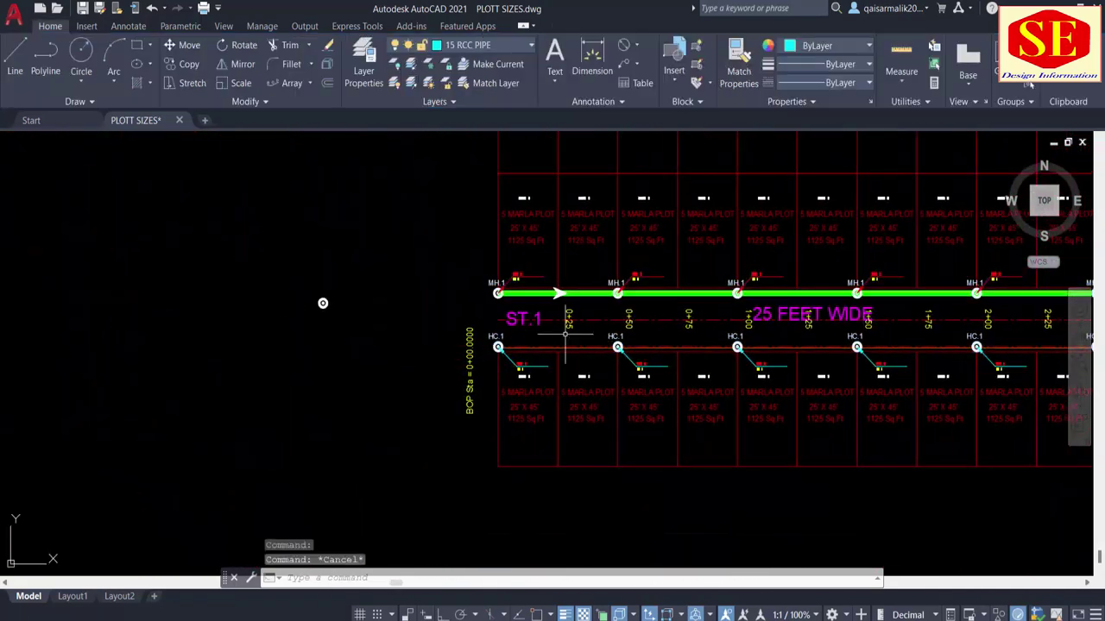
{"action": "scroll", "coordinate": [497, 270], "scroll_direction": "up", "scroll_amount": 3}
{"action": "scroll", "coordinate": [497, 270], "scroll_direction": "up", "scroll_amount": 4}
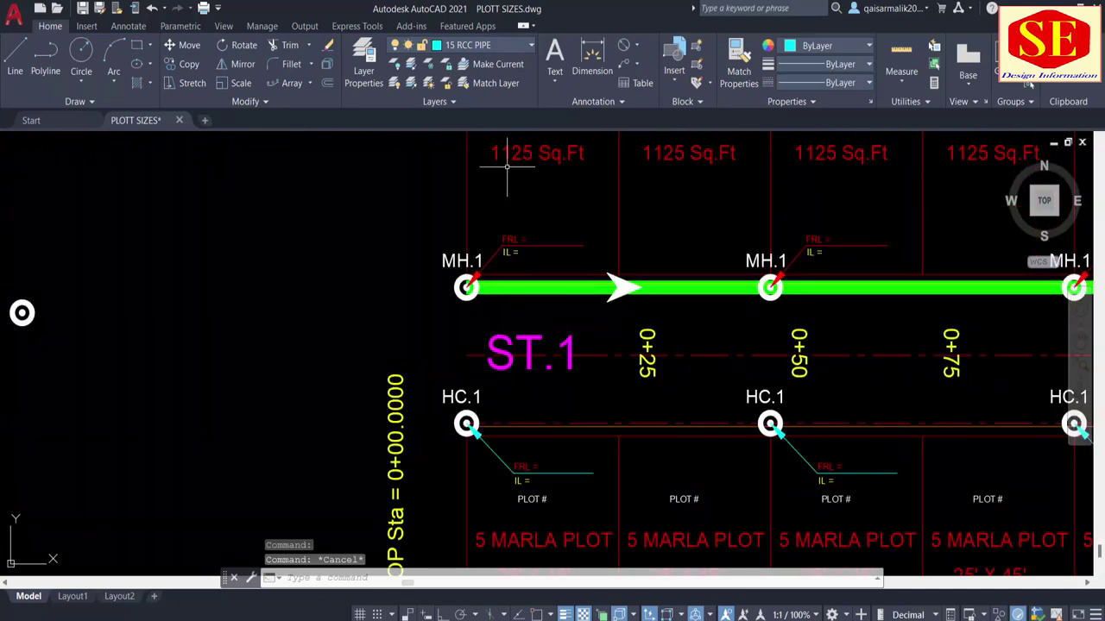
Add a 50' linear dimension between the first two MH.1 centres, placed above the pipe.
{"action": "left_click", "coordinate": [635, 45]}
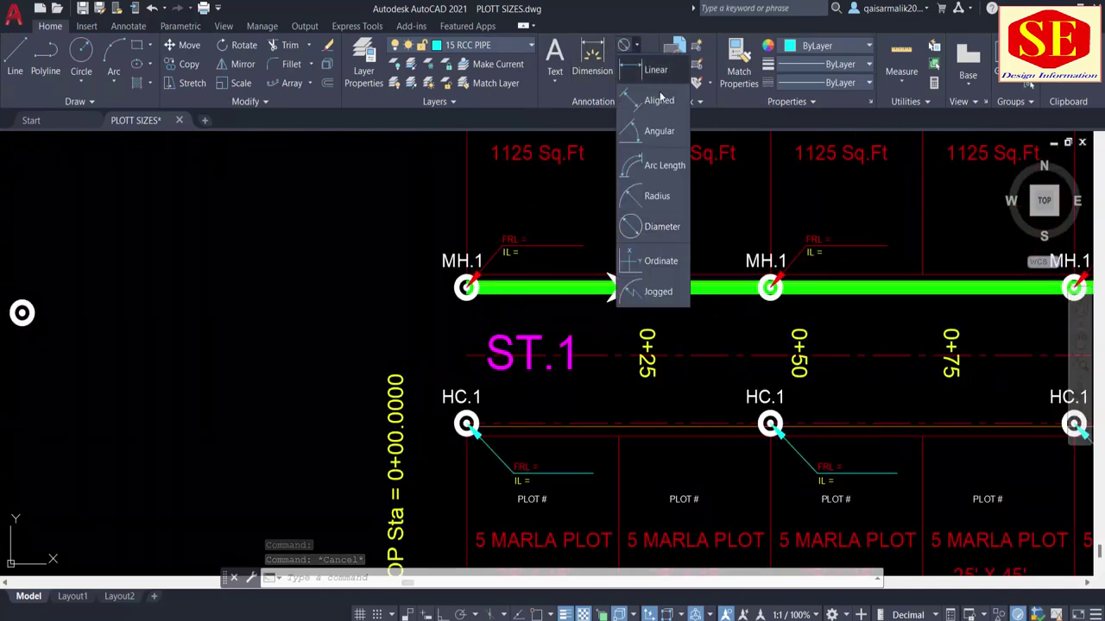
{"action": "left_click", "coordinate": [645, 76]}
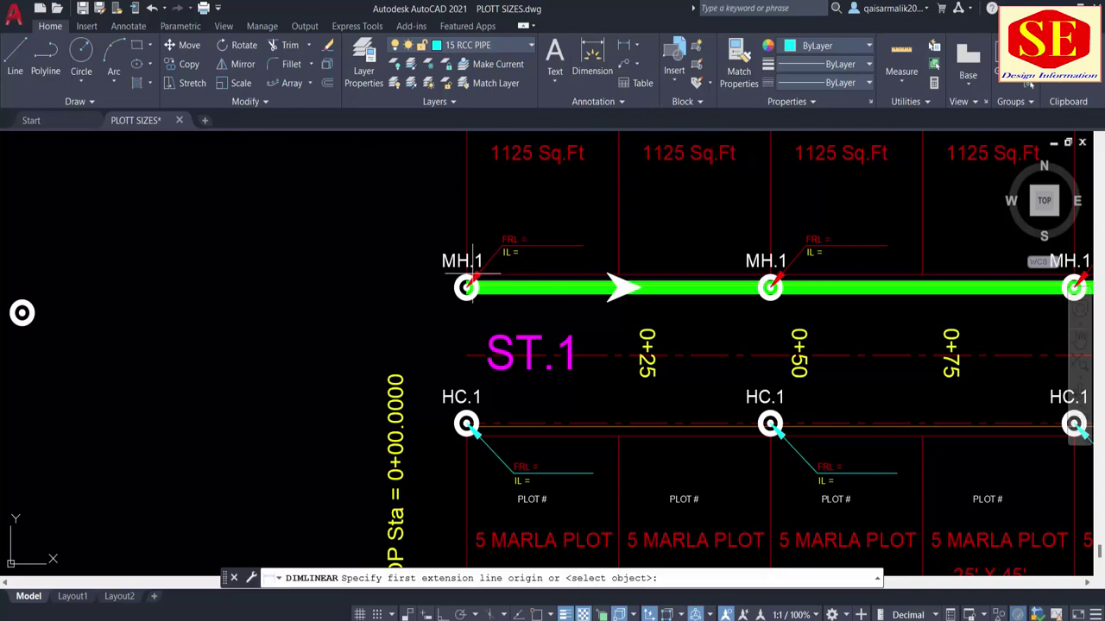
{"action": "scroll", "coordinate": [476, 273], "scroll_direction": "up", "scroll_amount": 5}
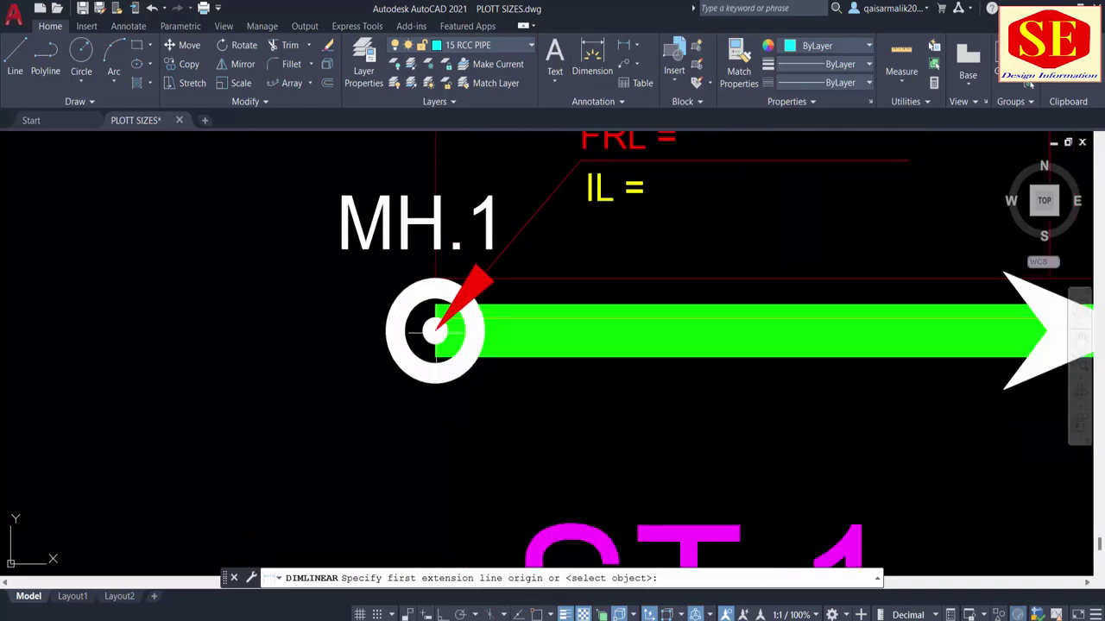
{"action": "left_click", "coordinate": [436, 331]}
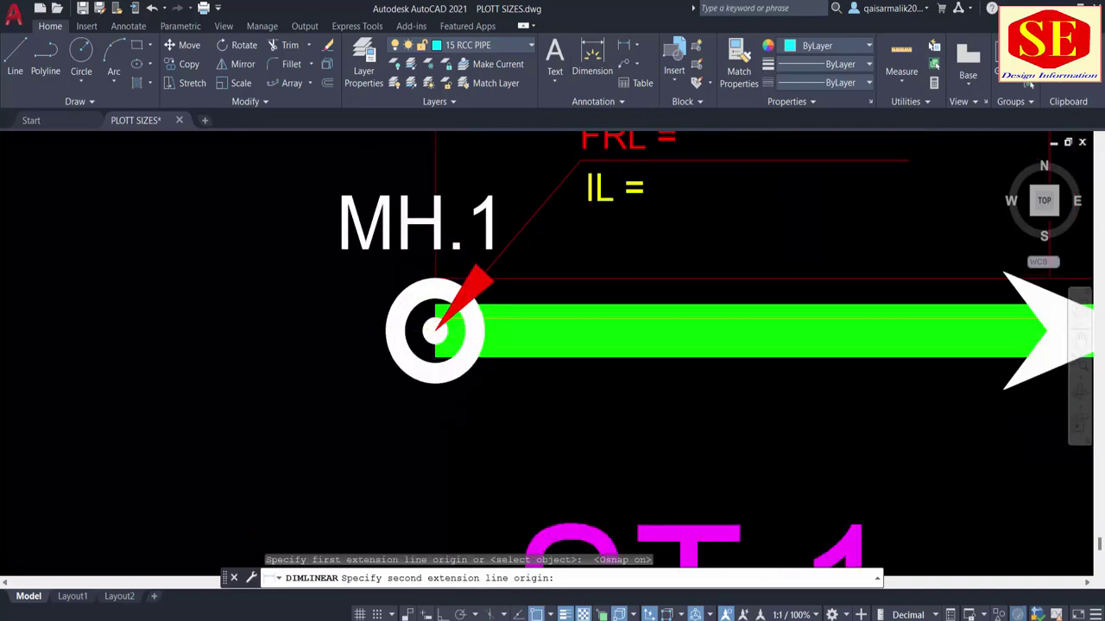
{"action": "scroll", "coordinate": [715, 296], "scroll_direction": "down", "scroll_amount": 4}
{"action": "scroll", "coordinate": [678, 321], "scroll_direction": "up", "scroll_amount": 2}
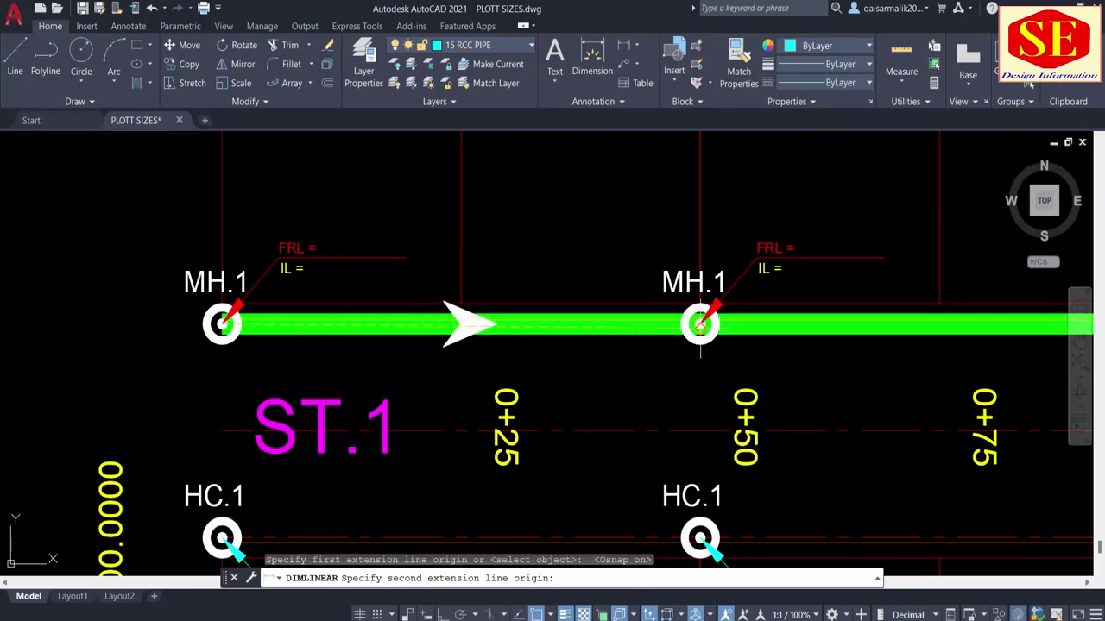
{"action": "left_click", "coordinate": [699, 323]}
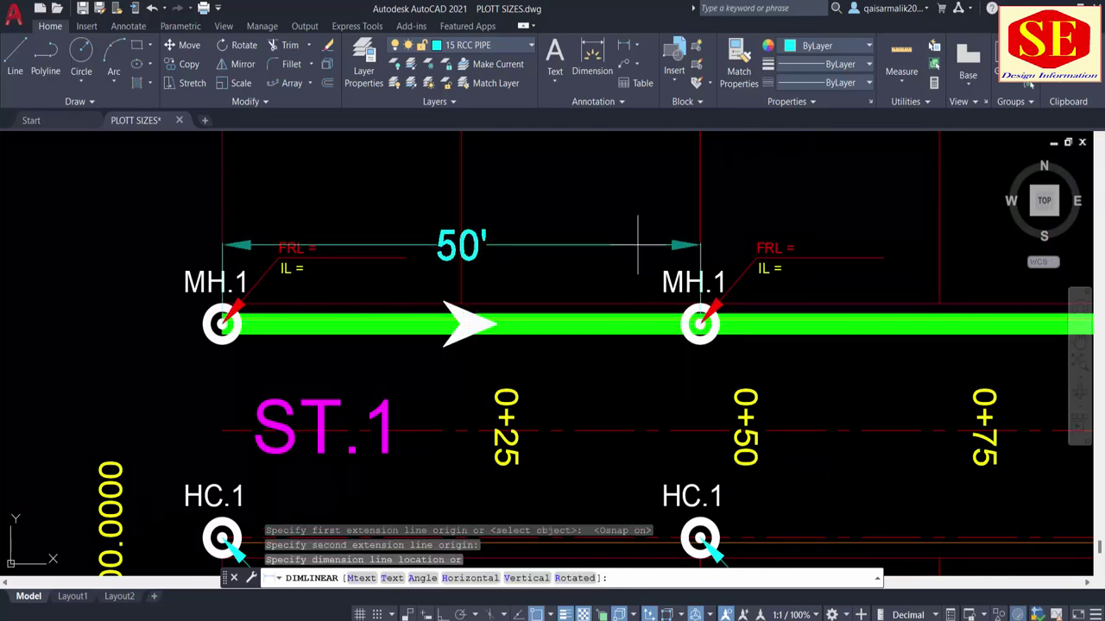
{"action": "left_click", "coordinate": [636, 199]}
Dimension the 50' gap between the first two HC.1 centres, placed below the HC.1 row.
{"action": "scroll", "coordinate": [555, 315], "scroll_direction": "down", "scroll_amount": 3}
{"action": "middle_click_drag", "start_coordinate": [554, 315], "coordinate": [554, 203]}
{"action": "key", "text": "Return"}
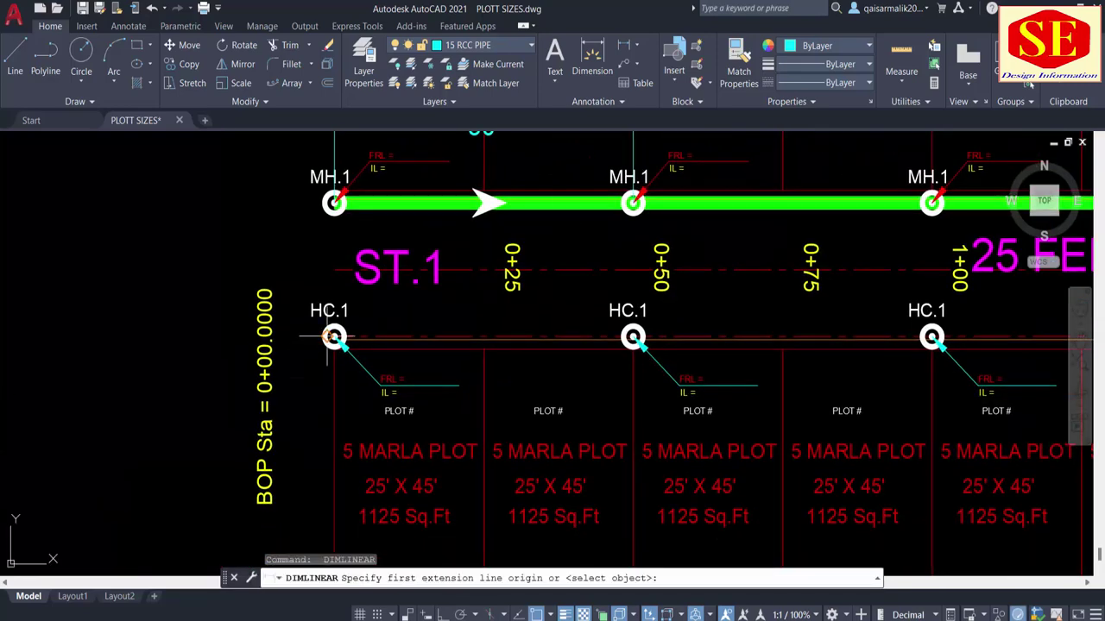
{"action": "scroll", "coordinate": [342, 333], "scroll_direction": "up", "scroll_amount": 5}
{"action": "left_click", "coordinate": [343, 335]}
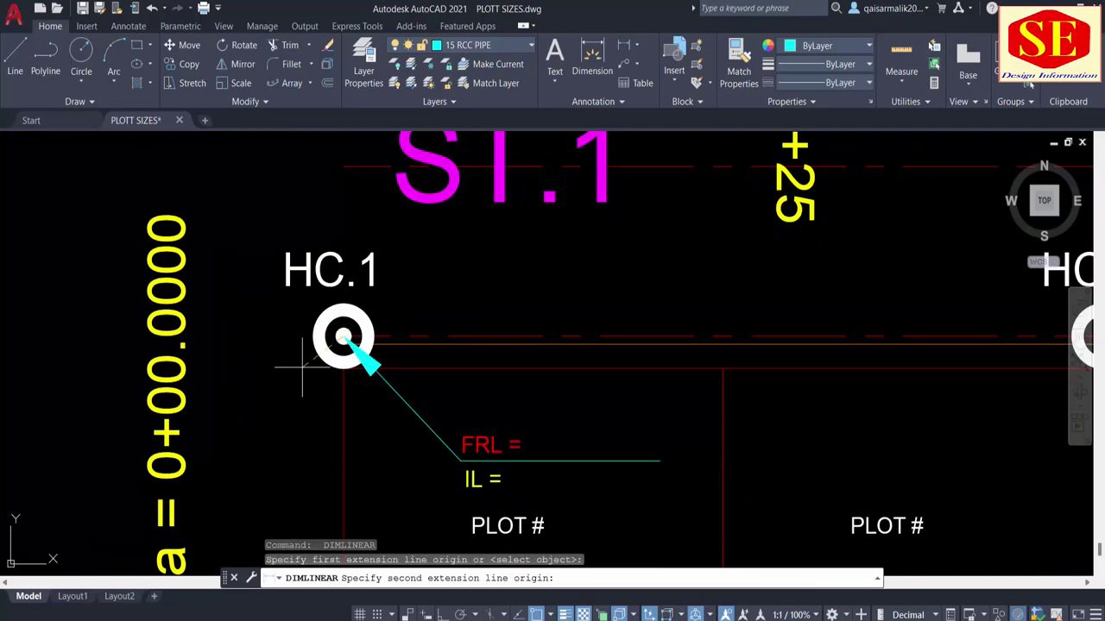
{"action": "scroll", "coordinate": [303, 365], "scroll_direction": "down", "scroll_amount": 3}
{"action": "scroll", "coordinate": [611, 355], "scroll_direction": "up", "scroll_amount": 2}
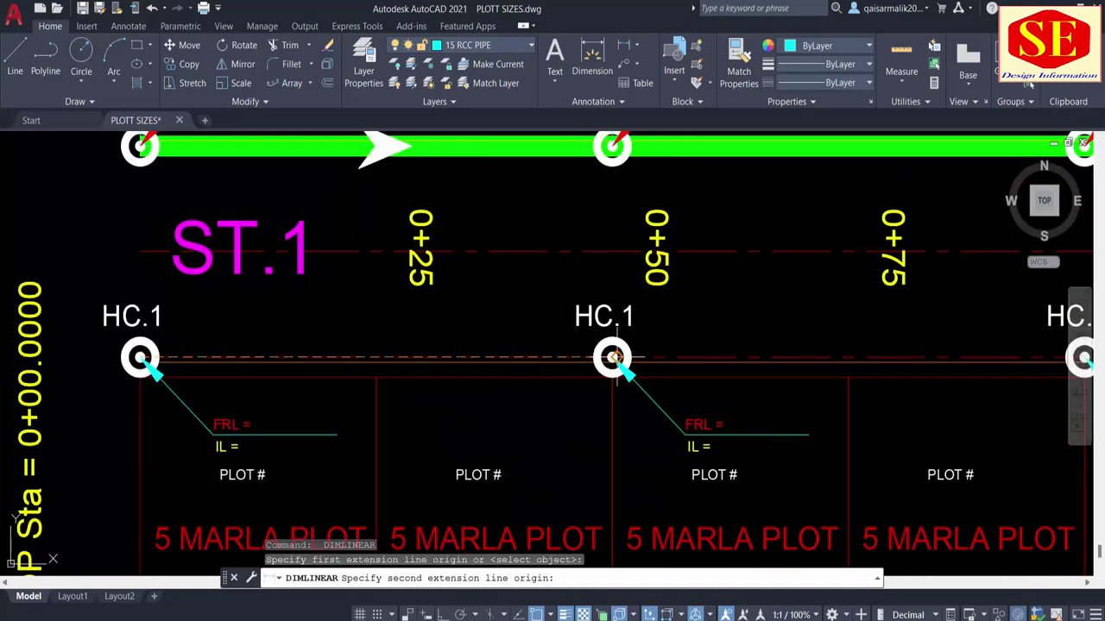
{"action": "left_click", "coordinate": [612, 357]}
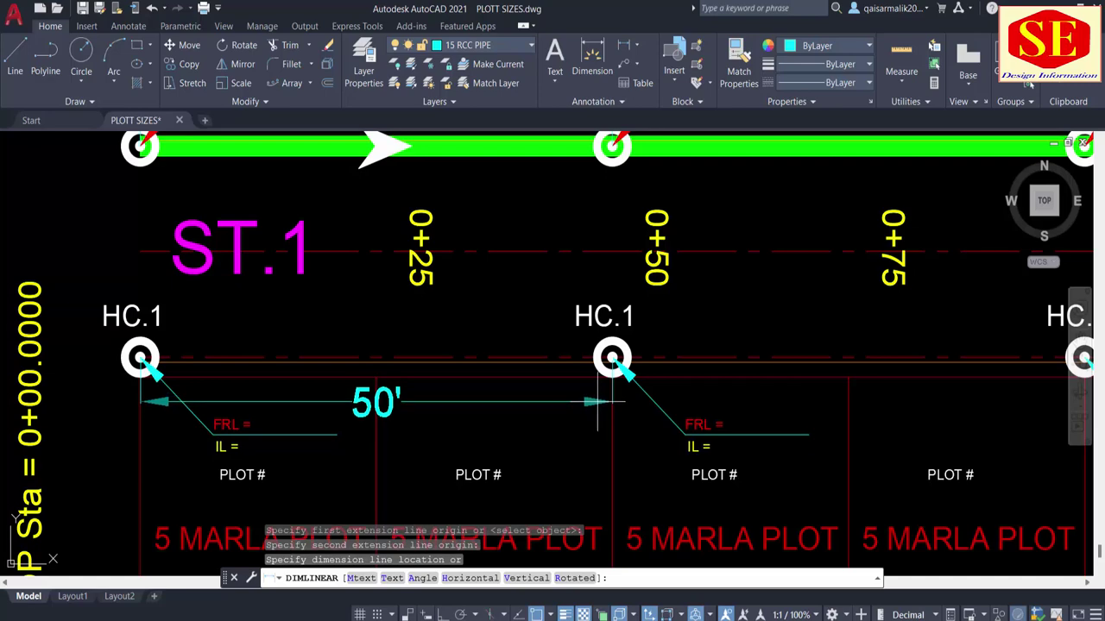
{"action": "left_click", "coordinate": [598, 402]}
{"action": "scroll", "coordinate": [539, 447], "scroll_direction": "down", "scroll_amount": 4}
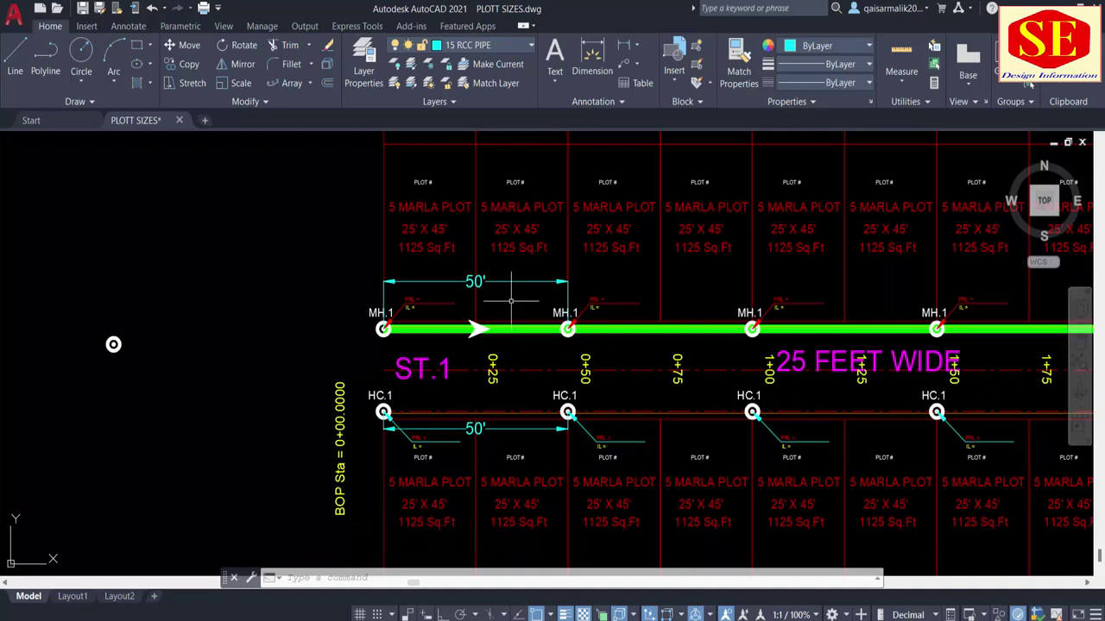
Select the upper 50' dimension, then clear it and cancel a first path-array attempt.
{"action": "left_click", "coordinate": [544, 280]}
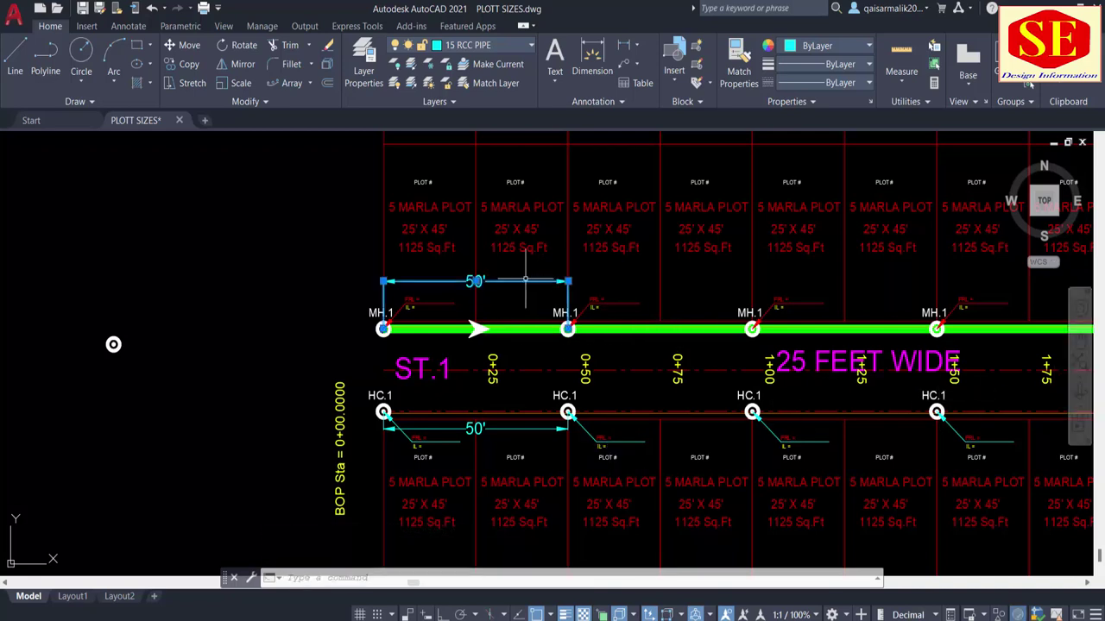
{"action": "left_click", "coordinate": [480, 251]}
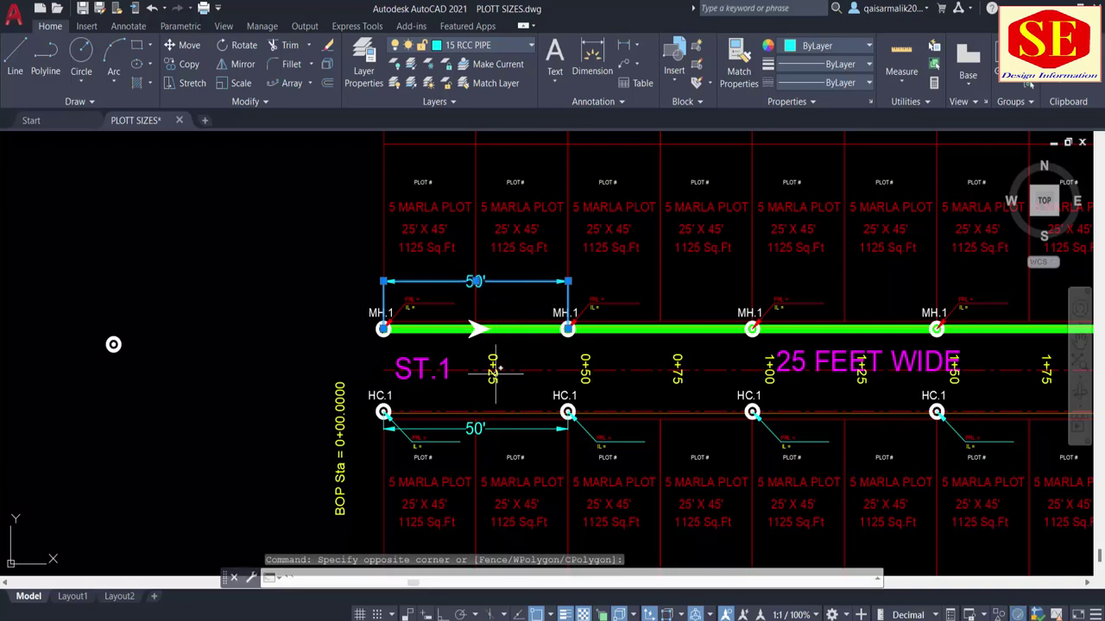
{"action": "key", "text": "Escape"}
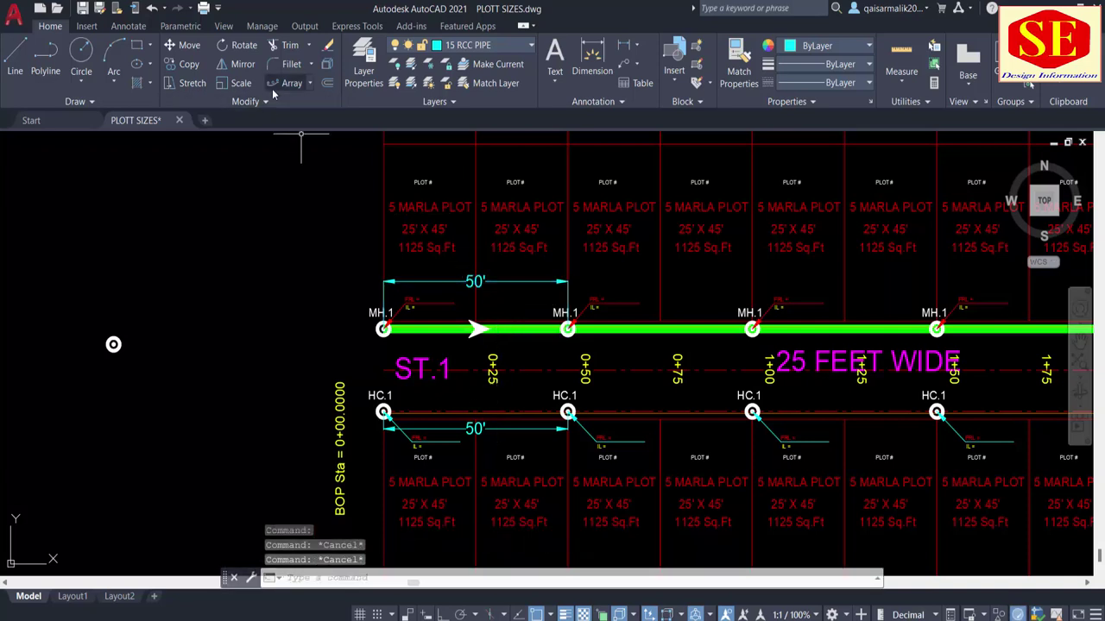
{"action": "left_click", "coordinate": [294, 83]}
{"action": "key", "text": "Escape"}
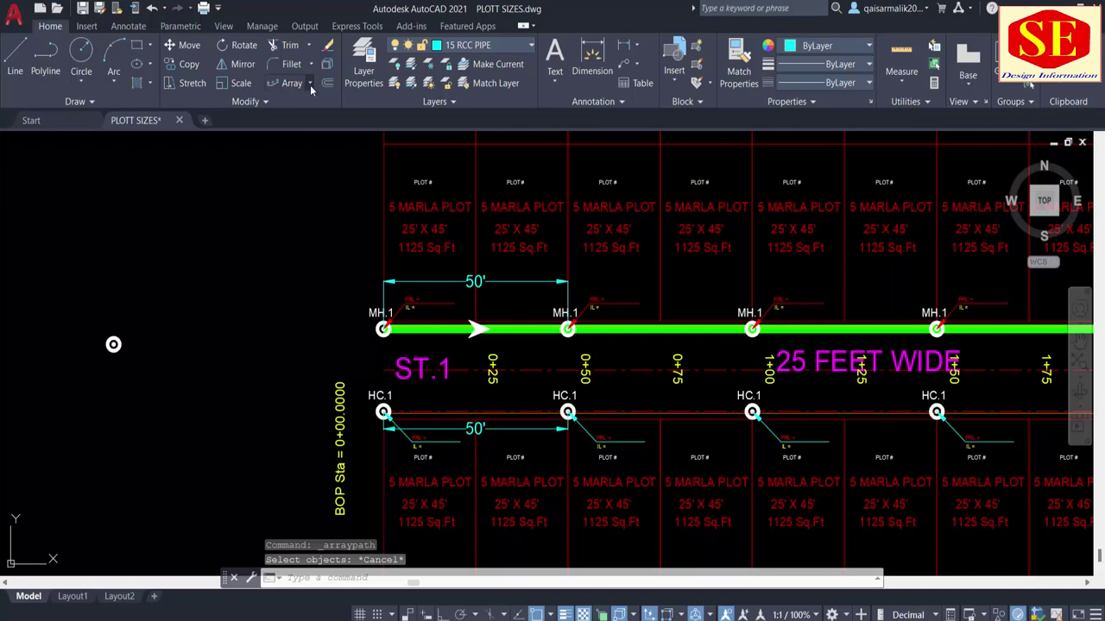
Path-array both 50' dimensions along the green ST.1 pipe at 50-foot spacing.
{"action": "left_click", "coordinate": [309, 83]}
{"action": "left_click", "coordinate": [298, 141]}
{"action": "left_click", "coordinate": [510, 282]}
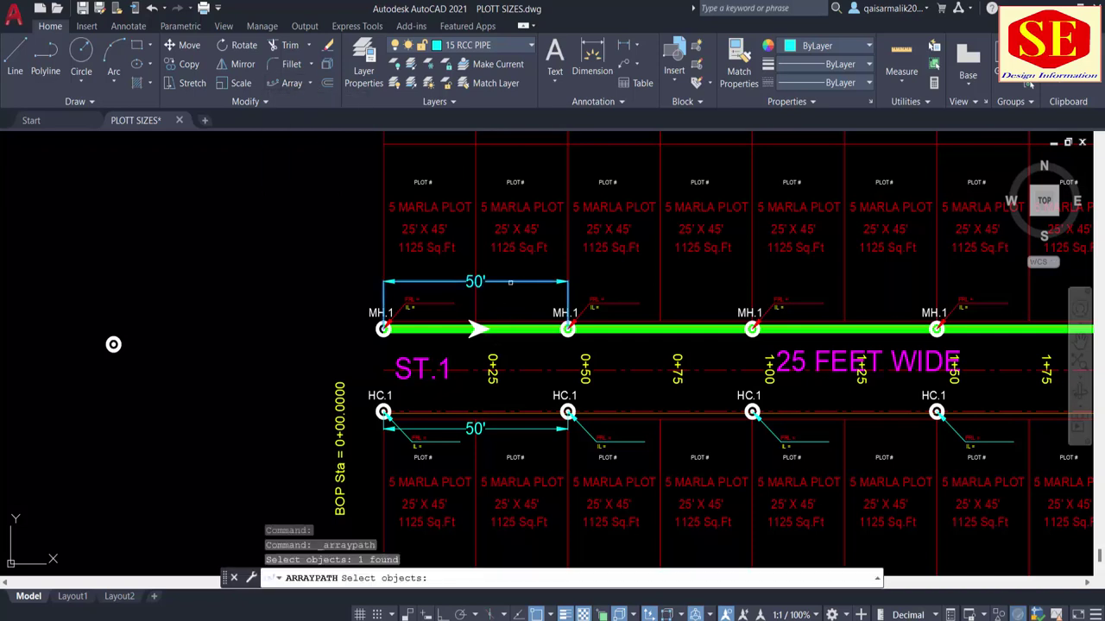
{"action": "left_click", "coordinate": [494, 429]}
{"action": "key", "text": "Return"}
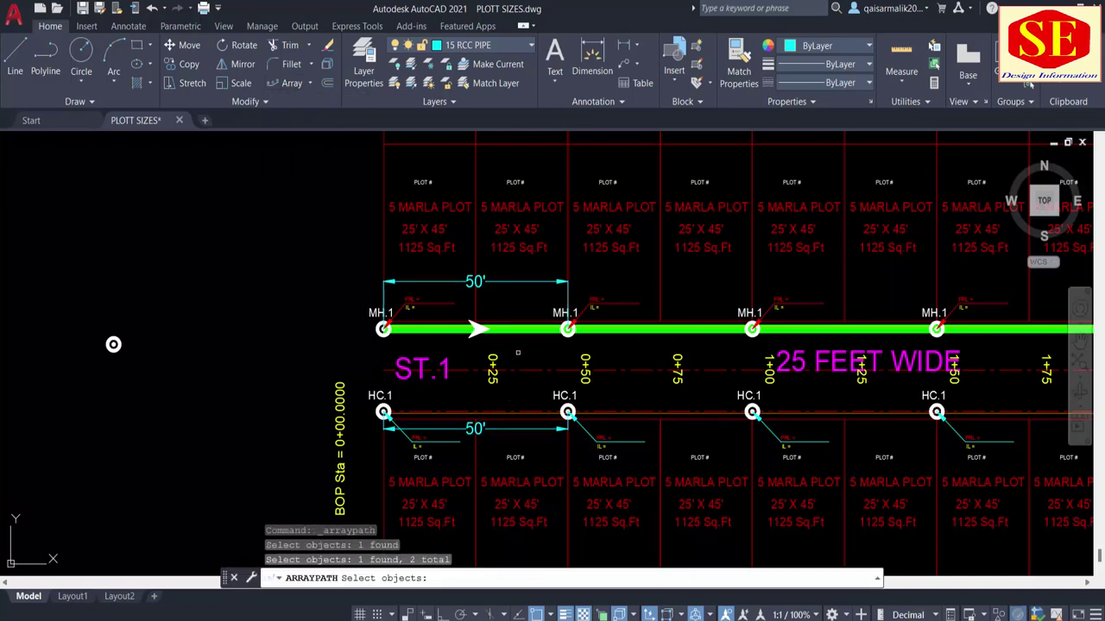
{"action": "left_click", "coordinate": [509, 329]}
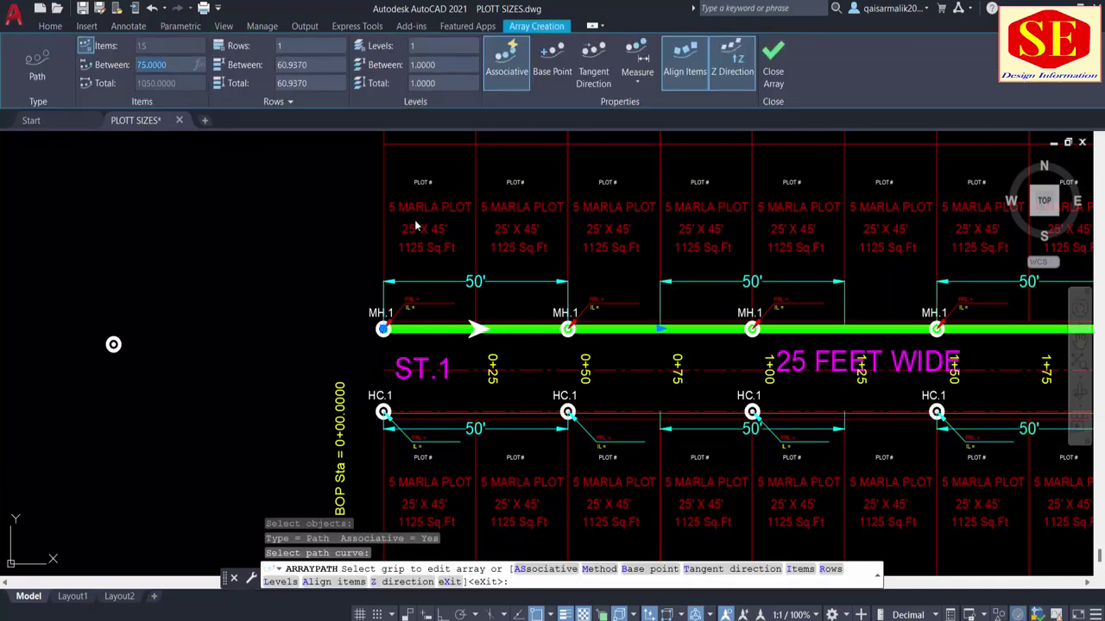
{"action": "type", "text": "50.0000"}
{"action": "key", "text": "Return"}
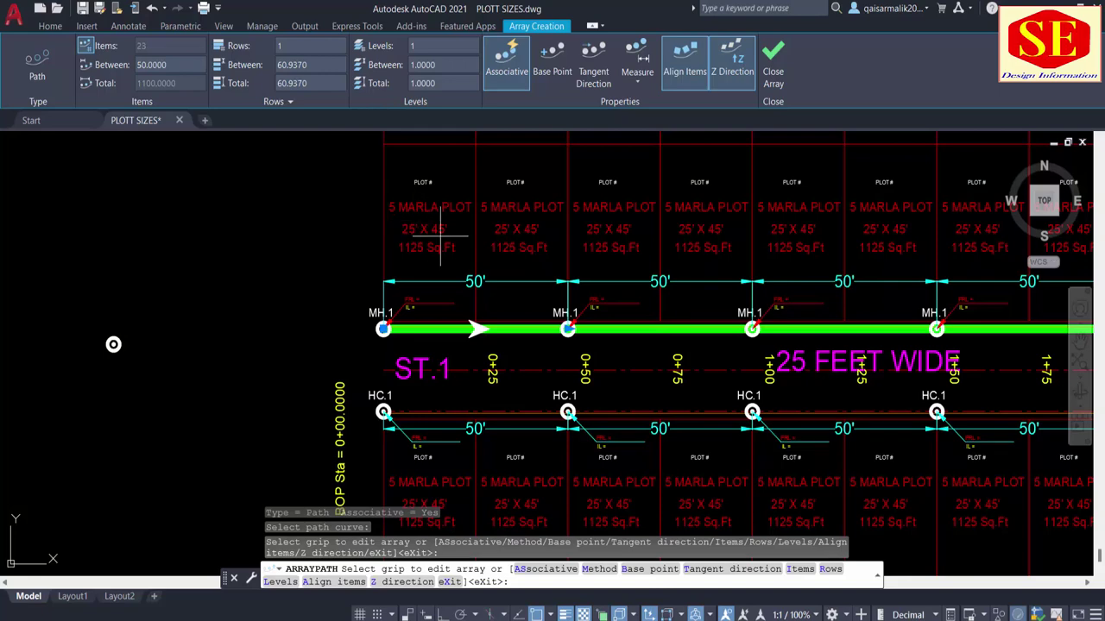
{"action": "right_click", "coordinate": [440, 233]}
{"action": "left_click", "coordinate": [479, 312]}
{"action": "scroll", "coordinate": [291, 346], "scroll_direction": "down", "scroll_amount": 5}
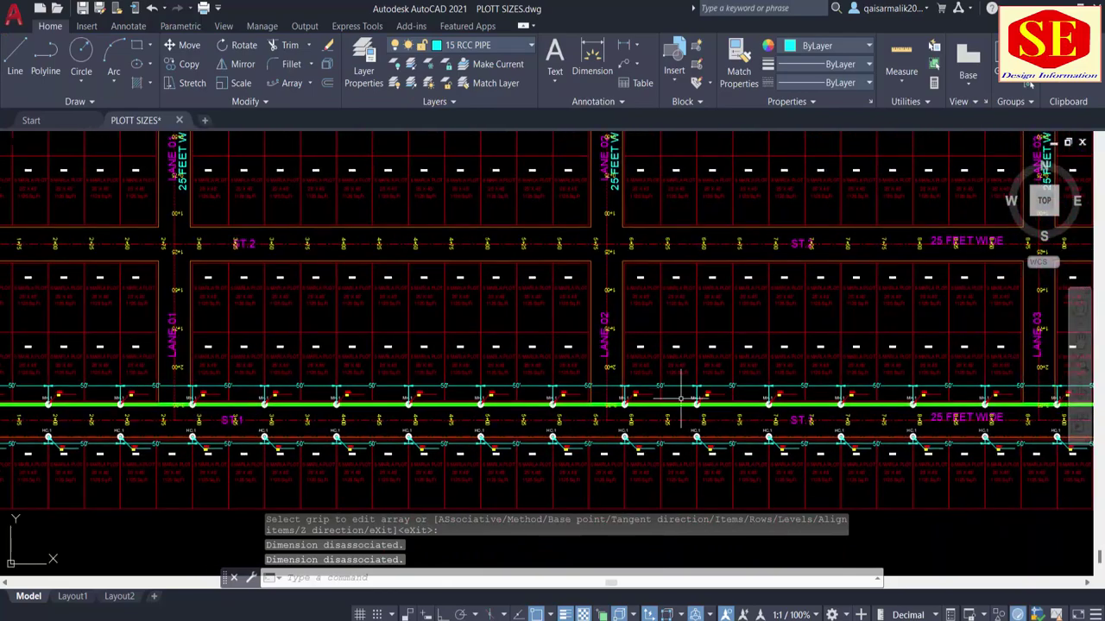
{"action": "scroll", "coordinate": [682, 397], "scroll_direction": "up", "scroll_amount": 8}
{"action": "middle_click_drag", "start_coordinate": [272, 388], "coordinate": [328, 301]}
{"action": "middle_click_drag", "start_coordinate": [518, 303], "coordinate": [431, 303]}
{"action": "scroll", "coordinate": [429, 301], "scroll_direction": "down", "scroll_amount": 2}
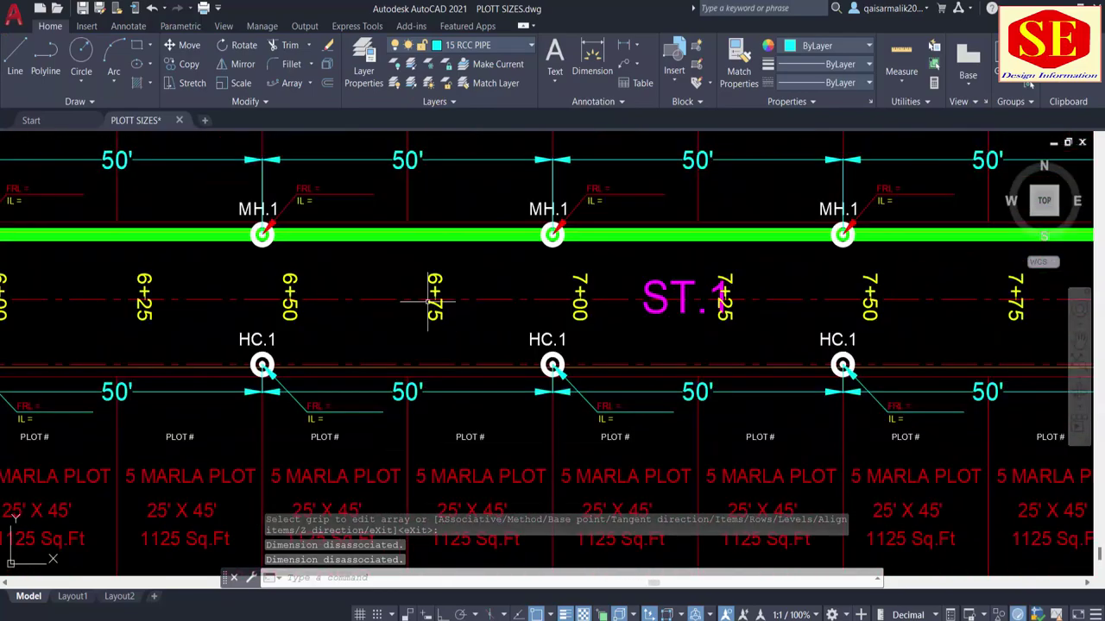
{"action": "mouse_move", "coordinate": [1027, 302]}
{"action": "middle_mouse_down"}
{"action": "mouse_move", "coordinate": [806, 296]}
{"action": "mouse_move", "coordinate": [363, 319]}
{"action": "middle_mouse_up"}
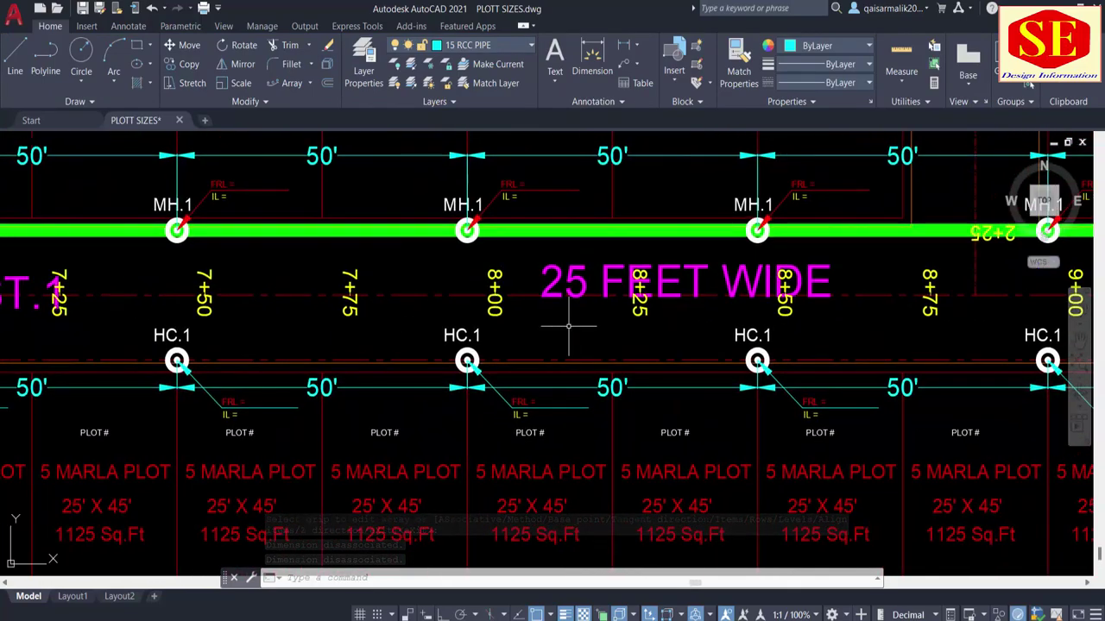
{"action": "scroll", "coordinate": [569, 326], "scroll_direction": "down", "scroll_amount": 4}
{"action": "middle_click_drag", "start_coordinate": [483, 320], "coordinate": [604, 341]}
{"action": "middle_click_drag", "start_coordinate": [388, 346], "coordinate": [681, 362]}
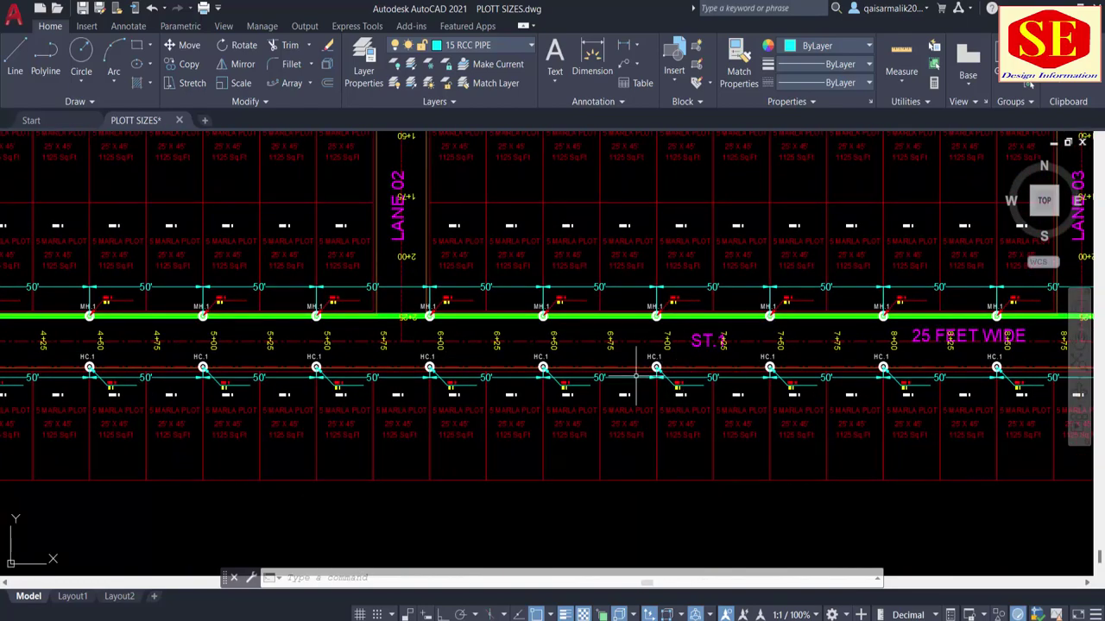
{"action": "middle_click_drag", "start_coordinate": [548, 370], "coordinate": [777, 354]}
{"action": "middle_click_drag", "start_coordinate": [368, 358], "coordinate": [785, 333]}
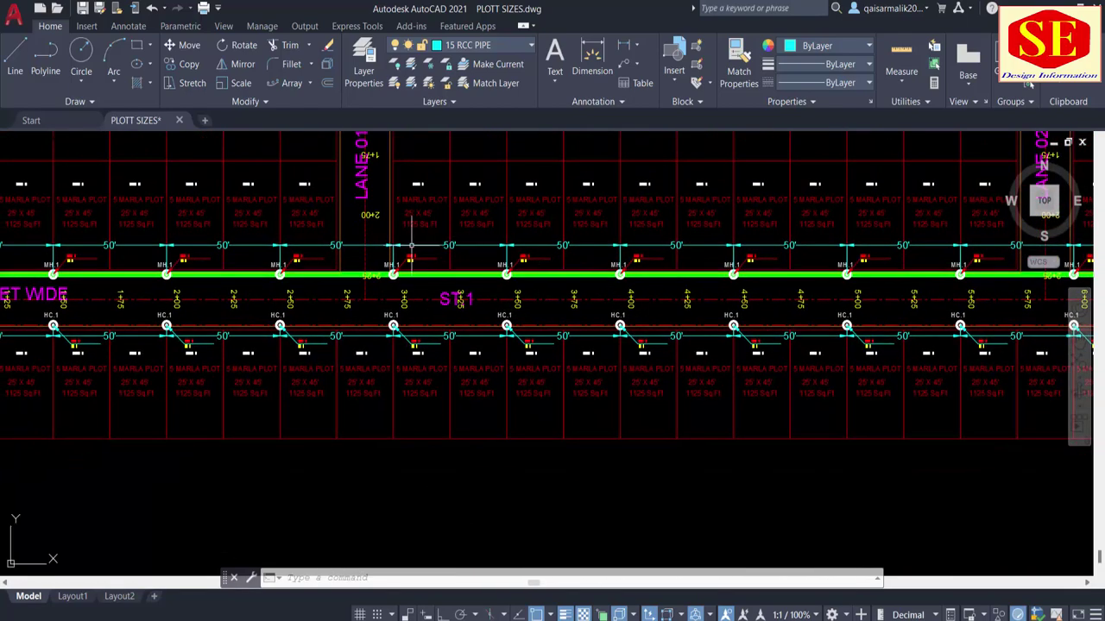
{"action": "scroll", "coordinate": [412, 246], "scroll_direction": "up", "scroll_amount": 2}
{"action": "middle_click_drag", "start_coordinate": [414, 246], "coordinate": [552, 221]}
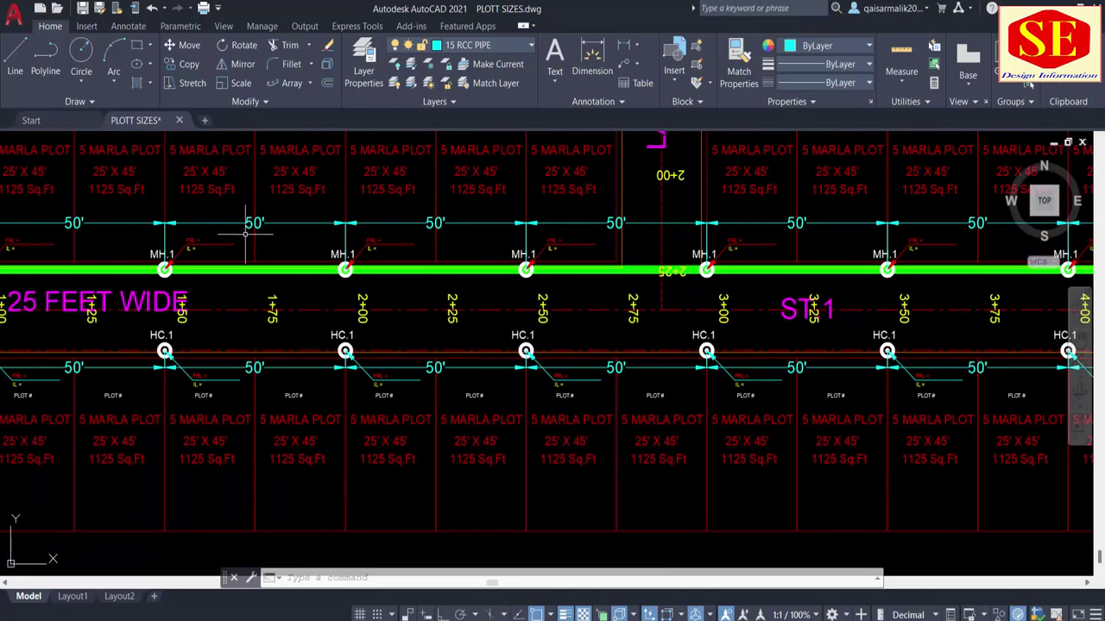
{"action": "middle_click_drag", "start_coordinate": [246, 233], "coordinate": [709, 243]}
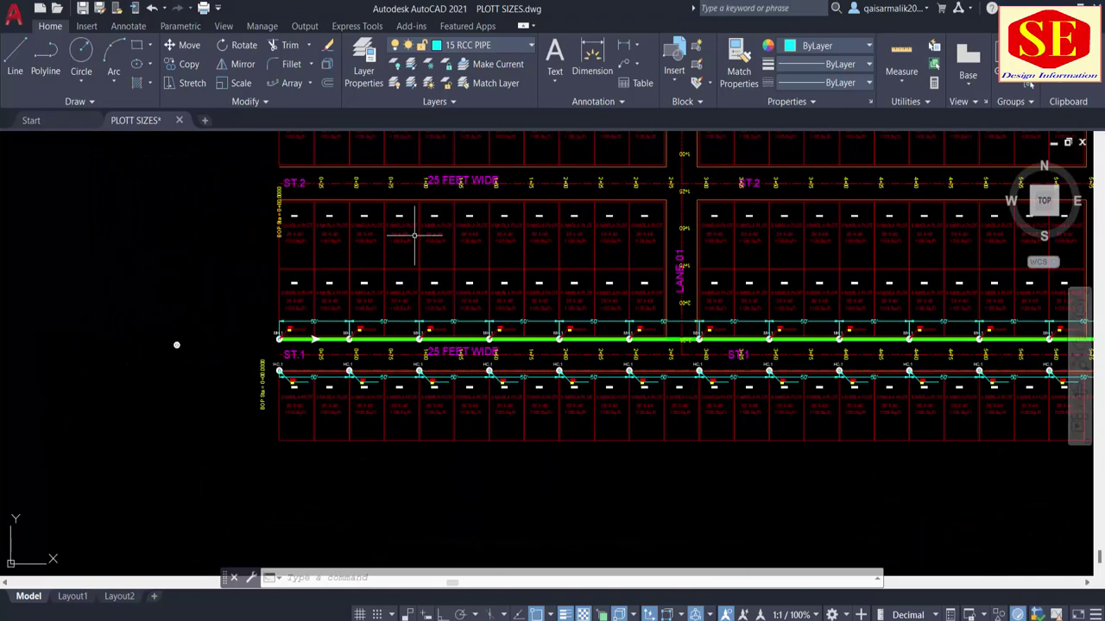
{"action": "scroll", "coordinate": [364, 310], "scroll_direction": "up", "scroll_amount": 4}
{"action": "scroll", "coordinate": [482, 306], "scroll_direction": "down", "scroll_amount": 2}
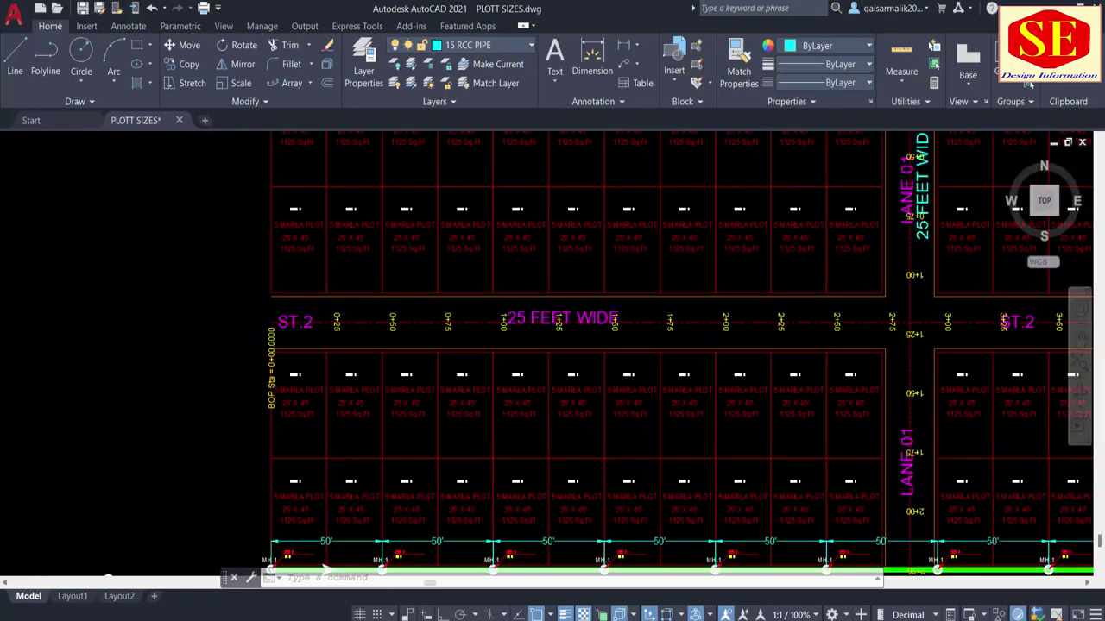
{"action": "scroll", "coordinate": [479, 296], "scroll_direction": "down", "scroll_amount": 3}
{"action": "scroll", "coordinate": [475, 250], "scroll_direction": "up", "scroll_amount": 3}
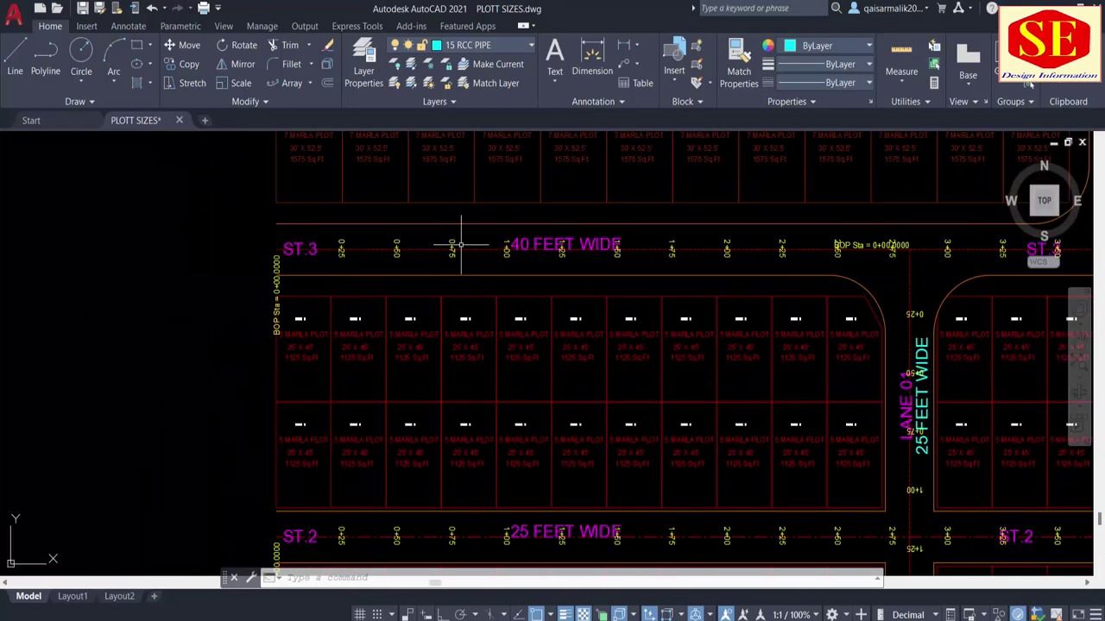
{"action": "scroll", "coordinate": [475, 246], "scroll_direction": "down", "scroll_amount": 2}
{"action": "middle_click_drag", "start_coordinate": [490, 440], "coordinate": [460, 294]}
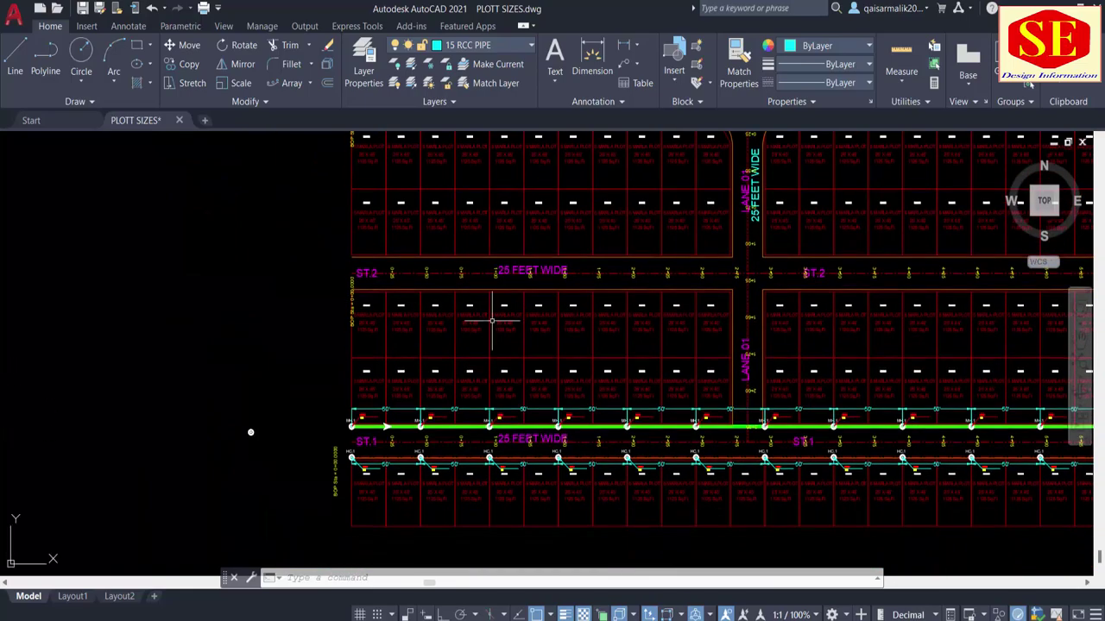
In FOR SEWER.pdf, scroll to the ROAD / PIPE Ø / ELEVATIONS table and select ST.1, ST.2's 12"Ø and ST.3 entries.
{"action": "key", "text": "alt+Tab"}
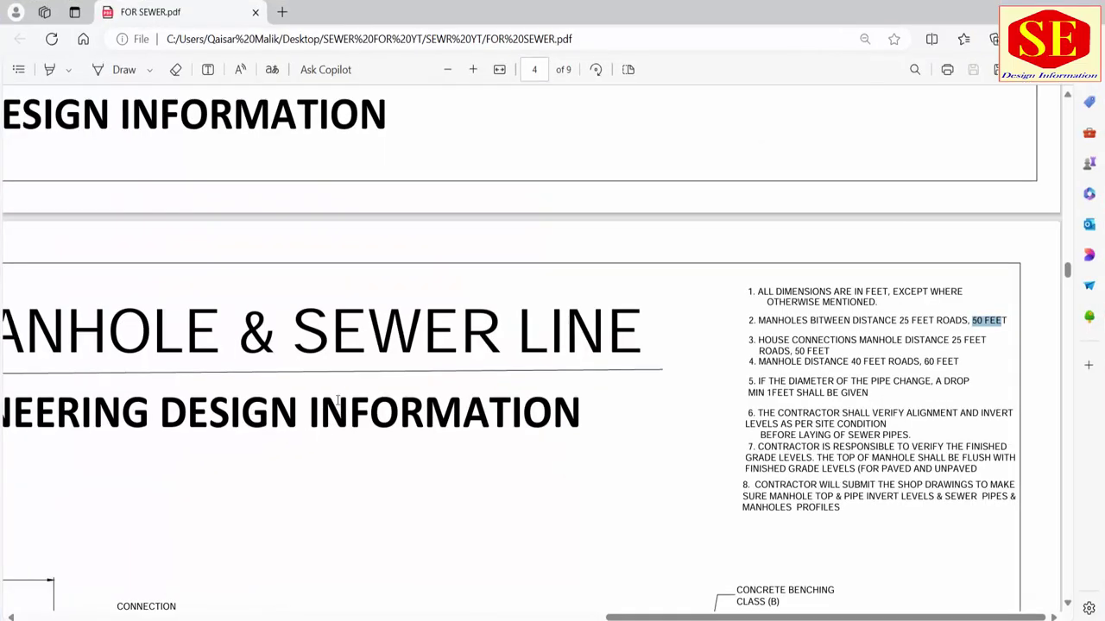
{"action": "scroll", "coordinate": [567, 304], "scroll_direction": "down", "scroll_amount": 3, "text": "ctrl"}
{"action": "scroll", "coordinate": [371, 427], "scroll_direction": "down", "scroll_amount": 3}
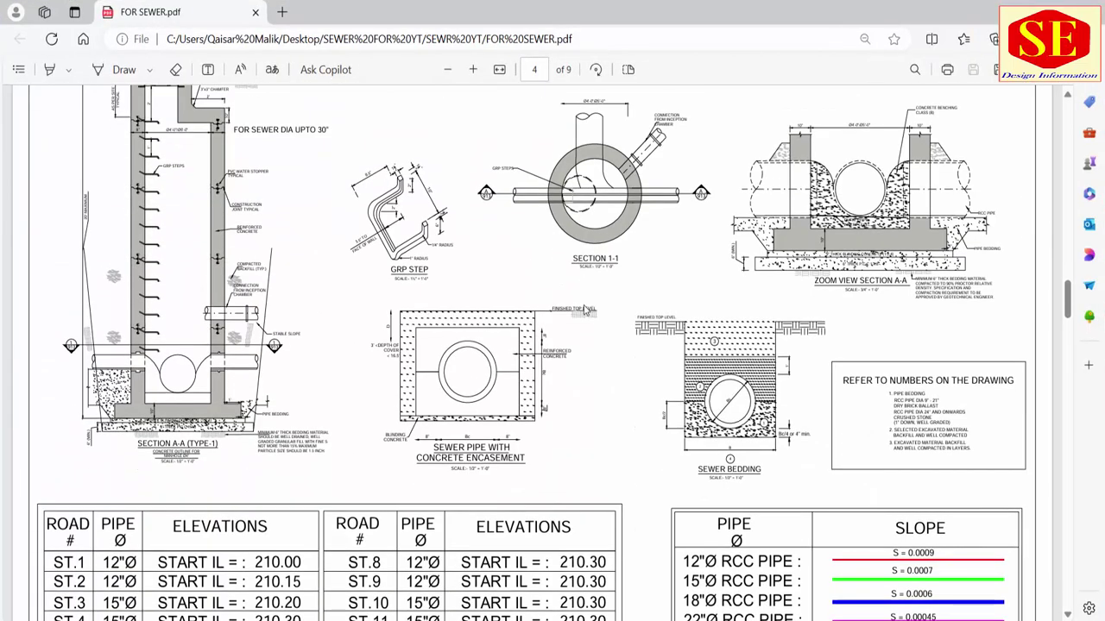
{"action": "scroll", "coordinate": [369, 431], "scroll_direction": "down", "scroll_amount": 1}
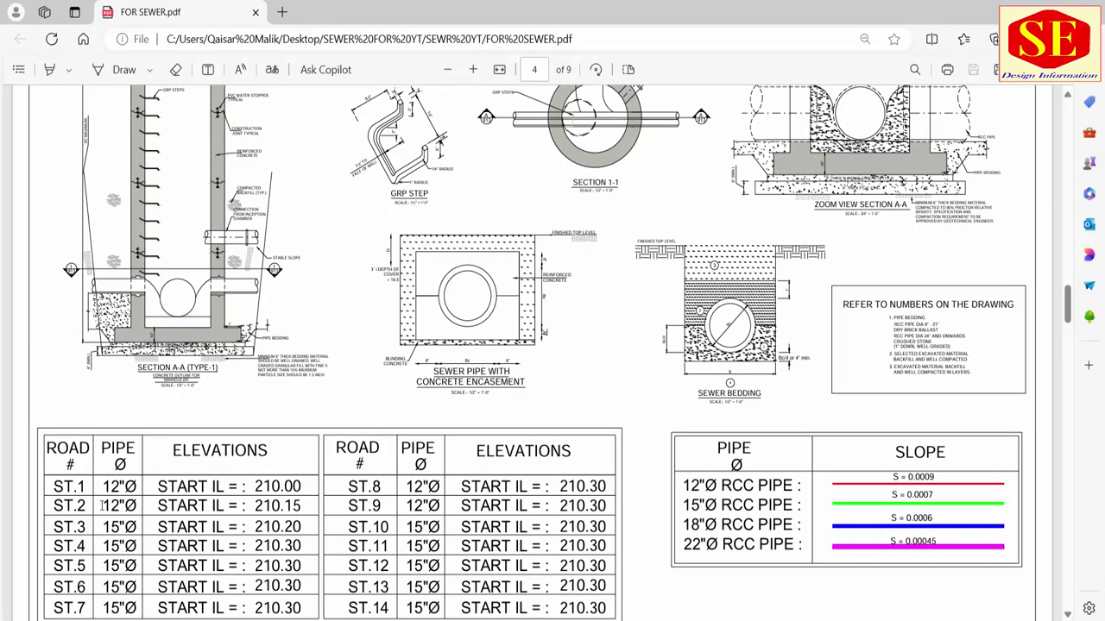
{"action": "left_click_drag", "start_coordinate": [104, 505], "coordinate": [136, 506]}
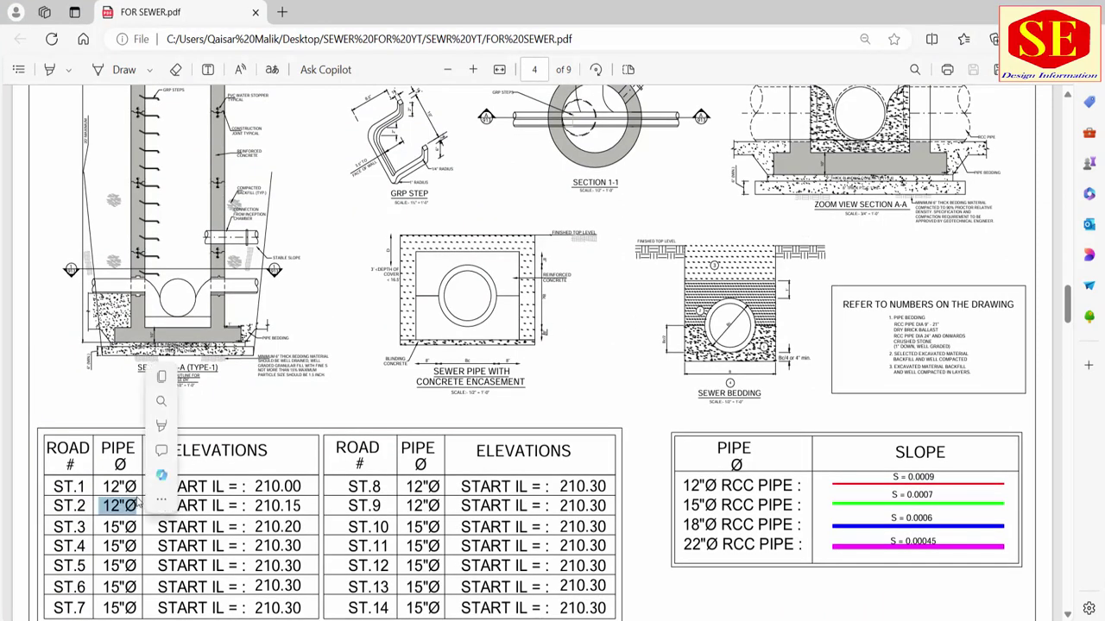
{"action": "double_click", "coordinate": [72, 489]}
{"action": "double_click", "coordinate": [65, 527]}
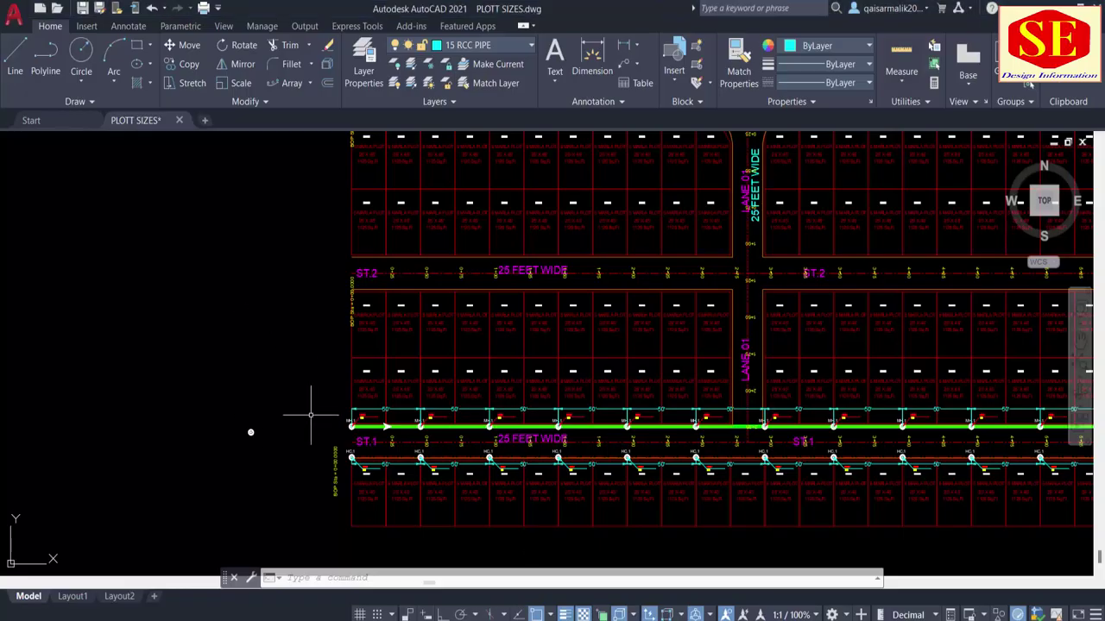
Copy ST.1's MH.1/HC.1 row and its 50' dimension onto ST.2.
{"action": "scroll", "coordinate": [311, 413], "scroll_direction": "up", "scroll_amount": 2}
{"action": "type", "text": "co"}
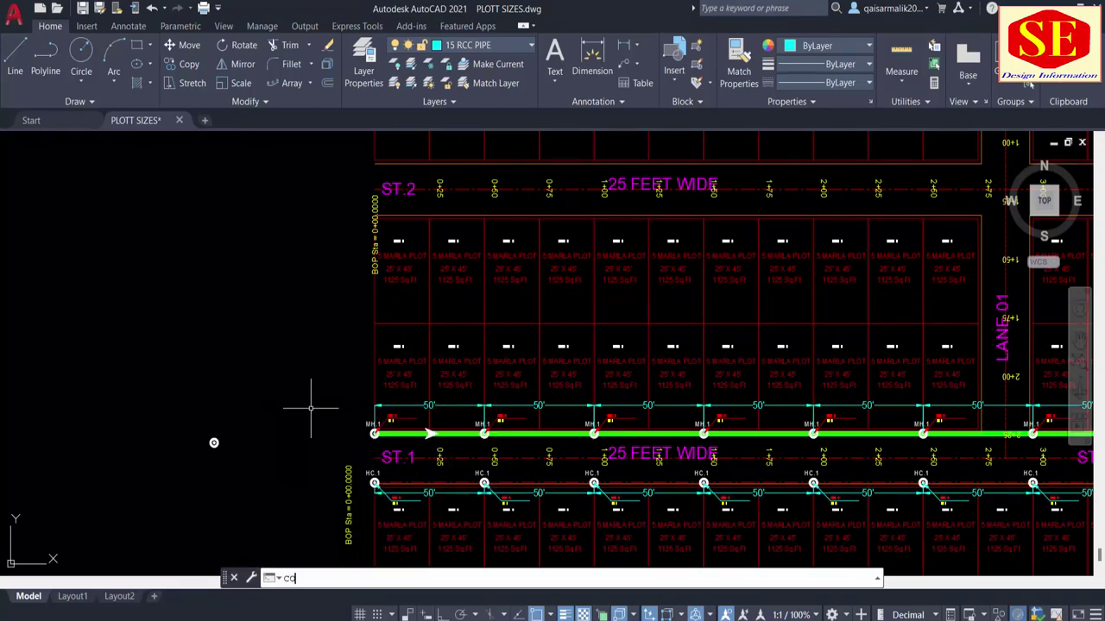
{"action": "key", "text": "Return"}
{"action": "left_click", "coordinate": [411, 404]}
{"action": "scroll", "coordinate": [398, 416], "scroll_direction": "up", "scroll_amount": 1}
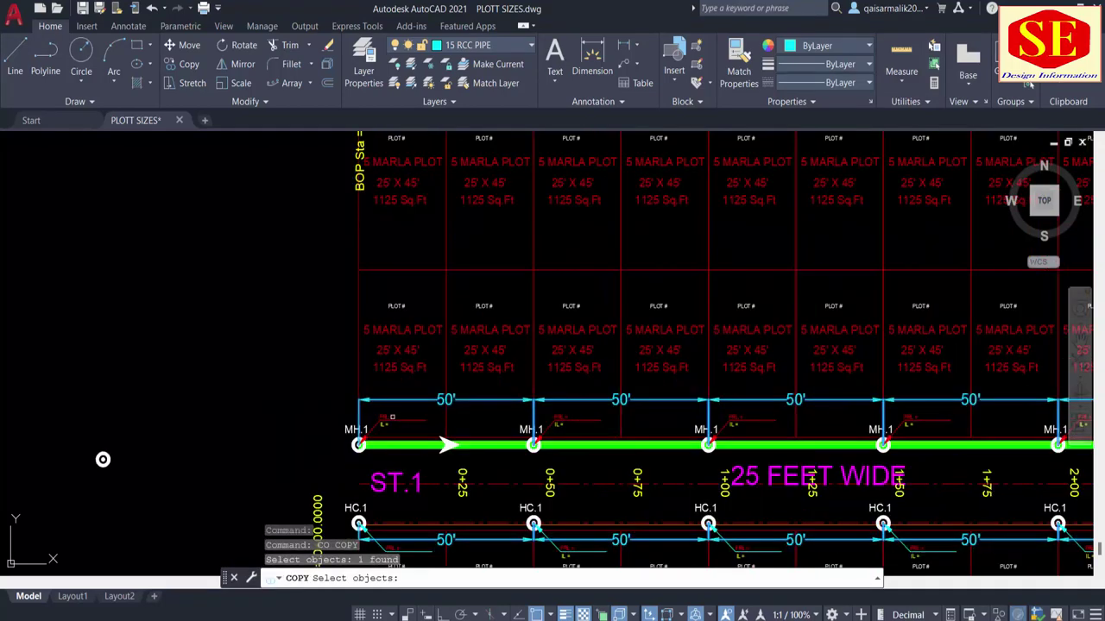
{"action": "left_click", "coordinate": [448, 444]}
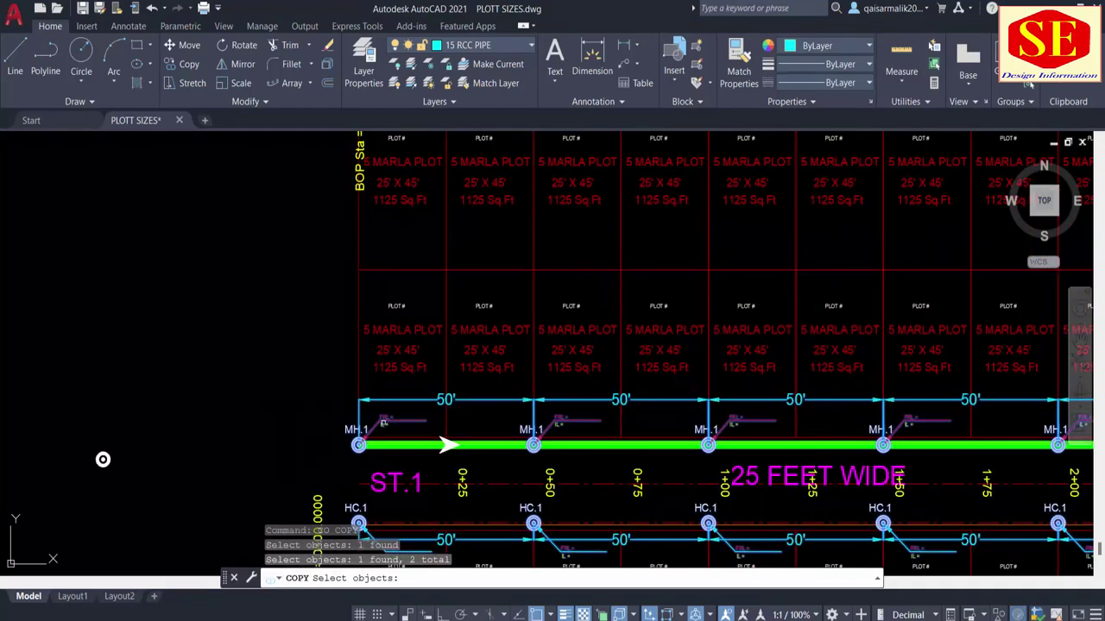
{"action": "key", "text": "Return"}
{"action": "left_click", "coordinate": [358, 483]}
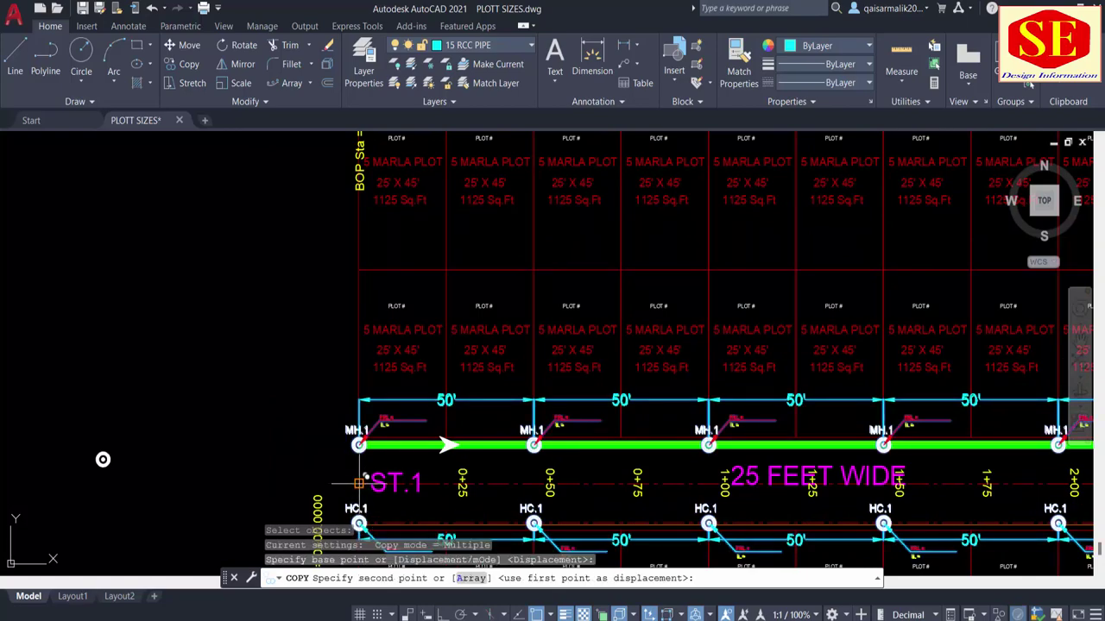
{"action": "middle_click_drag", "start_coordinate": [363, 55], "coordinate": [359, 327]}
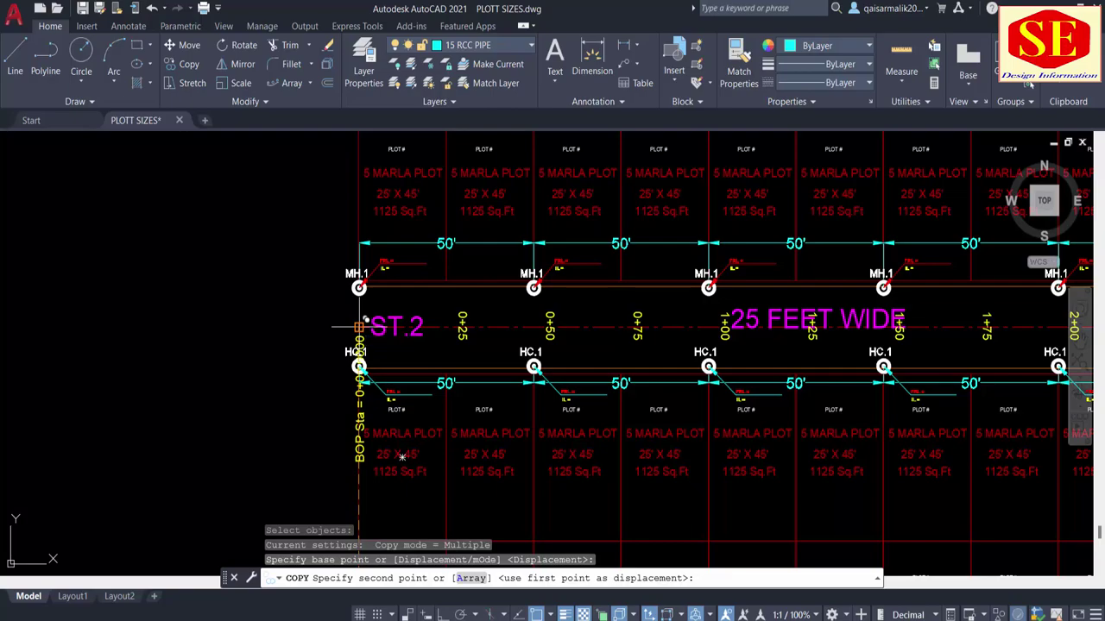
{"action": "left_click", "coordinate": [358, 326]}
Place one more copy of the row below the layout and select it.
{"action": "scroll", "coordinate": [358, 326], "scroll_direction": "down", "scroll_amount": 2}
{"action": "middle_click_drag", "start_coordinate": [241, 414], "coordinate": [110, 375]}
{"action": "scroll", "coordinate": [111, 375], "scroll_direction": "down", "scroll_amount": 4}
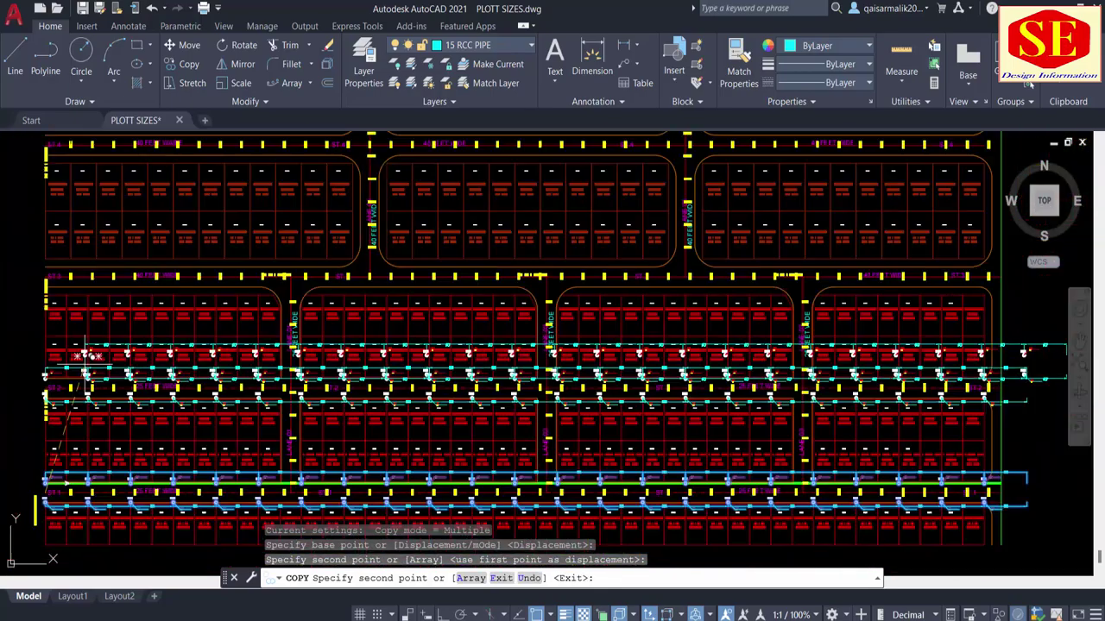
{"action": "mouse_move", "coordinate": [147, 247]}
{"action": "middle_mouse_down"}
{"action": "mouse_move", "coordinate": [320, 259]}
{"action": "mouse_move", "coordinate": [9, 207]}
{"action": "middle_mouse_up"}
{"action": "scroll", "coordinate": [876, 440], "scroll_direction": "up", "scroll_amount": 5}
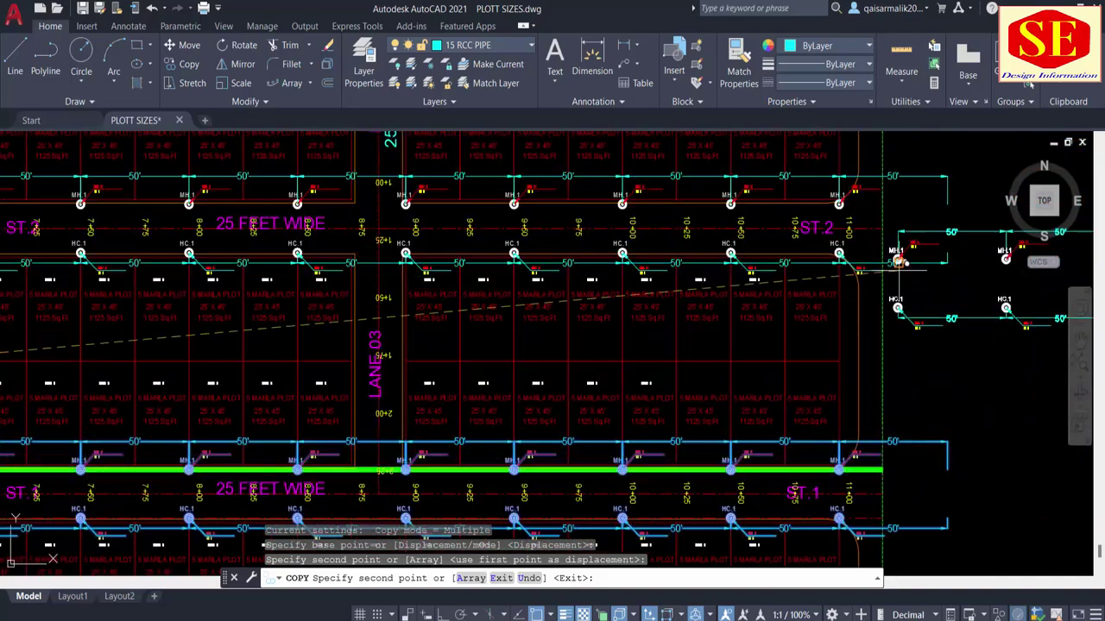
{"action": "scroll", "coordinate": [913, 287], "scroll_direction": "down", "scroll_amount": 1}
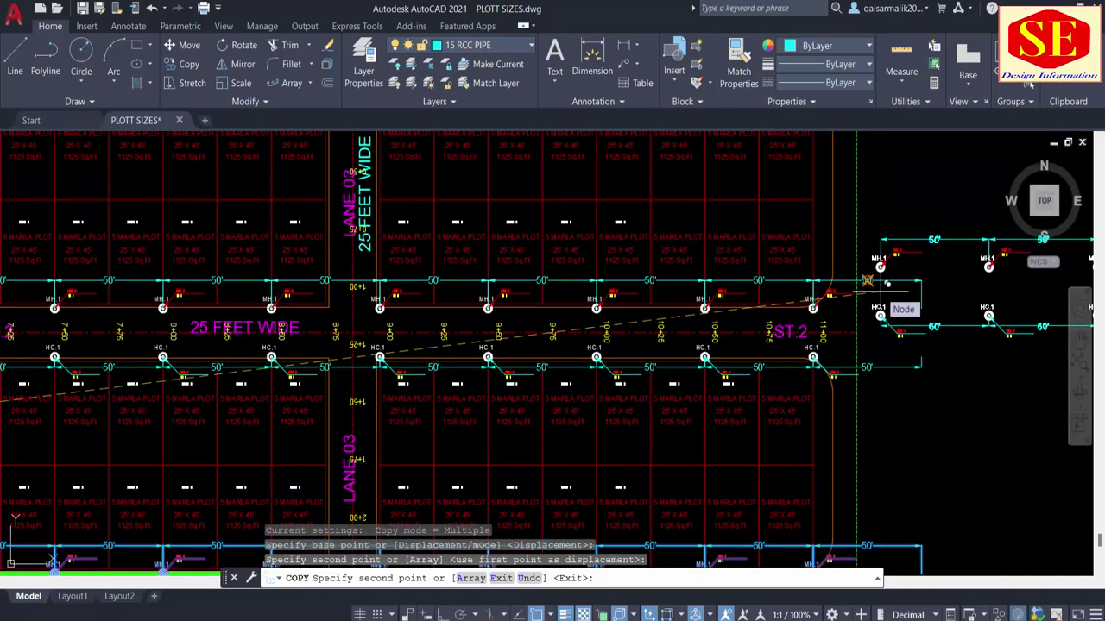
{"action": "scroll", "coordinate": [867, 280], "scroll_direction": "down", "scroll_amount": 4}
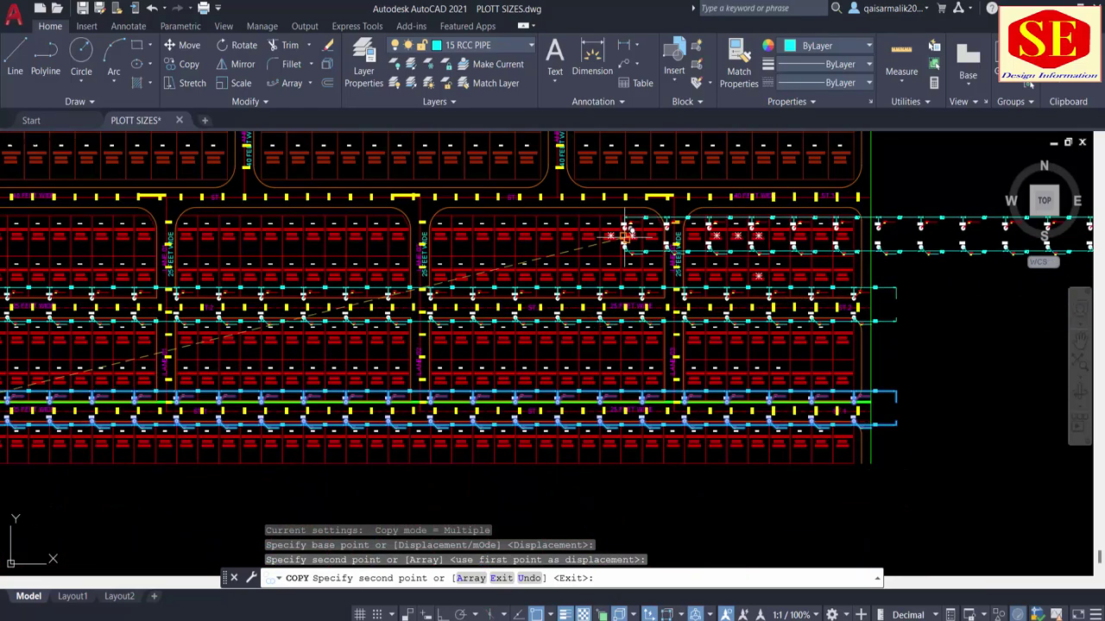
{"action": "scroll", "coordinate": [962, 371], "scroll_direction": "up", "scroll_amount": 2}
{"action": "scroll", "coordinate": [345, 317], "scroll_direction": "up", "scroll_amount": 1}
{"action": "scroll", "coordinate": [358, 316], "scroll_direction": "up", "scroll_amount": 2}
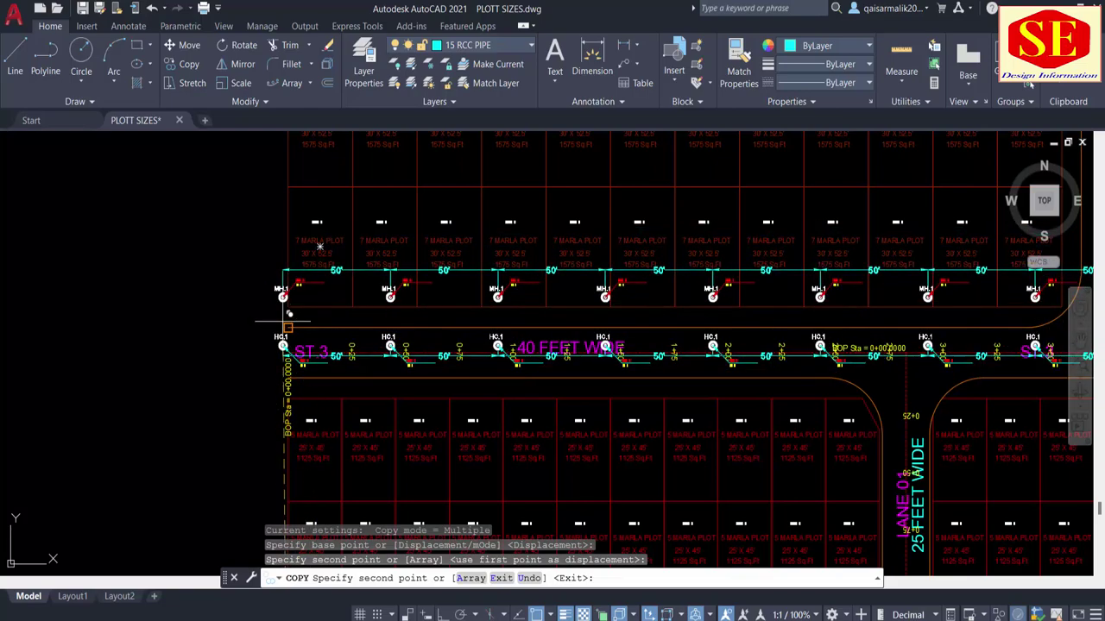
{"action": "scroll", "coordinate": [288, 324], "scroll_direction": "down", "scroll_amount": 5}
{"action": "mouse_move", "coordinate": [505, 294]}
{"action": "middle_mouse_down"}
{"action": "mouse_move", "coordinate": [618, 145]}
{"action": "mouse_move", "coordinate": [644, 158]}
{"action": "middle_mouse_up"}
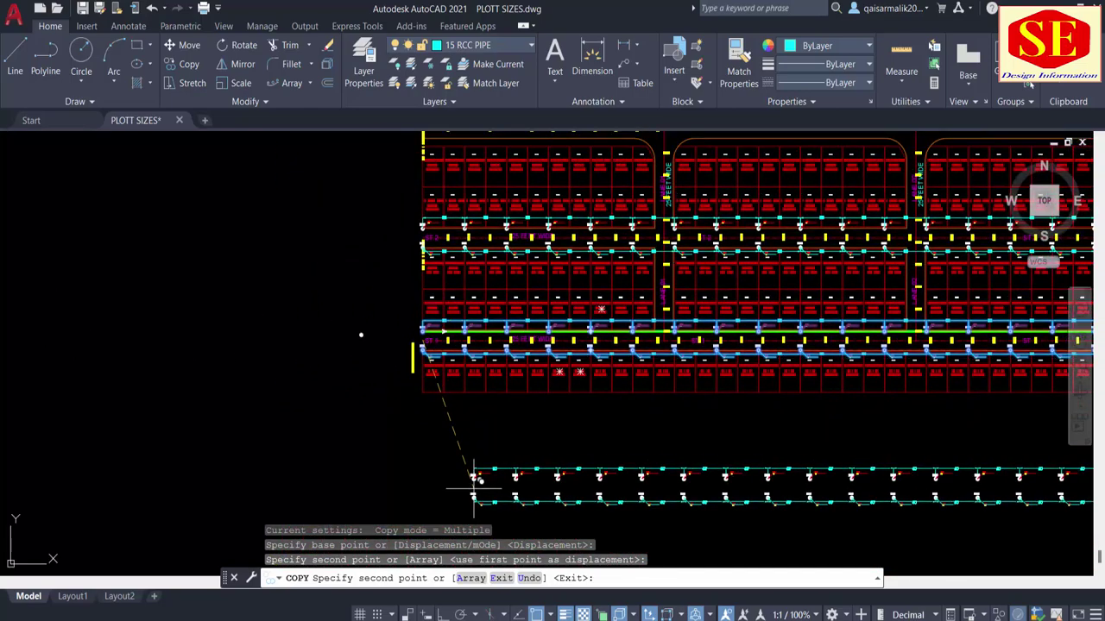
{"action": "left_click", "coordinate": [443, 455]}
{"action": "key", "text": "Escape"}
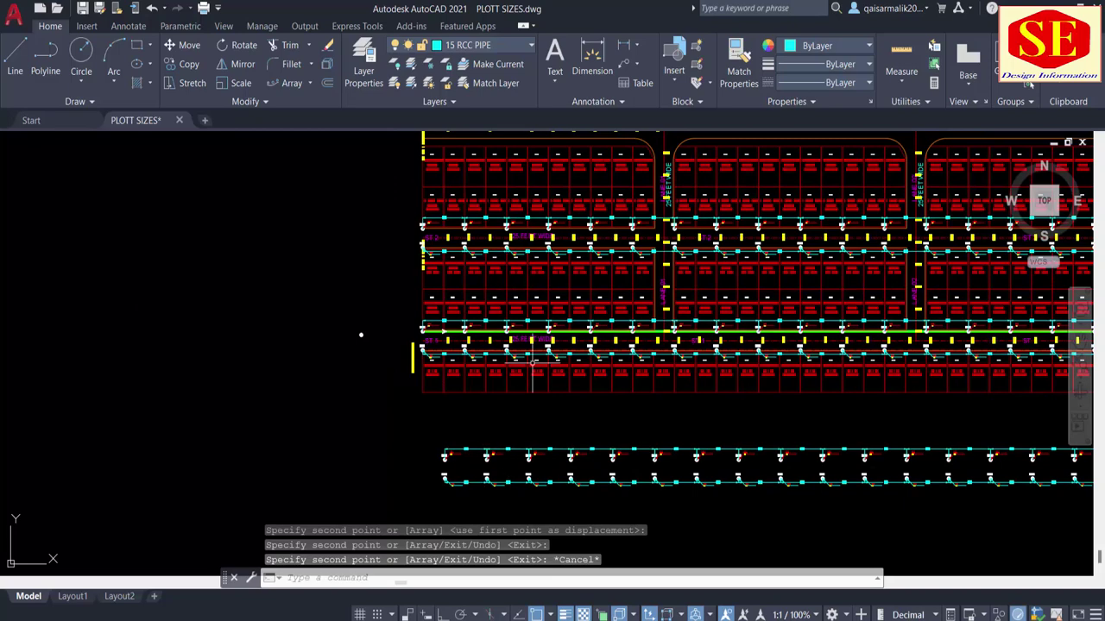
{"action": "left_click", "coordinate": [524, 450]}
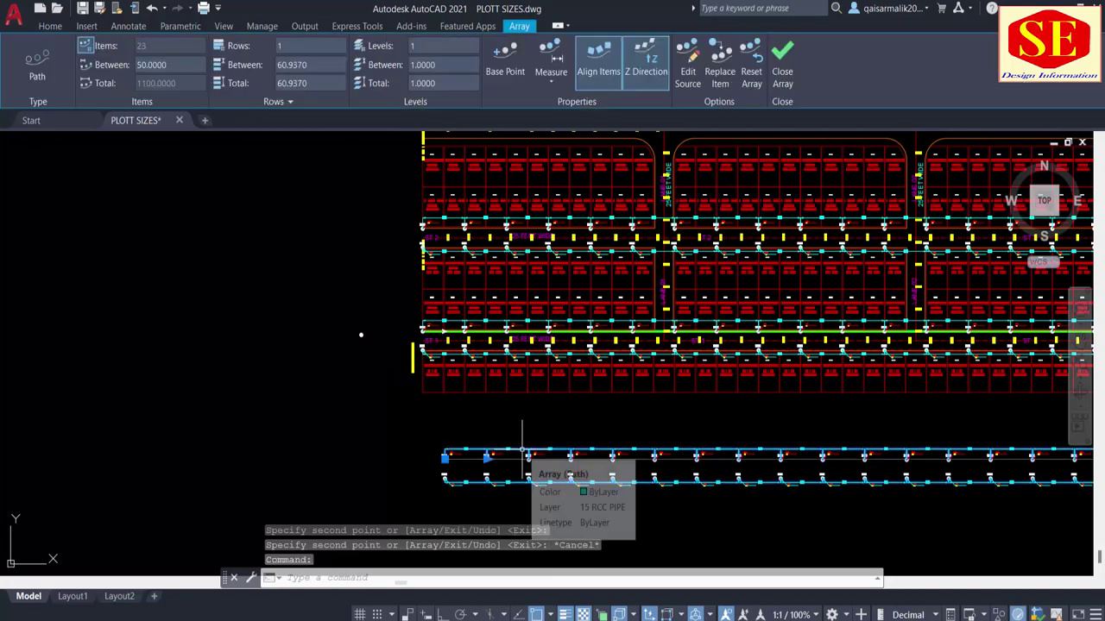
Explode the copied row below the layout and erase its left portion.
{"action": "type", "text": "x"}
{"action": "key", "text": "Return"}
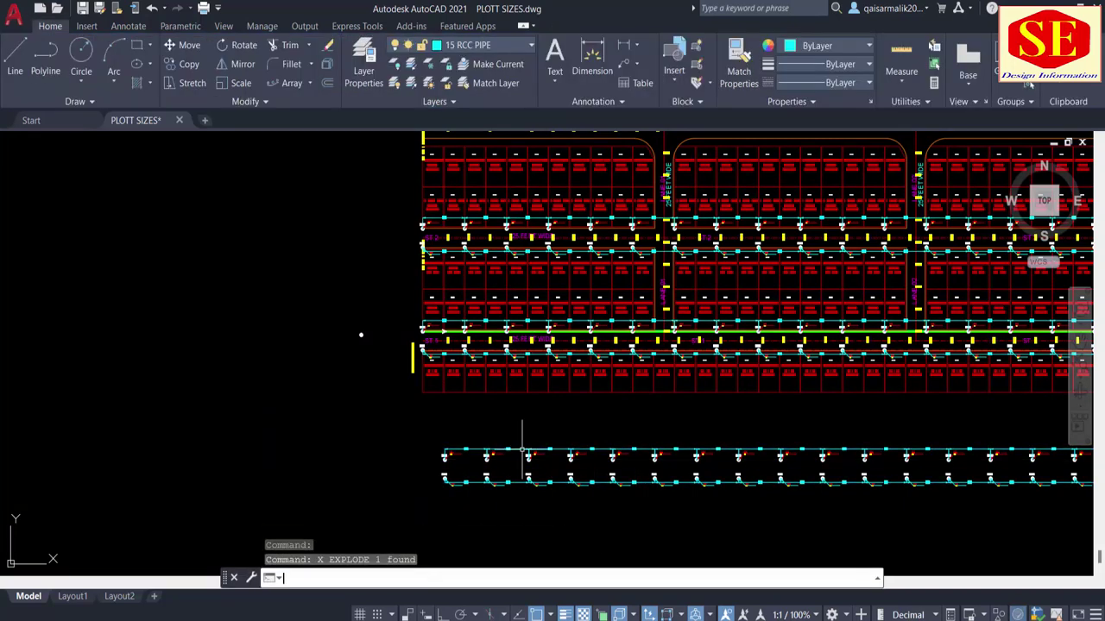
{"action": "key", "text": "Escape"}
{"action": "left_click", "coordinate": [475, 438]}
{"action": "scroll", "coordinate": [365, 388], "scroll_direction": "down", "scroll_amount": 2}
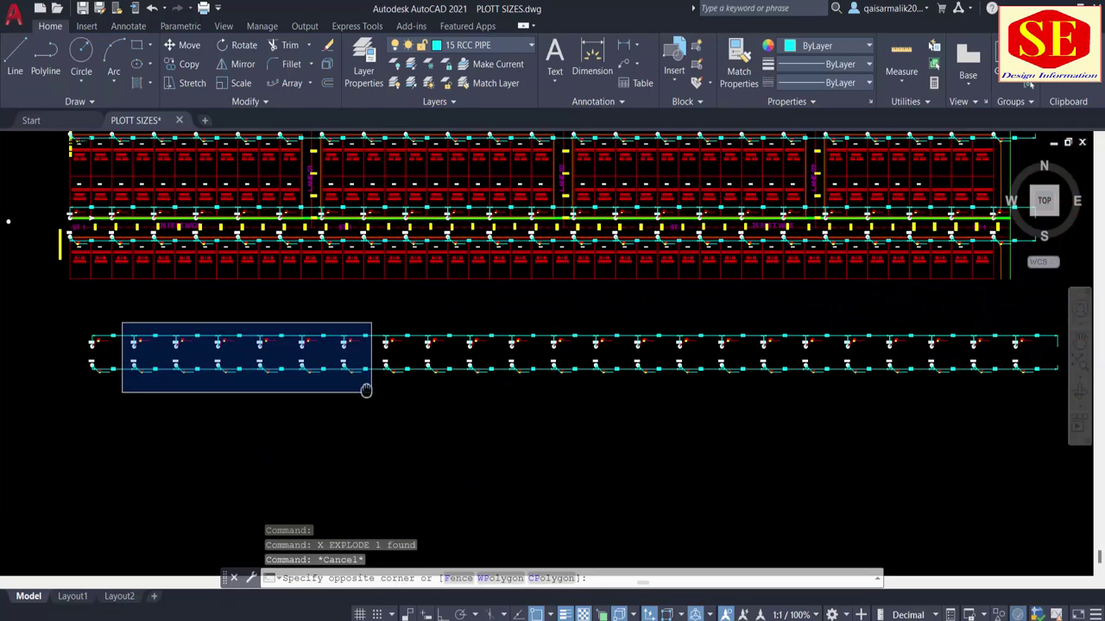
{"action": "scroll", "coordinate": [604, 415], "scroll_direction": "down", "scroll_amount": 2}
{"action": "left_click", "coordinate": [803, 414]}
{"action": "type", "text": "e"}
{"action": "key", "text": "Return"}
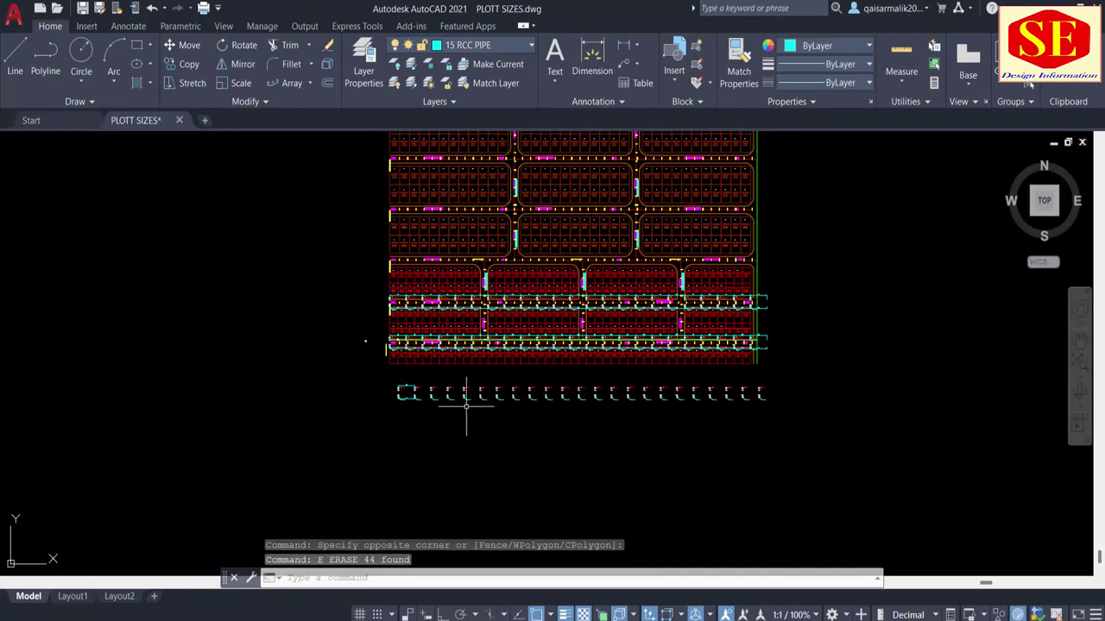
Reselect the remaining bottom-row array and explode it as well.
{"action": "scroll", "coordinate": [538, 382], "scroll_direction": "up", "scroll_amount": 2}
{"action": "left_click", "coordinate": [923, 371]}
{"action": "left_click", "coordinate": [819, 429]}
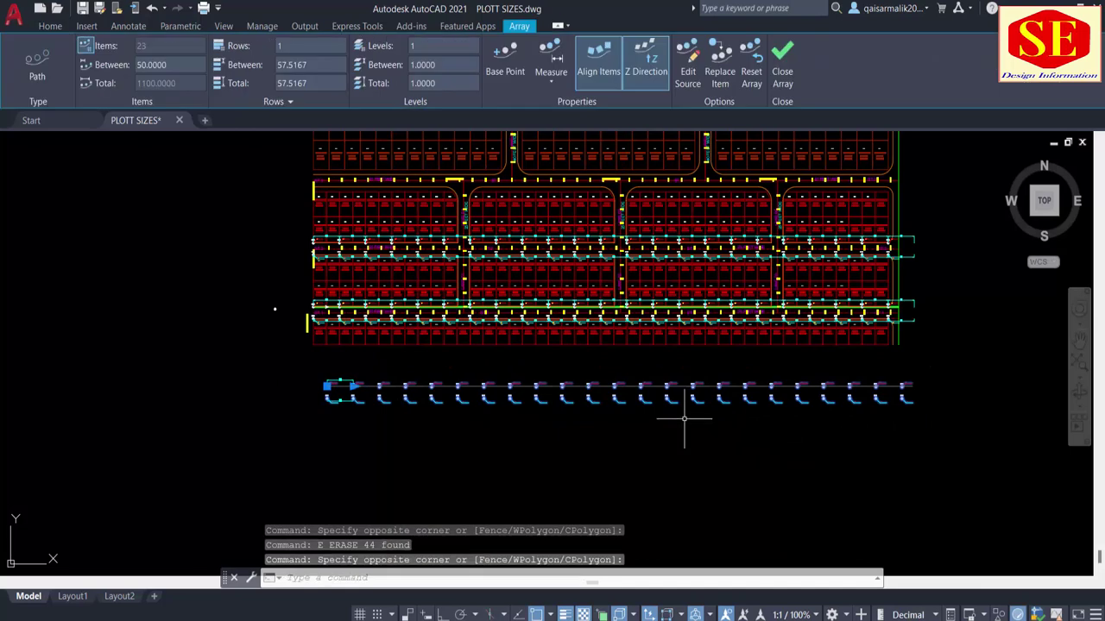
{"action": "key", "text": "Escape"}
{"action": "left_click", "coordinate": [616, 381]}
{"action": "left_click", "coordinate": [613, 386]}
{"action": "type", "text": "x"}
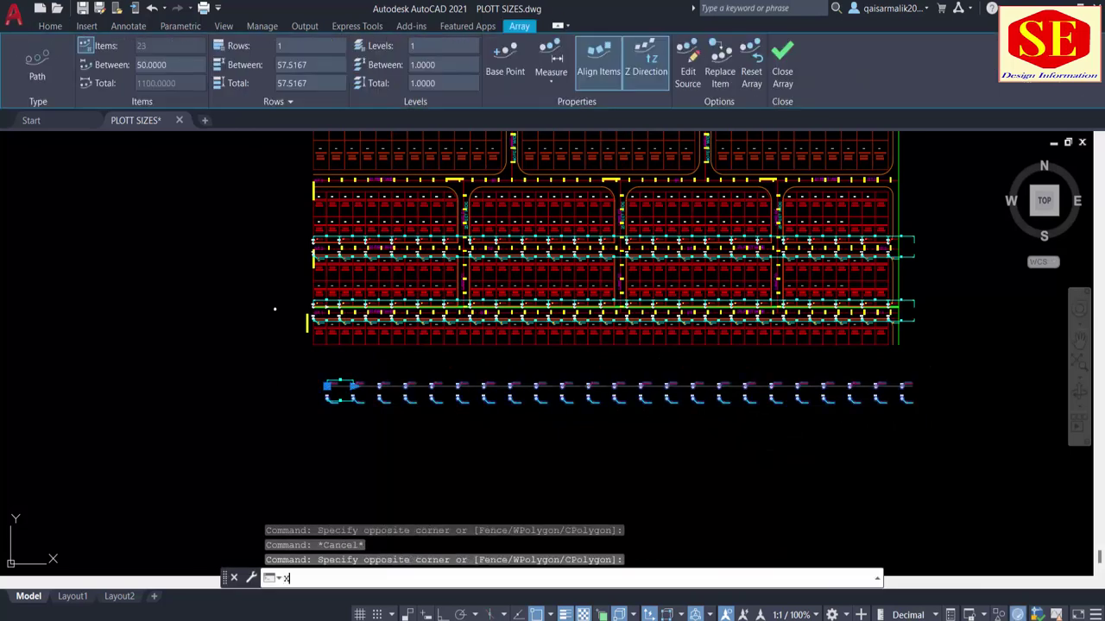
{"action": "key", "text": "Return"}
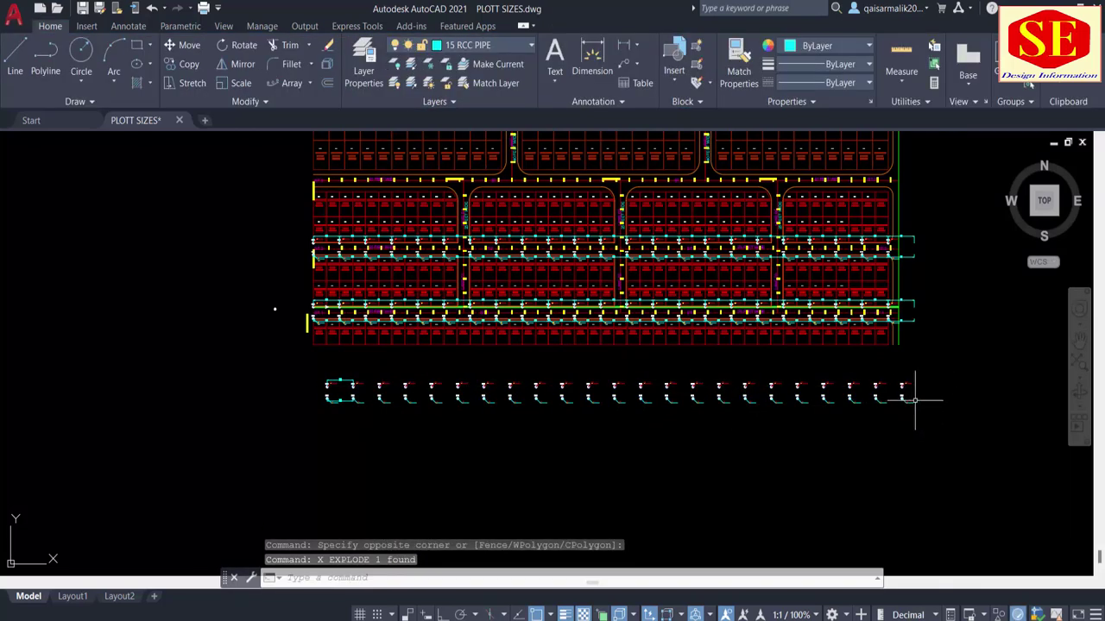
Erase the rest of the bottom row, including the right-hand MH.1, HC.1 and dimensions.
{"action": "scroll", "coordinate": [914, 392], "scroll_direction": "up", "scroll_amount": 4}
{"action": "left_click", "coordinate": [882, 409]}
{"action": "key", "text": "Escape"}
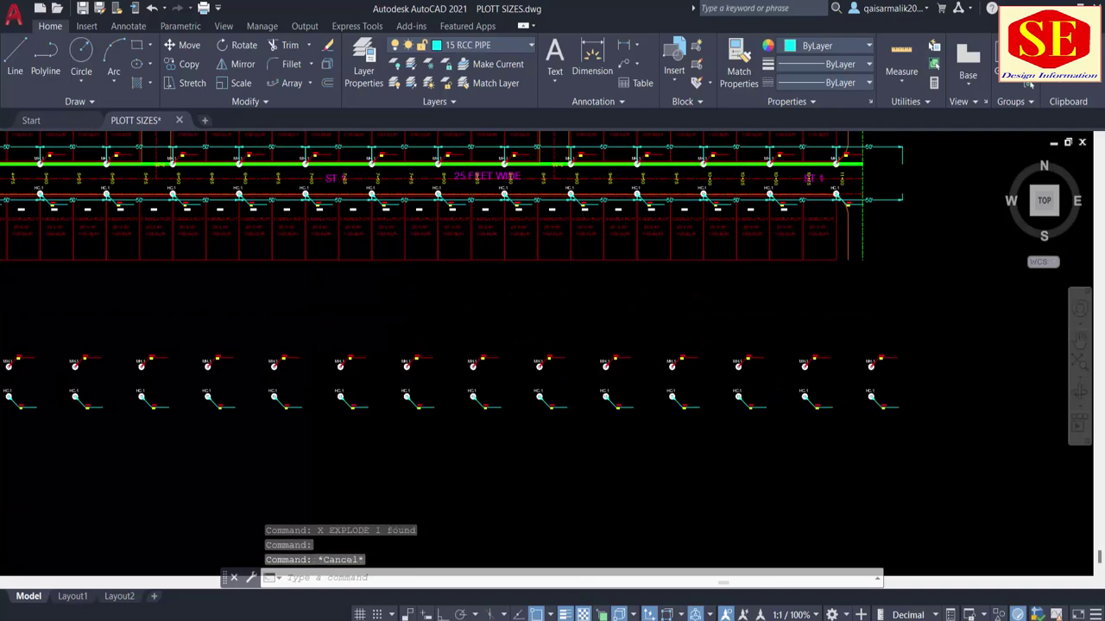
{"action": "scroll", "coordinate": [915, 336], "scroll_direction": "down", "scroll_amount": 3}
{"action": "left_click", "coordinate": [923, 328]}
{"action": "middle_click_drag", "start_coordinate": [259, 386], "coordinate": [660, 386]}
{"action": "left_click", "coordinate": [585, 417]}
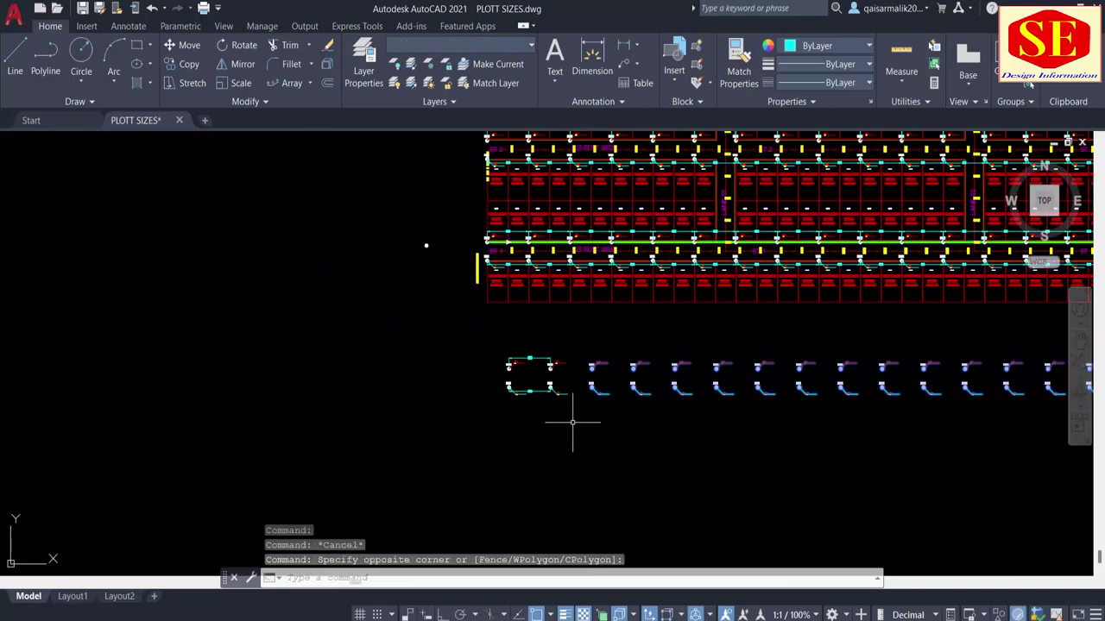
{"action": "type", "text": "e"}
{"action": "key", "text": "Return"}
{"action": "scroll", "coordinate": [571, 331], "scroll_direction": "up", "scroll_amount": 3}
{"action": "left_click", "coordinate": [571, 332]}
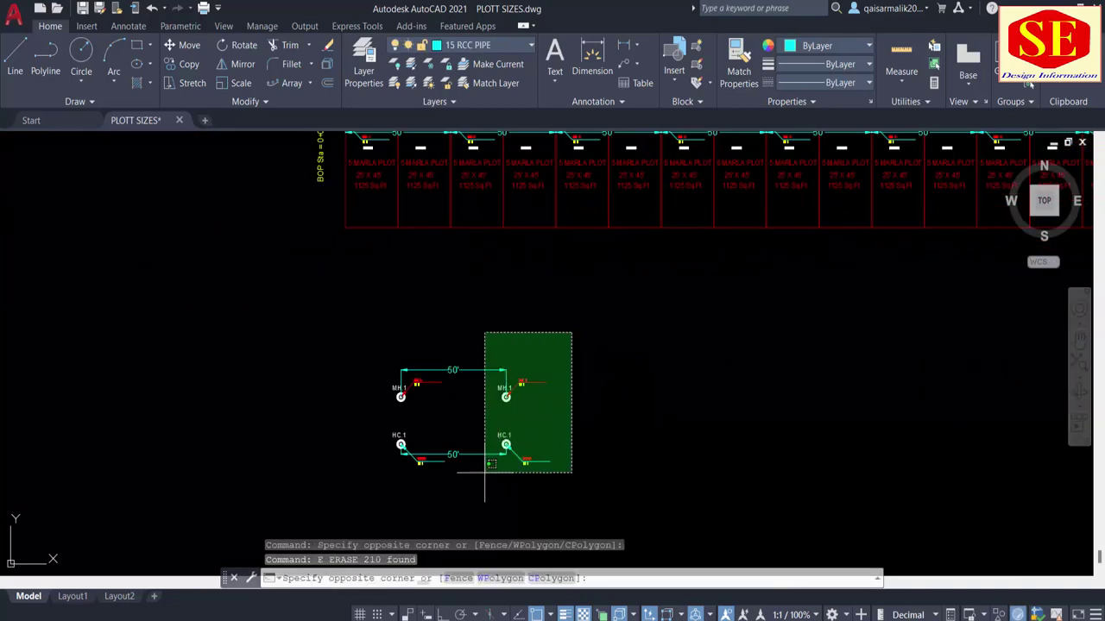
{"action": "left_click", "coordinate": [488, 470]}
{"action": "key", "text": "Return"}
Select the remaining MH.1/HC.1 pair for a move with HC.1 as base point.
{"action": "scroll", "coordinate": [403, 363], "scroll_direction": "up", "scroll_amount": 3}
{"action": "scroll", "coordinate": [399, 340], "scroll_direction": "down", "scroll_amount": 2}
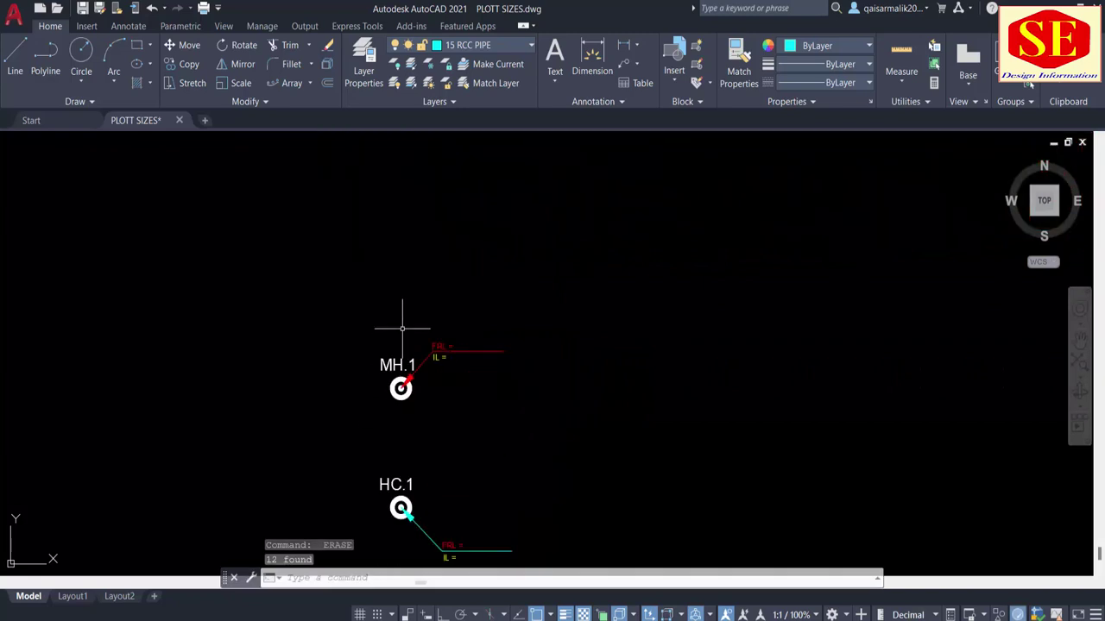
{"action": "middle_click_drag", "start_coordinate": [419, 488], "coordinate": [415, 380]}
{"action": "key", "text": "Escape"}
{"action": "type", "text": "m"}
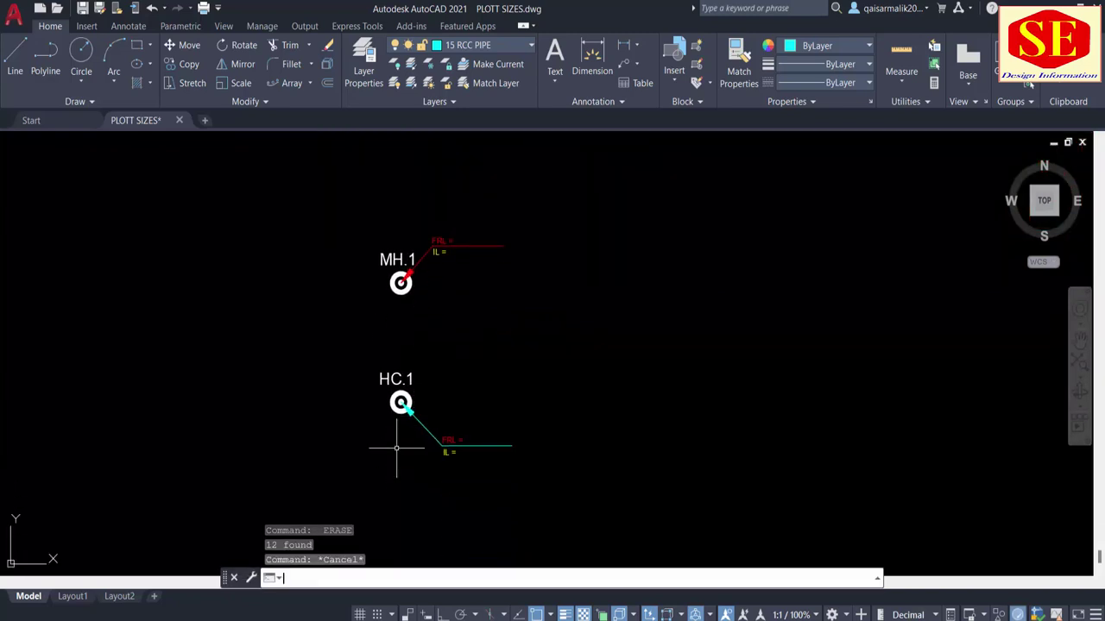
{"action": "key", "text": "Return"}
{"action": "left_click", "coordinate": [572, 204]}
{"action": "left_click", "coordinate": [362, 496]}
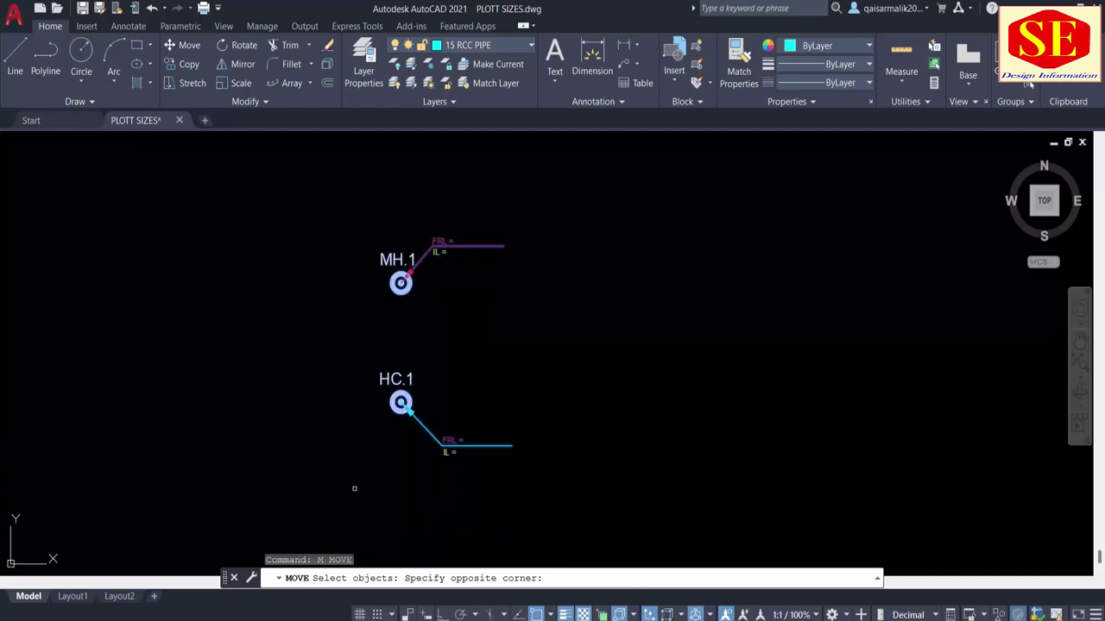
{"action": "key", "text": "Return"}
{"action": "left_click", "coordinate": [402, 401]}
Cancel the move and bring ST.3's start and LANE 01 into view.
{"action": "scroll", "coordinate": [787, 479], "scroll_direction": "down", "scroll_amount": 3}
{"action": "scroll", "coordinate": [601, 512], "scroll_direction": "up", "scroll_amount": 1}
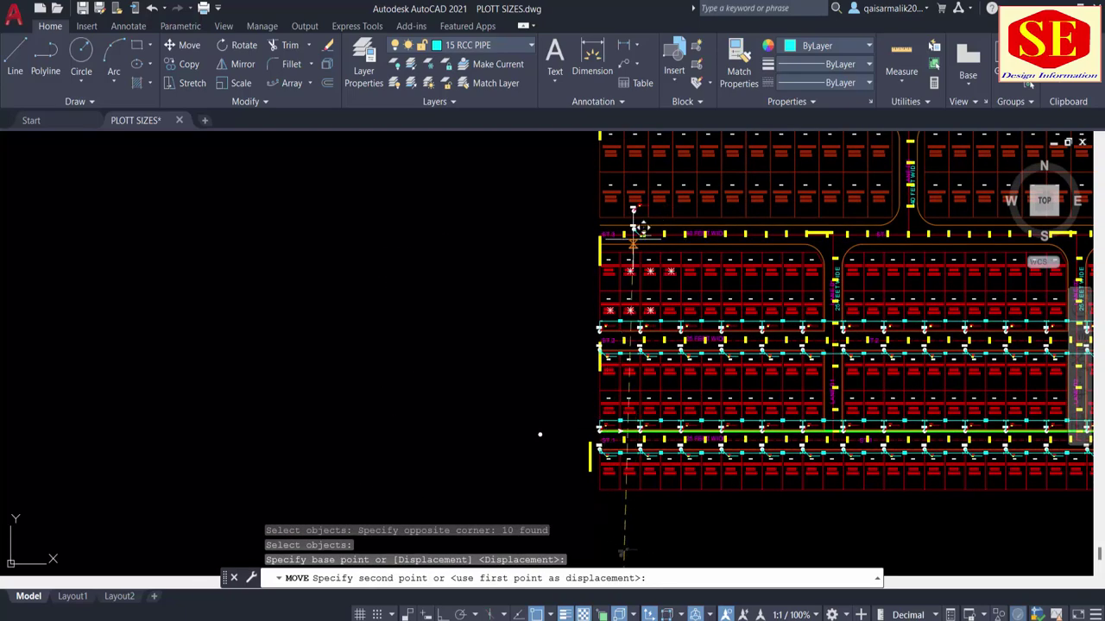
{"action": "scroll", "coordinate": [587, 294], "scroll_direction": "up", "scroll_amount": 1}
{"action": "scroll", "coordinate": [500, 337], "scroll_direction": "up", "scroll_amount": 1}
{"action": "scroll", "coordinate": [475, 345], "scroll_direction": "up", "scroll_amount": 1}
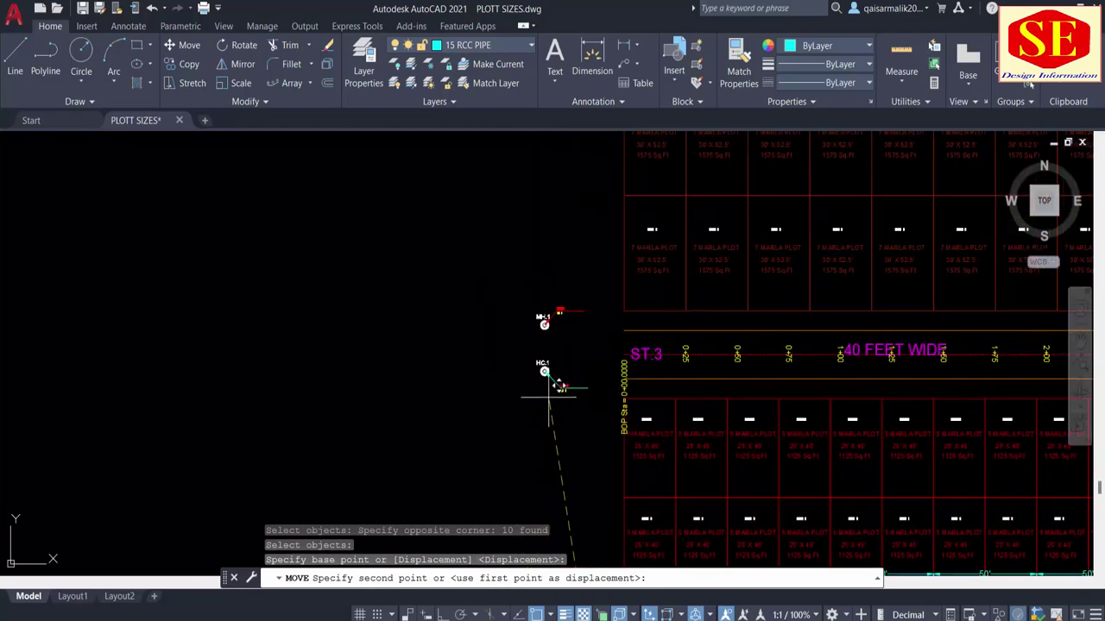
{"action": "key", "text": "Escape"}
{"action": "middle_click_drag", "start_coordinate": [765, 367], "coordinate": [535, 377]}
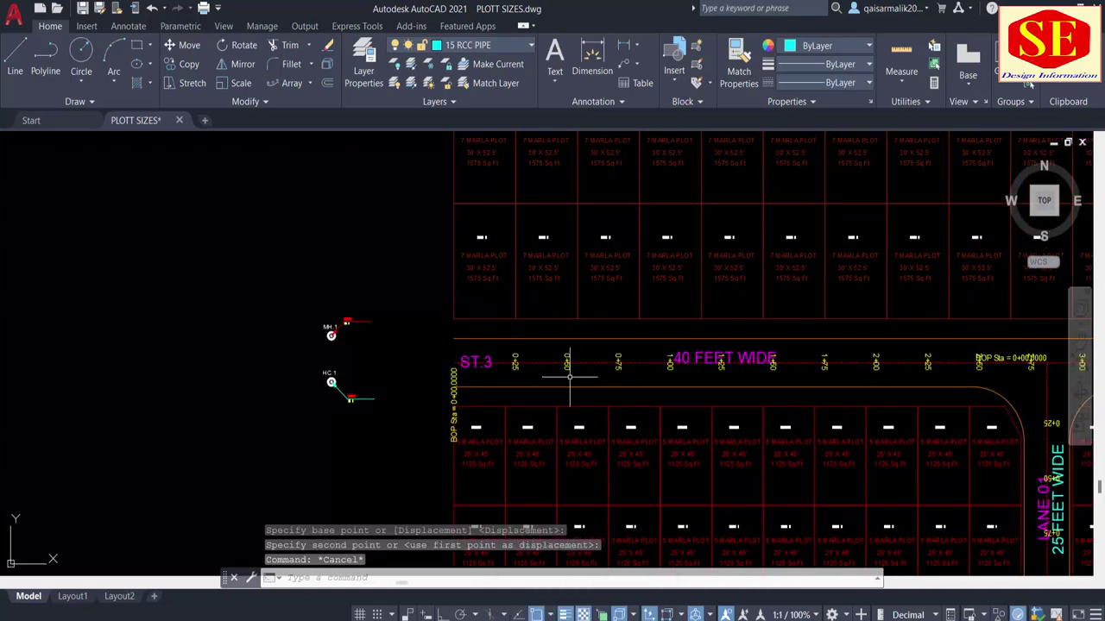
Switch to FOR SEWER.pdf and scroll to the 40' WIDE LOCAL ROAD (TYPE-B) section on page 3.
{"action": "left_click", "coordinate": [583, 557]}
{"action": "scroll", "coordinate": [478, 325], "scroll_direction": "up", "scroll_amount": 1}
{"action": "scroll", "coordinate": [483, 336], "scroll_direction": "up", "scroll_amount": 5}
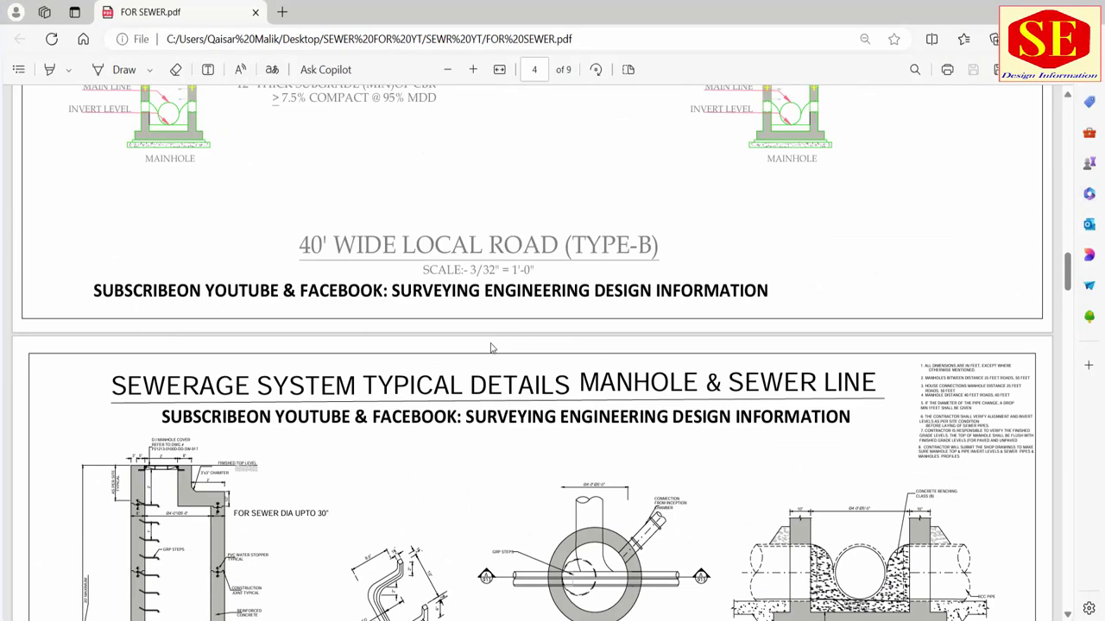
{"action": "scroll", "coordinate": [488, 348], "scroll_direction": "up", "scroll_amount": 3}
{"action": "scroll", "coordinate": [490, 347], "scroll_direction": "up", "scroll_amount": 1}
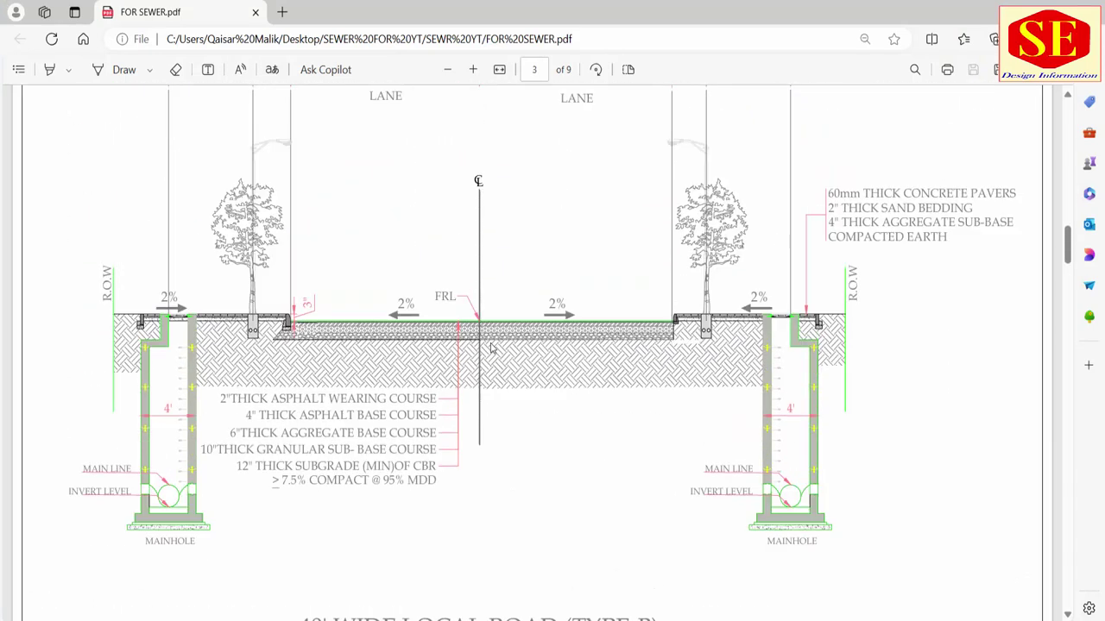
{"action": "scroll", "coordinate": [491, 357], "scroll_direction": "down", "scroll_amount": 2}
{"action": "scroll", "coordinate": [491, 358], "scroll_direction": "down", "scroll_amount": 1}
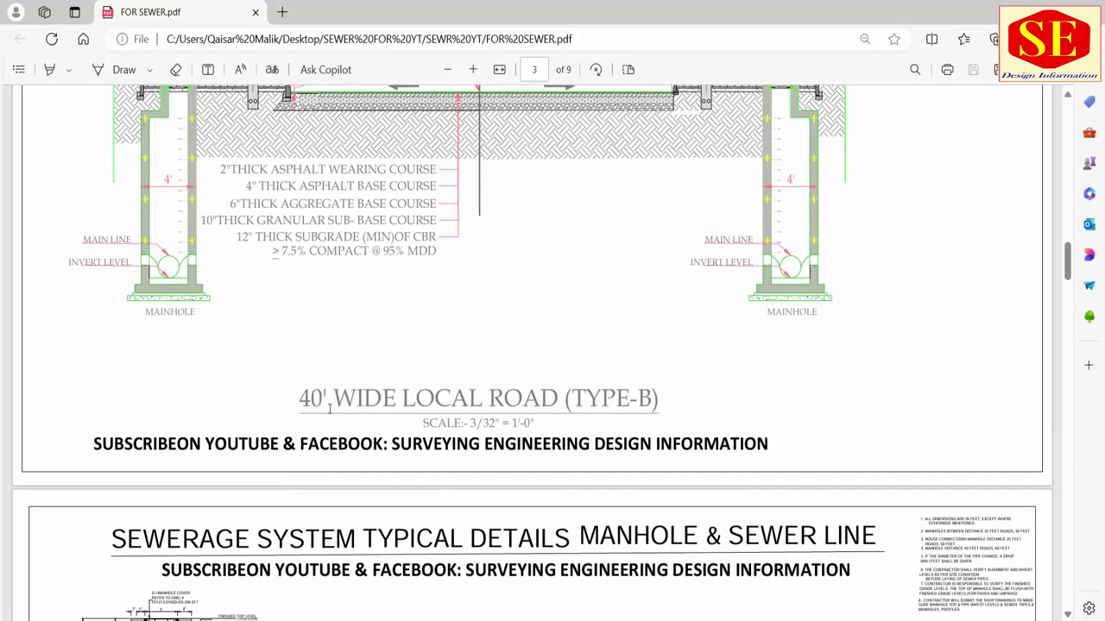
{"action": "scroll", "coordinate": [423, 370], "scroll_direction": "up", "scroll_amount": 3}
{"action": "scroll", "coordinate": [423, 369], "scroll_direction": "up", "scroll_amount": 1}
{"action": "scroll", "coordinate": [422, 370], "scroll_direction": "up", "scroll_amount": 2}
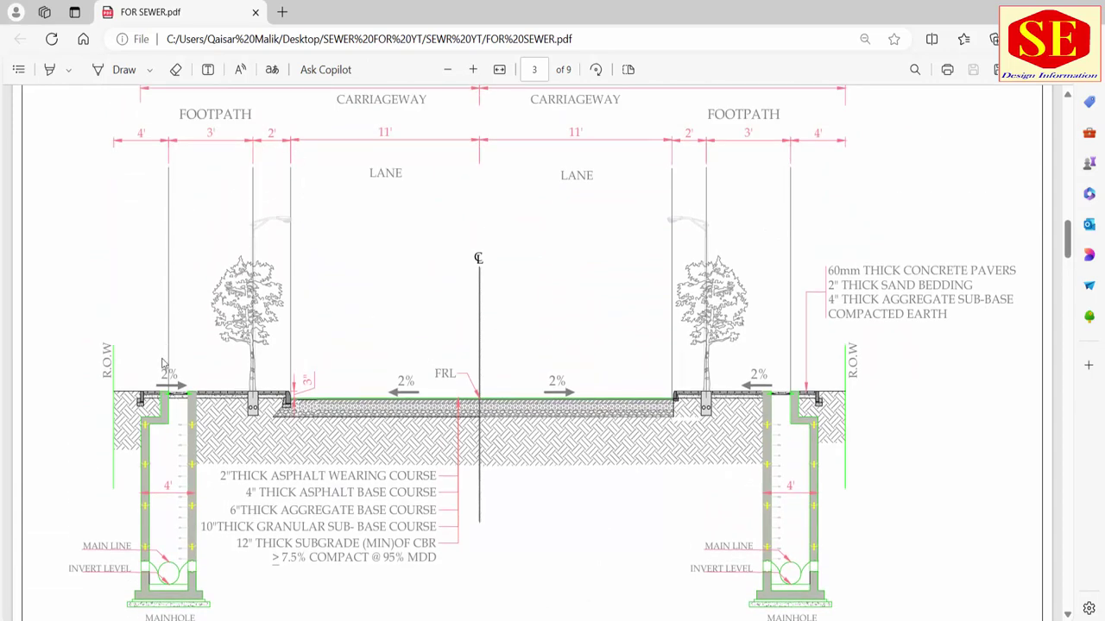
{"action": "scroll", "coordinate": [169, 336], "scroll_direction": "down", "scroll_amount": 3}
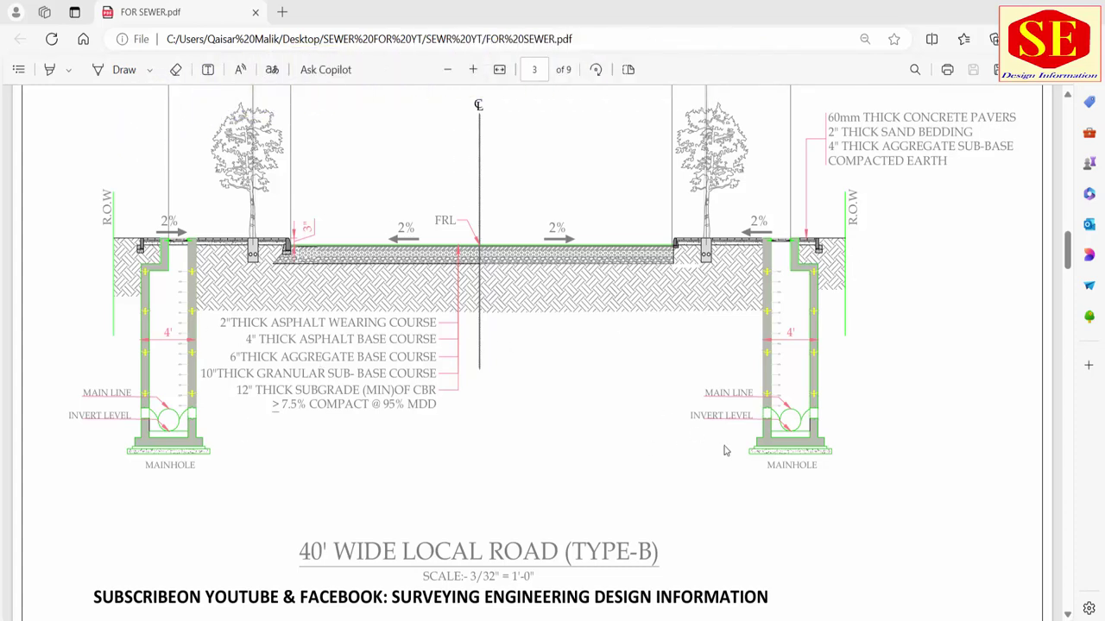
{"action": "scroll", "coordinate": [725, 451], "scroll_direction": "up", "scroll_amount": 1}
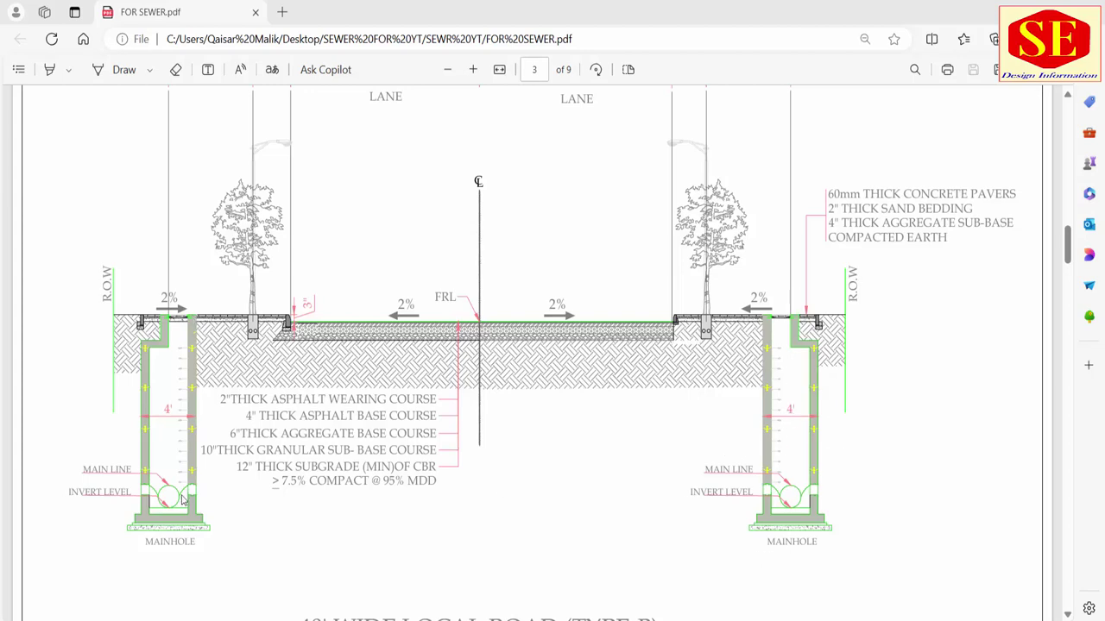
{"action": "scroll", "coordinate": [441, 455], "scroll_direction": "up", "scroll_amount": 1}
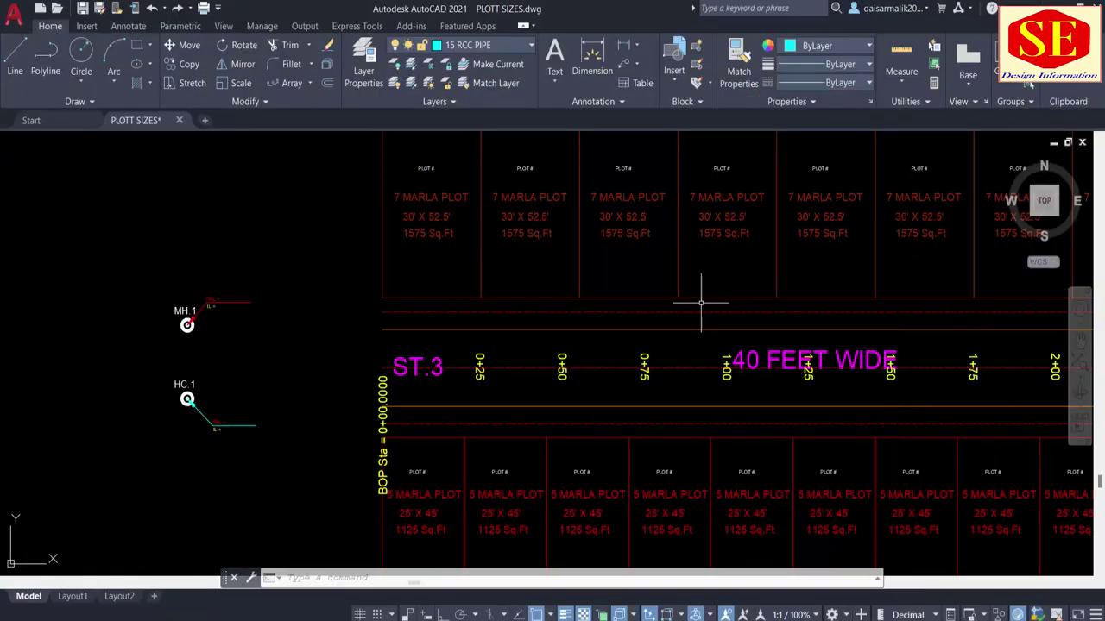
Delete the two purple road centre lines along ST.3.
{"action": "middle_click_drag", "start_coordinate": [833, 369], "coordinate": [584, 250]}
{"action": "scroll", "coordinate": [505, 239], "scroll_direction": "up", "scroll_amount": 3}
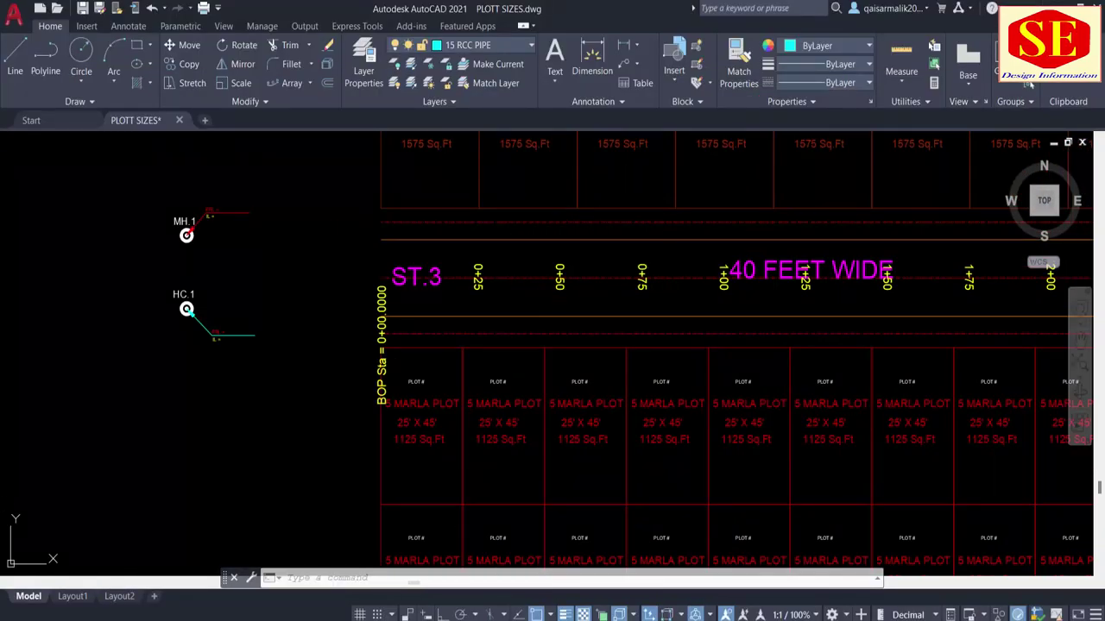
{"action": "left_click", "coordinate": [562, 221]}
{"action": "left_click", "coordinate": [551, 335]}
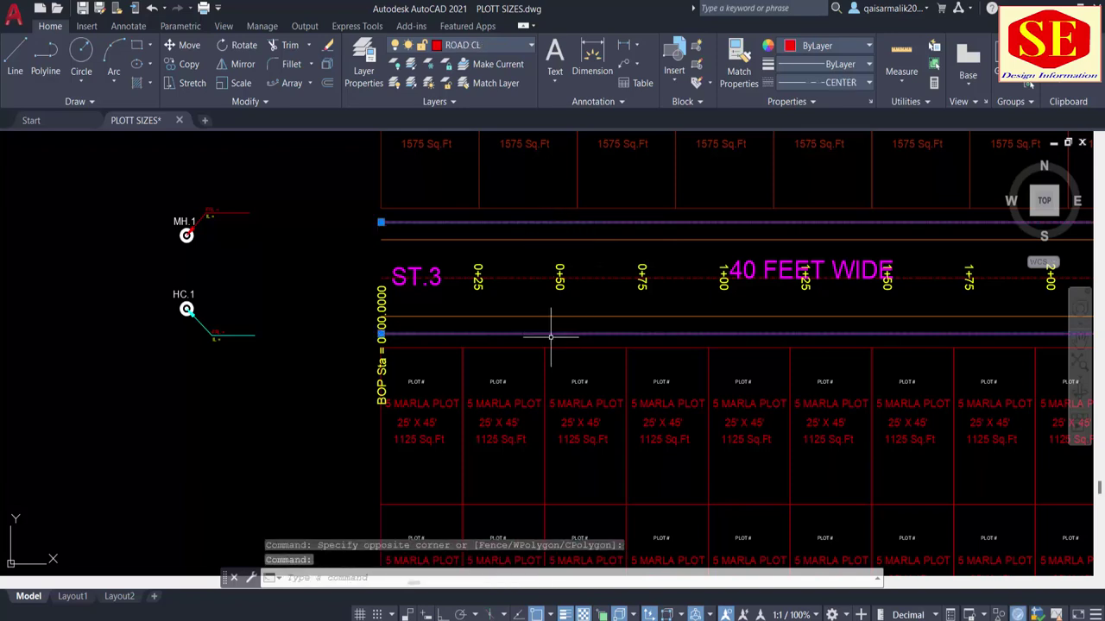
{"action": "key", "text": "Delete"}
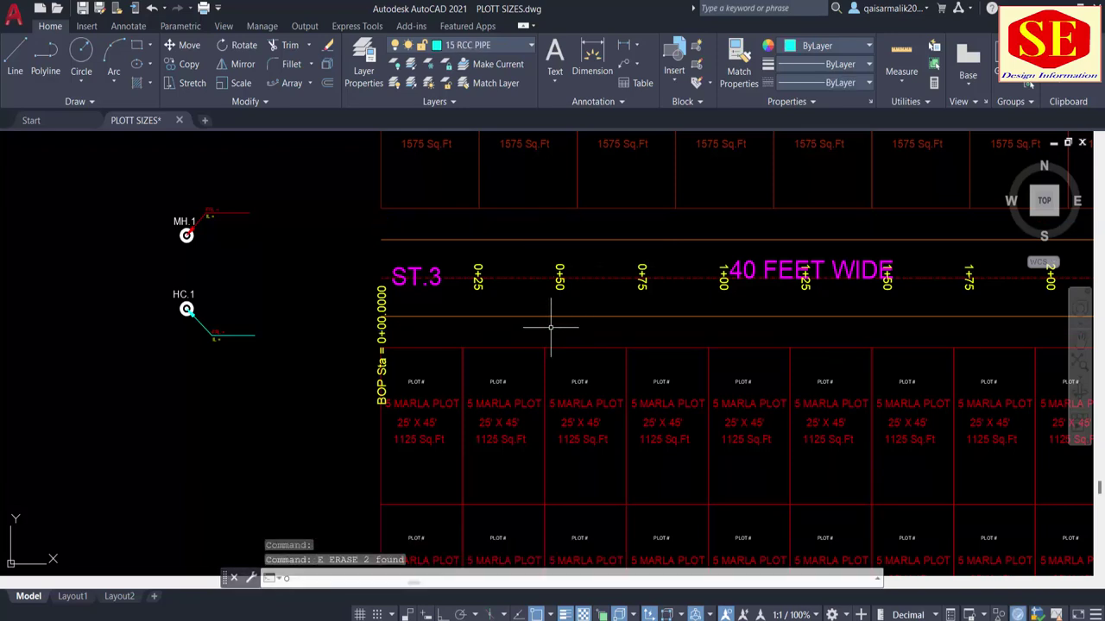
Offset an ST.3 street line by a distance of 16.
{"action": "type", "text": "o"}
{"action": "key", "text": "Return"}
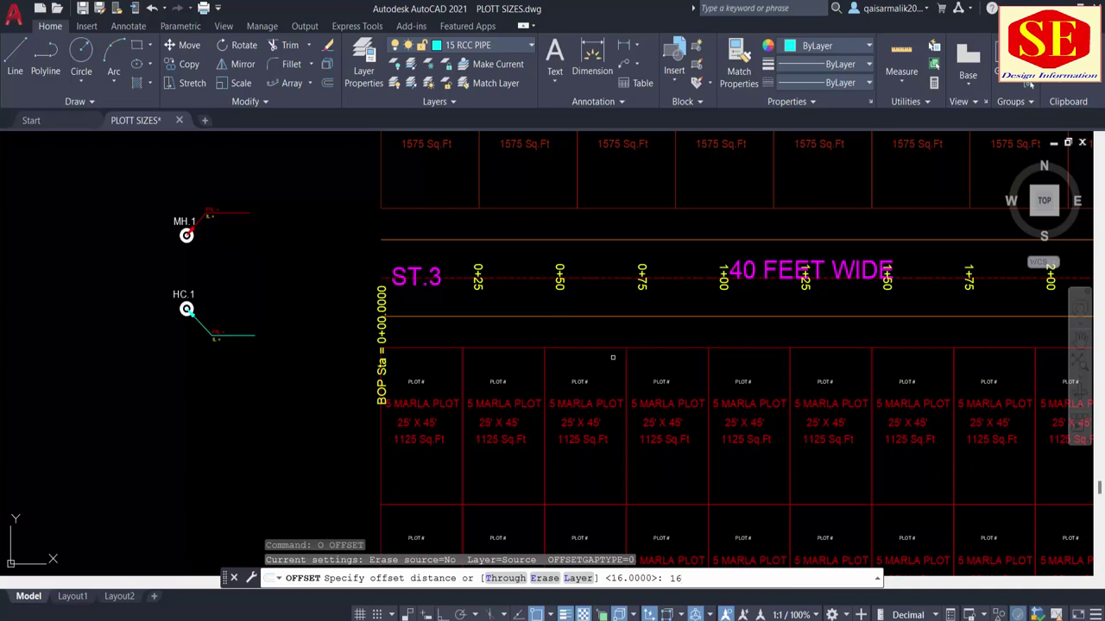
{"action": "key", "text": "Return"}
{"action": "left_click", "coordinate": [515, 276]}
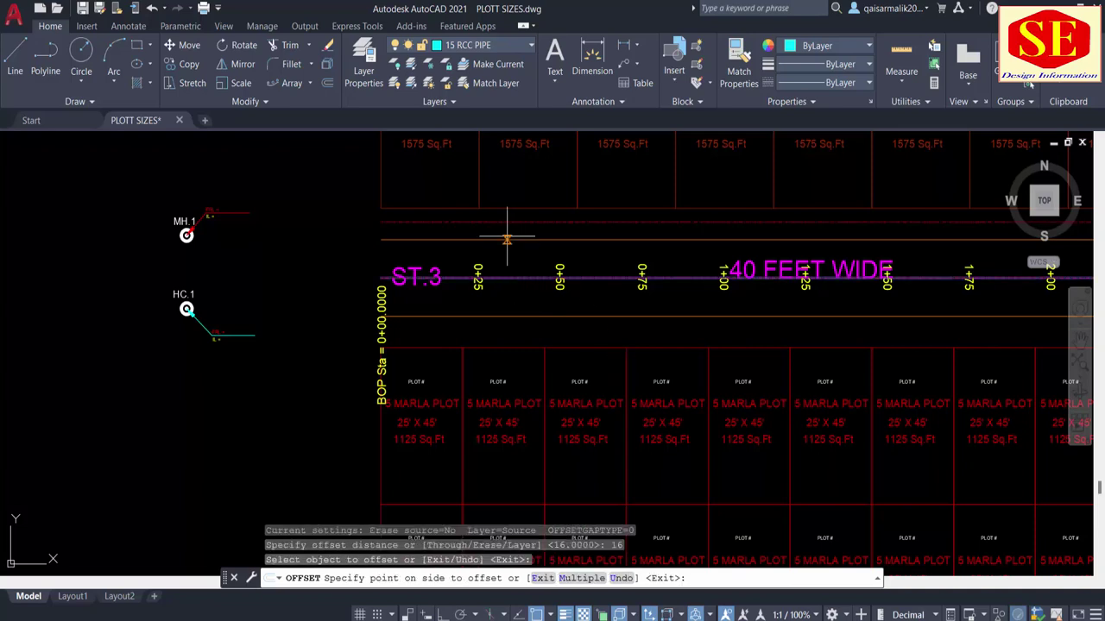
{"action": "left_click", "coordinate": [507, 276]}
{"action": "left_click", "coordinate": [513, 306]}
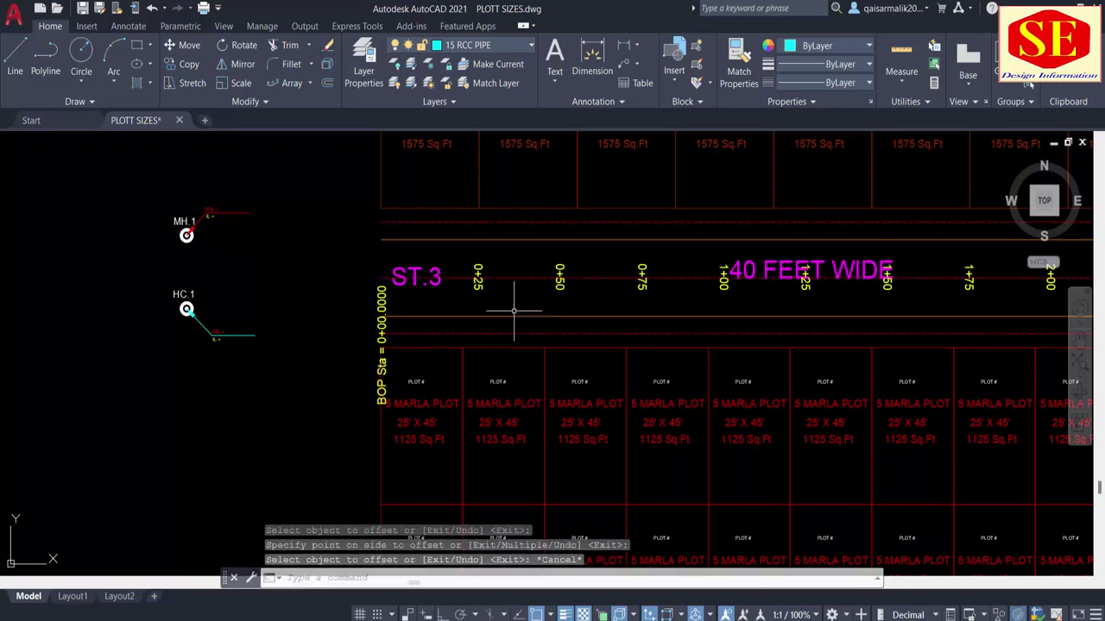
{"action": "key", "text": "Escape"}
Check the 15"Ø pipe size for ST.3 in the PDF table, then return to AutoCAD.
{"action": "scroll", "coordinate": [91, 429], "scroll_direction": "down", "scroll_amount": 5}
{"action": "scroll", "coordinate": [91, 429], "scroll_direction": "down", "scroll_amount": 4}
{"action": "scroll", "coordinate": [91, 429], "scroll_direction": "down", "scroll_amount": 3}
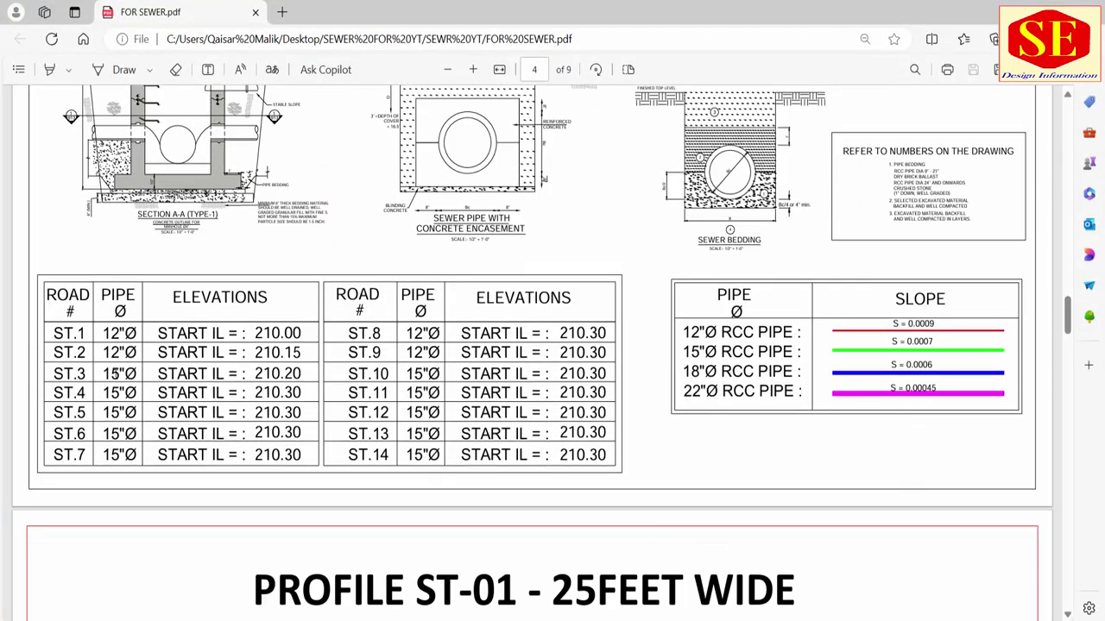
{"action": "double_click", "coordinate": [116, 372]}
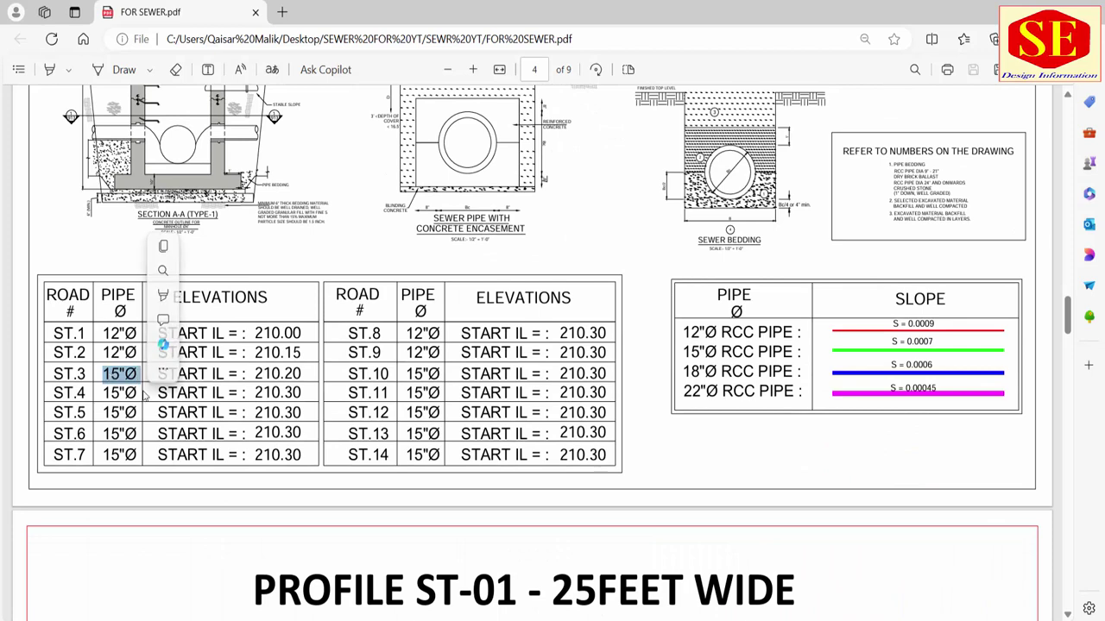
{"action": "key", "text": "ctrl+c"}
{"action": "key", "text": "alt+Tab"}
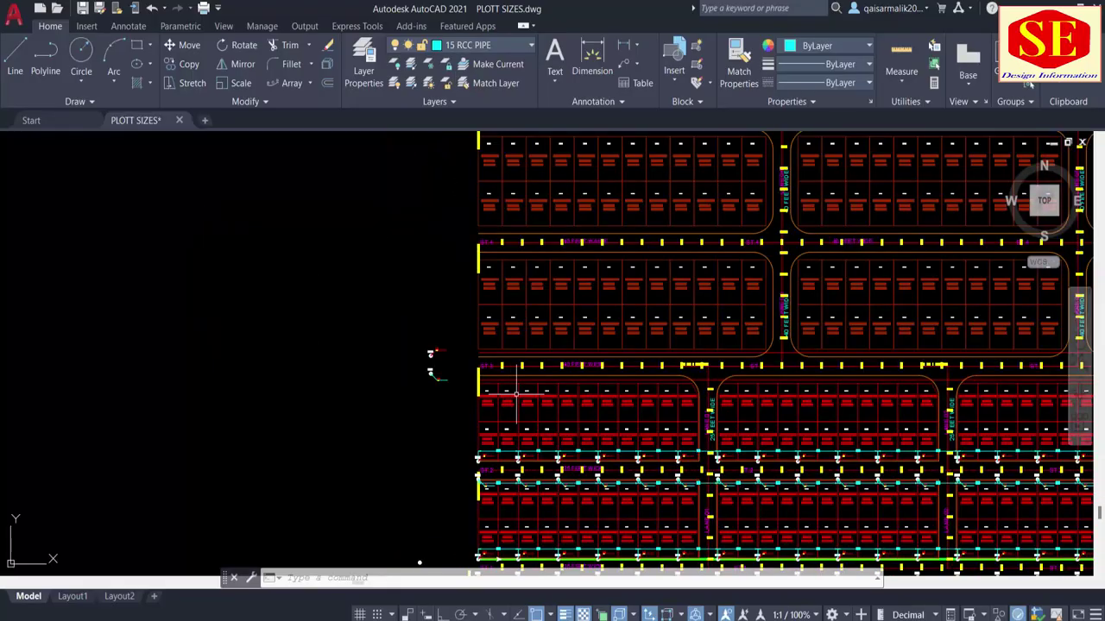
Match both ST.3 lines to the cyan 15" Ø RCC PIPE legend line with MA.
{"action": "key", "text": "Escape"}
{"action": "scroll", "coordinate": [517, 394], "scroll_direction": "down", "scroll_amount": 3}
{"action": "scroll", "coordinate": [775, 349], "scroll_direction": "up", "scroll_amount": 3}
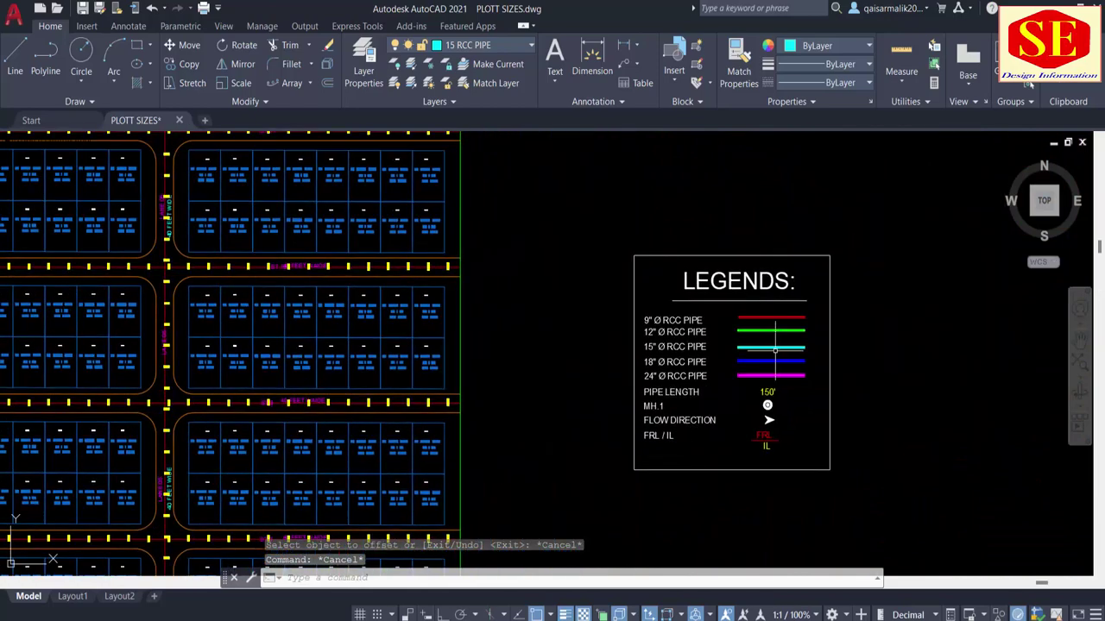
{"action": "scroll", "coordinate": [775, 349], "scroll_direction": "up", "scroll_amount": 4}
{"action": "type", "text": "MA"}
{"action": "key", "text": "Return"}
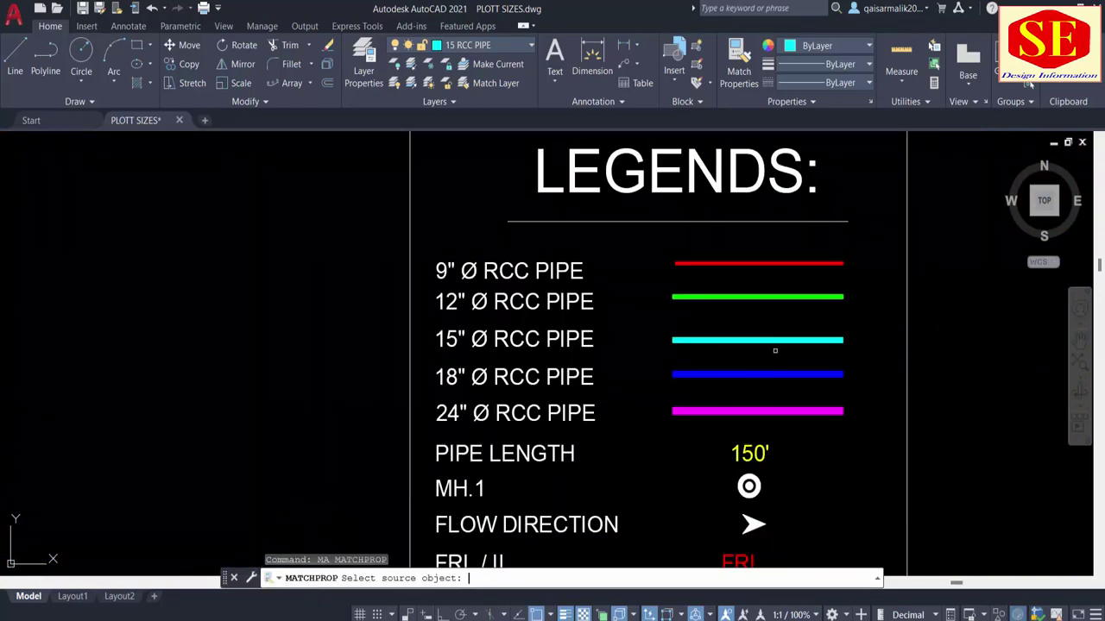
{"action": "left_click", "coordinate": [776, 340]}
{"action": "scroll", "coordinate": [781, 328], "scroll_direction": "down", "scroll_amount": 5}
{"action": "scroll", "coordinate": [855, 285], "scroll_direction": "up", "scroll_amount": 2}
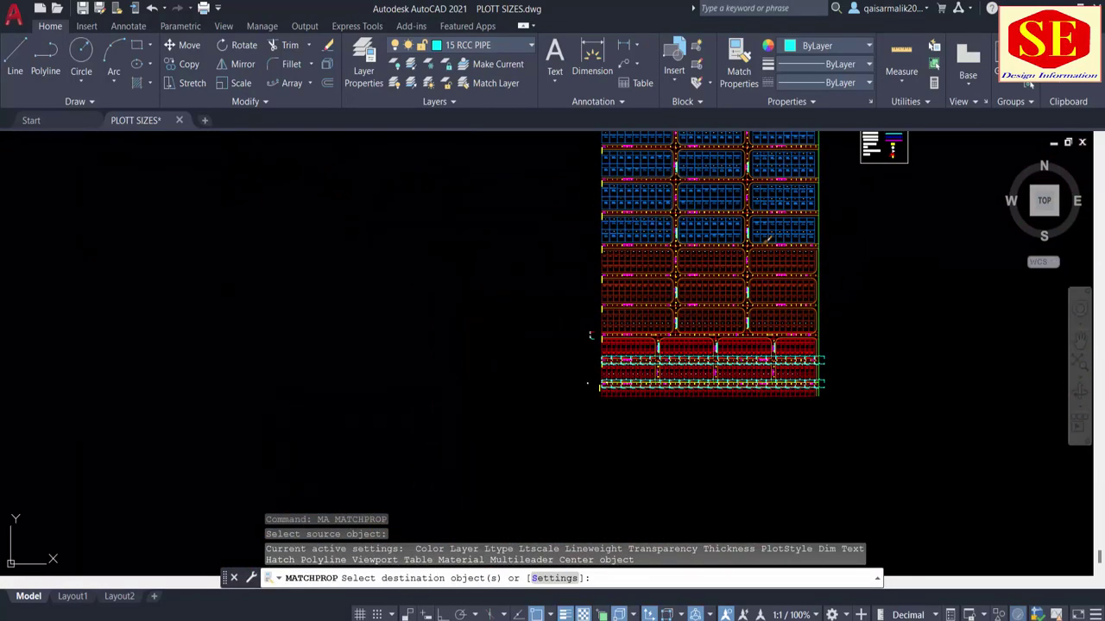
{"action": "scroll", "coordinate": [717, 274], "scroll_direction": "up", "scroll_amount": 2}
{"action": "scroll", "coordinate": [621, 323], "scroll_direction": "up", "scroll_amount": 5}
{"action": "scroll", "coordinate": [604, 349], "scroll_direction": "up", "scroll_amount": 5}
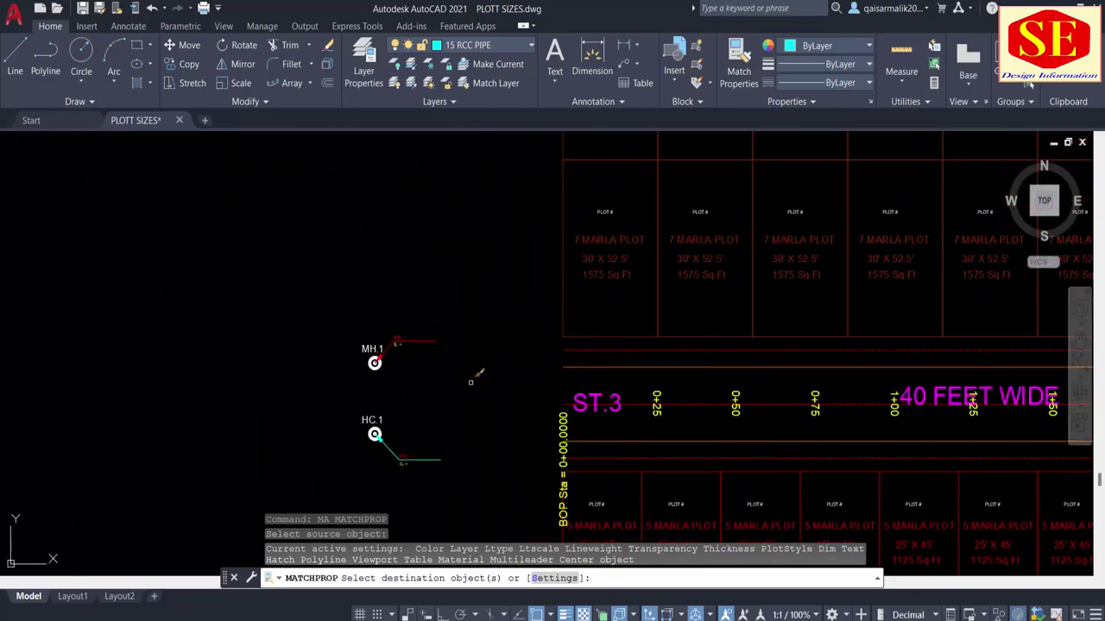
{"action": "left_click", "coordinate": [600, 361]}
{"action": "left_click", "coordinate": [591, 455]}
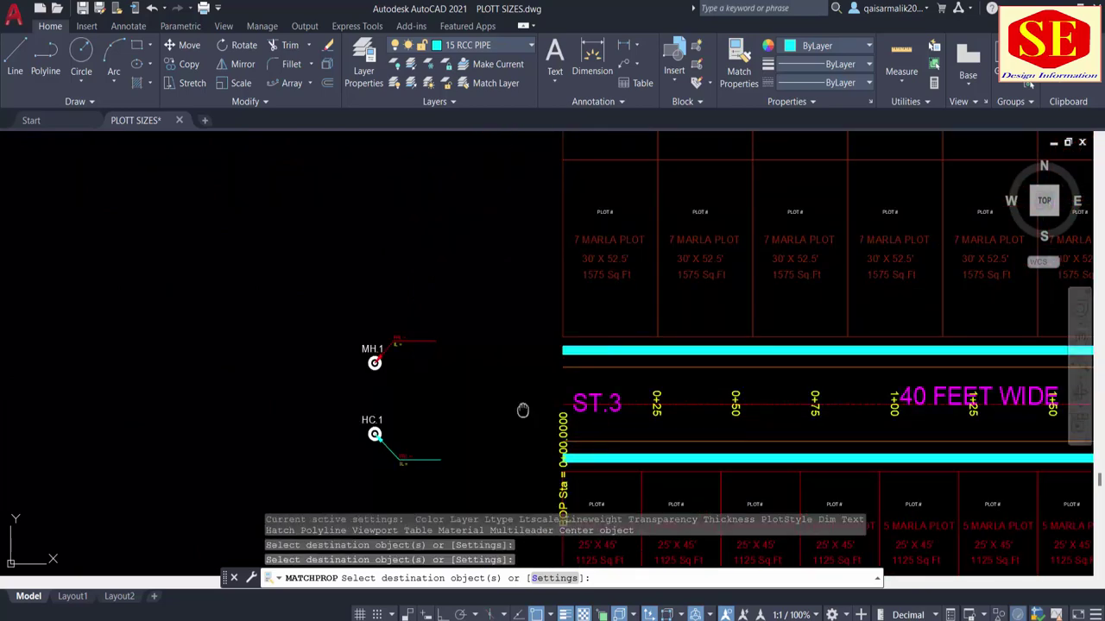
{"action": "middle_click_drag", "start_coordinate": [536, 368], "coordinate": [348, 263]}
{"action": "key", "text": "Escape"}
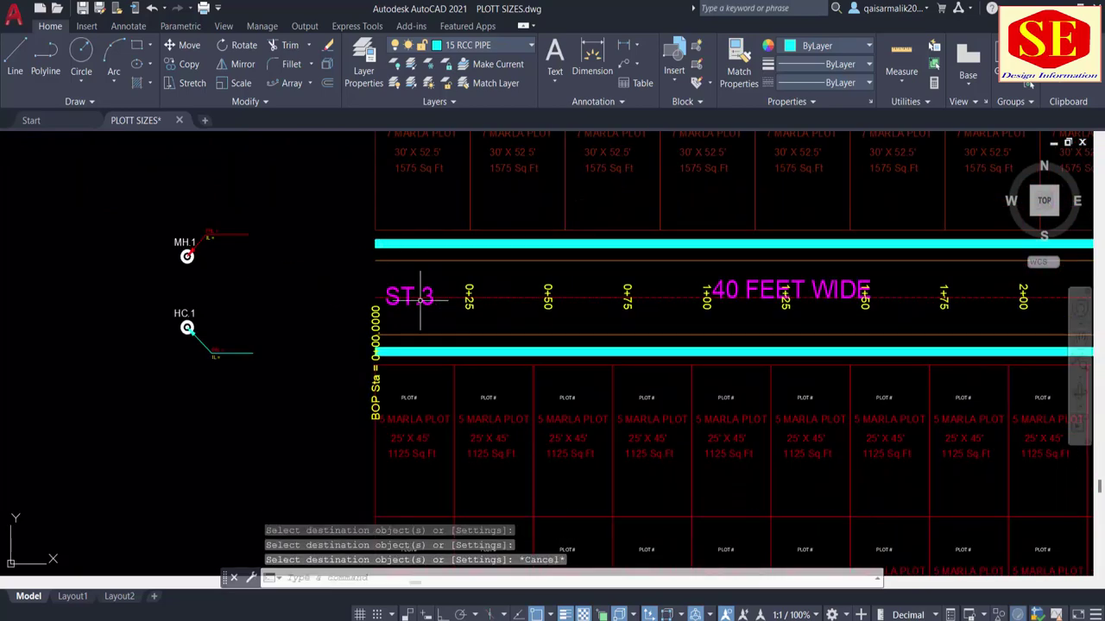
Pan across the street block to the area left of the plots.
{"action": "middle_click_drag", "start_coordinate": [621, 294], "coordinate": [36, 336]}
{"action": "scroll", "coordinate": [36, 337], "scroll_direction": "down", "scroll_amount": 5}
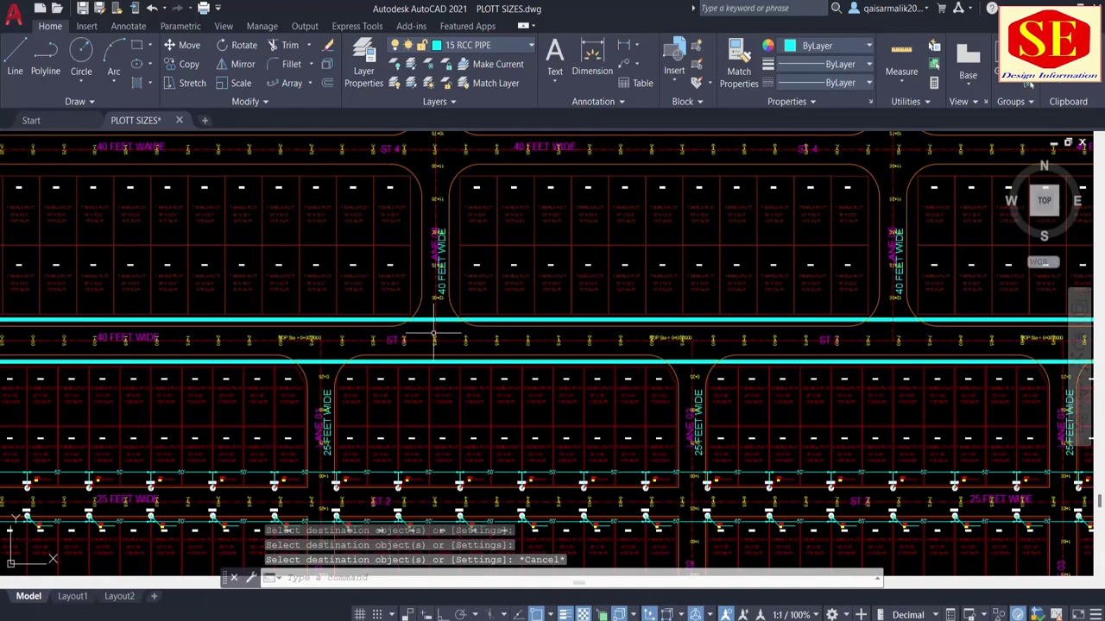
{"action": "scroll", "coordinate": [434, 308], "scroll_direction": "down", "scroll_amount": 2}
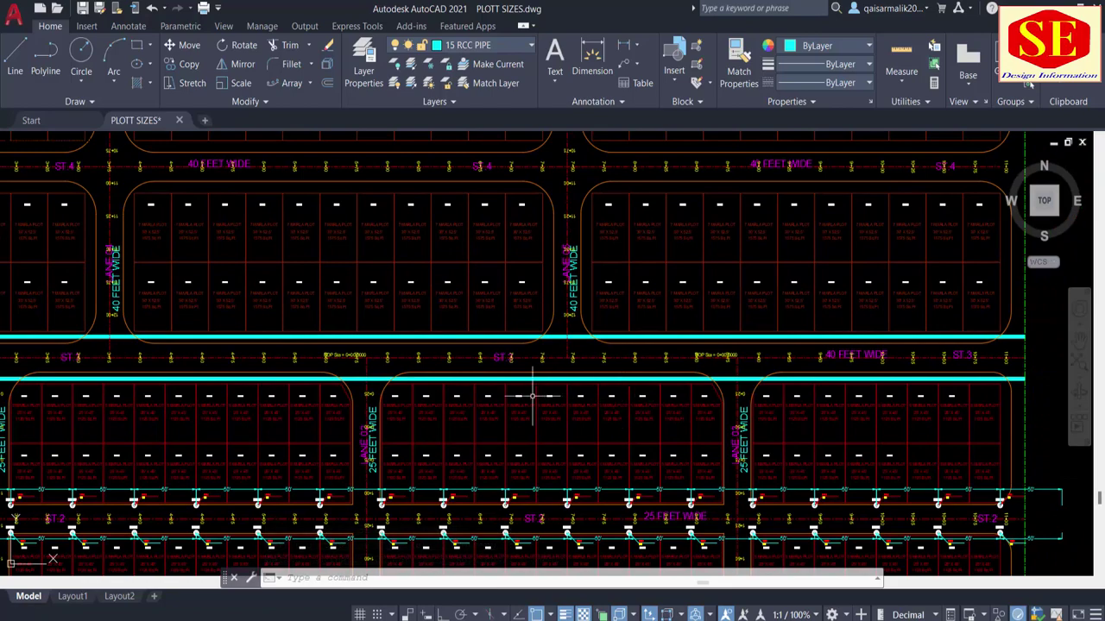
{"action": "middle_click_drag", "start_coordinate": [195, 449], "coordinate": [475, 431]}
{"action": "scroll", "coordinate": [265, 340], "scroll_direction": "up", "scroll_amount": 4}
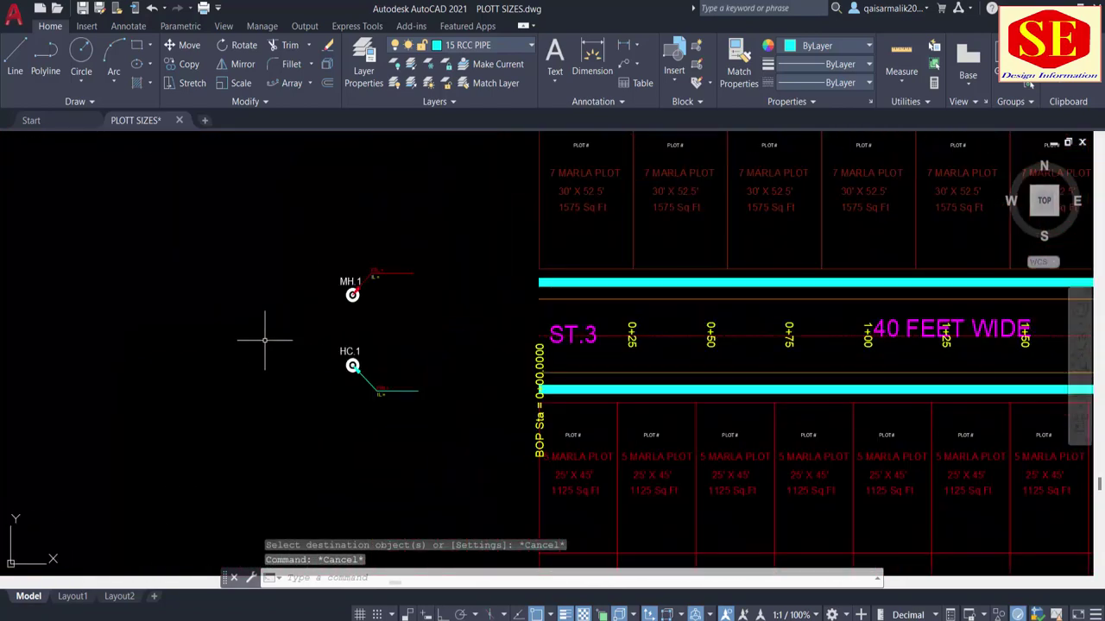
Copy the MH.1 symbol and its labels from its centre to the start of the ST.3 pipe.
{"action": "type", "text": "co"}
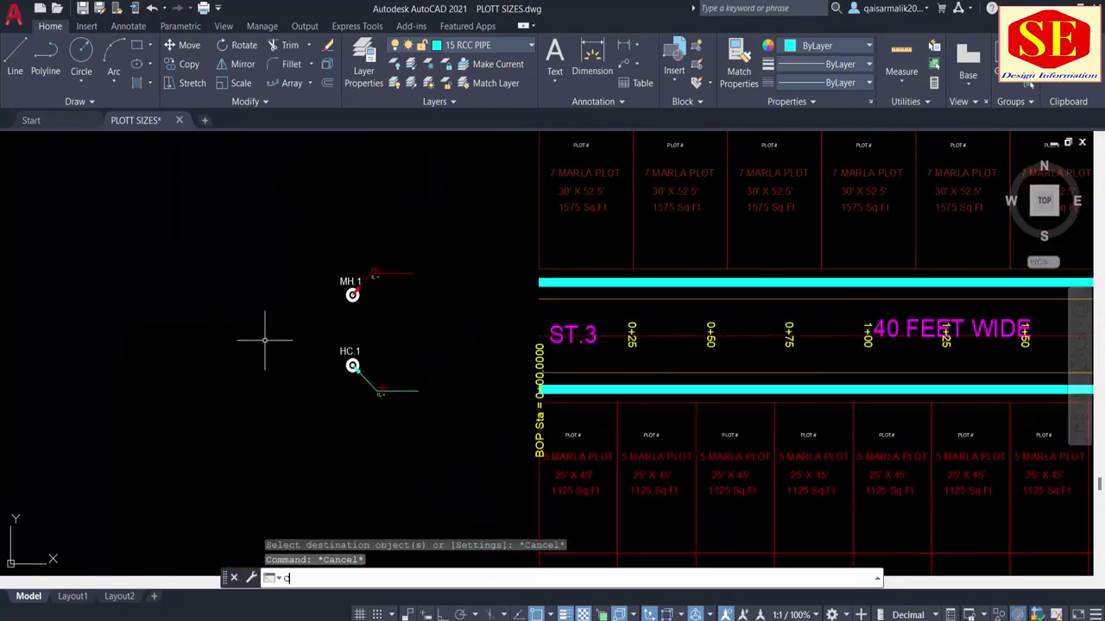
{"action": "key", "text": "Return"}
{"action": "left_click", "coordinate": [436, 242]}
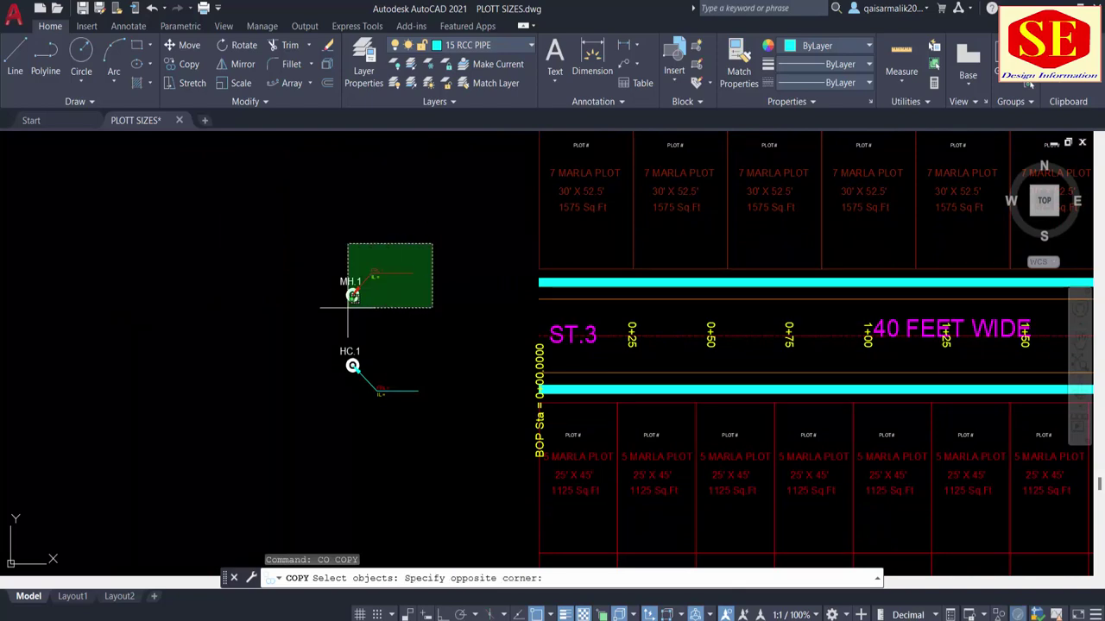
{"action": "left_click", "coordinate": [295, 345]}
{"action": "scroll", "coordinate": [330, 270], "scroll_direction": "up", "scroll_amount": 2}
{"action": "key", "text": "Return"}
{"action": "scroll", "coordinate": [373, 316], "scroll_direction": "up", "scroll_amount": 3}
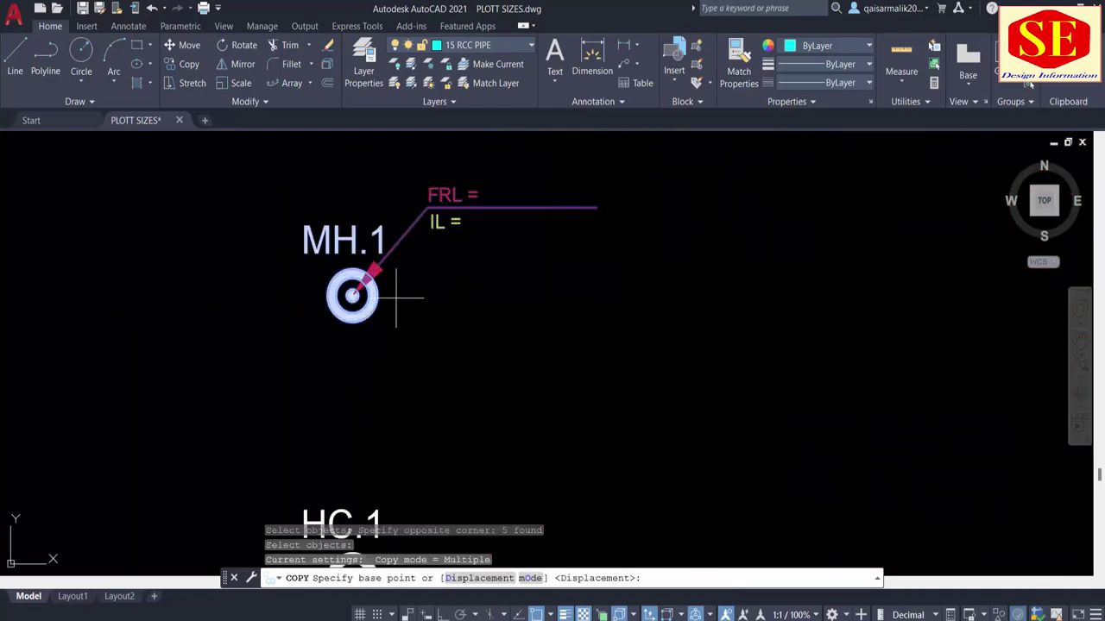
{"action": "left_click", "coordinate": [352, 295]}
{"action": "scroll", "coordinate": [352, 295], "scroll_direction": "down", "scroll_amount": 1}
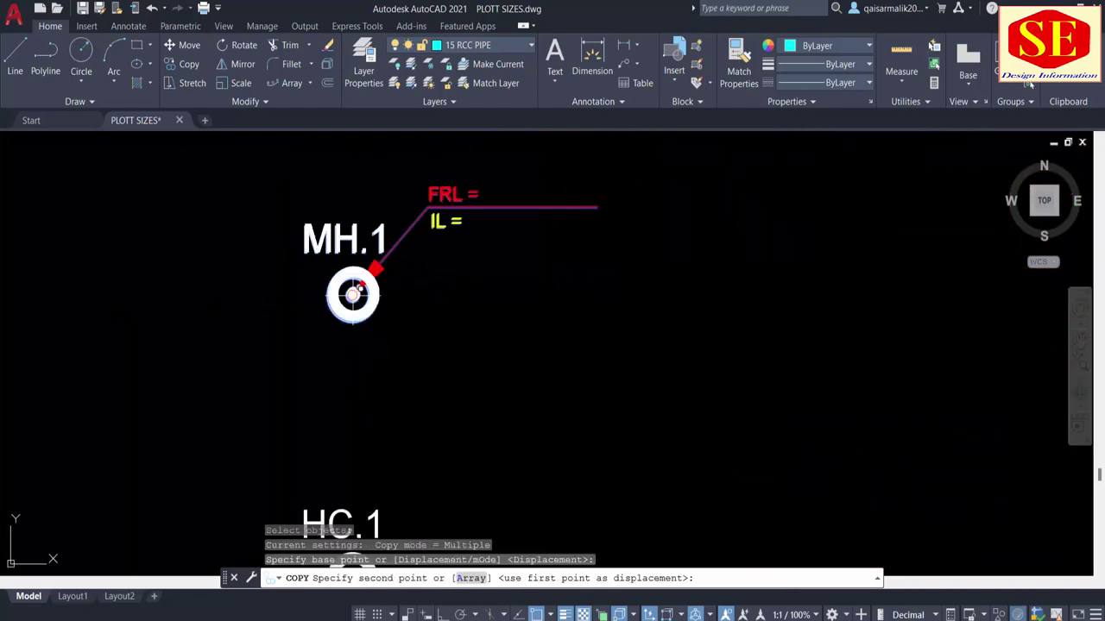
{"action": "scroll", "coordinate": [352, 293], "scroll_direction": "down", "scroll_amount": 2}
{"action": "scroll", "coordinate": [696, 242], "scroll_direction": "up", "scroll_amount": 2}
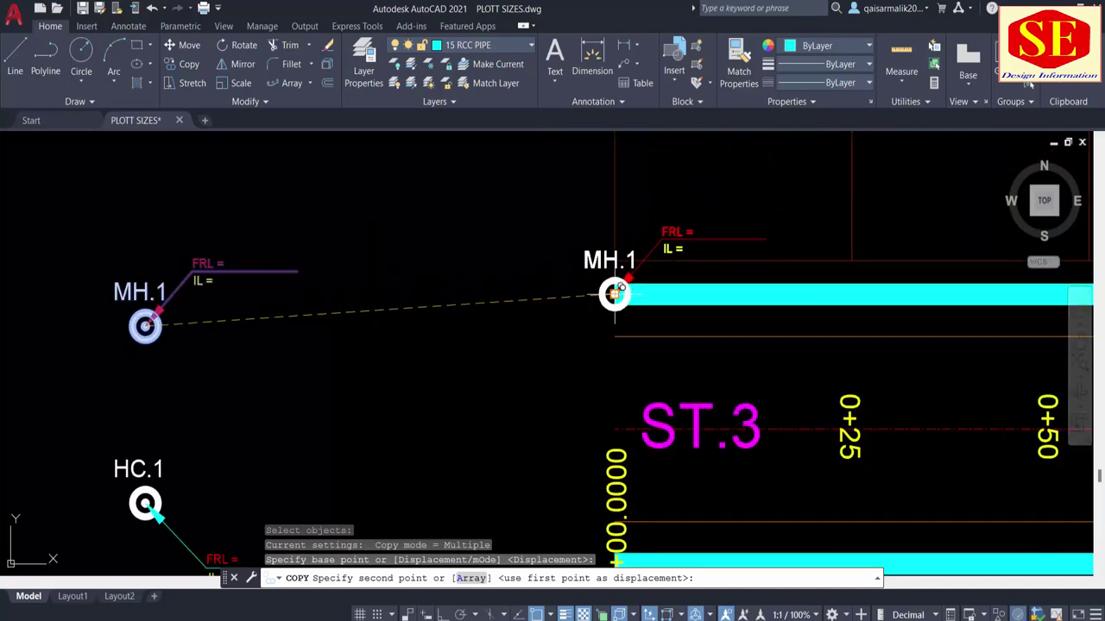
{"action": "left_click", "coordinate": [615, 294]}
{"action": "middle_click_drag", "start_coordinate": [722, 394], "coordinate": [673, 181]}
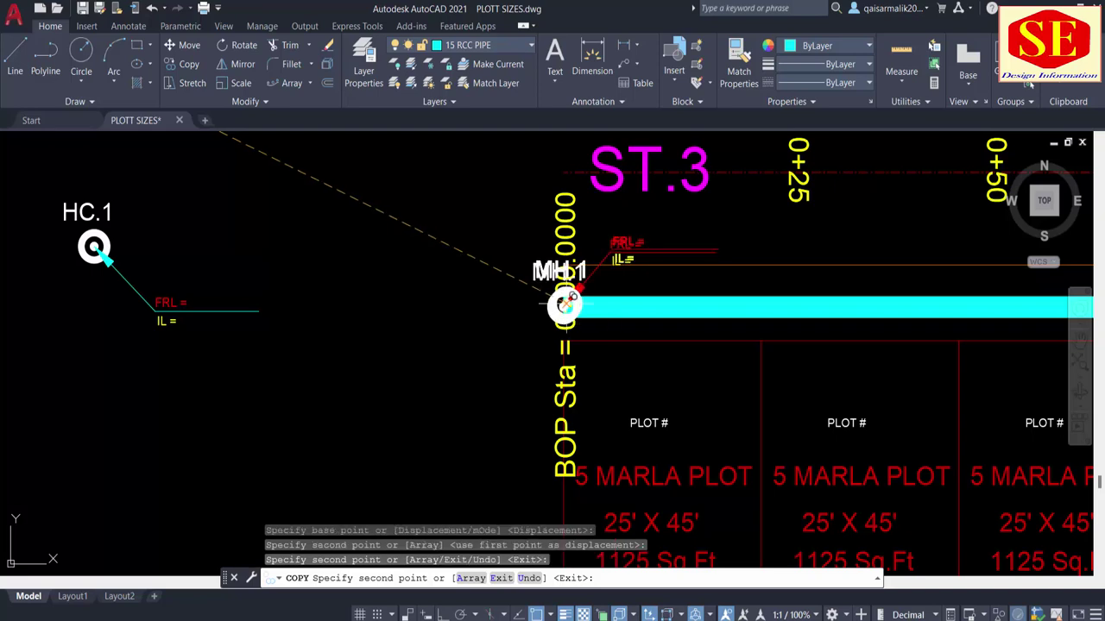
{"action": "key", "text": "Escape"}
Begin moving the BOP Sta text beside the new manhole.
{"action": "type", "text": "m"}
{"action": "key", "text": "Return"}
{"action": "left_click", "coordinate": [578, 238]}
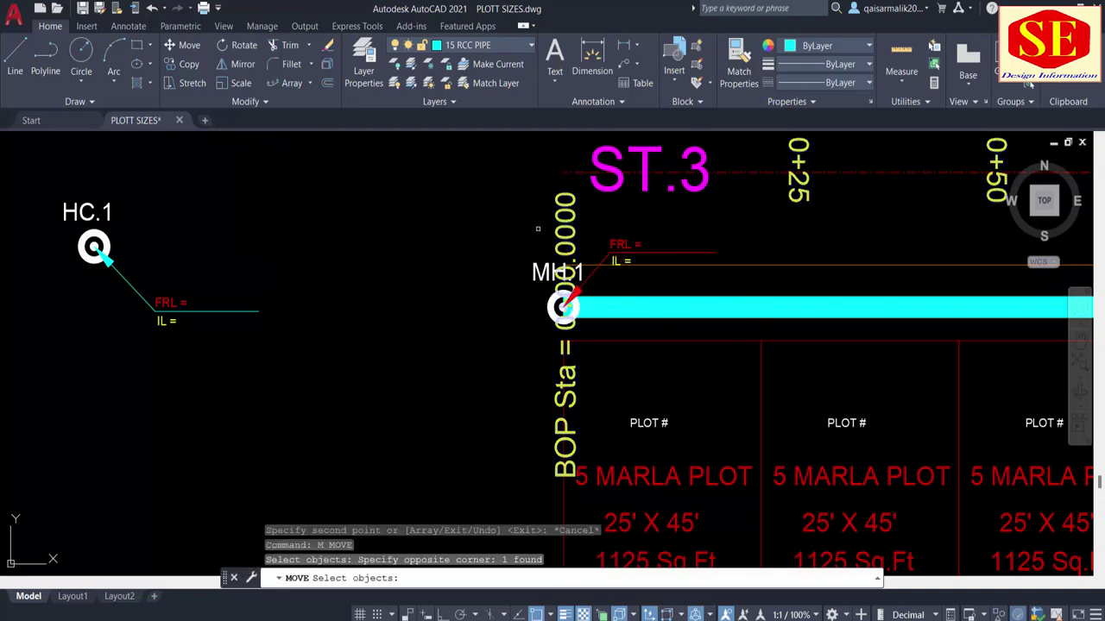
{"action": "key", "text": "Return"}
Explode the FRL/IL label block beside the new MH.1 into separate pieces.
{"action": "left_click", "coordinate": [535, 227]}
{"action": "key", "text": "Escape"}
{"action": "key", "text": "Escape"}
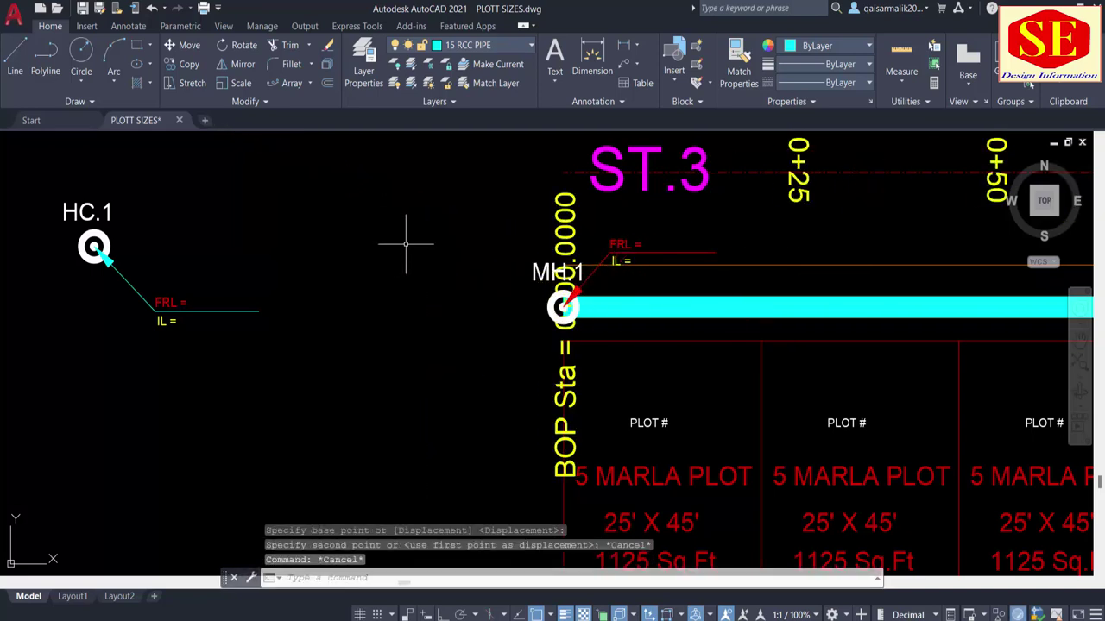
{"action": "left_click", "coordinate": [573, 214]}
{"action": "type", "text": "x"}
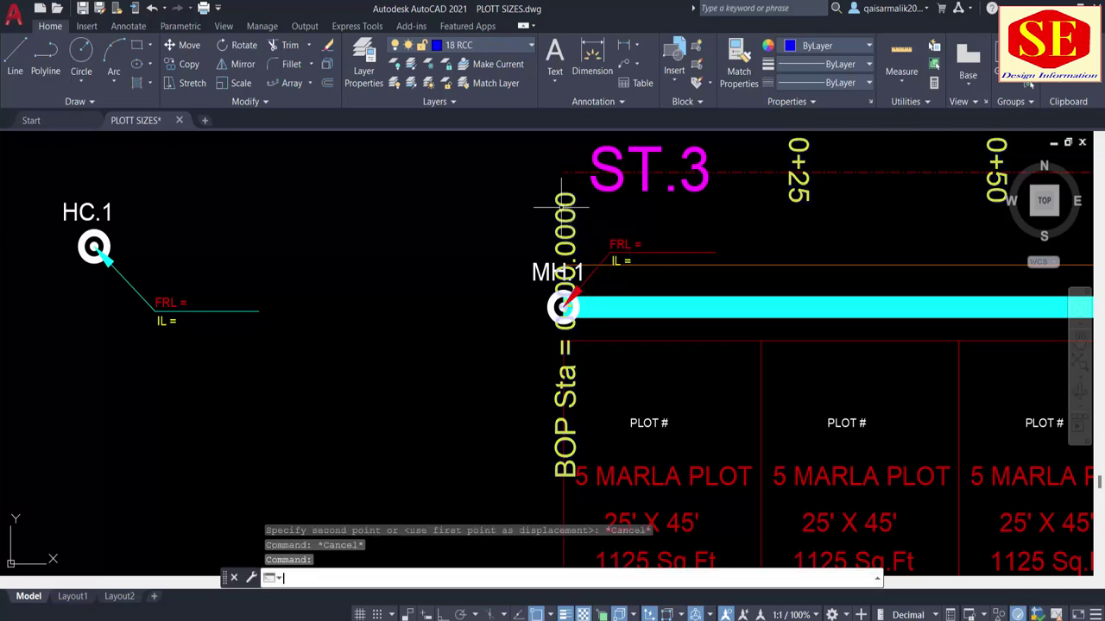
{"action": "key", "text": "Return"}
{"action": "key", "text": "Escape"}
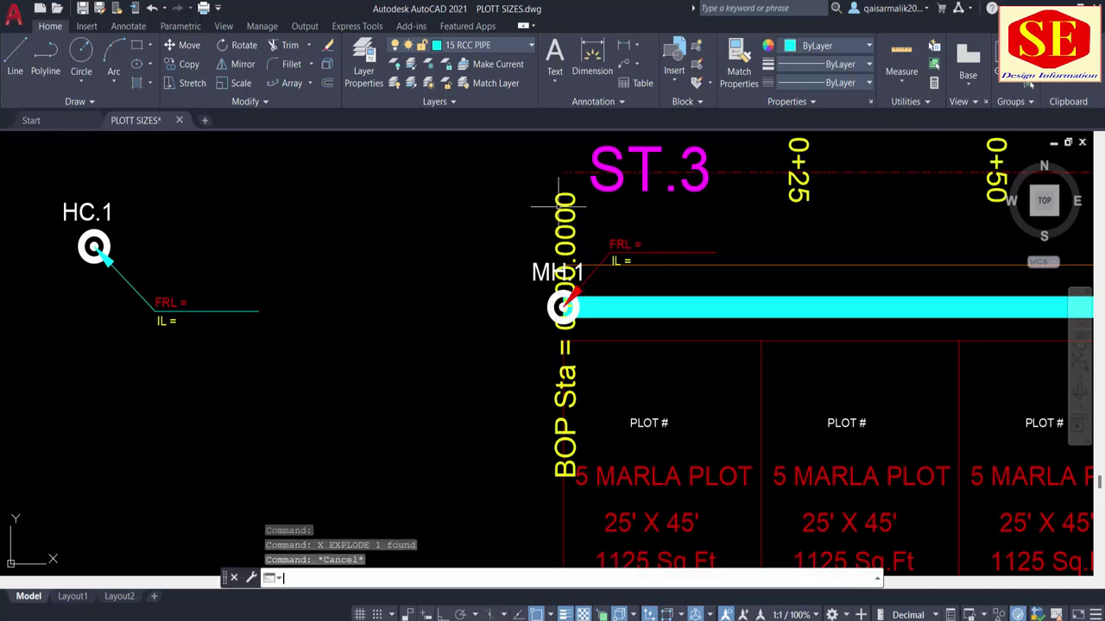
Move the BOP Sta text further left, clear of the new MH.1.
{"action": "type", "text": "m"}
{"action": "key", "text": "Return"}
{"action": "left_click_drag", "start_coordinate": [622, 181], "coordinate": [548, 214]}
{"action": "key", "text": "Return"}
{"action": "left_click", "coordinate": [510, 204]}
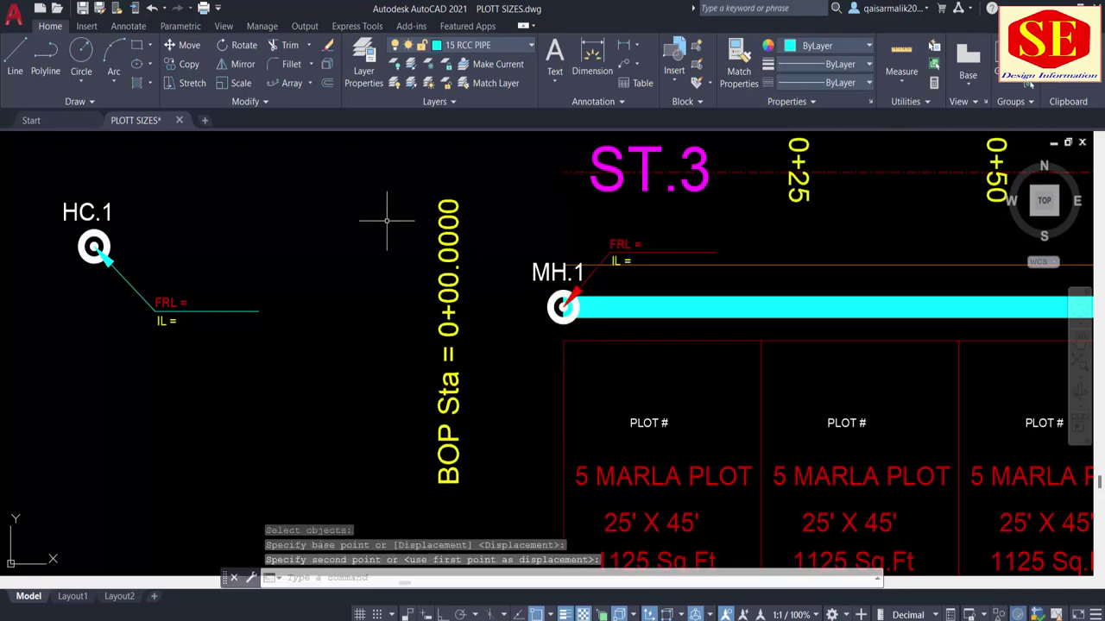
{"action": "left_click", "coordinate": [387, 217]}
{"action": "key", "text": "Escape"}
Stretch the FRL/IL leader down below the pipe with a horizontal tail.
{"action": "middle_click_drag", "start_coordinate": [506, 276], "coordinate": [481, 496]}
{"action": "middle_click_drag", "start_coordinate": [609, 418], "coordinate": [589, 238]}
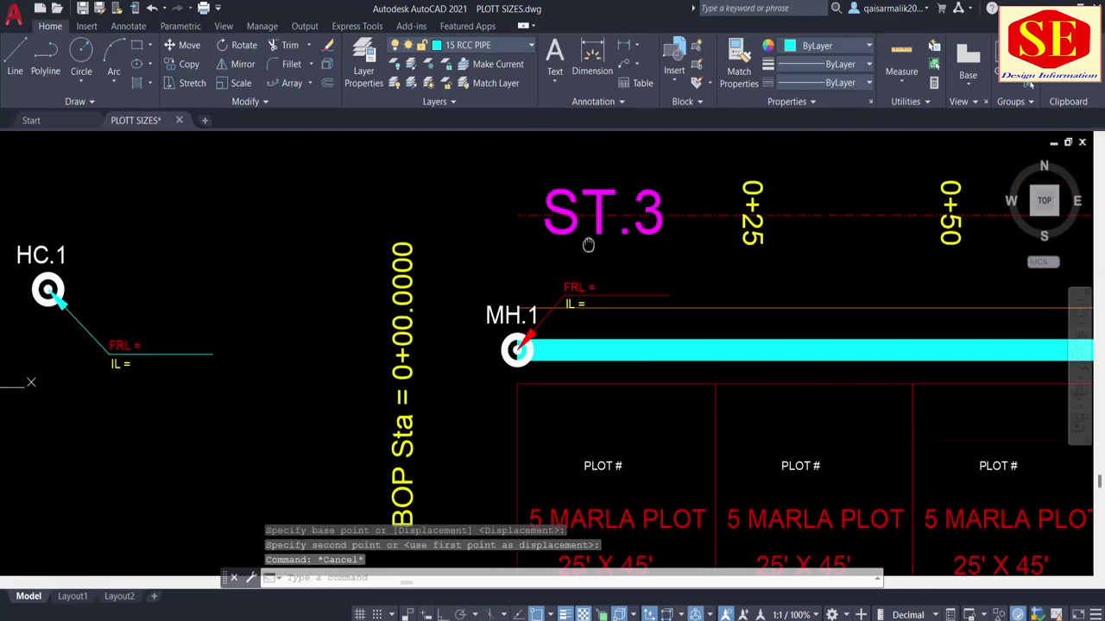
{"action": "key", "text": "Escape"}
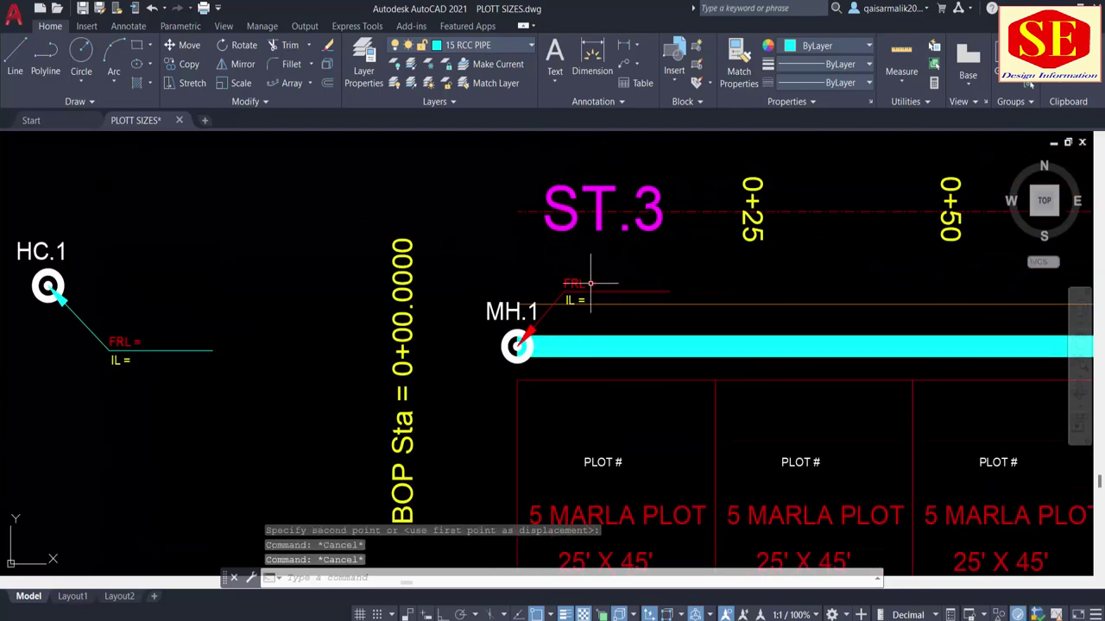
{"action": "scroll", "coordinate": [591, 279], "scroll_direction": "up", "scroll_amount": 2}
{"action": "scroll", "coordinate": [599, 268], "scroll_direction": "down", "scroll_amount": 2}
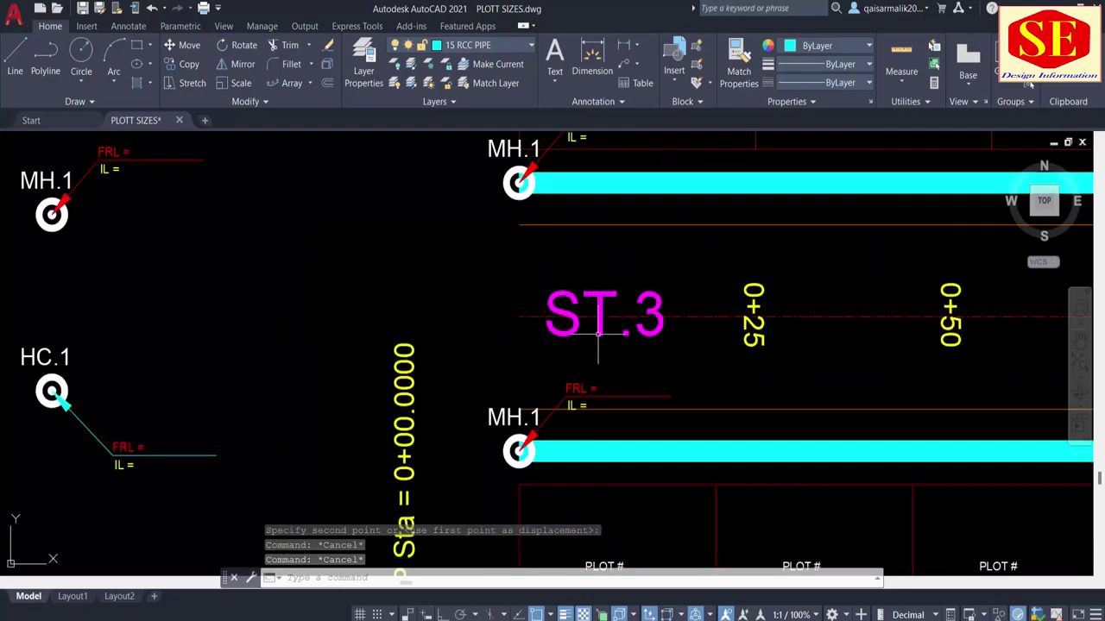
{"action": "mouse_move", "coordinate": [595, 153]}
{"action": "middle_mouse_down"}
{"action": "mouse_move", "coordinate": [593, 239]}
{"action": "mouse_move", "coordinate": [596, 120]}
{"action": "middle_mouse_up"}
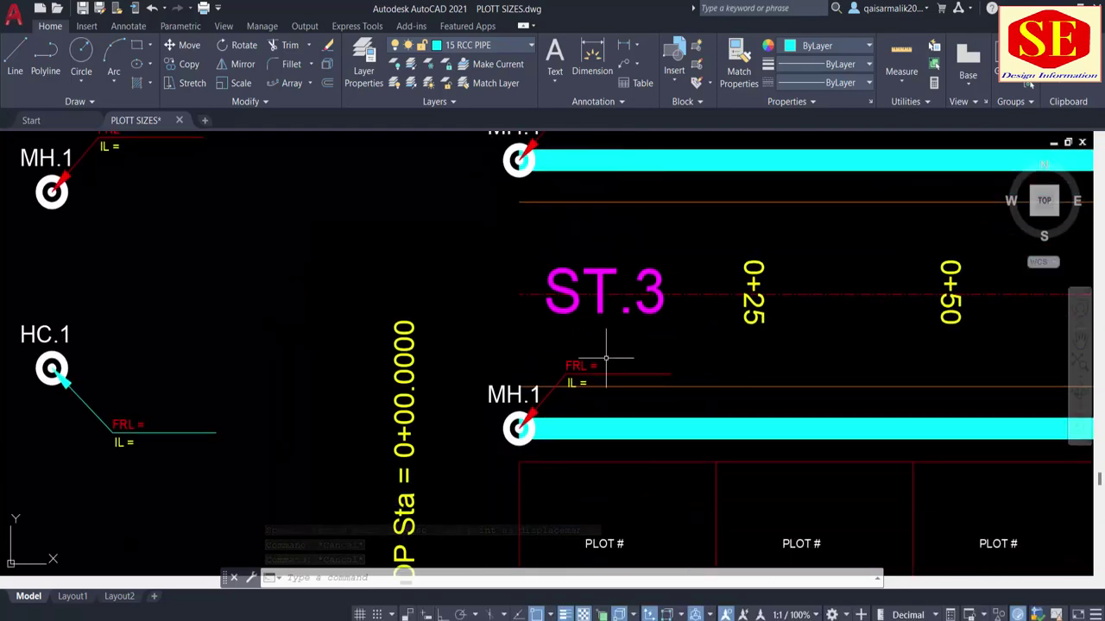
{"action": "middle_click_drag", "start_coordinate": [597, 235], "coordinate": [602, 337]}
{"action": "middle_click_drag", "start_coordinate": [632, 377], "coordinate": [609, 143]}
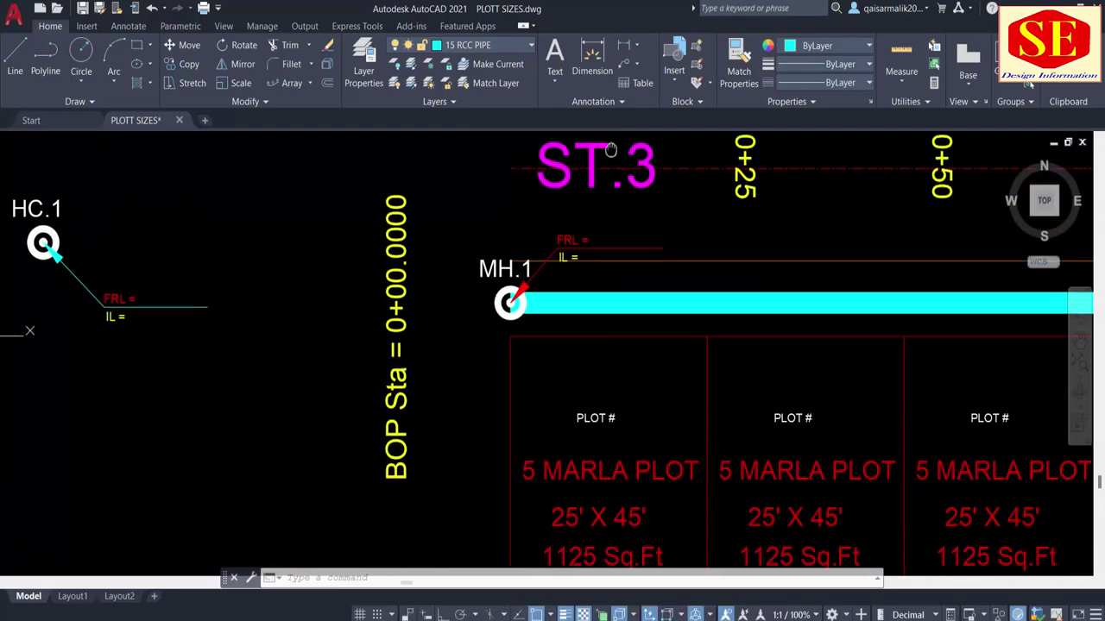
{"action": "left_click", "coordinate": [604, 245]}
{"action": "left_click", "coordinate": [557, 244]}
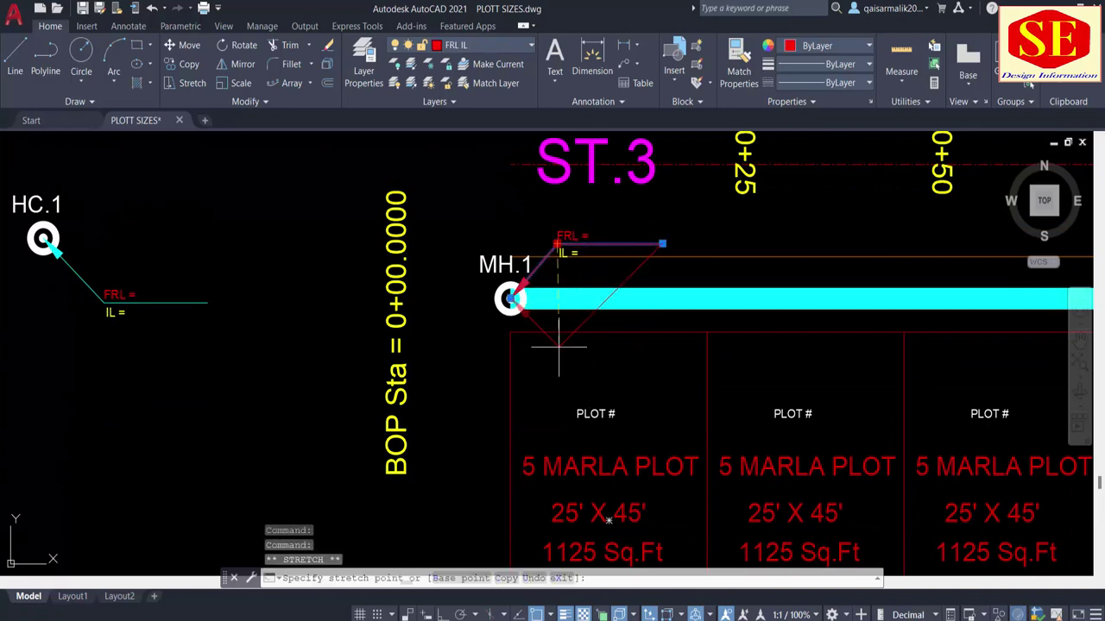
{"action": "left_click", "coordinate": [574, 360]}
{"action": "left_click", "coordinate": [662, 244]}
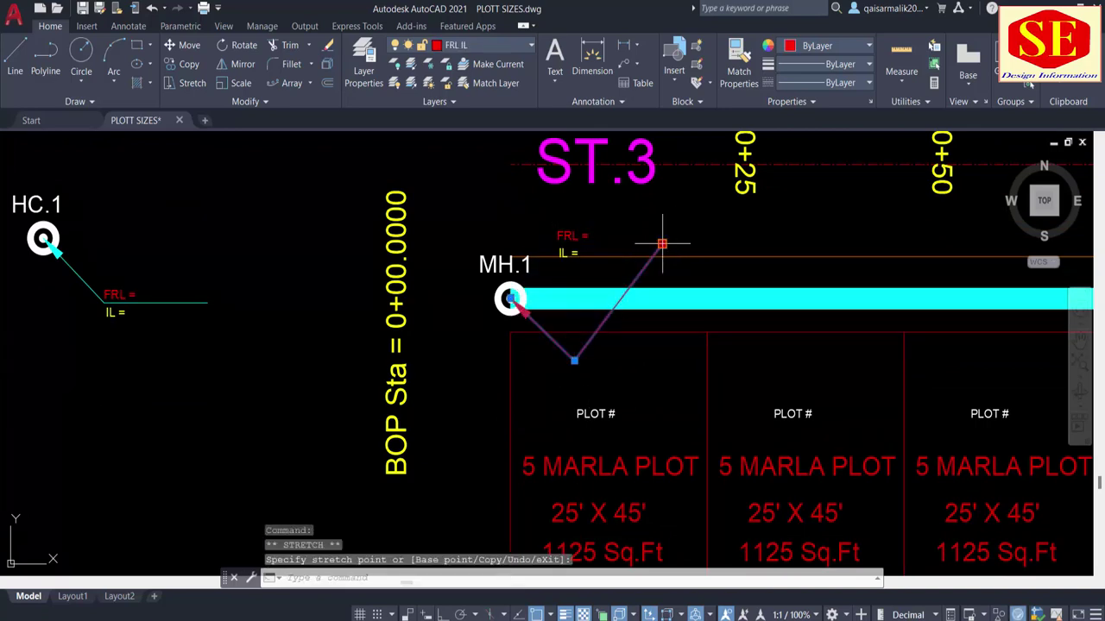
{"action": "left_click", "coordinate": [688, 362]}
{"action": "left_click", "coordinate": [688, 362]}
{"action": "key", "text": "Escape"}
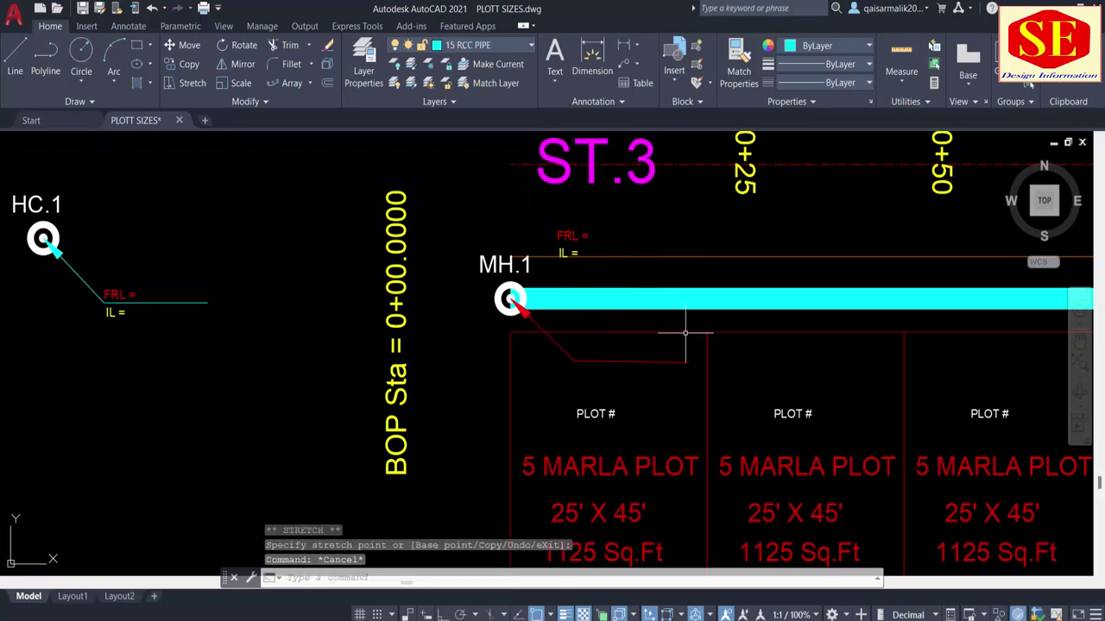
Move the FRL and IL labels to the leader tail with Osnap turned off.
{"action": "type", "text": "m"}
{"action": "key", "text": "Return"}
{"action": "left_click_drag", "start_coordinate": [613, 228], "coordinate": [558, 233]}
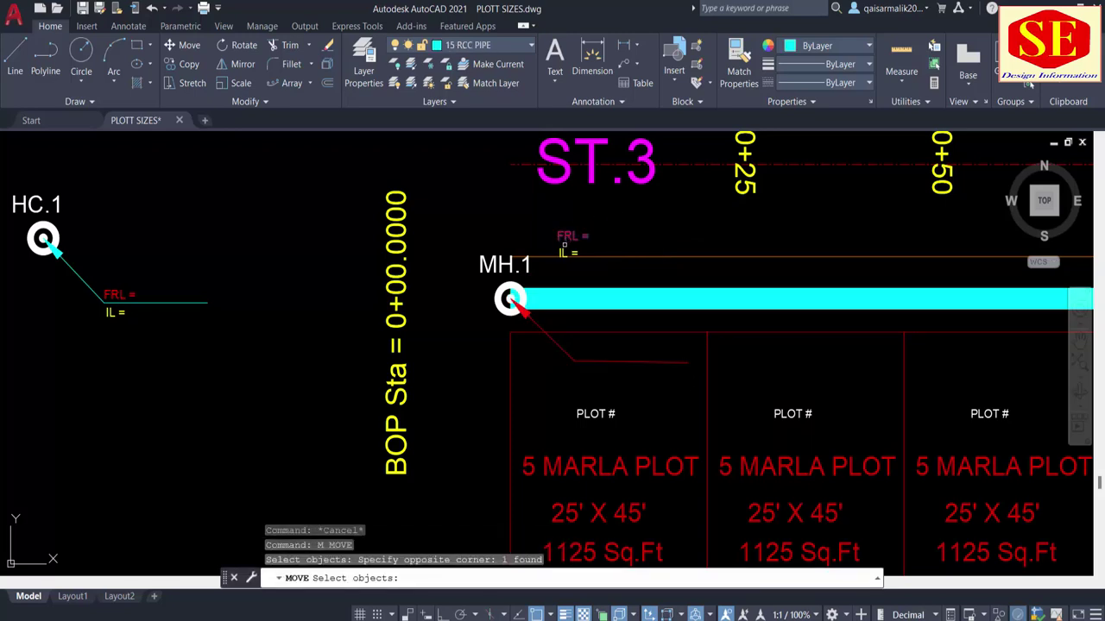
{"action": "left_click", "coordinate": [563, 251]}
{"action": "key", "text": "Return"}
{"action": "left_click", "coordinate": [646, 222]}
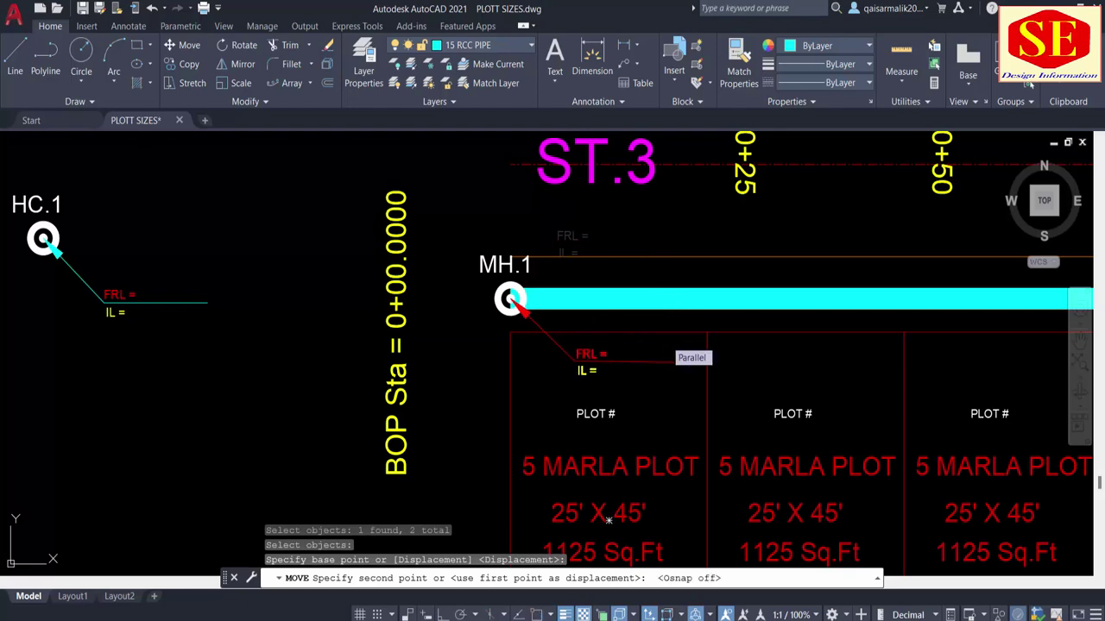
{"action": "key", "text": "F3"}
{"action": "key", "text": "Escape"}
{"action": "scroll", "coordinate": [450, 374], "scroll_direction": "down", "scroll_amount": 4}
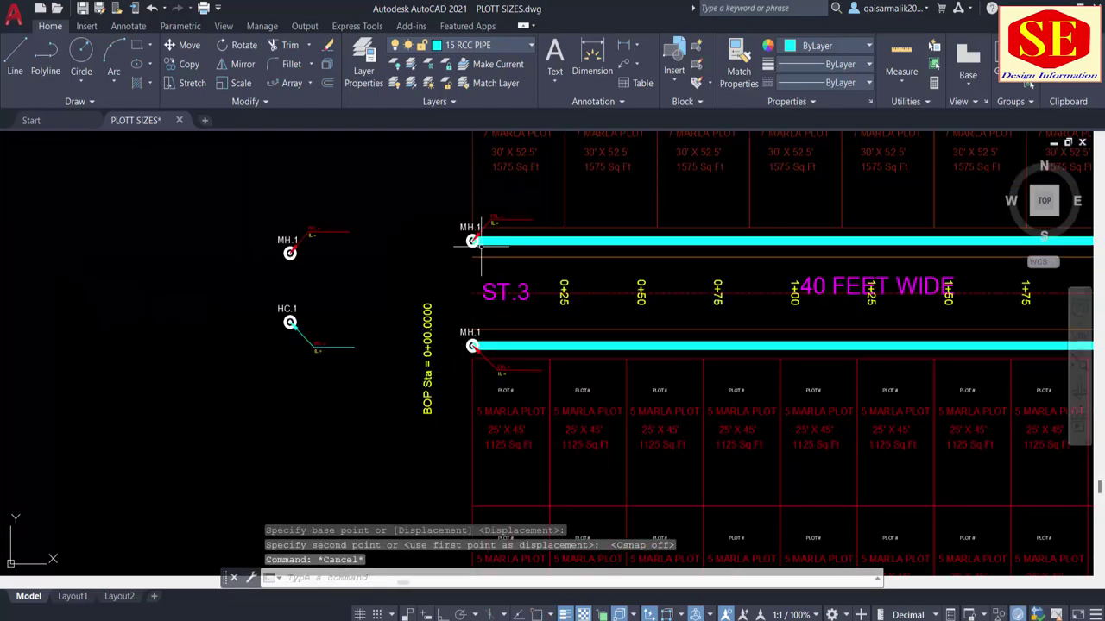
Start a path array and select the MH.1 circle and leader pieces.
{"action": "left_click", "coordinate": [313, 83]}
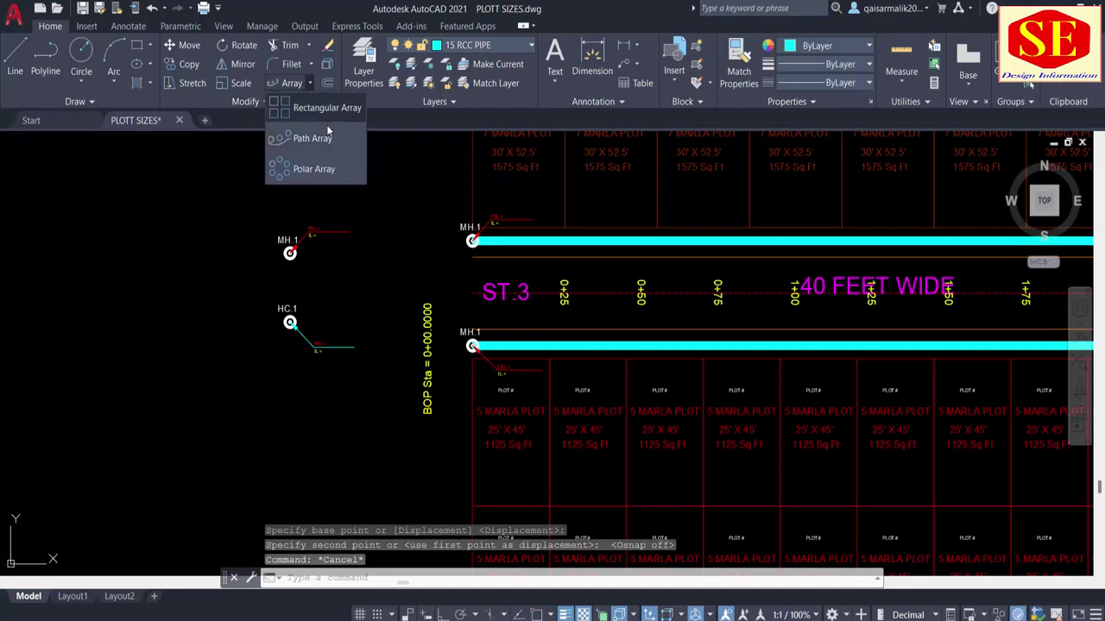
{"action": "left_click", "coordinate": [296, 138]}
{"action": "scroll", "coordinate": [454, 202], "scroll_direction": "up", "scroll_amount": 2}
{"action": "left_click", "coordinate": [455, 202]}
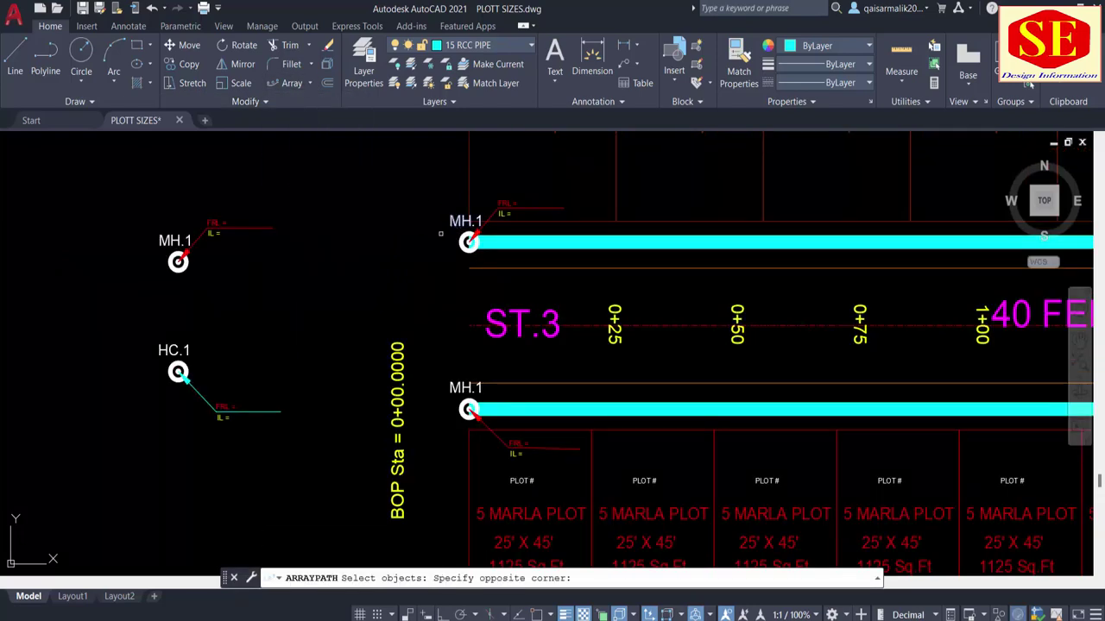
{"action": "left_click", "coordinate": [436, 231]}
{"action": "scroll", "coordinate": [449, 231], "scroll_direction": "up", "scroll_amount": 2}
{"action": "left_click", "coordinate": [459, 225]}
{"action": "left_click", "coordinate": [445, 258]}
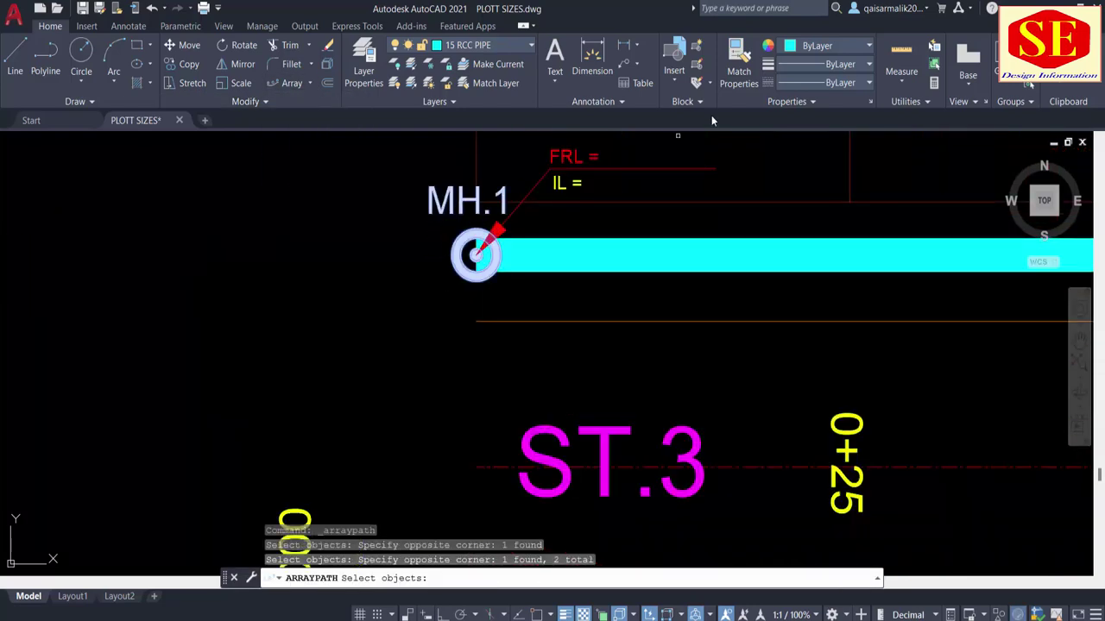
{"action": "left_click", "coordinate": [627, 136]}
{"action": "left_click", "coordinate": [490, 238]}
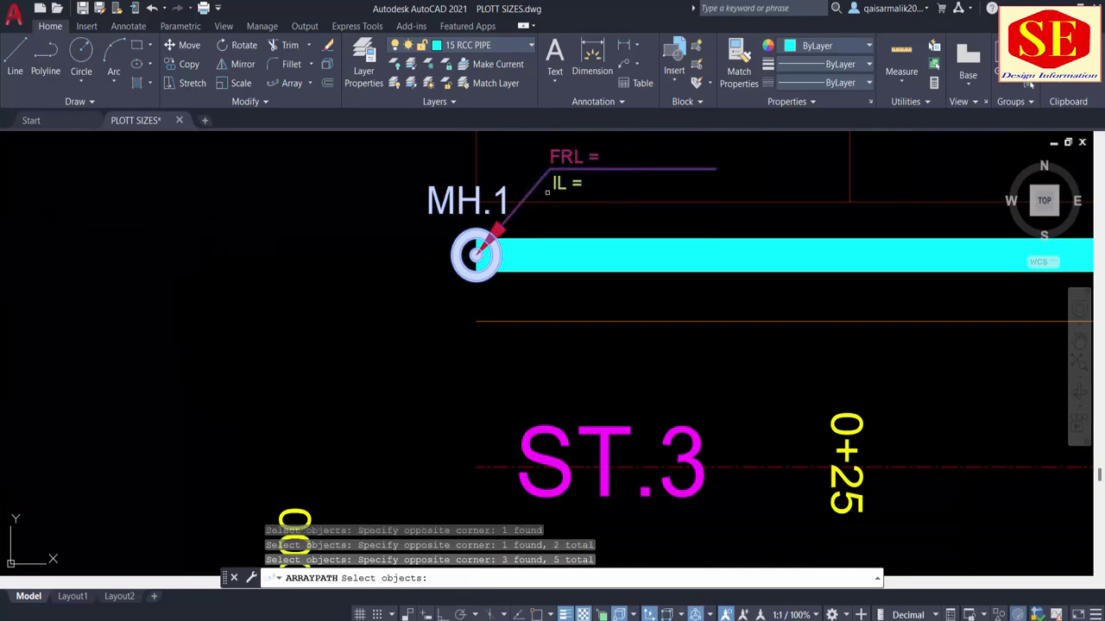
{"action": "scroll", "coordinate": [548, 193], "scroll_direction": "down", "scroll_amount": 4}
{"action": "scroll", "coordinate": [522, 384], "scroll_direction": "up", "scroll_amount": 2}
Add the MH.1 label, leader arrow and FRL/IL texts to the array selection.
{"action": "left_click", "coordinate": [527, 347]}
{"action": "scroll", "coordinate": [526, 367], "scroll_direction": "up", "scroll_amount": 2}
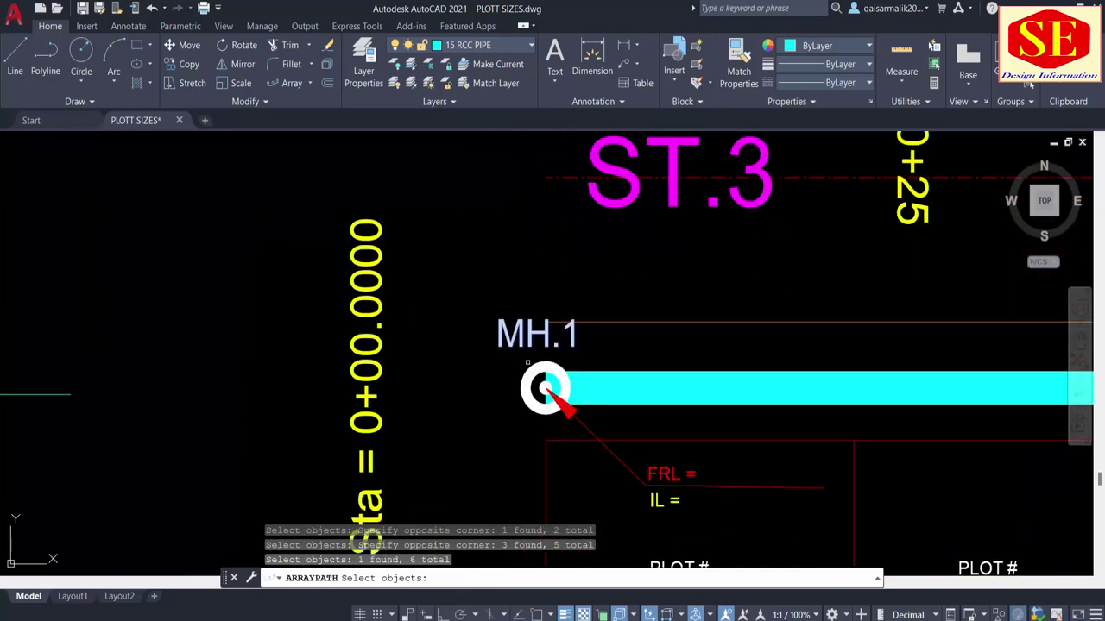
{"action": "left_click", "coordinate": [542, 349]}
{"action": "left_click", "coordinate": [556, 371]}
{"action": "scroll", "coordinate": [705, 466], "scroll_direction": "up", "scroll_amount": 2}
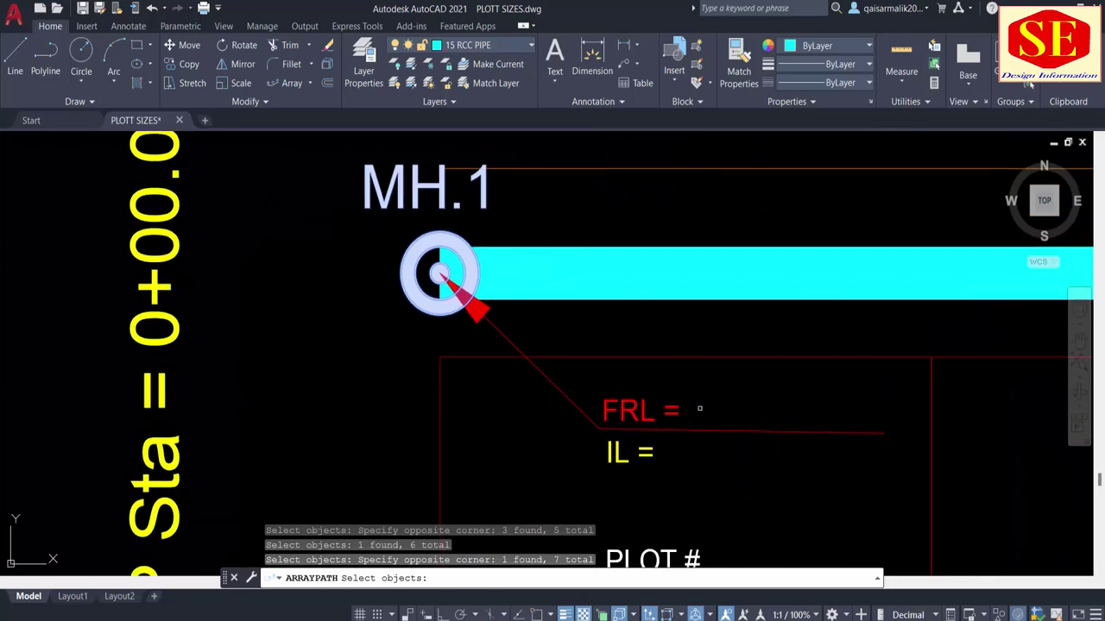
{"action": "left_click", "coordinate": [704, 398]}
{"action": "left_click", "coordinate": [636, 466]}
{"action": "scroll", "coordinate": [617, 453], "scroll_direction": "down", "scroll_amount": 3}
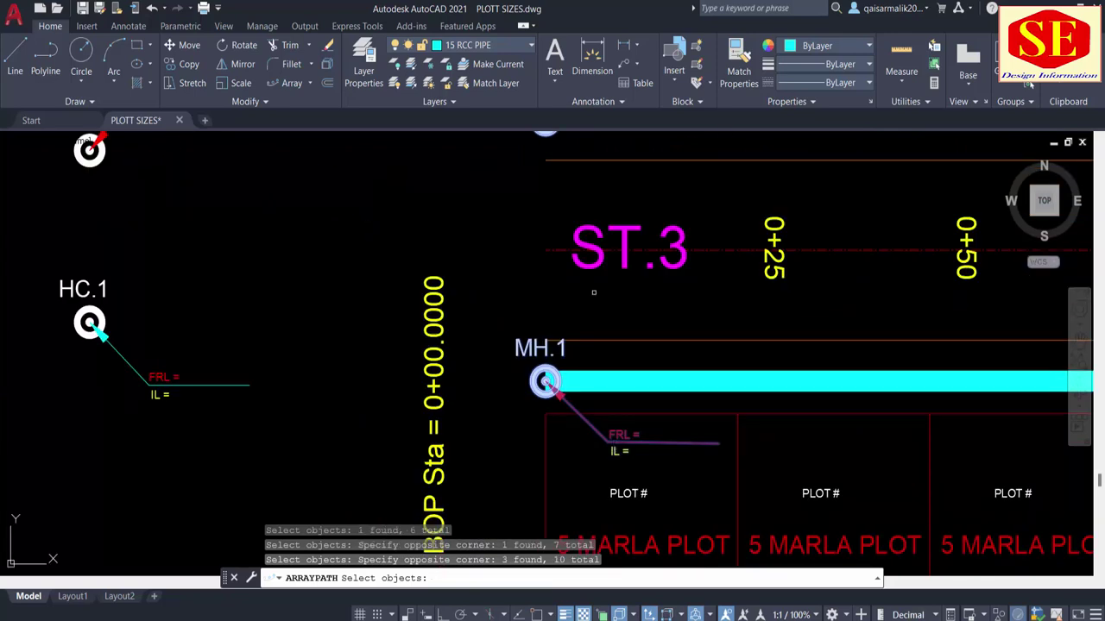
{"action": "key", "text": "Return"}
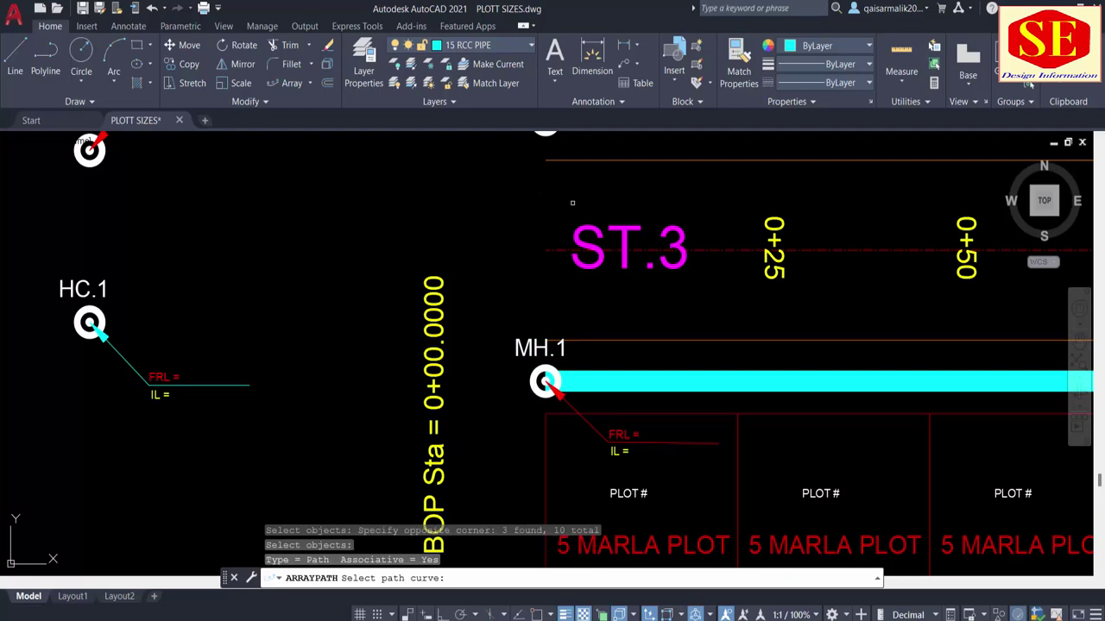
Use the upper ST.3 pipe as the path with Measure spacing, selecting the Items Between value.
{"action": "middle_click_drag", "start_coordinate": [538, 280], "coordinate": [504, 307]}
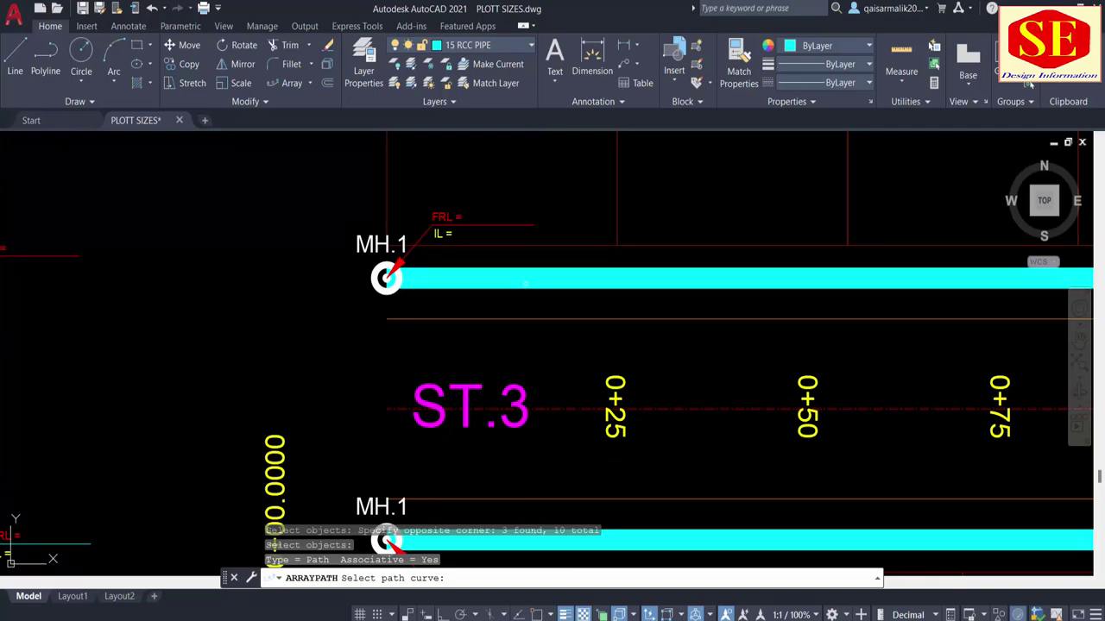
{"action": "left_click", "coordinate": [520, 286]}
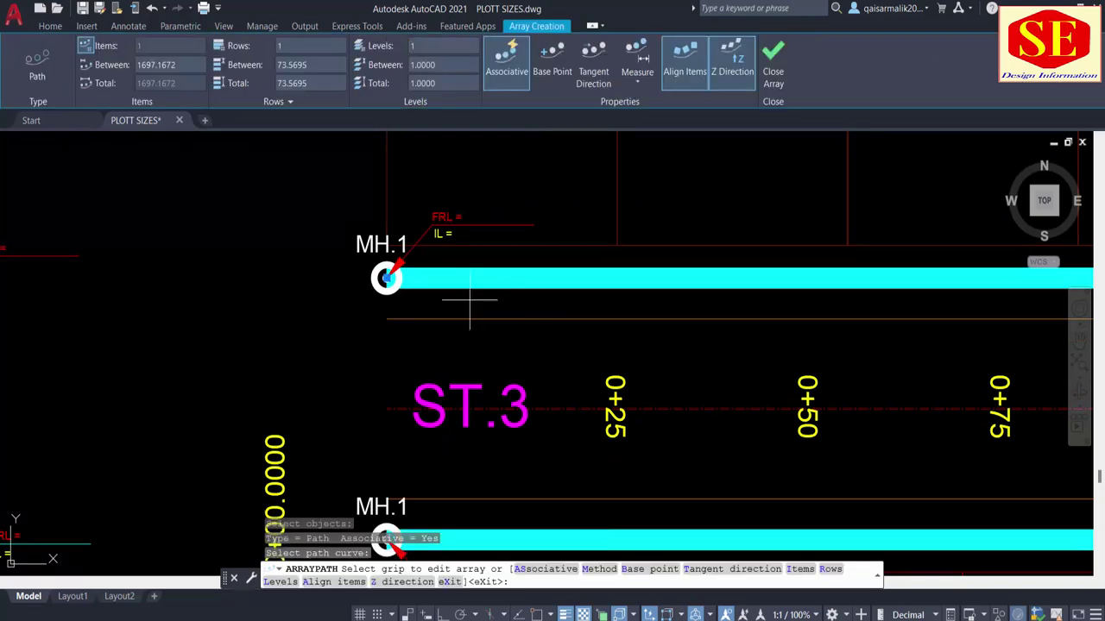
{"action": "scroll", "coordinate": [469, 299], "scroll_direction": "down", "scroll_amount": 3}
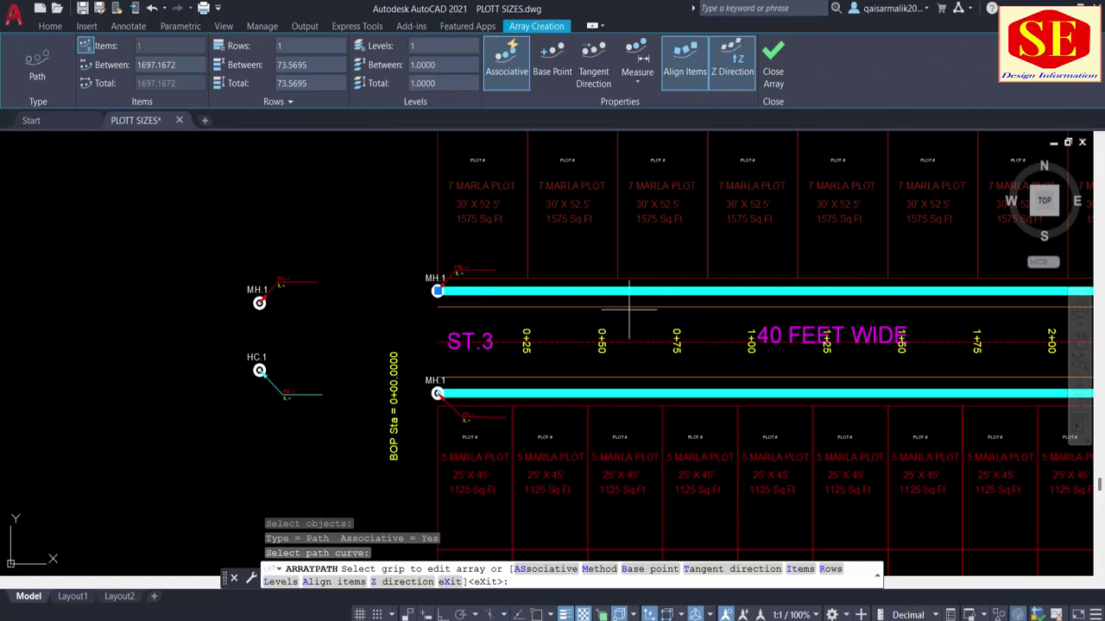
{"action": "left_click", "coordinate": [634, 83]}
{"action": "left_click", "coordinate": [647, 138]}
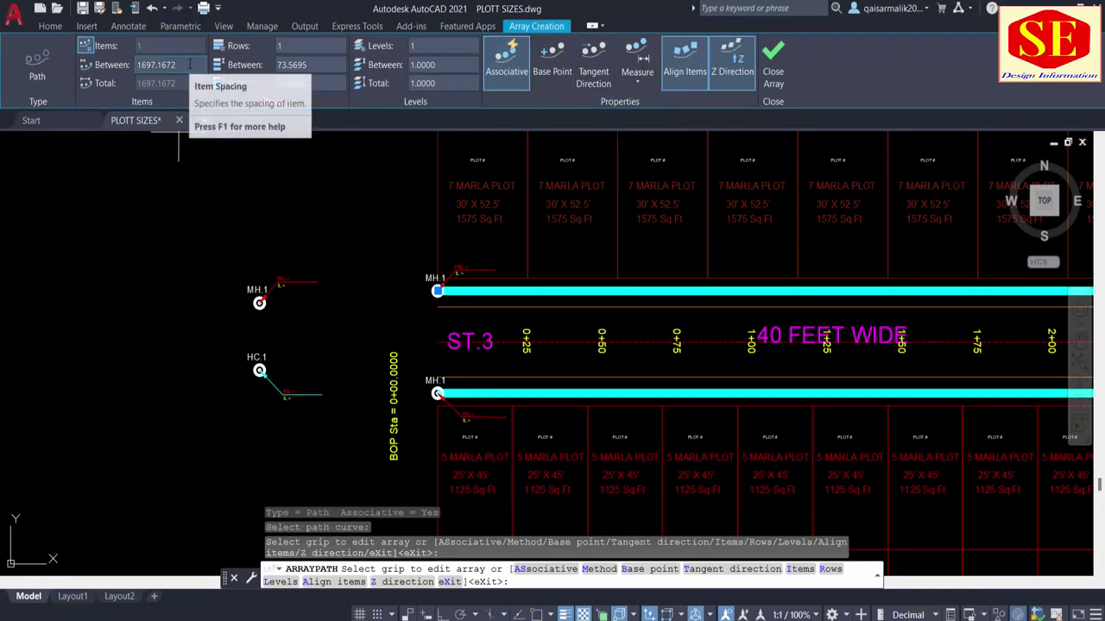
{"action": "left_click", "coordinate": [188, 64]}
Find note 4 in the FOR SEWER PDF: manholes 60 FEET apart on 40 FEET roads.
{"action": "key", "text": "alt+Tab"}
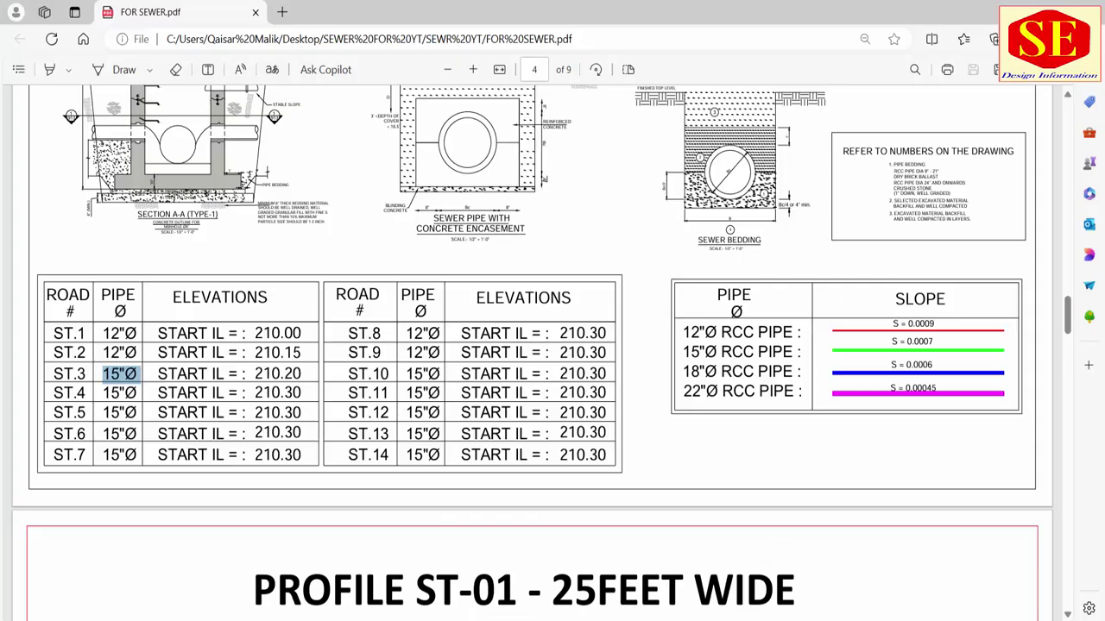
{"action": "scroll", "coordinate": [796, 252], "scroll_direction": "up", "scroll_amount": 3}
{"action": "scroll", "coordinate": [978, 218], "scroll_direction": "up", "scroll_amount": 1}
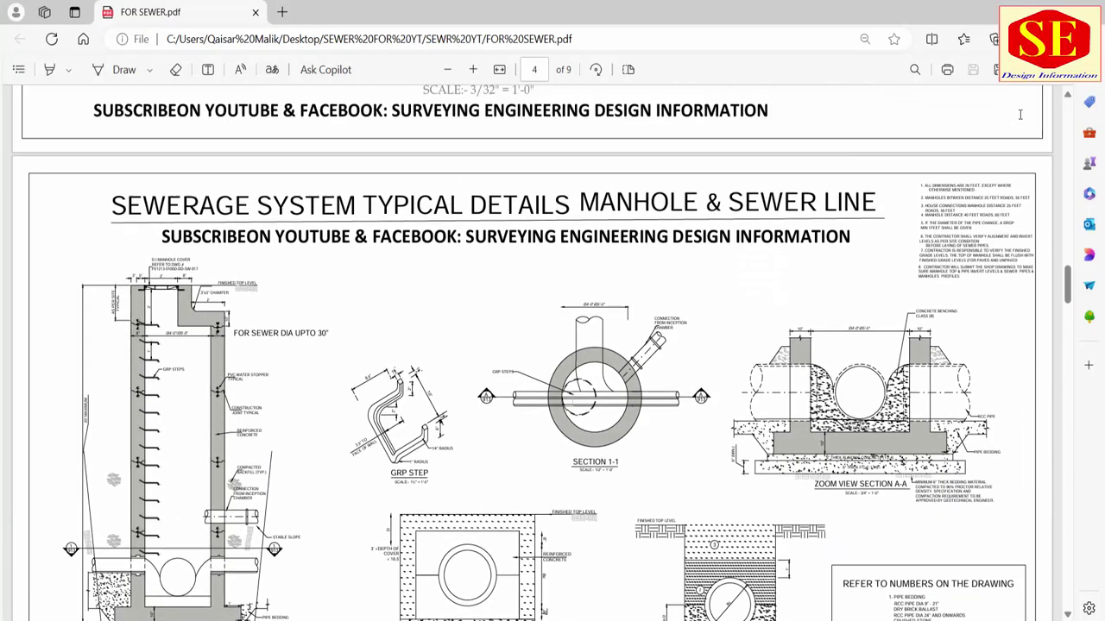
{"action": "scroll", "coordinate": [977, 218], "scroll_direction": "up", "scroll_amount": 2, "text": "ctrl"}
{"action": "scroll", "coordinate": [977, 218], "scroll_direction": "up", "scroll_amount": 3, "text": "ctrl"}
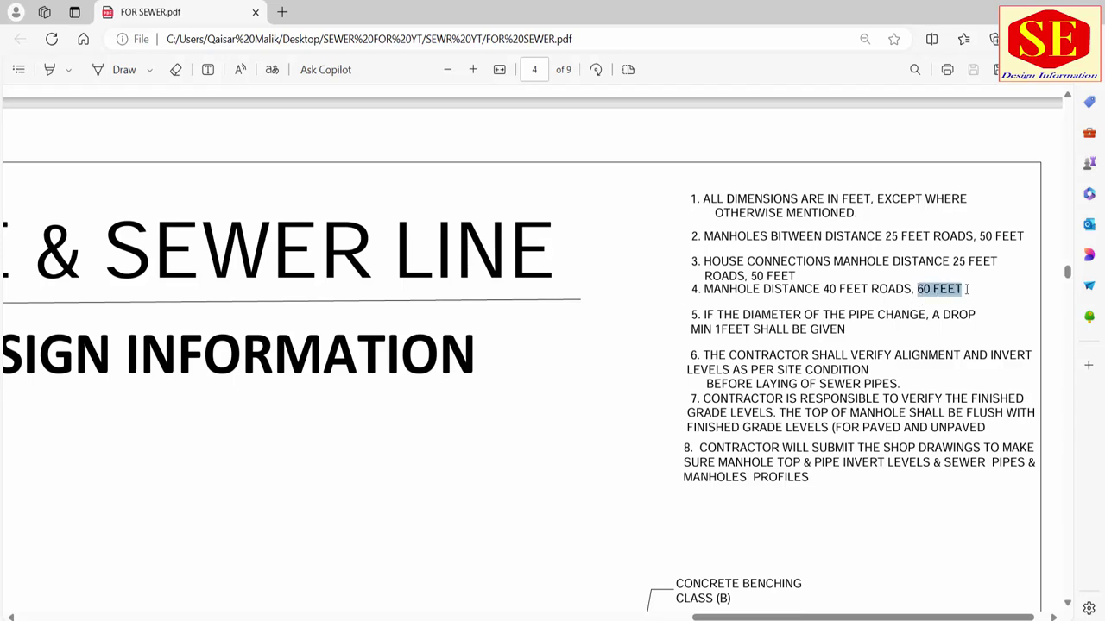
{"action": "left_click", "coordinate": [839, 290]}
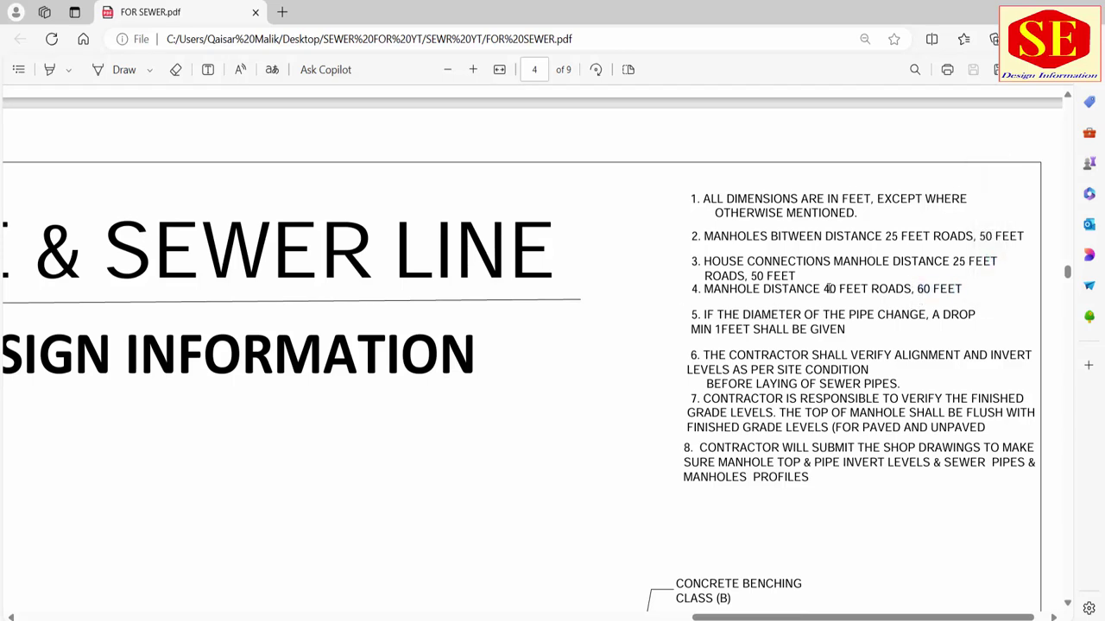
{"action": "left_click_drag", "start_coordinate": [826, 289], "coordinate": [850, 290]}
{"action": "left_click", "coordinate": [775, 304]}
{"action": "left_click_drag", "start_coordinate": [913, 291], "coordinate": [958, 291]}
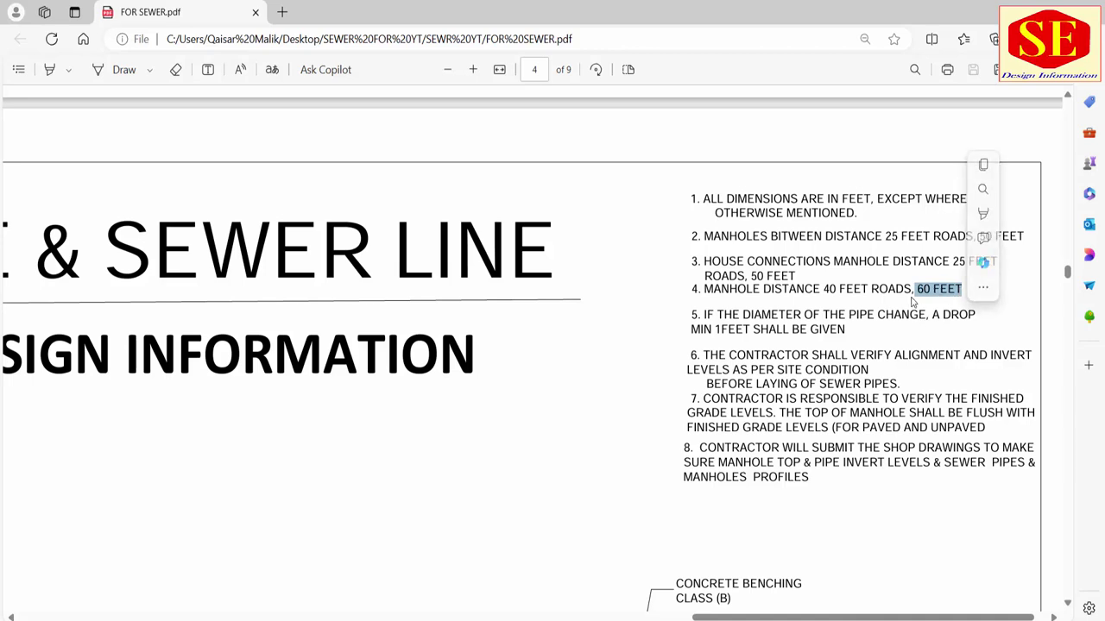
Set the MH.1 array spacing to 60 and finish it, giving 19 manholes along ST.3.
{"action": "left_click", "coordinate": [742, 570]}
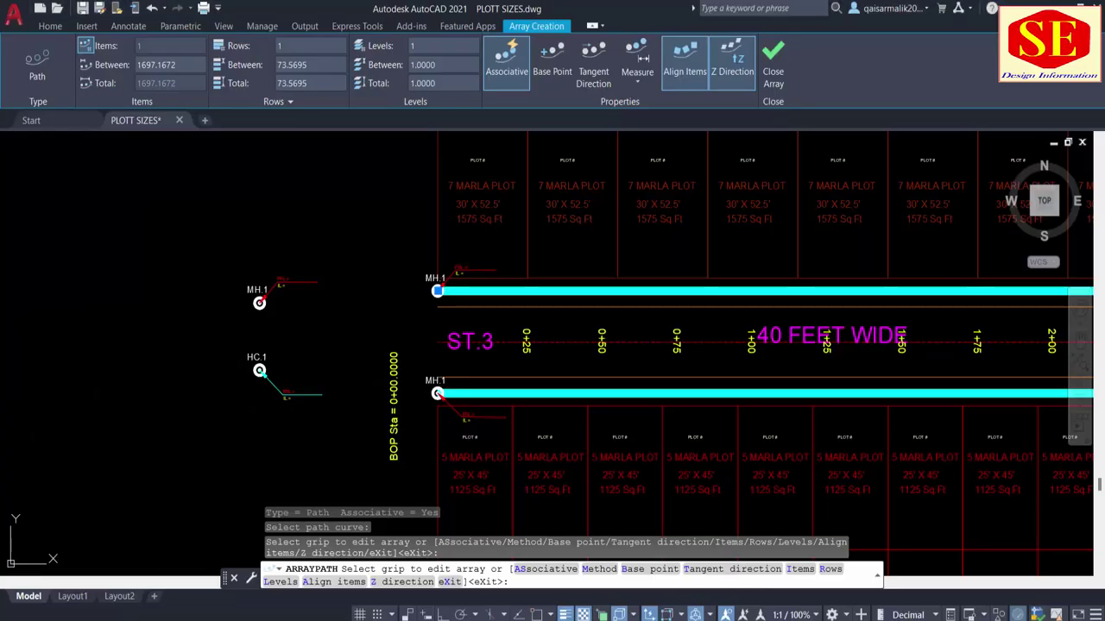
{"action": "left_click", "coordinate": [164, 65]}
{"action": "type", "text": "60"}
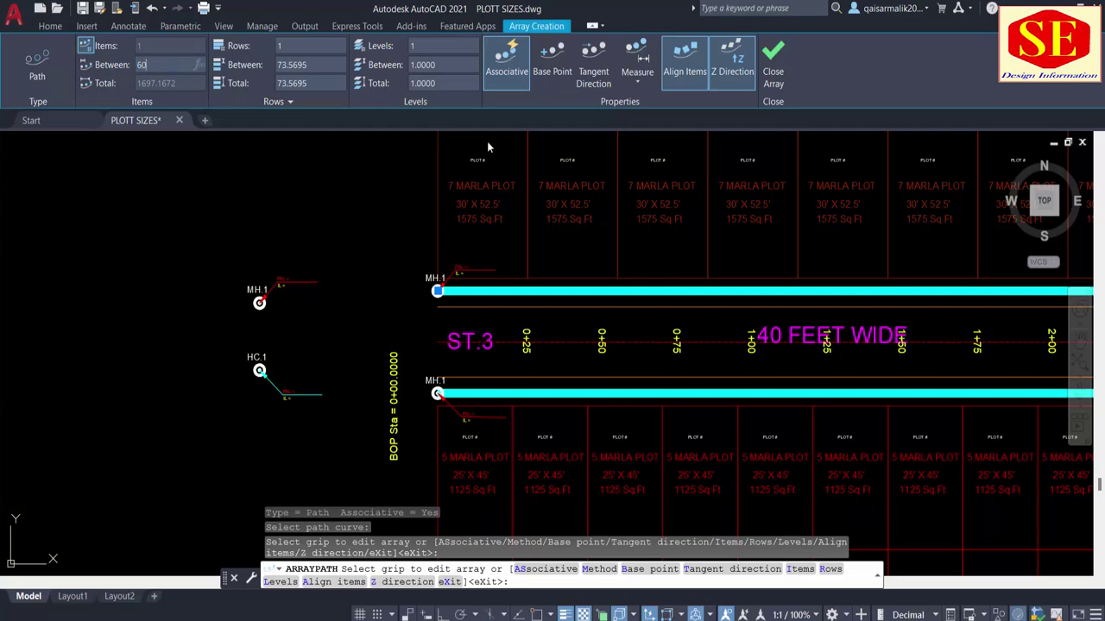
{"action": "key", "text": "Return"}
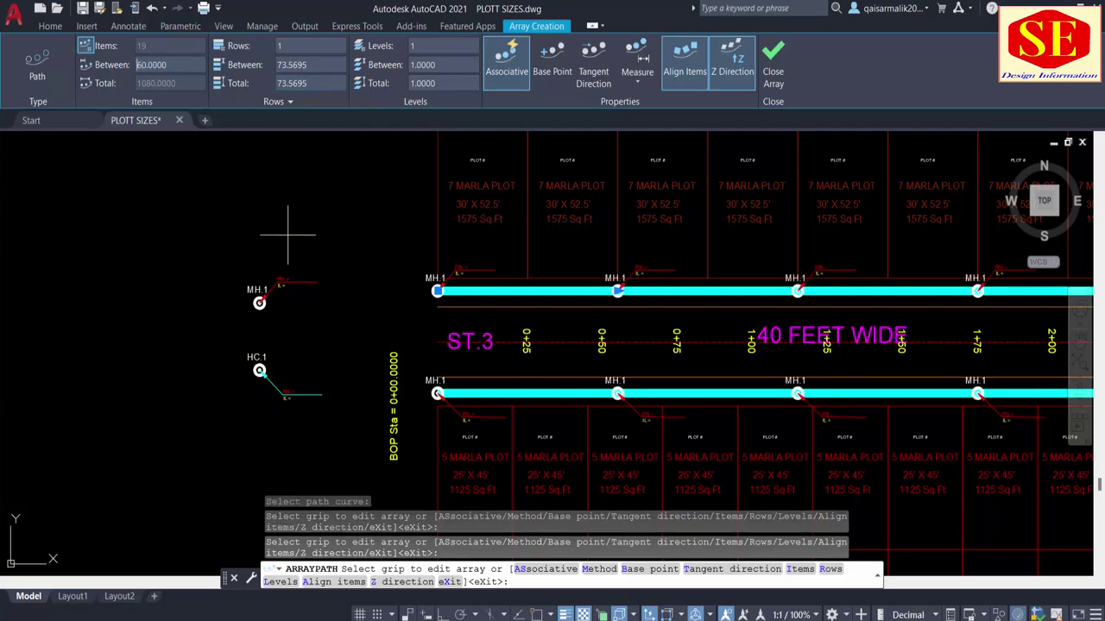
{"action": "middle_click_drag", "start_coordinate": [790, 251], "coordinate": [279, 310]}
{"action": "middle_click_drag", "start_coordinate": [863, 302], "coordinate": [449, 345]}
{"action": "scroll", "coordinate": [784, 297], "scroll_direction": "down", "scroll_amount": 3}
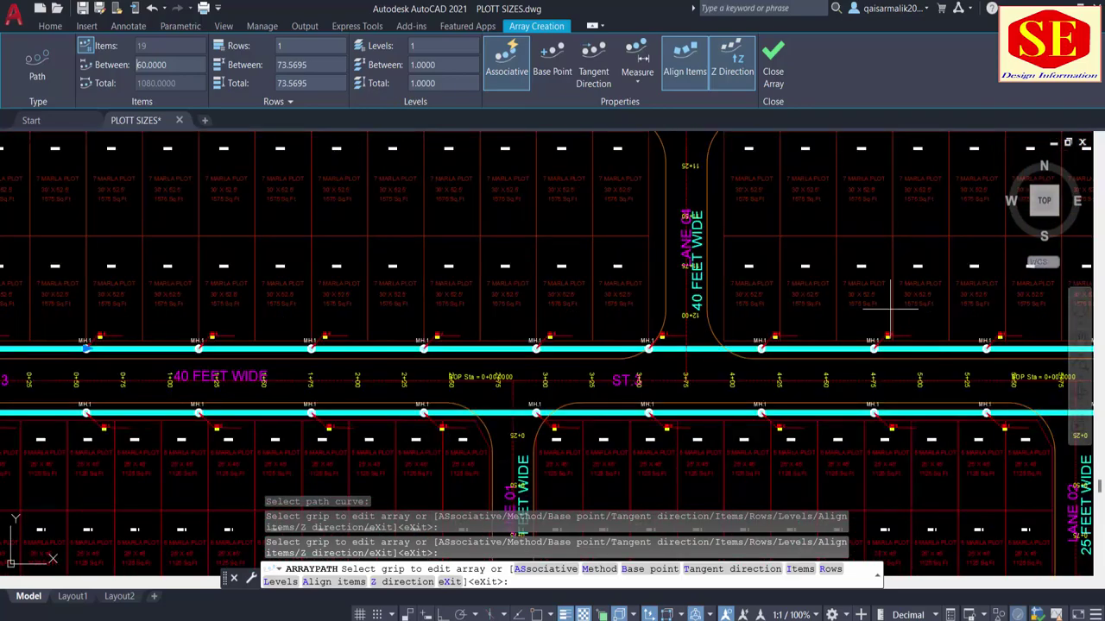
{"action": "scroll", "coordinate": [784, 297], "scroll_direction": "up", "scroll_amount": 2}
{"action": "middle_click_drag", "start_coordinate": [868, 286], "coordinate": [360, 306]}
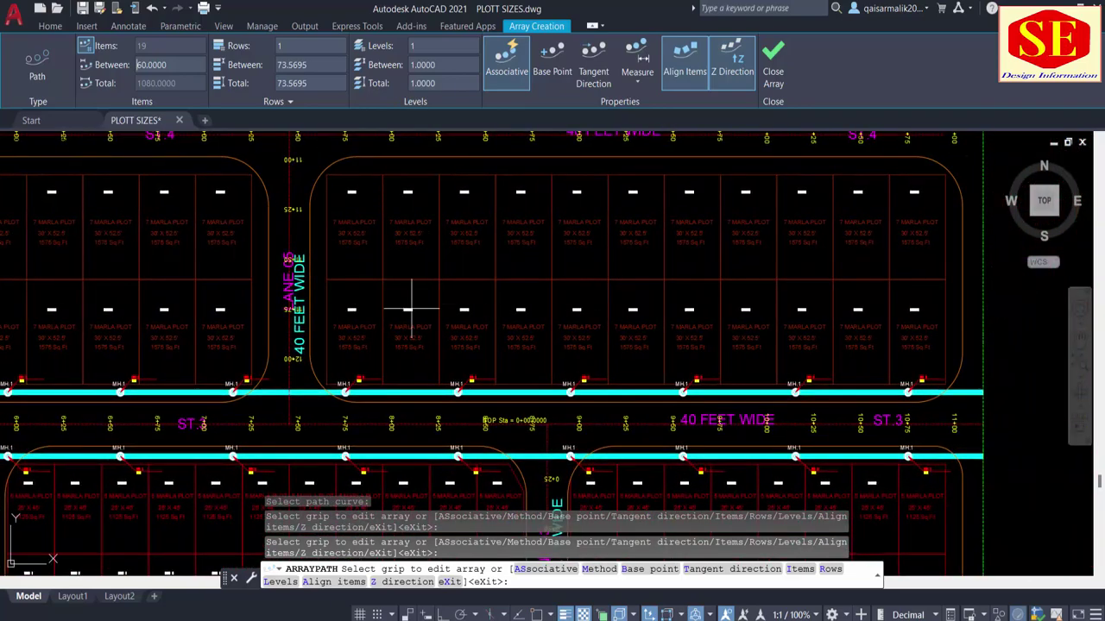
{"action": "scroll", "coordinate": [409, 305], "scroll_direction": "down", "scroll_amount": 2}
{"action": "middle_click_drag", "start_coordinate": [1070, 259], "coordinate": [467, 277]}
{"action": "middle_click_drag", "start_coordinate": [112, 293], "coordinate": [256, 298]}
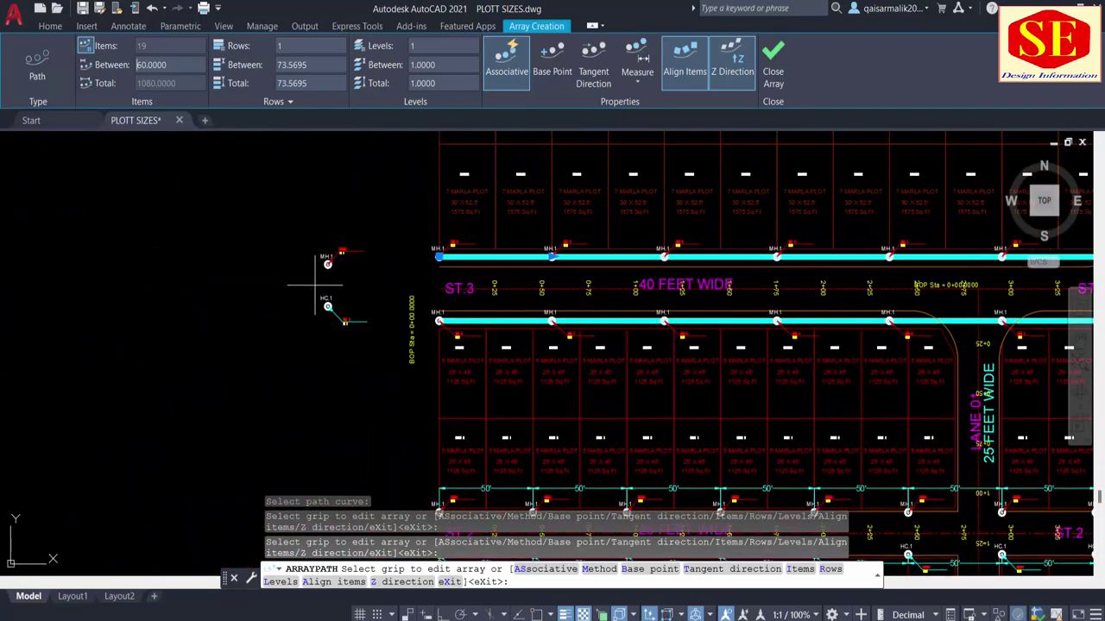
{"action": "right_click", "coordinate": [283, 285]}
{"action": "left_click", "coordinate": [308, 295]}
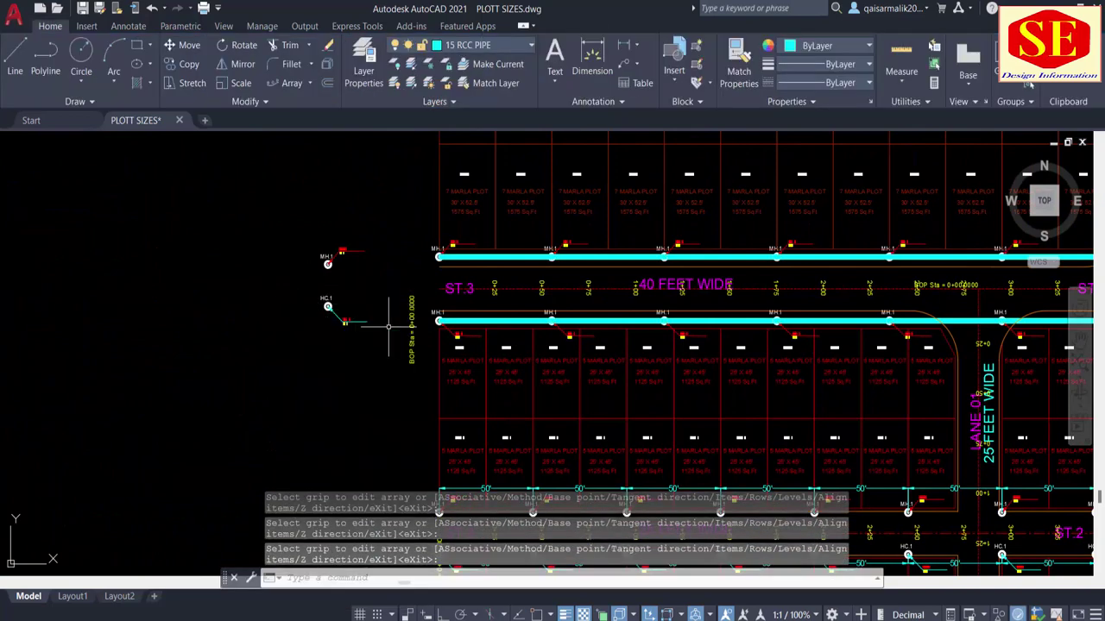
Add a 60' linear dimension between the first two manholes on the upper pipe.
{"action": "left_click", "coordinate": [592, 61]}
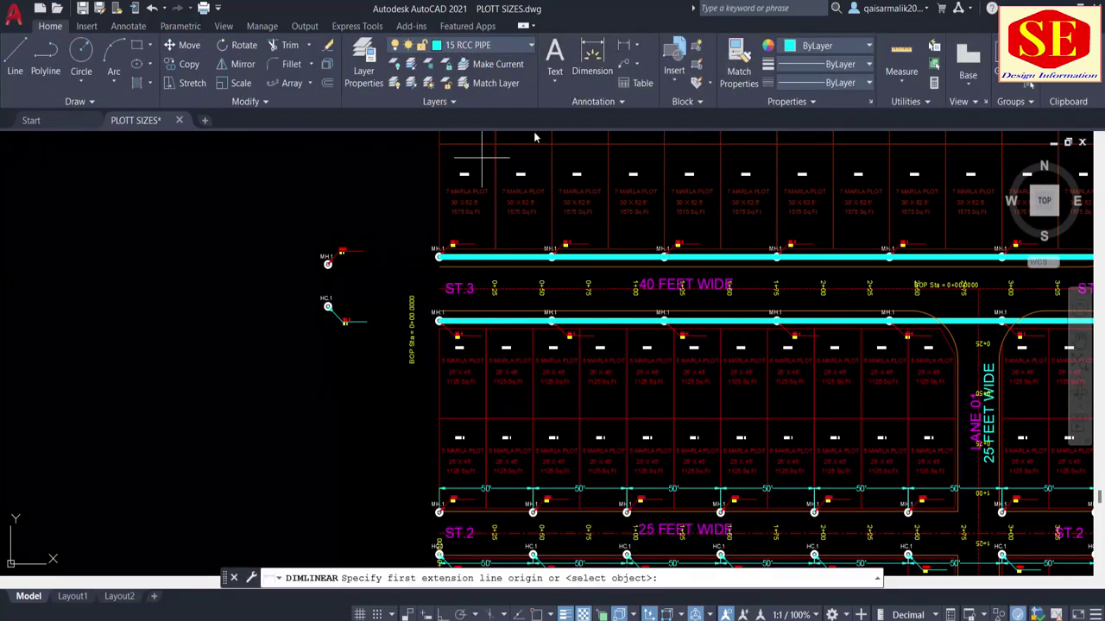
{"action": "scroll", "coordinate": [483, 203], "scroll_direction": "up", "scroll_amount": 4}
{"action": "scroll", "coordinate": [347, 345], "scroll_direction": "up", "scroll_amount": 2}
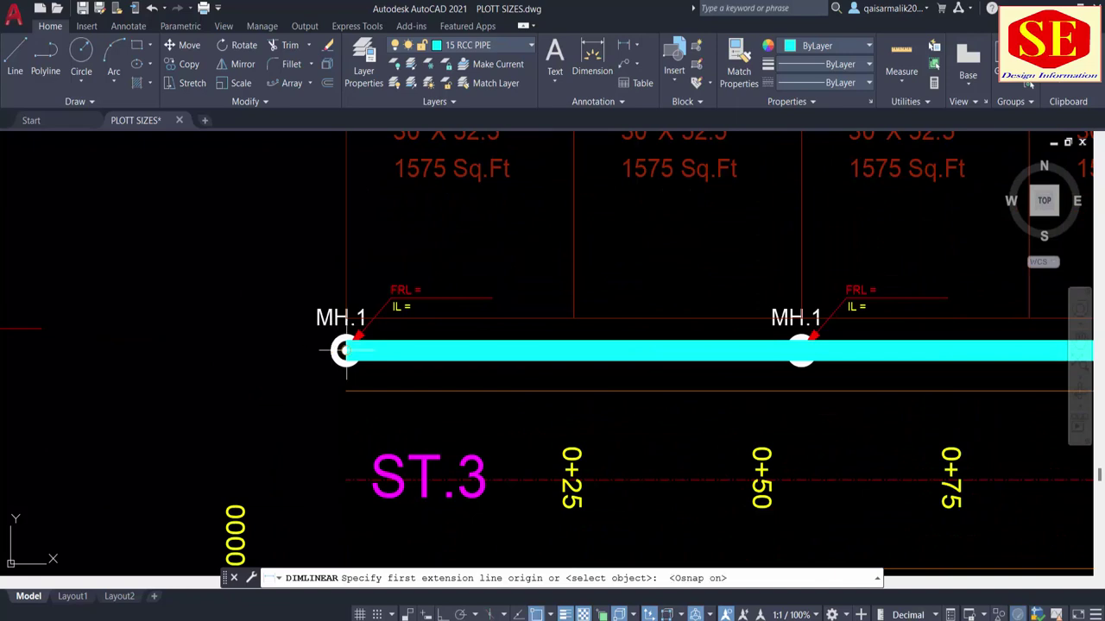
{"action": "left_click", "coordinate": [346, 350]}
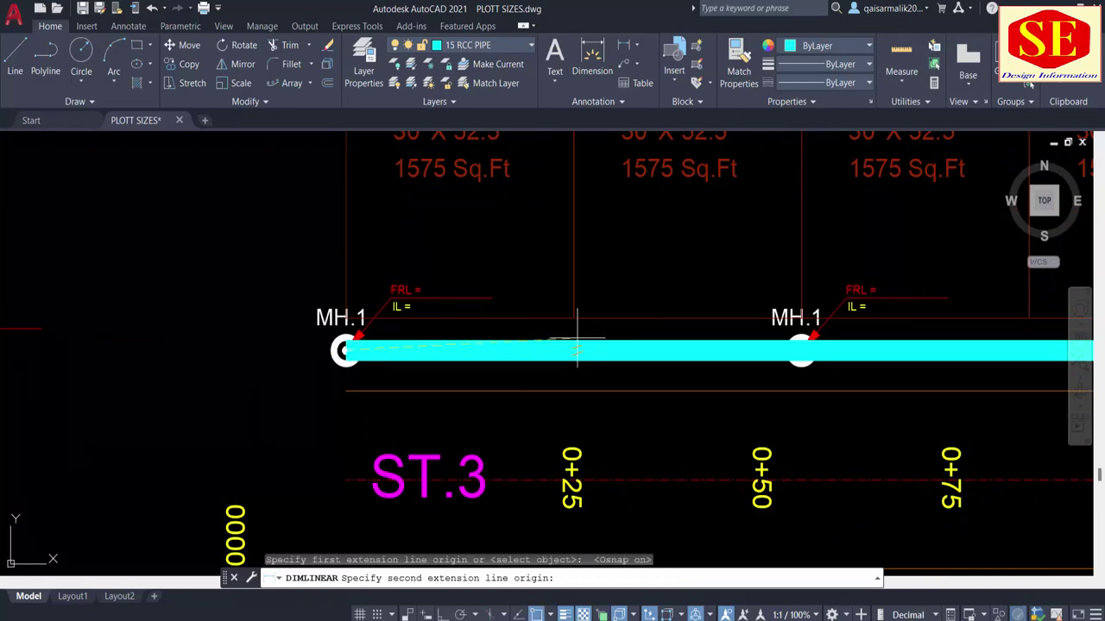
{"action": "left_click", "coordinate": [799, 352]}
{"action": "left_click", "coordinate": [781, 151]}
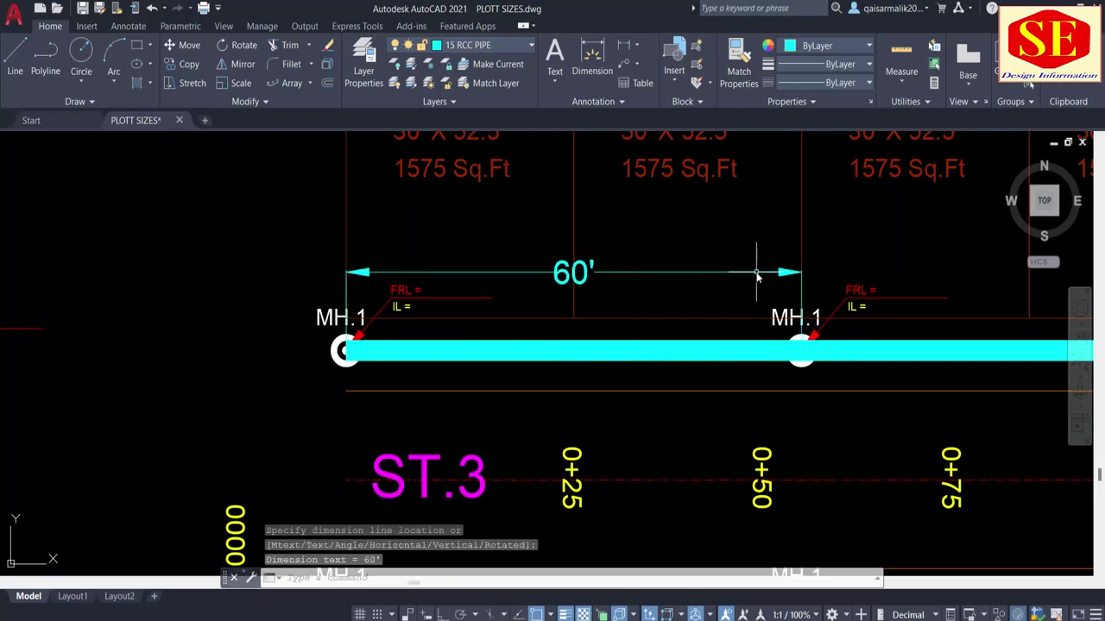
{"action": "middle_click_drag", "start_coordinate": [694, 321], "coordinate": [641, 125]}
Add a 60'-6" dimension on the lower pipe and move it closer to the pipe.
{"action": "key", "text": "Return"}
{"action": "left_click", "coordinate": [293, 414]}
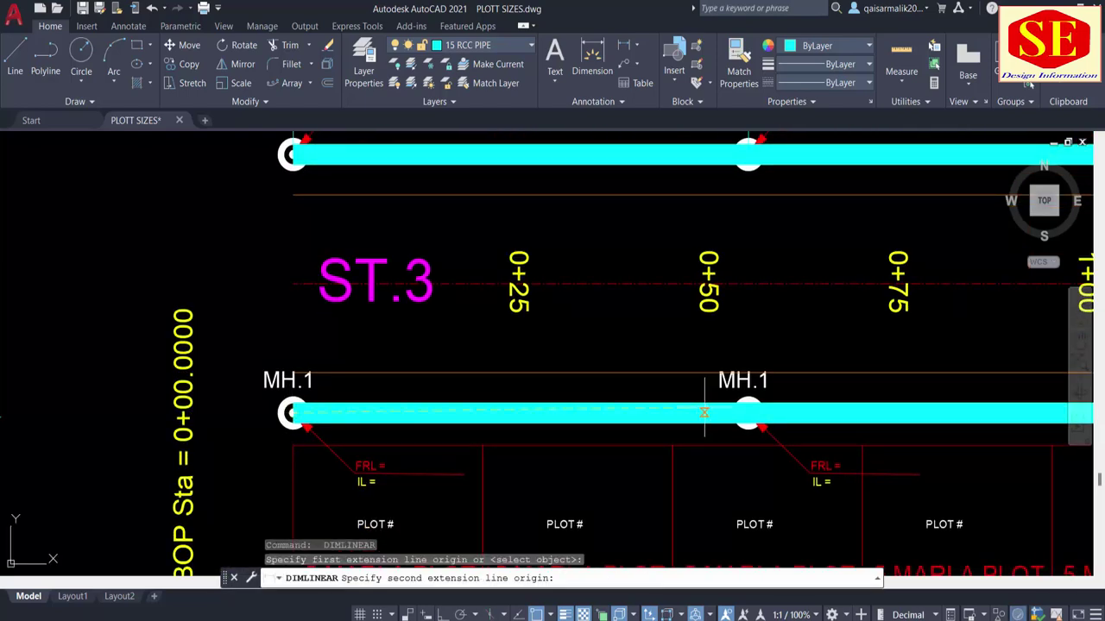
{"action": "left_click", "coordinate": [748, 415]}
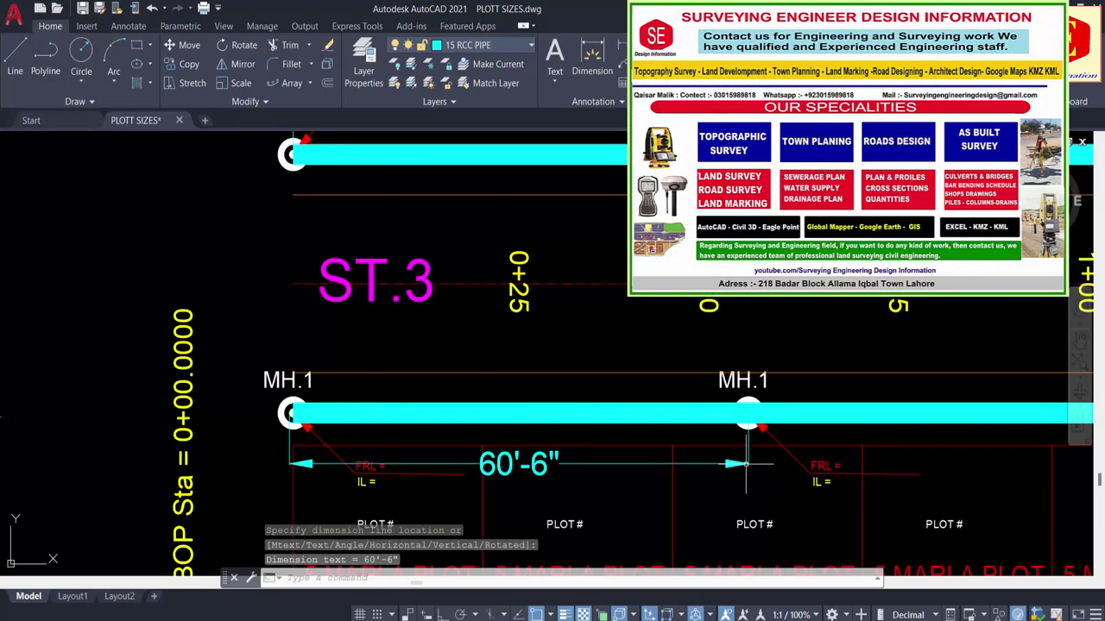
{"action": "left_click", "coordinate": [746, 464]}
{"action": "key", "text": "Escape"}
{"action": "left_click", "coordinate": [518, 464]}
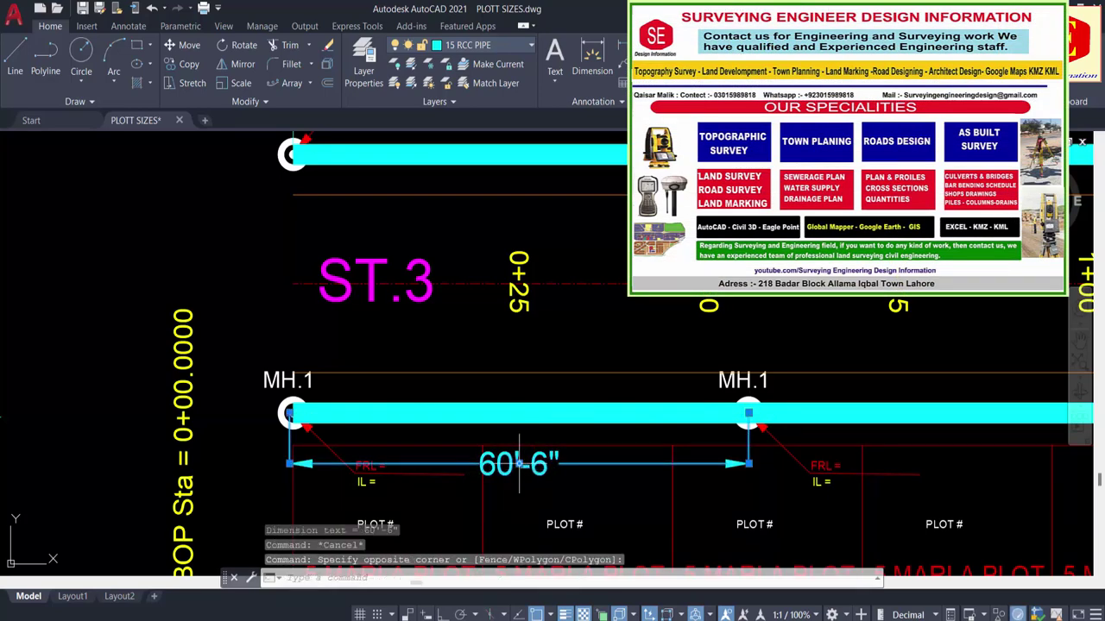
{"action": "left_click", "coordinate": [519, 464]}
{"action": "left_click", "coordinate": [518, 445]}
{"action": "key", "text": "Escape"}
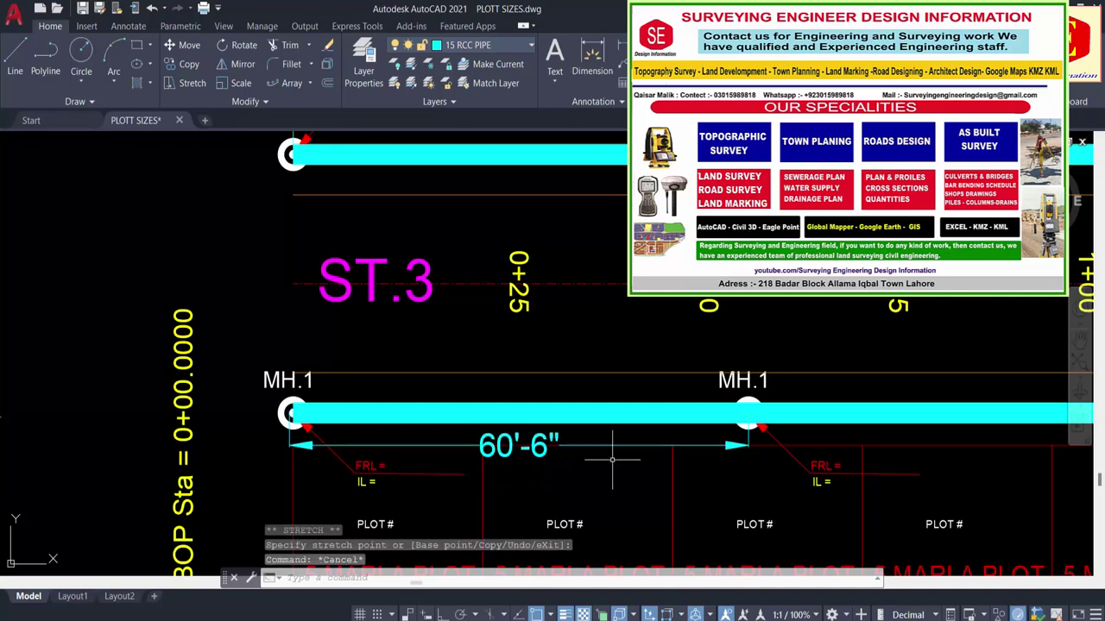
{"action": "scroll", "coordinate": [612, 459], "scroll_direction": "down", "scroll_amount": 1}
{"action": "scroll", "coordinate": [549, 344], "scroll_direction": "down", "scroll_amount": 1}
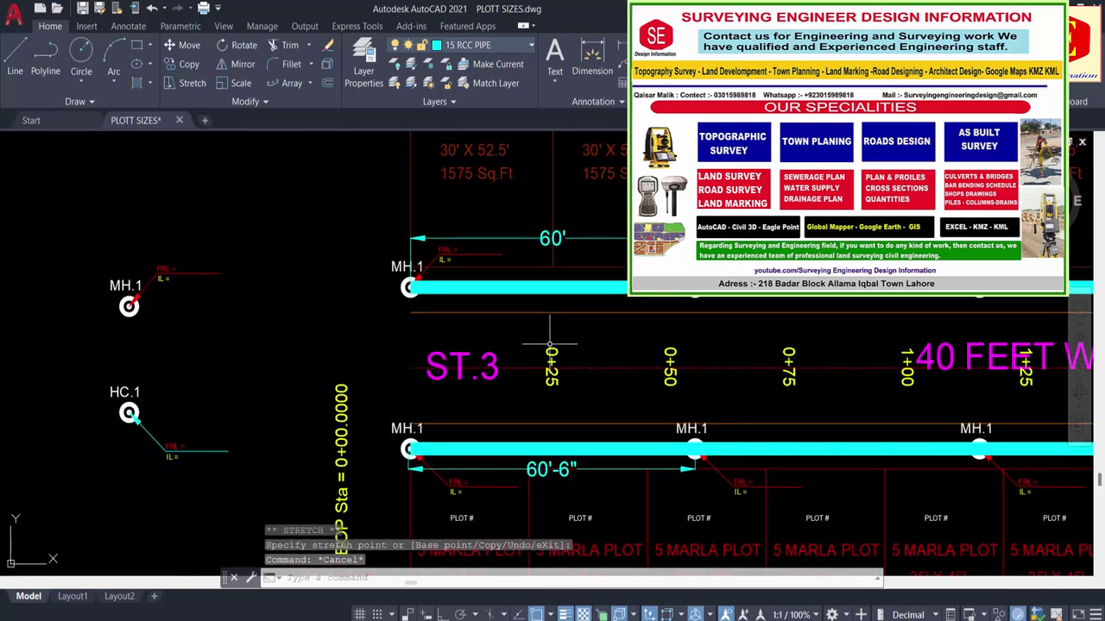
Path-array the 60' and 60'-6" dimensions along the ST.3 pipe at 60 spacing.
{"action": "left_click", "coordinate": [311, 83]}
{"action": "left_click", "coordinate": [317, 141]}
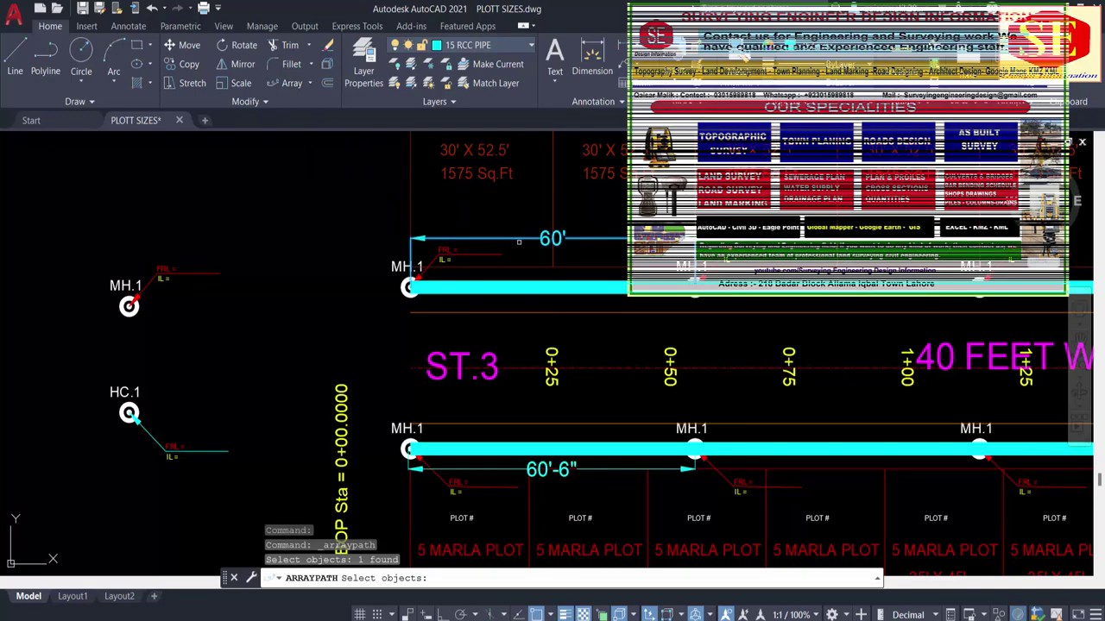
{"action": "left_click", "coordinate": [489, 469]}
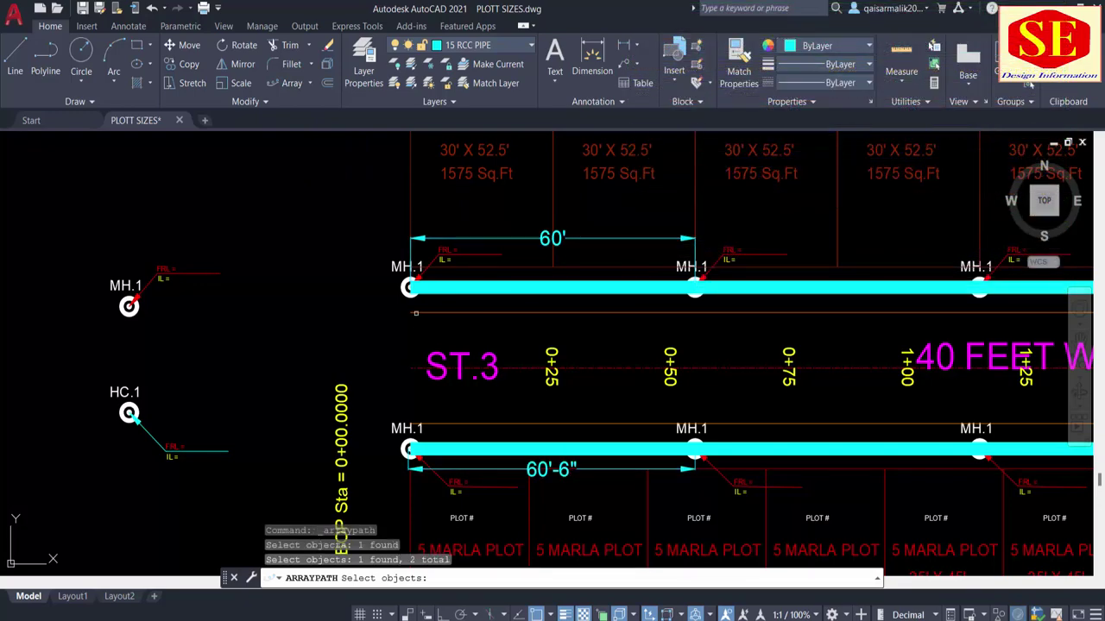
{"action": "key", "text": "Return"}
{"action": "left_click", "coordinate": [341, 528]}
{"action": "type", "text": "6"}
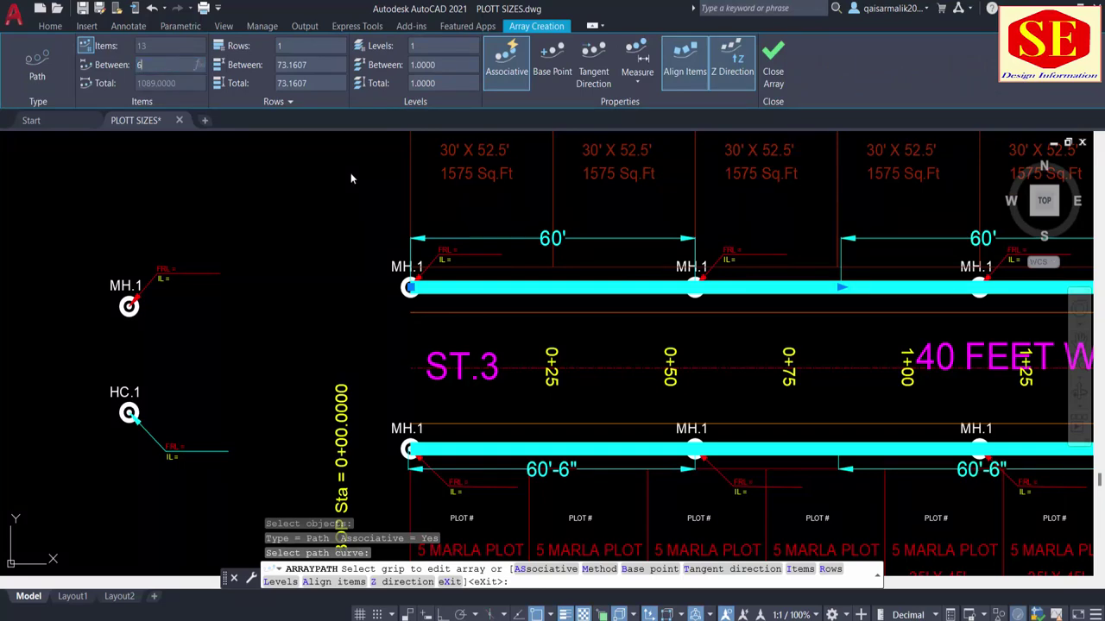
{"action": "type", "text": "0"}
{"action": "key", "text": "Return"}
{"action": "right_click", "coordinate": [544, 252]}
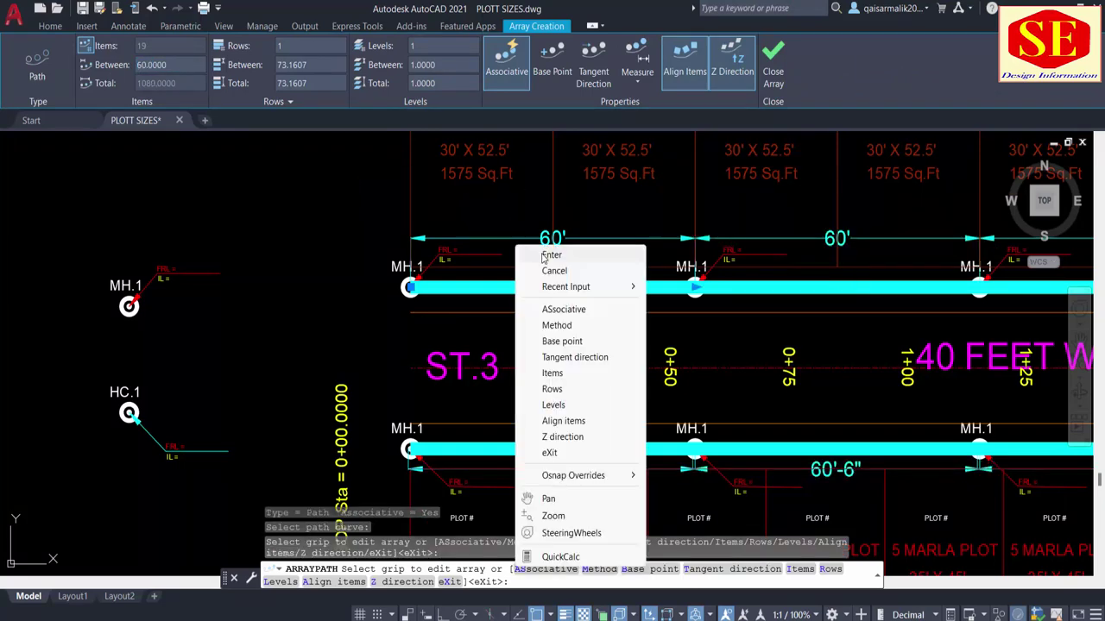
{"action": "left_click", "coordinate": [551, 254]}
{"action": "middle_click_drag", "start_coordinate": [665, 285], "coordinate": [492, 270]}
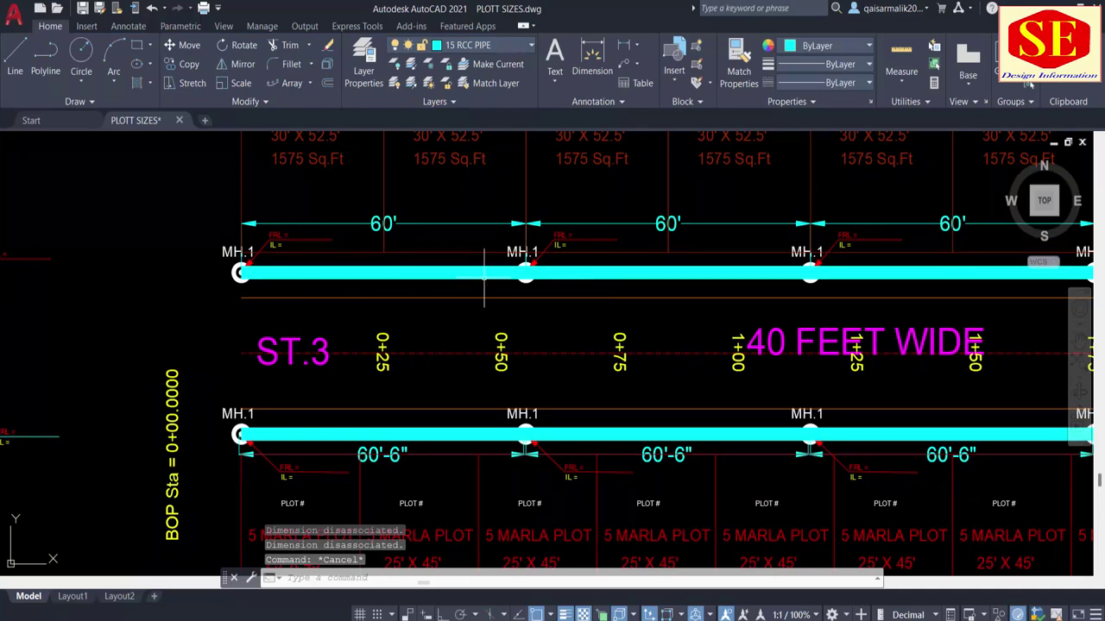
{"action": "middle_click_drag", "start_coordinate": [415, 474], "coordinate": [595, 347]}
{"action": "scroll", "coordinate": [594, 348], "scroll_direction": "down", "scroll_amount": 5}
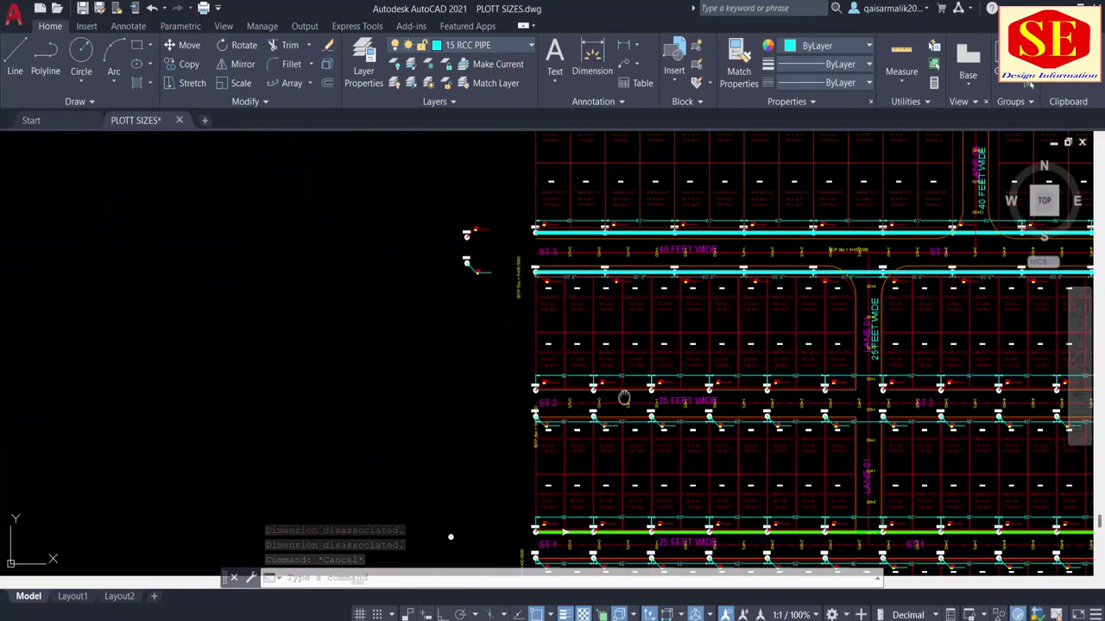
{"action": "middle_click_drag", "start_coordinate": [452, 532], "coordinate": [425, 422]}
{"action": "scroll", "coordinate": [543, 425], "scroll_direction": "up", "scroll_amount": 4}
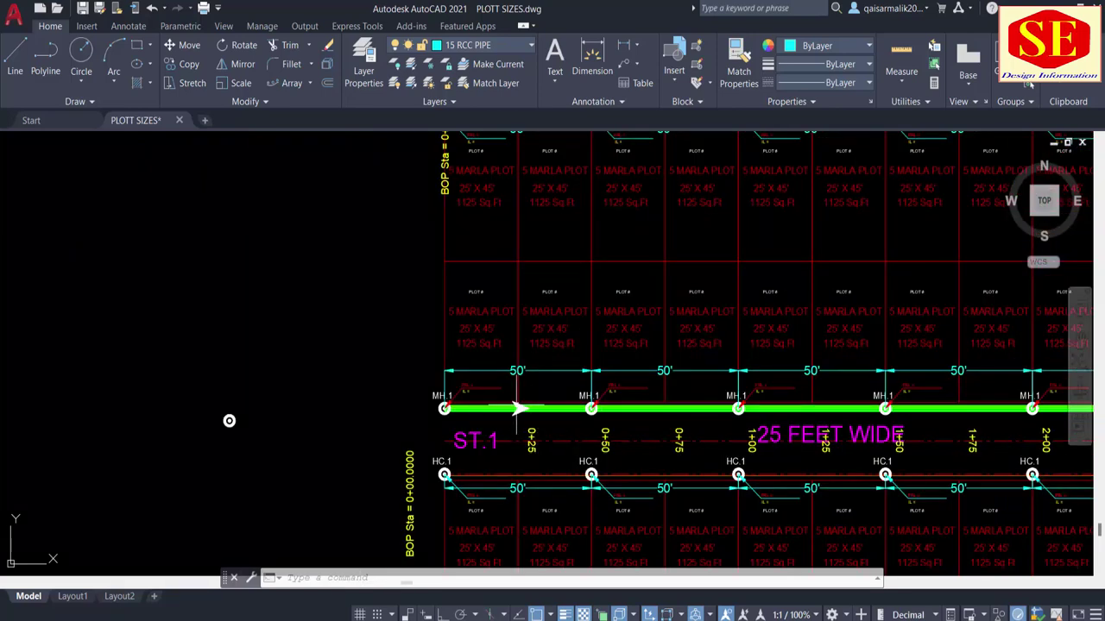
{"action": "scroll", "coordinate": [533, 423], "scroll_direction": "up", "scroll_amount": 2}
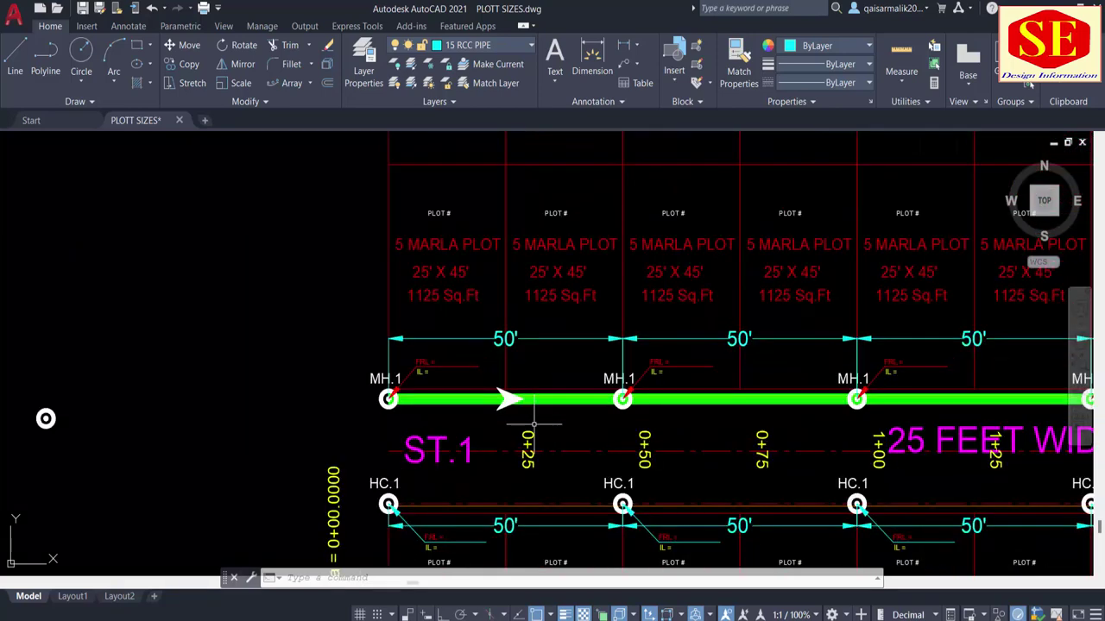
{"action": "key", "text": "Escape"}
{"action": "key", "text": "Escape"}
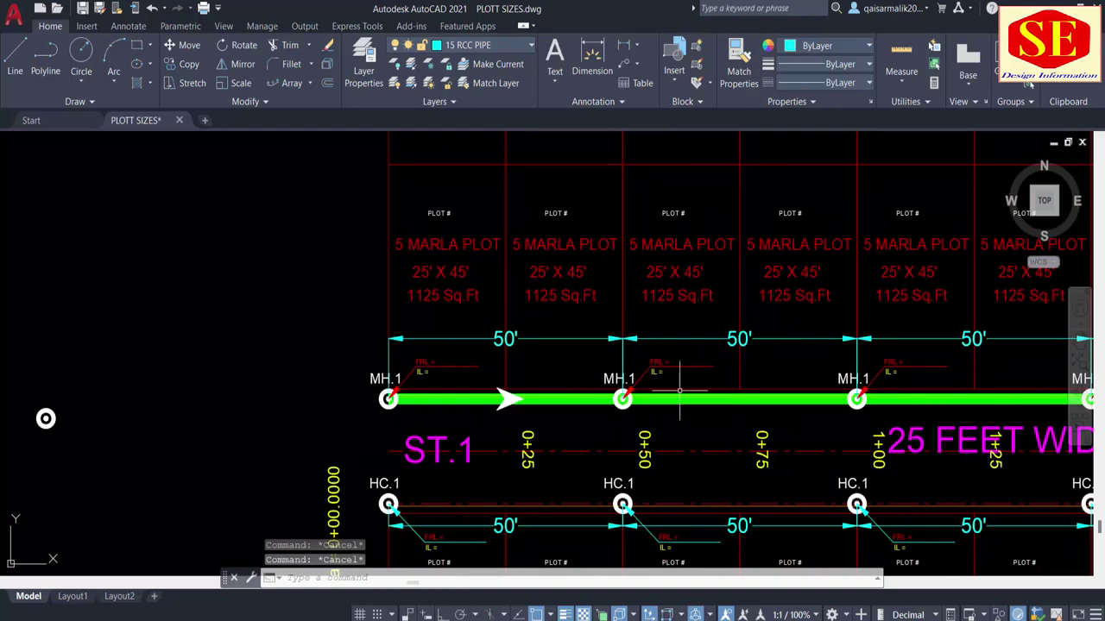
{"action": "scroll", "coordinate": [500, 394], "scroll_direction": "up", "scroll_amount": 4}
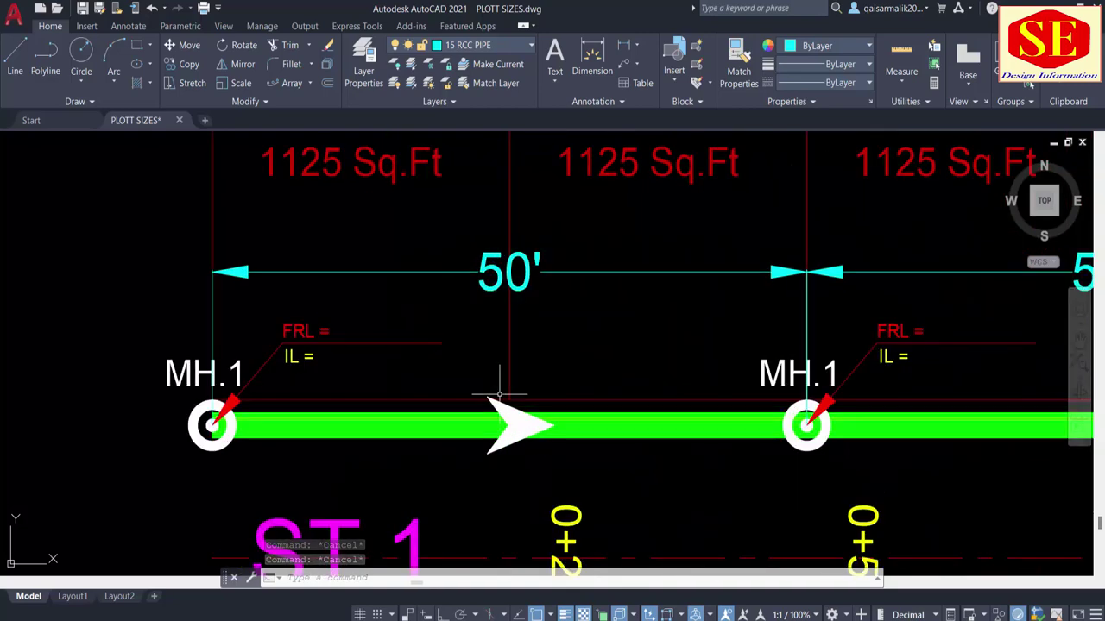
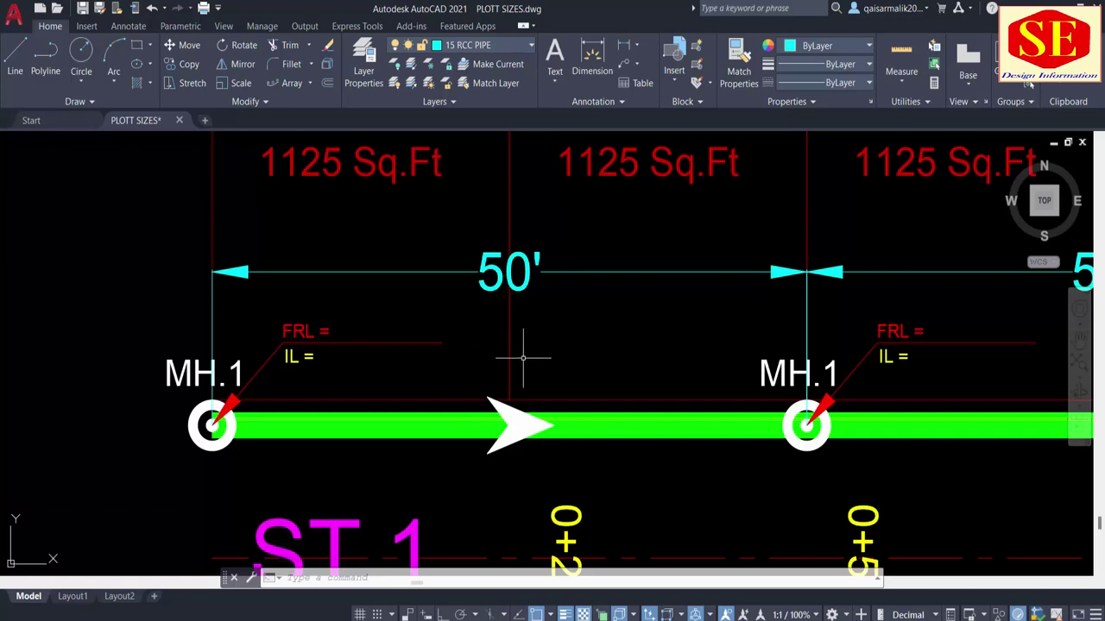
Start copying the MH.1 manhole, cancel, and pan across to the ST.3 street.
{"action": "middle_click_drag", "start_coordinate": [490, 344], "coordinate": [420, 332]}
{"action": "type", "text": "co"}
{"action": "key", "text": "Return"}
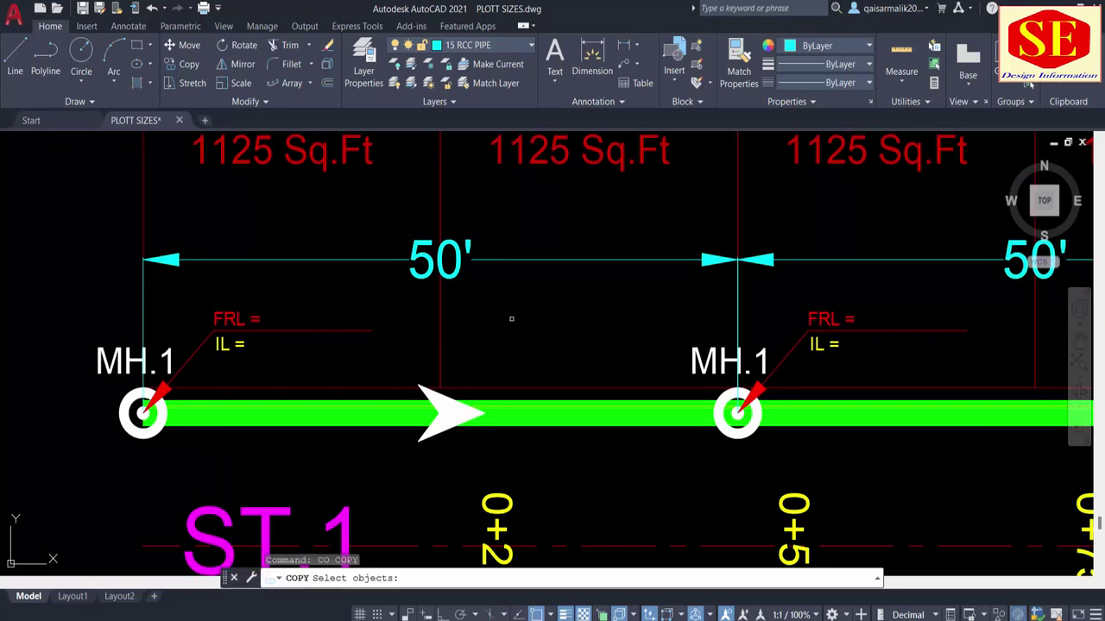
{"action": "left_click", "coordinate": [707, 348]}
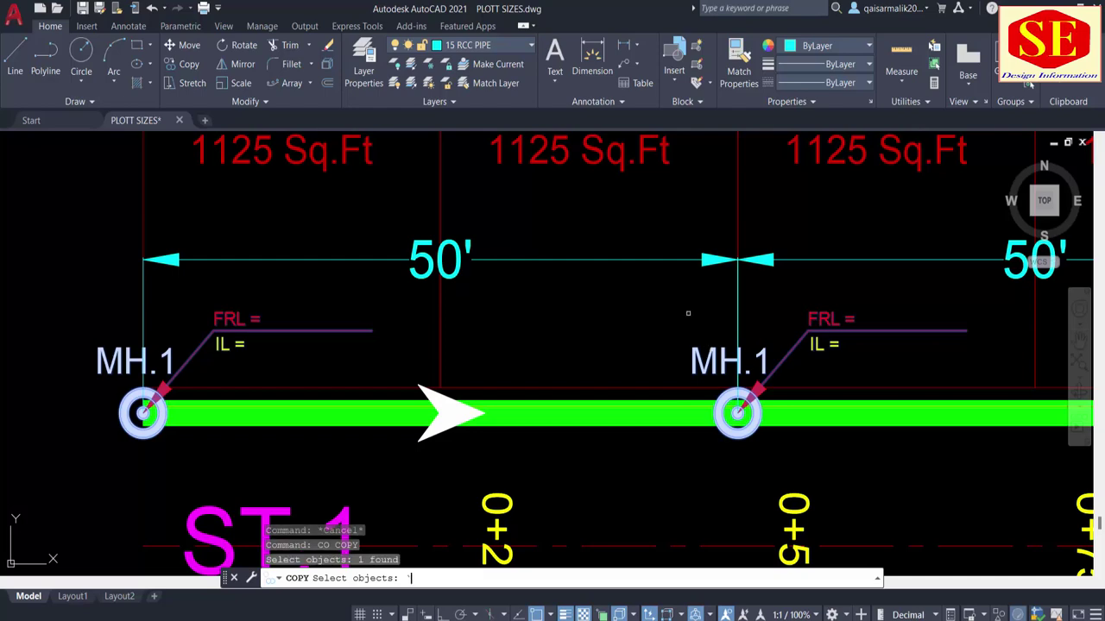
{"action": "key", "text": "Escape"}
{"action": "key", "text": "Escape"}
{"action": "scroll", "coordinate": [500, 328], "scroll_direction": "down", "scroll_amount": 4}
{"action": "scroll", "coordinate": [345, 414], "scroll_direction": "down", "scroll_amount": 2}
{"action": "mouse_move", "coordinate": [411, 416]}
{"action": "middle_mouse_down"}
{"action": "mouse_move", "coordinate": [416, 449]}
{"action": "mouse_move", "coordinate": [424, 389]}
{"action": "middle_mouse_up"}
{"action": "scroll", "coordinate": [420, 423], "scroll_direction": "down", "scroll_amount": 2}
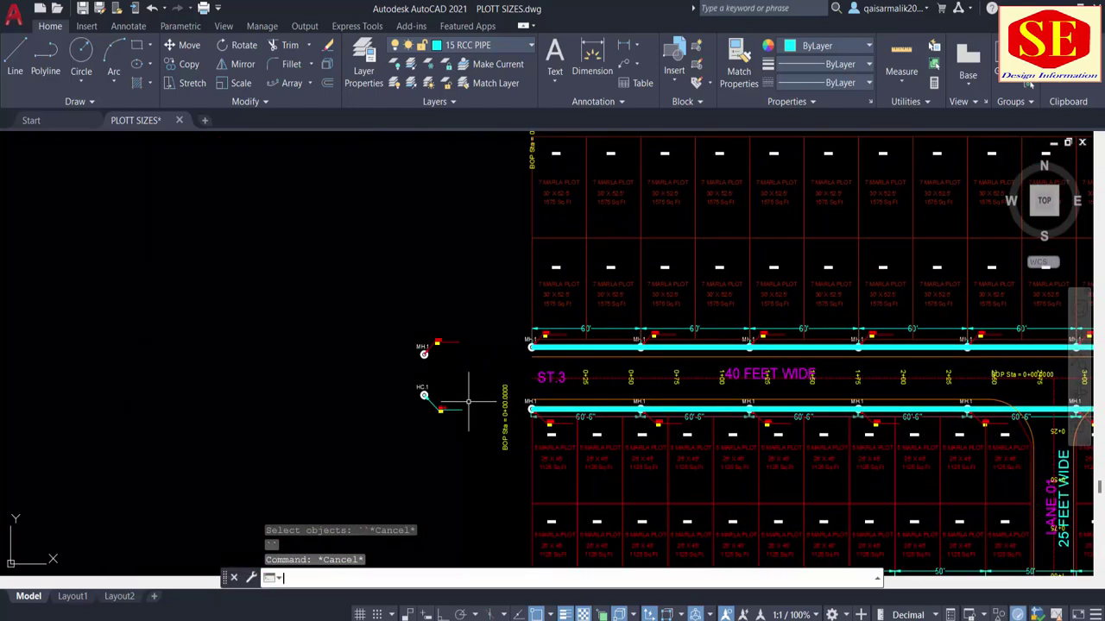
Copy an MH.1 label to midway along the first 60' pipe run on ST.3.
{"action": "type", "text": "co"}
{"action": "key", "text": "Return"}
{"action": "scroll", "coordinate": [432, 348], "scroll_direction": "up", "scroll_amount": 2}
{"action": "left_click", "coordinate": [414, 331]}
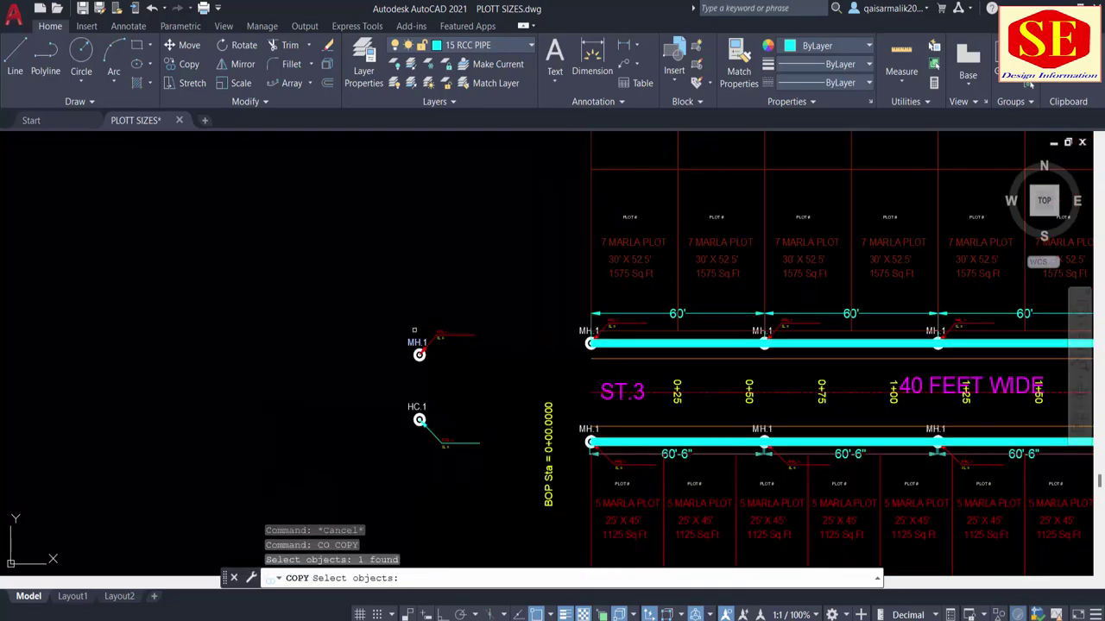
{"action": "key", "text": "Return"}
{"action": "left_click", "coordinate": [421, 317]}
{"action": "scroll", "coordinate": [672, 311], "scroll_direction": "up", "scroll_amount": 3}
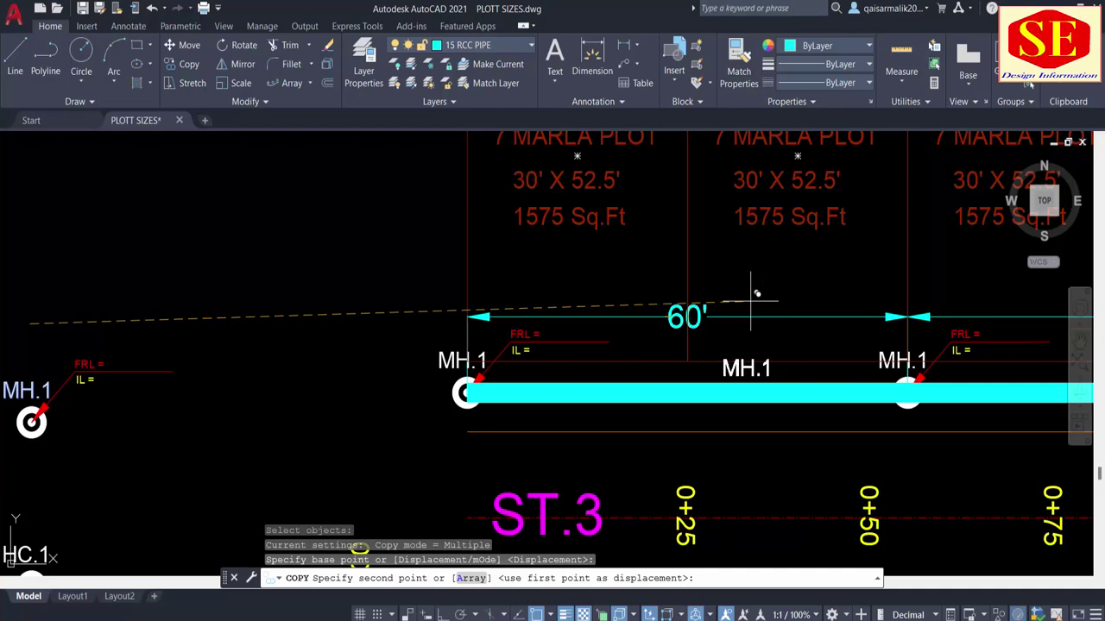
{"action": "key", "text": "Escape"}
{"action": "scroll", "coordinate": [466, 384], "scroll_direction": "down", "scroll_amount": 1}
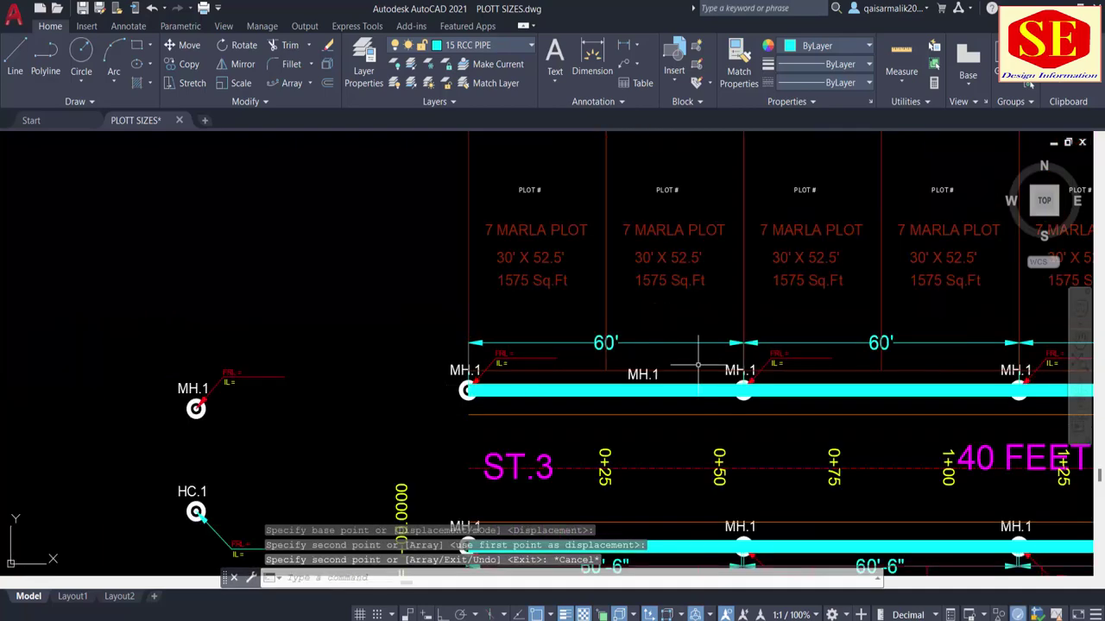
{"action": "scroll", "coordinate": [697, 365], "scroll_direction": "up", "scroll_amount": 4}
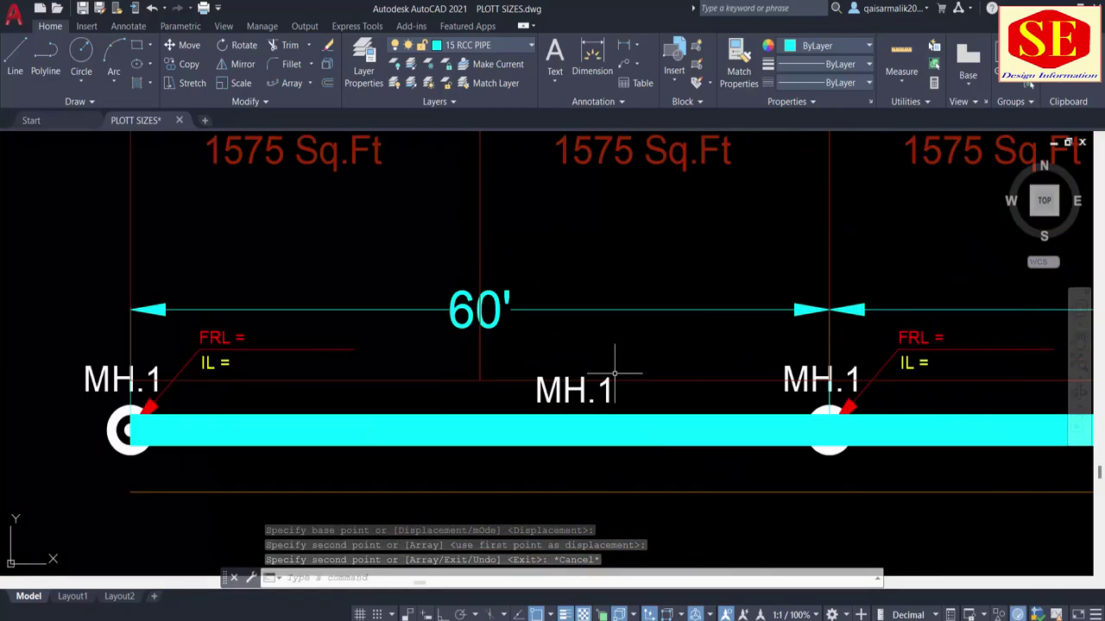
{"action": "key", "text": "Escape"}
Replace the copied MH.1 text with %%c16" S =0.00 in the text editor.
{"action": "left_click", "coordinate": [566, 390]}
{"action": "double_click", "coordinate": [566, 388]}
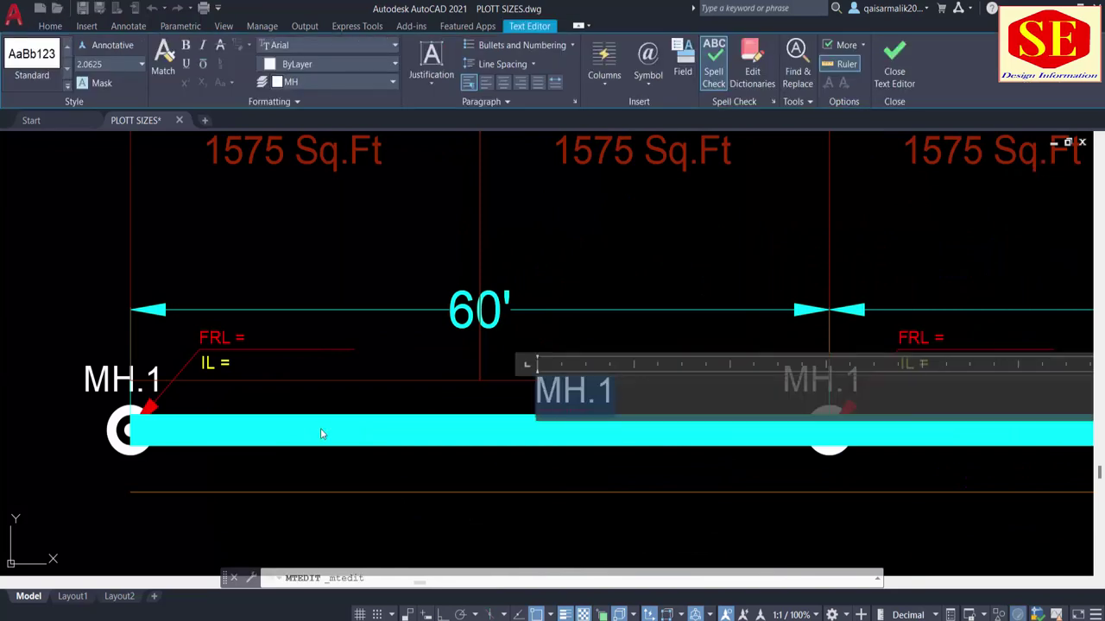
{"action": "type", "text": "@"}
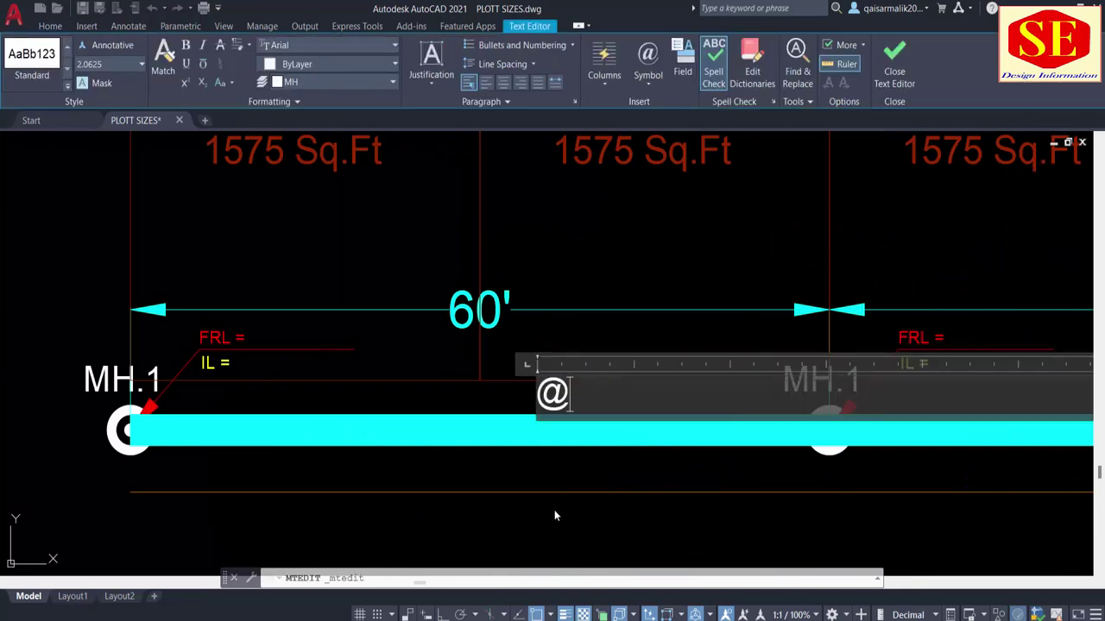
{"action": "key", "text": "BackSpace"}
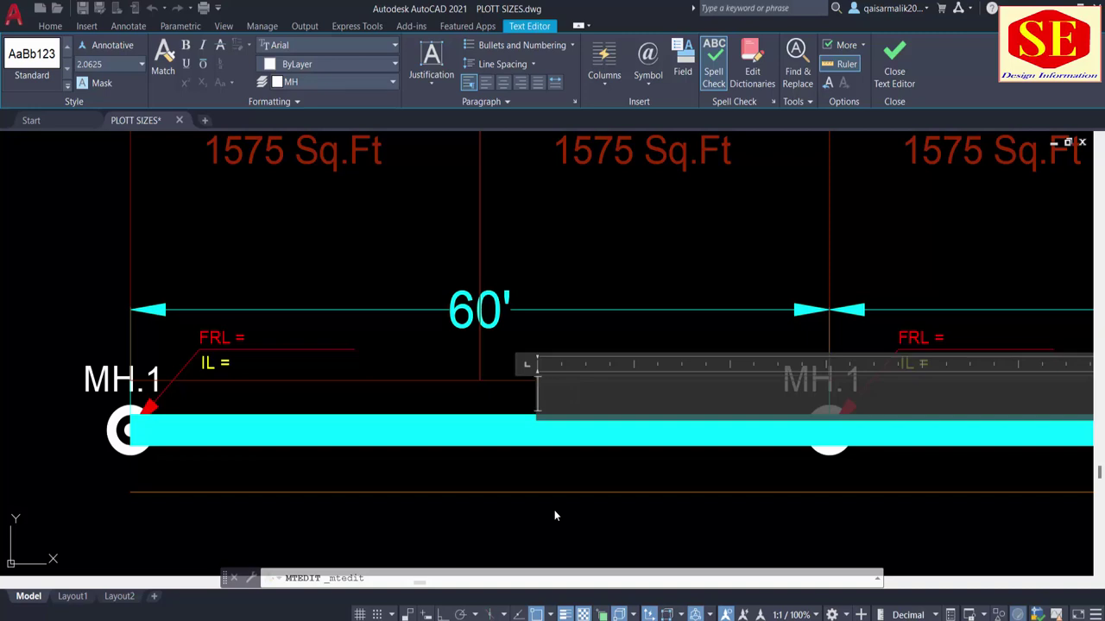
{"action": "type", "text": "%"}
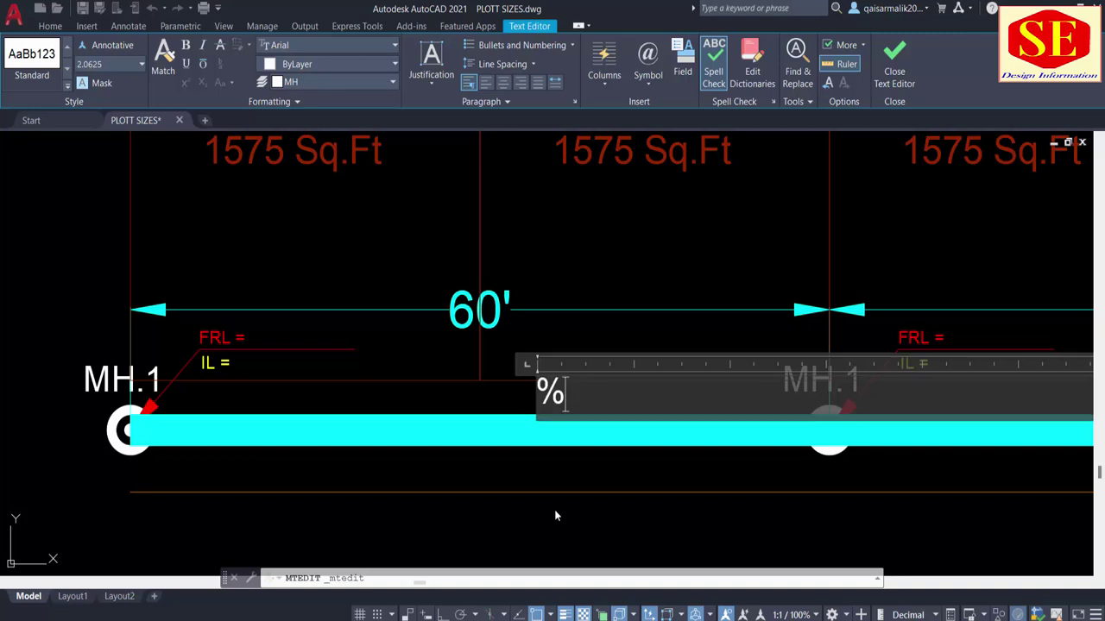
{"action": "type", "text": "%"}
{"action": "key", "text": "Caps_Lock"}
{"action": "type", "text": "c"}
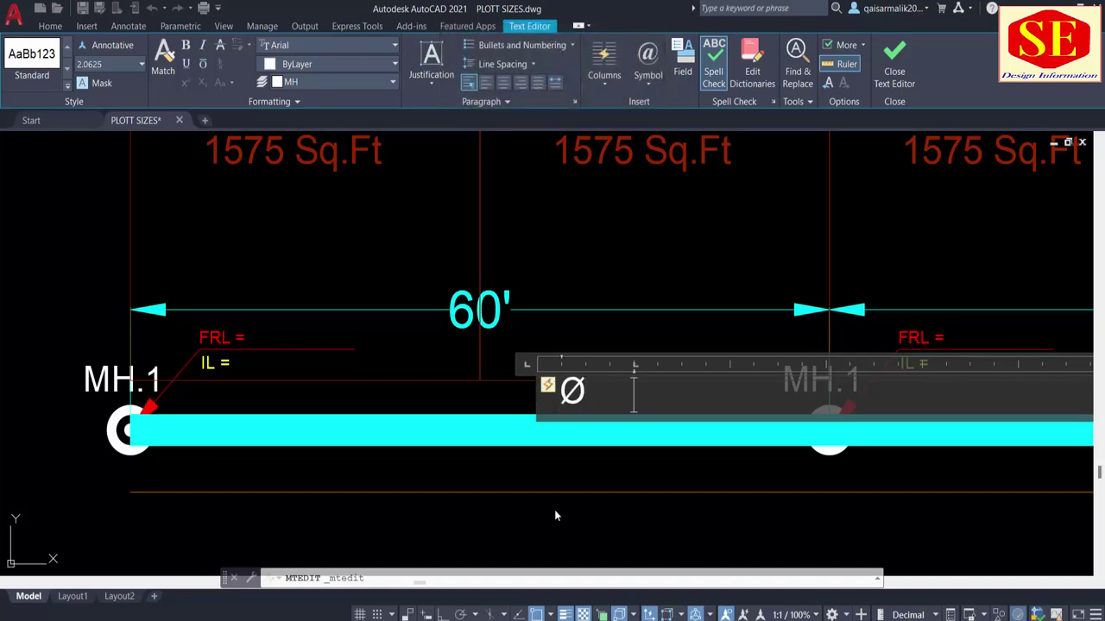
{"action": "type", "text": "16\""}
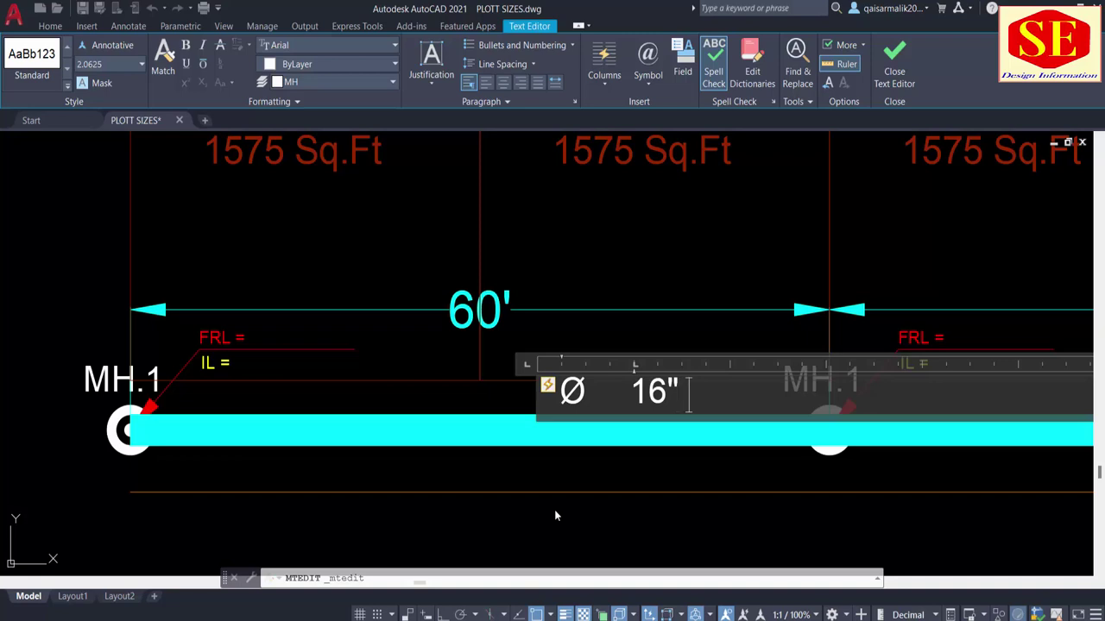
{"action": "type", "text": " s"}
{"action": "key", "text": "BackSpace"}
{"action": "type", "text": "S =0"}
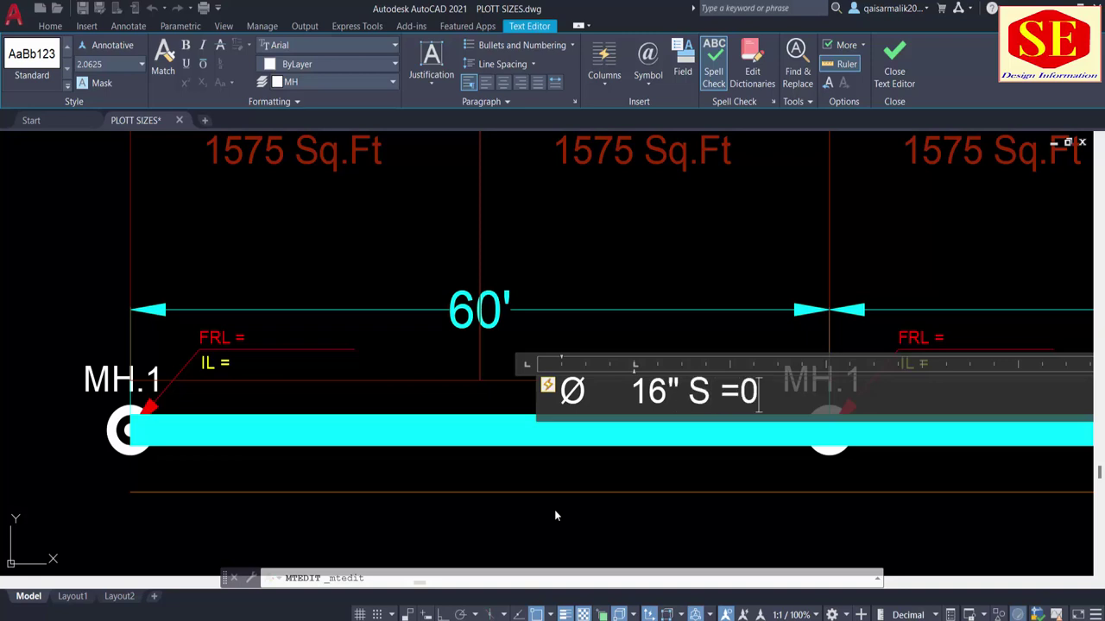
{"action": "type", "text": ".00"}
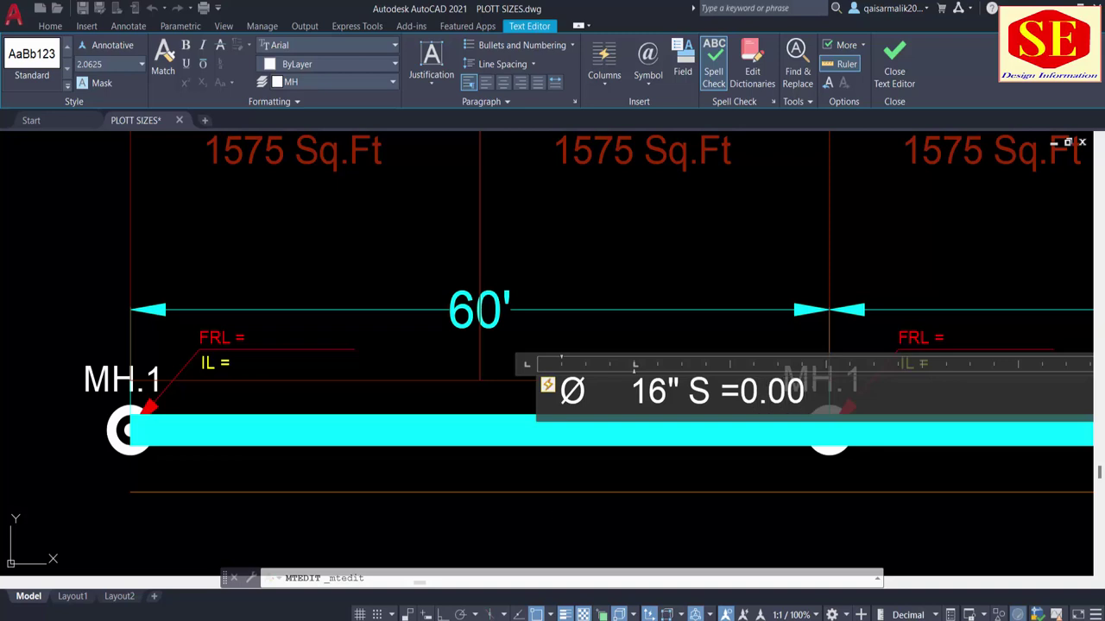
Check the pipe slope table in the PDF, then return to the drawing's text editor.
{"action": "scroll", "coordinate": [590, 442], "scroll_direction": "down", "scroll_amount": 3}
{"action": "scroll", "coordinate": [590, 442], "scroll_direction": "down", "scroll_amount": 3}
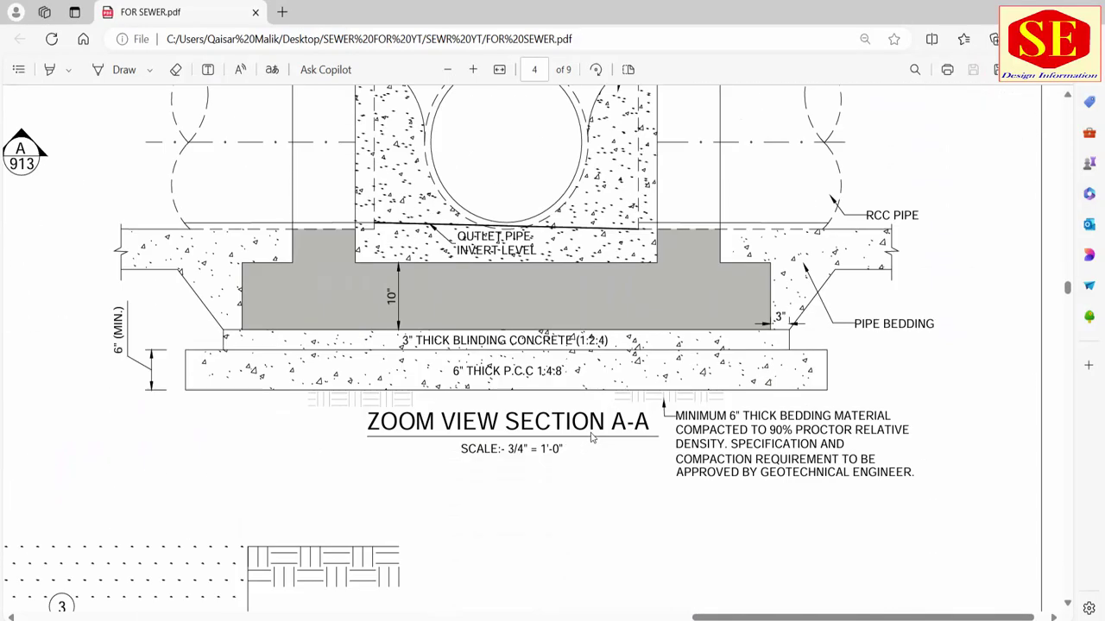
{"action": "scroll", "coordinate": [592, 438], "scroll_direction": "down", "scroll_amount": 3}
{"action": "scroll", "coordinate": [591, 438], "scroll_direction": "down", "scroll_amount": 4}
{"action": "scroll", "coordinate": [592, 437], "scroll_direction": "down", "scroll_amount": 4}
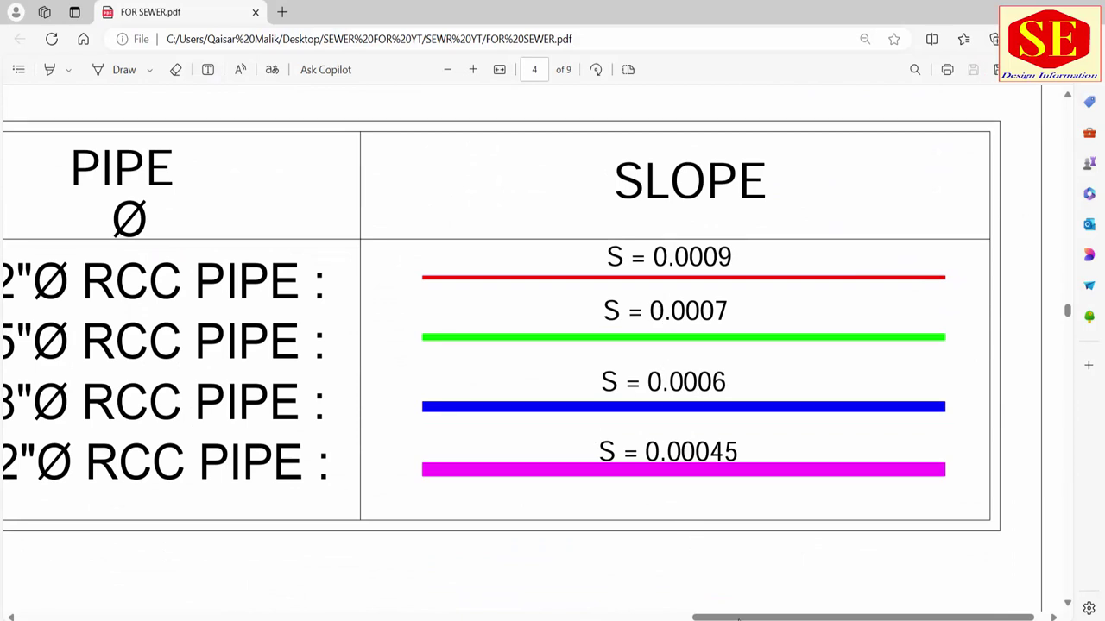
{"action": "left_click", "coordinate": [734, 533]}
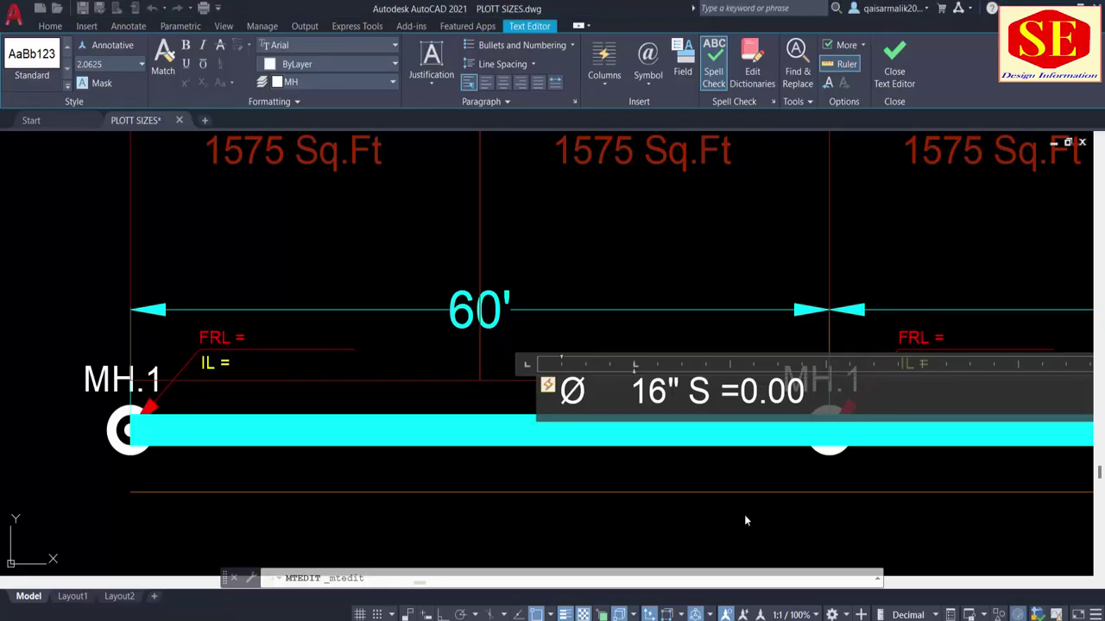
Change the slope value to 0.007 and insert the diameter symbol before 16".
{"action": "type", "text": "7"}
{"action": "key", "text": "BackSpace"}
{"action": "key", "text": "BackSpace"}
{"action": "key", "text": "BackSpace"}
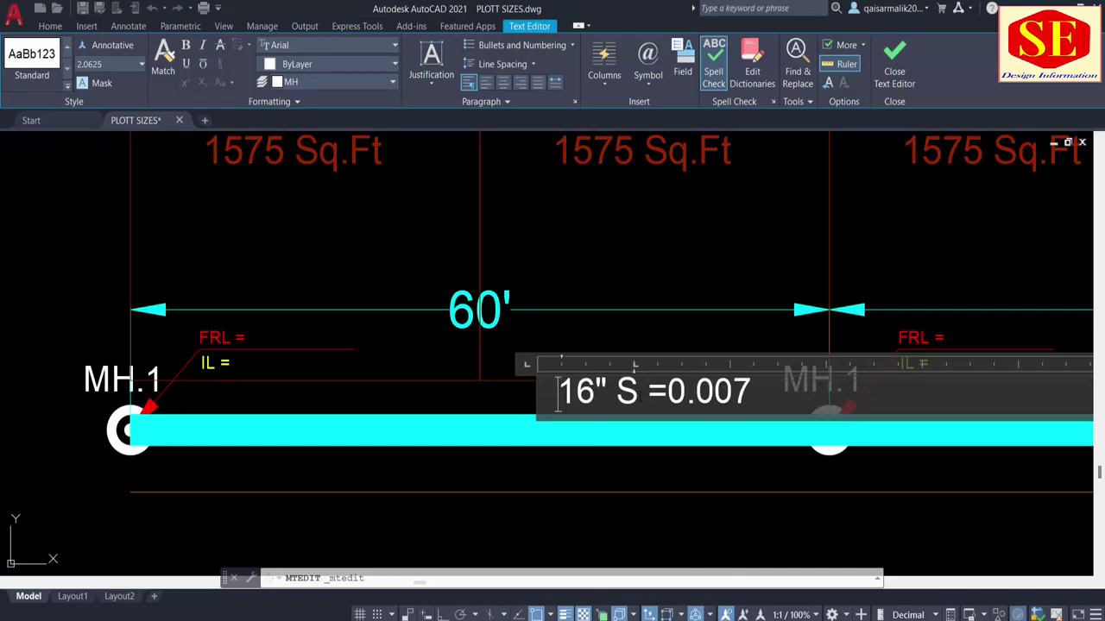
{"action": "left_click", "coordinate": [651, 75]}
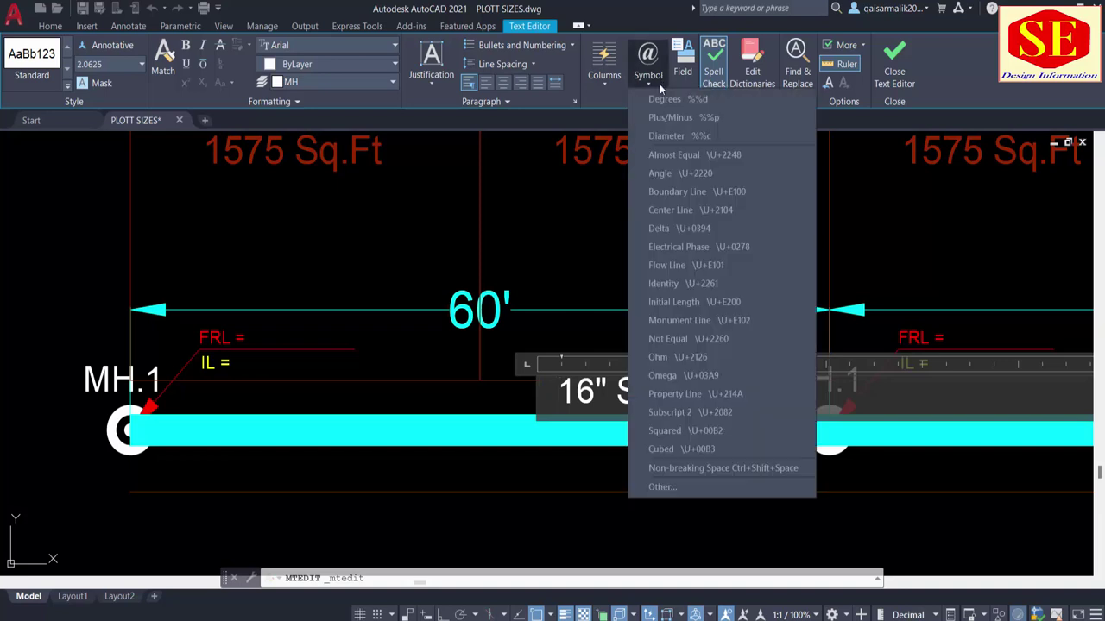
{"action": "left_click", "coordinate": [707, 137]}
{"action": "left_click", "coordinate": [649, 476]}
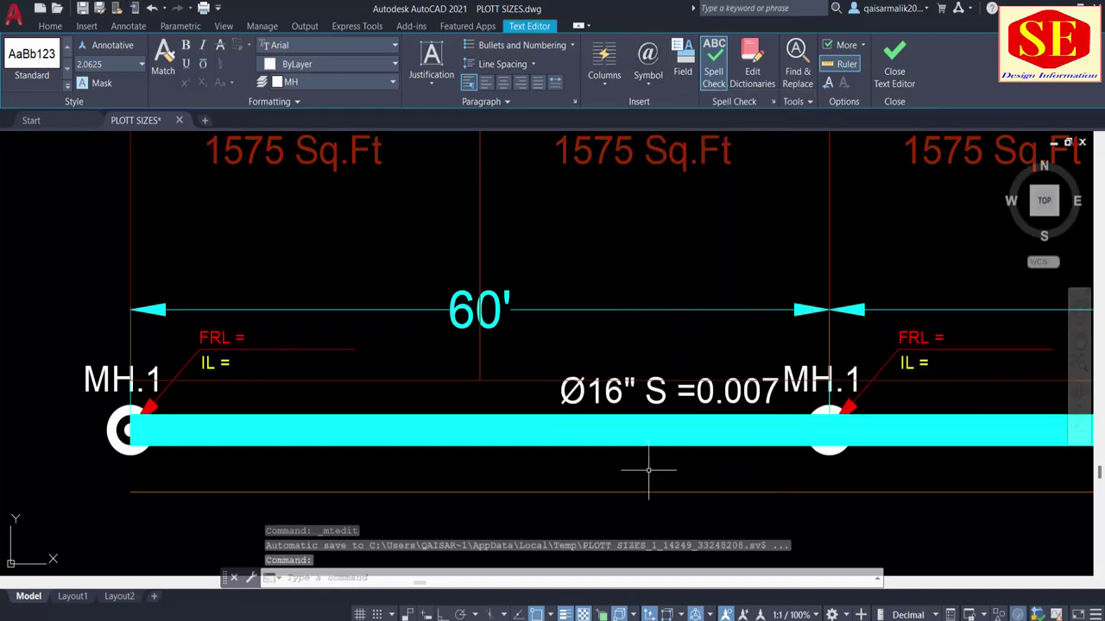
Move the pipe label slightly left over the pipe.
{"action": "type", "text": "m"}
{"action": "key", "text": "Return"}
{"action": "left_click", "coordinate": [706, 390]}
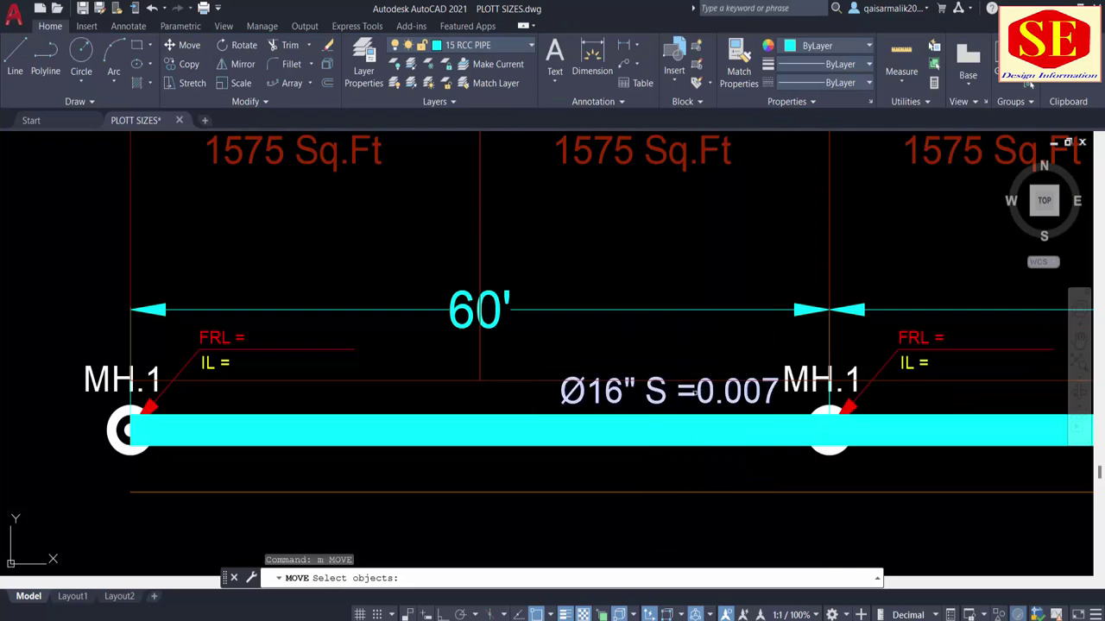
{"action": "key", "text": "Return"}
{"action": "left_click", "coordinate": [691, 338]}
{"action": "left_click", "coordinate": [637, 340]}
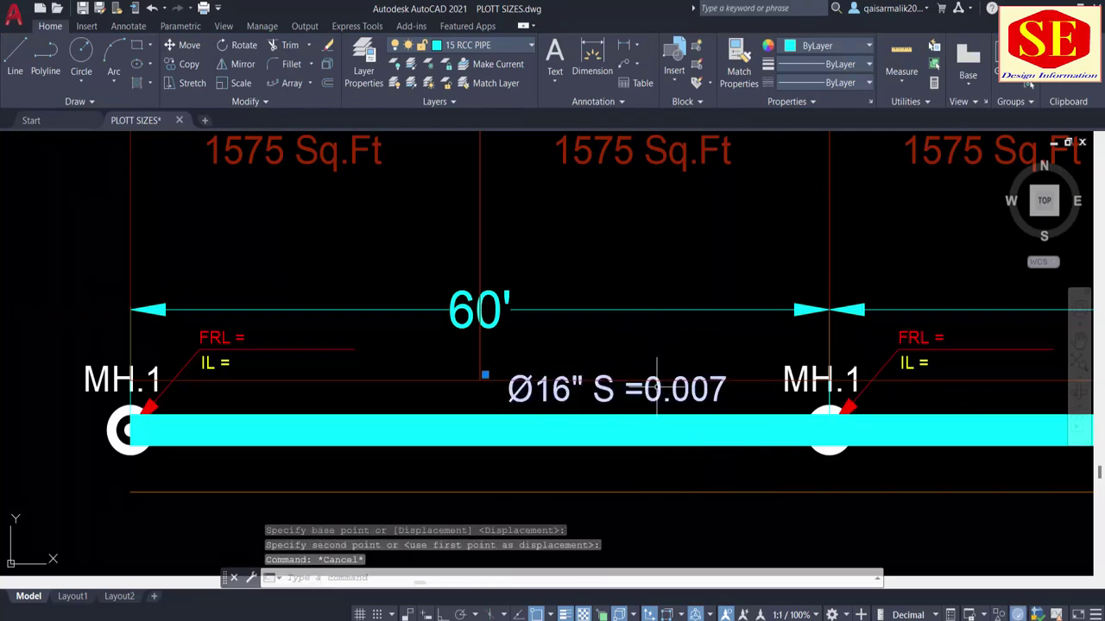
Edit the label to read Ø16" S = -0.007 and zoom out toward ST.1.
{"action": "double_click", "coordinate": [483, 373]}
{"action": "key", "text": "Escape"}
{"action": "double_click", "coordinate": [645, 390]}
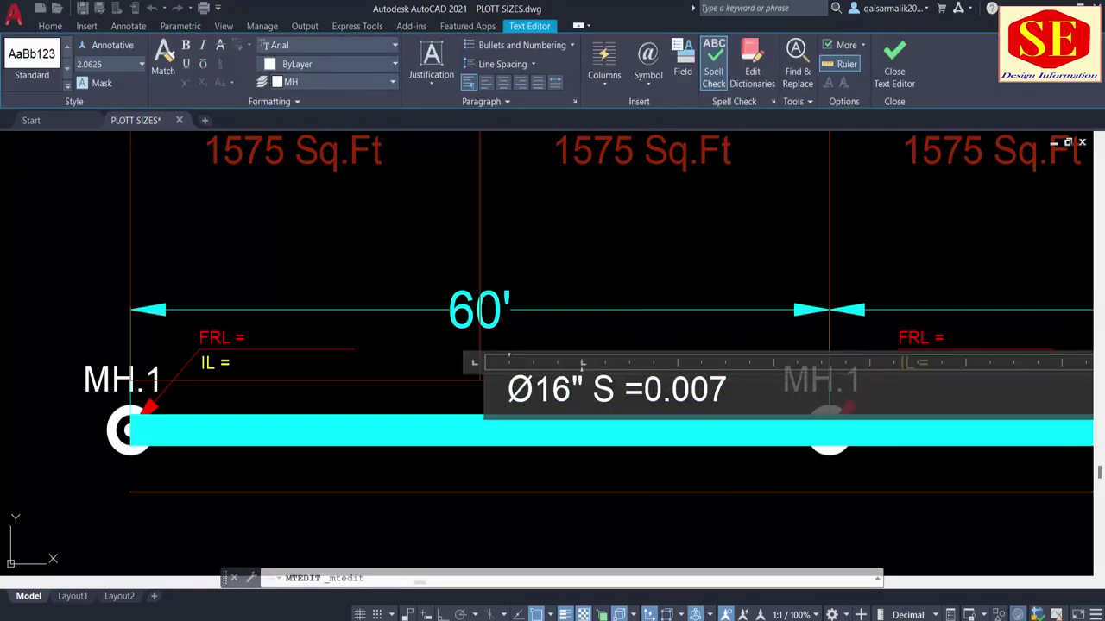
{"action": "type", "text": "-"}
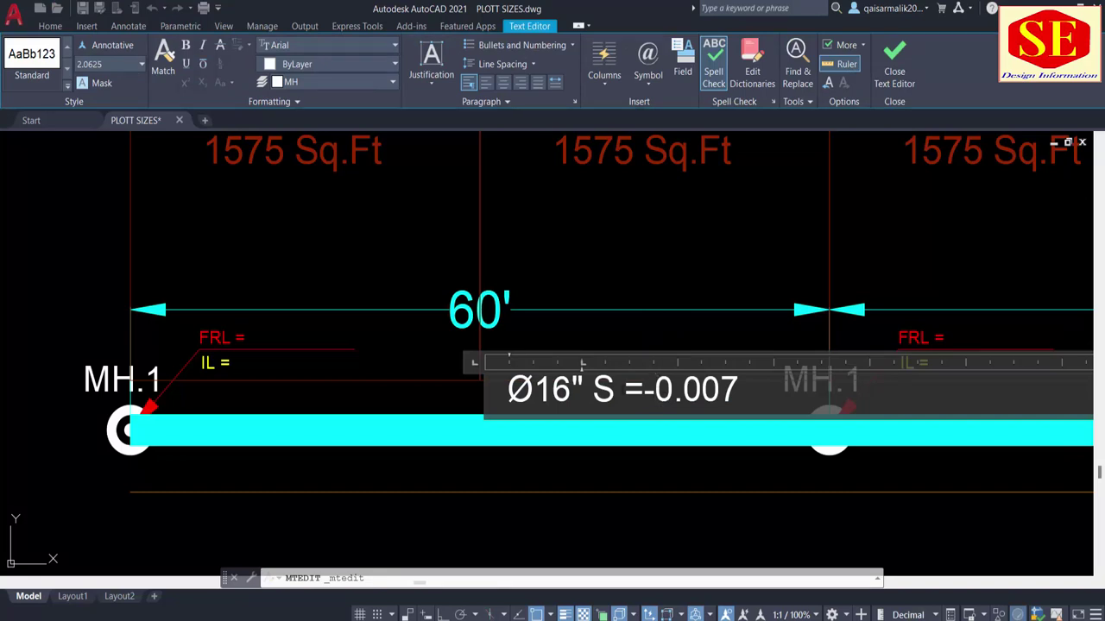
{"action": "left_click", "coordinate": [645, 408]}
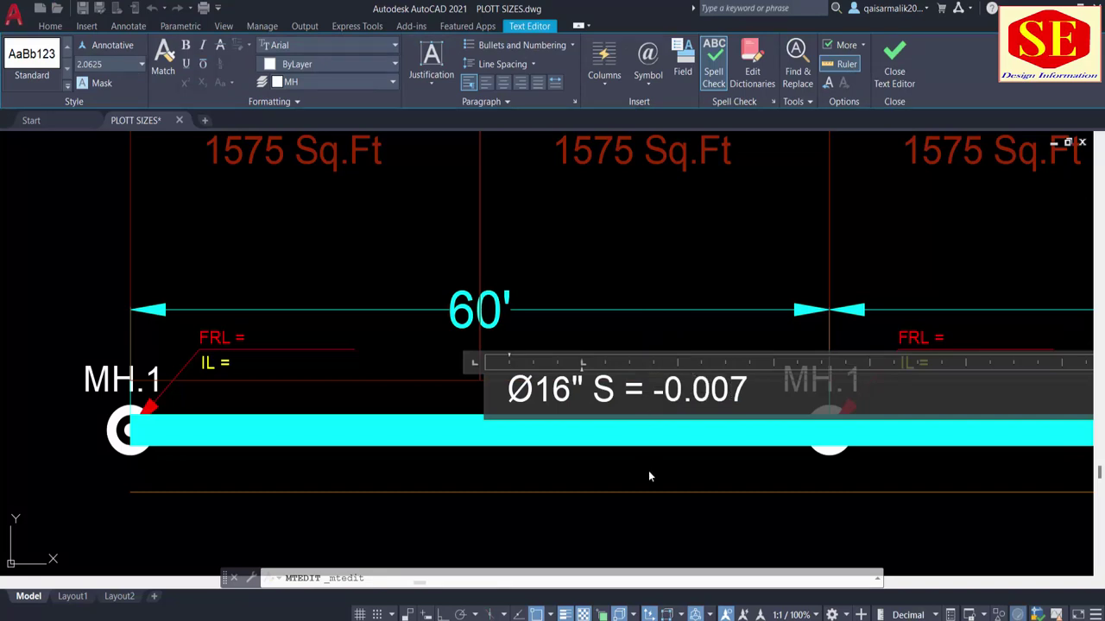
{"action": "left_click", "coordinate": [683, 479]}
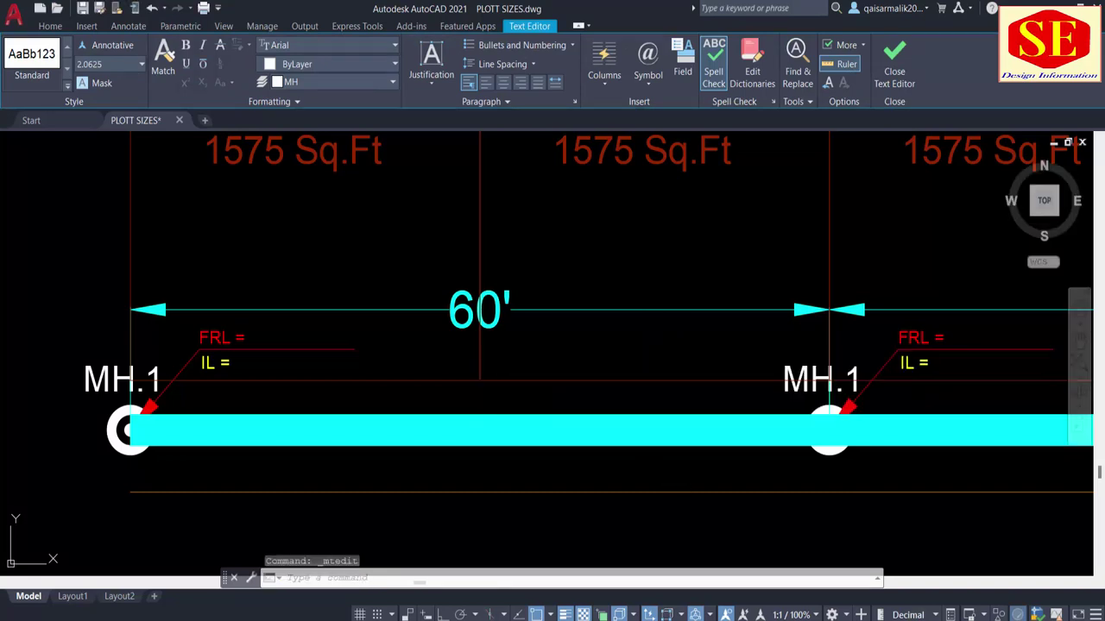
{"action": "scroll", "coordinate": [512, 292], "scroll_direction": "down", "scroll_amount": 5}
{"action": "scroll", "coordinate": [530, 299], "scroll_direction": "up", "scroll_amount": 2}
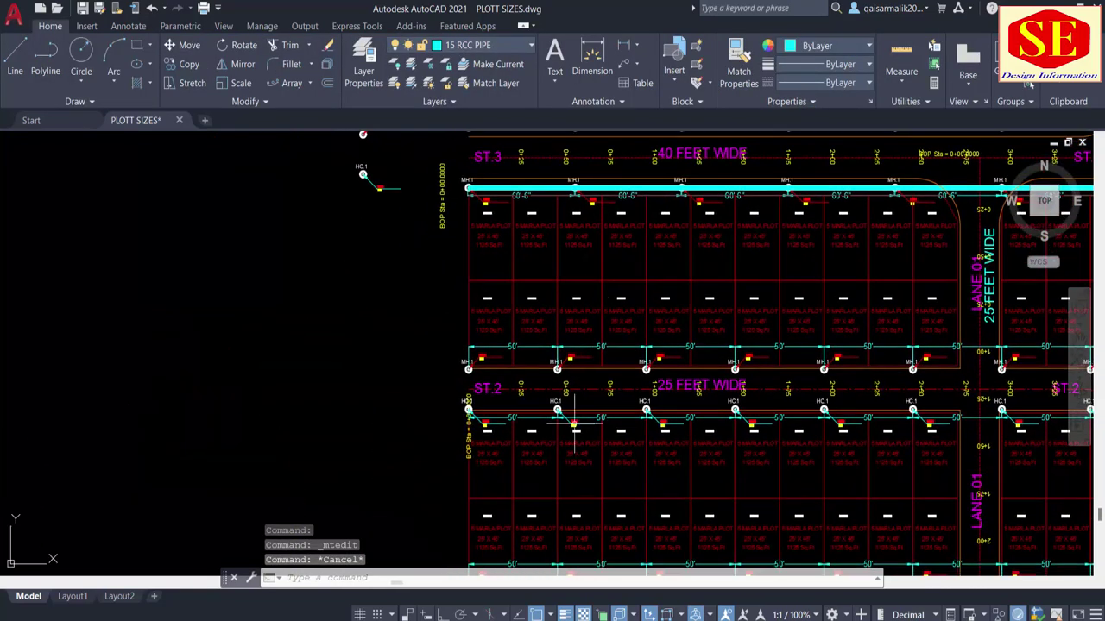
{"action": "scroll", "coordinate": [529, 457], "scroll_direction": "up", "scroll_amount": 2}
Copy the flow arrow from ST.1 onto the ST.3 pipe under the label.
{"action": "type", "text": "co"}
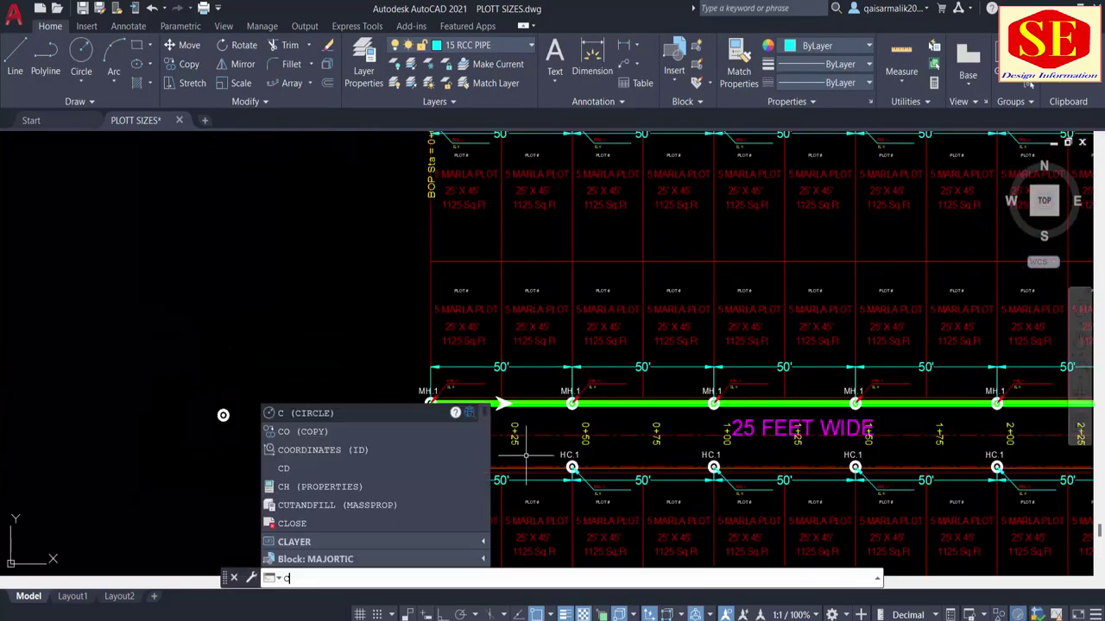
{"action": "key", "text": "Return"}
{"action": "scroll", "coordinate": [525, 431], "scroll_direction": "up", "scroll_amount": 2}
{"action": "left_click", "coordinate": [477, 394]}
{"action": "key", "text": "Return"}
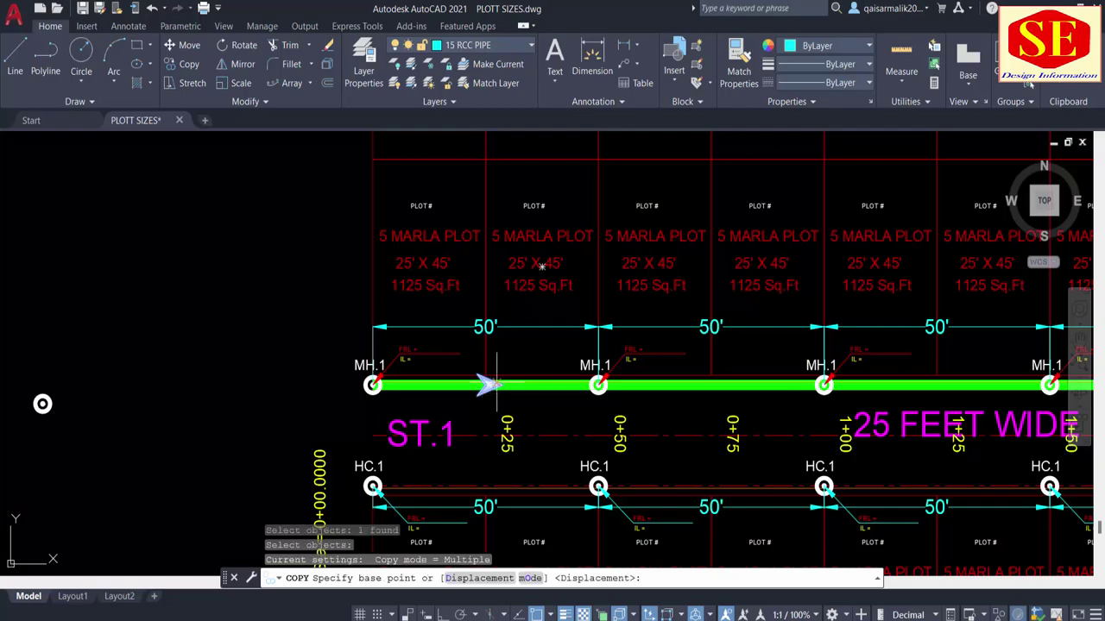
{"action": "left_click", "coordinate": [502, 384]}
{"action": "scroll", "coordinate": [509, 432], "scroll_direction": "down", "scroll_amount": 3}
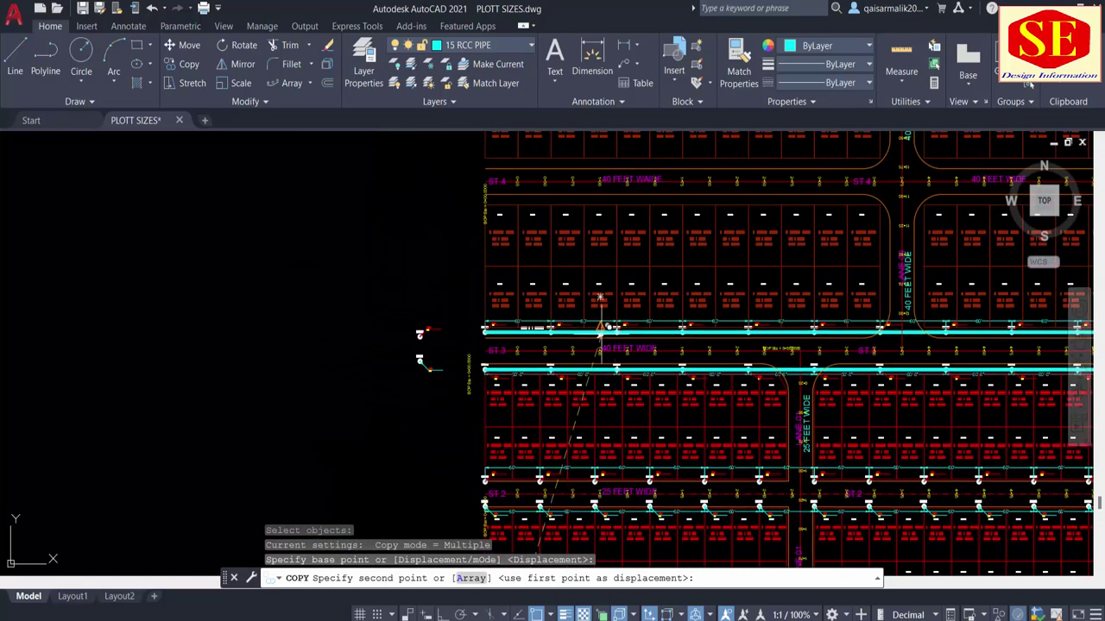
{"action": "scroll", "coordinate": [629, 337], "scroll_direction": "up", "scroll_amount": 3}
{"action": "middle_click_drag", "start_coordinate": [415, 382], "coordinate": [630, 390]}
{"action": "scroll", "coordinate": [501, 384], "scroll_direction": "up", "scroll_amount": 3}
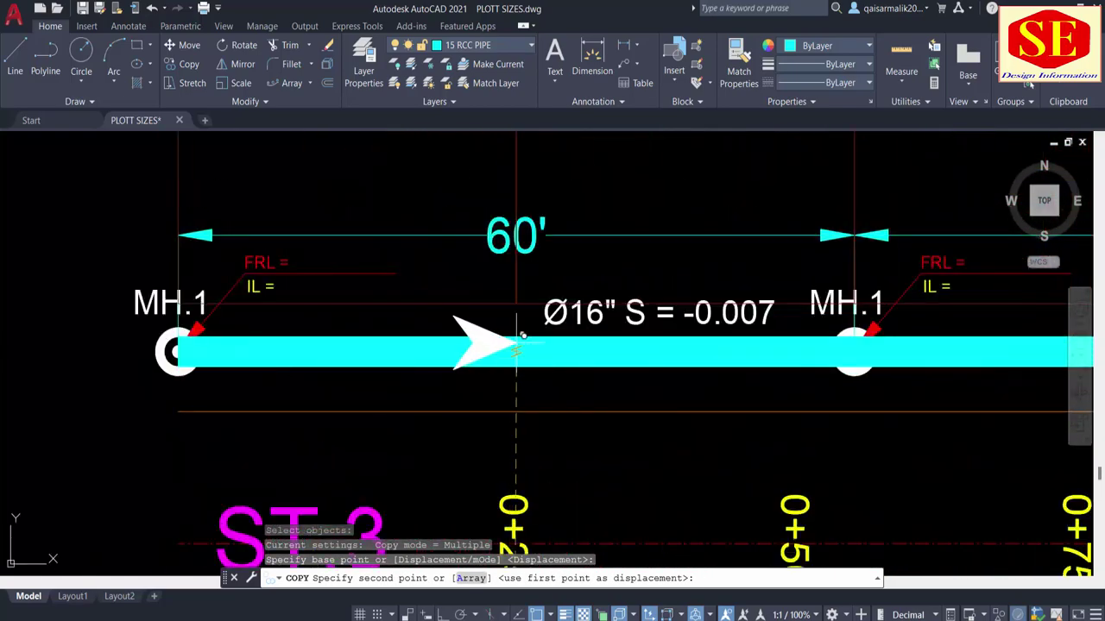
{"action": "left_click", "coordinate": [514, 343]}
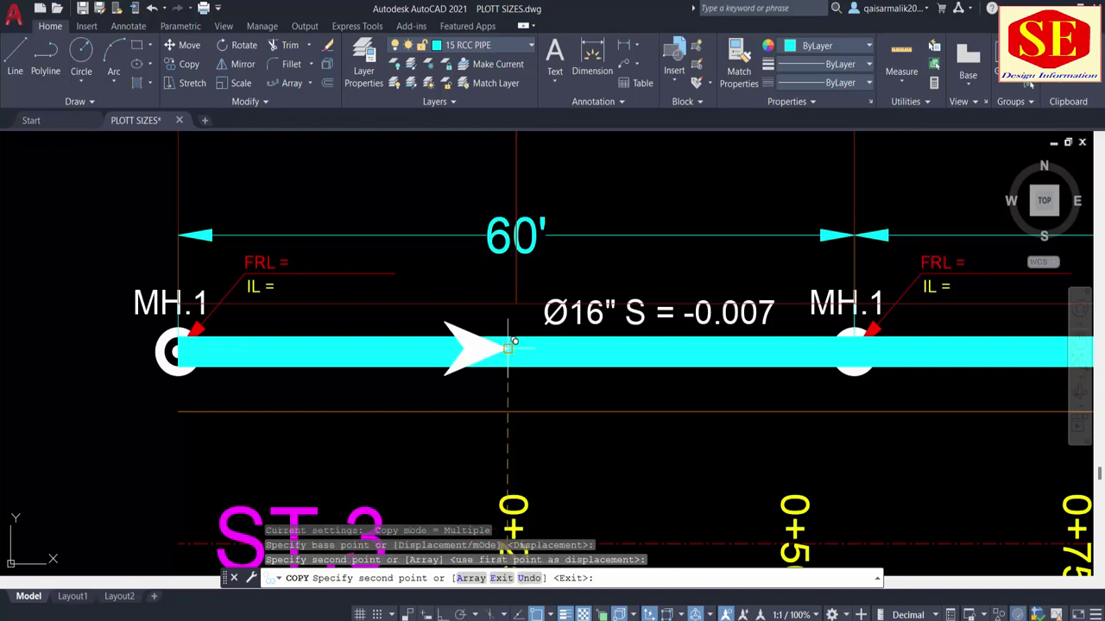
{"action": "key", "text": "Escape"}
{"action": "middle_click_drag", "start_coordinate": [513, 377], "coordinate": [521, 410]}
Scale the copied flow arrow by a factor of 1.15.
{"action": "type", "text": "sc"}
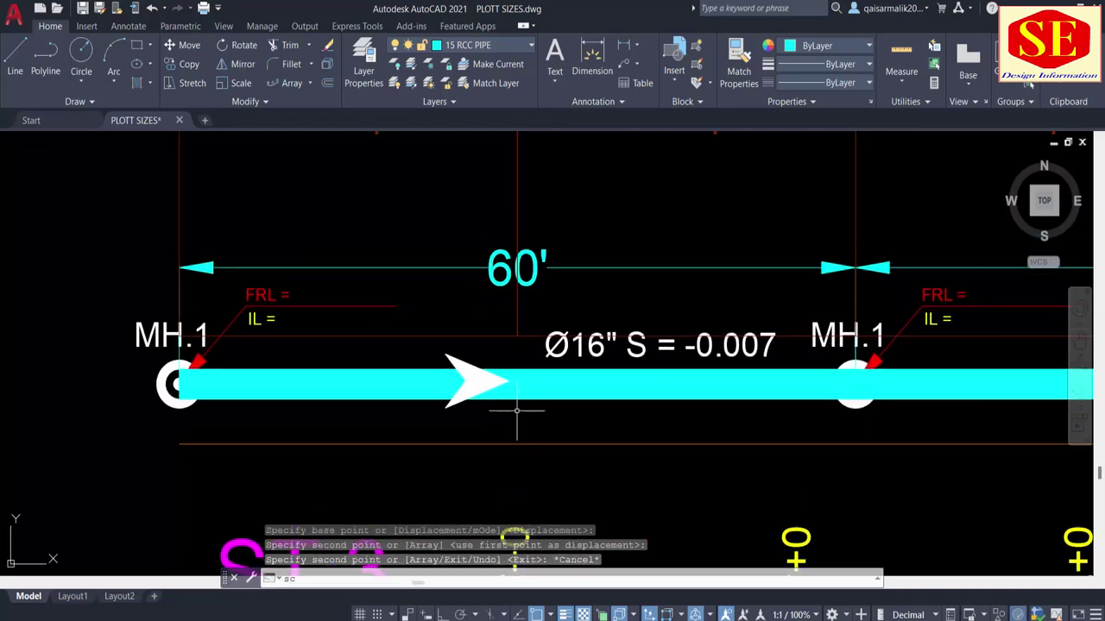
{"action": "key", "text": "Return"}
{"action": "left_click", "coordinate": [447, 354]}
{"action": "key", "text": "Return"}
{"action": "left_click", "coordinate": [473, 380]}
{"action": "type", "text": "1.15"}
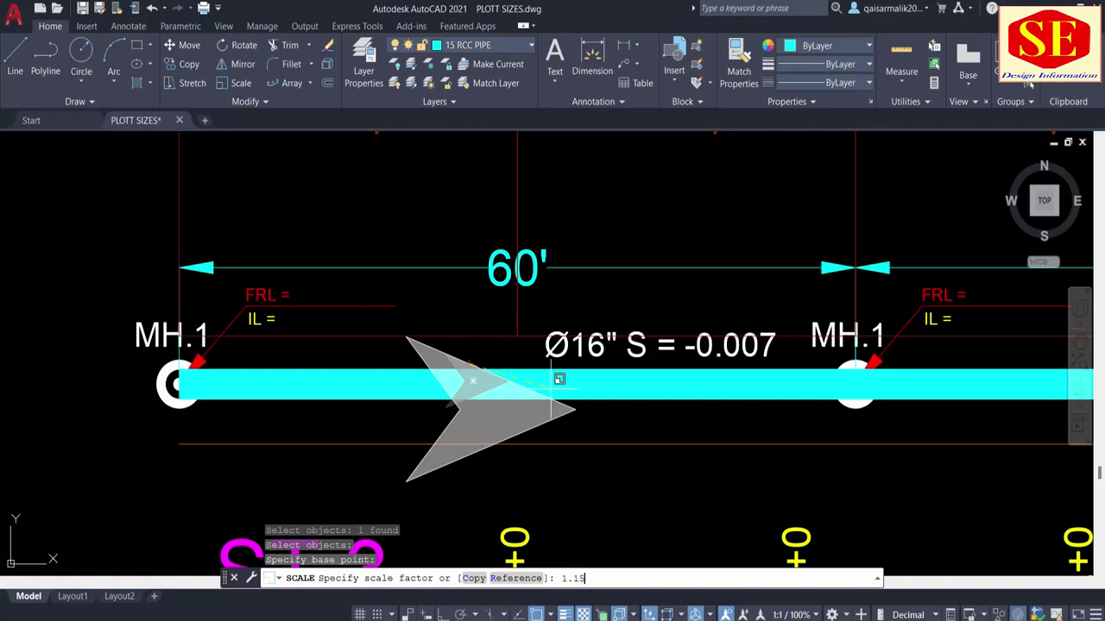
{"action": "key", "text": "Return"}
{"action": "key", "text": "Escape"}
Bring the flow arrow to the front so it draws above the pipe.
{"action": "left_click", "coordinate": [446, 356]}
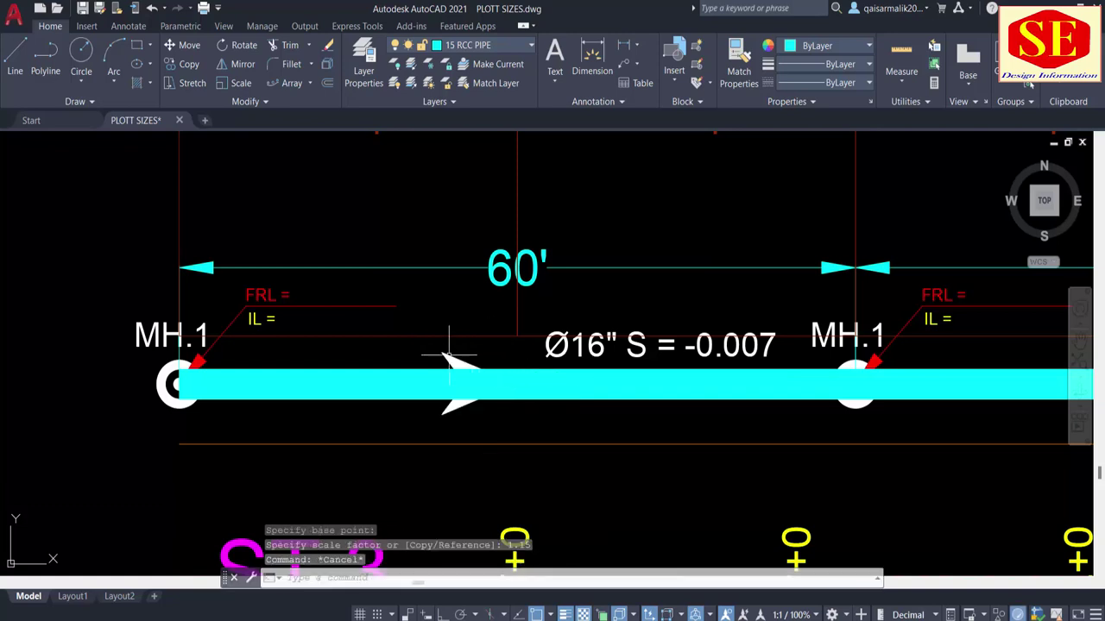
{"action": "right_click", "coordinate": [446, 355]}
{"action": "mouse_move", "coordinate": [495, 427]}
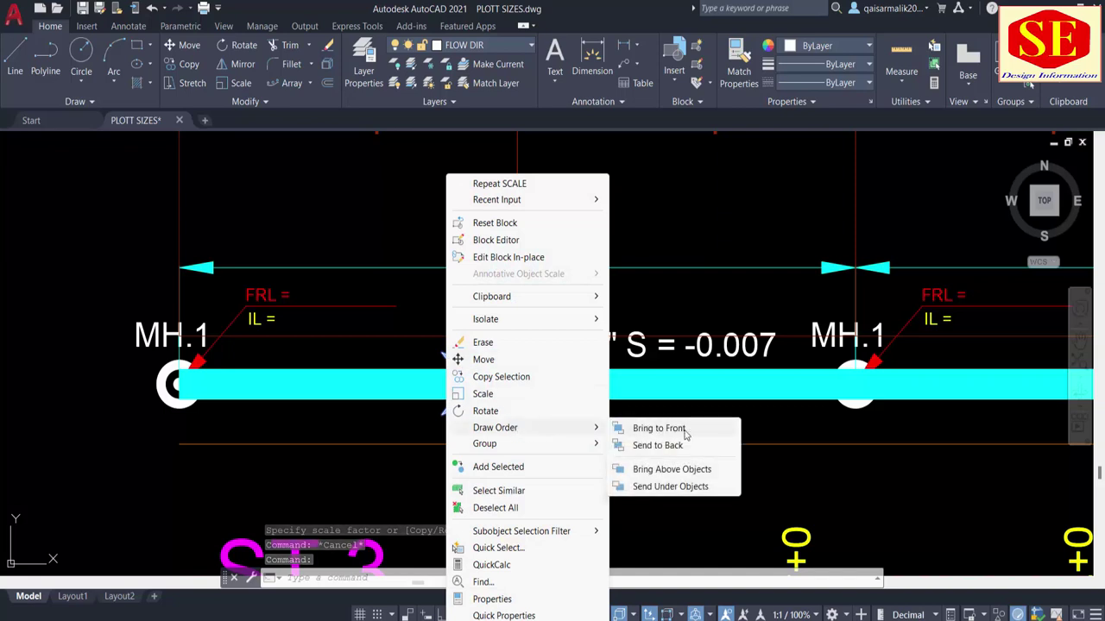
{"action": "left_click", "coordinate": [682, 429]}
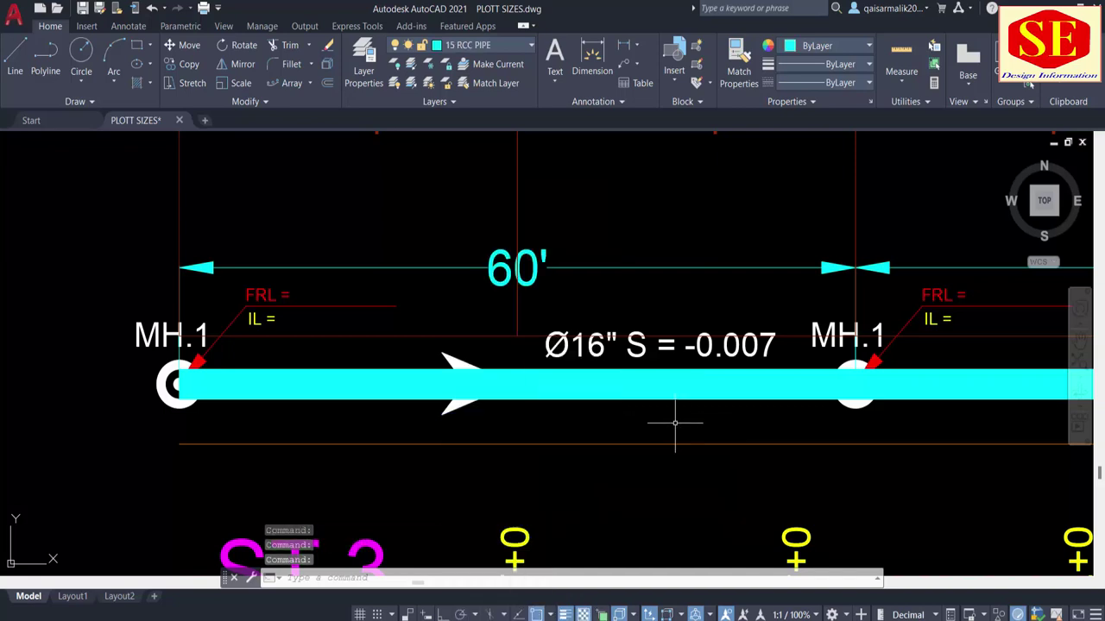
{"action": "left_click", "coordinate": [462, 369]}
{"action": "scroll", "coordinate": [406, 320], "scroll_direction": "down", "scroll_amount": 2}
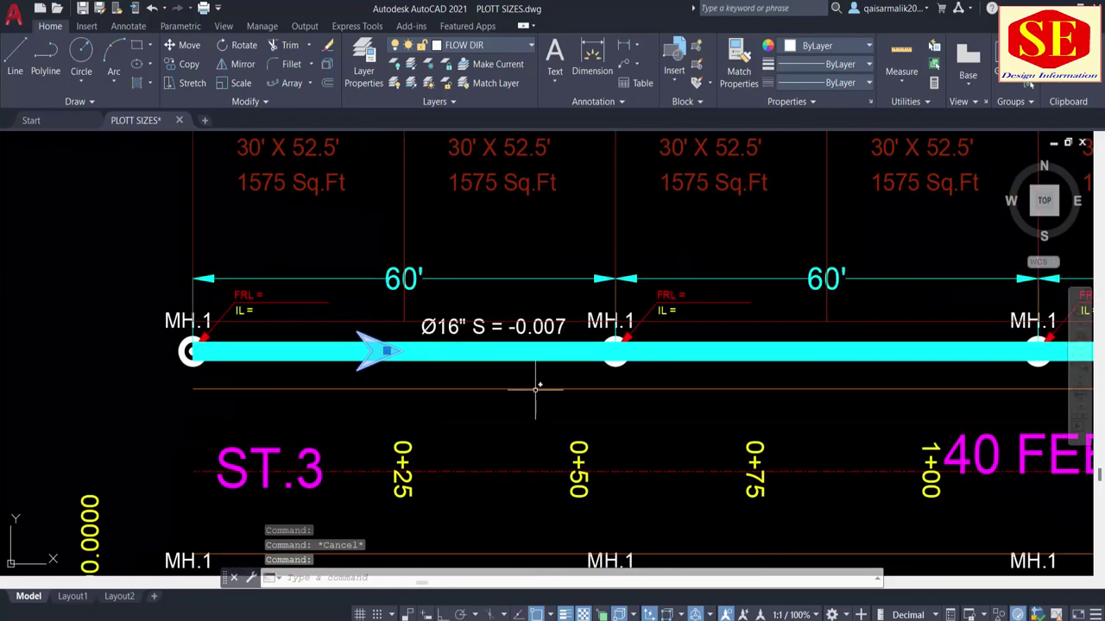
{"action": "key", "text": "Escape"}
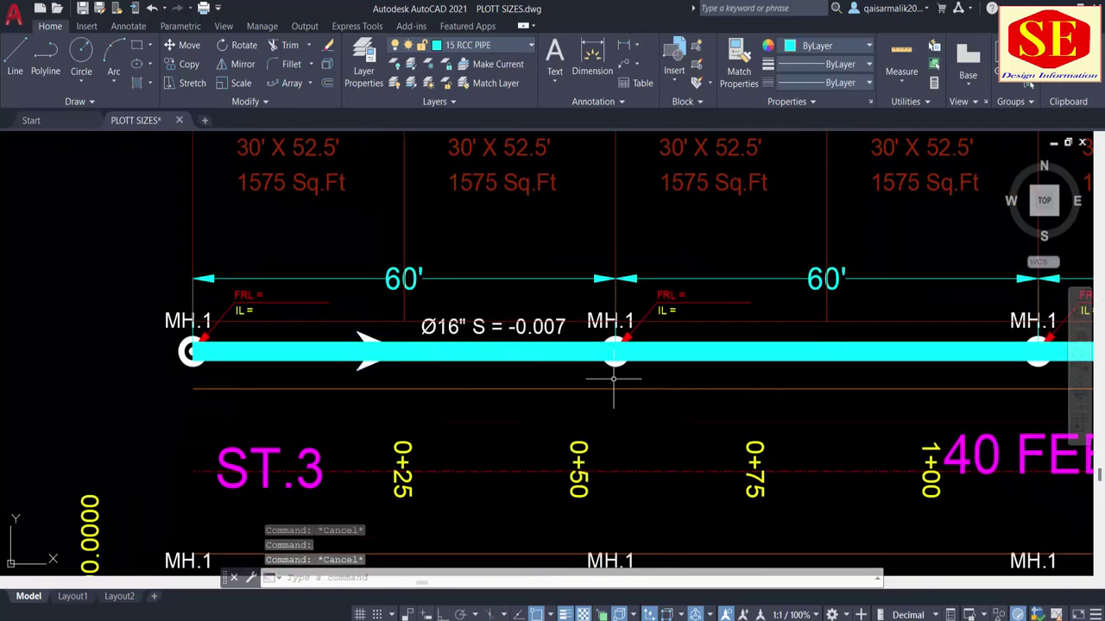
Select the ST.3 pipe and manhole array, dismiss its options, and pan to the pipe's start.
{"action": "left_click", "coordinate": [611, 367]}
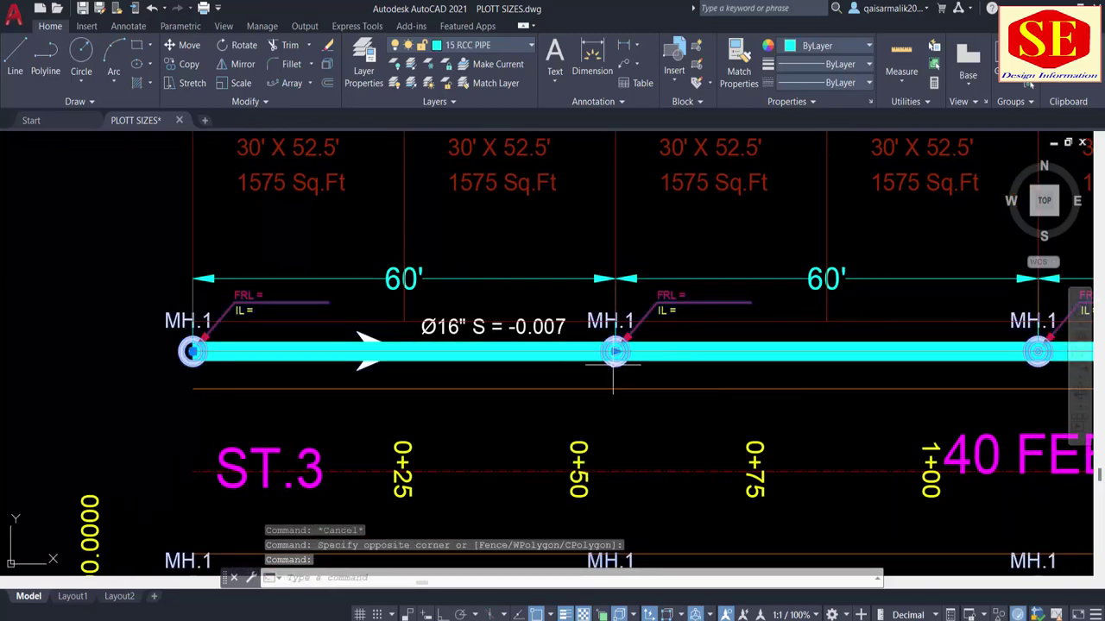
{"action": "left_click", "coordinate": [578, 391]}
{"action": "right_click", "coordinate": [607, 357]}
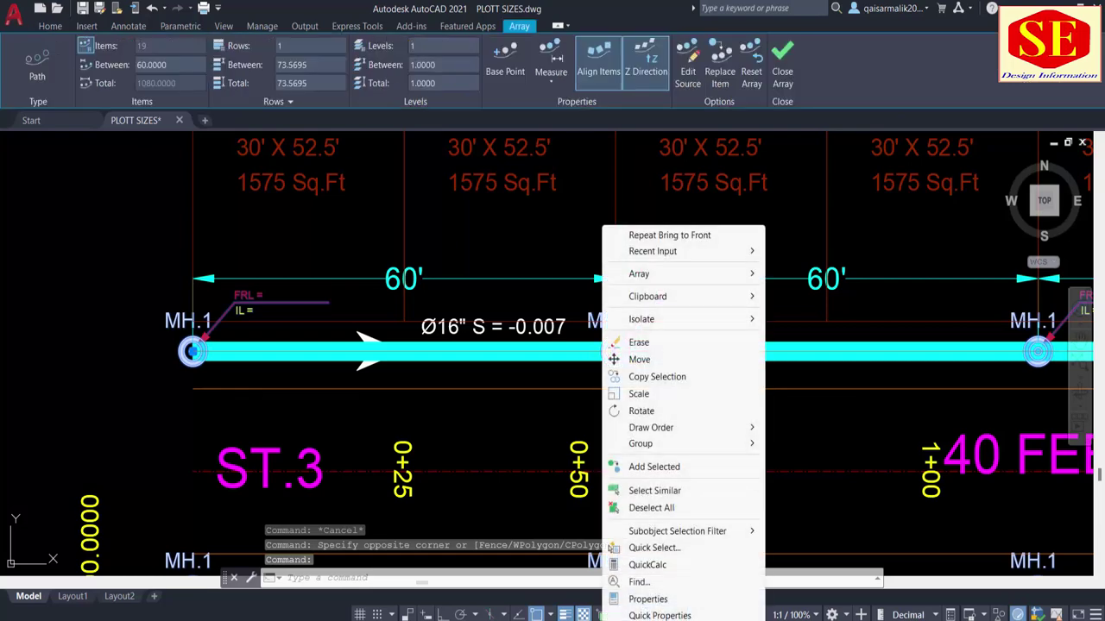
{"action": "key", "text": "Escape"}
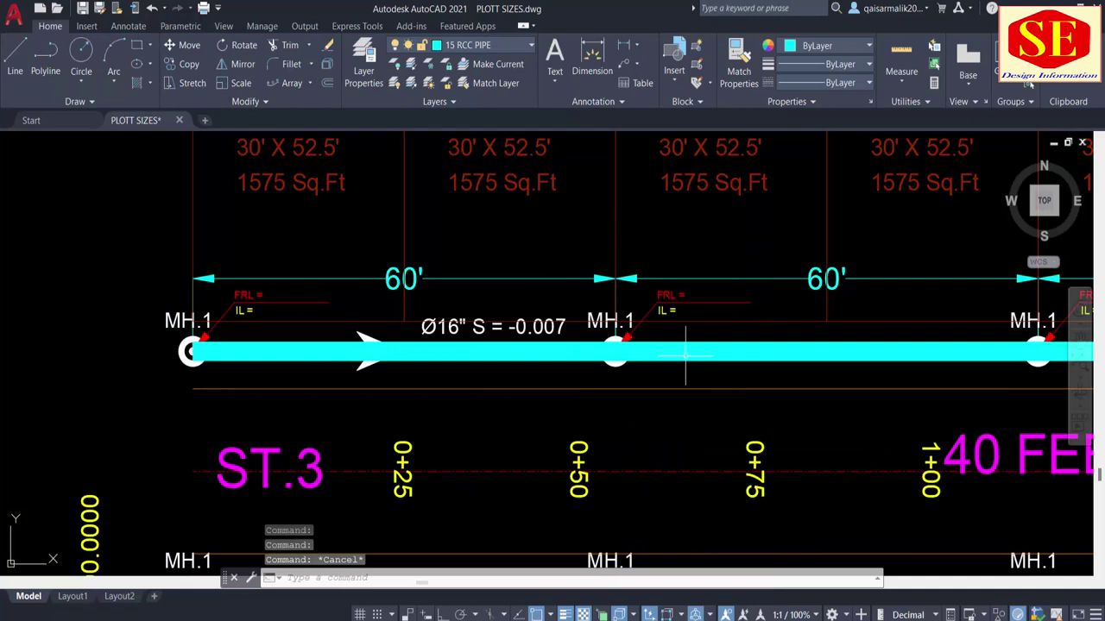
{"action": "key", "text": "Escape"}
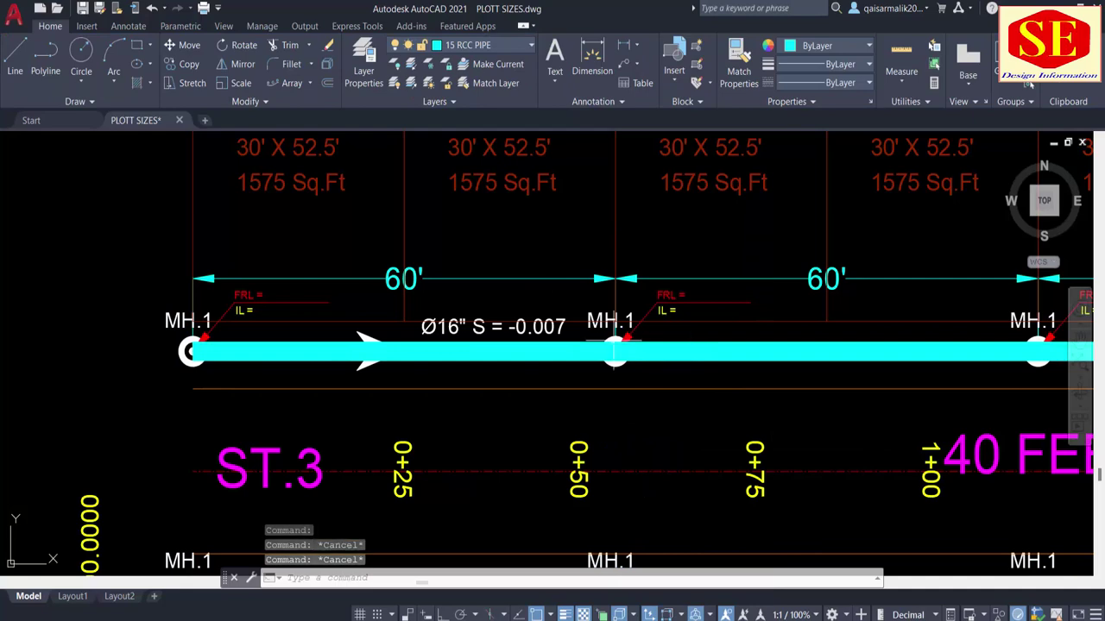
{"action": "middle_click_drag", "start_coordinate": [492, 328], "coordinate": [328, 354]}
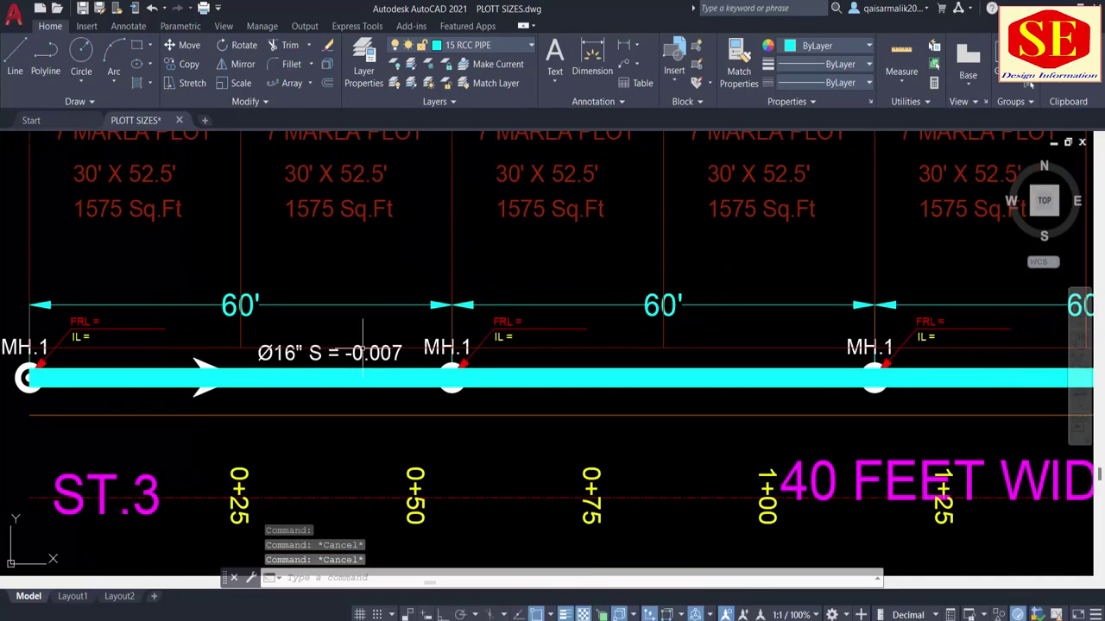
Copy the flow arrow and Ø16" S = -0.007 label onto the pipe below ST.3.
{"action": "type", "text": "co"}
{"action": "key", "text": "Return"}
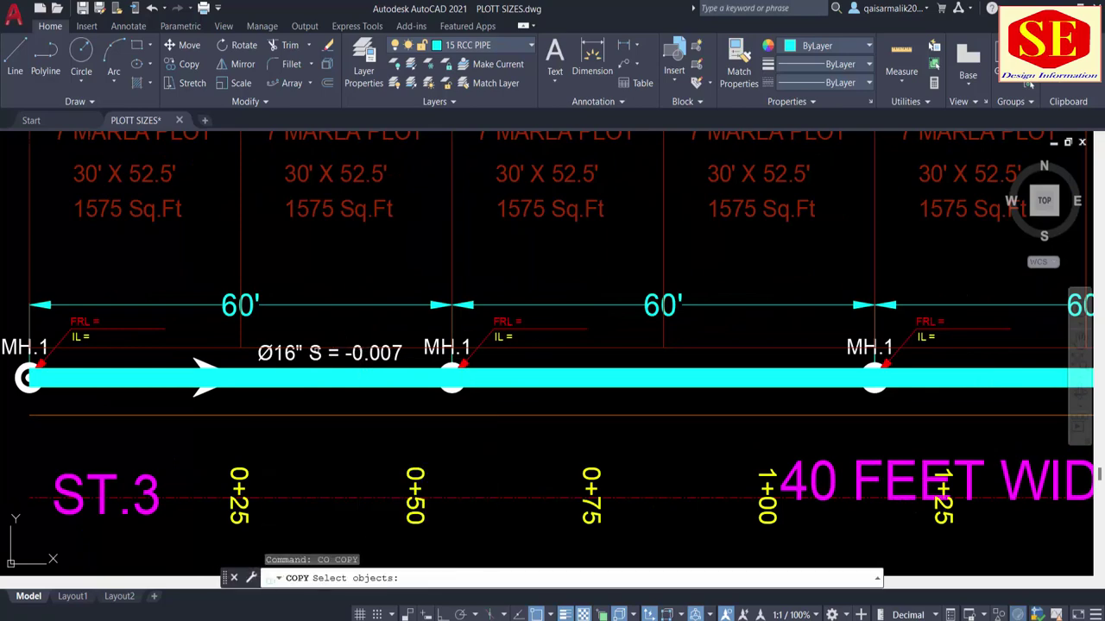
{"action": "left_click", "coordinate": [249, 383]}
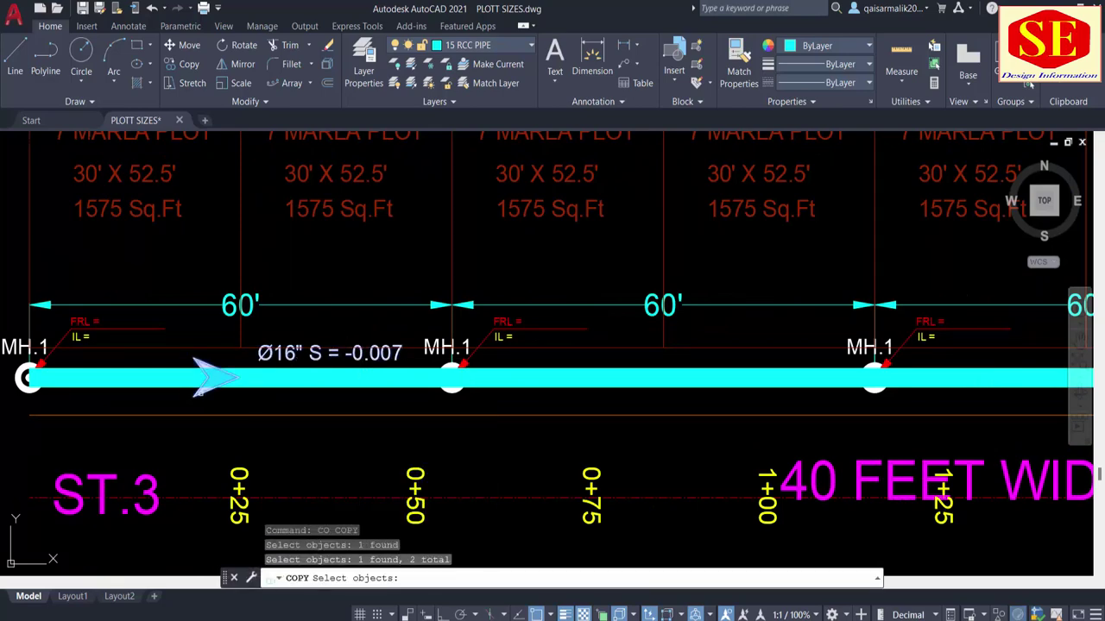
{"action": "key", "text": "Return"}
{"action": "left_click", "coordinate": [216, 372]}
{"action": "scroll", "coordinate": [328, 371], "scroll_direction": "down", "scroll_amount": 5}
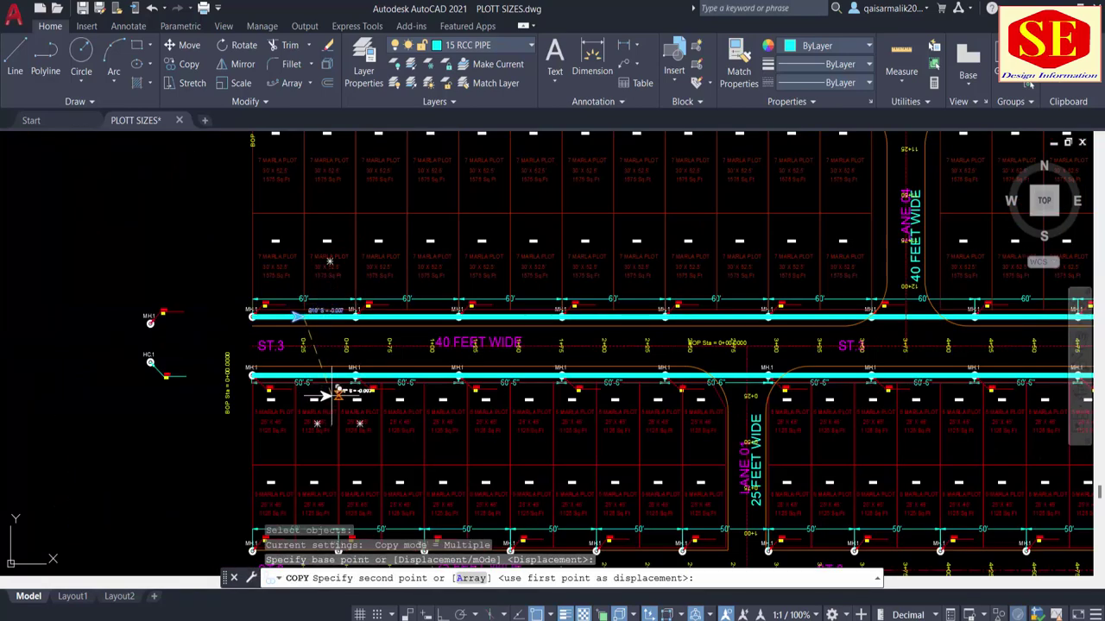
{"action": "scroll", "coordinate": [331, 392], "scroll_direction": "up", "scroll_amount": 3}
{"action": "scroll", "coordinate": [305, 365], "scroll_direction": "up", "scroll_amount": 3}
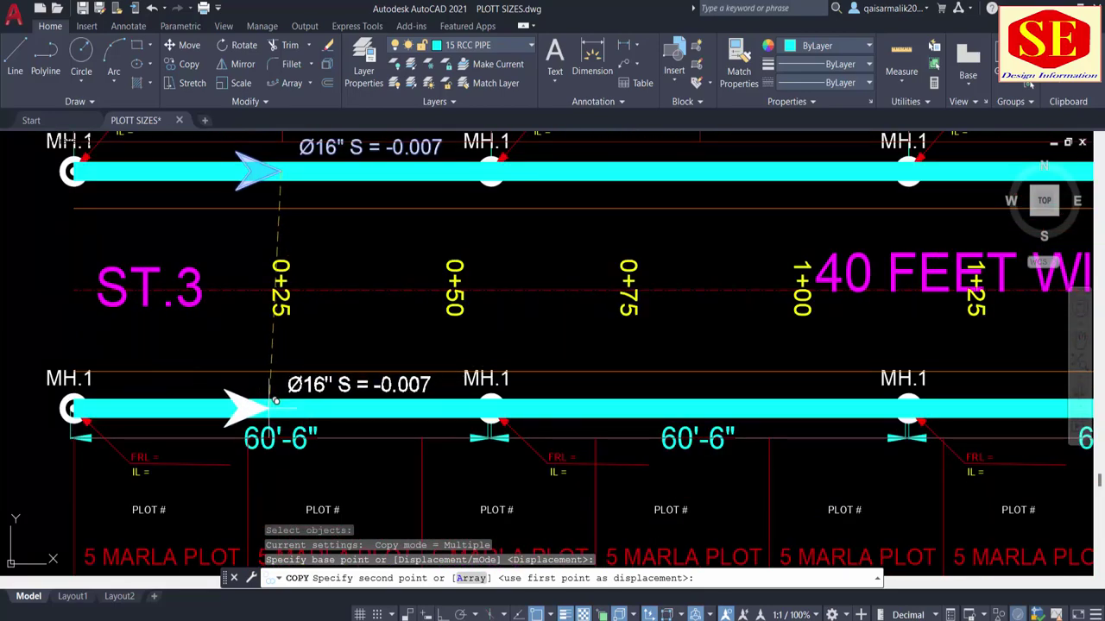
{"action": "left_click", "coordinate": [274, 401]}
Place another copy of the arrow and label at the start of the ST.1 pipe.
{"action": "scroll", "coordinate": [258, 402], "scroll_direction": "down", "scroll_amount": 5}
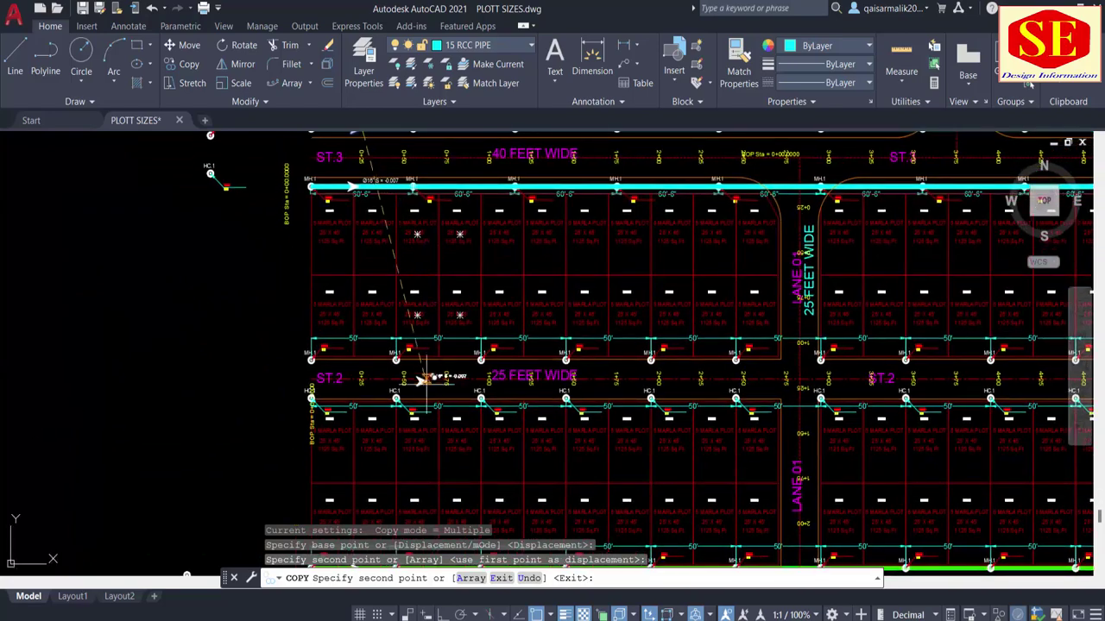
{"action": "scroll", "coordinate": [423, 379], "scroll_direction": "up", "scroll_amount": 3}
{"action": "middle_click_drag", "start_coordinate": [406, 394], "coordinate": [410, 352]}
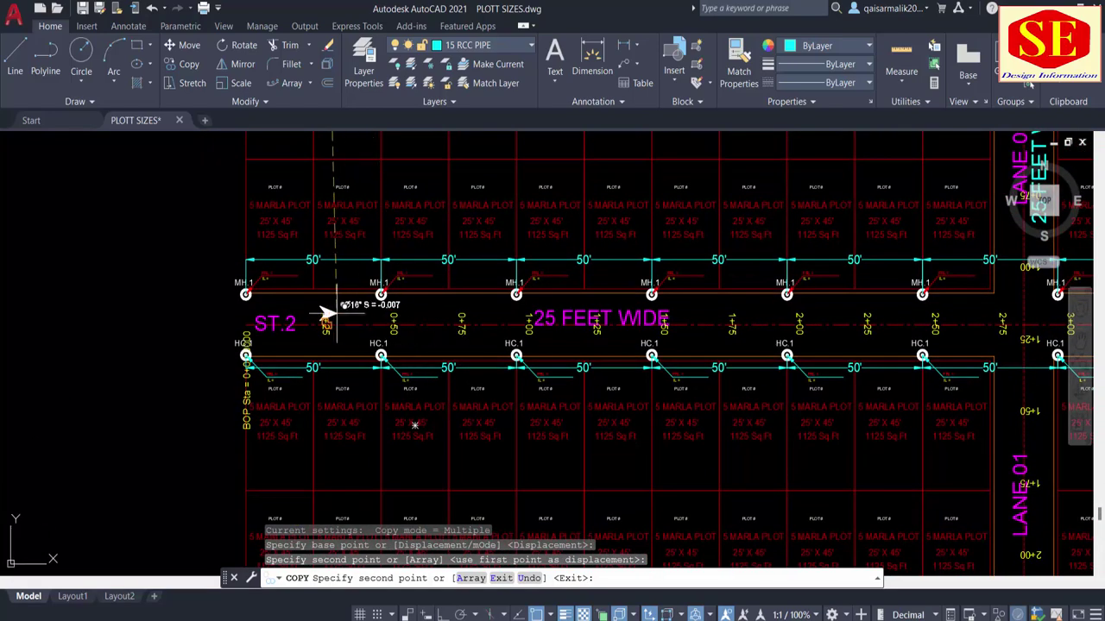
{"action": "middle_click_drag", "start_coordinate": [358, 302], "coordinate": [381, 131]}
{"action": "scroll", "coordinate": [345, 452], "scroll_direction": "up", "scroll_amount": 2}
{"action": "middle_click_drag", "start_coordinate": [338, 368], "coordinate": [518, 321]}
{"action": "scroll", "coordinate": [510, 339], "scroll_direction": "up", "scroll_amount": 2}
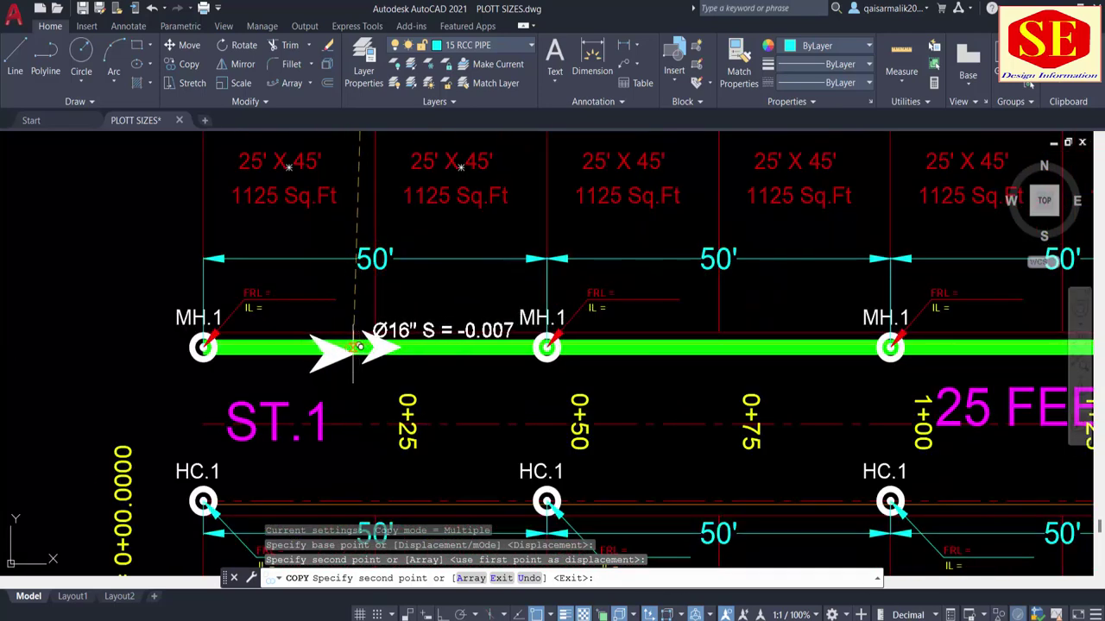
{"action": "left_click", "coordinate": [353, 346]}
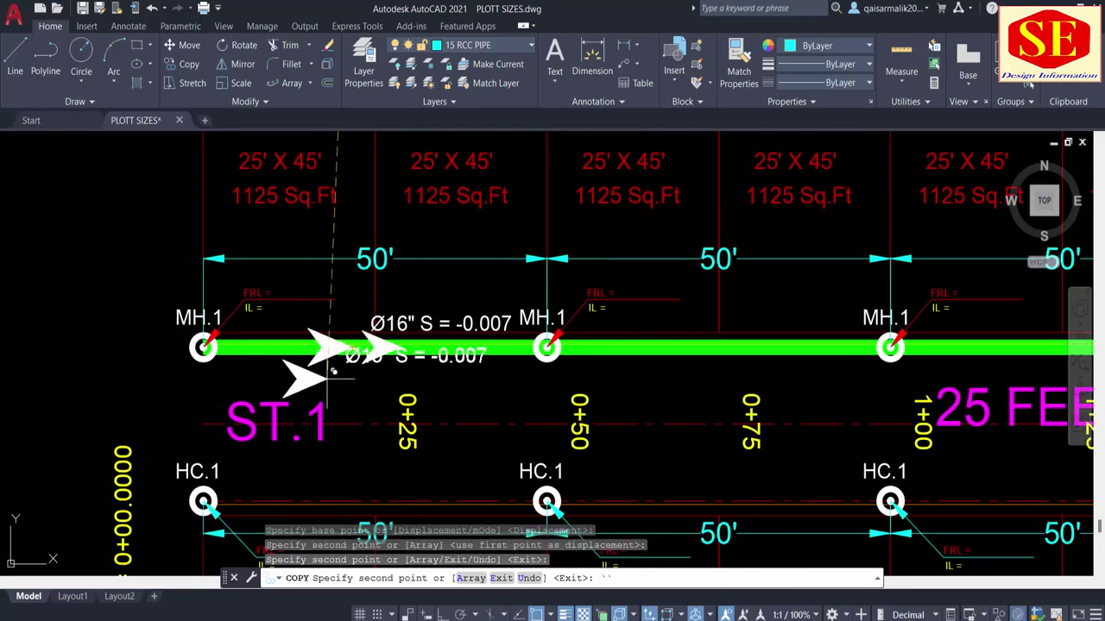
{"action": "key", "text": "Escape"}
{"action": "key", "text": "Escape"}
Erase the extra flow arrow on ST.1.
{"action": "scroll", "coordinate": [384, 319], "scroll_direction": "up", "scroll_amount": 2}
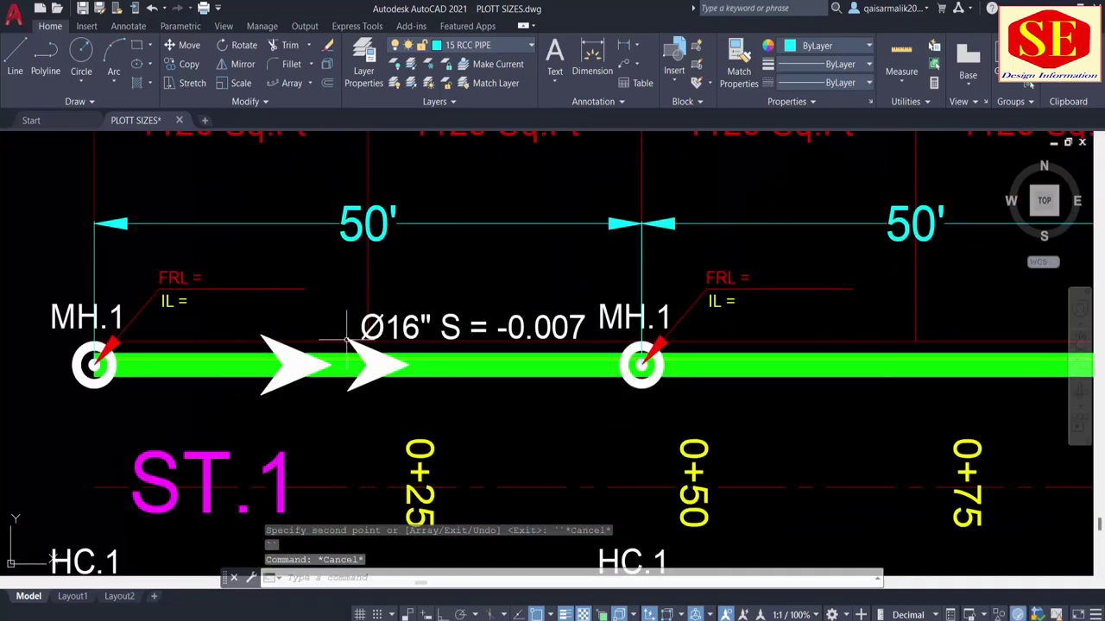
{"action": "left_click", "coordinate": [354, 378]}
{"action": "type", "text": "e"}
{"action": "key", "text": "Return"}
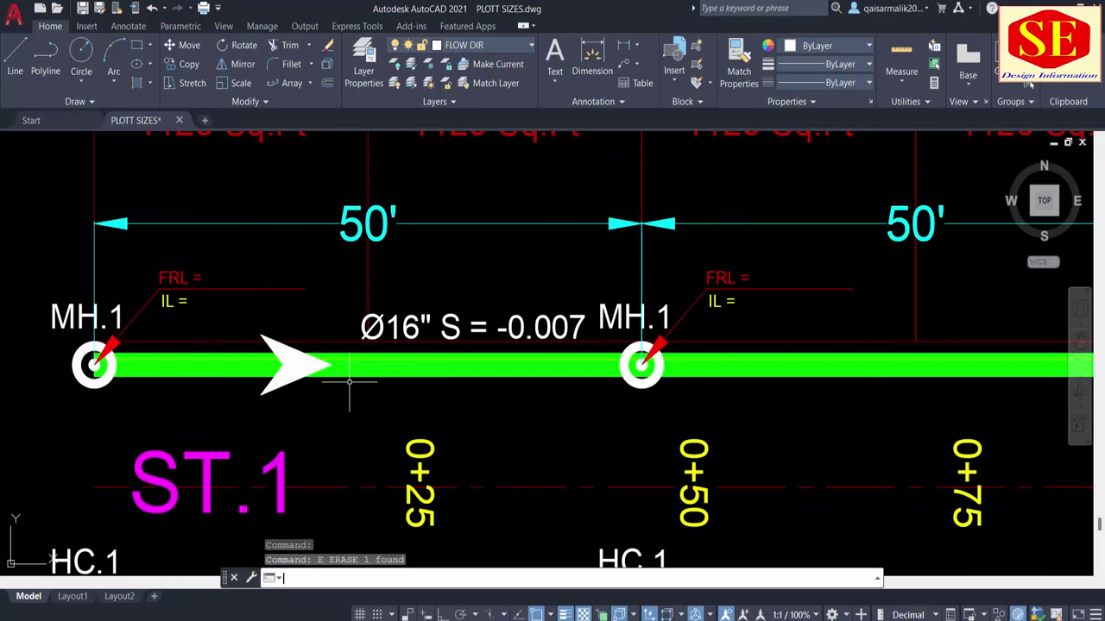
Scale the pipe label down by a factor of 0.75.
{"action": "type", "text": "sc"}
{"action": "key", "text": "Return"}
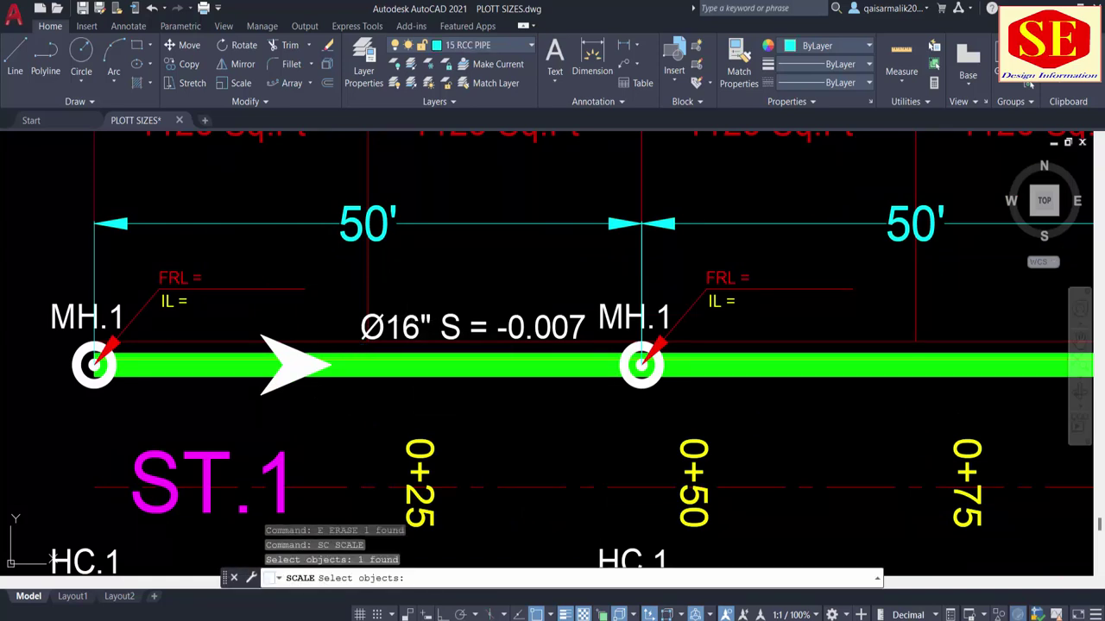
{"action": "left_click", "coordinate": [415, 326]}
{"action": "key", "text": "Return"}
{"action": "left_click", "coordinate": [420, 293]}
{"action": "type", "text": "."}
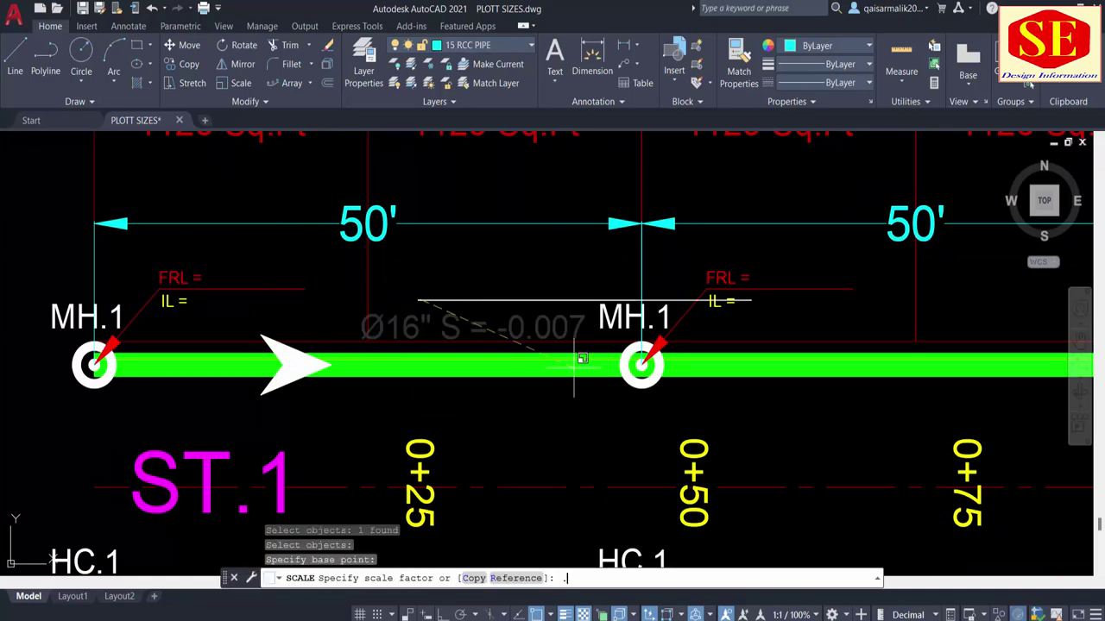
{"action": "type", "text": "75"}
{"action": "key", "text": "Return"}
{"action": "key", "text": "Escape"}
Pan slightly and try the Path Array option, then cancel it.
{"action": "middle_click_drag", "start_coordinate": [493, 341], "coordinate": [496, 360]}
{"action": "key", "text": "Escape"}
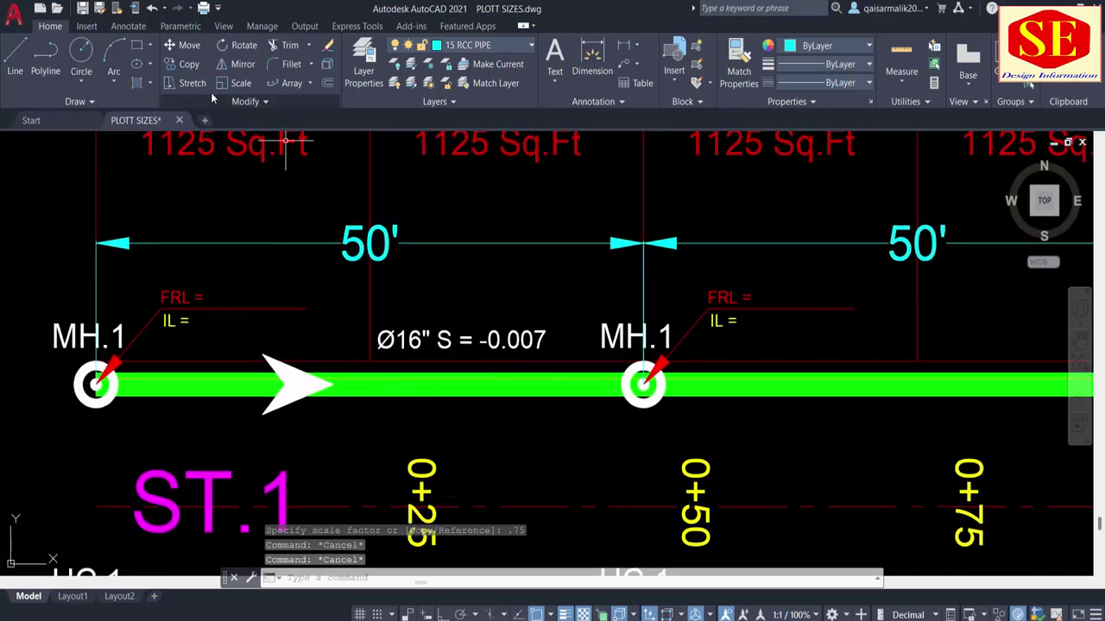
{"action": "left_click", "coordinate": [309, 83]}
{"action": "left_click", "coordinate": [294, 120]}
{"action": "key", "text": "Escape"}
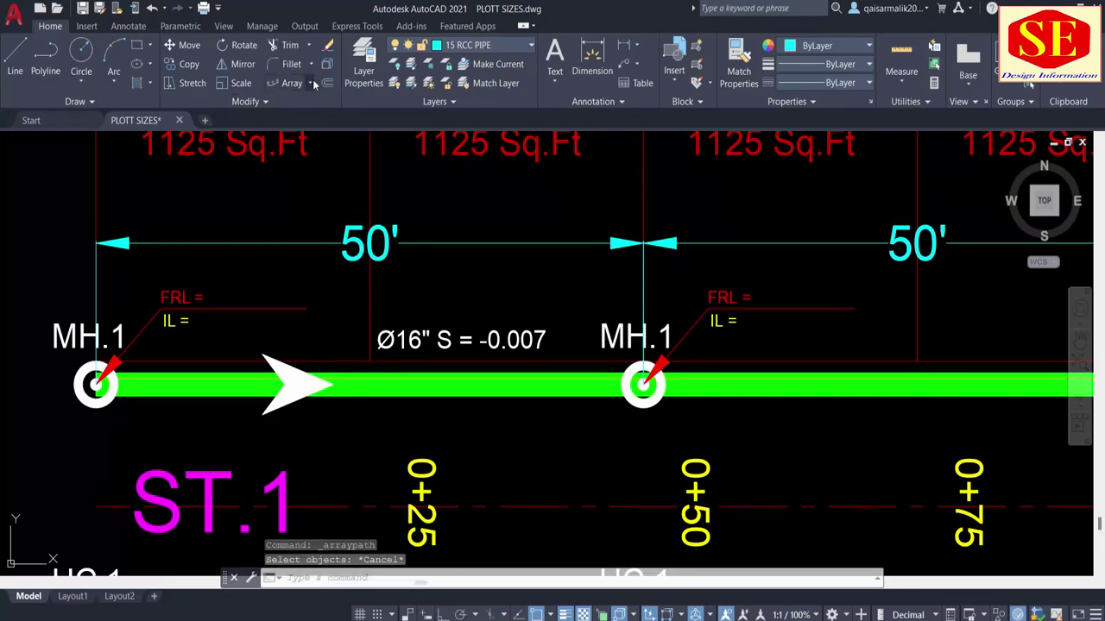
Path-array the label and flow arrow along the ST.1 pipe with 150 spacing.
{"action": "left_click", "coordinate": [312, 81]}
{"action": "left_click", "coordinate": [292, 83]}
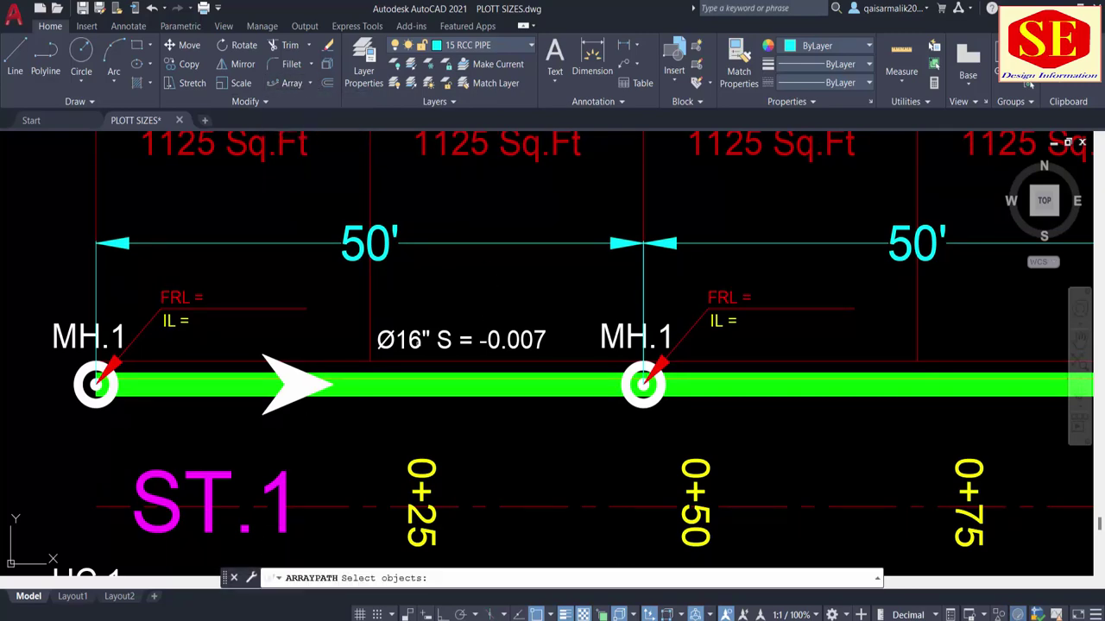
{"action": "left_click", "coordinate": [483, 385]}
{"action": "left_click", "coordinate": [293, 384]}
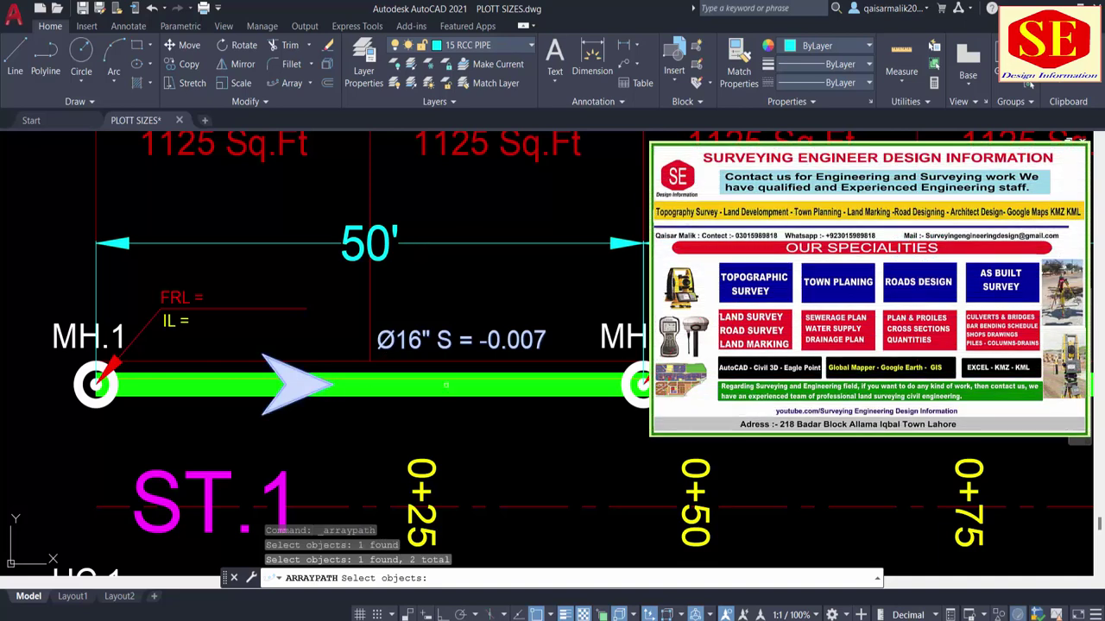
{"action": "scroll", "coordinate": [440, 341], "scroll_direction": "down", "scroll_amount": 2}
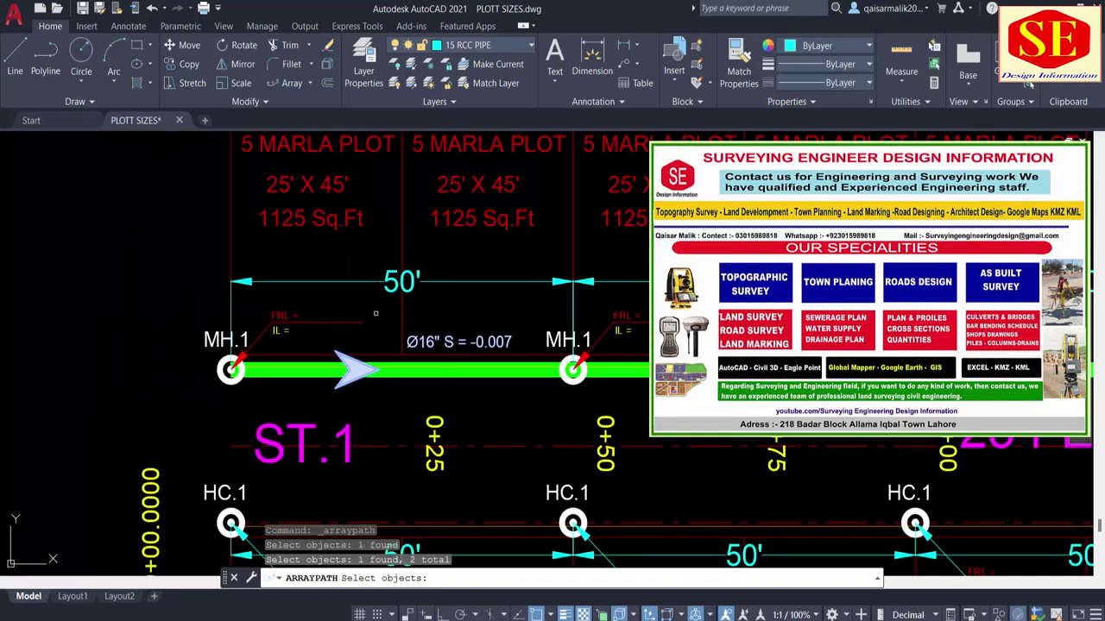
{"action": "key", "text": "Return"}
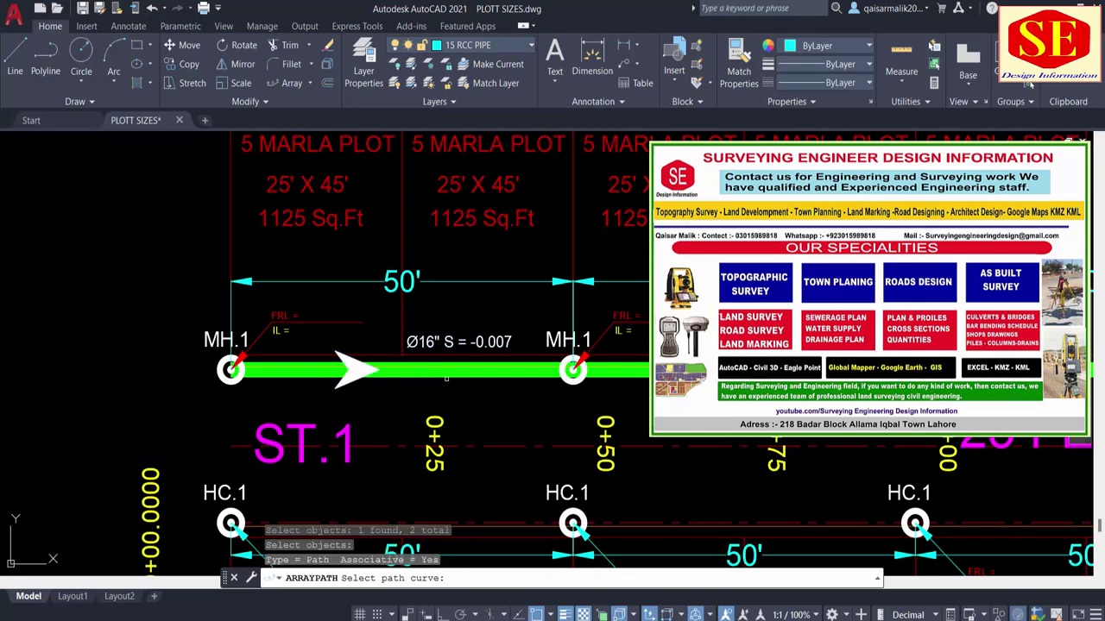
{"action": "left_click", "coordinate": [445, 377]}
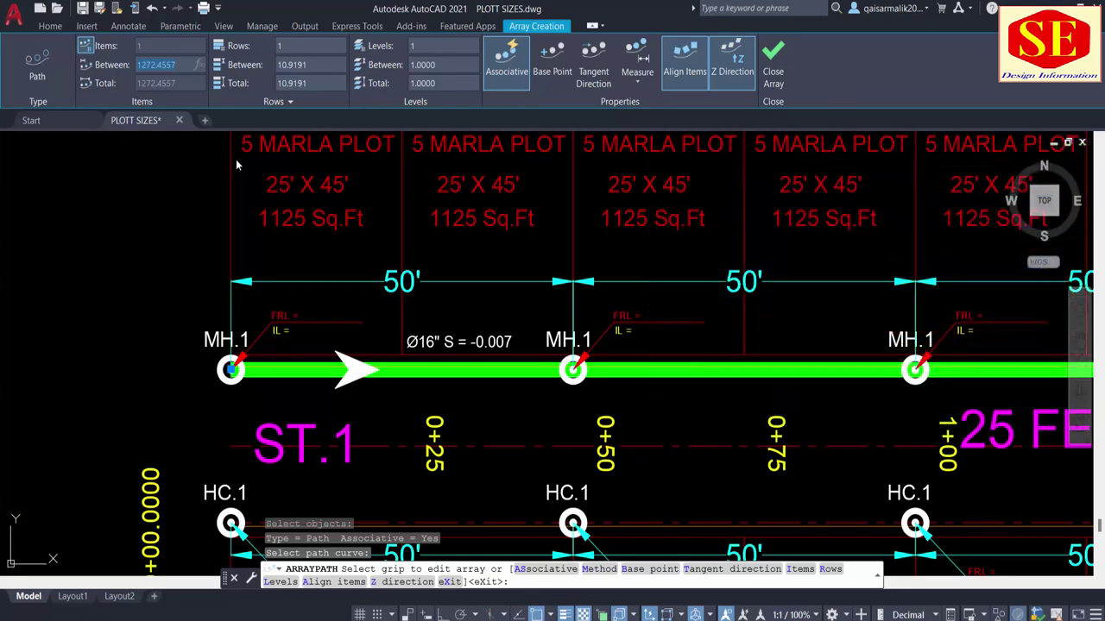
{"action": "scroll", "coordinate": [309, 321], "scroll_direction": "down", "scroll_amount": 3}
{"action": "type", "text": "150"}
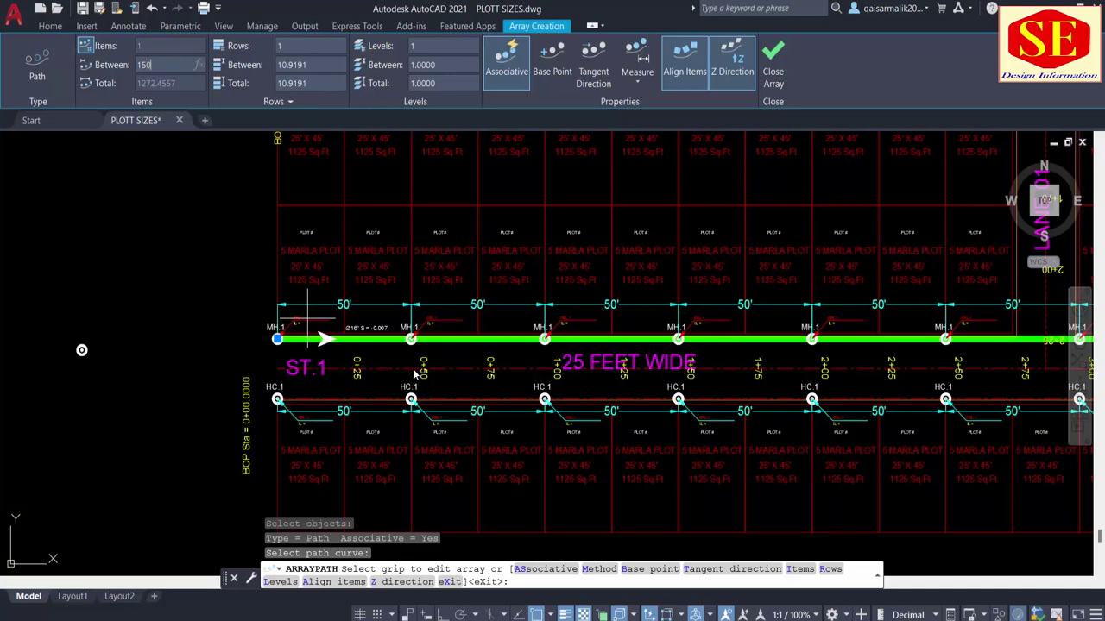
{"action": "key", "text": "Return"}
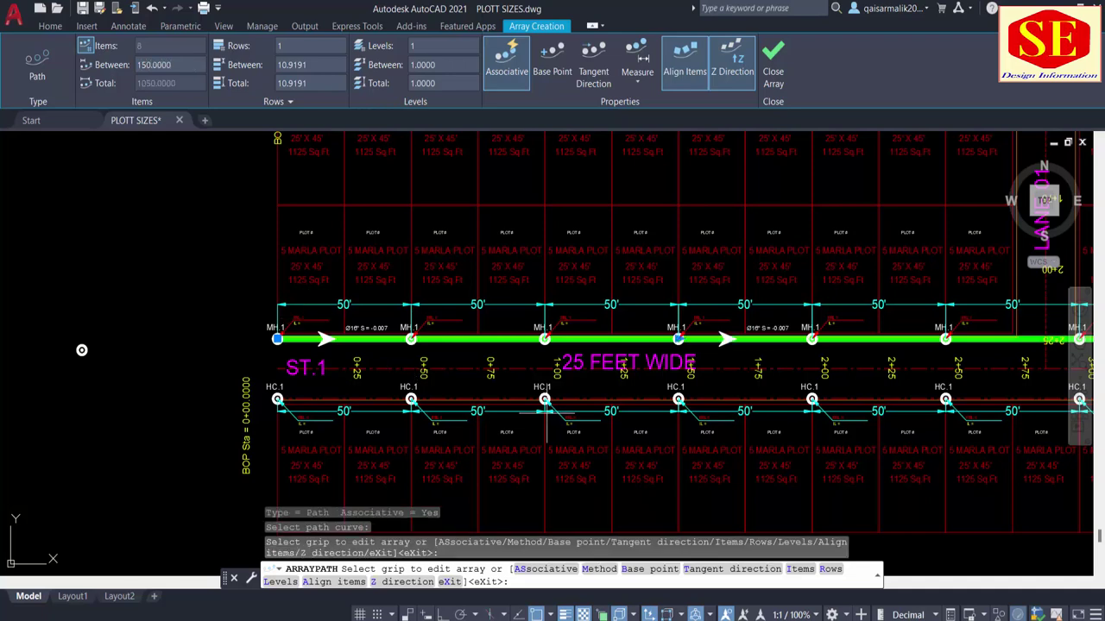
Check the copies along ST.1 past LANE 02 and confirm the array.
{"action": "middle_click_drag", "start_coordinate": [695, 392], "coordinate": [314, 413]}
{"action": "mouse_move", "coordinate": [957, 371]}
{"action": "middle_mouse_down"}
{"action": "mouse_move", "coordinate": [777, 371]}
{"action": "mouse_move", "coordinate": [791, 363]}
{"action": "mouse_move", "coordinate": [790, 377]}
{"action": "middle_mouse_up"}
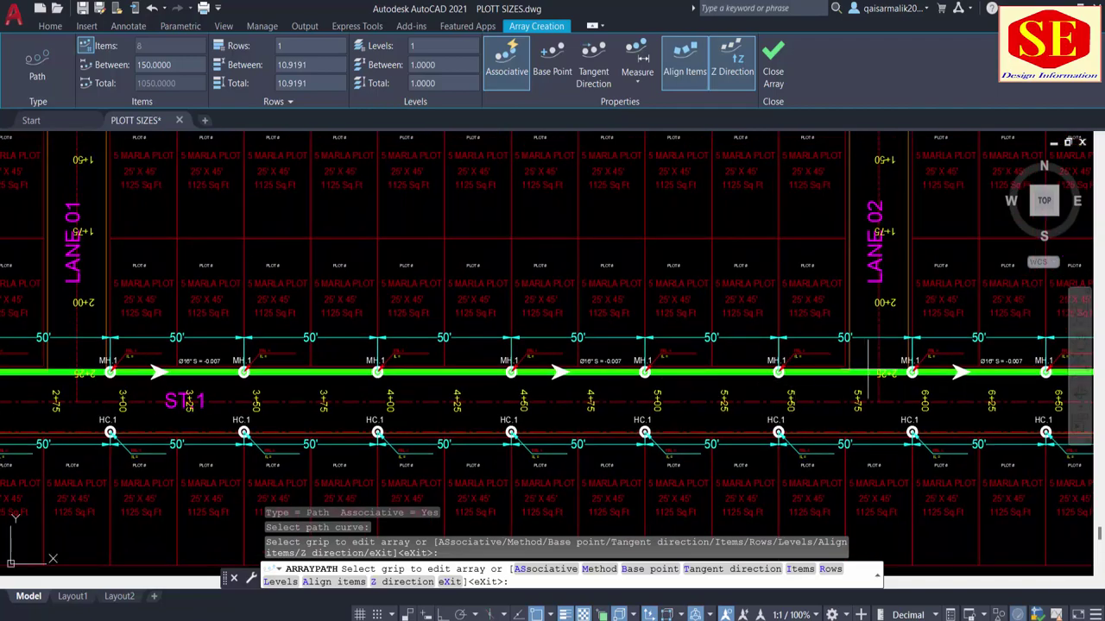
{"action": "middle_click_drag", "start_coordinate": [1045, 354], "coordinate": [807, 360]}
{"action": "scroll", "coordinate": [755, 366], "scroll_direction": "down", "scroll_amount": 2}
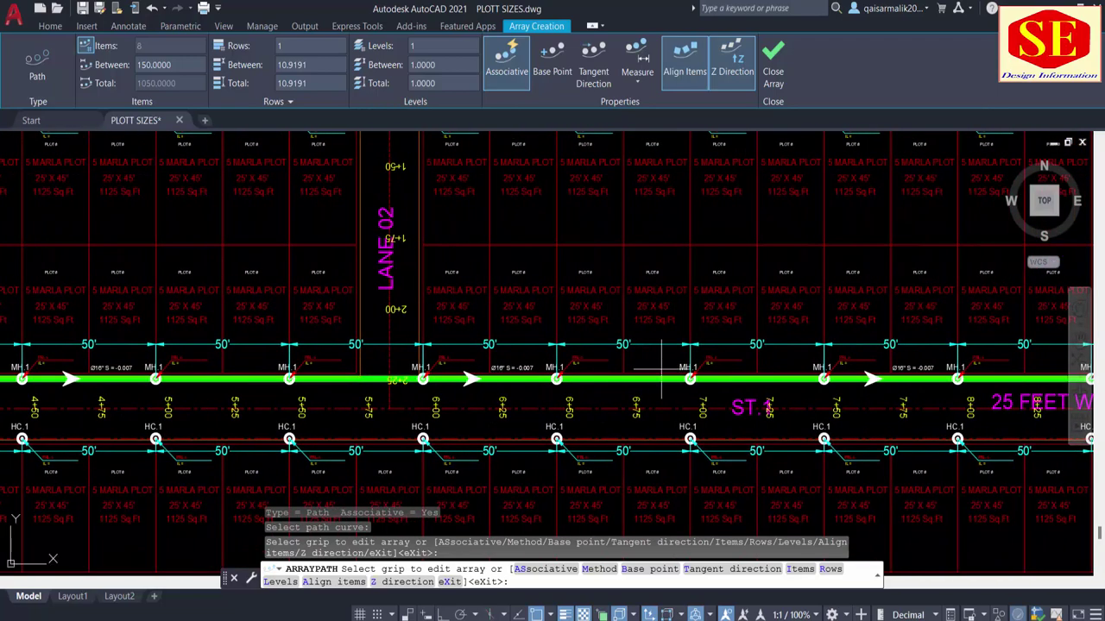
{"action": "scroll", "coordinate": [677, 367], "scroll_direction": "down", "scroll_amount": 1}
{"action": "right_click", "coordinate": [567, 380]}
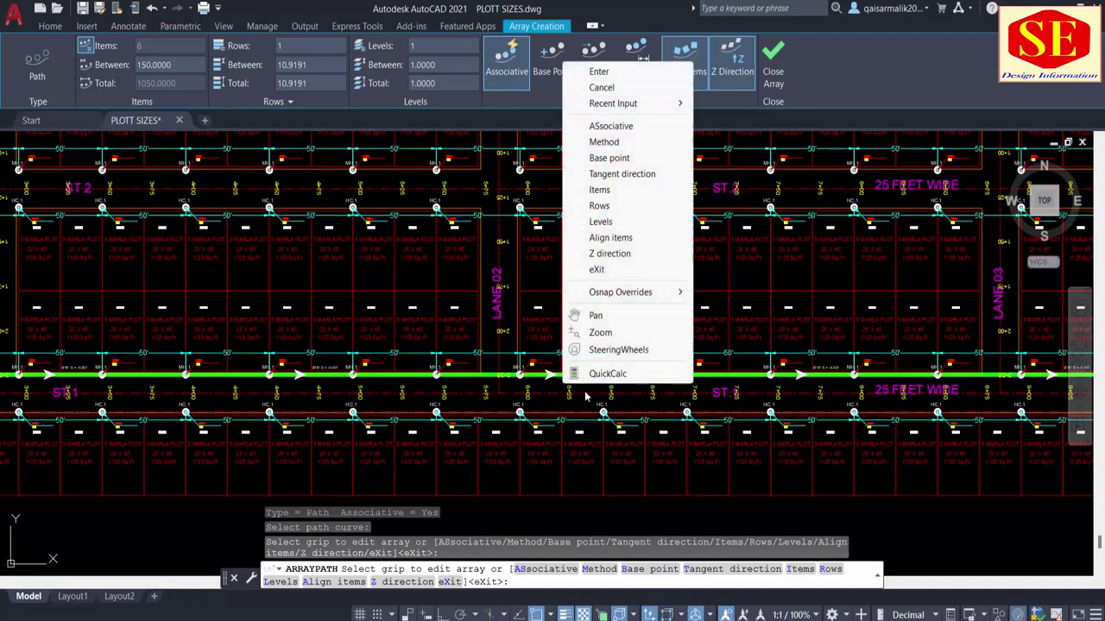
{"action": "left_click", "coordinate": [602, 87]}
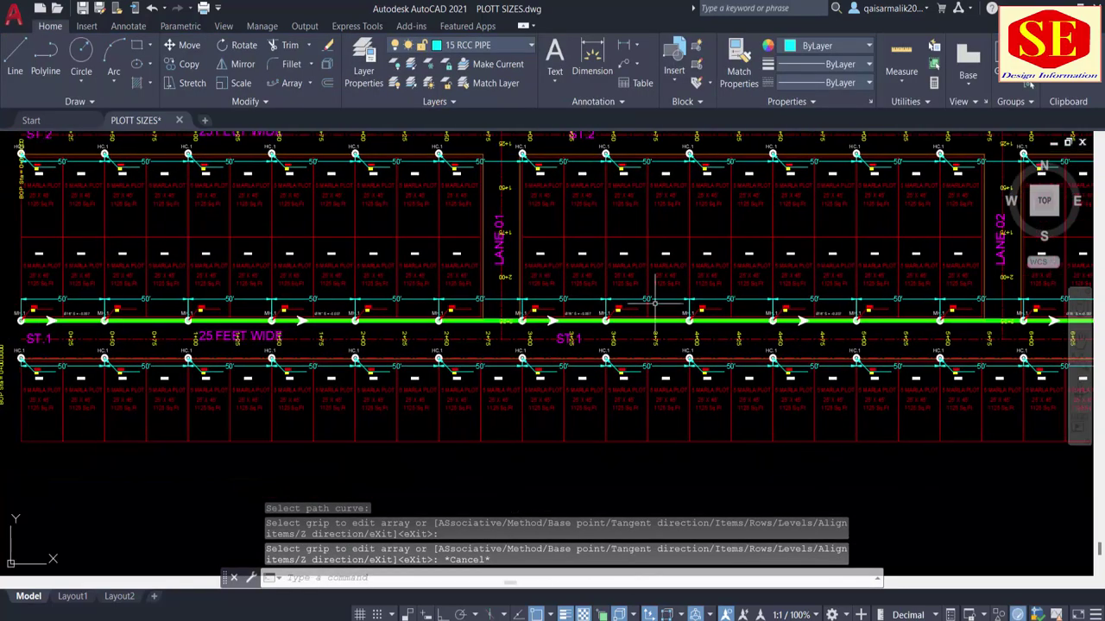
{"action": "middle_click_drag", "start_coordinate": [231, 354], "coordinate": [602, 345]}
{"action": "scroll", "coordinate": [499, 304], "scroll_direction": "up", "scroll_amount": 5}
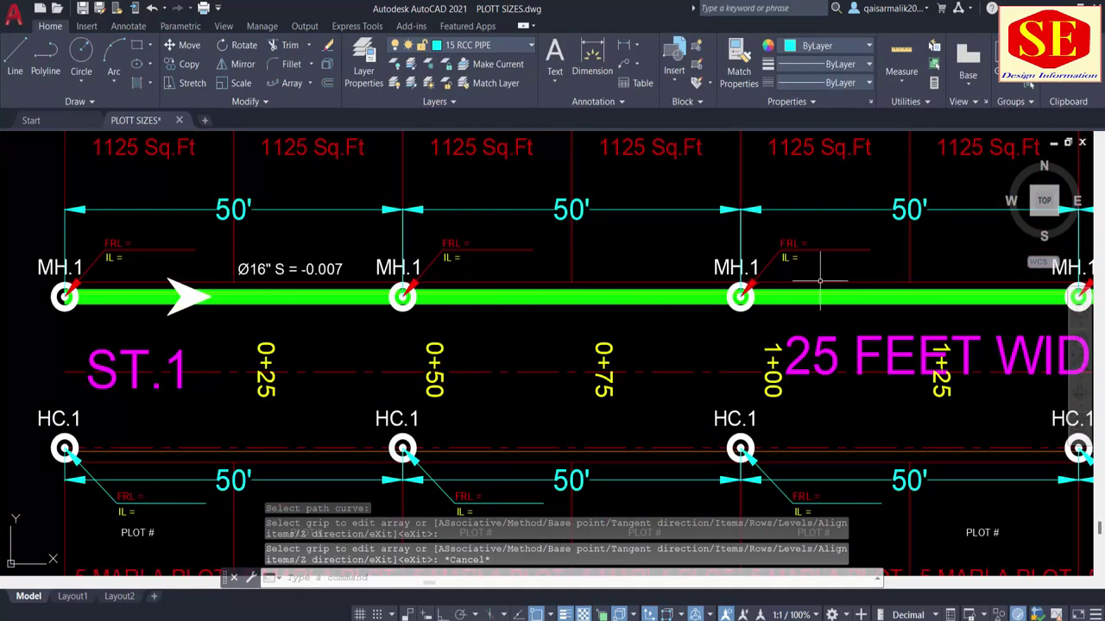
{"action": "middle_click_drag", "start_coordinate": [820, 280], "coordinate": [319, 333]}
{"action": "middle_click_drag", "start_coordinate": [946, 345], "coordinate": [742, 333]}
{"action": "scroll", "coordinate": [742, 333], "scroll_direction": "down", "scroll_amount": 2}
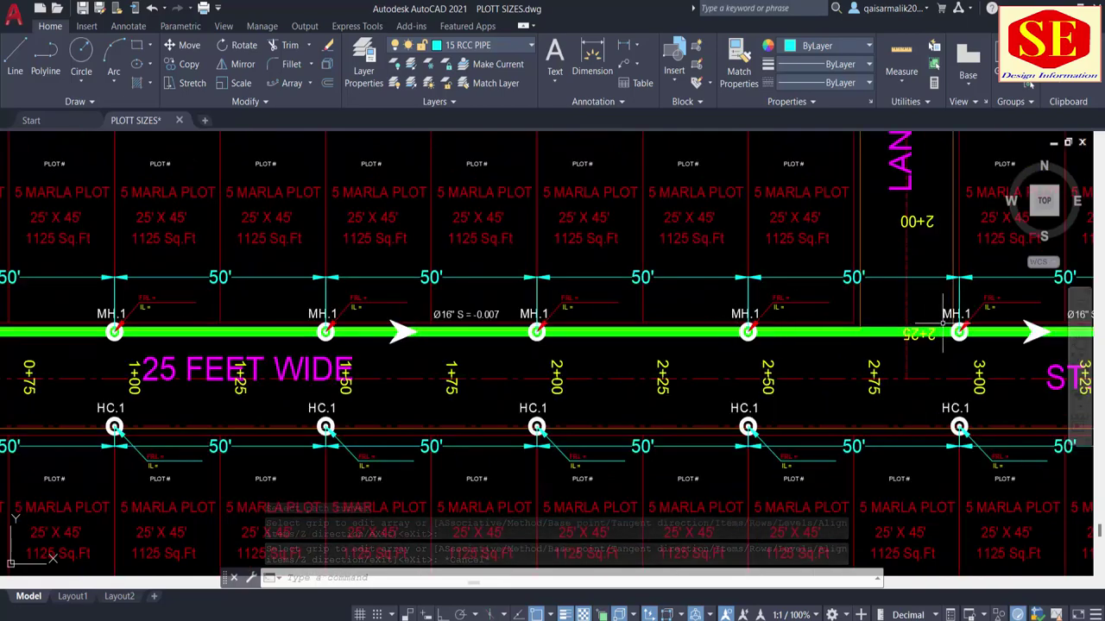
{"action": "middle_click_drag", "start_coordinate": [944, 328], "coordinate": [820, 328]}
{"action": "scroll", "coordinate": [345, 320], "scroll_direction": "down", "scroll_amount": 3}
{"action": "scroll", "coordinate": [345, 319], "scroll_direction": "up", "scroll_amount": 3}
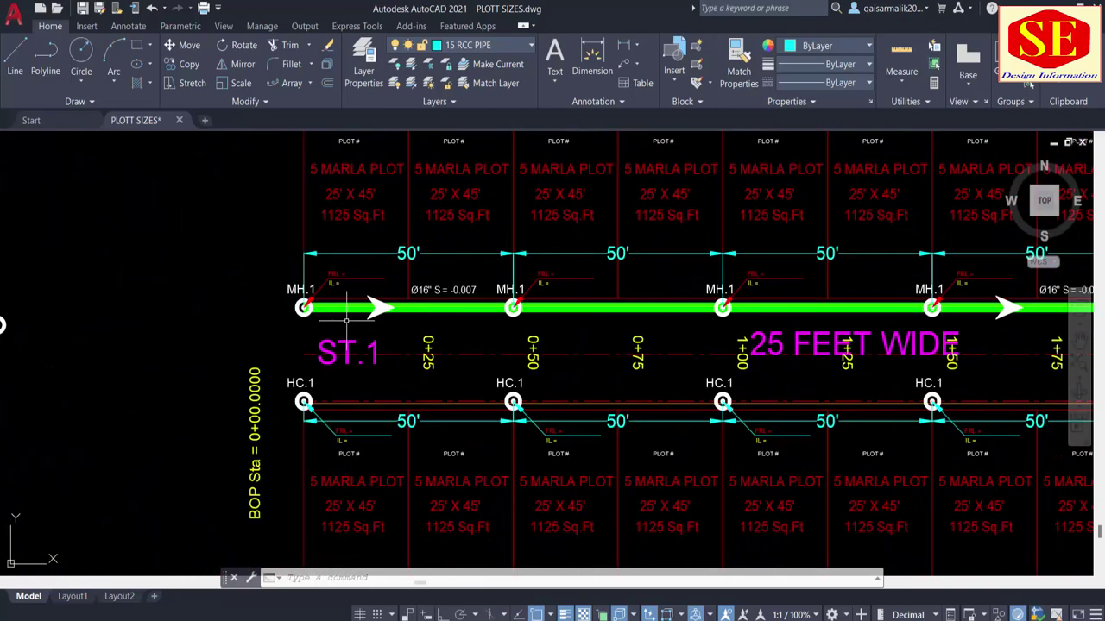
{"action": "type", "text": "co"}
{"action": "key", "text": "Return"}
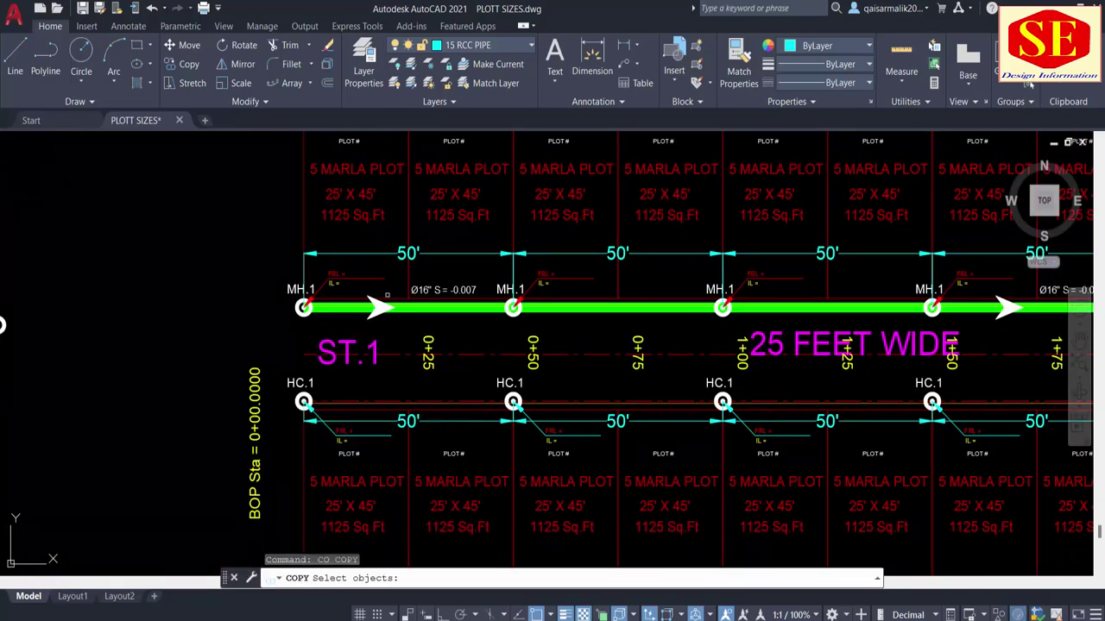
{"action": "left_click", "coordinate": [435, 292]}
{"action": "key", "text": "Return"}
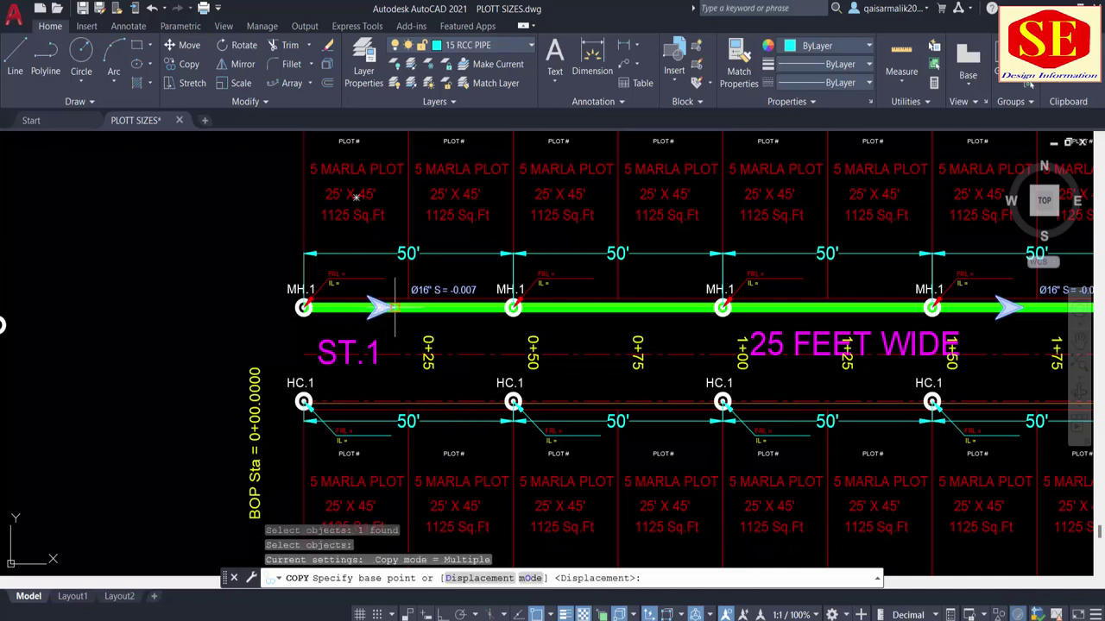
{"action": "left_click", "coordinate": [395, 307]}
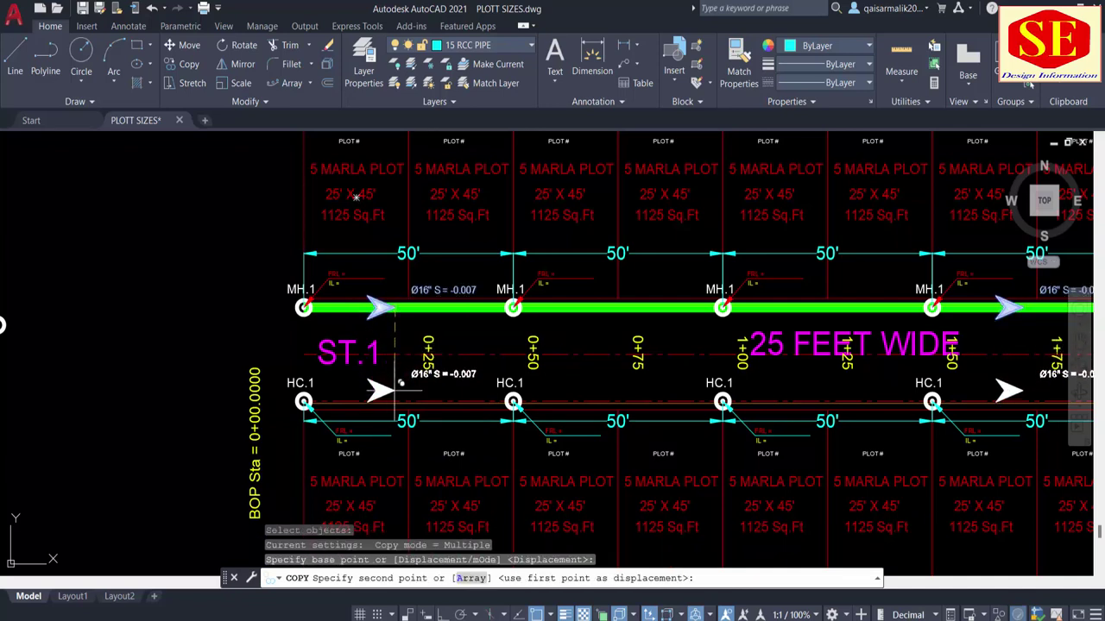
{"action": "key", "text": "Escape"}
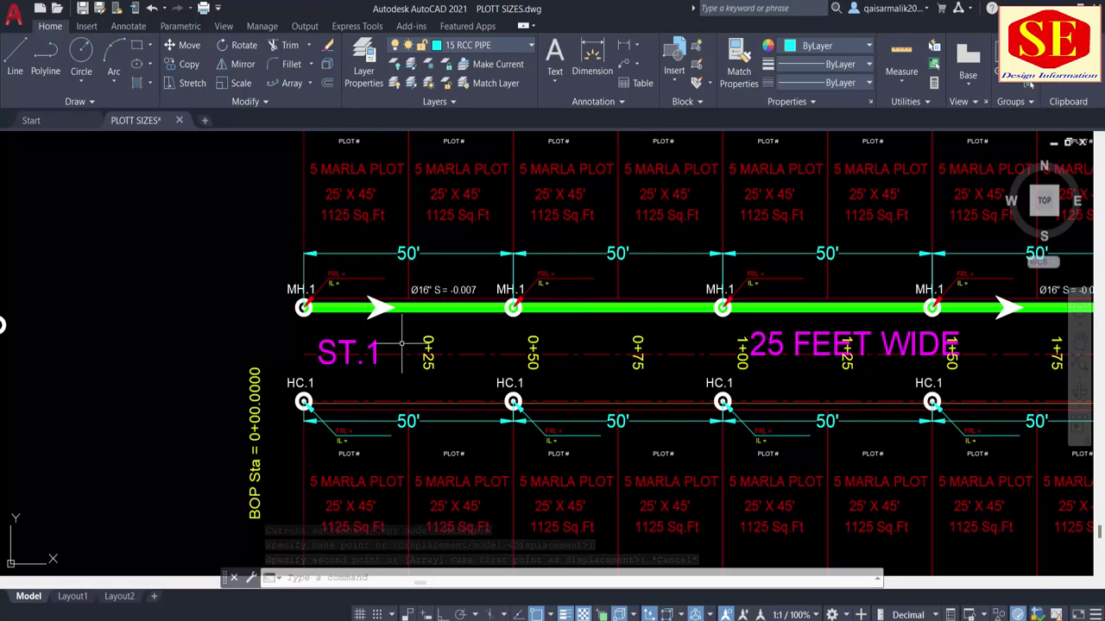
{"action": "scroll", "coordinate": [667, 332], "scroll_direction": "down", "scroll_amount": 5}
{"action": "scroll", "coordinate": [429, 401], "scroll_direction": "up", "scroll_amount": 2}
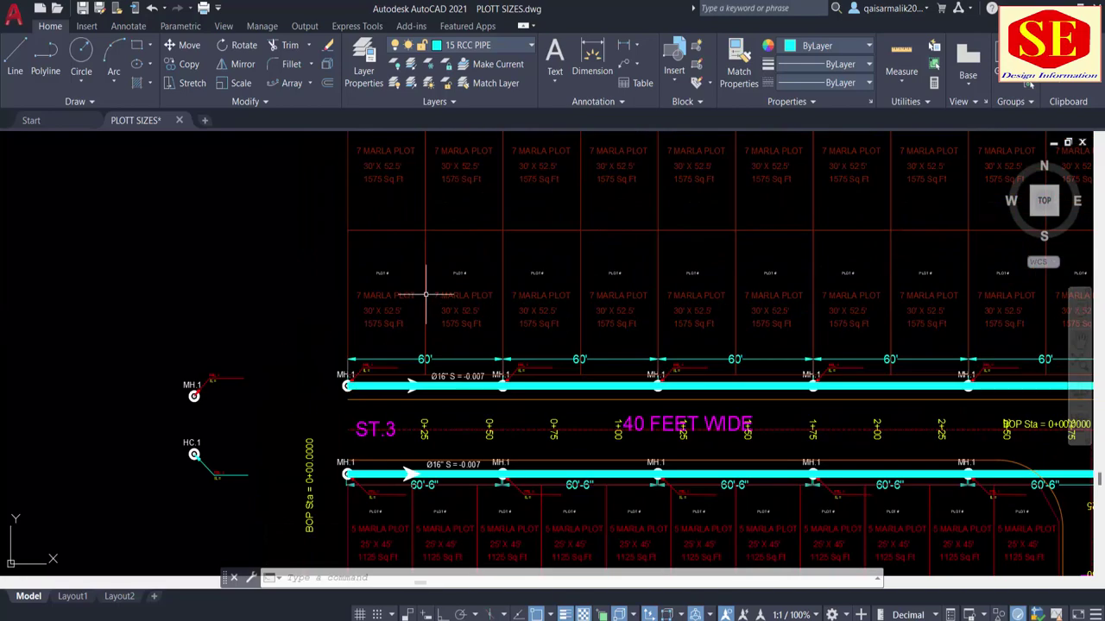
Select the flow arrows and slope labels on both ST.3 pipes.
{"action": "scroll", "coordinate": [431, 293], "scroll_direction": "up", "scroll_amount": 3}
{"action": "scroll", "coordinate": [453, 344], "scroll_direction": "up", "scroll_amount": 2}
{"action": "key", "text": "Escape"}
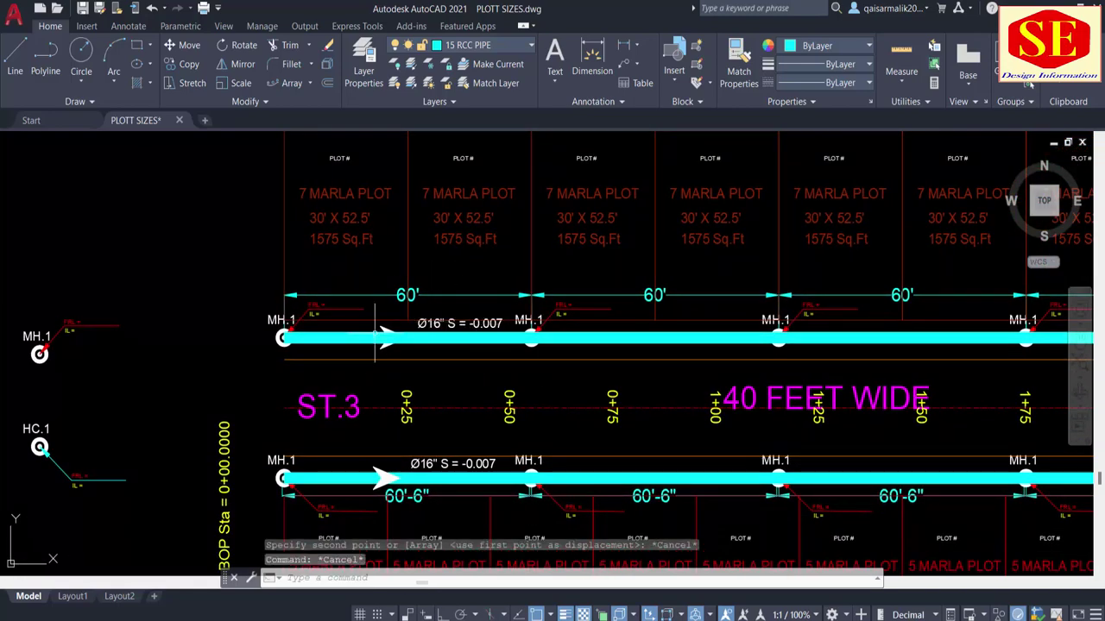
{"action": "left_click", "coordinate": [385, 336]}
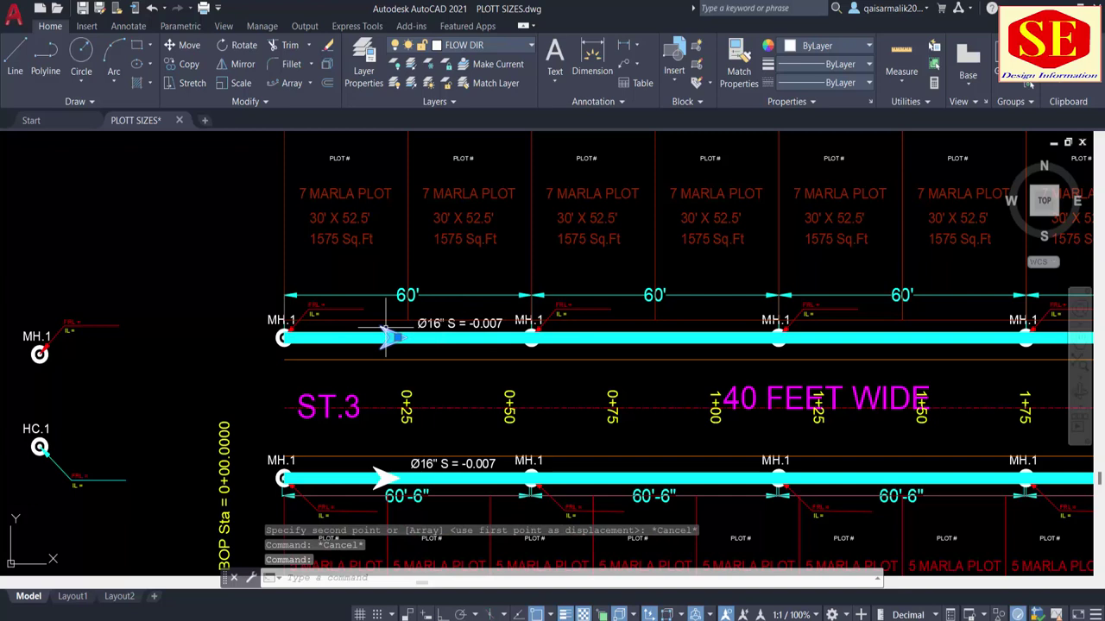
{"action": "left_click", "coordinate": [428, 324]}
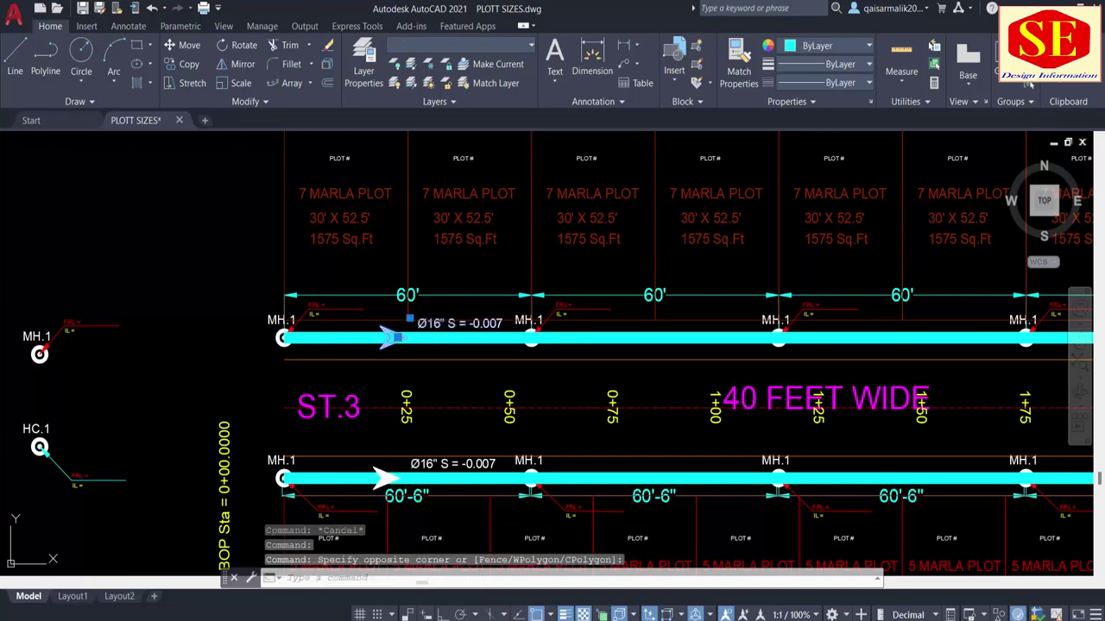
{"action": "left_click", "coordinate": [387, 478]}
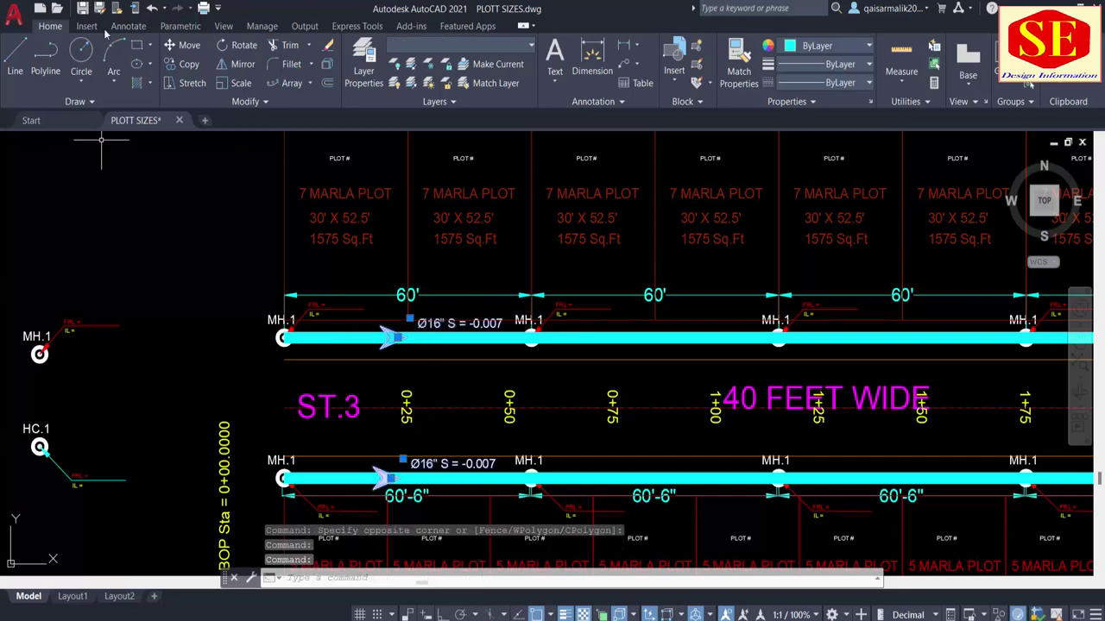
Path-array the selected arrows and labels along the ST.3 pipe at 150 spacing.
{"action": "left_click", "coordinate": [313, 84]}
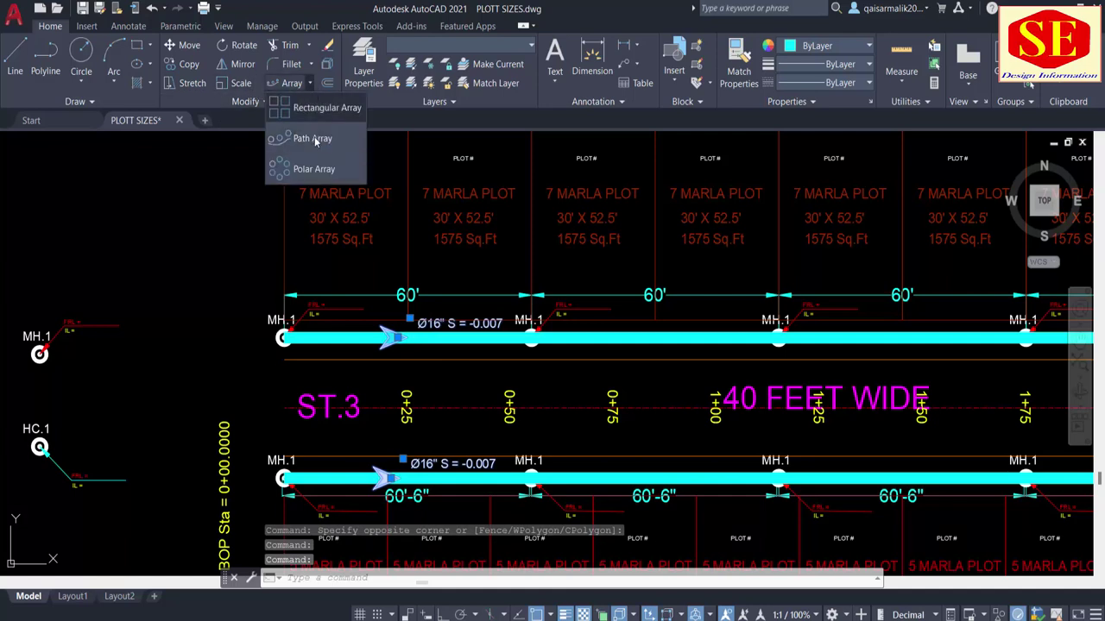
{"action": "left_click", "coordinate": [315, 138]}
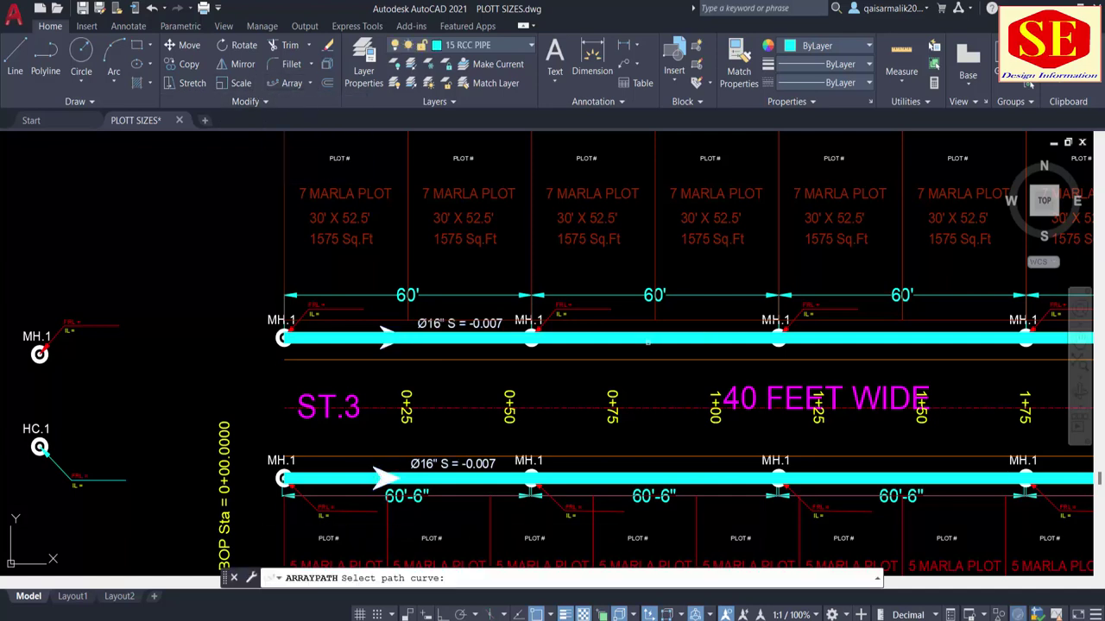
{"action": "left_click", "coordinate": [647, 340]}
{"action": "type", "text": "150"}
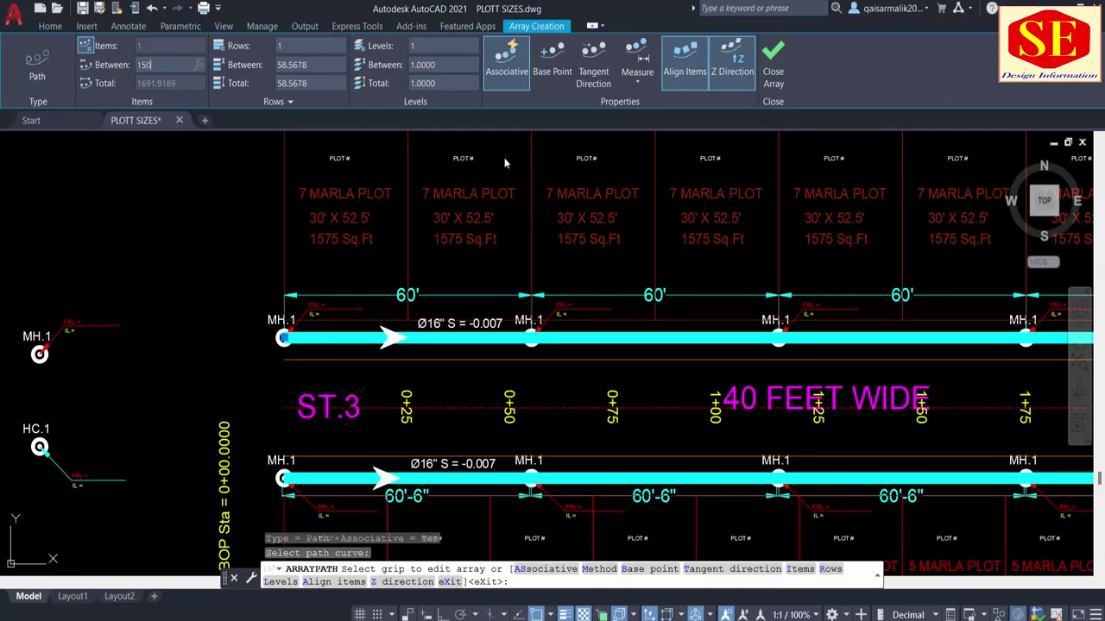
{"action": "key", "text": "Return"}
{"action": "right_click", "coordinate": [636, 252]}
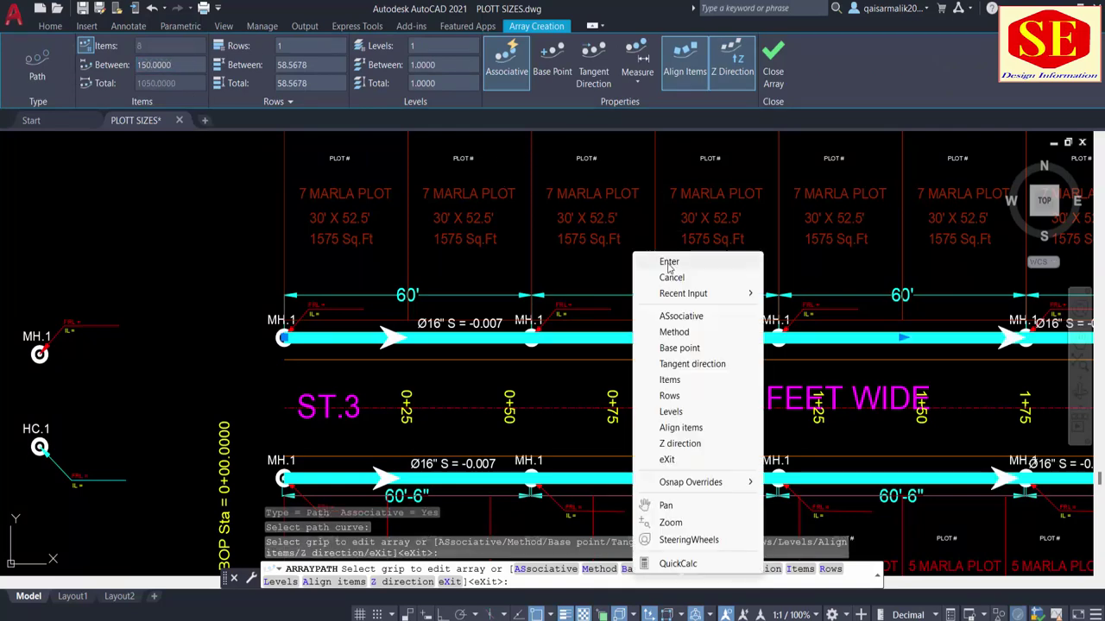
{"action": "left_click", "coordinate": [668, 264]}
Pan along ST.3 to check the repeated arrows, then select the manhole array.
{"action": "middle_click_drag", "start_coordinate": [801, 307], "coordinate": [410, 305]}
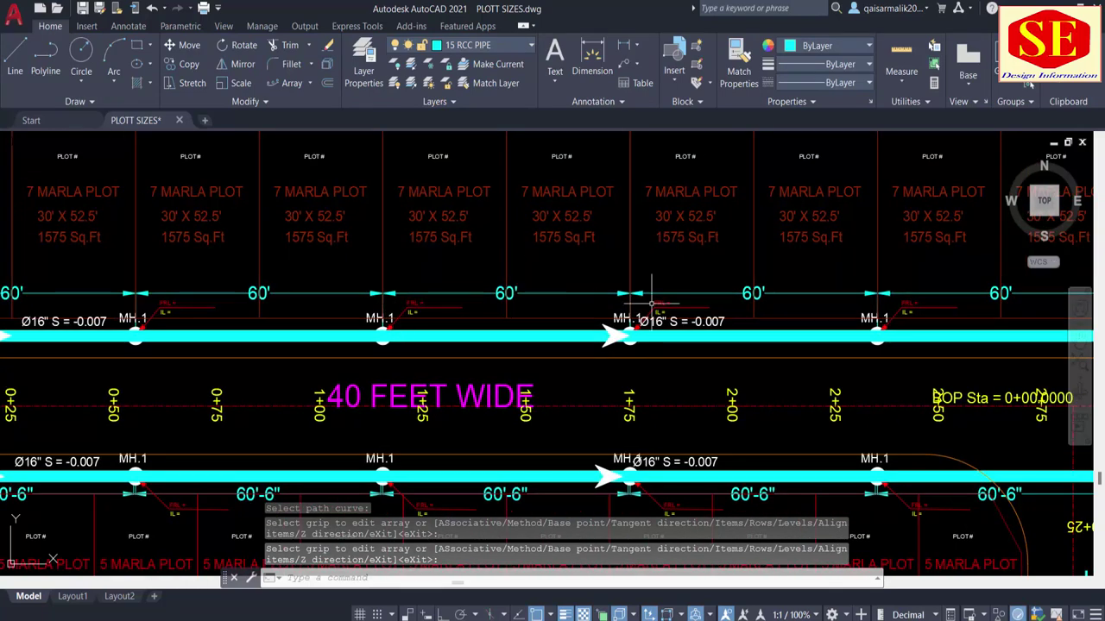
{"action": "scroll", "coordinate": [651, 303], "scroll_direction": "down", "scroll_amount": 3}
{"action": "middle_click_drag", "start_coordinate": [645, 321], "coordinate": [443, 308]}
{"action": "scroll", "coordinate": [519, 290], "scroll_direction": "up", "scroll_amount": 3}
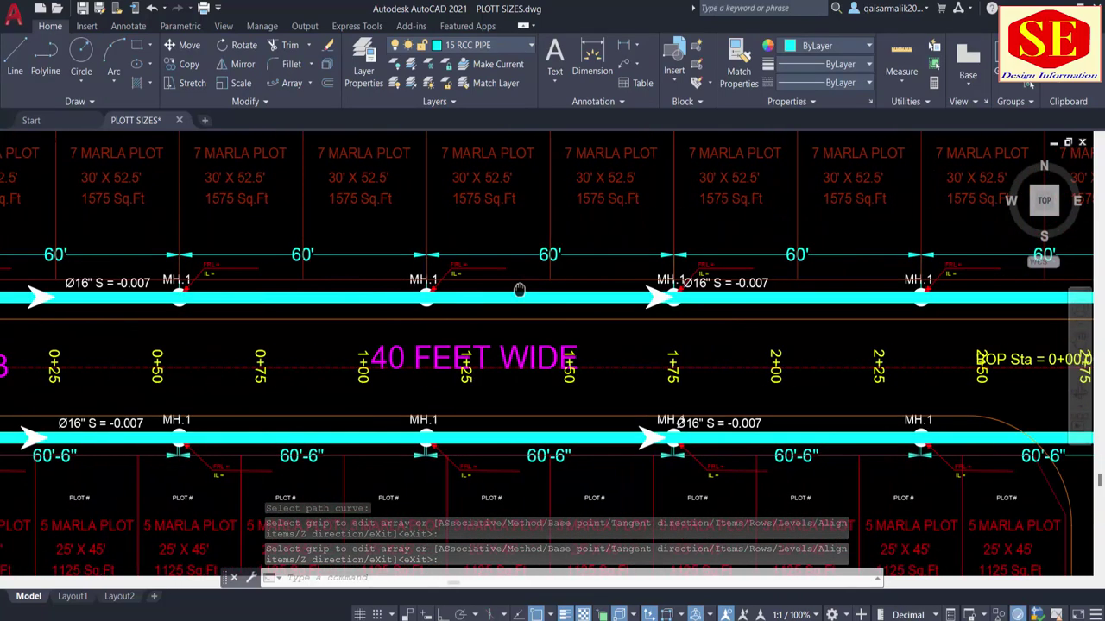
{"action": "middle_click_drag", "start_coordinate": [519, 290], "coordinate": [484, 289]}
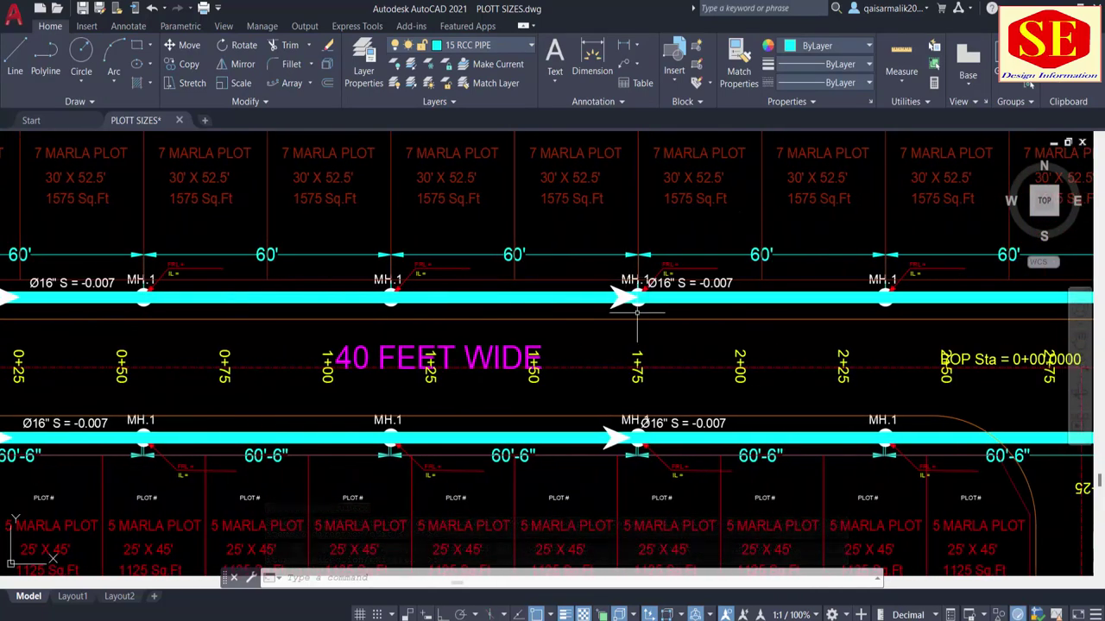
{"action": "middle_click_drag", "start_coordinate": [642, 315], "coordinate": [705, 342]}
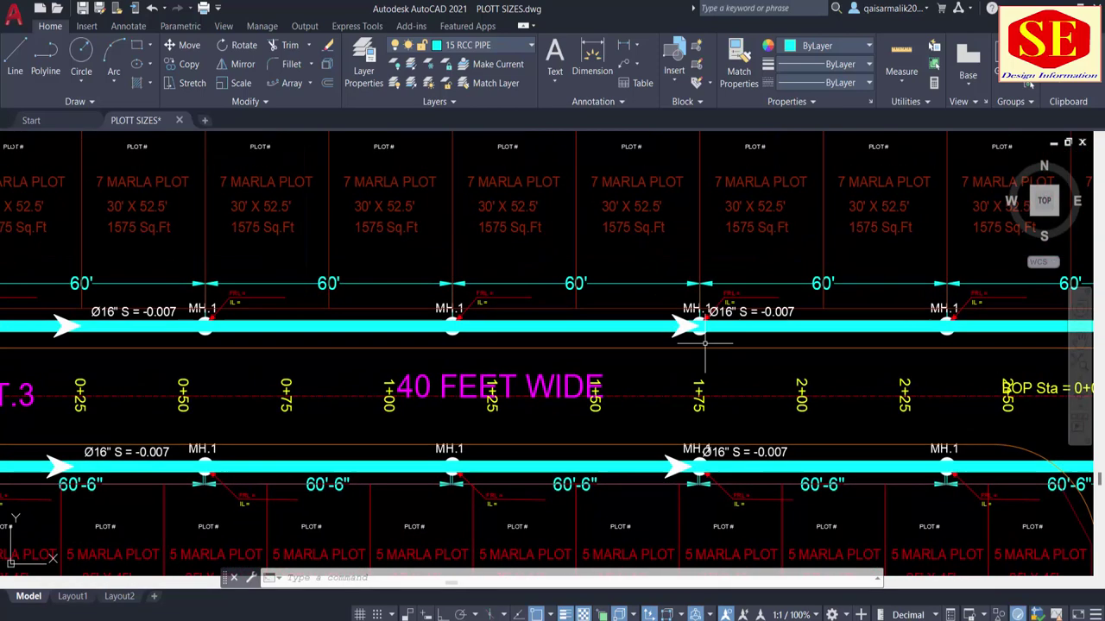
{"action": "left_click", "coordinate": [684, 304]}
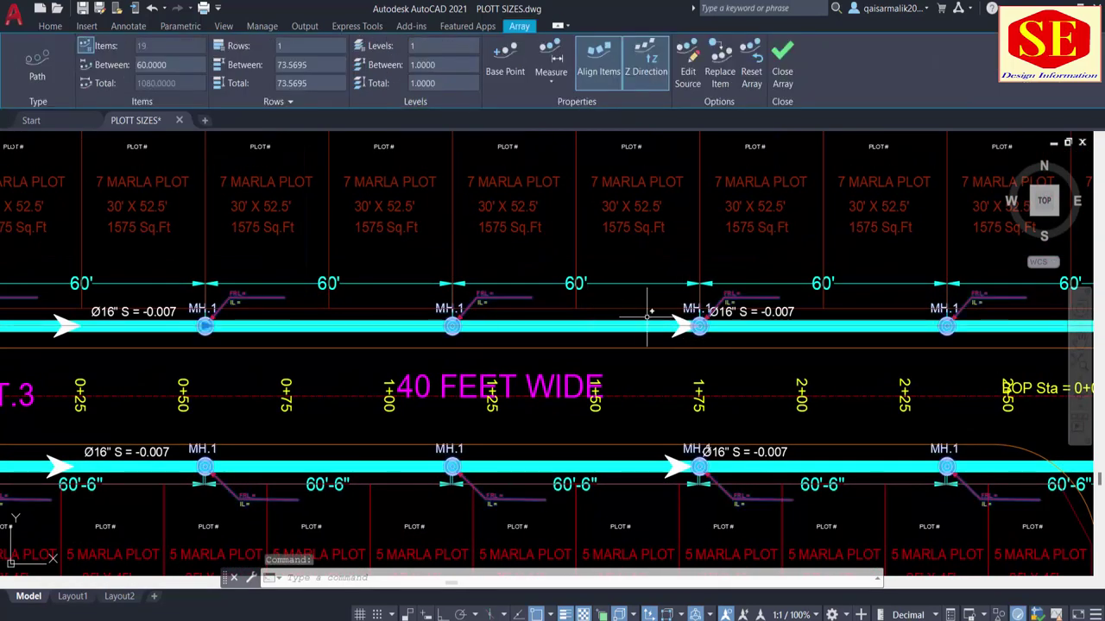
Reselect the ST.3 arrow array and change its item spacing to 120.
{"action": "key", "text": "Escape"}
{"action": "key", "text": "Escape"}
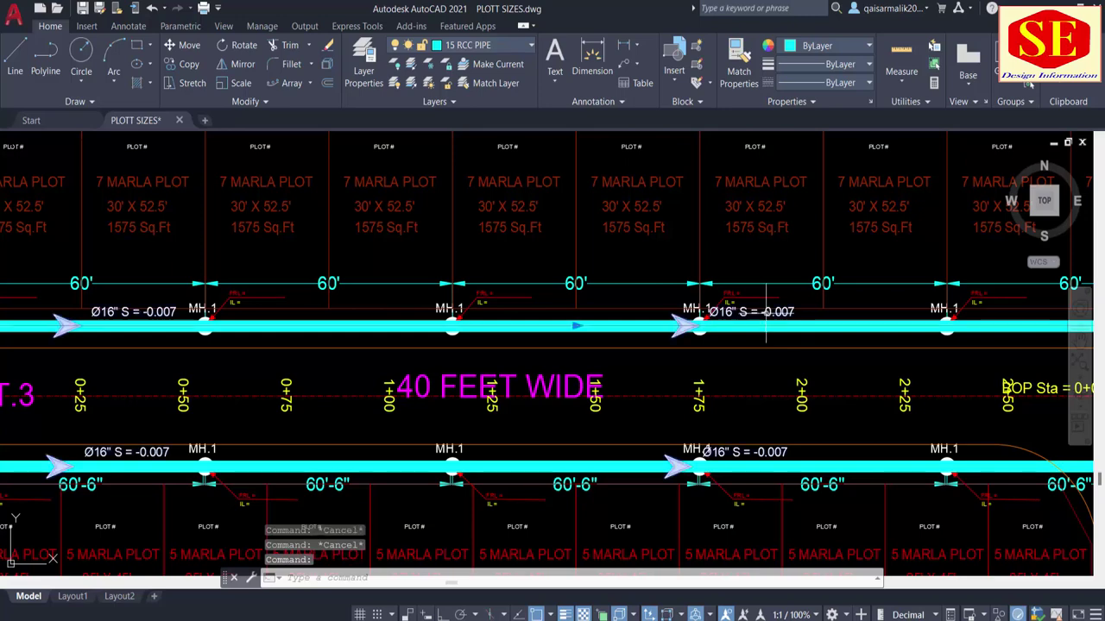
{"action": "left_click", "coordinate": [765, 312]}
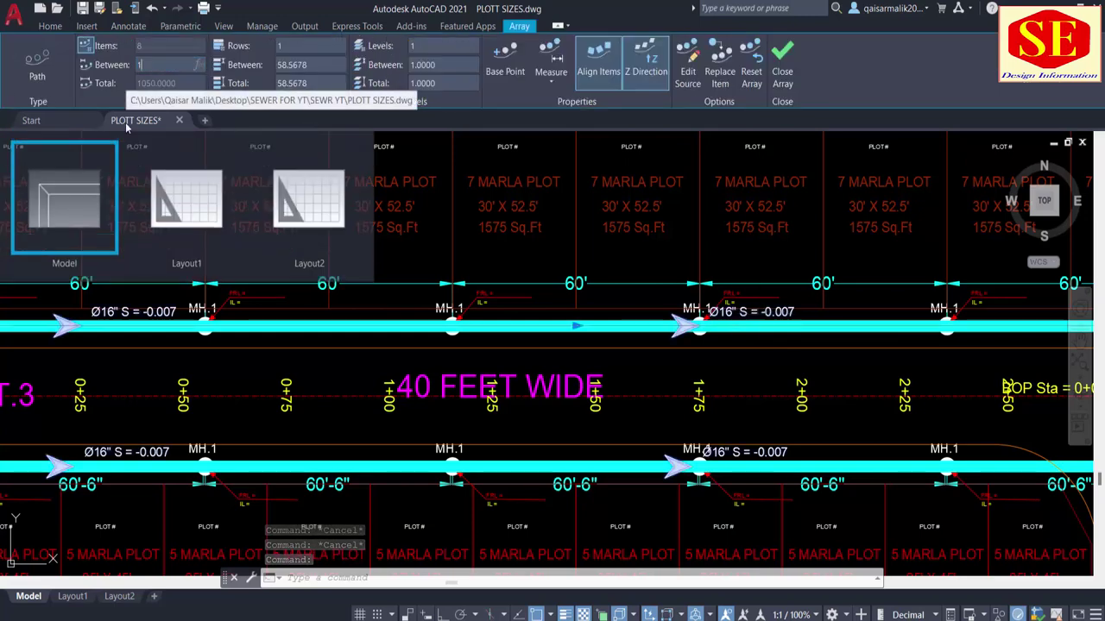
{"action": "type", "text": "120"}
{"action": "key", "text": "Return"}
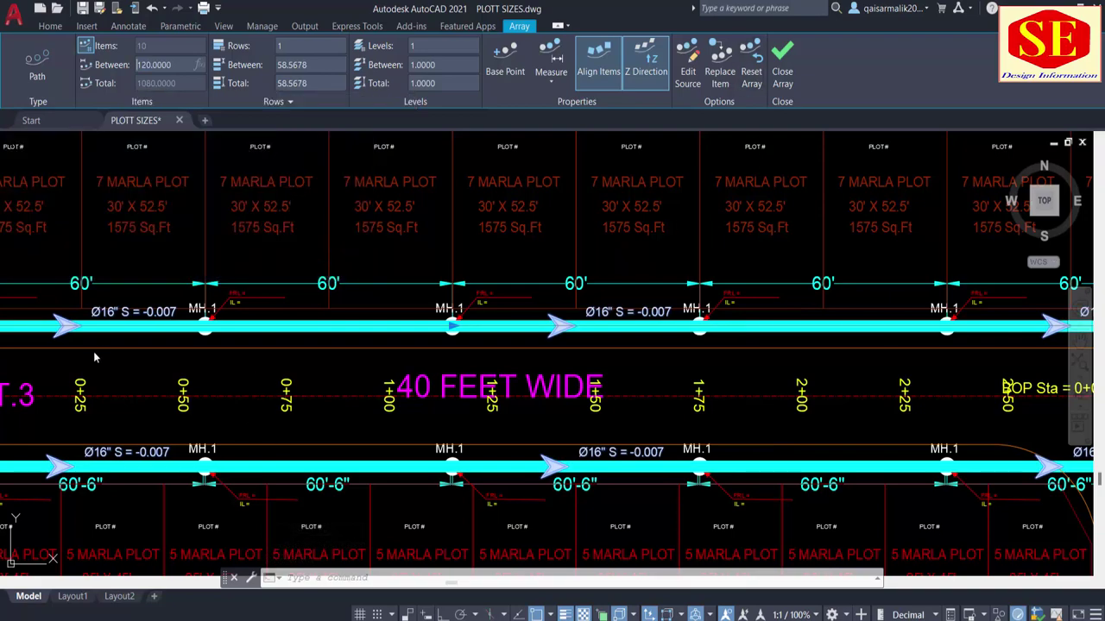
Pan past the 40 FEET WIDE lane to LANE 05 checking spacing, then exit the array edit.
{"action": "scroll", "coordinate": [100, 345], "scroll_direction": "down", "scroll_amount": 3}
{"action": "middle_click_drag", "start_coordinate": [943, 403], "coordinate": [549, 354]}
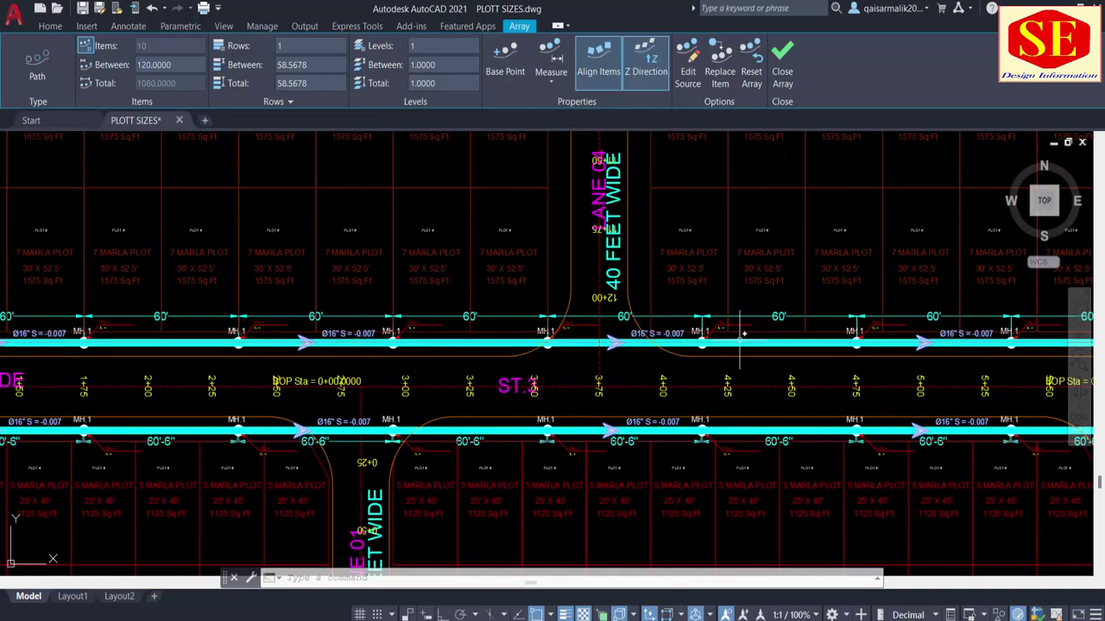
{"action": "scroll", "coordinate": [549, 354], "scroll_direction": "up", "scroll_amount": 2}
{"action": "middle_click_drag", "start_coordinate": [744, 354], "coordinate": [519, 351]}
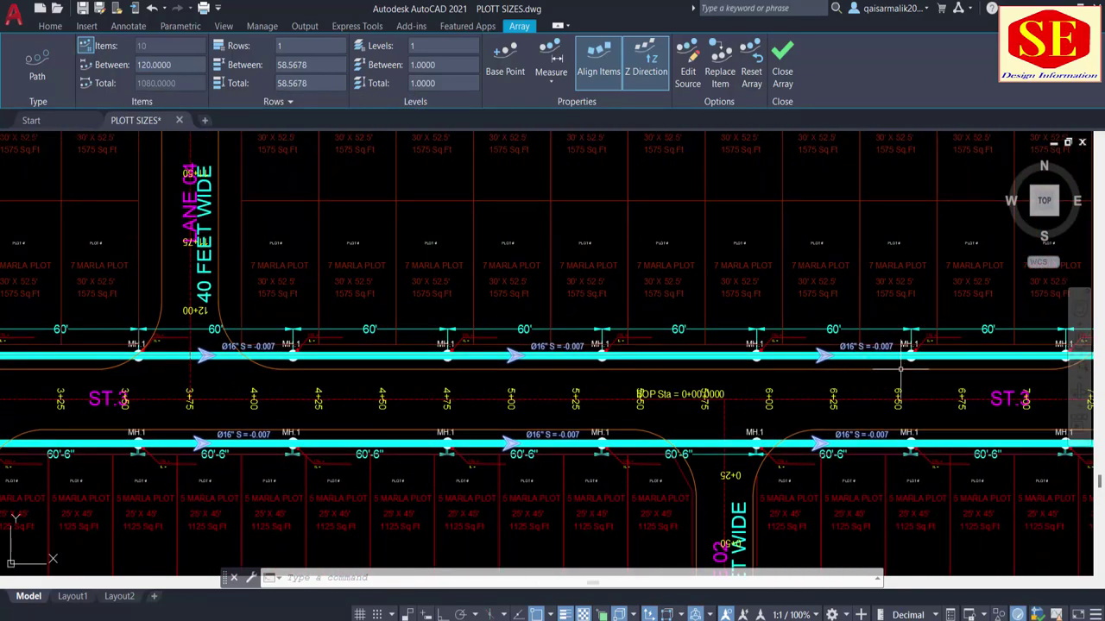
{"action": "middle_click_drag", "start_coordinate": [900, 369], "coordinate": [715, 389]}
{"action": "middle_click_drag", "start_coordinate": [1088, 347], "coordinate": [855, 367]}
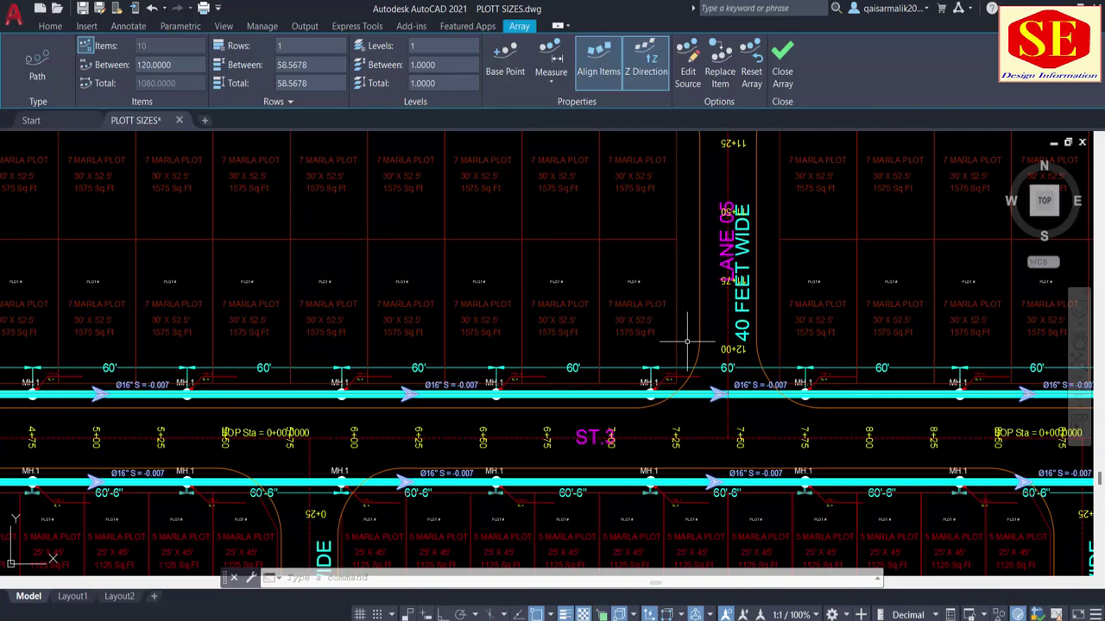
{"action": "key", "text": "Escape"}
{"action": "scroll", "coordinate": [691, 335], "scroll_direction": "down", "scroll_amount": 2}
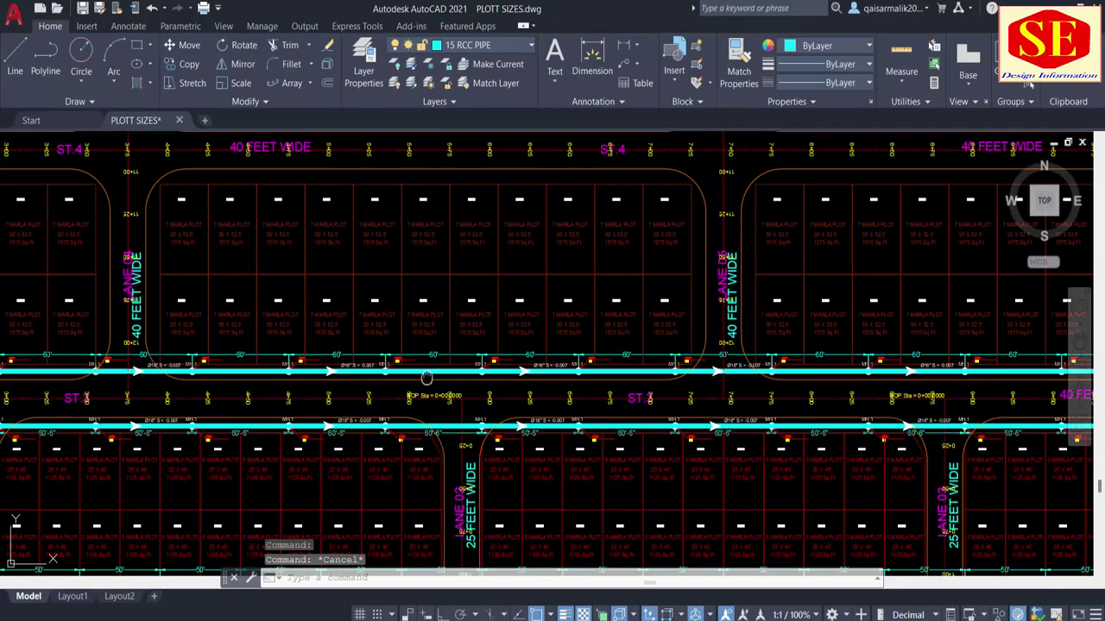
{"action": "middle_click_drag", "start_coordinate": [426, 377], "coordinate": [552, 371]}
{"action": "middle_click_drag", "start_coordinate": [121, 382], "coordinate": [370, 305]}
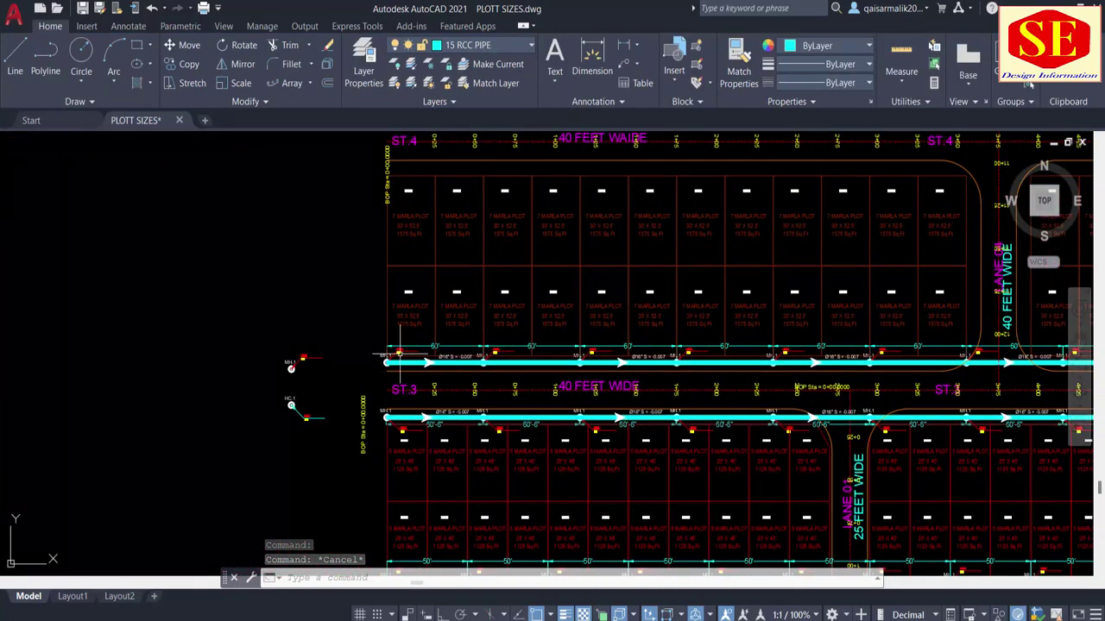
{"action": "middle_click_drag", "start_coordinate": [398, 354], "coordinate": [400, 393]}
{"action": "scroll", "coordinate": [399, 397], "scroll_direction": "down", "scroll_amount": 2}
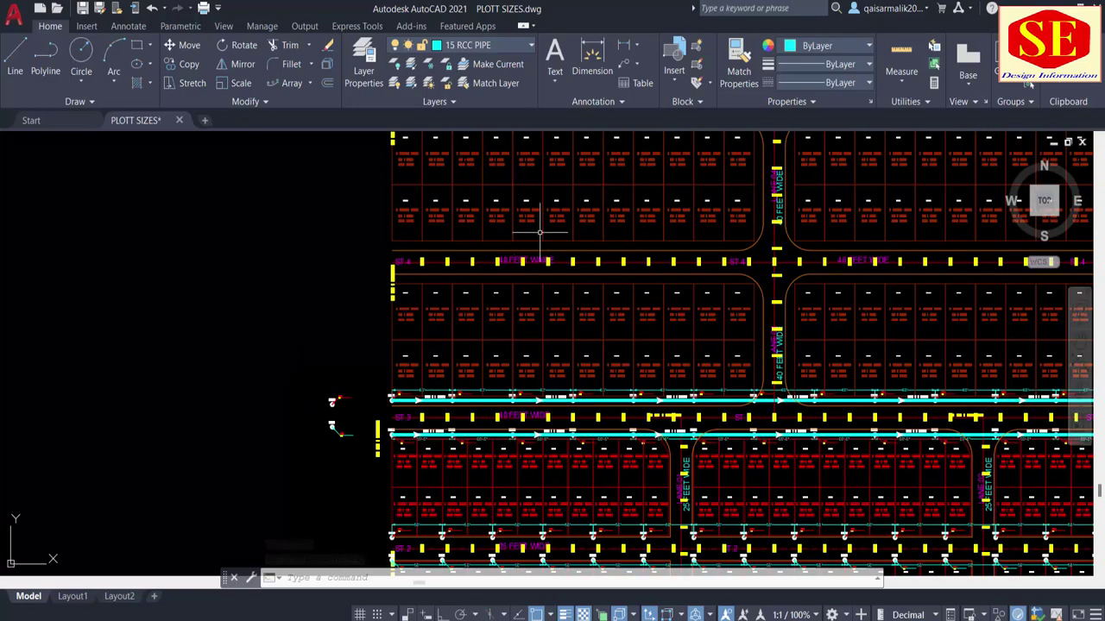
{"action": "scroll", "coordinate": [533, 216], "scroll_direction": "up", "scroll_amount": 1}
{"action": "scroll", "coordinate": [529, 243], "scroll_direction": "up", "scroll_amount": 2}
{"action": "scroll", "coordinate": [529, 243], "scroll_direction": "up", "scroll_amount": 1}
{"action": "middle_click_drag", "start_coordinate": [529, 243], "coordinate": [510, 443]}
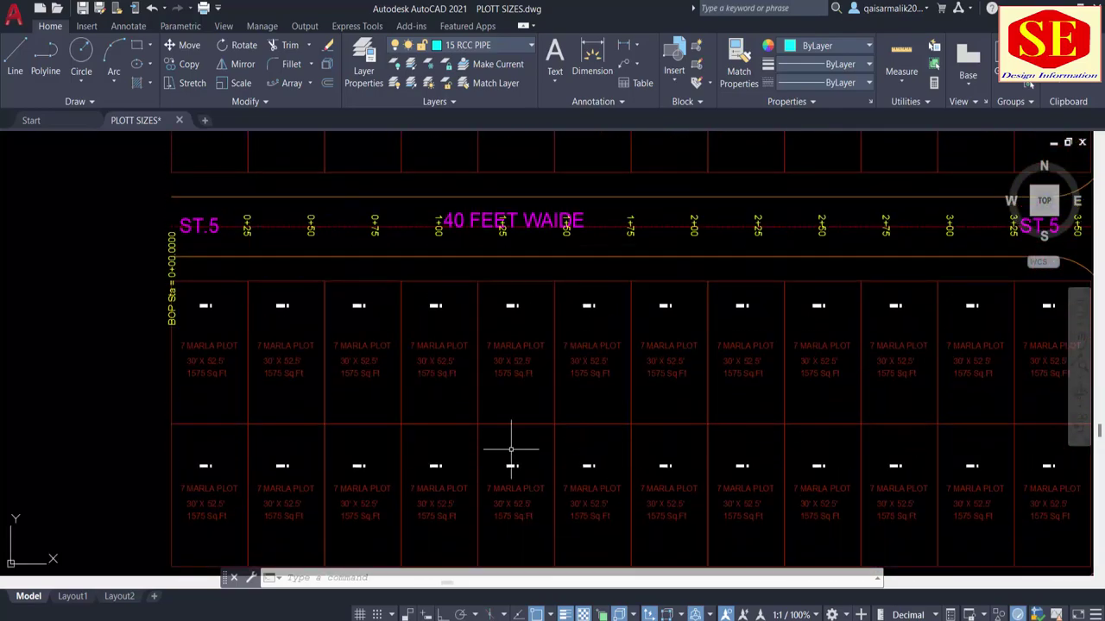
{"action": "scroll", "coordinate": [510, 222], "scroll_direction": "down", "scroll_amount": 3}
{"action": "middle_click_drag", "start_coordinate": [540, 495], "coordinate": [533, 290]}
{"action": "mouse_move", "coordinate": [759, 328]}
{"action": "middle_mouse_down"}
{"action": "mouse_move", "coordinate": [527, 328]}
{"action": "mouse_move", "coordinate": [871, 345]}
{"action": "middle_mouse_up"}
{"action": "key", "text": "Escape"}
{"action": "key", "text": "Escape"}
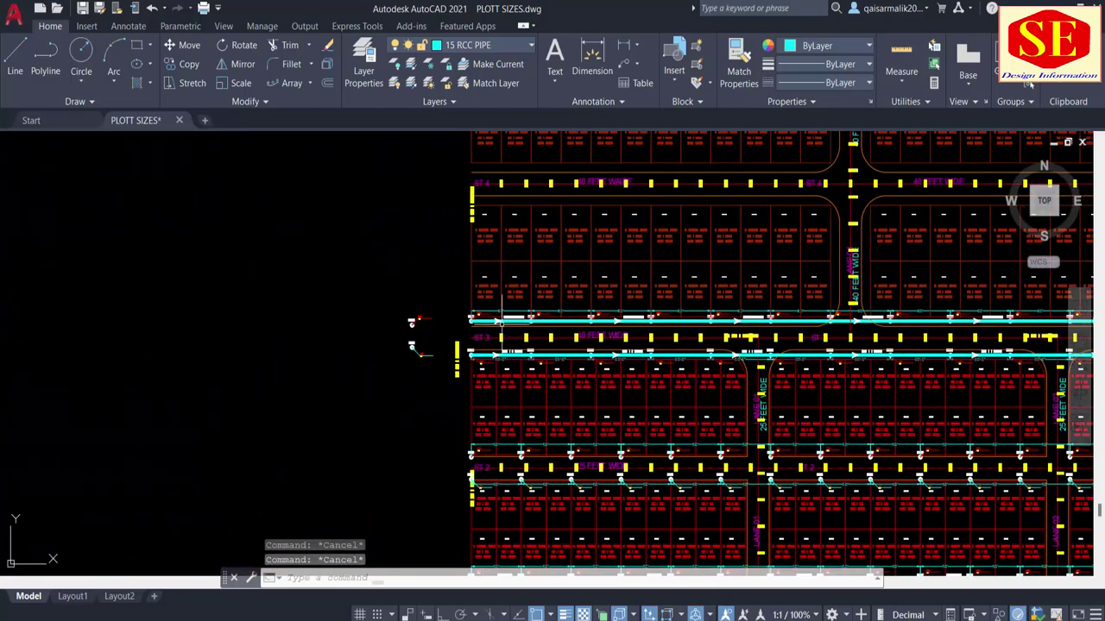
{"action": "scroll", "coordinate": [501, 323], "scroll_direction": "up", "scroll_amount": 3}
Copy both ST.3 pipe lines, connectors and the 60' dimension, with base point at ST.3's start.
{"action": "type", "text": "co"}
{"action": "key", "text": "Return"}
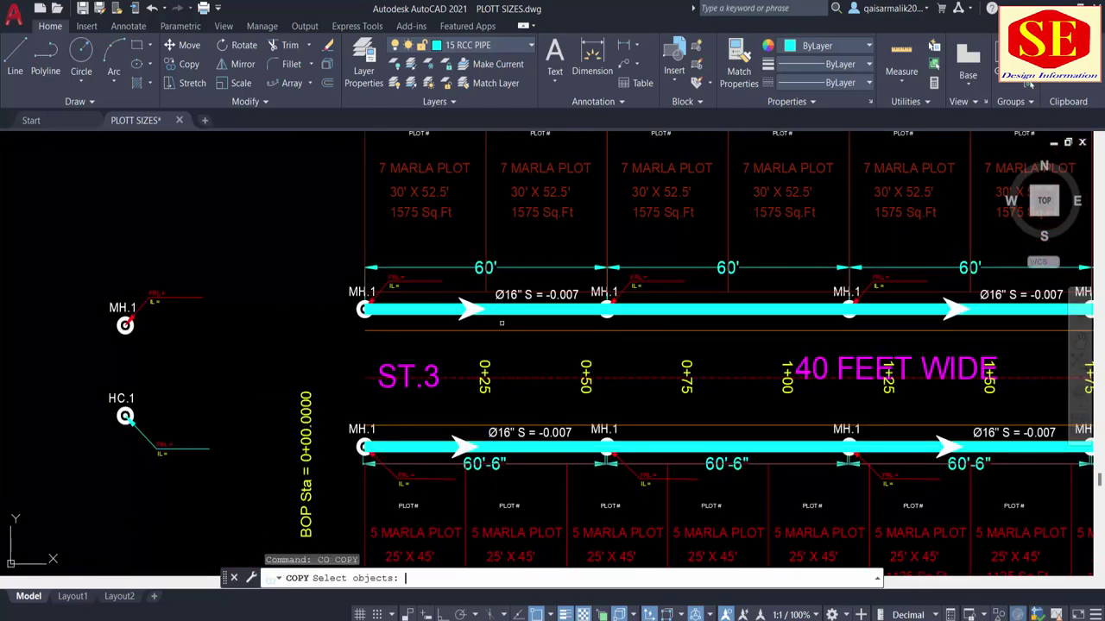
{"action": "left_click", "coordinate": [458, 300]}
{"action": "left_click", "coordinate": [442, 301]}
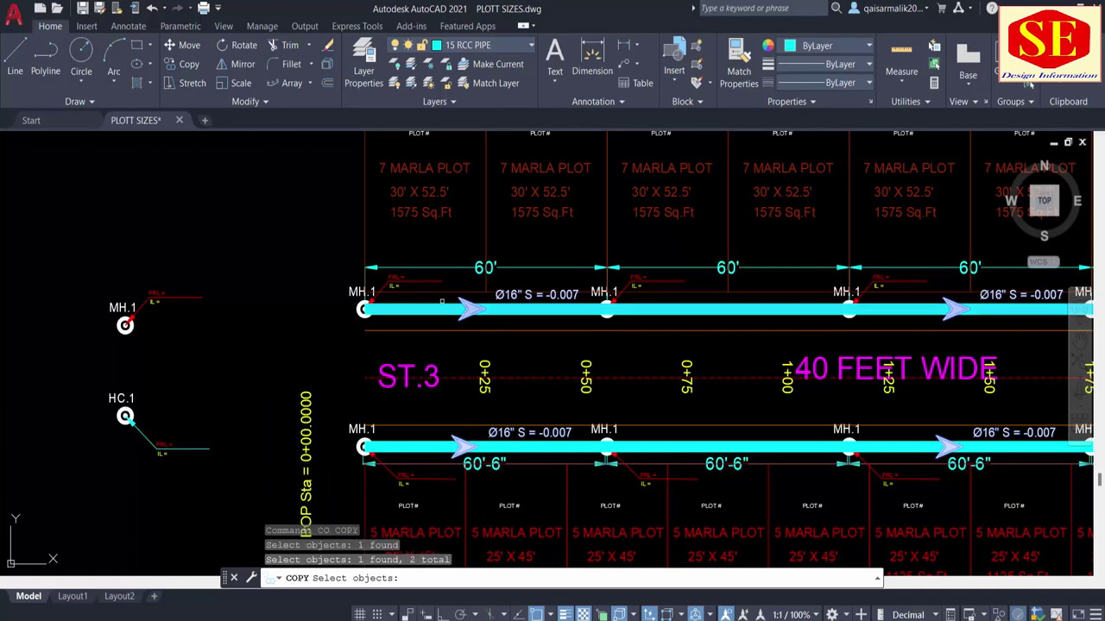
{"action": "left_click", "coordinate": [414, 446]}
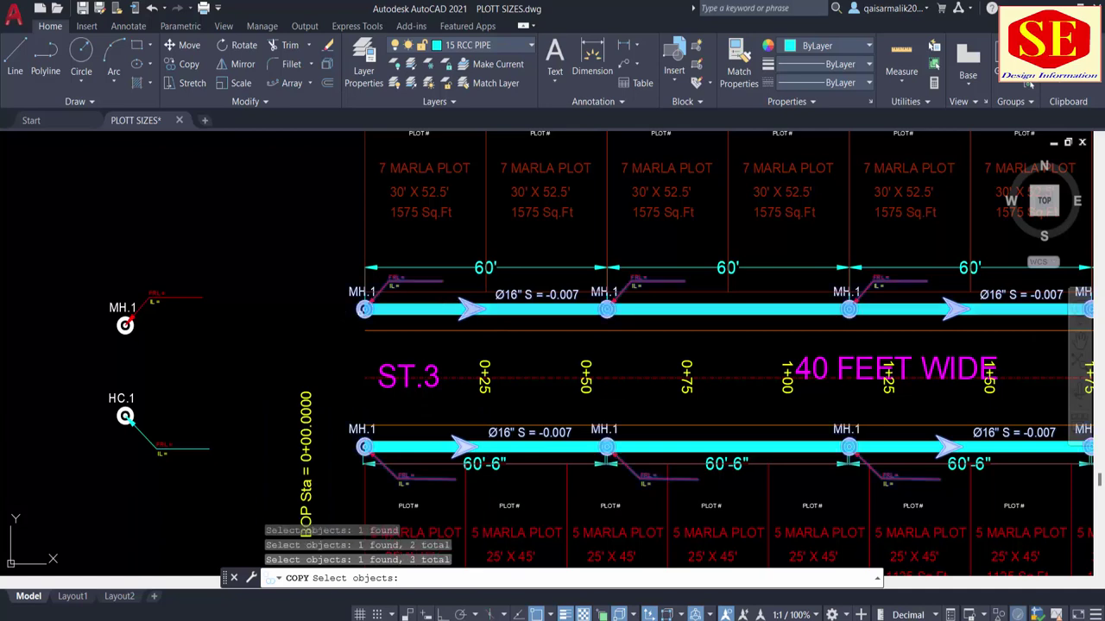
{"action": "left_click", "coordinate": [373, 269]}
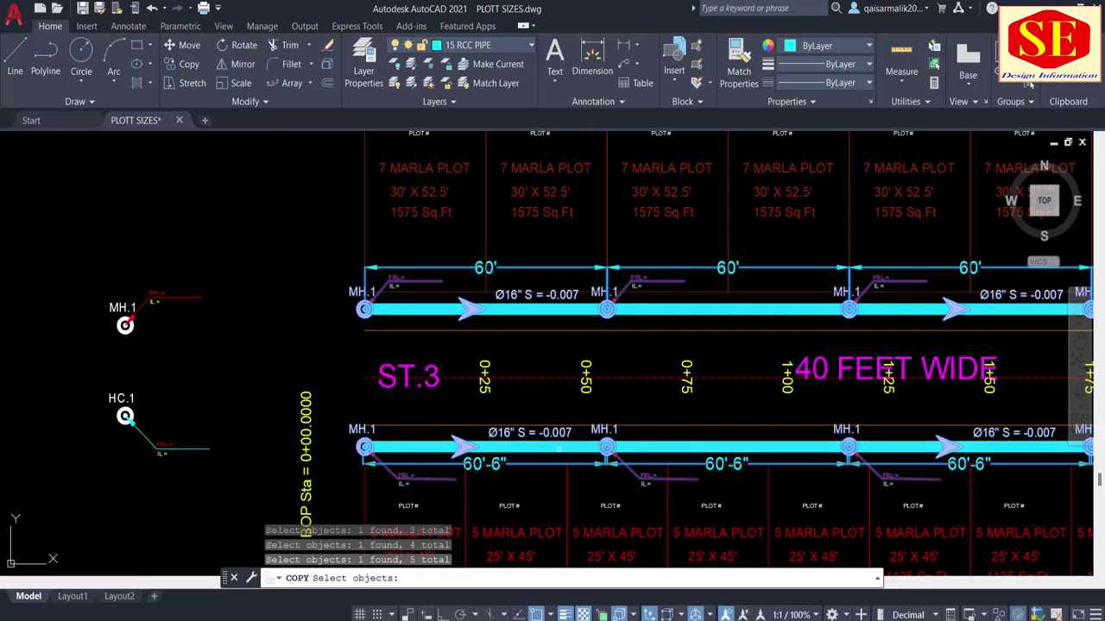
{"action": "middle_click_drag", "start_coordinate": [556, 436], "coordinate": [479, 404]}
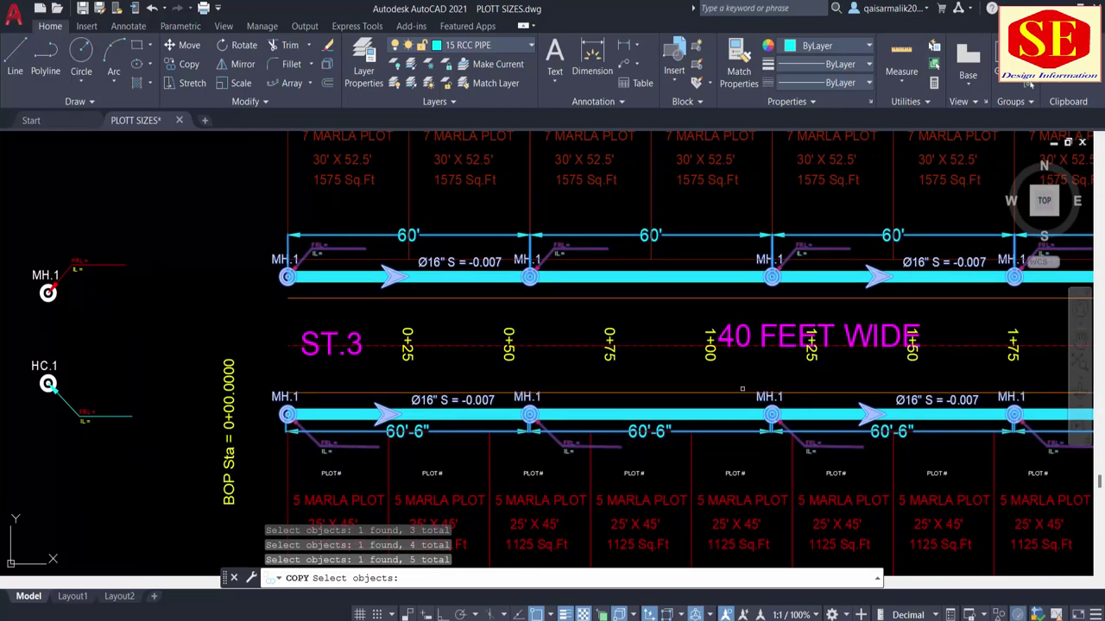
{"action": "key", "text": "Return"}
{"action": "left_click", "coordinate": [287, 345]}
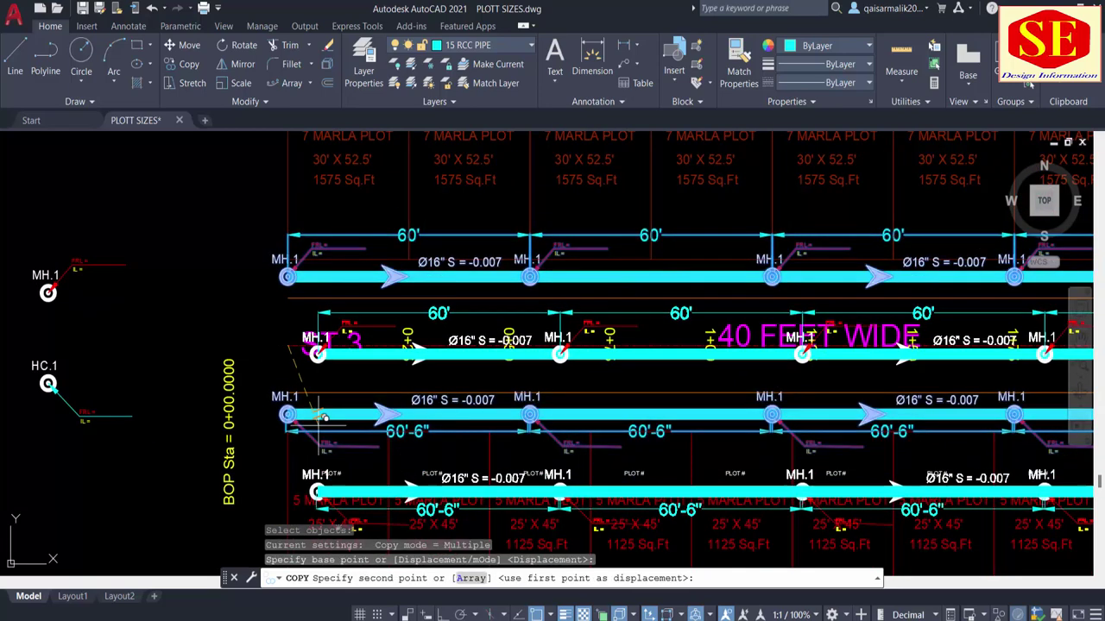
{"action": "scroll", "coordinate": [287, 345], "scroll_direction": "down", "scroll_amount": 3}
{"action": "scroll", "coordinate": [345, 320], "scroll_direction": "up", "scroll_amount": 2}
{"action": "scroll", "coordinate": [345, 311], "scroll_direction": "up", "scroll_amount": 1}
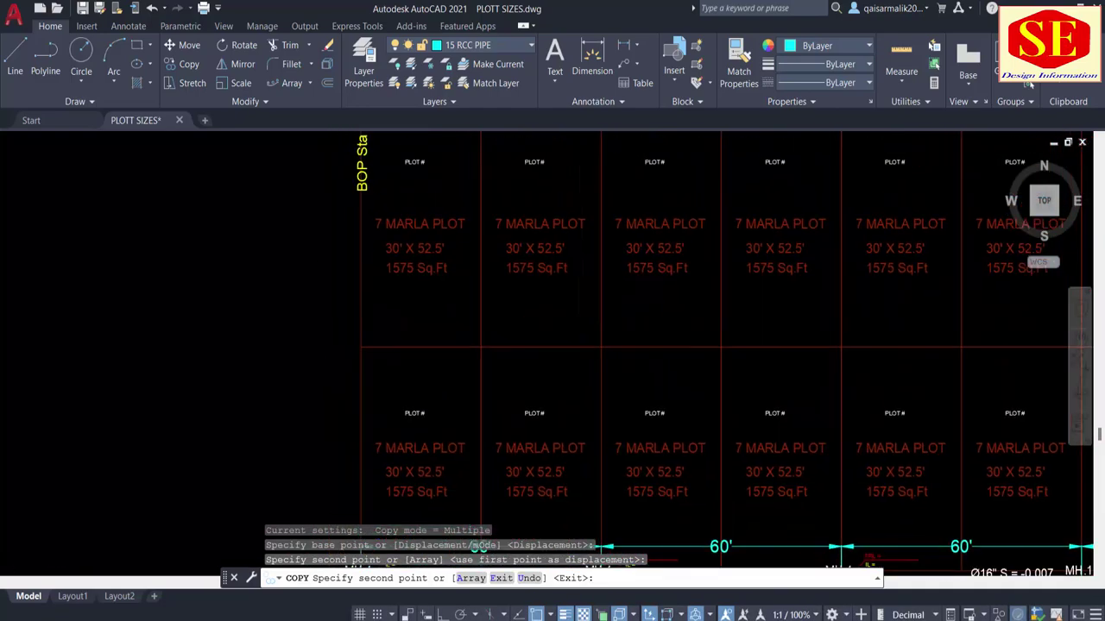
Place copies of the ST.3 pipe set at ST.5 and the next two street starts.
{"action": "left_click", "coordinate": [377, 288]}
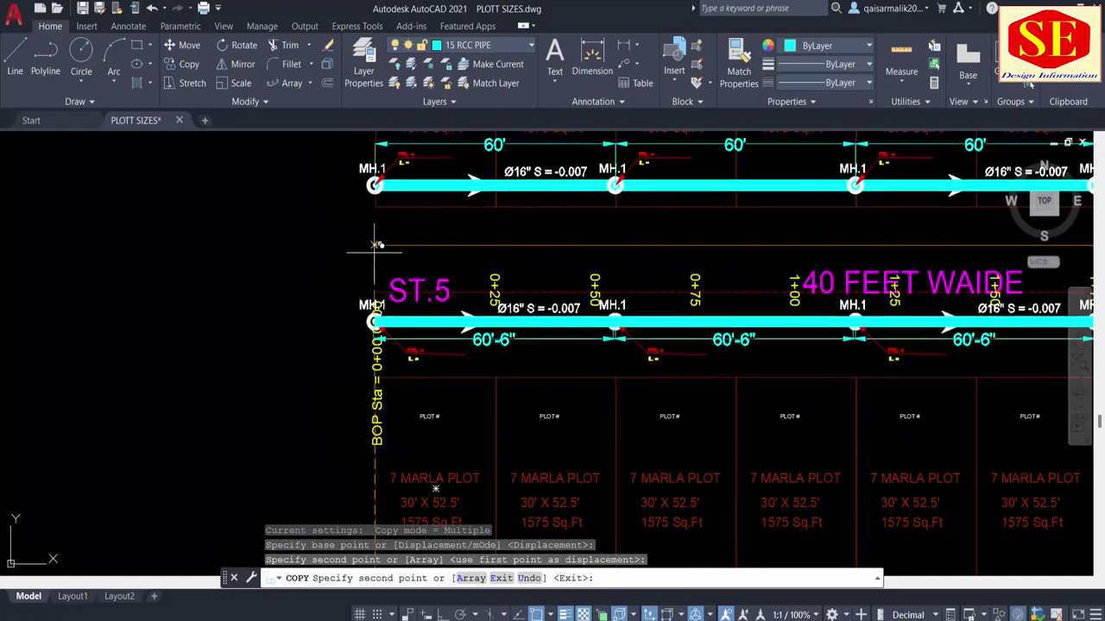
{"action": "left_click", "coordinate": [373, 258]}
{"action": "middle_click_drag", "start_coordinate": [374, 258], "coordinate": [358, 309]}
{"action": "scroll", "coordinate": [358, 308], "scroll_direction": "down", "scroll_amount": 3}
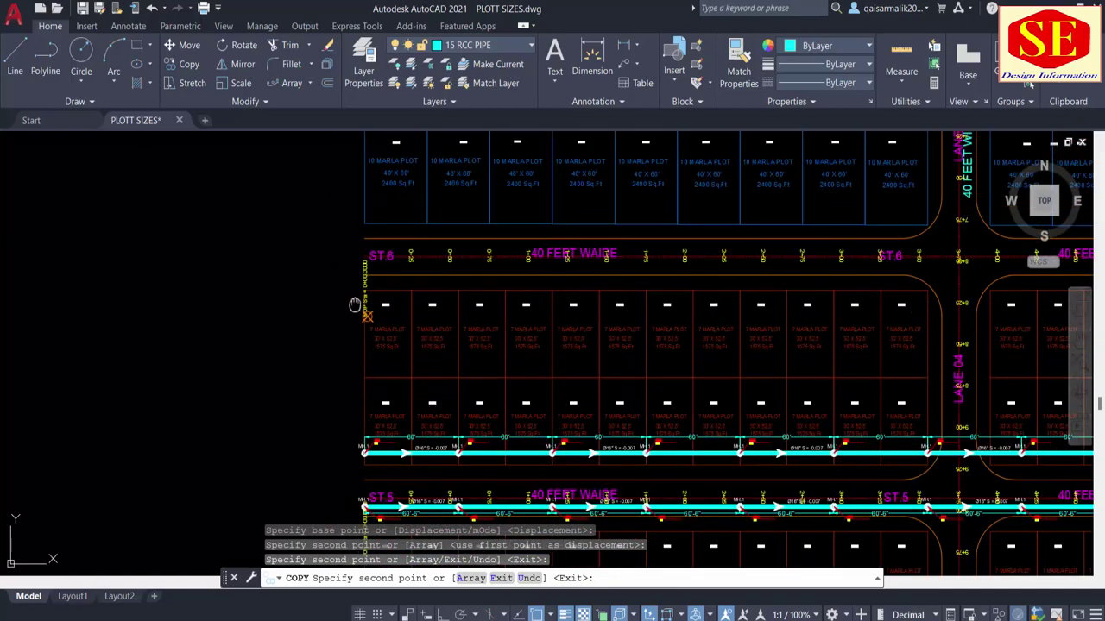
{"action": "left_click", "coordinate": [364, 401]}
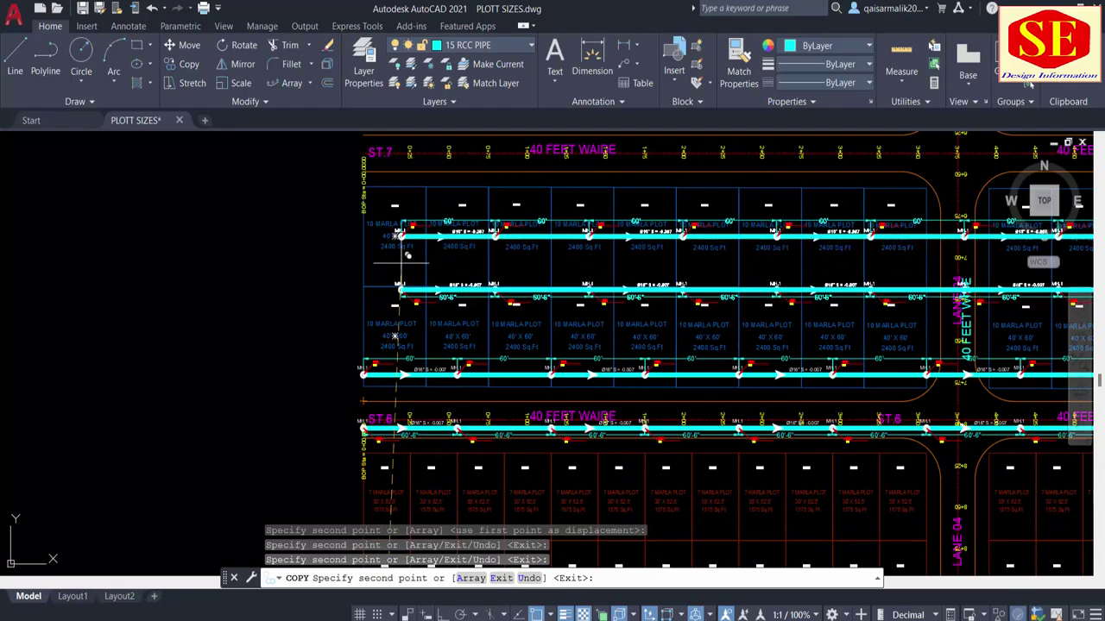
Review the copies from ST.8 through ST.11, then end the copy command.
{"action": "middle_click_drag", "start_coordinate": [393, 264], "coordinate": [395, 343]}
{"action": "scroll", "coordinate": [394, 344], "scroll_direction": "up", "scroll_amount": 4}
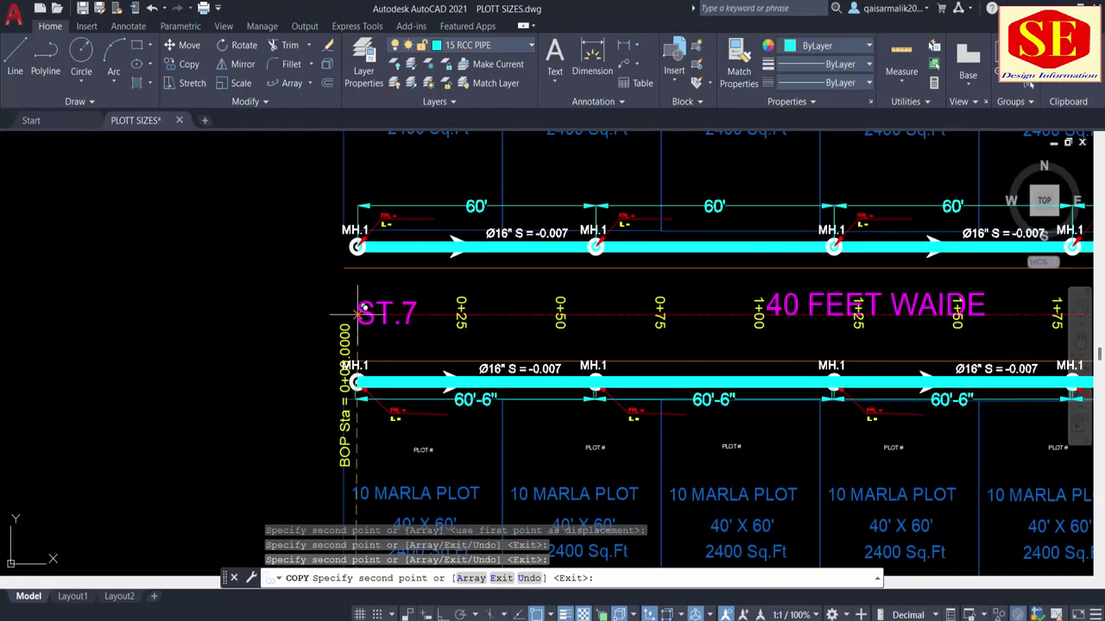
{"action": "middle_click_drag", "start_coordinate": [332, 273], "coordinate": [336, 557]}
{"action": "scroll", "coordinate": [333, 389], "scroll_direction": "down", "scroll_amount": 5}
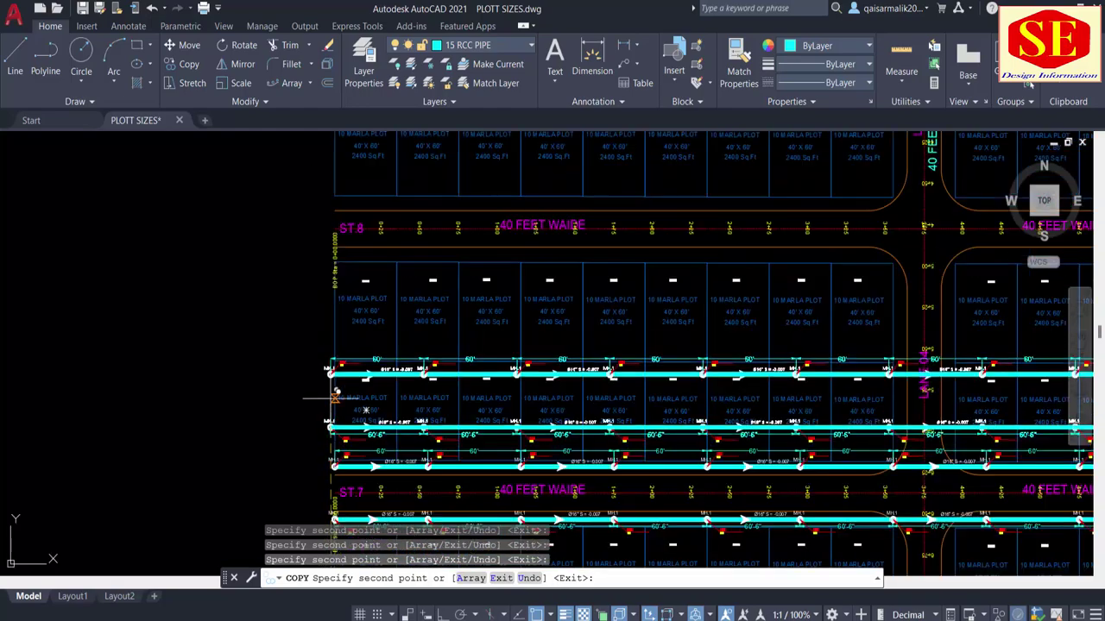
{"action": "scroll", "coordinate": [285, 466], "scroll_direction": "up", "scroll_amount": 1}
{"action": "scroll", "coordinate": [295, 370], "scroll_direction": "up", "scroll_amount": 4}
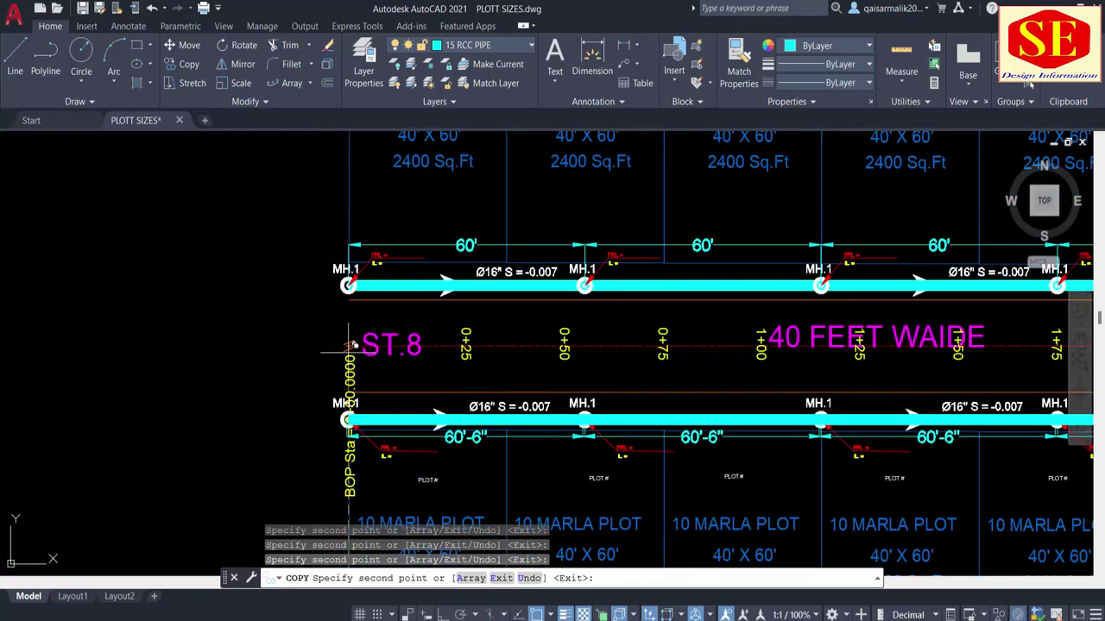
{"action": "scroll", "coordinate": [336, 332], "scroll_direction": "up", "scroll_amount": 4}
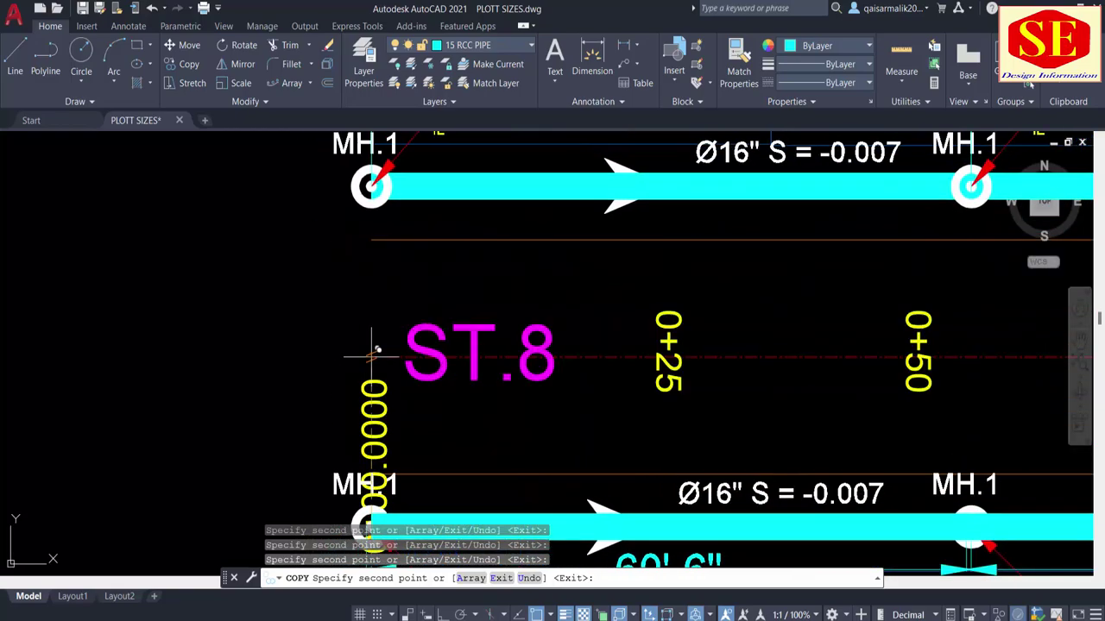
{"action": "scroll", "coordinate": [371, 354], "scroll_direction": "down", "scroll_amount": 3}
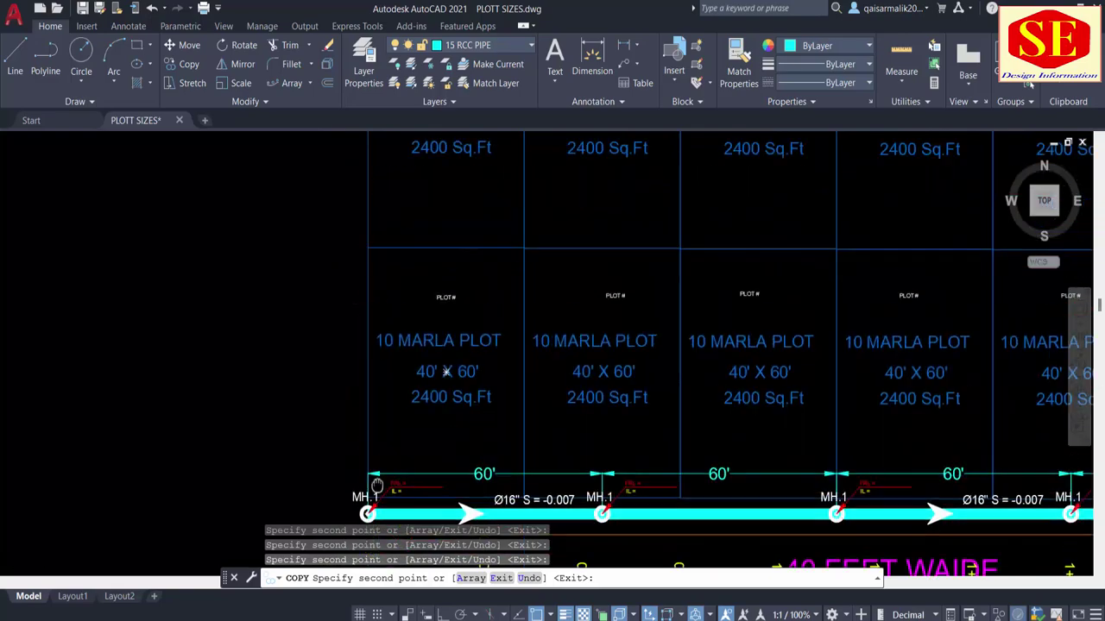
{"action": "scroll", "coordinate": [375, 371], "scroll_direction": "up", "scroll_amount": 2}
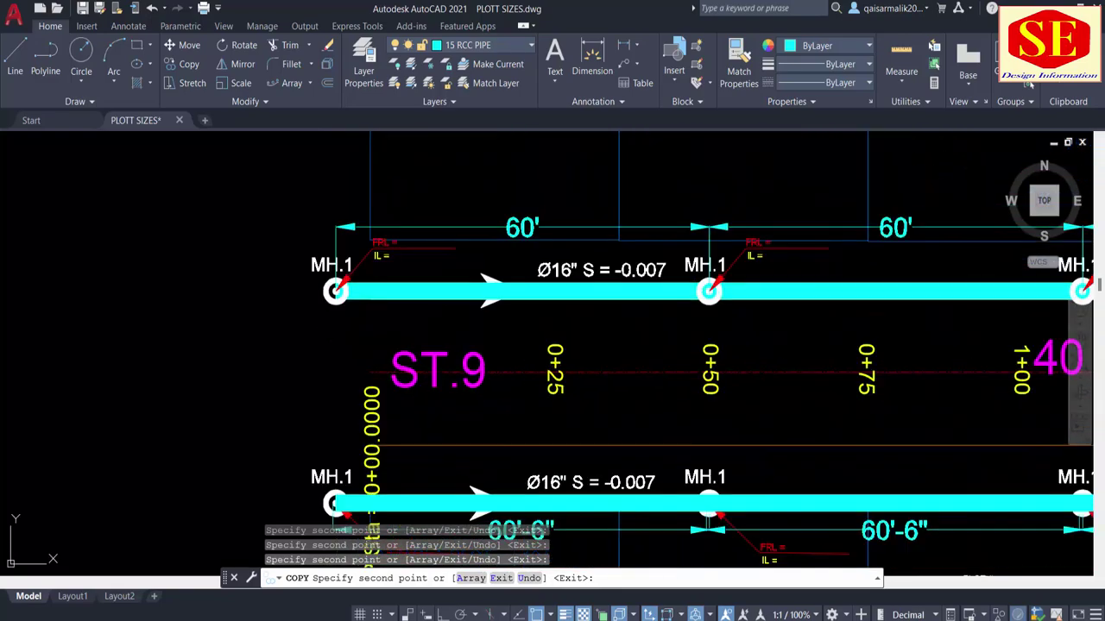
{"action": "scroll", "coordinate": [384, 354], "scroll_direction": "up", "scroll_amount": 2}
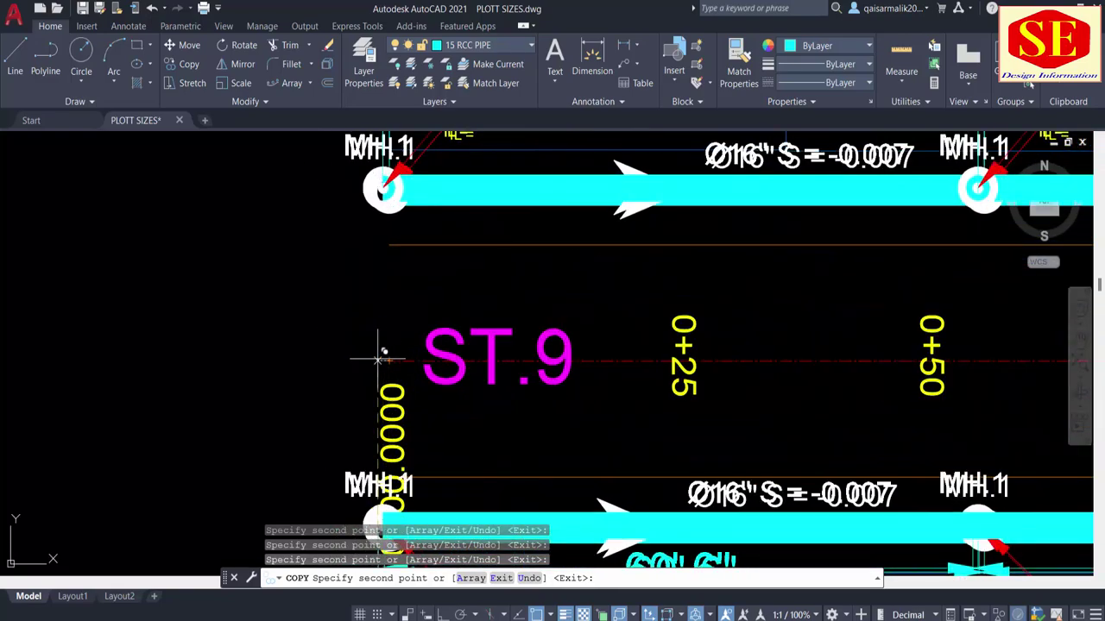
{"action": "scroll", "coordinate": [384, 362], "scroll_direction": "down", "scroll_amount": 5}
{"action": "scroll", "coordinate": [352, 314], "scroll_direction": "down", "scroll_amount": 3}
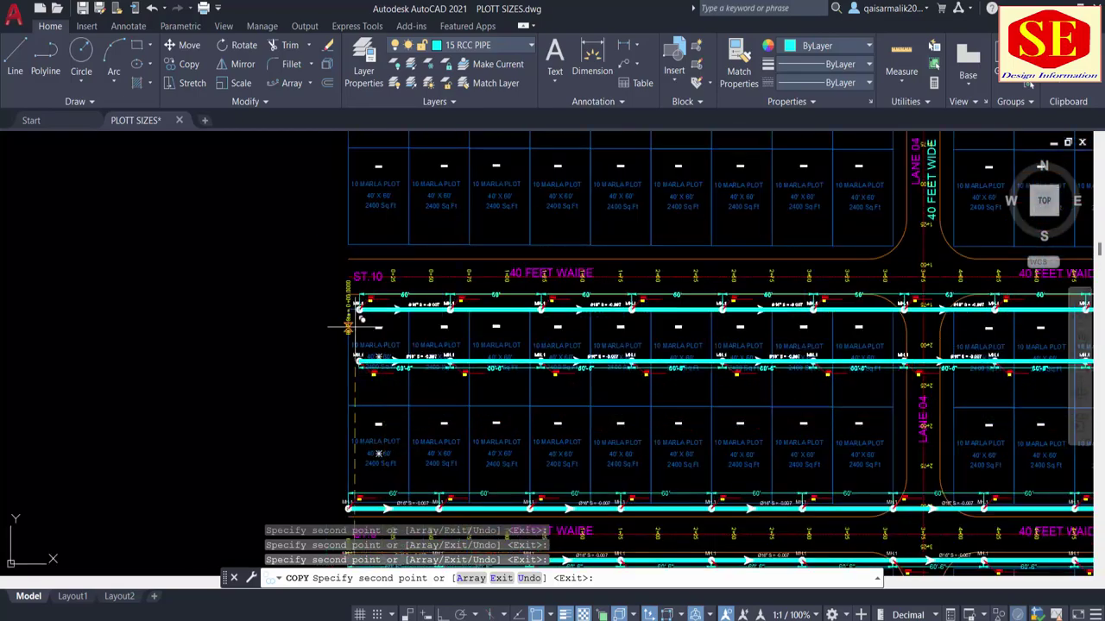
{"action": "scroll", "coordinate": [371, 285], "scroll_direction": "up", "scroll_amount": 3}
{"action": "scroll", "coordinate": [380, 244], "scroll_direction": "up", "scroll_amount": 2}
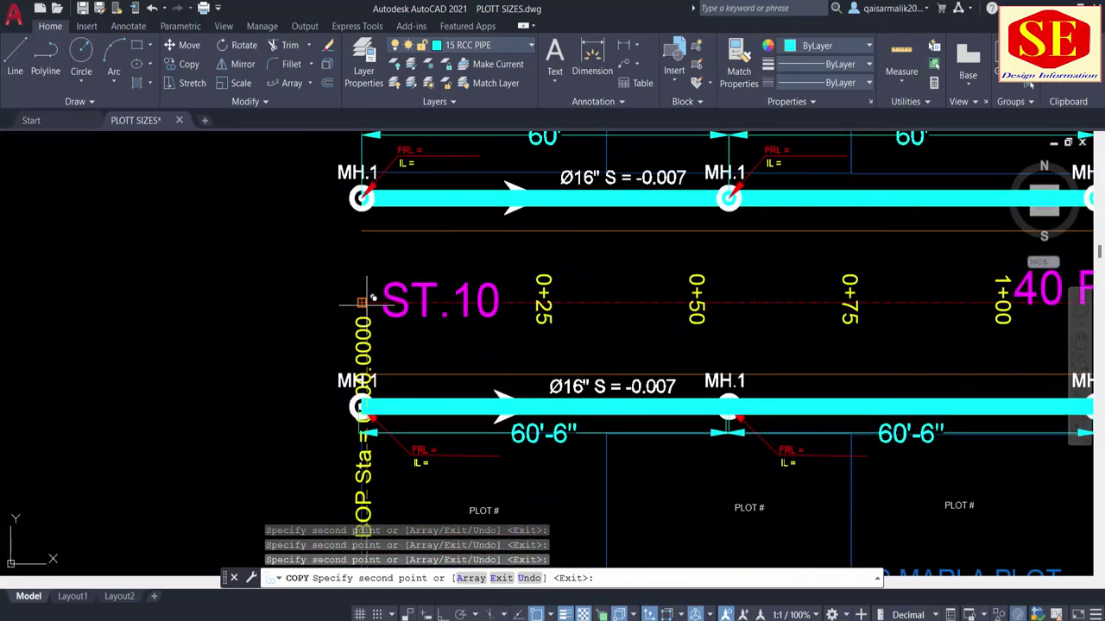
{"action": "scroll", "coordinate": [363, 301], "scroll_direction": "down", "scroll_amount": 1}
{"action": "scroll", "coordinate": [366, 363], "scroll_direction": "down", "scroll_amount": 2}
{"action": "middle_click_drag", "start_coordinate": [380, 414], "coordinate": [393, 259]}
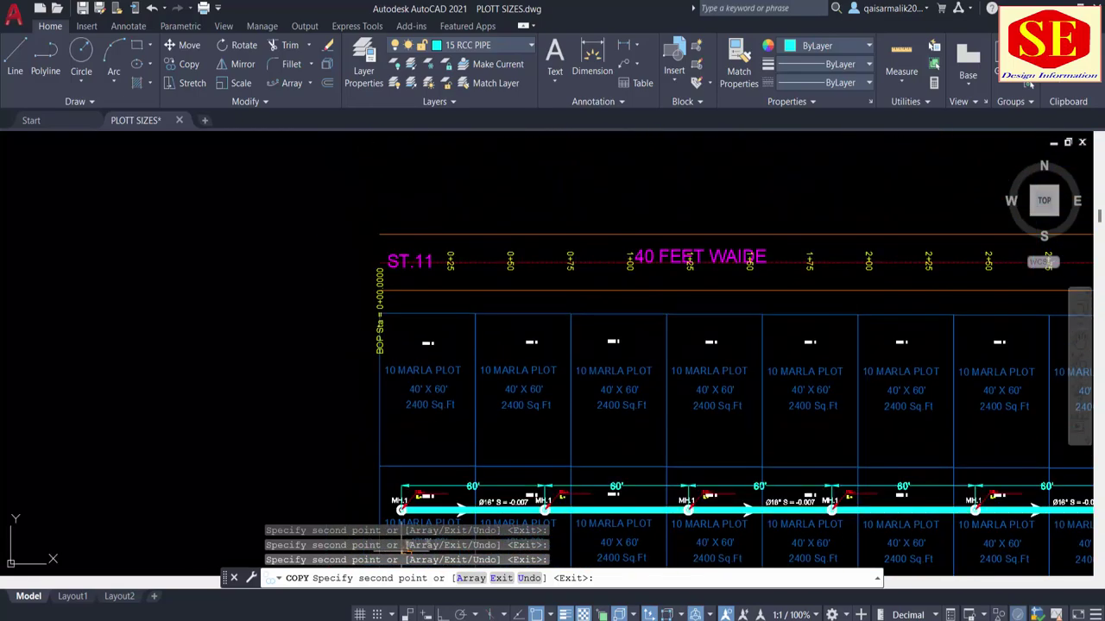
{"action": "scroll", "coordinate": [388, 264], "scroll_direction": "up", "scroll_amount": 2}
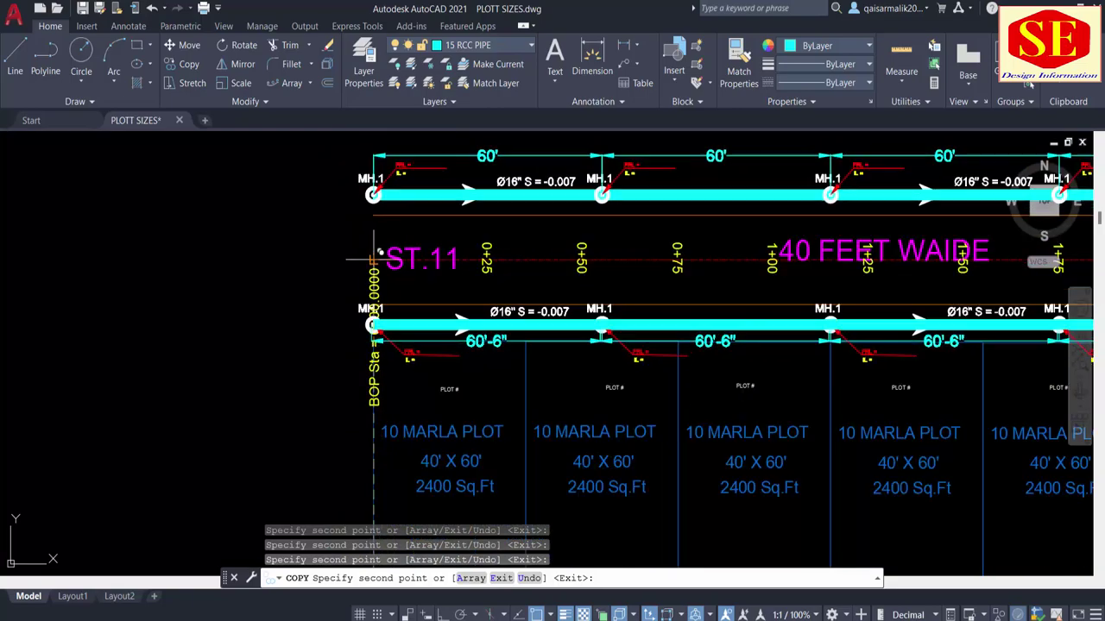
{"action": "scroll", "coordinate": [184, 234], "scroll_direction": "down", "scroll_amount": 5}
{"action": "key", "text": "Escape"}
{"action": "scroll", "coordinate": [250, 257], "scroll_direction": "down", "scroll_amount": 3}
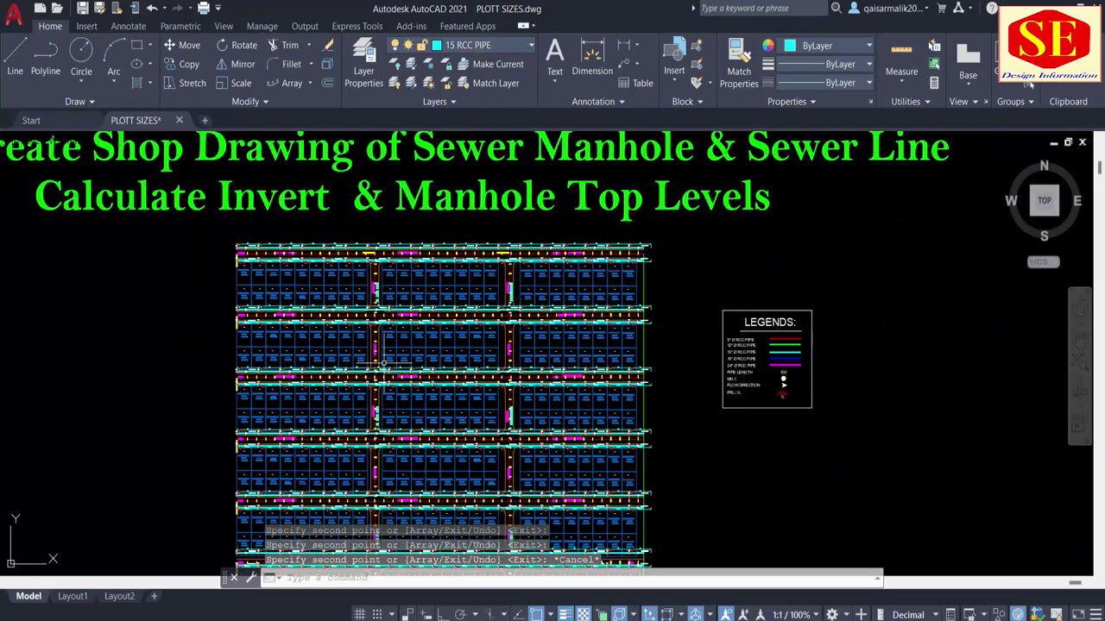
Zoom out and pan across the road grid toward Lane 04 and the next road rows.
{"action": "scroll", "coordinate": [380, 367], "scroll_direction": "up", "scroll_amount": 2}
{"action": "scroll", "coordinate": [456, 364], "scroll_direction": "up", "scroll_amount": 2}
{"action": "mouse_move", "coordinate": [760, 264]}
{"action": "middle_mouse_down"}
{"action": "mouse_move", "coordinate": [604, 242]}
{"action": "mouse_move", "coordinate": [447, 295]}
{"action": "middle_mouse_up"}
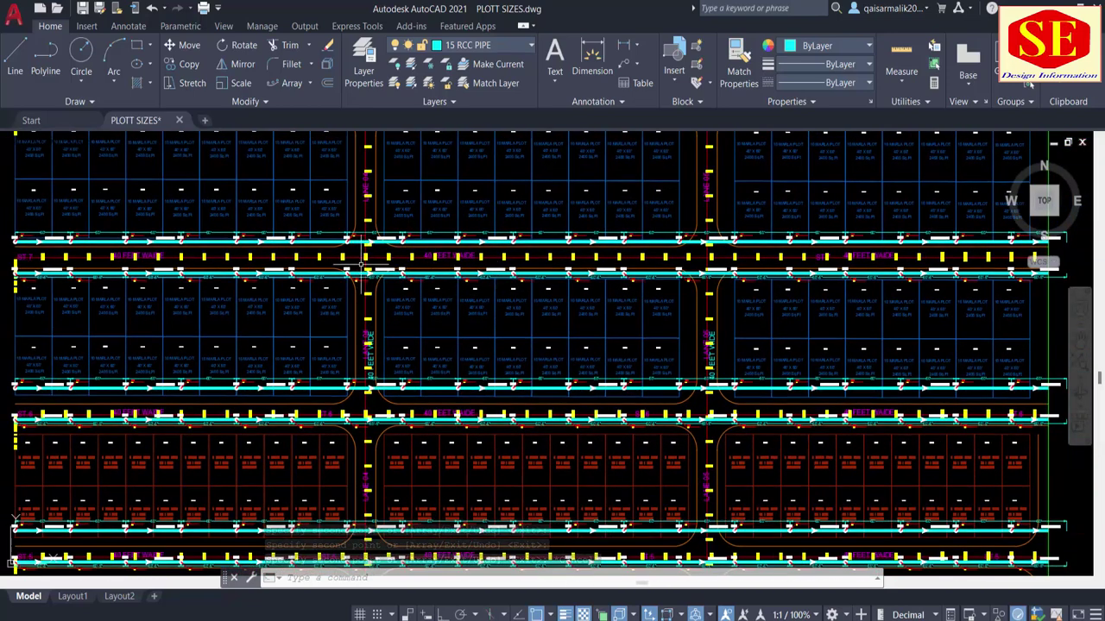
{"action": "scroll", "coordinate": [358, 294], "scroll_direction": "up", "scroll_amount": 4}
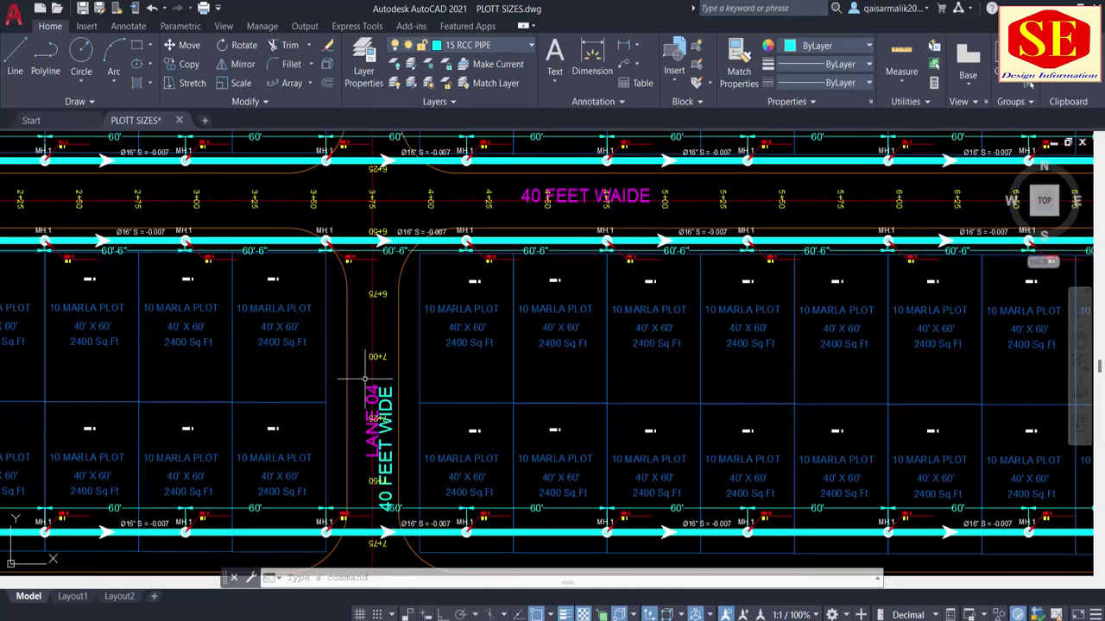
{"action": "middle_click_drag", "start_coordinate": [284, 333], "coordinate": [542, 346]}
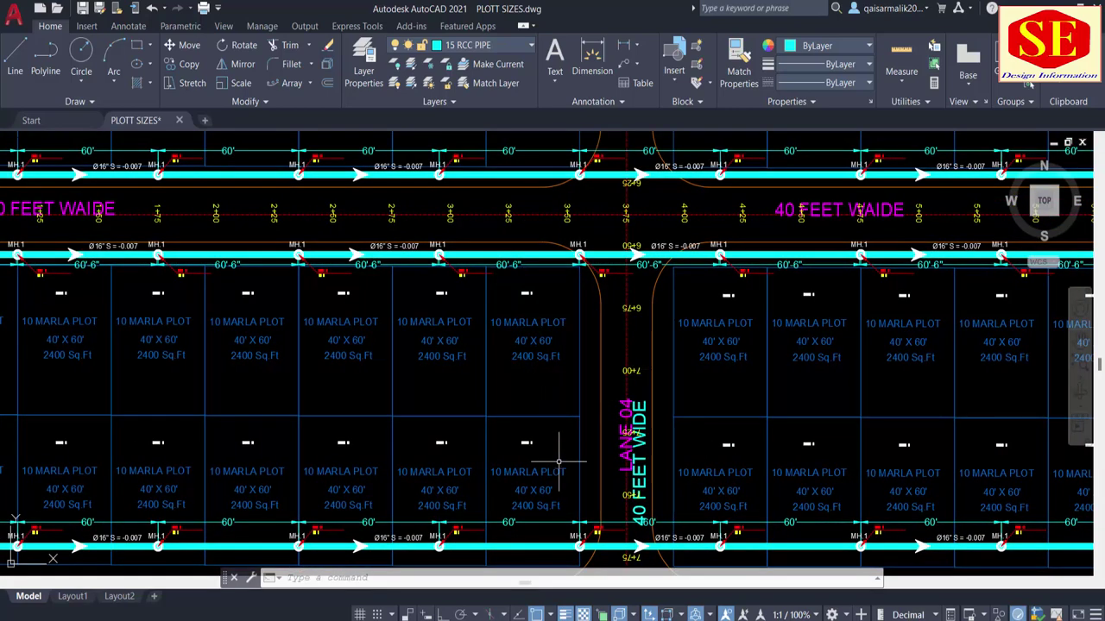
{"action": "middle_click_drag", "start_coordinate": [560, 462], "coordinate": [586, 396]}
{"action": "middle_click_drag", "start_coordinate": [545, 500], "coordinate": [547, 403]}
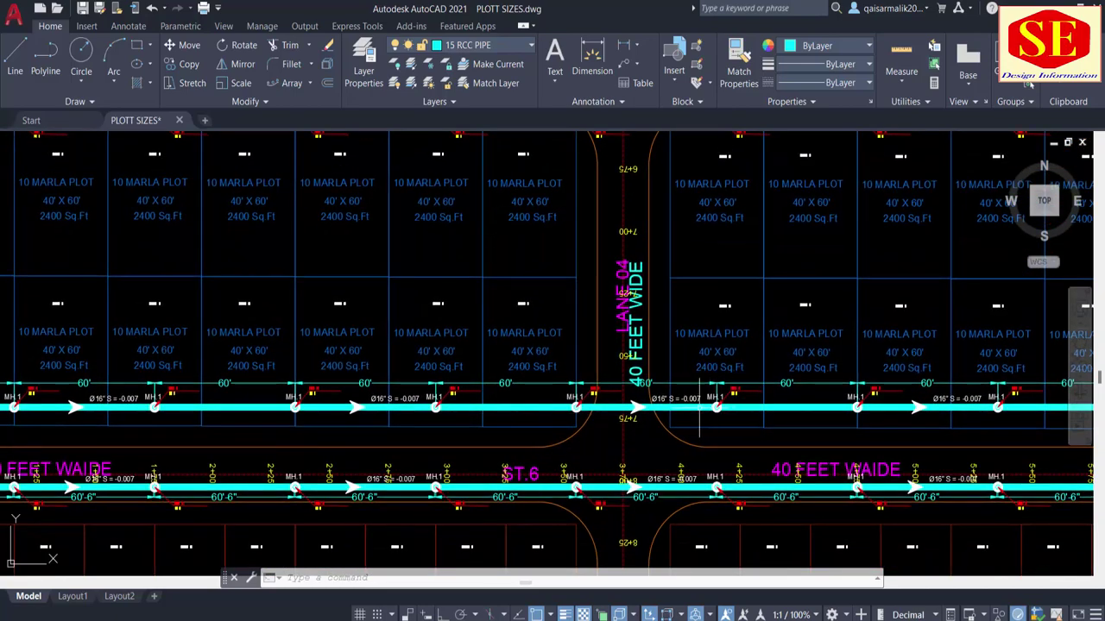
Zoom in on the start of ST.1 showing MH.1 and HC.1.
{"action": "scroll", "coordinate": [524, 374], "scroll_direction": "down", "scroll_amount": 2}
{"action": "scroll", "coordinate": [525, 373], "scroll_direction": "down", "scroll_amount": 3}
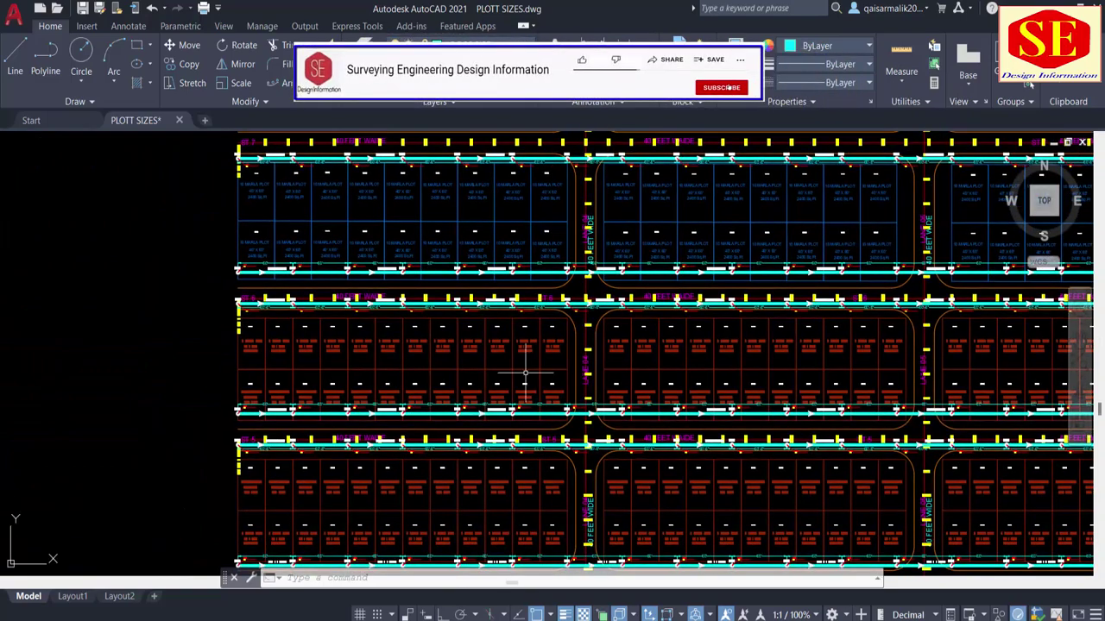
{"action": "scroll", "coordinate": [525, 374], "scroll_direction": "down", "scroll_amount": 3}
{"action": "scroll", "coordinate": [488, 404], "scroll_direction": "up", "scroll_amount": 3}
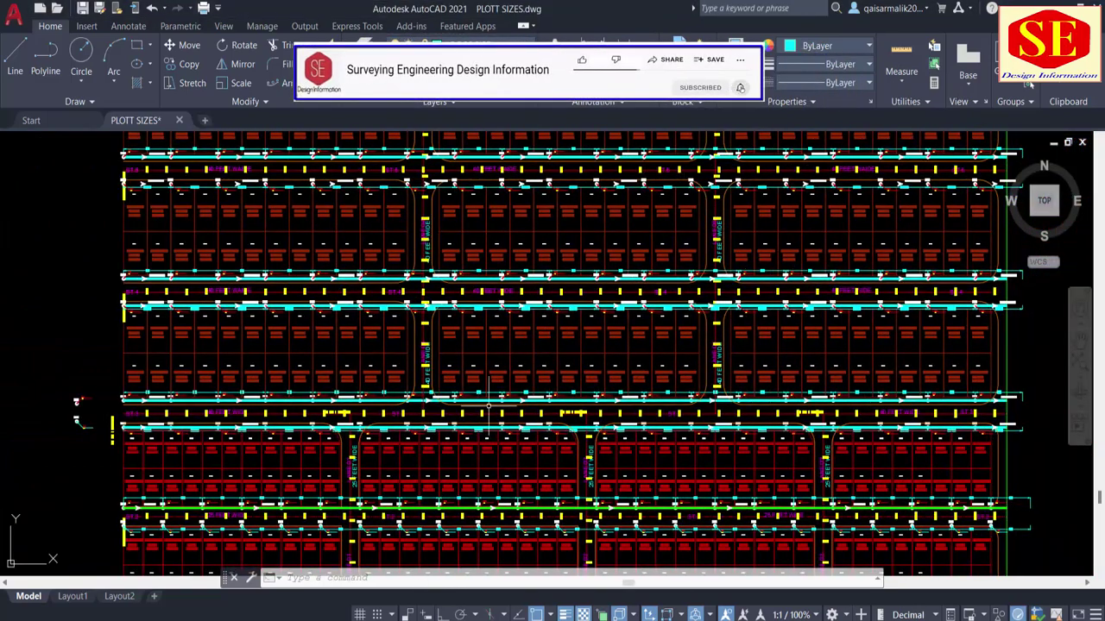
{"action": "scroll", "coordinate": [488, 404], "scroll_direction": "up", "scroll_amount": 2}
{"action": "scroll", "coordinate": [382, 480], "scroll_direction": "up", "scroll_amount": 3}
{"action": "scroll", "coordinate": [431, 440], "scroll_direction": "up", "scroll_amount": 2}
{"action": "scroll", "coordinate": [469, 407], "scroll_direction": "up", "scroll_amount": 2}
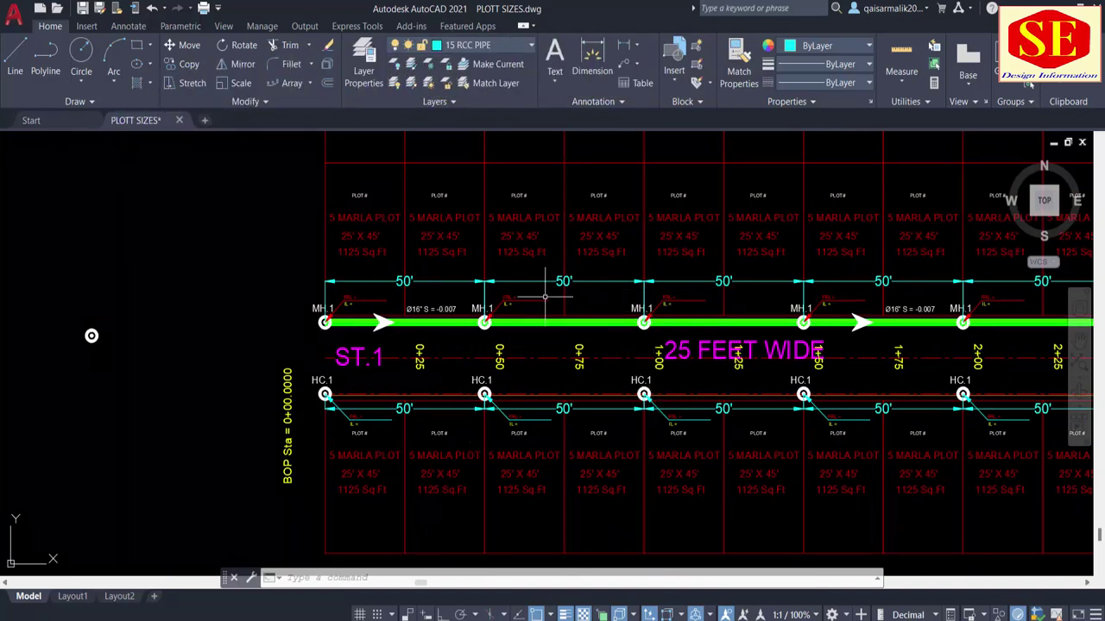
Save the drawing and start a polyline at the left MH.1 manhole.
{"action": "key", "text": "ctrl+s"}
{"action": "key", "text": "Escape"}
{"action": "left_click", "coordinate": [290, 362]}
{"action": "type", "text": "p"}
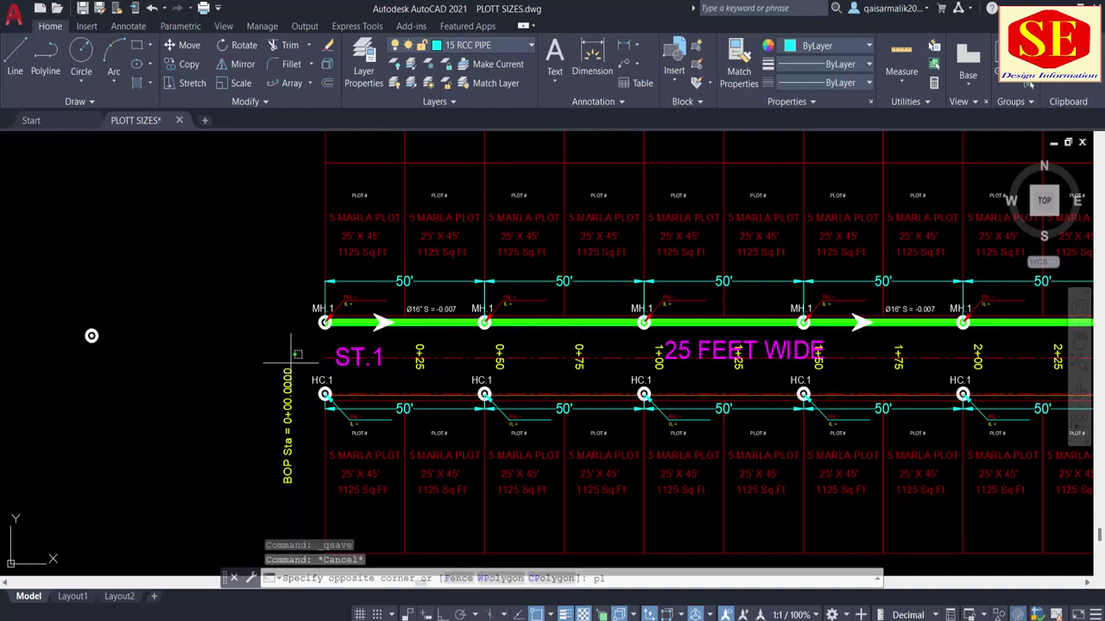
{"action": "key", "text": "Return"}
{"action": "scroll", "coordinate": [304, 341], "scroll_direction": "up", "scroll_amount": 4}
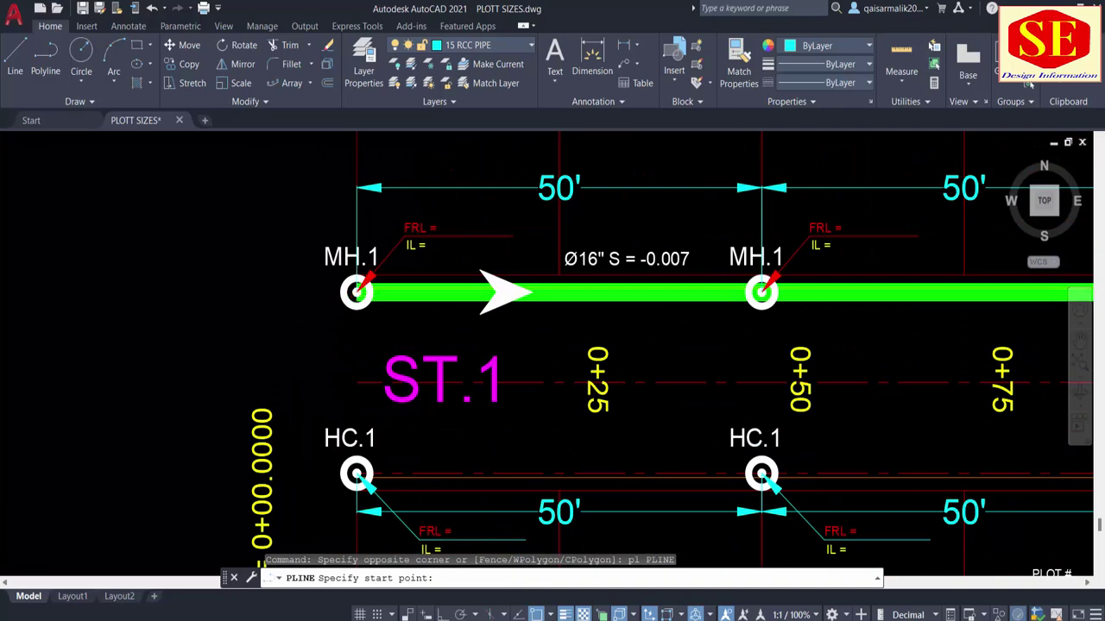
{"action": "scroll", "coordinate": [363, 295], "scroll_direction": "up", "scroll_amount": 2}
{"action": "left_click", "coordinate": [353, 289]}
{"action": "scroll", "coordinate": [353, 289], "scroll_direction": "down", "scroll_amount": 2}
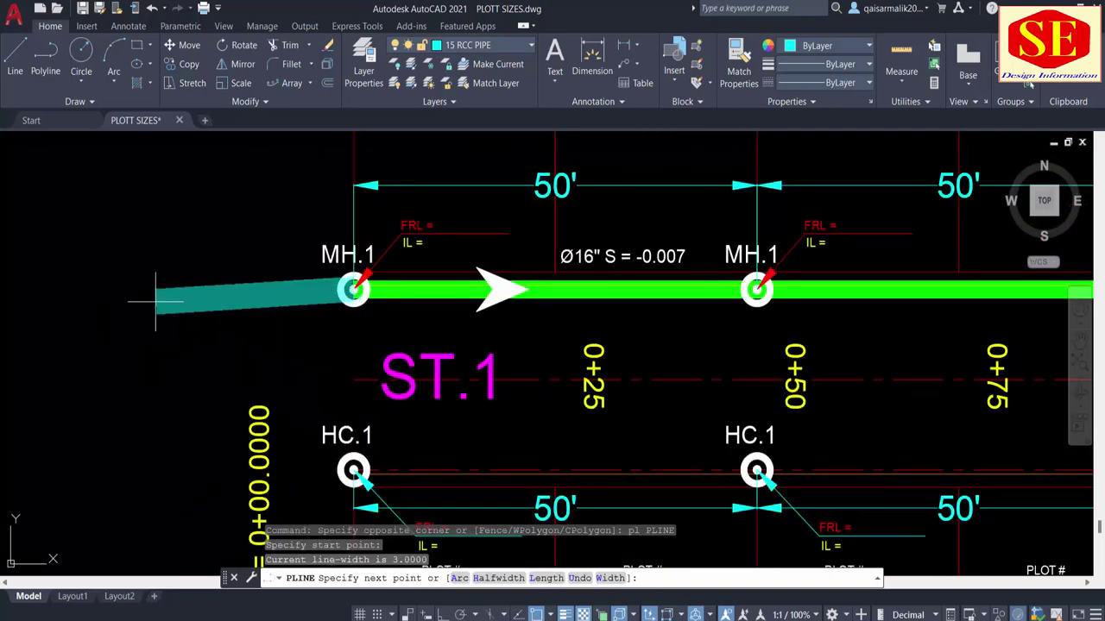
Reset the polyline width to 0 after abandoning a width-3 attempt.
{"action": "type", "text": "w"}
{"action": "key", "text": "Return"}
{"action": "key", "text": "Return"}
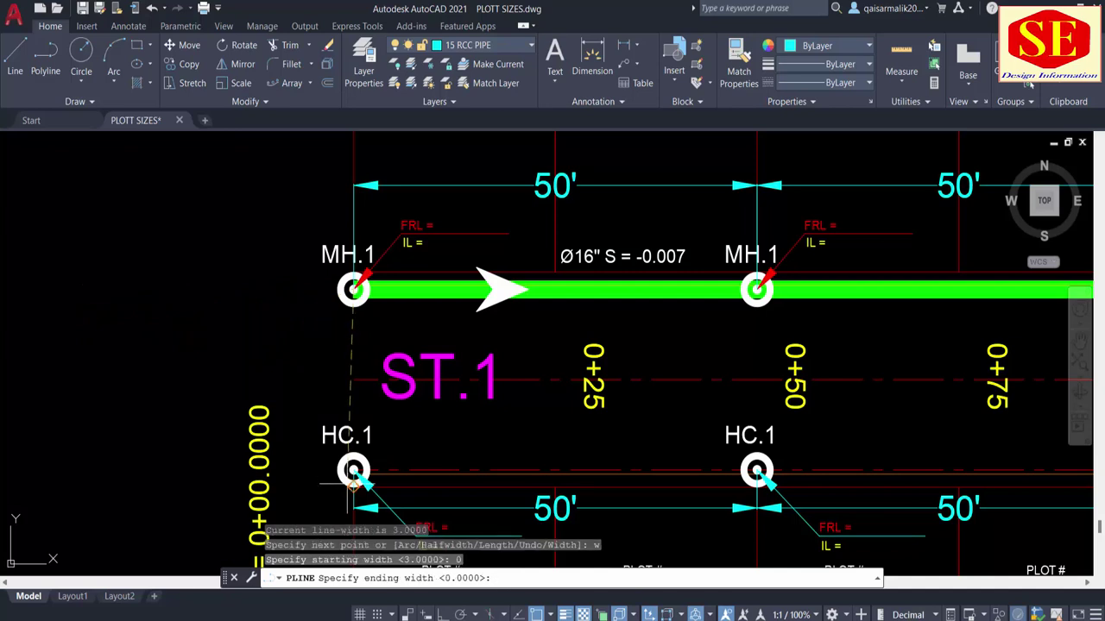
{"action": "type", "text": "3"}
{"action": "key", "text": "Return"}
{"action": "key", "text": "Escape"}
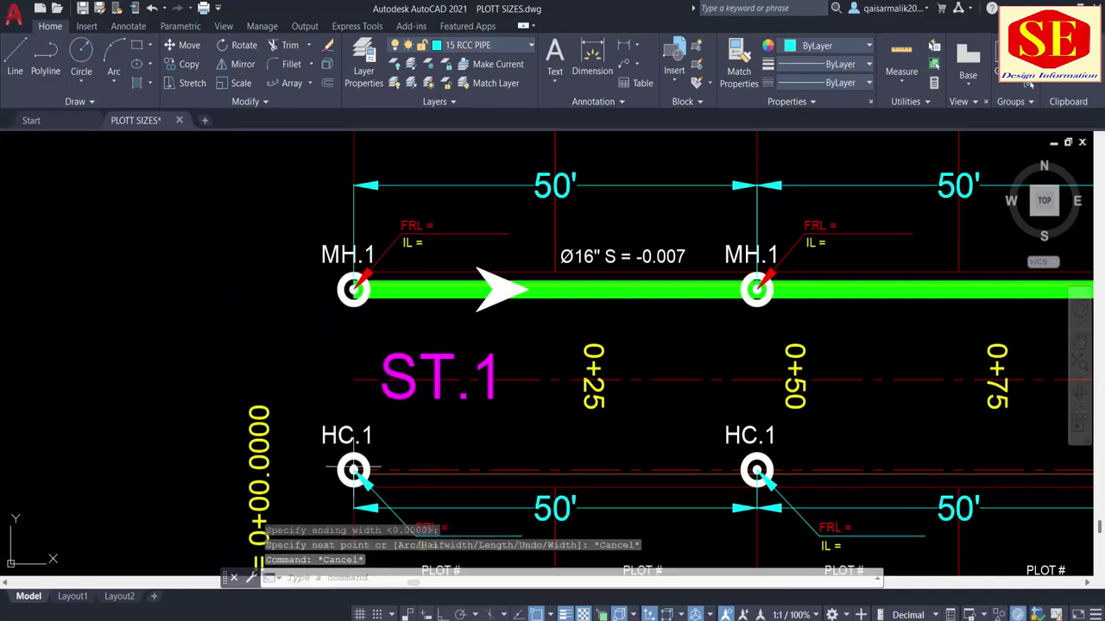
{"action": "type", "text": "pl"}
{"action": "key", "text": "Return"}
{"action": "left_click", "coordinate": [194, 294]}
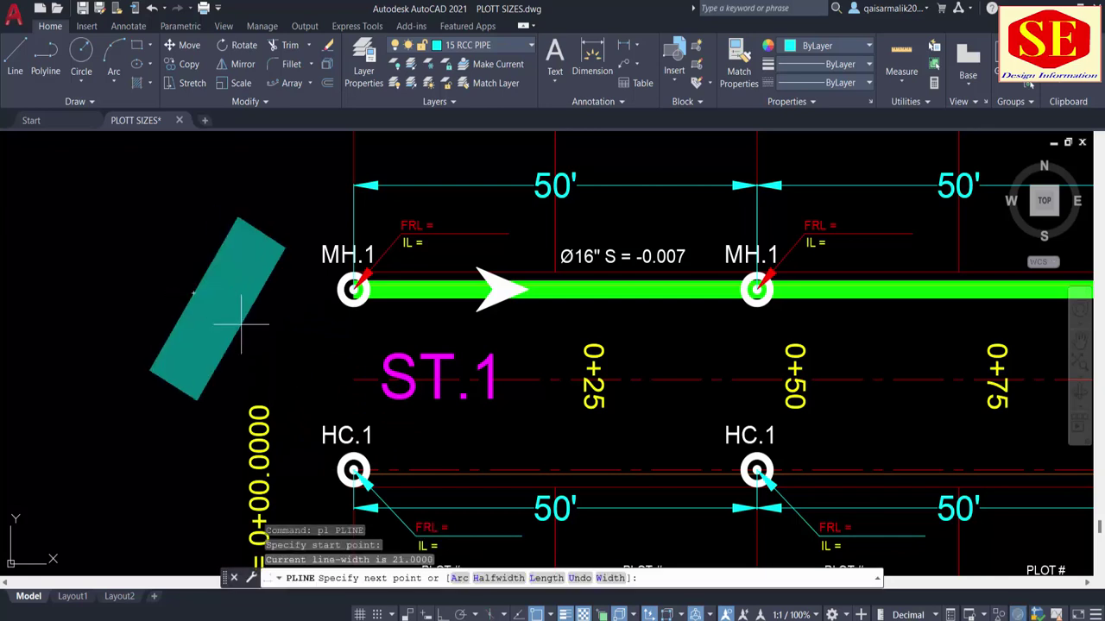
{"action": "key", "text": "Return"}
{"action": "key", "text": "Return"}
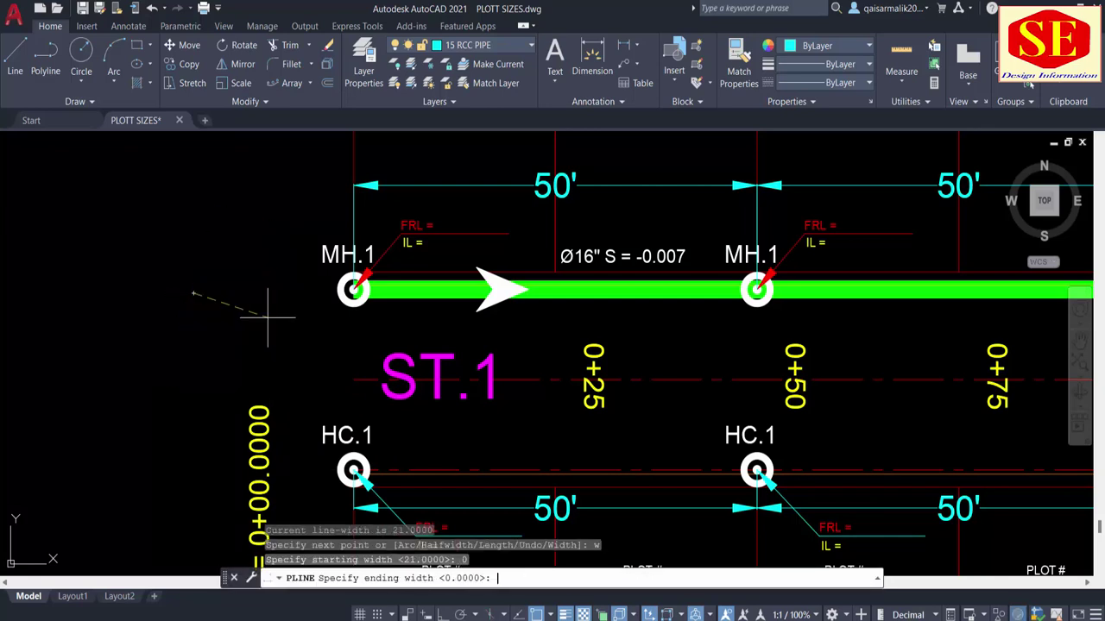
{"action": "key", "text": "Return"}
{"action": "key", "text": "Escape"}
{"action": "key", "text": "Return"}
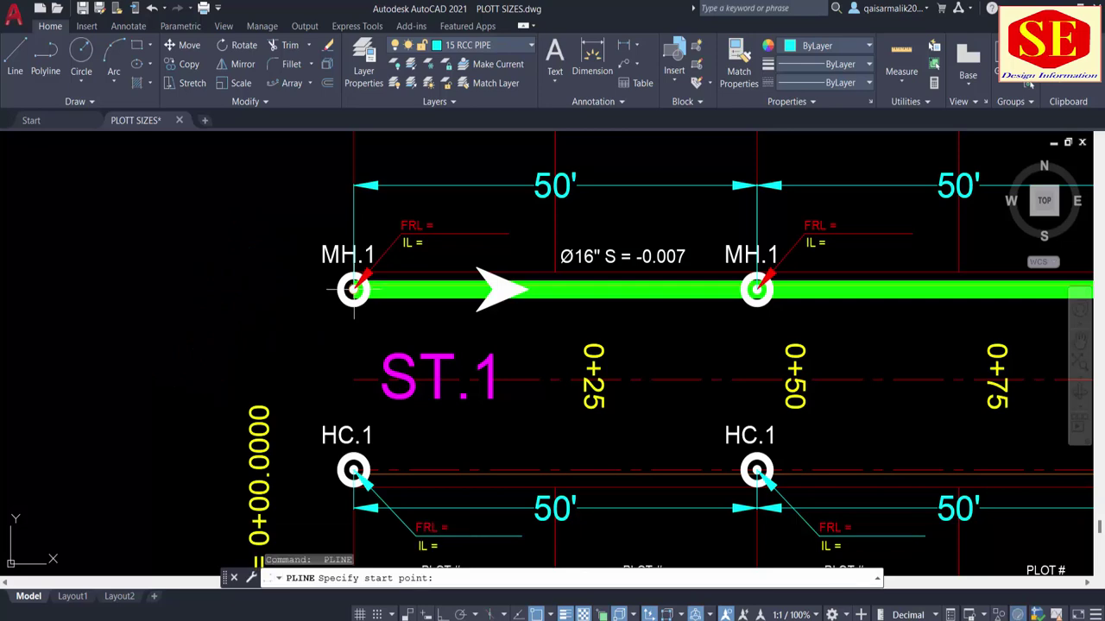
Draw the thin connector polyline from the first MH.1 manhole down to HC.1.
{"action": "scroll", "coordinate": [352, 289], "scroll_direction": "up", "scroll_amount": 2}
{"action": "left_click", "coordinate": [352, 289]}
{"action": "middle_click_drag", "start_coordinate": [351, 574], "coordinate": [355, 377]}
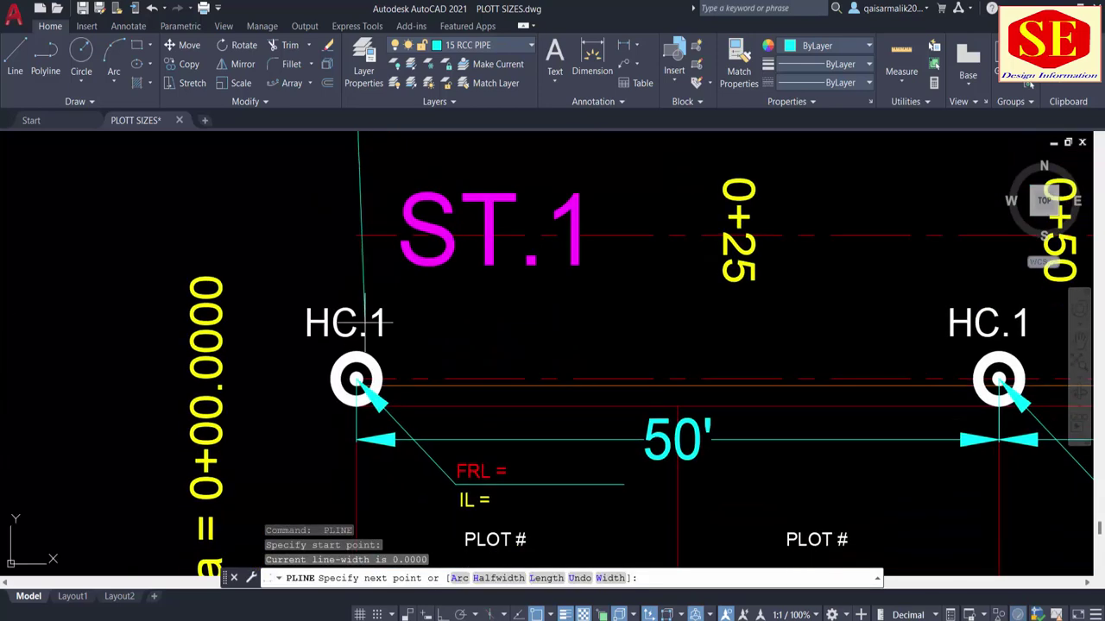
{"action": "left_click", "coordinate": [356, 377]}
{"action": "key", "text": "Escape"}
{"action": "scroll", "coordinate": [355, 377], "scroll_direction": "down", "scroll_amount": 5}
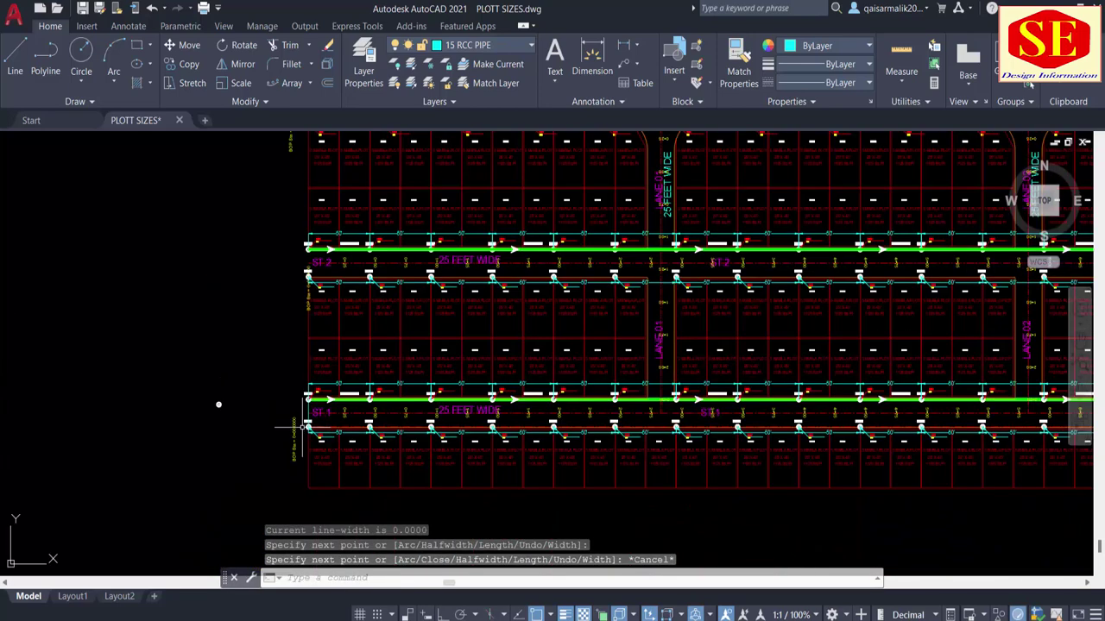
{"action": "scroll", "coordinate": [307, 421], "scroll_direction": "up", "scroll_amount": 3}
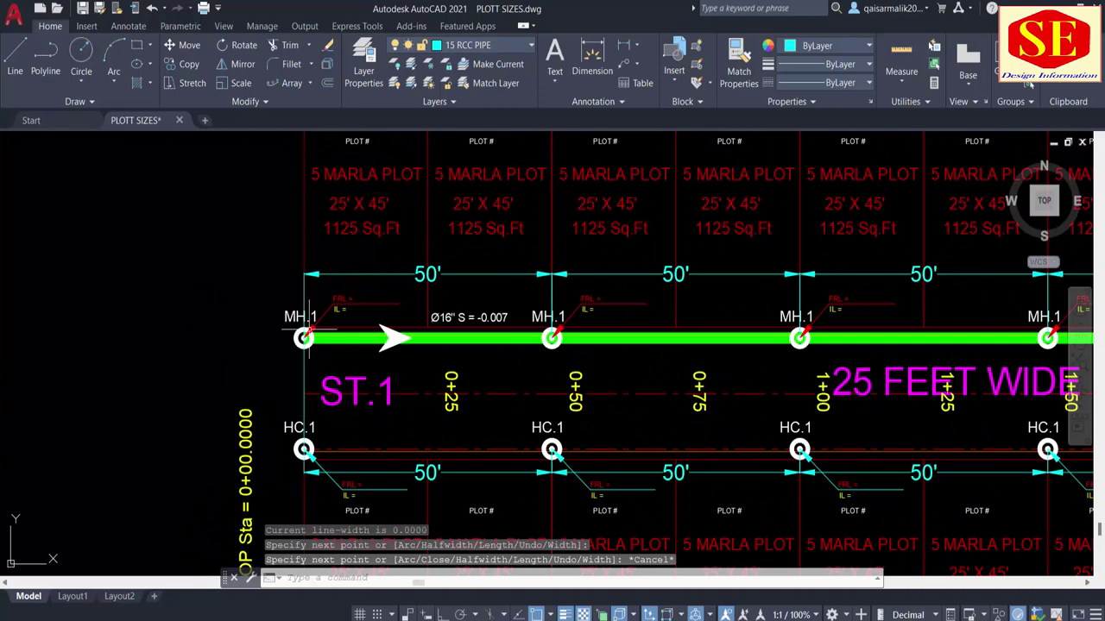
Review FOR SEWER.pdf in Edge, from the pipe slope table up to the 25' road section.
{"action": "key", "text": "alt+Tab"}
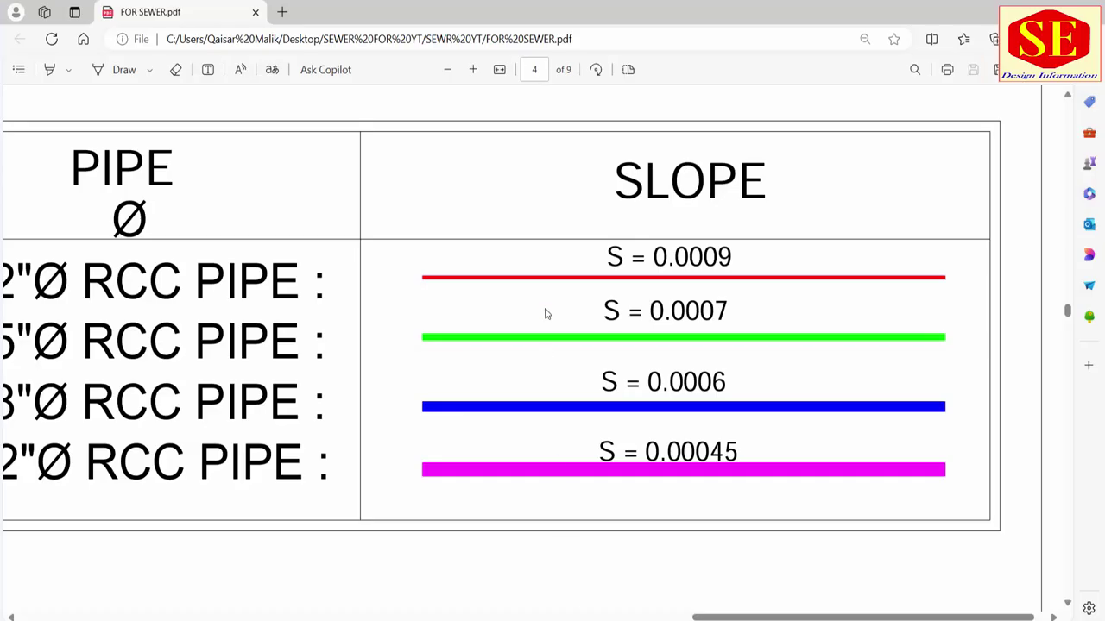
{"action": "scroll", "coordinate": [788, 355], "scroll_direction": "up", "scroll_amount": 2}
{"action": "scroll", "coordinate": [759, 404], "scroll_direction": "down", "scroll_amount": 1, "text": "ctrl"}
{"action": "scroll", "coordinate": [759, 404], "scroll_direction": "down", "scroll_amount": 1, "text": "ctrl"}
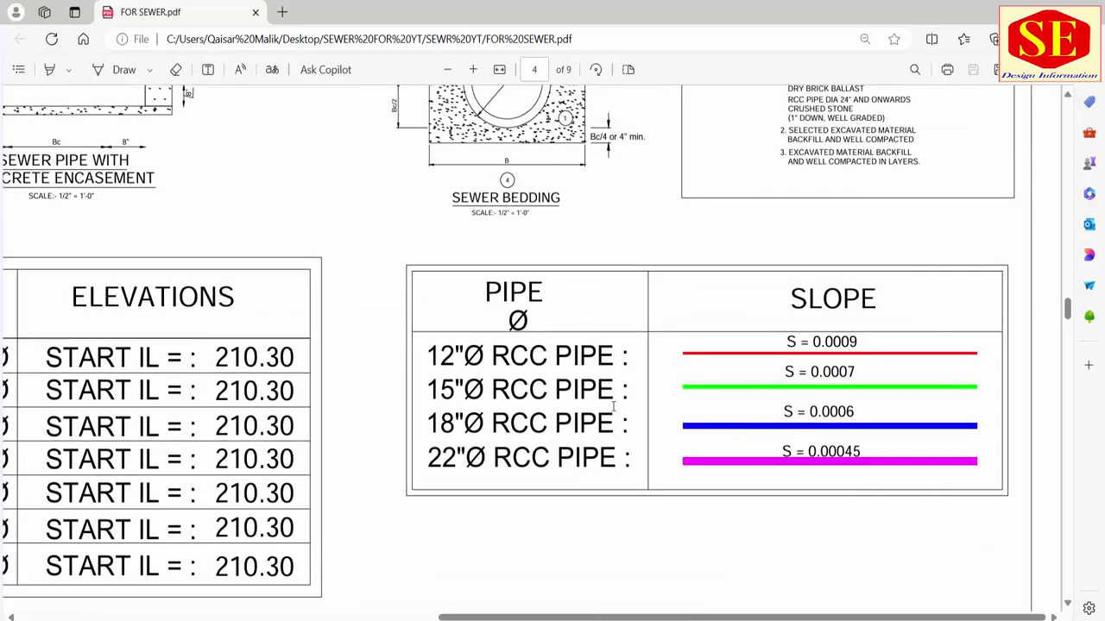
{"action": "scroll", "coordinate": [612, 404], "scroll_direction": "down", "scroll_amount": 3, "text": "ctrl"}
{"action": "scroll", "coordinate": [572, 337], "scroll_direction": "up", "scroll_amount": 3}
{"action": "scroll", "coordinate": [572, 336], "scroll_direction": "up", "scroll_amount": 5}
{"action": "scroll", "coordinate": [574, 345], "scroll_direction": "up", "scroll_amount": 1}
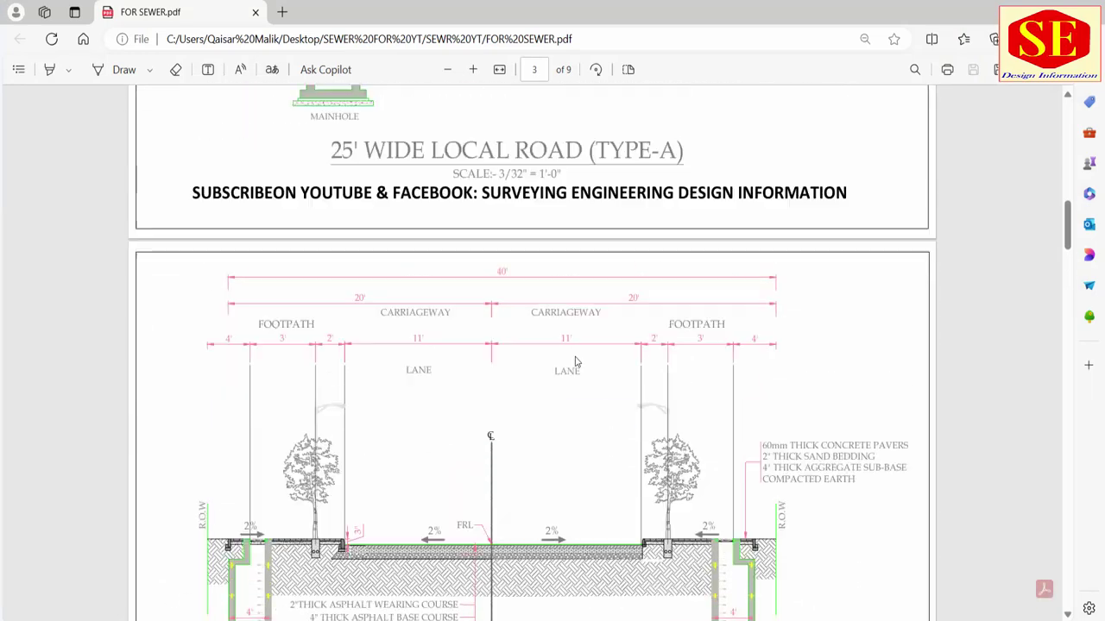
{"action": "scroll", "coordinate": [575, 362], "scroll_direction": "up", "scroll_amount": 2}
{"action": "scroll", "coordinate": [578, 210], "scroll_direction": "up", "scroll_amount": 2}
{"action": "scroll", "coordinate": [554, 324], "scroll_direction": "up", "scroll_amount": 3, "text": "ctrl"}
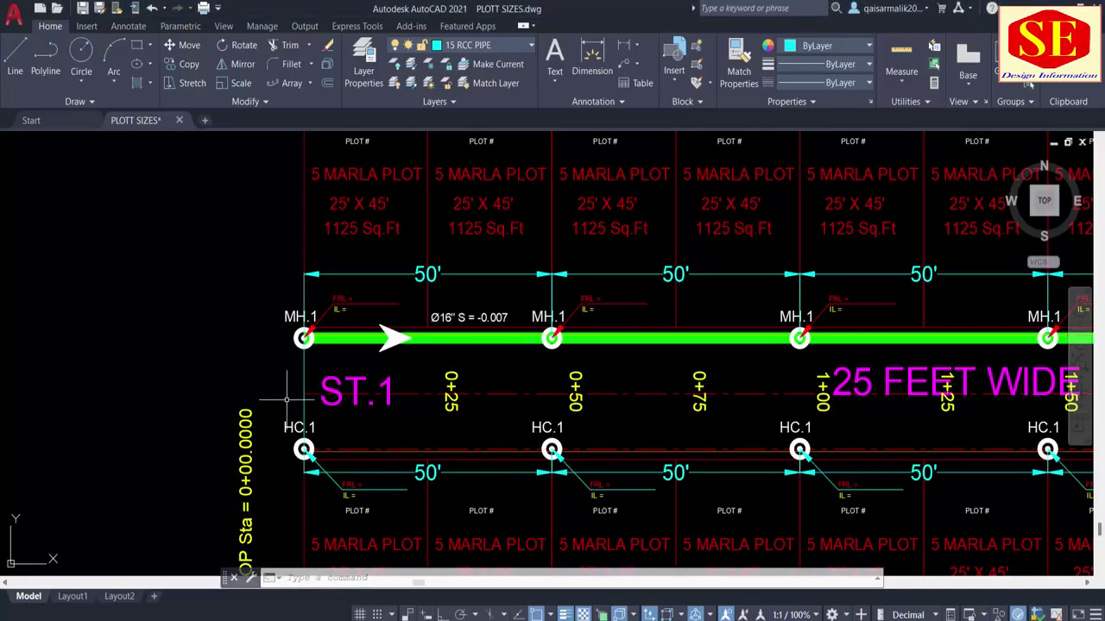
Match the MH.1-to-HC.1 connector to the red 9" pipe so it turns red.
{"action": "scroll", "coordinate": [286, 400], "scroll_direction": "down", "scroll_amount": 3}
{"action": "middle_click_drag", "start_coordinate": [420, 420], "coordinate": [715, 276]}
{"action": "scroll", "coordinate": [725, 192], "scroll_direction": "up", "scroll_amount": 3}
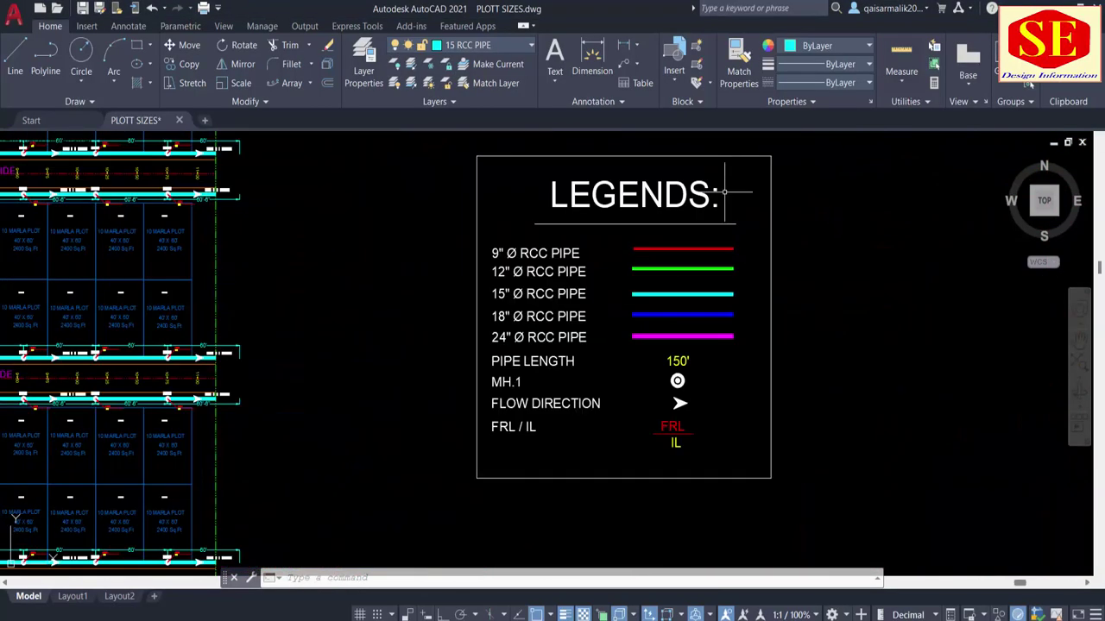
{"action": "type", "text": "MA"}
{"action": "key", "text": "Return"}
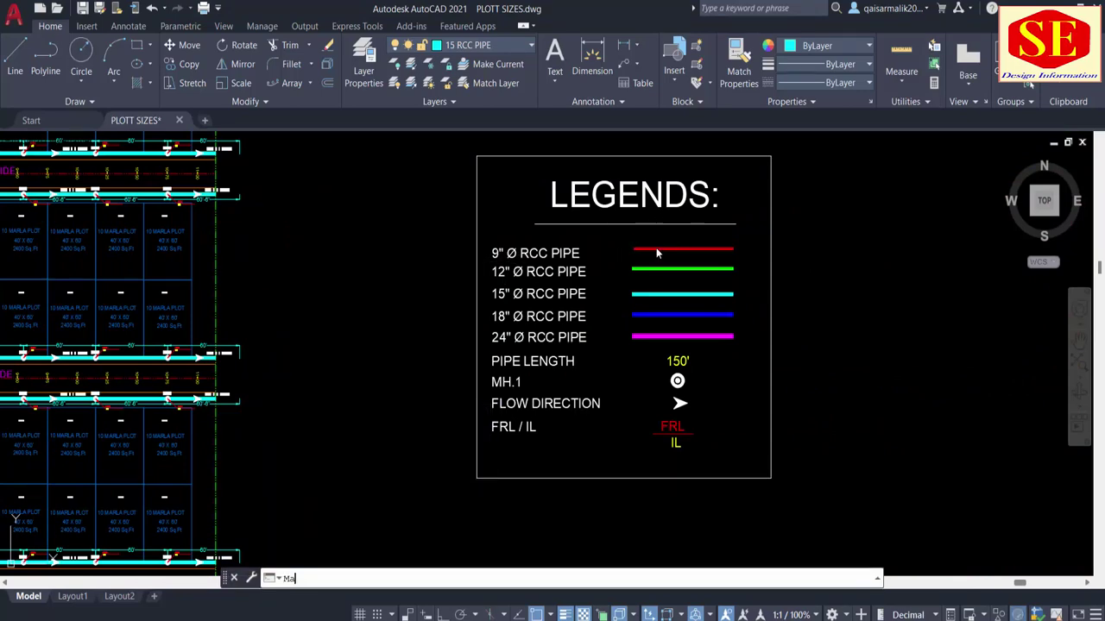
{"action": "left_click", "coordinate": [657, 249]}
{"action": "scroll", "coordinate": [806, 253], "scroll_direction": "down", "scroll_amount": 3}
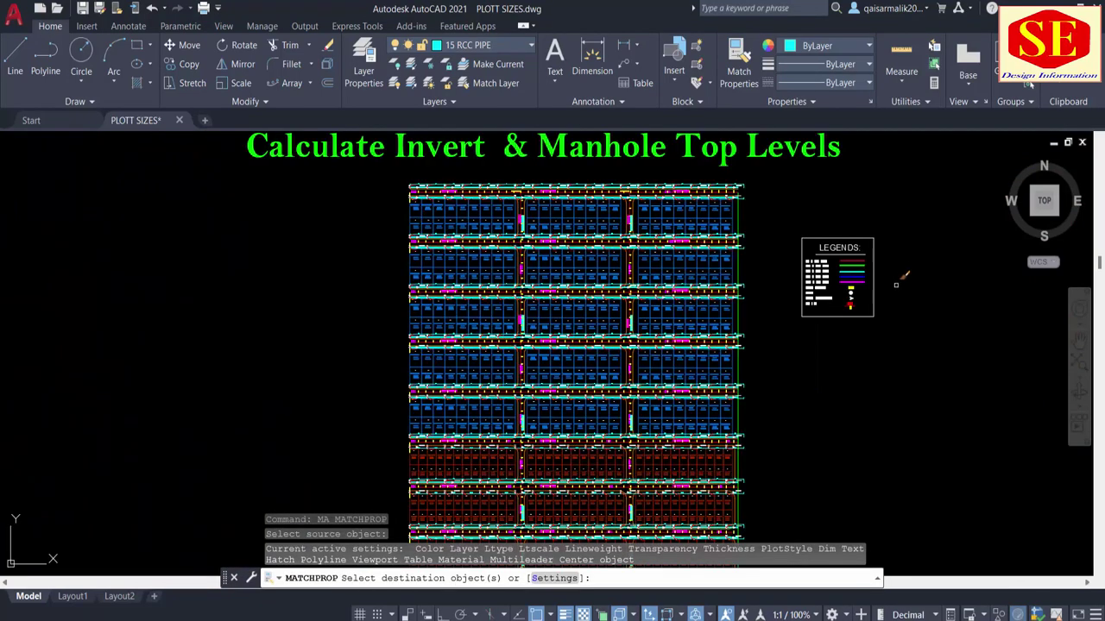
{"action": "scroll", "coordinate": [395, 335], "scroll_direction": "up", "scroll_amount": 2}
{"action": "scroll", "coordinate": [395, 334], "scroll_direction": "up", "scroll_amount": 3}
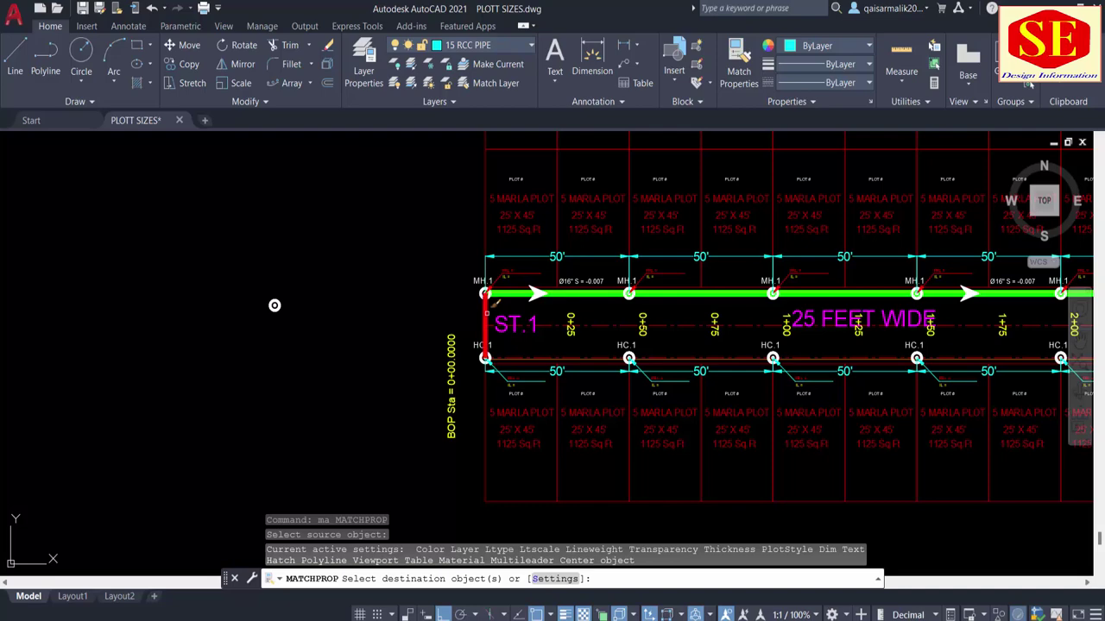
{"action": "left_click", "coordinate": [487, 313]}
{"action": "right_click", "coordinate": [451, 294]}
{"action": "left_click", "coordinate": [488, 319]}
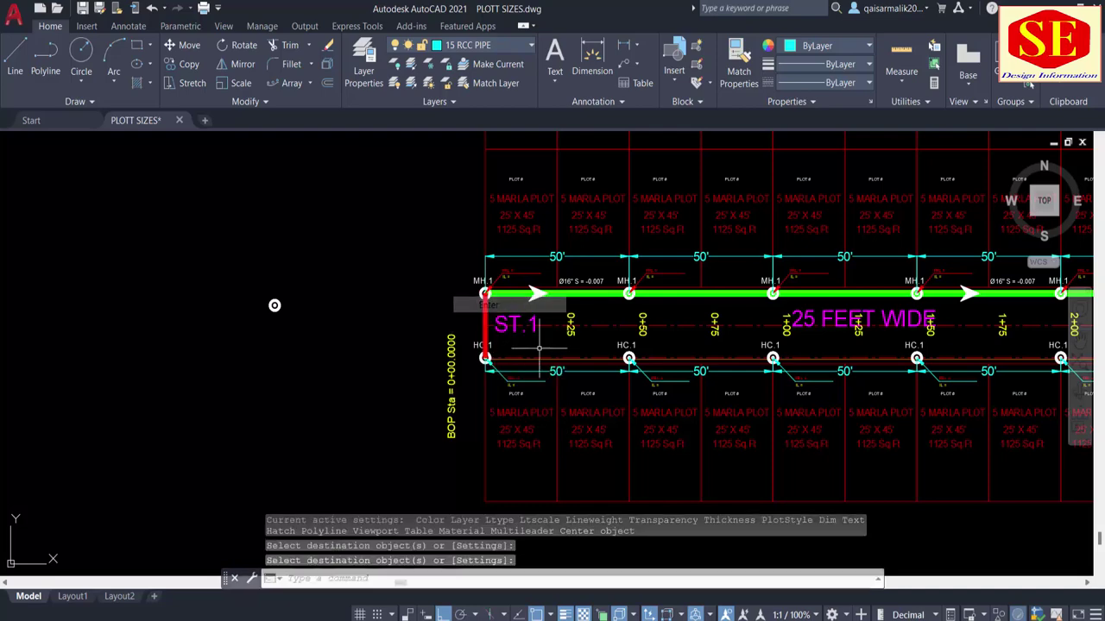
Offset the red connector 50 feet along ST.1 to create the 0+50 connector.
{"action": "middle_click_drag", "start_coordinate": [488, 318], "coordinate": [409, 312]}
{"action": "middle_click_drag", "start_coordinate": [195, 299], "coordinate": [127, 313]}
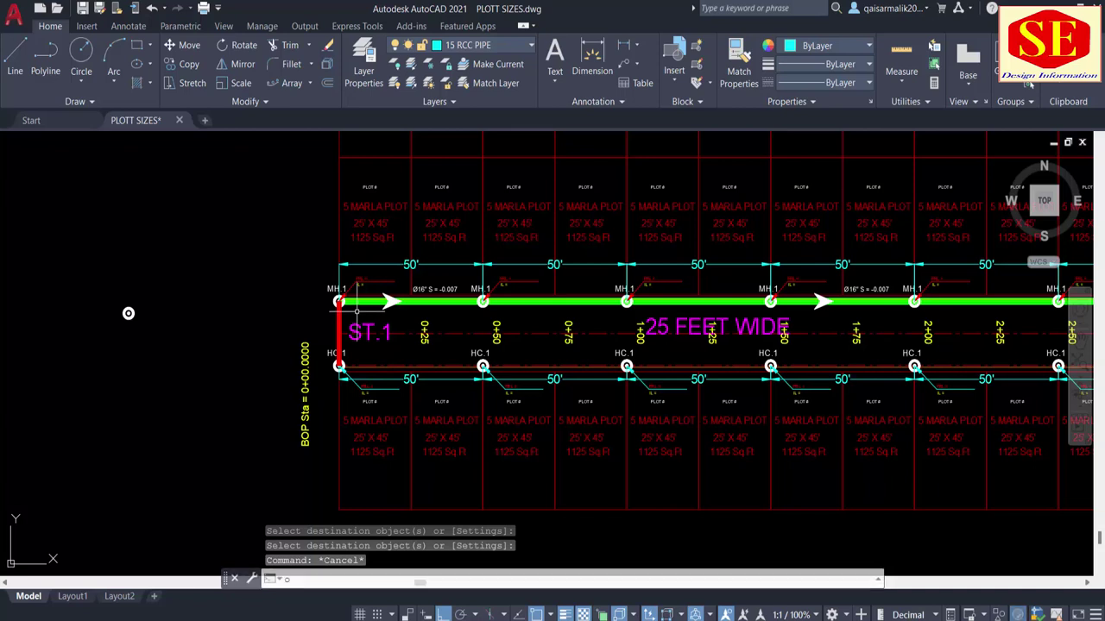
{"action": "type", "text": "o"}
{"action": "key", "text": "Return"}
{"action": "key", "text": "Escape"}
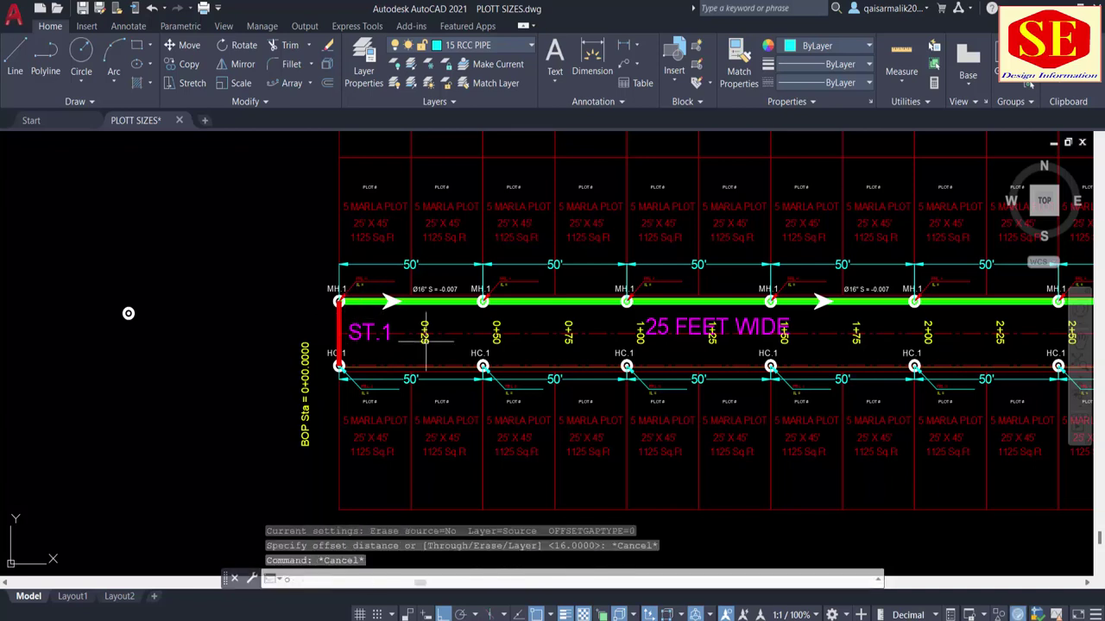
{"action": "type", "text": "o"}
{"action": "key", "text": "Return"}
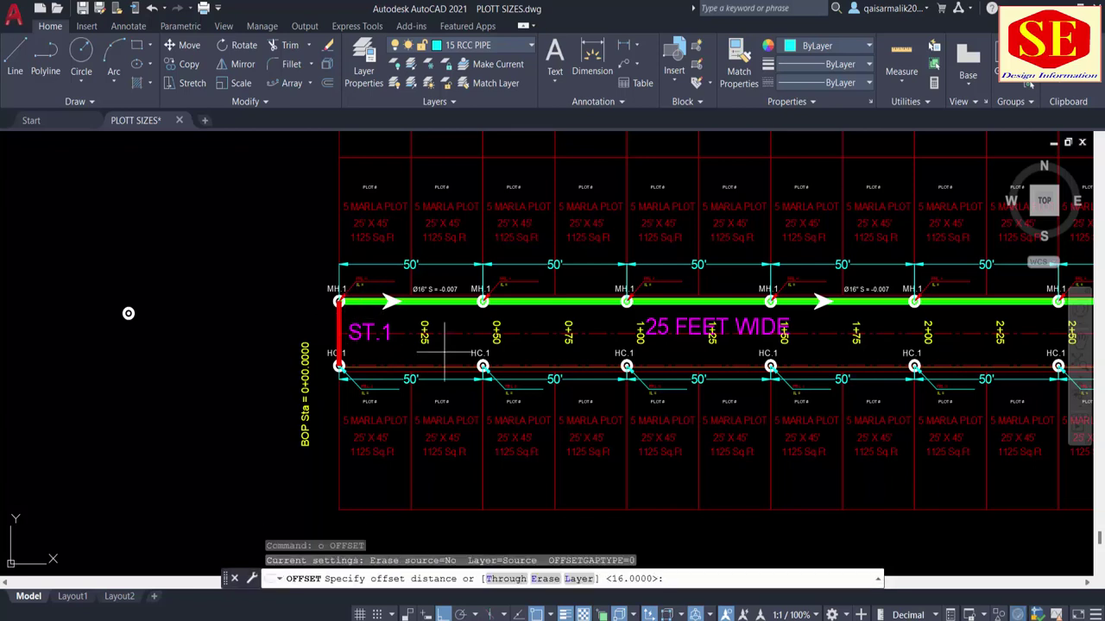
{"action": "type", "text": "0"}
{"action": "key", "text": "Return"}
{"action": "left_click", "coordinate": [339, 328]}
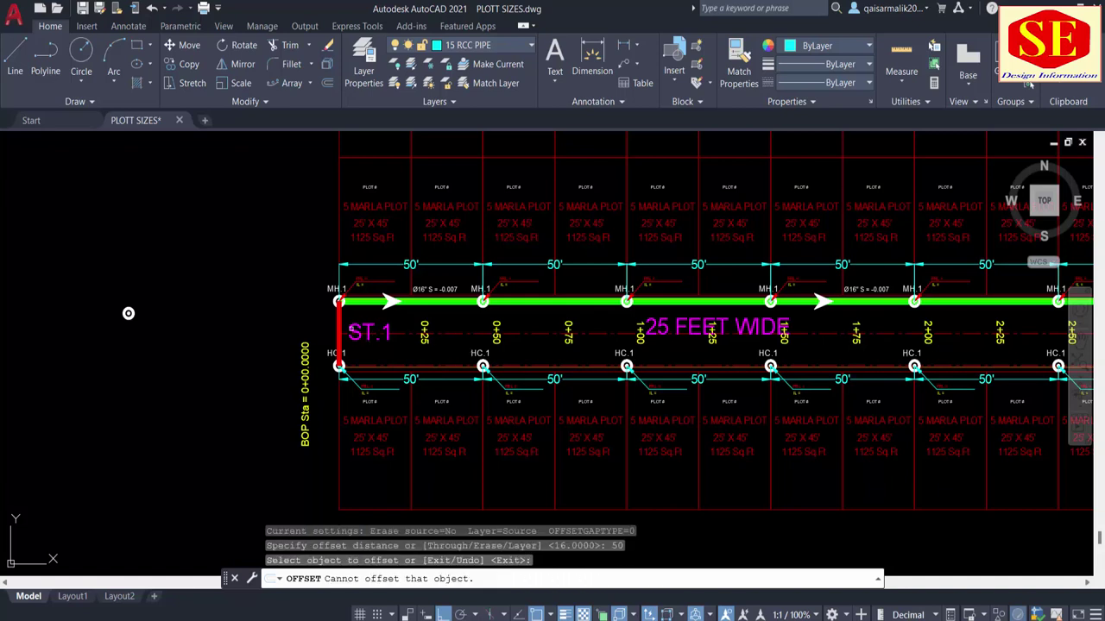
{"action": "left_click", "coordinate": [346, 320]}
Offset successive connectors 50 feet to add ones at 1+00, 1+50 and 2+00.
{"action": "left_click", "coordinate": [472, 322]}
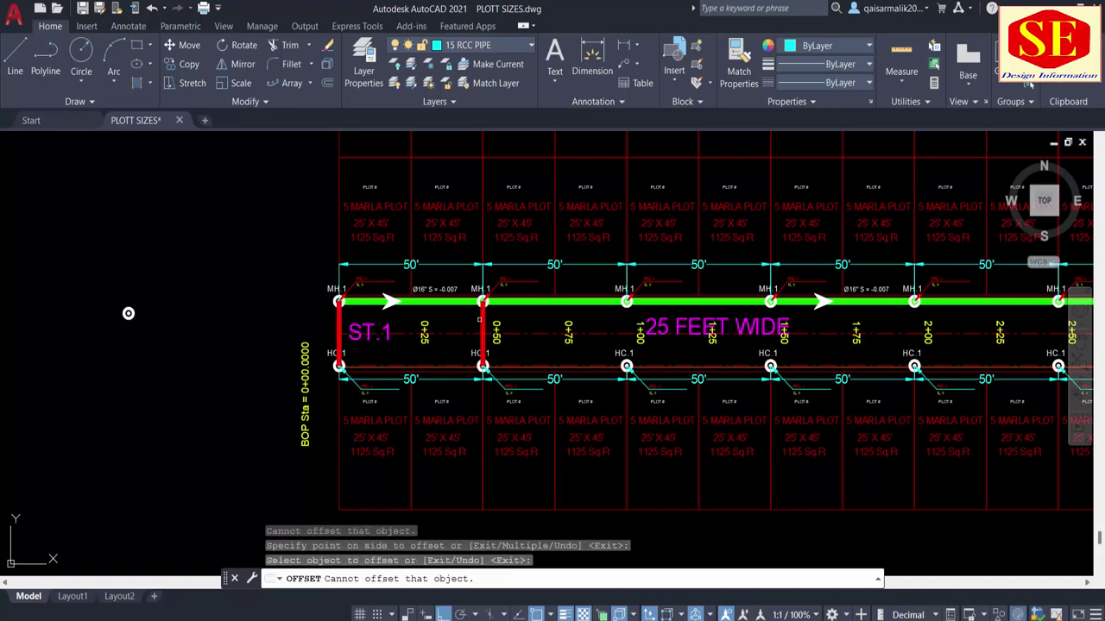
{"action": "left_click", "coordinate": [481, 320]}
{"action": "left_click", "coordinate": [604, 319]}
{"action": "left_click", "coordinate": [624, 320]}
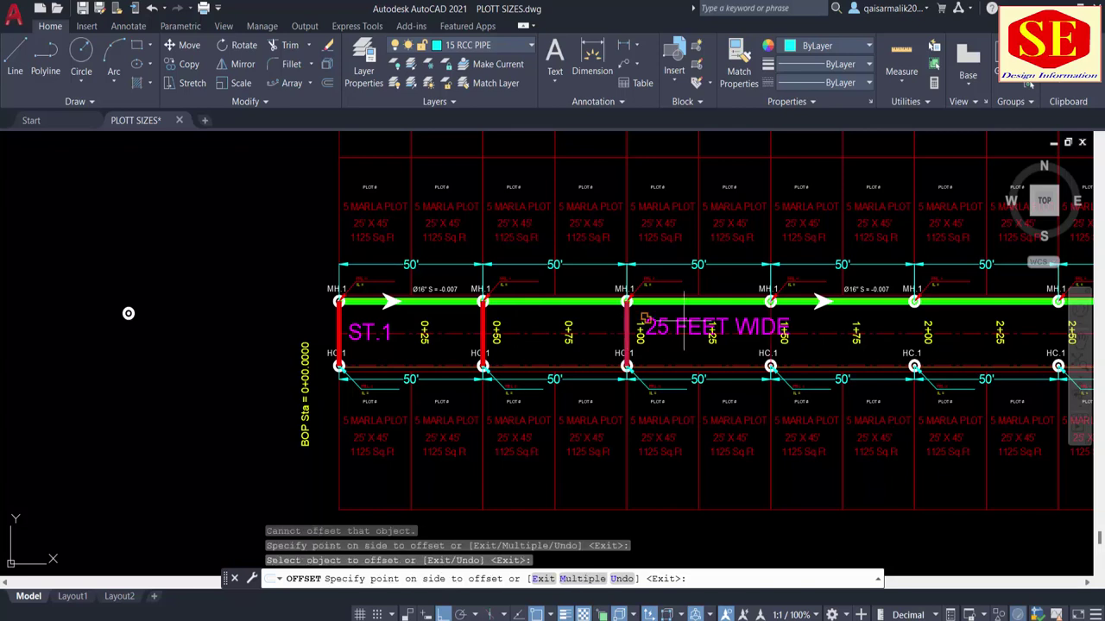
{"action": "left_click", "coordinate": [768, 318]}
{"action": "left_click", "coordinate": [768, 304]}
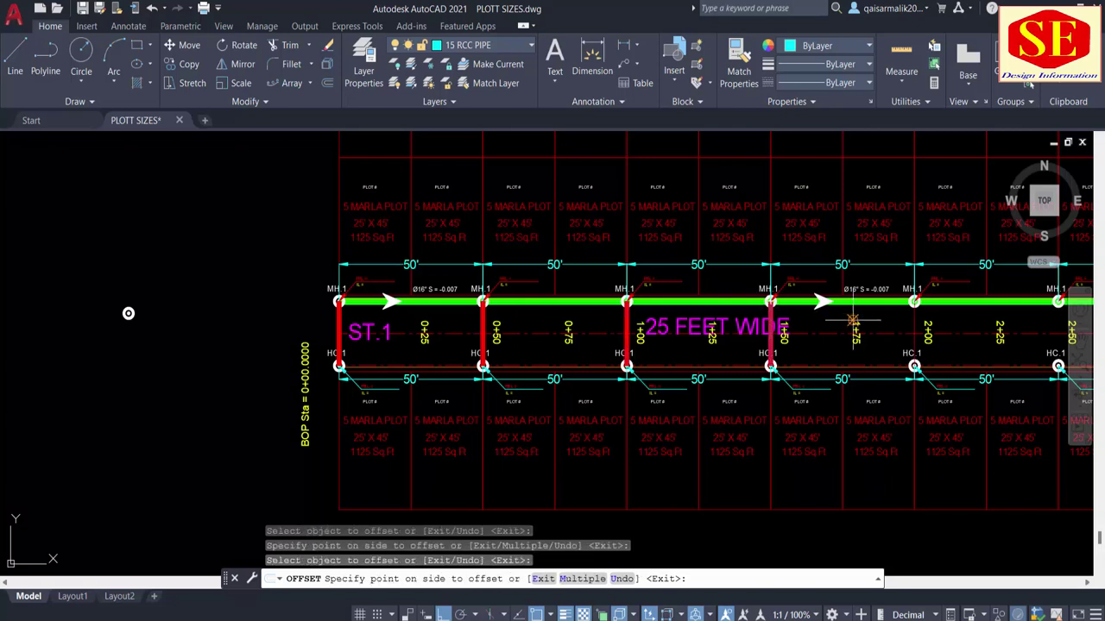
{"action": "left_click", "coordinate": [820, 311]}
{"action": "key", "text": "Escape"}
{"action": "type", "text": "o"}
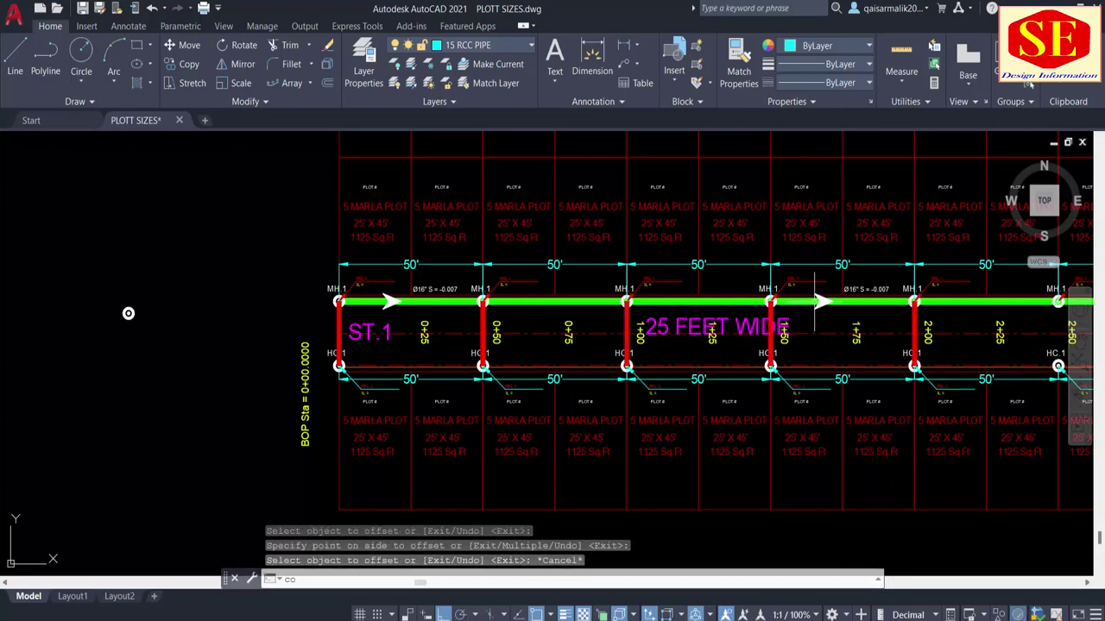
{"action": "key", "text": "Return"}
Copy the four connectors from 0+50 to 2+00 to the next manholes along ST.1.
{"action": "left_click", "coordinate": [916, 317]}
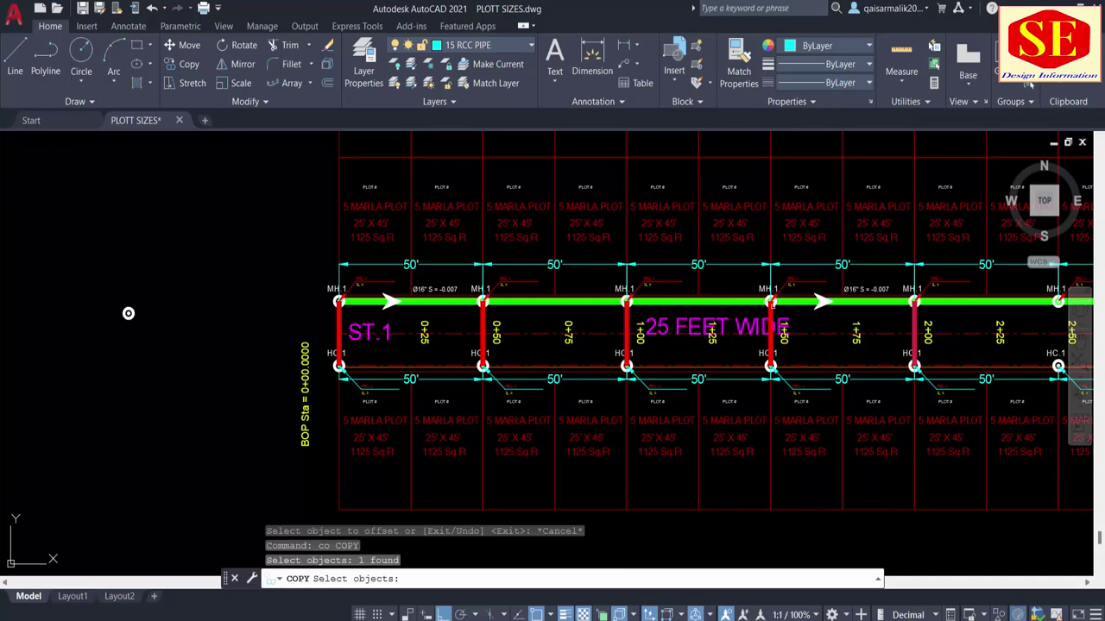
{"action": "left_click", "coordinate": [771, 315]}
{"action": "left_click", "coordinate": [627, 323]}
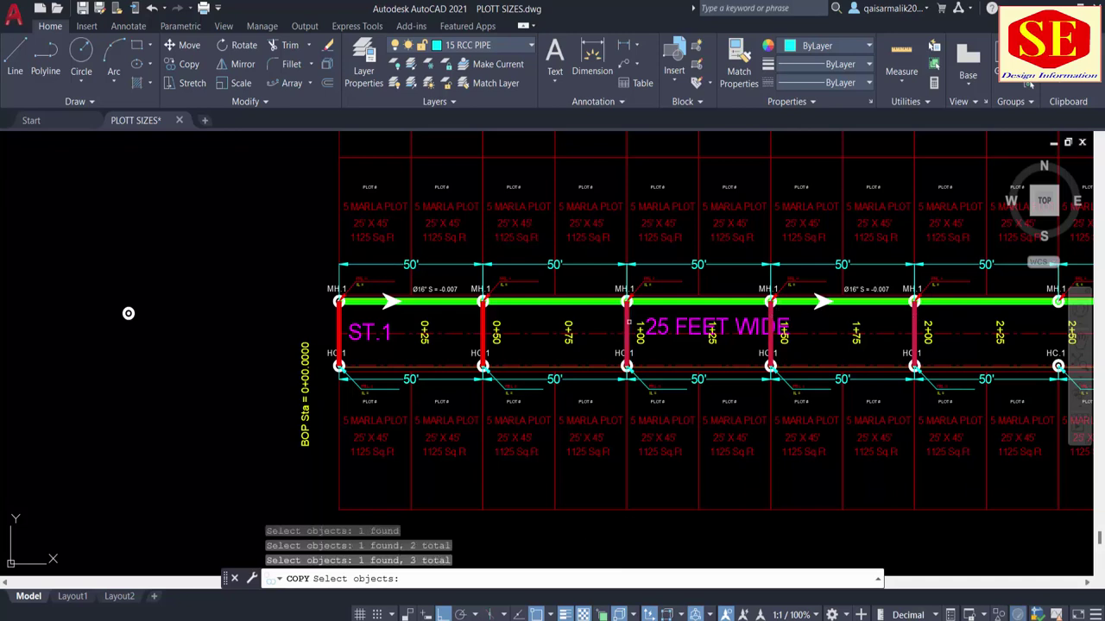
{"action": "left_click", "coordinate": [483, 319]}
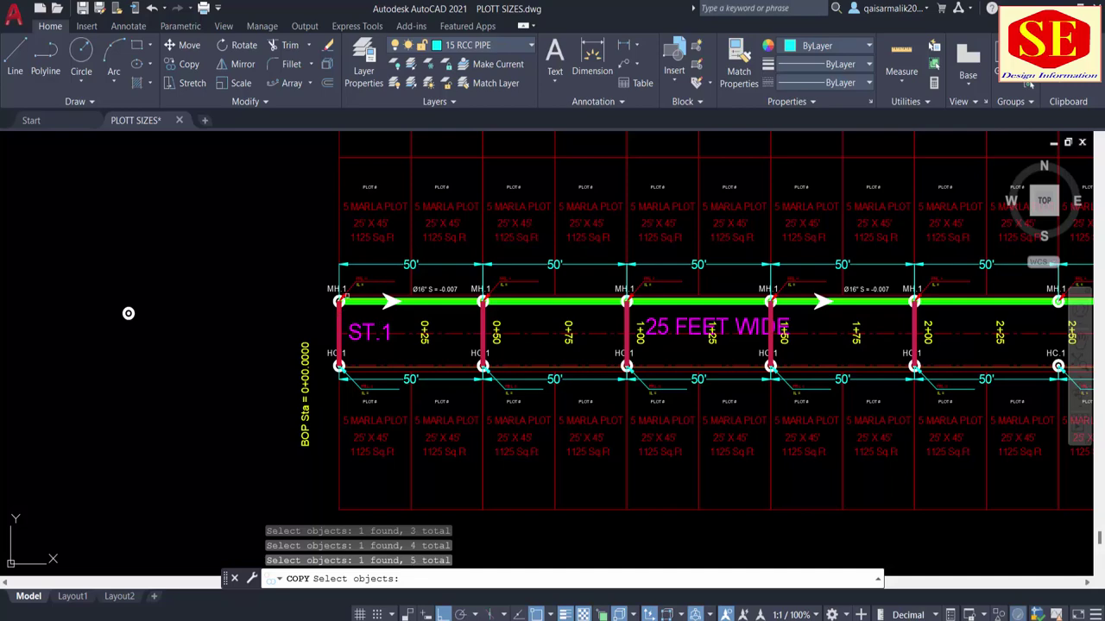
{"action": "key", "text": "Return"}
{"action": "scroll", "coordinate": [336, 302], "scroll_direction": "up", "scroll_amount": 4}
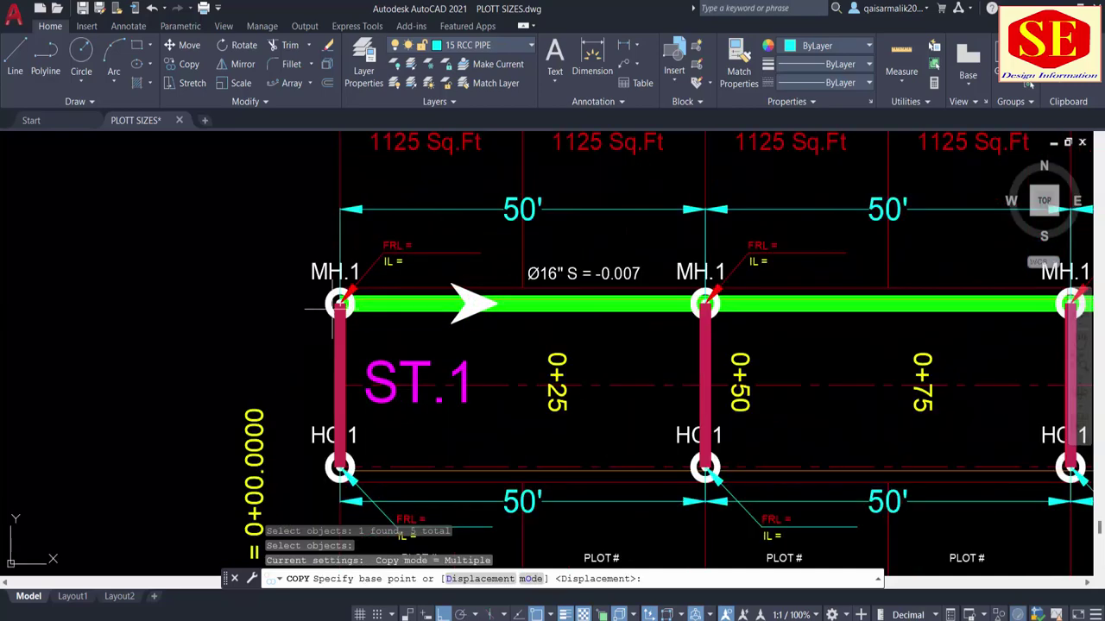
{"action": "left_click", "coordinate": [339, 302]}
{"action": "scroll", "coordinate": [212, 310], "scroll_direction": "down", "scroll_amount": 4}
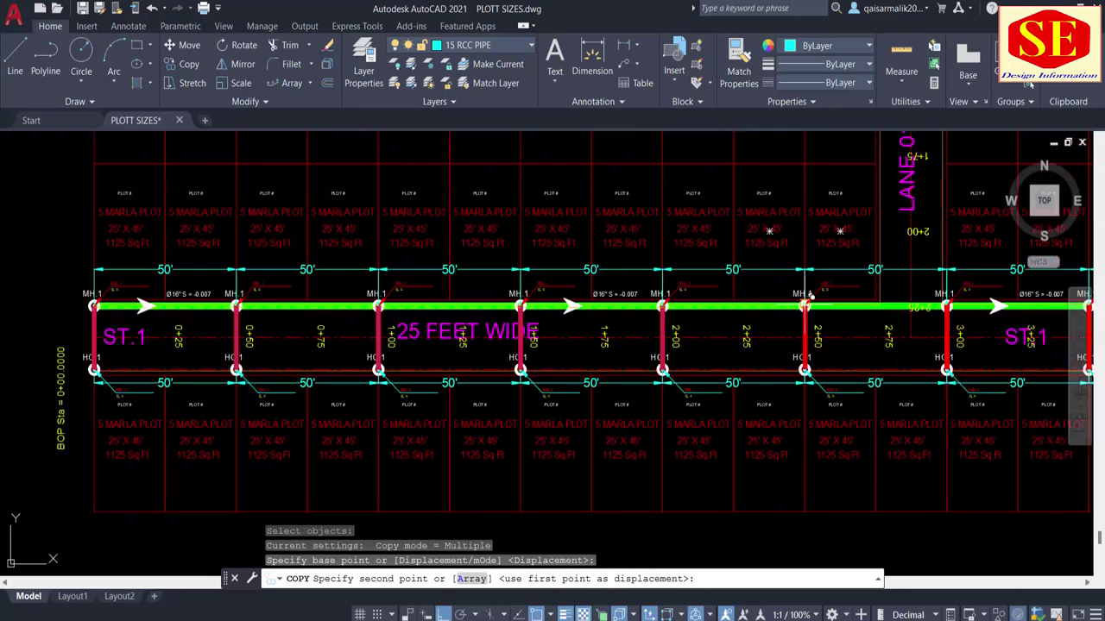
{"action": "left_click", "coordinate": [811, 295]}
{"action": "middle_click_drag", "start_coordinate": [811, 295], "coordinate": [147, 305]}
{"action": "left_click", "coordinate": [567, 297]}
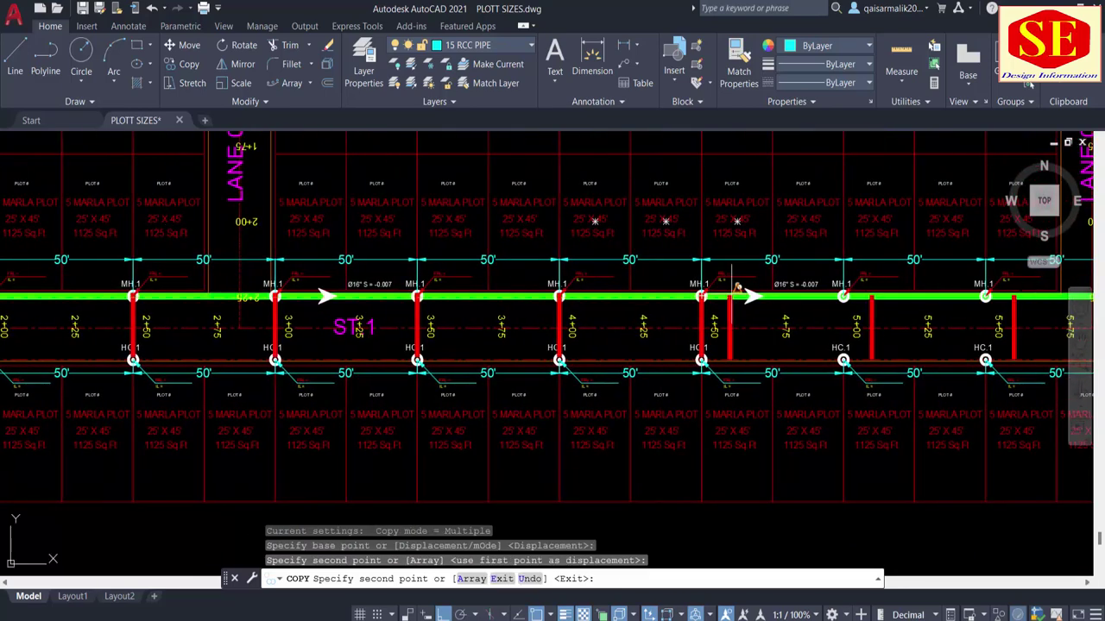
Place more connector sets starting at the 5+00 and 7+50 manholes toward the end of ST.1.
{"action": "middle_click_drag", "start_coordinate": [777, 299], "coordinate": [501, 299]}
{"action": "scroll", "coordinate": [633, 319], "scroll_direction": "up", "scroll_amount": 4}
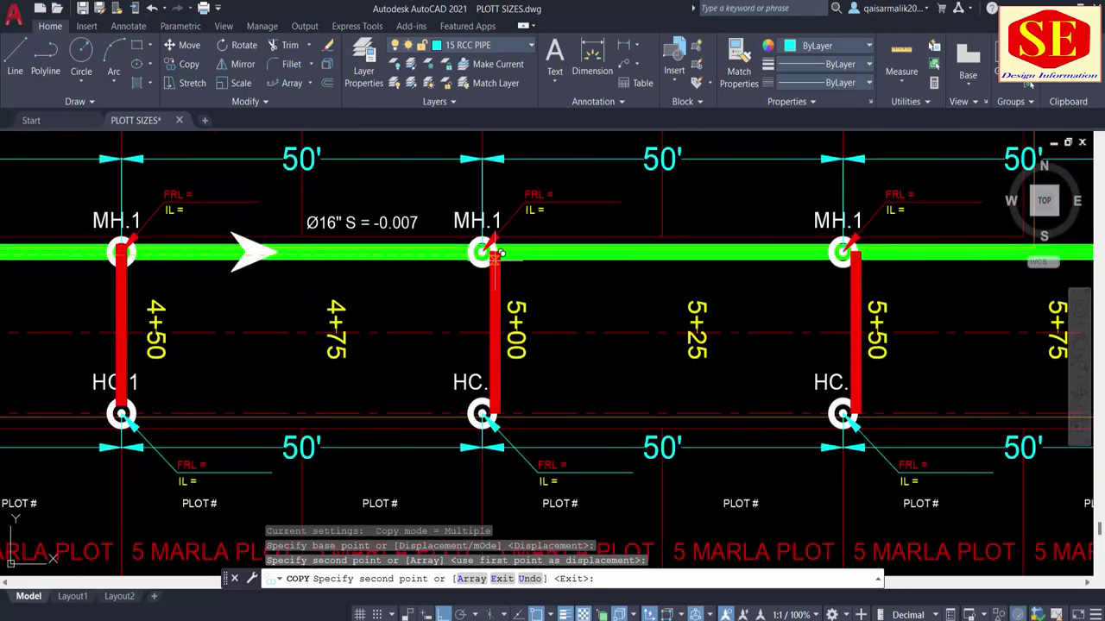
{"action": "scroll", "coordinate": [481, 247], "scroll_direction": "up", "scroll_amount": 4}
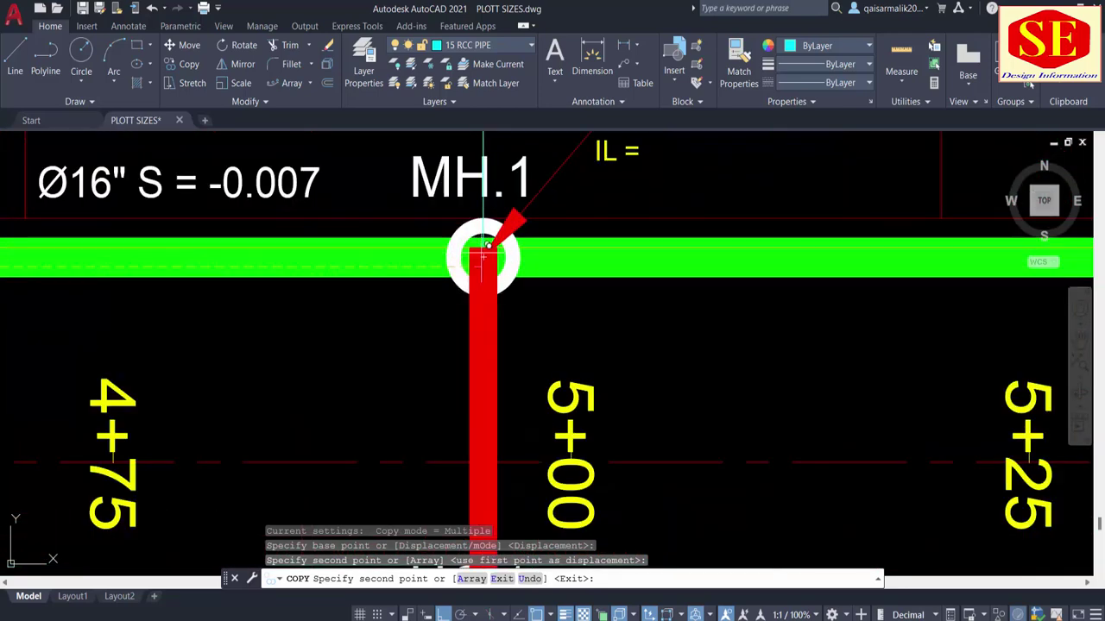
{"action": "left_click", "coordinate": [485, 251]}
{"action": "scroll", "coordinate": [485, 250], "scroll_direction": "down", "scroll_amount": 3}
{"action": "scroll", "coordinate": [485, 250], "scroll_direction": "down", "scroll_amount": 5}
{"action": "scroll", "coordinate": [362, 273], "scroll_direction": "up", "scroll_amount": 2}
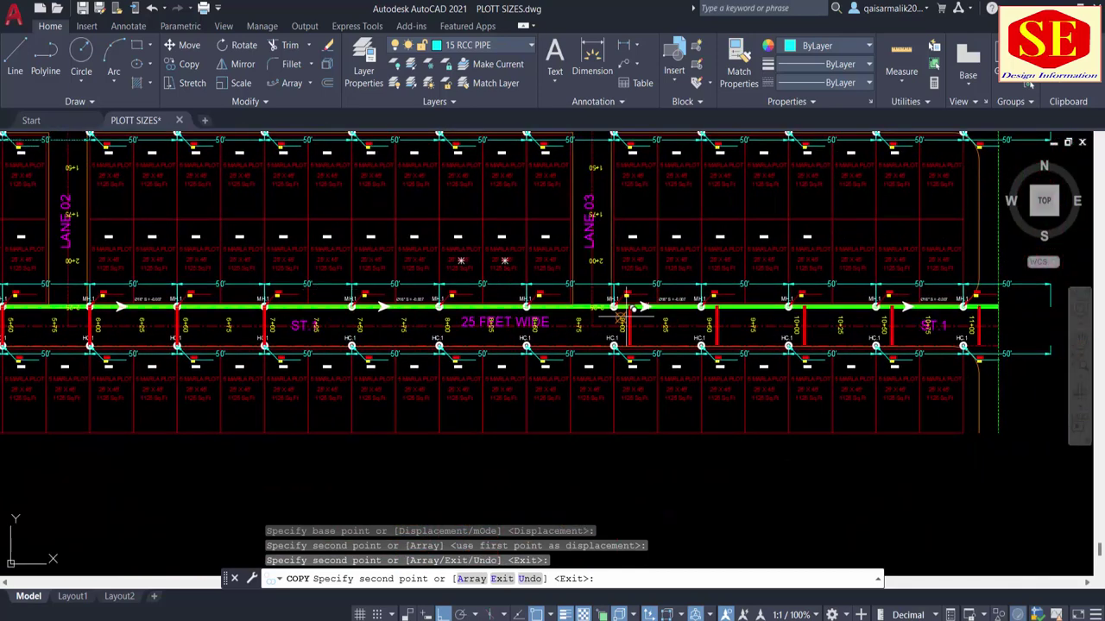
{"action": "scroll", "coordinate": [362, 272], "scroll_direction": "up", "scroll_amount": 2}
{"action": "scroll", "coordinate": [362, 273], "scroll_direction": "up", "scroll_amount": 2}
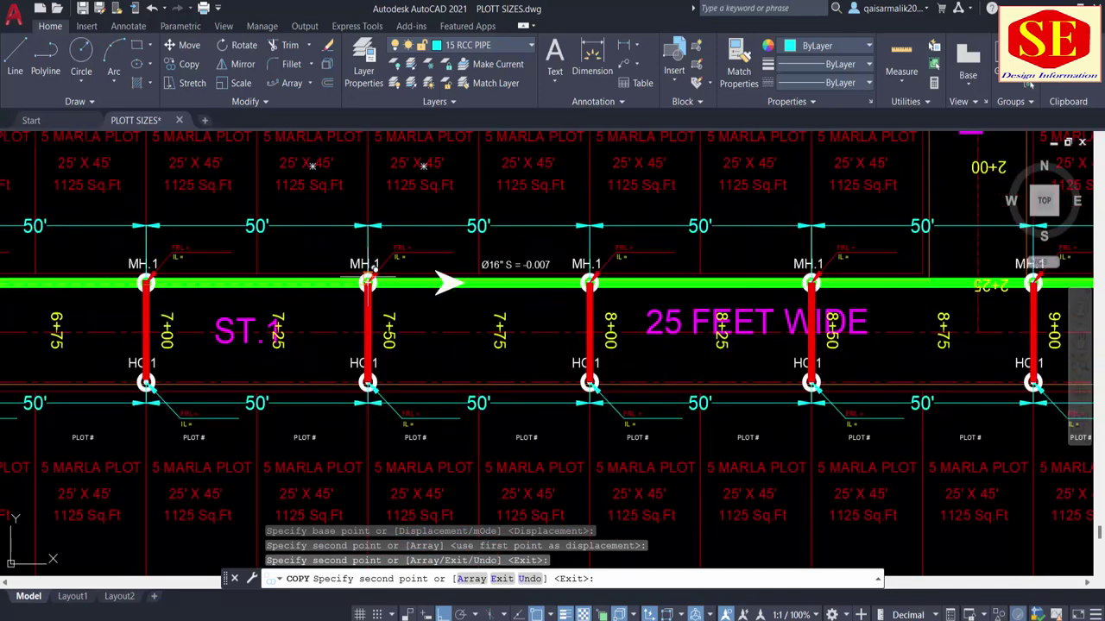
{"action": "scroll", "coordinate": [367, 281], "scroll_direction": "up", "scroll_amount": 2}
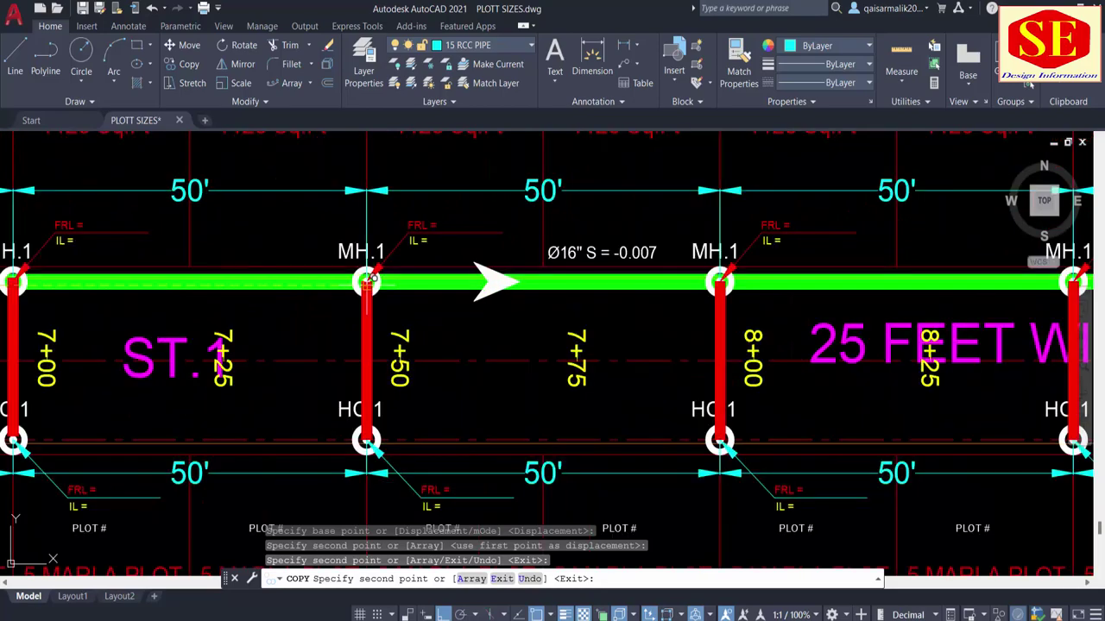
{"action": "left_click", "coordinate": [367, 282]}
{"action": "middle_click_drag", "start_coordinate": [734, 281], "coordinate": [120, 319]}
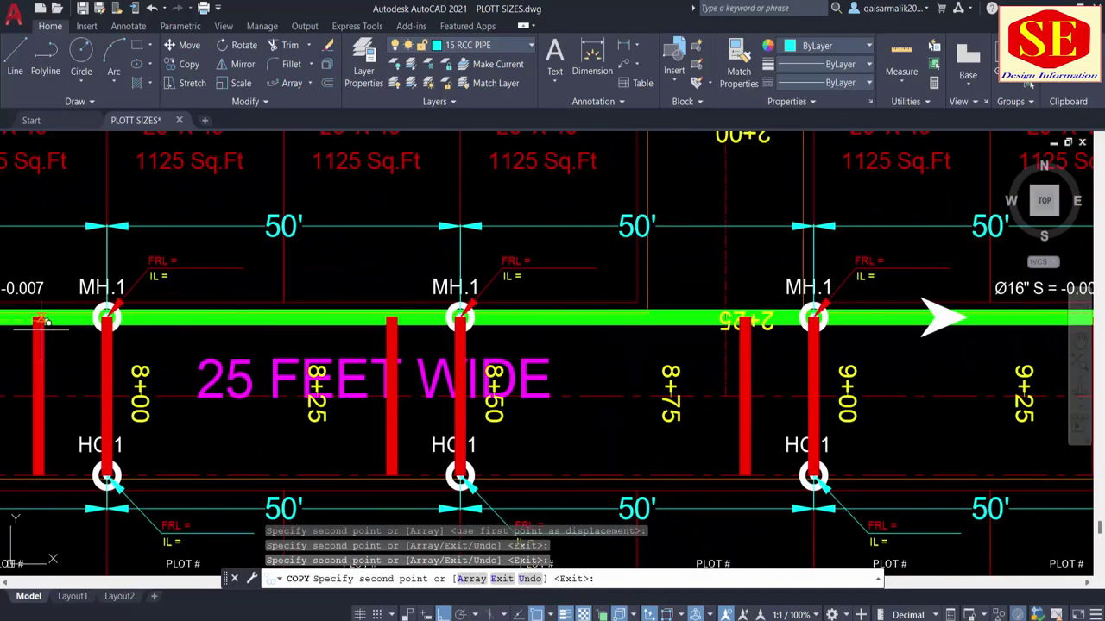
{"action": "scroll", "coordinate": [121, 319], "scroll_direction": "down", "scroll_amount": 4}
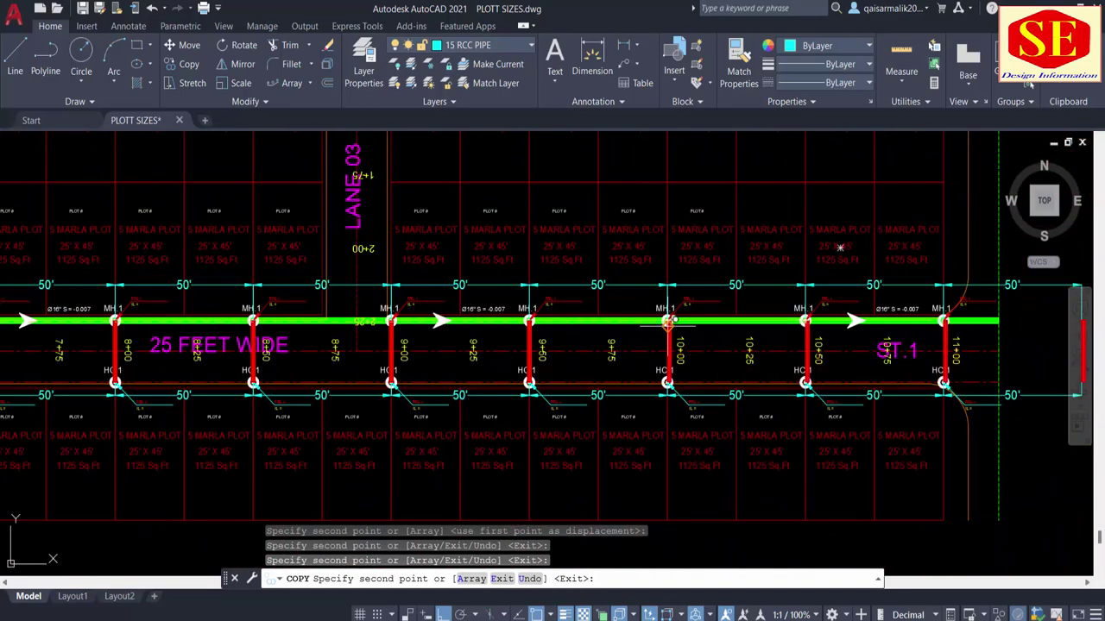
{"action": "key", "text": "Escape"}
Erase the stray connector copy beyond the street end, keeping 11+00 as the last.
{"action": "scroll", "coordinate": [673, 319], "scroll_direction": "up", "scroll_amount": 2}
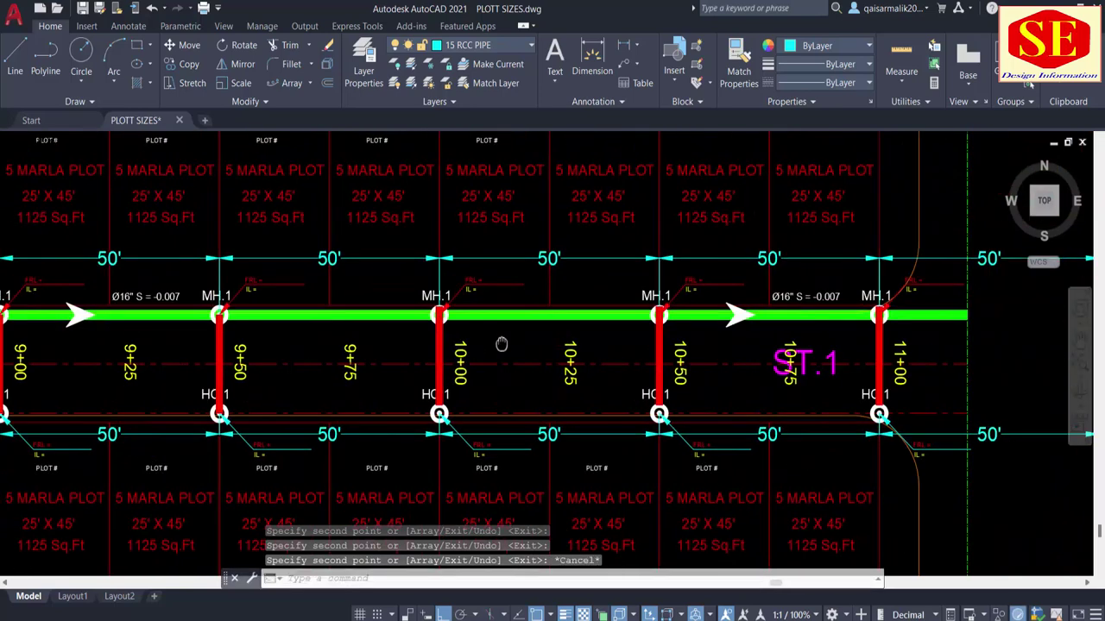
{"action": "middle_click_drag", "start_coordinate": [576, 341], "coordinate": [385, 337]}
{"action": "left_click", "coordinate": [962, 342]}
{"action": "left_click", "coordinate": [841, 352]}
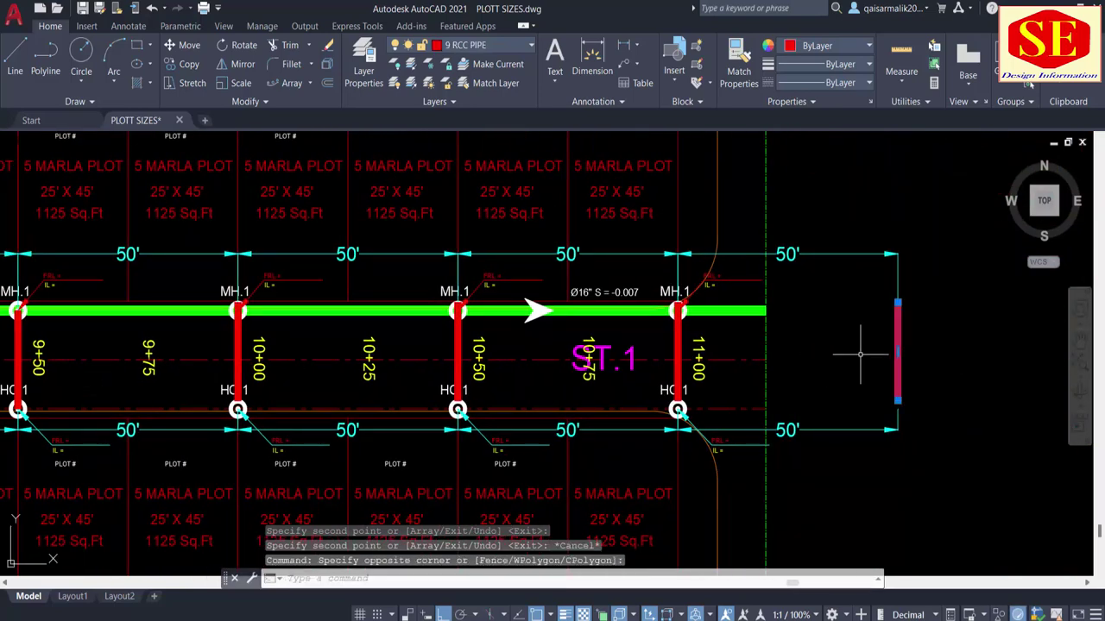
{"action": "type", "text": "e"}
{"action": "key", "text": "Return"}
{"action": "left_click", "coordinate": [891, 221]}
{"action": "left_click", "coordinate": [846, 451]}
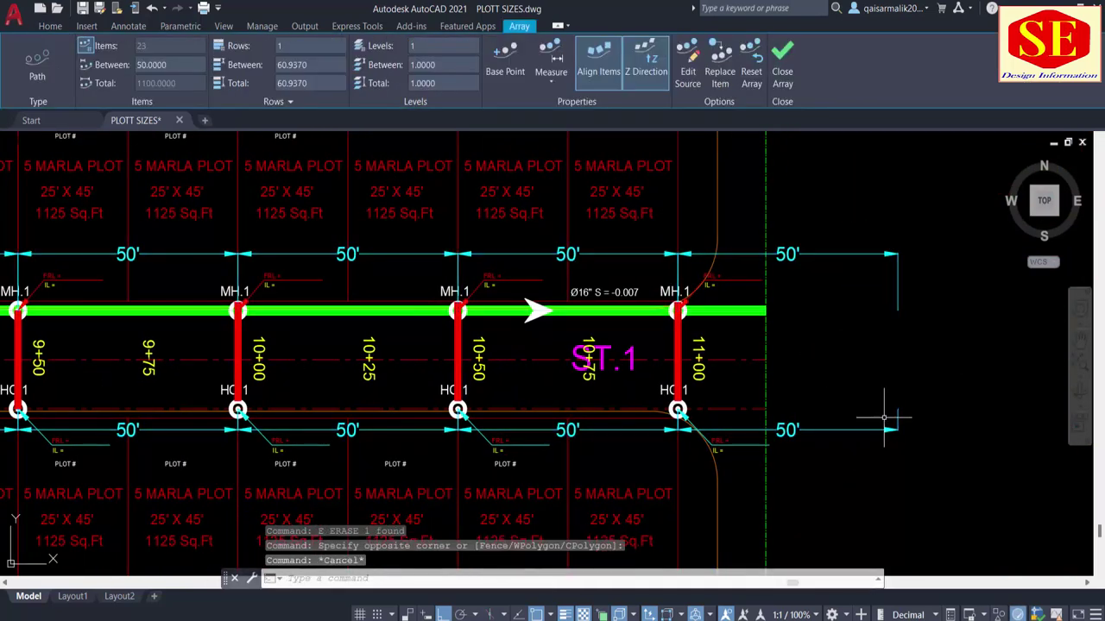
{"action": "key", "text": "Escape"}
{"action": "left_click", "coordinate": [664, 345]}
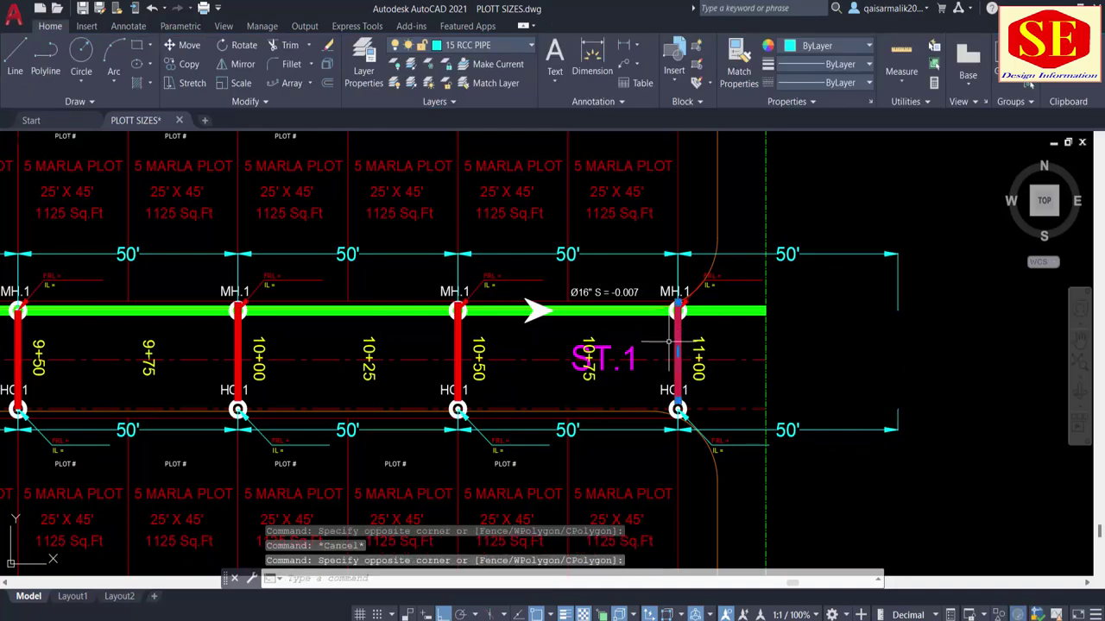
{"action": "scroll", "coordinate": [742, 359], "scroll_direction": "down", "scroll_amount": 5}
{"action": "scroll", "coordinate": [841, 358], "scroll_direction": "down", "scroll_amount": 1}
{"action": "scroll", "coordinate": [776, 259], "scroll_direction": "up", "scroll_amount": 5}
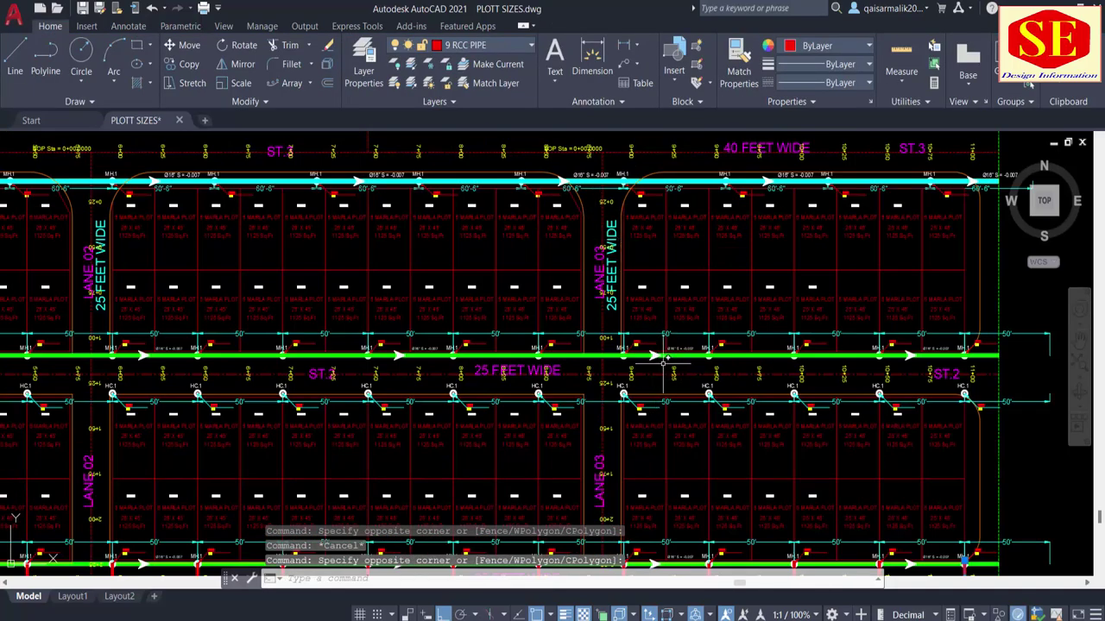
{"action": "scroll", "coordinate": [733, 161], "scroll_direction": "down", "scroll_amount": 2}
{"action": "key", "text": "Escape"}
{"action": "scroll", "coordinate": [861, 282], "scroll_direction": "up", "scroll_amount": 2}
{"action": "scroll", "coordinate": [861, 282], "scroll_direction": "up", "scroll_amount": 1}
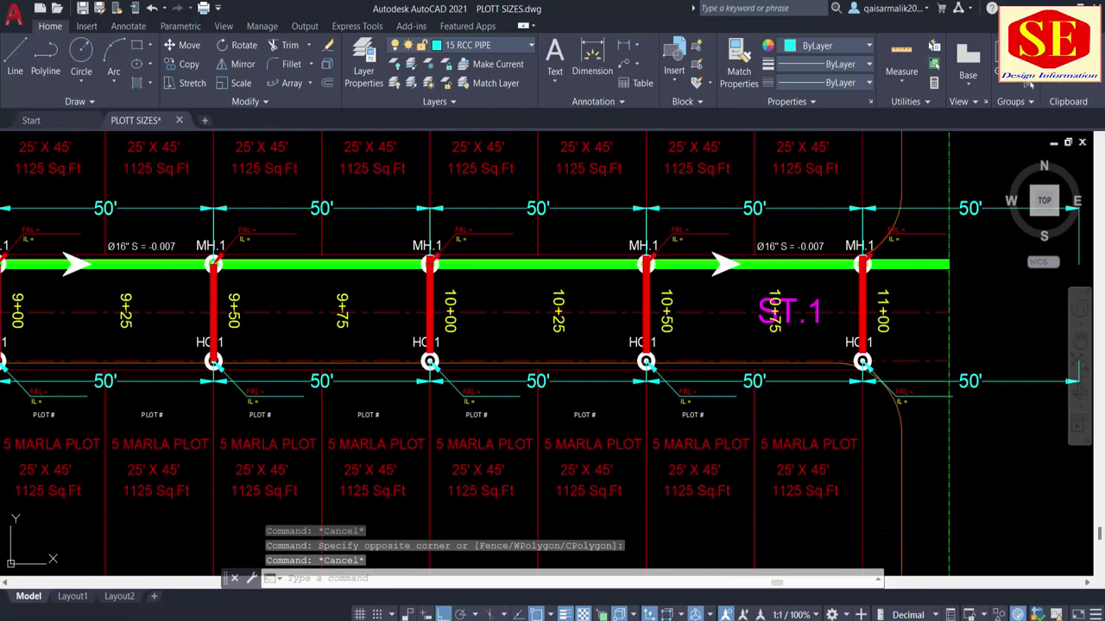
Select every red connector matching the one at 11+00.
{"action": "right_click", "coordinate": [860, 282]}
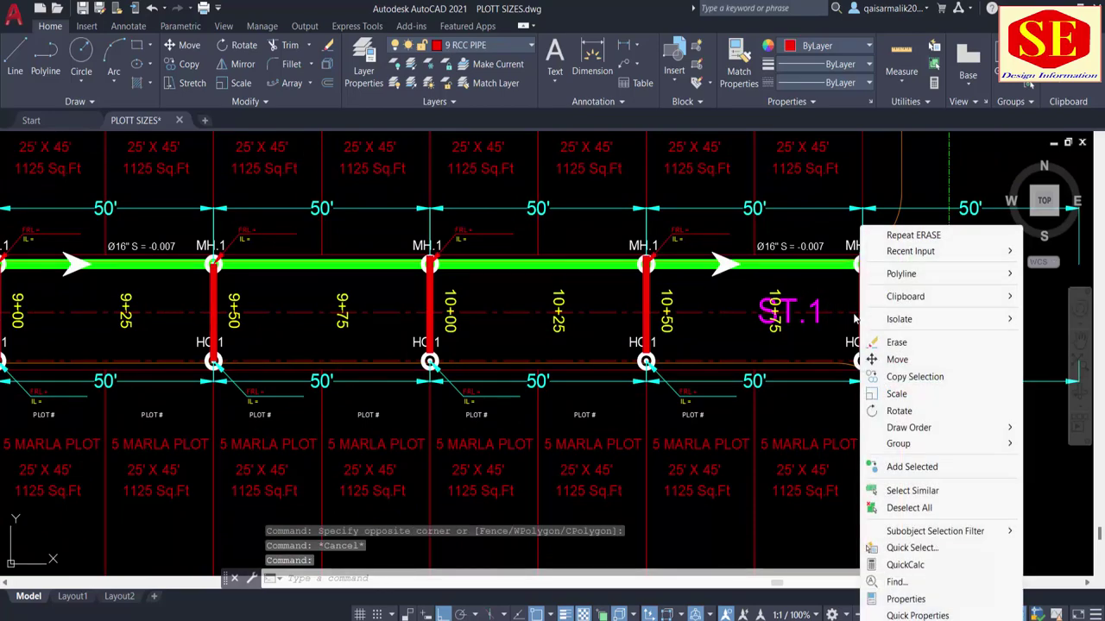
{"action": "left_click", "coordinate": [913, 491]}
{"action": "scroll", "coordinate": [807, 298], "scroll_direction": "down", "scroll_amount": 5}
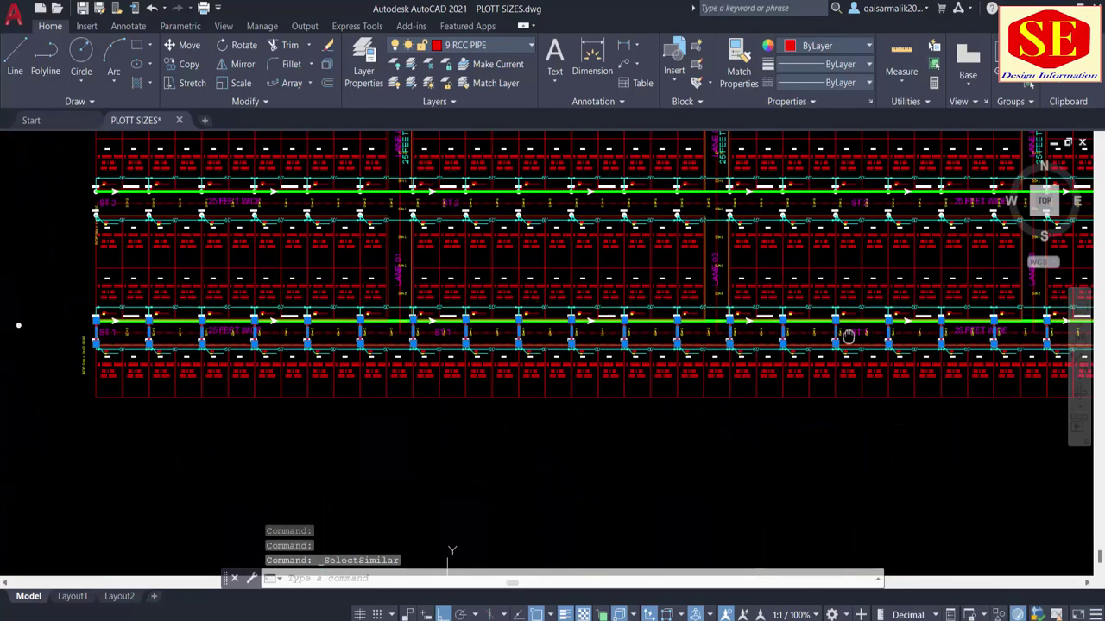
{"action": "middle_click_drag", "start_coordinate": [20, 323], "coordinate": [279, 326]}
Copy all the ST.1 connectors onto ST.2 from the first HC.1 base point.
{"action": "type", "text": "c"}
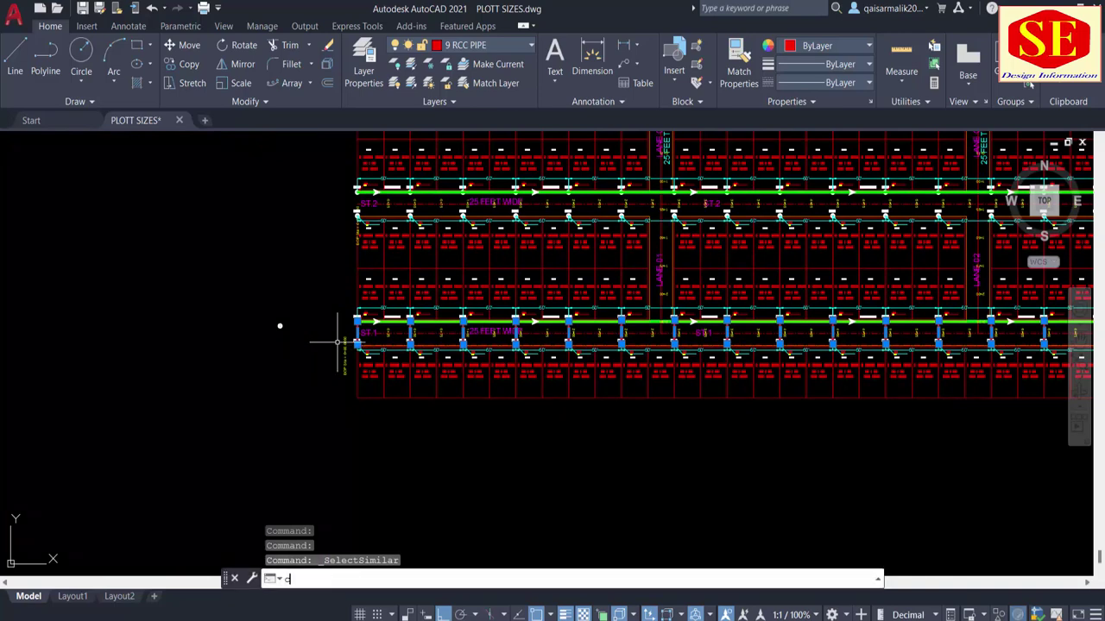
{"action": "type", "text": "o"}
{"action": "key", "text": "Return"}
{"action": "scroll", "coordinate": [363, 341], "scroll_direction": "up", "scroll_amount": 3}
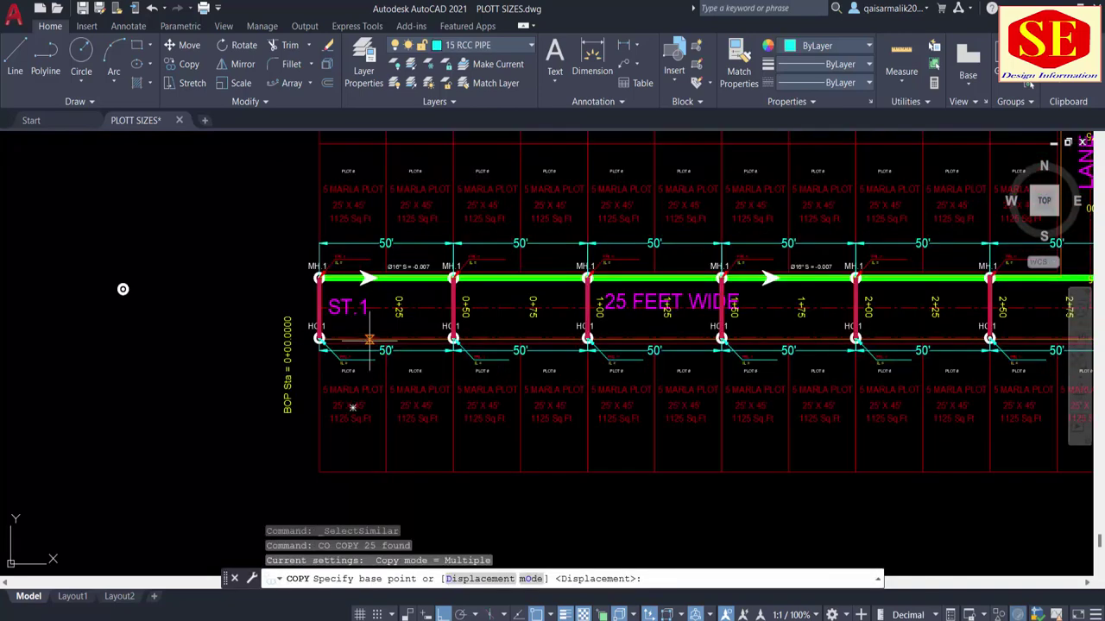
{"action": "scroll", "coordinate": [326, 339], "scroll_direction": "up", "scroll_amount": 5}
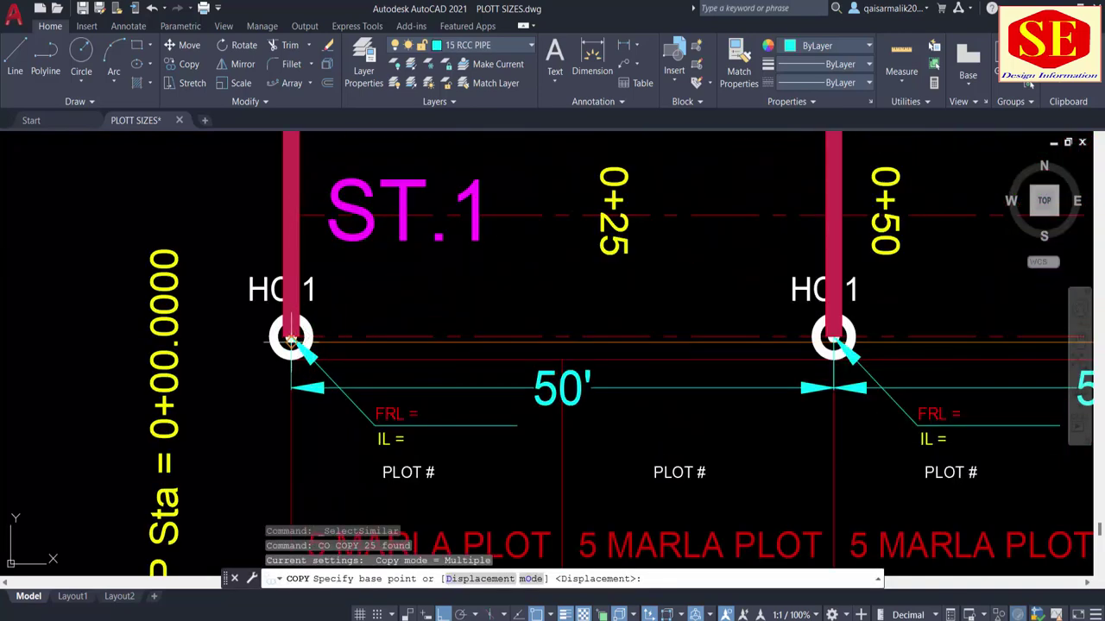
{"action": "left_click", "coordinate": [291, 337]}
{"action": "scroll", "coordinate": [291, 336], "scroll_direction": "down", "scroll_amount": 4}
{"action": "mouse_move", "coordinate": [116, 308]}
{"action": "middle_mouse_down"}
{"action": "mouse_move", "coordinate": [496, 546]}
{"action": "mouse_move", "coordinate": [483, 250]}
{"action": "middle_mouse_up"}
{"action": "scroll", "coordinate": [420, 349], "scroll_direction": "up", "scroll_amount": 3}
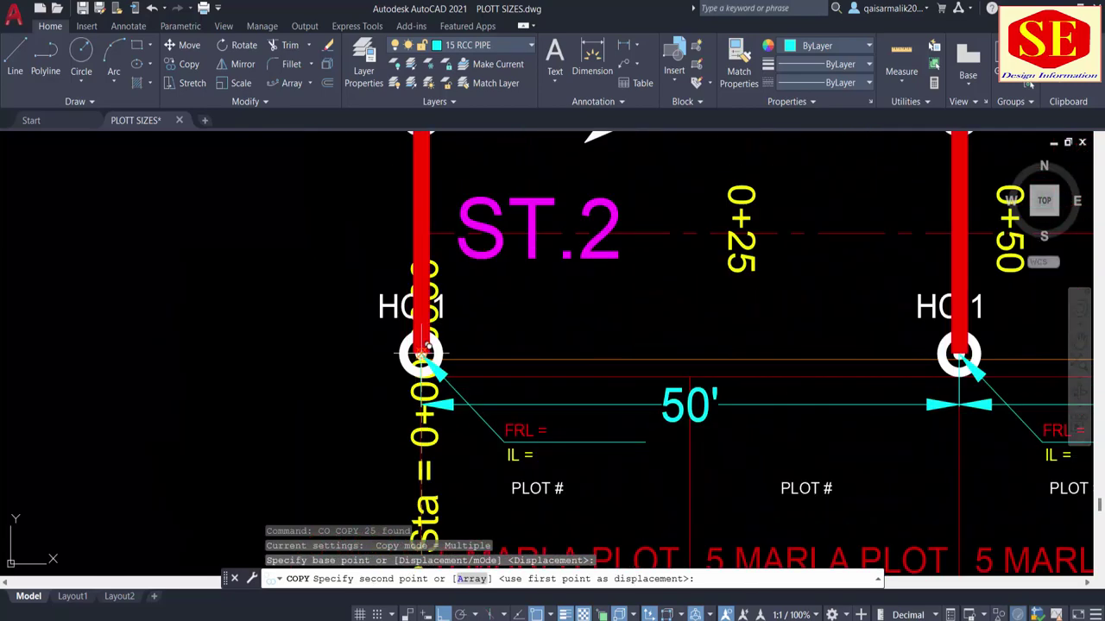
{"action": "scroll", "coordinate": [423, 349], "scroll_direction": "up", "scroll_amount": 2}
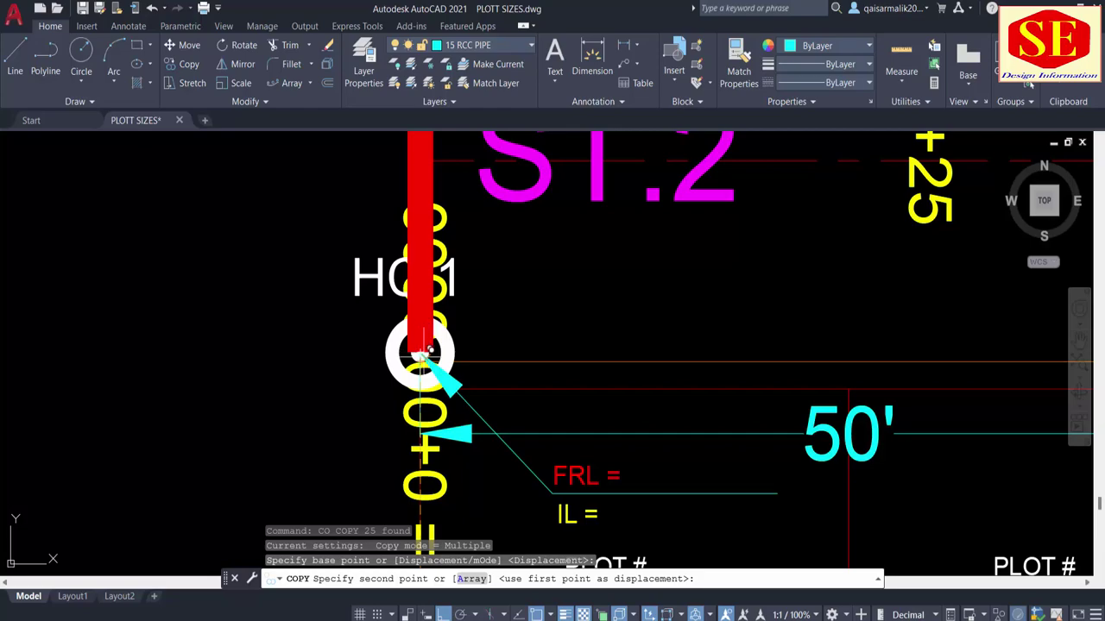
{"action": "left_click", "coordinate": [422, 350]}
{"action": "scroll", "coordinate": [423, 350], "scroll_direction": "down", "scroll_amount": 5}
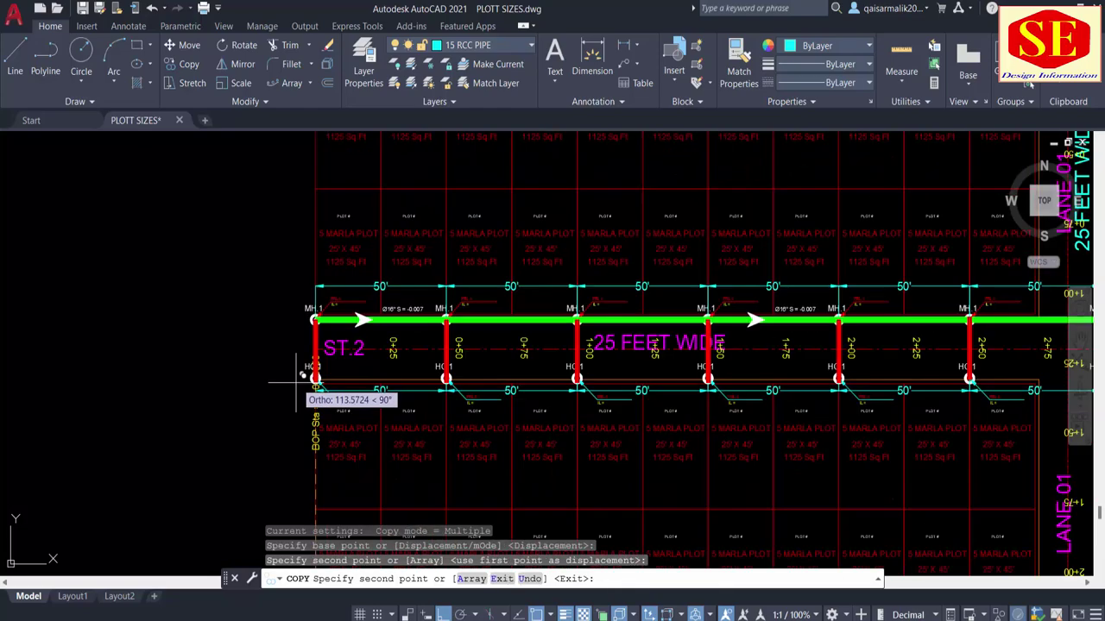
{"action": "key", "text": "Escape"}
Pan across the plot rows to check the copies and clear the selection.
{"action": "middle_click_drag", "start_coordinate": [302, 380], "coordinate": [477, 390]}
{"action": "scroll", "coordinate": [477, 390], "scroll_direction": "down", "scroll_amount": 3}
{"action": "scroll", "coordinate": [329, 406], "scroll_direction": "down", "scroll_amount": 2}
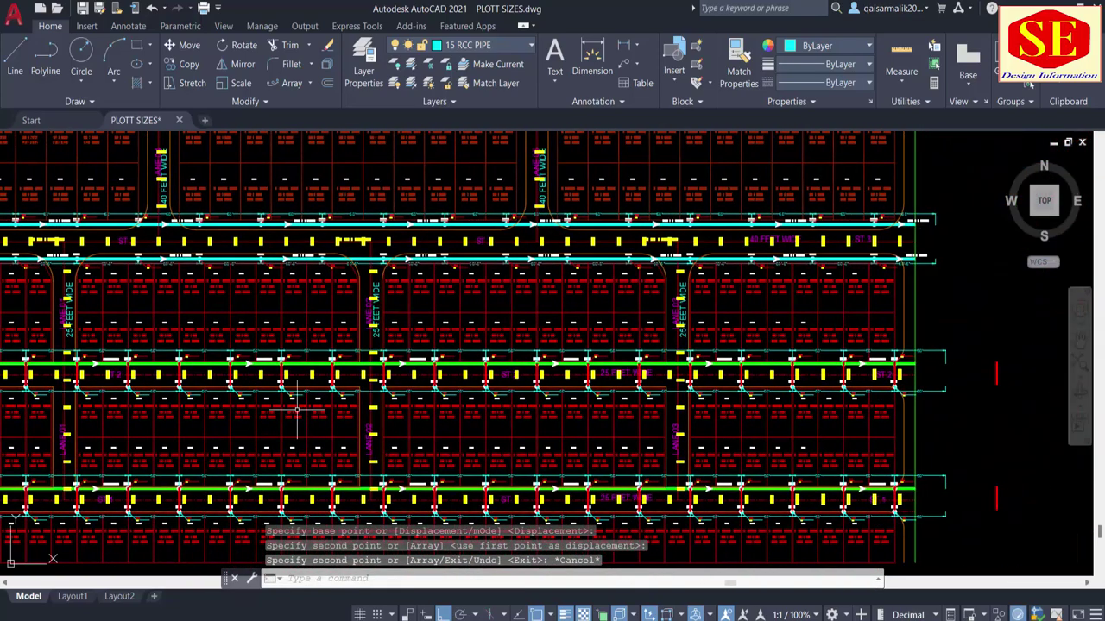
{"action": "middle_click_drag", "start_coordinate": [829, 396], "coordinate": [608, 406]}
{"action": "key", "text": "Escape"}
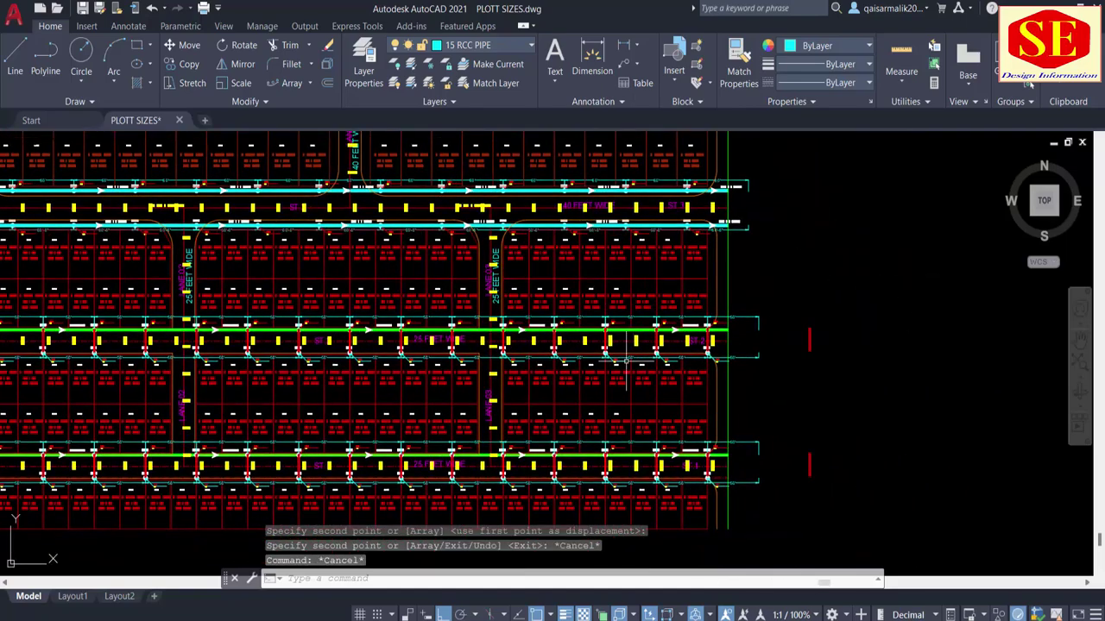
{"action": "middle_click_drag", "start_coordinate": [634, 466], "coordinate": [658, 405]}
{"action": "key", "text": "Escape"}
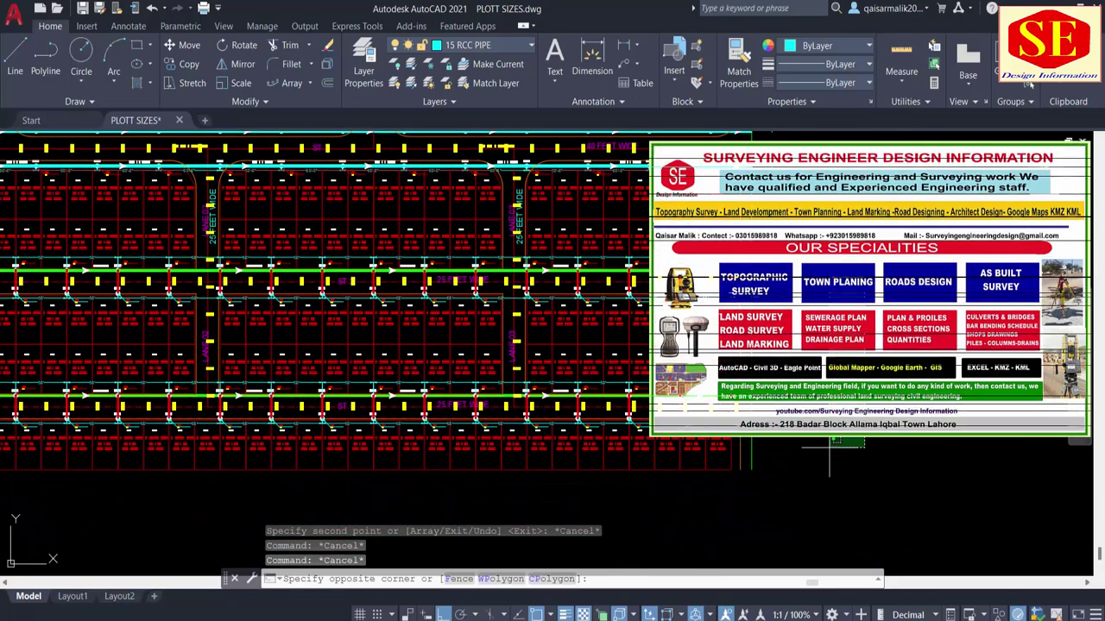
Erase the two stray objects from the layout.
{"action": "left_click", "coordinate": [818, 475]}
{"action": "left_click", "coordinate": [818, 474]}
{"action": "type", "text": "e"}
{"action": "key", "text": "Return"}
{"action": "scroll", "coordinate": [518, 484], "scroll_direction": "up", "scroll_amount": 3}
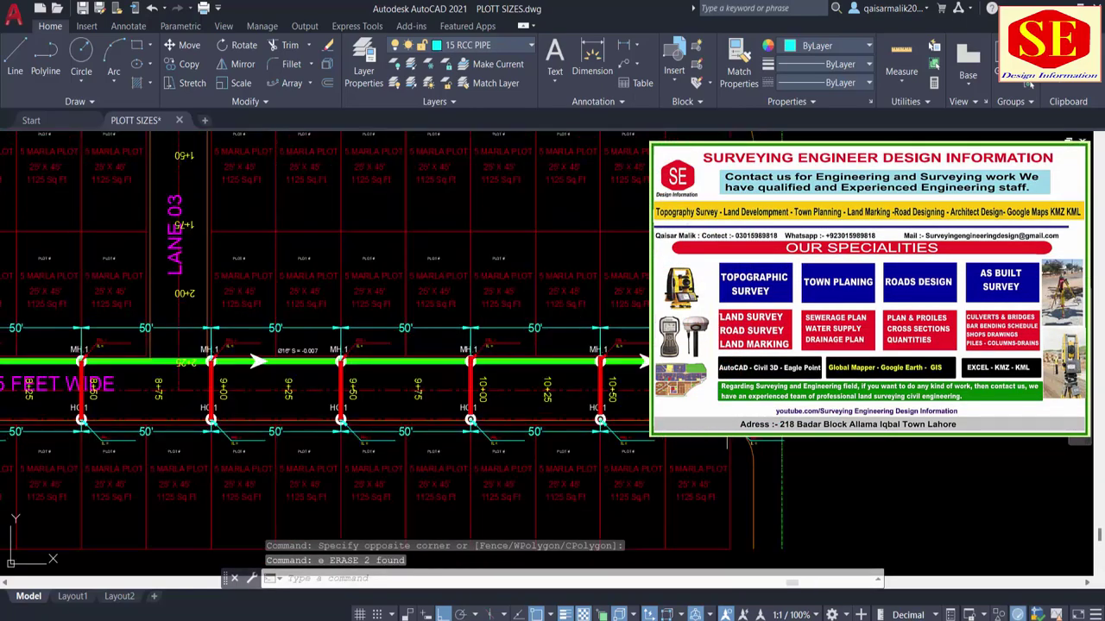
{"action": "scroll", "coordinate": [518, 484], "scroll_direction": "up", "scroll_amount": 2}
{"action": "scroll", "coordinate": [525, 464], "scroll_direction": "down", "scroll_amount": 2}
{"action": "scroll", "coordinate": [524, 463], "scroll_direction": "down", "scroll_amount": 1}
{"action": "scroll", "coordinate": [525, 464], "scroll_direction": "down", "scroll_amount": 1}
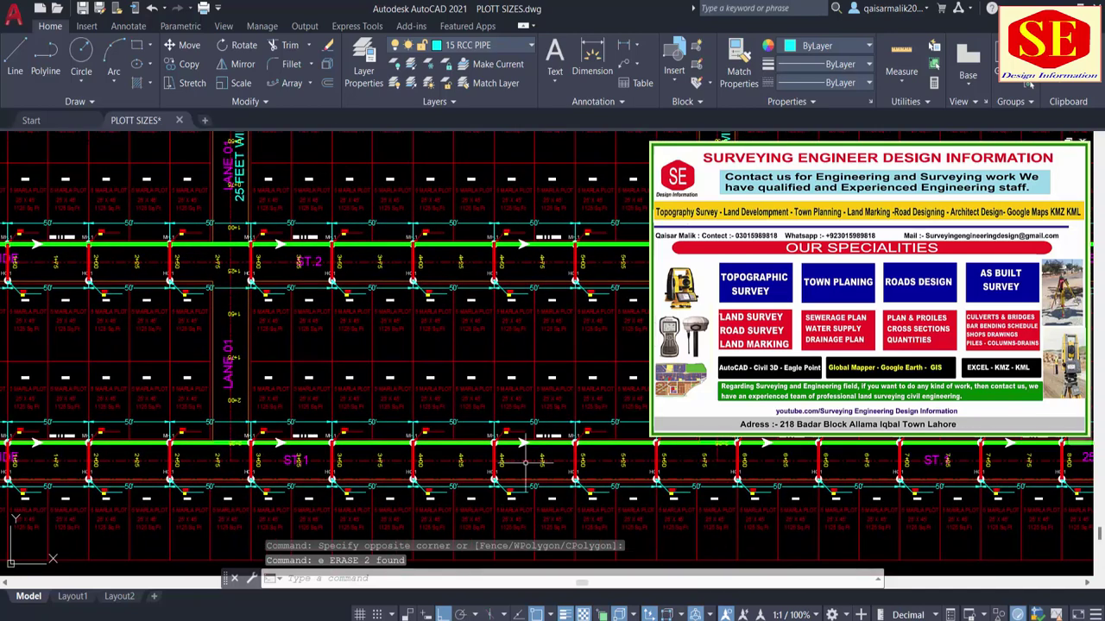
Review the connector copies on ST.2 and ST.1, then switch to FOR SEWER.pdf.
{"action": "middle_click_drag", "start_coordinate": [386, 458], "coordinate": [623, 423]}
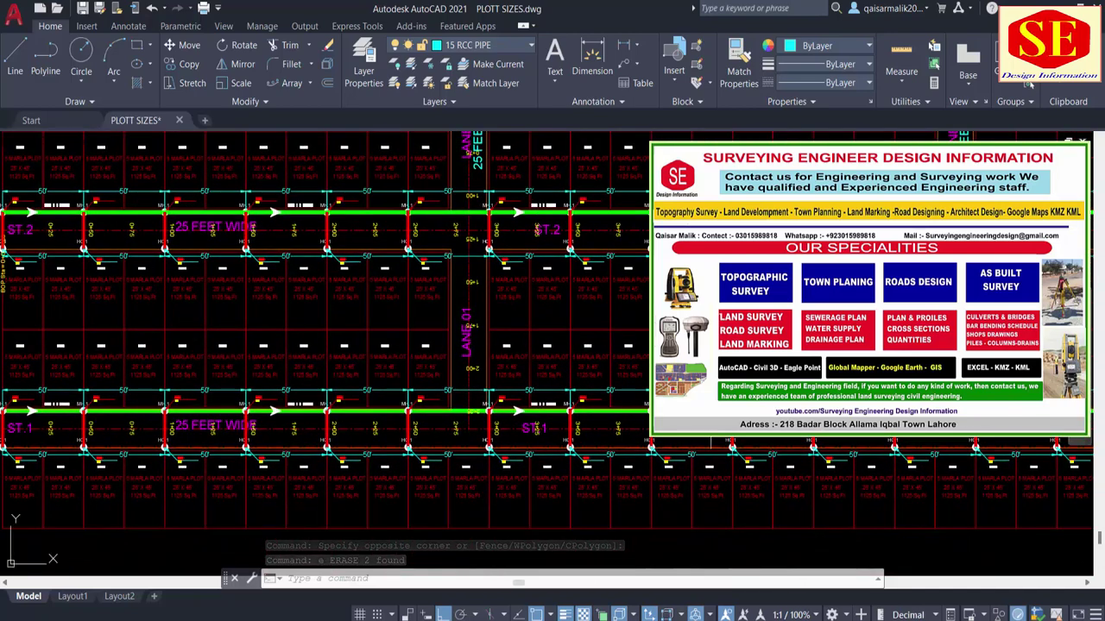
{"action": "scroll", "coordinate": [293, 423], "scroll_direction": "down", "scroll_amount": 2}
{"action": "scroll", "coordinate": [237, 373], "scroll_direction": "up", "scroll_amount": 5}
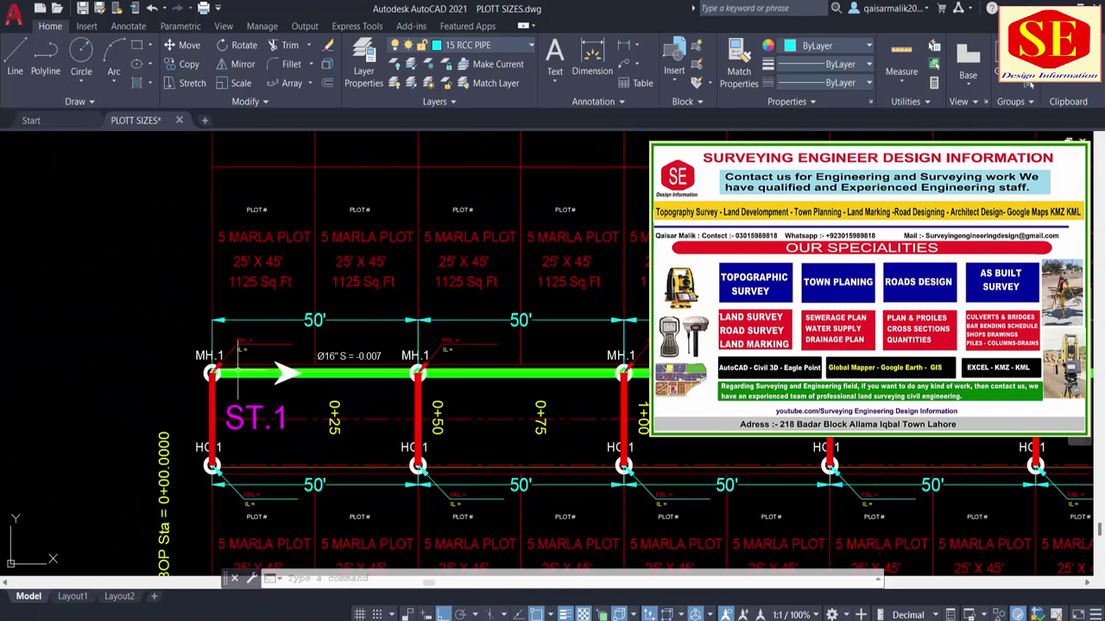
{"action": "scroll", "coordinate": [238, 339], "scroll_direction": "up", "scroll_amount": 4}
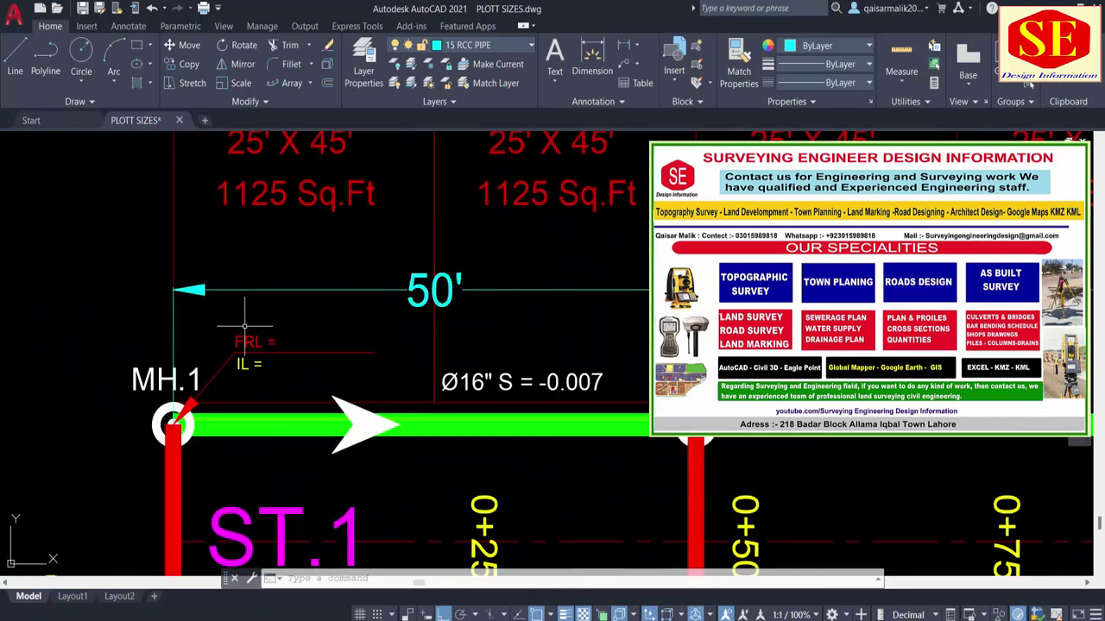
{"action": "left_click", "coordinate": [655, 380]}
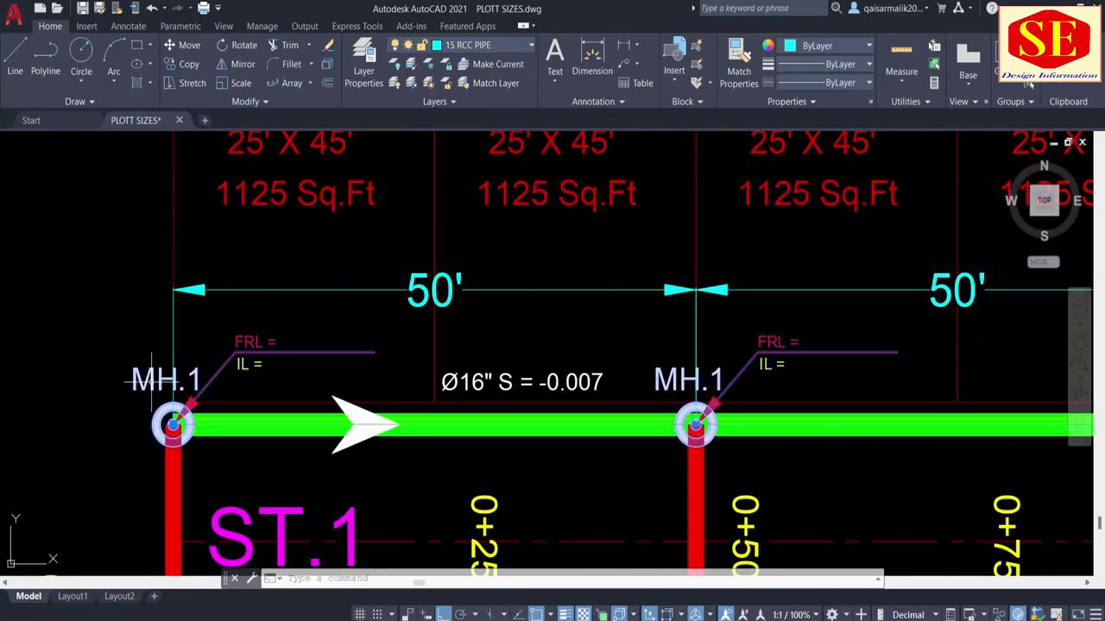
{"action": "key", "text": "Escape"}
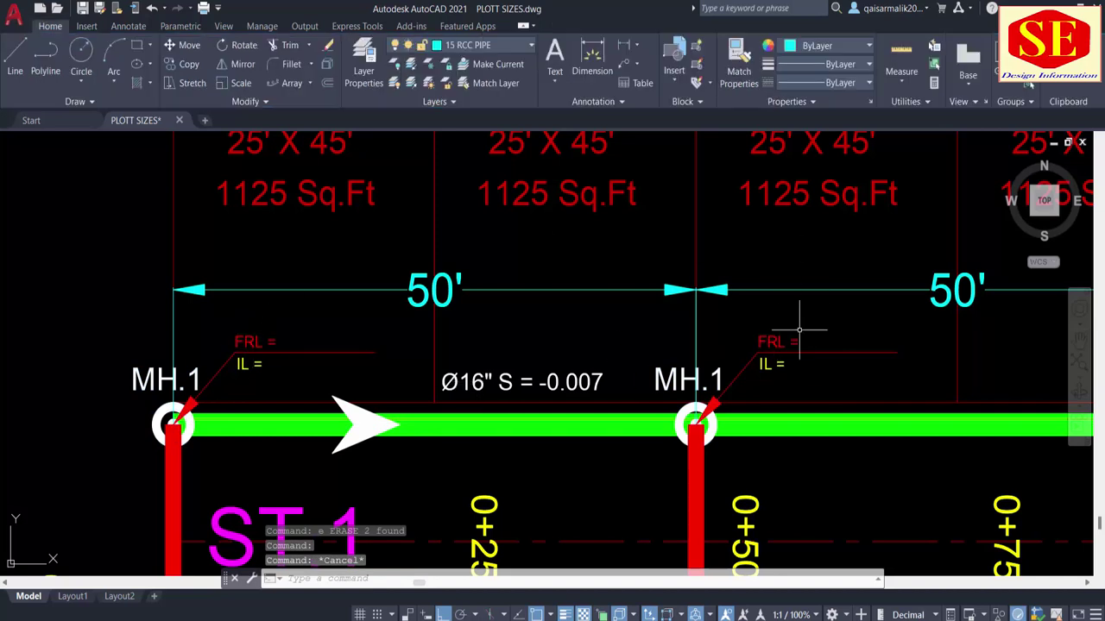
{"action": "key", "text": "alt+Tab"}
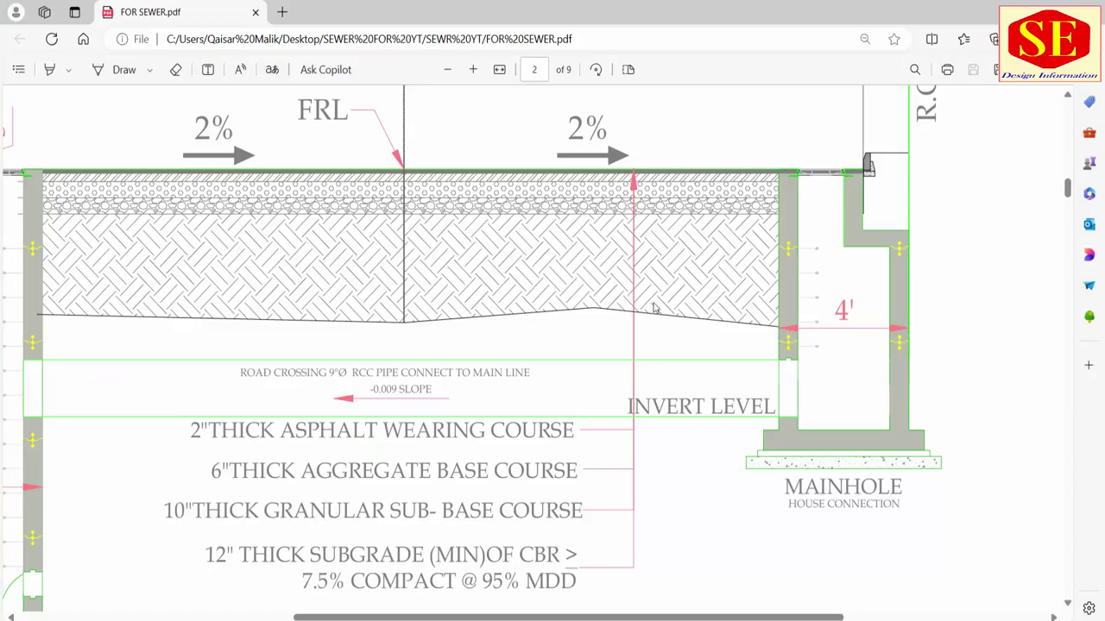
Scroll FOR SEWER.pdf to the PROFILE ST-01 and ST-02 pages, then return to PLOTT SIZES.dwg.
{"action": "scroll", "coordinate": [651, 260], "scroll_direction": "down", "scroll_amount": 2, "text": "ctrl"}
{"action": "scroll", "coordinate": [651, 261], "scroll_direction": "down", "scroll_amount": 5}
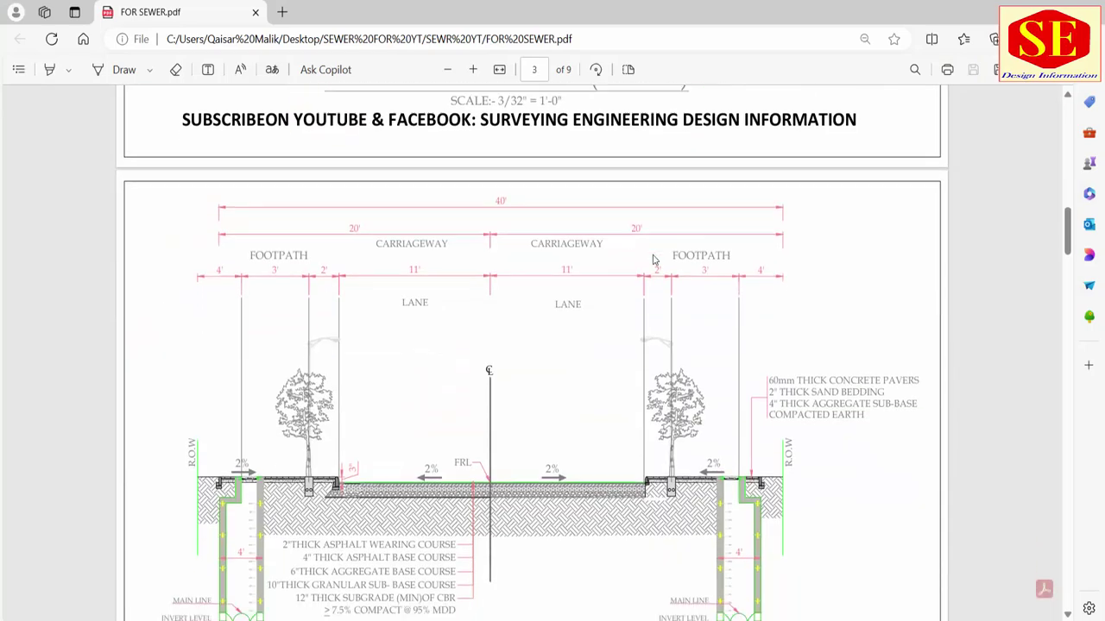
{"action": "scroll", "coordinate": [651, 261], "scroll_direction": "down", "scroll_amount": 10}
{"action": "scroll", "coordinate": [653, 261], "scroll_direction": "down", "scroll_amount": 5}
{"action": "scroll", "coordinate": [652, 261], "scroll_direction": "down", "scroll_amount": 2}
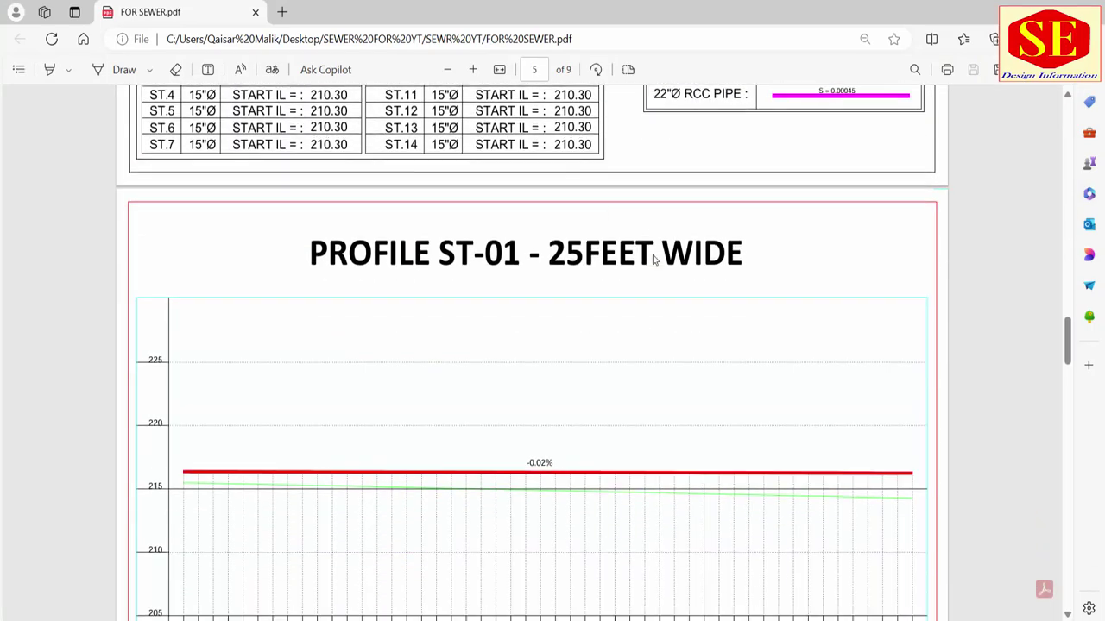
{"action": "scroll", "coordinate": [653, 260], "scroll_direction": "down", "scroll_amount": 2}
{"action": "scroll", "coordinate": [652, 260], "scroll_direction": "down", "scroll_amount": 1}
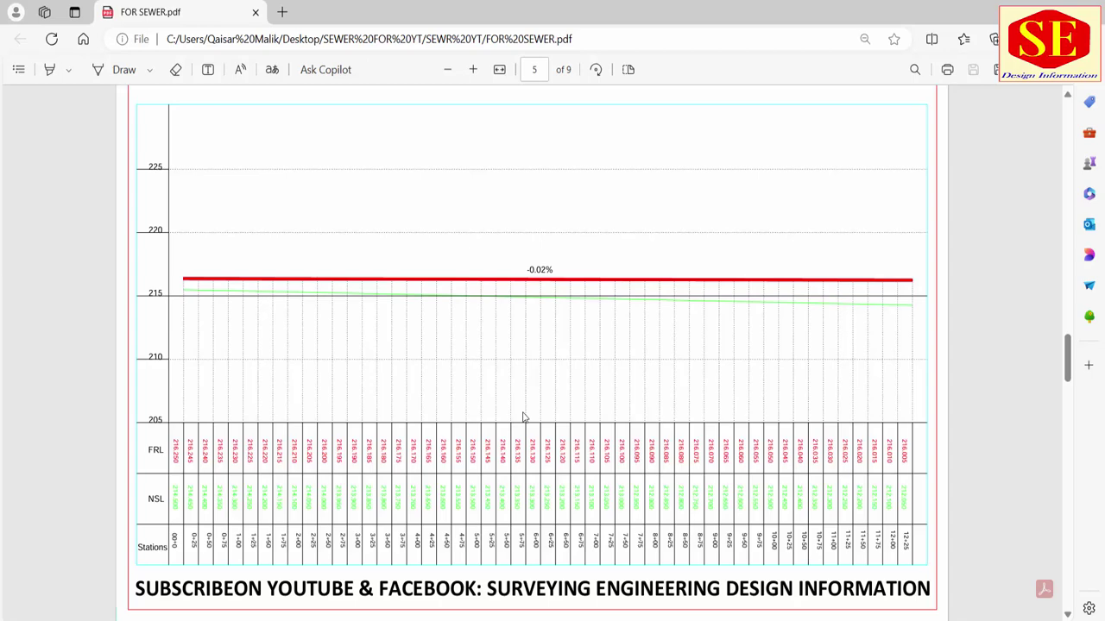
{"action": "scroll", "coordinate": [515, 387], "scroll_direction": "down", "scroll_amount": 1}
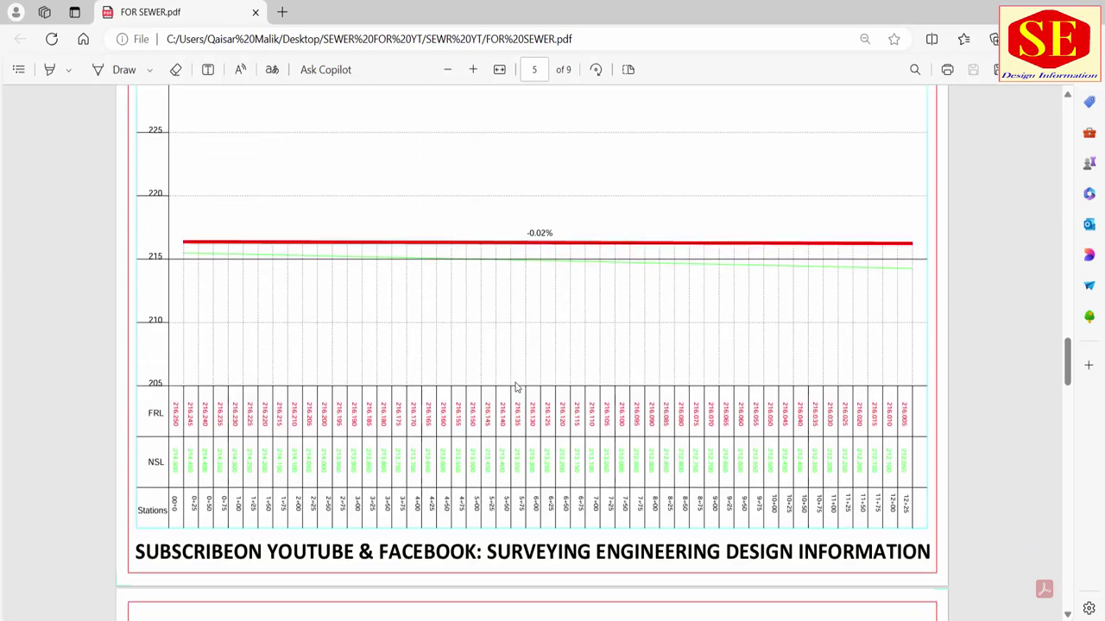
{"action": "scroll", "coordinate": [515, 386], "scroll_direction": "down", "scroll_amount": 3}
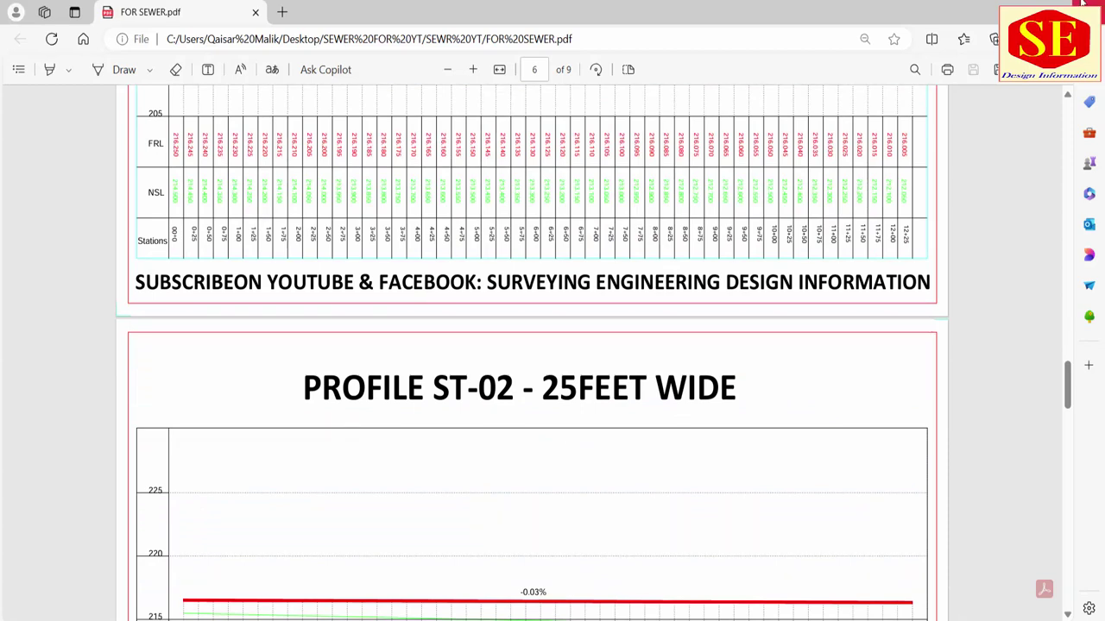
{"action": "left_click", "coordinate": [1023, 4]}
{"action": "scroll", "coordinate": [510, 269], "scroll_direction": "down", "scroll_amount": 5}
{"action": "scroll", "coordinate": [517, 276], "scroll_direction": "down", "scroll_amount": 1}
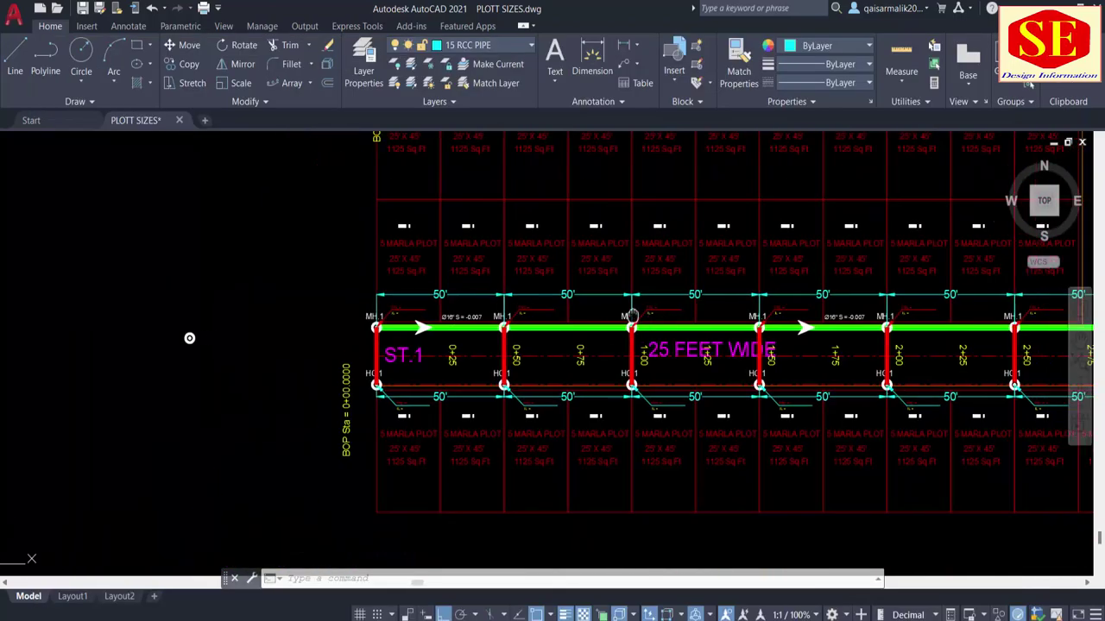
{"action": "scroll", "coordinate": [561, 294], "scroll_direction": "down", "scroll_amount": 2}
{"action": "scroll", "coordinate": [604, 318], "scroll_direction": "up", "scroll_amount": 2}
{"action": "middle_click_drag", "start_coordinate": [605, 316], "coordinate": [368, 499]}
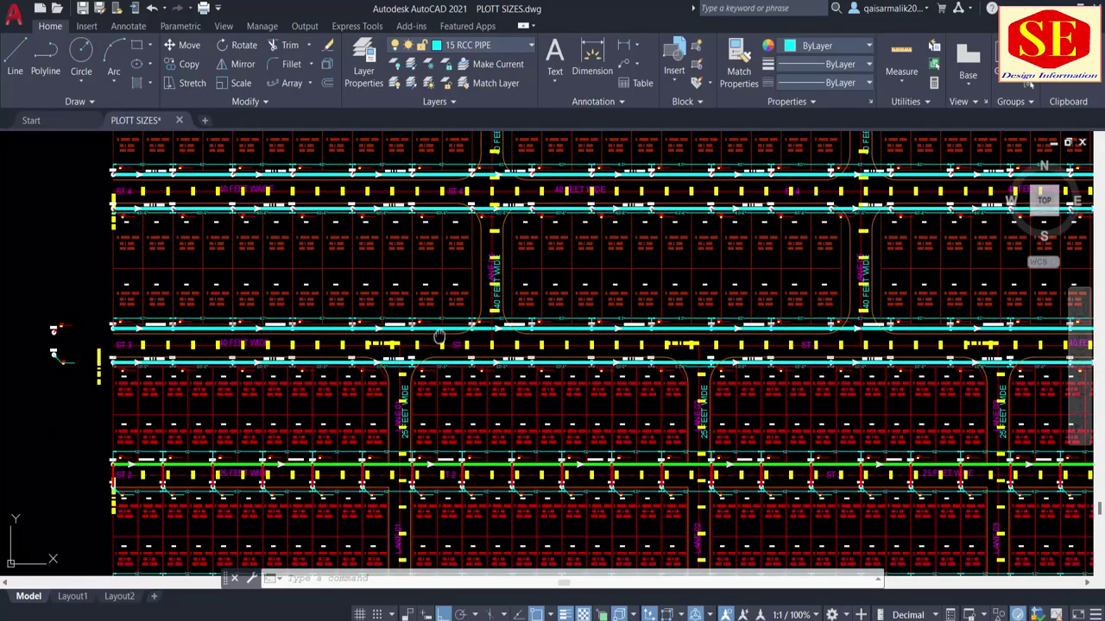
{"action": "middle_click_drag", "start_coordinate": [439, 328], "coordinate": [439, 407]}
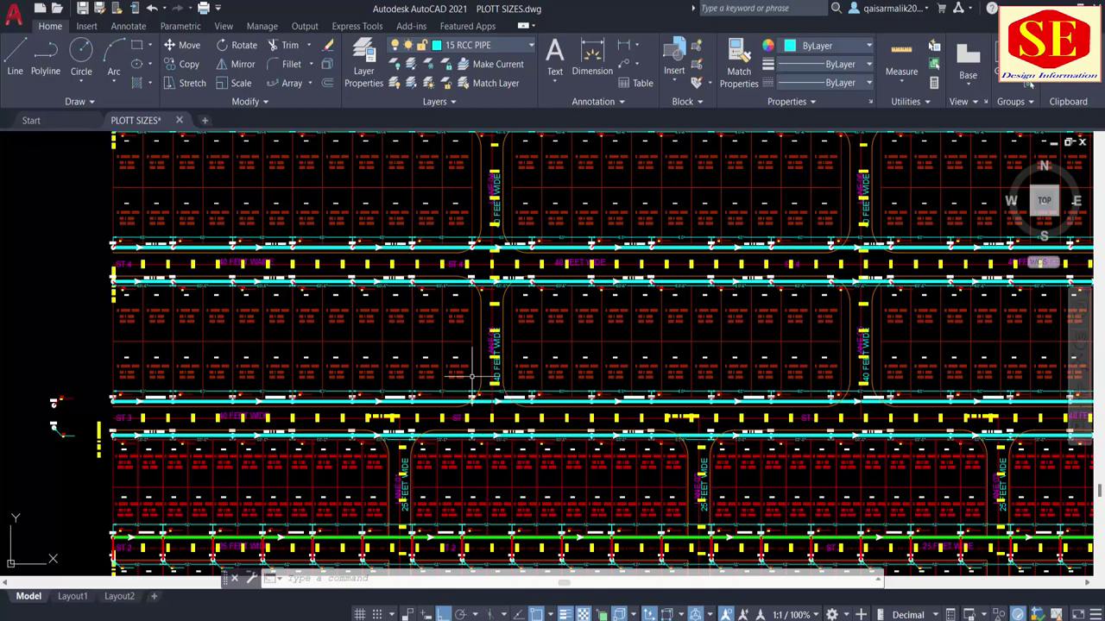
{"action": "middle_click_drag", "start_coordinate": [549, 390], "coordinate": [497, 380]}
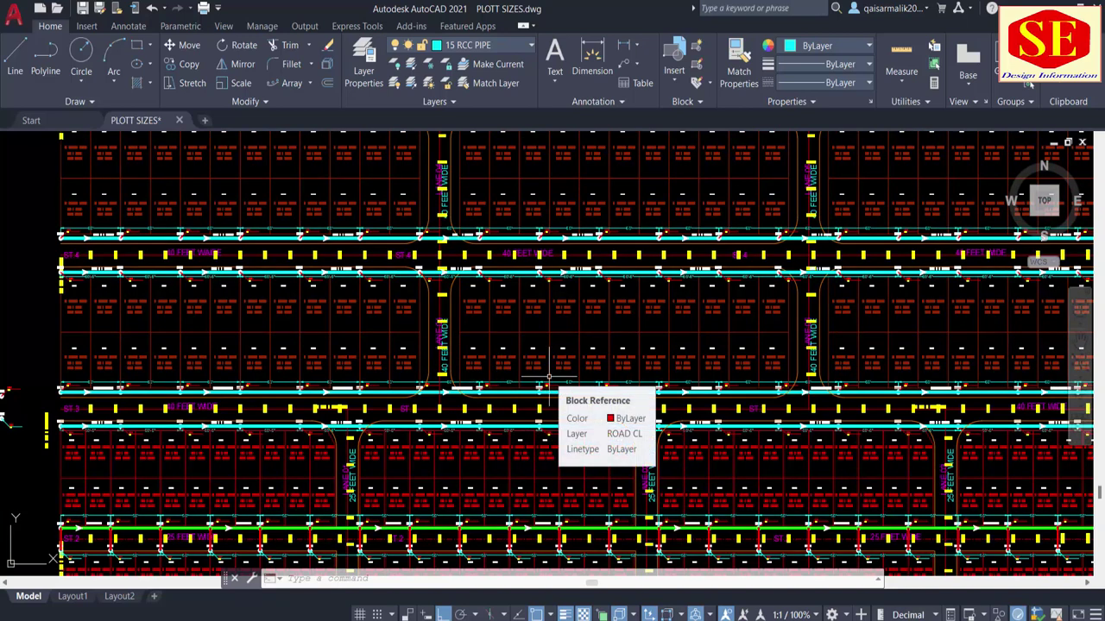
{"action": "key", "text": "Escape"}
{"action": "key", "text": "Escape"}
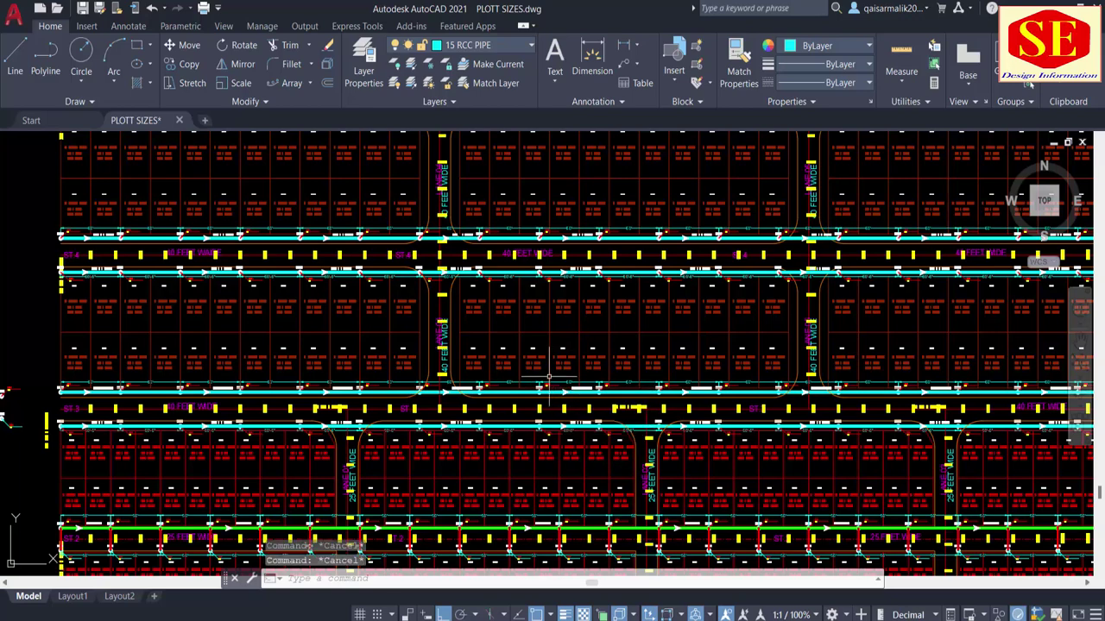
{"action": "scroll", "coordinate": [514, 273], "scroll_direction": "down", "scroll_amount": 3}
{"action": "scroll", "coordinate": [479, 275], "scroll_direction": "down", "scroll_amount": 2}
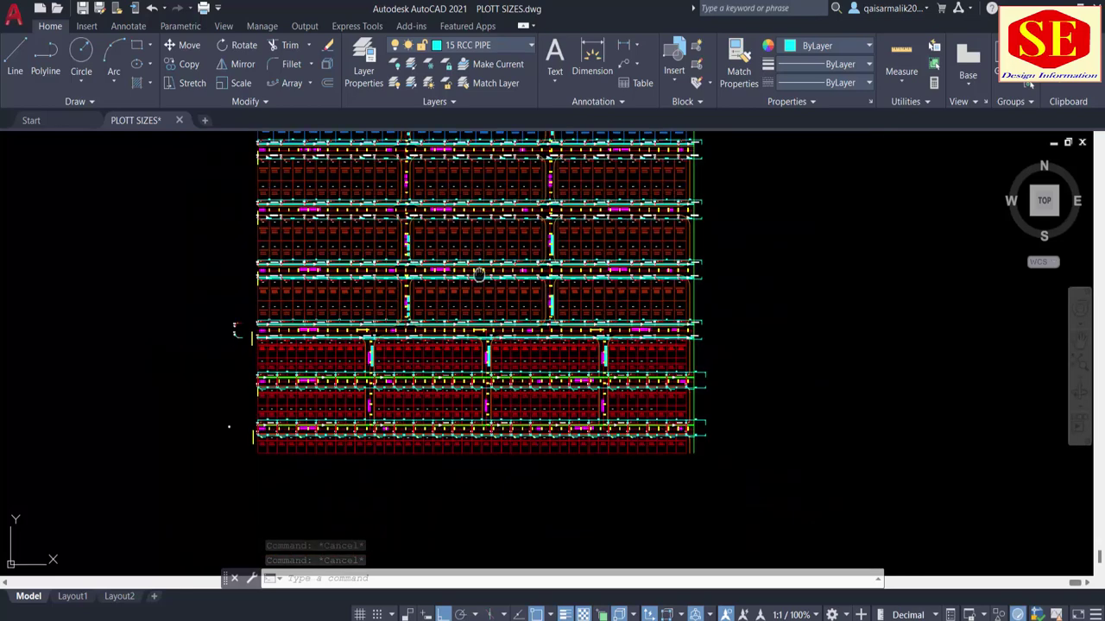
{"action": "middle_click_drag", "start_coordinate": [479, 274], "coordinate": [395, 323]}
{"action": "middle_click_drag", "start_coordinate": [387, 270], "coordinate": [394, 314]}
{"action": "middle_click_drag", "start_coordinate": [381, 249], "coordinate": [401, 288]}
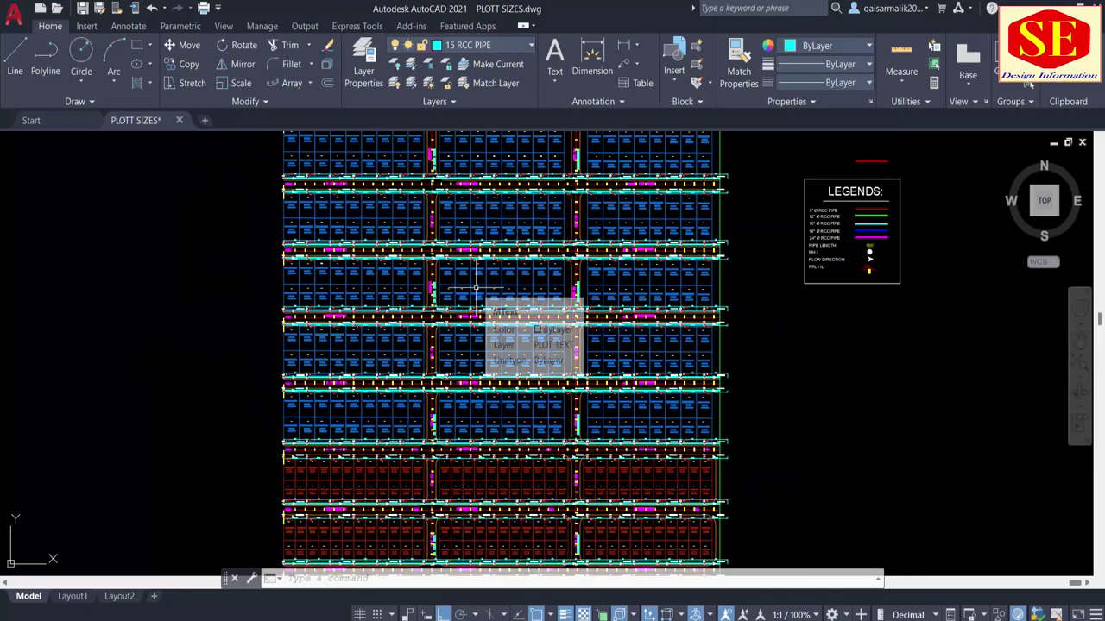
{"action": "middle_click_drag", "start_coordinate": [476, 288], "coordinate": [466, 268]}
{"action": "scroll", "coordinate": [438, 331], "scroll_direction": "up", "scroll_amount": 2}
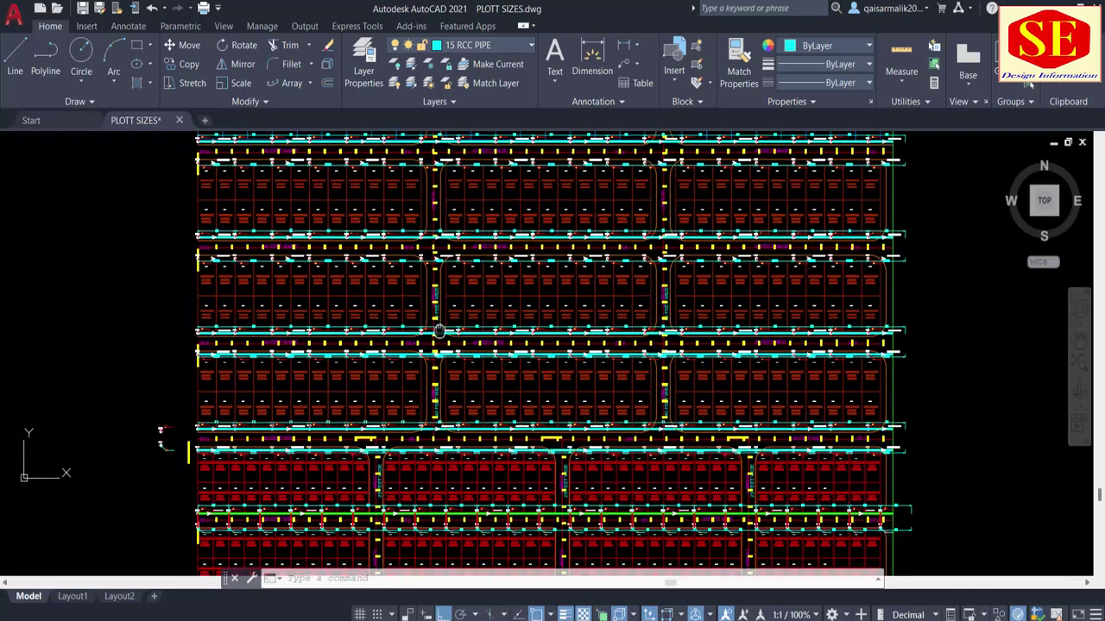
{"action": "middle_click_drag", "start_coordinate": [240, 444], "coordinate": [262, 379]}
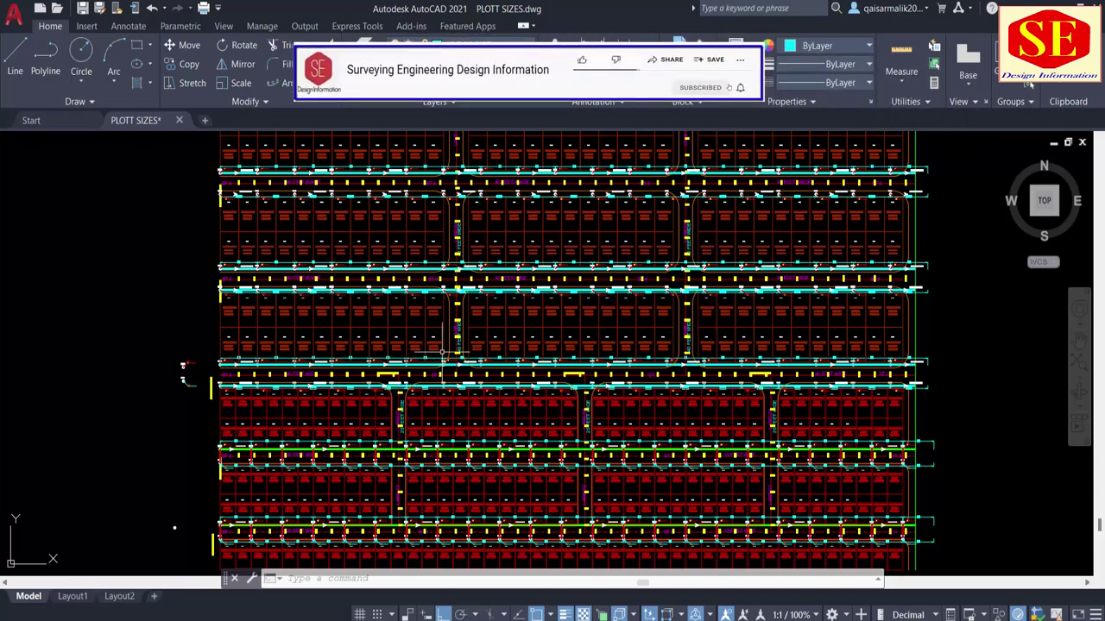
{"action": "scroll", "coordinate": [372, 376], "scroll_direction": "up", "scroll_amount": 5}
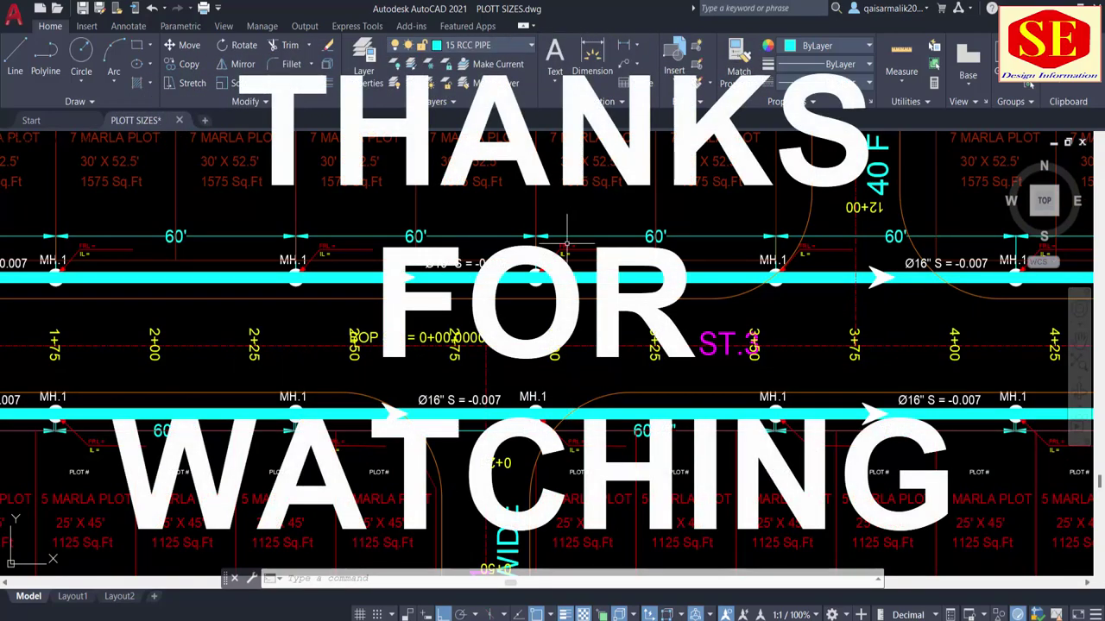
{"action": "scroll", "coordinate": [542, 285], "scroll_direction": "down", "scroll_amount": 5}
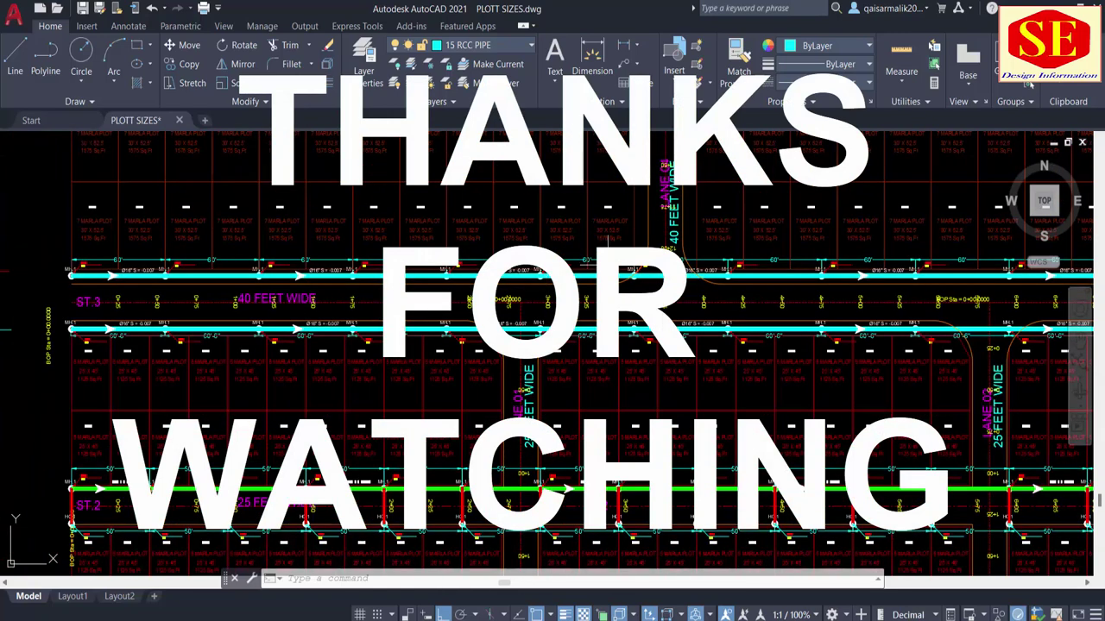